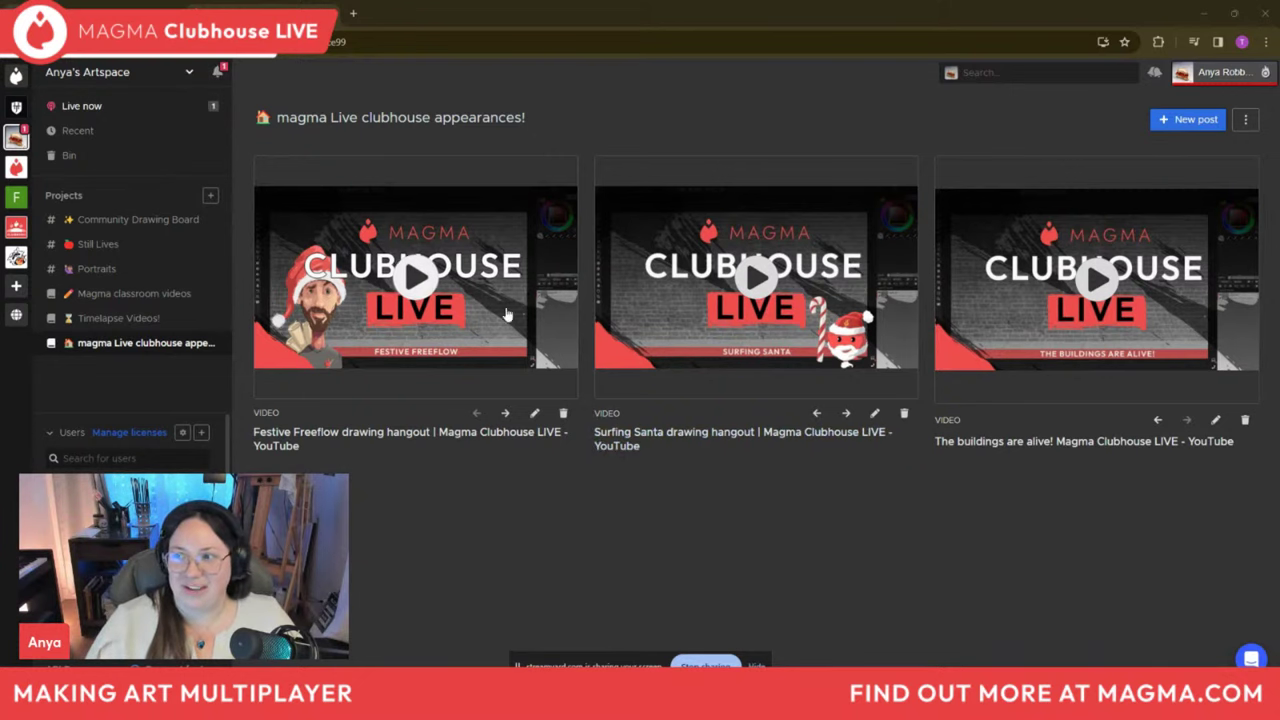
Return to the artspace page and open the Portraits project.
{"action": "left_click", "coordinate": [175, 110]}
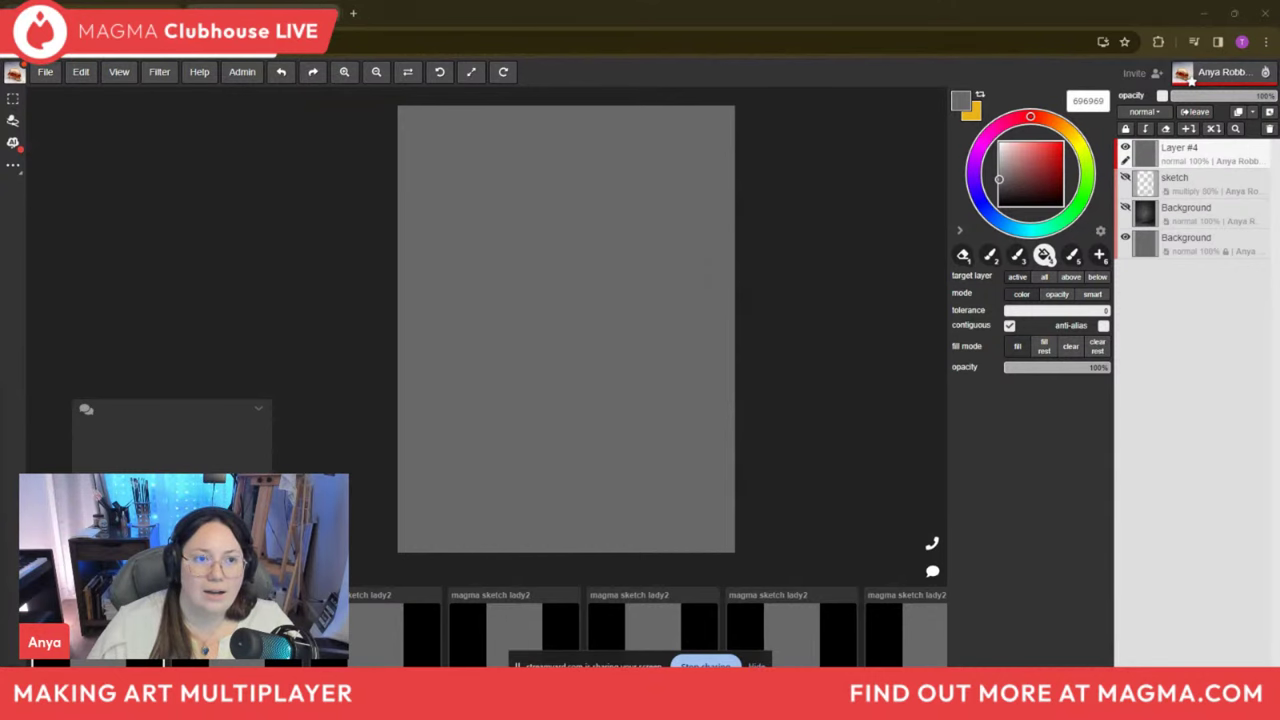
{"action": "left_click", "coordinate": [262, 12]}
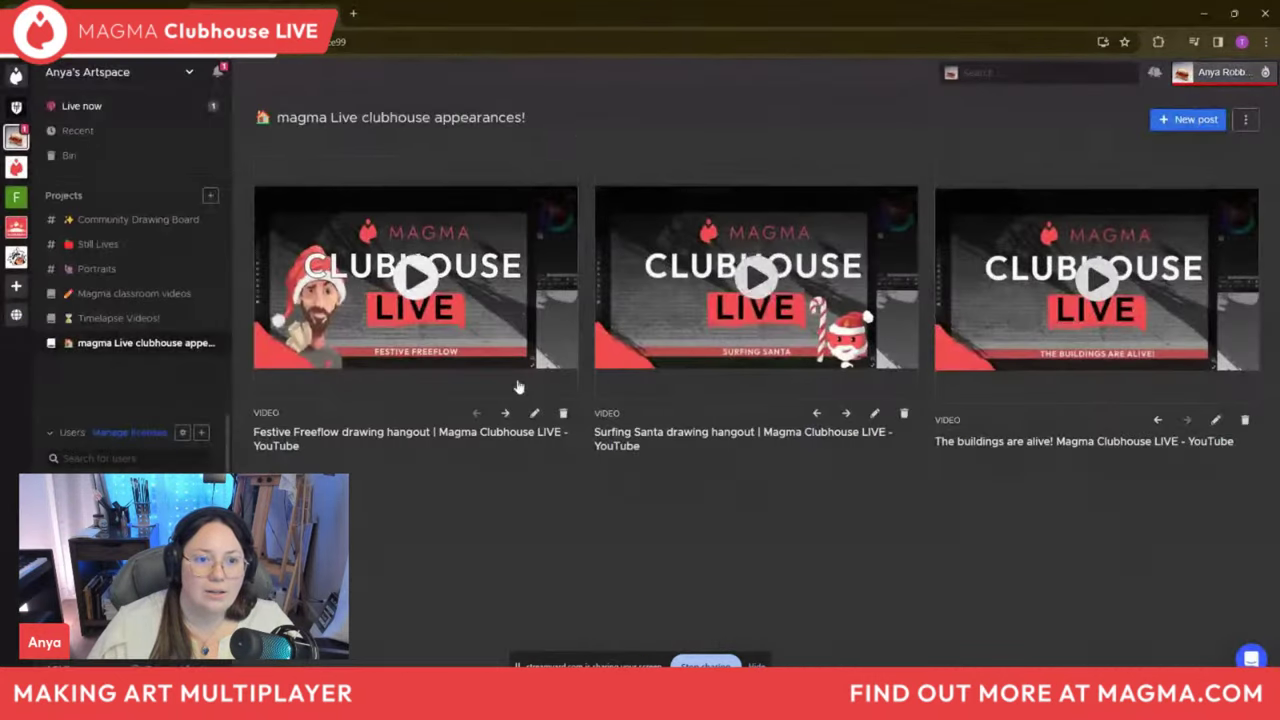
{"action": "left_click", "coordinate": [120, 244]}
{"action": "left_click", "coordinate": [118, 270]}
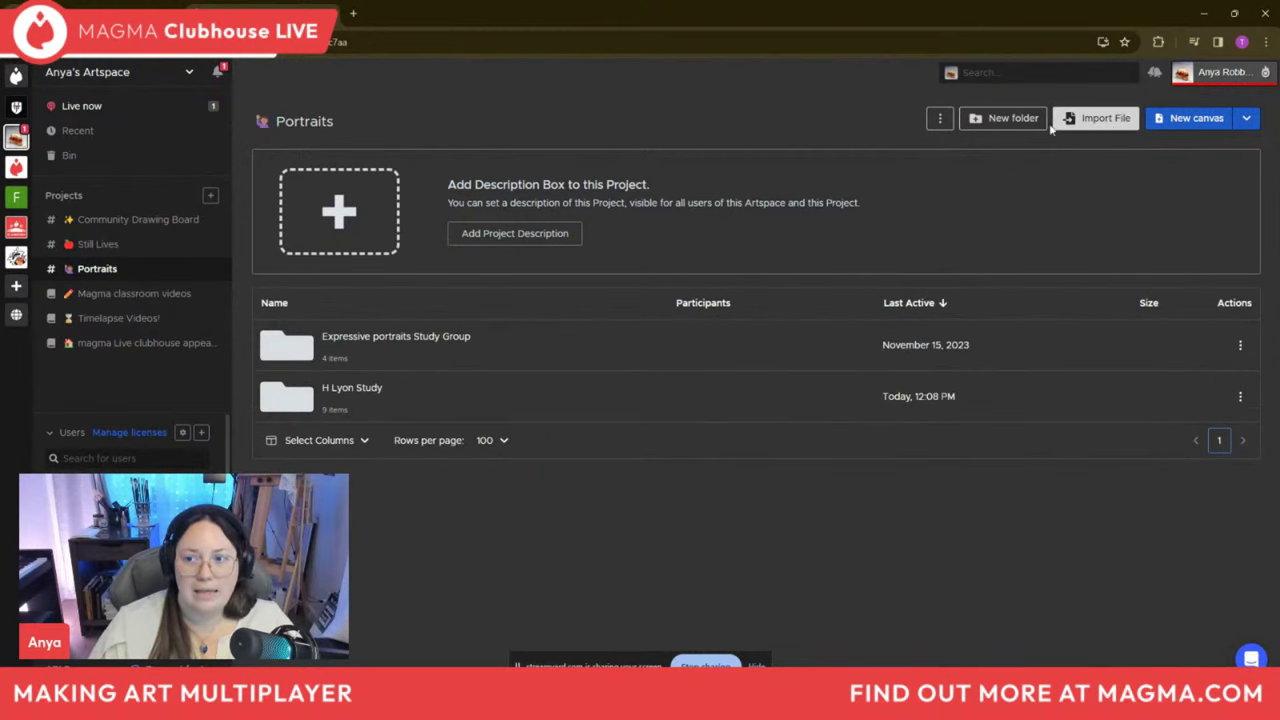
Start a custom drawing in the Portraits project and name it "PB &J sammich".
{"action": "left_click", "coordinate": [1247, 129]}
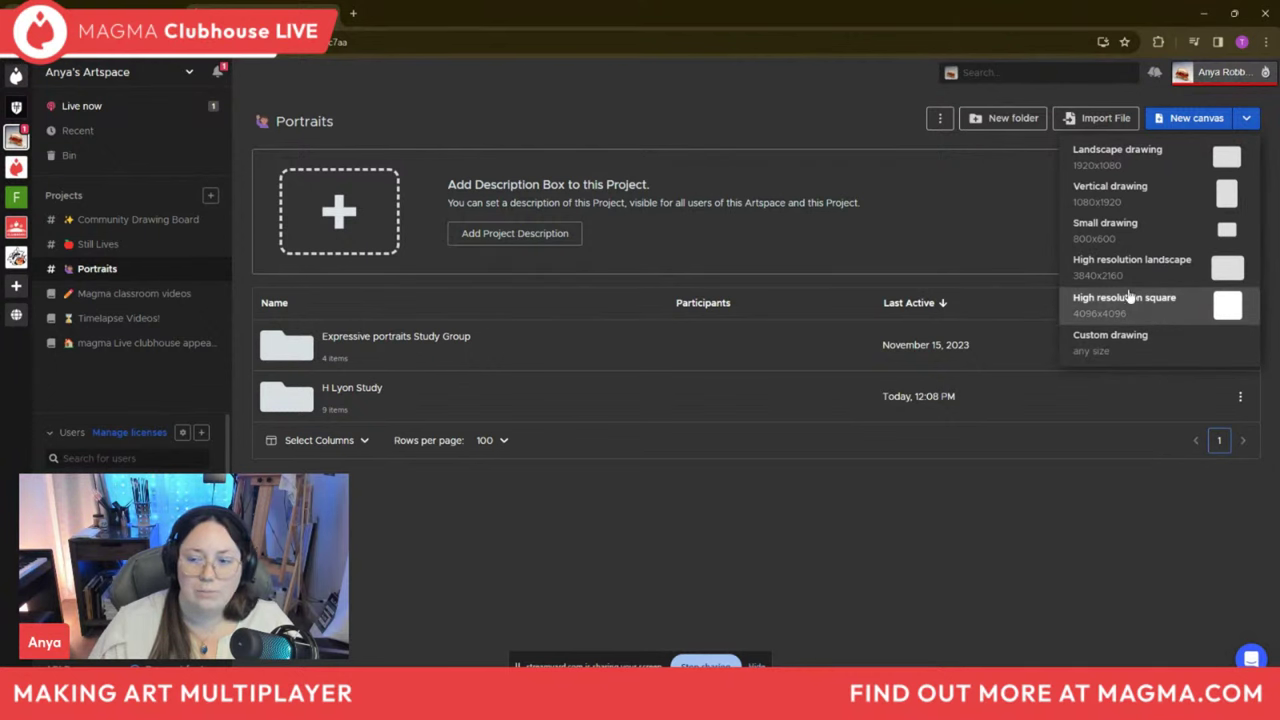
{"action": "left_click", "coordinate": [1171, 343]}
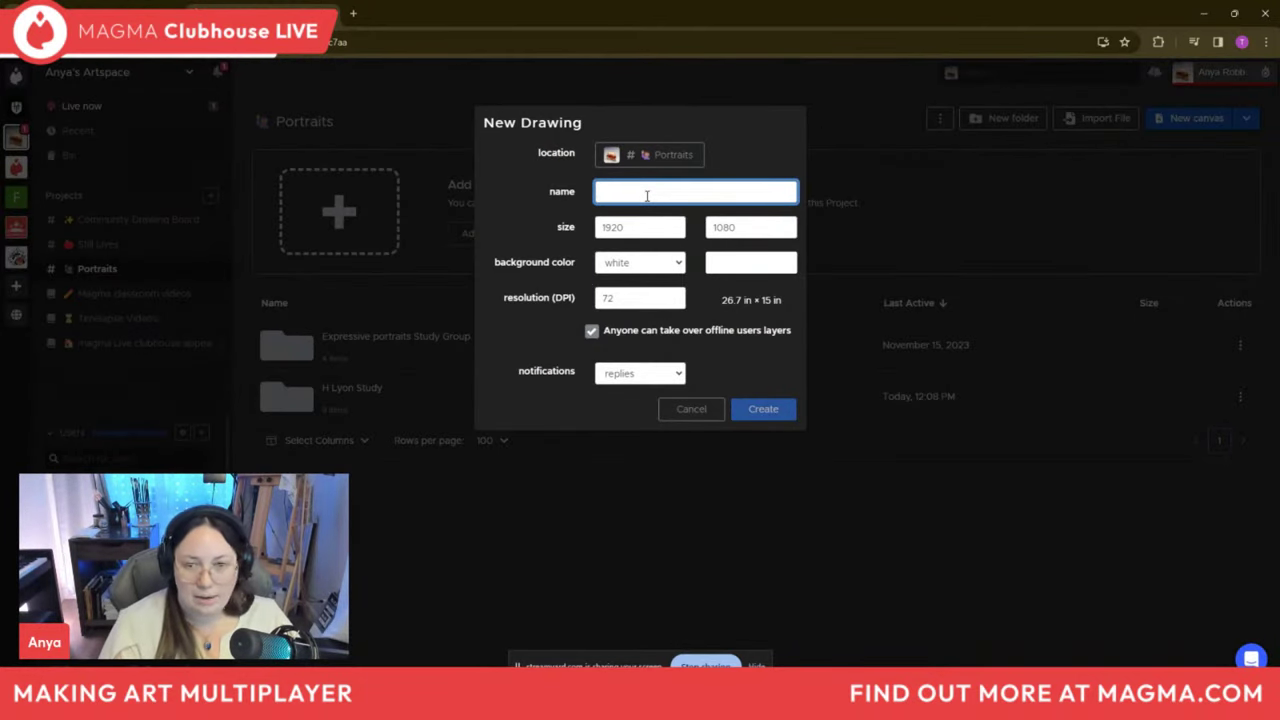
{"action": "type", "text": "P"}
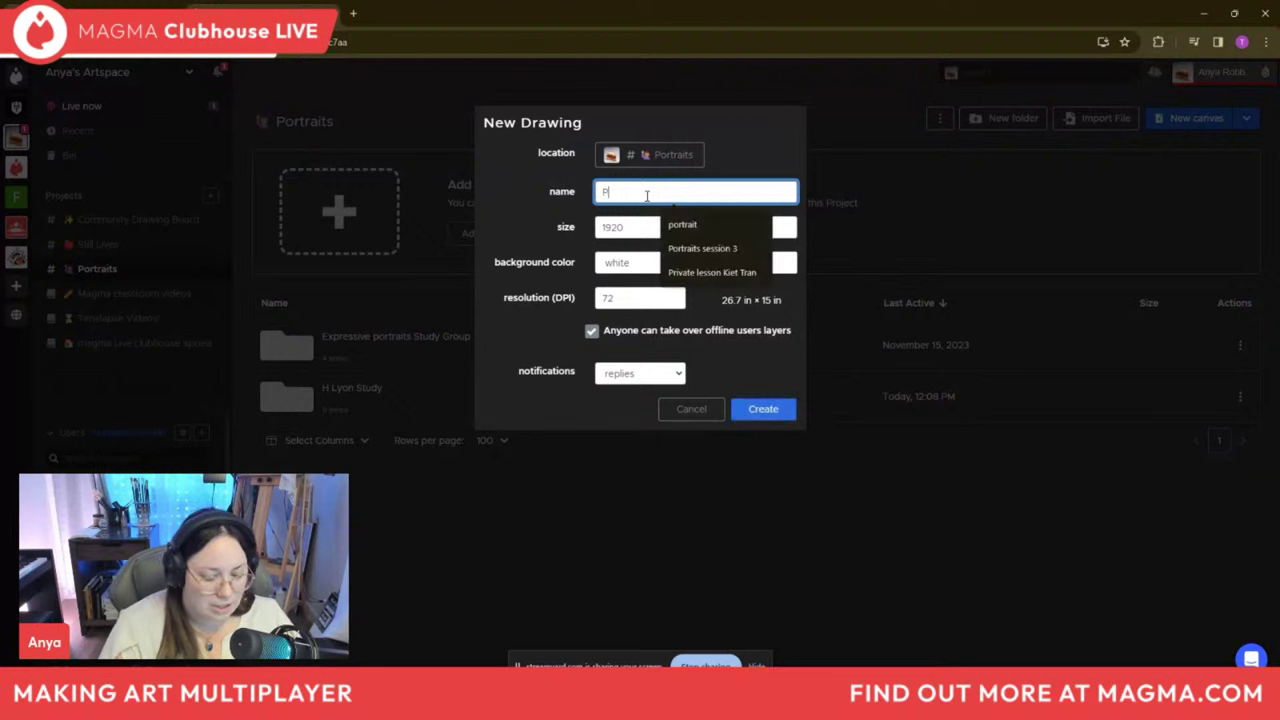
{"action": "type", "text": "B "}
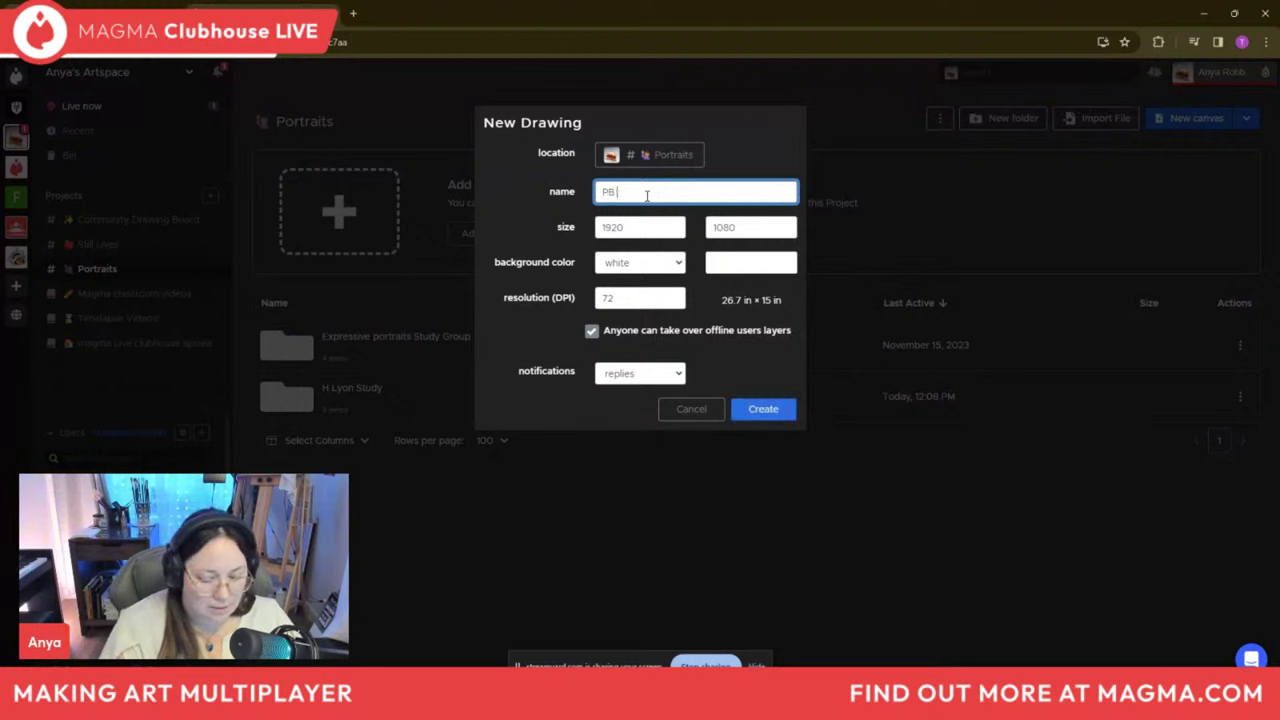
{"action": "type", "text": "&J sammich"}
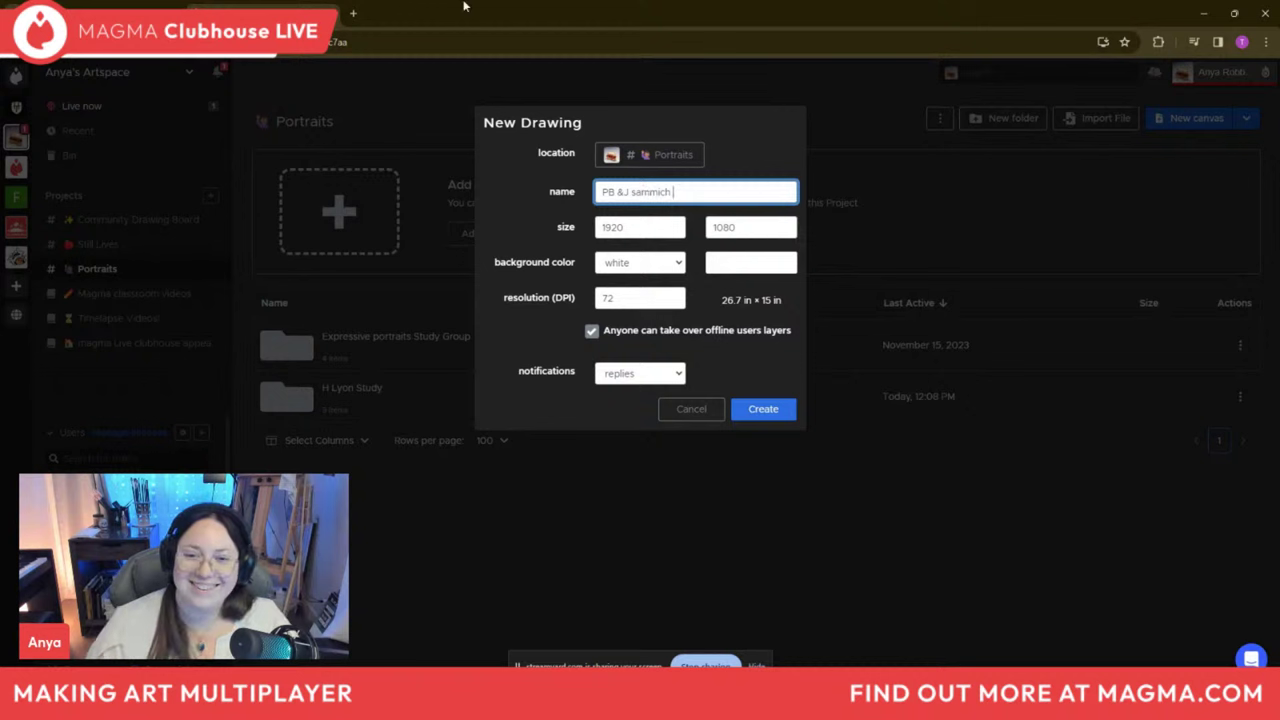
Examine the new drawing's width and height fields and the available background color options.
{"action": "left_click", "coordinate": [647, 228]}
{"action": "left_click", "coordinate": [745, 230]}
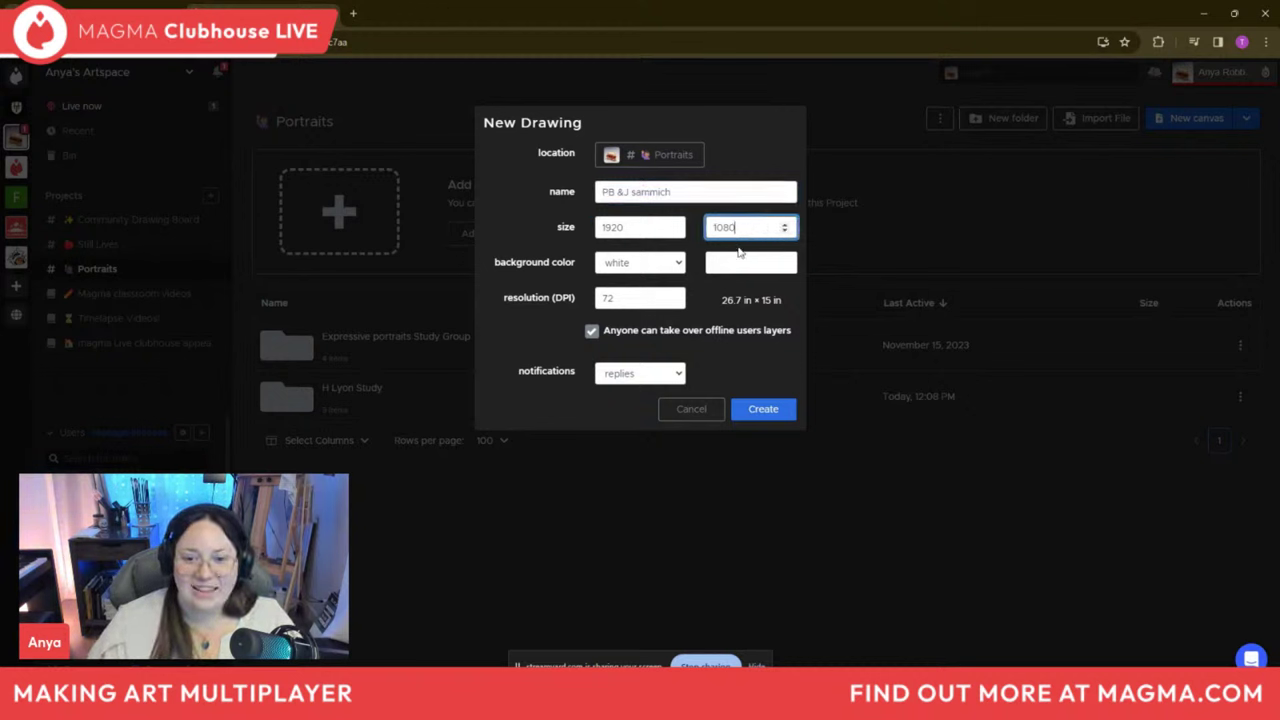
{"action": "left_click", "coordinate": [655, 226]}
{"action": "left_click", "coordinate": [736, 226]}
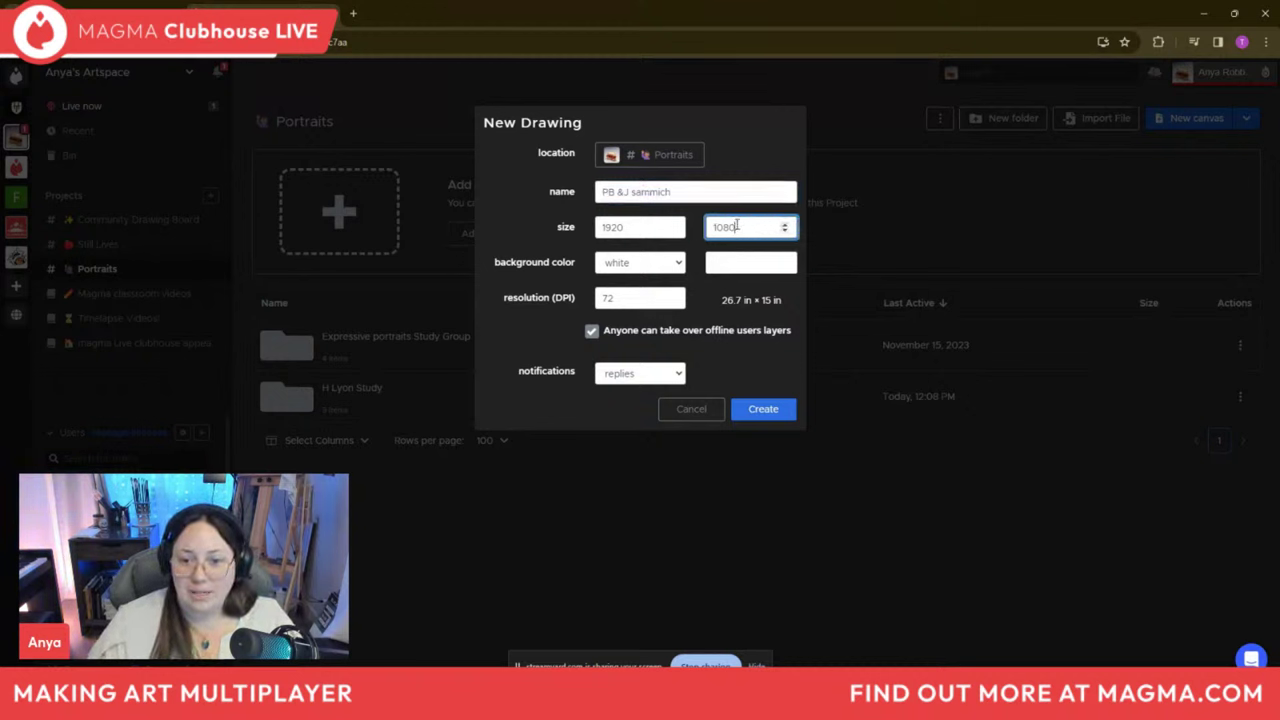
{"action": "left_click", "coordinate": [650, 264]}
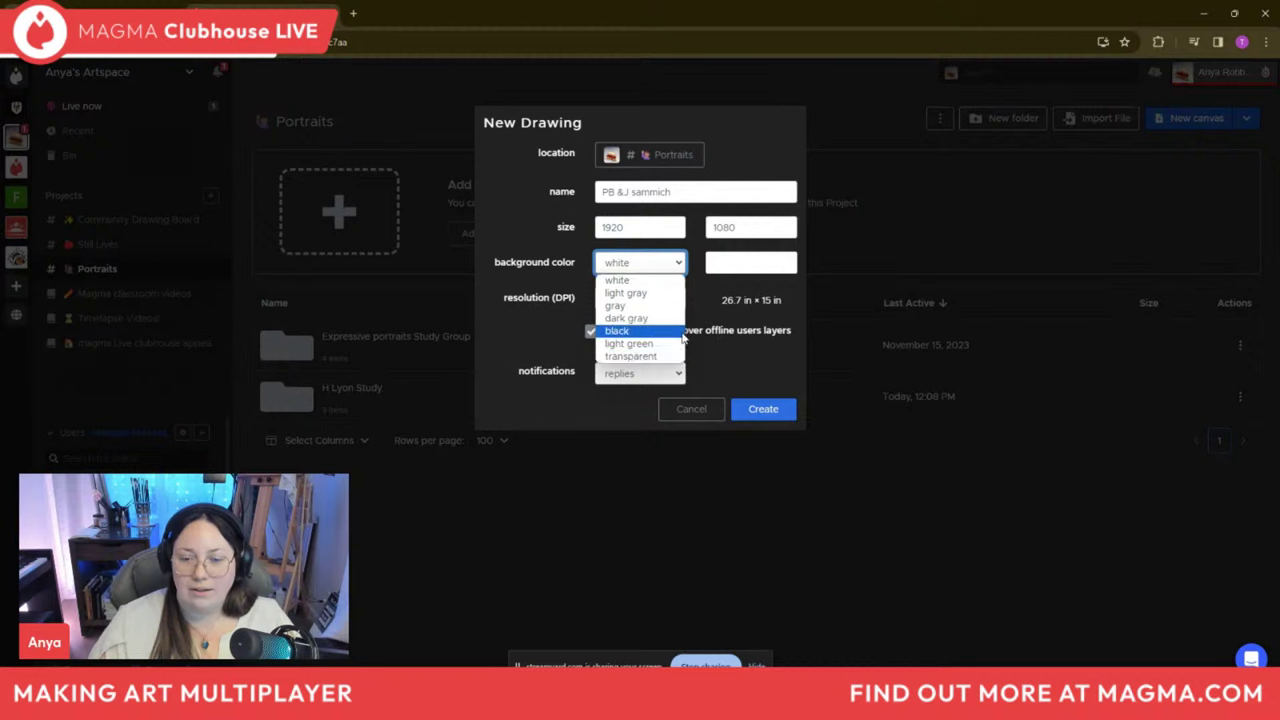
{"action": "left_click", "coordinate": [708, 314]}
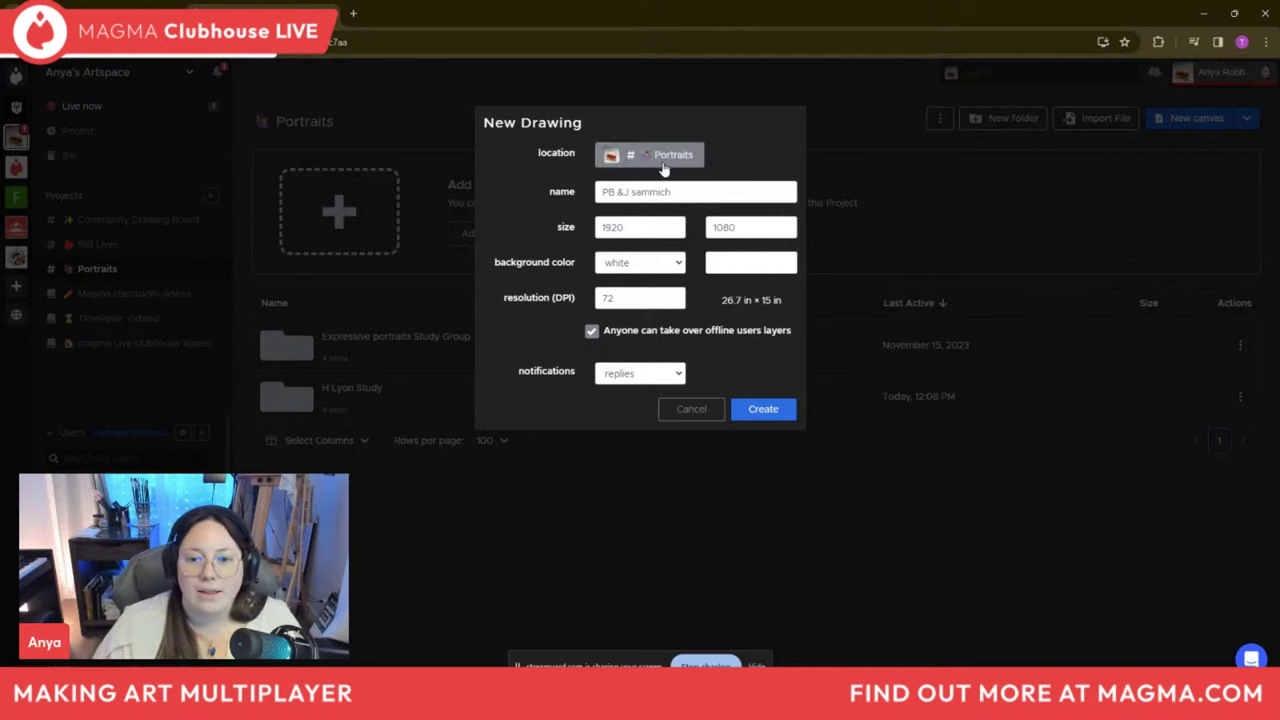
{"action": "left_click", "coordinate": [641, 226]}
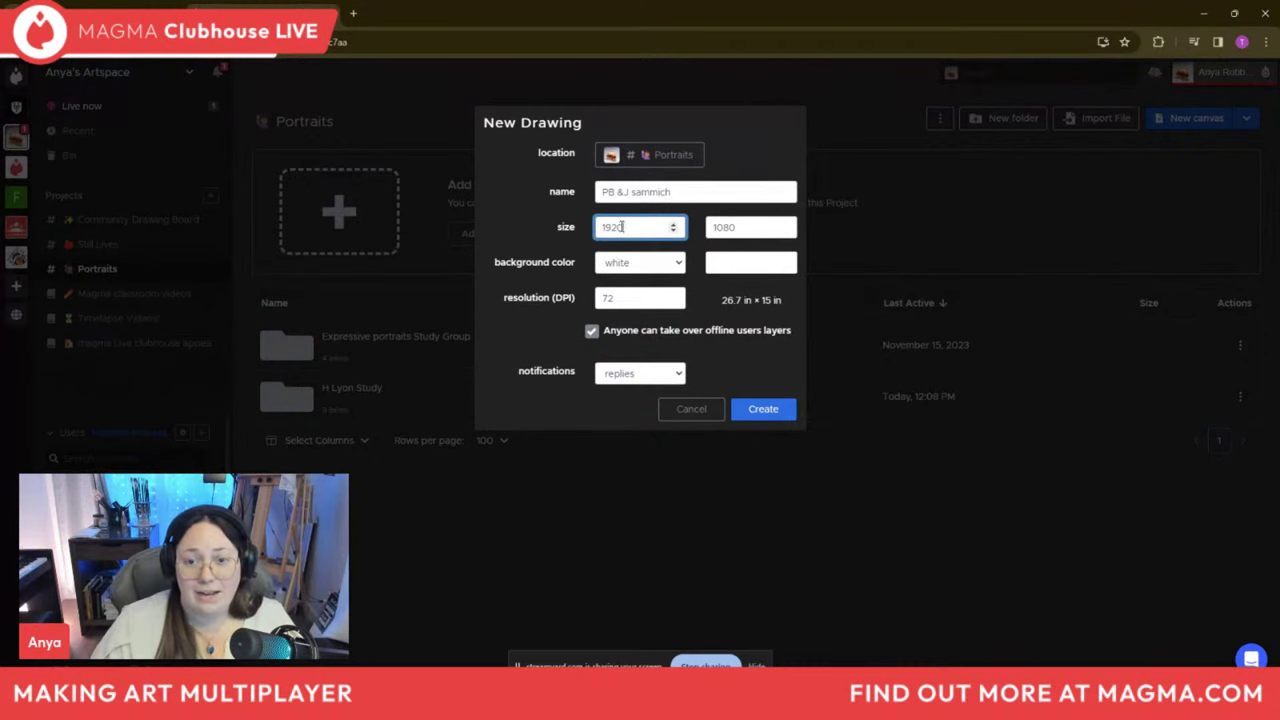
{"action": "left_click_drag", "start_coordinate": [623, 227], "coordinate": [599, 227]}
{"action": "left_click", "coordinate": [750, 226]}
{"action": "left_click_drag", "start_coordinate": [746, 229], "coordinate": [707, 230]}
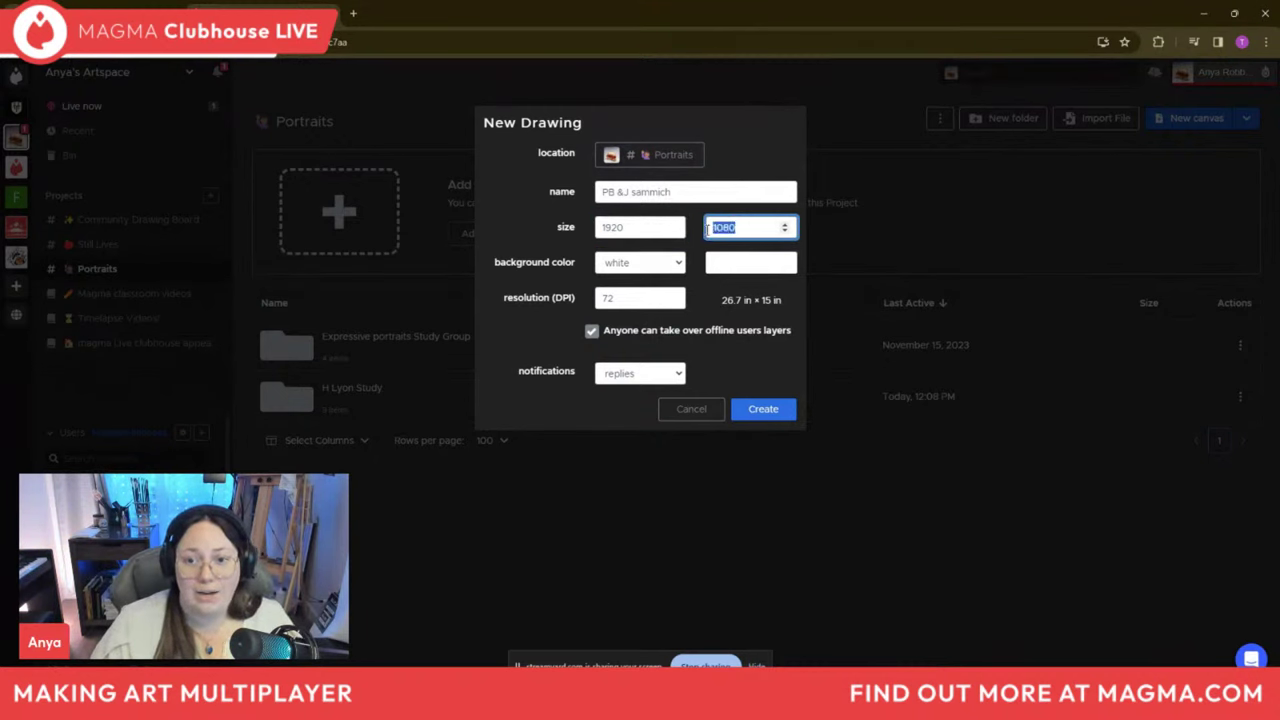
{"action": "left_click", "coordinate": [738, 351]}
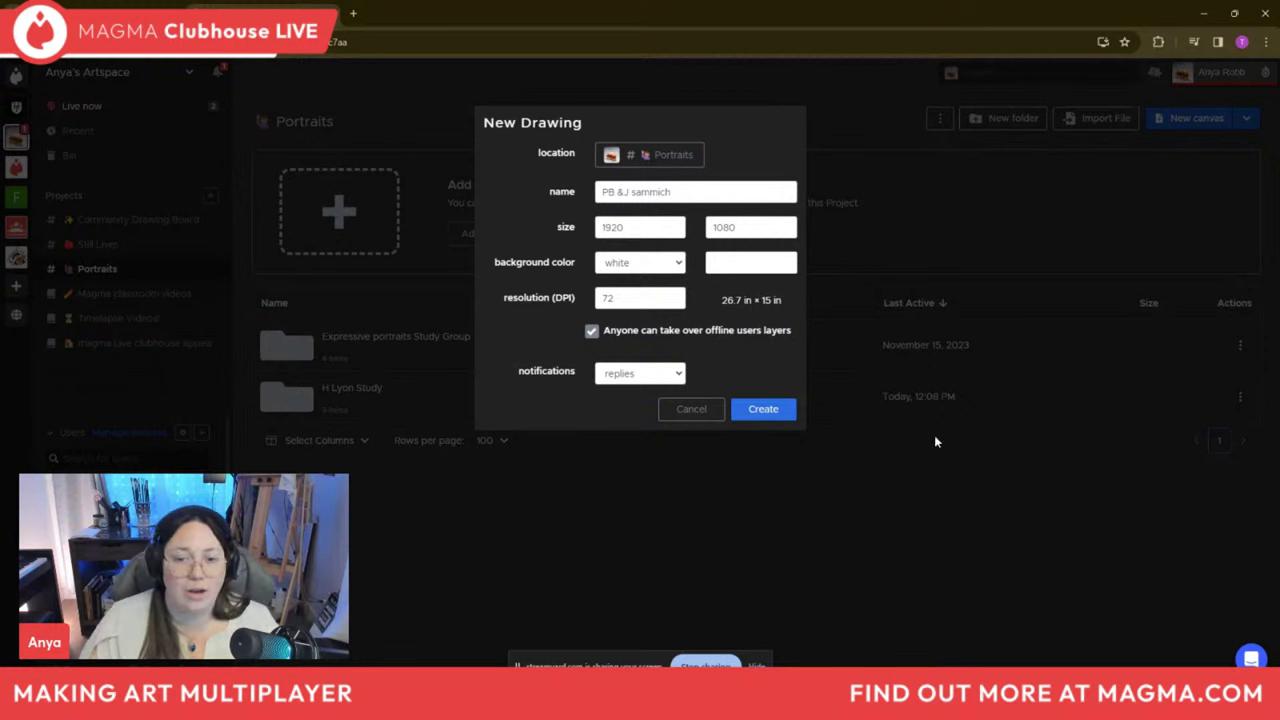
{"action": "mouse_move", "coordinate": [847, 705]}
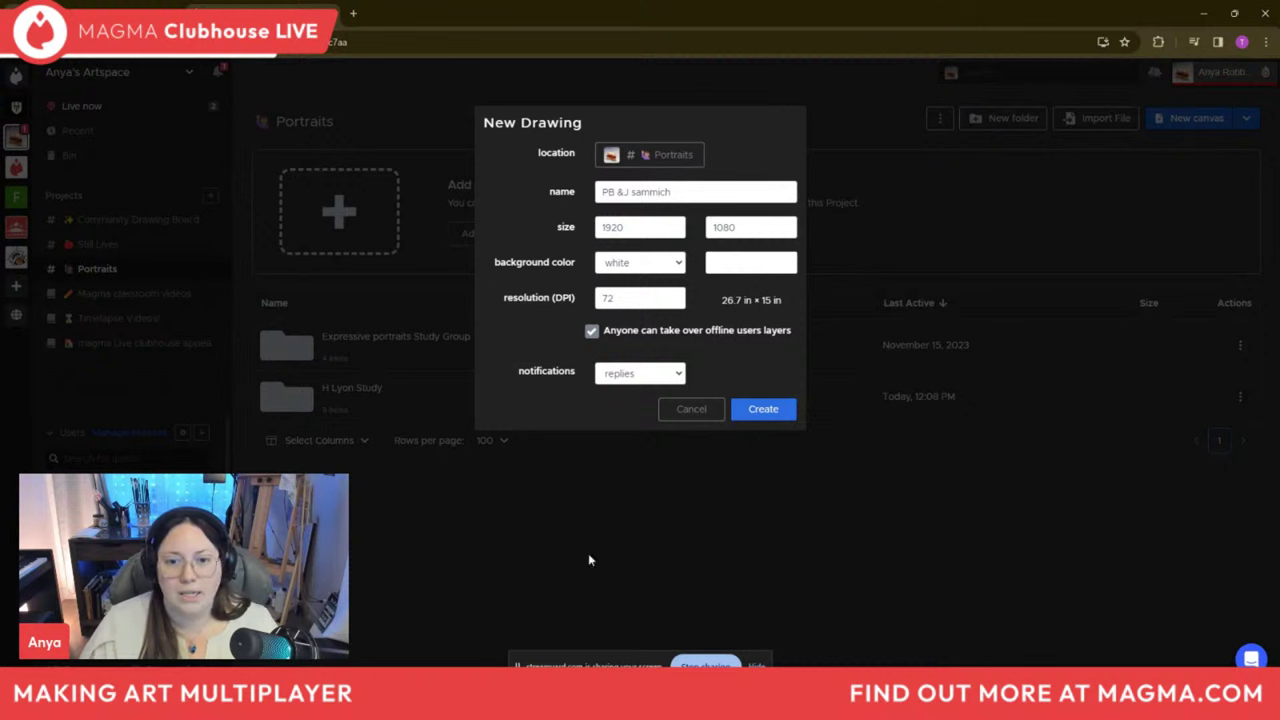
{"action": "left_click", "coordinate": [636, 231]}
{"action": "left_click", "coordinate": [724, 232]}
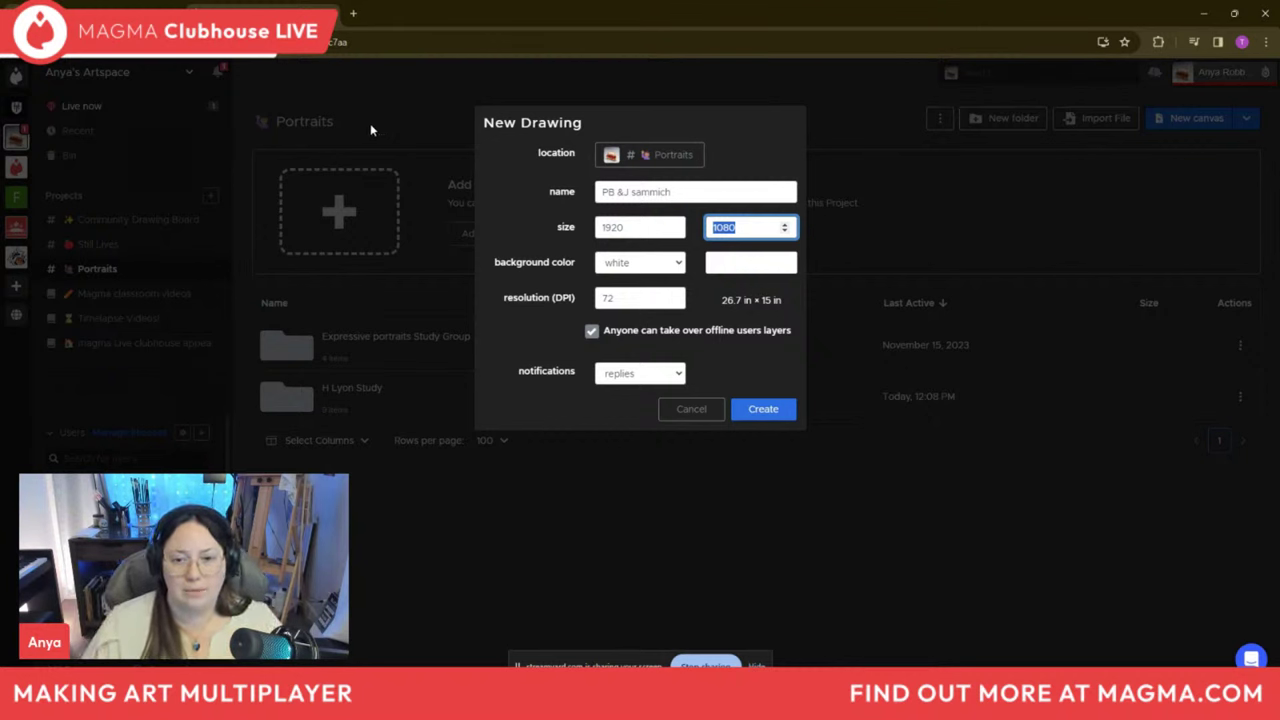
Set the new drawing's background color to gray and its resolution to 300 DPI, and cancel the new drawing.
{"action": "left_click", "coordinate": [636, 266]}
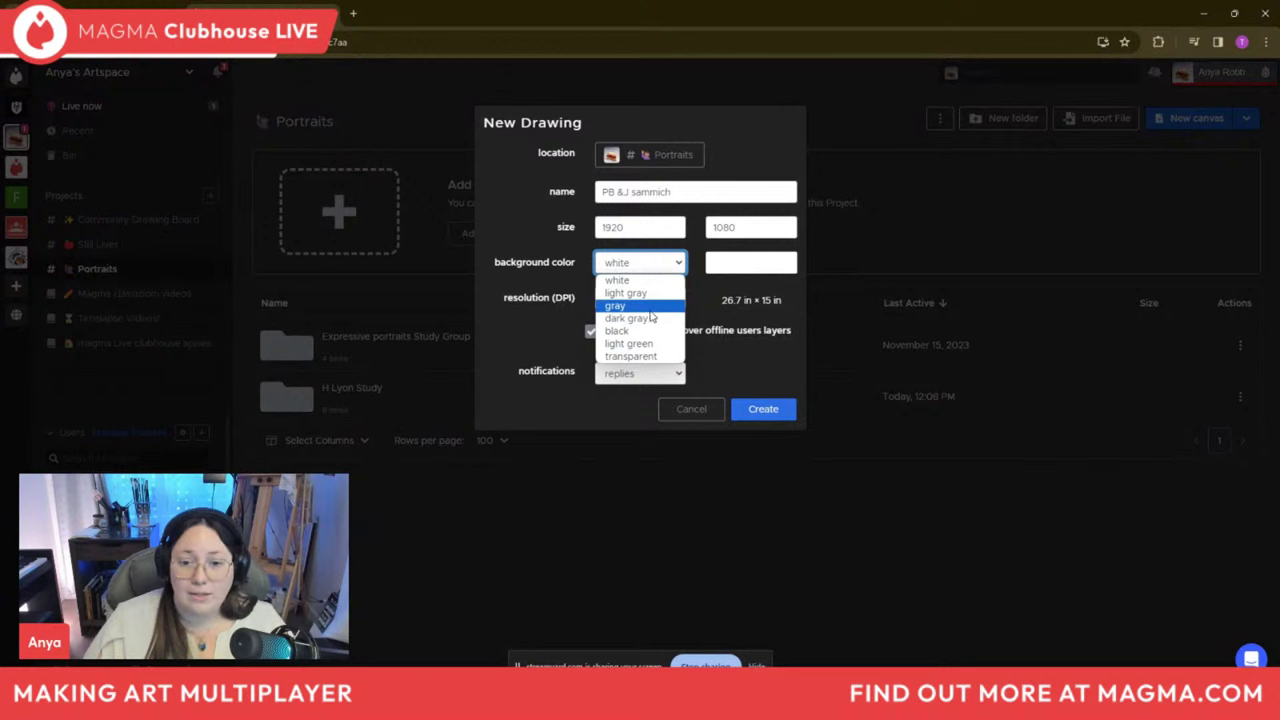
{"action": "left_click", "coordinate": [650, 308]}
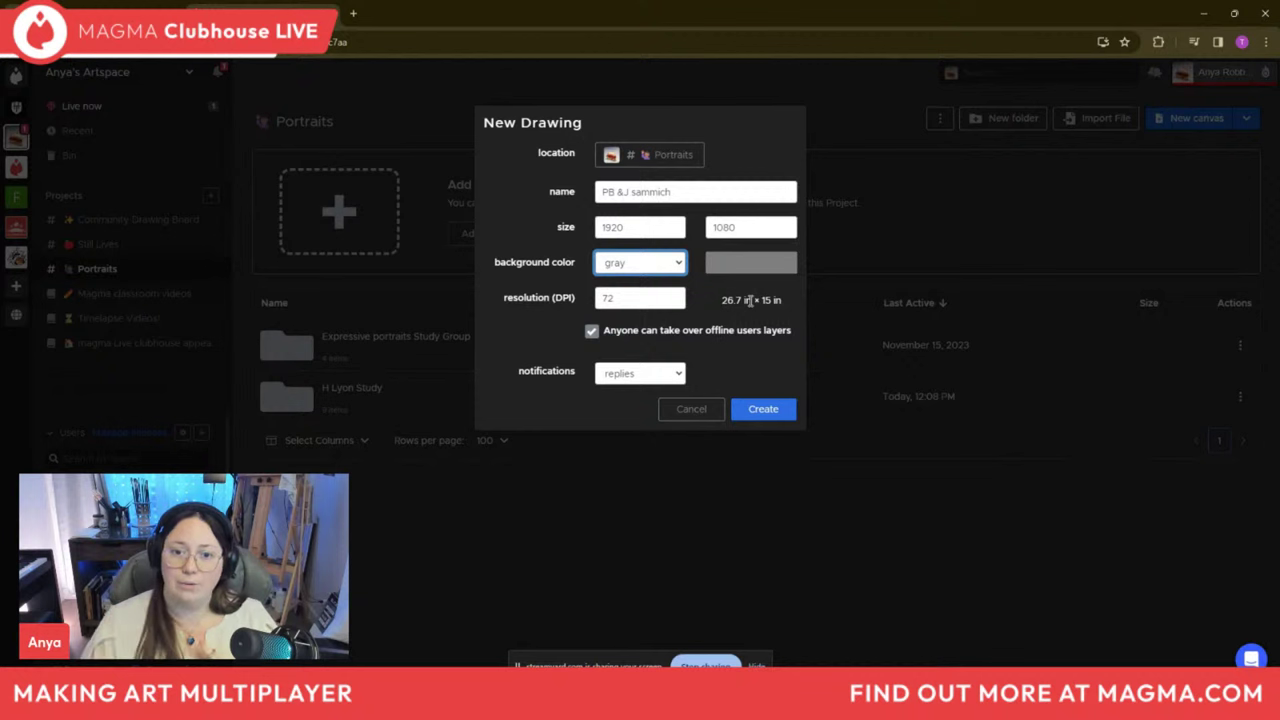
{"action": "key", "text": "Tab"}
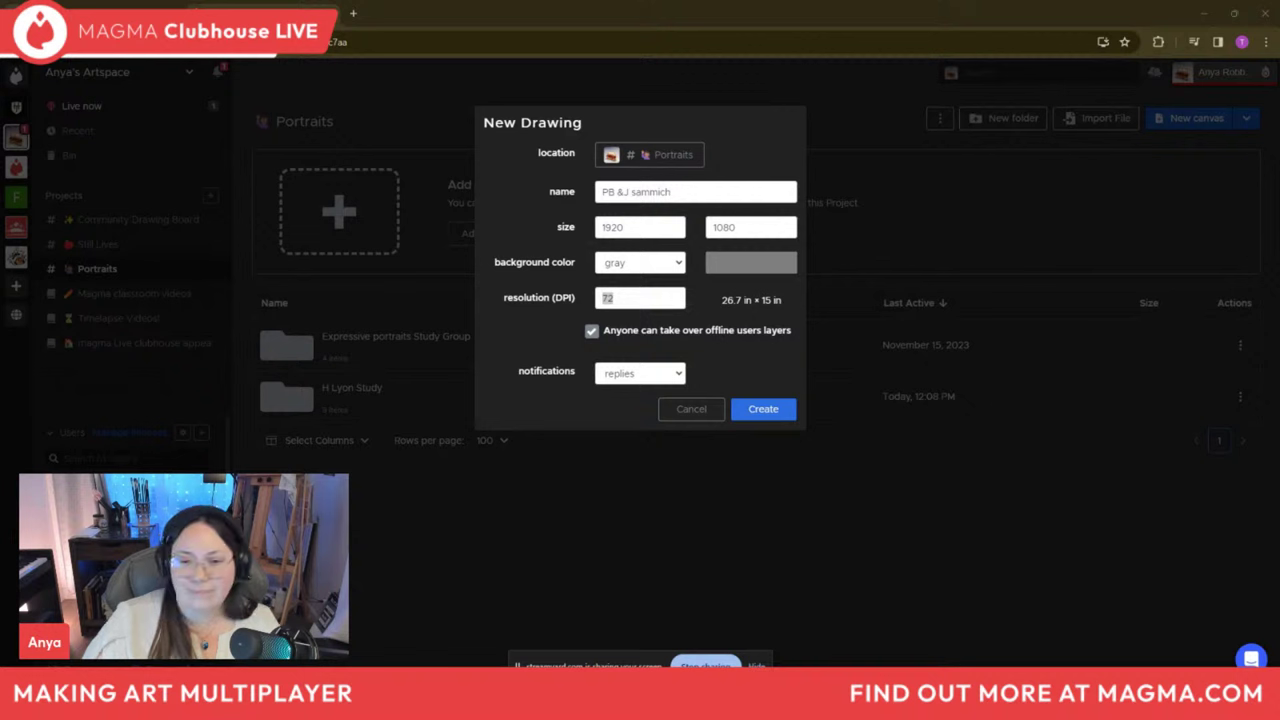
{"action": "left_click", "coordinate": [621, 301]}
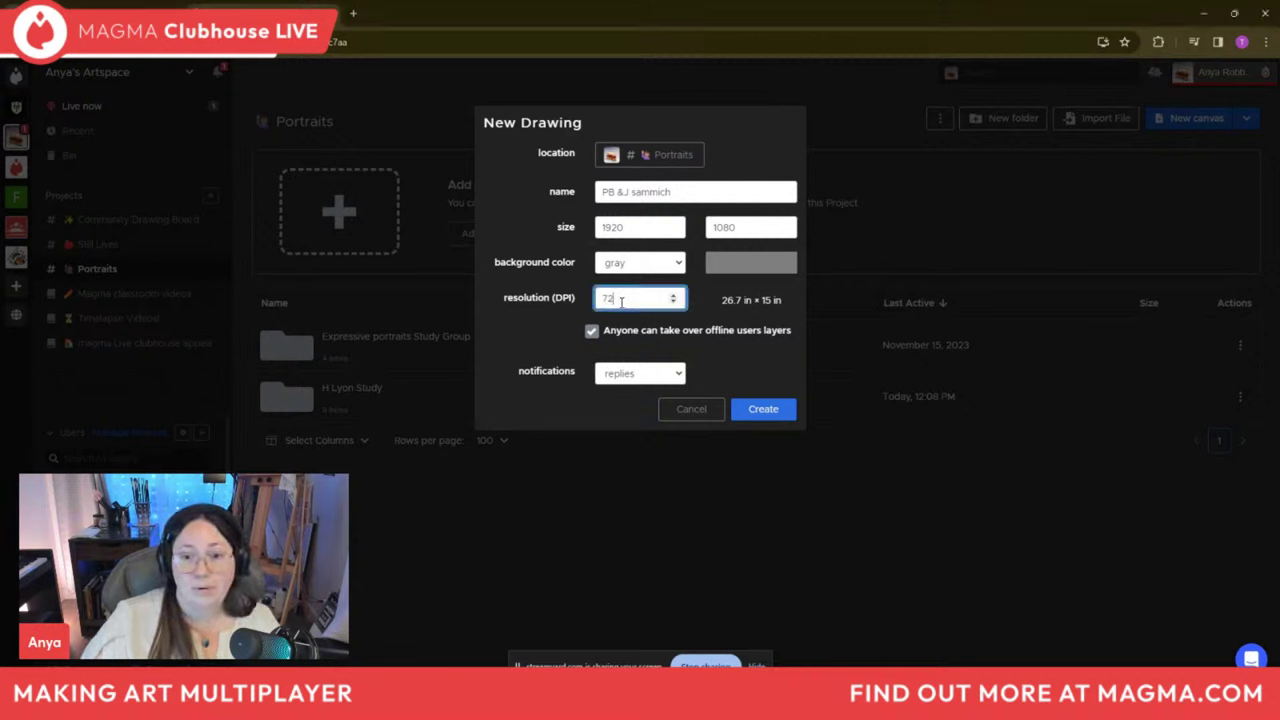
{"action": "left_click_drag", "start_coordinate": [621, 301], "coordinate": [577, 303]}
{"action": "type", "text": "300"}
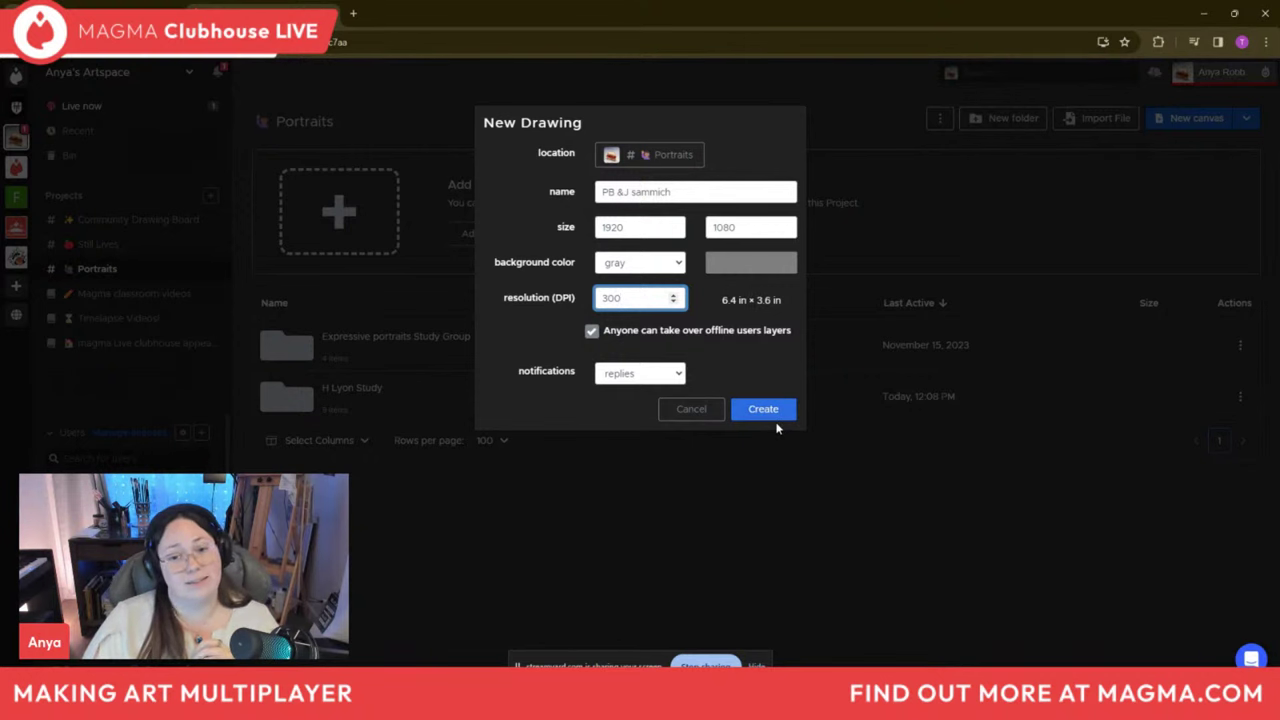
{"action": "left_click", "coordinate": [714, 408]}
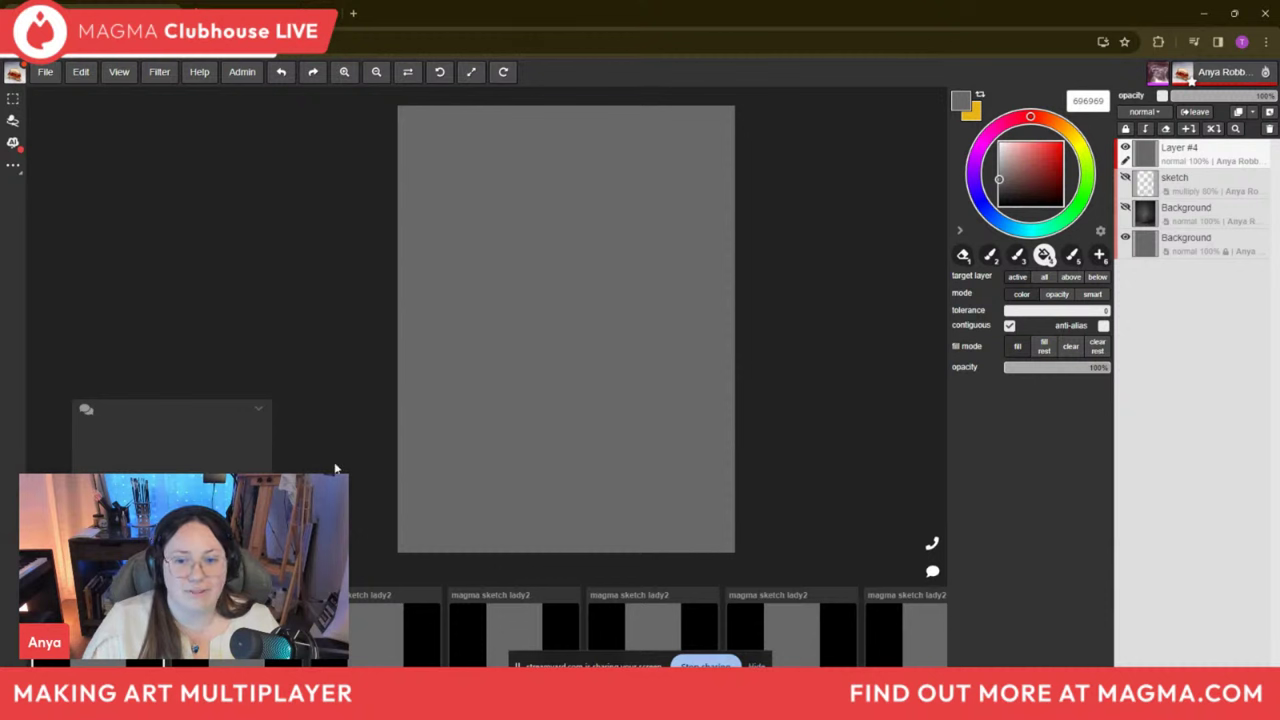
Select a rectangular band across the full width of the portrait canvas's middle and fill it with black on Layer #4.
{"action": "scroll", "coordinate": [677, 360], "scroll_direction": "down", "scroll_amount": 1}
{"action": "scroll", "coordinate": [606, 357], "scroll_direction": "up", "scroll_amount": 1}
{"action": "scroll", "coordinate": [546, 289], "scroll_direction": "up", "scroll_amount": 1}
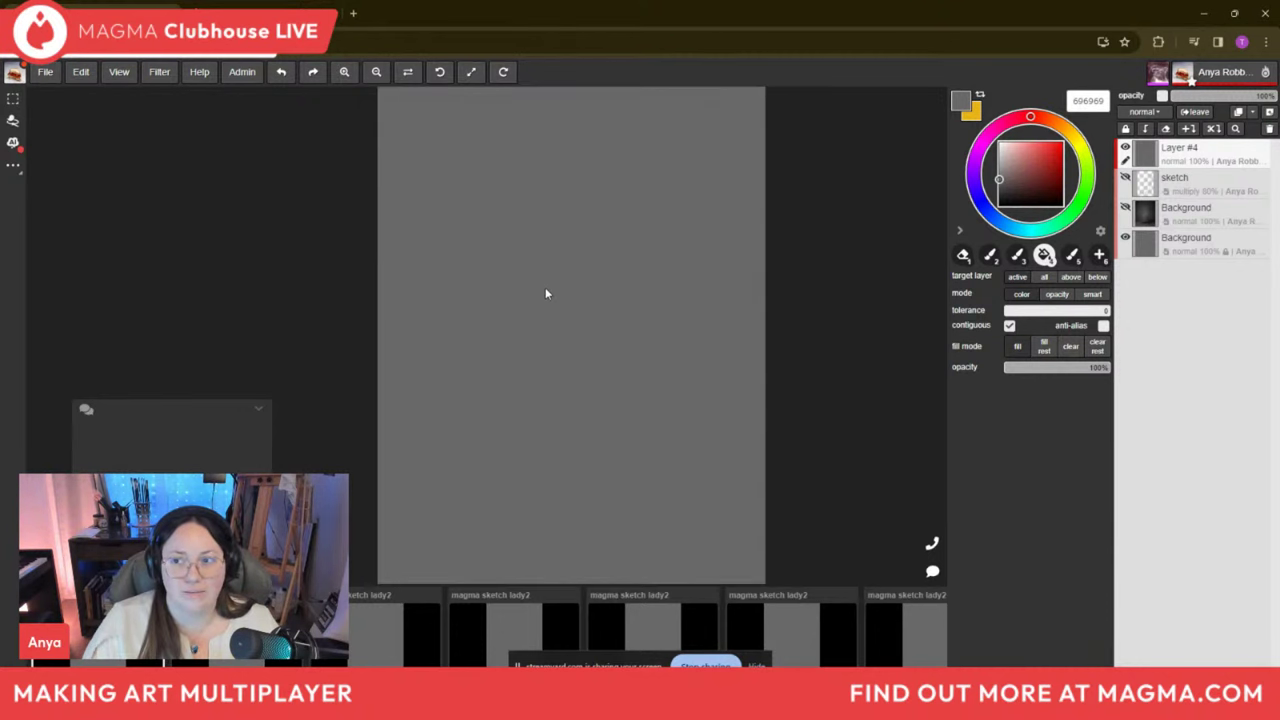
{"action": "scroll", "coordinate": [633, 344], "scroll_direction": "down", "scroll_amount": 1}
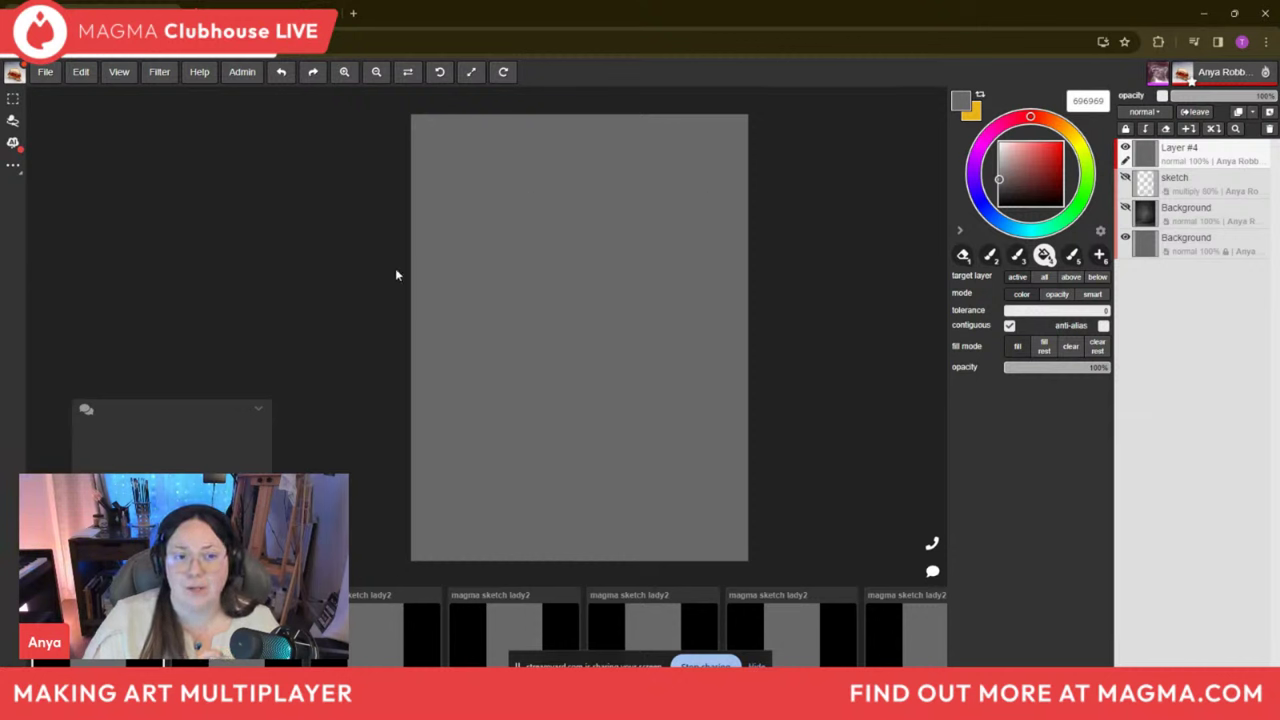
{"action": "left_click", "coordinate": [13, 99]}
{"action": "left_click_drag", "start_coordinate": [405, 236], "coordinate": [746, 401]}
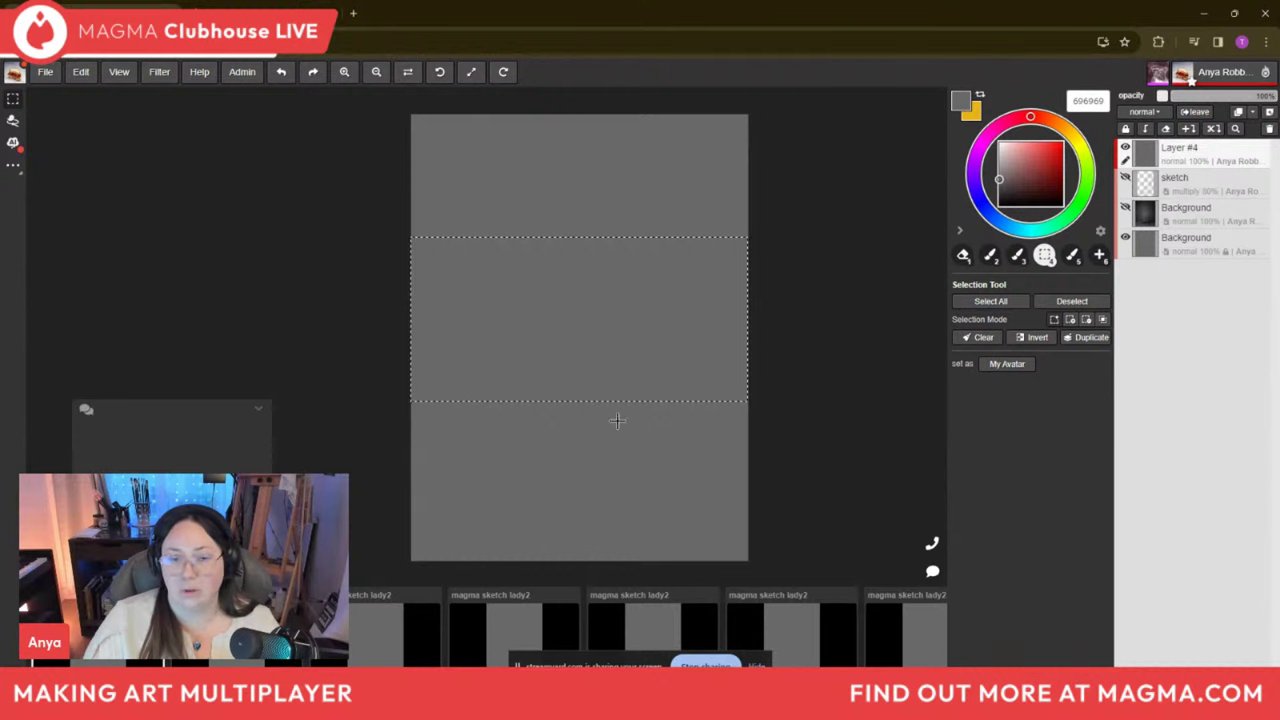
{"action": "left_click_drag", "start_coordinate": [1052, 202], "coordinate": [1063, 208]}
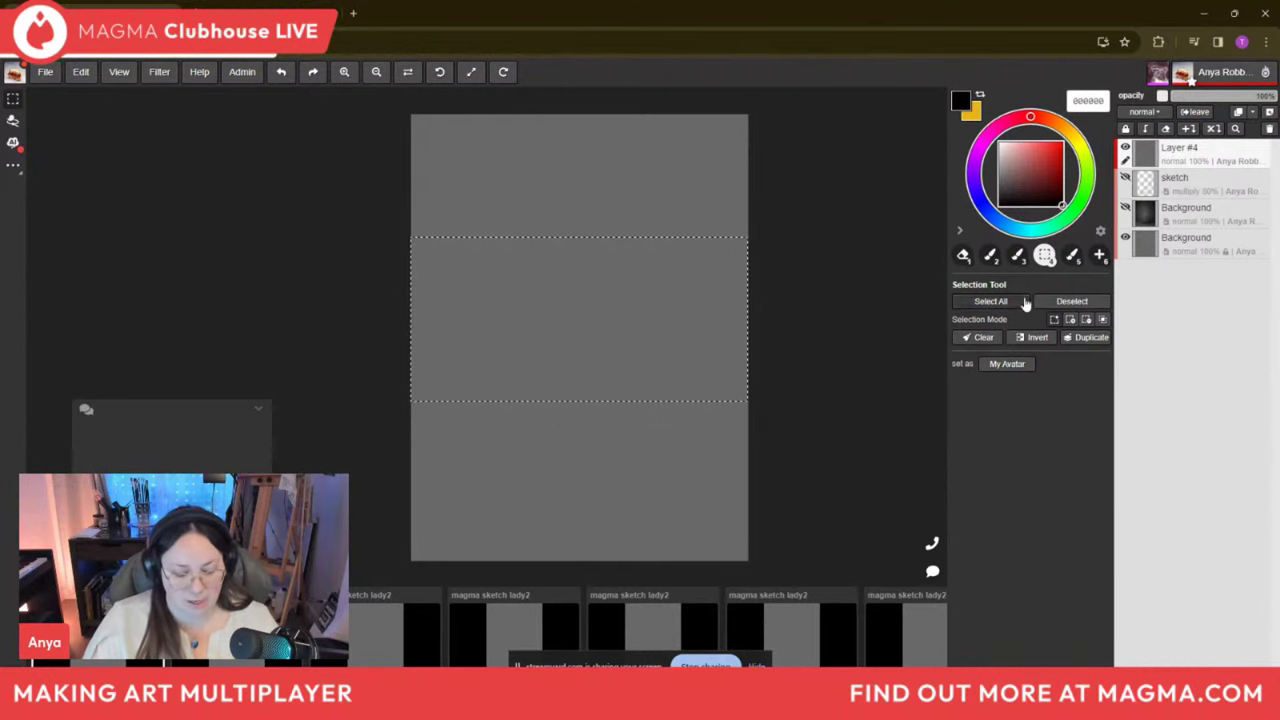
{"action": "key", "text": "g"}
{"action": "left_click", "coordinate": [641, 301]}
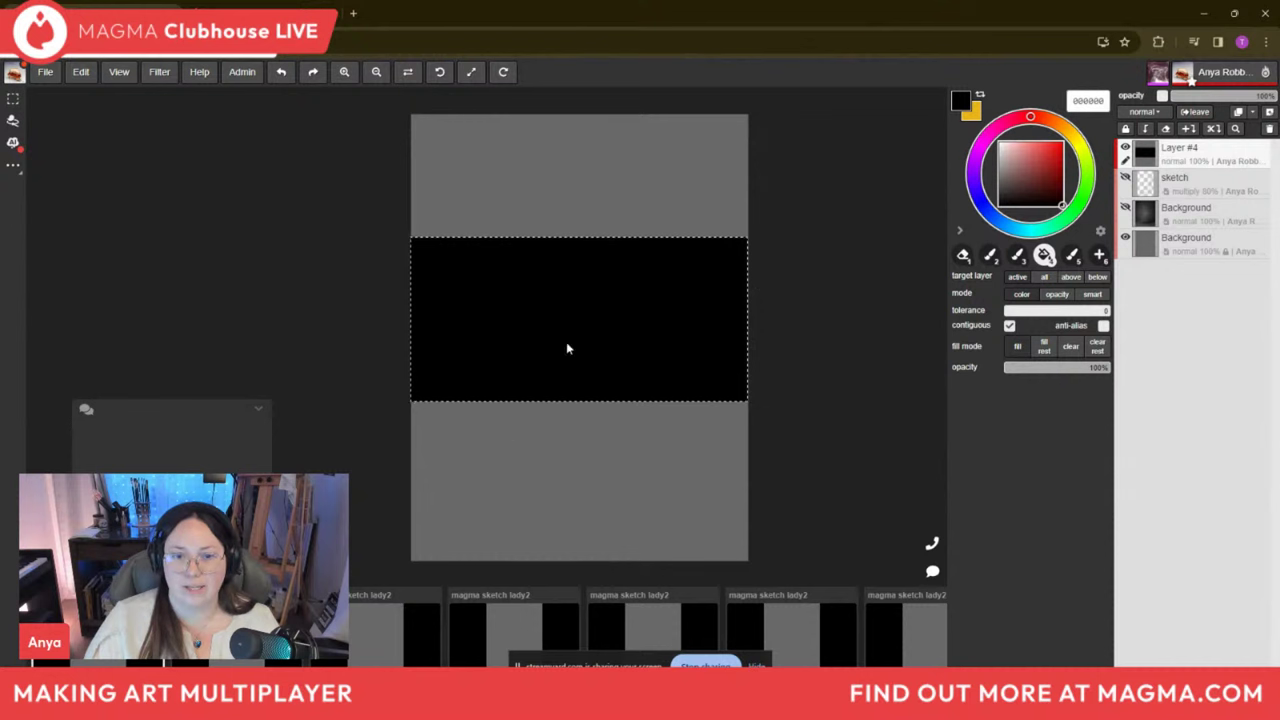
Undo the black fill on Layer #4 and clear the rectangular selection.
{"action": "scroll", "coordinate": [641, 270], "scroll_direction": "up", "scroll_amount": 4}
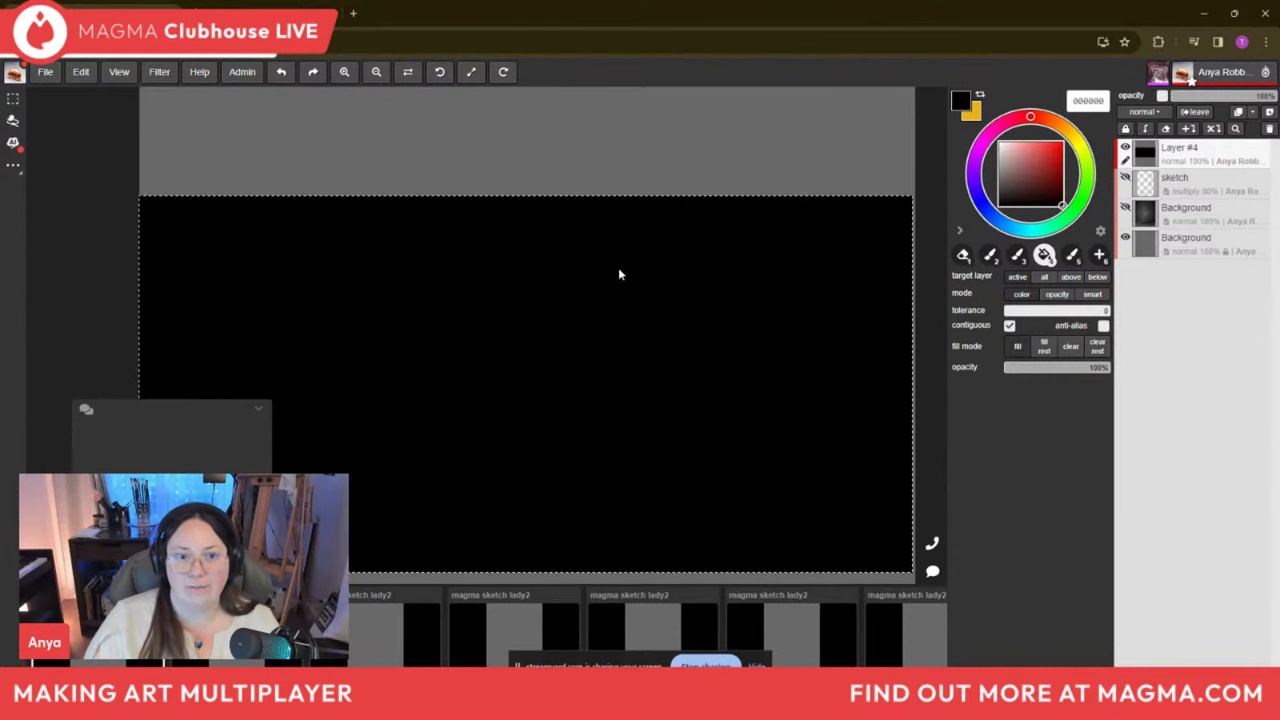
{"action": "scroll", "coordinate": [625, 265], "scroll_direction": "down", "scroll_amount": 1}
{"action": "scroll", "coordinate": [651, 410], "scroll_direction": "down", "scroll_amount": 1}
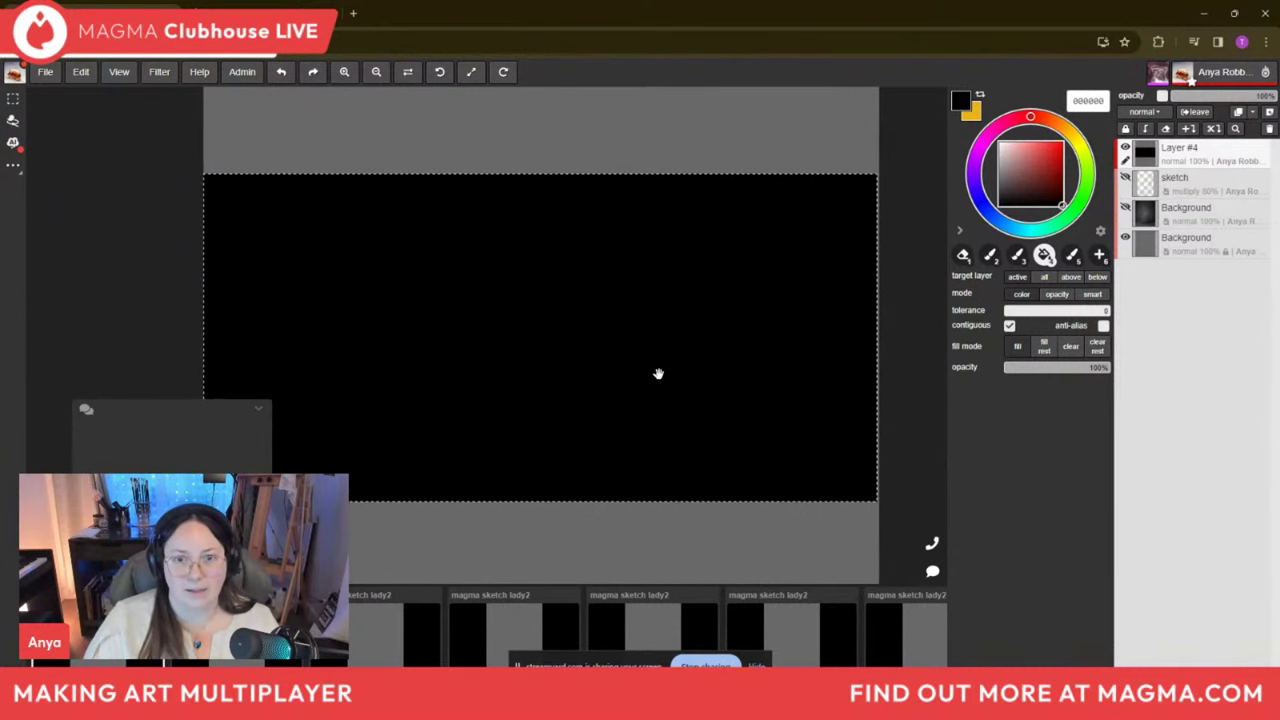
{"action": "scroll", "coordinate": [506, 387], "scroll_direction": "down", "scroll_amount": 3}
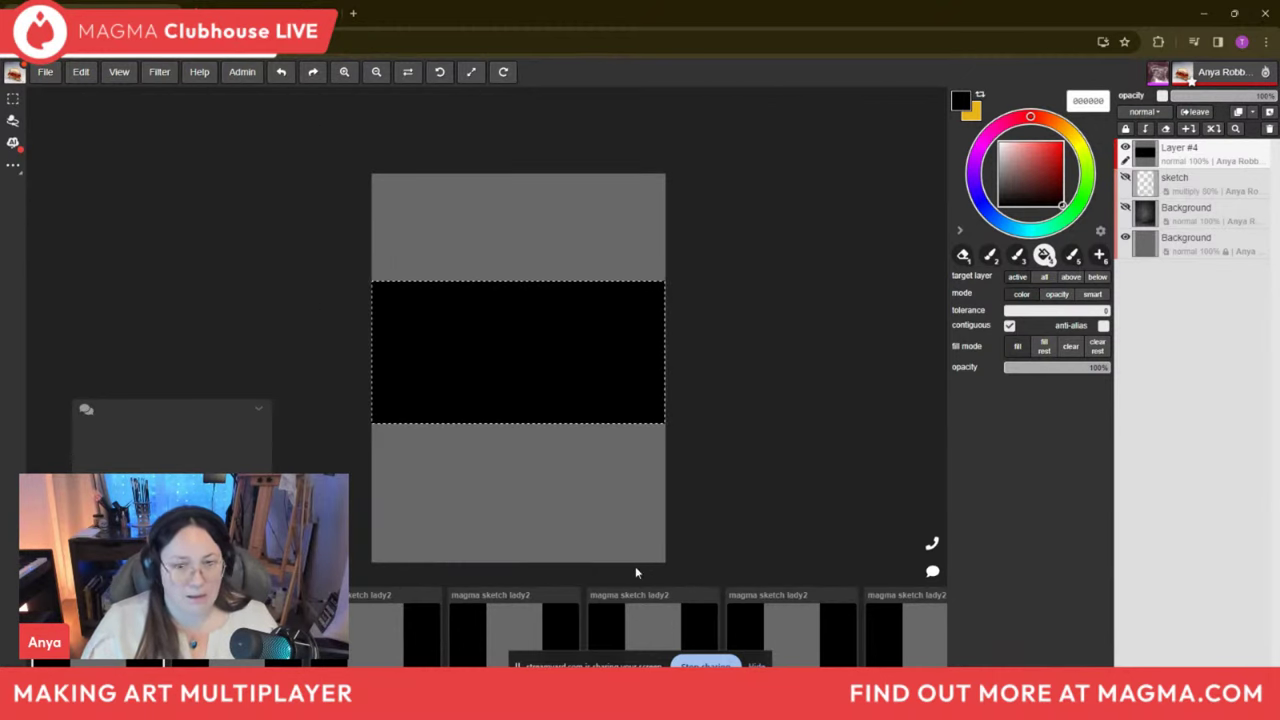
{"action": "key", "text": "ctrl+z"}
{"action": "key", "text": "l"}
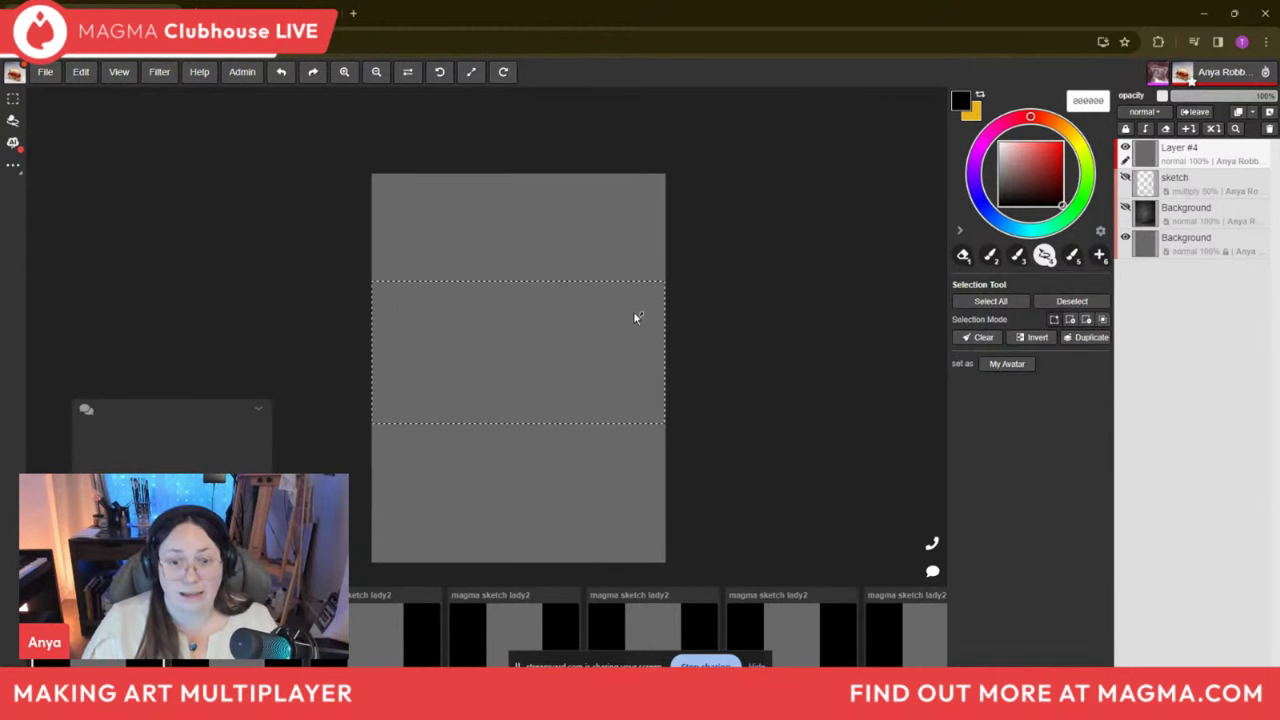
{"action": "left_click", "coordinate": [621, 254]}
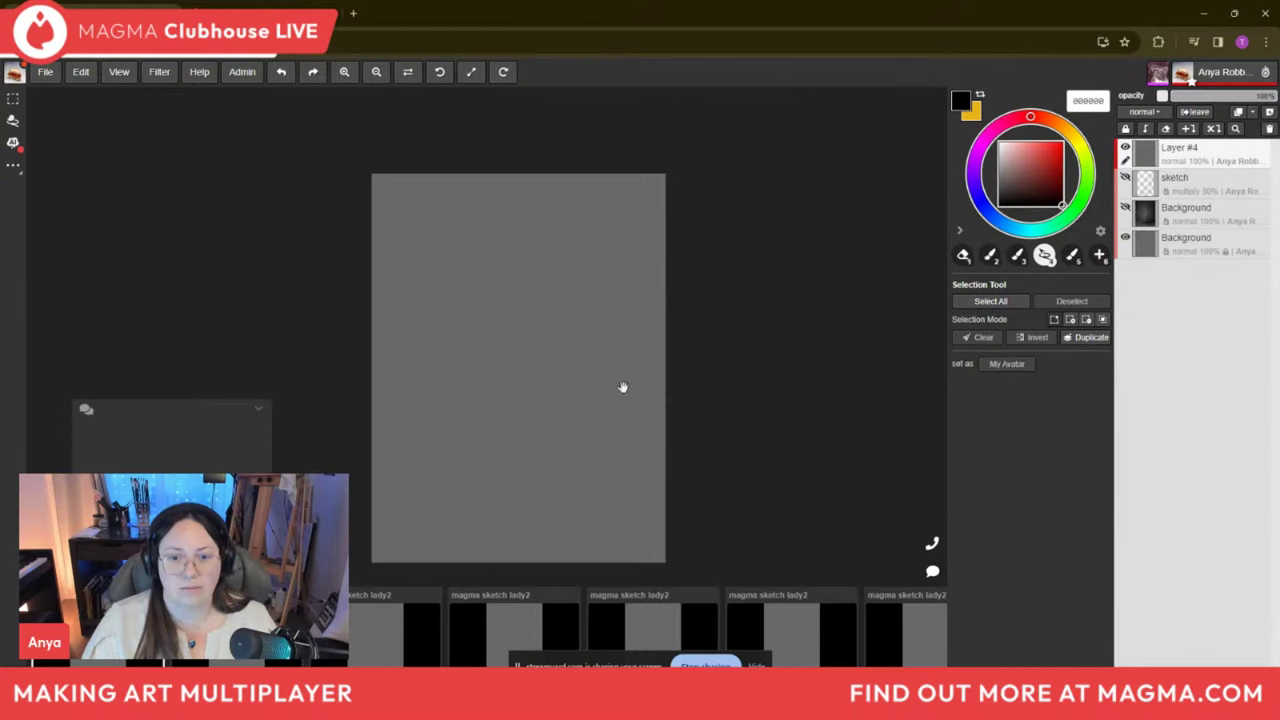
{"action": "left_click_drag", "start_coordinate": [623, 386], "coordinate": [678, 352]}
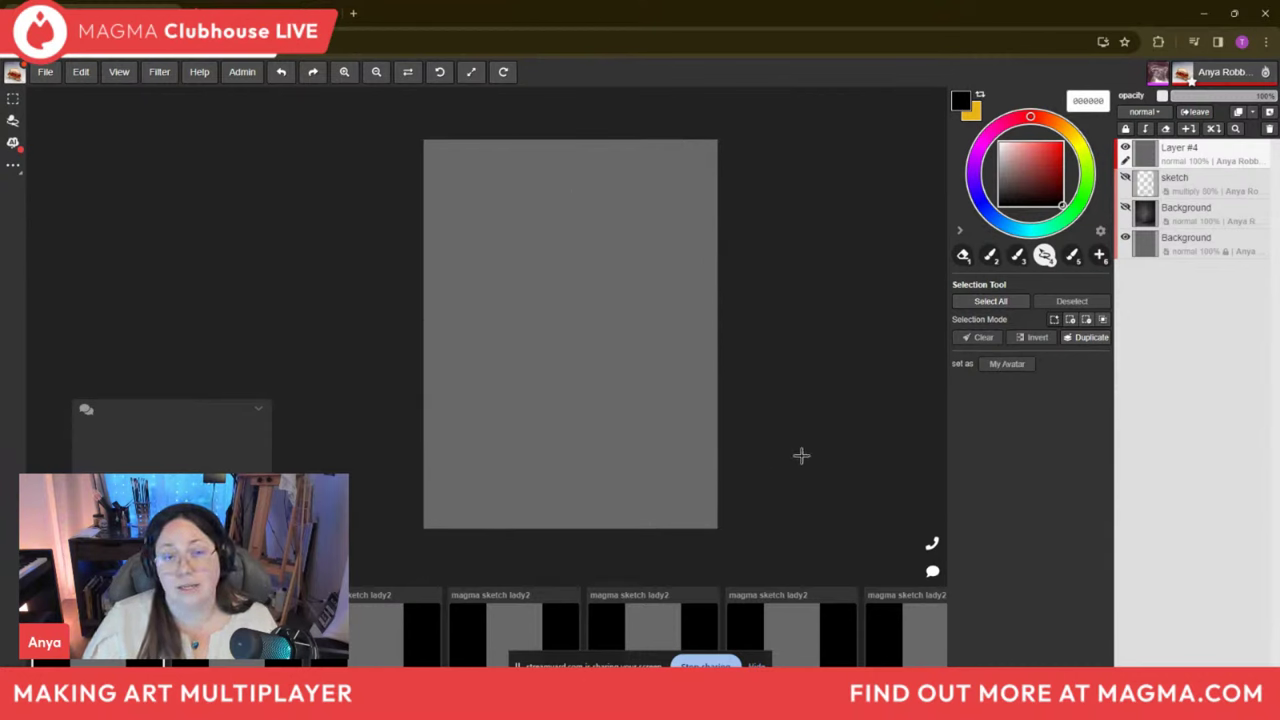
{"action": "scroll", "coordinate": [540, 329], "scroll_direction": "down", "scroll_amount": 1}
{"action": "scroll", "coordinate": [534, 400], "scroll_direction": "up", "scroll_amount": 2}
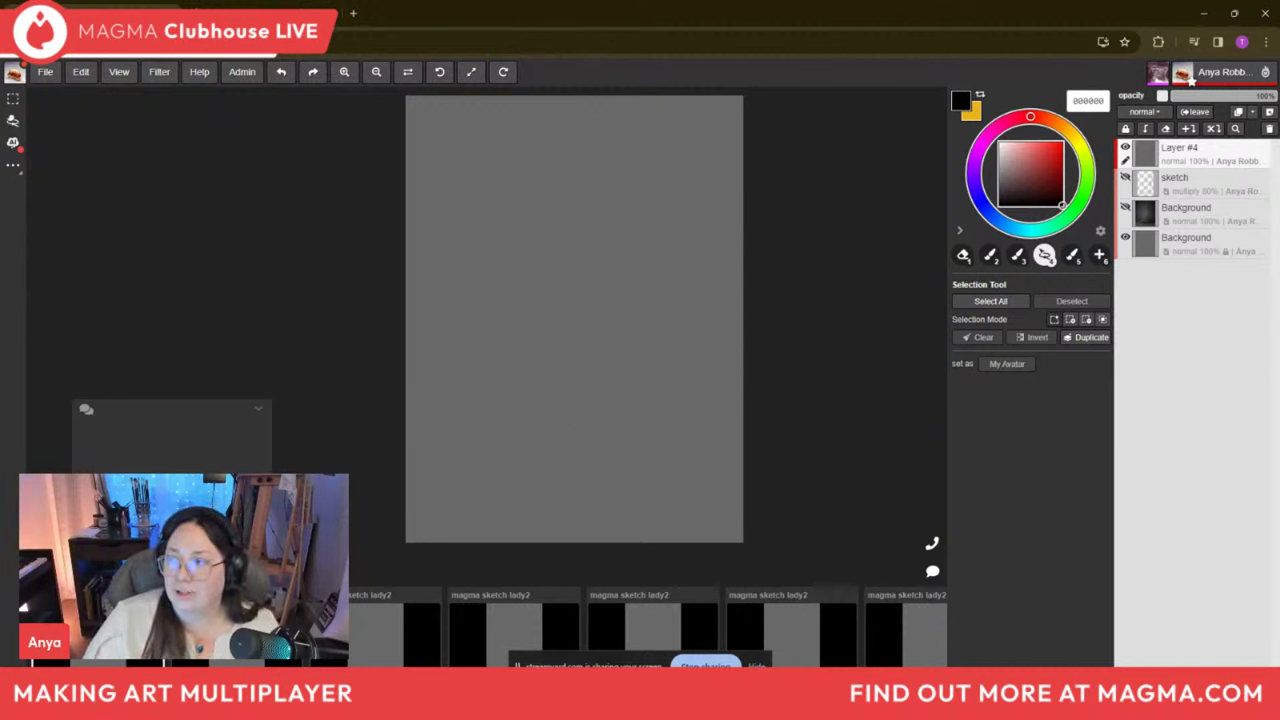
Place the reference photo beside the gray portrait canvas and switch it to the head-and-shoulders shot of the woman.
{"action": "scroll", "coordinate": [437, 221], "scroll_direction": "down", "scroll_amount": 1}
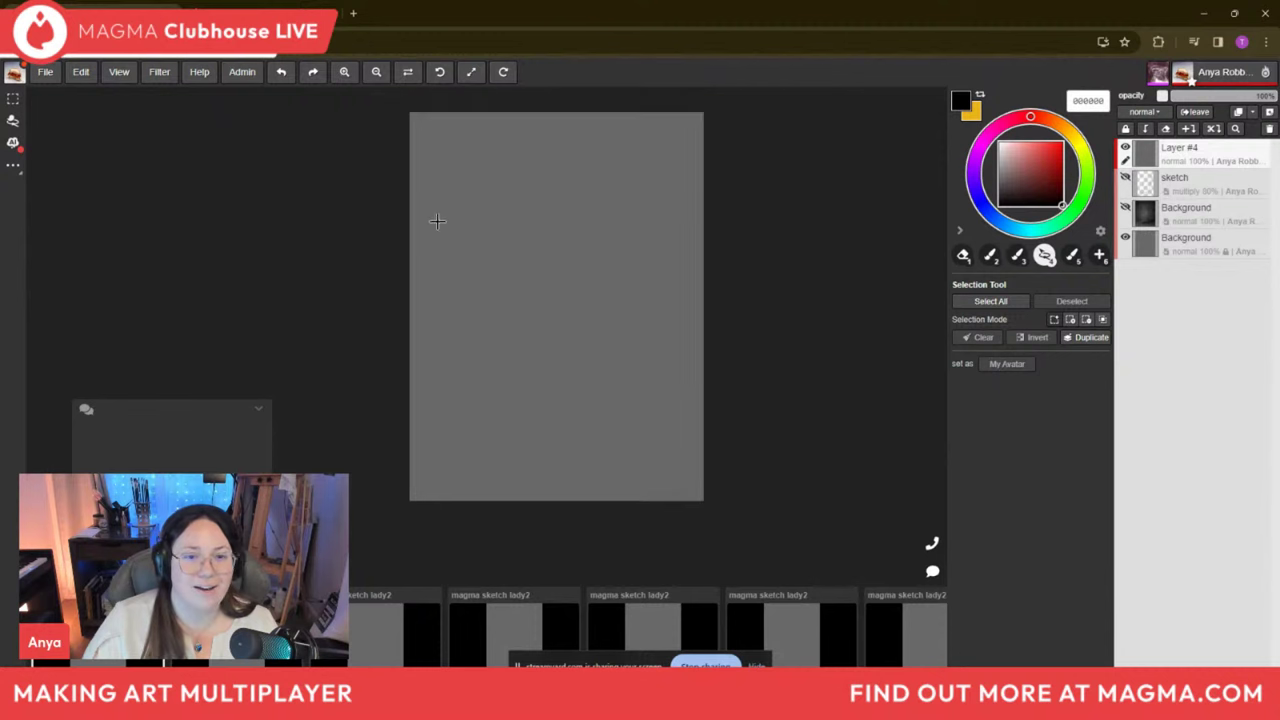
{"action": "left_click_drag", "start_coordinate": [469, 260], "coordinate": [648, 279]}
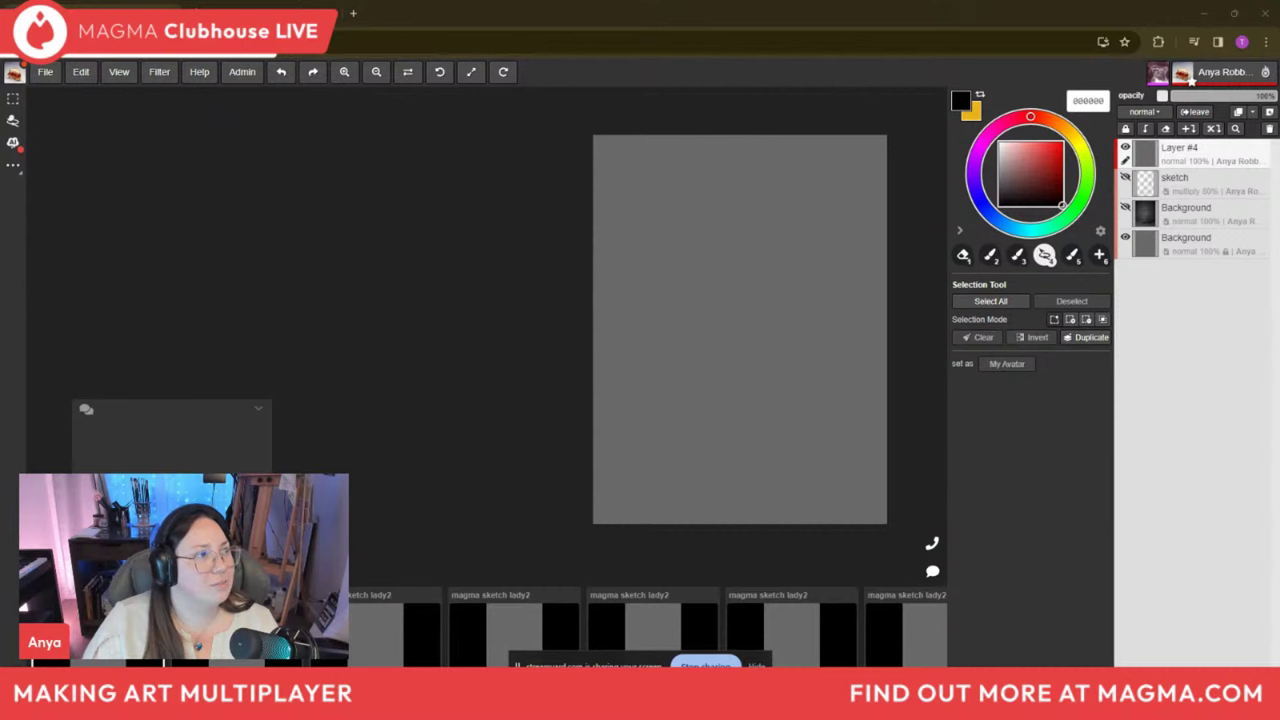
{"action": "left_click_drag", "start_coordinate": [4, 245], "coordinate": [469, 328]}
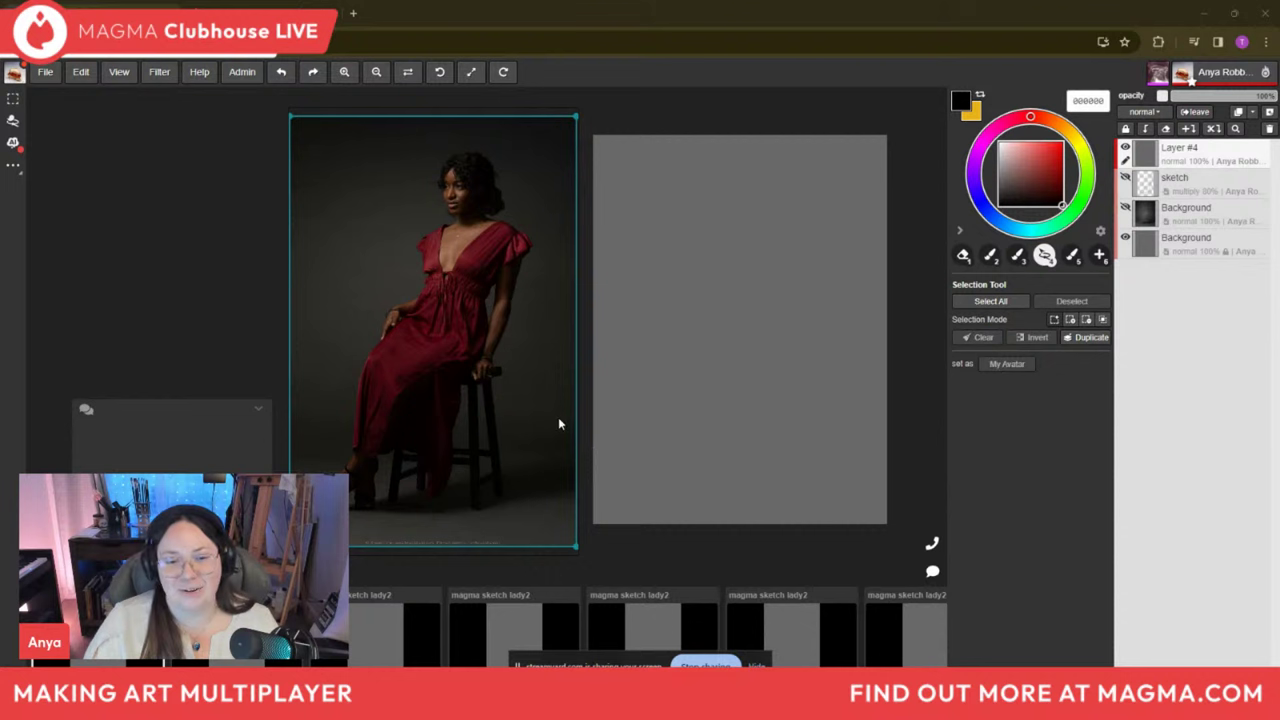
{"action": "left_click_drag", "start_coordinate": [558, 417], "coordinate": [546, 408]}
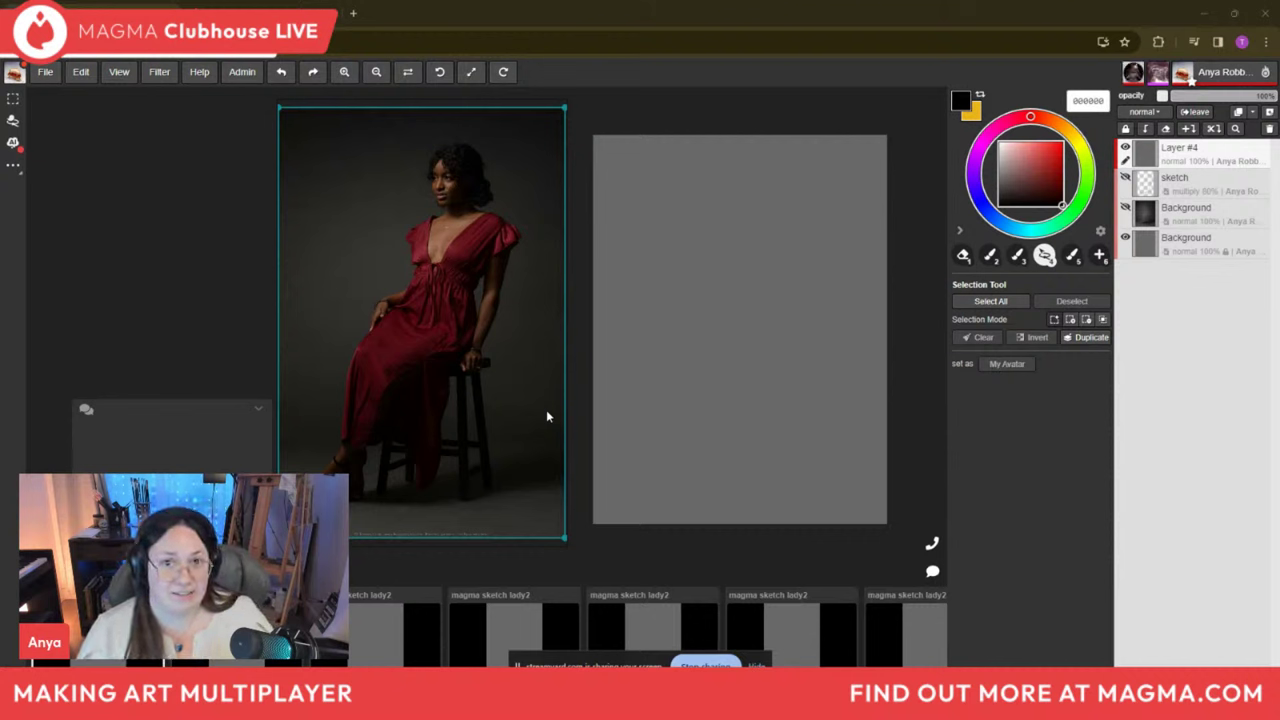
{"action": "scroll", "coordinate": [458, 117], "scroll_direction": "up", "scroll_amount": 6}
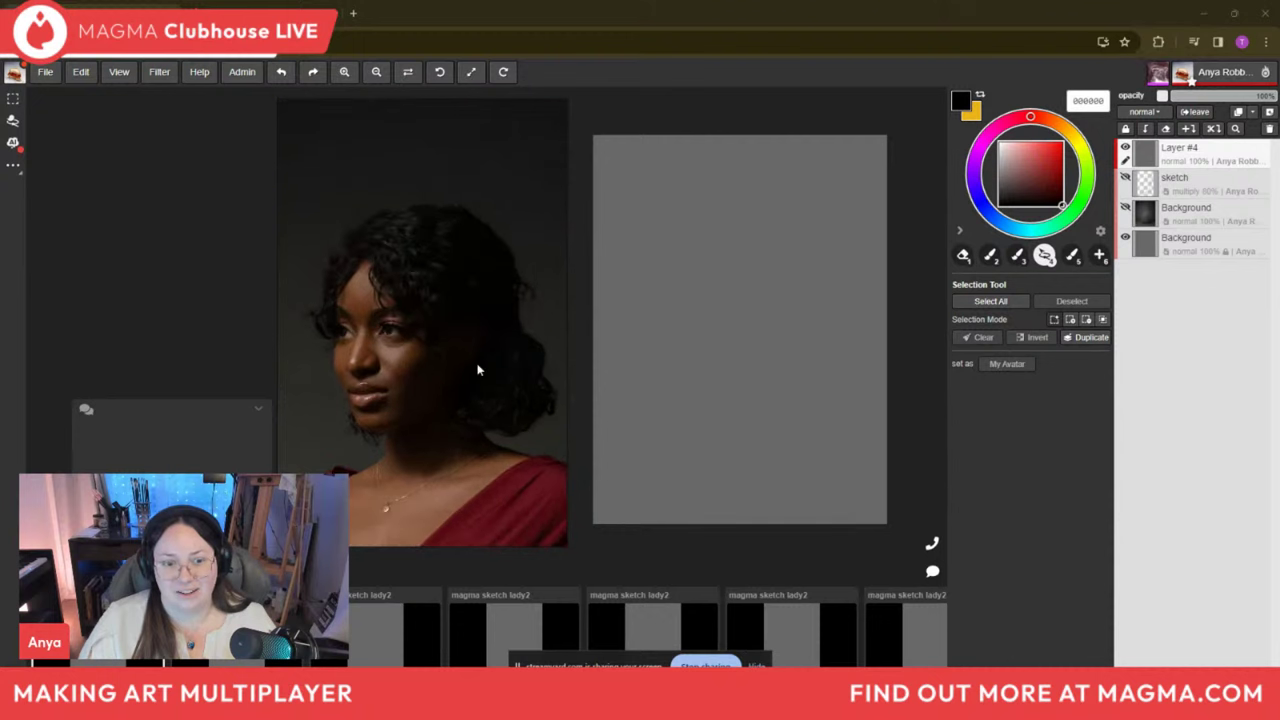
{"action": "left_click_drag", "start_coordinate": [546, 306], "coordinate": [506, 306]}
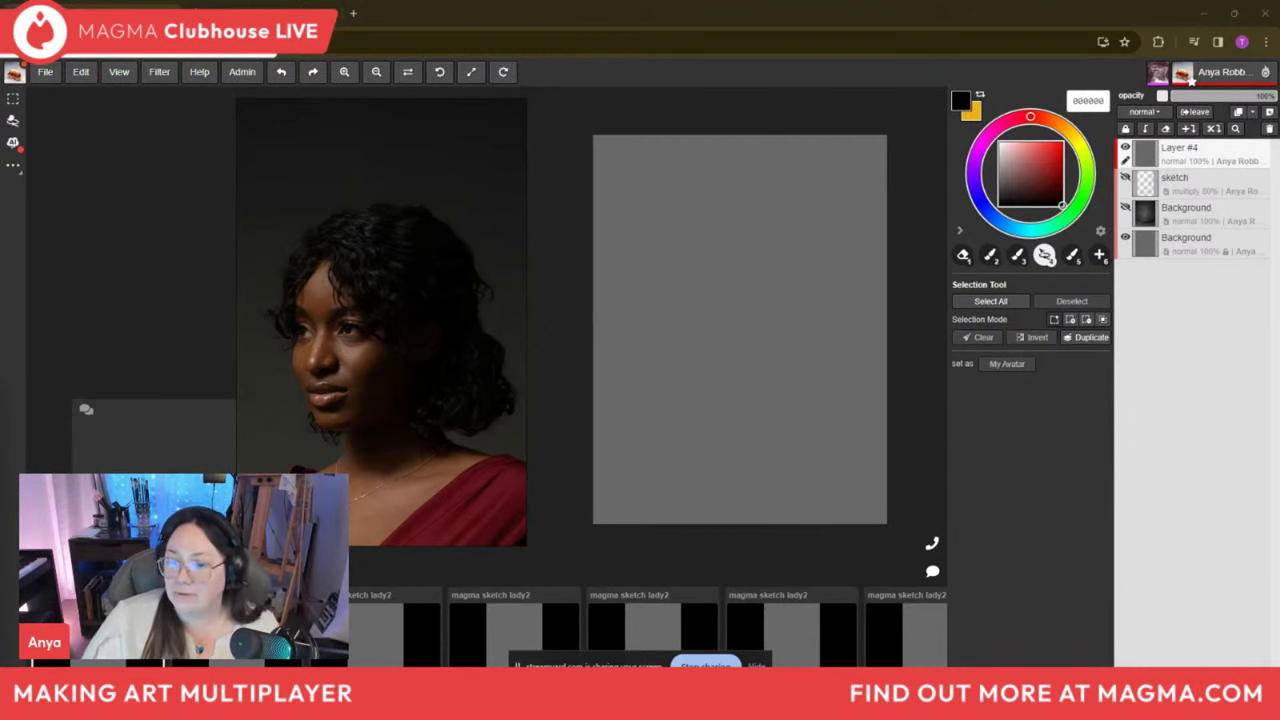
Post the reference photo's Dropbox link in the canvas chat.
{"action": "left_click", "coordinate": [932, 572]}
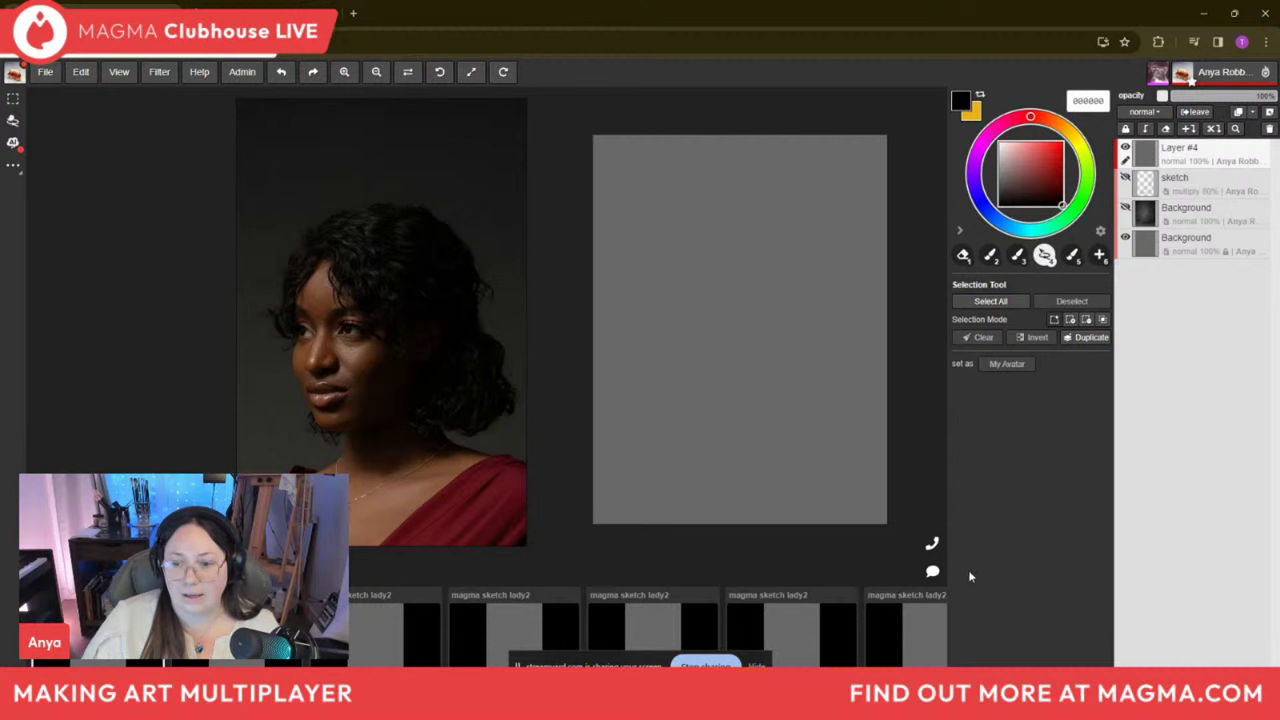
{"action": "left_click", "coordinate": [932, 573]}
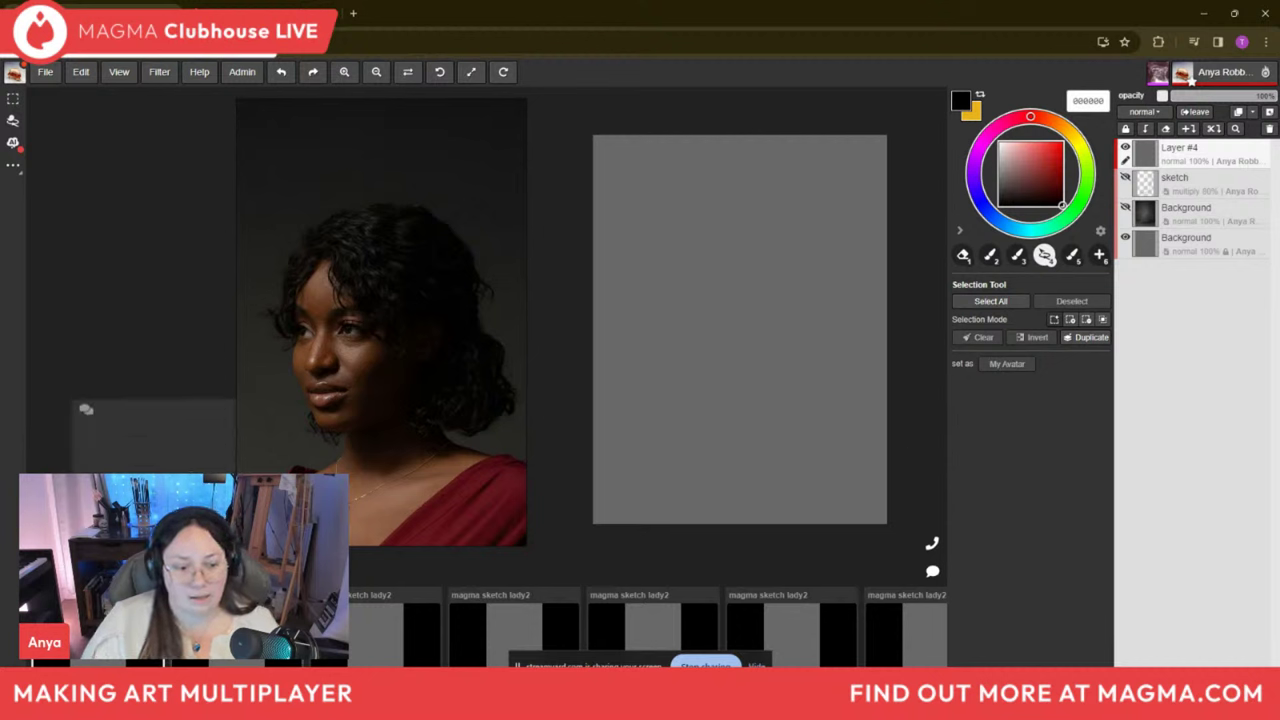
{"action": "key", "text": "Return"}
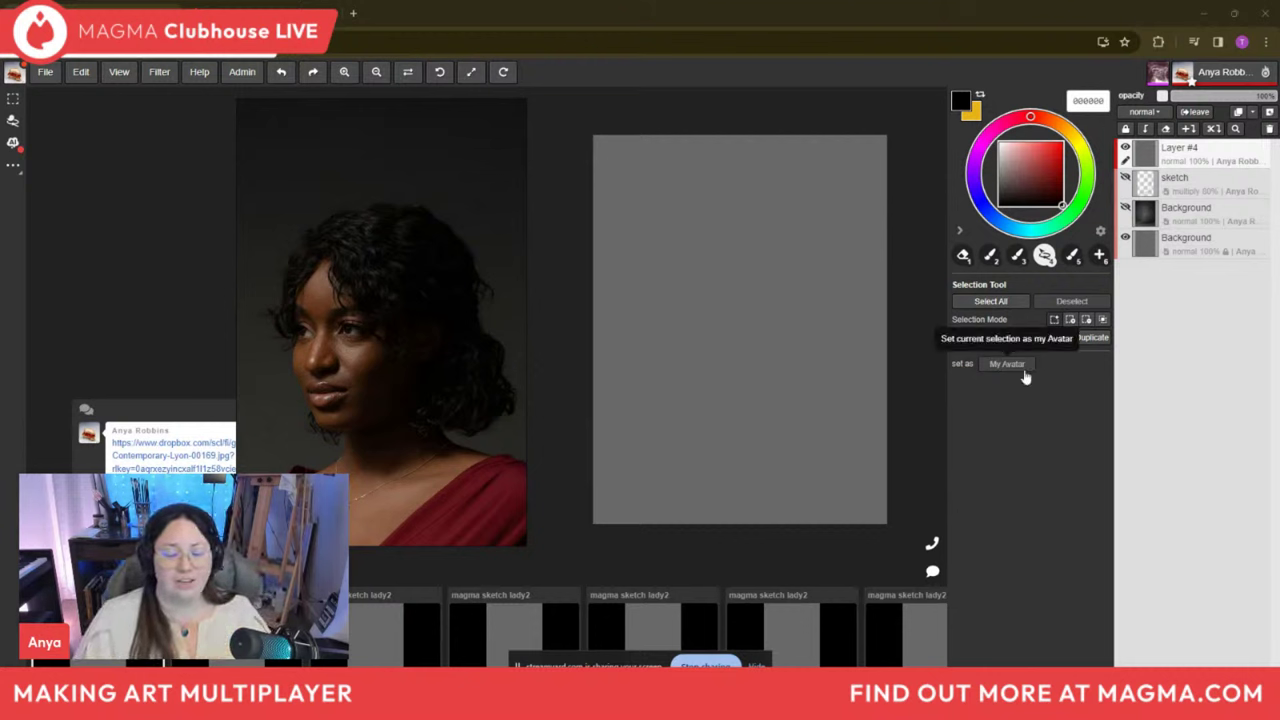
Rearrange the head-and-shoulders reference photo and the gray canvas so they sit side by side without overlapping.
{"action": "left_click_drag", "start_coordinate": [462, 320], "coordinate": [447, 318]}
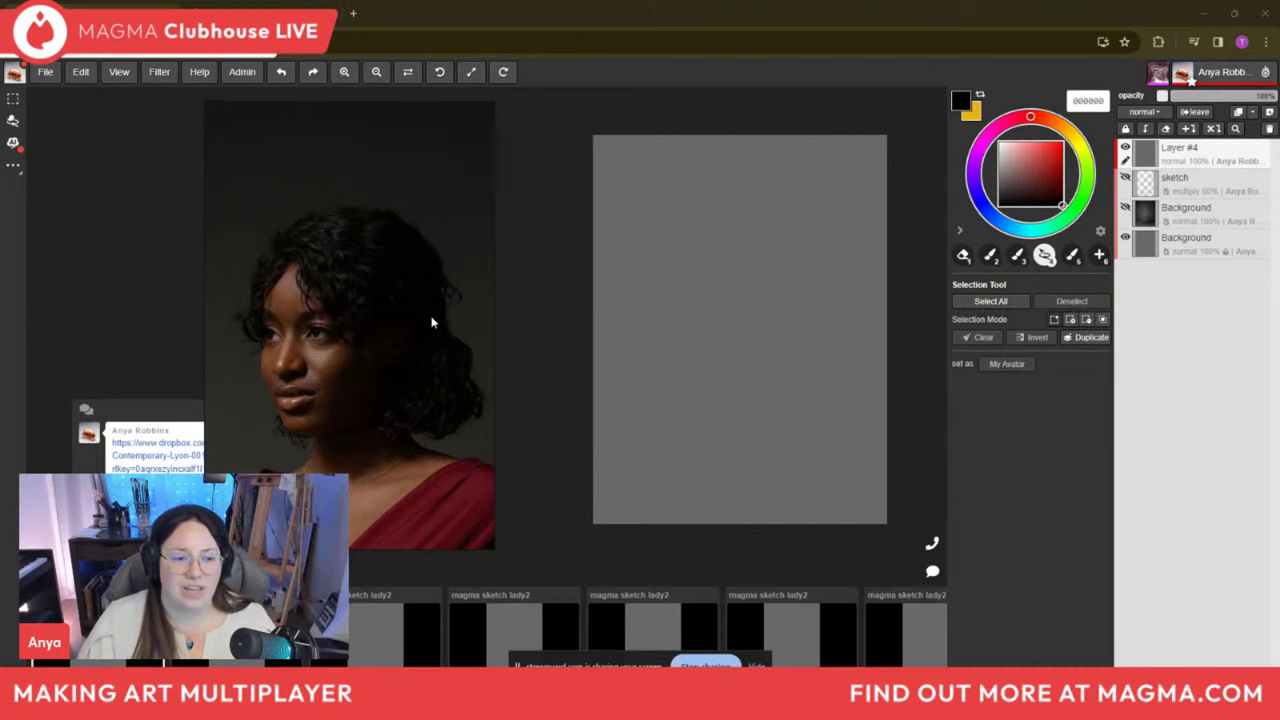
{"action": "scroll", "coordinate": [592, 325], "scroll_direction": "down", "scroll_amount": 2}
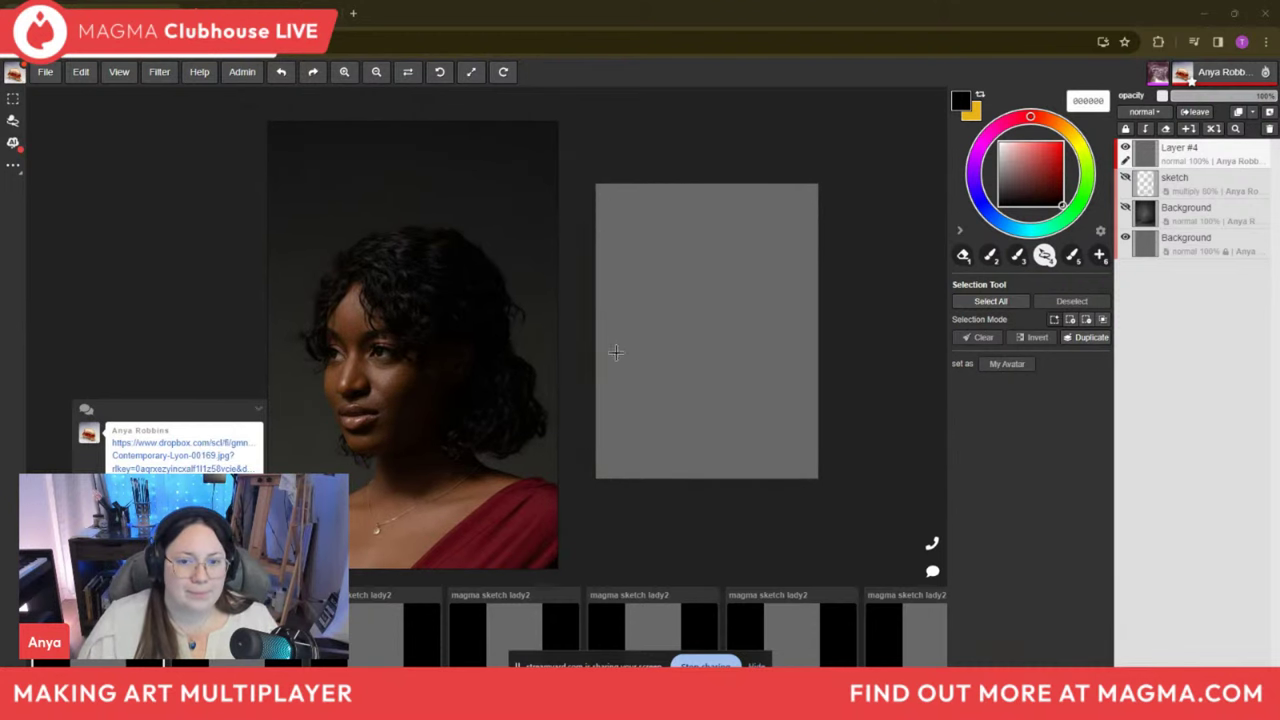
{"action": "scroll", "coordinate": [880, 341], "scroll_direction": "up", "scroll_amount": 2}
{"action": "scroll", "coordinate": [723, 268], "scroll_direction": "up", "scroll_amount": 1}
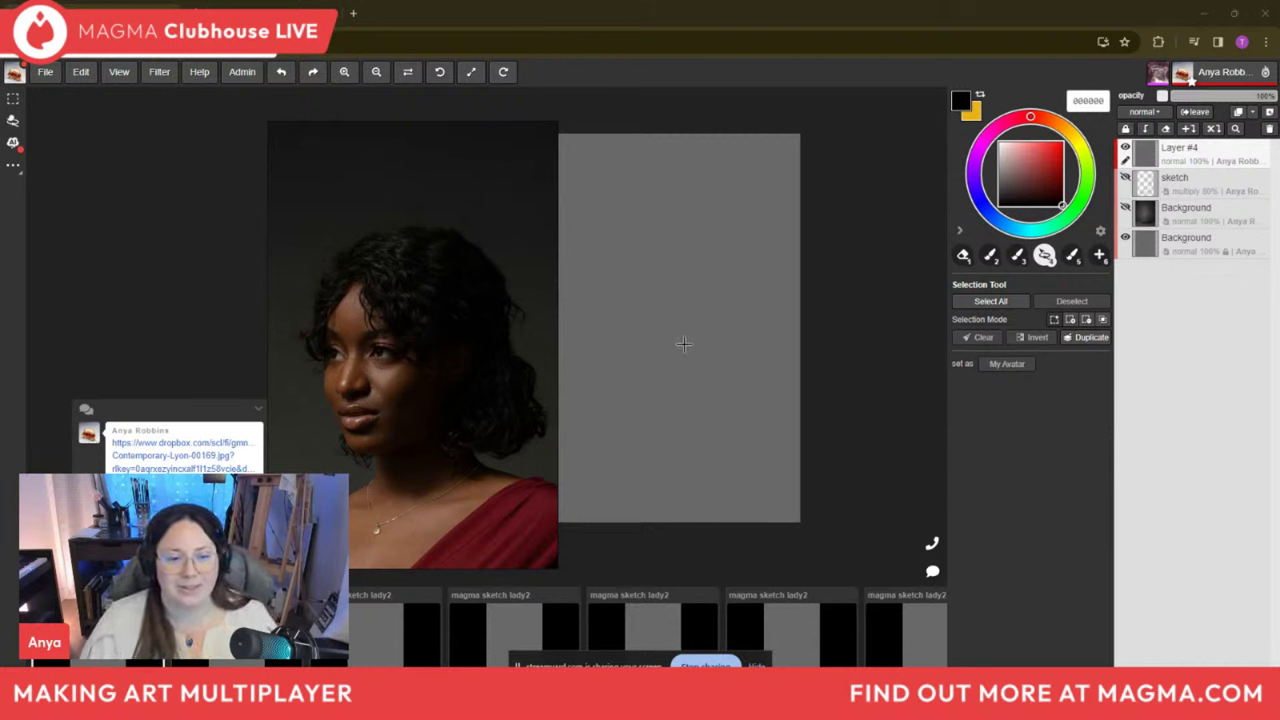
{"action": "left_click_drag", "start_coordinate": [458, 382], "coordinate": [441, 408]}
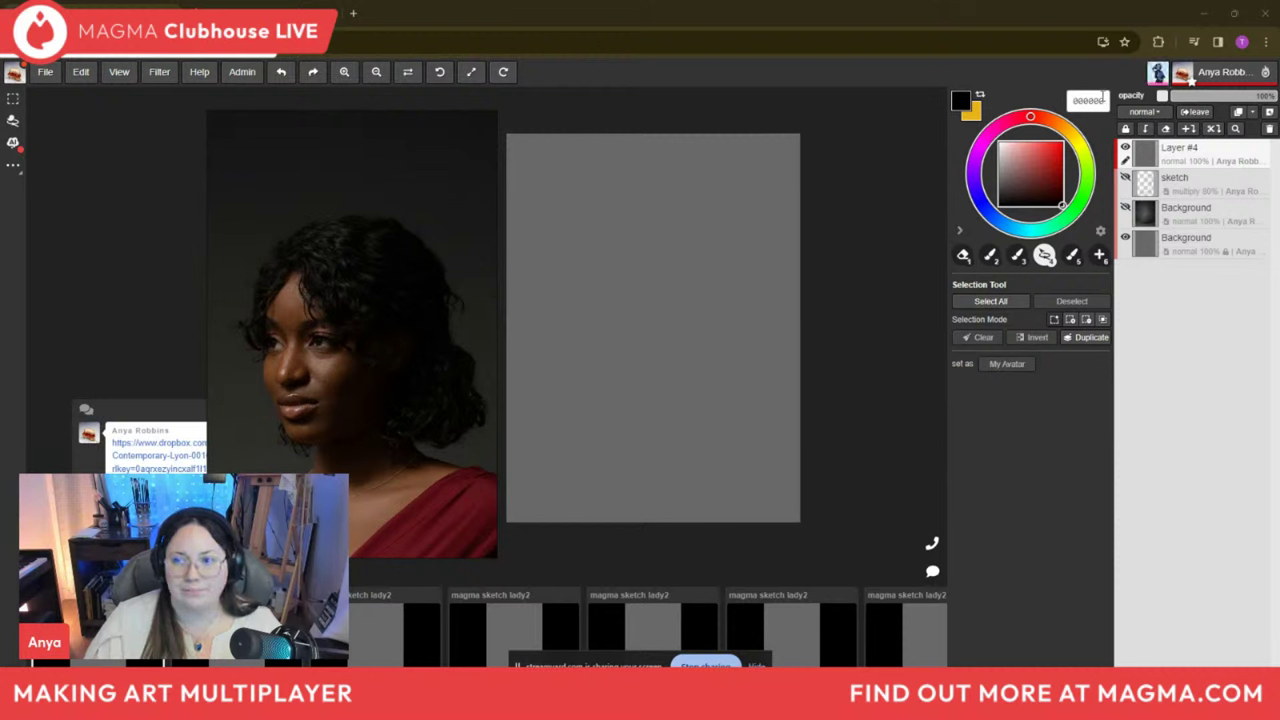
Set the other participant's permission on the current canvas to Approved.
{"action": "left_click", "coordinate": [1160, 76]}
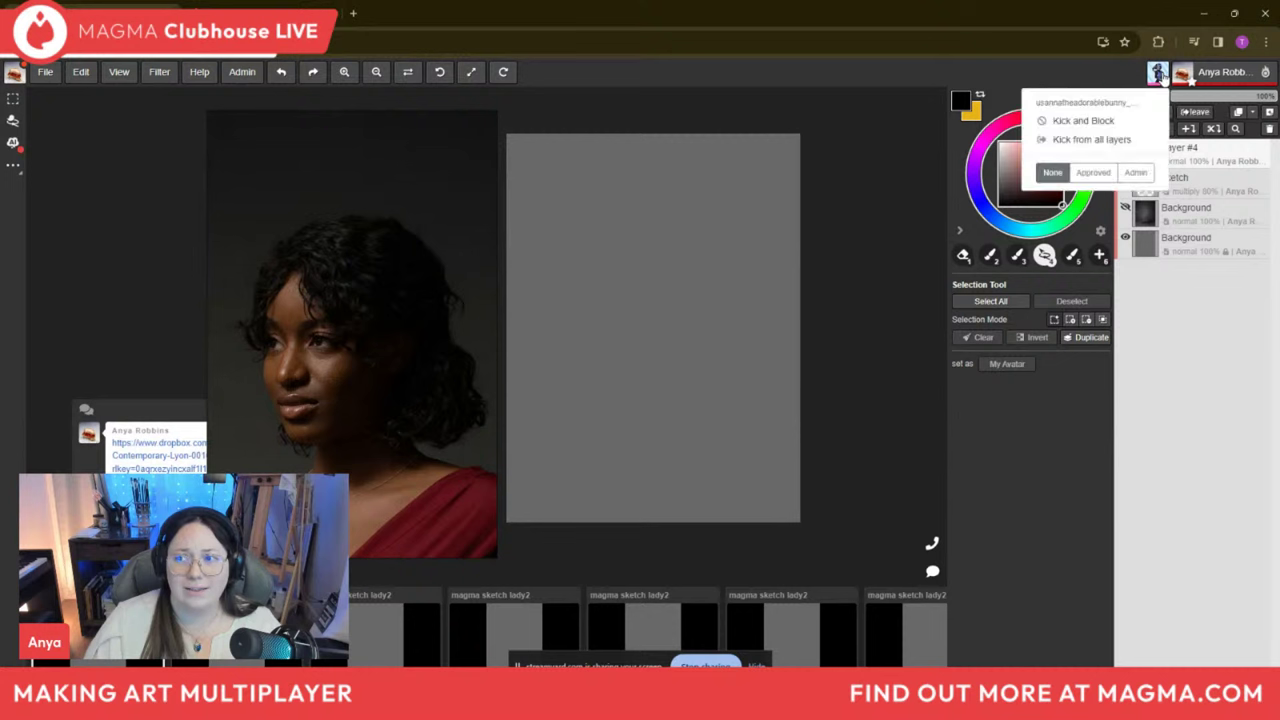
{"action": "left_click", "coordinate": [1138, 173]}
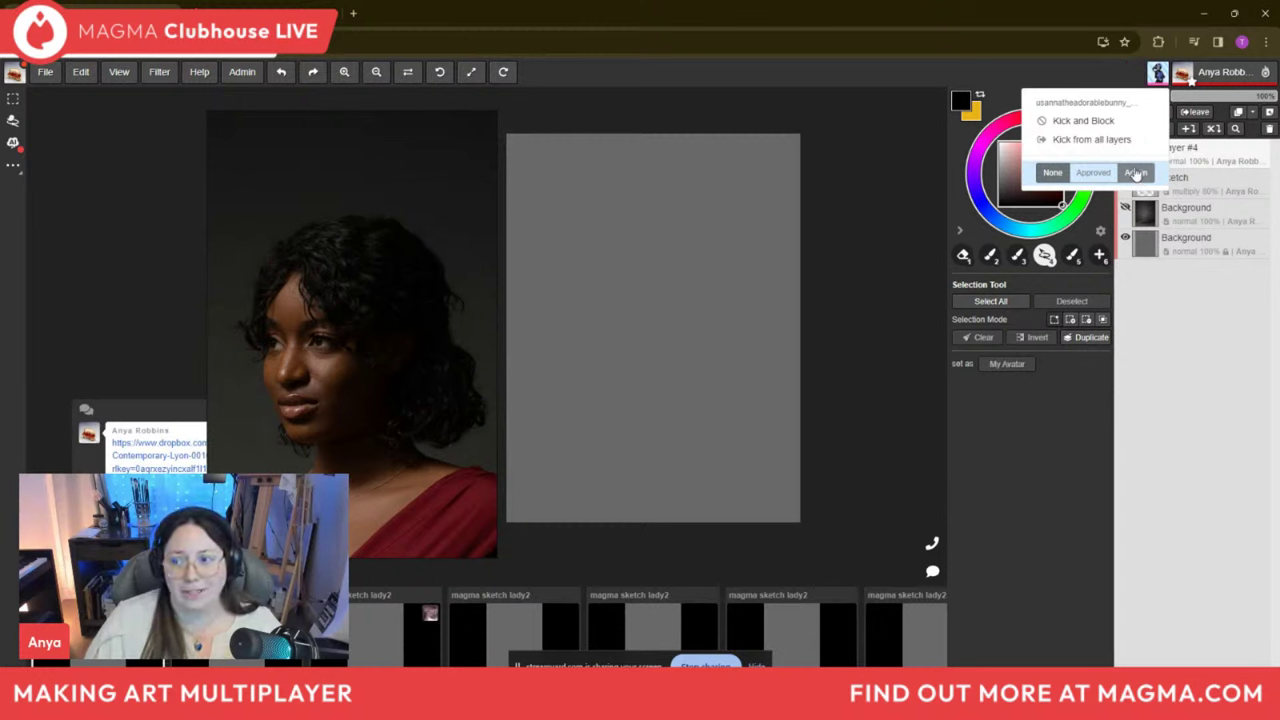
{"action": "left_click", "coordinate": [1093, 172]}
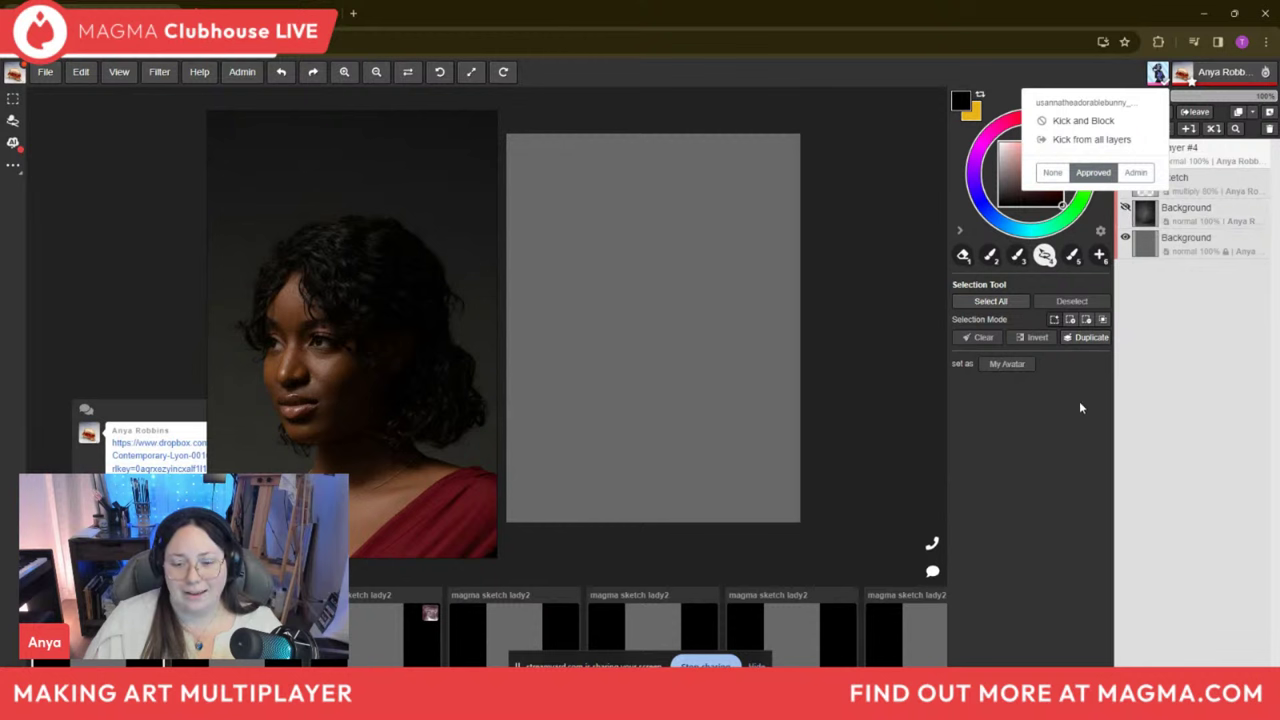
Check the permission levels of the participants on two of the other sketch canvases.
{"action": "left_click", "coordinate": [366, 626]}
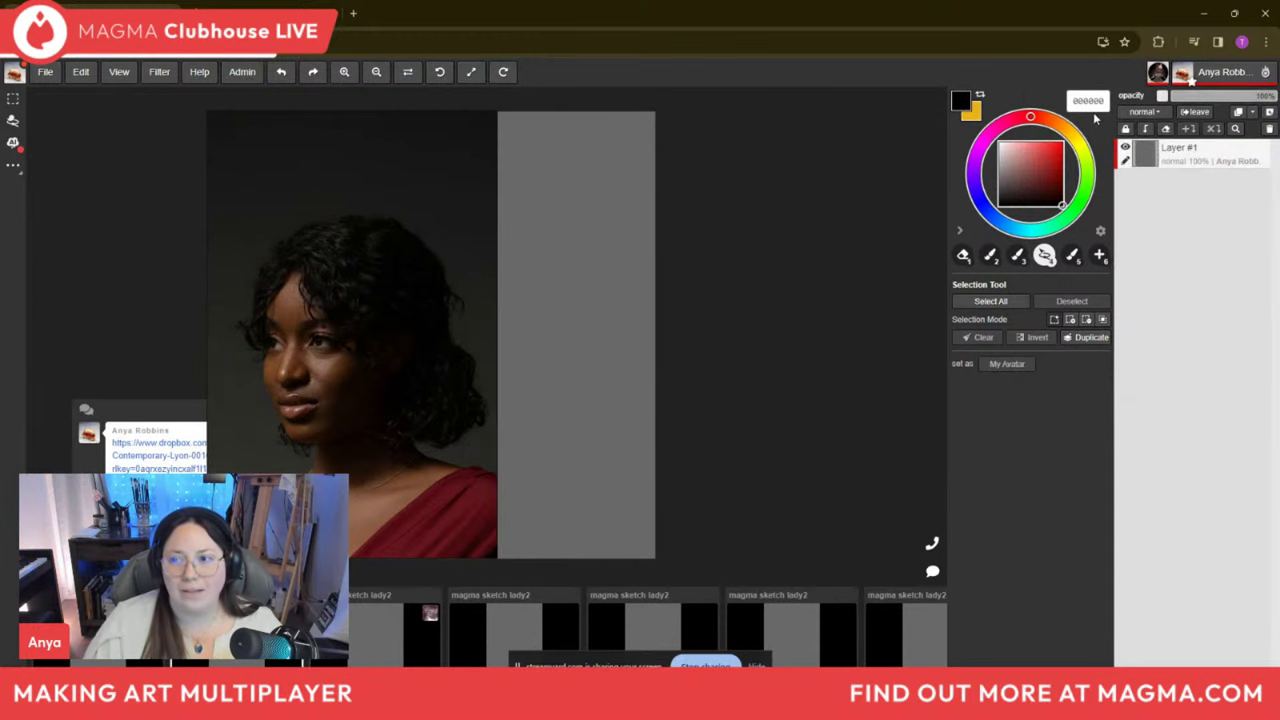
{"action": "left_click", "coordinate": [1157, 78]}
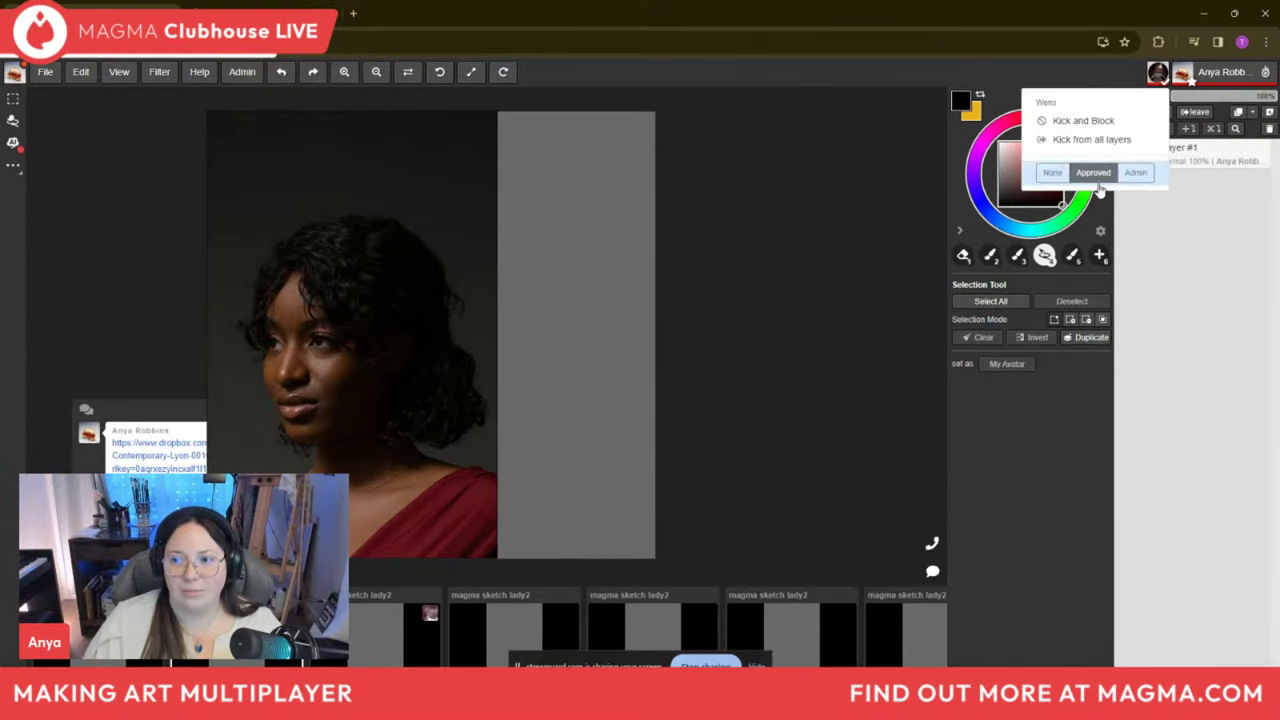
{"action": "left_click", "coordinate": [403, 640]}
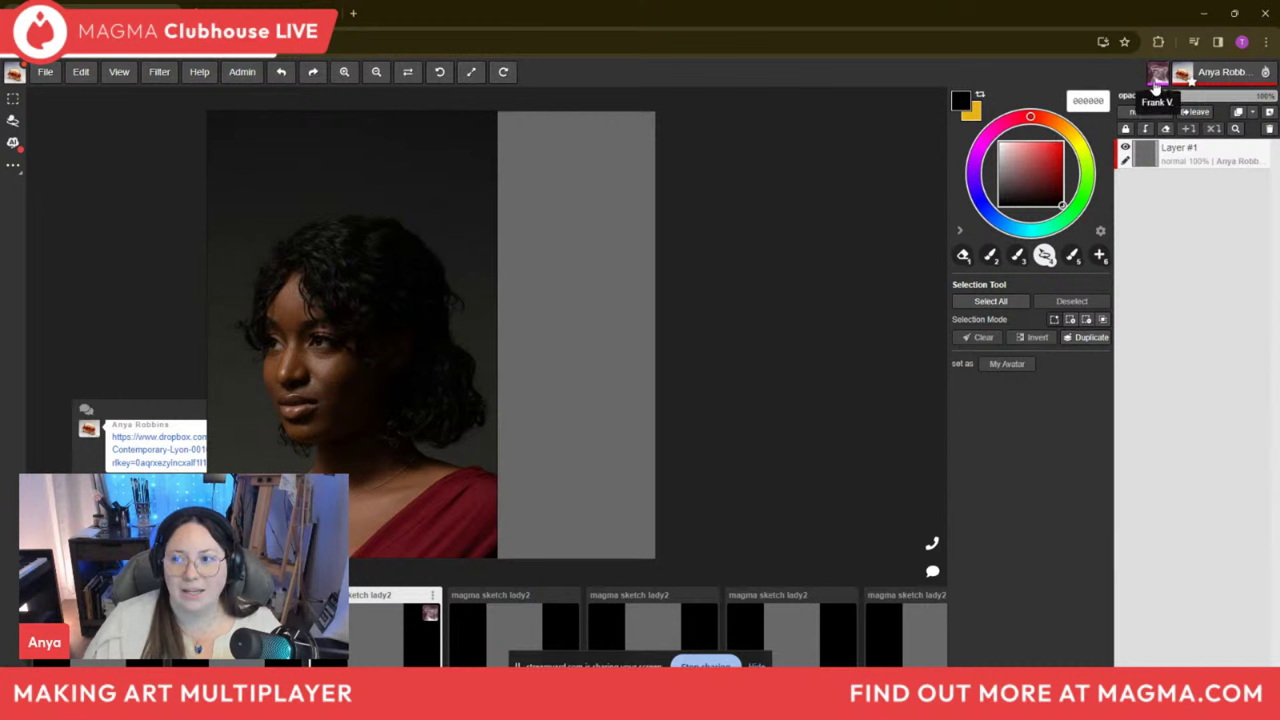
{"action": "left_click", "coordinate": [1155, 86]}
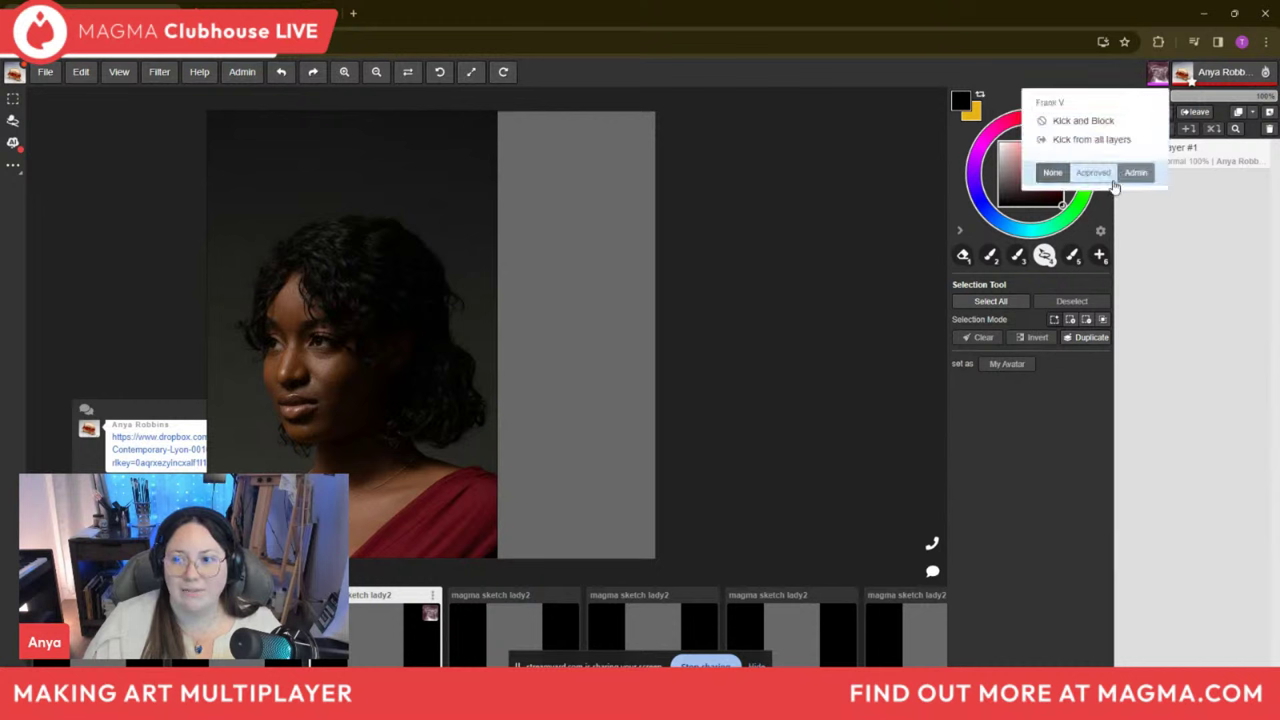
{"action": "left_click", "coordinate": [1033, 455]}
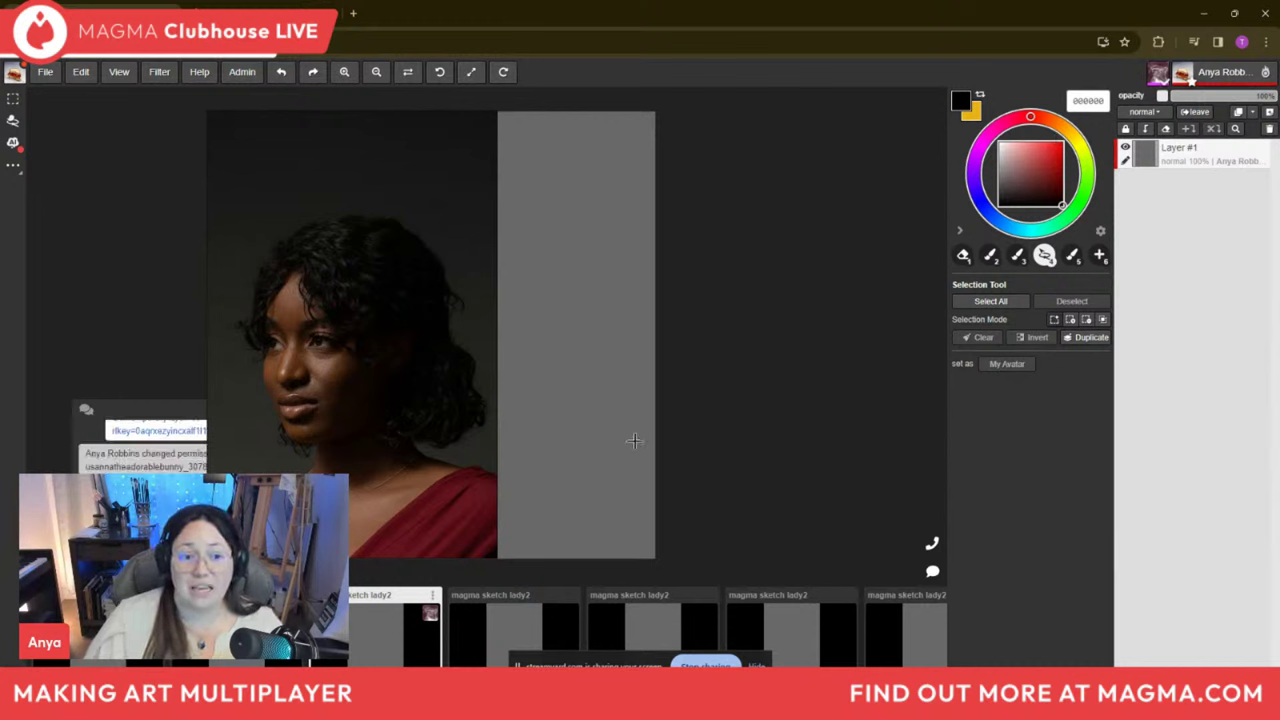
Move the reference photo clear of the gray canvas and return to the canvas containing the sketch and Layer #4.
{"action": "left_click_drag", "start_coordinate": [421, 350], "coordinate": [315, 320]}
{"action": "scroll", "coordinate": [535, 343], "scroll_direction": "down", "scroll_amount": 3}
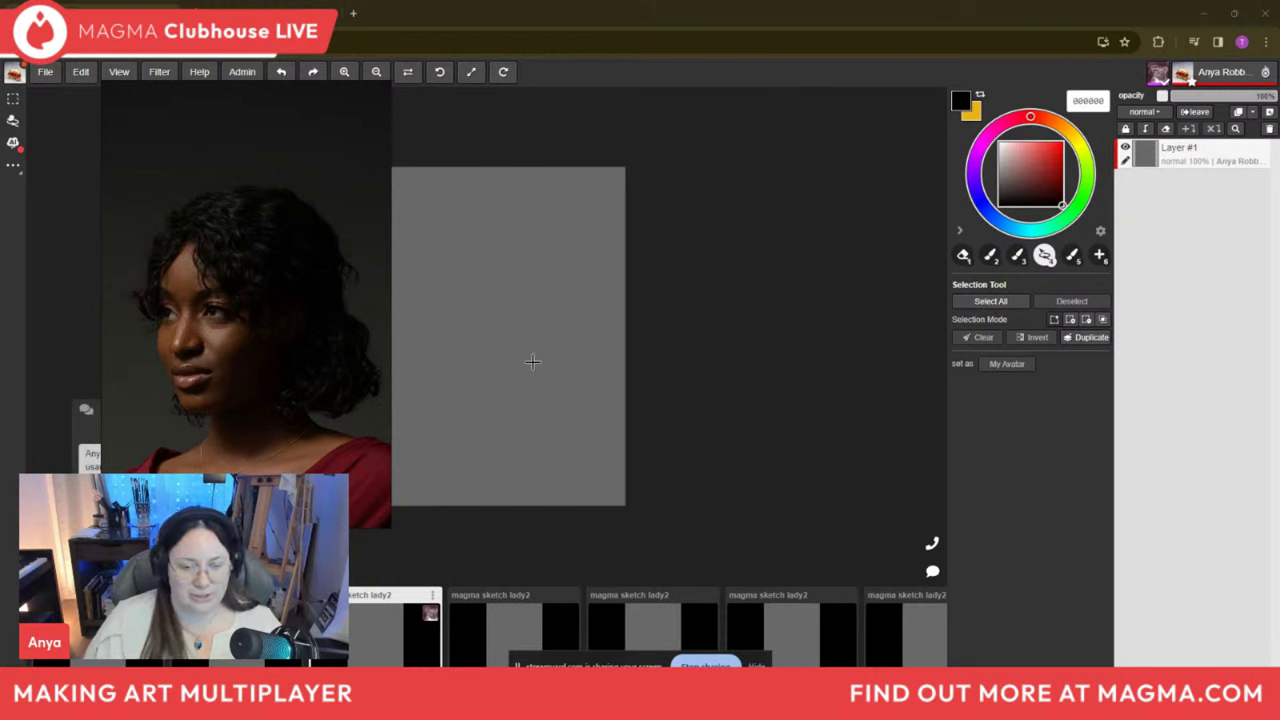
{"action": "left_click_drag", "start_coordinate": [519, 334], "coordinate": [708, 324]}
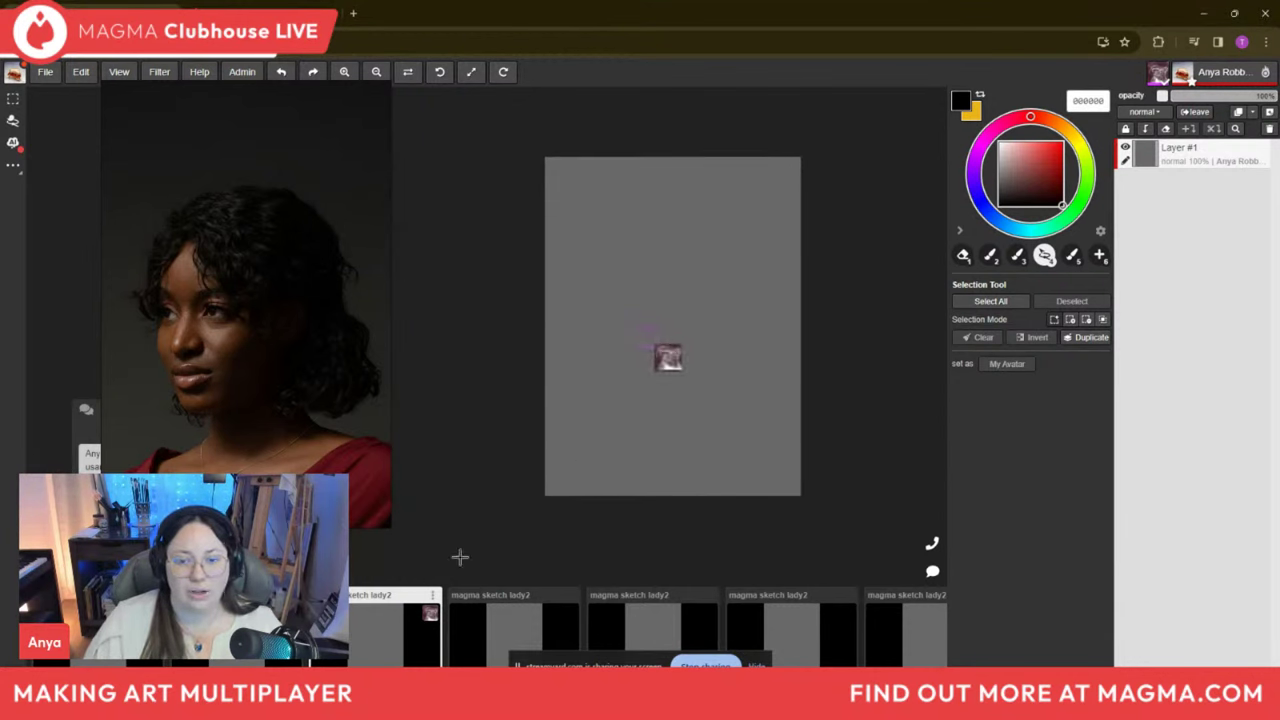
{"action": "left_click", "coordinate": [100, 640]}
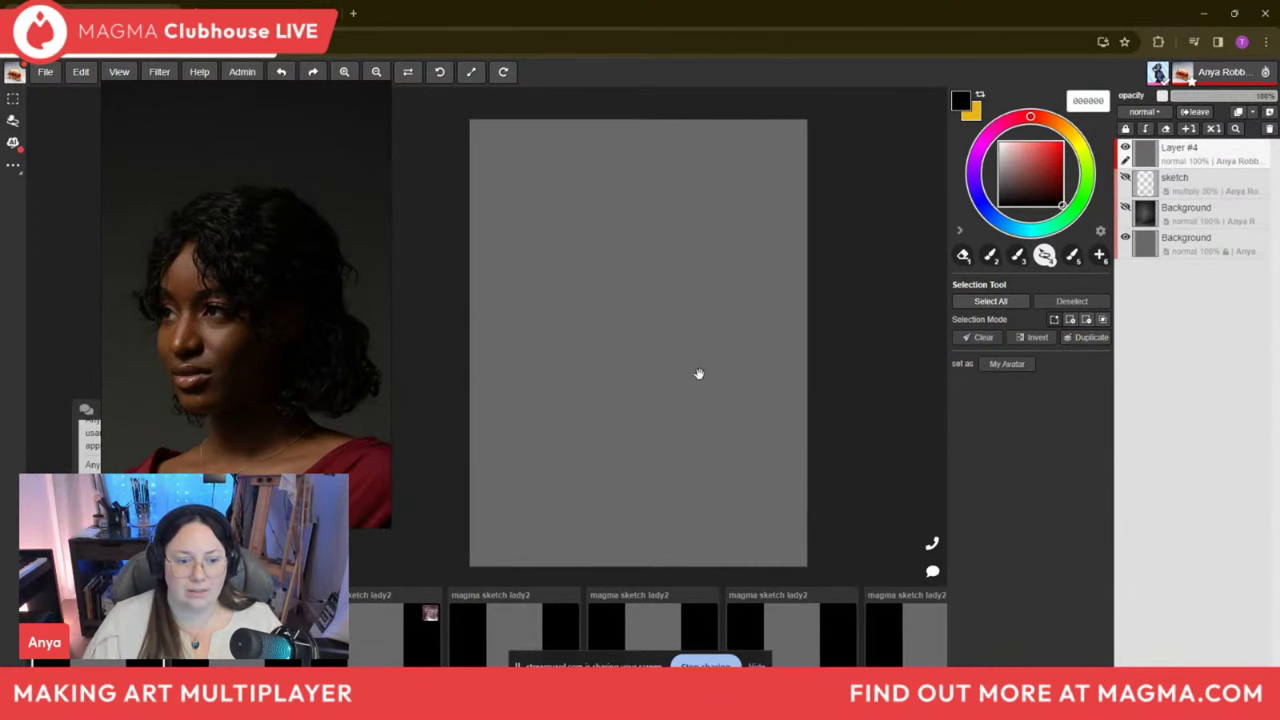
{"action": "left_click_drag", "start_coordinate": [699, 374], "coordinate": [671, 357]}
Select the dark Background layer and turn on the visibility of both it and the sketch layer.
{"action": "left_click", "coordinate": [1150, 213]}
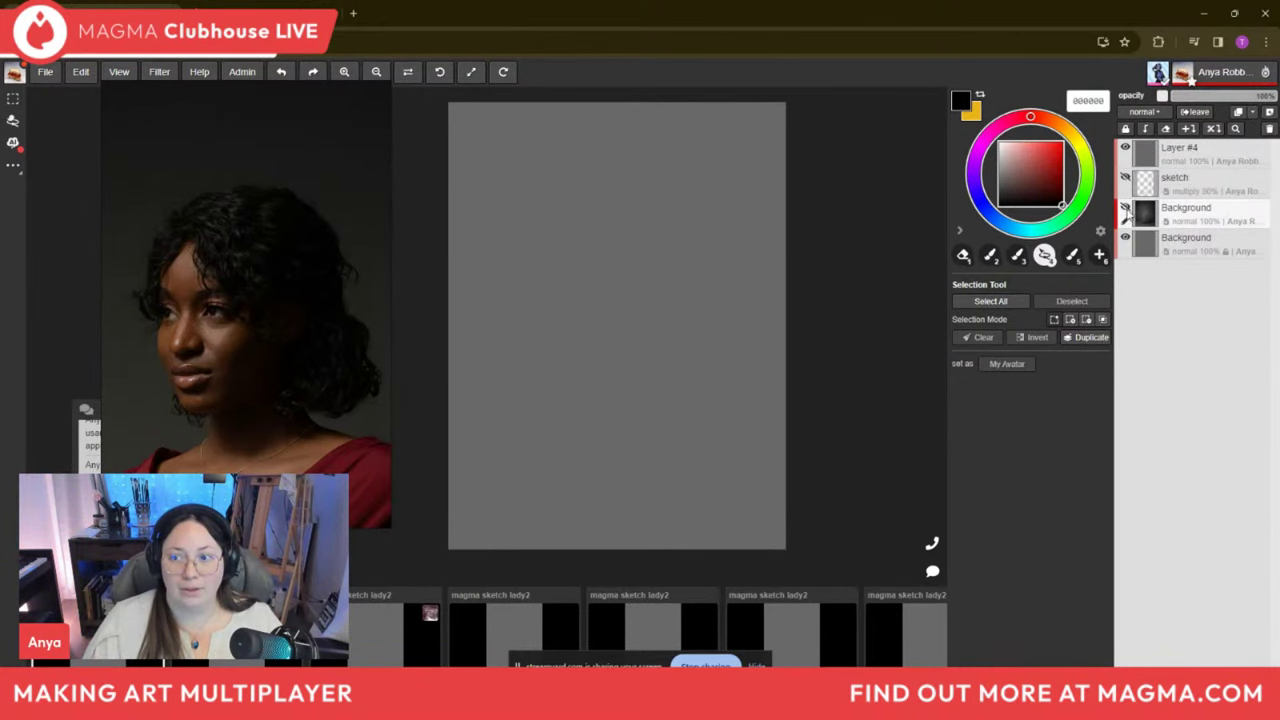
{"action": "left_click", "coordinate": [1125, 178]}
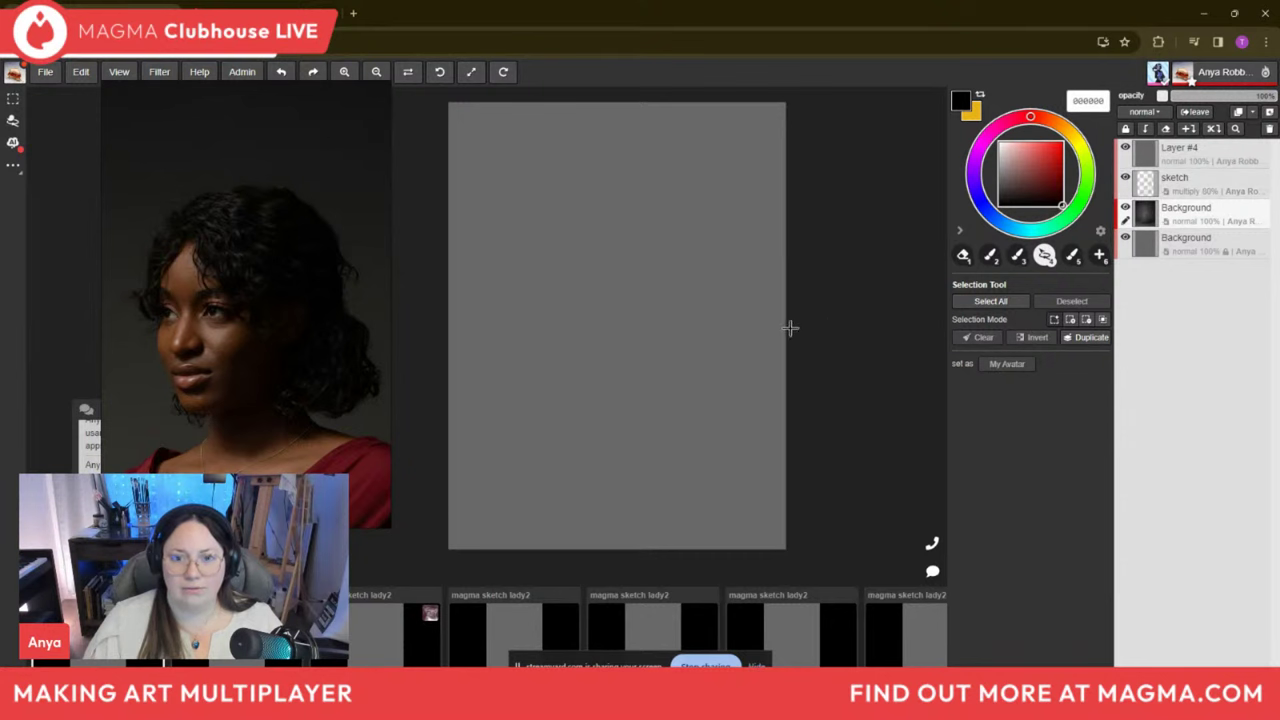
{"action": "scroll", "coordinate": [662, 357], "scroll_direction": "up", "scroll_amount": 1}
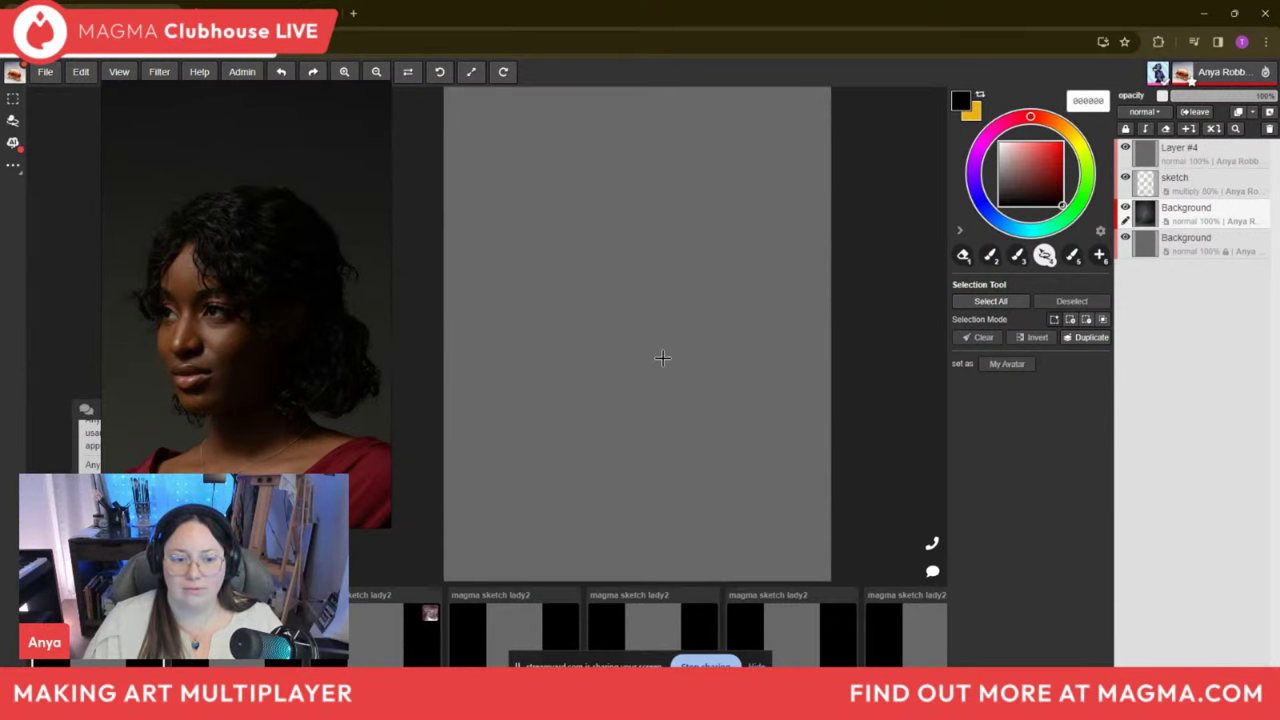
{"action": "scroll", "coordinate": [664, 357], "scroll_direction": "down", "scroll_amount": 1}
{"action": "scroll", "coordinate": [666, 357], "scroll_direction": "up", "scroll_amount": 1}
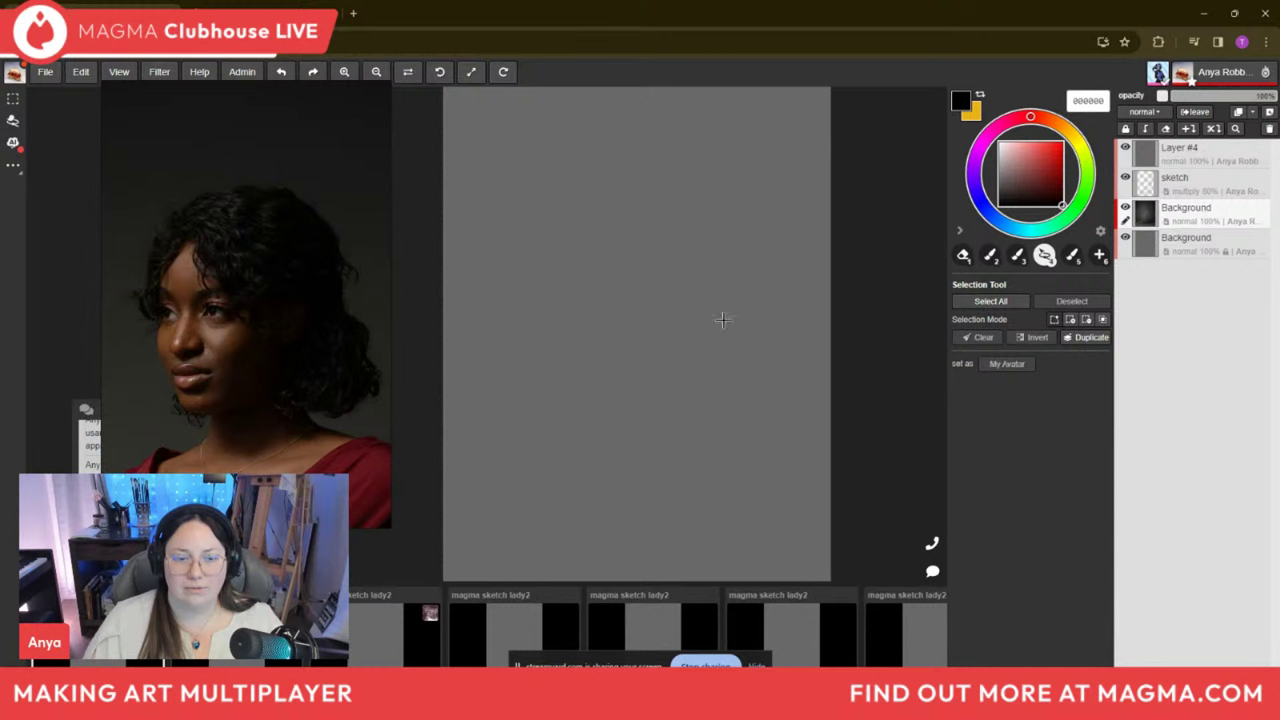
{"action": "scroll", "coordinate": [674, 284], "scroll_direction": "down", "scroll_amount": 1}
{"action": "scroll", "coordinate": [686, 300], "scroll_direction": "up", "scroll_amount": 1}
Move the reference photo out of the workspace and collapse the chat.
{"action": "left_click_drag", "start_coordinate": [286, 427], "coordinate": [0, 440]}
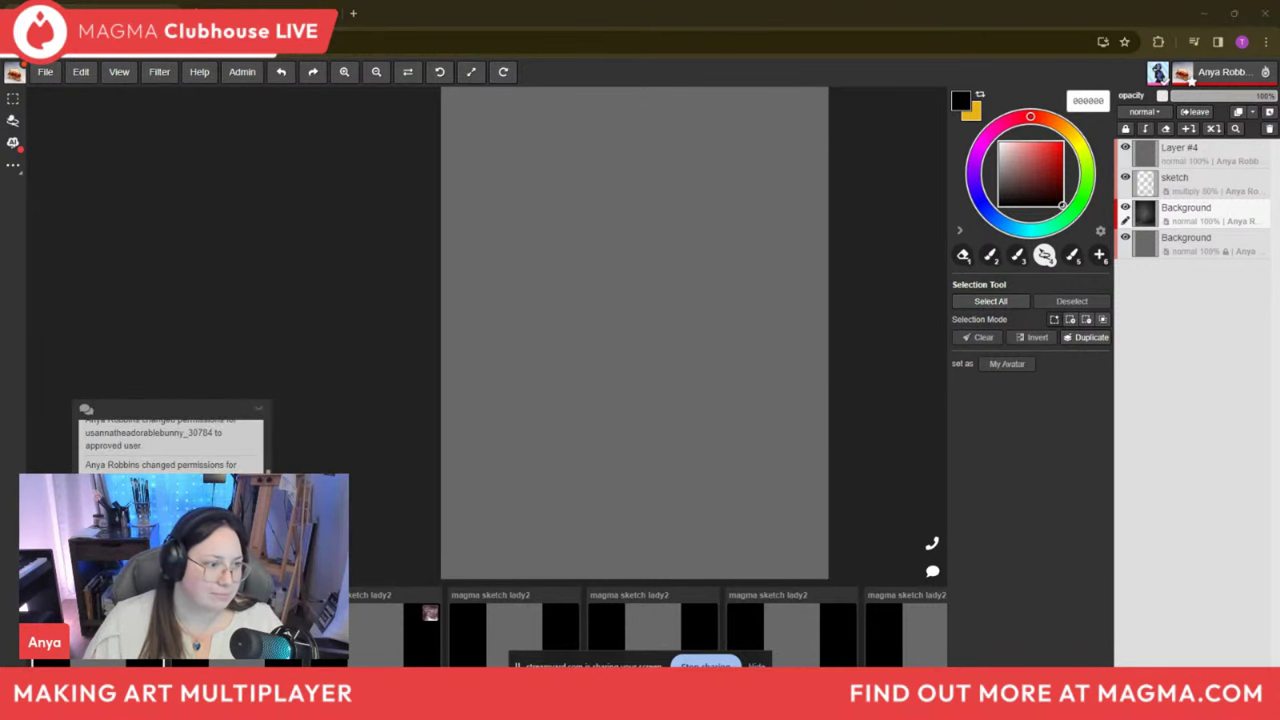
{"action": "left_click", "coordinate": [258, 409]}
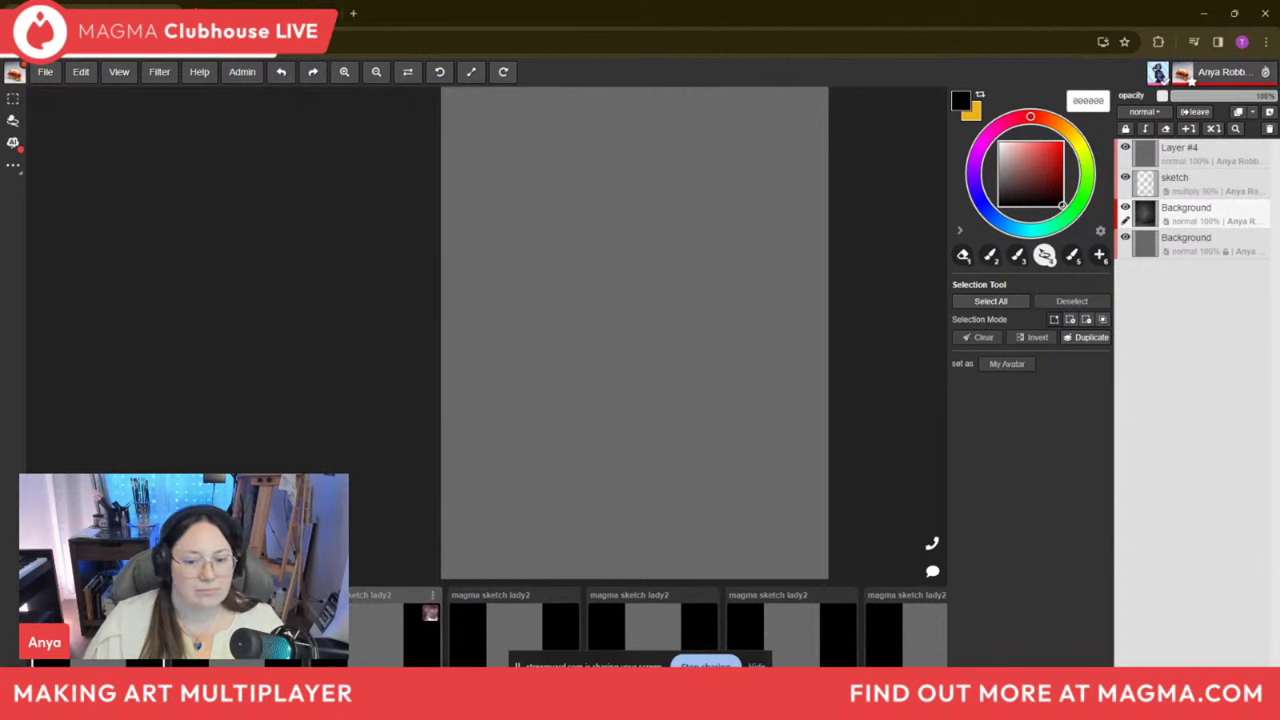
{"action": "scroll", "coordinate": [549, 433], "scroll_direction": "down", "scroll_amount": 2}
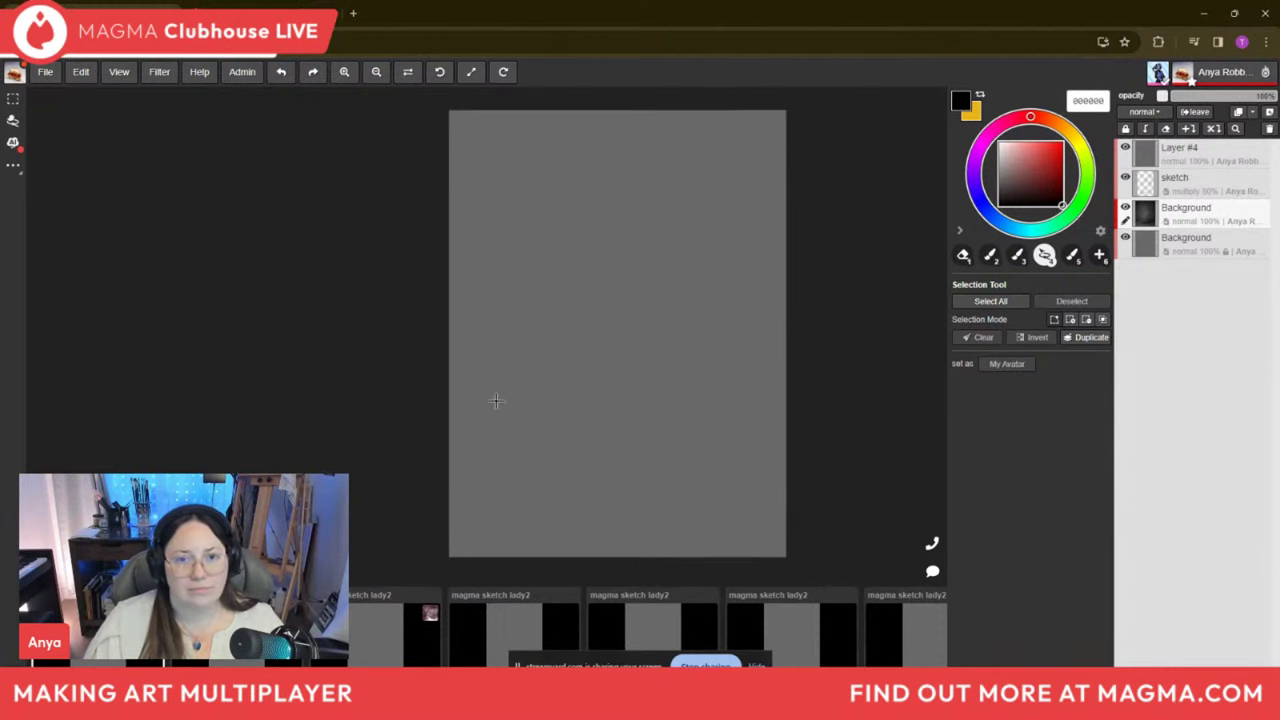
{"action": "scroll", "coordinate": [606, 400], "scroll_direction": "down", "scroll_amount": 1}
{"action": "scroll", "coordinate": [600, 397], "scroll_direction": "up", "scroll_amount": 2}
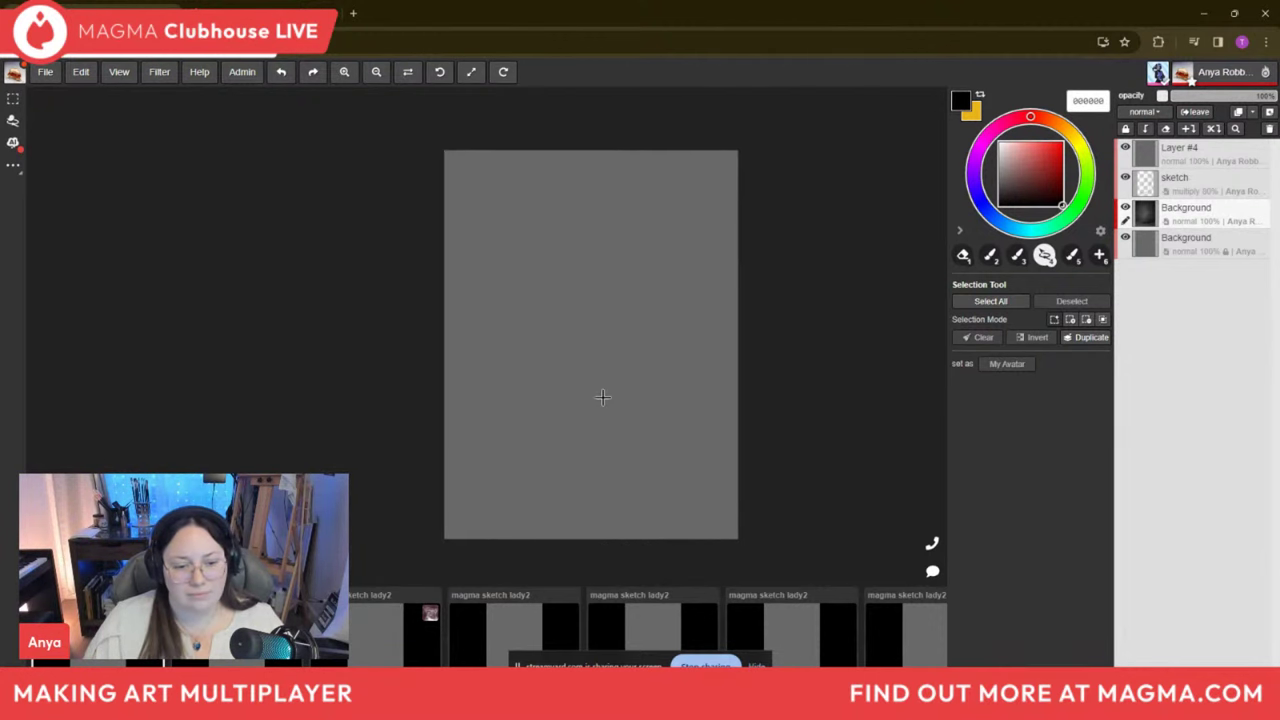
Hide Layer #4 and show the sketch and dark Background layers beneath it.
{"action": "left_click", "coordinate": [1125, 177]}
{"action": "left_click", "coordinate": [1125, 147]}
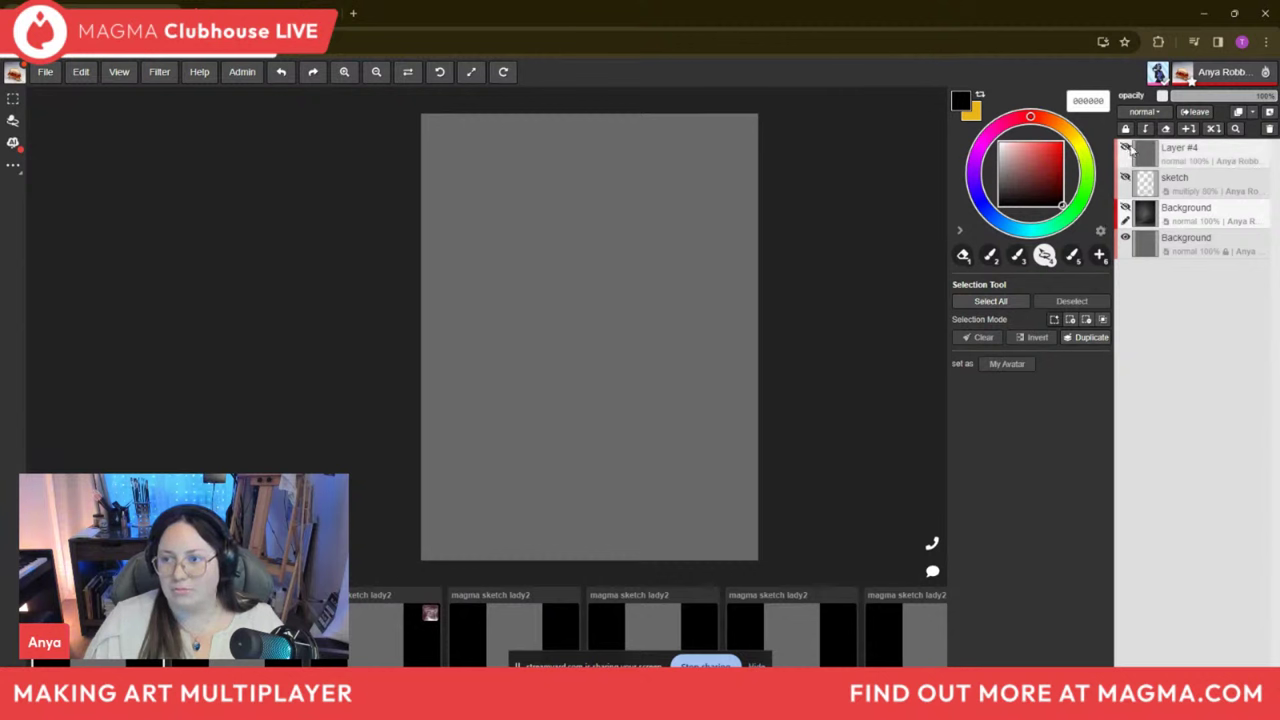
{"action": "left_click", "coordinate": [1125, 177]}
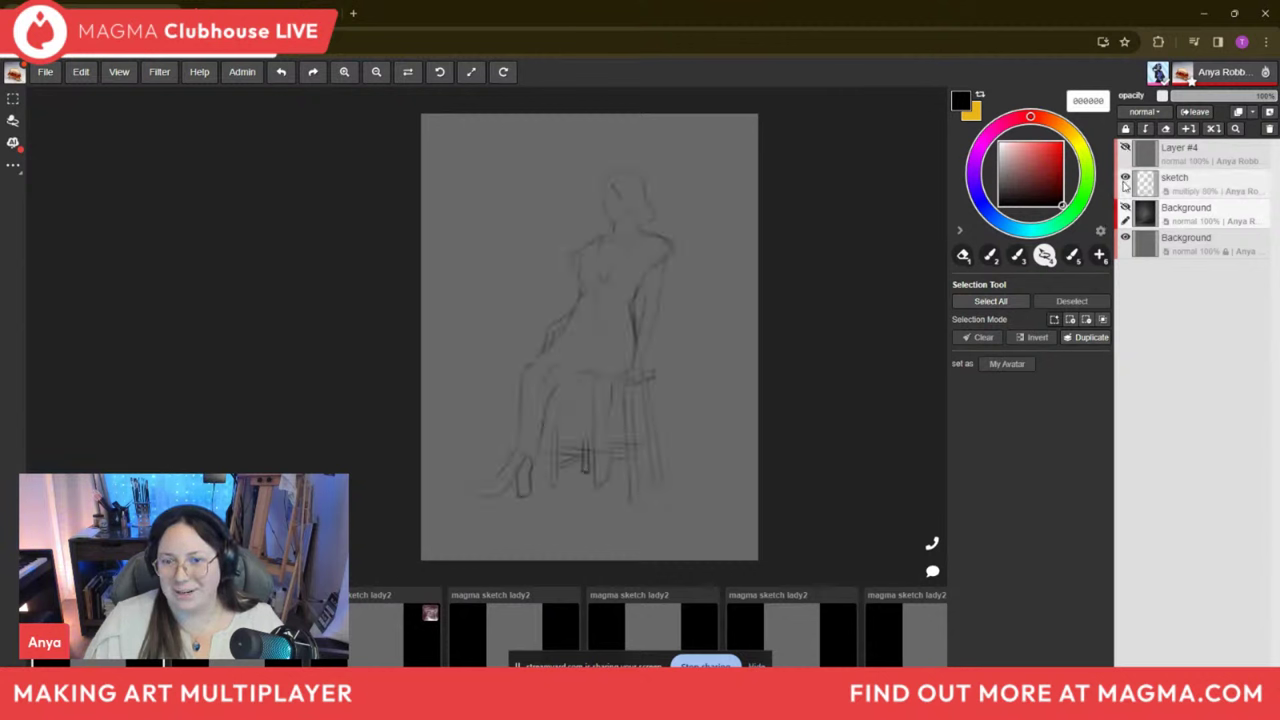
{"action": "left_click", "coordinate": [1126, 208]}
{"action": "scroll", "coordinate": [612, 369], "scroll_direction": "down", "scroll_amount": 2}
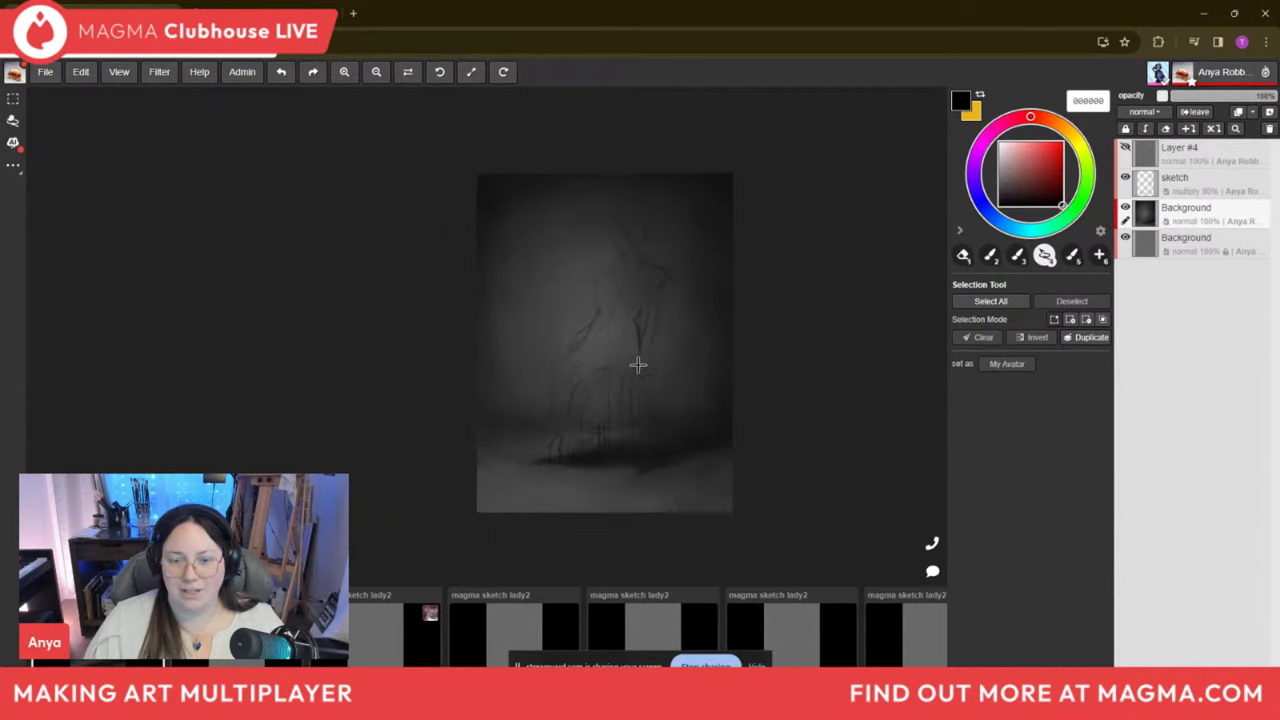
Examine the seated figure sketch against the dark background, both as a whole and close up on the upper body.
{"action": "scroll", "coordinate": [620, 350], "scroll_direction": "up", "scroll_amount": 1}
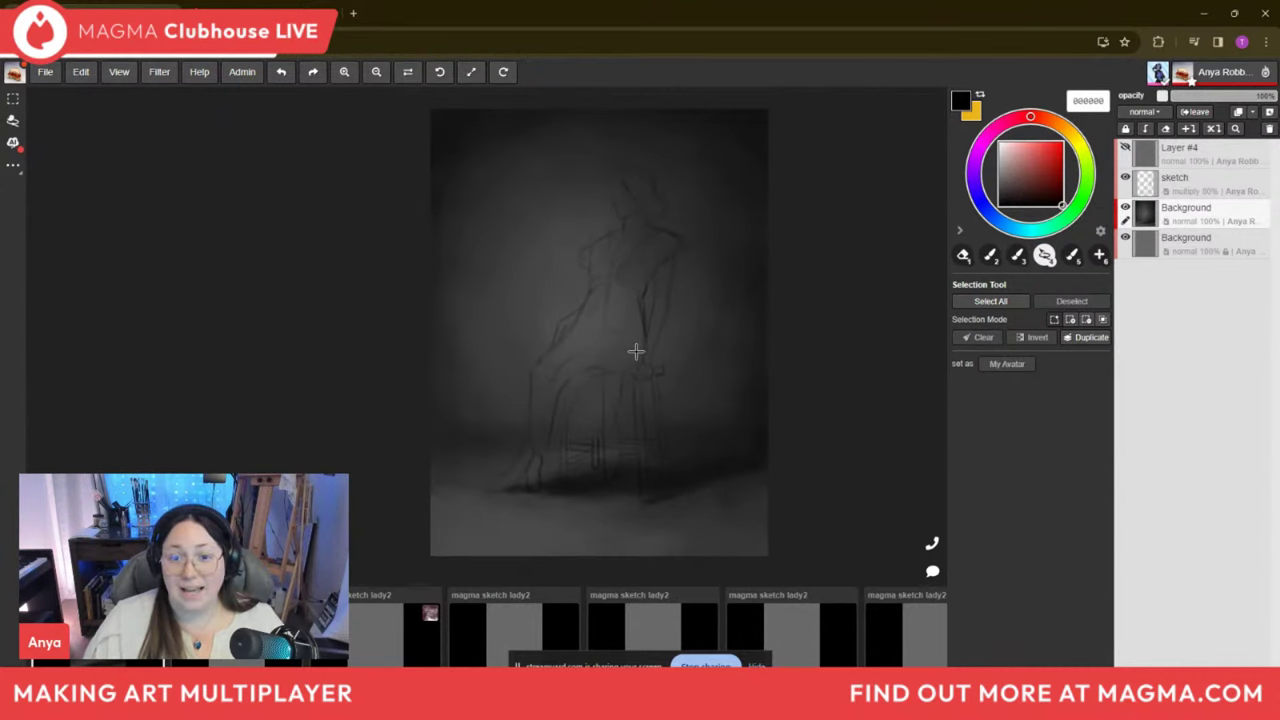
{"action": "left_click_drag", "start_coordinate": [649, 340], "coordinate": [651, 356]}
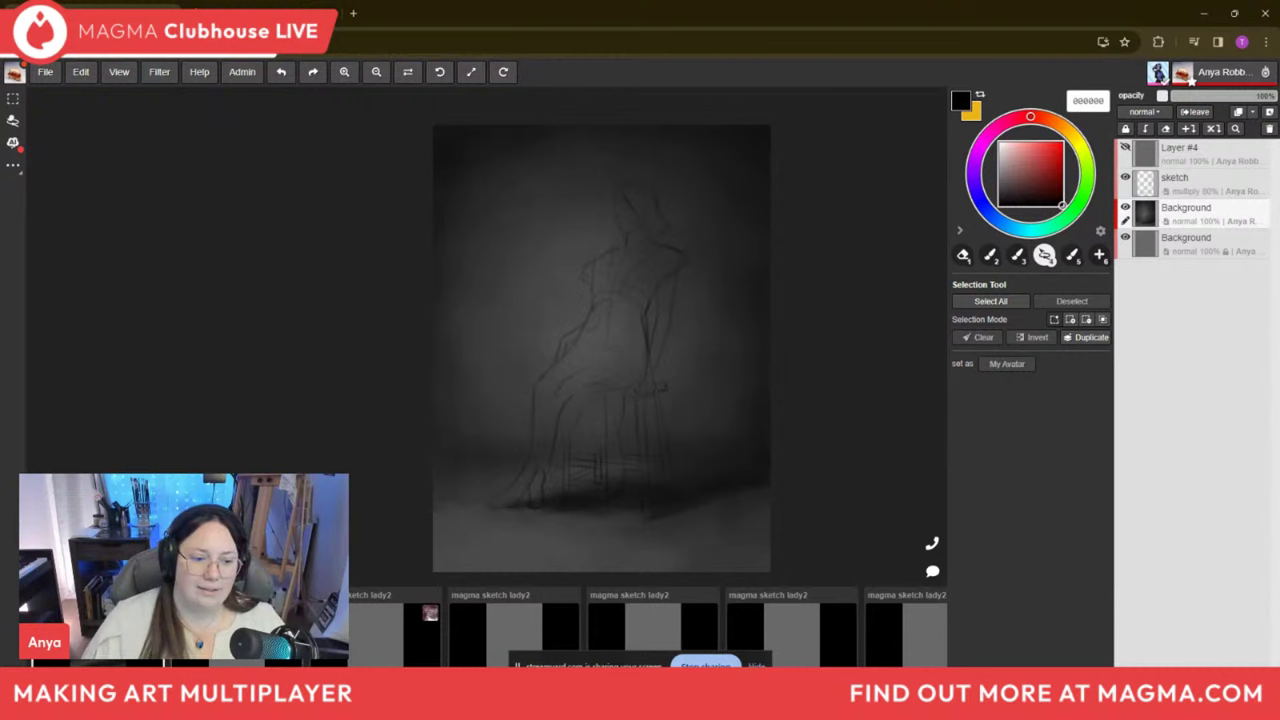
{"action": "scroll", "coordinate": [668, 190], "scroll_direction": "up", "scroll_amount": 1}
{"action": "scroll", "coordinate": [659, 166], "scroll_direction": "down", "scroll_amount": 1}
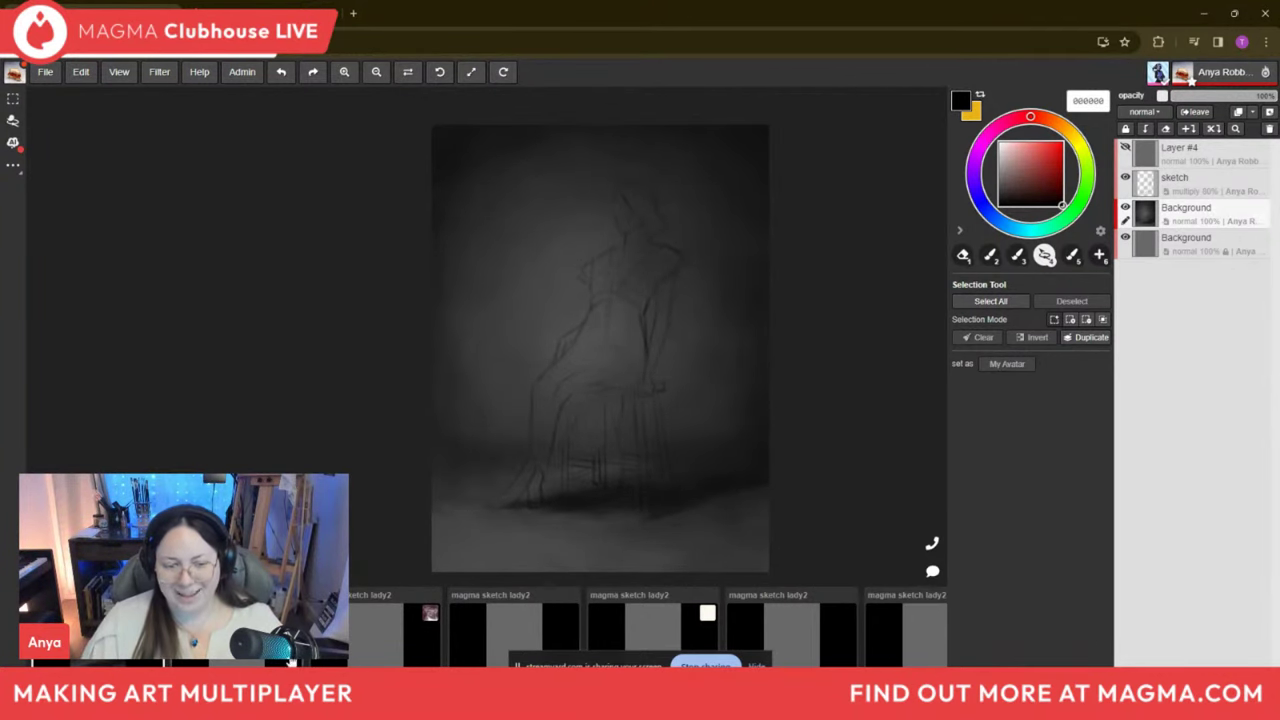
{"action": "left_click", "coordinate": [240, 628]}
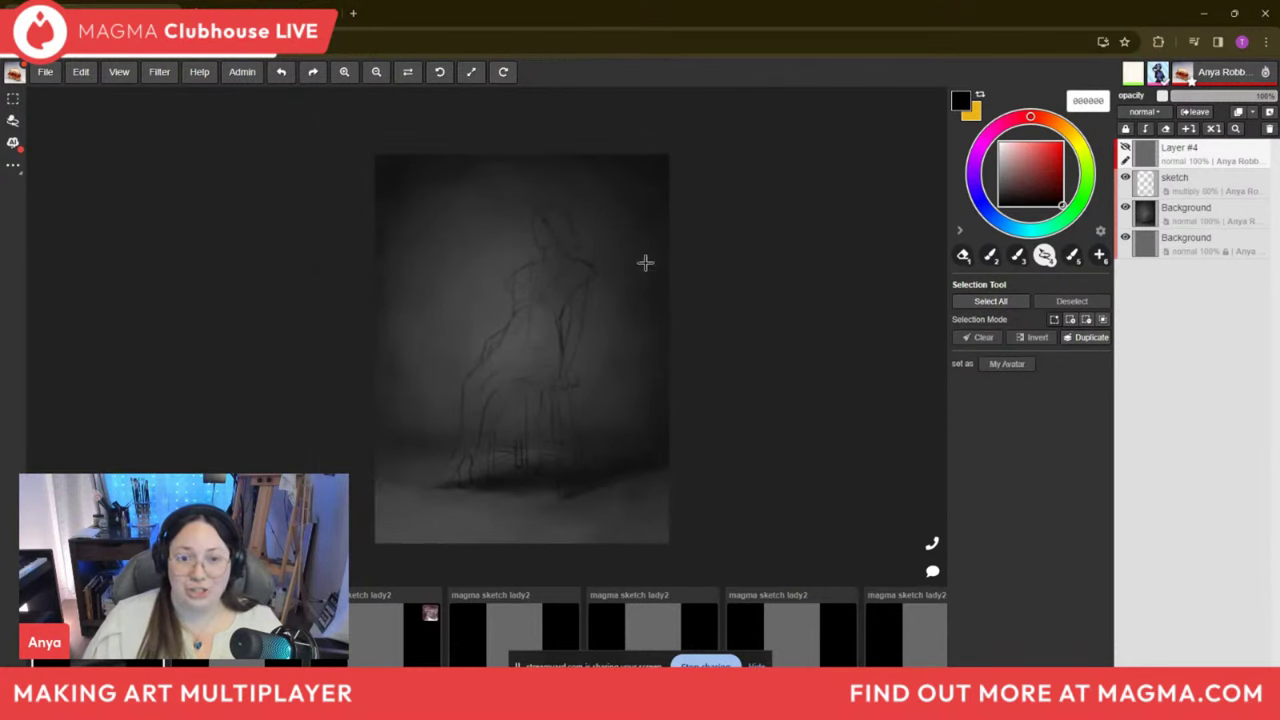
{"action": "scroll", "coordinate": [643, 260], "scroll_direction": "down", "scroll_amount": 1}
{"action": "scroll", "coordinate": [573, 381], "scroll_direction": "up", "scroll_amount": 1}
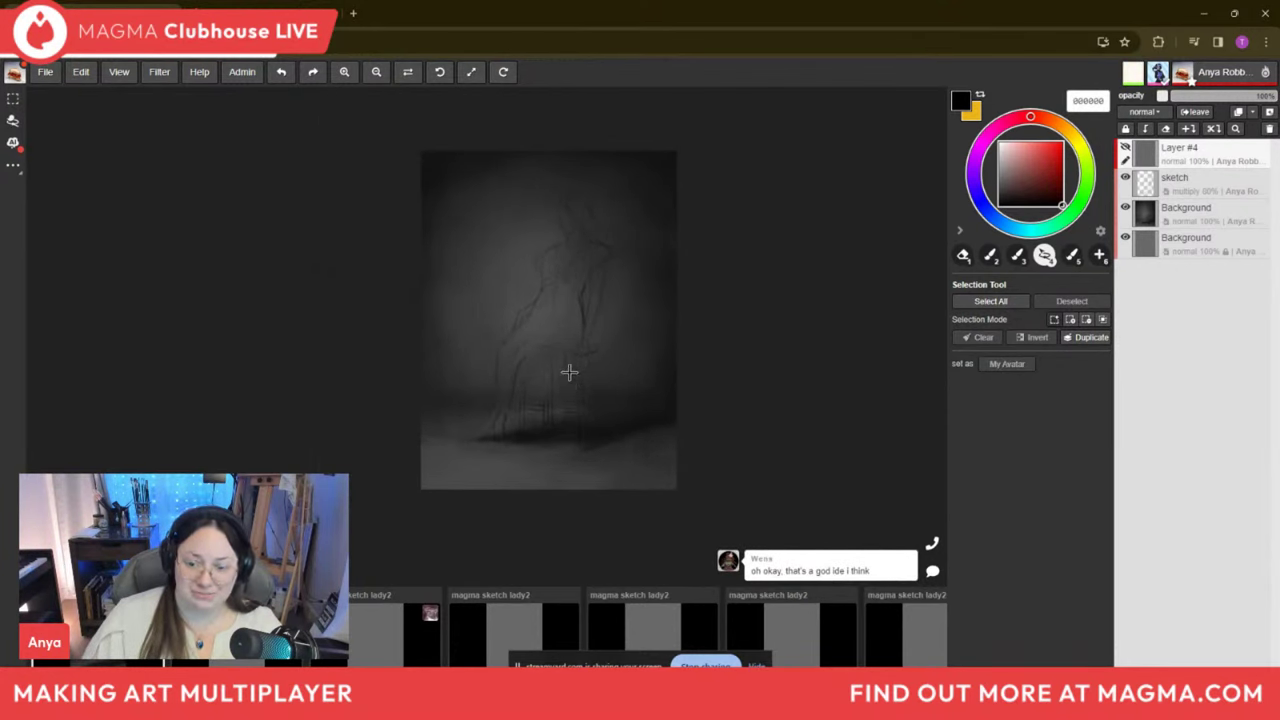
{"action": "scroll", "coordinate": [569, 303], "scroll_direction": "up", "scroll_amount": 1}
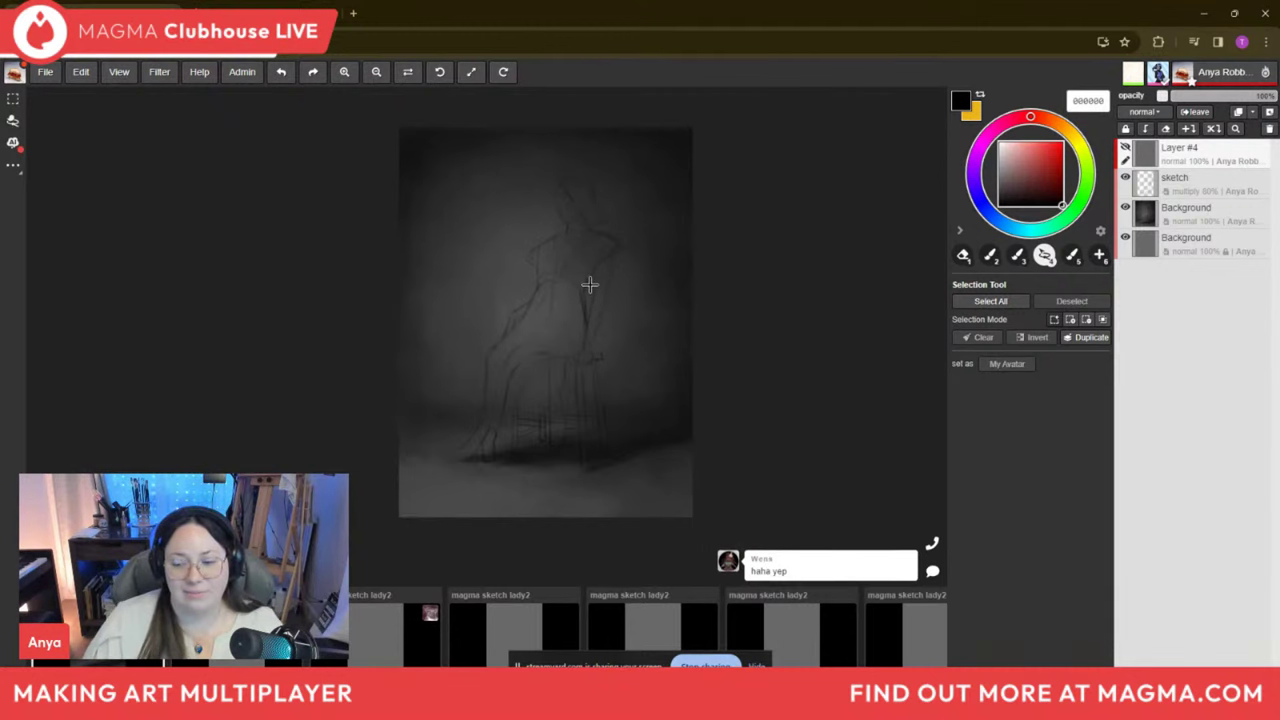
{"action": "scroll", "coordinate": [590, 285], "scroll_direction": "up", "scroll_amount": 1}
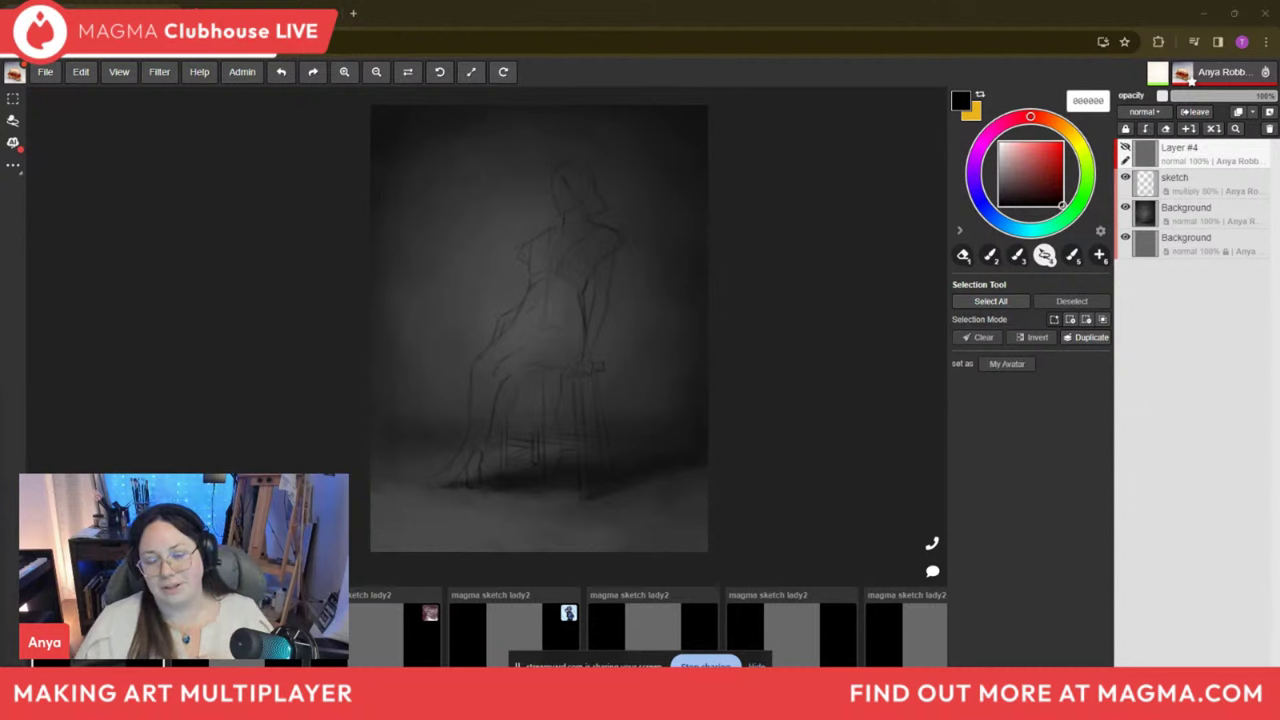
{"action": "scroll", "coordinate": [669, 360], "scroll_direction": "down", "scroll_amount": 1}
{"action": "scroll", "coordinate": [585, 200], "scroll_direction": "up", "scroll_amount": 1}
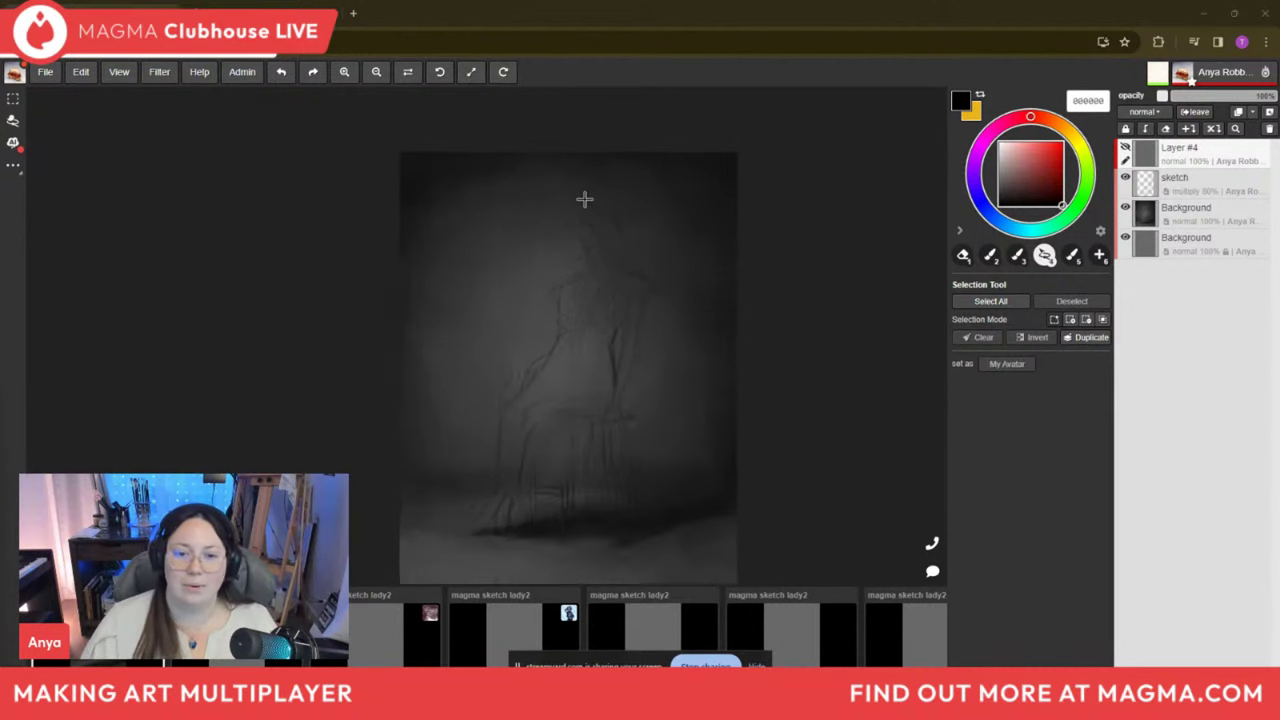
{"action": "scroll", "coordinate": [585, 200], "scroll_direction": "up", "scroll_amount": 1}
{"action": "scroll", "coordinate": [584, 206], "scroll_direction": "up", "scroll_amount": 1}
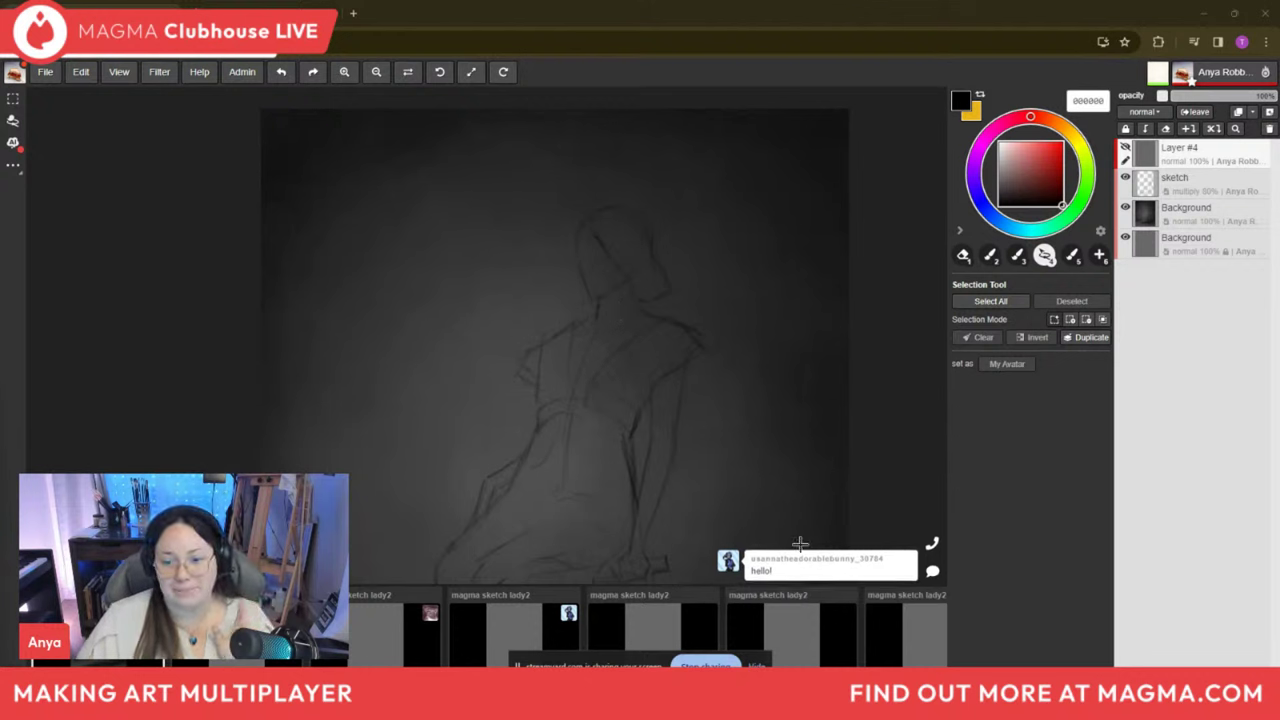
Open the chat and set the newly joined participant's permission level to Approved.
{"action": "left_click", "coordinate": [932, 573]}
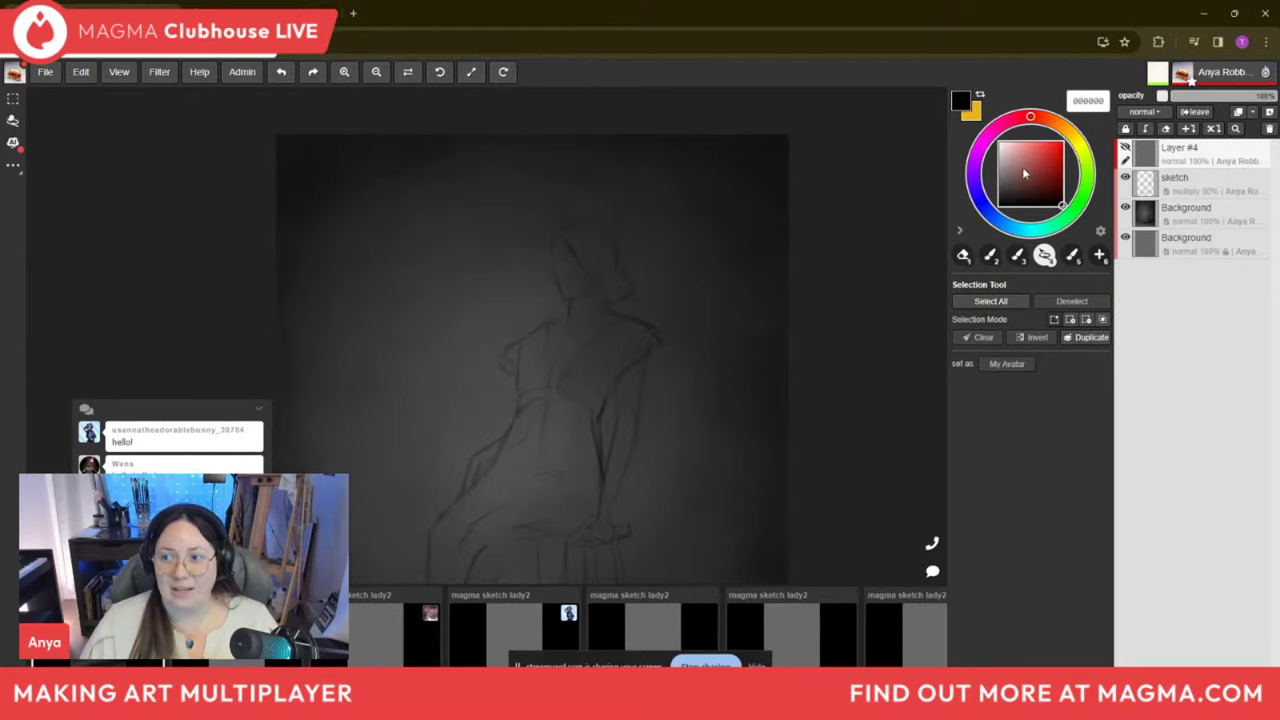
{"action": "left_click", "coordinate": [1158, 76]}
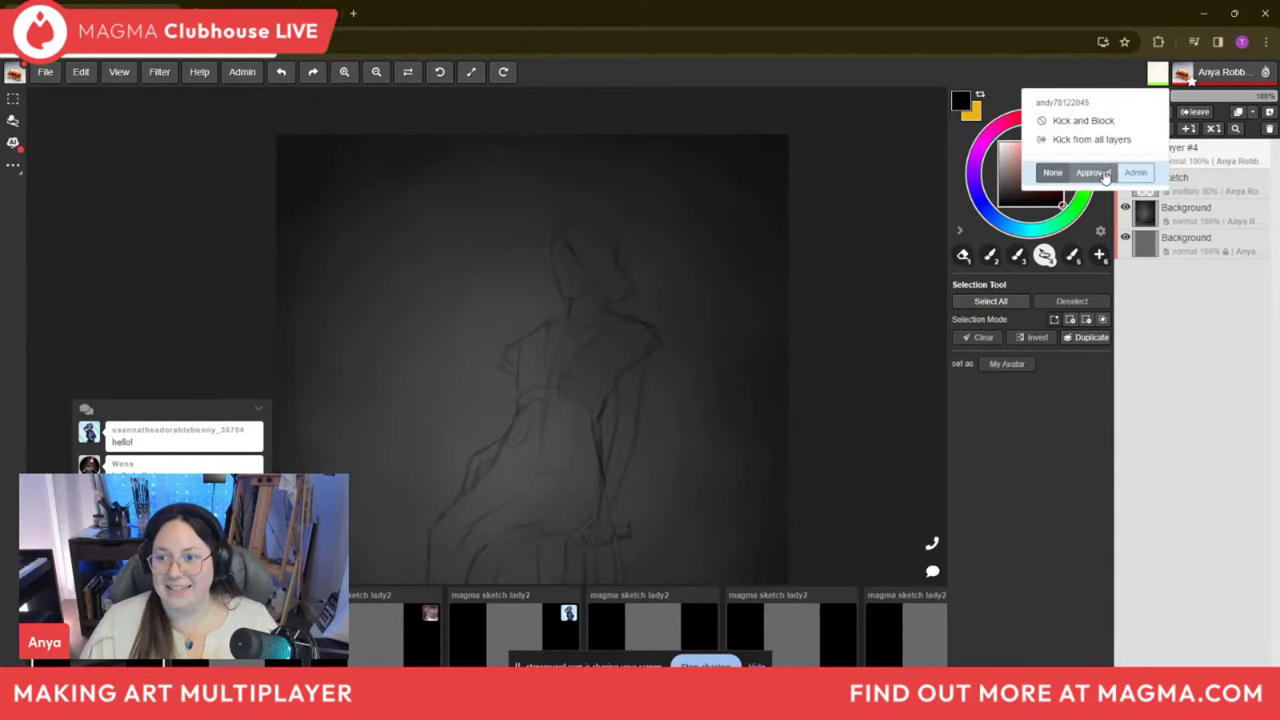
{"action": "left_click", "coordinate": [1104, 174]}
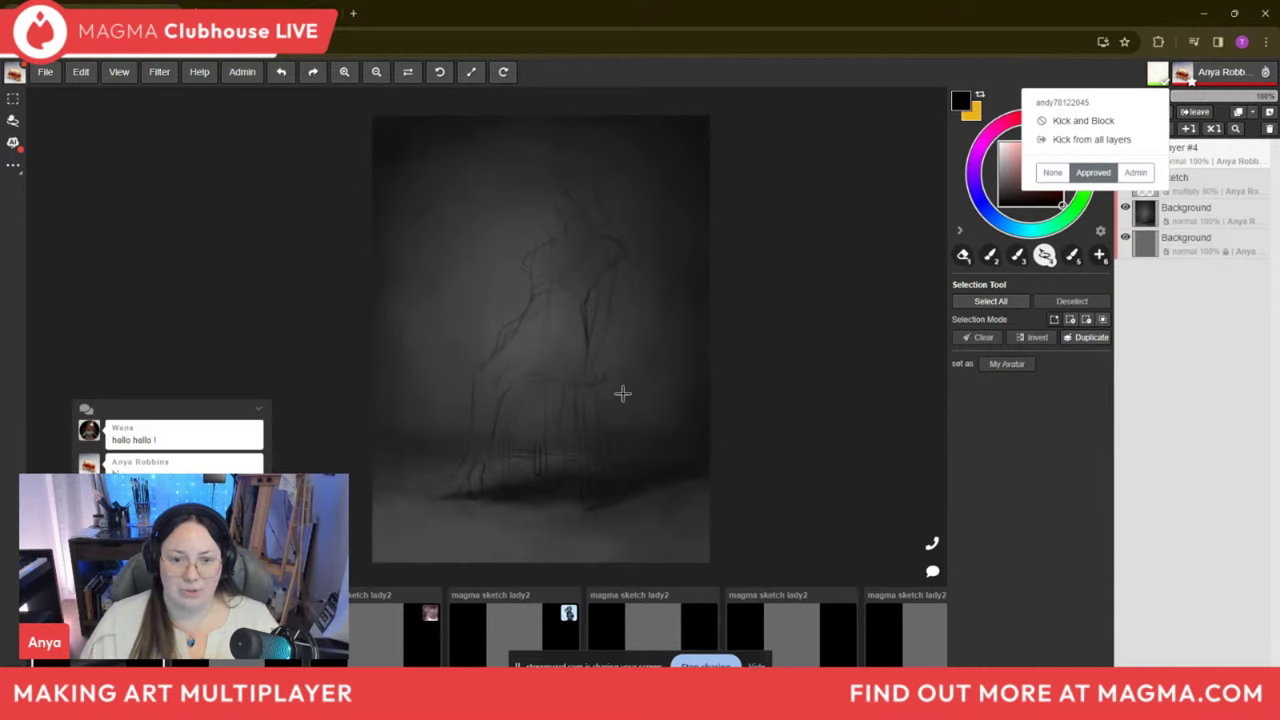
{"action": "left_click", "coordinate": [1230, 293]}
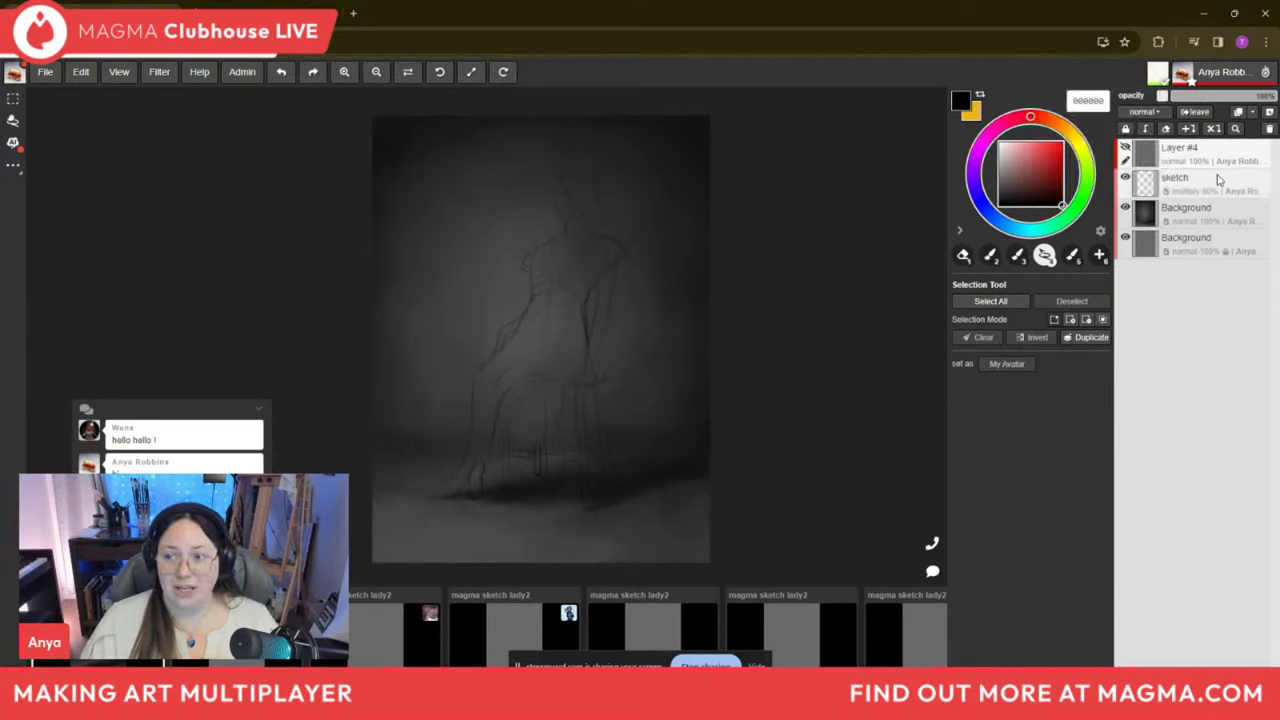
Select the sketch layer and place the reference photo beside the canvas, zoomed out to the whole seated figure.
{"action": "left_click", "coordinate": [1218, 179]}
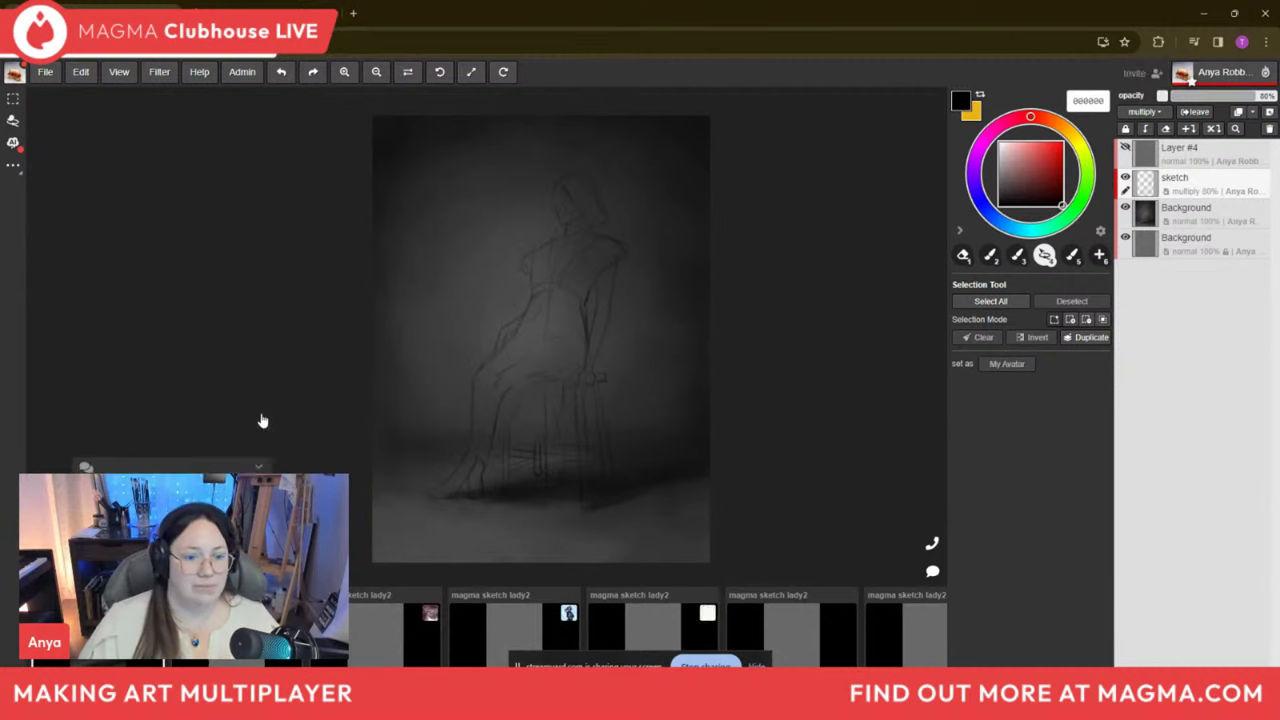
{"action": "left_click_drag", "start_coordinate": [0, 200], "coordinate": [172, 303]}
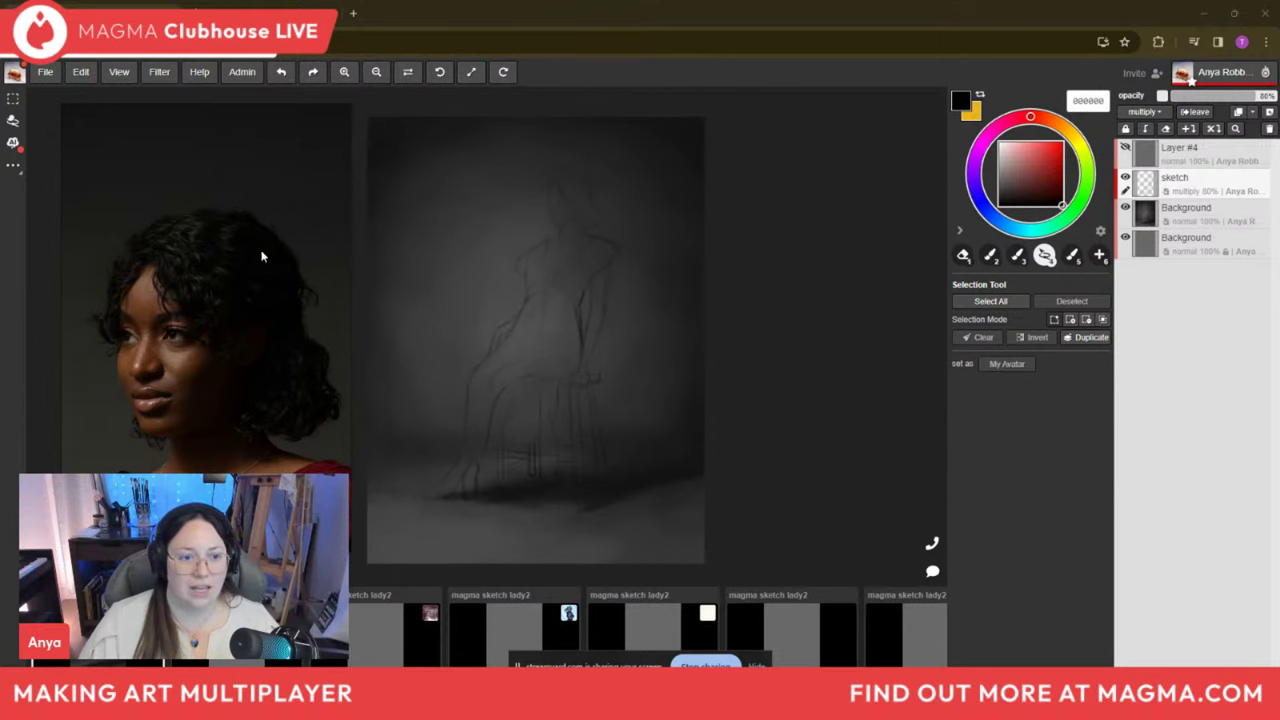
{"action": "scroll", "coordinate": [262, 257], "scroll_direction": "down", "scroll_amount": 5}
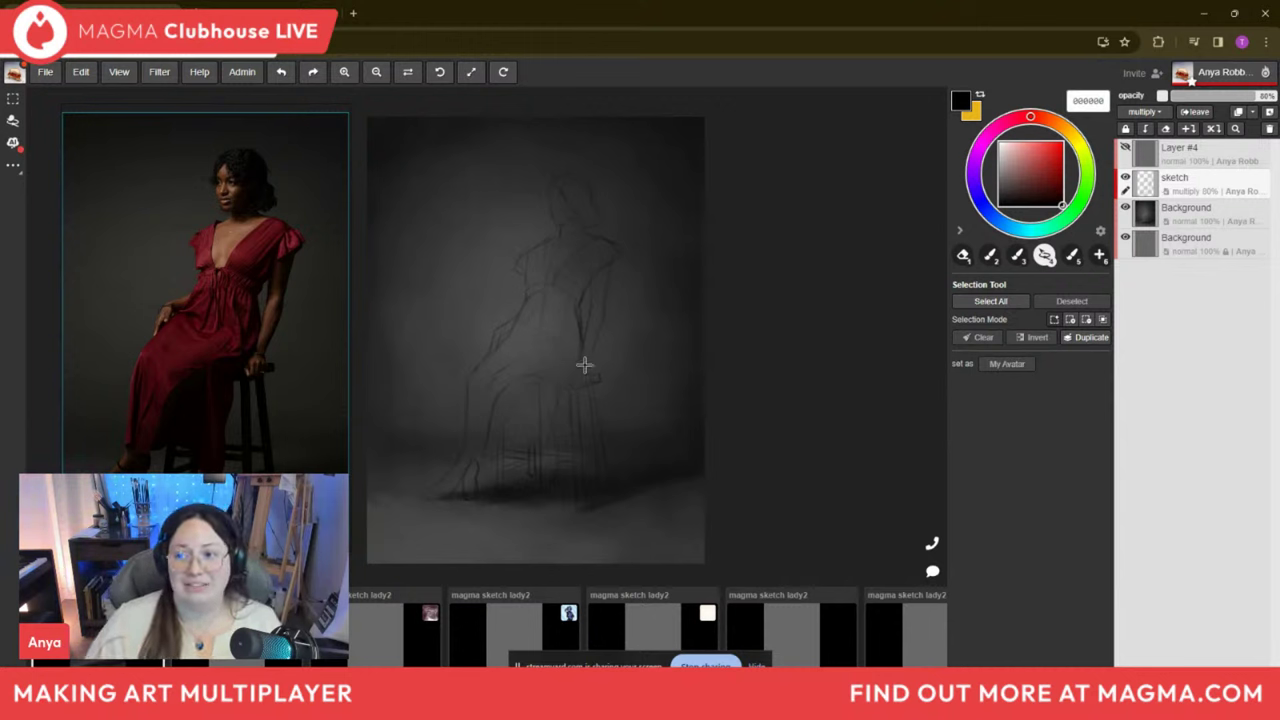
Hide the sketch layer to view the dark background alone and show the sketch again.
{"action": "left_click", "coordinate": [1125, 178]}
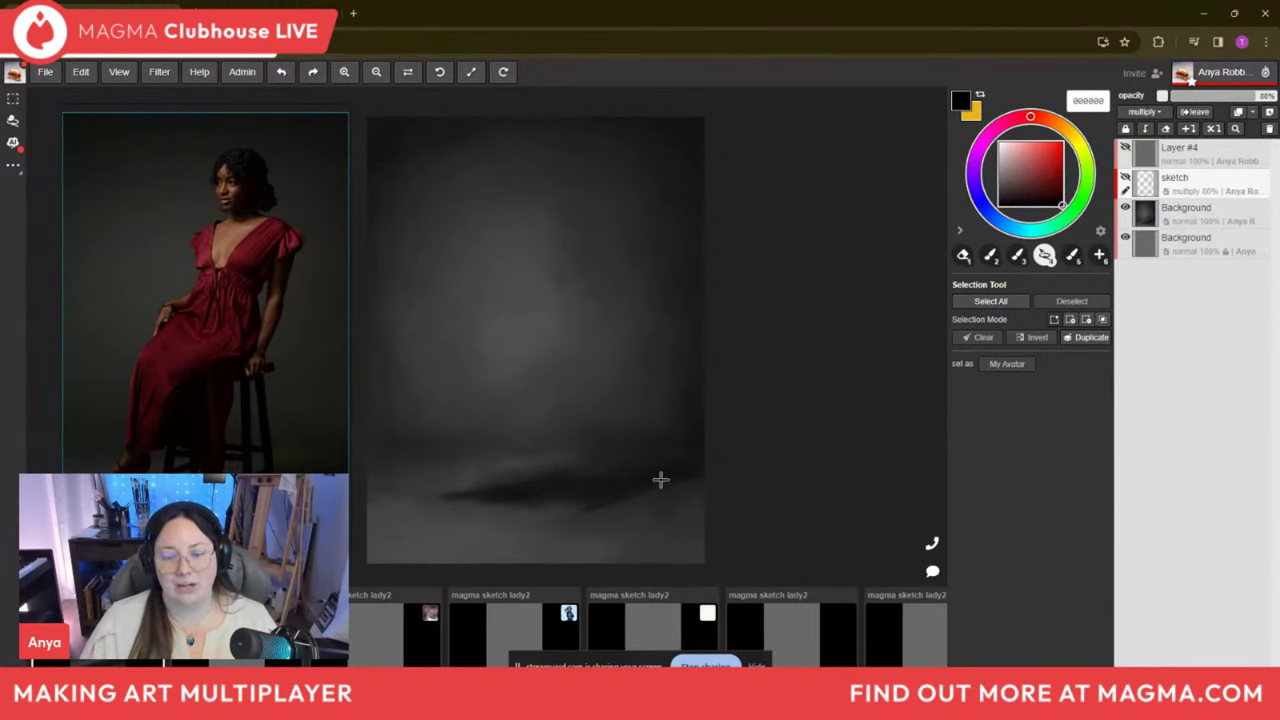
{"action": "left_click_drag", "start_coordinate": [641, 394], "coordinate": [664, 395]}
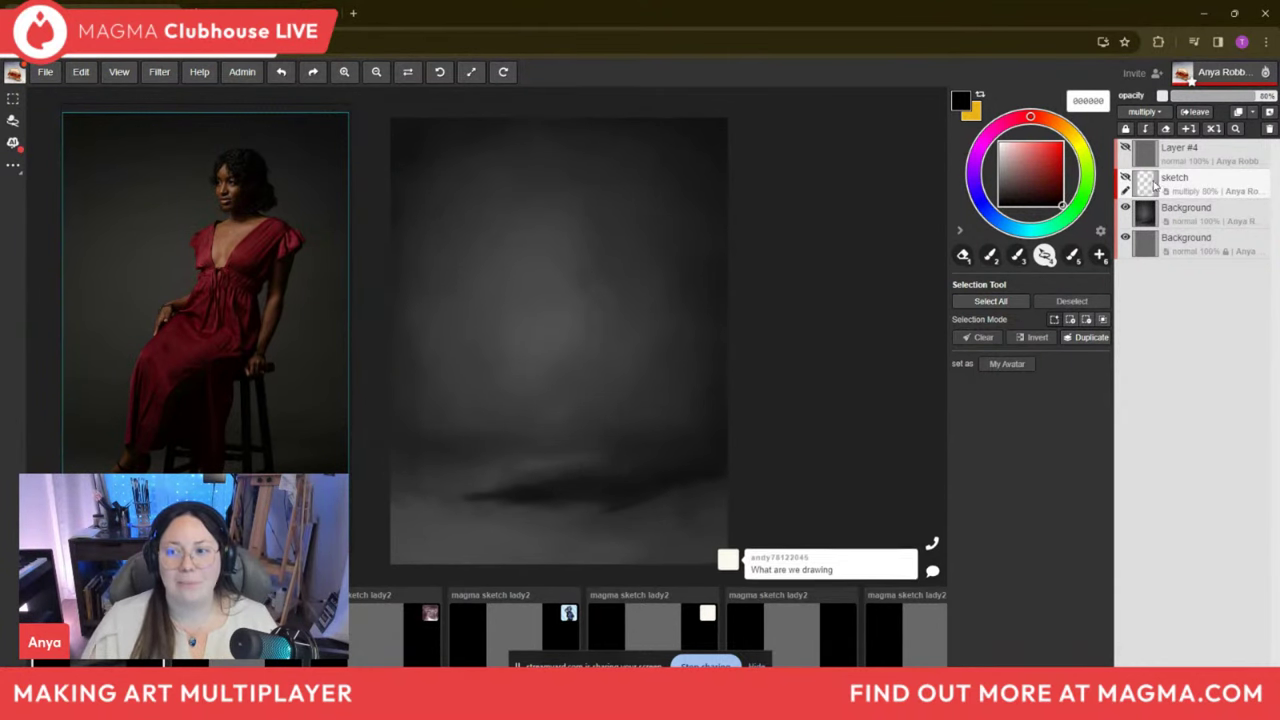
{"action": "left_click", "coordinate": [1125, 180]}
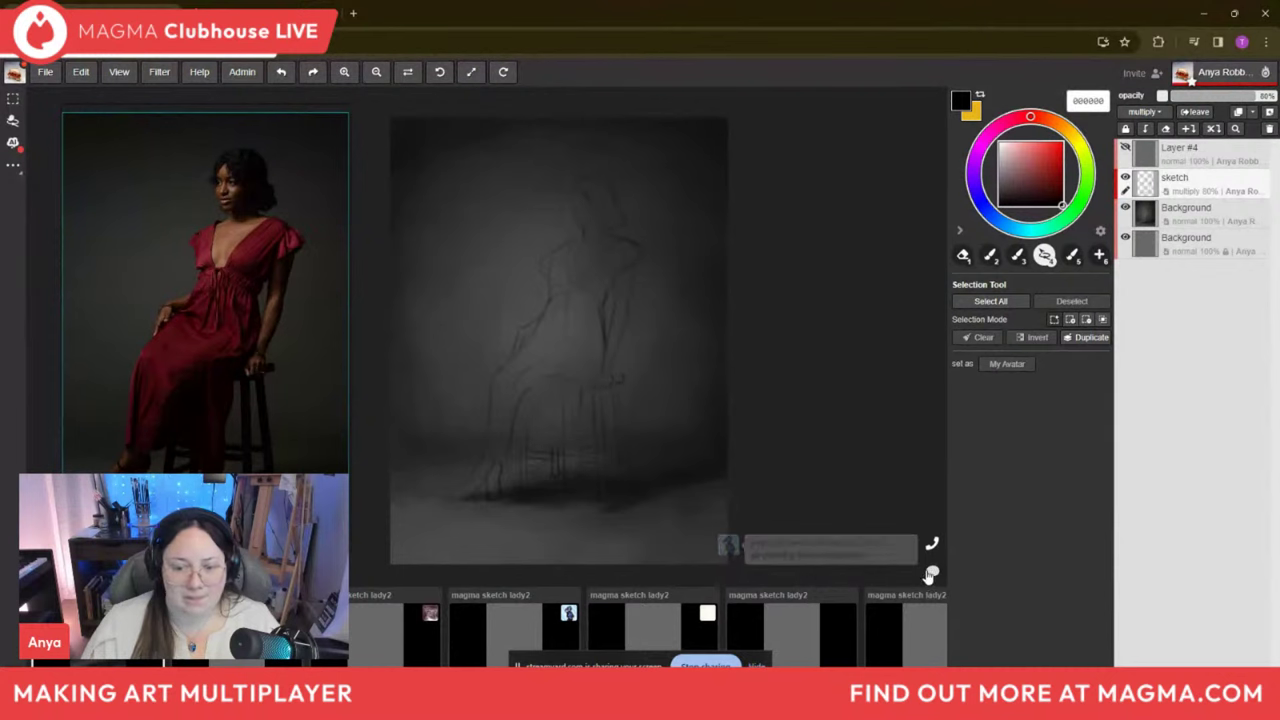
Demonstrate moving the floating reference photo across the workspace and return it to the sketch's left side.
{"action": "mouse_move", "coordinate": [233, 418]}
{"action": "left_mouse_down"}
{"action": "mouse_move", "coordinate": [422, 393]}
{"action": "mouse_move", "coordinate": [371, 386]}
{"action": "mouse_move", "coordinate": [241, 407]}
{"action": "left_mouse_up"}
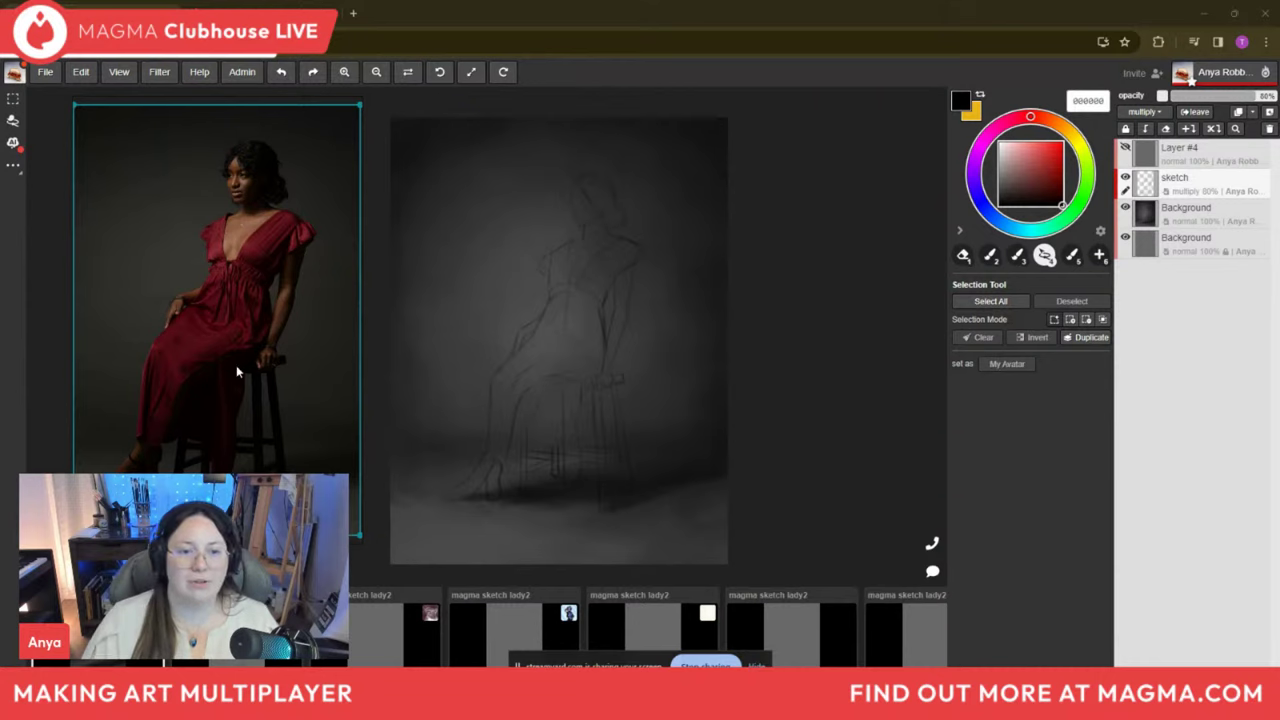
{"action": "mouse_move", "coordinate": [236, 368]}
{"action": "left_mouse_down"}
{"action": "mouse_move", "coordinate": [671, 428]}
{"action": "mouse_move", "coordinate": [380, 423]}
{"action": "mouse_move", "coordinate": [496, 374]}
{"action": "mouse_move", "coordinate": [790, 402]}
{"action": "left_mouse_up"}
{"action": "mouse_move", "coordinate": [802, 250]}
{"action": "left_mouse_down"}
{"action": "mouse_move", "coordinate": [420, 301]}
{"action": "mouse_move", "coordinate": [340, 263]}
{"action": "left_mouse_up"}
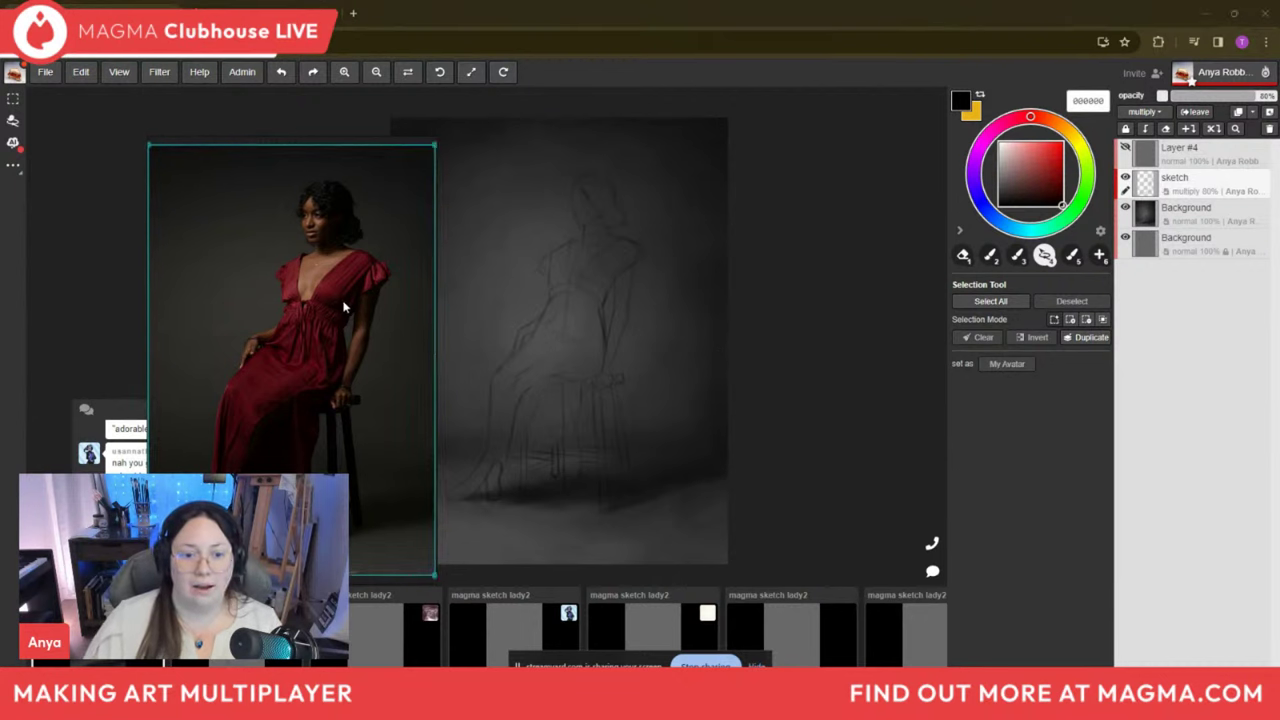
{"action": "left_click_drag", "start_coordinate": [380, 307], "coordinate": [424, 317]}
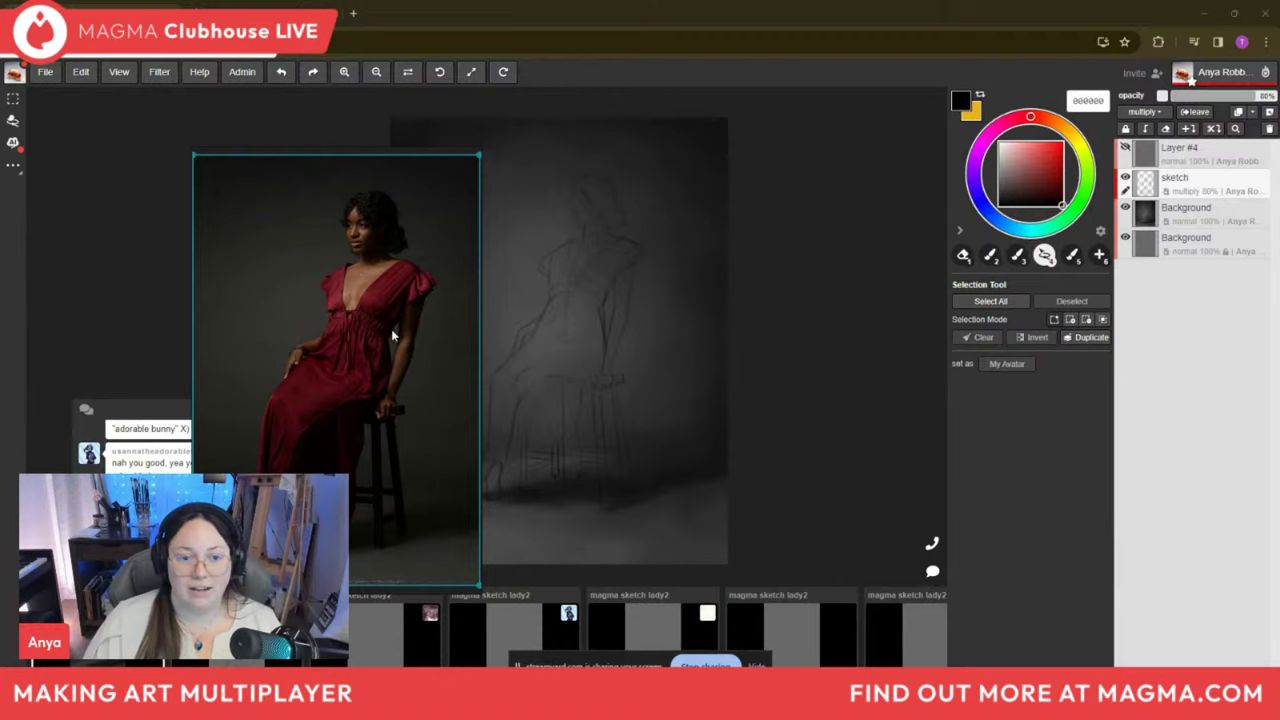
{"action": "mouse_move", "coordinate": [392, 336]}
{"action": "left_mouse_down"}
{"action": "mouse_move", "coordinate": [756, 383]}
{"action": "mouse_move", "coordinate": [564, 271]}
{"action": "mouse_move", "coordinate": [528, 282]}
{"action": "mouse_move", "coordinate": [392, 250]}
{"action": "mouse_move", "coordinate": [356, 286]}
{"action": "left_mouse_up"}
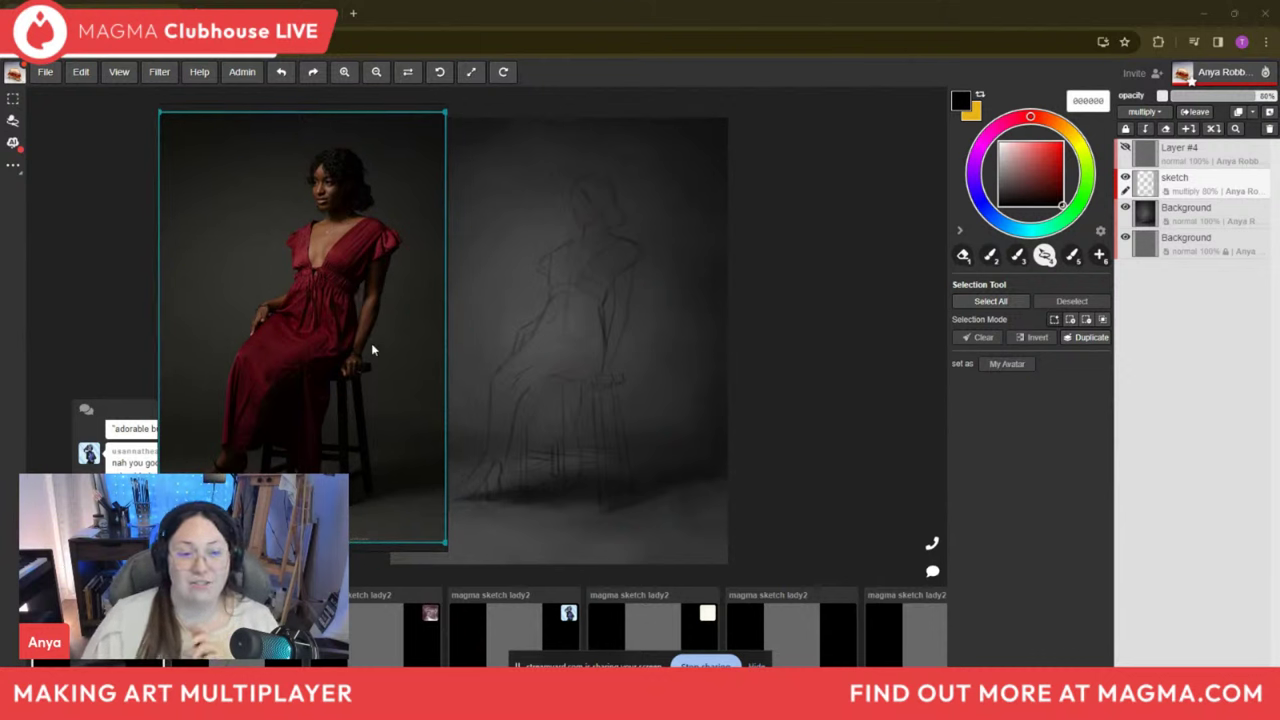
Show the reference viewer's list of commands and close it without choosing any.
{"action": "right_click", "coordinate": [338, 256]}
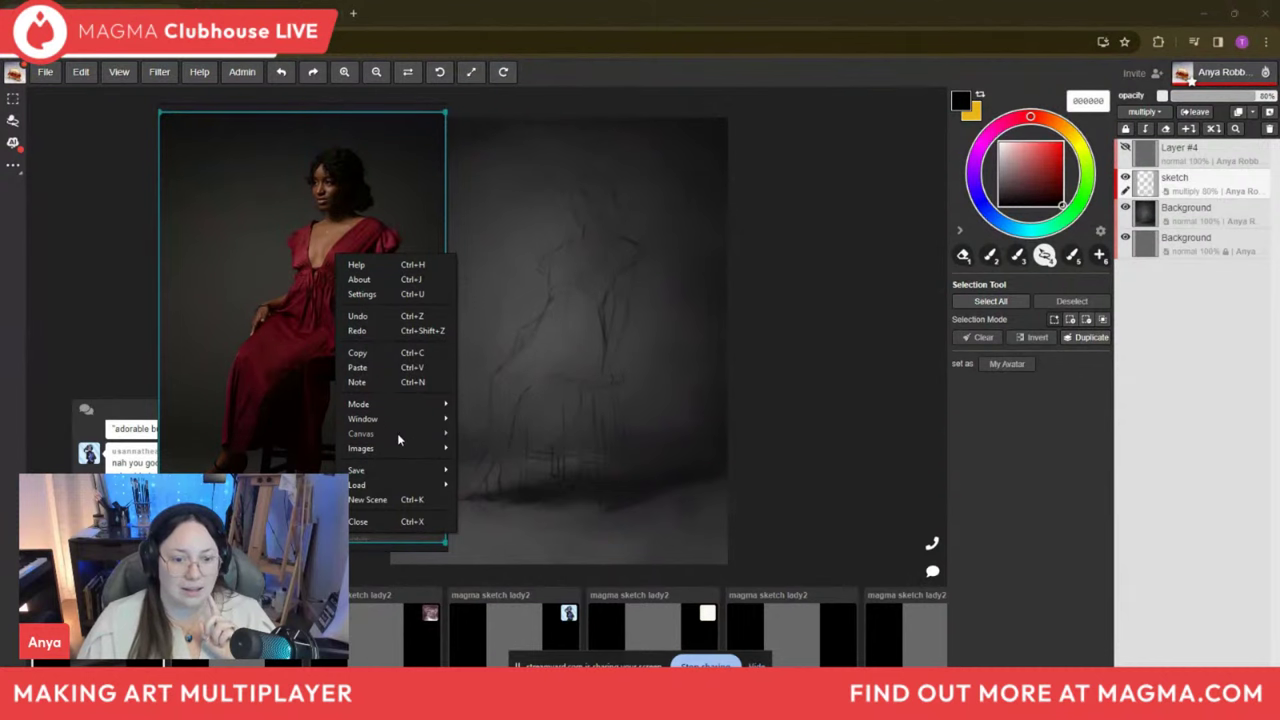
{"action": "mouse_move", "coordinate": [397, 438]}
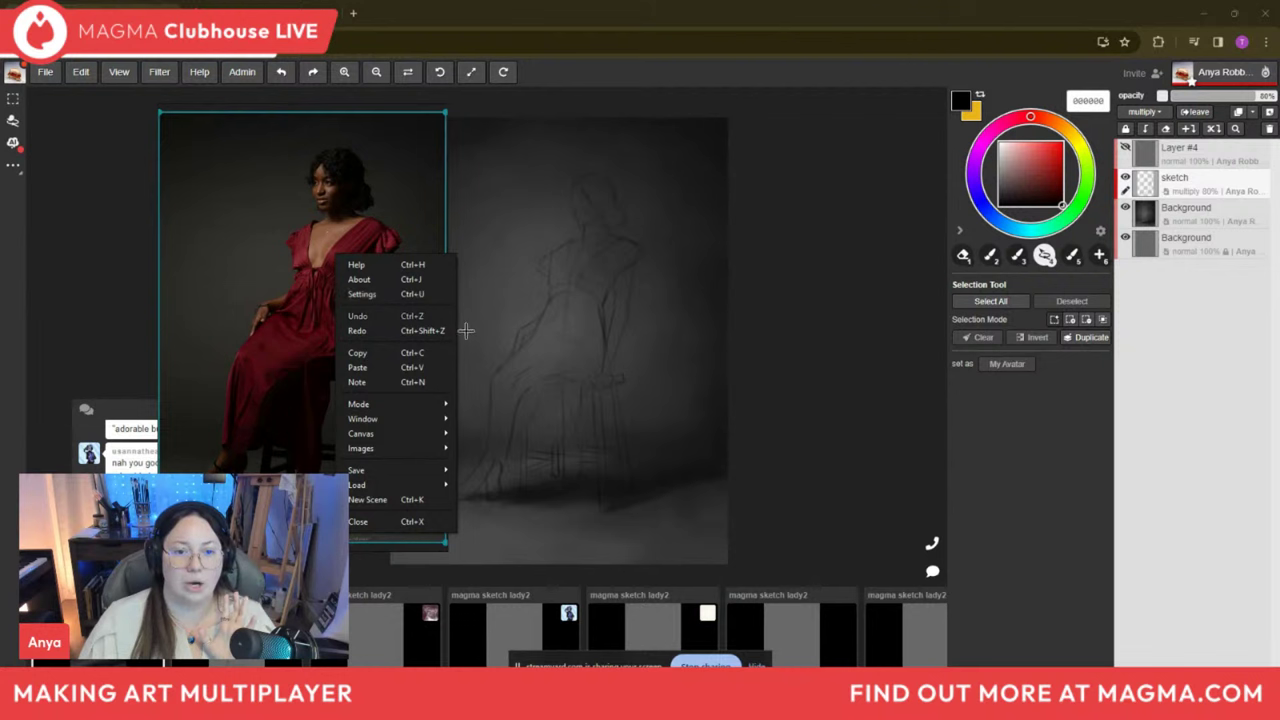
{"action": "left_click", "coordinate": [860, 355]}
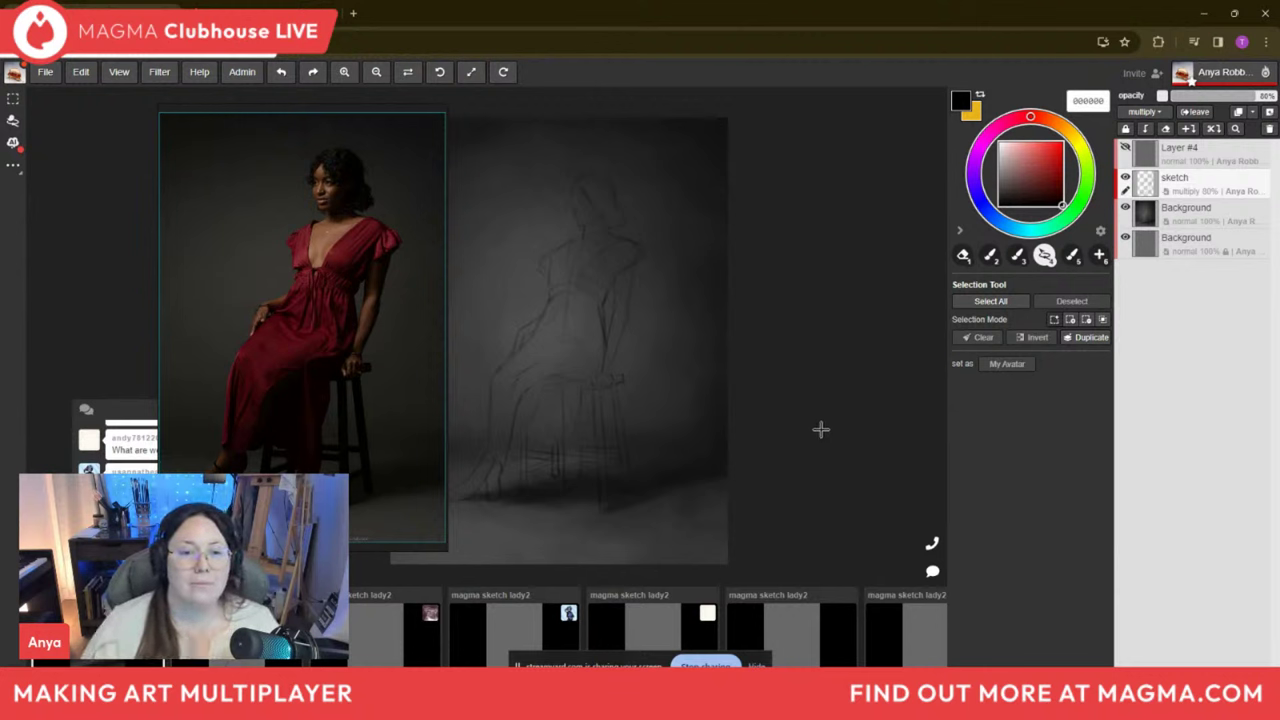
Demonstrate zooming the reference photo out inside its window and refit it to the full window.
{"action": "scroll", "coordinate": [358, 352], "scroll_direction": "down", "scroll_amount": 5}
{"action": "scroll", "coordinate": [239, 273], "scroll_direction": "down", "scroll_amount": 3}
{"action": "left_click", "coordinate": [360, 302]}
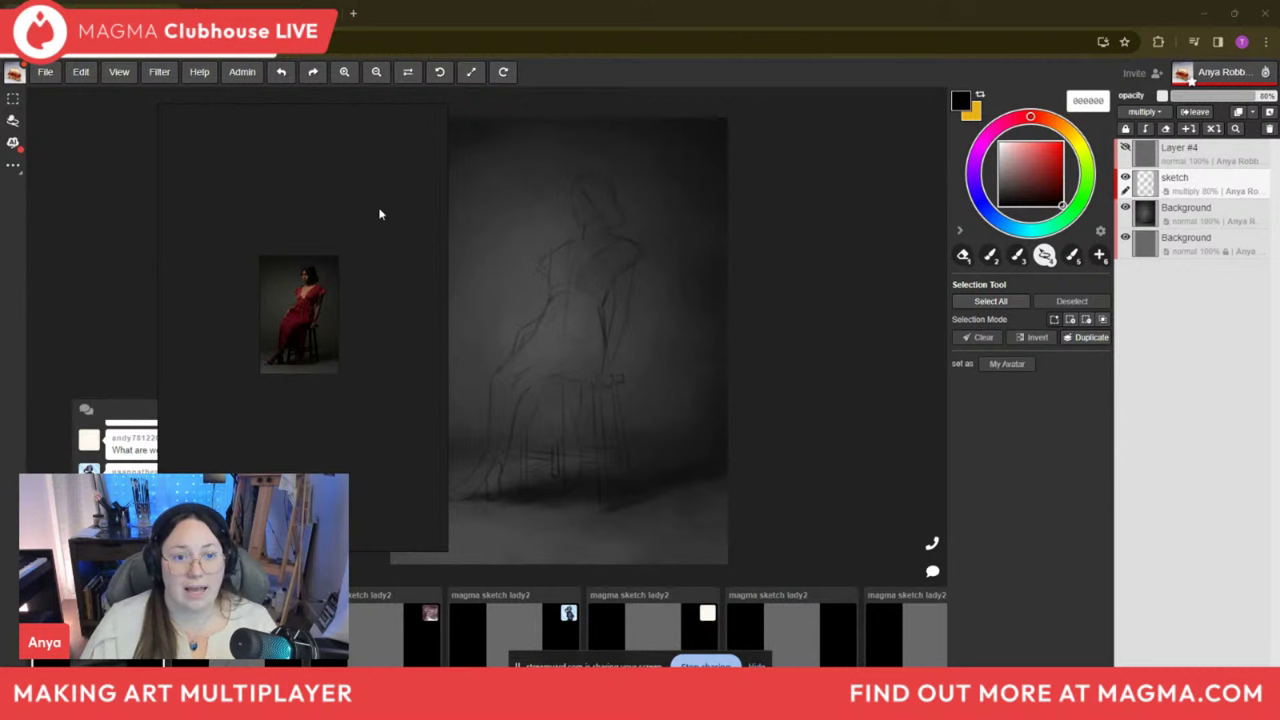
{"action": "scroll", "coordinate": [262, 172], "scroll_direction": "down", "scroll_amount": 2}
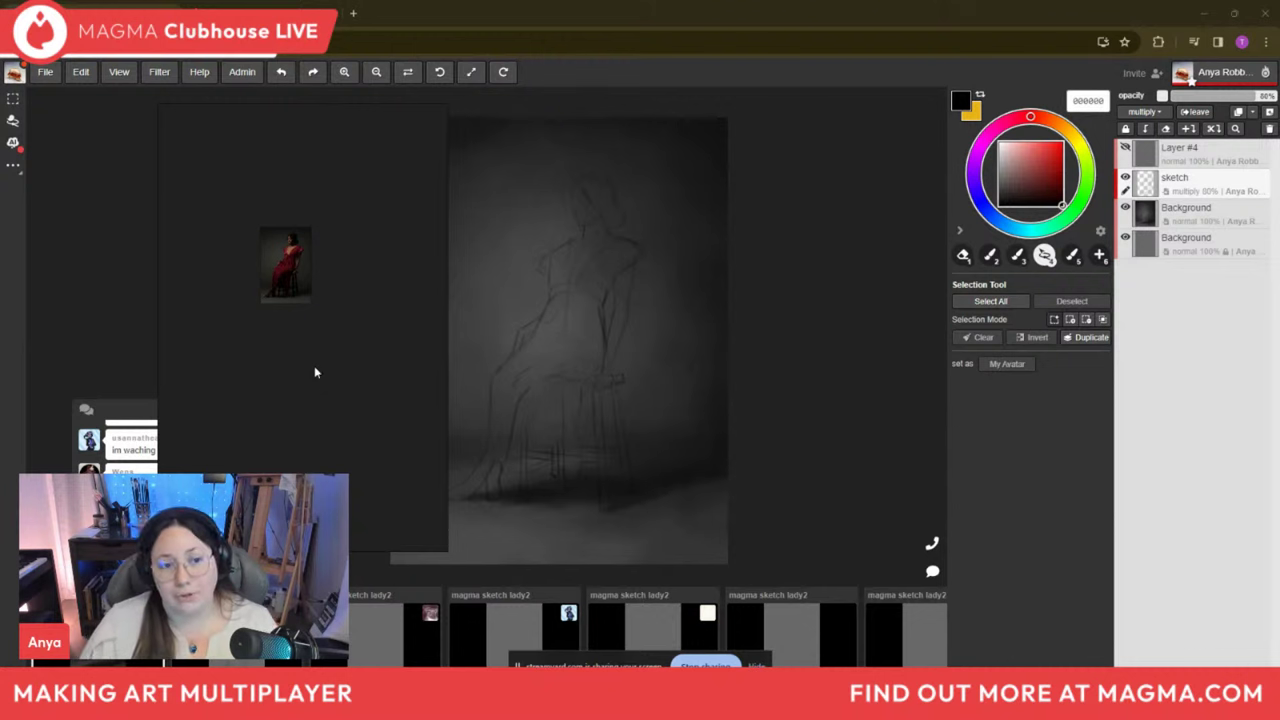
{"action": "double_click", "coordinate": [291, 270]}
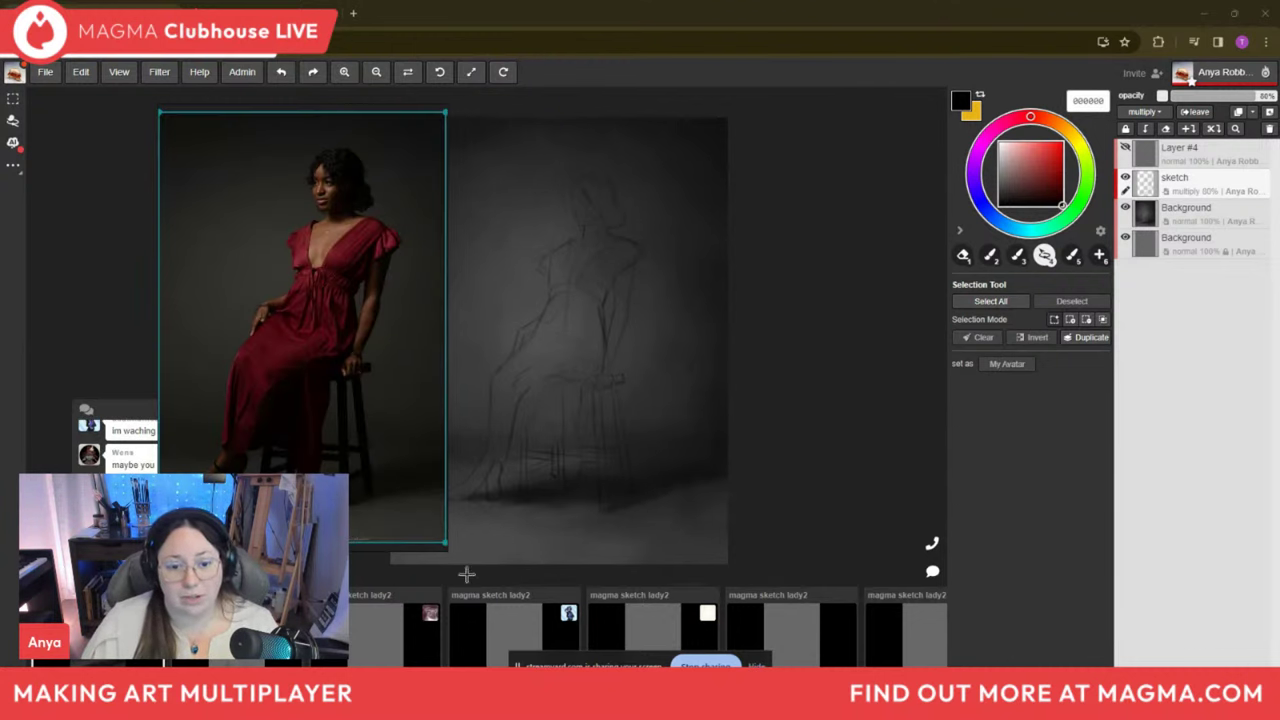
Shrink the reference window and position it above the chat, clear of the canvas.
{"action": "left_click_drag", "start_coordinate": [448, 548], "coordinate": [384, 385]}
{"action": "left_click_drag", "start_coordinate": [310, 288], "coordinate": [208, 275]}
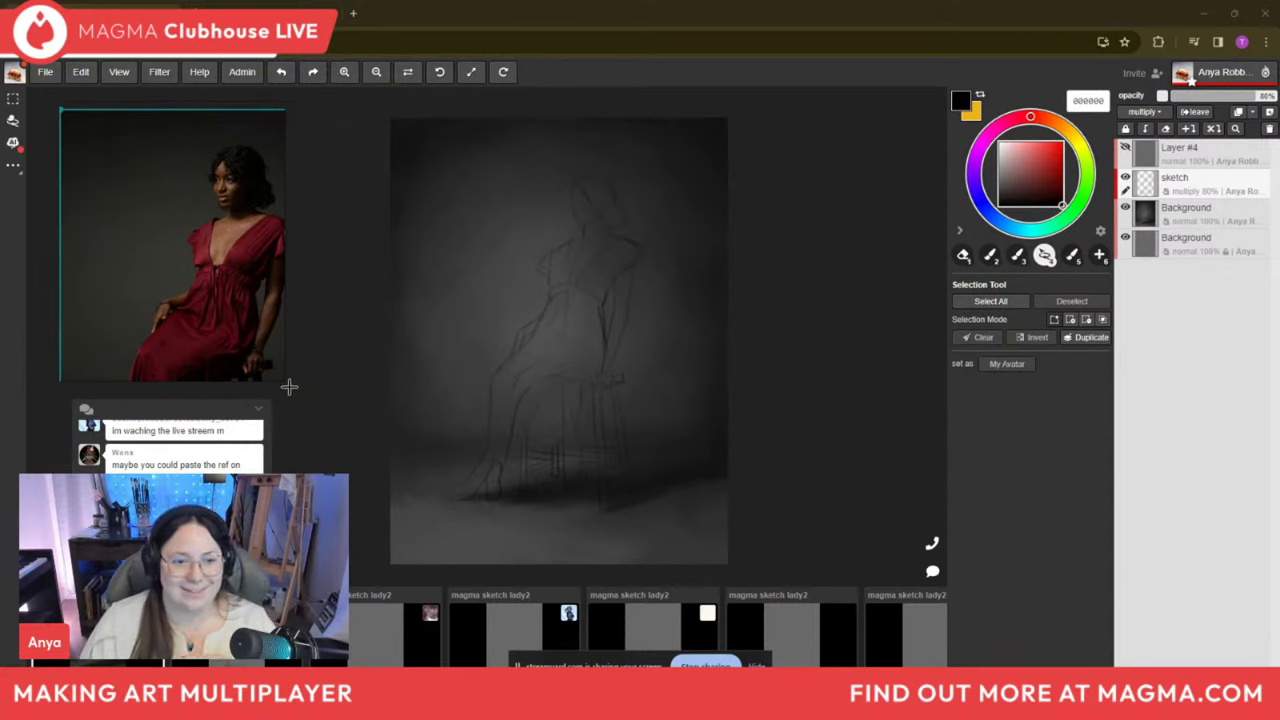
{"action": "left_click_drag", "start_coordinate": [282, 378], "coordinate": [347, 397]}
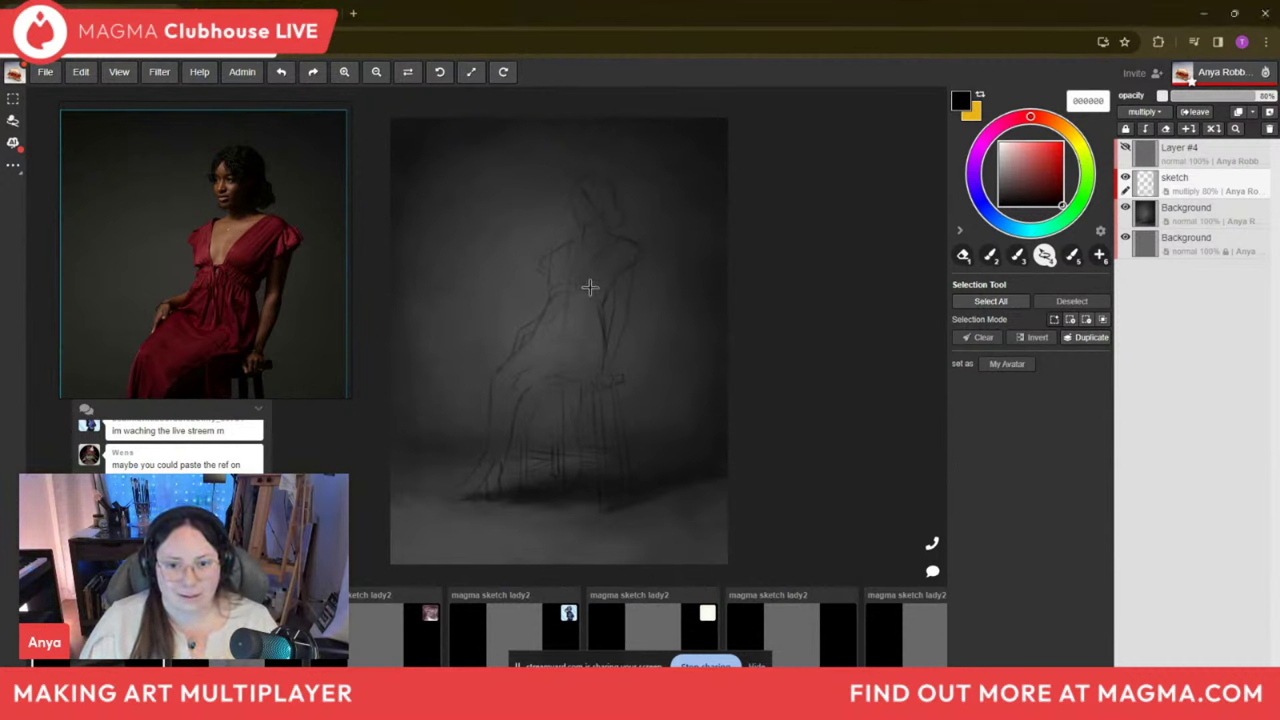
{"action": "left_click_drag", "start_coordinate": [597, 309], "coordinate": [650, 296]}
{"action": "scroll", "coordinate": [604, 258], "scroll_direction": "up", "scroll_amount": 1}
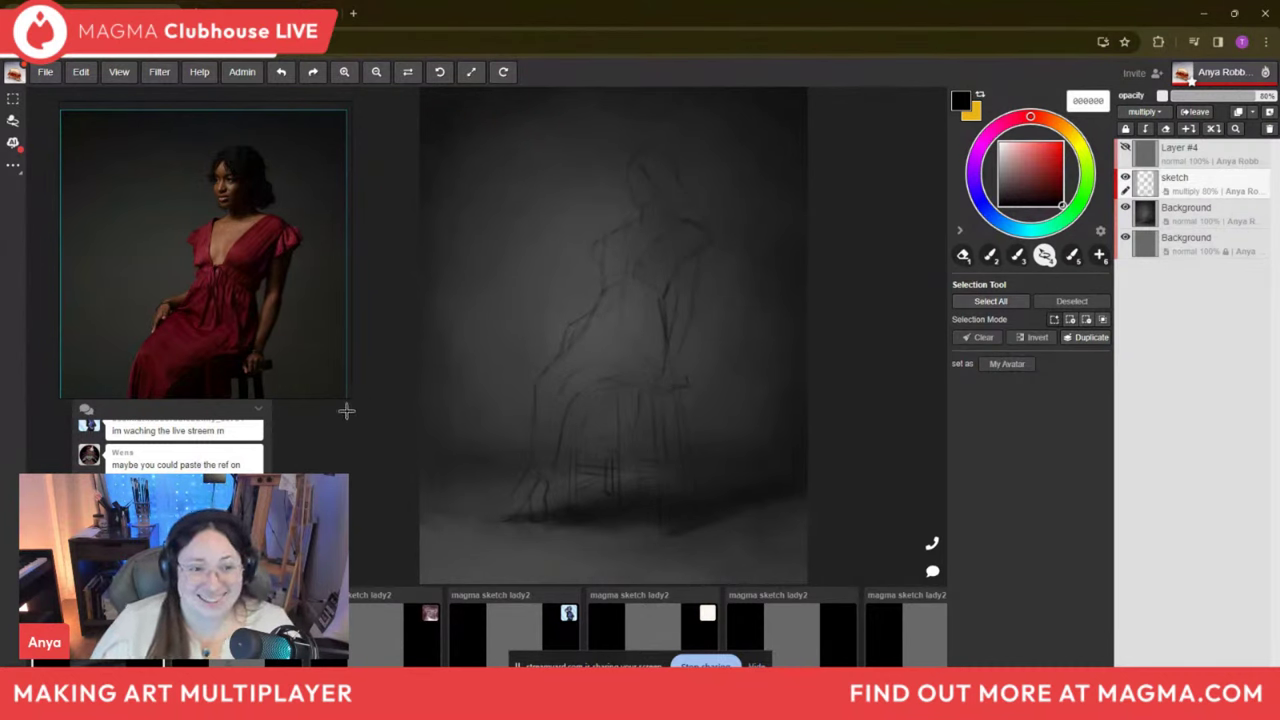
{"action": "mouse_move", "coordinate": [274, 337]}
{"action": "left_mouse_down"}
{"action": "mouse_move", "coordinate": [306, 317]}
{"action": "mouse_move", "coordinate": [269, 326]}
{"action": "mouse_move", "coordinate": [291, 333]}
{"action": "left_mouse_up"}
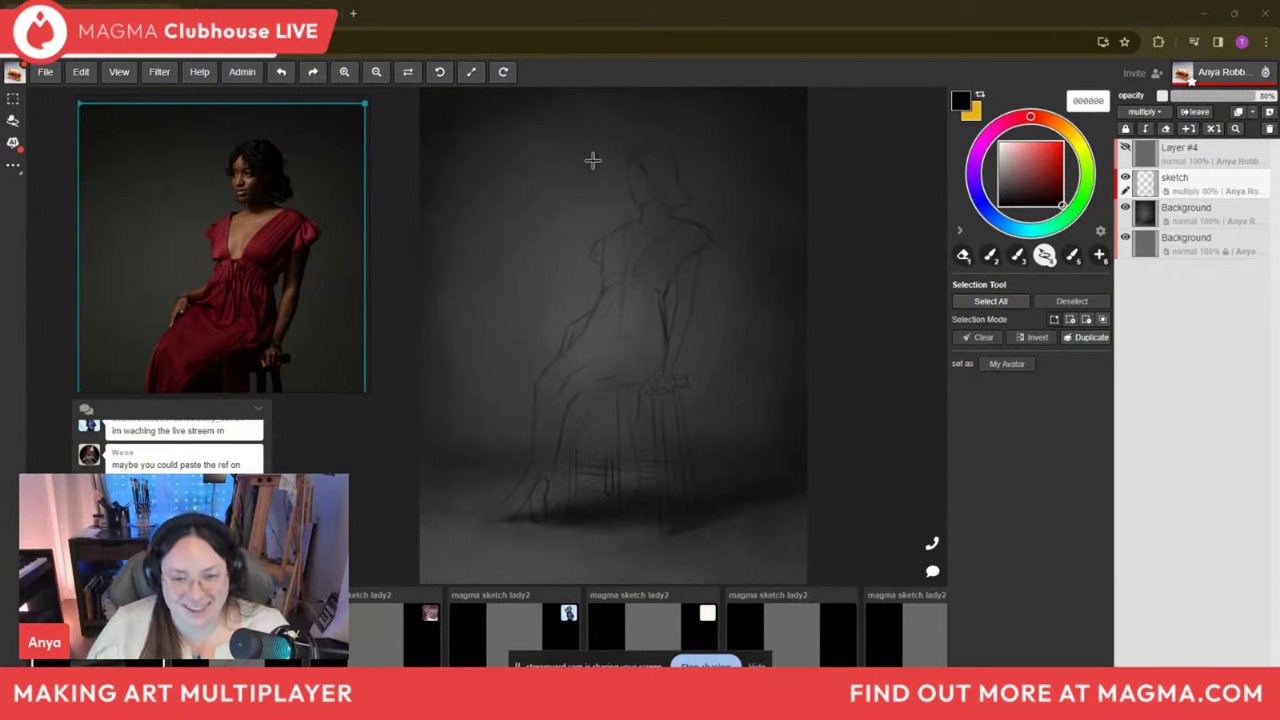
Fit the whole reference photo inside its shortened window beside the canvas.
{"action": "scroll", "coordinate": [608, 360], "scroll_direction": "down", "scroll_amount": 2}
{"action": "scroll", "coordinate": [608, 360], "scroll_direction": "up", "scroll_amount": 1}
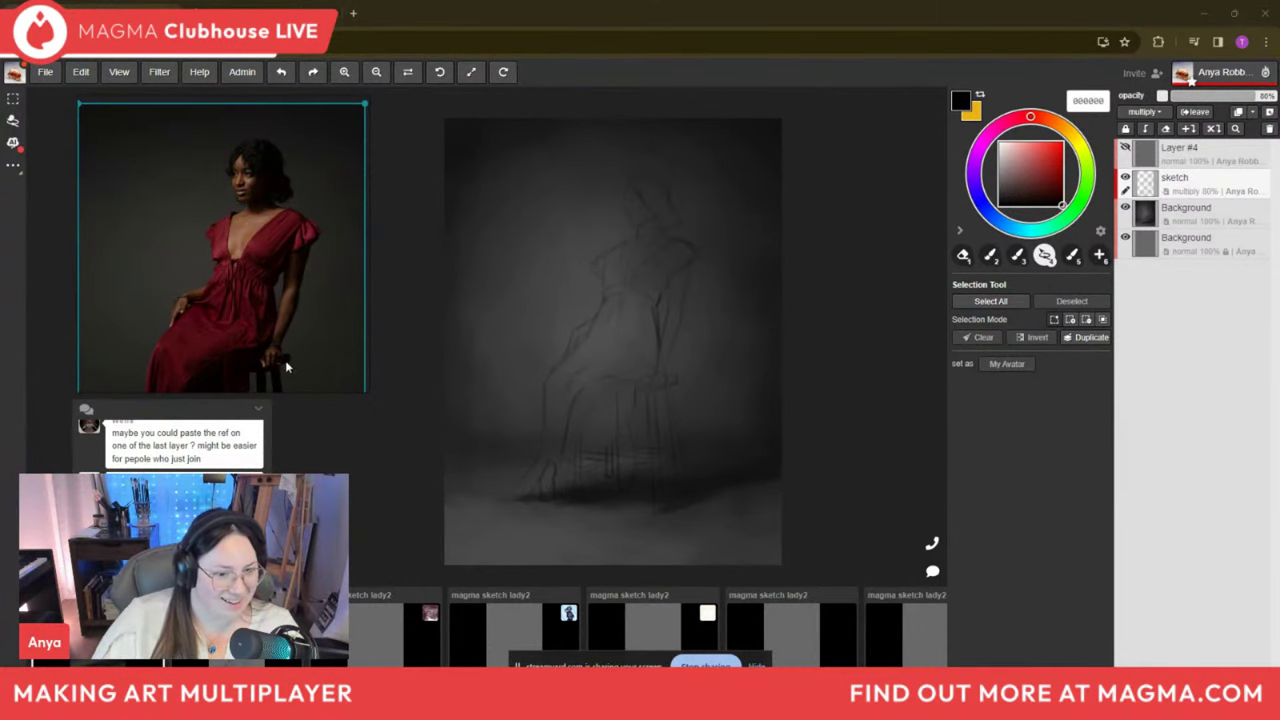
{"action": "double_click", "coordinate": [256, 327]}
{"action": "double_click", "coordinate": [205, 258]}
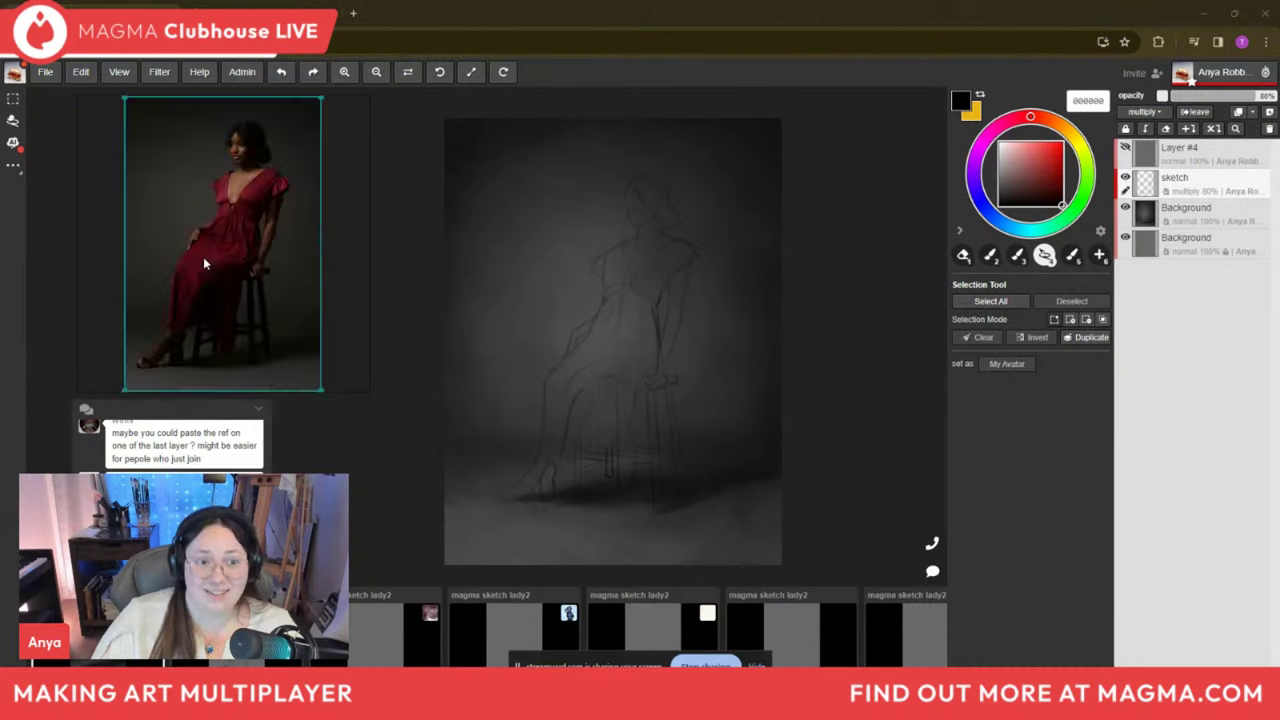
Compare the reference photo with the sketch by zooming each in and out separately, finishing with both shown in full.
{"action": "scroll", "coordinate": [220, 147], "scroll_direction": "up", "scroll_amount": 2}
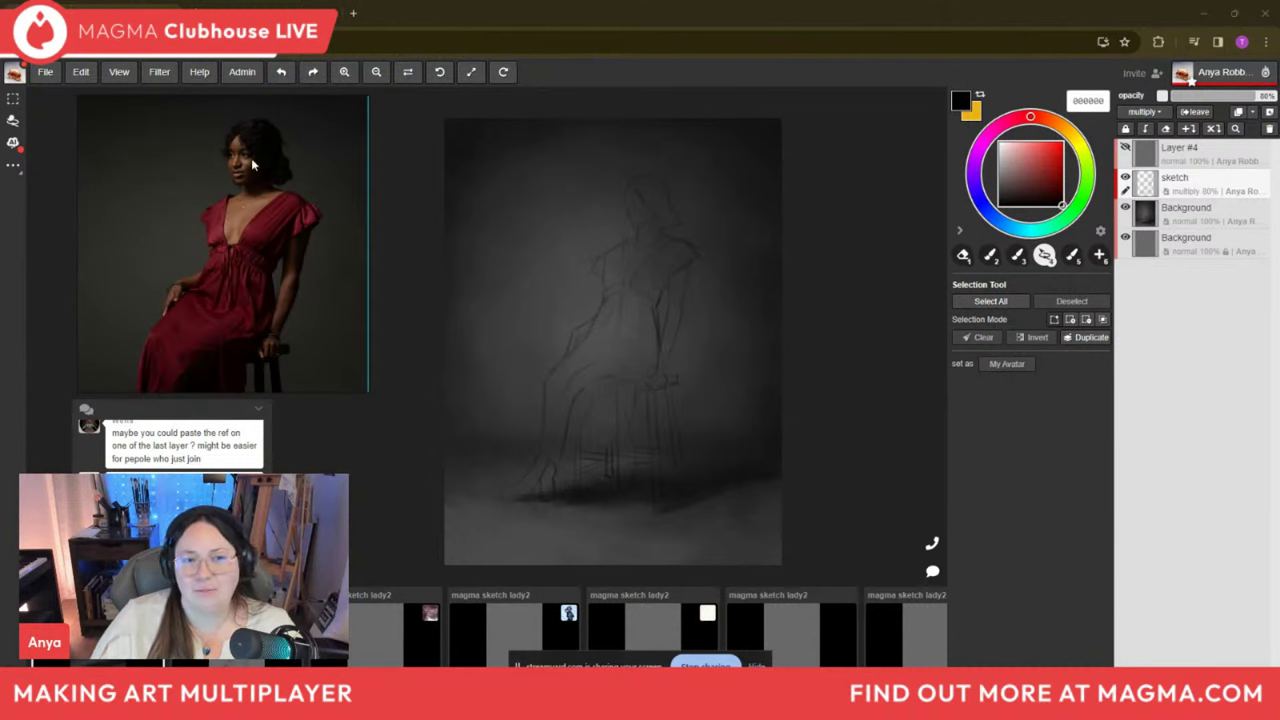
{"action": "scroll", "coordinate": [258, 172], "scroll_direction": "down", "scroll_amount": 2}
{"action": "scroll", "coordinate": [241, 184], "scroll_direction": "up", "scroll_amount": 2}
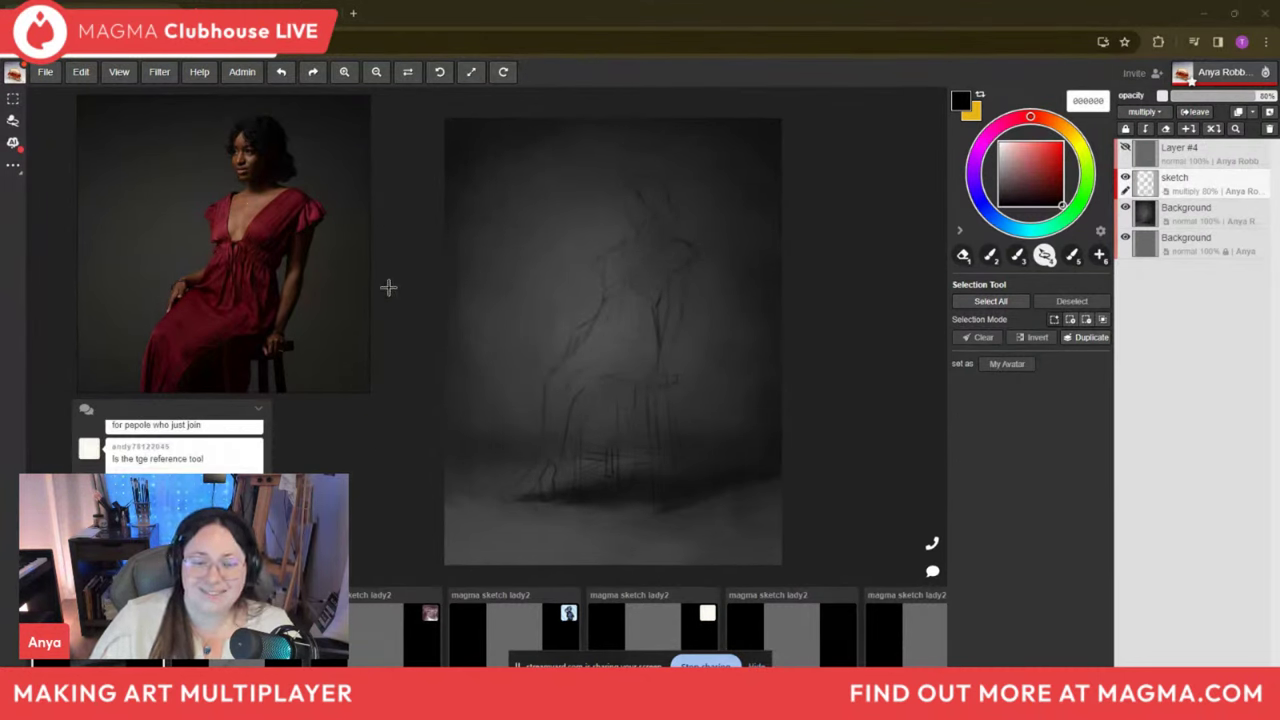
{"action": "scroll", "coordinate": [600, 220], "scroll_direction": "down", "scroll_amount": 1}
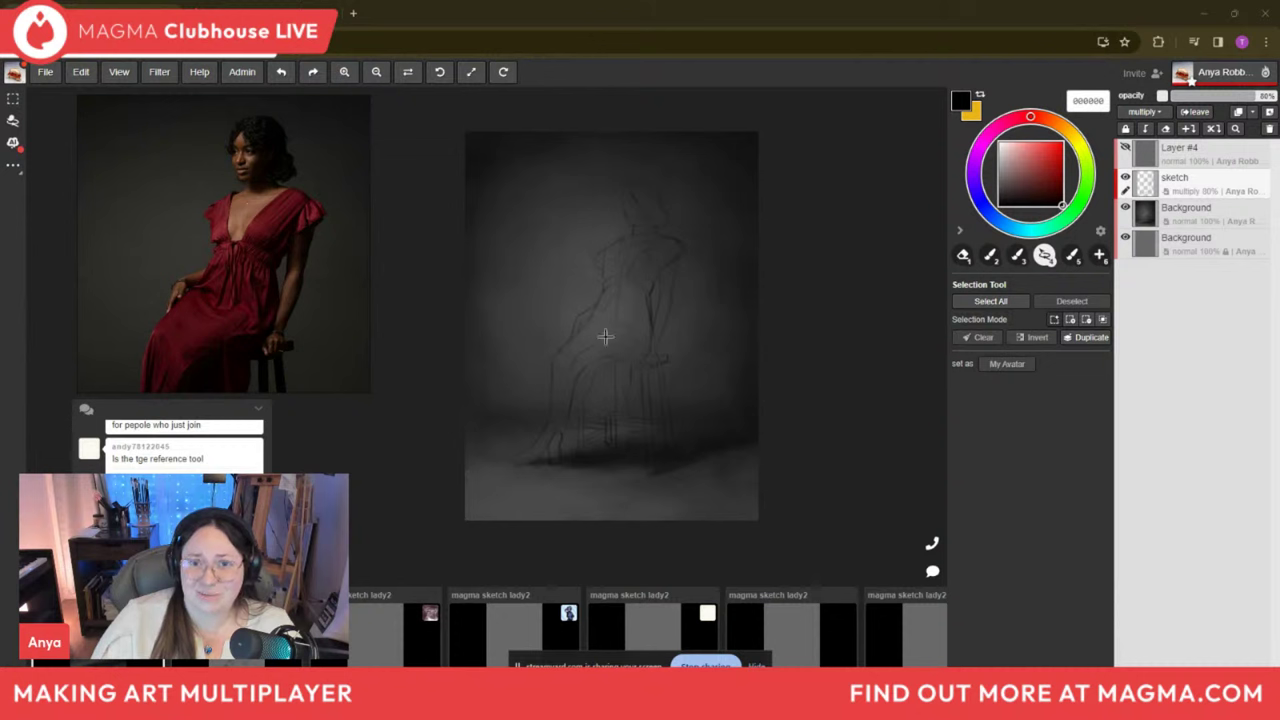
{"action": "scroll", "coordinate": [639, 158], "scroll_direction": "up", "scroll_amount": 1}
{"action": "scroll", "coordinate": [639, 158], "scroll_direction": "up", "scroll_amount": 1}
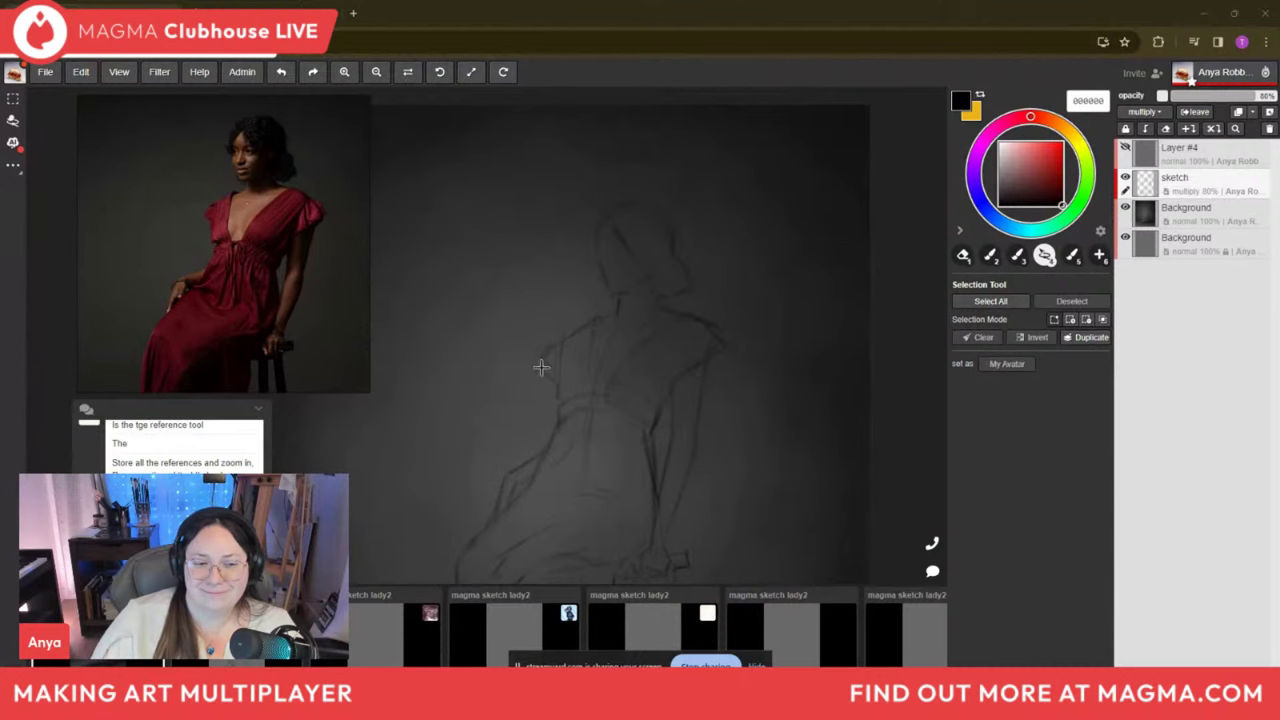
{"action": "scroll", "coordinate": [543, 366], "scroll_direction": "down", "scroll_amount": 2}
{"action": "left_click", "coordinate": [562, 391]}
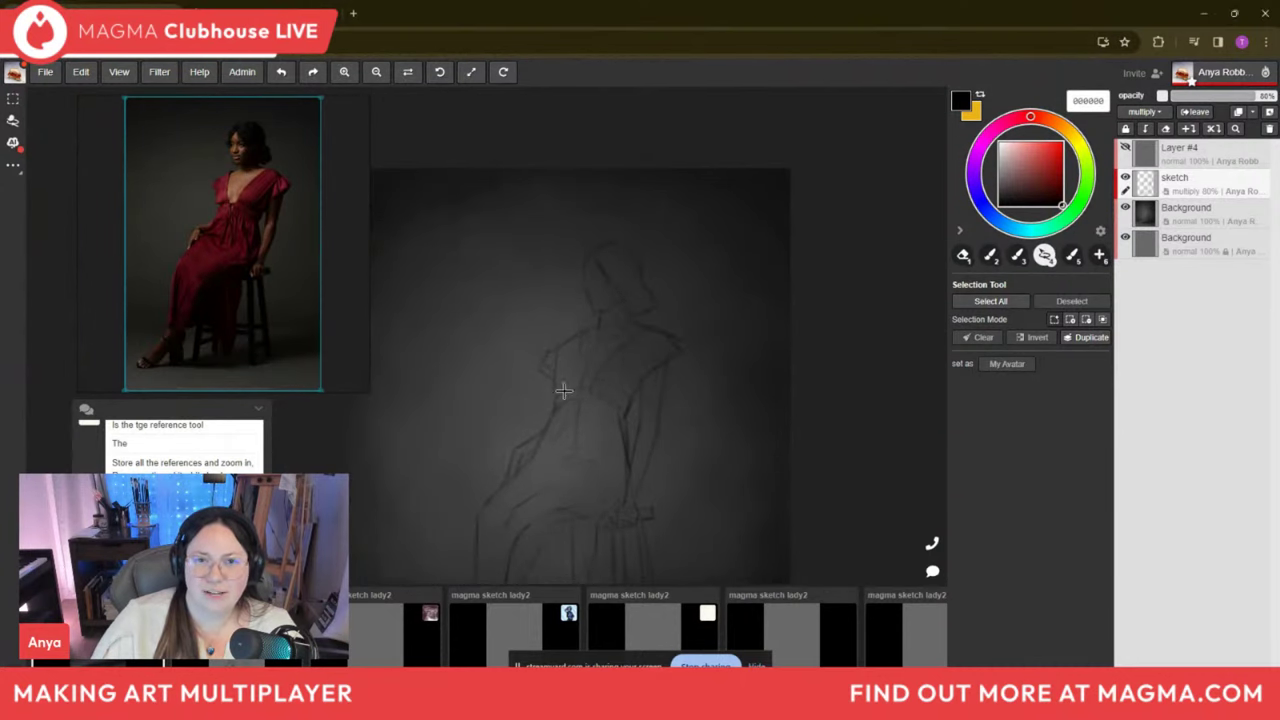
{"action": "left_click_drag", "start_coordinate": [607, 362], "coordinate": [676, 305]}
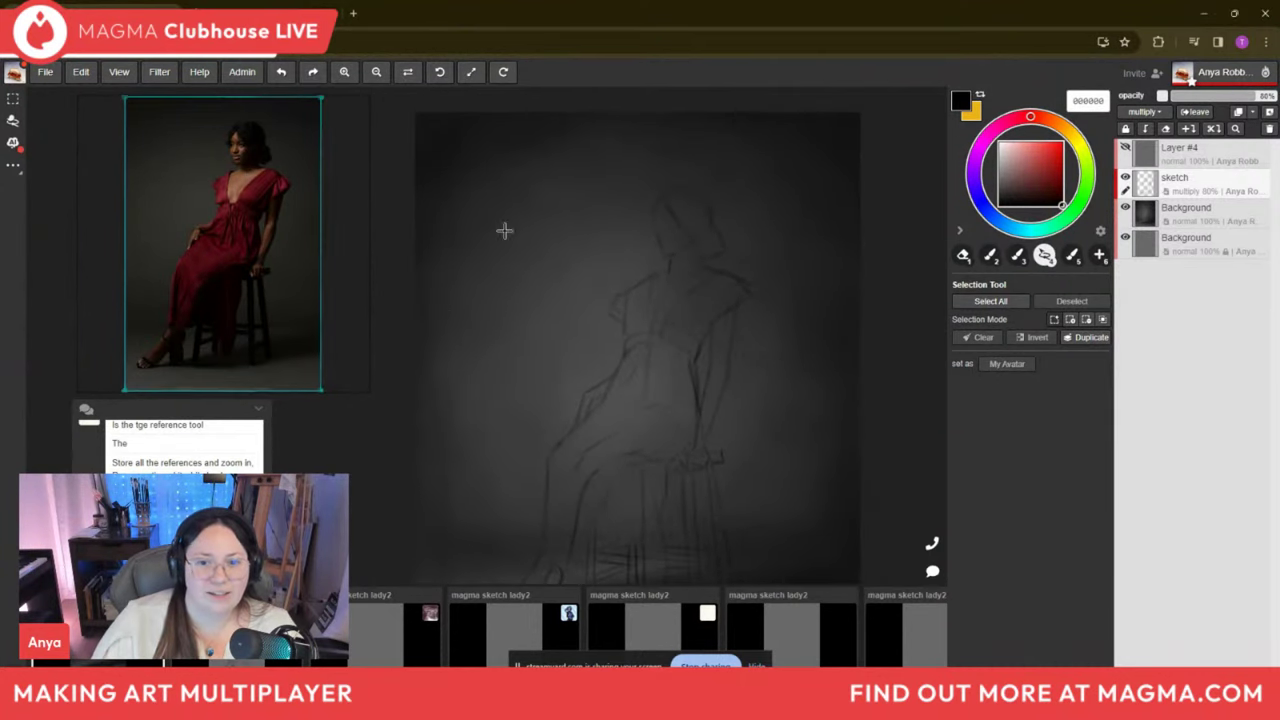
{"action": "left_click_drag", "start_coordinate": [620, 374], "coordinate": [613, 356]}
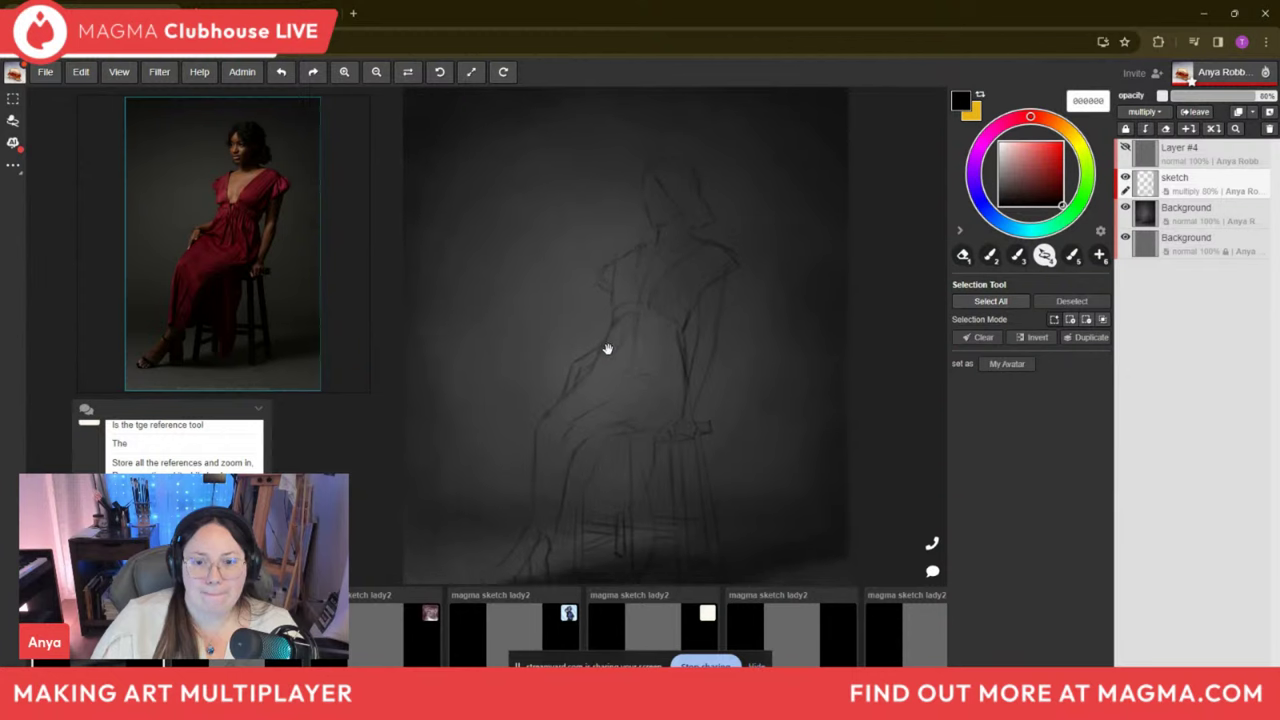
{"action": "scroll", "coordinate": [573, 300], "scroll_direction": "down", "scroll_amount": 1}
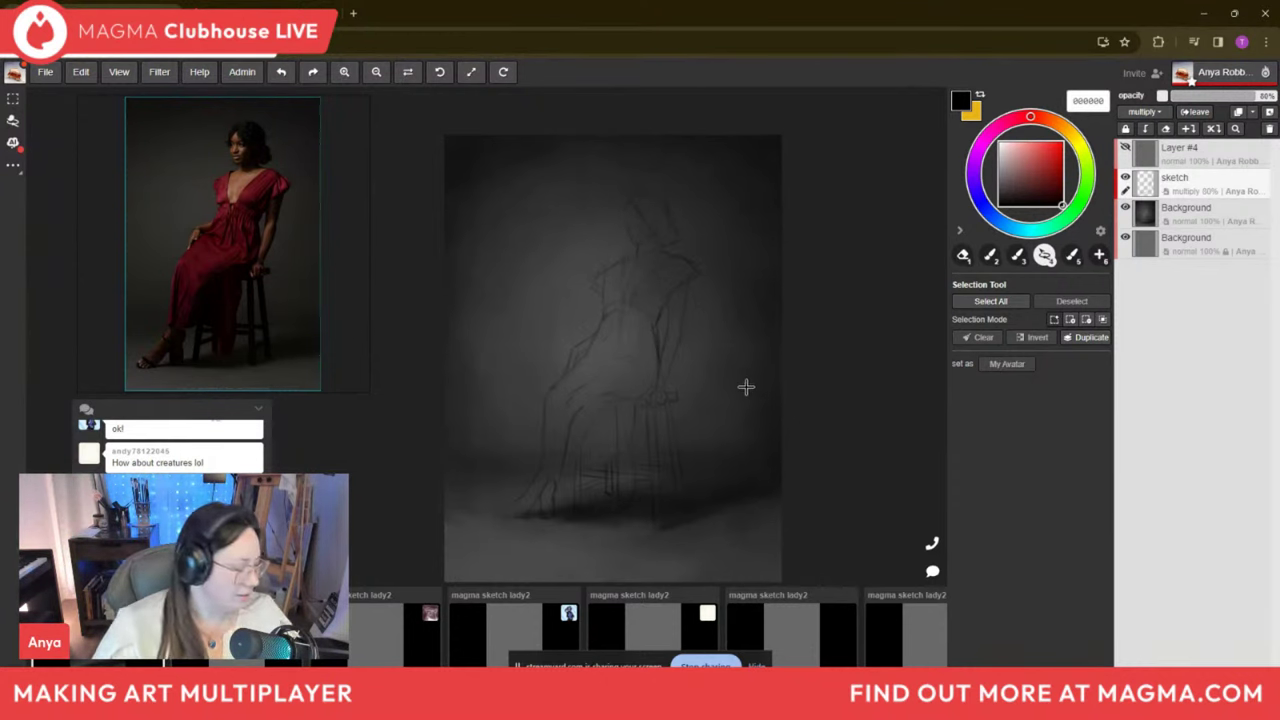
{"action": "mouse_move", "coordinate": [686, 366]}
{"action": "left_mouse_down"}
{"action": "mouse_move", "coordinate": [674, 309]}
{"action": "mouse_move", "coordinate": [691, 371]}
{"action": "left_mouse_up"}
{"action": "key", "text": "b"}
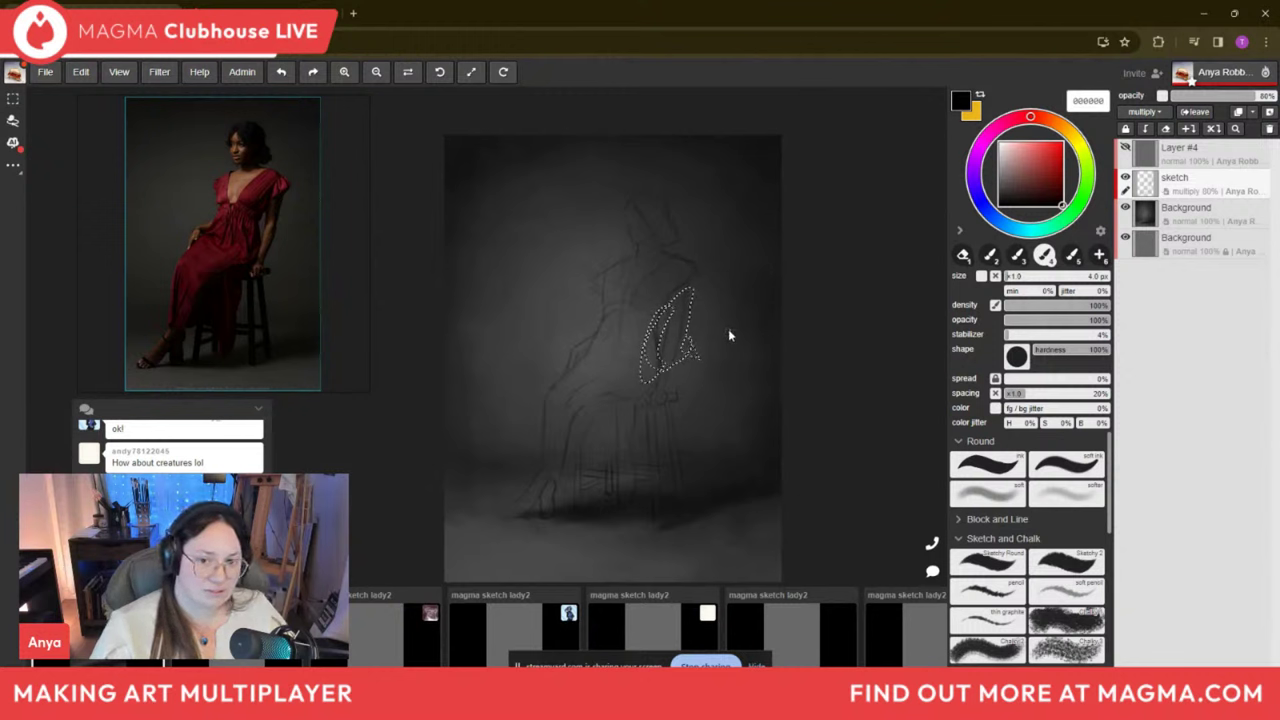
{"action": "key", "text": "l"}
{"action": "left_click", "coordinate": [687, 363]}
{"action": "key", "text": "b"}
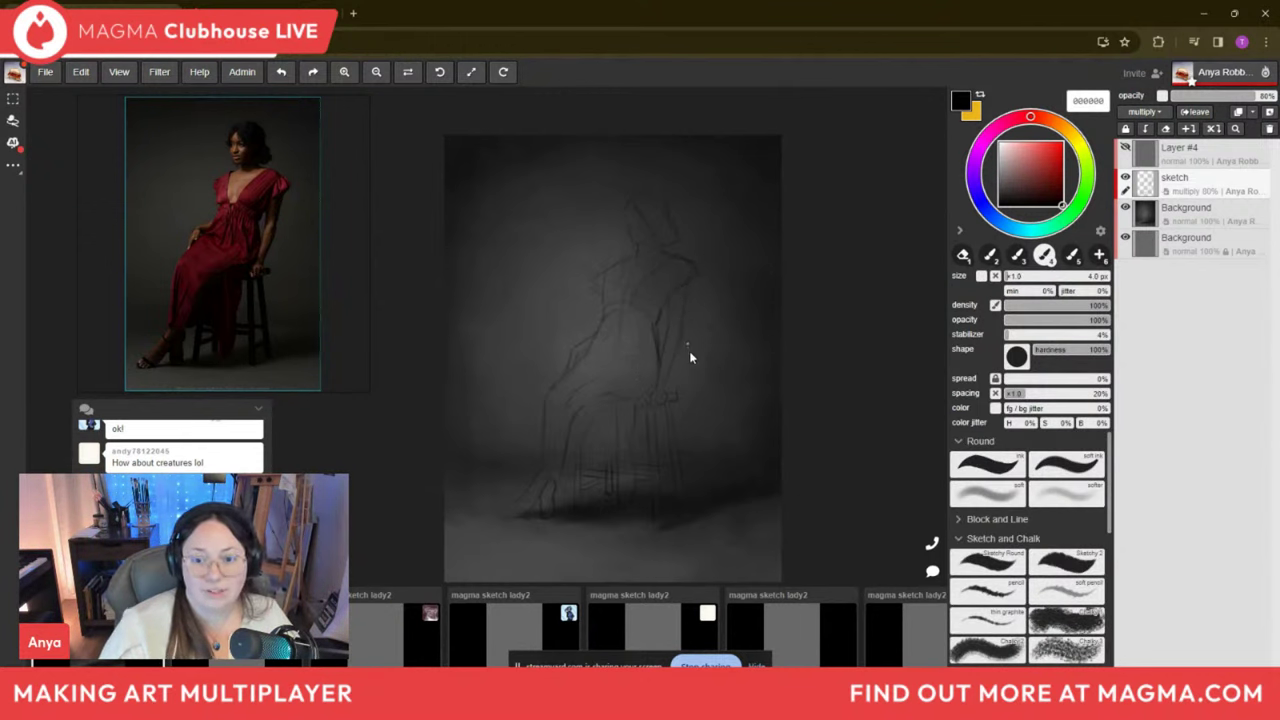
Switch to the round brush and enlarge it to 60 px.
{"action": "key", "text": "m"}
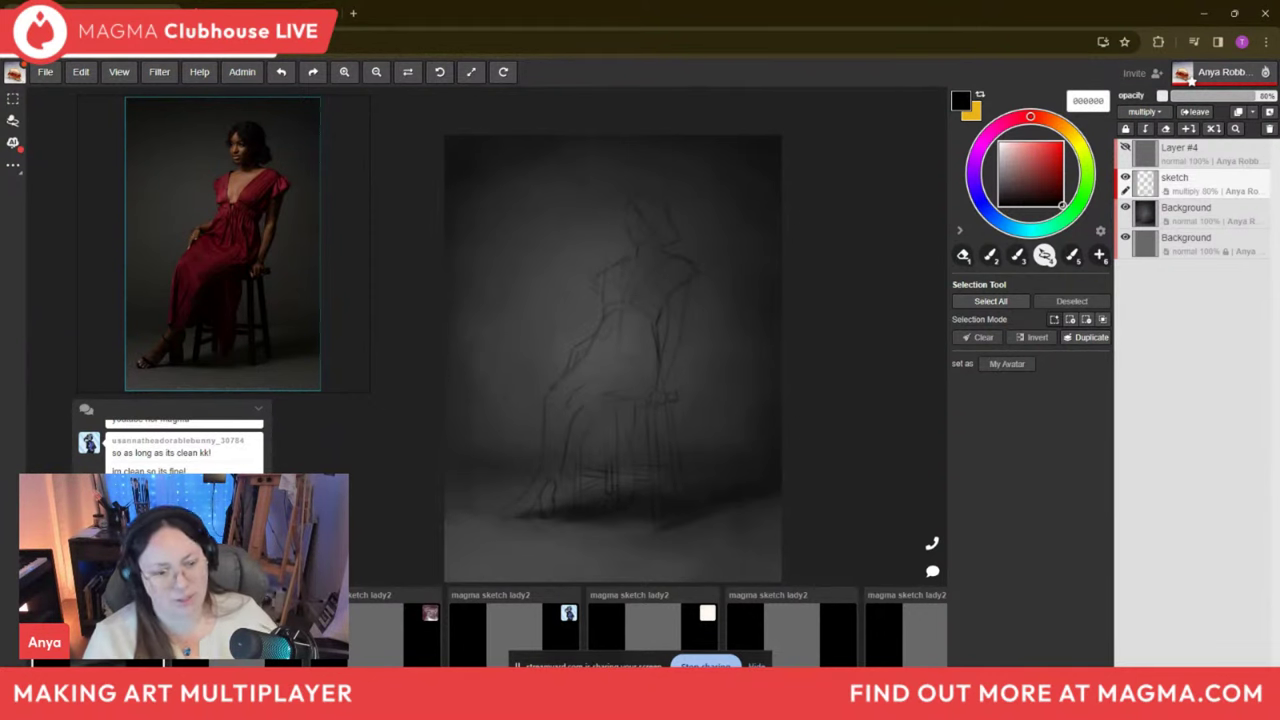
{"action": "key", "text": "b"}
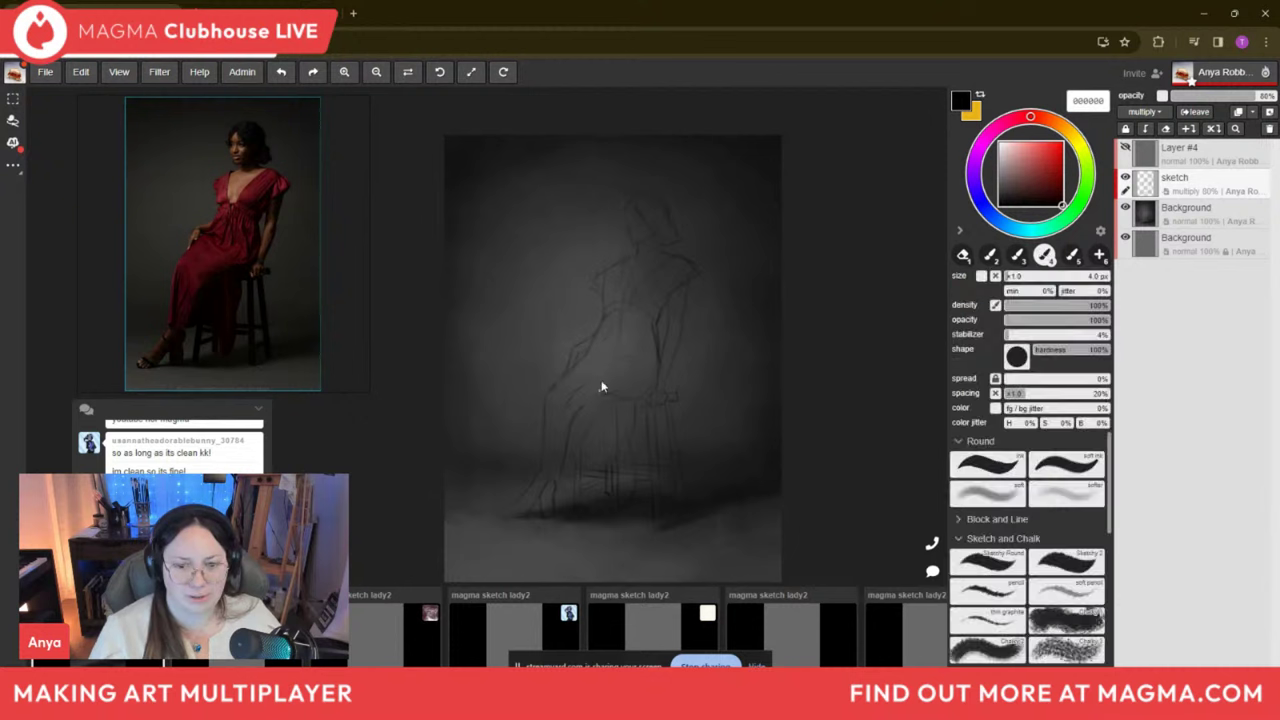
{"action": "key", "text": "bracketright"}
{"action": "key", "text": "bracketright"}
{"action": "key", "text": "bracketright"}
{"action": "key", "text": "bracketright"}
{"action": "key", "text": "bracketright"}
{"action": "key", "text": "bracketright"}
{"action": "key", "text": "bracketright"}
{"action": "key", "text": "bracketright"}
{"action": "key", "text": "bracketright"}
{"action": "key", "text": "bracketright"}
{"action": "key", "text": "bracketright"}
{"action": "key", "text": "bracketright"}
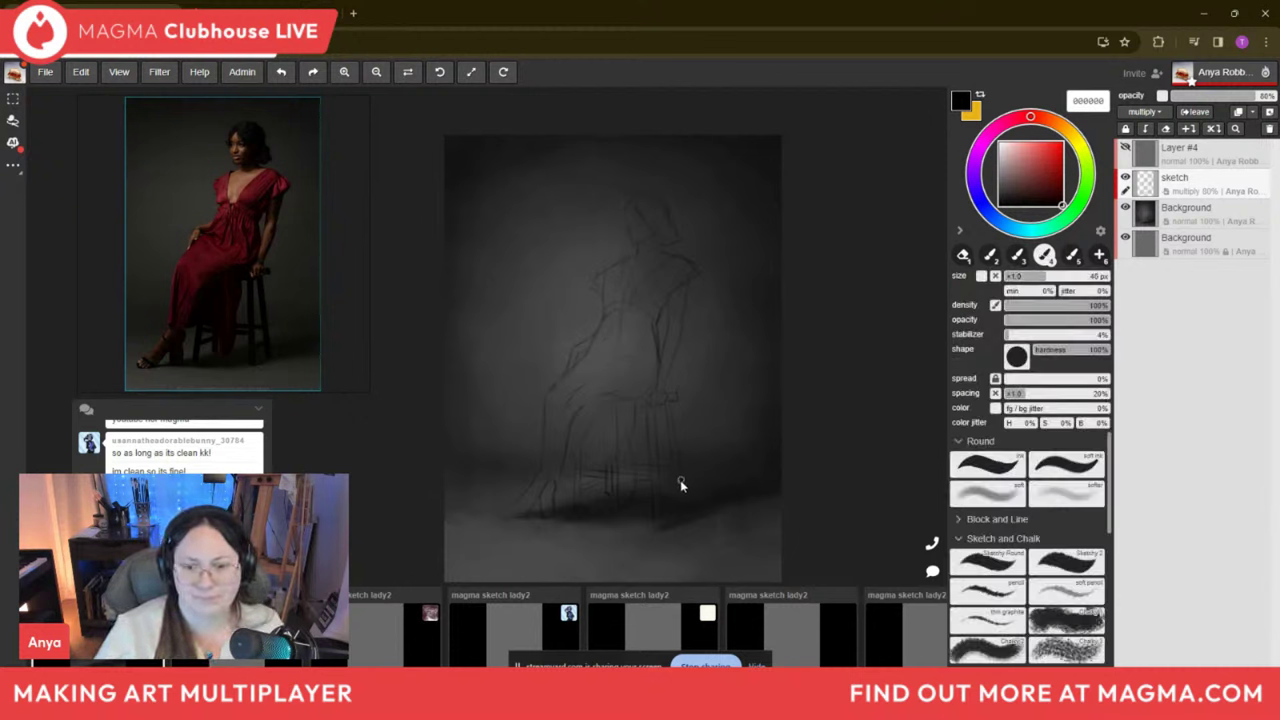
{"action": "key", "text": "bracketright"}
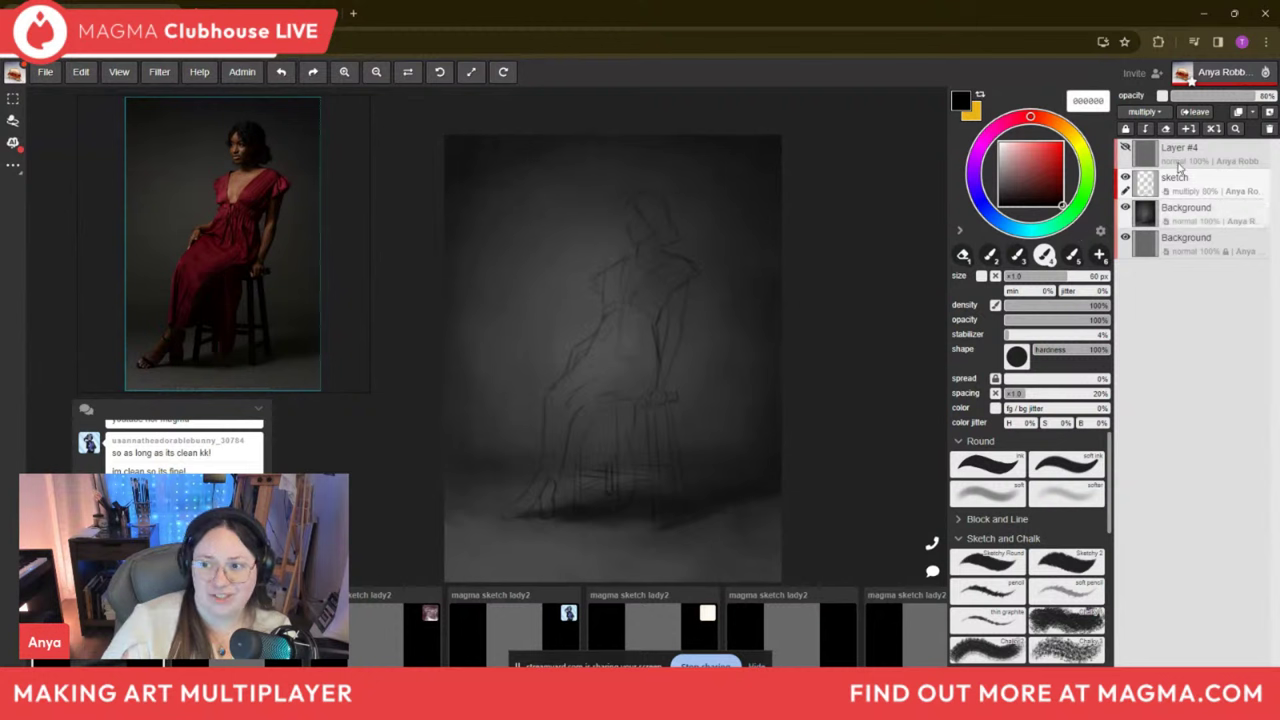
Demonstrate hiding the brush list and showing it again.
{"action": "left_click", "coordinate": [1100, 232]}
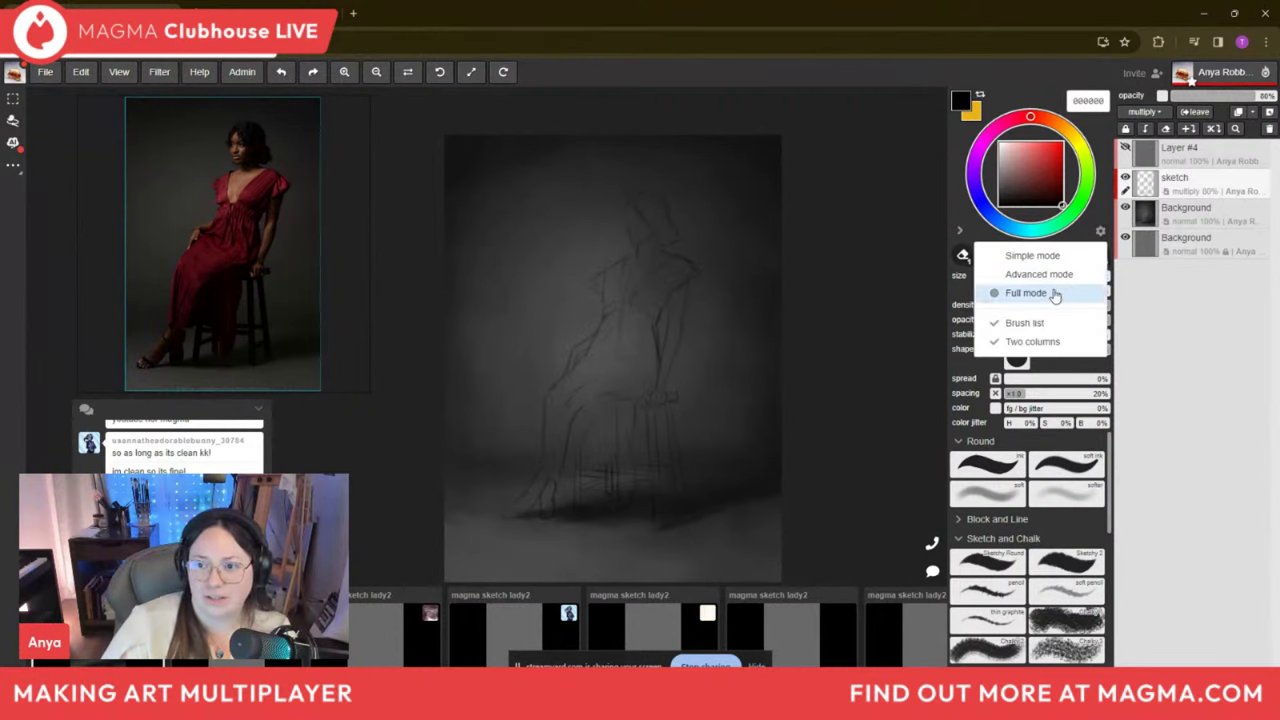
{"action": "left_click", "coordinate": [1043, 325]}
{"action": "left_click", "coordinate": [1100, 232]}
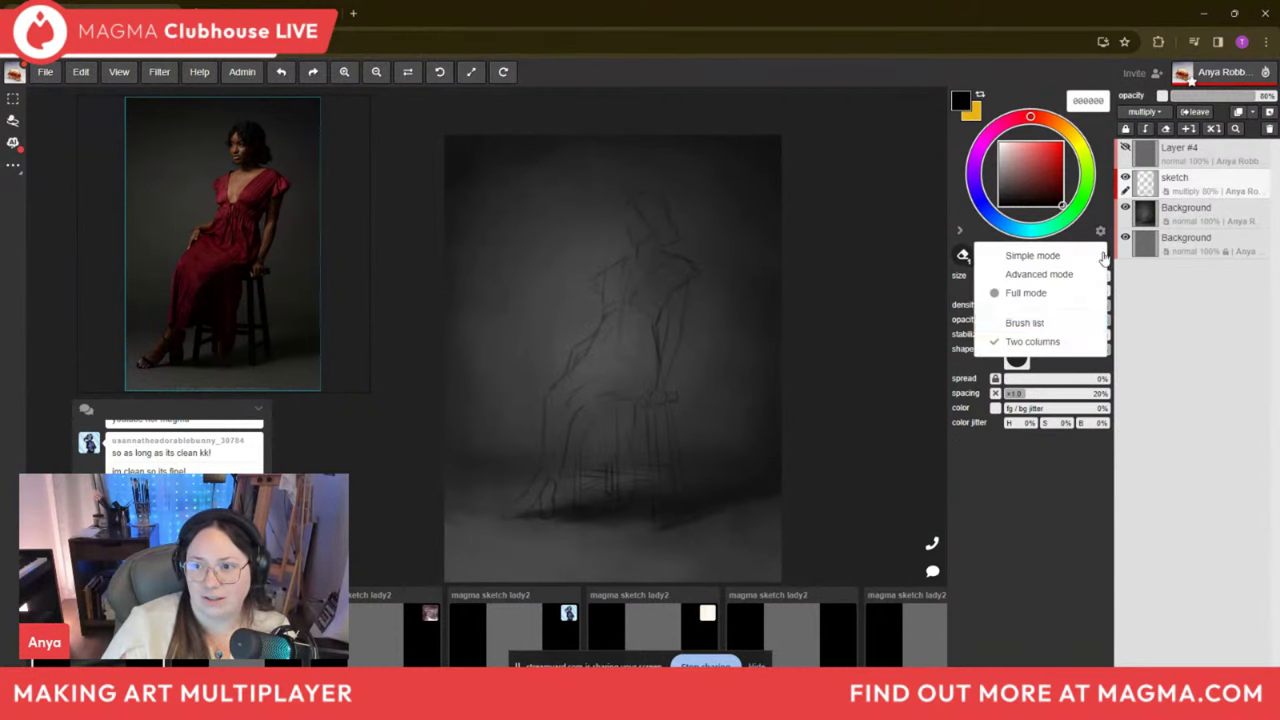
{"action": "left_click", "coordinate": [1052, 331]}
Turn off the two-column layout, reduce the brush settings to Simple mode, and look at the compact brush list.
{"action": "left_click", "coordinate": [1032, 341]}
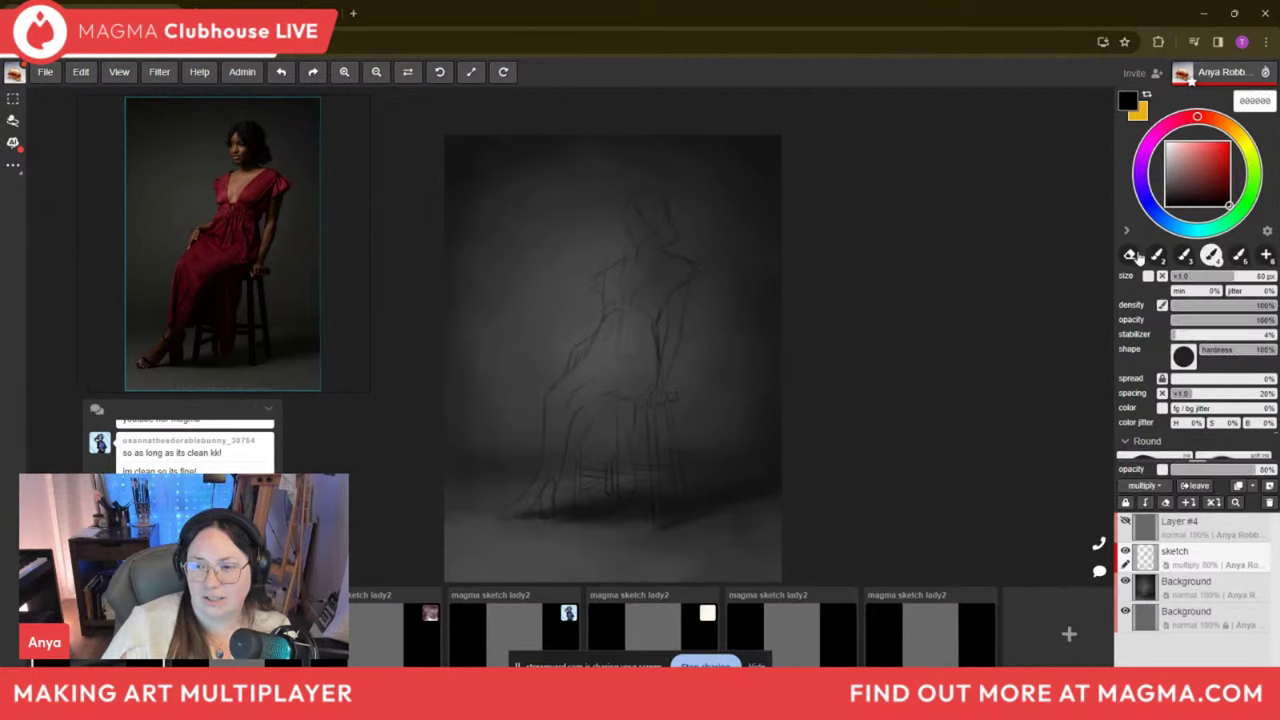
{"action": "left_click", "coordinate": [1268, 231]}
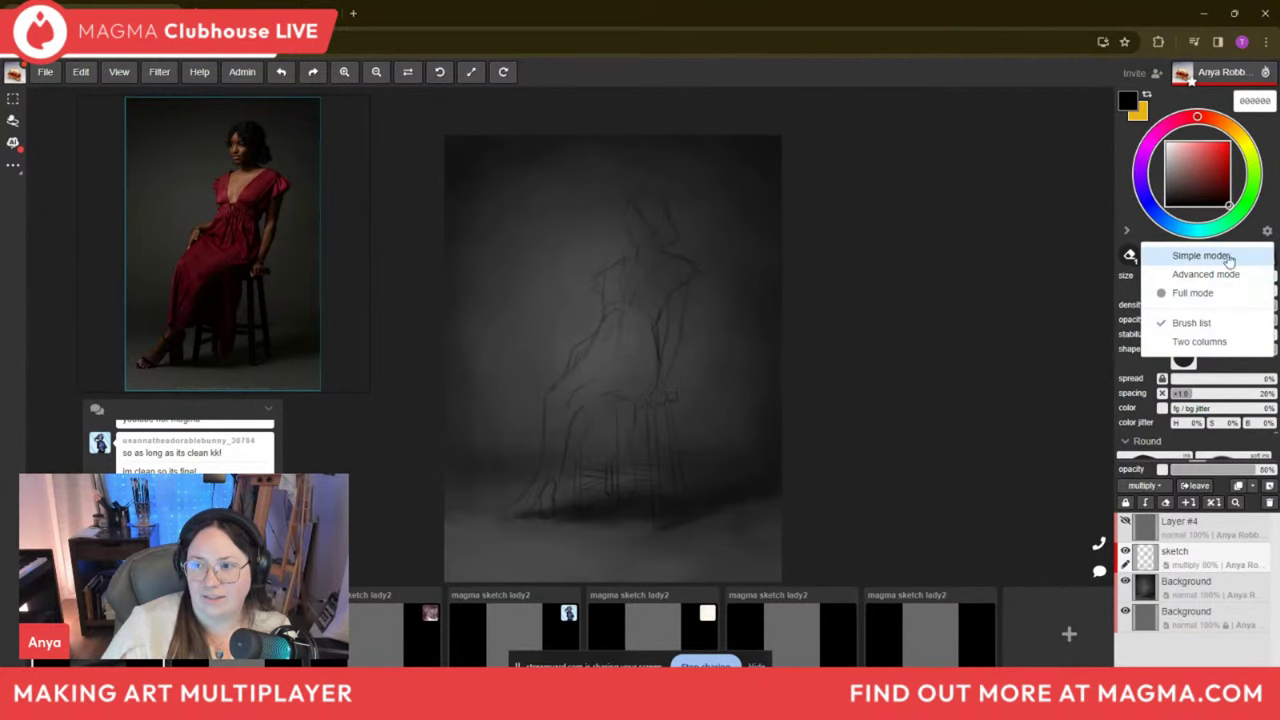
{"action": "left_click", "coordinate": [1199, 255]}
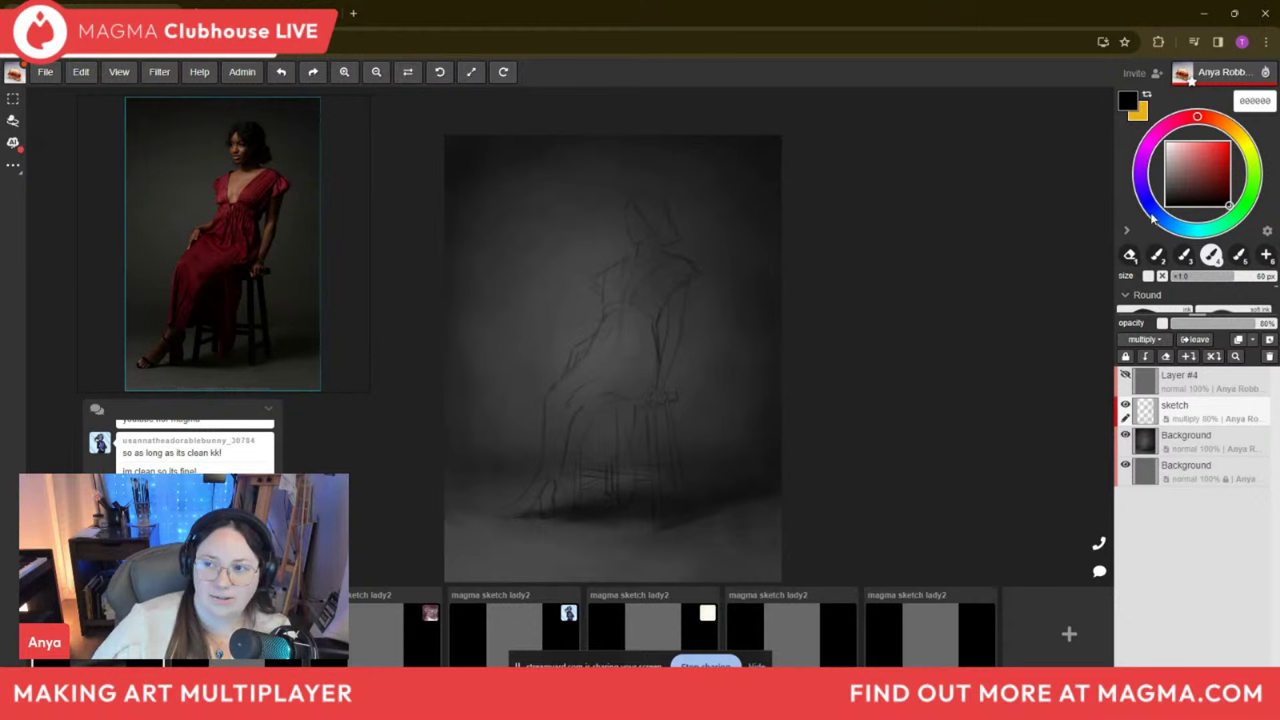
{"action": "scroll", "coordinate": [1209, 303], "scroll_direction": "down", "scroll_amount": 3}
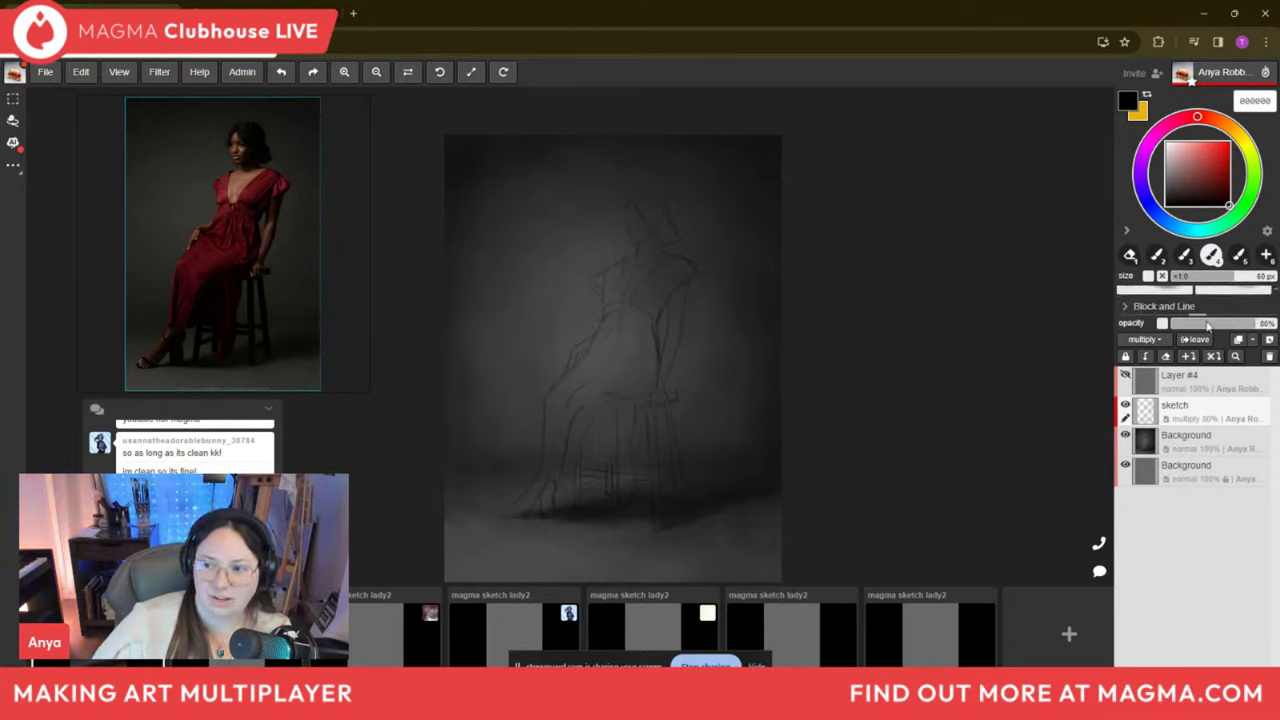
{"action": "mouse_move", "coordinate": [1189, 312]}
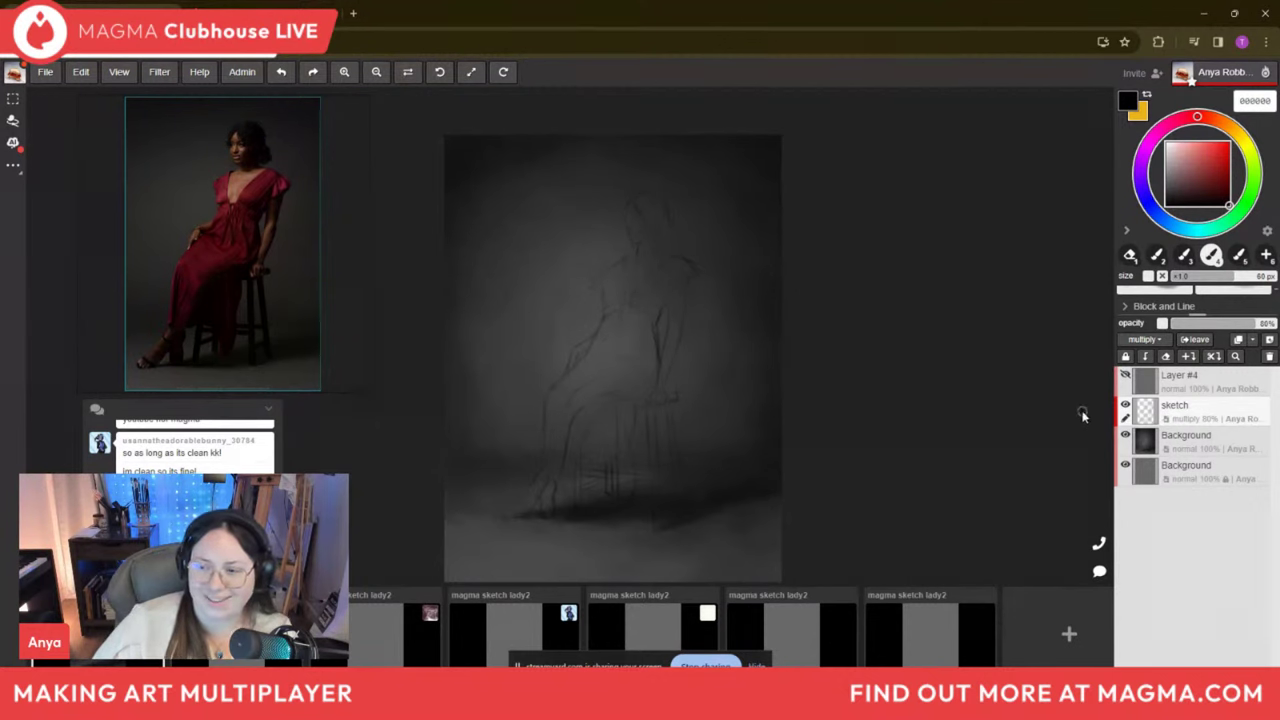
Restore the two-column layout and look through the Sketch and Chalk, Textured and Foliage brushes.
{"action": "left_click", "coordinate": [1267, 231]}
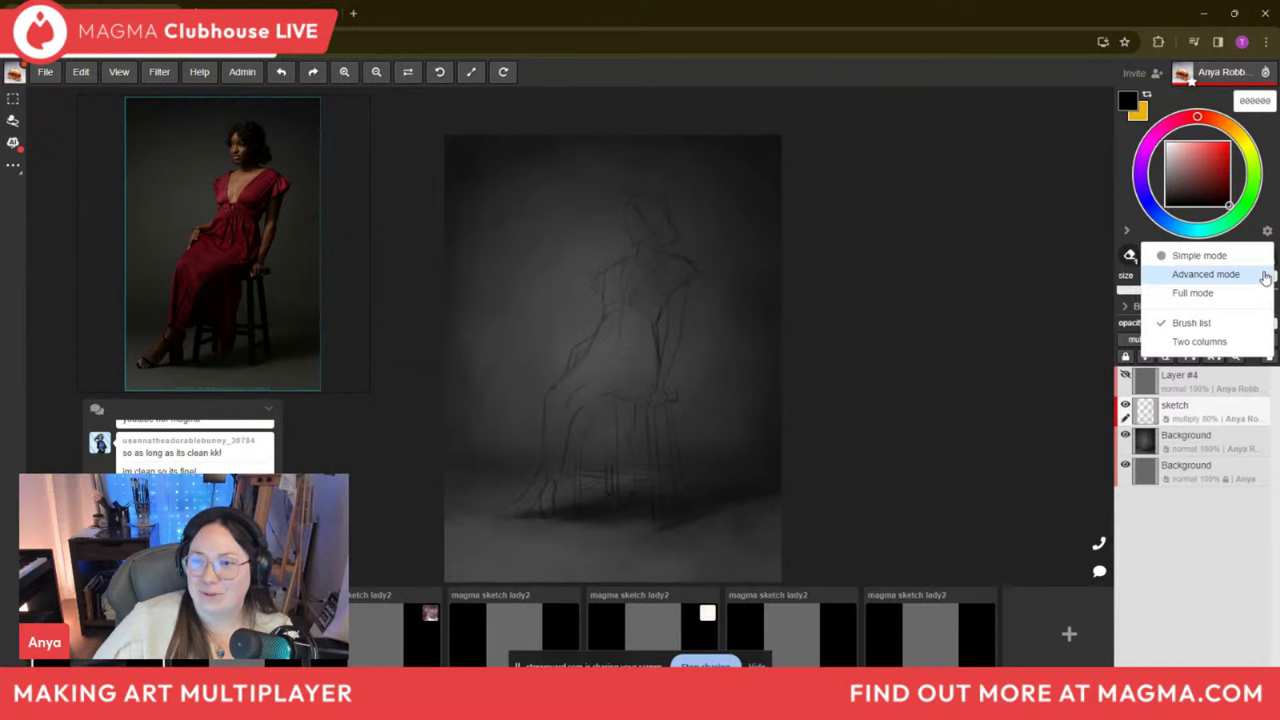
{"action": "left_click", "coordinate": [1250, 341]}
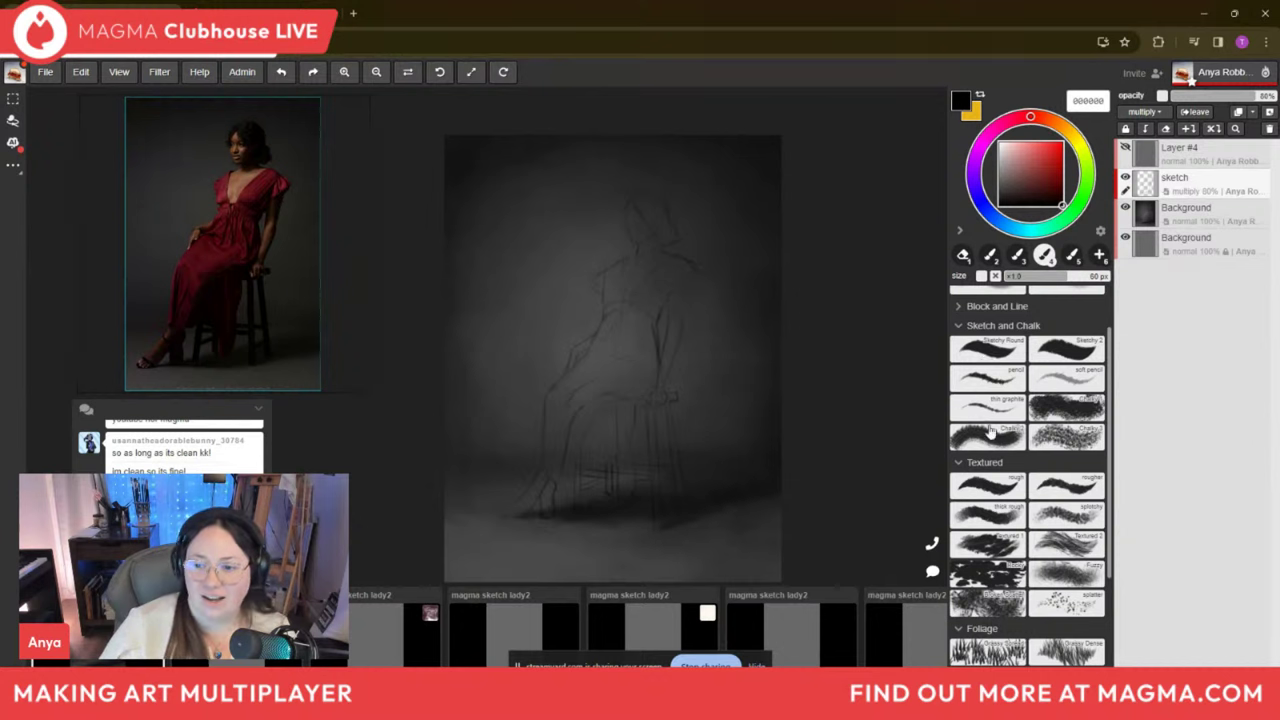
{"action": "scroll", "coordinate": [1109, 400], "scroll_direction": "down", "scroll_amount": 1}
{"action": "scroll", "coordinate": [1109, 401], "scroll_direction": "down", "scroll_amount": 2}
{"action": "scroll", "coordinate": [1109, 401], "scroll_direction": "up", "scroll_amount": 3}
{"action": "scroll", "coordinate": [1109, 401], "scroll_direction": "down", "scroll_amount": 3}
{"action": "scroll", "coordinate": [1109, 401], "scroll_direction": "up", "scroll_amount": 2}
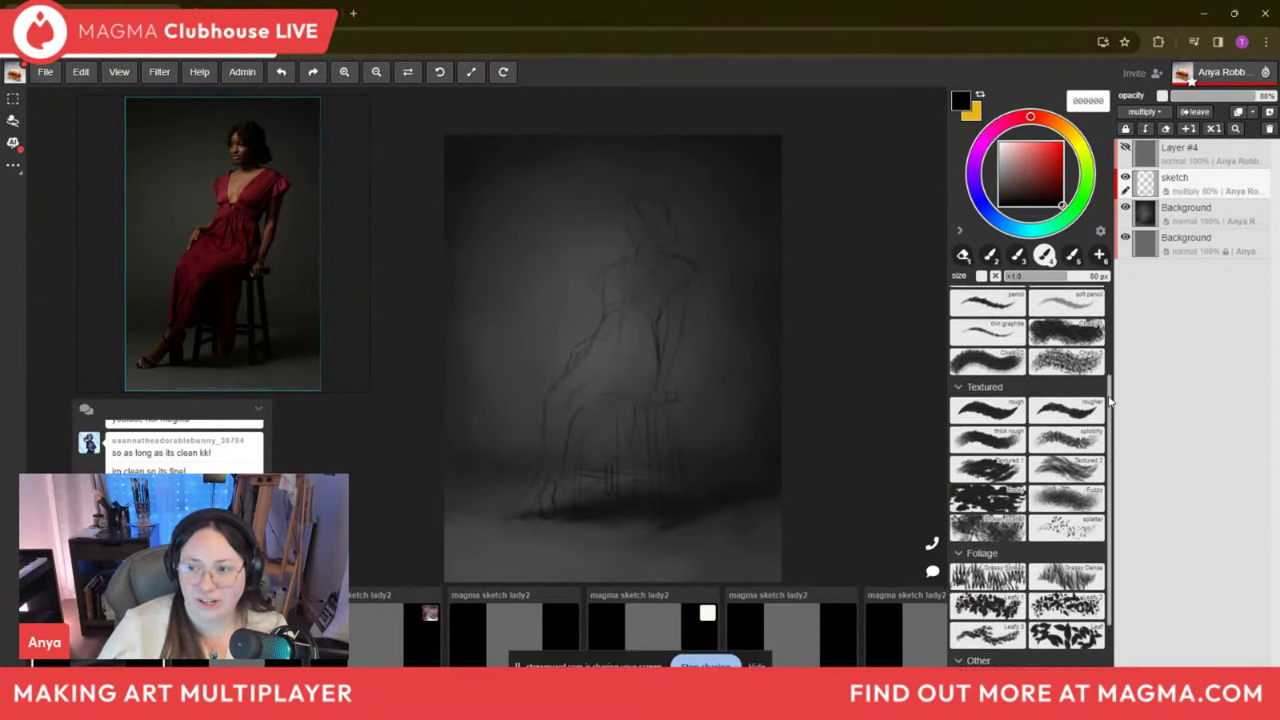
Compare the brush settings in Full and Advanced mode, ending in Full mode.
{"action": "left_click", "coordinate": [1100, 231]}
{"action": "left_click", "coordinate": [1050, 293]}
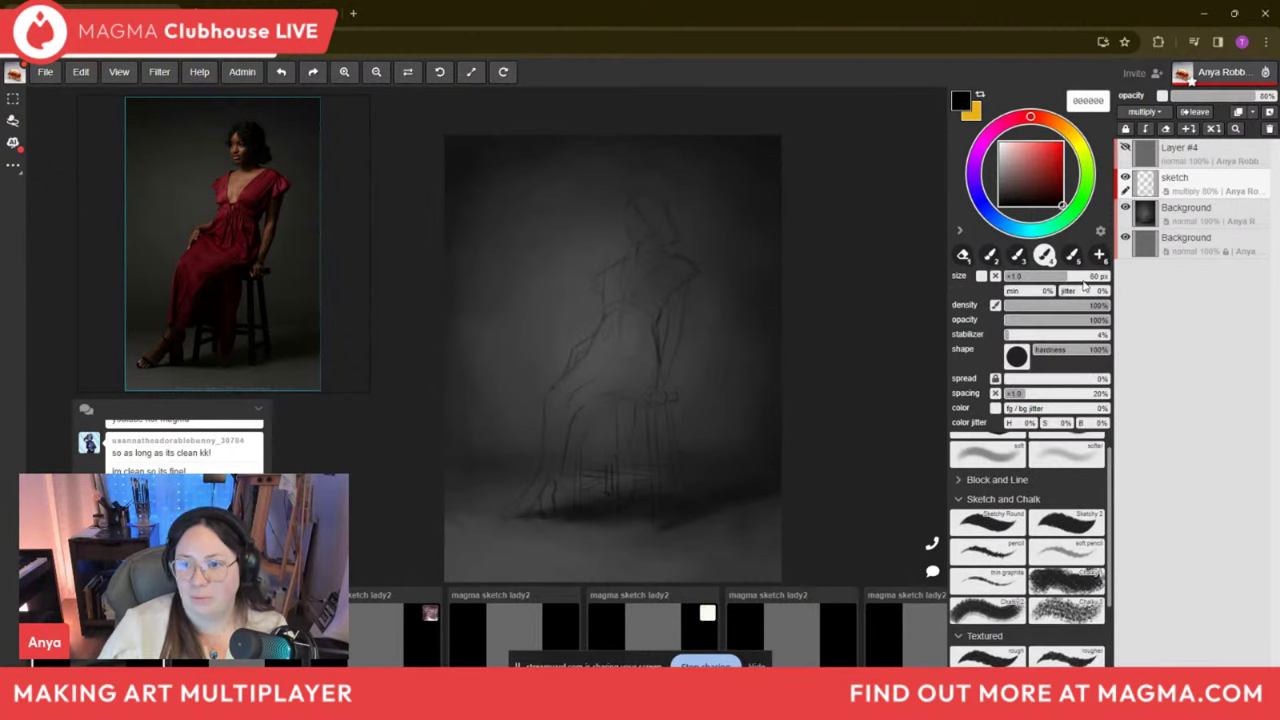
{"action": "left_click", "coordinate": [1100, 231]}
{"action": "left_click", "coordinate": [1080, 273]}
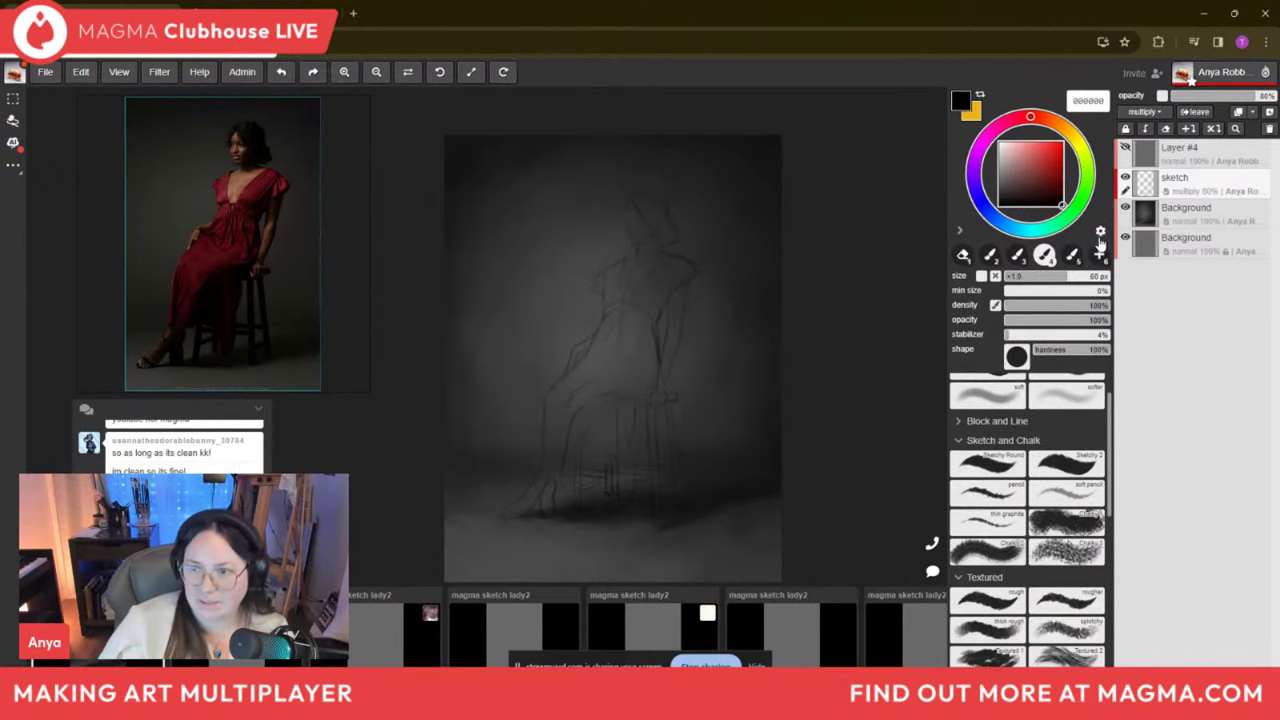
{"action": "left_click", "coordinate": [1100, 231]}
{"action": "left_click", "coordinate": [1040, 291]}
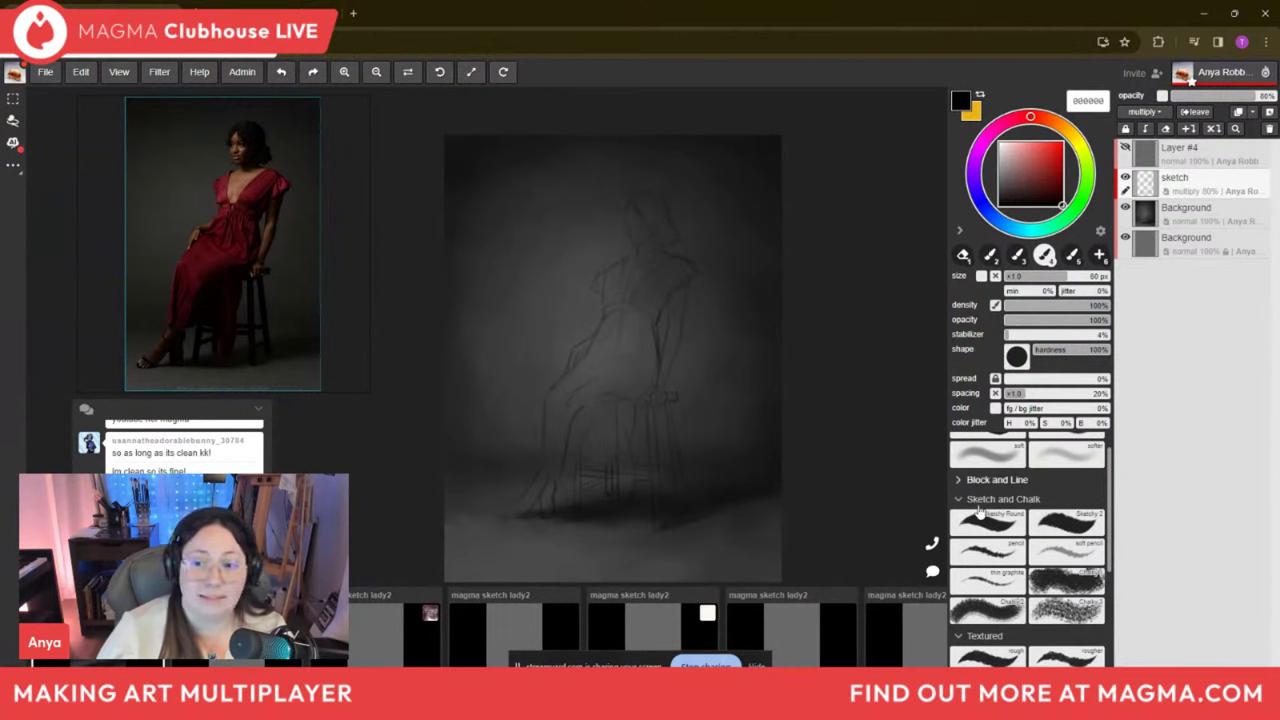
Choose the brush in slot 1, enlarge it to 70 px, and add a new layer above the sketch.
{"action": "left_click", "coordinate": [1017, 256]}
{"action": "left_click", "coordinate": [990, 257]}
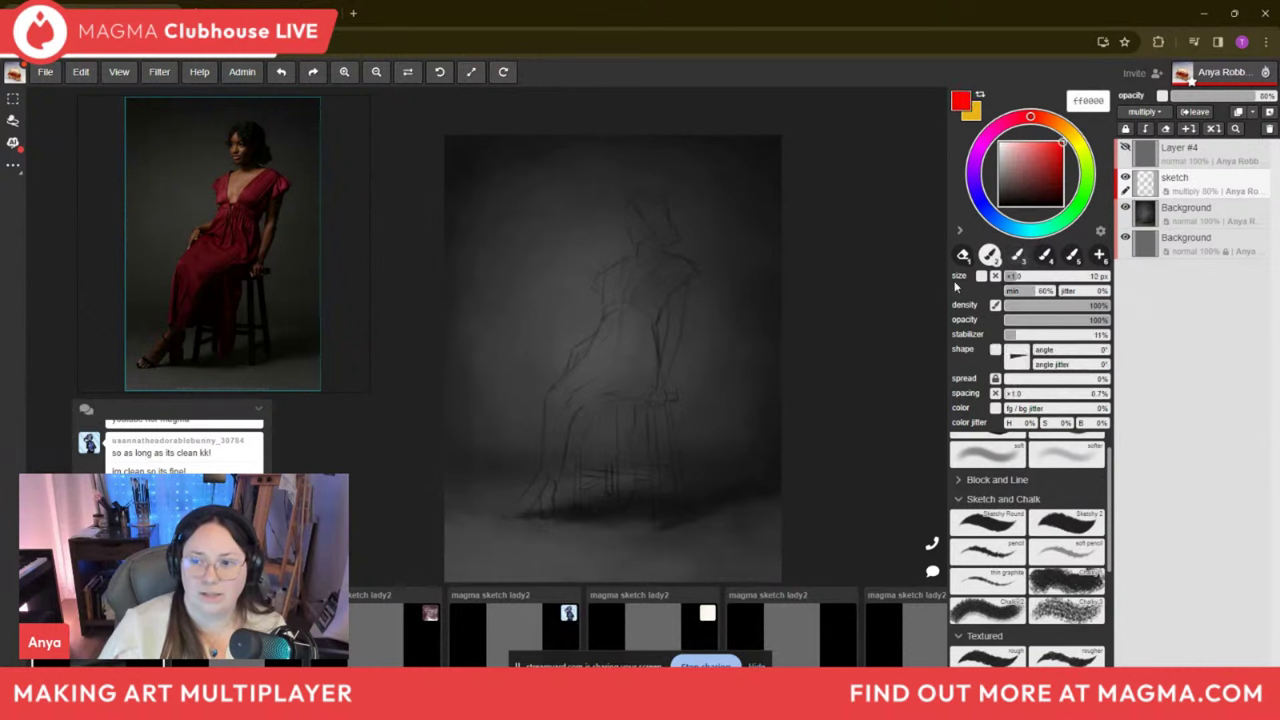
{"action": "left_click", "coordinate": [963, 257]}
{"action": "key", "text": "bracketright"}
{"action": "key", "text": "bracketright"}
{"action": "key", "text": "bracketright"}
{"action": "key", "text": "bracketright"}
{"action": "key", "text": "bracketright"}
{"action": "key", "text": "bracketright"}
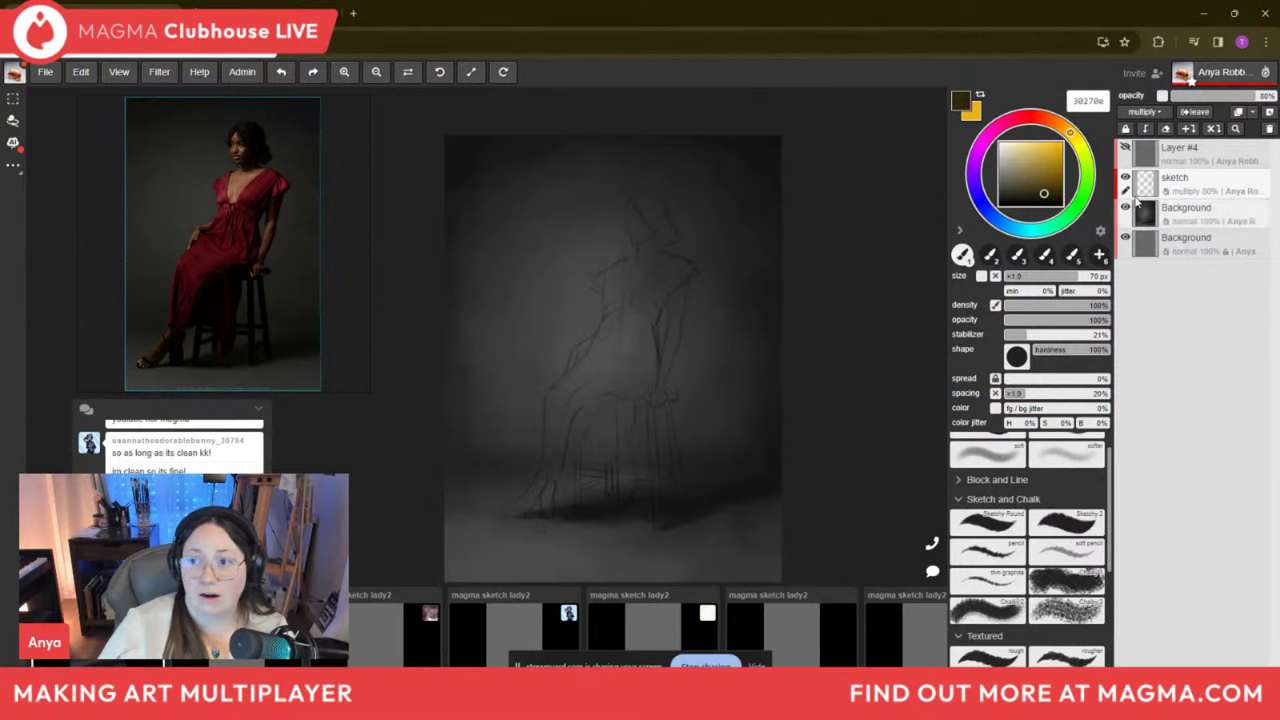
{"action": "left_click", "coordinate": [1269, 113]}
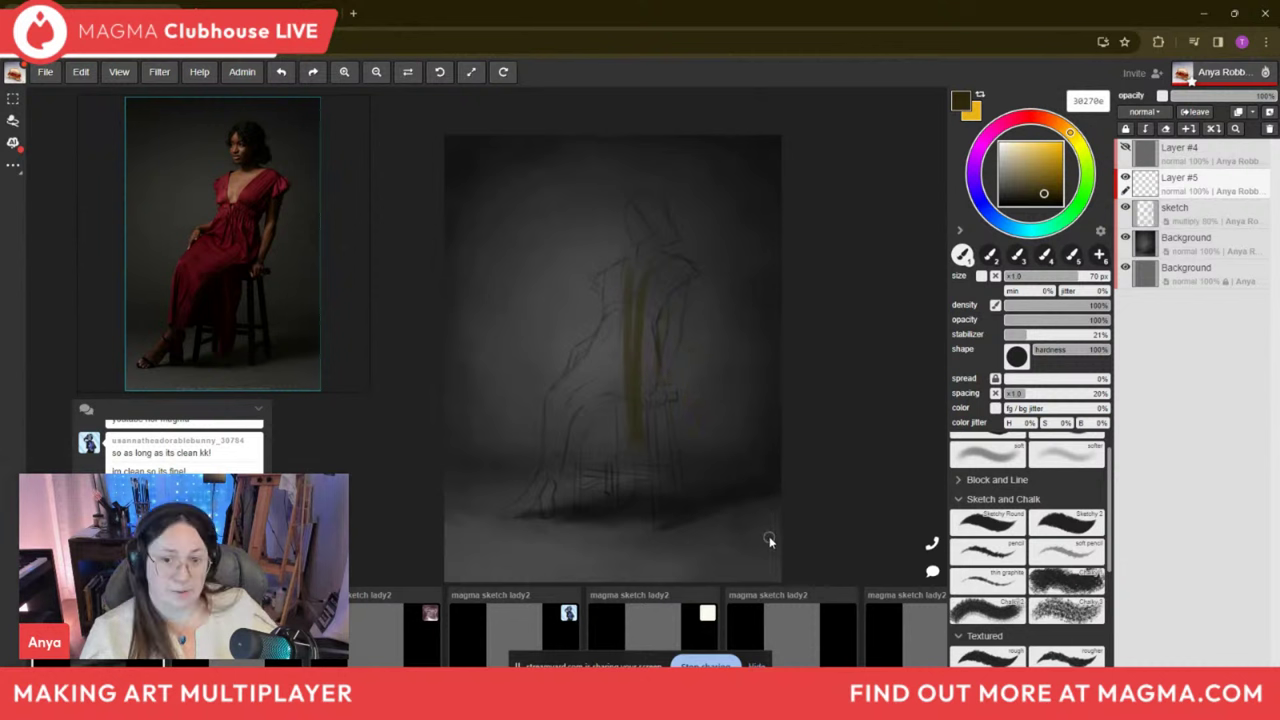
Make pen pressure control the brush size instead of its density, and scribble test strokes over the figure.
{"action": "left_click", "coordinate": [981, 278]}
{"action": "left_click", "coordinate": [995, 307]}
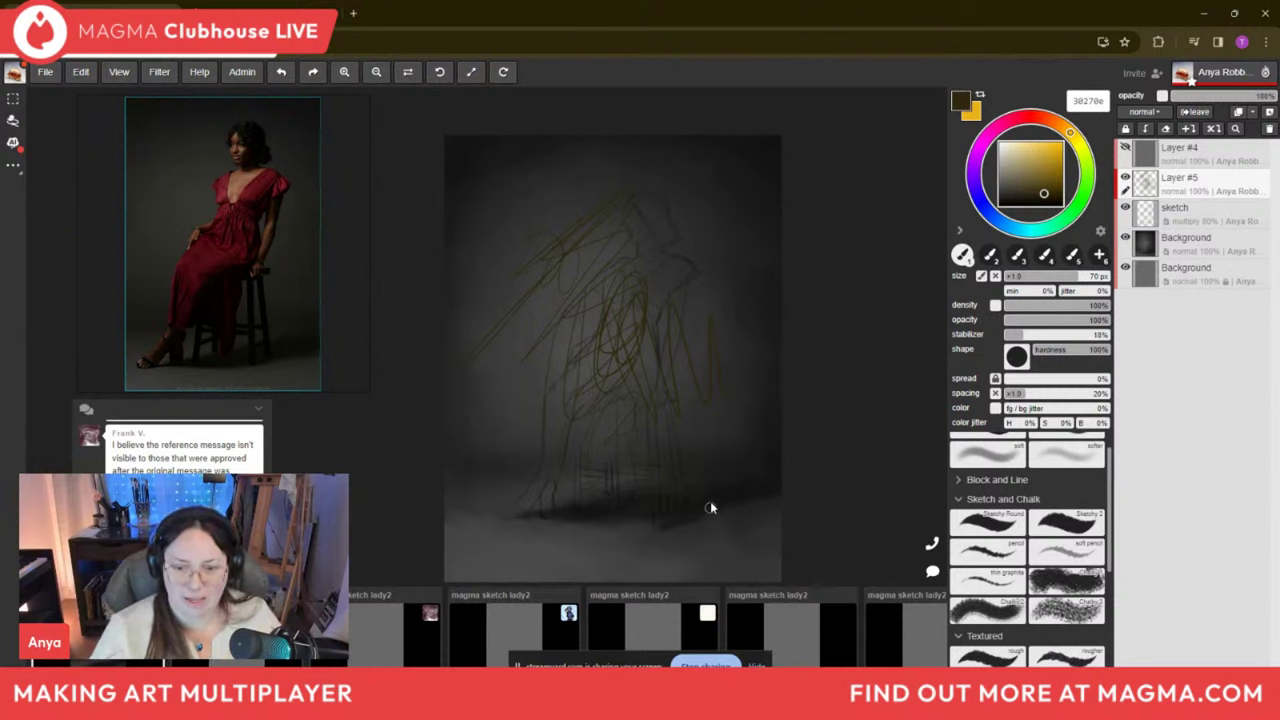
{"action": "mouse_move", "coordinate": [720, 497]}
{"action": "left_mouse_down"}
{"action": "mouse_move", "coordinate": [725, 534]}
{"action": "mouse_move", "coordinate": [698, 513]}
{"action": "left_mouse_up"}
Erase all the test scribbles from the new layer with the eraser enlarged to 1000 px.
{"action": "key", "text": "e"}
{"action": "mouse_move", "coordinate": [720, 366]}
{"action": "left_mouse_down"}
{"action": "mouse_move", "coordinate": [737, 394]}
{"action": "mouse_move", "coordinate": [696, 304]}
{"action": "mouse_move", "coordinate": [694, 411]}
{"action": "mouse_move", "coordinate": [648, 427]}
{"action": "left_mouse_up"}
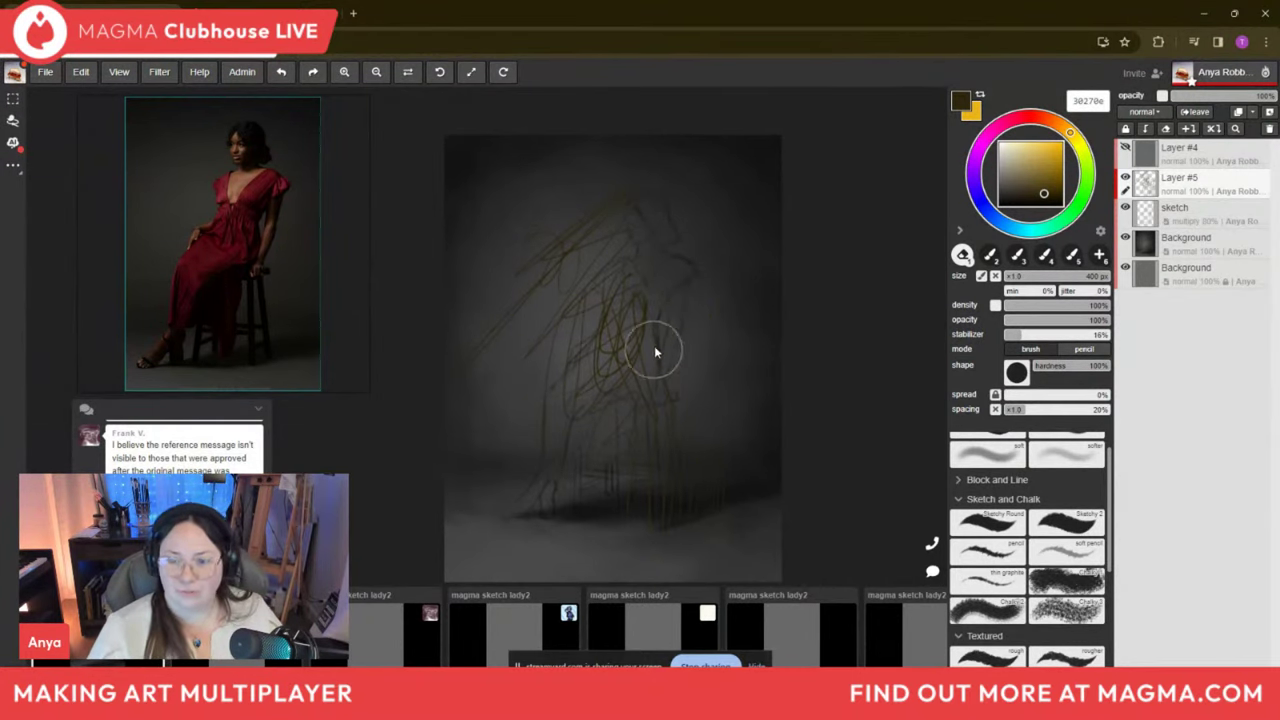
{"action": "key", "text": "bracketright"}
{"action": "key", "text": "bracketright"}
{"action": "key", "text": "bracketright"}
{"action": "key", "text": "bracketright"}
{"action": "key", "text": "bracketright"}
{"action": "key", "text": "bracketright"}
{"action": "mouse_move", "coordinate": [663, 300]}
{"action": "left_mouse_down"}
{"action": "mouse_move", "coordinate": [457, 357]}
{"action": "mouse_move", "coordinate": [551, 194]}
{"action": "mouse_move", "coordinate": [563, 449]}
{"action": "mouse_move", "coordinate": [663, 513]}
{"action": "mouse_move", "coordinate": [680, 486]}
{"action": "mouse_move", "coordinate": [551, 409]}
{"action": "left_mouse_up"}
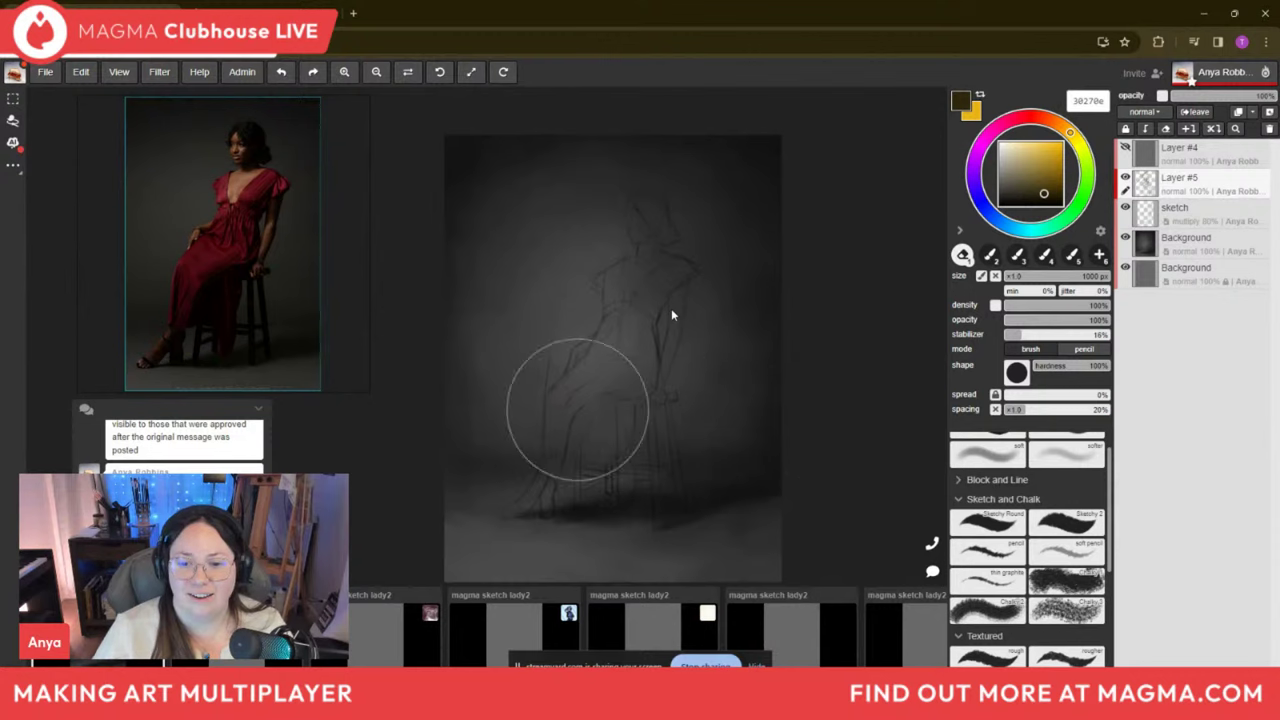
Paint strokes of separate circles over the figure using a 450 px brush with 83% spacing and the yellow colour ffbc00.
{"action": "key", "text": "b"}
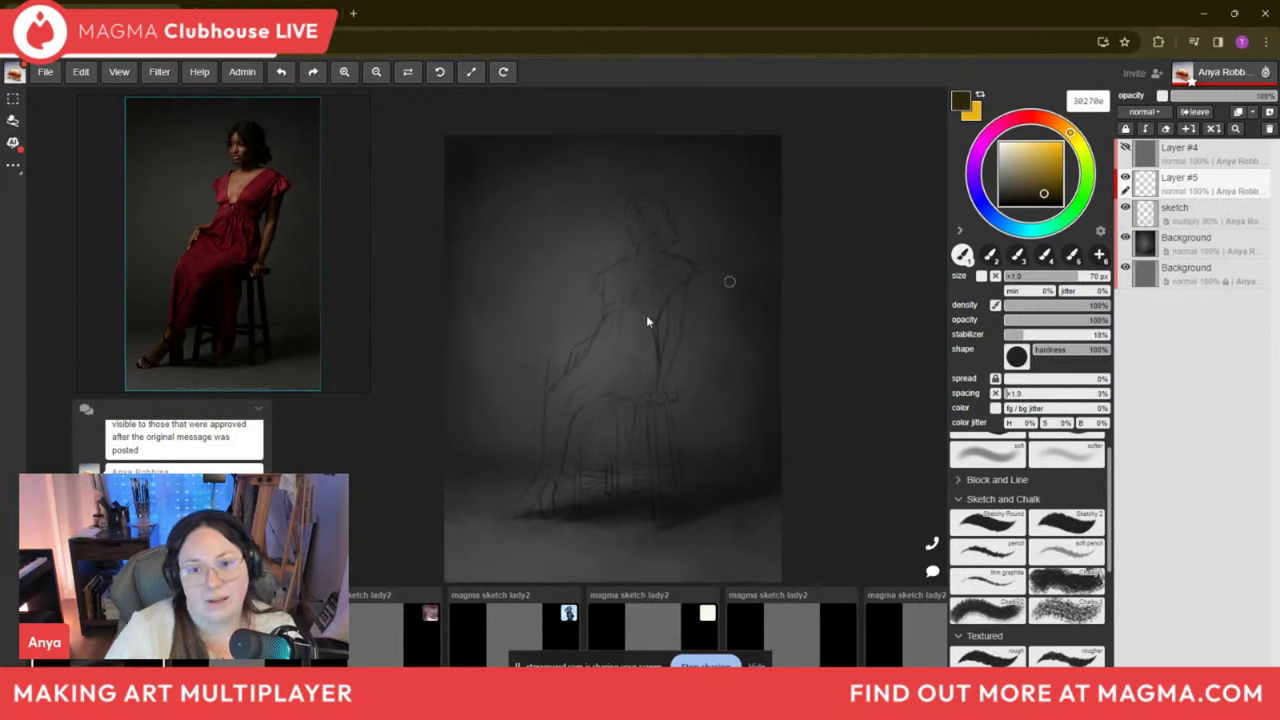
{"action": "left_click_drag", "start_coordinate": [1012, 393], "coordinate": [1090, 394]}
{"action": "left_click_drag", "start_coordinate": [1046, 185], "coordinate": [1063, 142]}
{"action": "key", "text": "bracketright"}
{"action": "key", "text": "bracketright"}
{"action": "key", "text": "bracketright"}
{"action": "key", "text": "bracketright"}
{"action": "key", "text": "bracketright"}
{"action": "key", "text": "bracketright"}
{"action": "key", "text": "bracketright"}
{"action": "key", "text": "bracketright"}
{"action": "key", "text": "bracketright"}
{"action": "left_click_drag", "start_coordinate": [690, 217], "coordinate": [588, 480]}
{"action": "left_click_drag", "start_coordinate": [615, 240], "coordinate": [503, 540]}
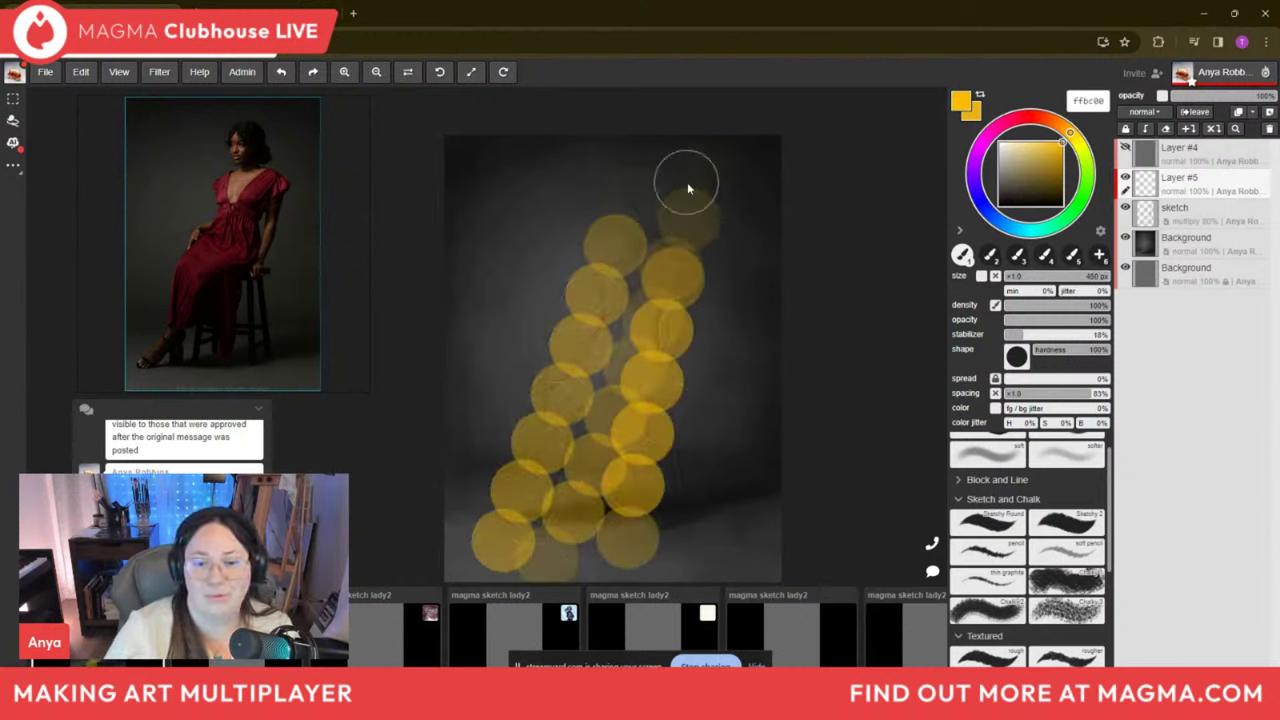
Add two more overlapping strokes of yellow circles down the right side and middle of the figure.
{"action": "left_click_drag", "start_coordinate": [687, 190], "coordinate": [665, 545]}
{"action": "left_click_drag", "start_coordinate": [630, 245], "coordinate": [628, 565]}
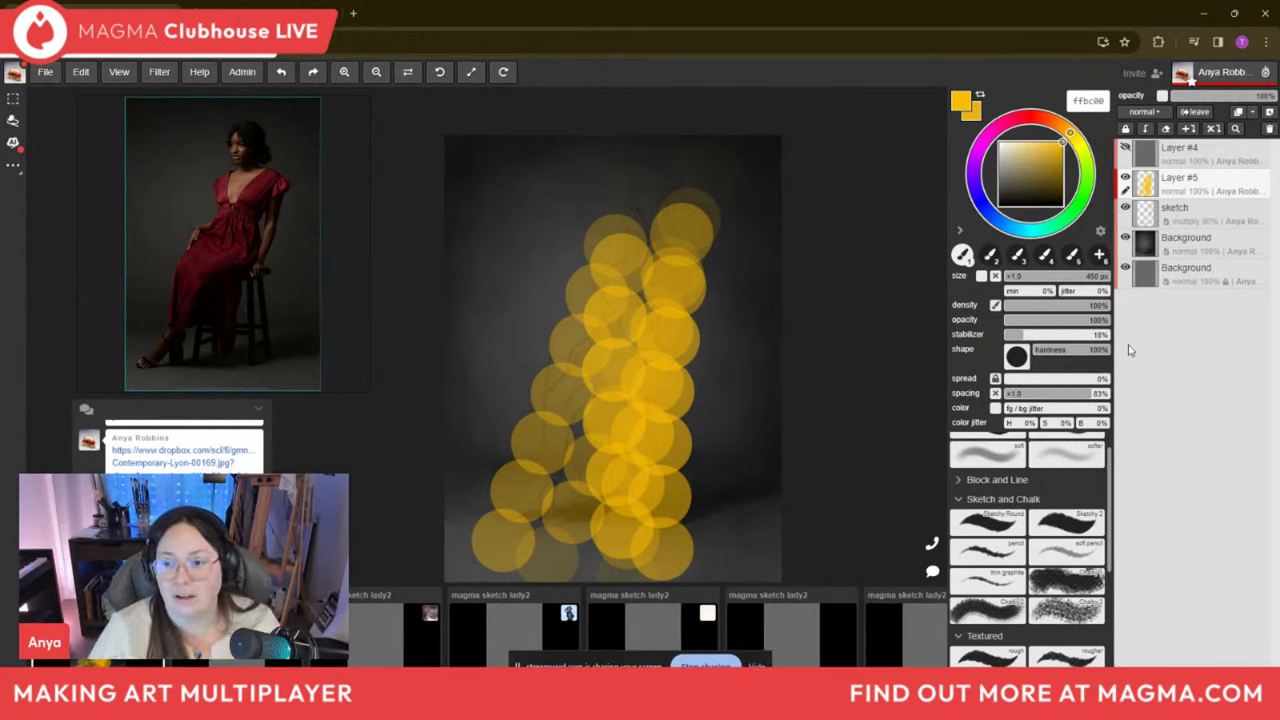
Reduce the brush spacing to 5% and the size to 160 px, and paint solid diagonal strokes left of the figure.
{"action": "left_click_drag", "start_coordinate": [1055, 393], "coordinate": [1012, 393]}
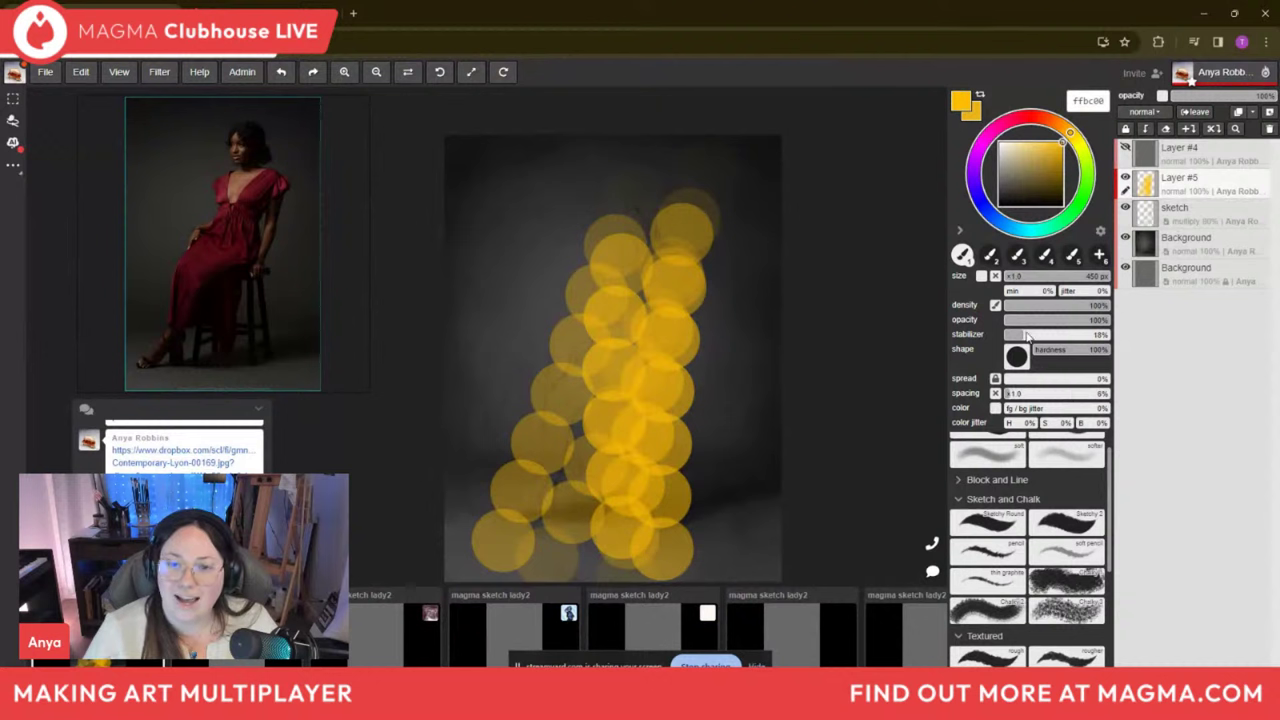
{"action": "key", "text": "bracketleft"}
{"action": "key", "text": "bracketleft"}
{"action": "key", "text": "bracketleft"}
{"action": "key", "text": "bracketleft"}
{"action": "key", "text": "bracketleft"}
{"action": "key", "text": "bracketleft"}
{"action": "left_click_drag", "start_coordinate": [516, 236], "coordinate": [541, 381]}
{"action": "mouse_move", "coordinate": [527, 270]}
{"action": "left_mouse_down"}
{"action": "mouse_move", "coordinate": [546, 374]}
{"action": "mouse_move", "coordinate": [585, 436]}
{"action": "left_mouse_up"}
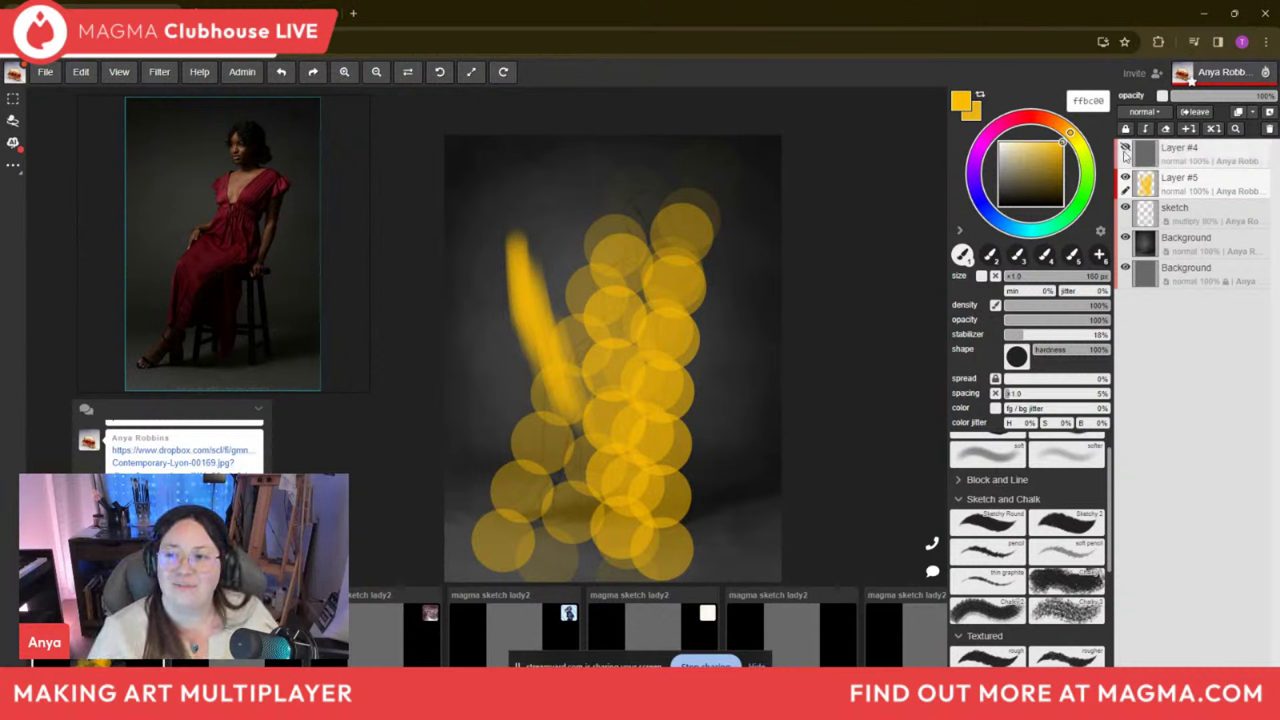
Hide Layer #5, look at the third magma sketch lady2 canvas, and return to the portrait canvas.
{"action": "left_click", "coordinate": [1125, 177]}
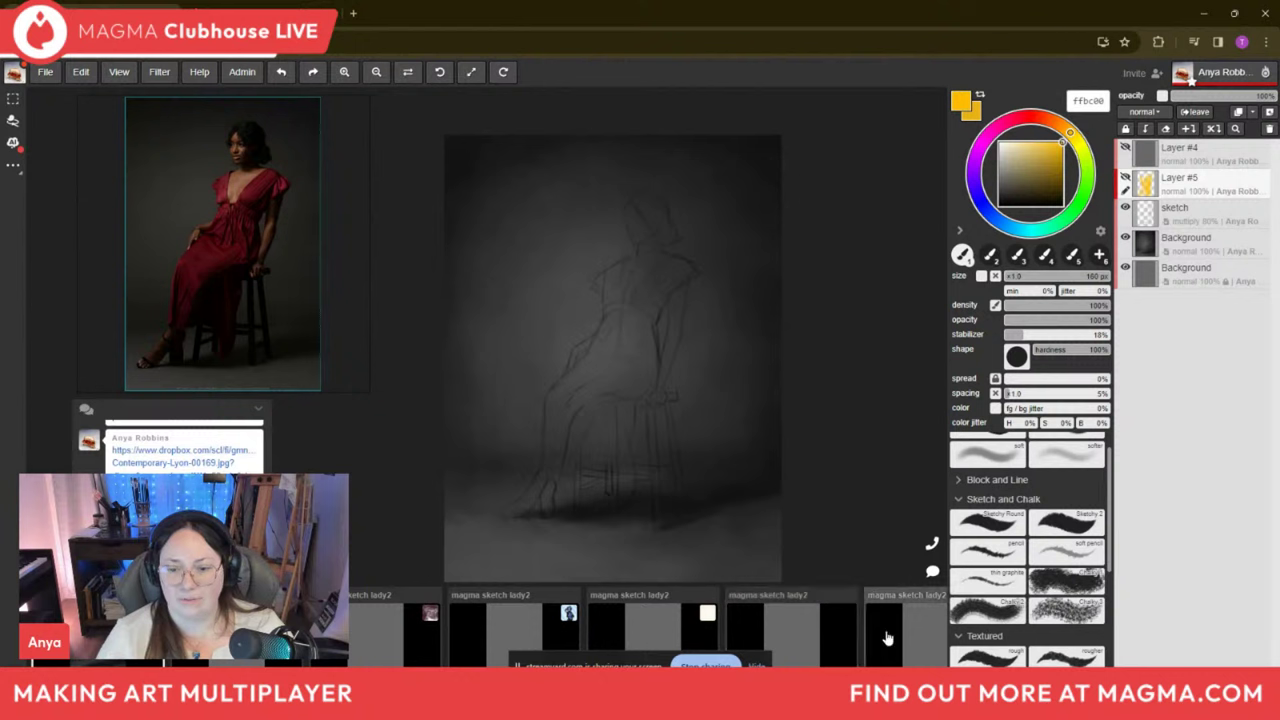
{"action": "left_click", "coordinate": [565, 625]}
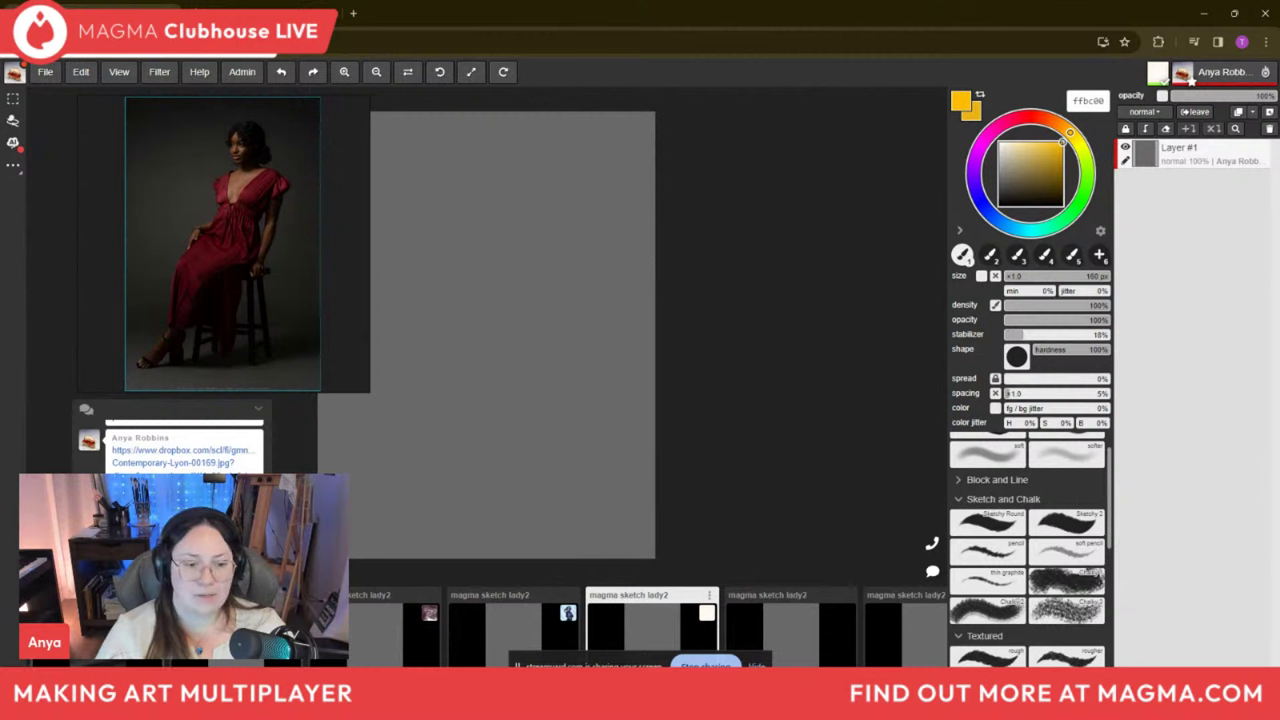
{"action": "left_click", "coordinate": [105, 628]}
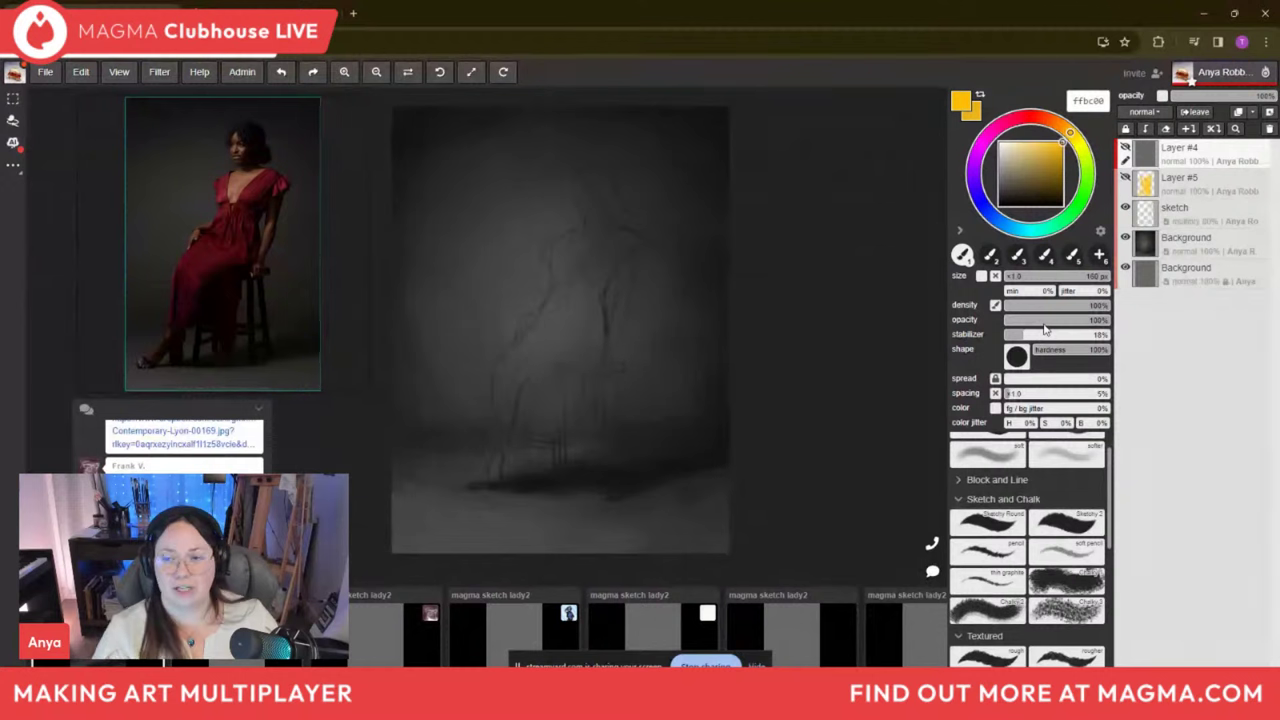
Choose the Textured 2 brush, and select Layer #5 and make it visible for drawing.
{"action": "left_click_drag", "start_coordinate": [1110, 476], "coordinate": [1110, 550]}
{"action": "left_click", "coordinate": [1058, 532]}
{"action": "left_click_drag", "start_coordinate": [566, 298], "coordinate": [620, 414]}
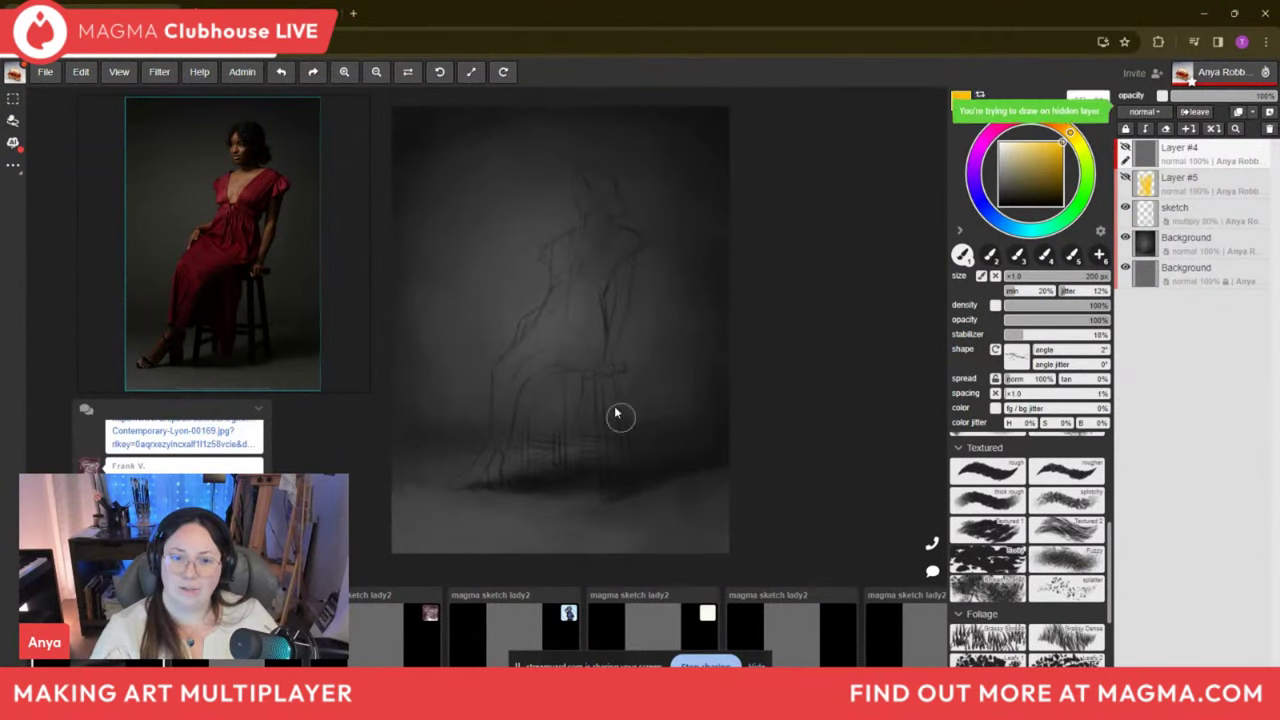
{"action": "left_click", "coordinate": [1140, 178]}
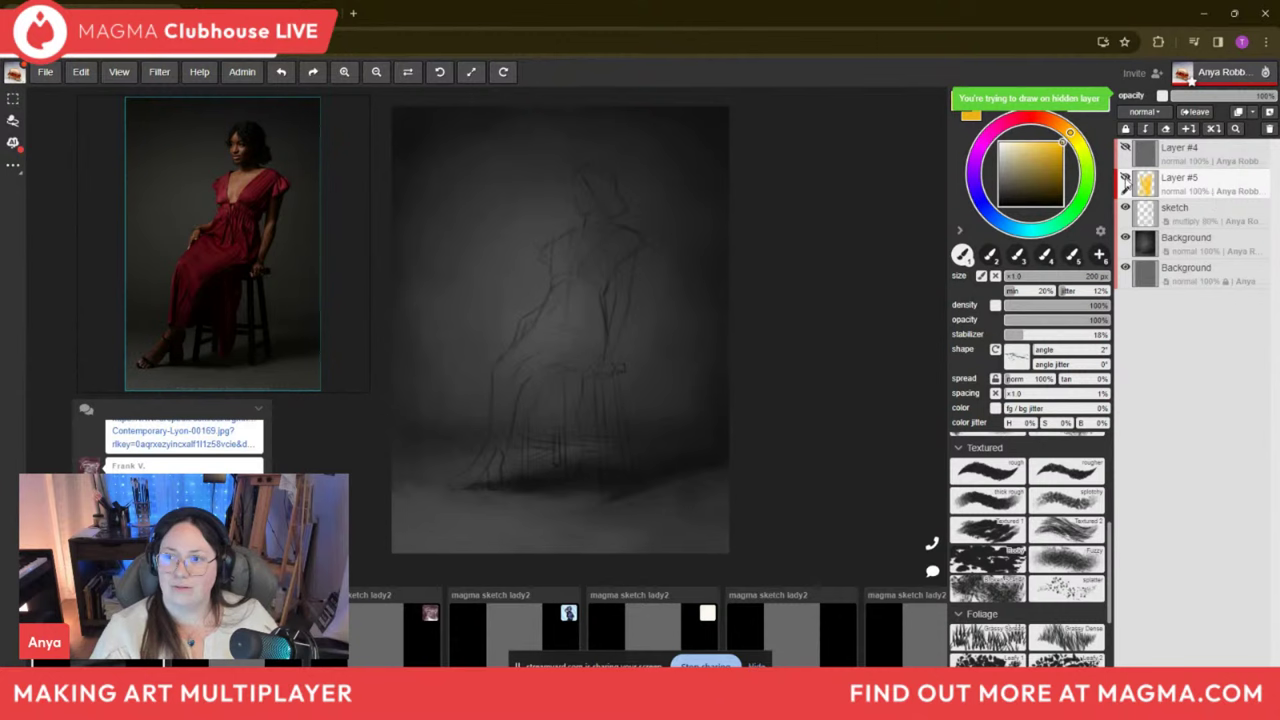
{"action": "left_click", "coordinate": [1125, 178]}
Erase all the yellow circles and strokes from Layer #5 with the 1000 px eraser.
{"action": "key", "text": "e"}
{"action": "left_click_drag", "start_coordinate": [500, 255], "coordinate": [597, 172]}
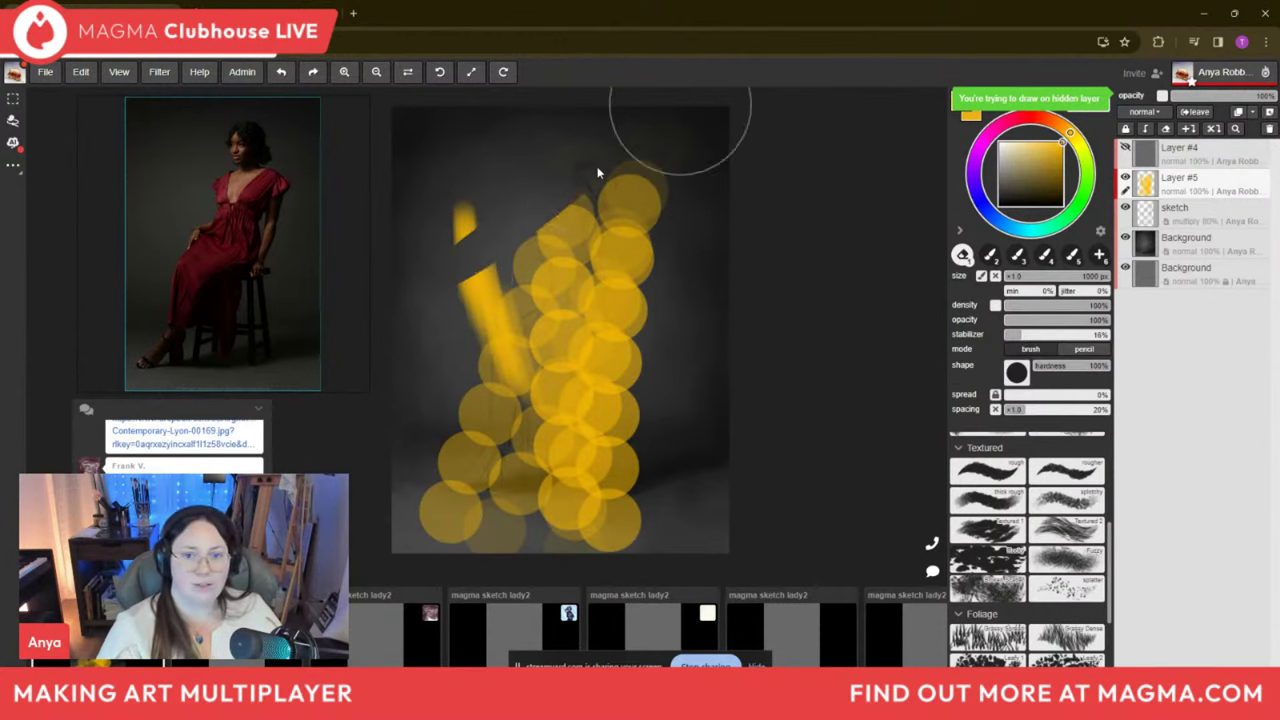
{"action": "left_click_drag", "start_coordinate": [449, 223], "coordinate": [477, 300]}
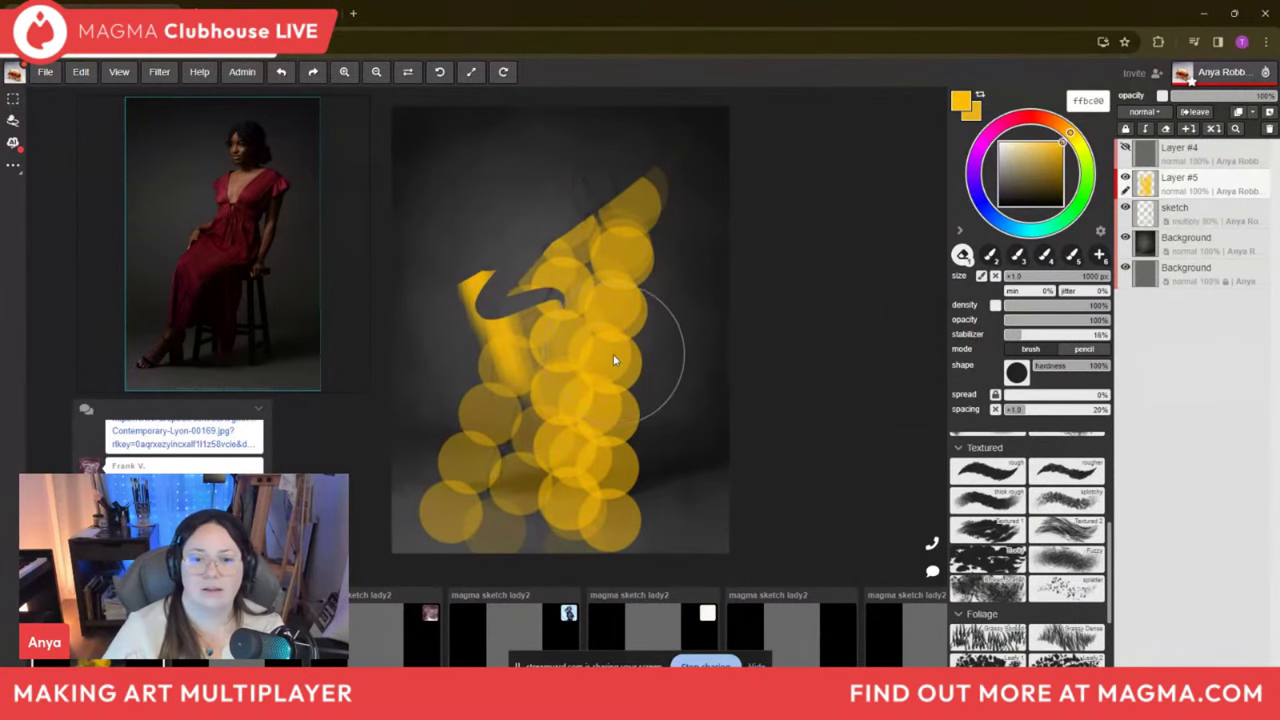
{"action": "left_click_drag", "start_coordinate": [681, 230], "coordinate": [680, 326]}
{"action": "mouse_move", "coordinate": [632, 270]}
{"action": "left_mouse_down"}
{"action": "mouse_move", "coordinate": [661, 519]}
{"action": "mouse_move", "coordinate": [606, 271]}
{"action": "mouse_move", "coordinate": [603, 403]}
{"action": "mouse_move", "coordinate": [557, 434]}
{"action": "mouse_move", "coordinate": [473, 250]}
{"action": "mouse_move", "coordinate": [443, 529]}
{"action": "mouse_move", "coordinate": [623, 537]}
{"action": "mouse_move", "coordinate": [527, 520]}
{"action": "left_mouse_up"}
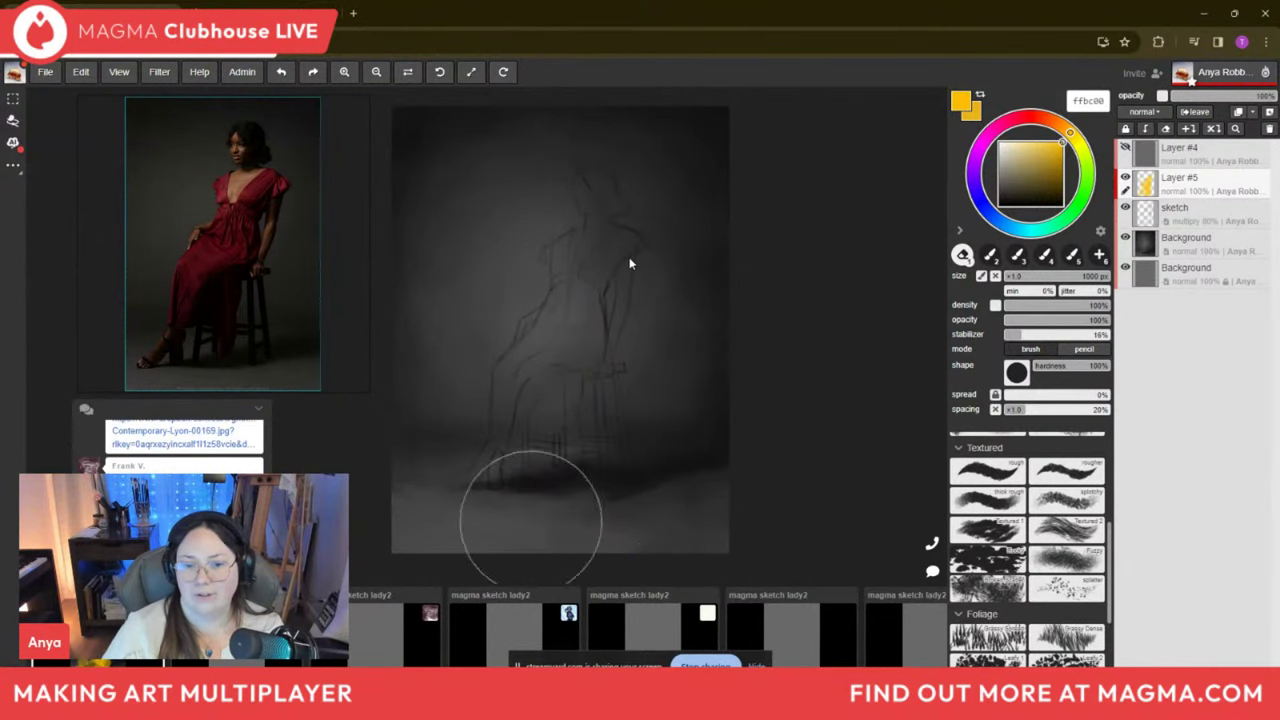
Paint narrow yellow Textured 2 strokes by the stool, and broad zigzag strokes across the torso with an enlarged brush.
{"action": "key", "text": "b"}
{"action": "left_click_drag", "start_coordinate": [614, 320], "coordinate": [625, 485]}
{"action": "left_click_drag", "start_coordinate": [652, 338], "coordinate": [613, 493]}
{"action": "key", "text": "]"}
{"action": "mouse_move", "coordinate": [630, 217]}
{"action": "left_mouse_down"}
{"action": "mouse_move", "coordinate": [517, 277]}
{"action": "mouse_move", "coordinate": [485, 368]}
{"action": "left_mouse_up"}
{"action": "mouse_move", "coordinate": [498, 220]}
{"action": "left_mouse_down"}
{"action": "mouse_move", "coordinate": [468, 312]}
{"action": "mouse_move", "coordinate": [443, 263]}
{"action": "mouse_move", "coordinate": [446, 406]}
{"action": "mouse_move", "coordinate": [437, 366]}
{"action": "left_mouse_up"}
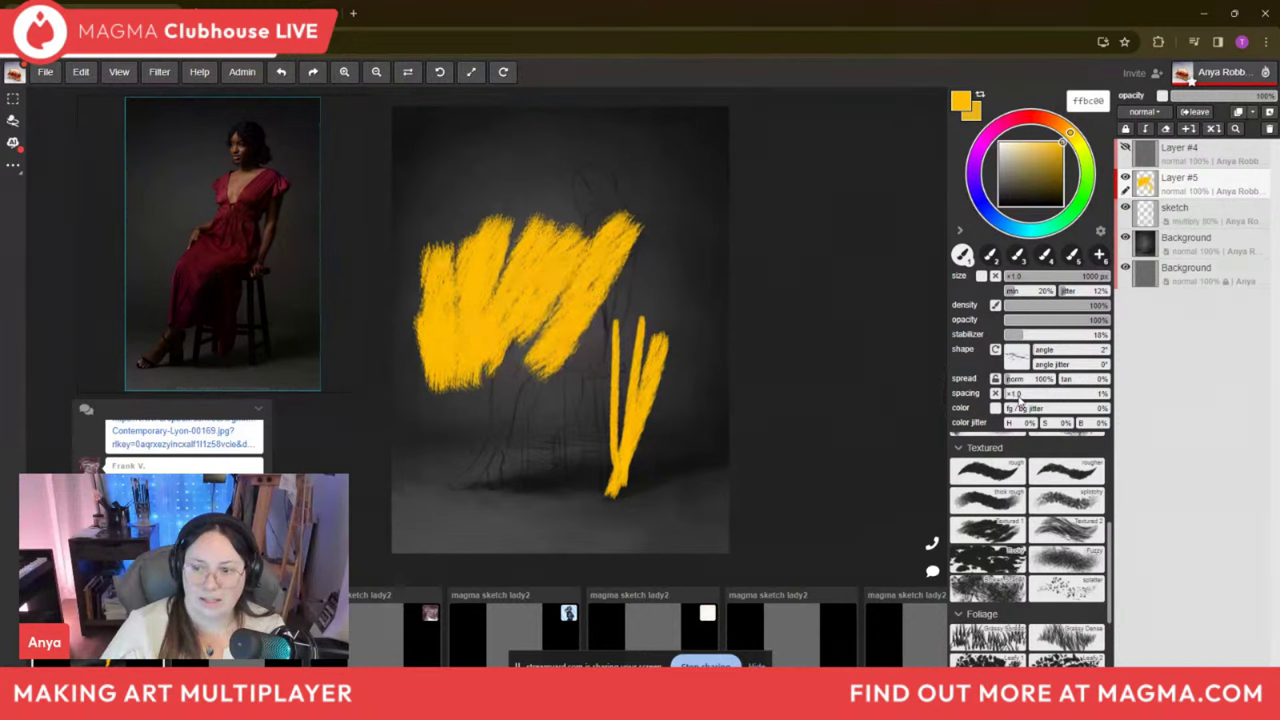
Test pressure-controlled density with a faint 1000 px patch beside the shoulder and denser patches over the legs, reducing the brush to 120 px.
{"action": "left_click_drag", "start_coordinate": [694, 226], "coordinate": [660, 337]}
{"action": "key", "text": "bracketleft"}
{"action": "key", "text": "bracketleft"}
{"action": "key", "text": "bracketleft"}
{"action": "key", "text": "bracketleft"}
{"action": "key", "text": "bracketleft"}
{"action": "key", "text": "bracketleft"}
{"action": "mouse_move", "coordinate": [541, 474]}
{"action": "left_mouse_down"}
{"action": "mouse_move", "coordinate": [534, 453]}
{"action": "mouse_move", "coordinate": [545, 500]}
{"action": "mouse_move", "coordinate": [491, 409]}
{"action": "mouse_move", "coordinate": [500, 400]}
{"action": "mouse_move", "coordinate": [585, 533]}
{"action": "left_mouse_up"}
{"action": "key", "text": "bracketleft"}
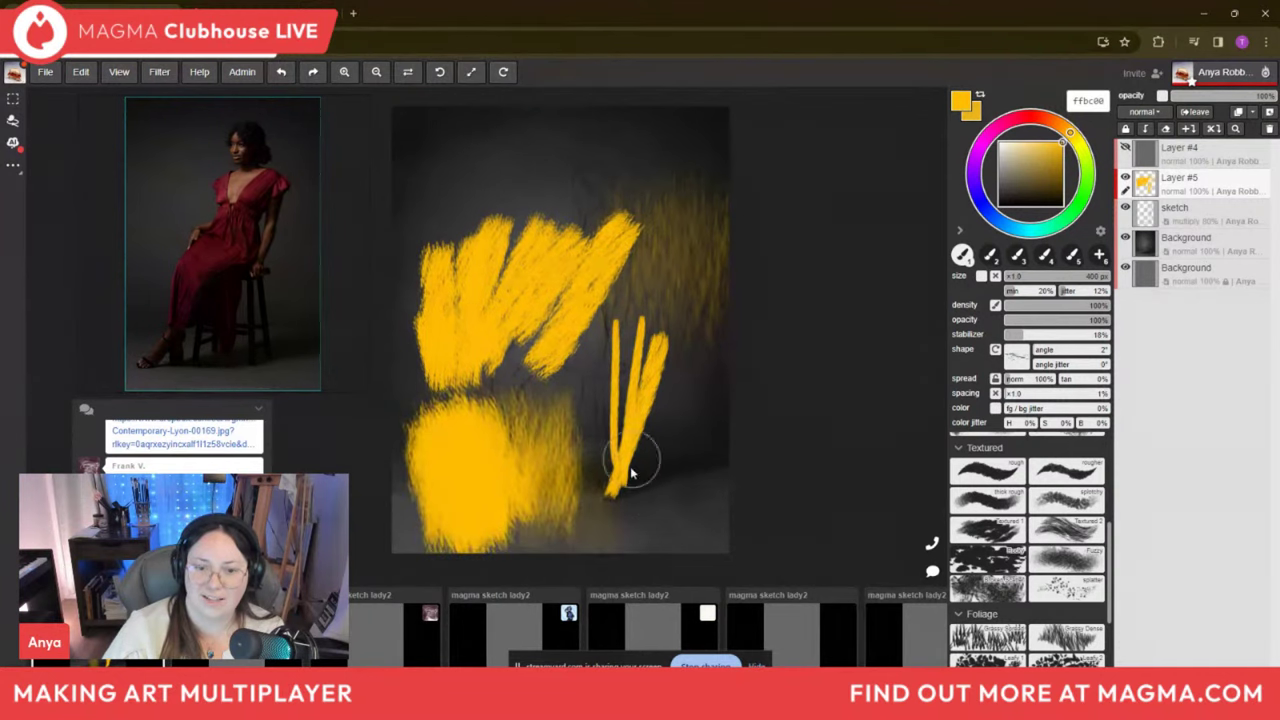
{"action": "mouse_move", "coordinate": [575, 459]}
{"action": "left_mouse_down"}
{"action": "mouse_move", "coordinate": [571, 449]}
{"action": "mouse_move", "coordinate": [571, 473]}
{"action": "left_mouse_up"}
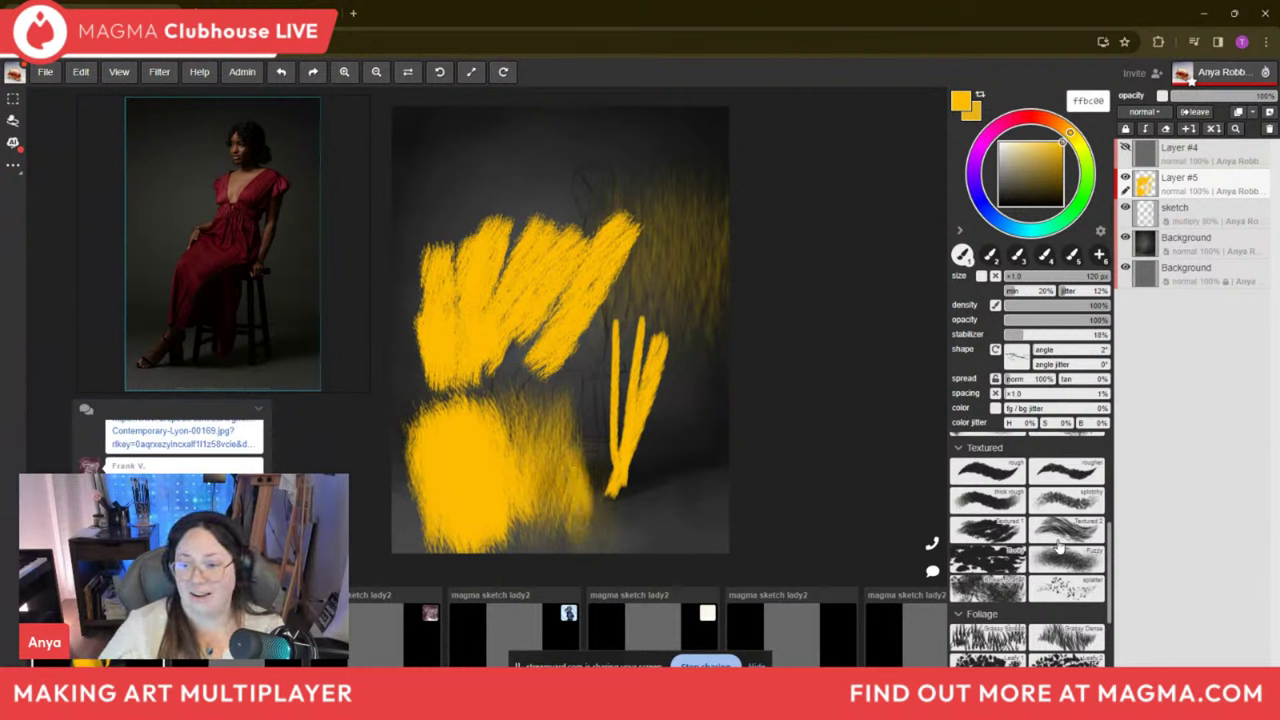
Erase part of the yellow test strokes with the 1000 px eraser, and delete Layer #5.
{"action": "scroll", "coordinate": [1110, 570], "scroll_direction": "down", "scroll_amount": 2}
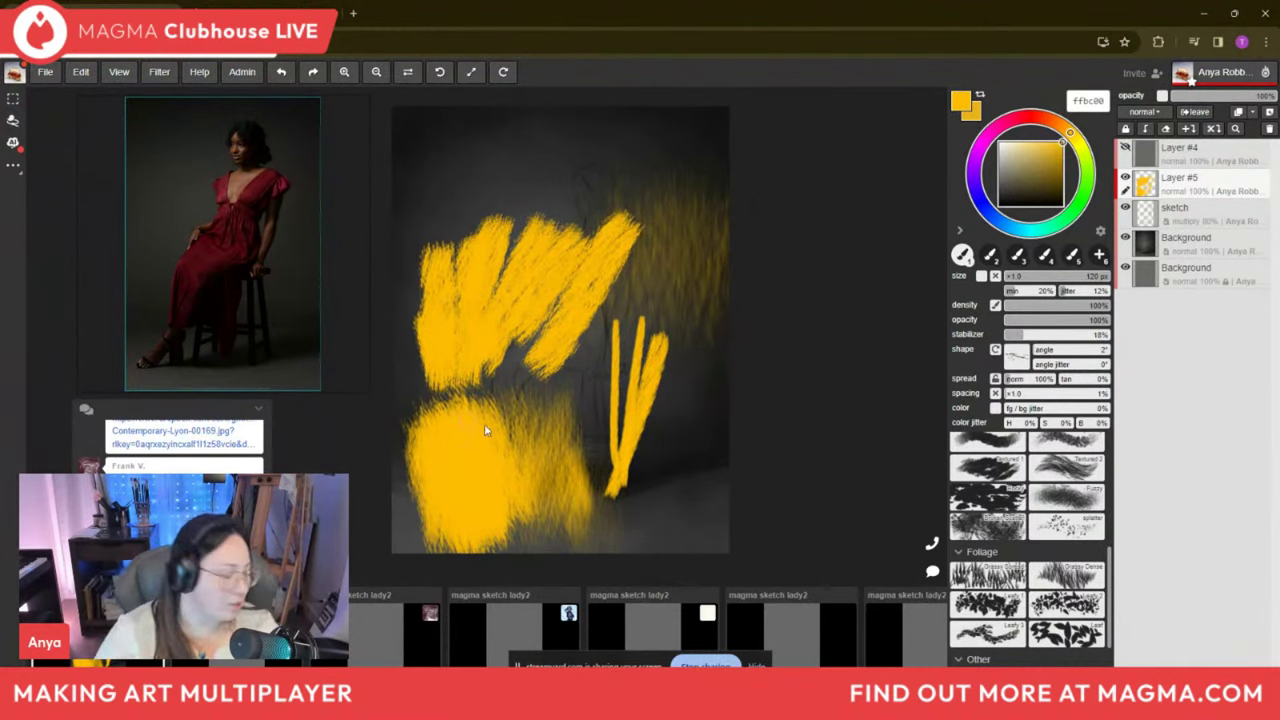
{"action": "key", "text": "e"}
{"action": "left_click_drag", "start_coordinate": [530, 130], "coordinate": [388, 224]}
{"action": "mouse_move", "coordinate": [499, 215]}
{"action": "left_mouse_down"}
{"action": "mouse_move", "coordinate": [480, 214]}
{"action": "mouse_move", "coordinate": [683, 137]}
{"action": "mouse_move", "coordinate": [871, 171]}
{"action": "left_mouse_up"}
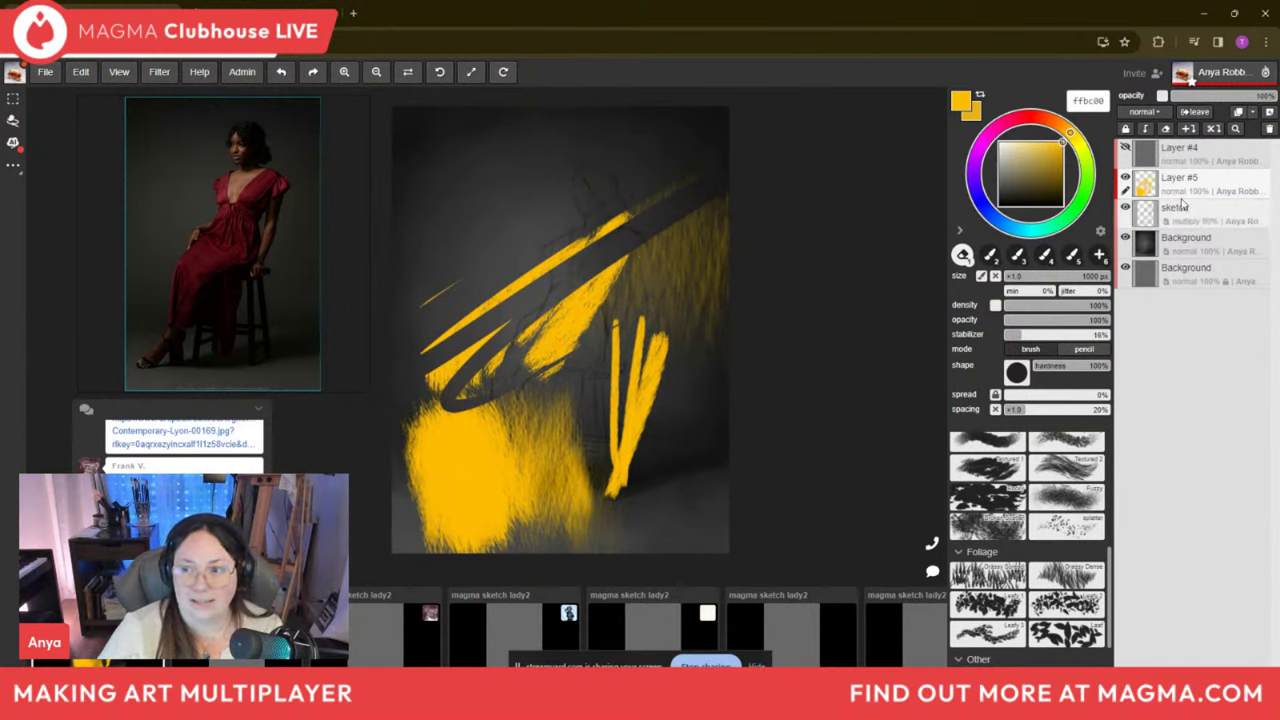
{"action": "key", "text": "Delete"}
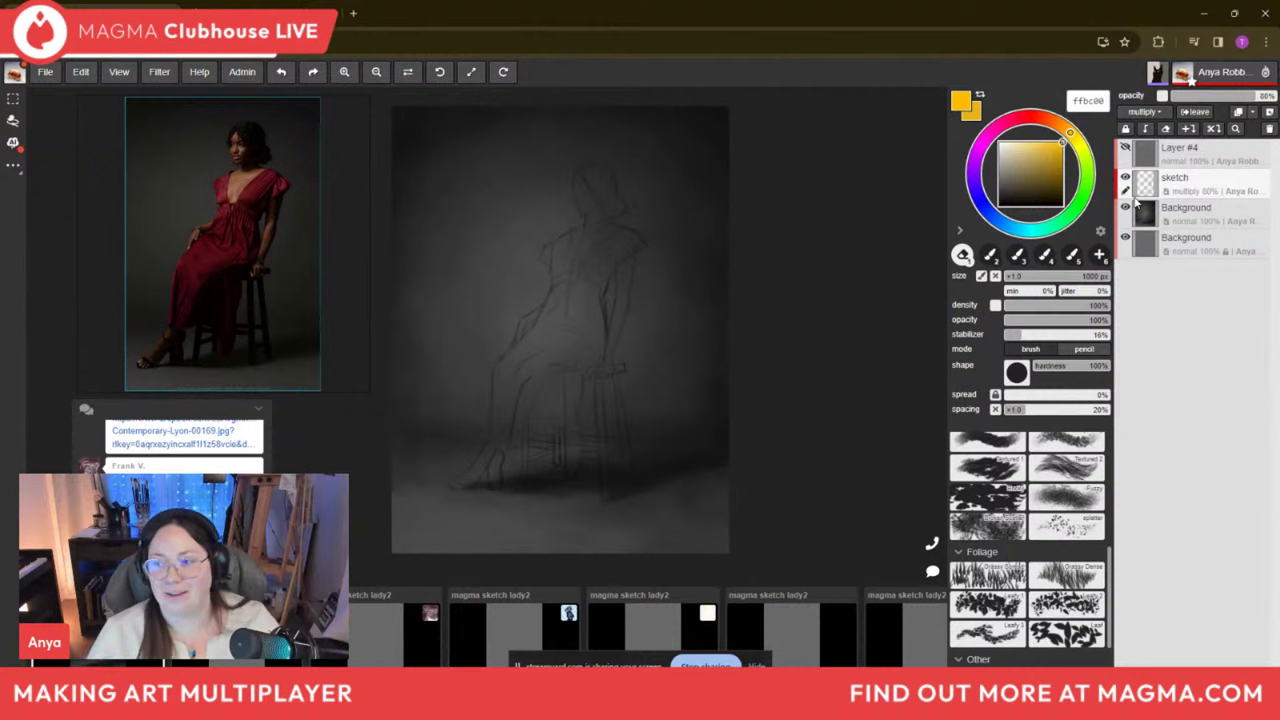
{"action": "scroll", "coordinate": [1110, 602], "scroll_direction": "down", "scroll_amount": 1}
{"action": "scroll", "coordinate": [1110, 602], "scroll_direction": "down", "scroll_amount": 1}
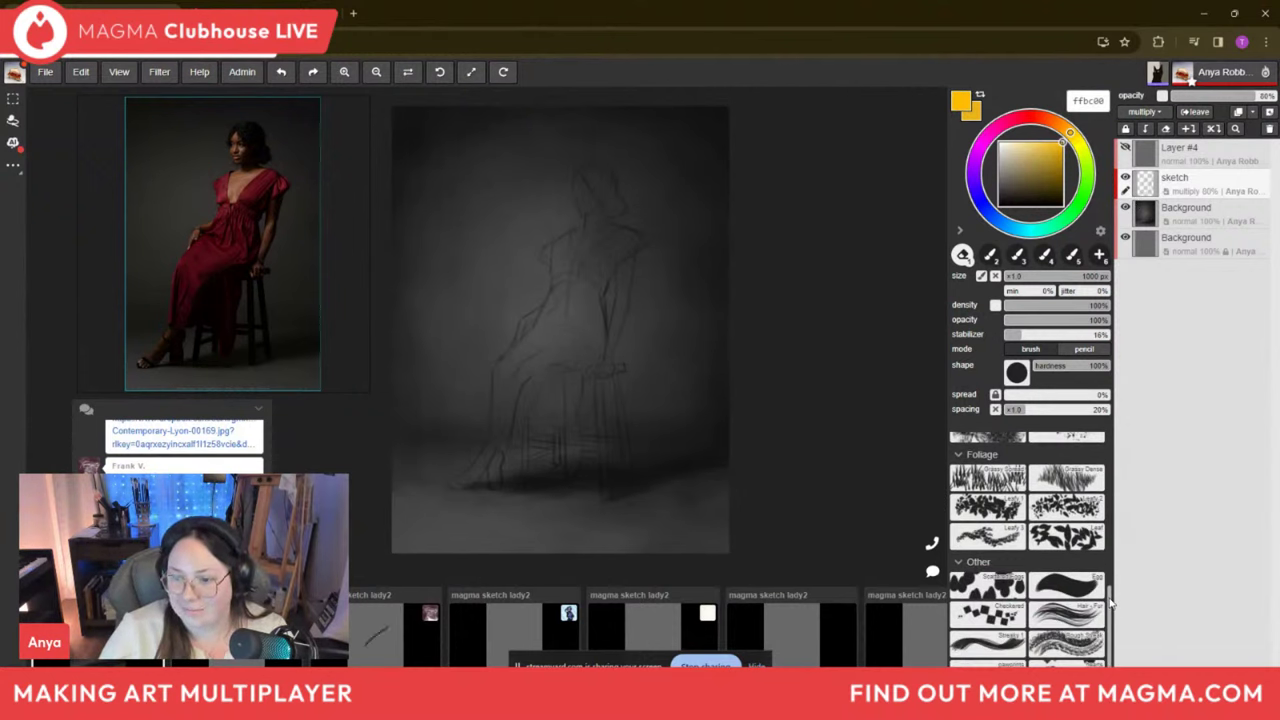
{"action": "scroll", "coordinate": [1110, 602], "scroll_direction": "up", "scroll_amount": 4}
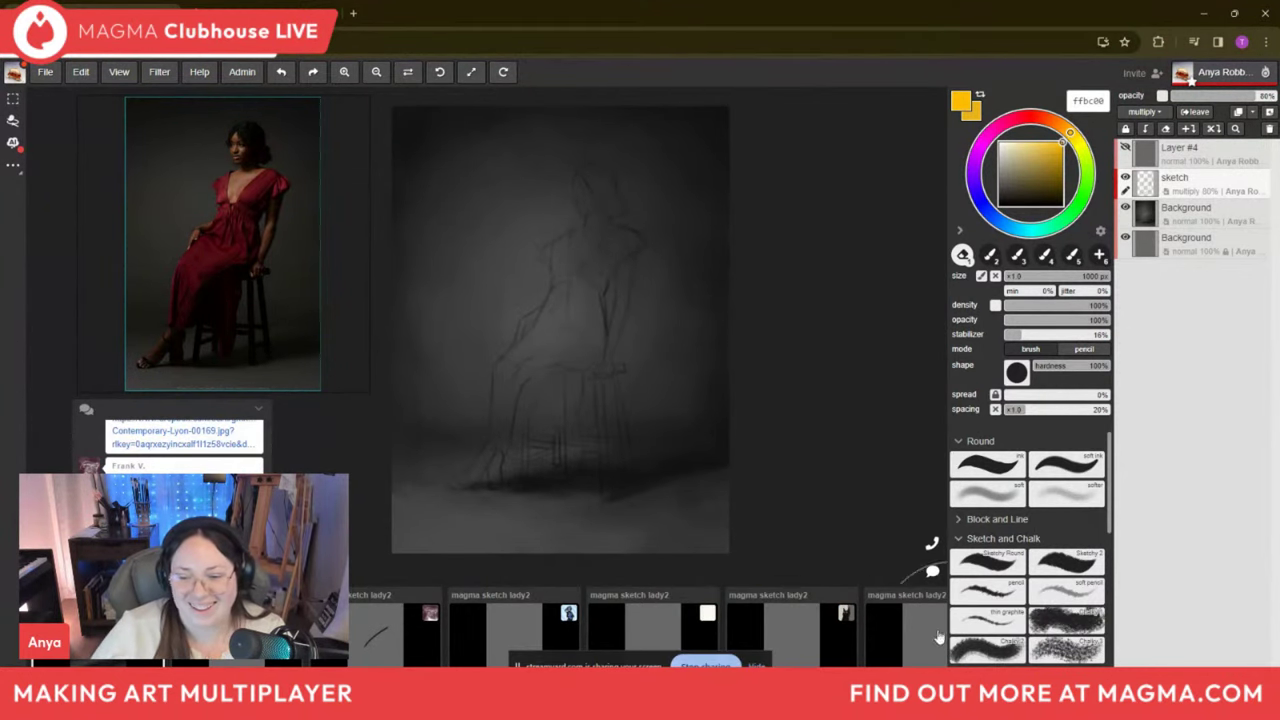
Open the fourth magma sketch lady2 canvas and change its participant's permissions to approved user.
{"action": "left_click", "coordinate": [803, 648]}
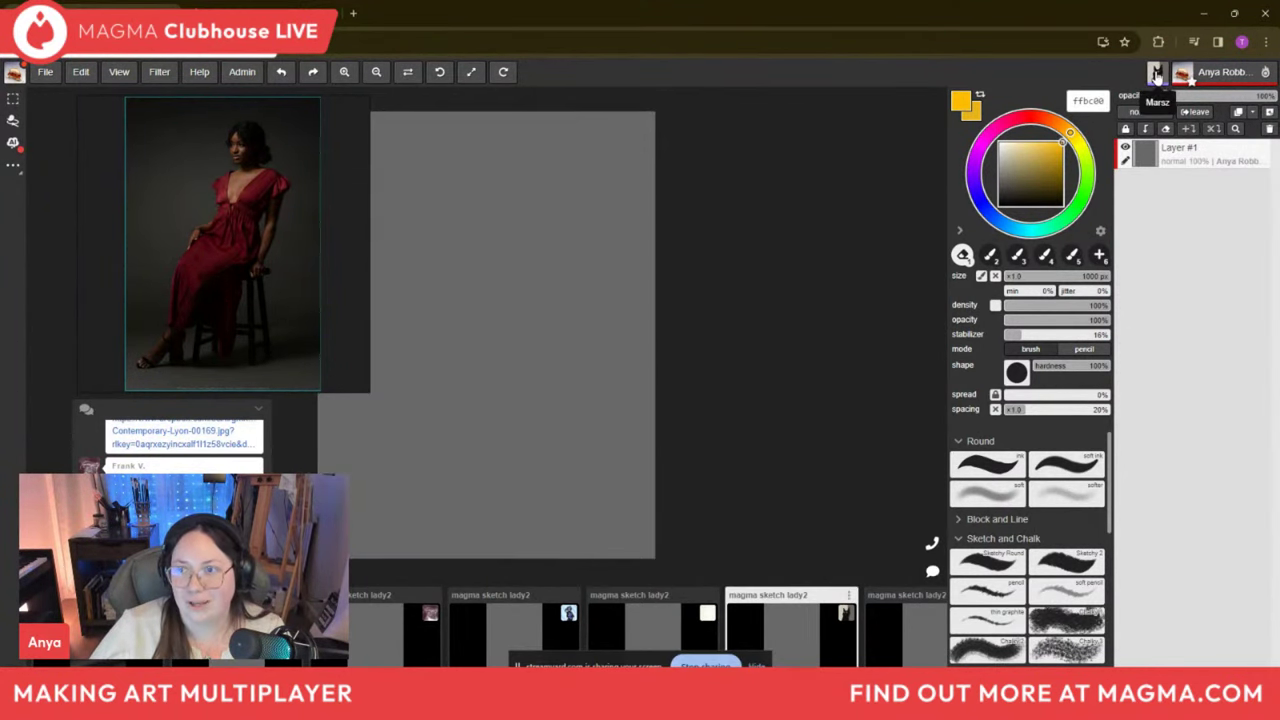
{"action": "left_click", "coordinate": [1157, 74]}
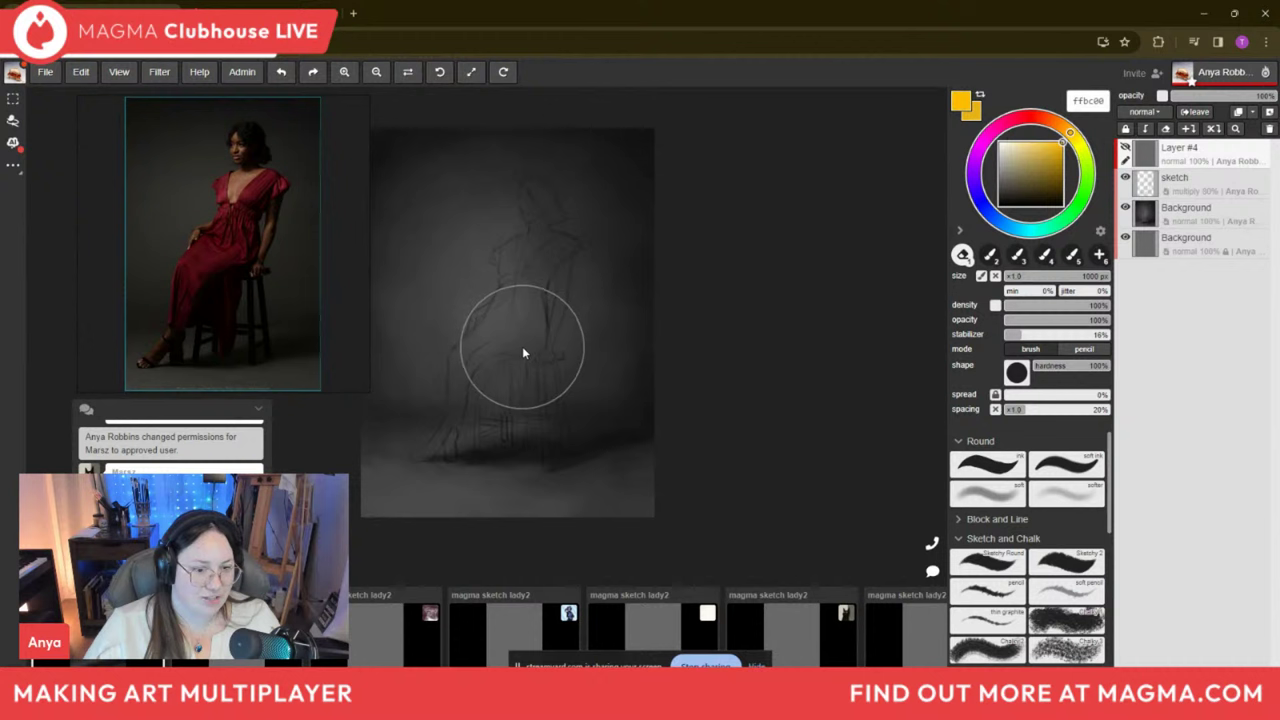
{"action": "key", "text": "space"}
{"action": "left_click_drag", "start_coordinate": [505, 356], "coordinate": [585, 375]}
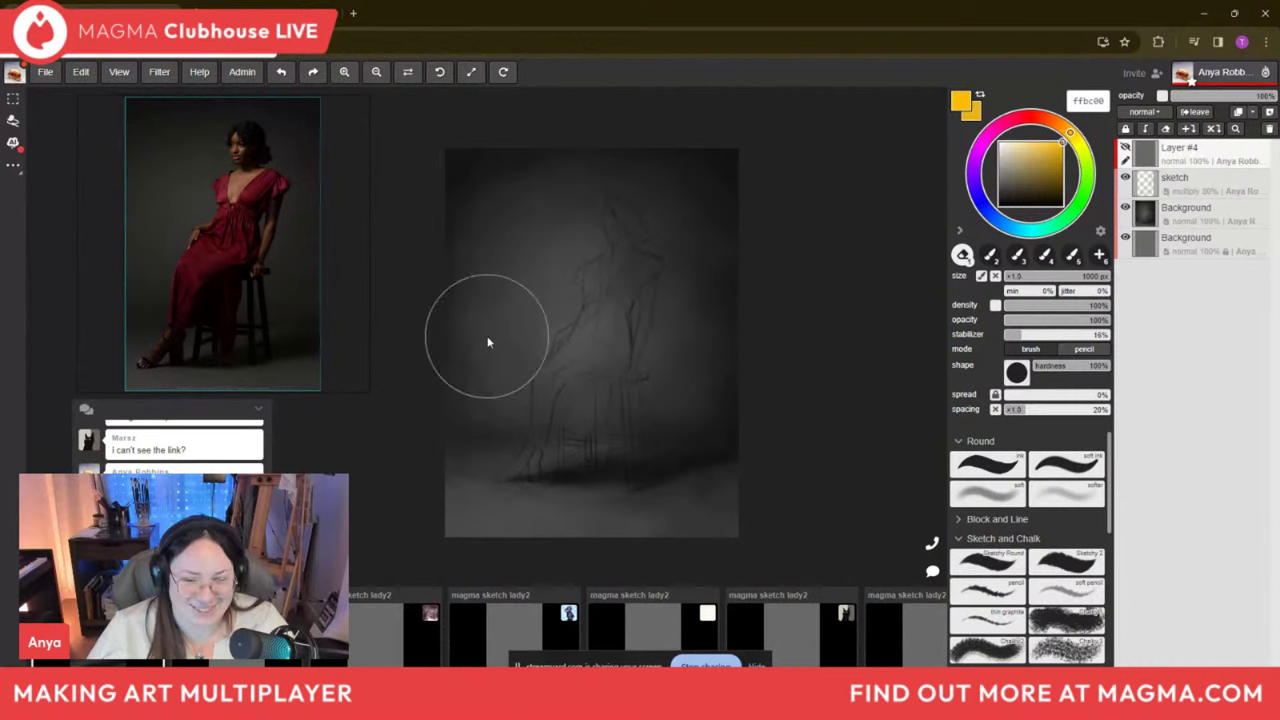
{"action": "scroll", "coordinate": [486, 343], "scroll_direction": "down", "scroll_amount": 1}
{"action": "scroll", "coordinate": [471, 349], "scroll_direction": "up", "scroll_amount": 3}
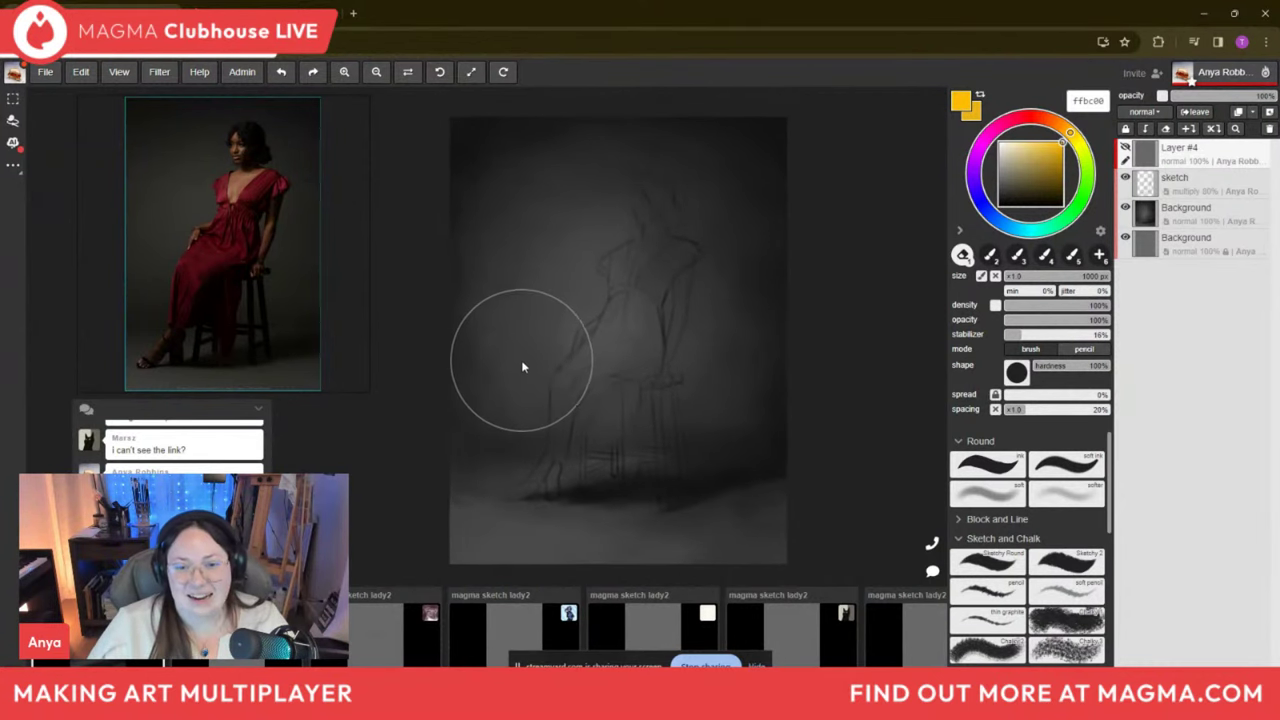
{"action": "scroll", "coordinate": [622, 335], "scroll_direction": "up", "scroll_amount": 1}
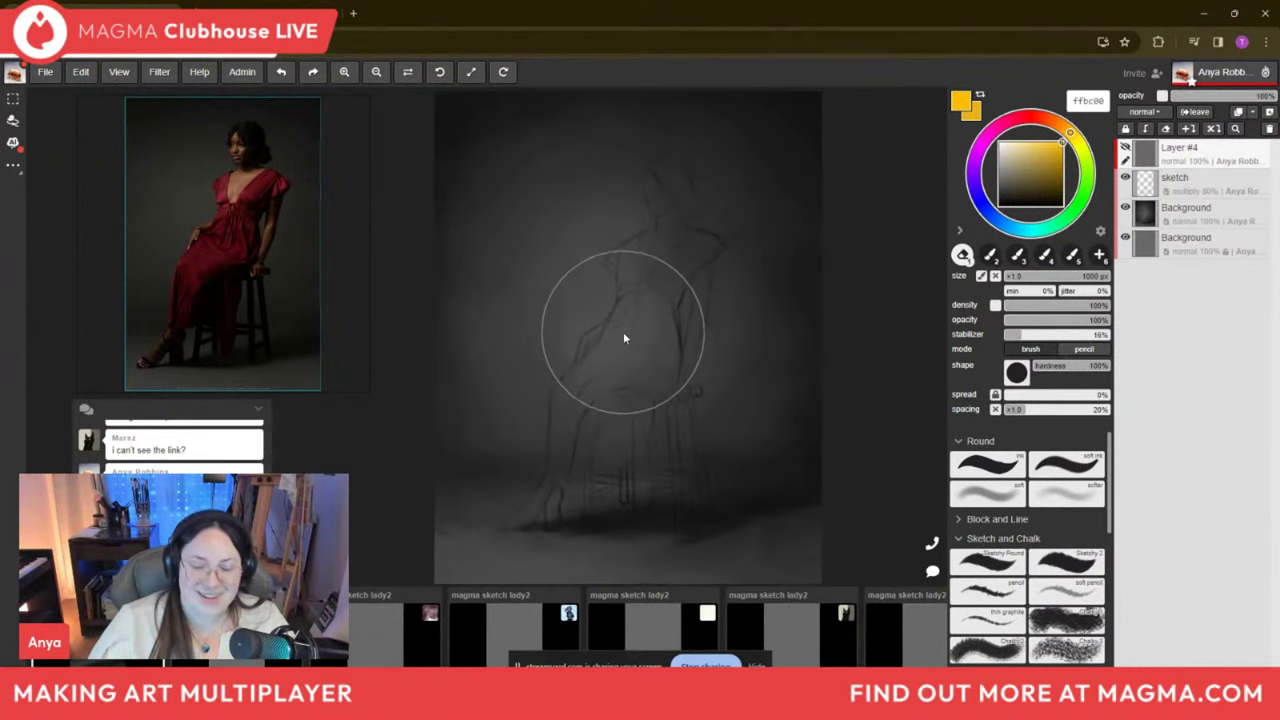
{"action": "scroll", "coordinate": [626, 335], "scroll_direction": "down", "scroll_amount": 1}
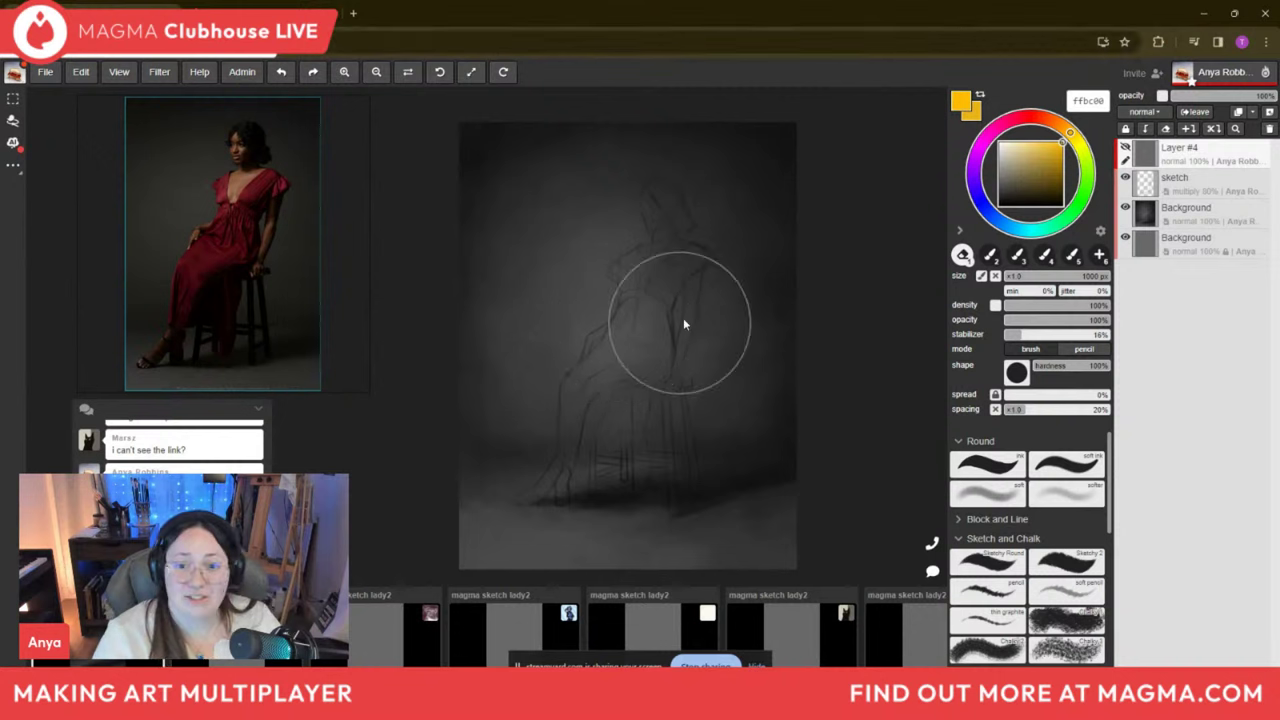
Add a new layer at the top of the stack, and delete the hidden Layer #4, leaving the new layer selected.
{"action": "left_click", "coordinate": [1205, 181]}
{"action": "left_click", "coordinate": [1227, 154]}
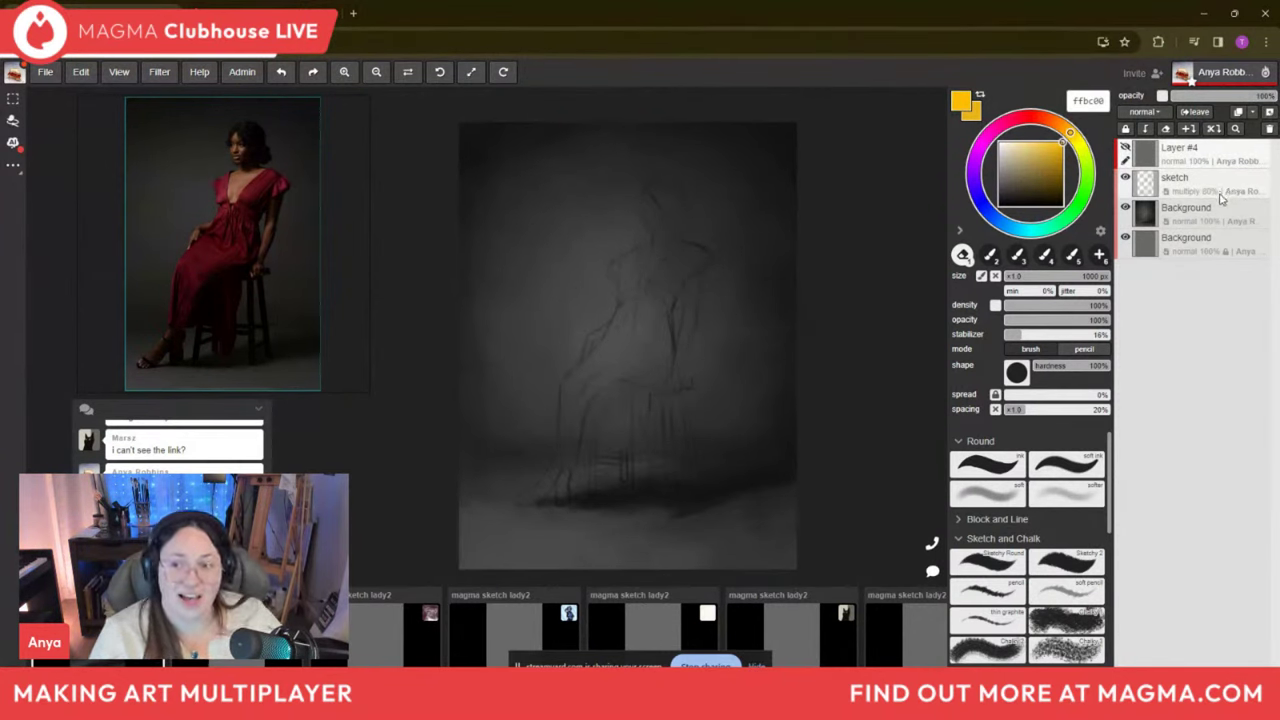
{"action": "left_click", "coordinate": [1269, 111]}
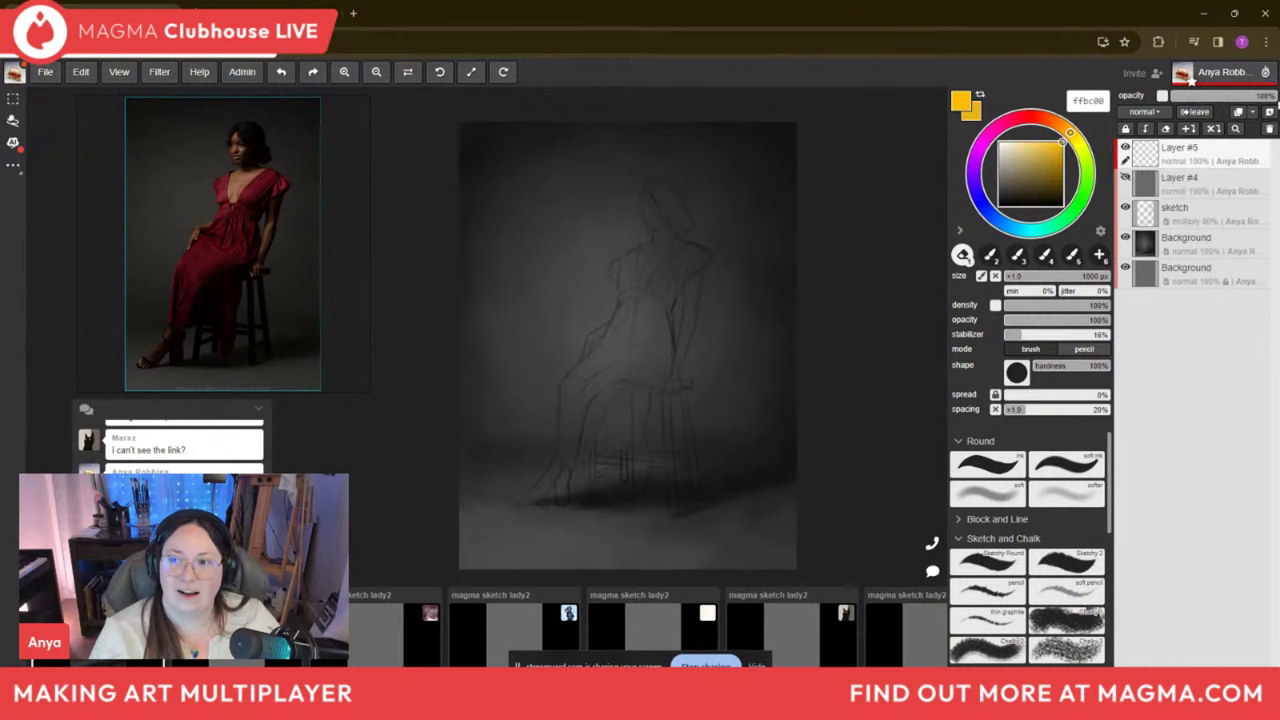
{"action": "left_click", "coordinate": [1247, 179]}
{"action": "key", "text": "Delete"}
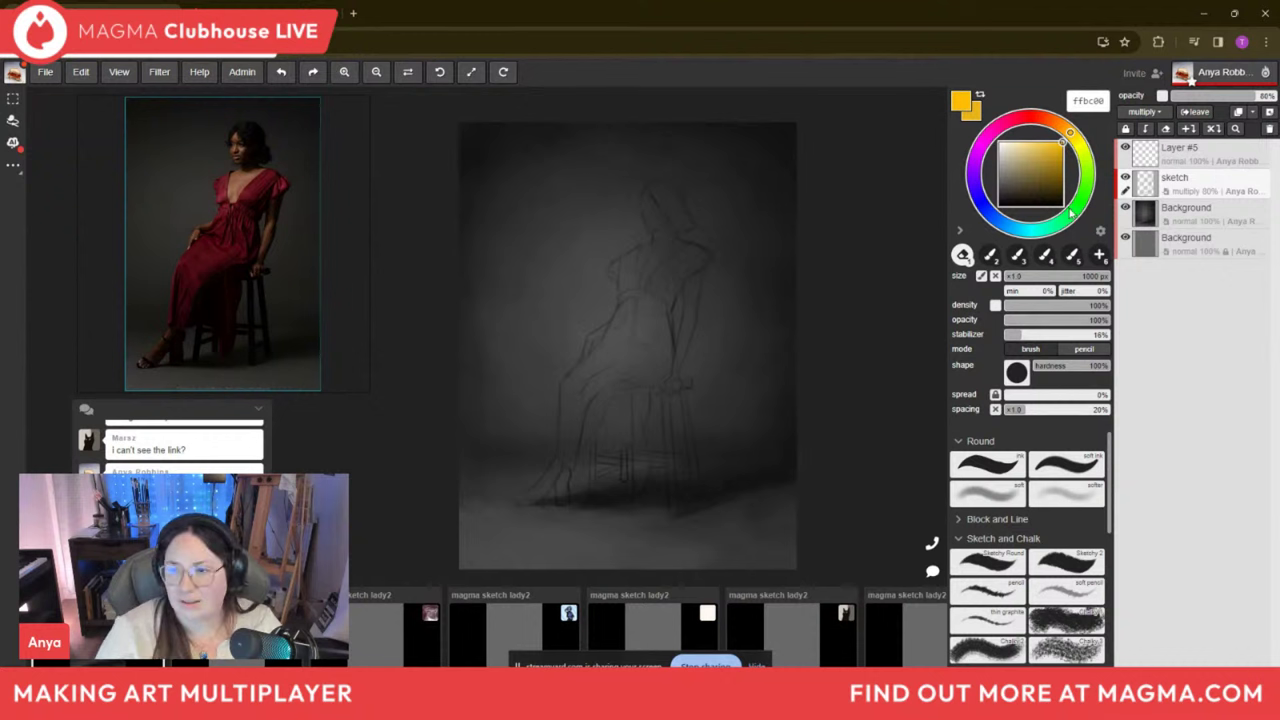
{"action": "left_click", "coordinate": [1180, 152]}
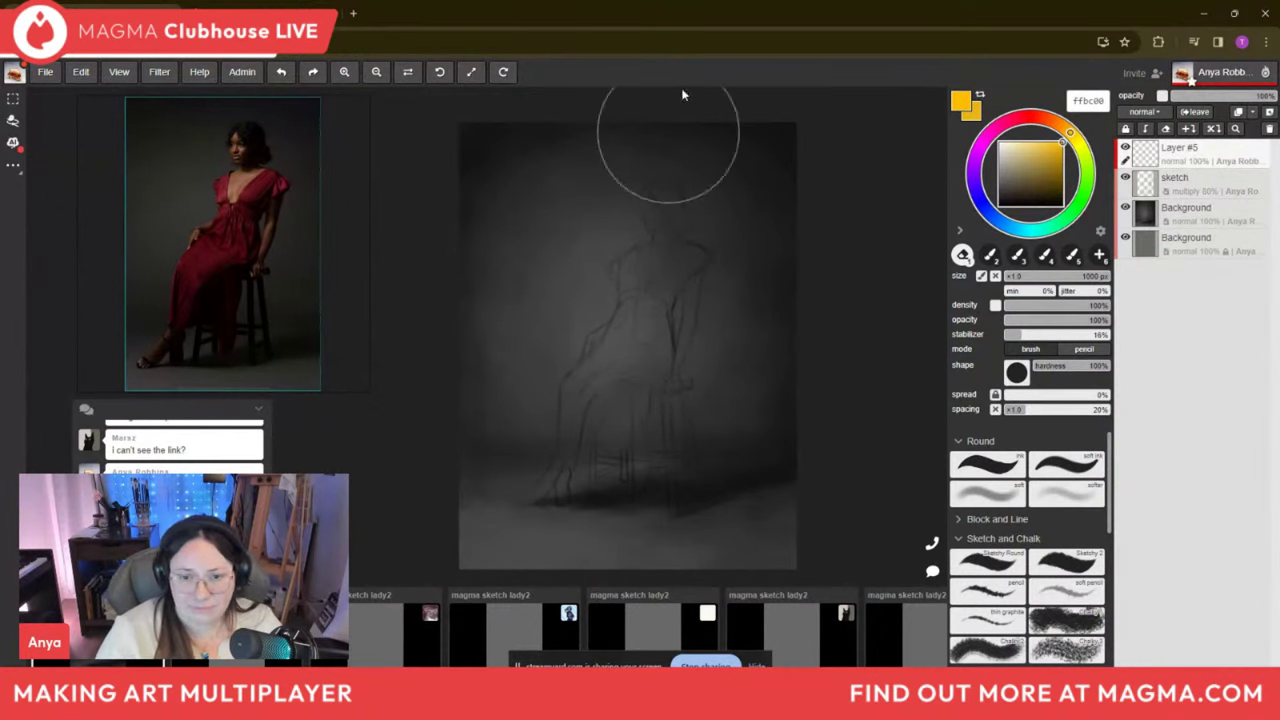
Pick the bright red colour ff1100 and set the eraser size to 400 px.
{"action": "key", "text": "bracketleft"}
{"action": "key", "text": "bracketleft"}
{"action": "key", "text": "bracketleft"}
{"action": "key", "text": "bracketleft"}
{"action": "key", "text": "bracketleft"}
{"action": "key", "text": "bracketleft"}
{"action": "key", "text": "bracketleft"}
{"action": "key", "text": "bracketleft"}
{"action": "key", "text": "bracketleft"}
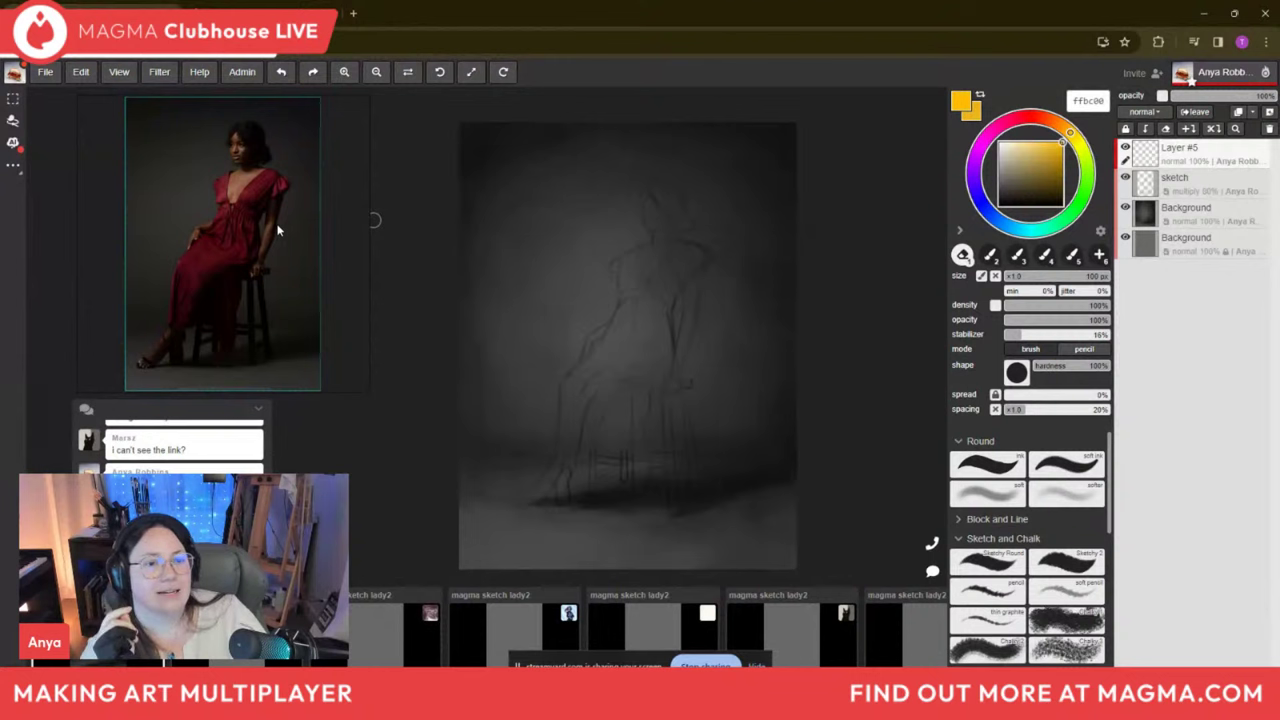
{"action": "left_click", "coordinate": [1035, 120]}
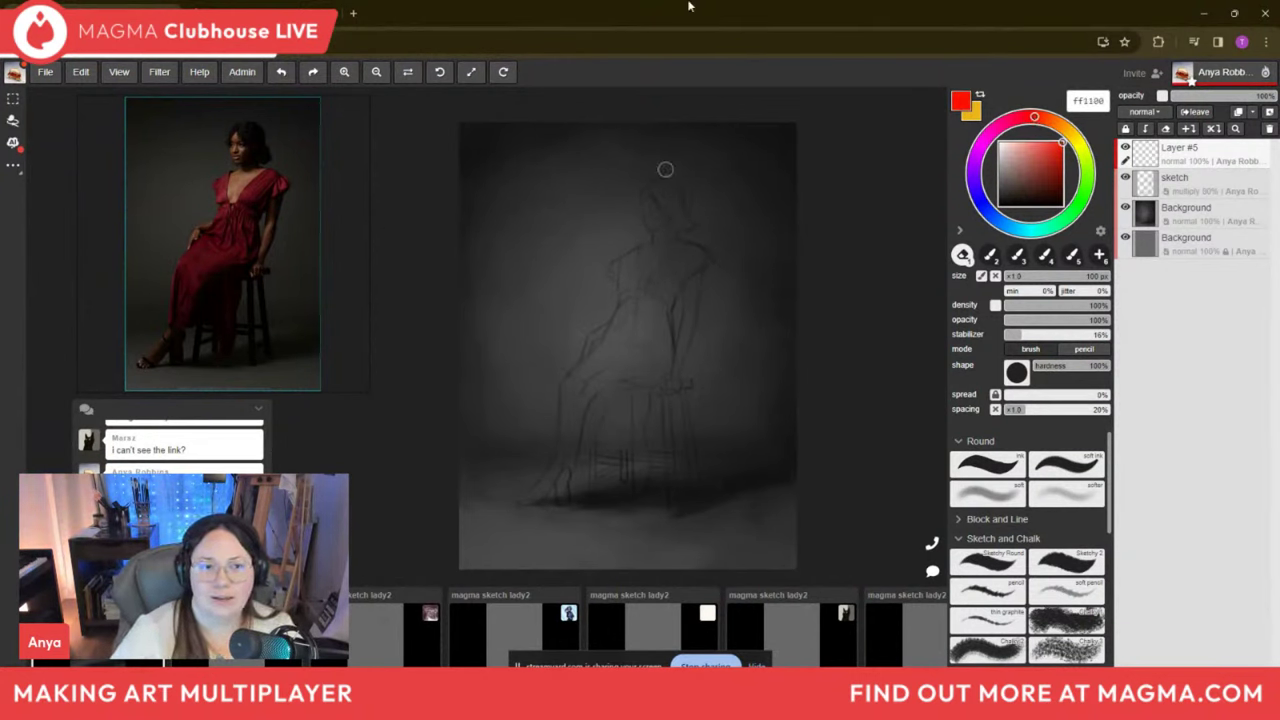
{"action": "key", "text": "]"}
{"action": "key", "text": "]"}
{"action": "key", "text": "]"}
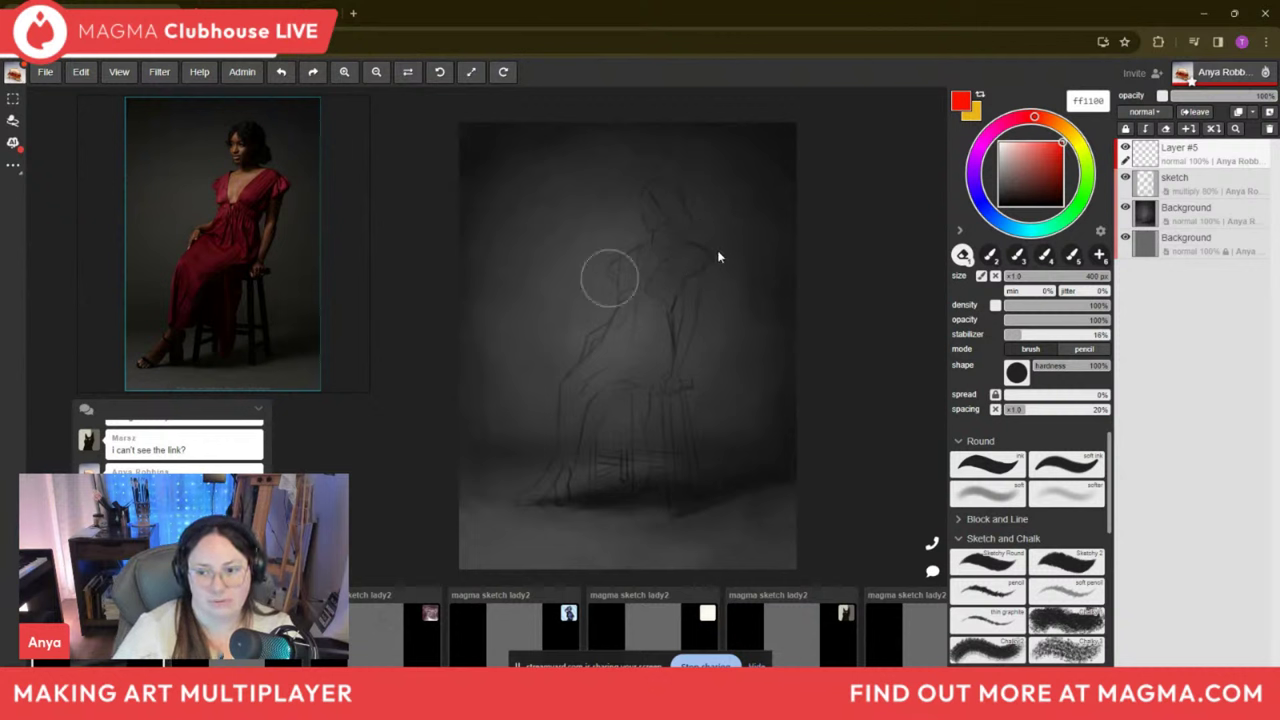
Switch to the ink brush from the Round set and make pen pressure control its density instead of its size.
{"action": "key", "text": "b"}
{"action": "left_click", "coordinate": [1004, 570]}
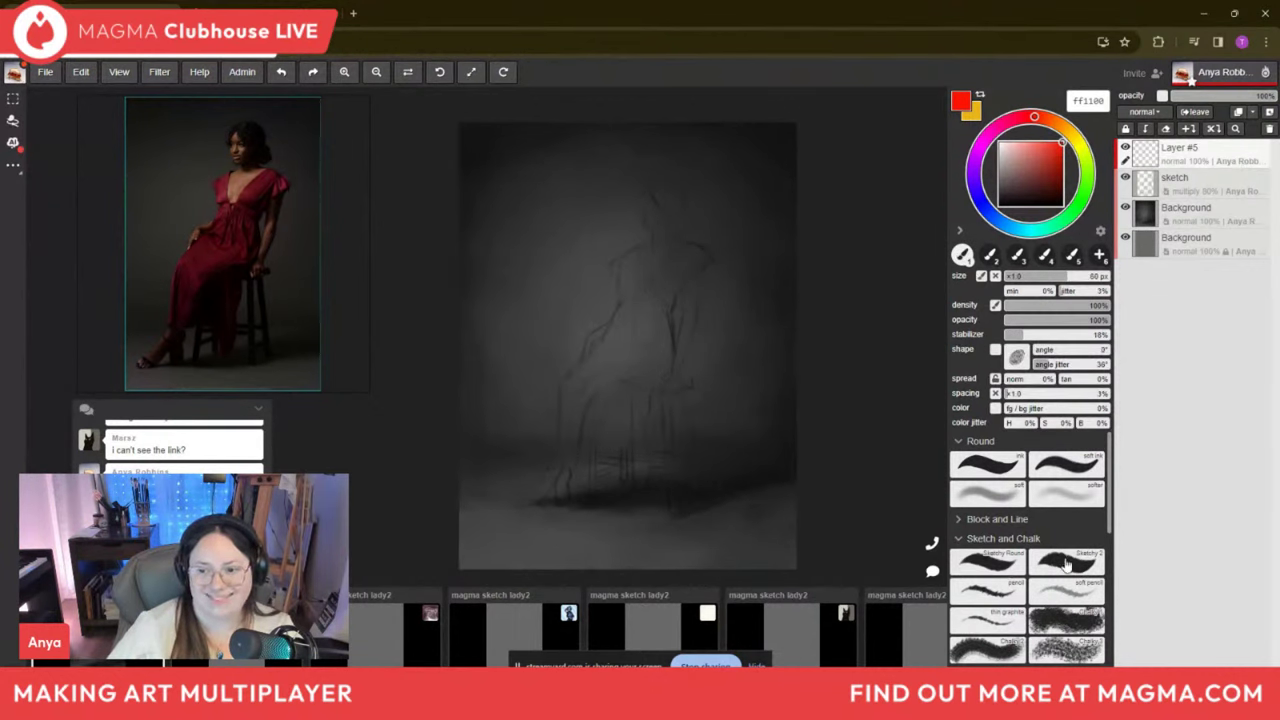
{"action": "left_click", "coordinate": [1014, 472]}
{"action": "left_click", "coordinate": [996, 306]}
{"action": "left_click", "coordinate": [982, 277]}
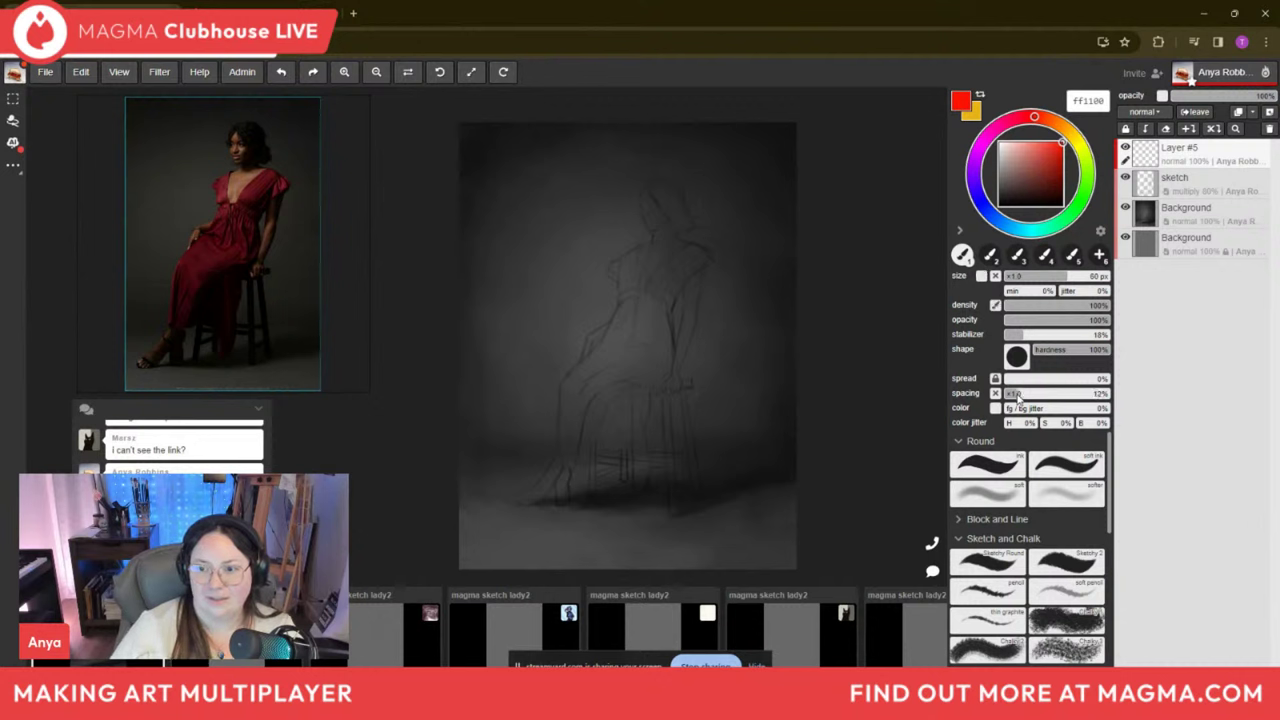
Enlarge the ink brush to 300 px with 3% spacing and paint a vertical red stroke right of the figure.
{"action": "key", "text": "bracketright"}
{"action": "key", "text": "bracketright"}
{"action": "key", "text": "bracketright"}
{"action": "key", "text": "bracketright"}
{"action": "key", "text": "bracketright"}
{"action": "key", "text": "bracketright"}
{"action": "key", "text": "bracketright"}
{"action": "key", "text": "bracketright"}
{"action": "left_click_drag", "start_coordinate": [715, 262], "coordinate": [708, 349]}
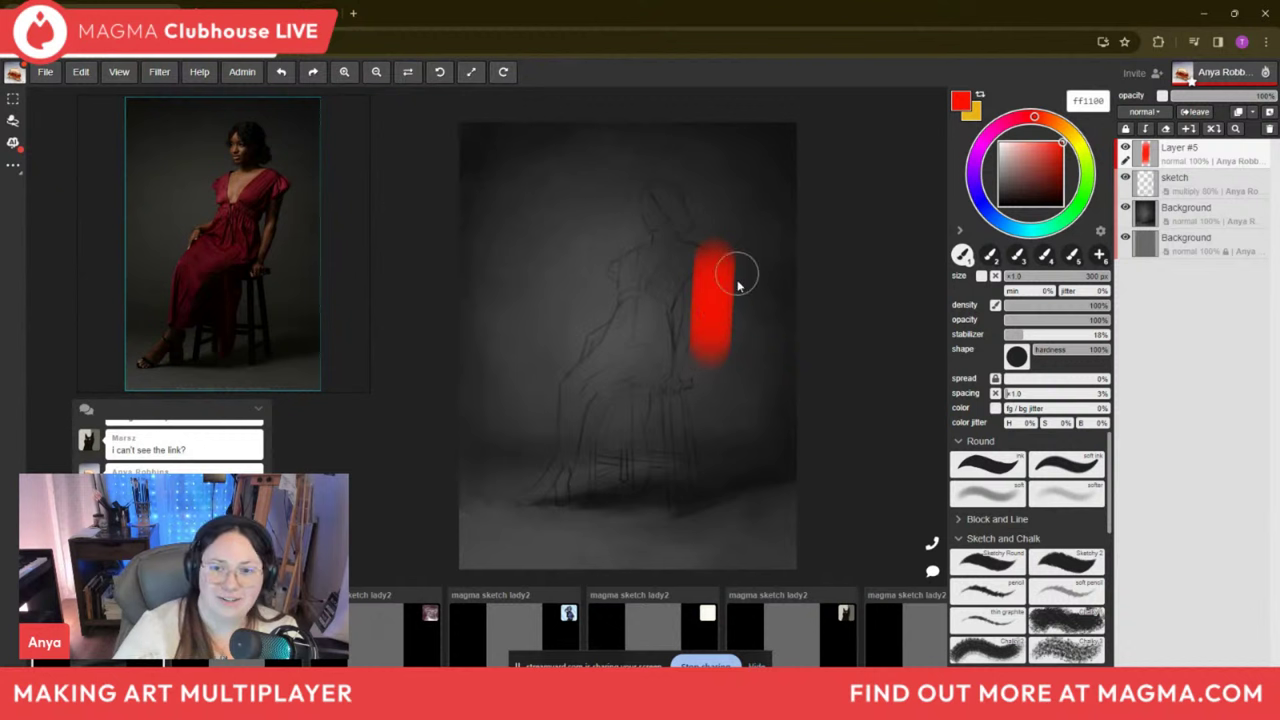
Paint test strokes in orange ff5400 beside the red one and in pinkish red ff003b to ff003e across the figure's left side.
{"action": "left_click", "coordinate": [1048, 120]}
{"action": "left_click_drag", "start_coordinate": [750, 215], "coordinate": [749, 405]}
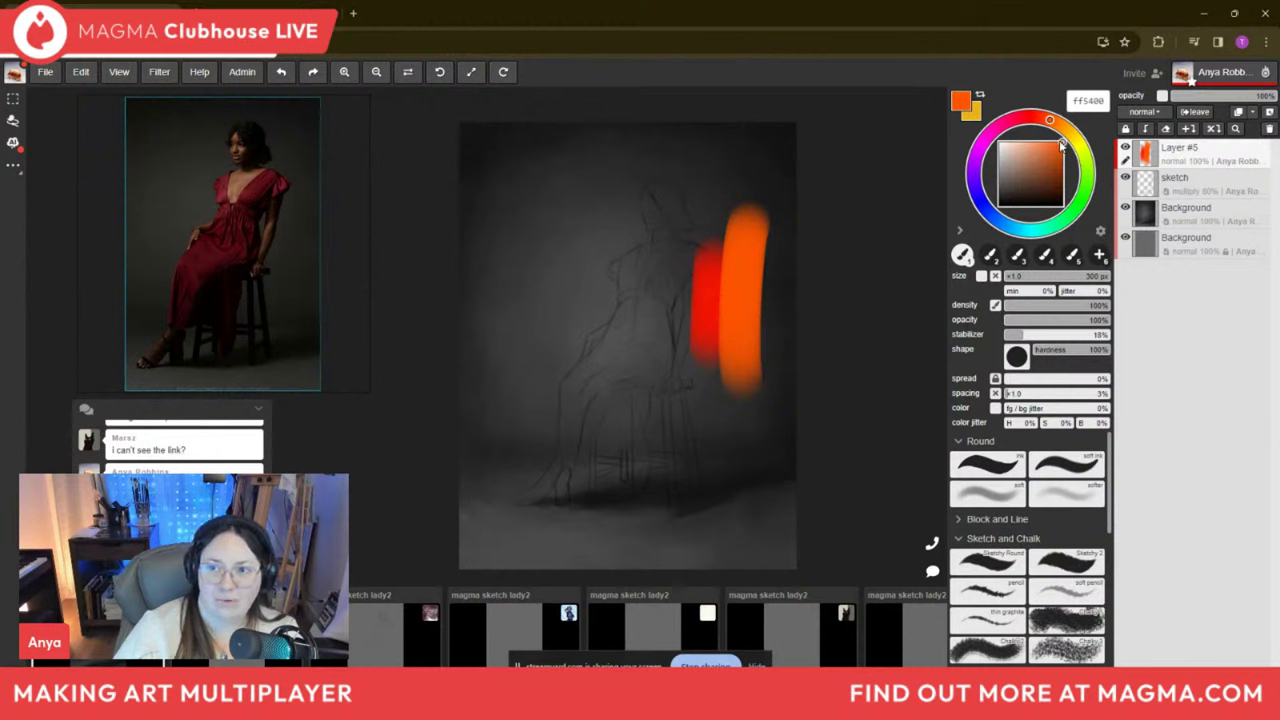
{"action": "left_click", "coordinate": [1025, 117]}
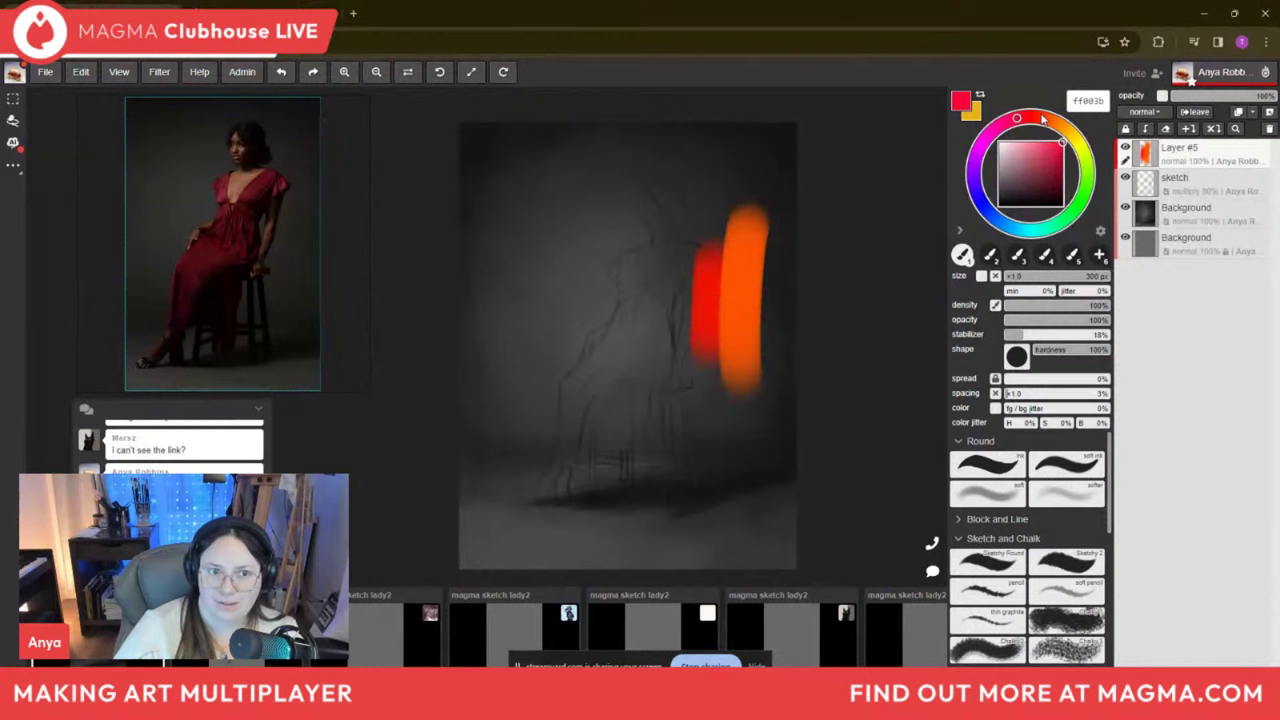
{"action": "left_click_drag", "start_coordinate": [576, 302], "coordinate": [581, 414]}
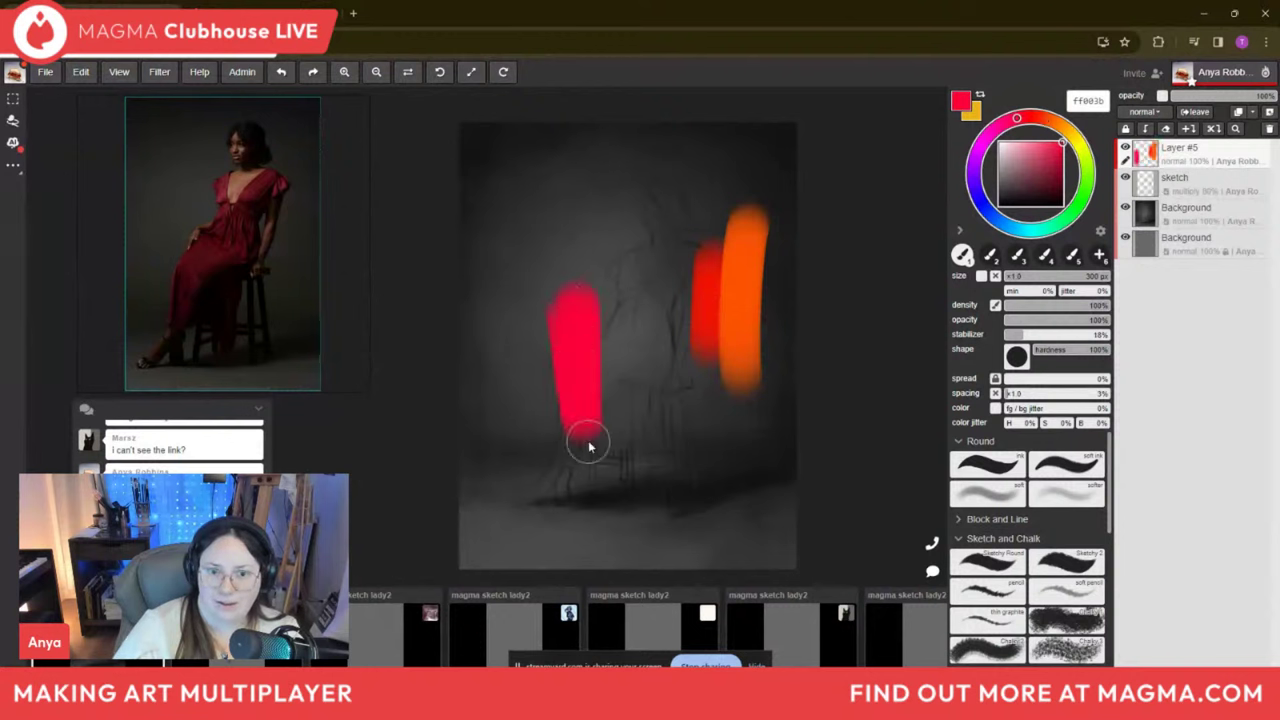
{"action": "left_click", "coordinate": [1016, 120]}
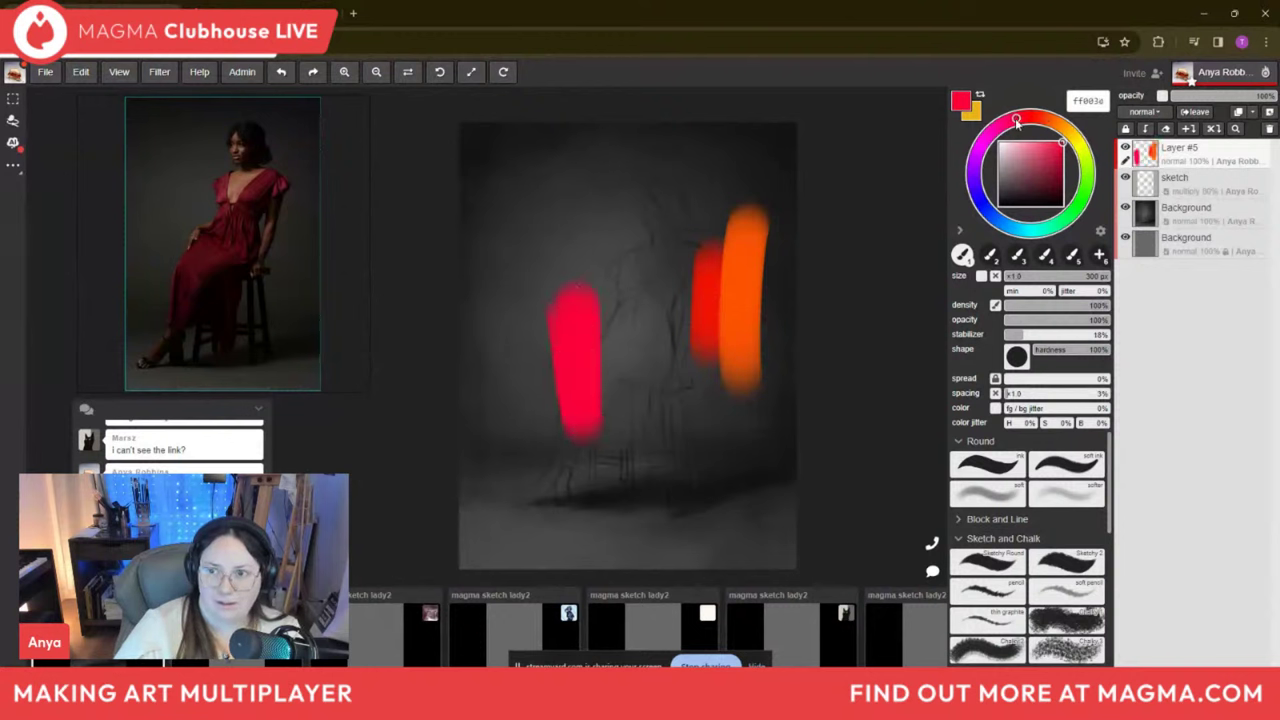
{"action": "left_click_drag", "start_coordinate": [577, 276], "coordinate": [612, 440]}
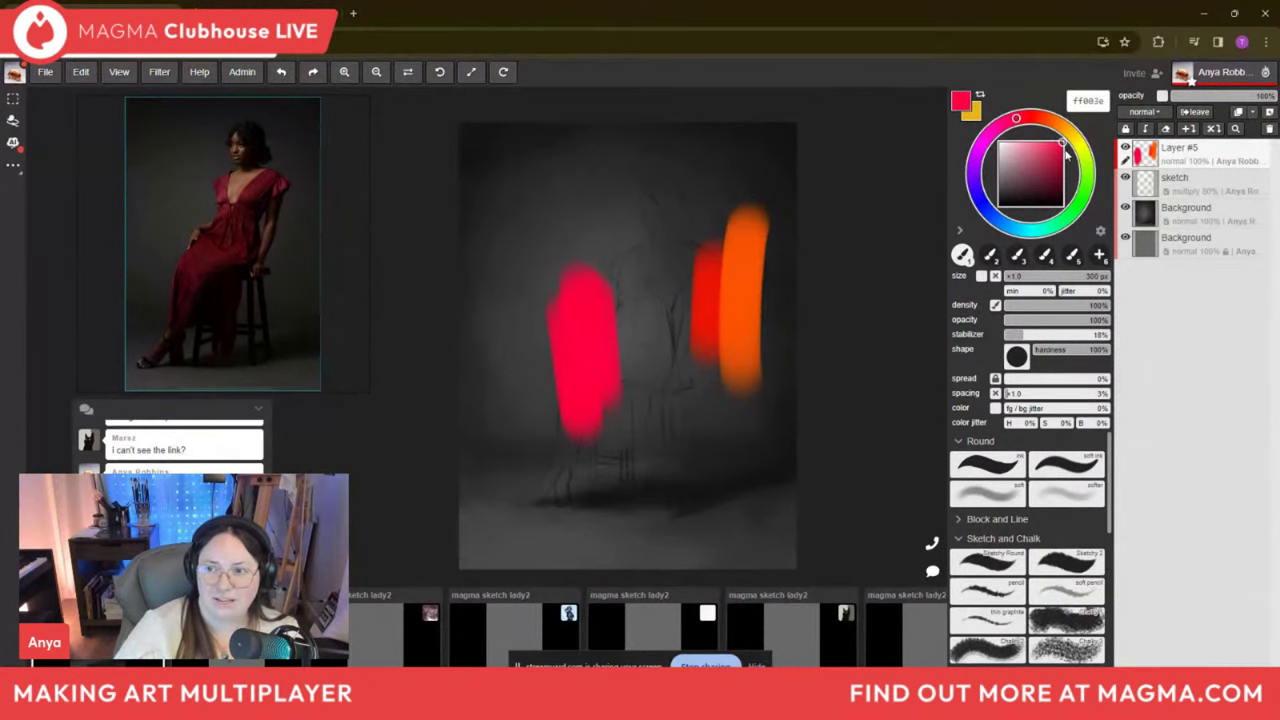
Darken the pinkish red to the deep maroon 2e000b and paint a long diagonal stroke over the middle of the figure.
{"action": "left_click_drag", "start_coordinate": [1062, 146], "coordinate": [1063, 192]}
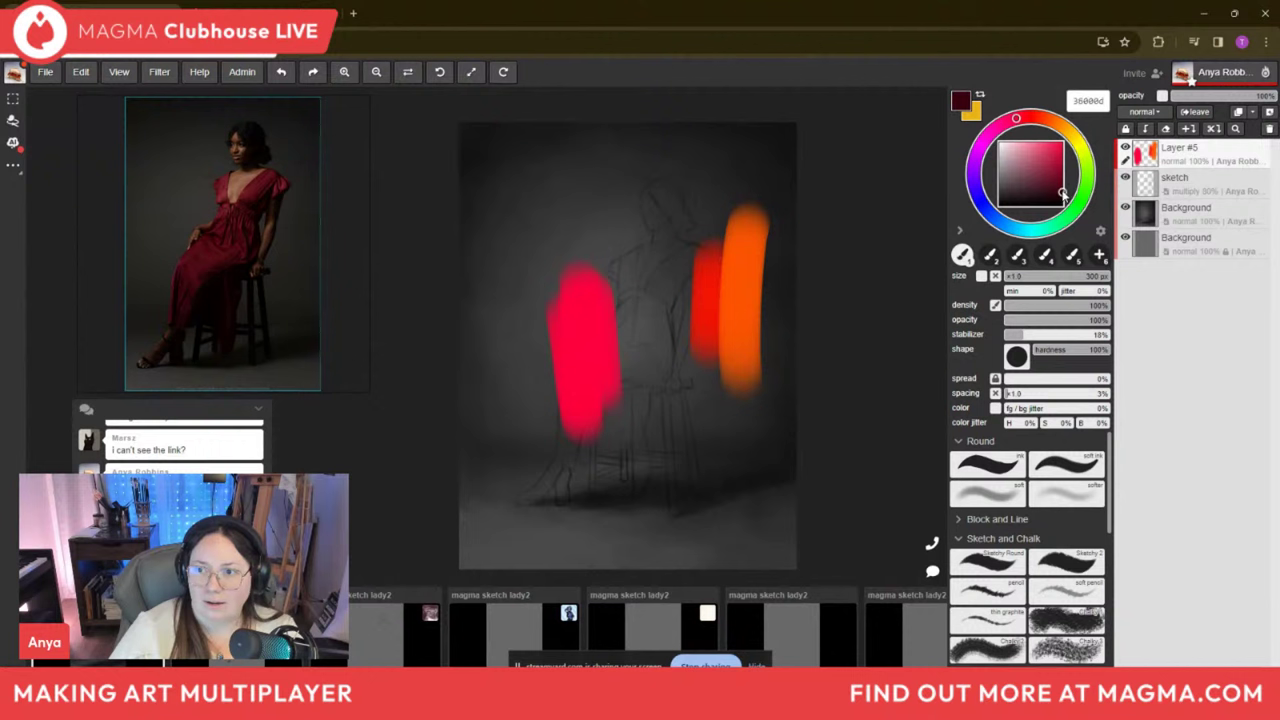
{"action": "left_click_drag", "start_coordinate": [1064, 194], "coordinate": [1062, 195]}
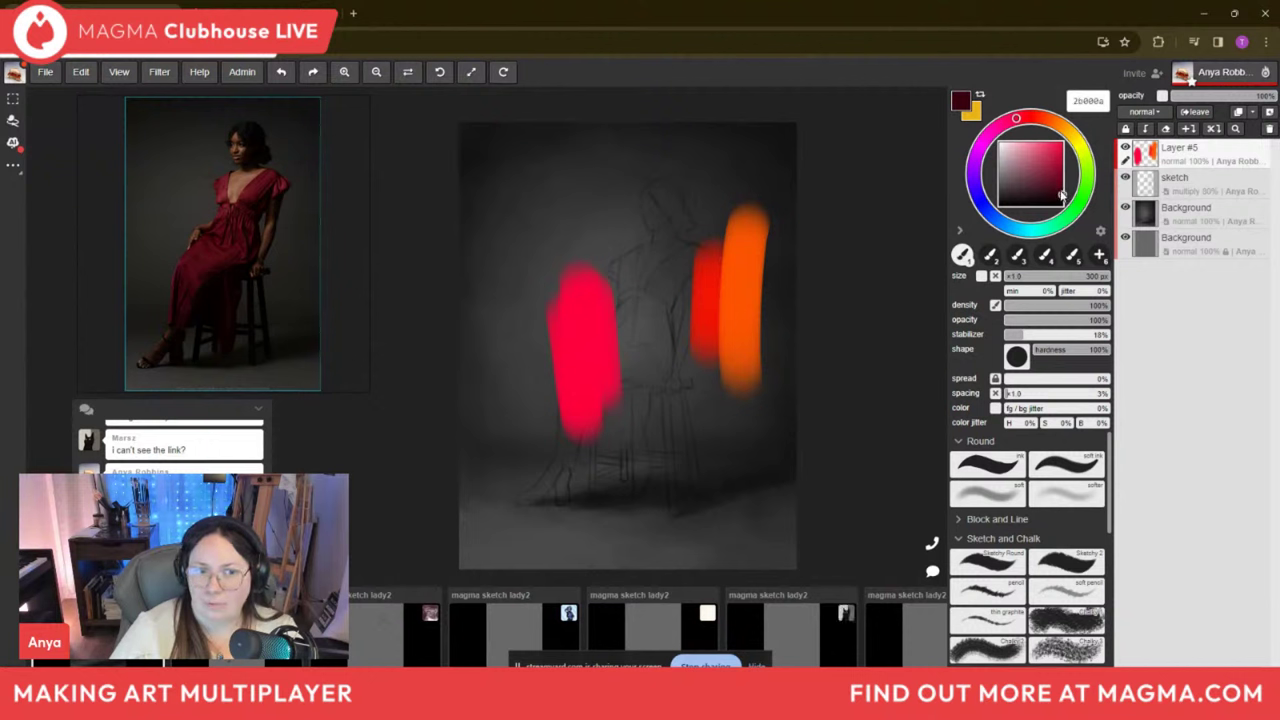
{"action": "left_click_drag", "start_coordinate": [619, 213], "coordinate": [606, 434]}
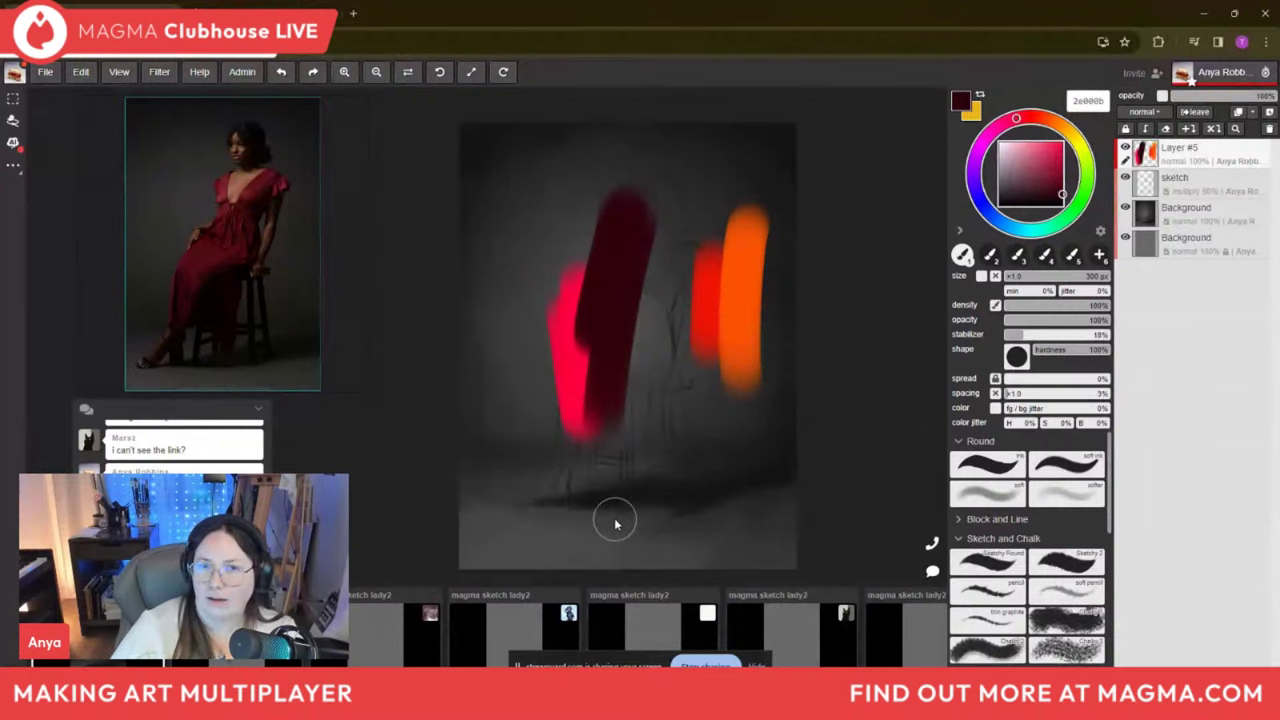
Erase all the colour test strokes from Layer #5 and return to the ink brush at a reduced size of 160 px.
{"action": "key", "text": "e"}
{"action": "mouse_move", "coordinate": [655, 196]}
{"action": "left_mouse_down"}
{"action": "mouse_move", "coordinate": [625, 225]}
{"action": "mouse_move", "coordinate": [623, 178]}
{"action": "mouse_move", "coordinate": [628, 235]}
{"action": "mouse_move", "coordinate": [774, 298]}
{"action": "mouse_move", "coordinate": [693, 157]}
{"action": "mouse_move", "coordinate": [777, 271]}
{"action": "mouse_move", "coordinate": [677, 303]}
{"action": "mouse_move", "coordinate": [603, 217]}
{"action": "mouse_move", "coordinate": [758, 395]}
{"action": "mouse_move", "coordinate": [709, 251]}
{"action": "mouse_move", "coordinate": [614, 200]}
{"action": "mouse_move", "coordinate": [566, 291]}
{"action": "mouse_move", "coordinate": [592, 408]}
{"action": "mouse_move", "coordinate": [620, 423]}
{"action": "mouse_move", "coordinate": [620, 362]}
{"action": "left_mouse_up"}
{"action": "key", "text": "]"}
{"action": "key", "text": "b"}
{"action": "key", "text": "["}
{"action": "key", "text": "["}
{"action": "key", "text": "["}
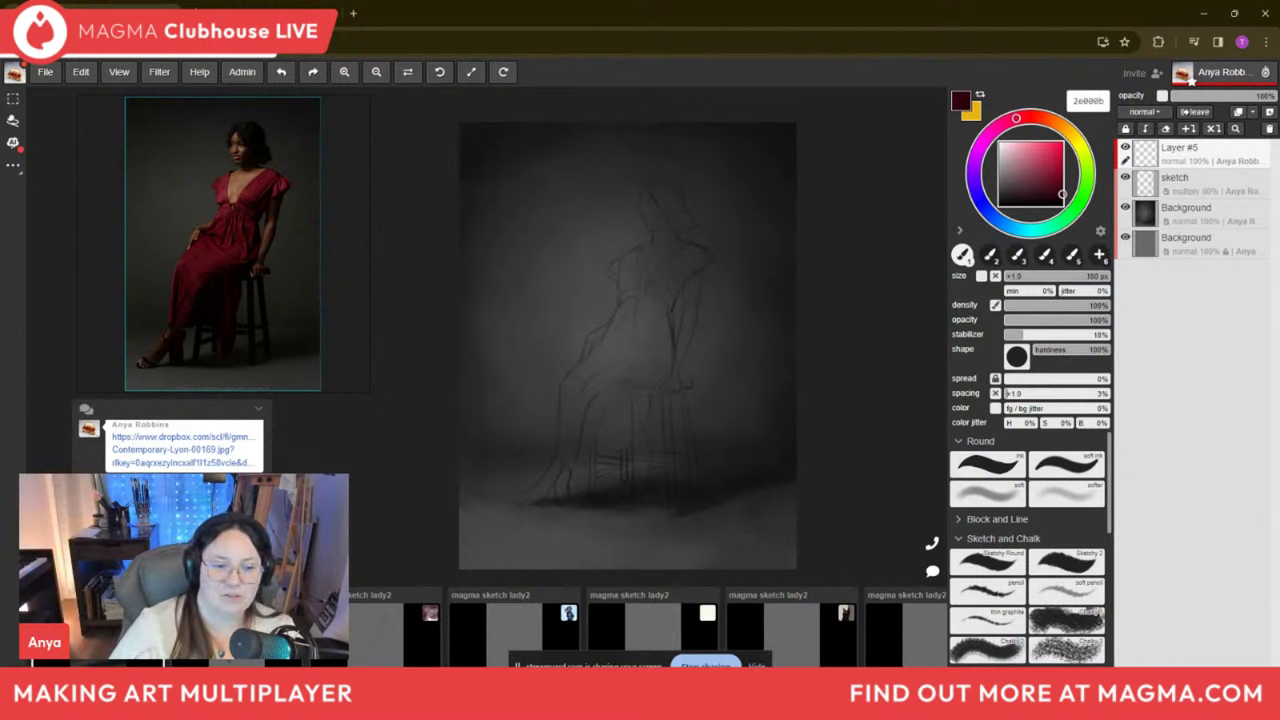
Block in the seated figure's dress with overlapping maroon strokes from the skirt up to the shoulder.
{"action": "left_click_drag", "start_coordinate": [680, 334], "coordinate": [635, 445]}
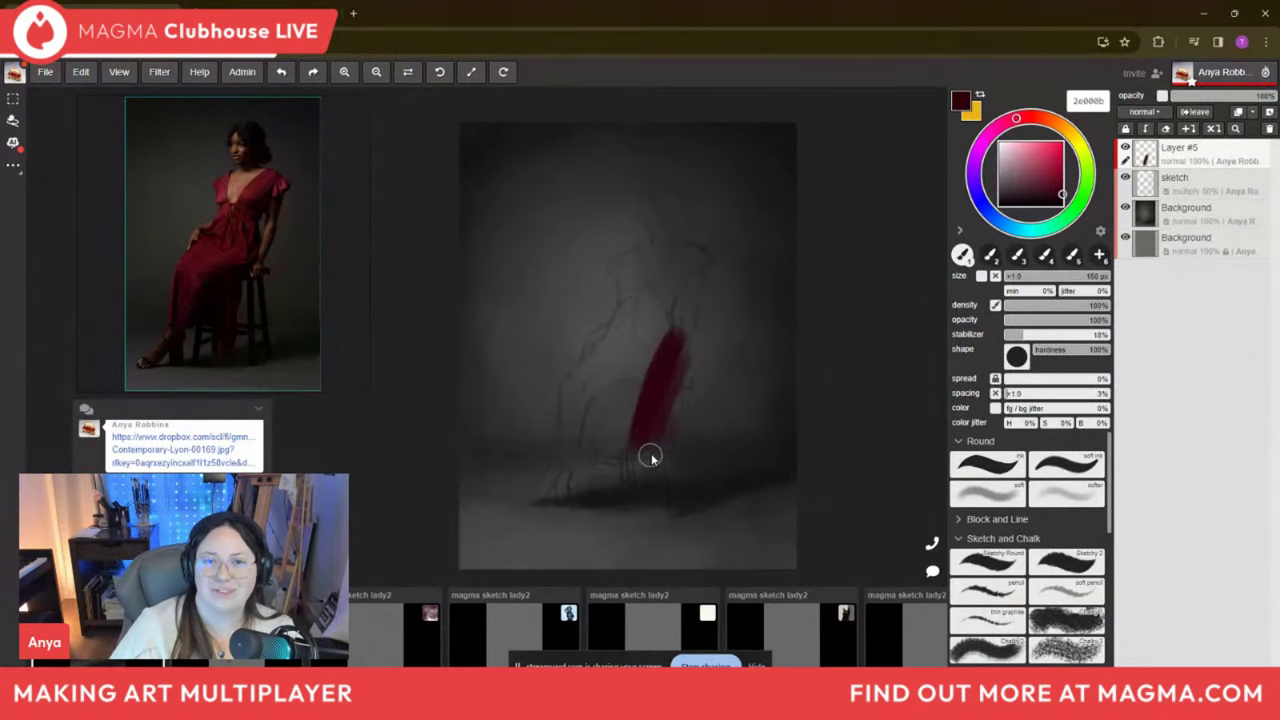
{"action": "mouse_move", "coordinate": [568, 398]}
{"action": "left_mouse_down"}
{"action": "mouse_move", "coordinate": [648, 334]}
{"action": "mouse_move", "coordinate": [600, 458]}
{"action": "left_mouse_up"}
{"action": "left_click_drag", "start_coordinate": [587, 328], "coordinate": [619, 434]}
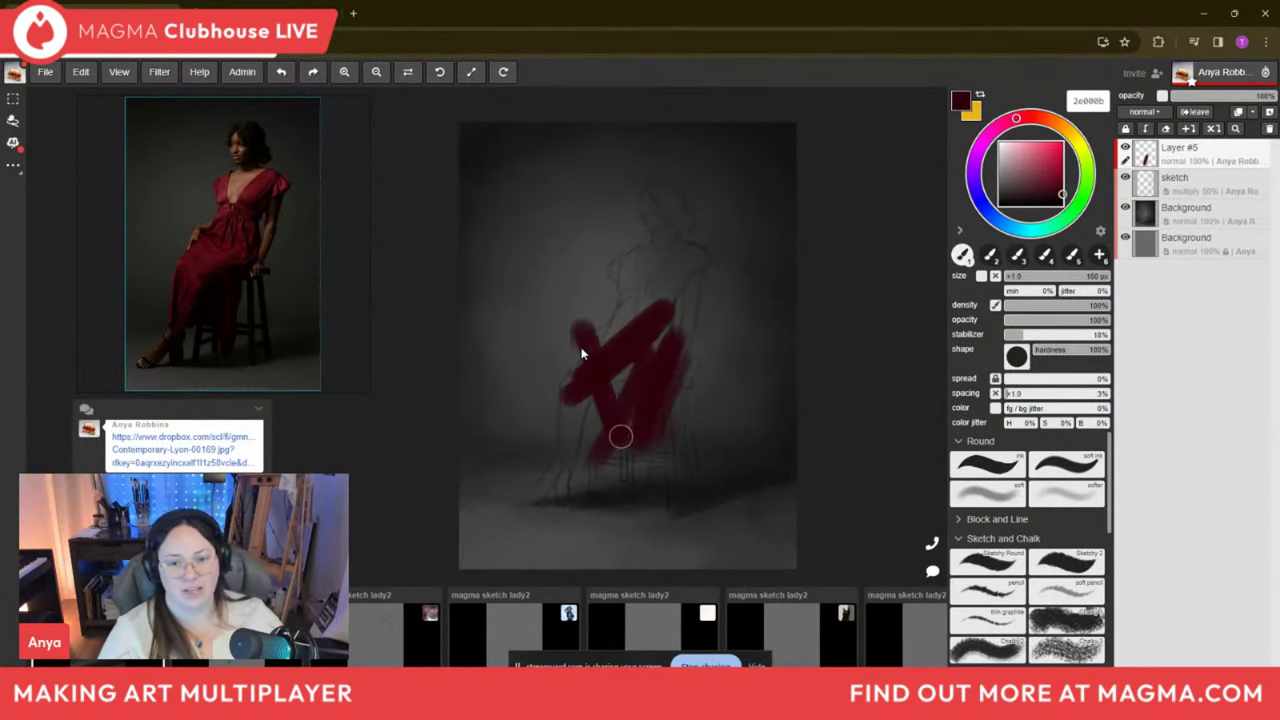
{"action": "left_click_drag", "start_coordinate": [594, 302], "coordinate": [618, 370]}
{"action": "left_click_drag", "start_coordinate": [627, 282], "coordinate": [711, 330]}
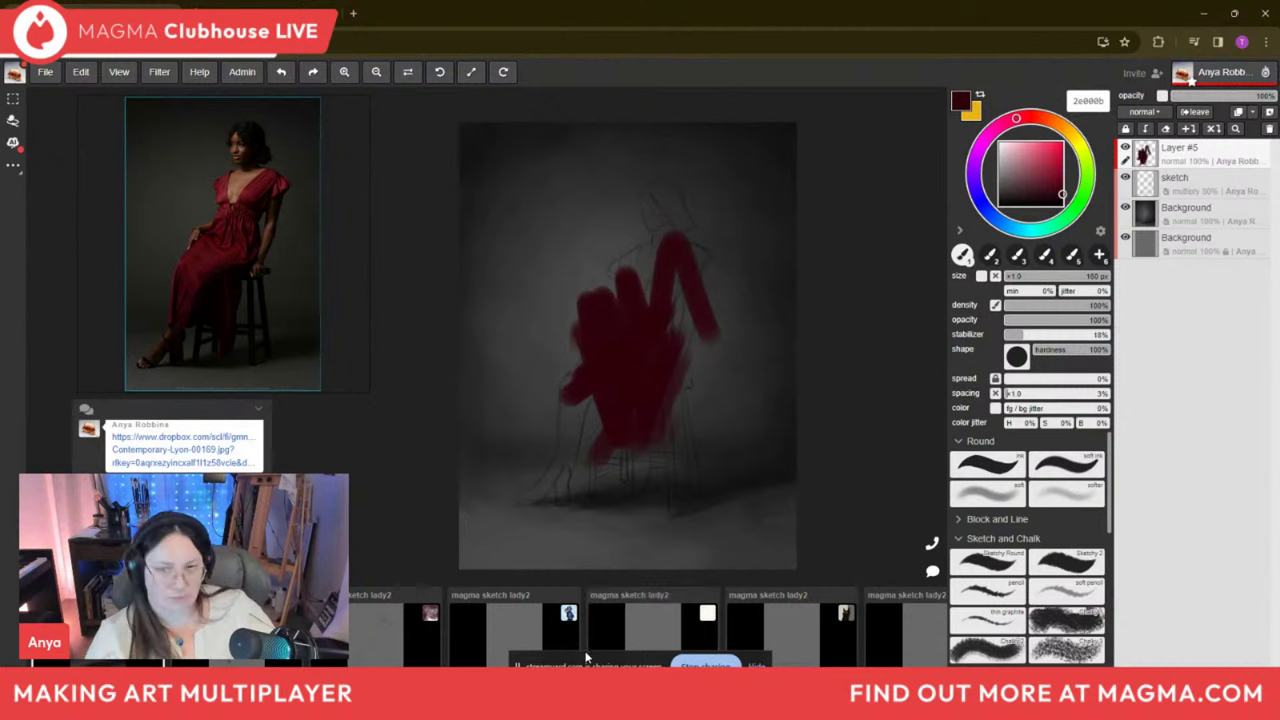
Undo the maroon strokes painted over the figure's dress.
{"action": "key", "text": "ctrl+z"}
{"action": "key", "text": "ctrl+z"}
{"action": "key", "text": "ctrl+z"}
{"action": "key", "text": "ctrl+z"}
{"action": "key", "text": "ctrl+z"}
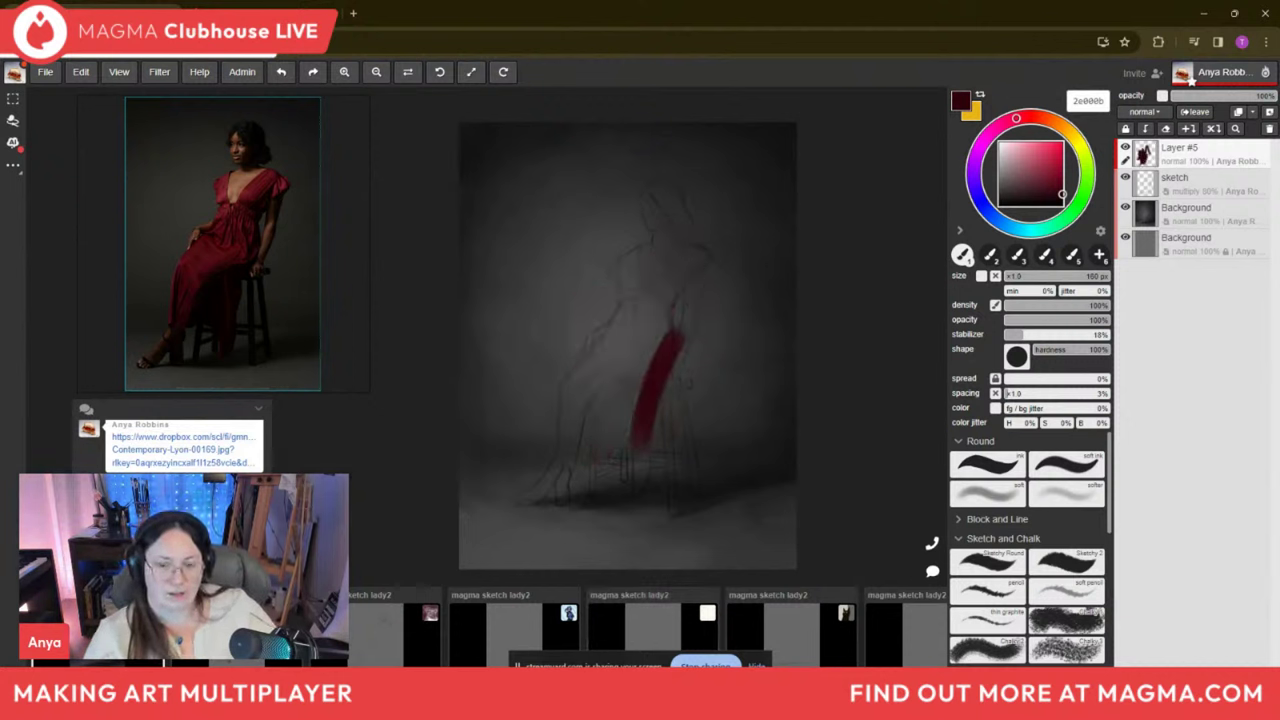
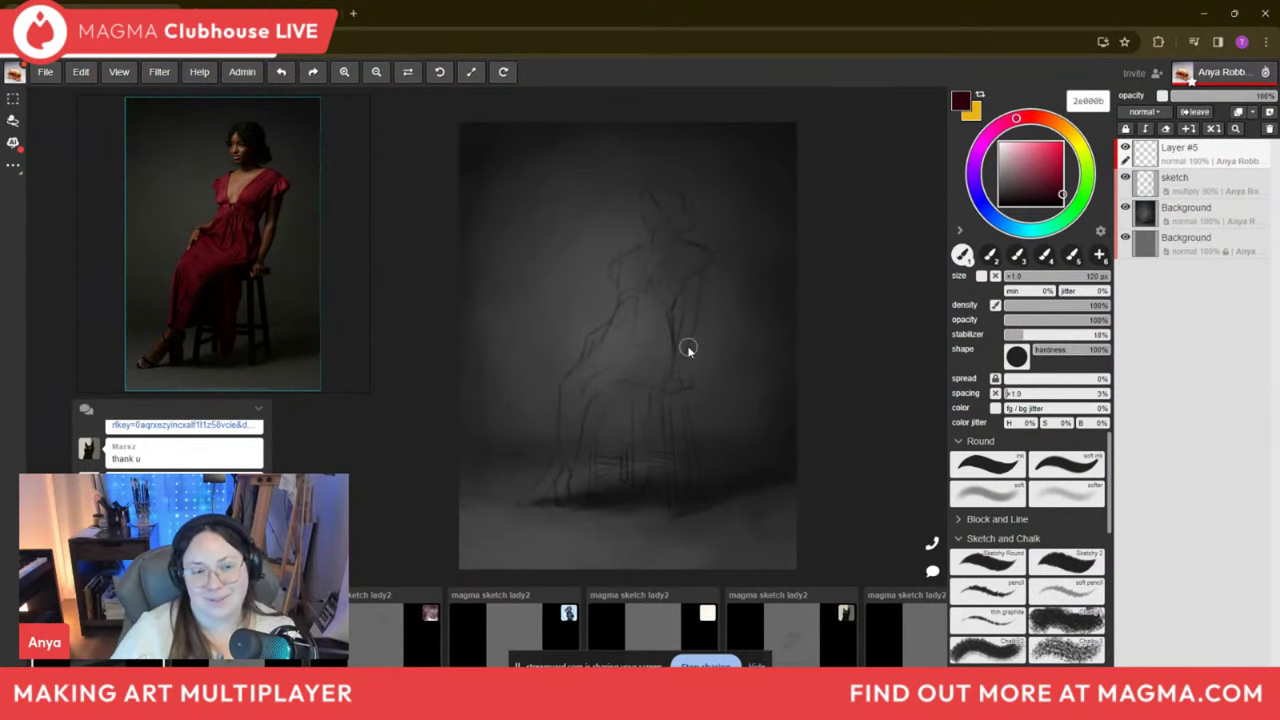
Add a new layer between the sketch layer and the dark background painting.
{"action": "scroll", "coordinate": [614, 416], "scroll_direction": "down", "scroll_amount": 2}
{"action": "scroll", "coordinate": [638, 362], "scroll_direction": "up", "scroll_amount": 2}
{"action": "key", "text": "["}
{"action": "key", "text": "["}
{"action": "scroll", "coordinate": [700, 308], "scroll_direction": "up", "scroll_amount": 2}
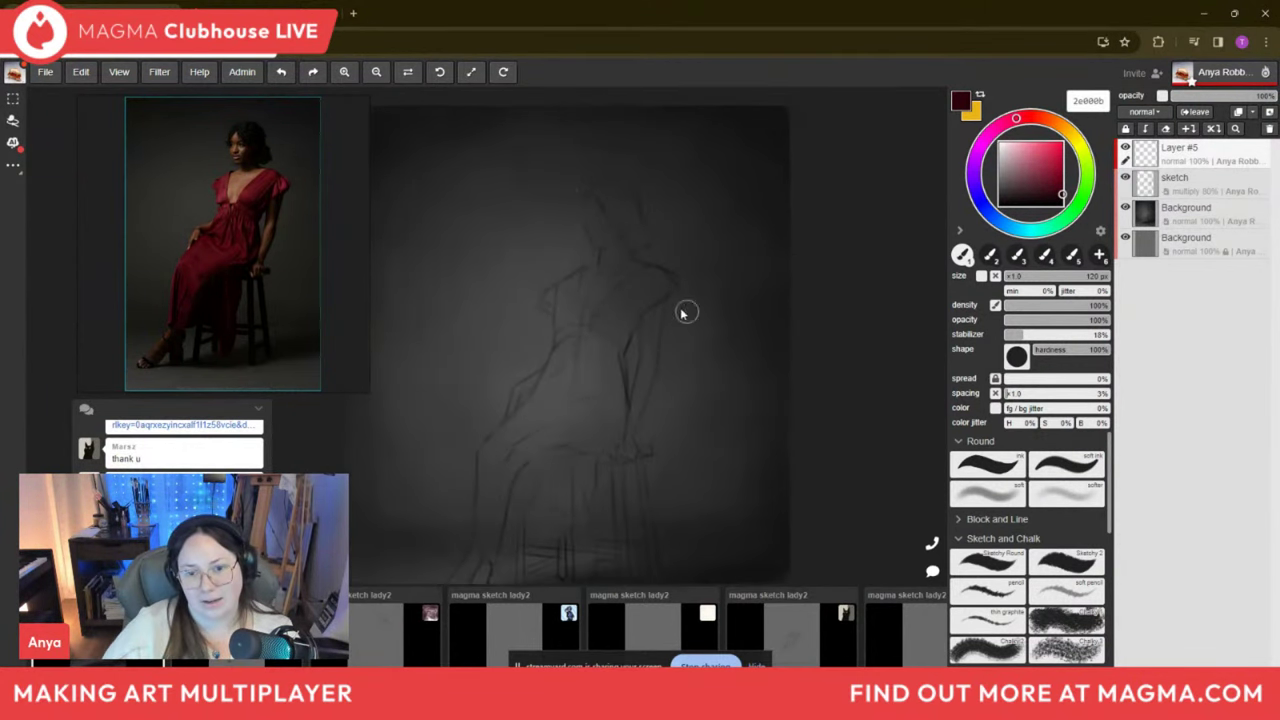
{"action": "scroll", "coordinate": [543, 372], "scroll_direction": "down", "scroll_amount": 2}
{"action": "scroll", "coordinate": [534, 488], "scroll_direction": "up", "scroll_amount": 3}
{"action": "scroll", "coordinate": [553, 478], "scroll_direction": "down", "scroll_amount": 2}
{"action": "scroll", "coordinate": [563, 246], "scroll_direction": "up", "scroll_amount": 2}
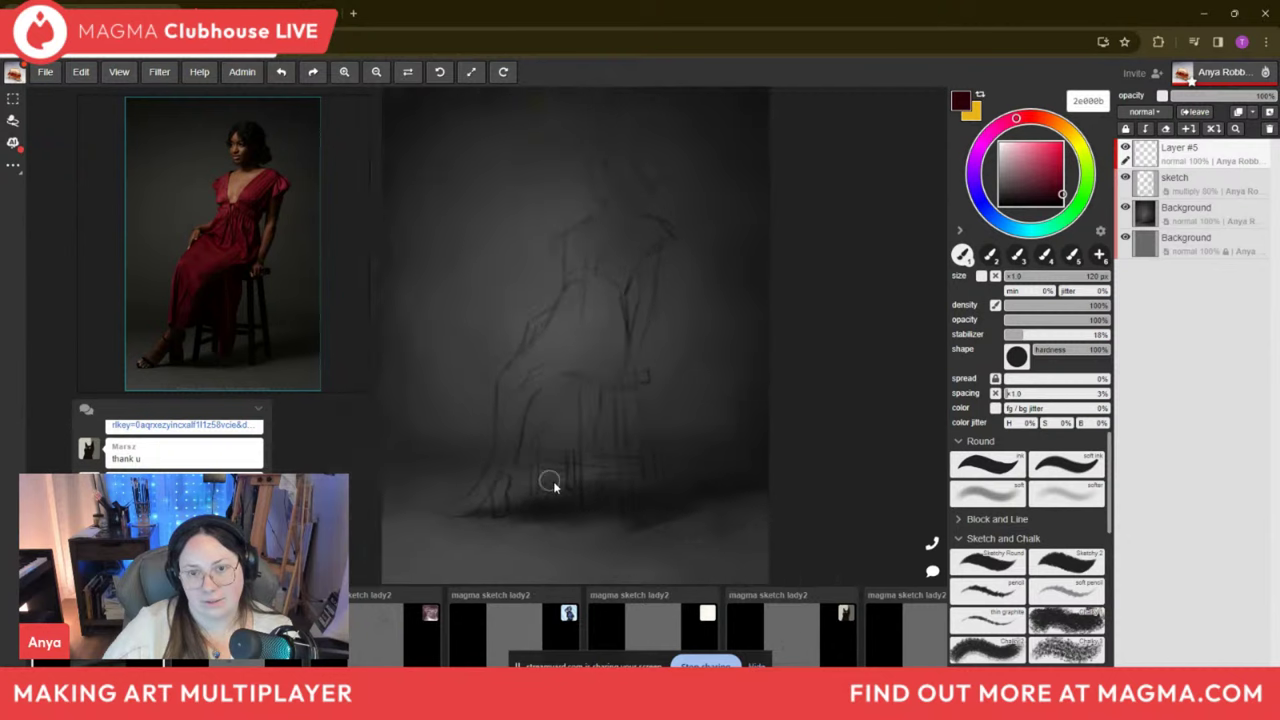
{"action": "scroll", "coordinate": [660, 250], "scroll_direction": "down", "scroll_amount": 2}
{"action": "left_click", "coordinate": [1217, 178]}
{"action": "left_click", "coordinate": [1226, 207]}
{"action": "left_click", "coordinate": [1269, 113]}
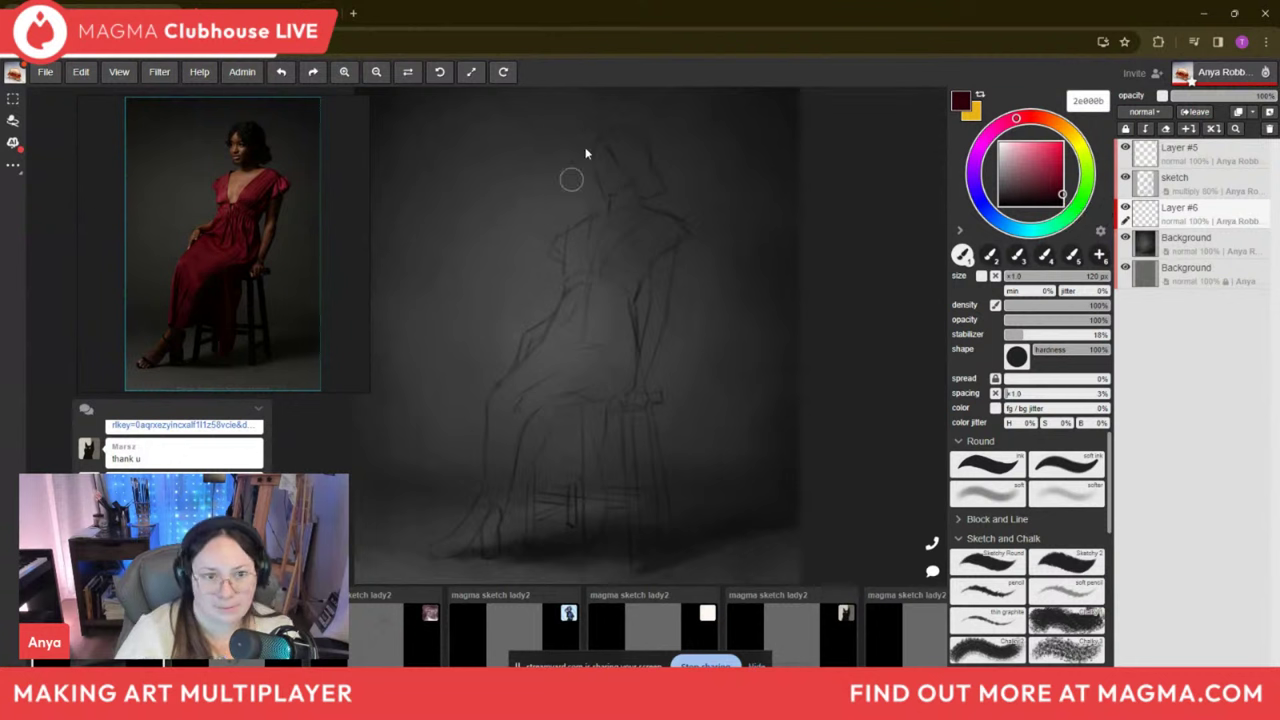
Reduce the brush to 40 px and paint a short maroon stroke on the torso's side below the armpit.
{"action": "key", "text": "bracketleft"}
{"action": "key", "text": "bracketleft"}
{"action": "key", "text": "bracketleft"}
{"action": "key", "text": "bracketleft"}
{"action": "key", "text": "bracketleft"}
{"action": "left_click_drag", "start_coordinate": [648, 264], "coordinate": [637, 284]}
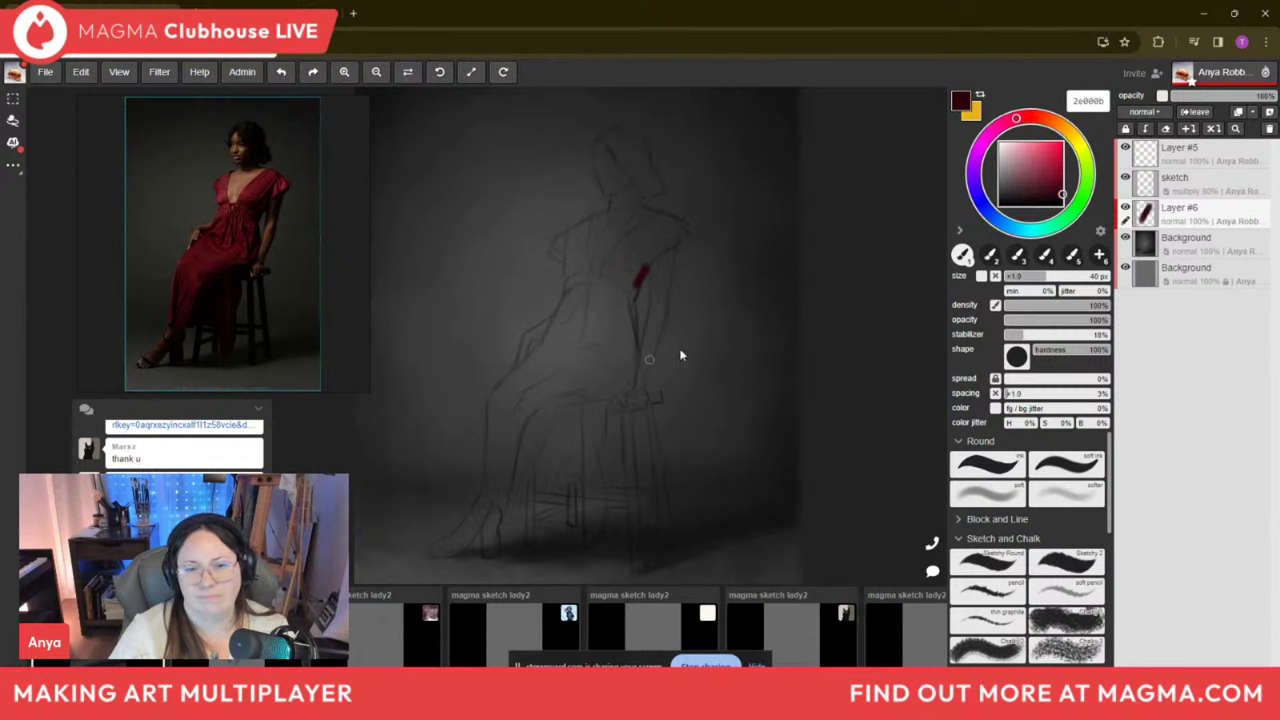
Darken the maroon to 150005 and build up the torso's side shadow, going from a 35 px to a 100 px brush.
{"action": "left_click", "coordinate": [1064, 198]}
{"action": "left_click", "coordinate": [1062, 200]}
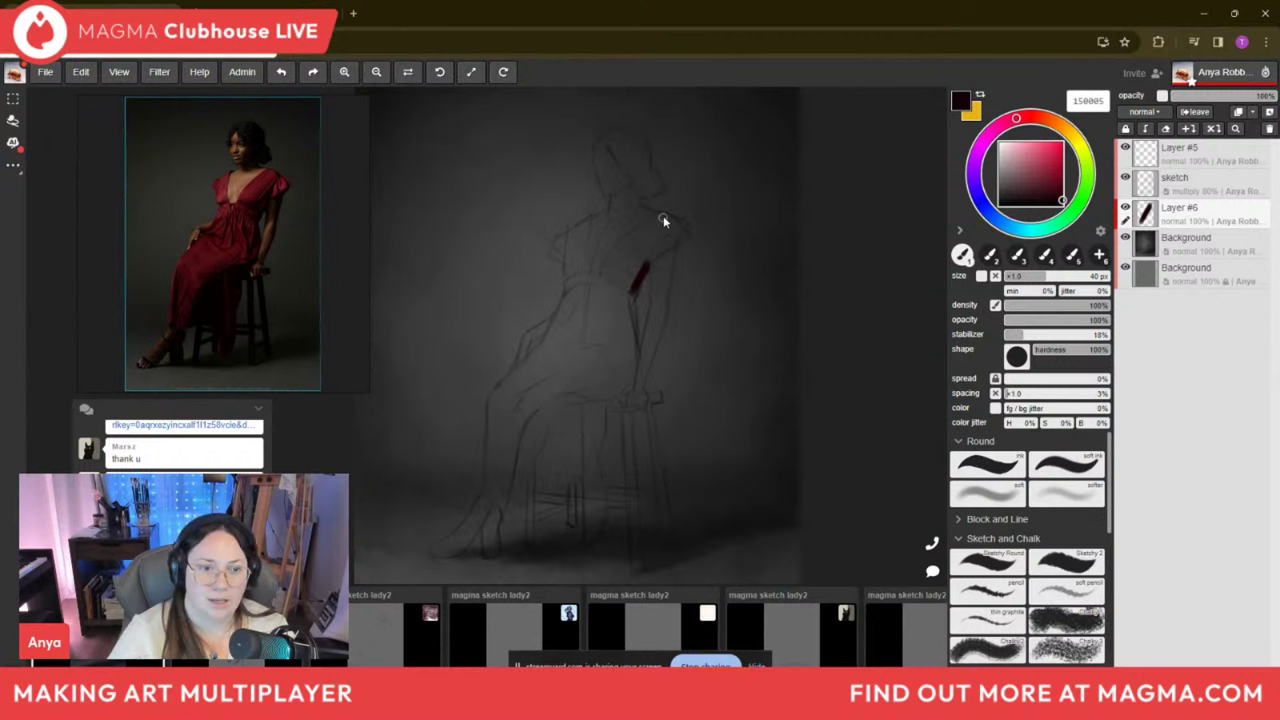
{"action": "key", "text": "["}
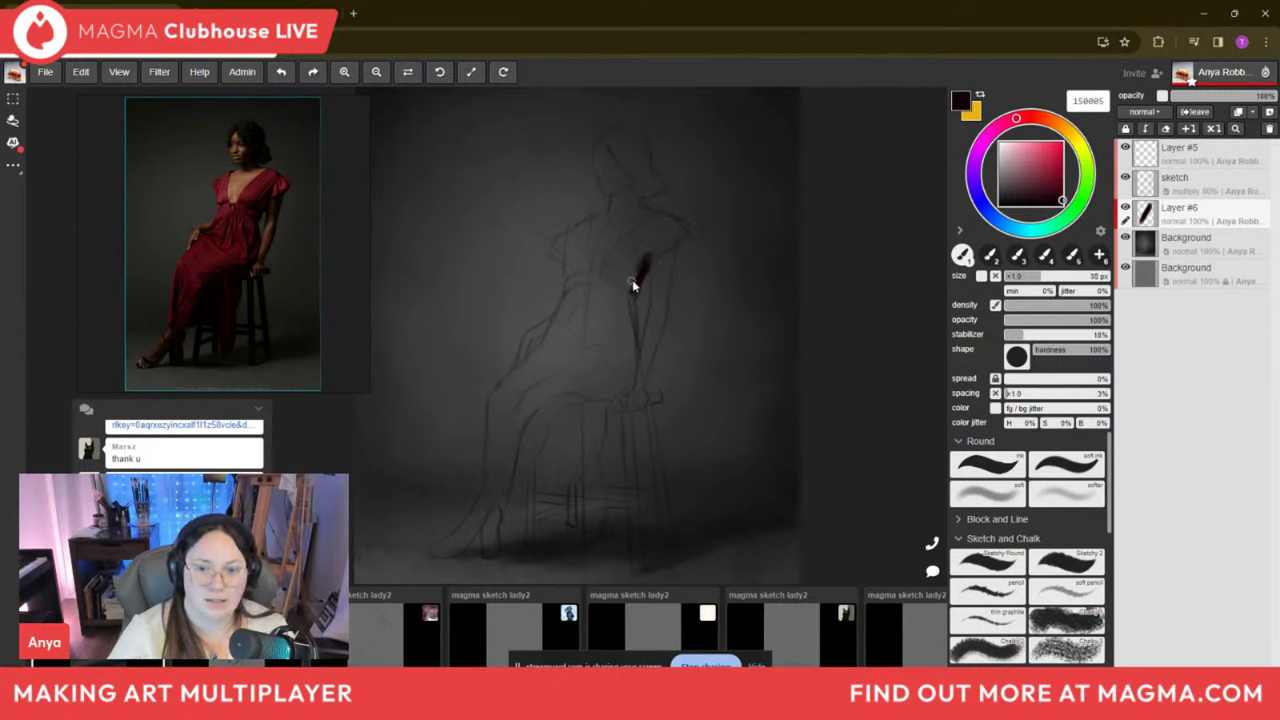
{"action": "left_click_drag", "start_coordinate": [640, 277], "coordinate": [636, 283]}
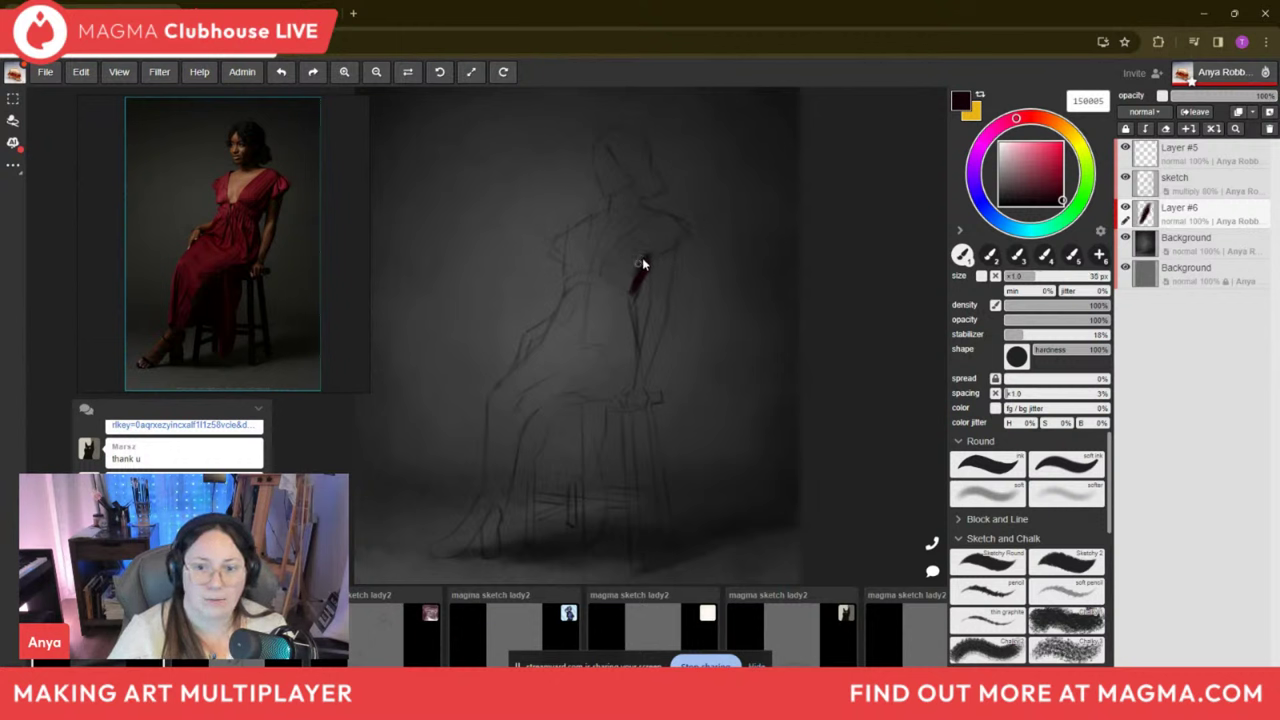
{"action": "key", "text": "bracketright"}
{"action": "key", "text": "bracketright"}
{"action": "key", "text": "bracketright"}
{"action": "key", "text": "bracketright"}
{"action": "key", "text": "bracketright"}
{"action": "key", "text": "bracketright"}
{"action": "key", "text": "bracketright"}
{"action": "key", "text": "bracketright"}
{"action": "key", "text": "bracketright"}
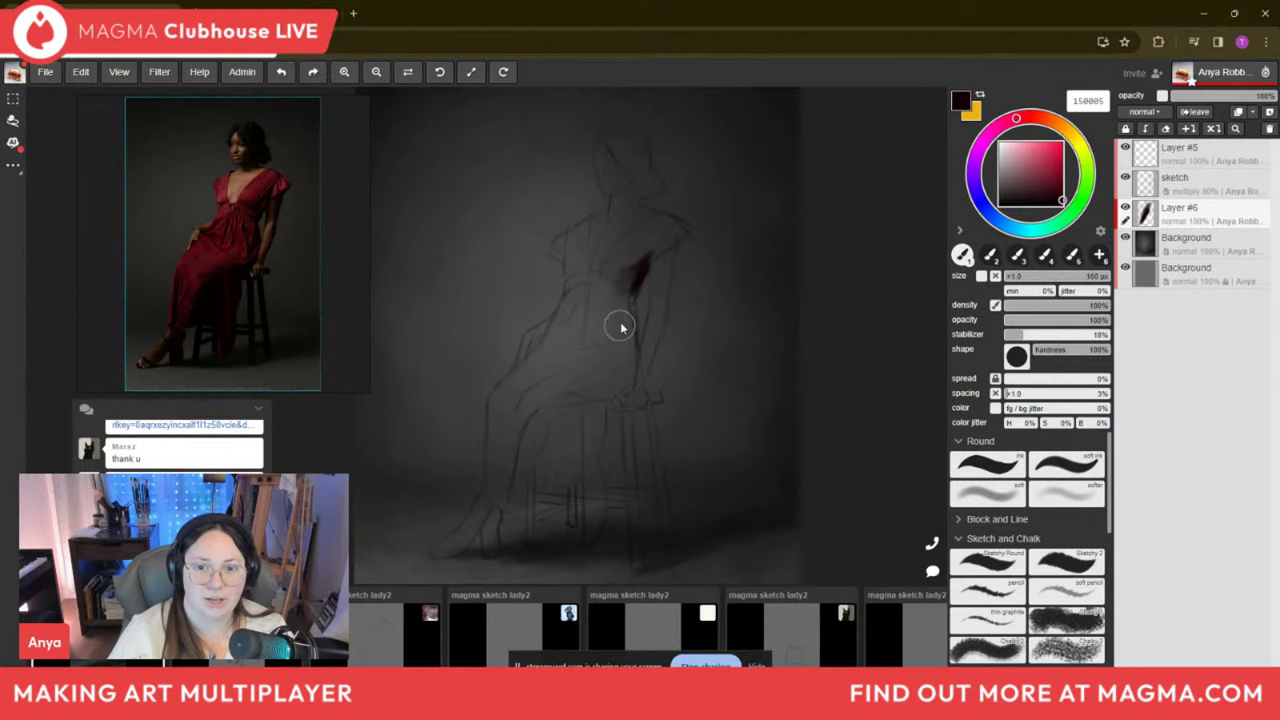
{"action": "left_click_drag", "start_coordinate": [640, 271], "coordinate": [626, 306]}
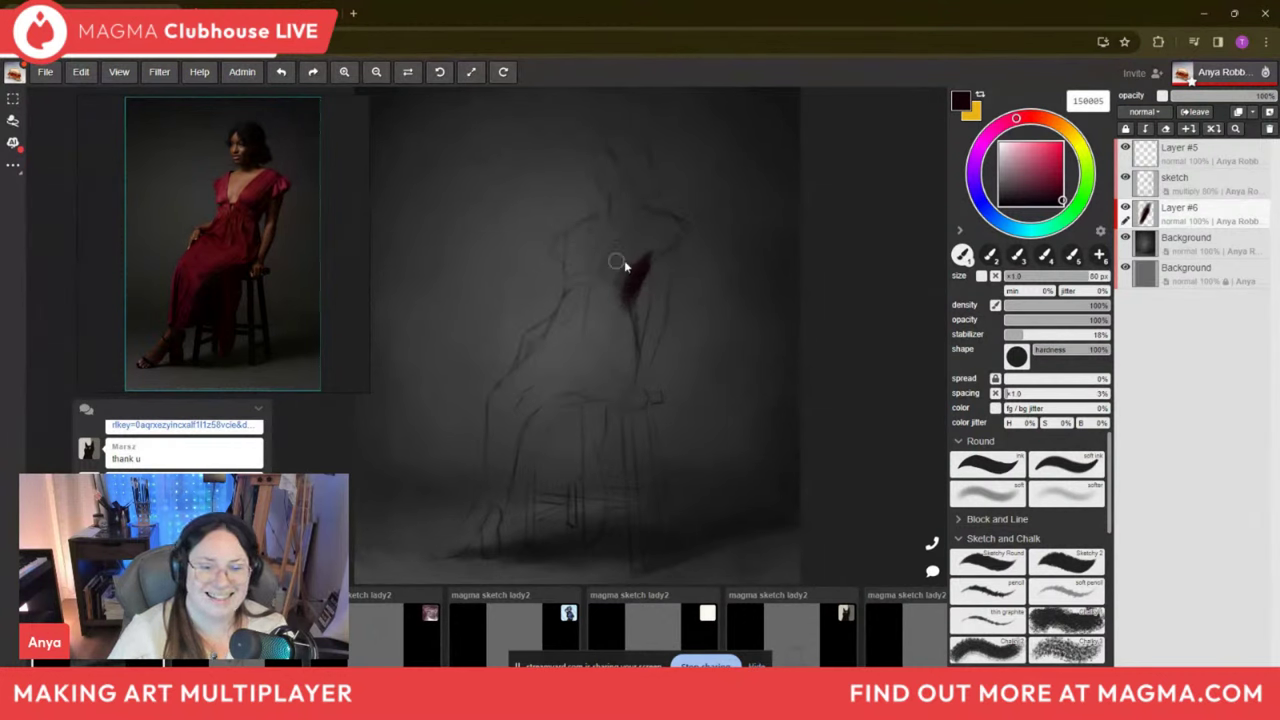
Extend the dark shadow down the figure's waist to the hip with the brush reduced to 70 px.
{"action": "key", "text": "bracketleft"}
{"action": "key", "text": "bracketleft"}
{"action": "left_click_drag", "start_coordinate": [627, 312], "coordinate": [635, 357]}
{"action": "left_click_drag", "start_coordinate": [629, 308], "coordinate": [641, 392]}
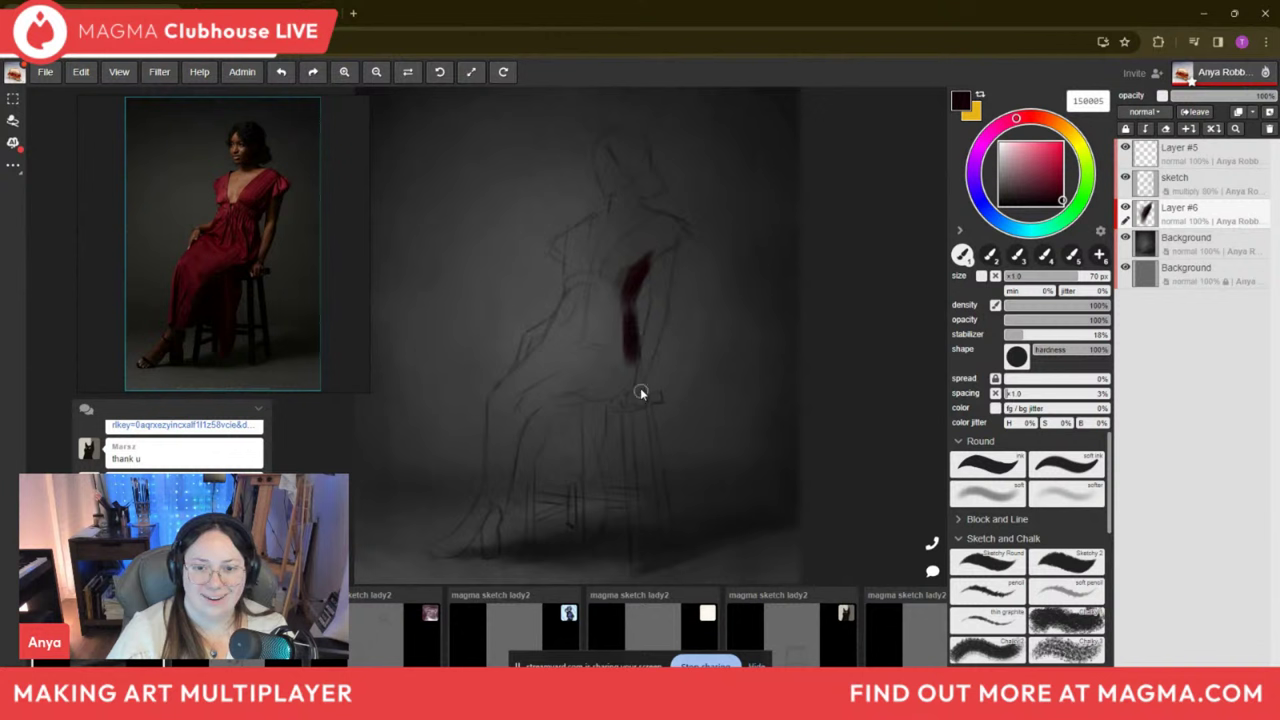
Refine the side shadow with a 35 px brush, tapering it up towards the sleeve and down towards the hand on the stool.
{"action": "key", "text": "bracketleft"}
{"action": "key", "text": "bracketleft"}
{"action": "key", "text": "bracketleft"}
{"action": "key", "text": "bracketleft"}
{"action": "key", "text": "bracketleft"}
{"action": "key", "text": "bracketleft"}
{"action": "key", "text": "bracketleft"}
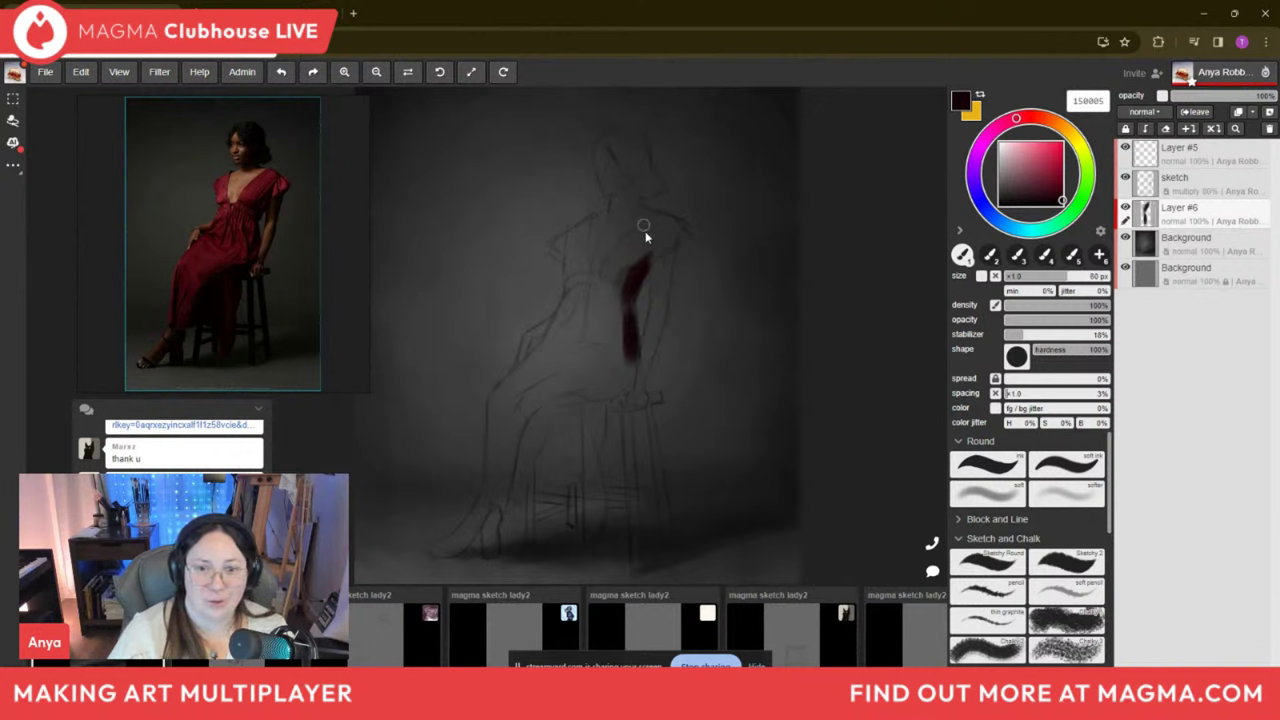
{"action": "mouse_move", "coordinate": [659, 243]}
{"action": "left_mouse_down"}
{"action": "mouse_move", "coordinate": [648, 271]}
{"action": "mouse_move", "coordinate": [656, 245]}
{"action": "left_mouse_up"}
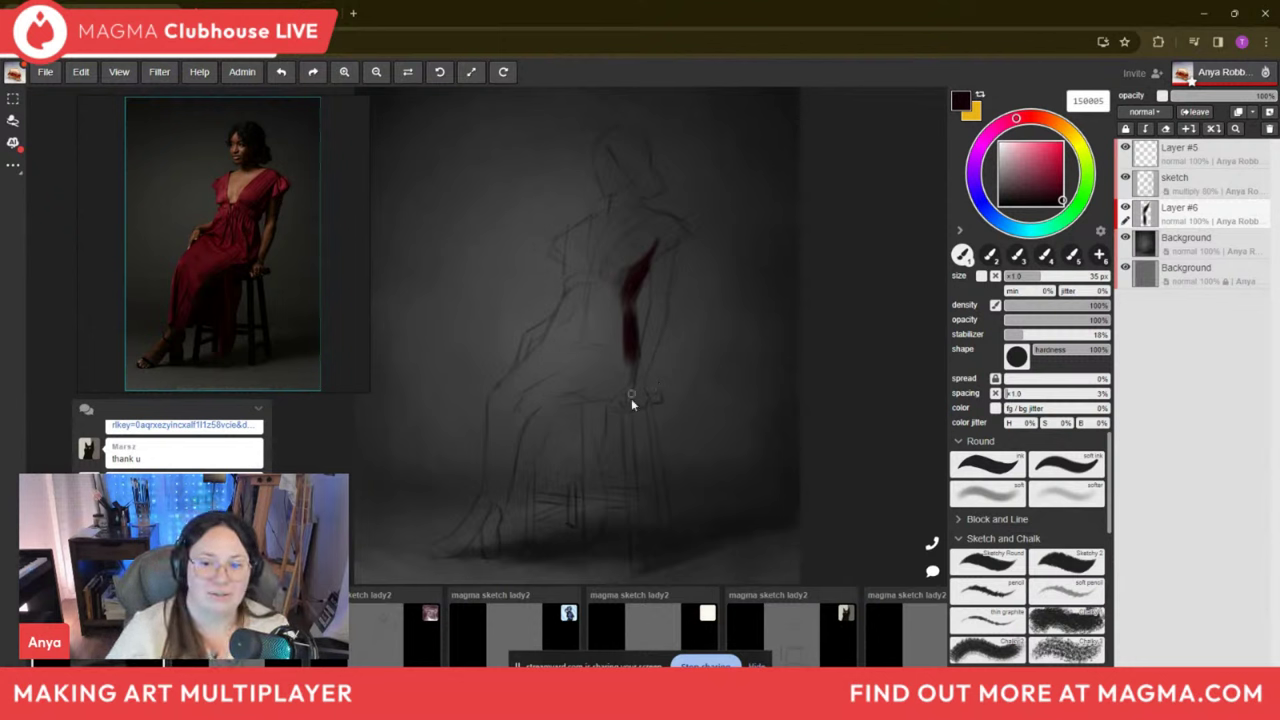
Enlarge the brush to 100 px and block in the large dark shadow of the skirt below the thigh.
{"action": "key", "text": "bracketright"}
{"action": "key", "text": "bracketright"}
{"action": "key", "text": "bracketright"}
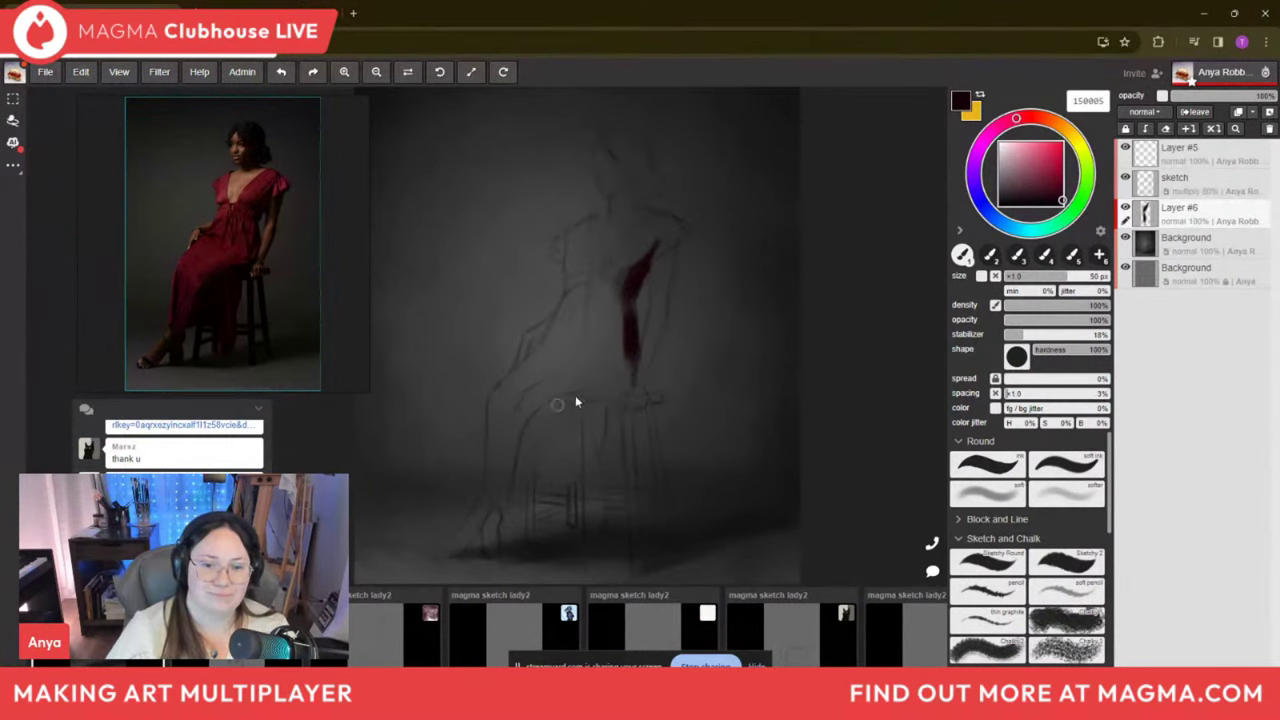
{"action": "key", "text": "bracketright"}
{"action": "key", "text": "bracketright"}
{"action": "key", "text": "bracketright"}
{"action": "key", "text": "bracketright"}
{"action": "key", "text": "bracketright"}
{"action": "mouse_move", "coordinate": [581, 391]}
{"action": "left_mouse_down"}
{"action": "mouse_move", "coordinate": [532, 417]}
{"action": "mouse_move", "coordinate": [552, 488]}
{"action": "mouse_move", "coordinate": [545, 424]}
{"action": "mouse_move", "coordinate": [566, 420]}
{"action": "mouse_move", "coordinate": [567, 465]}
{"action": "left_mouse_up"}
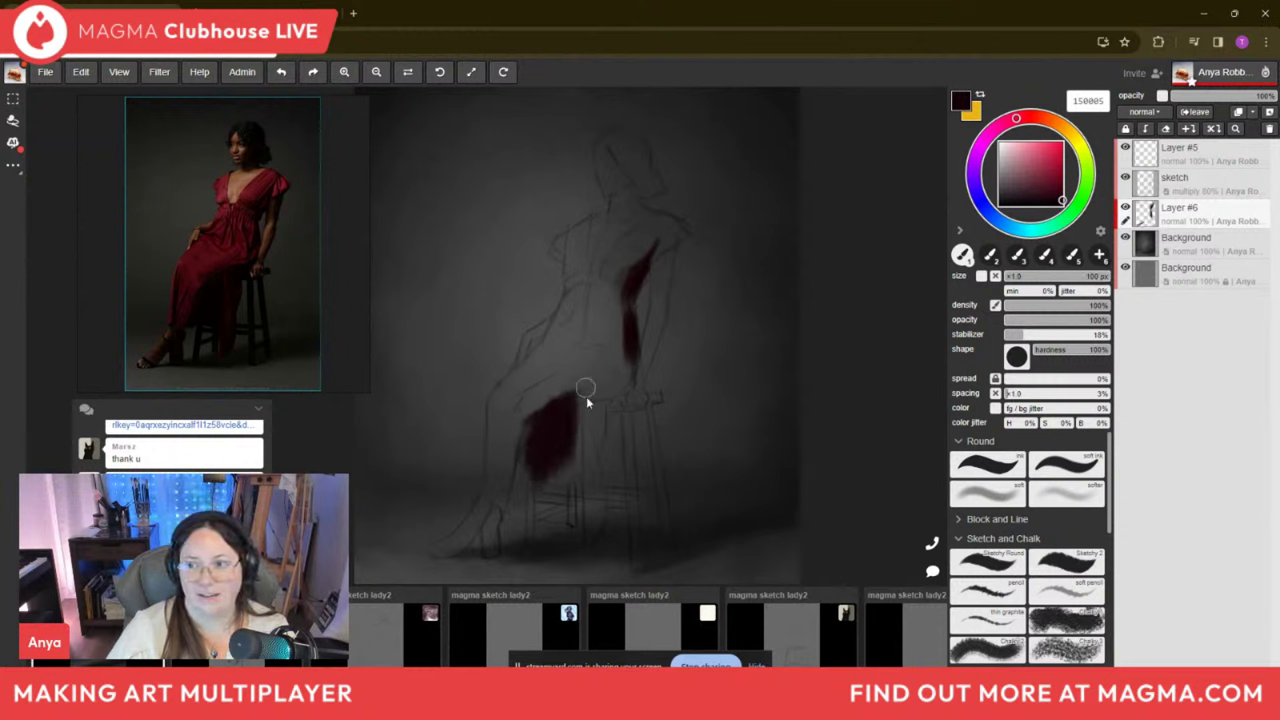
{"action": "left_click_drag", "start_coordinate": [574, 404], "coordinate": [577, 512]}
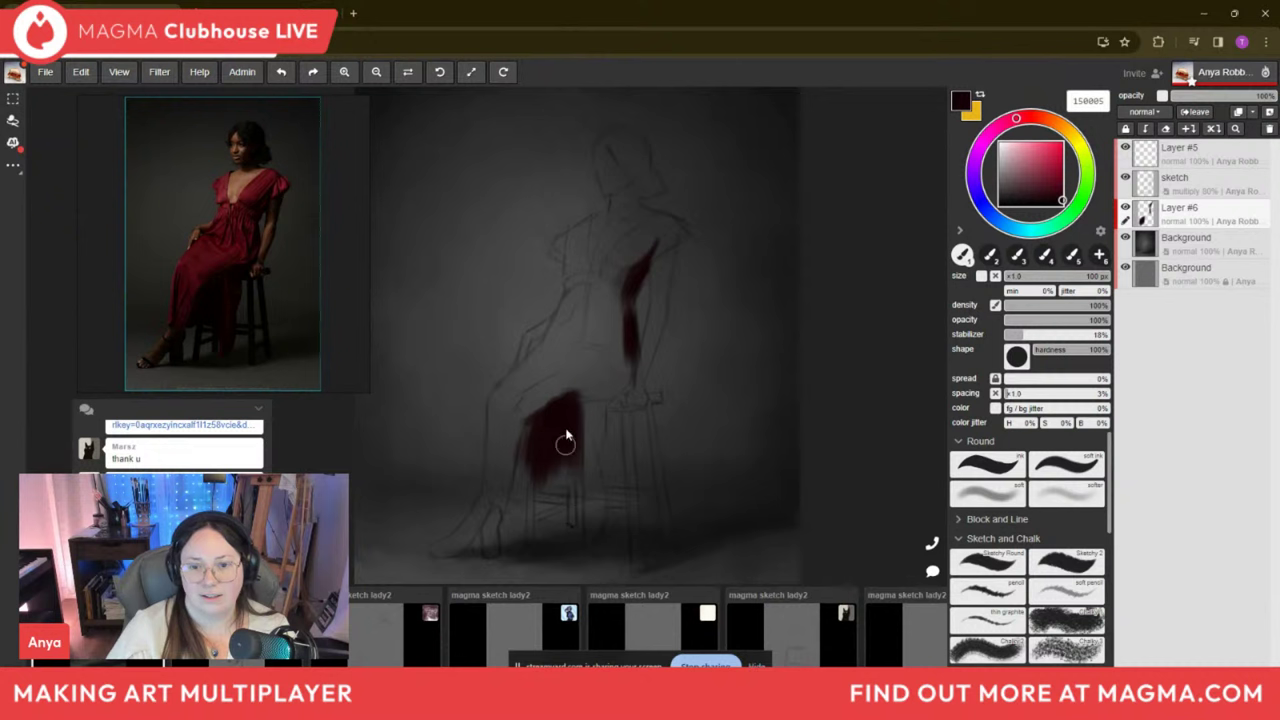
Paint the shadow along the stool seat to join the skirt and hip shadows, using a 50 px and then an 80 px brush.
{"action": "key", "text": "bracketleft"}
{"action": "left_click_drag", "start_coordinate": [590, 389], "coordinate": [620, 391]}
{"action": "key", "text": "bracketleft"}
{"action": "key", "text": "bracketleft"}
{"action": "key", "text": "bracketleft"}
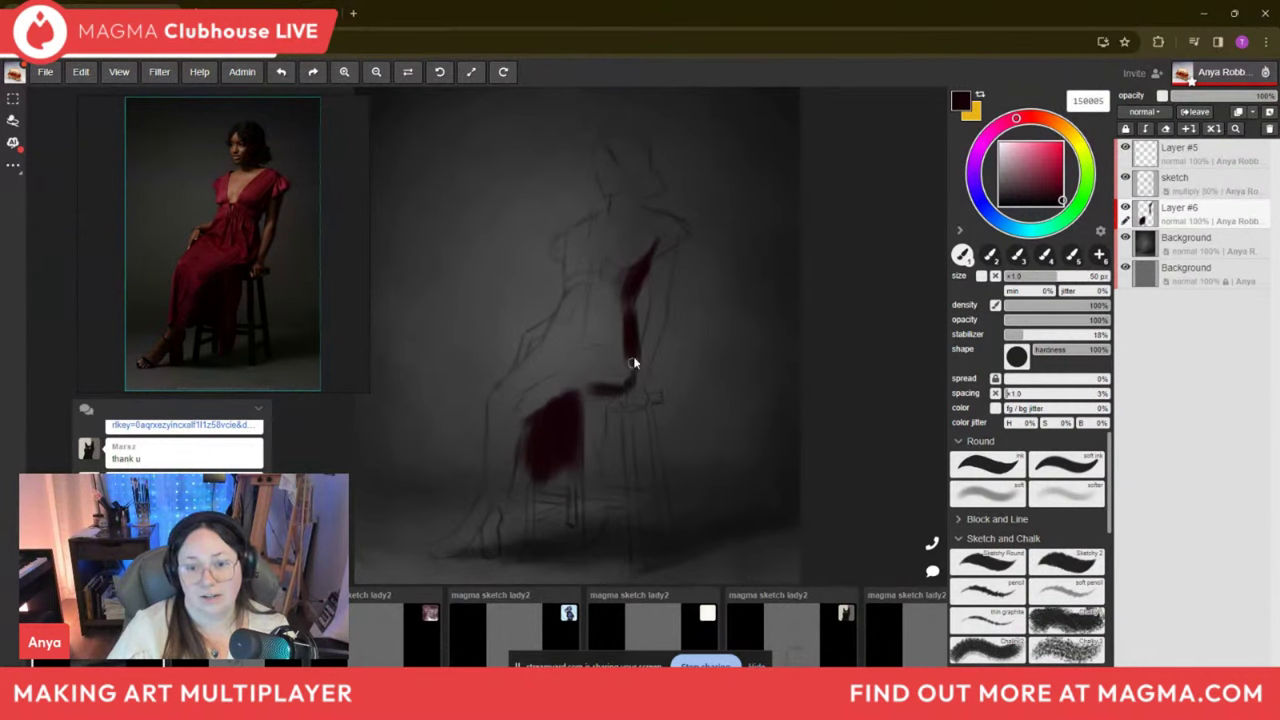
{"action": "key", "text": "bracketright"}
{"action": "key", "text": "bracketright"}
{"action": "key", "text": "bracketright"}
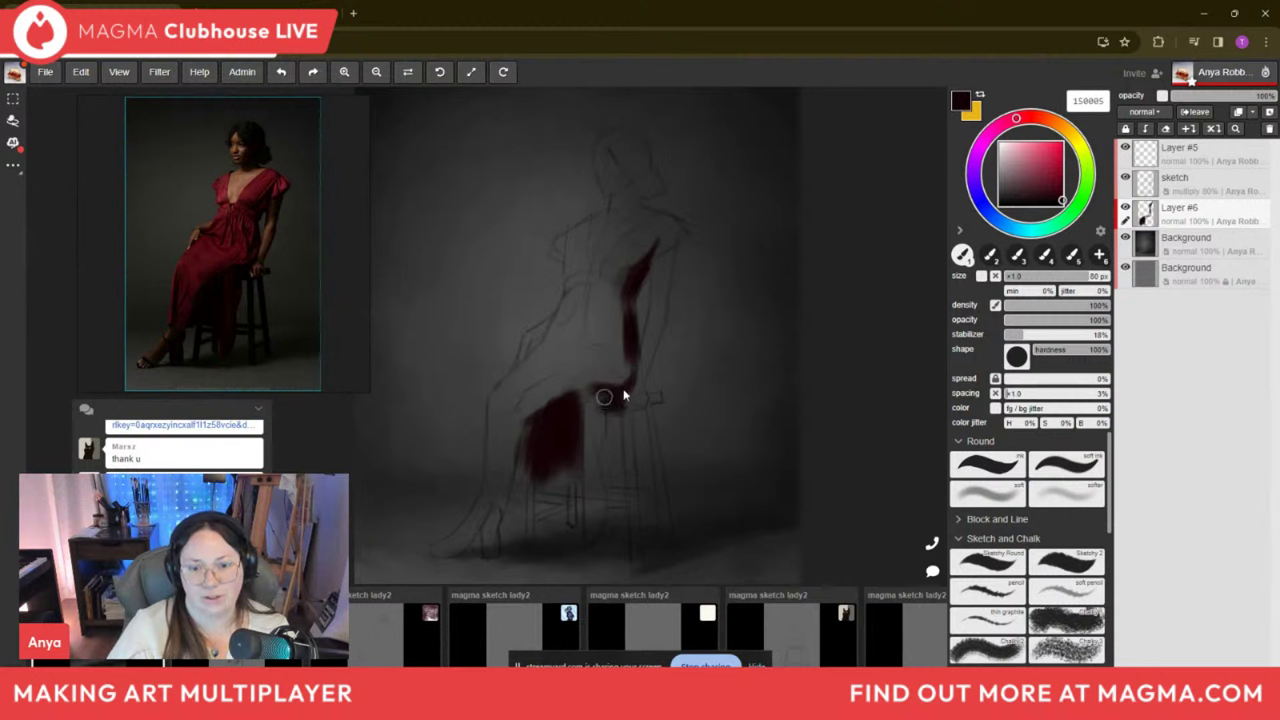
Paint the dark skirt fold hanging beside the stool seat with a 40 px brush, then enlarge the brush to 120 px.
{"action": "key", "text": "bracketleft"}
{"action": "key", "text": "bracketleft"}
{"action": "key", "text": "bracketleft"}
{"action": "key", "text": "bracketleft"}
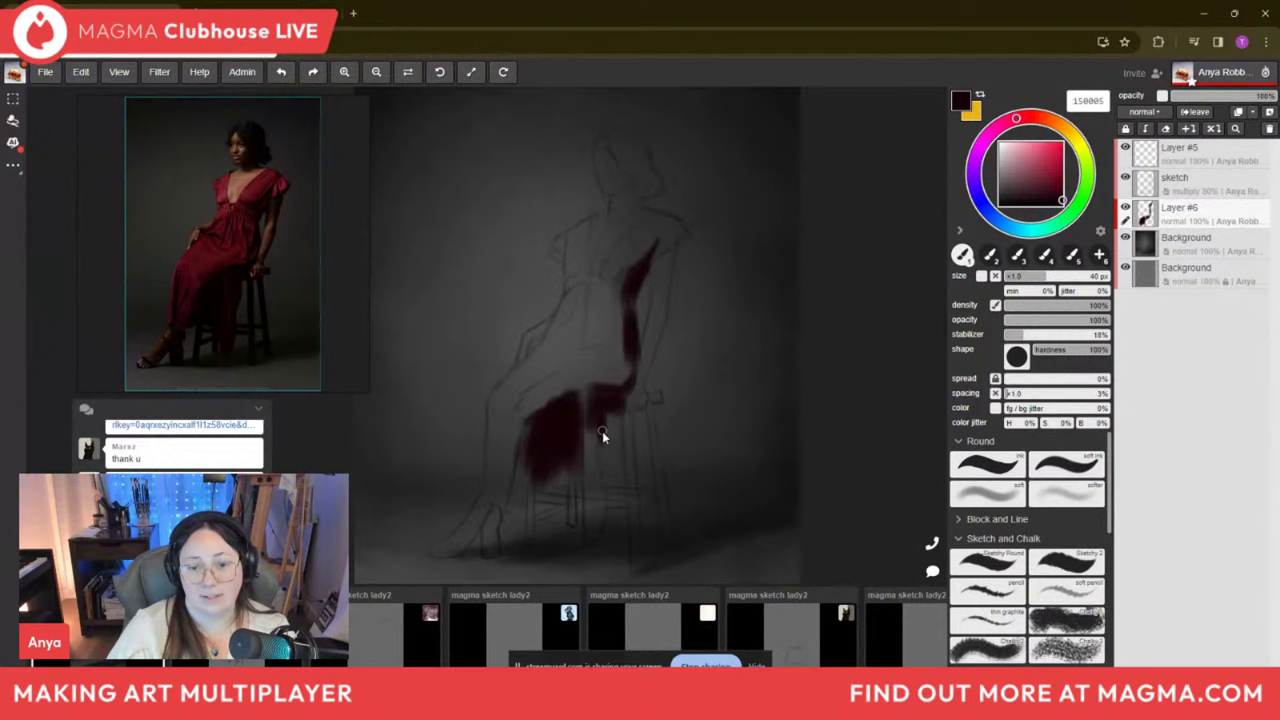
{"action": "key", "text": "bracketright"}
{"action": "key", "text": "bracketright"}
{"action": "key", "text": "bracketright"}
{"action": "key", "text": "bracketright"}
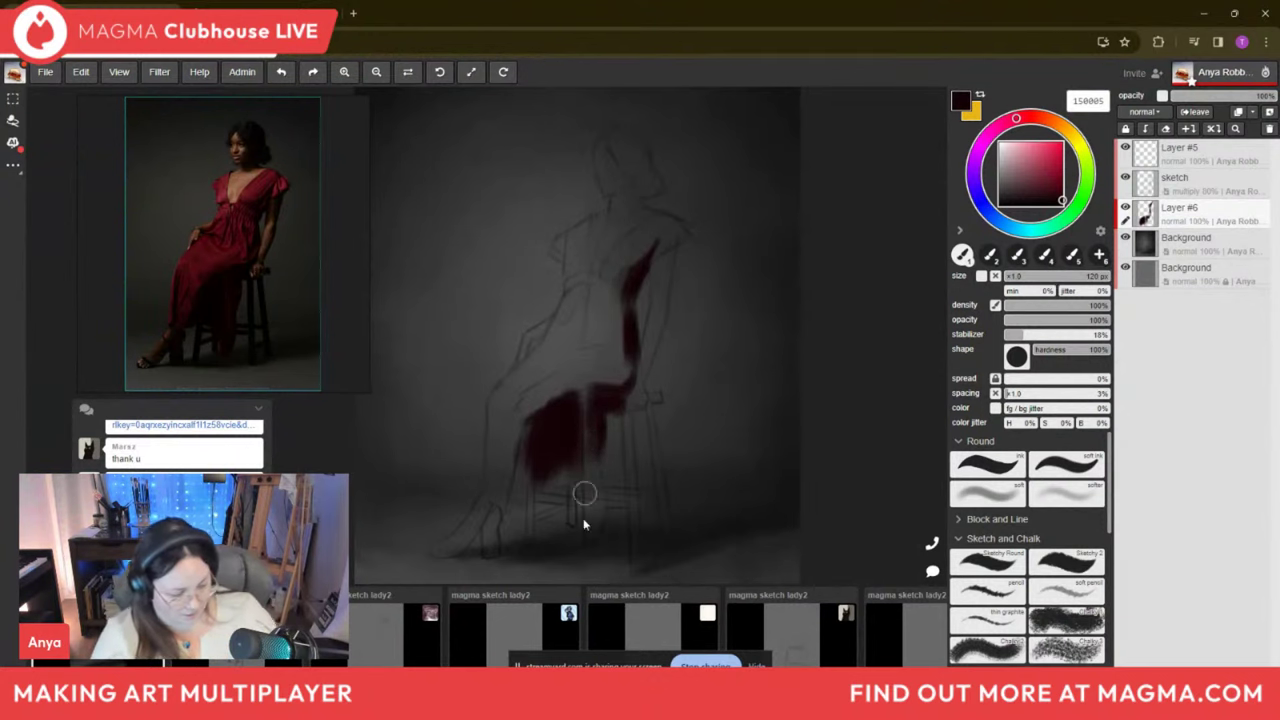
Switch to the eraser and reduce its size to 40 px at the edge of the skirt shadow.
{"action": "key", "text": "e"}
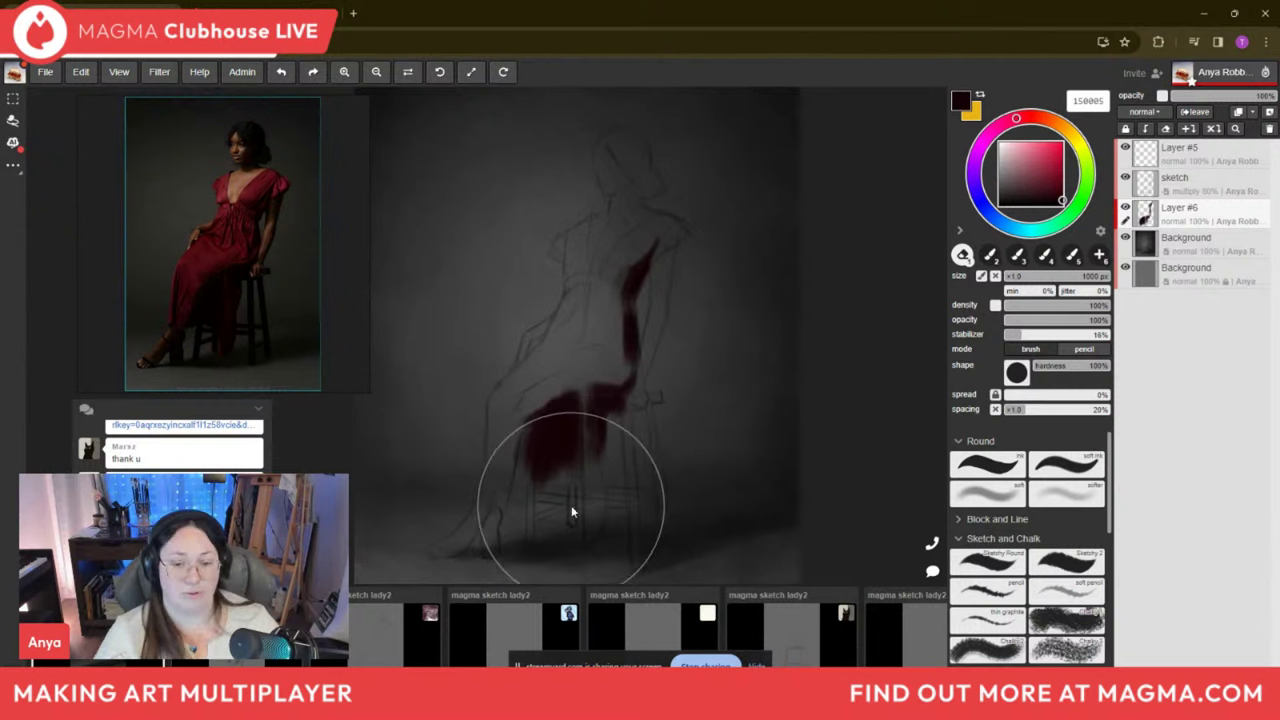
{"action": "key", "text": "bracketleft"}
{"action": "key", "text": "bracketleft"}
{"action": "key", "text": "bracketleft"}
{"action": "key", "text": "bracketleft"}
{"action": "key", "text": "bracketleft"}
{"action": "key", "text": "bracketleft"}
{"action": "key", "text": "bracketleft"}
{"action": "key", "text": "bracketleft"}
{"action": "key", "text": "bracketleft"}
{"action": "key", "text": "bracketleft"}
{"action": "key", "text": "bracketleft"}
{"action": "key", "text": "bracketleft"}
{"action": "key", "text": "bracketleft"}
{"action": "key", "text": "bracketleft"}
{"action": "key", "text": "bracketleft"}
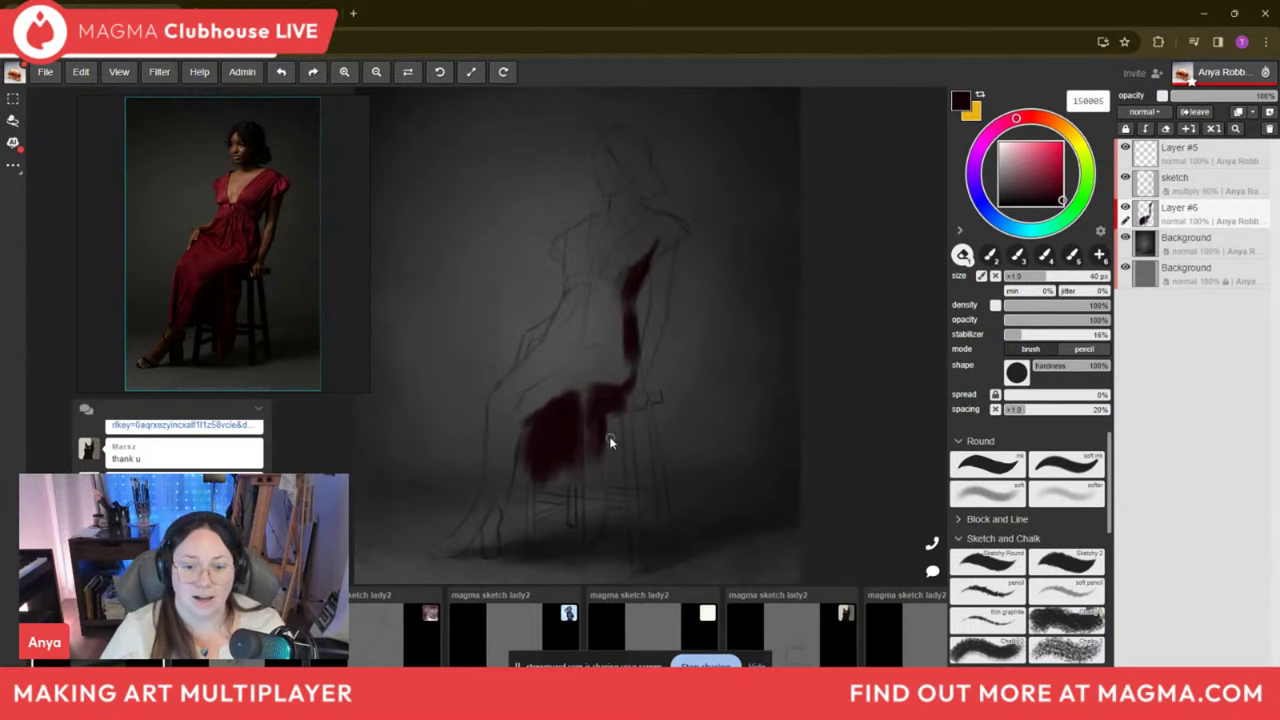
Return to the brush, reduce it to 20 px and paint a small dark accent at the neckline of the shoulder opposite the stool arm.
{"action": "key", "text": "b"}
{"action": "key", "text": "bracketleft"}
{"action": "key", "text": "bracketleft"}
{"action": "key", "text": "bracketleft"}
{"action": "key", "text": "bracketleft"}
{"action": "key", "text": "bracketleft"}
{"action": "key", "text": "bracketleft"}
{"action": "key", "text": "bracketleft"}
{"action": "key", "text": "bracketleft"}
{"action": "key", "text": "bracketleft"}
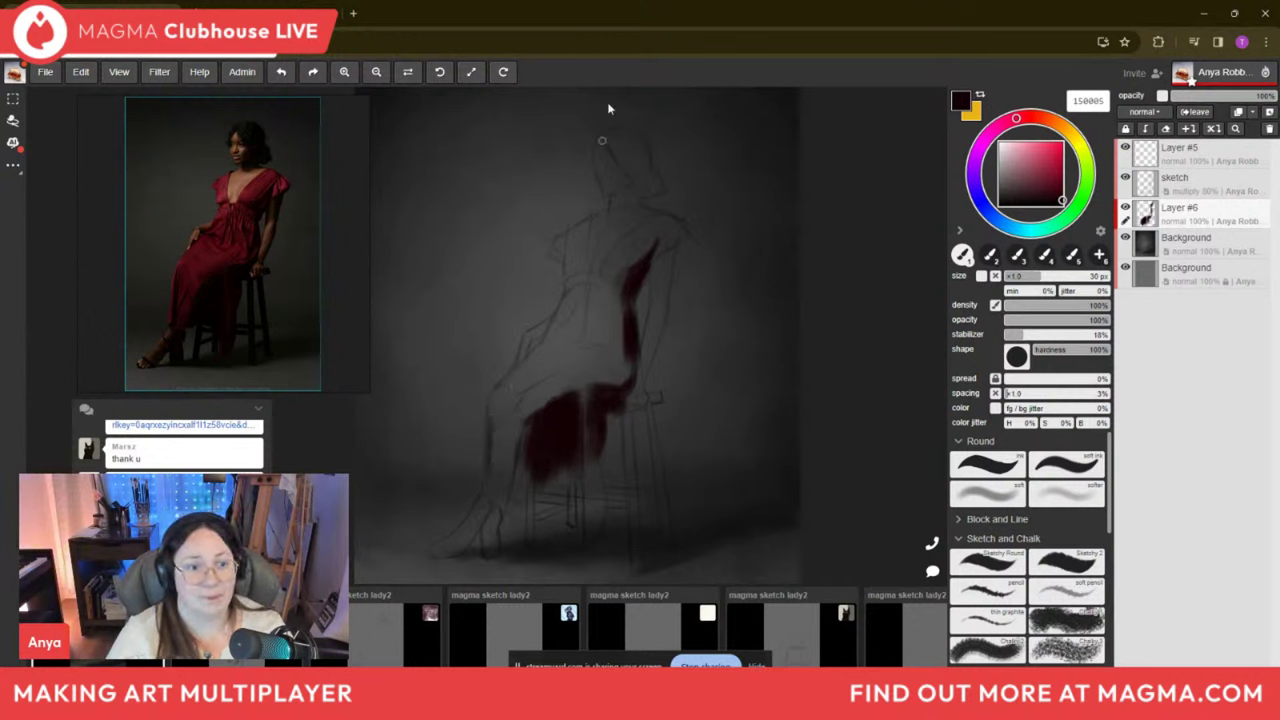
{"action": "key", "text": "bracketleft"}
{"action": "key", "text": "bracketleft"}
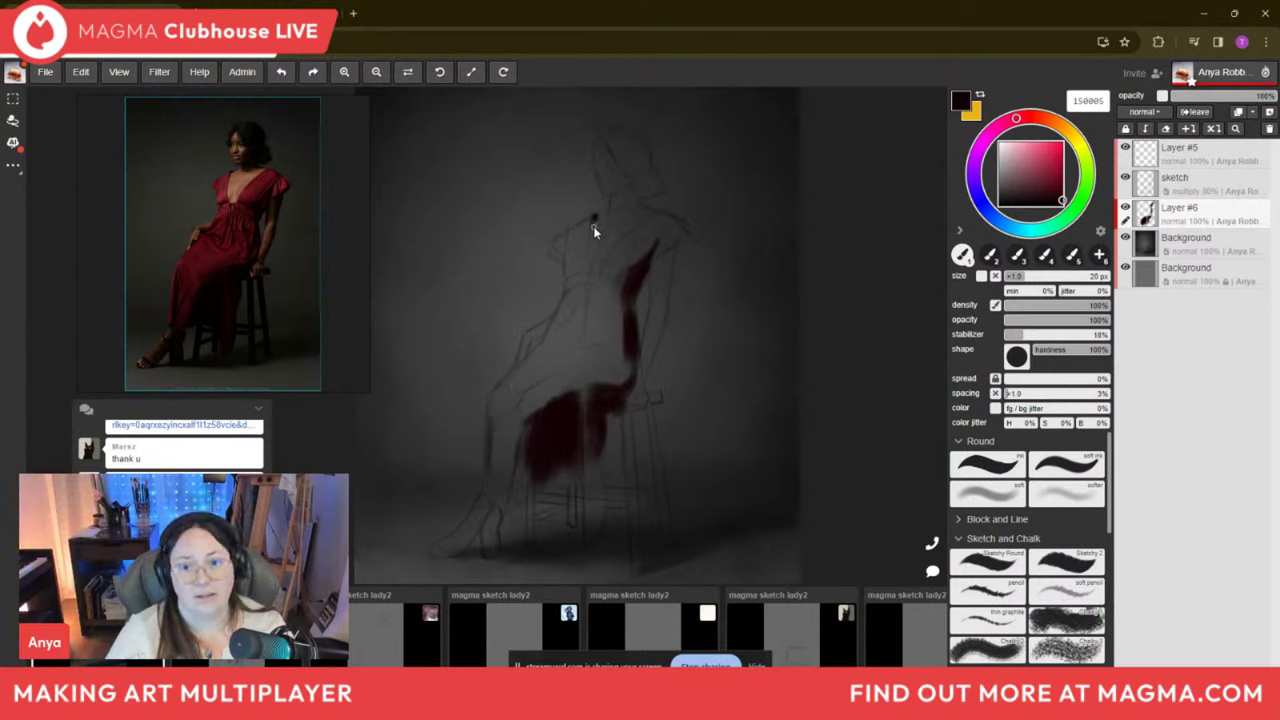
Block in the shadow on the neck under the chin with a 35 px brush enlarged to 50 px.
{"action": "key", "text": "bracketright"}
{"action": "key", "text": "bracketright"}
{"action": "key", "text": "bracketright"}
{"action": "key", "text": "bracketright"}
{"action": "key", "text": "bracketright"}
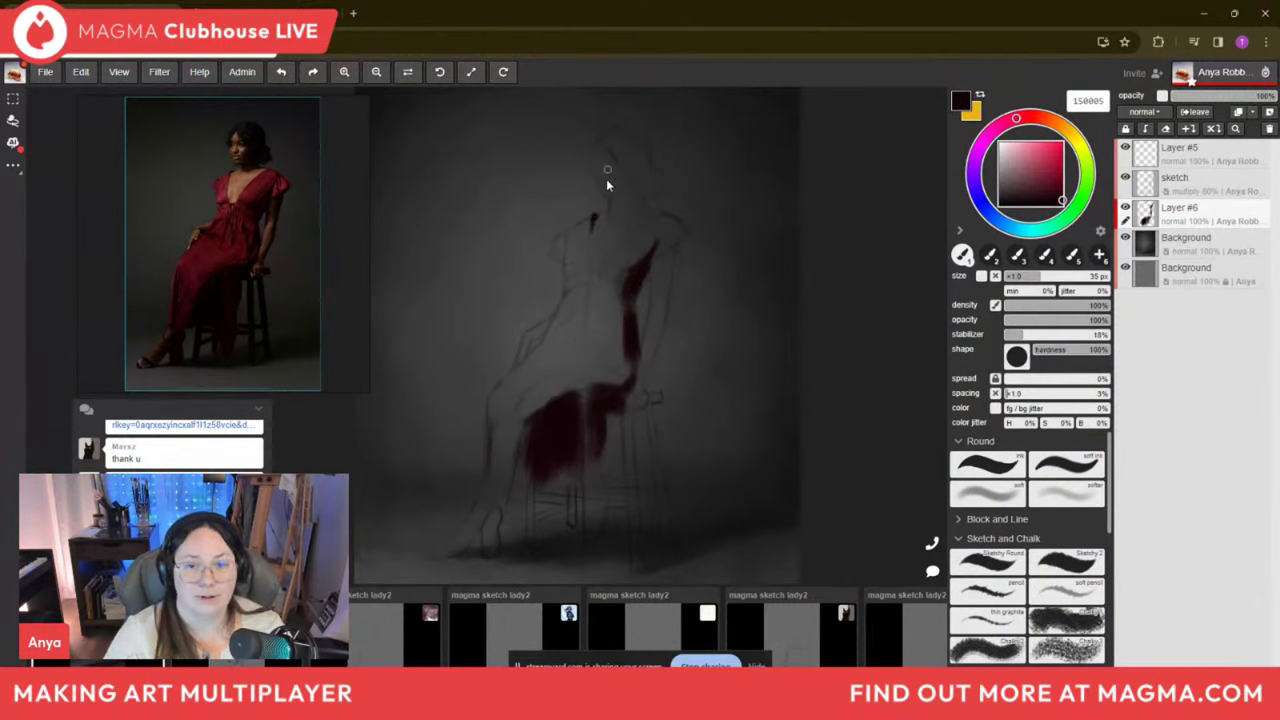
{"action": "left_click", "coordinate": [623, 211]}
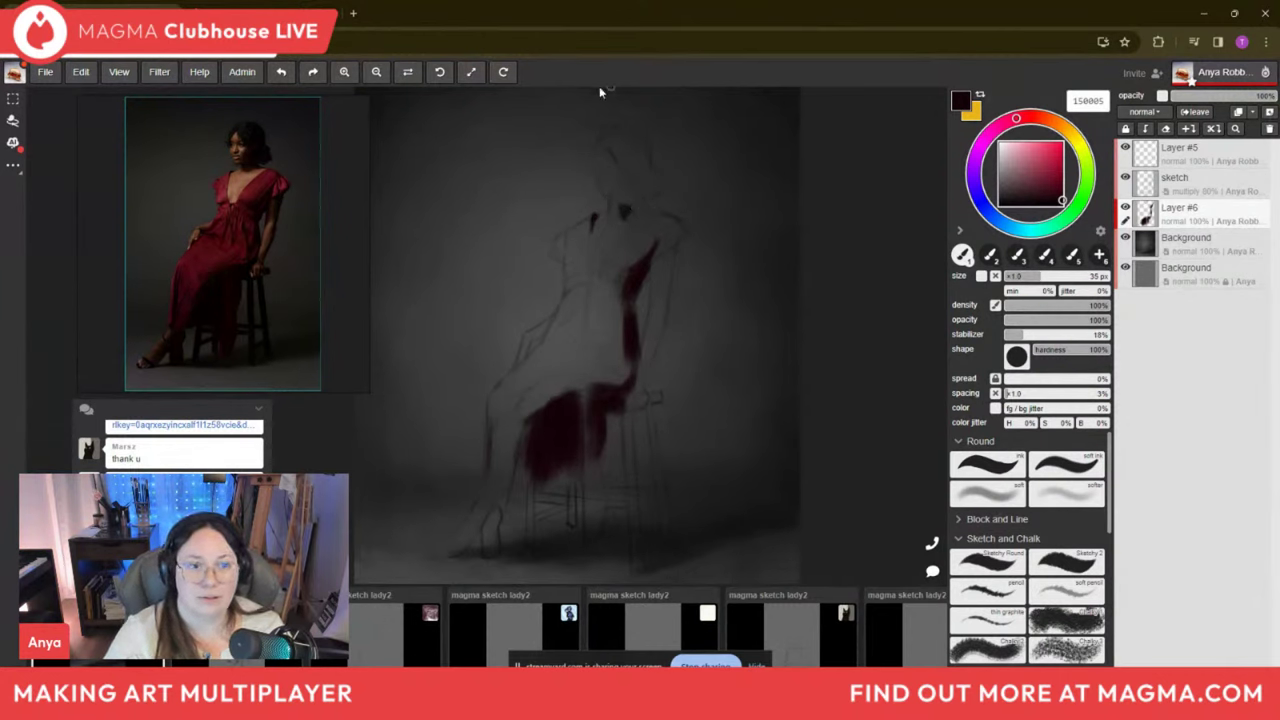
{"action": "left_click_drag", "start_coordinate": [614, 202], "coordinate": [621, 214]}
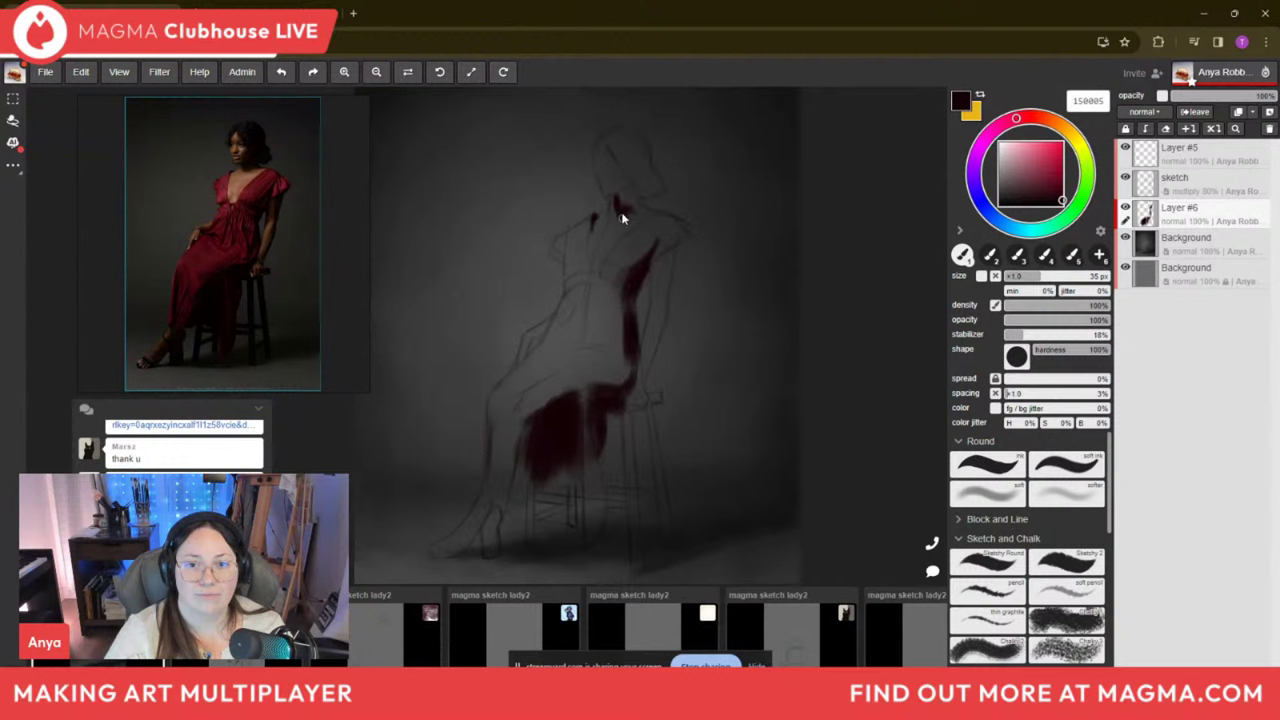
{"action": "key", "text": "bracketright"}
{"action": "key", "text": "bracketright"}
{"action": "key", "text": "bracketright"}
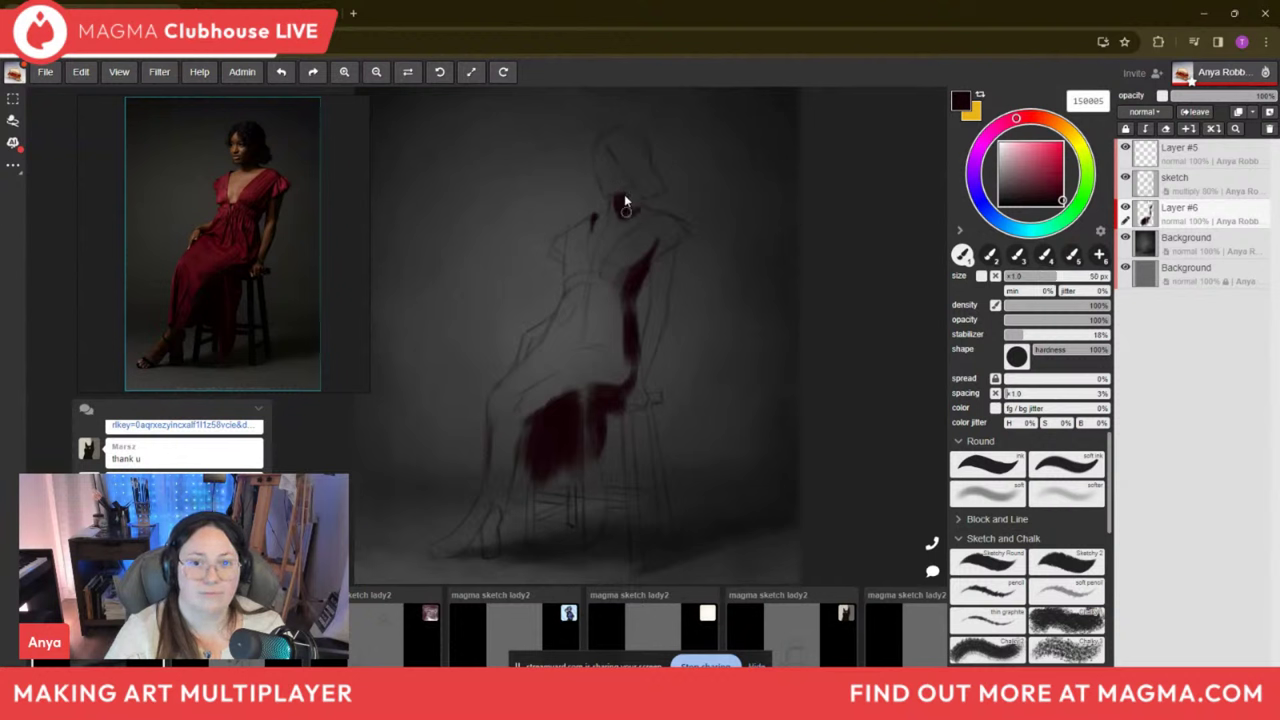
{"action": "left_click_drag", "start_coordinate": [630, 204], "coordinate": [645, 199]}
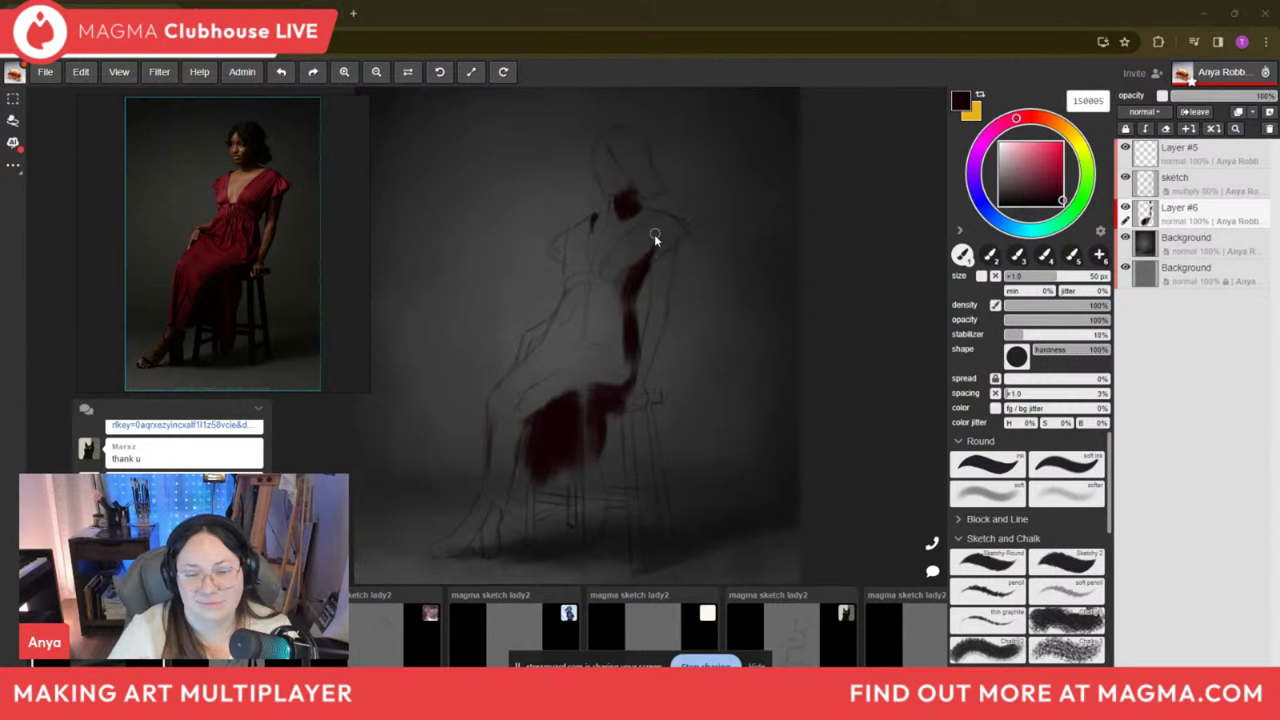
Extend the torso shadow up to the sleeve and shade the upper arm beneath it with a 40 px, then 35 px brush.
{"action": "key", "text": "["}
{"action": "mouse_move", "coordinate": [643, 259]}
{"action": "left_mouse_down"}
{"action": "mouse_move", "coordinate": [660, 236]}
{"action": "mouse_move", "coordinate": [658, 264]}
{"action": "left_mouse_up"}
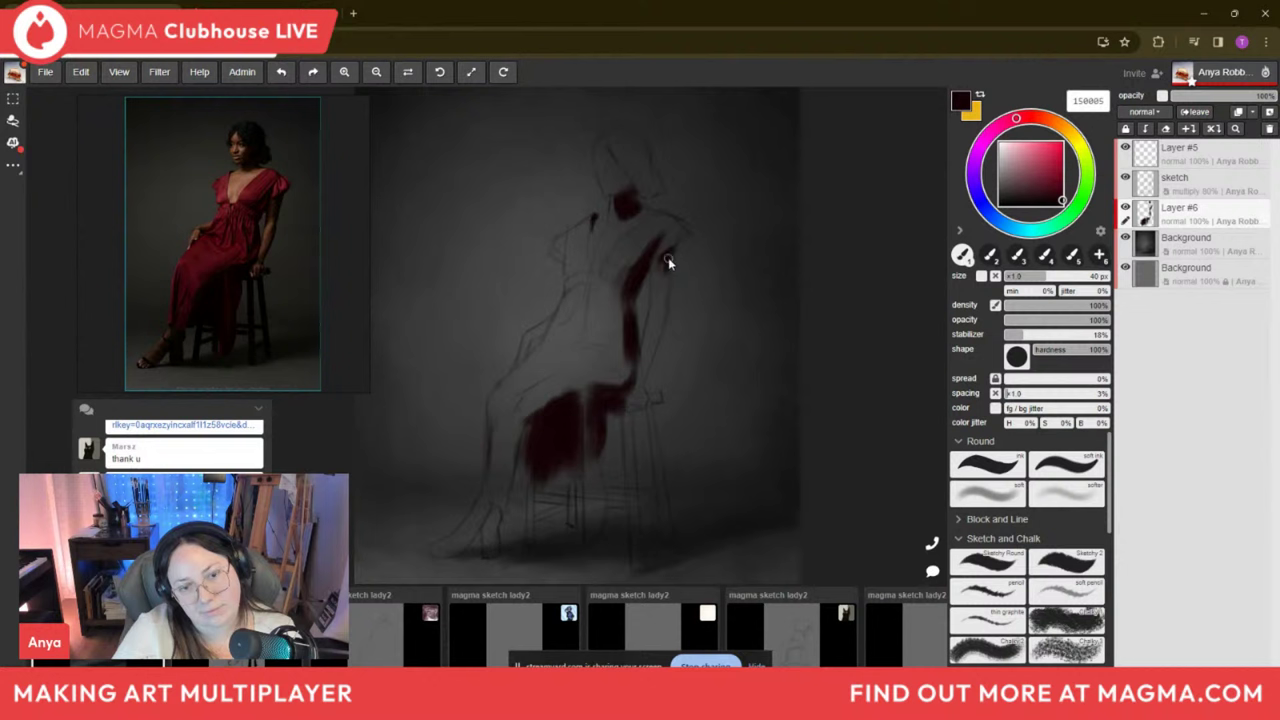
{"action": "key", "text": "bracketleft"}
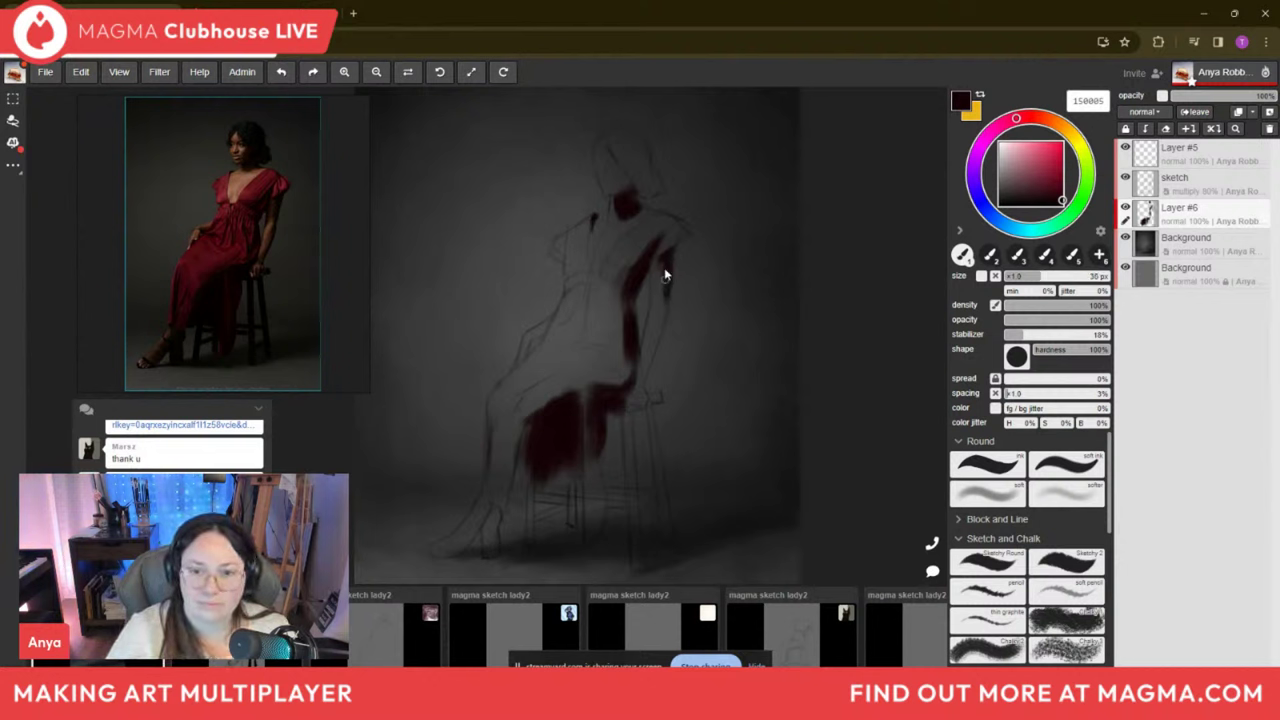
{"action": "key", "text": "bracketright"}
{"action": "key", "text": "bracketright"}
{"action": "key", "text": "bracketright"}
{"action": "key", "text": "bracketright"}
{"action": "key", "text": "bracketright"}
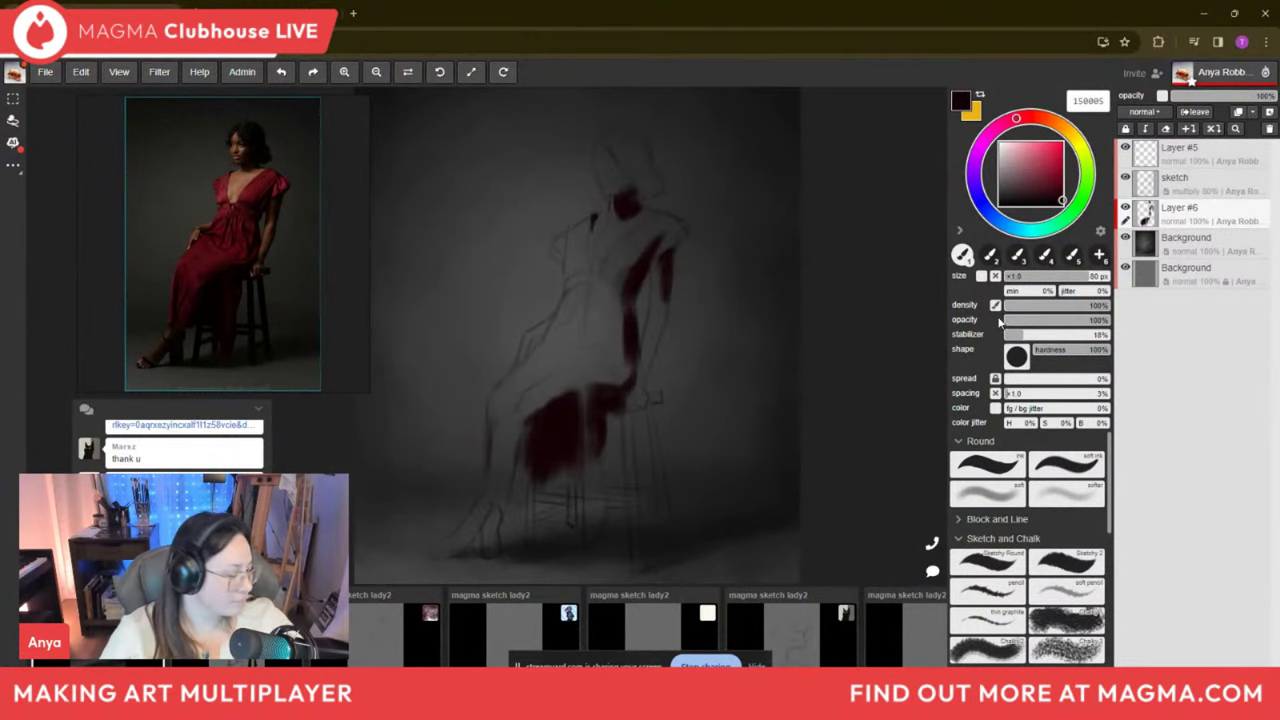
Set the brush opacity to 80% and paint a thin dark line along the arm's inner edge with a 30 px brush.
{"action": "key", "text": "1"}
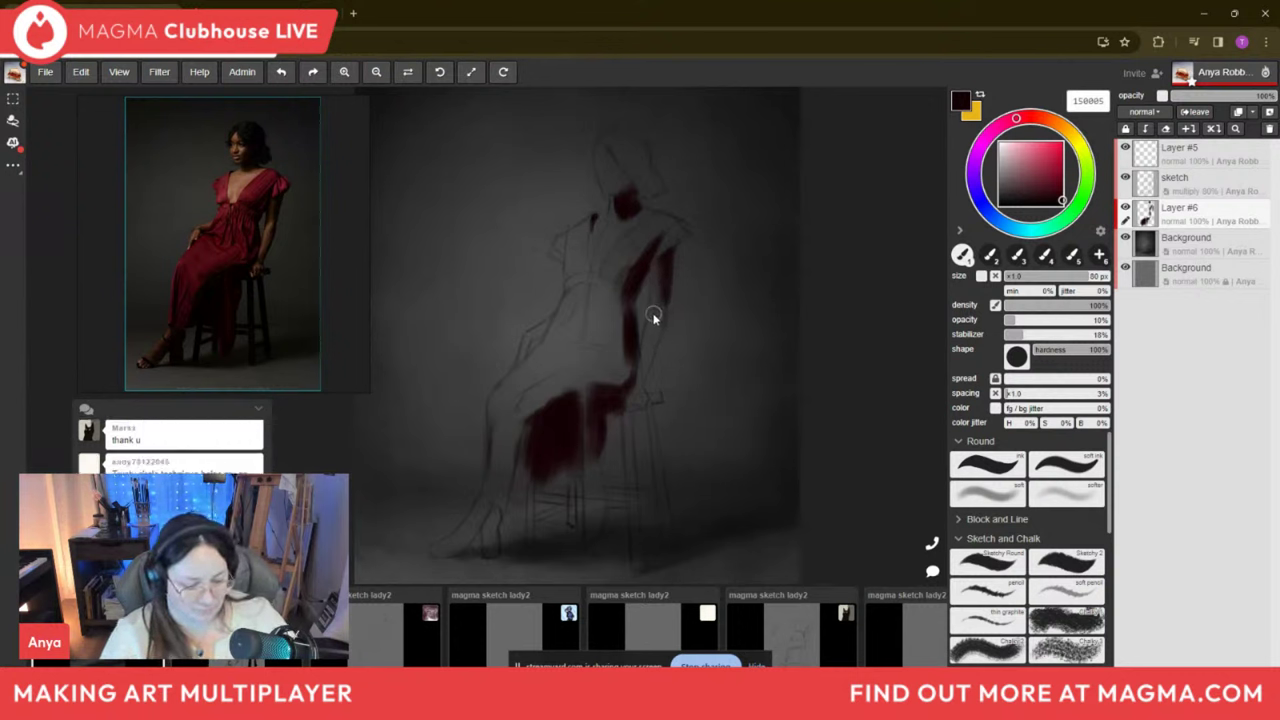
{"action": "key", "text": "8"}
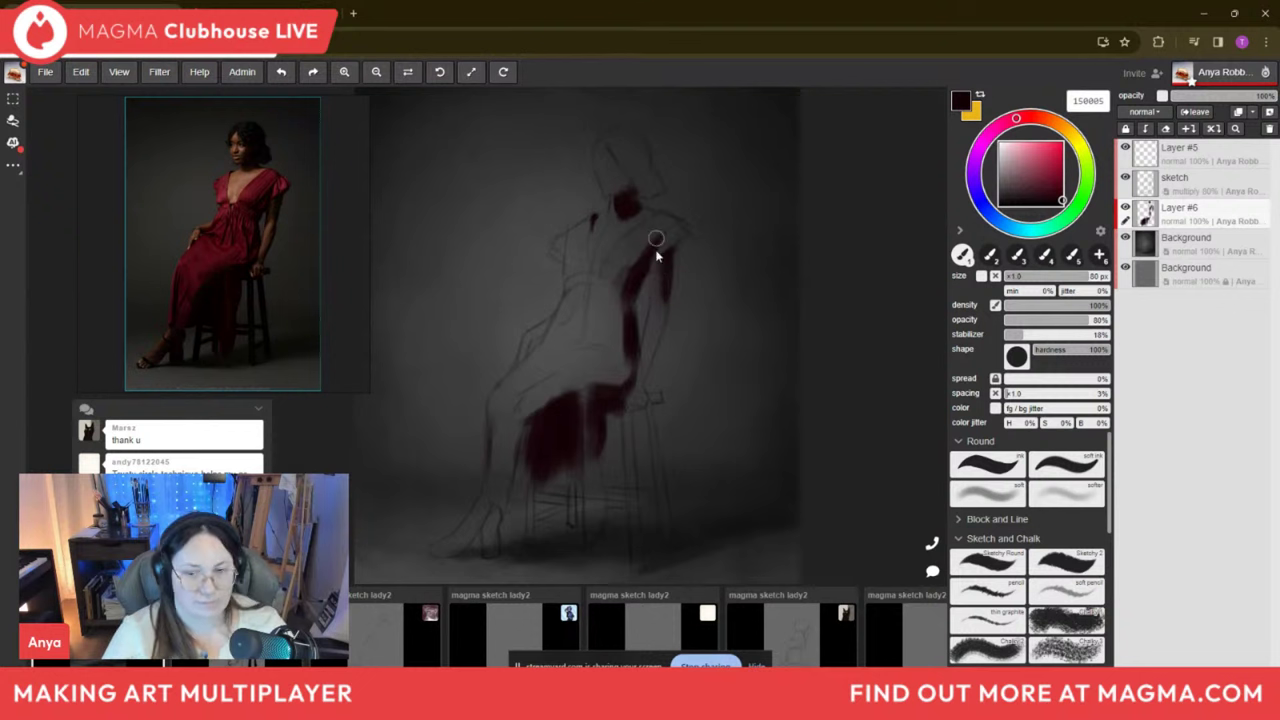
{"action": "key", "text": "["}
{"action": "key", "text": "["}
{"action": "key", "text": "["}
{"action": "key", "text": "["}
{"action": "key", "text": "["}
{"action": "key", "text": "["}
{"action": "key", "text": "["}
{"action": "key", "text": "["}
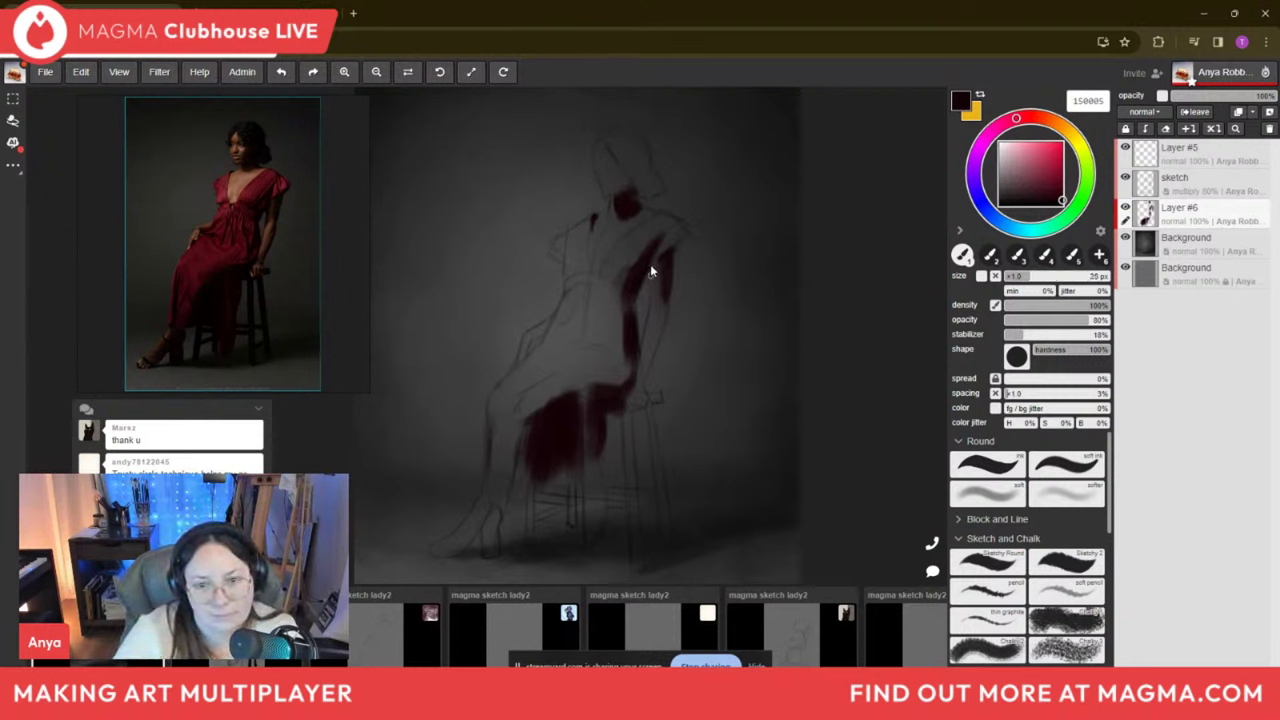
{"action": "key", "text": "bracketright"}
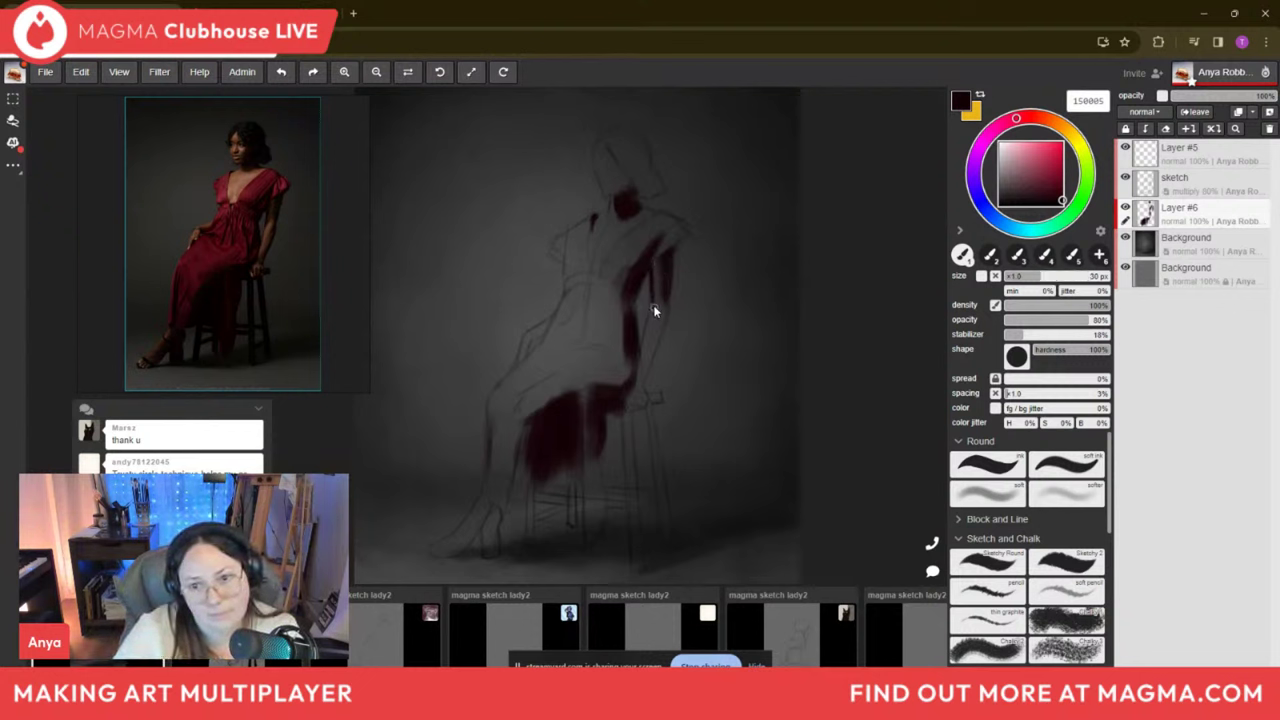
Extend the arm's shadow down the forearm with a 35 px brush and block in the hair mass behind the face with a larger brush.
{"action": "key", "text": "bracketright"}
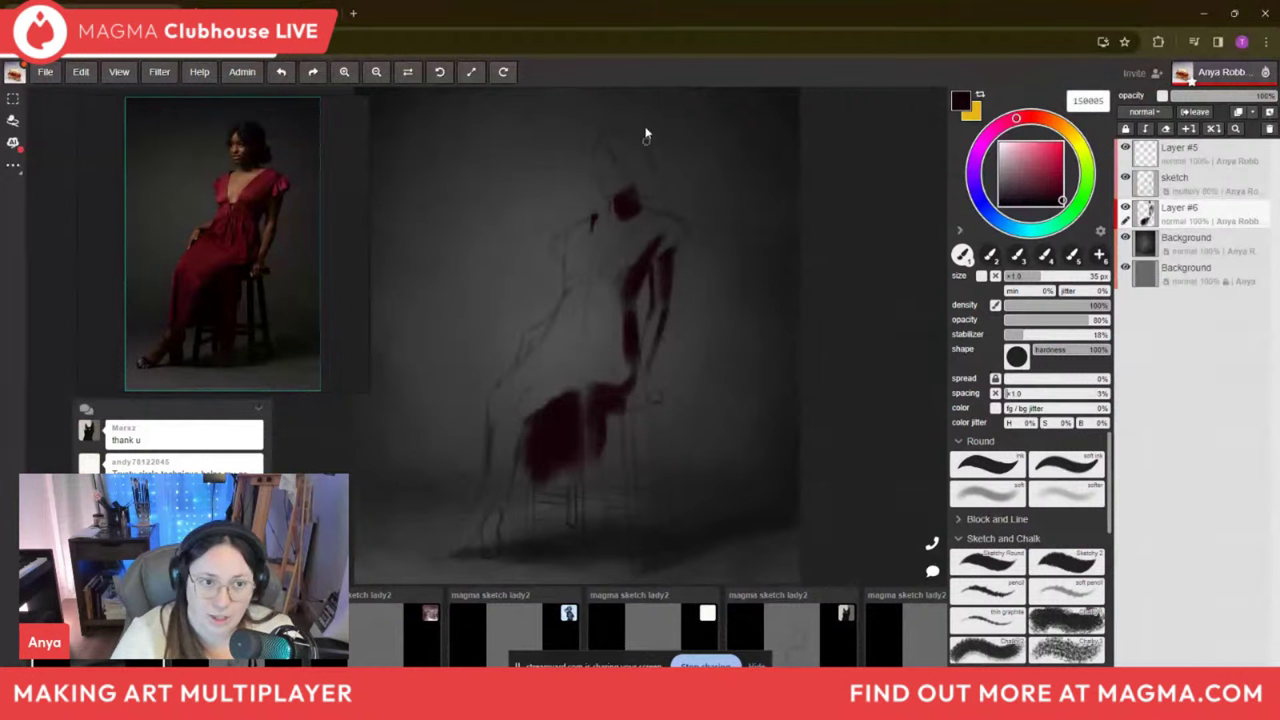
{"action": "key", "text": "ctrl+z"}
{"action": "key", "text": "bracketright"}
{"action": "key", "text": "bracketright"}
{"action": "key", "text": "bracketright"}
{"action": "key", "text": "bracketright"}
{"action": "key", "text": "bracketright"}
{"action": "key", "text": "bracketright"}
{"action": "key", "text": "bracketright"}
{"action": "key", "text": "bracketright"}
{"action": "left_click_drag", "start_coordinate": [632, 167], "coordinate": [642, 147]}
{"action": "key", "text": "bracketright"}
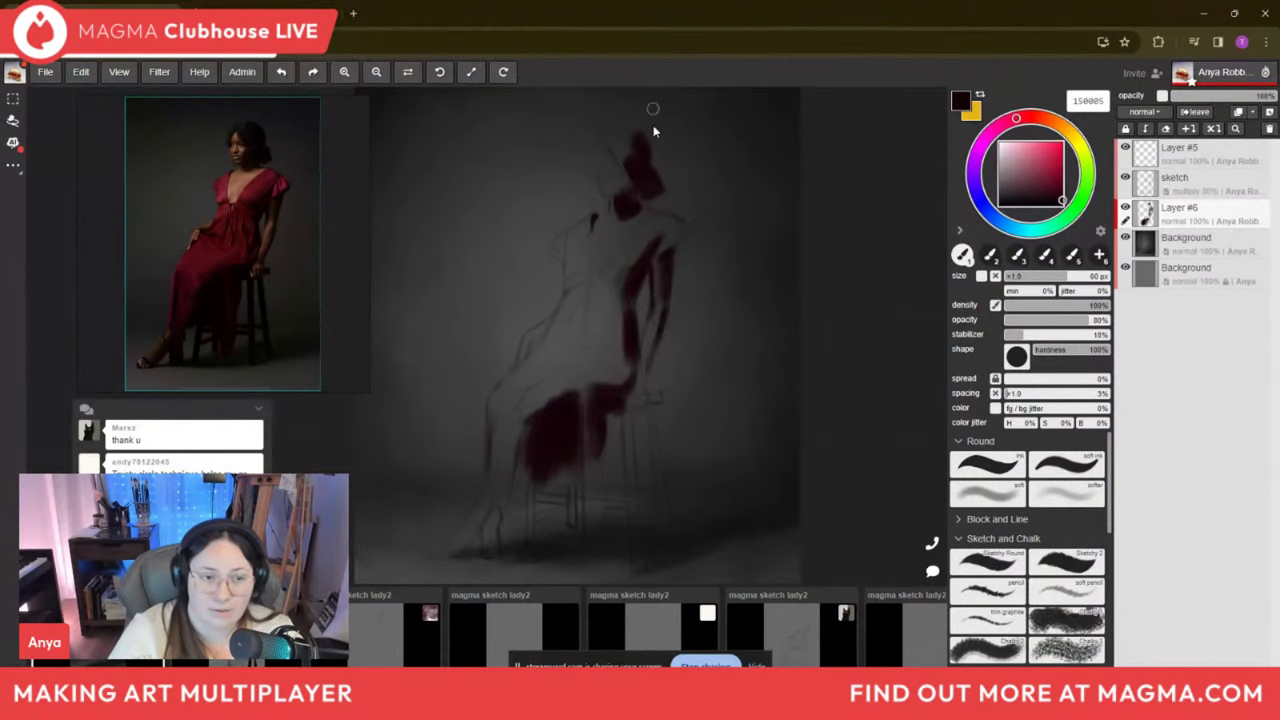
Paint the hair framing the forehead and the front of the face, varying the brush between 14 px and 25 px.
{"action": "key", "text": "bracketleft"}
{"action": "key", "text": "bracketleft"}
{"action": "key", "text": "bracketleft"}
{"action": "key", "text": "bracketleft"}
{"action": "key", "text": "bracketleft"}
{"action": "key", "text": "bracketleft"}
{"action": "key", "text": "bracketleft"}
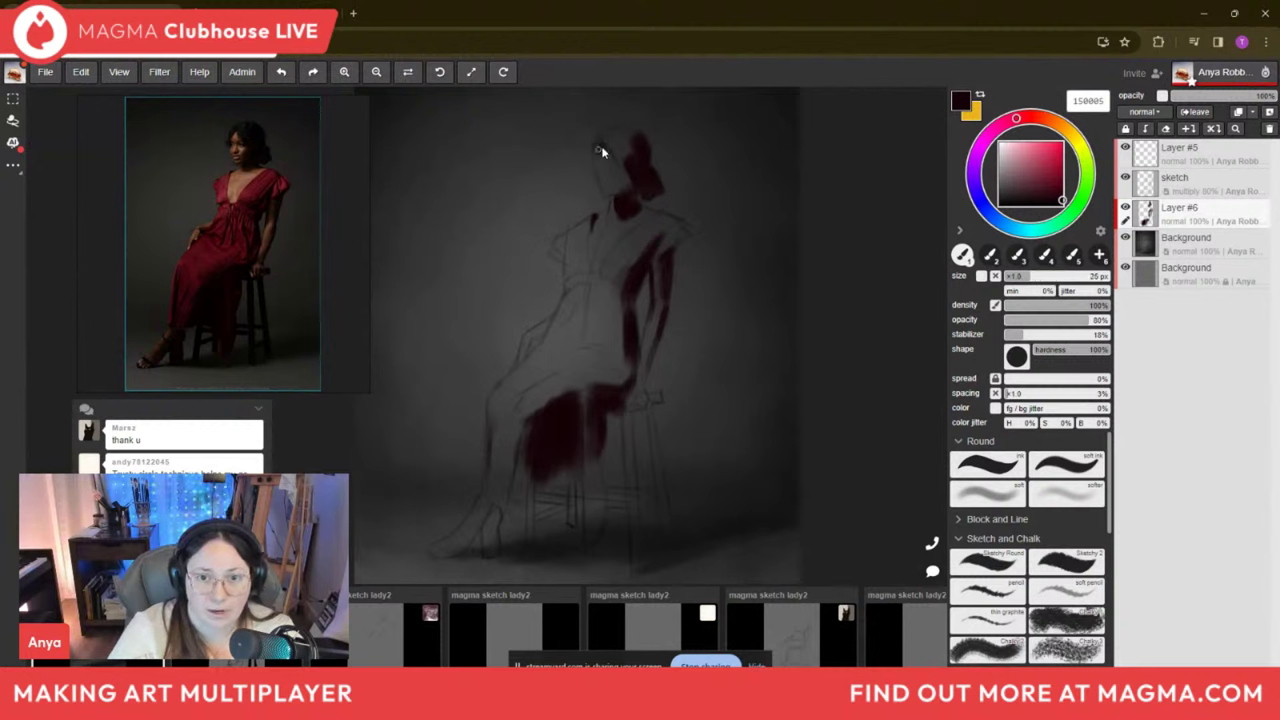
{"action": "key", "text": "bracketleft"}
{"action": "key", "text": "bracketleft"}
{"action": "key", "text": "bracketleft"}
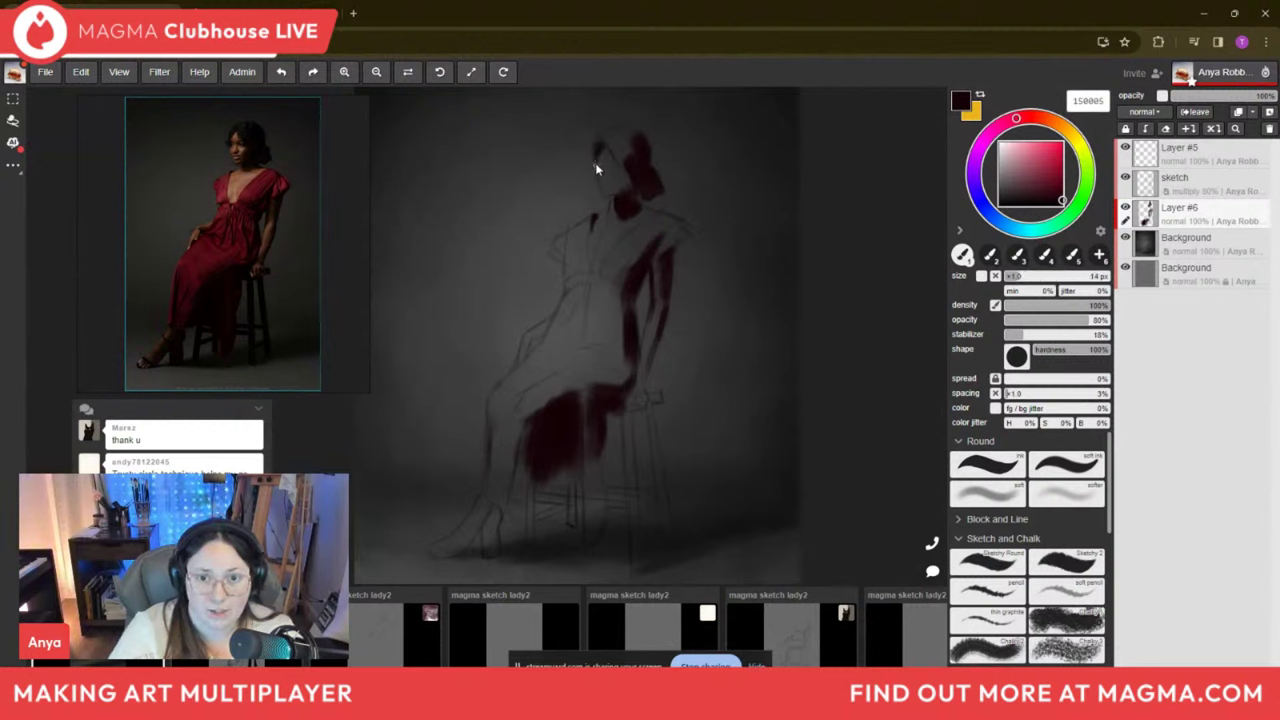
{"action": "key", "text": "bracketright"}
{"action": "key", "text": "bracketright"}
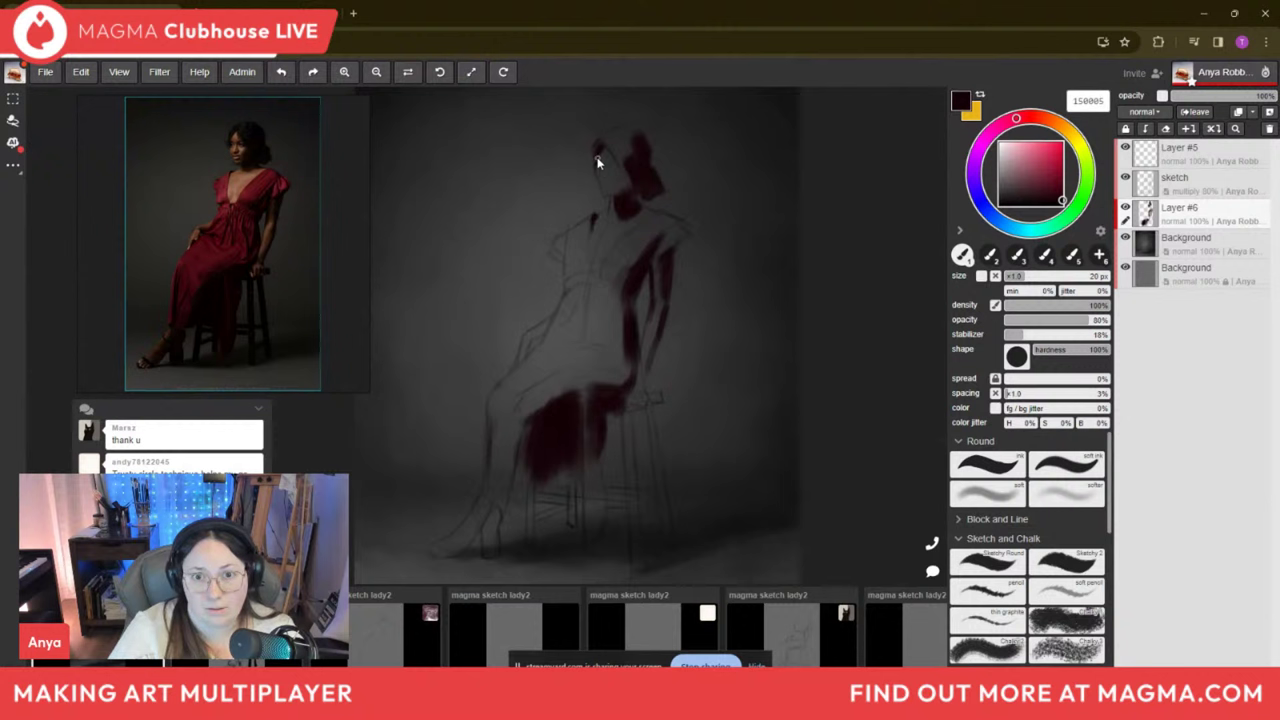
{"action": "left_click_drag", "start_coordinate": [594, 169], "coordinate": [618, 192]}
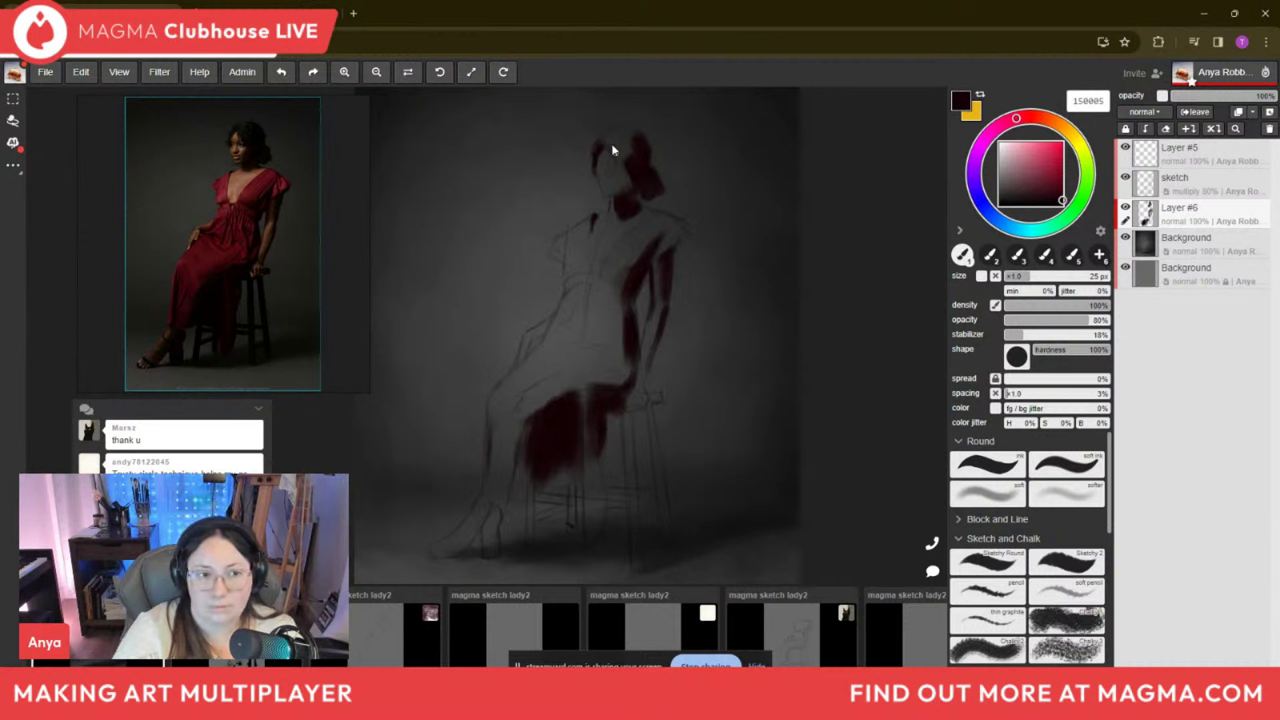
{"action": "key", "text": "bracketleft"}
{"action": "key", "text": "bracketleft"}
{"action": "key", "text": "bracketleft"}
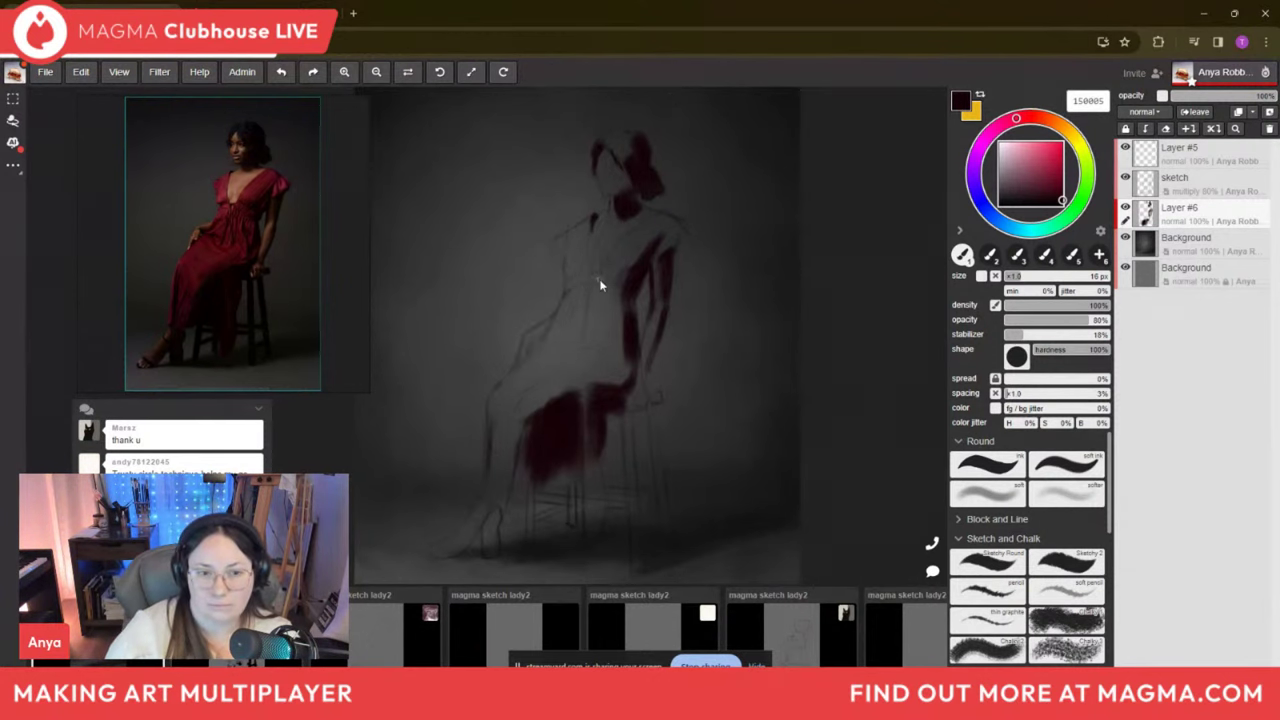
Extend the torso shadow inward beneath the bust toward the waist, enlarging the brush to 35 px.
{"action": "key", "text": "bracketright"}
{"action": "key", "text": "bracketright"}
{"action": "key", "text": "bracketleft"}
{"action": "left_click_drag", "start_coordinate": [611, 277], "coordinate": [627, 294]}
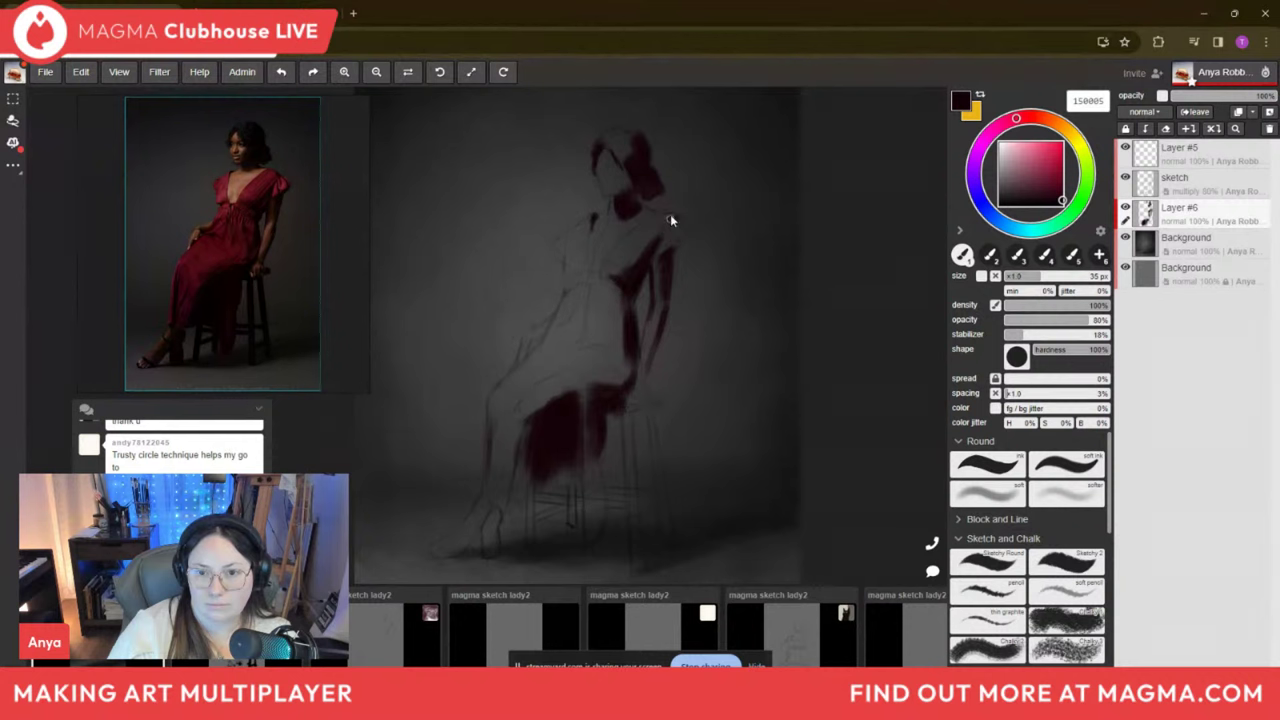
Fill in the dark hair across the top of the head with a 30 px brush.
{"action": "key", "text": "["}
{"action": "key", "text": "]"}
{"action": "key", "text": "["}
{"action": "key", "text": "["}
{"action": "key", "text": "bracketleft"}
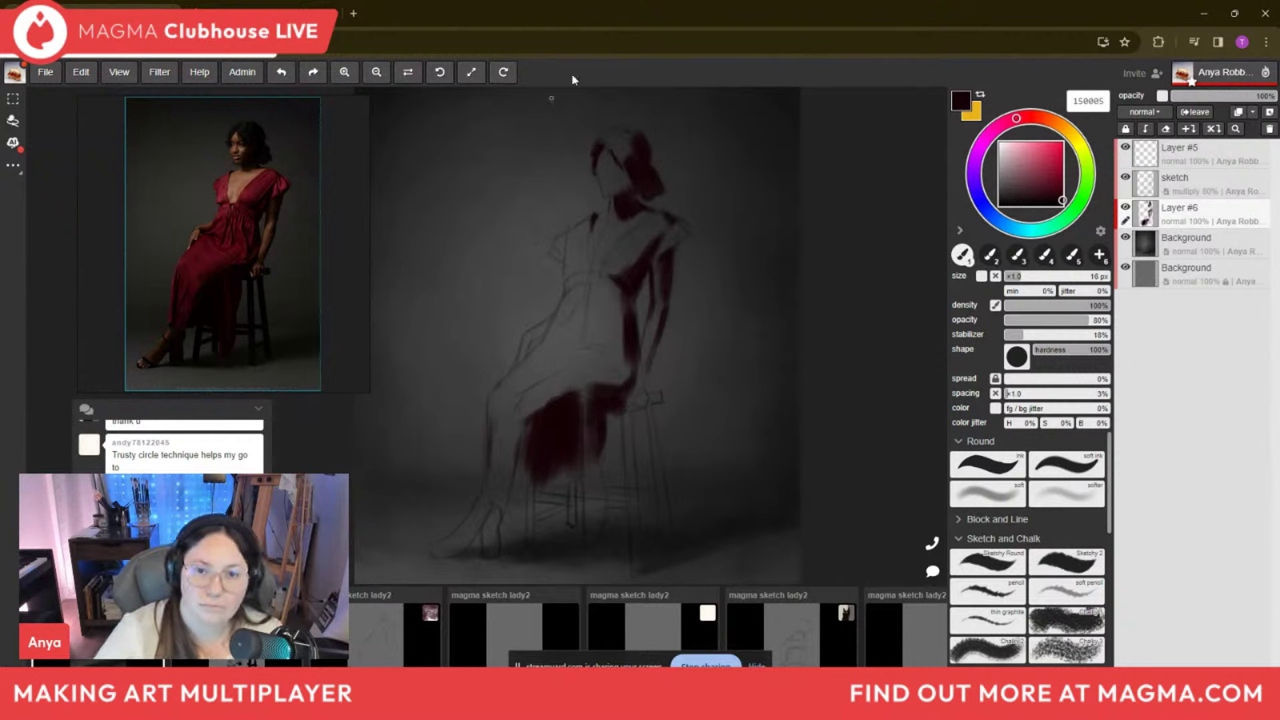
{"action": "key", "text": "bracketright"}
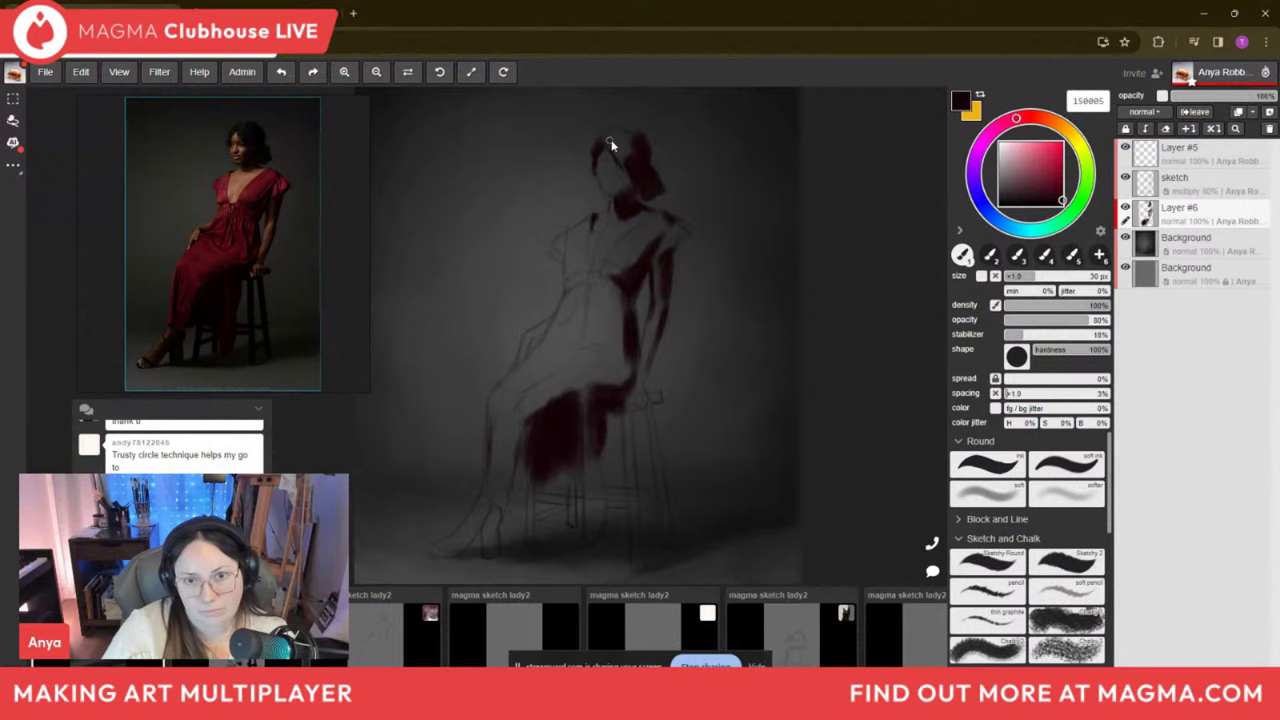
{"action": "key", "text": "bracketright"}
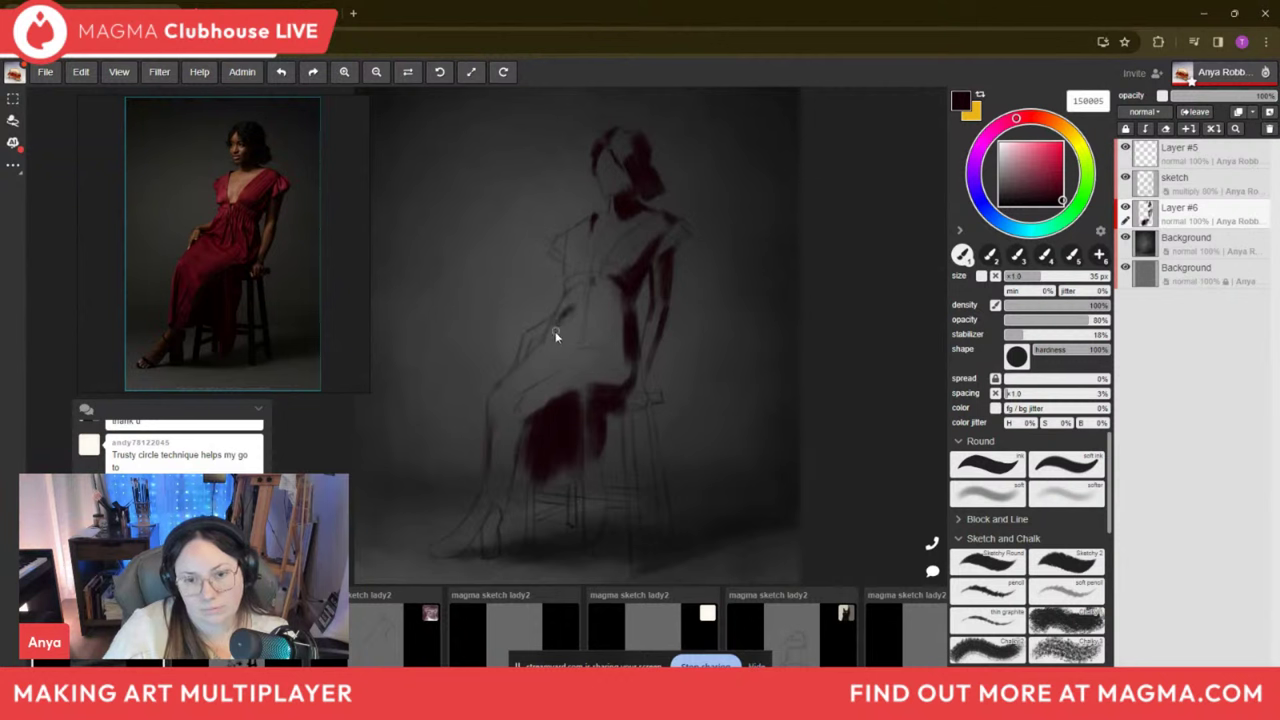
Paint the shadow between the waist and the forearm resting on the thigh with a 35 px brush, enlarged to 50 px.
{"action": "left_click_drag", "start_coordinate": [563, 310], "coordinate": [549, 326]}
{"action": "key", "text": "bracketright"}
{"action": "key", "text": "bracketright"}
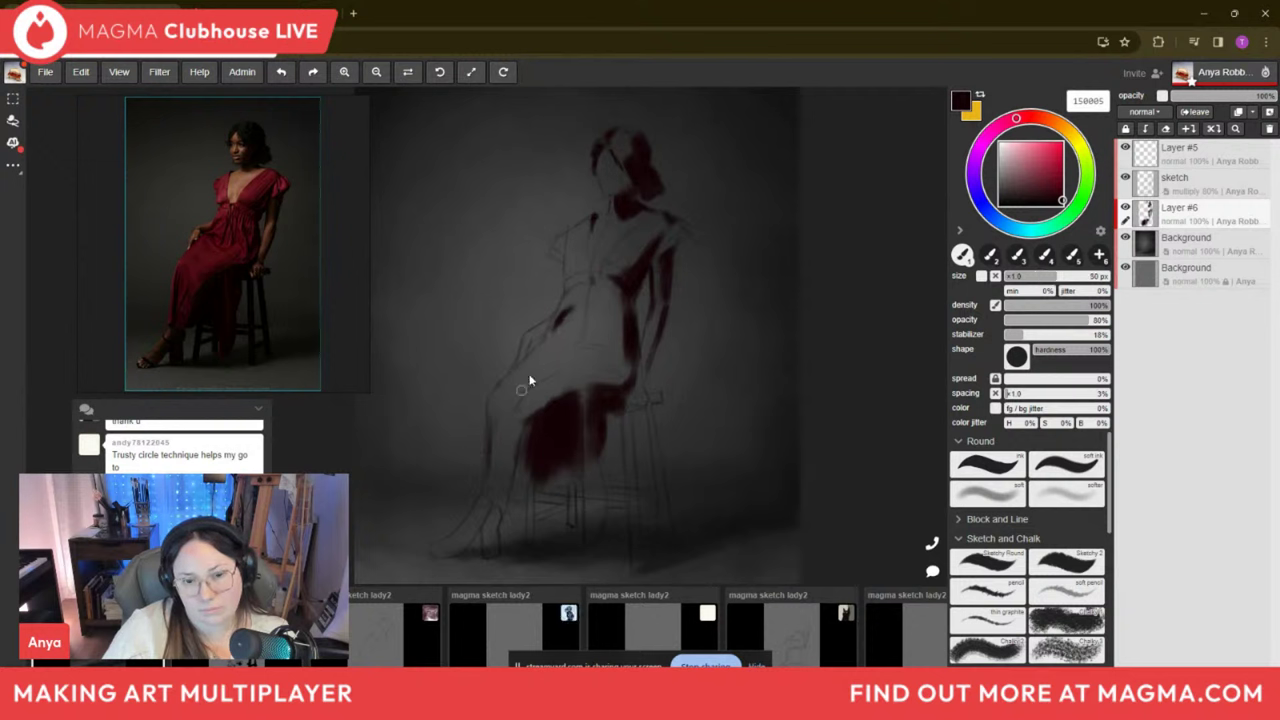
Shade the front edge of the lower leg below the knee with a 30 px brush, reduced to 25 px.
{"action": "key", "text": "bracketleft"}
{"action": "key", "text": "bracketleft"}
{"action": "key", "text": "bracketleft"}
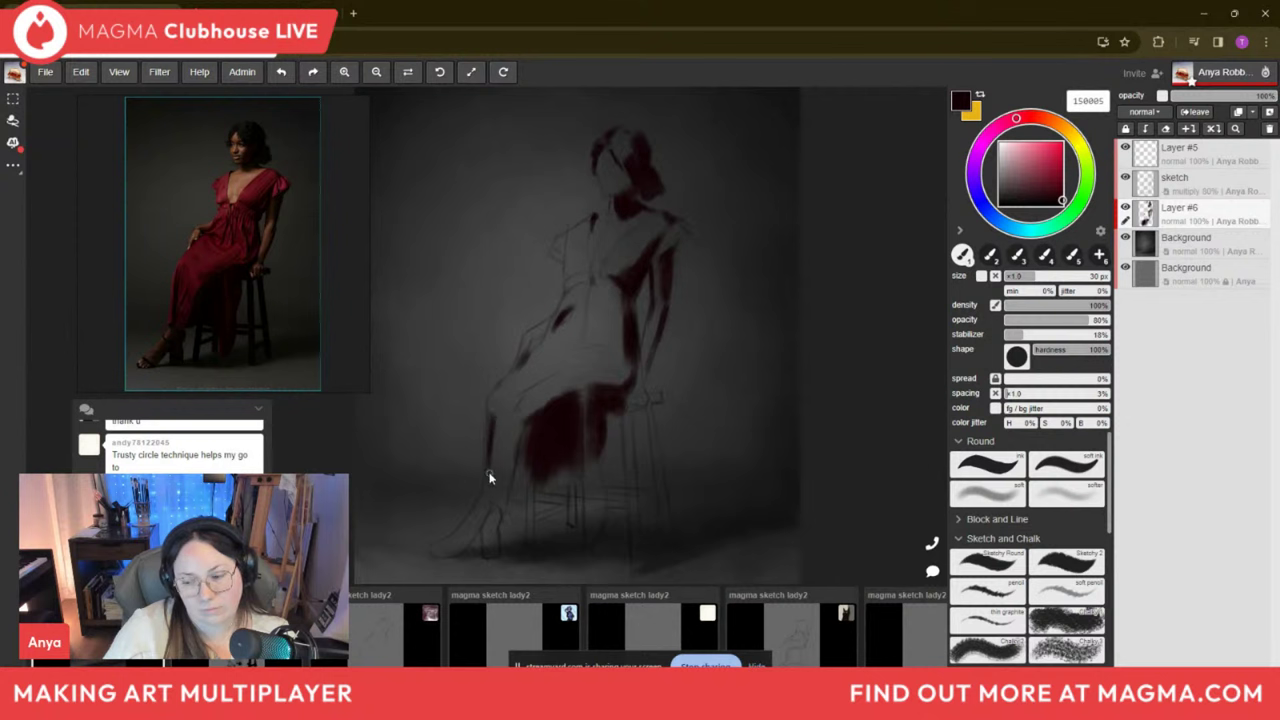
{"action": "key", "text": "bracketleft"}
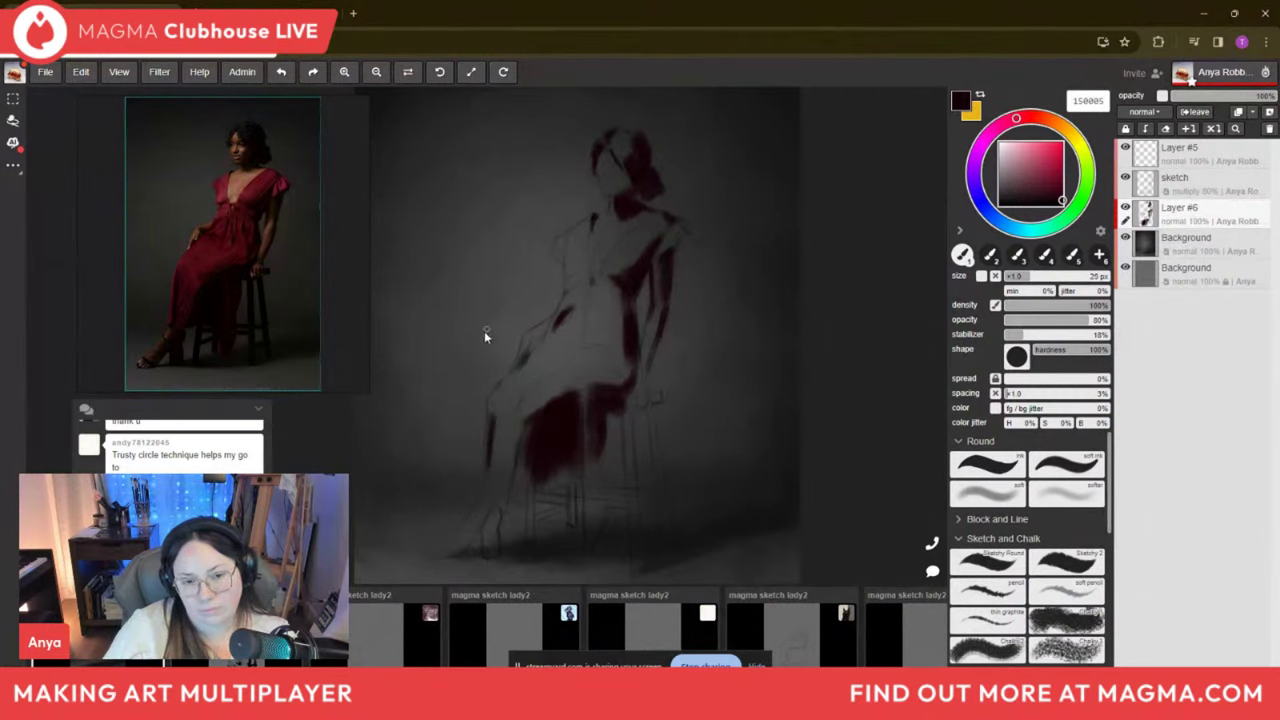
Reduce the brush to 16 px, enlarge it up to 30 px and place a small dark accent on the foot nearest the stool.
{"action": "key", "text": "bracketleft"}
{"action": "key", "text": "bracketleft"}
{"action": "key", "text": "bracketleft"}
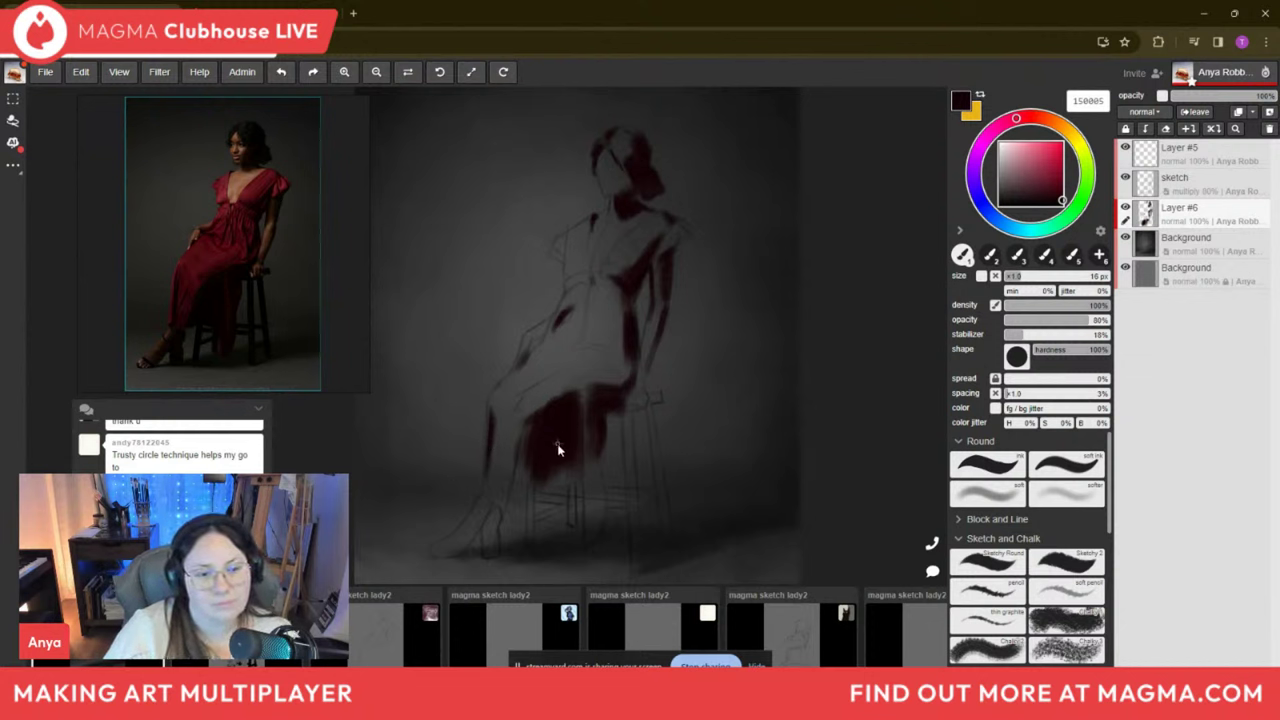
{"action": "key", "text": "bracketright"}
{"action": "key", "text": "bracketright"}
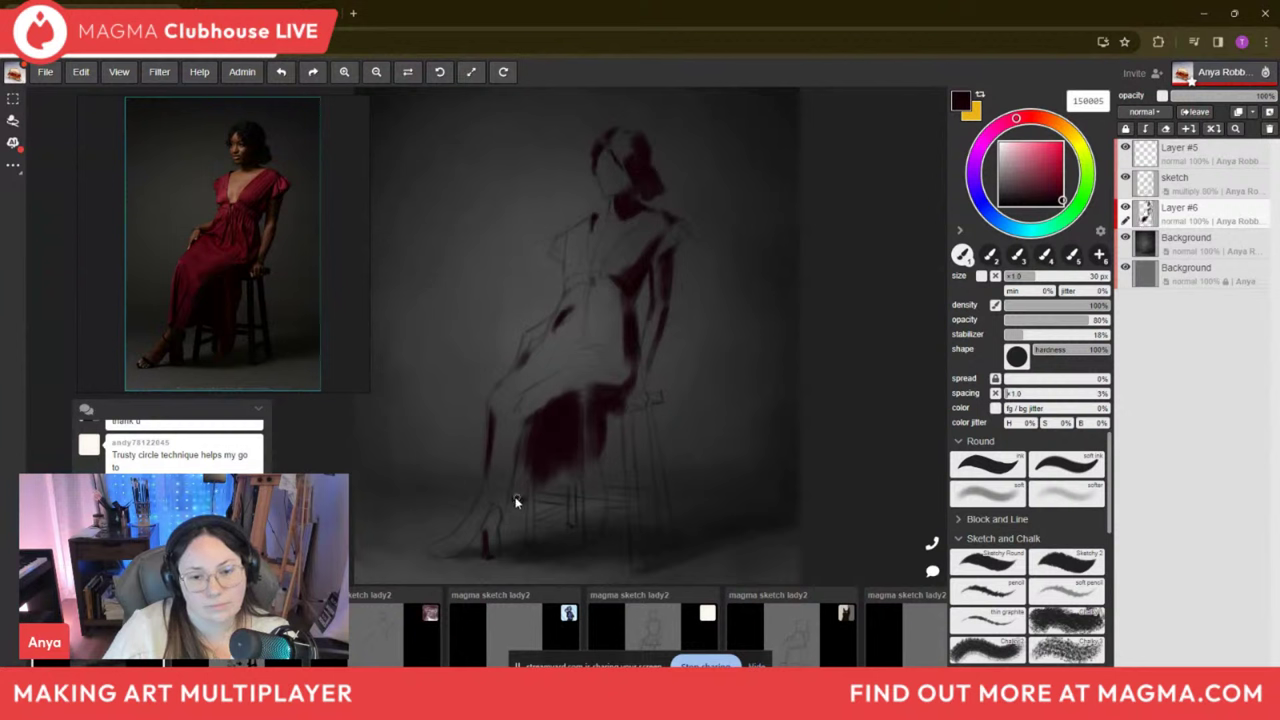
Extend the skirt's dark shadow down to its lower front hem, enlarging the brush to 50 px.
{"action": "mouse_move", "coordinate": [527, 498]}
{"action": "left_mouse_down"}
{"action": "mouse_move", "coordinate": [526, 434]}
{"action": "mouse_move", "coordinate": [520, 490]}
{"action": "left_mouse_up"}
{"action": "key", "text": "bracketright"}
{"action": "key", "text": "bracketleft"}
{"action": "key", "text": "bracketleft"}
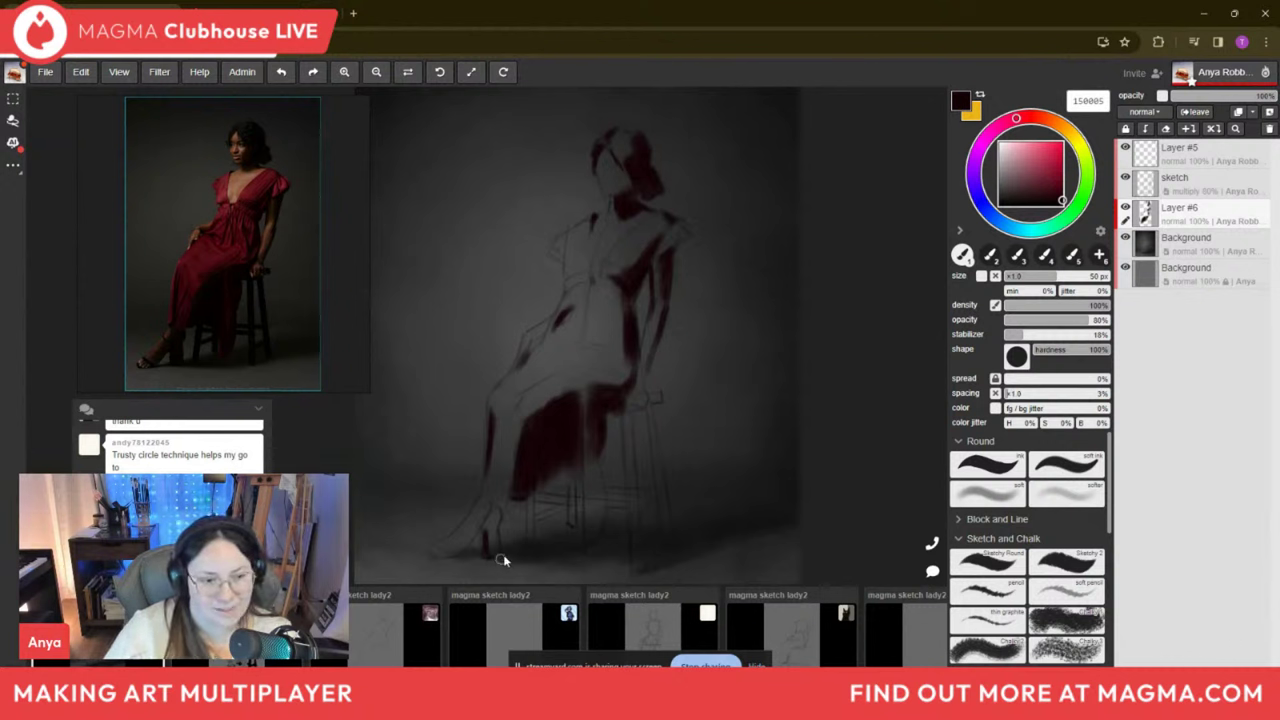
Fill in the dark shape of the foot up to the ankle with a 40 px, then 35 px brush.
{"action": "key", "text": "bracketleft"}
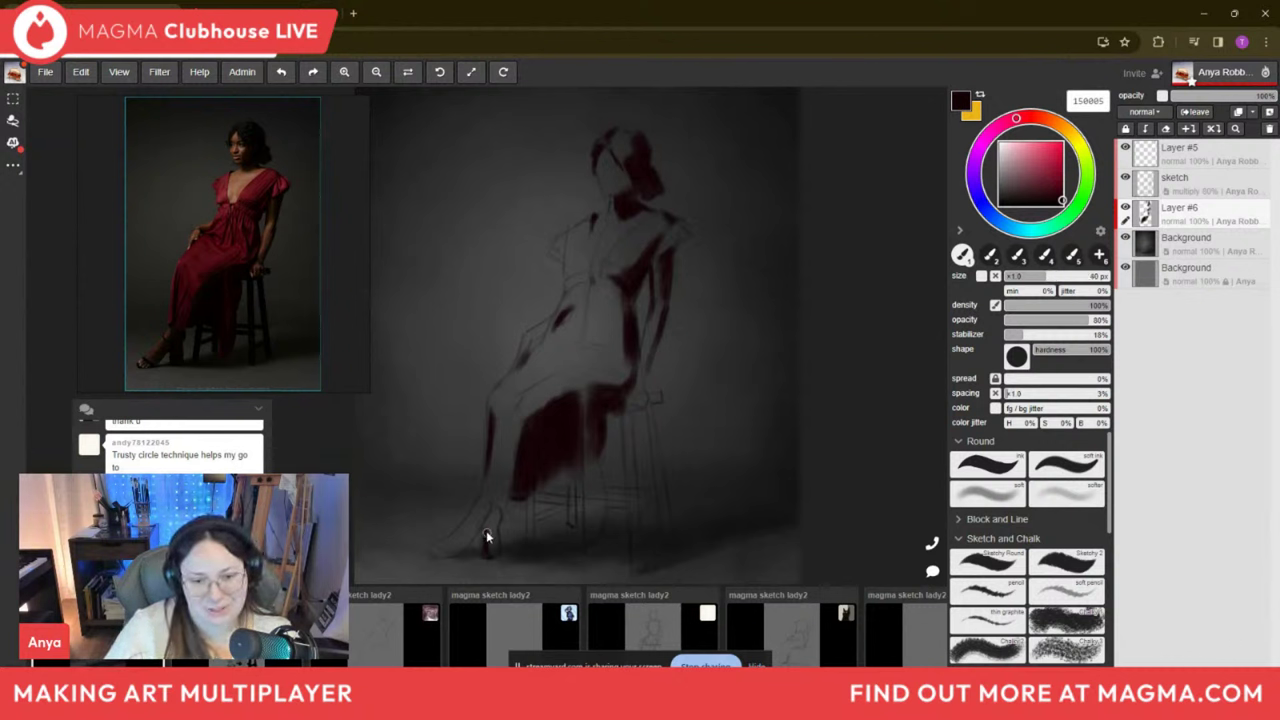
{"action": "left_click_drag", "start_coordinate": [486, 538], "coordinate": [492, 548]}
{"action": "key", "text": "bracketleft"}
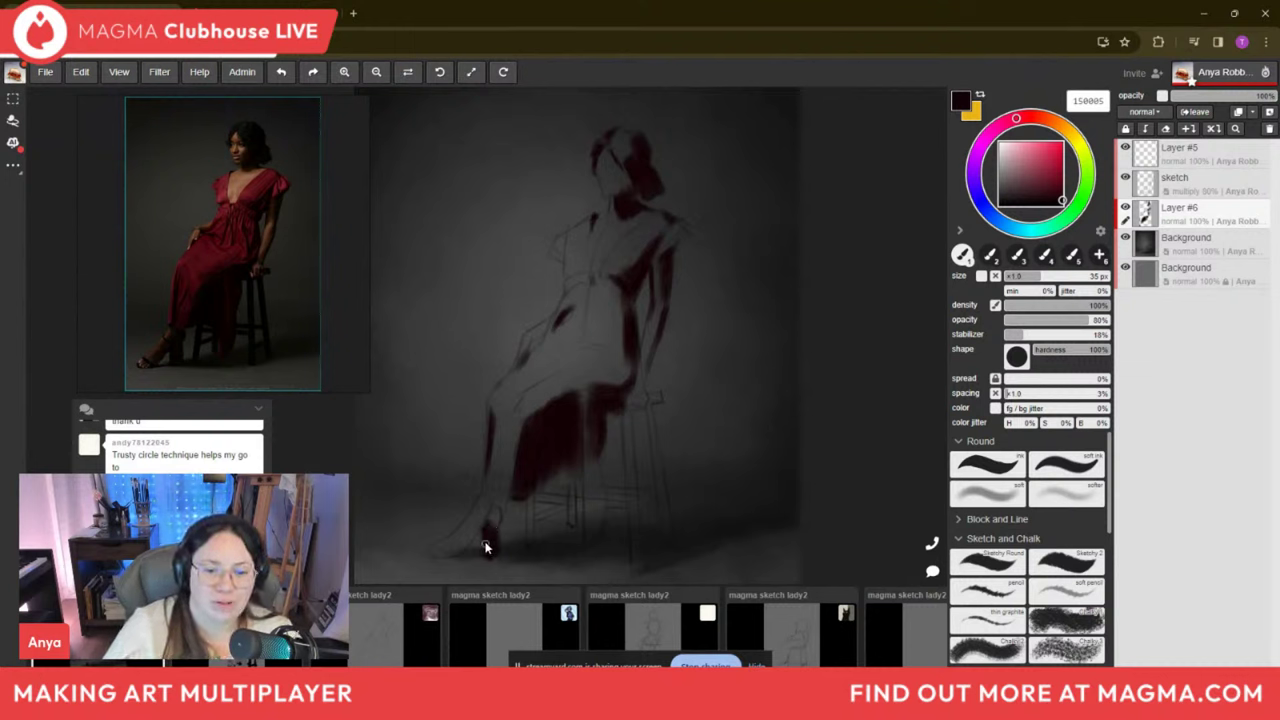
{"action": "left_click_drag", "start_coordinate": [486, 553], "coordinate": [494, 526]}
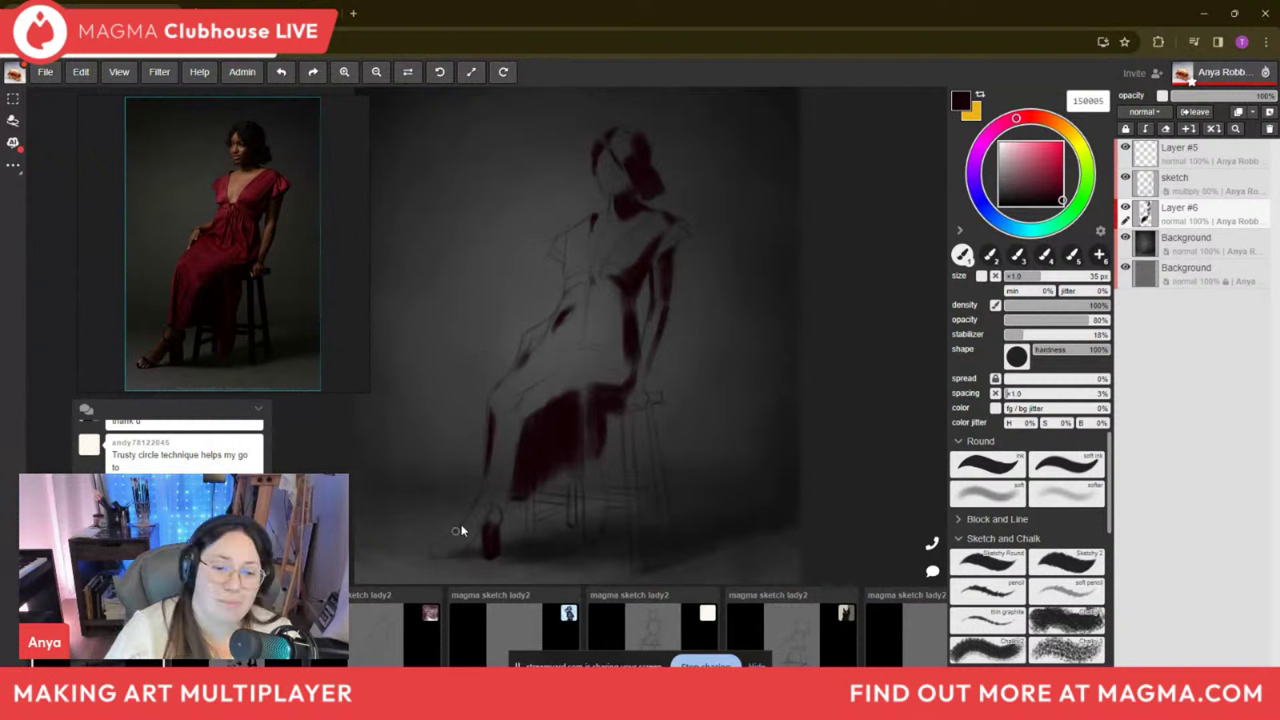
Demonstrate brush sizes with test strokes on the empty background beside the figure at 50 px, 12 px and 120 px.
{"action": "key", "text": "bracketright"}
{"action": "key", "text": "bracketright"}
{"action": "key", "text": "bracketright"}
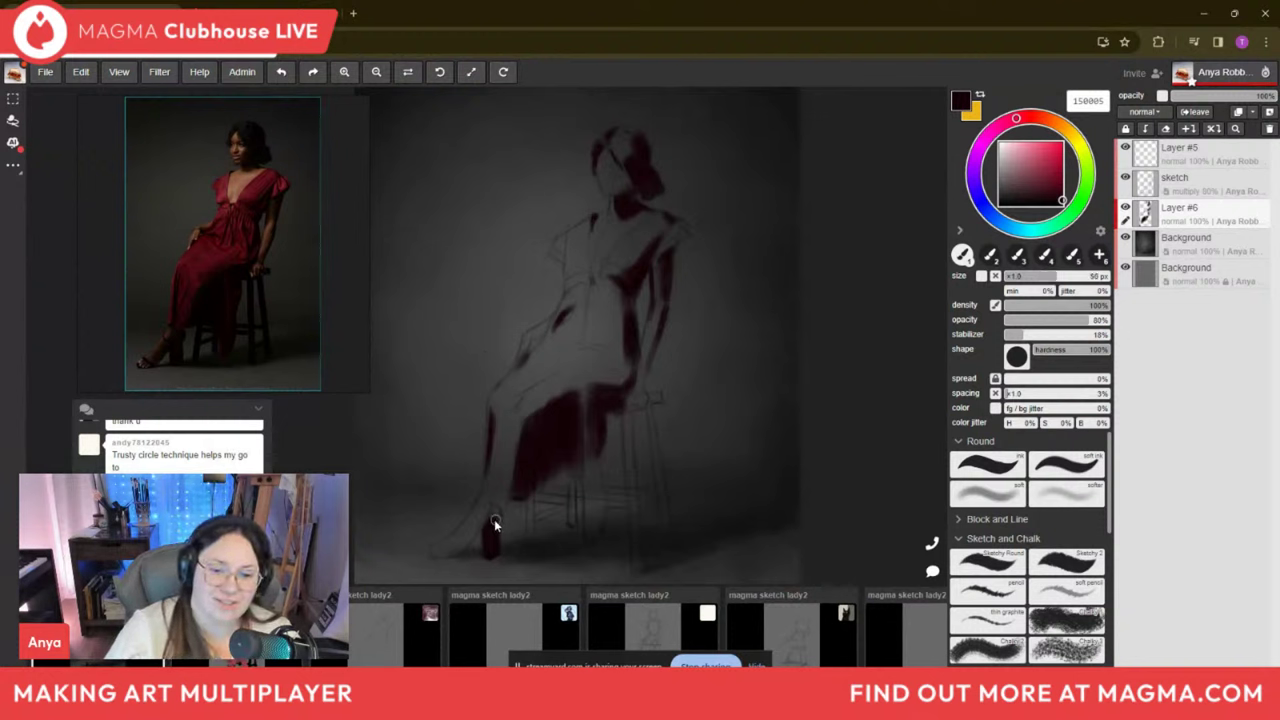
{"action": "left_click_drag", "start_coordinate": [457, 235], "coordinate": [462, 313]}
{"action": "key", "text": "bracketleft"}
{"action": "key", "text": "bracketleft"}
{"action": "key", "text": "bracketleft"}
{"action": "key", "text": "bracketleft"}
{"action": "key", "text": "bracketleft"}
{"action": "key", "text": "bracketleft"}
{"action": "key", "text": "bracketleft"}
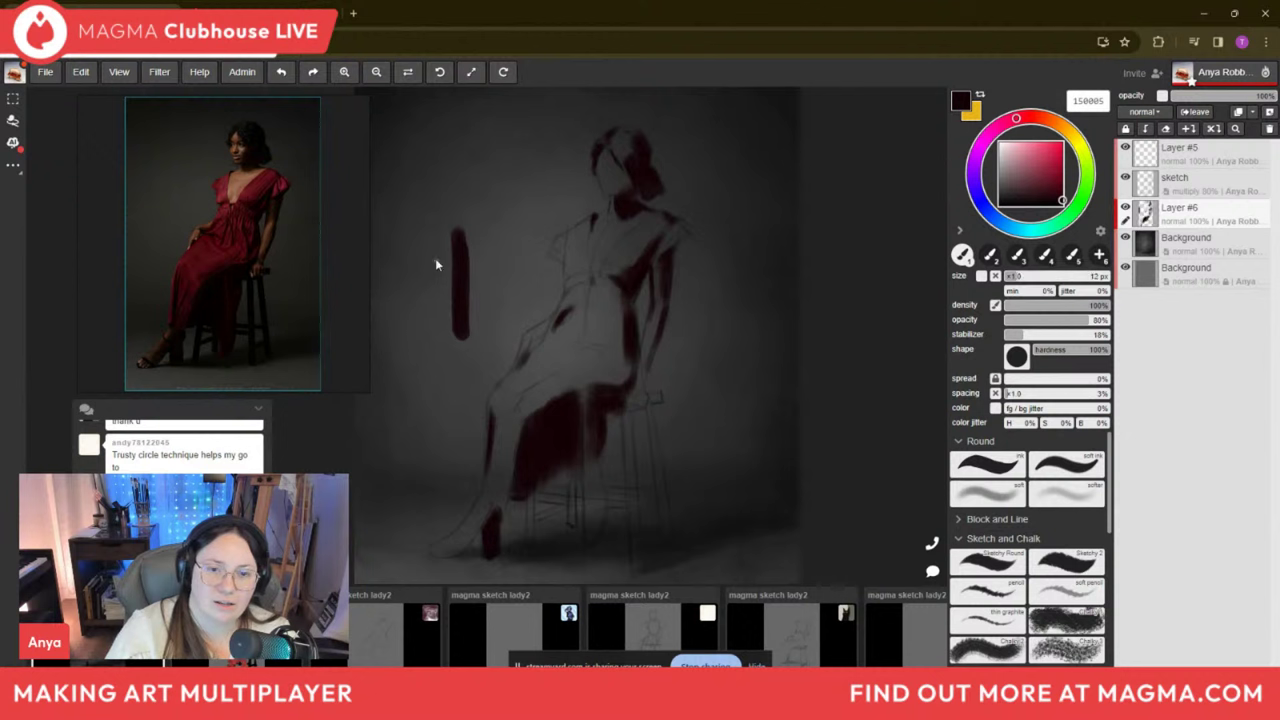
{"action": "key", "text": "bracketright"}
{"action": "key", "text": "bracketright"}
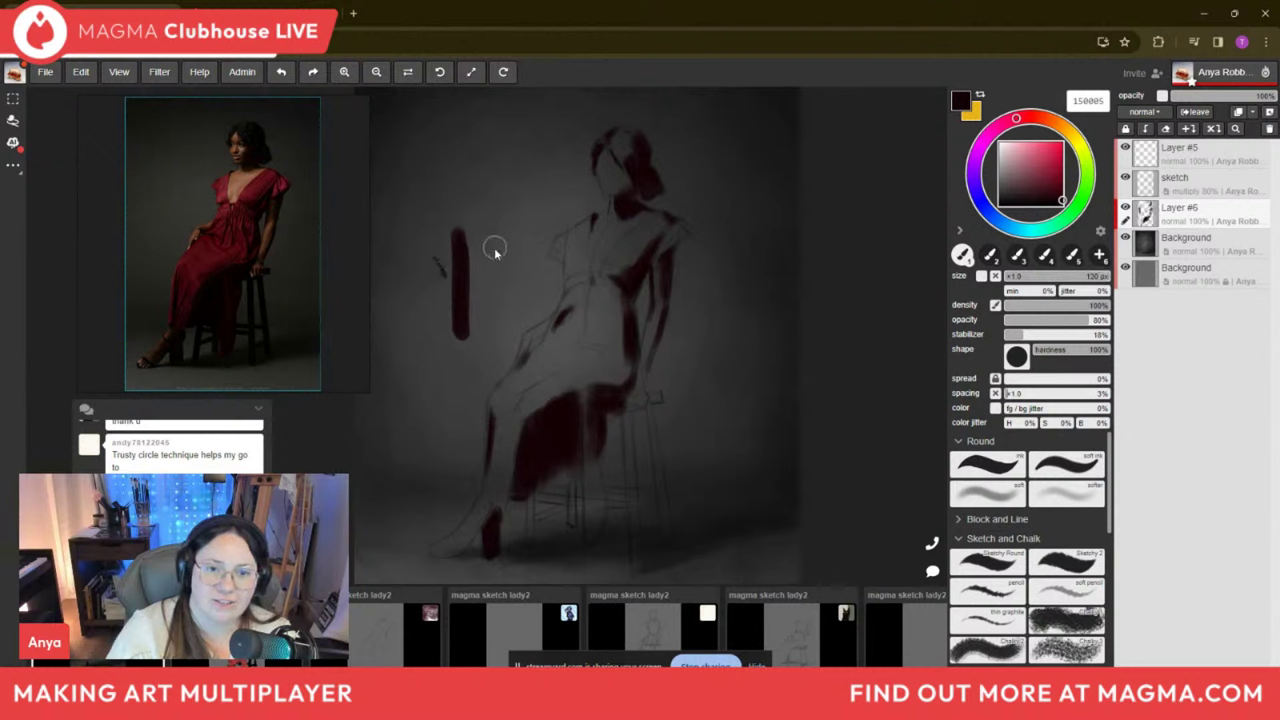
{"action": "mouse_move", "coordinate": [493, 240]}
{"action": "left_mouse_down"}
{"action": "mouse_move", "coordinate": [491, 251]}
{"action": "mouse_move", "coordinate": [500, 243]}
{"action": "left_mouse_up"}
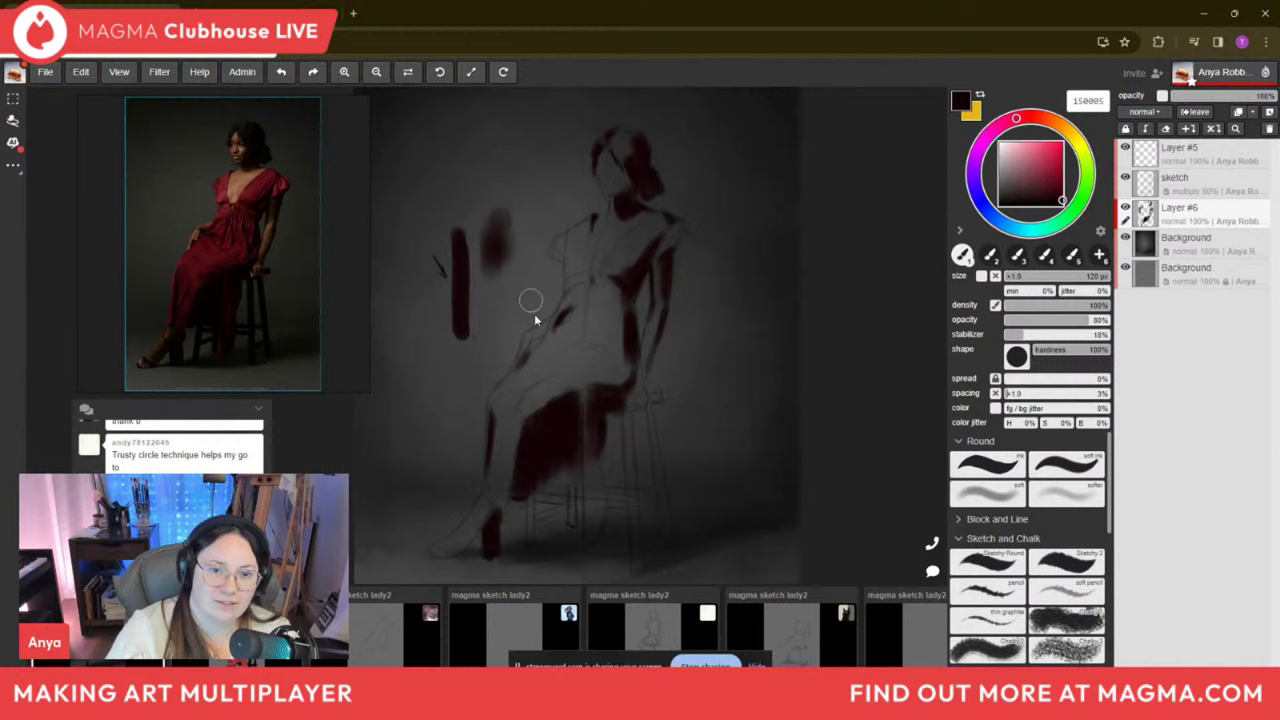
Erase the test strokes beside the figure with the eraser enlarged to 250 px.
{"action": "key", "text": "e"}
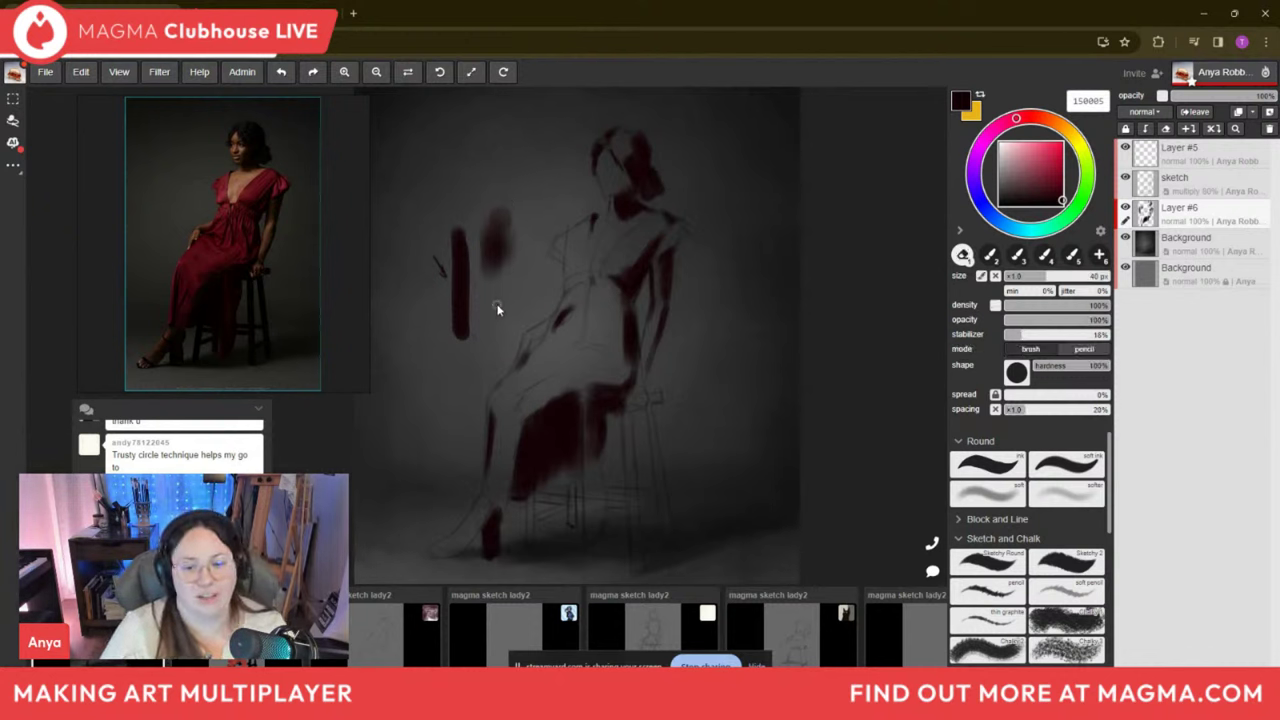
{"action": "key", "text": "]"}
{"action": "key", "text": "]"}
{"action": "key", "text": "]"}
{"action": "key", "text": "]"}
{"action": "key", "text": "]"}
{"action": "key", "text": "]"}
{"action": "key", "text": "]"}
{"action": "key", "text": "]"}
{"action": "left_click_drag", "start_coordinate": [514, 240], "coordinate": [491, 290]}
{"action": "mouse_move", "coordinate": [513, 233]}
{"action": "left_mouse_down"}
{"action": "mouse_move", "coordinate": [451, 354]}
{"action": "mouse_move", "coordinate": [486, 206]}
{"action": "mouse_move", "coordinate": [428, 247]}
{"action": "left_mouse_up"}
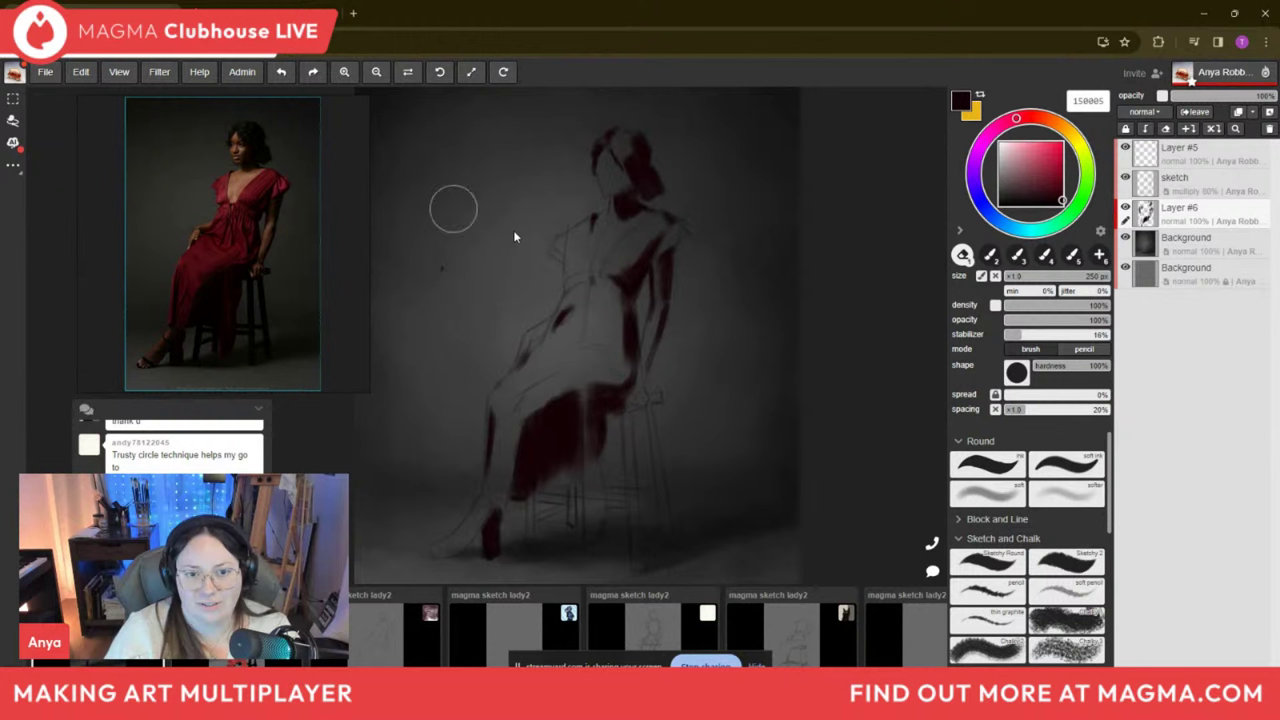
Return to the brush and refine the shadow on the shoulder and upper arm at 35 px, reduced to 25 px.
{"action": "key", "text": "b"}
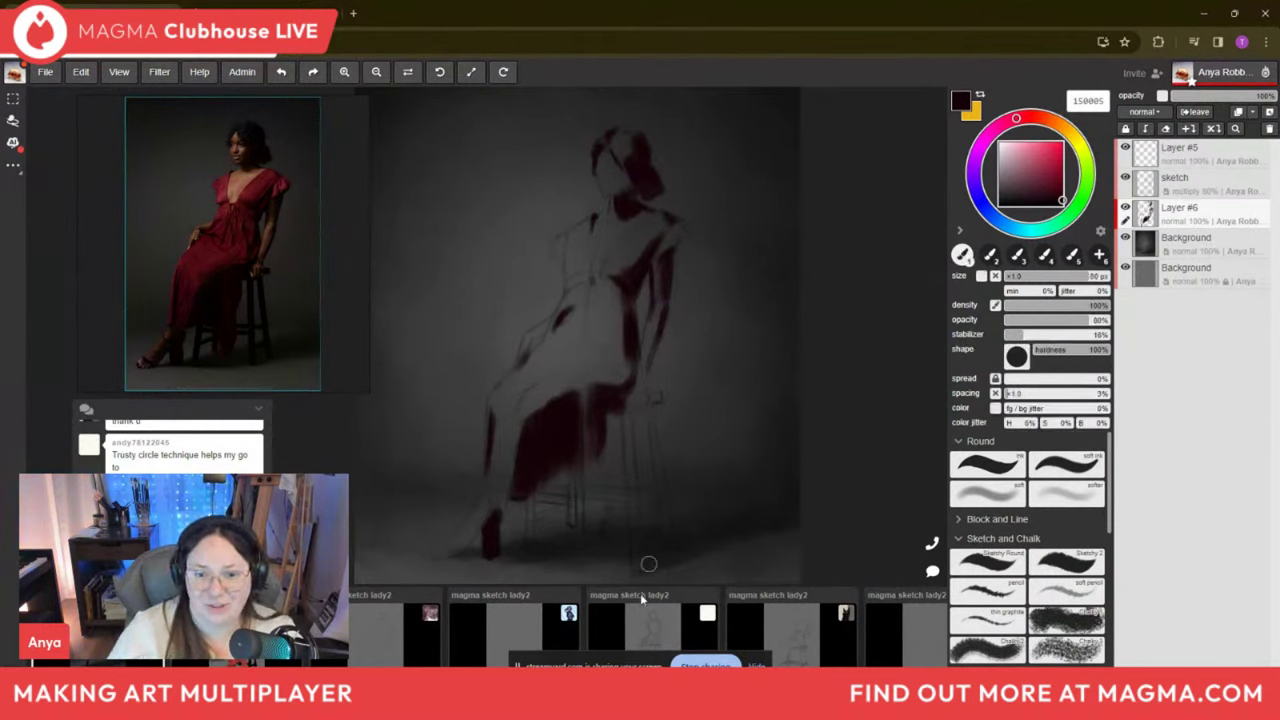
{"action": "key", "text": "["}
{"action": "key", "text": "]"}
{"action": "key", "text": "bracketleft"}
{"action": "key", "text": "bracketleft"}
{"action": "key", "text": "bracketleft"}
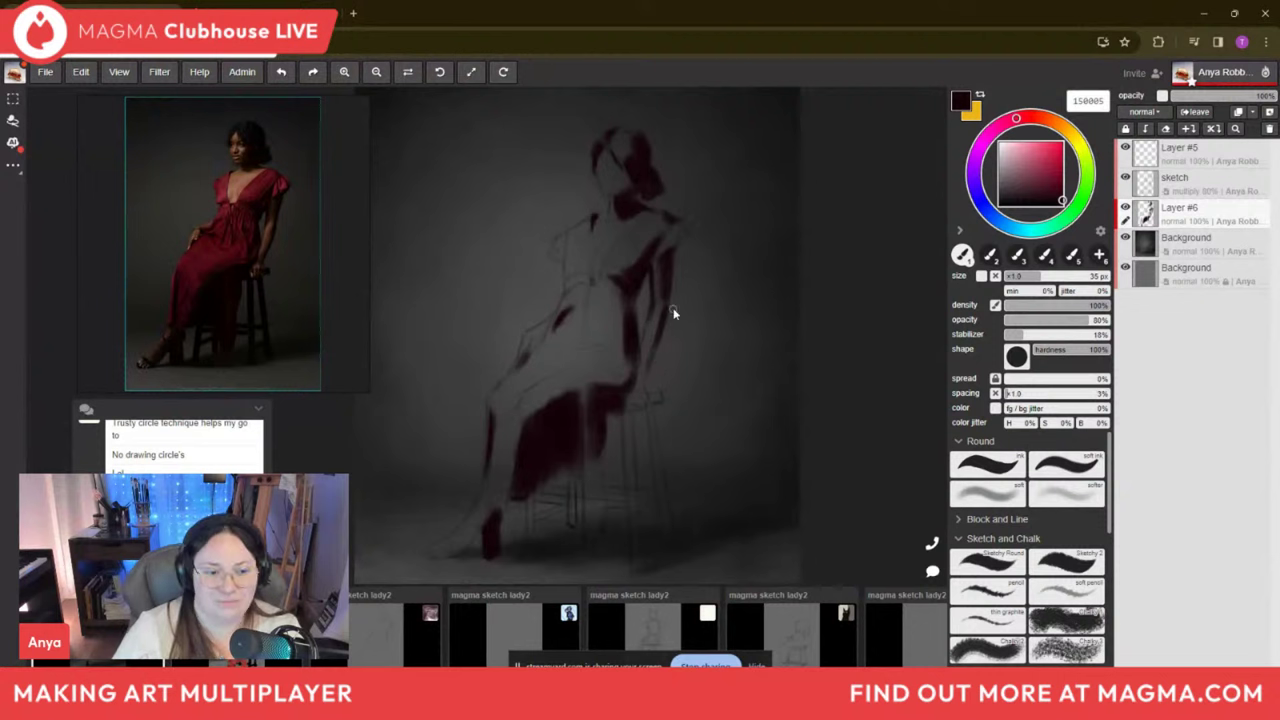
{"action": "key", "text": "bracketleft"}
{"action": "key", "text": "bracketleft"}
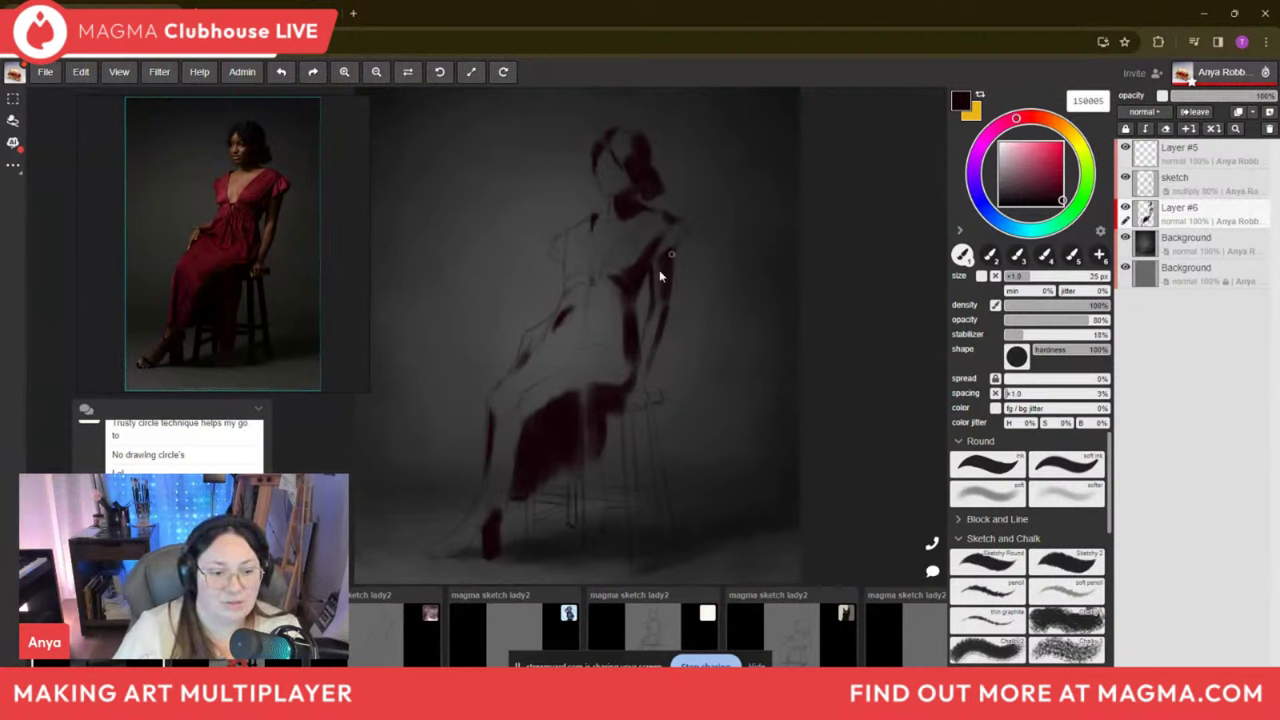
Extend the forearm shadow down to the wrist resting on the stool, starting with a 16 px brush.
{"action": "key", "text": "bracketleft"}
{"action": "key", "text": "bracketleft"}
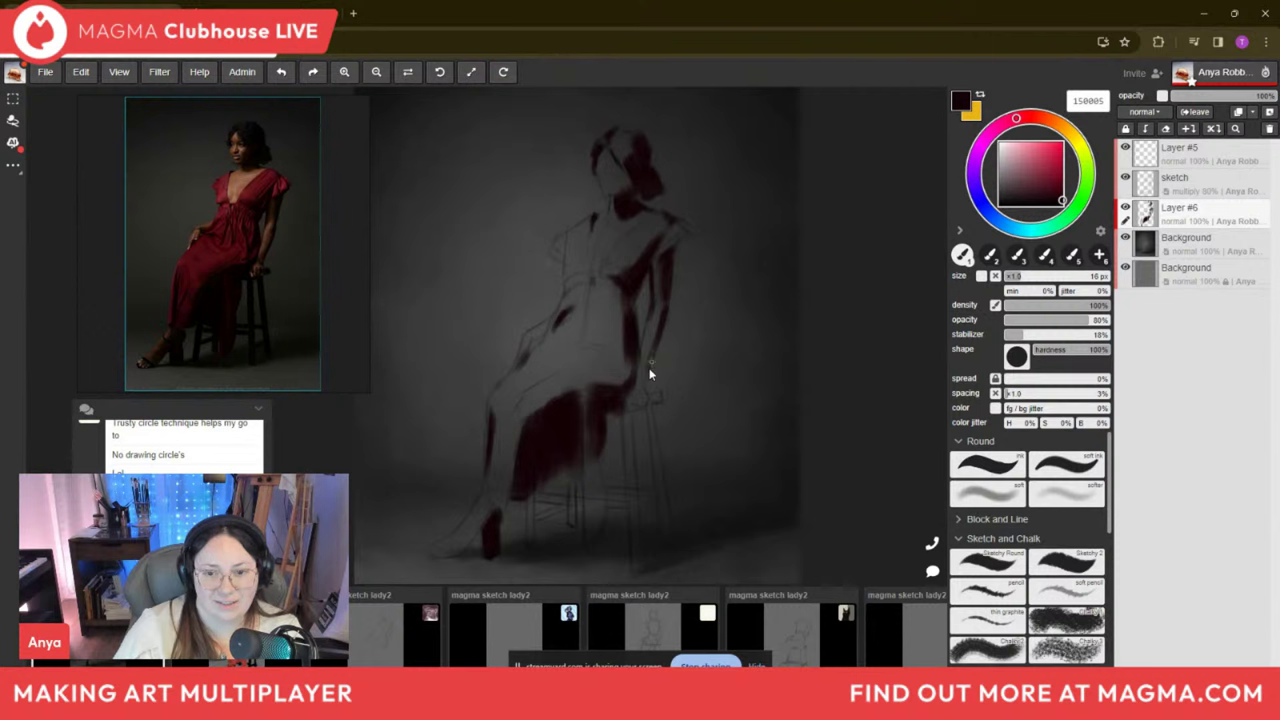
{"action": "key", "text": "bracketright"}
{"action": "key", "text": "bracketright"}
{"action": "key", "text": "bracketright"}
{"action": "key", "text": "bracketright"}
{"action": "key", "text": "bracketright"}
{"action": "key", "text": "bracketleft"}
{"action": "key", "text": "bracketleft"}
{"action": "key", "text": "bracketleft"}
{"action": "key", "text": "bracketleft"}
{"action": "key", "text": "bracketleft"}
Block in the dark edge of the stool seat beneath the hand, reducing the brush to 25 px, then enlarging it to 30 px.
{"action": "key", "text": "bracketright"}
{"action": "key", "text": "bracketright"}
{"action": "key", "text": "bracketright"}
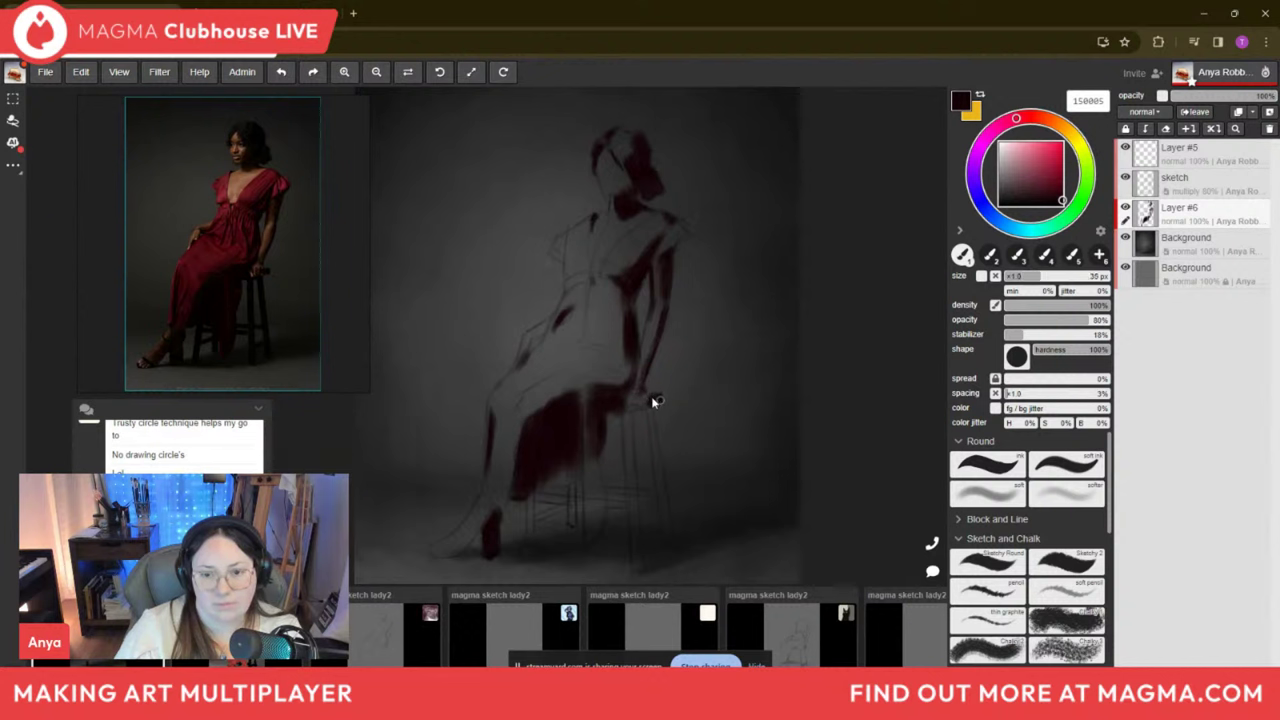
{"action": "key", "text": "bracketleft"}
{"action": "key", "text": "bracketleft"}
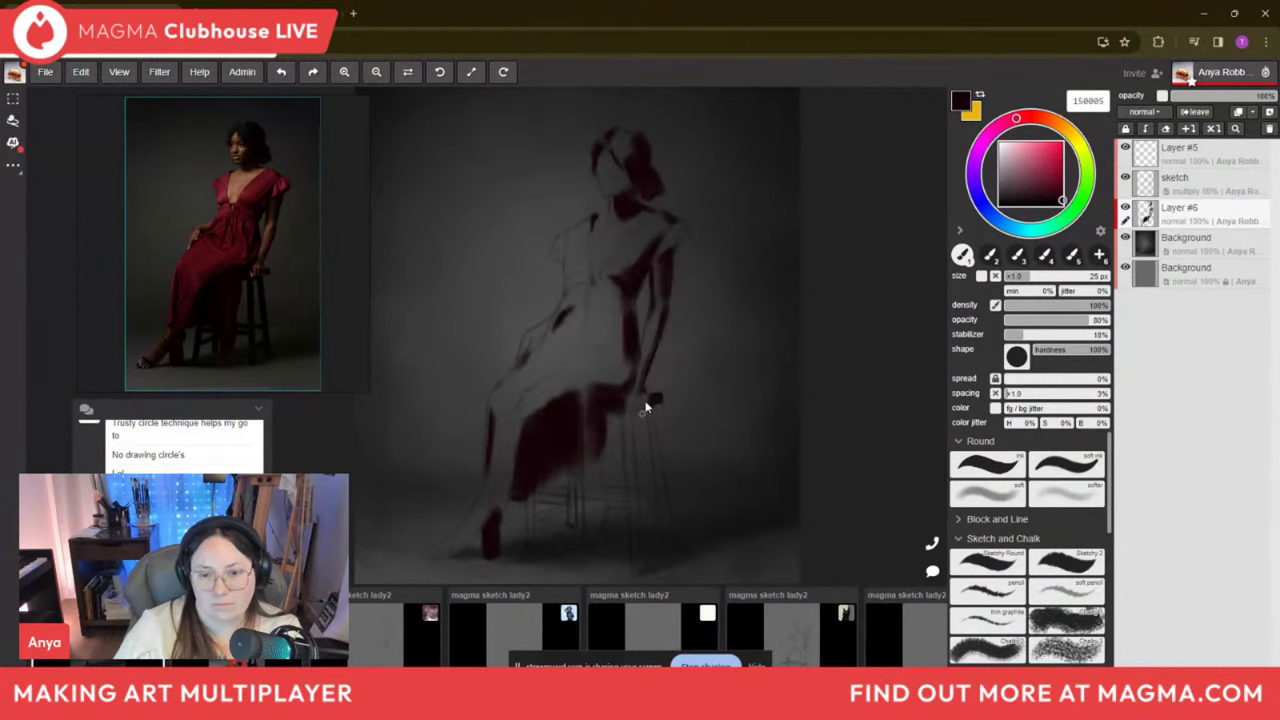
{"action": "key", "text": "bracketright"}
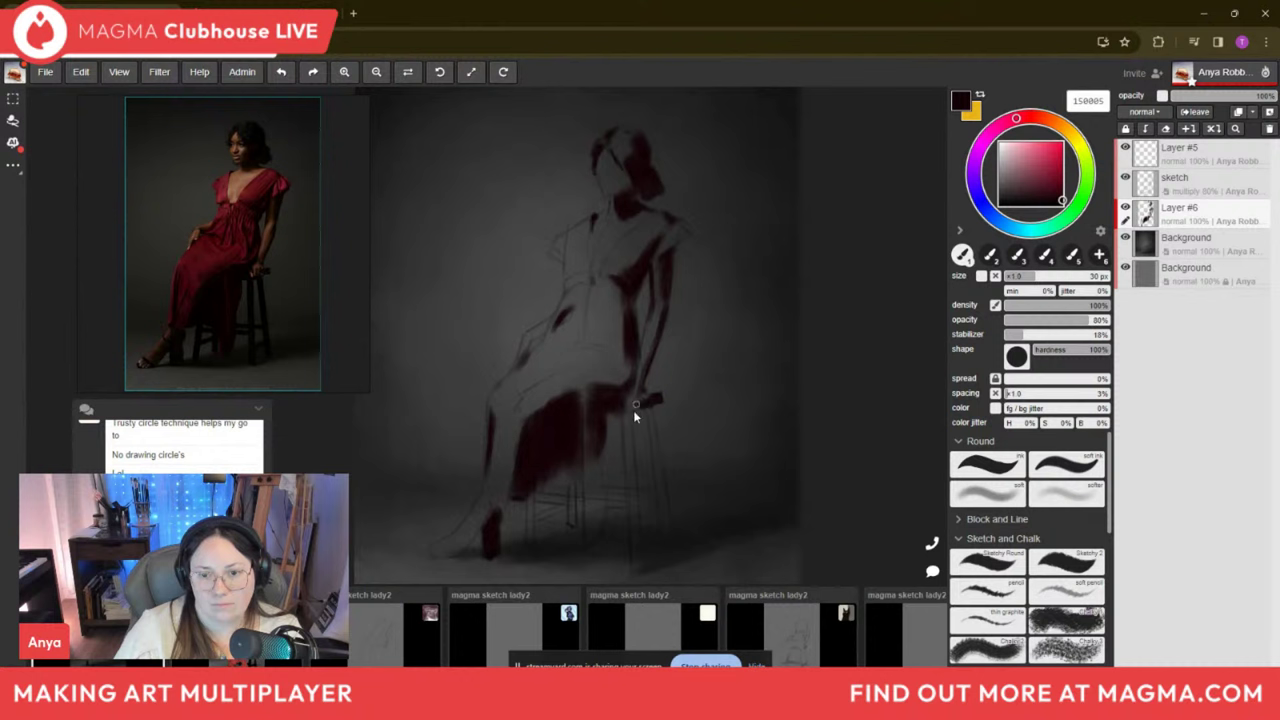
Paint the stool's outer leg from the seat edge down to the floor with a 25 px brush.
{"action": "key", "text": "bracketleft"}
{"action": "left_click_drag", "start_coordinate": [651, 410], "coordinate": [663, 509]}
{"action": "left_click_drag", "start_coordinate": [657, 456], "coordinate": [671, 523]}
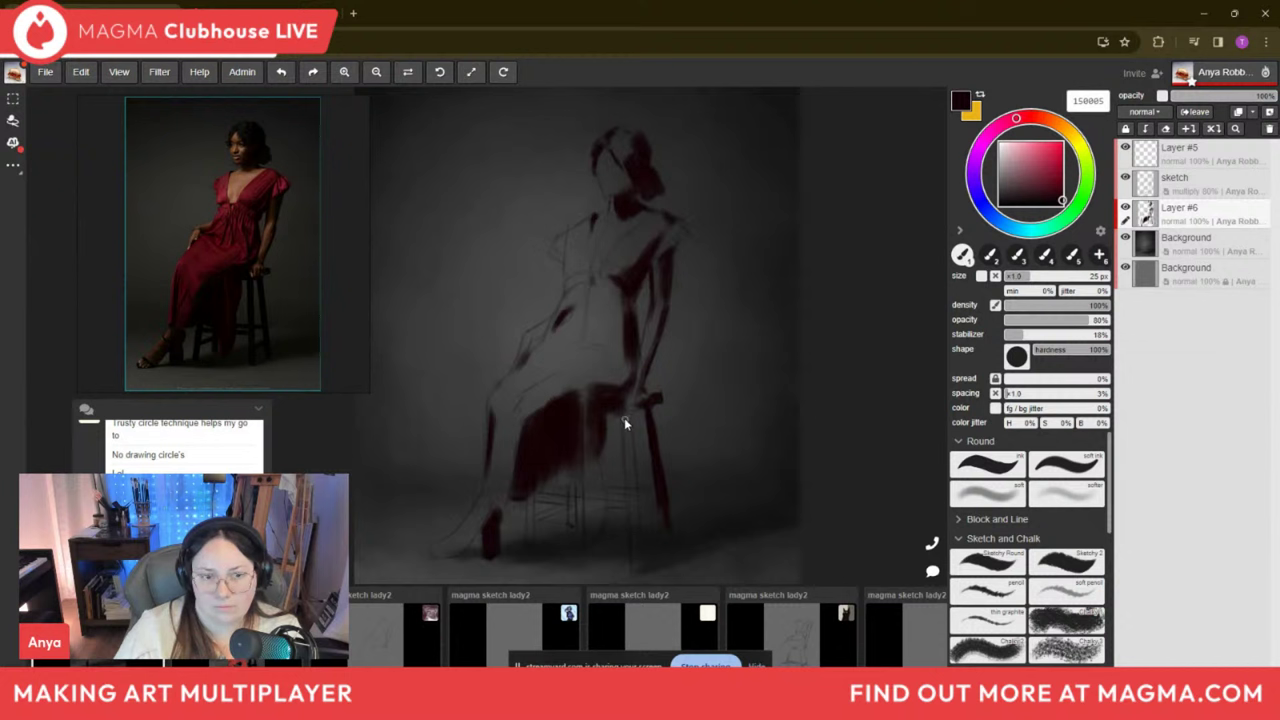
Paint and thicken the stool's front leg beneath the hand down to the floor, enlarging the brush up to 50 px.
{"action": "left_click_drag", "start_coordinate": [628, 411], "coordinate": [633, 526]}
{"action": "key", "text": "]"}
{"action": "mouse_move", "coordinate": [630, 476]}
{"action": "left_mouse_down"}
{"action": "mouse_move", "coordinate": [634, 546]}
{"action": "mouse_move", "coordinate": [629, 455]}
{"action": "left_mouse_up"}
{"action": "key", "text": "]"}
{"action": "key", "text": "]"}
{"action": "key", "text": "]"}
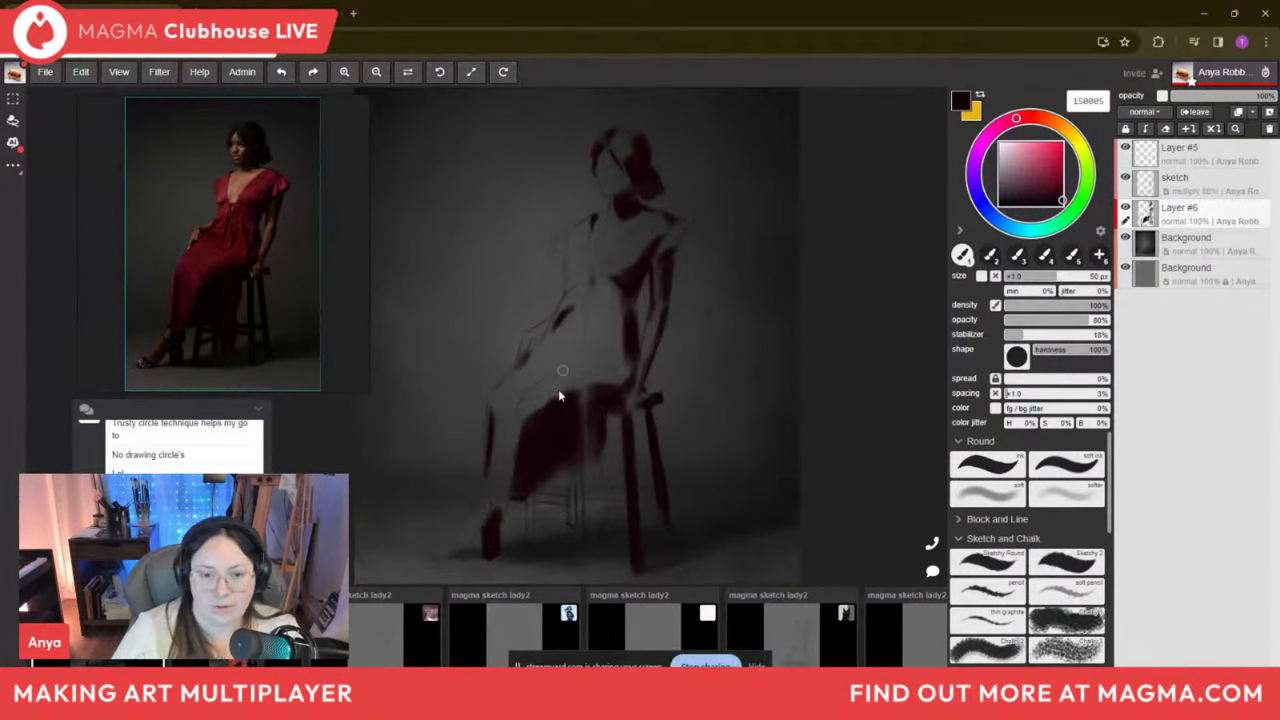
Paint the stool leg nearest the planted foot from the skirt hem down to the floor with a 50 px brush.
{"action": "key", "text": "bracketleft"}
{"action": "key", "text": "bracketright"}
{"action": "key", "text": "bracketright"}
{"action": "key", "text": "bracketright"}
{"action": "key", "text": "bracketright"}
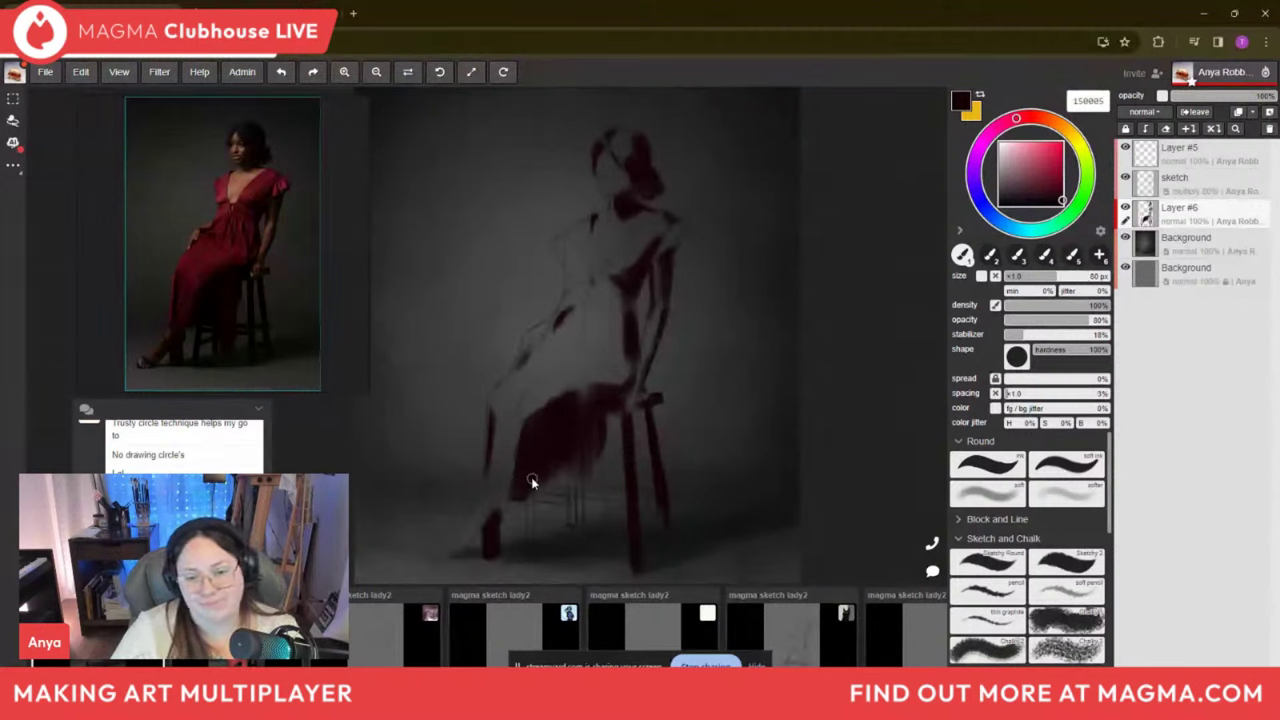
{"action": "left_click_drag", "start_coordinate": [530, 489], "coordinate": [530, 535]}
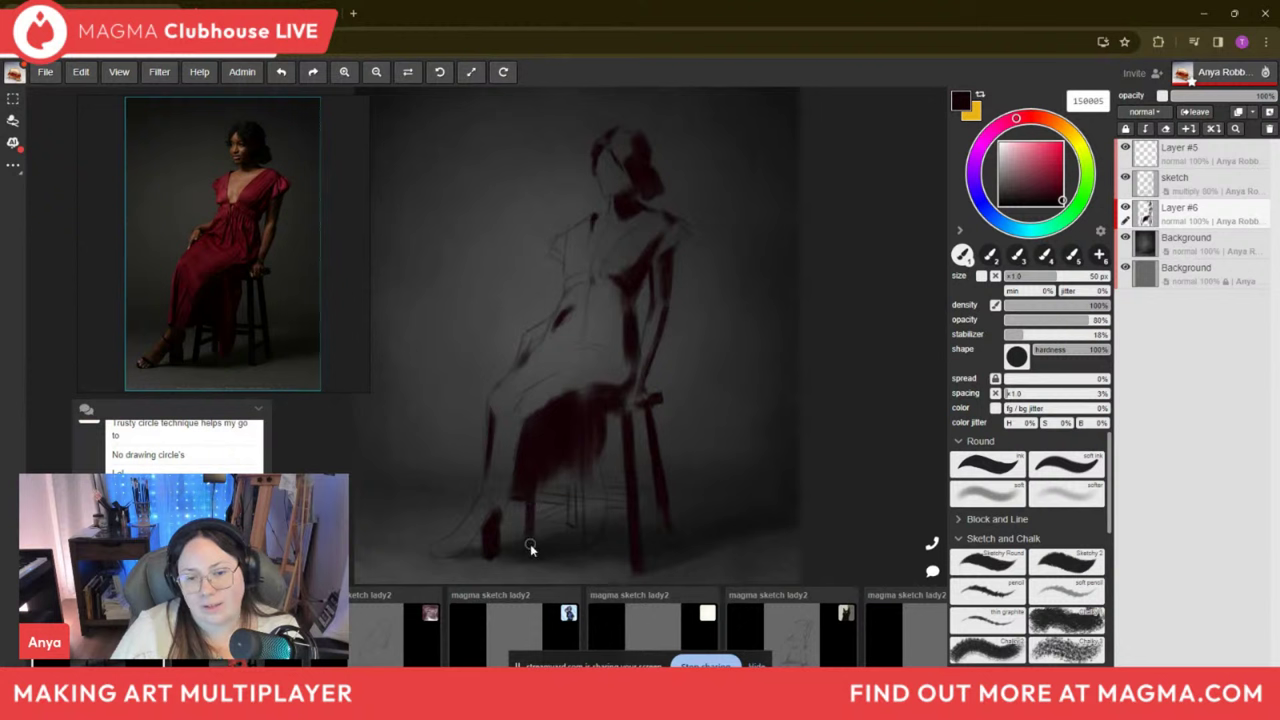
Paint the stool's far back leg beneath the middle of the skirt, using a 25 px brush.
{"action": "key", "text": "bracketleft"}
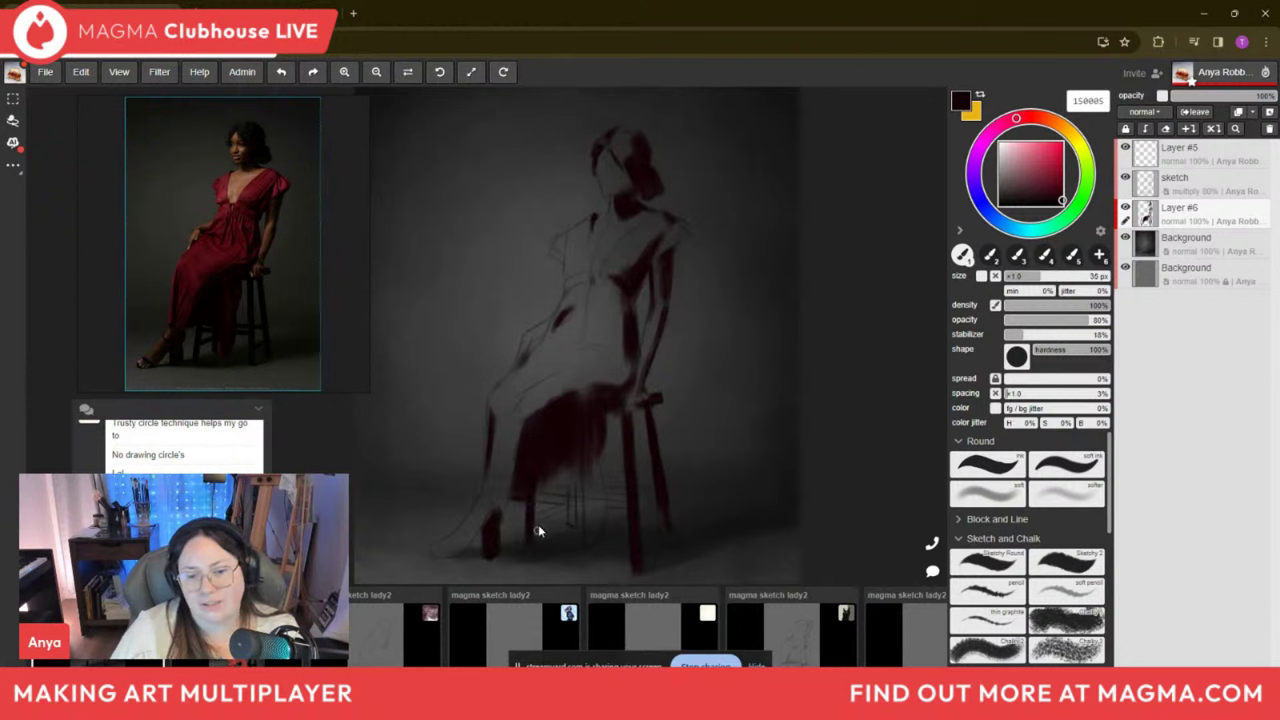
{"action": "key", "text": "bracketleft"}
{"action": "key", "text": "bracketleft"}
{"action": "left_click_drag", "start_coordinate": [572, 482], "coordinate": [573, 503]}
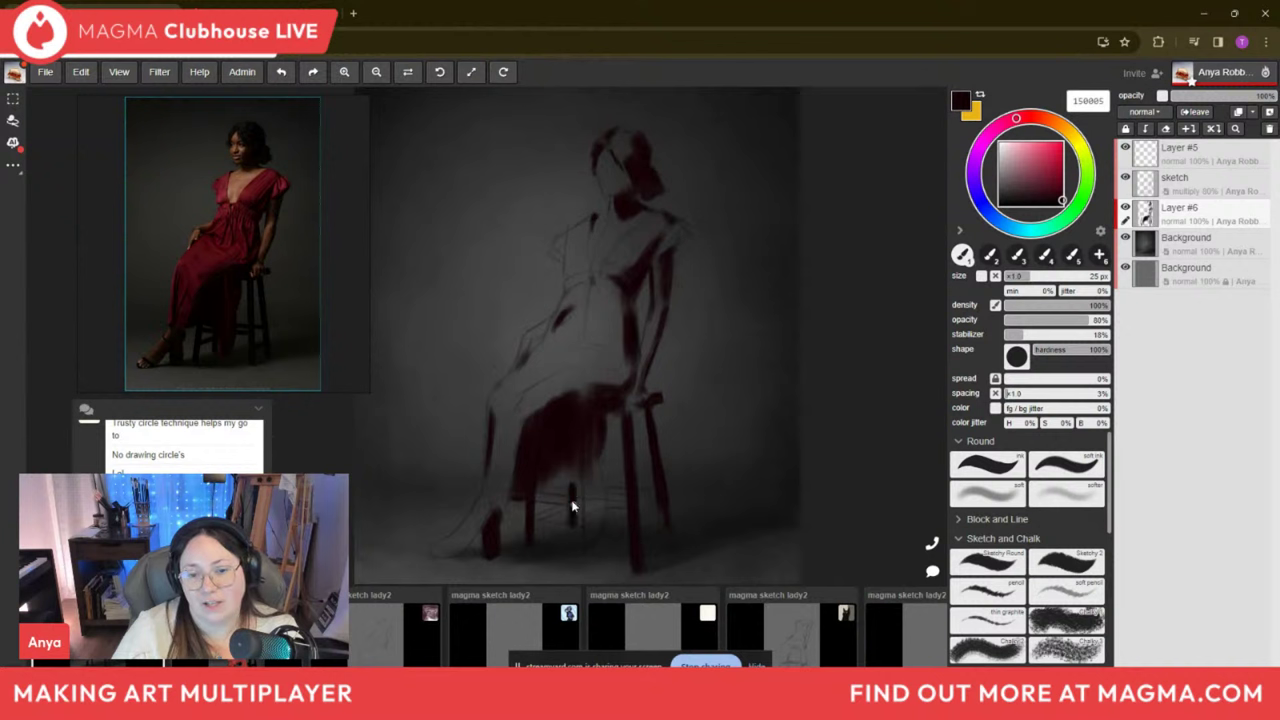
{"action": "key", "text": "bracketright"}
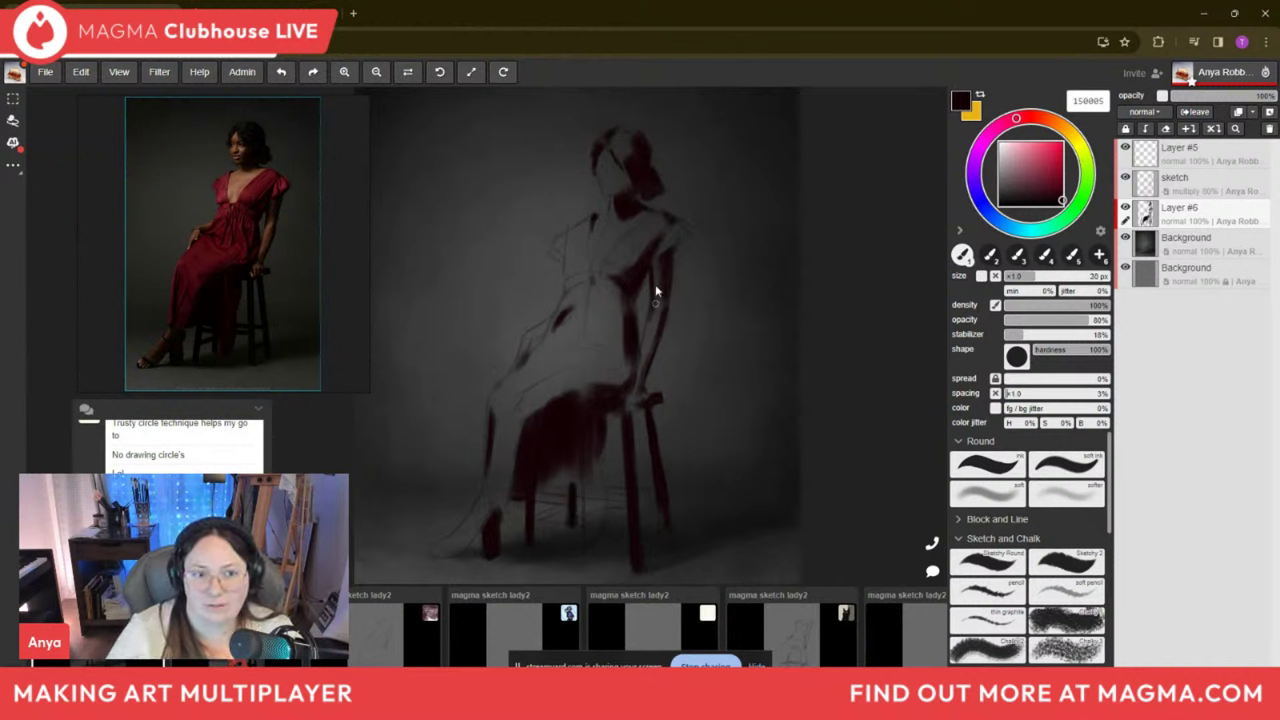
Add the small shadow beneath the bust on the lit side of the dress with a 25 px brush.
{"action": "key", "text": "bracketleft"}
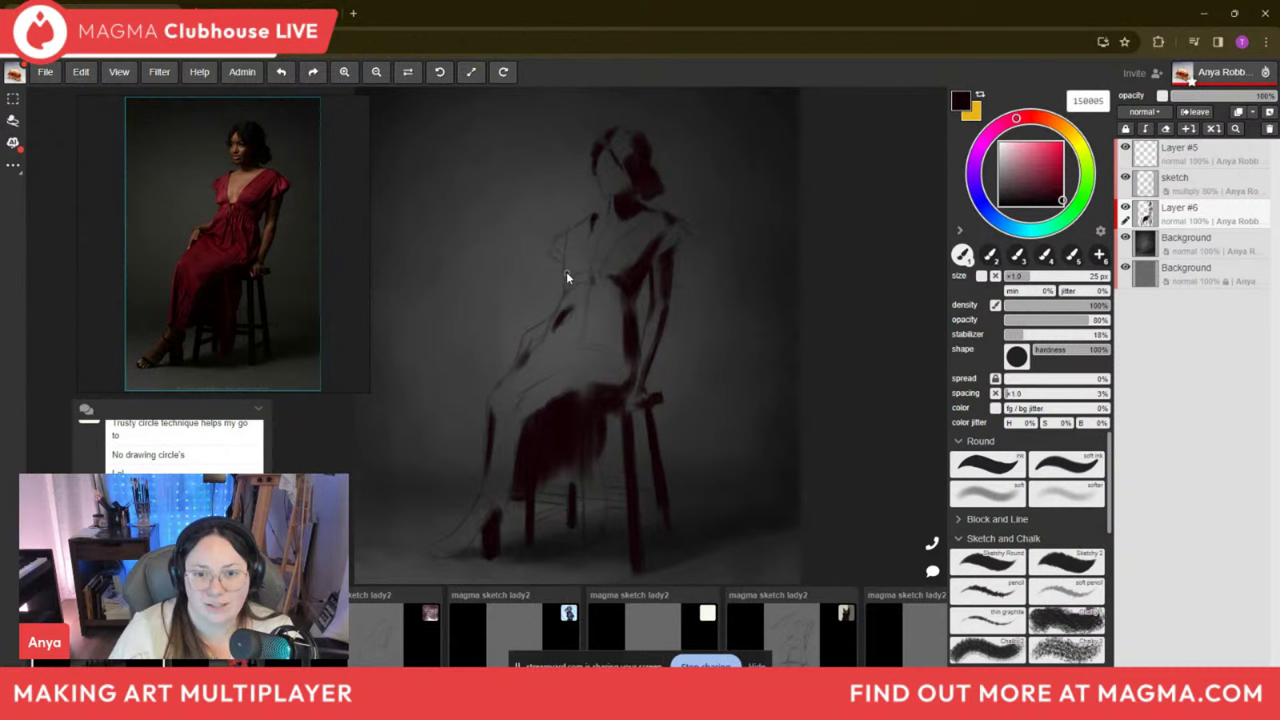
{"action": "key", "text": "bracketright"}
{"action": "key", "text": "bracketright"}
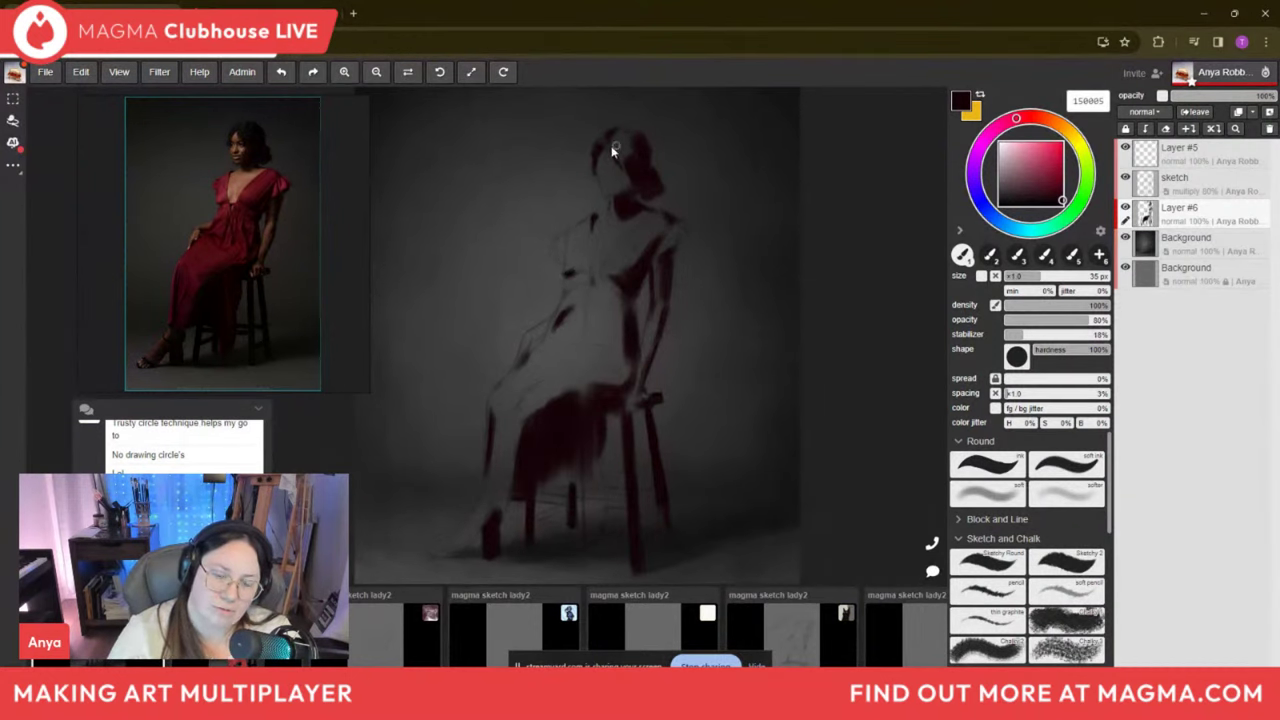
{"action": "key", "text": "bracketright"}
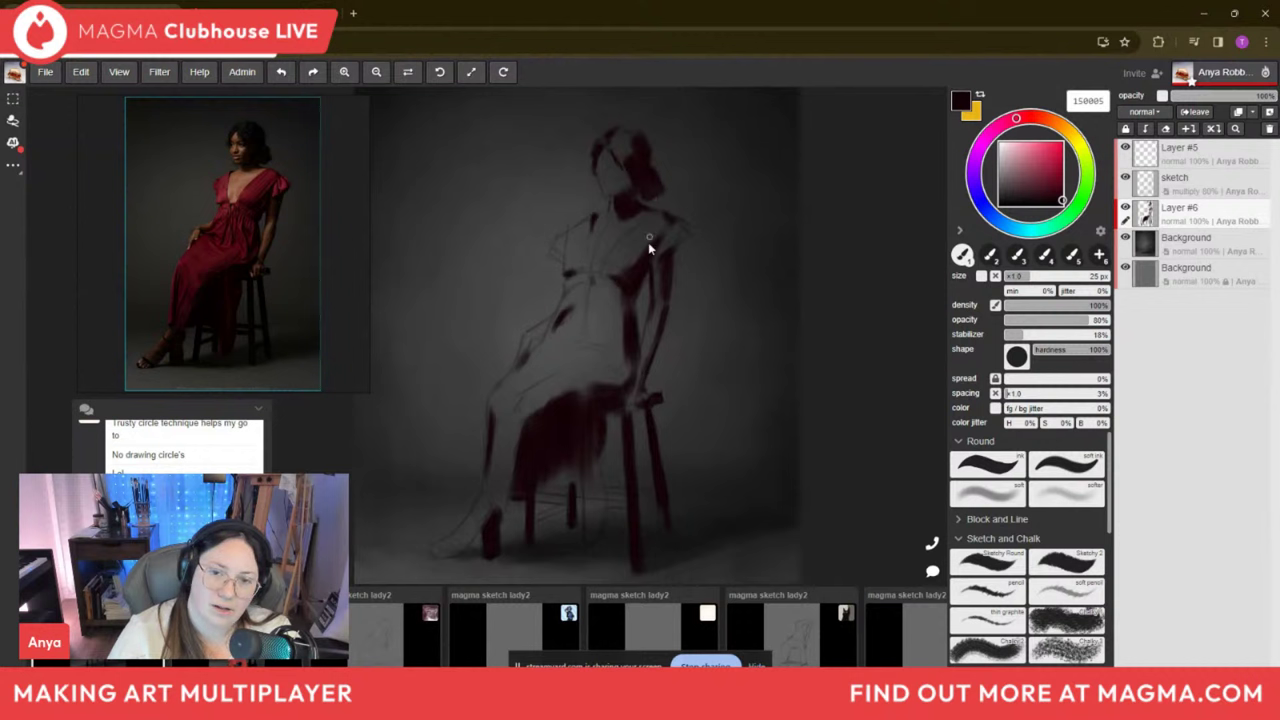
Block in the outstretched foot from the ankle toward the toes with a large brush, then darken it at 10 px.
{"action": "key", "text": "bracketright"}
{"action": "key", "text": "bracketright"}
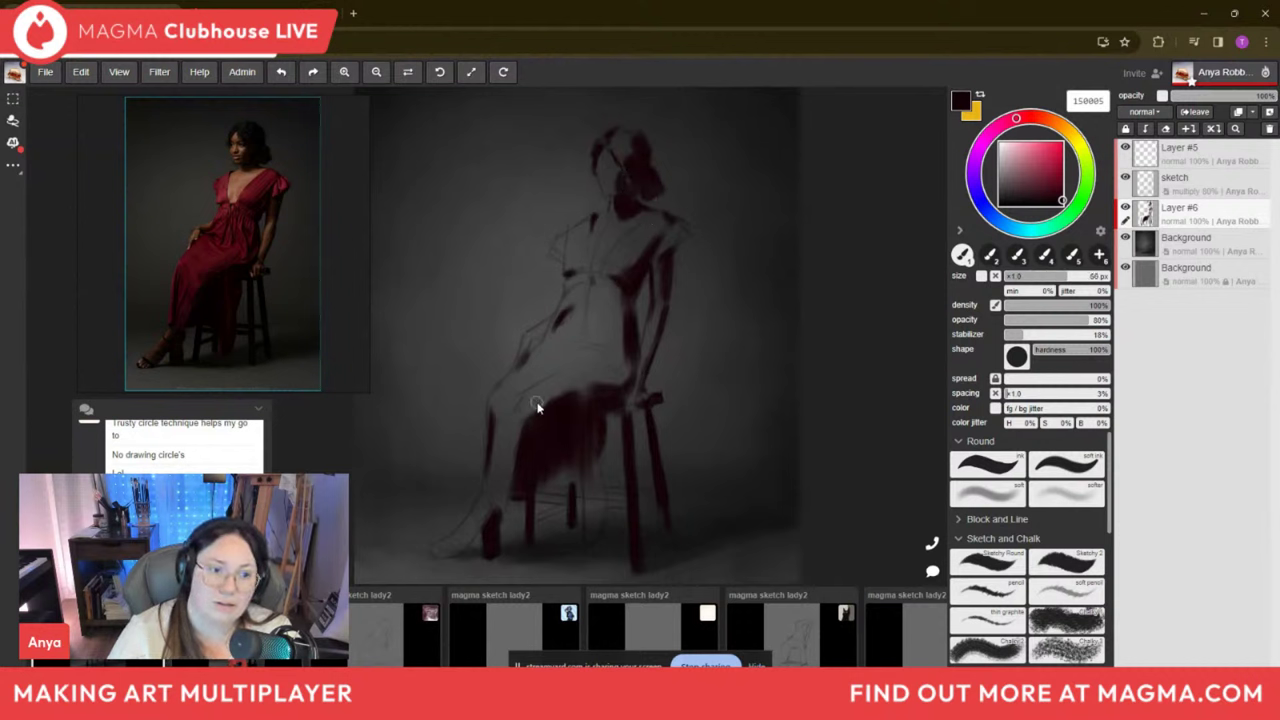
{"action": "mouse_move", "coordinate": [457, 543]}
{"action": "left_mouse_down"}
{"action": "mouse_move", "coordinate": [471, 531]}
{"action": "mouse_move", "coordinate": [450, 556]}
{"action": "left_mouse_up"}
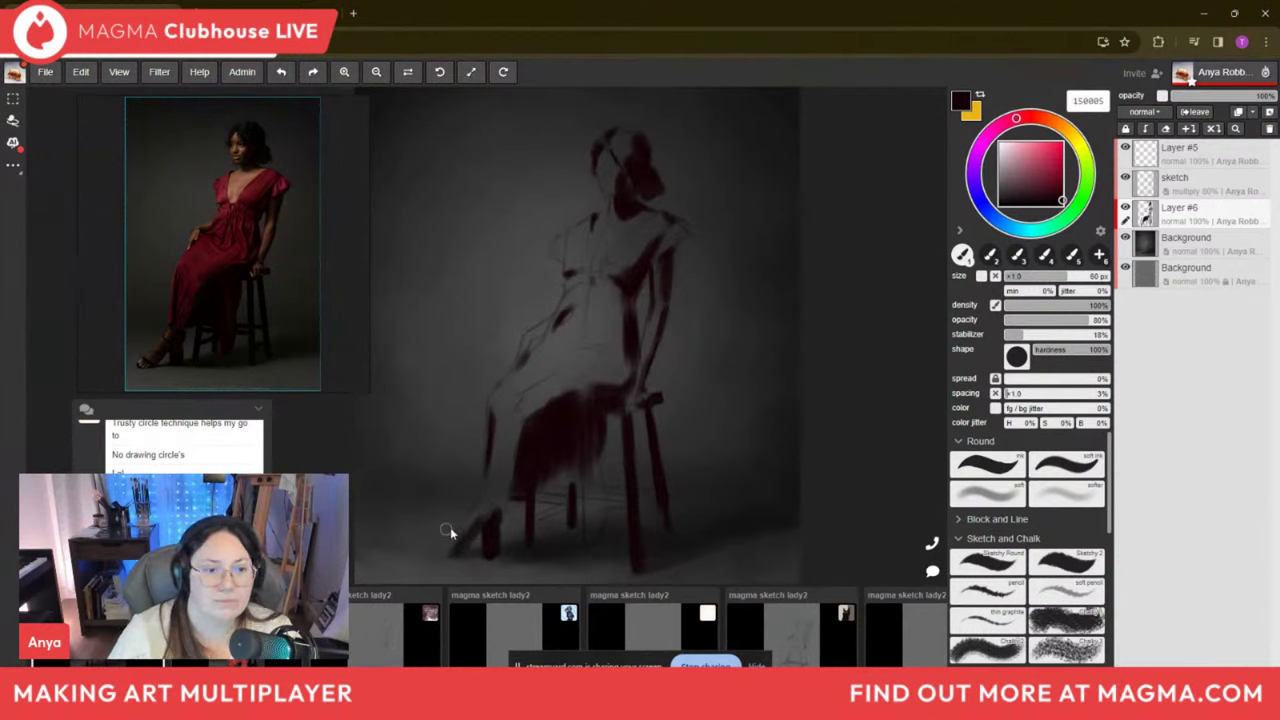
{"action": "key", "text": "bracketleft"}
{"action": "key", "text": "bracketleft"}
{"action": "key", "text": "bracketleft"}
{"action": "key", "text": "bracketleft"}
{"action": "key", "text": "bracketleft"}
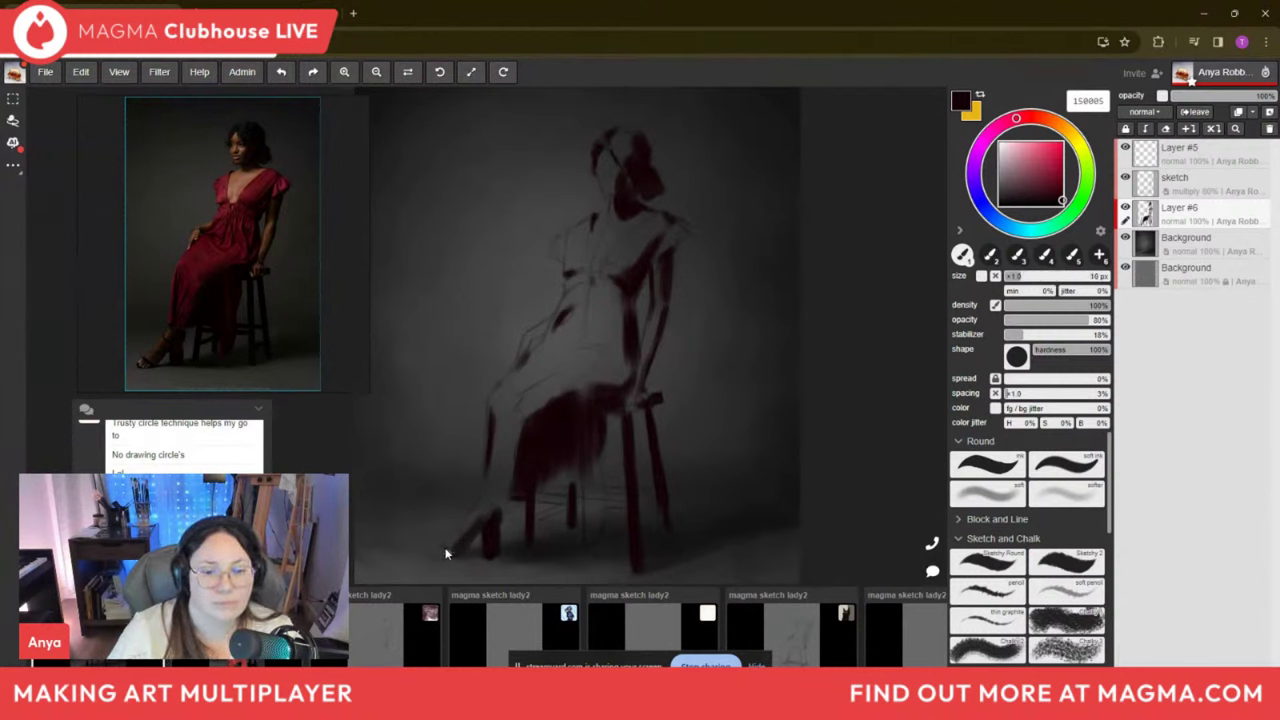
{"action": "left_click_drag", "start_coordinate": [452, 554], "coordinate": [482, 517]}
Paint the toe end and sole of the outstretched shoe with a small brush, finishing at 12 px.
{"action": "key", "text": "bracketright"}
{"action": "key", "text": "bracketright"}
{"action": "key", "text": "bracketright"}
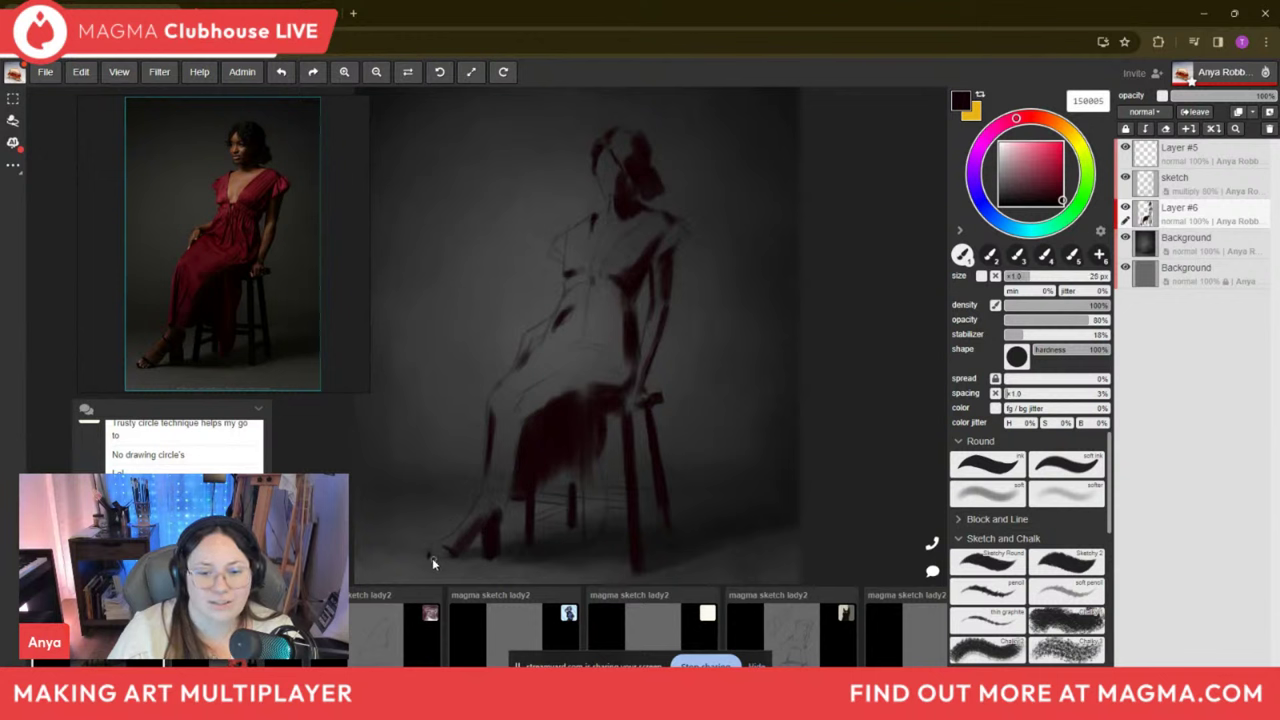
{"action": "key", "text": "bracketleft"}
{"action": "key", "text": "bracketleft"}
{"action": "key", "text": "bracketleft"}
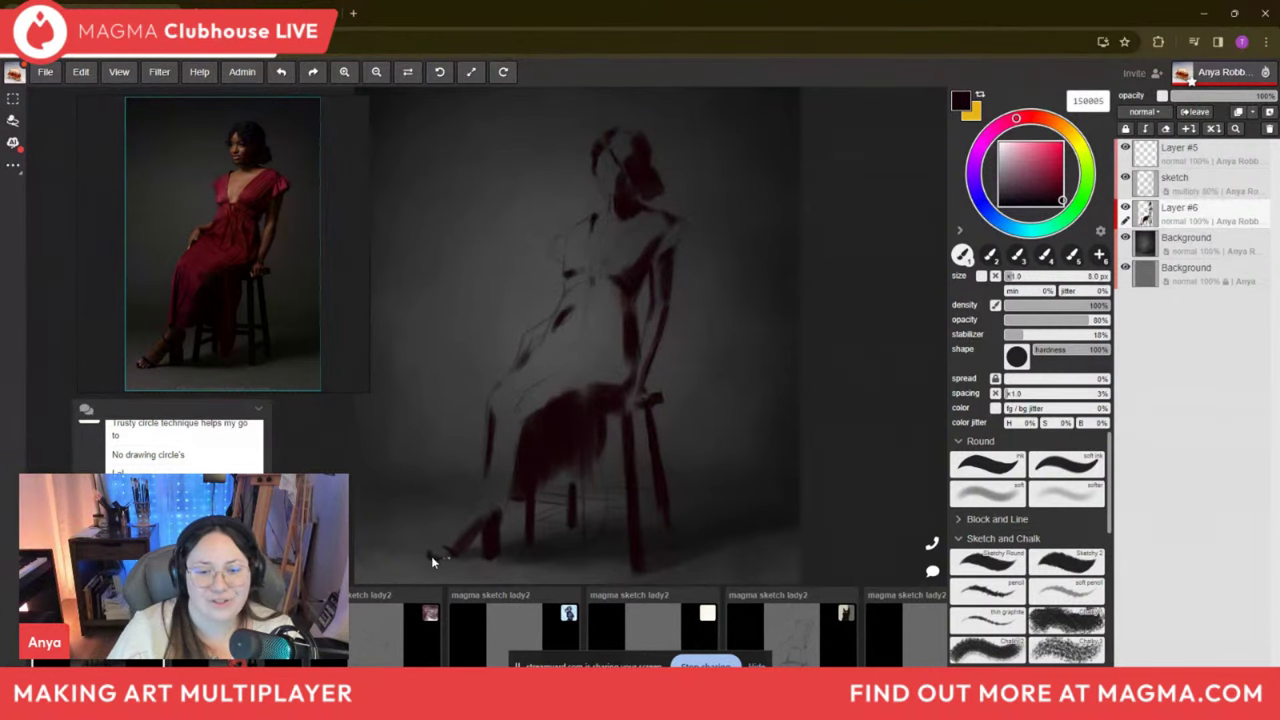
{"action": "key", "text": "bracketright"}
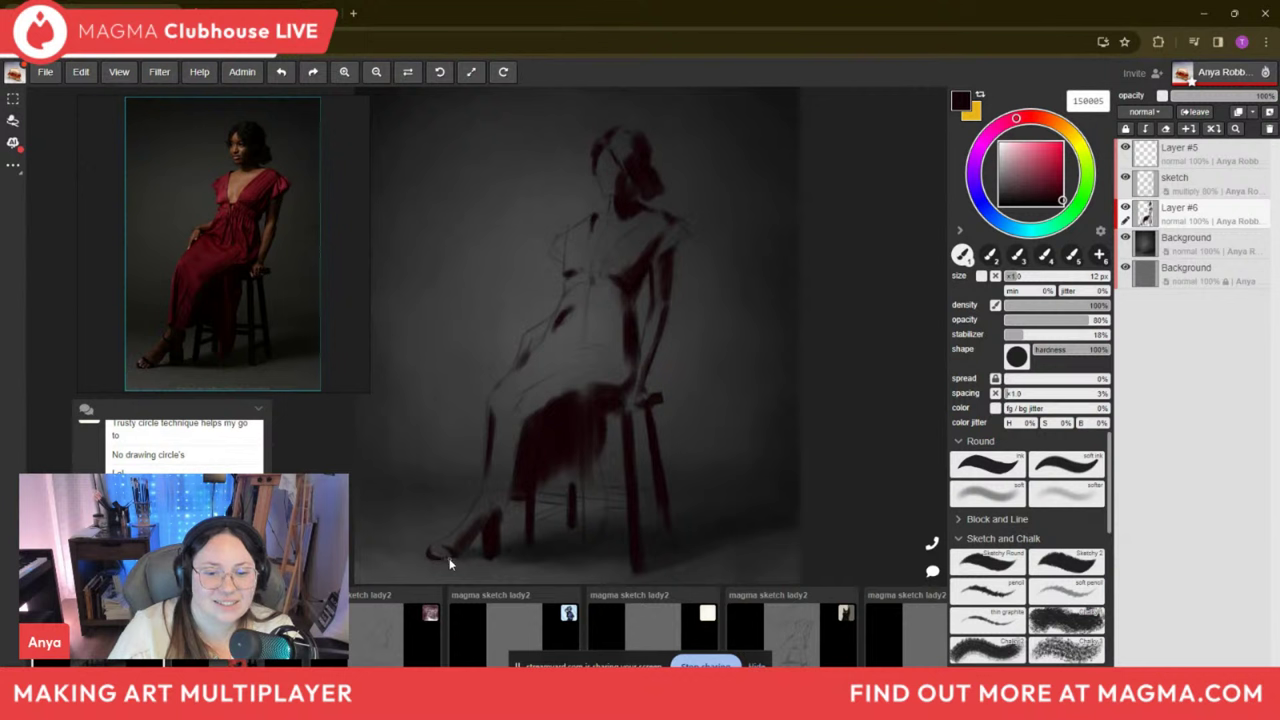
Paint the dark fold strokes at the dress's waist with a 20 px brush, then enlarge the brush to 35 px.
{"action": "key", "text": "bracketright"}
{"action": "key", "text": "bracketright"}
{"action": "key", "text": "bracketright"}
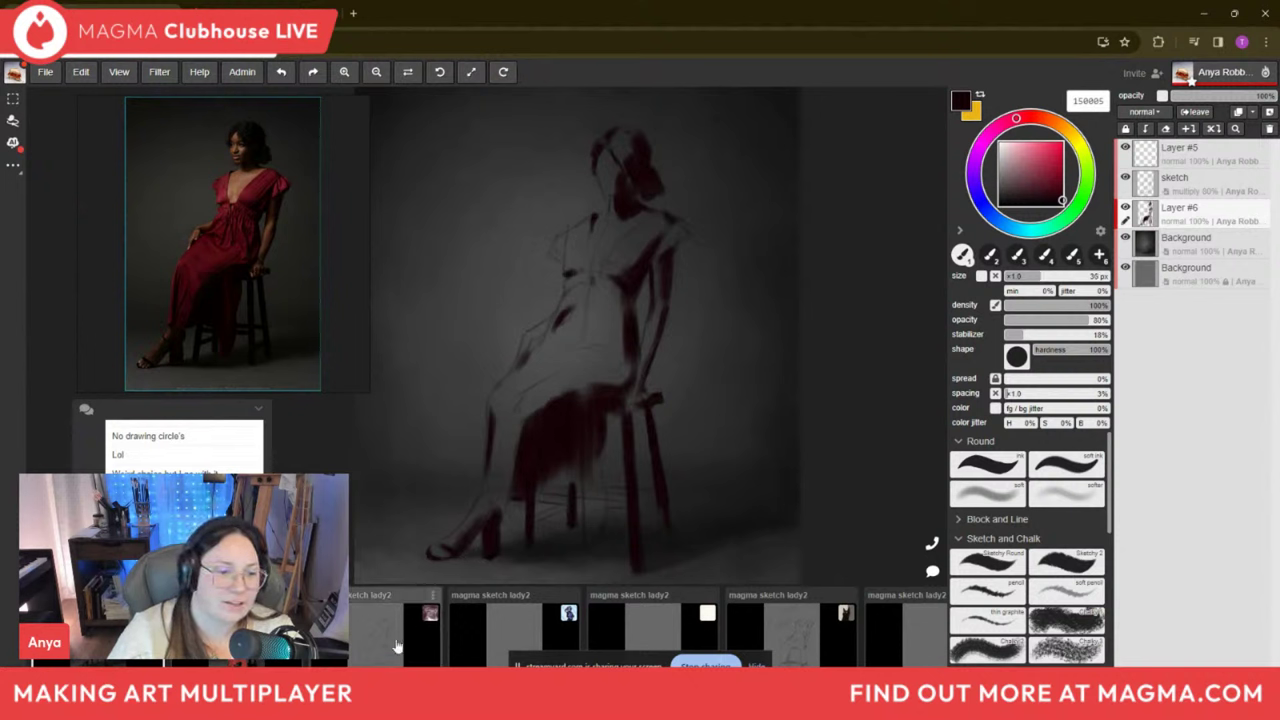
{"action": "key", "text": "bracketleft"}
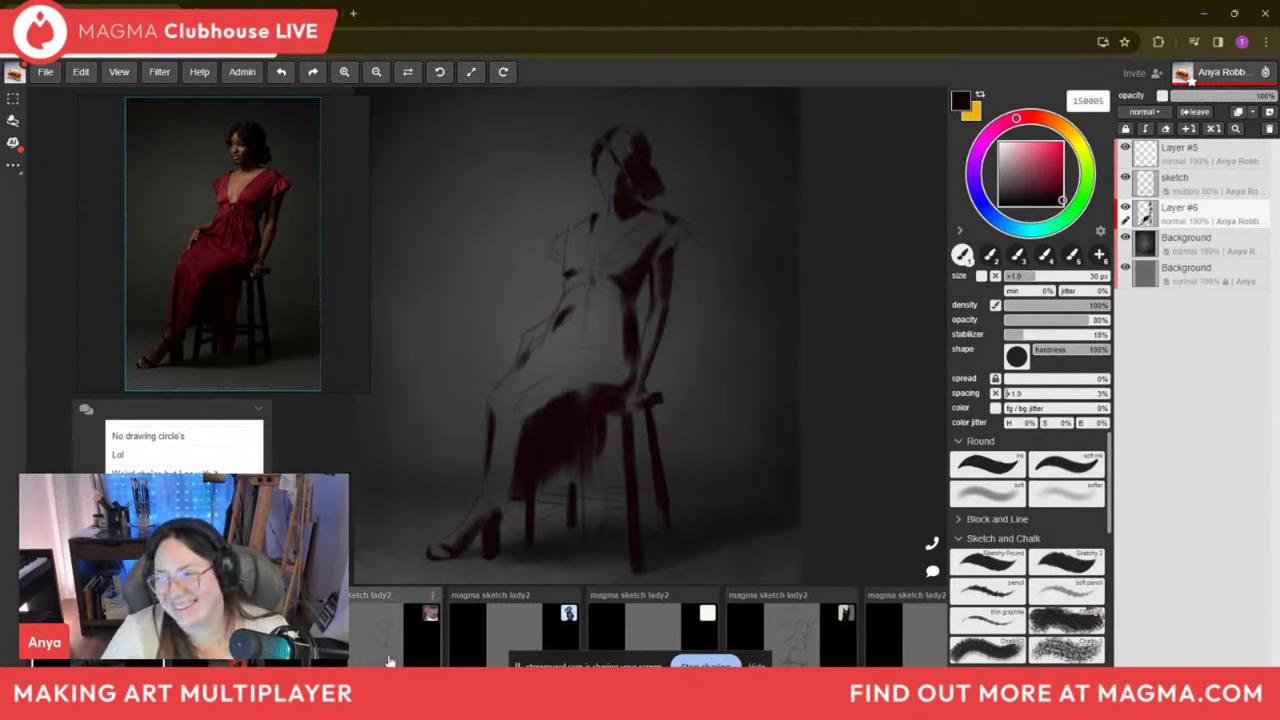
{"action": "key", "text": "bracketleft"}
{"action": "key", "text": "bracketleft"}
{"action": "key", "text": "bracketleft"}
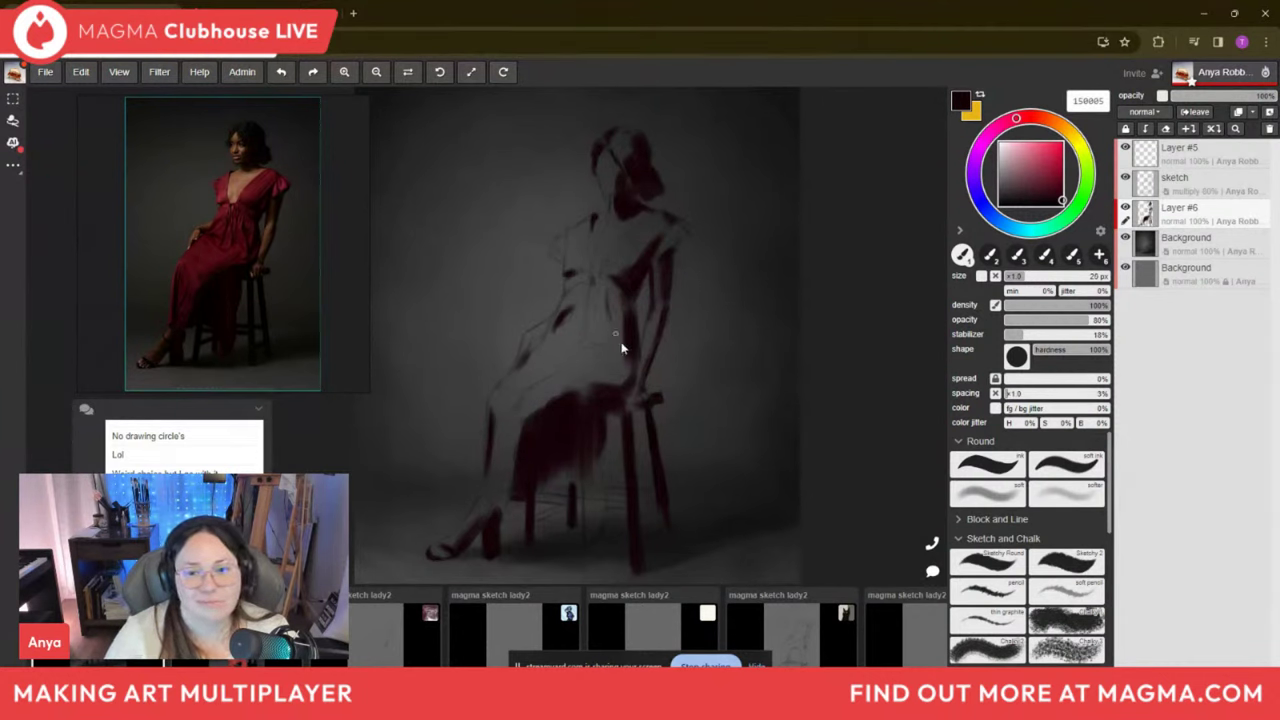
{"action": "key", "text": "bracketright"}
{"action": "key", "text": "bracketright"}
{"action": "key", "text": "bracketright"}
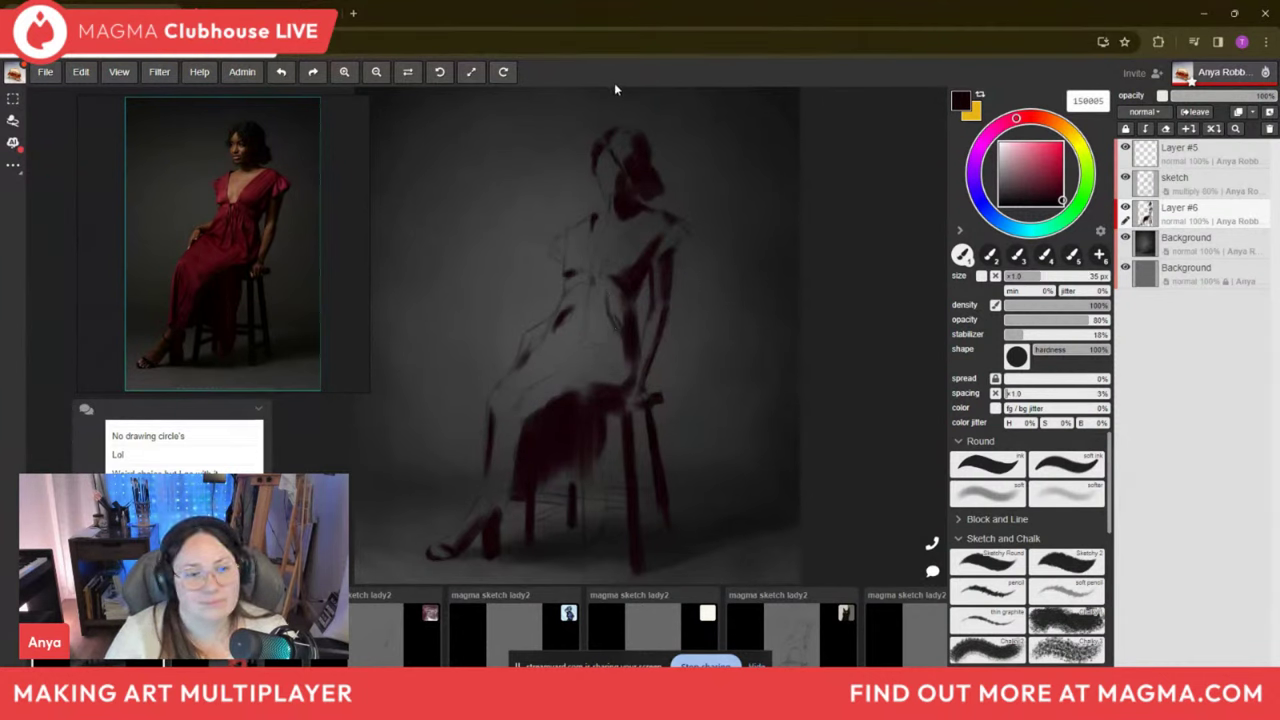
Extend the shadow on the shoulder and sleeve above the supporting arm, reducing the brush from 70 px to 20 px.
{"action": "key", "text": "bracketright"}
{"action": "key", "text": "bracketright"}
{"action": "key", "text": "bracketright"}
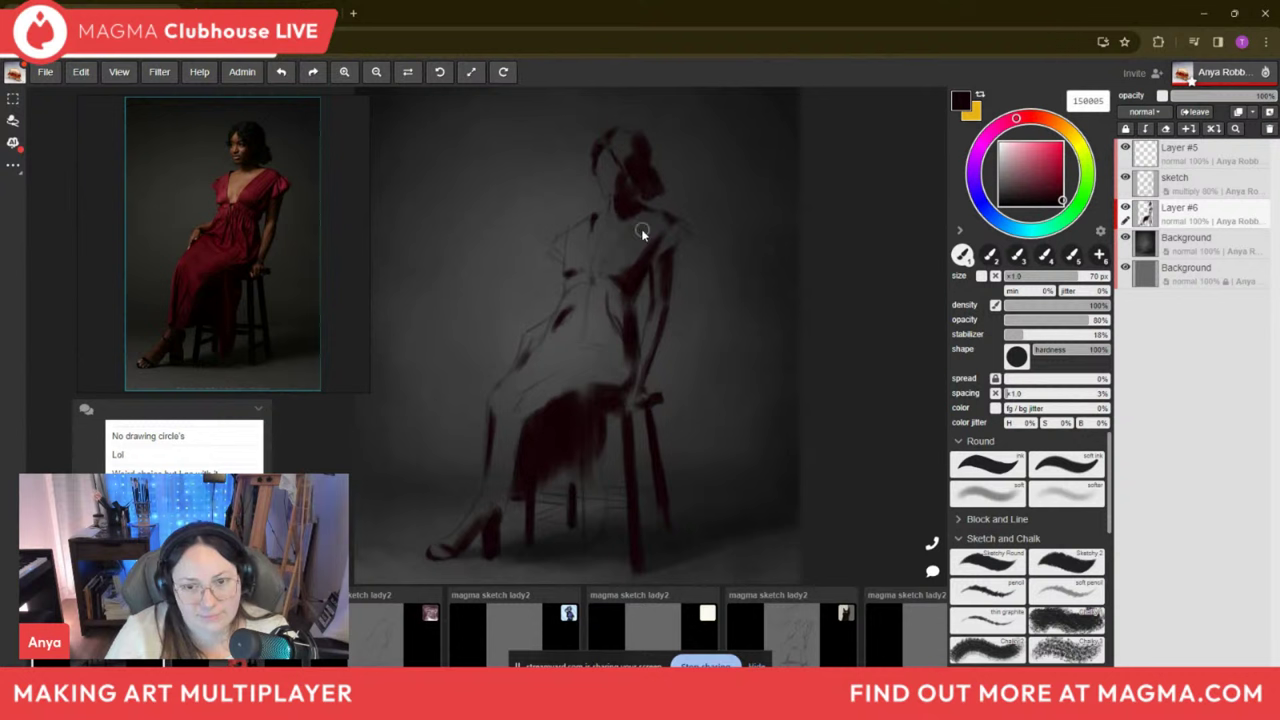
{"action": "key", "text": "bracketleft"}
{"action": "key", "text": "bracketleft"}
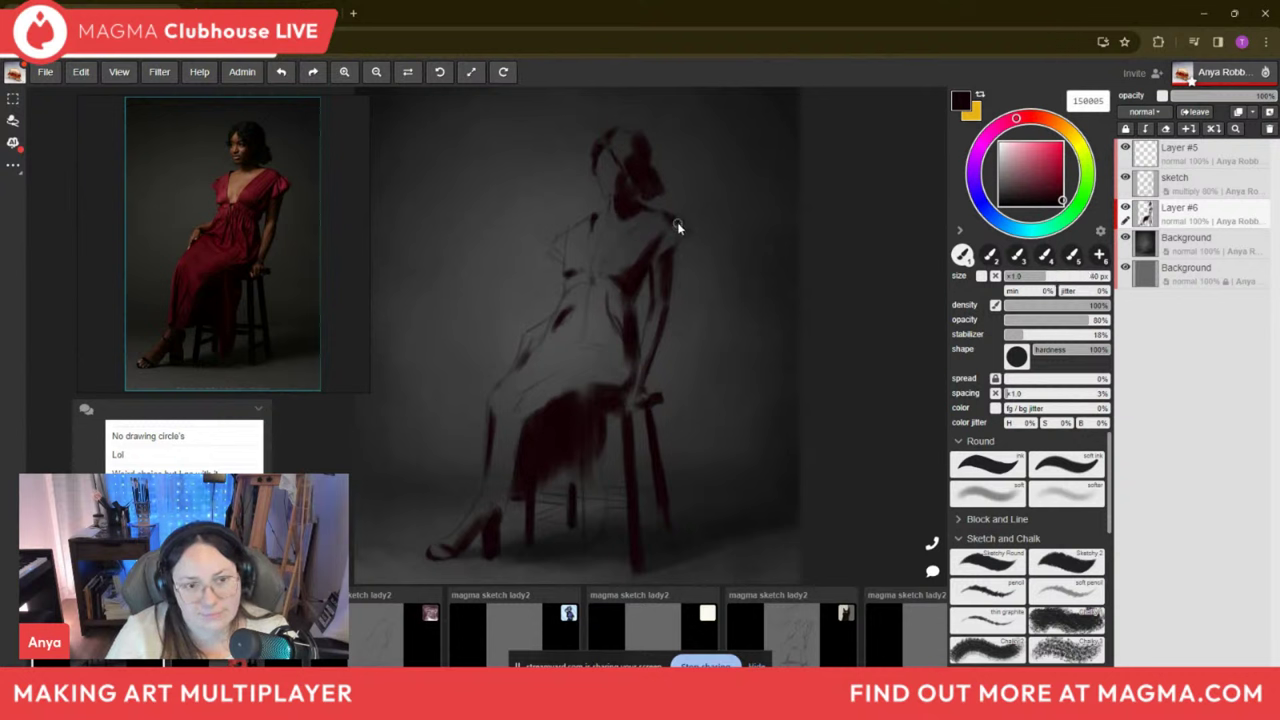
{"action": "key", "text": "bracketleft"}
{"action": "key", "text": "bracketleft"}
{"action": "key", "text": "bracketleft"}
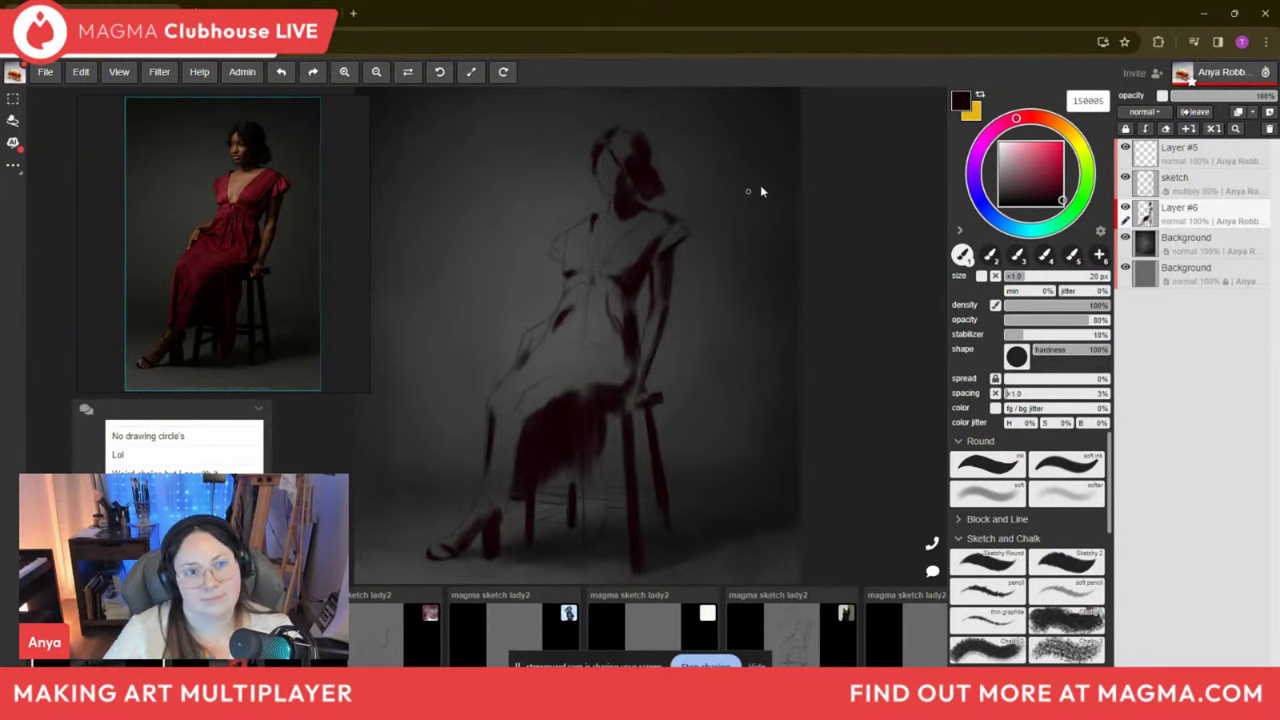
Define the pointed outer edge of the sleeve above the supporting arm with 12 px and 10 px brush strokes.
{"action": "scroll", "coordinate": [663, 151], "scroll_direction": "up", "scroll_amount": 2}
{"action": "scroll", "coordinate": [664, 222], "scroll_direction": "up", "scroll_amount": 2}
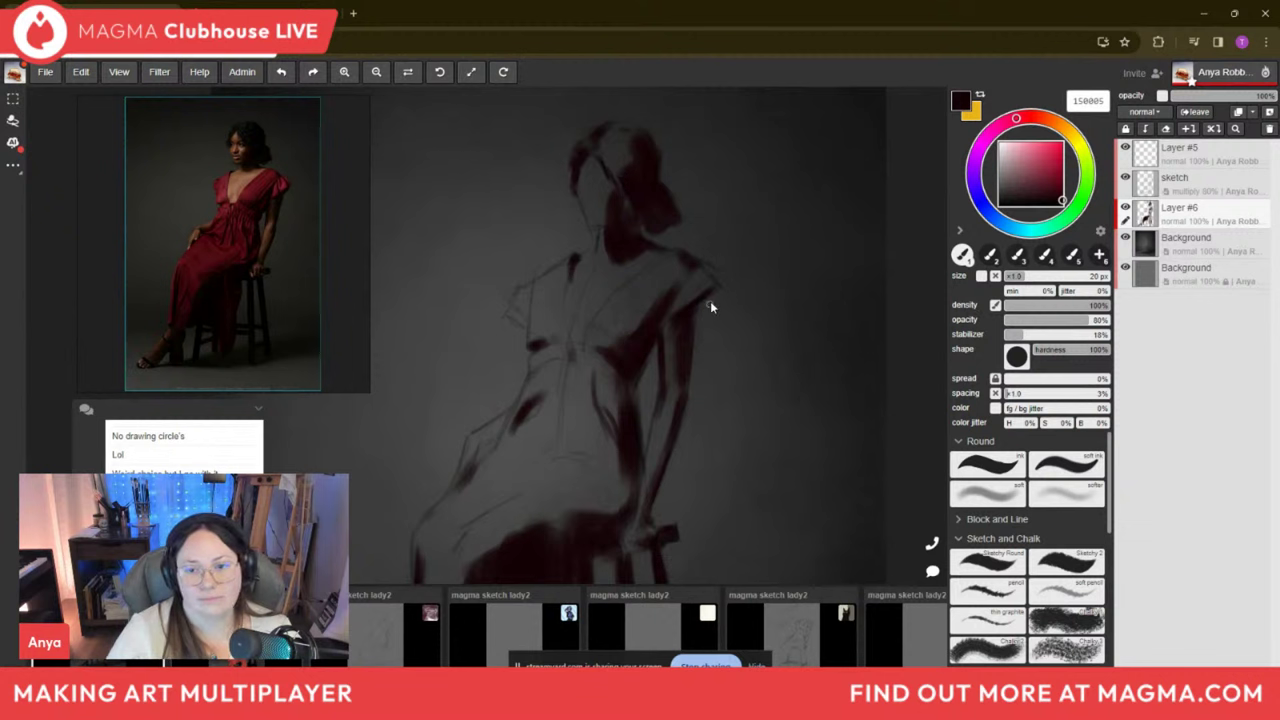
{"action": "key", "text": "bracketleft"}
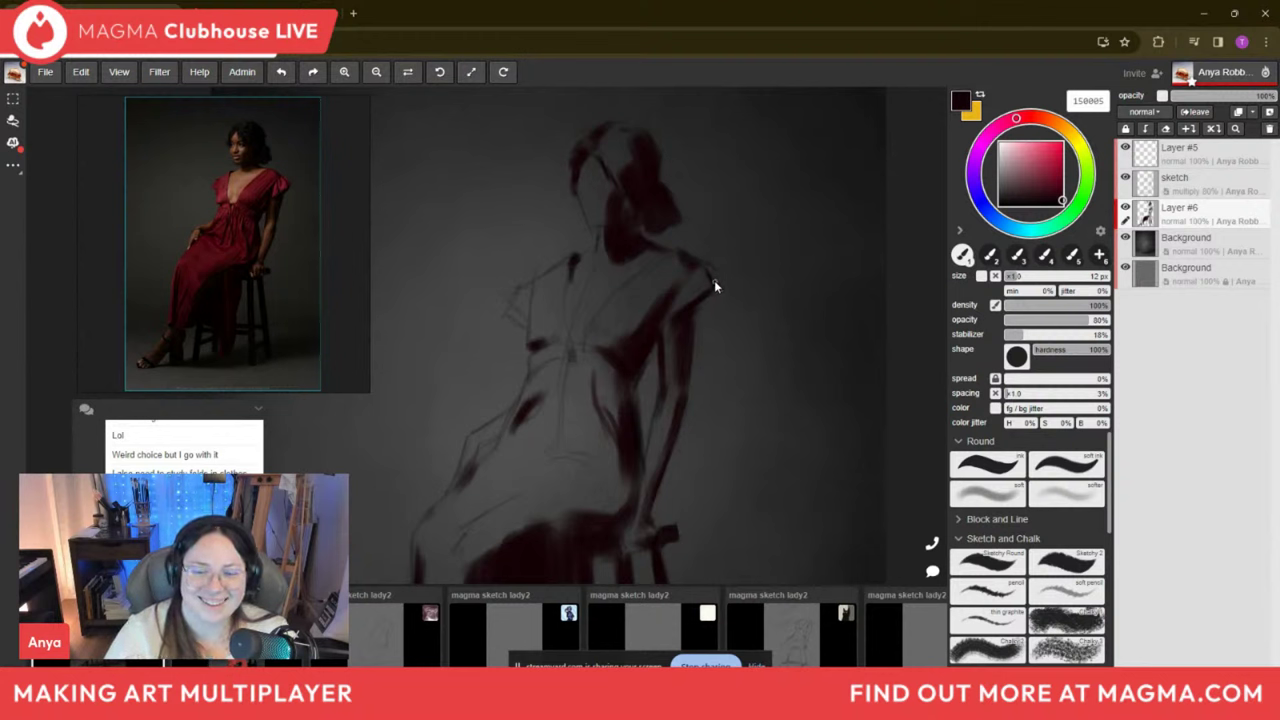
{"action": "key", "text": "["}
{"action": "key", "text": "]"}
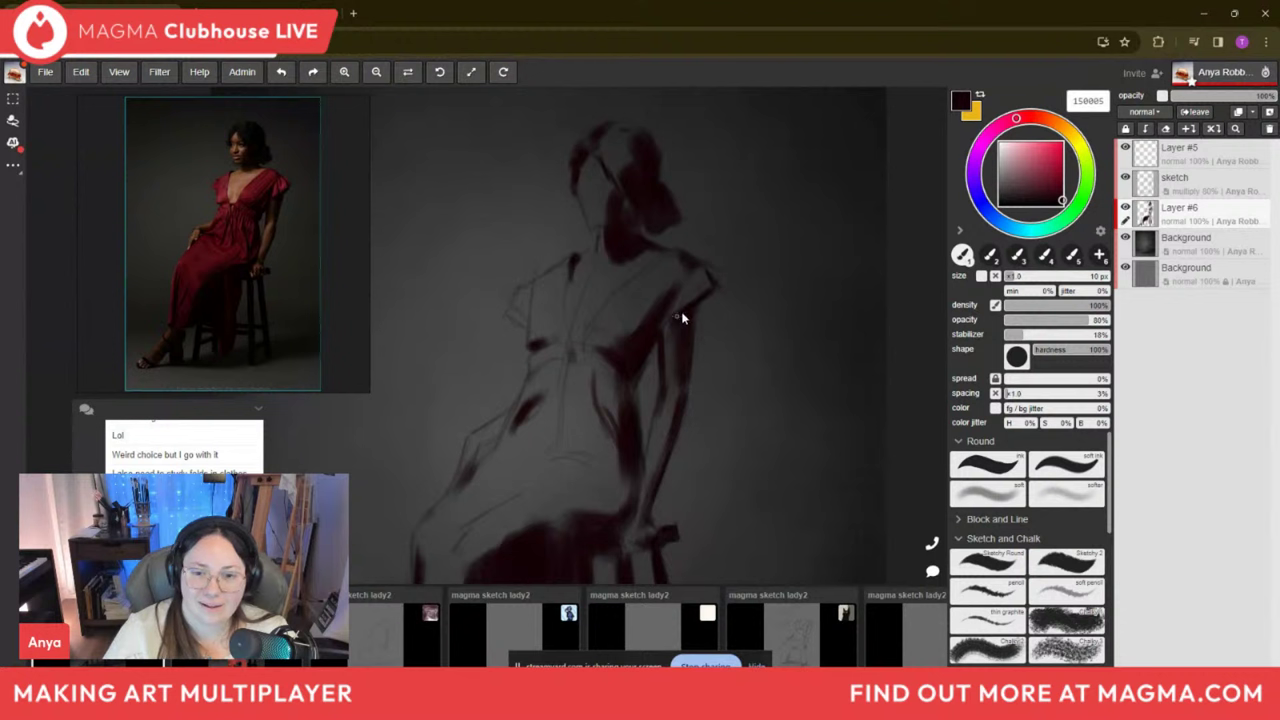
{"action": "key", "text": "["}
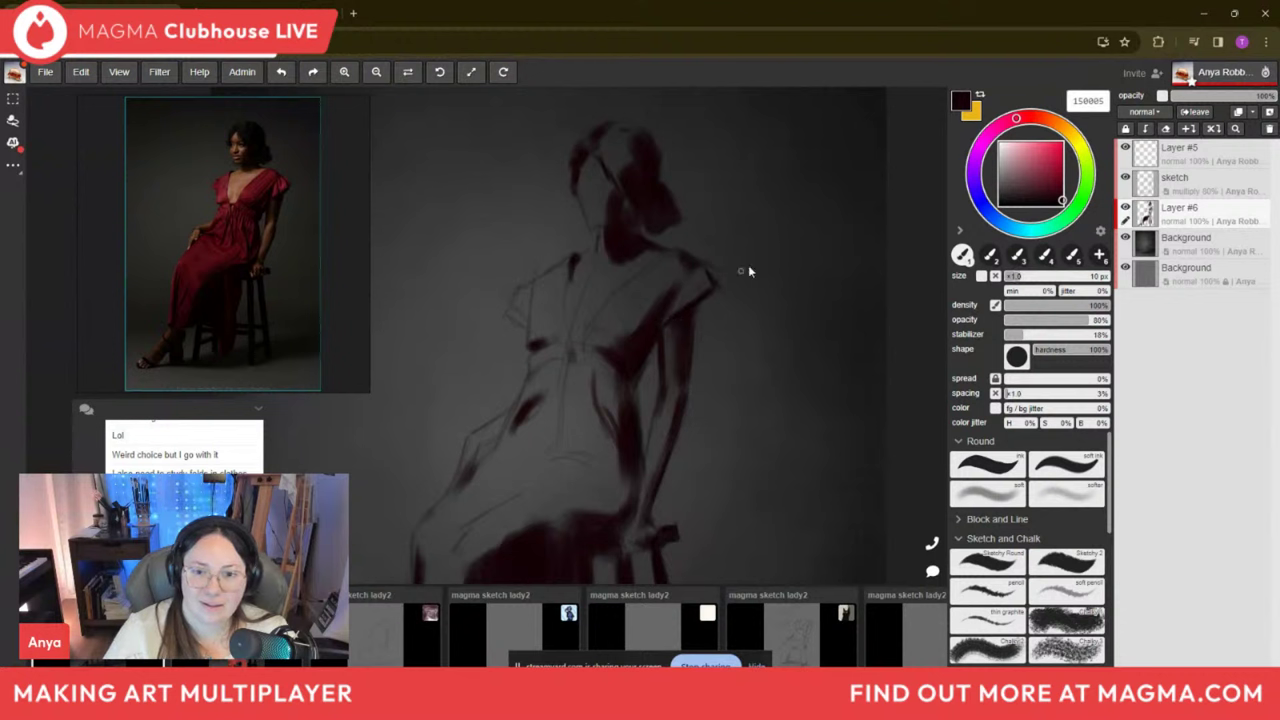
{"action": "key", "text": "]"}
{"action": "key", "text": "]"}
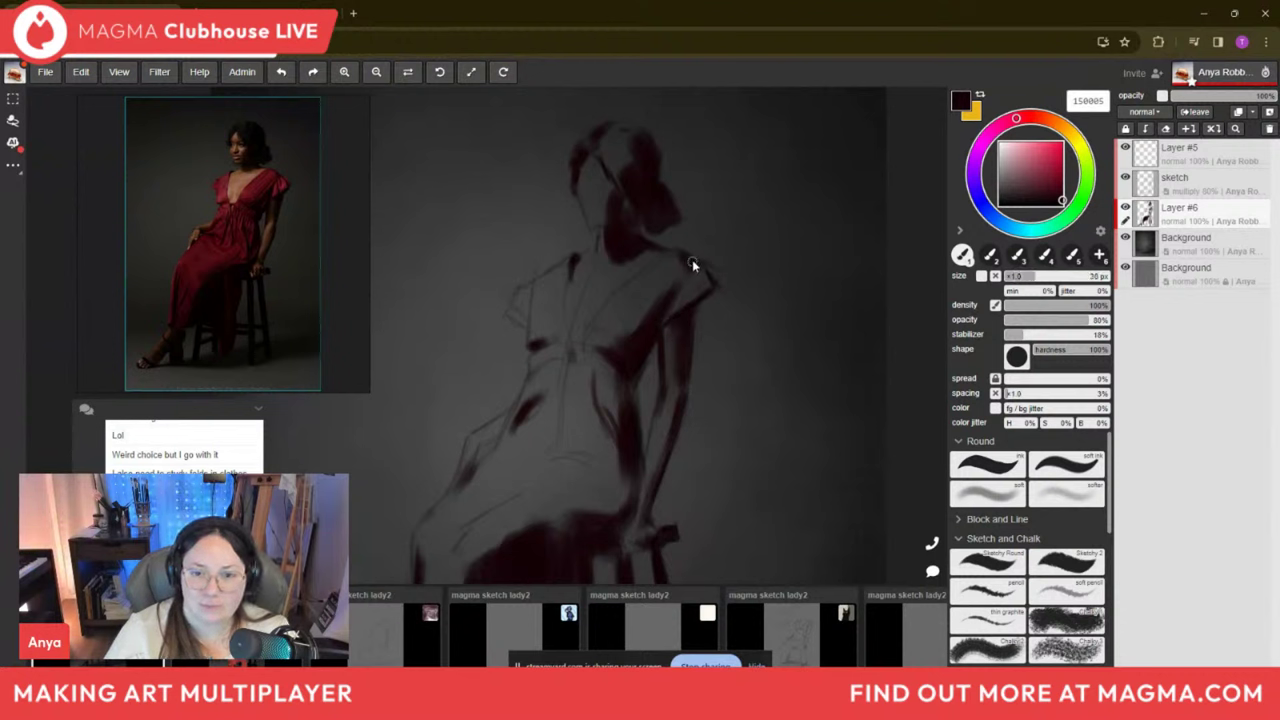
{"action": "key", "text": "["}
{"action": "key", "text": "["}
{"action": "key", "text": "["}
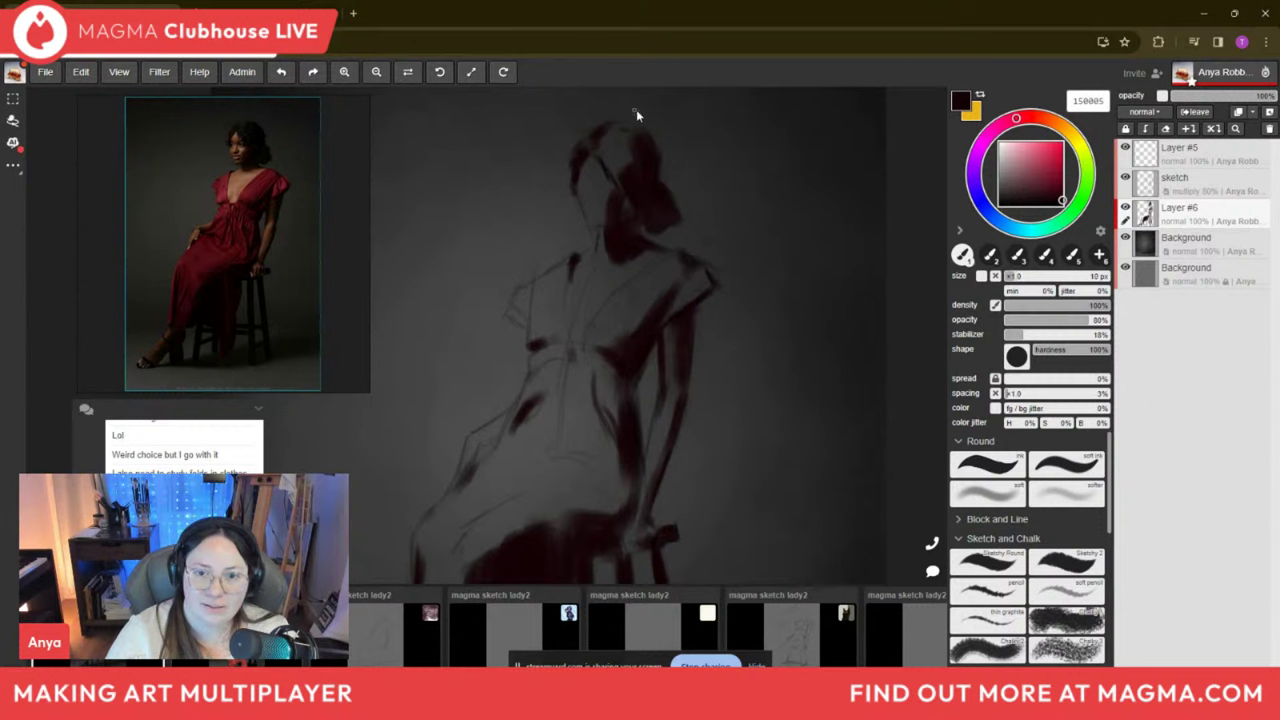
Refine the neck and upper-arm shadows, alternating a 30 px eraser with a 35 px brush.
{"action": "key", "text": "e"}
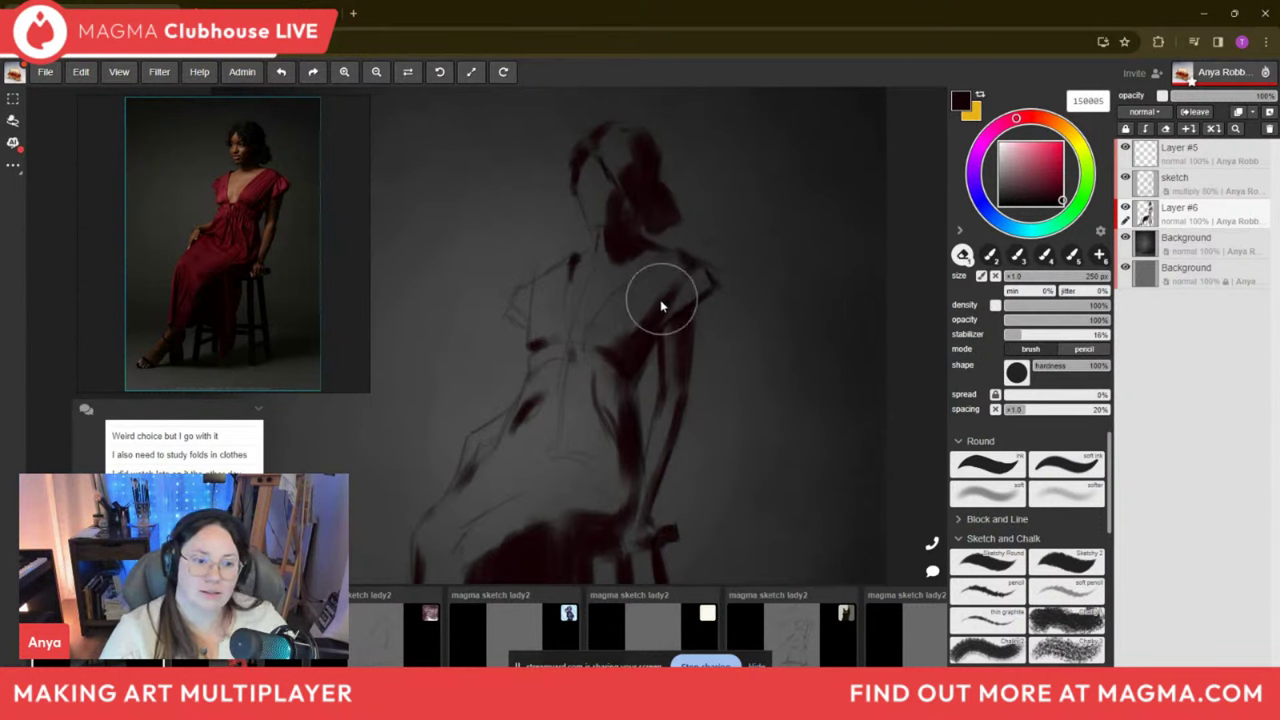
{"action": "key", "text": "["}
{"action": "key", "text": "["}
{"action": "key", "text": "["}
{"action": "key", "text": "["}
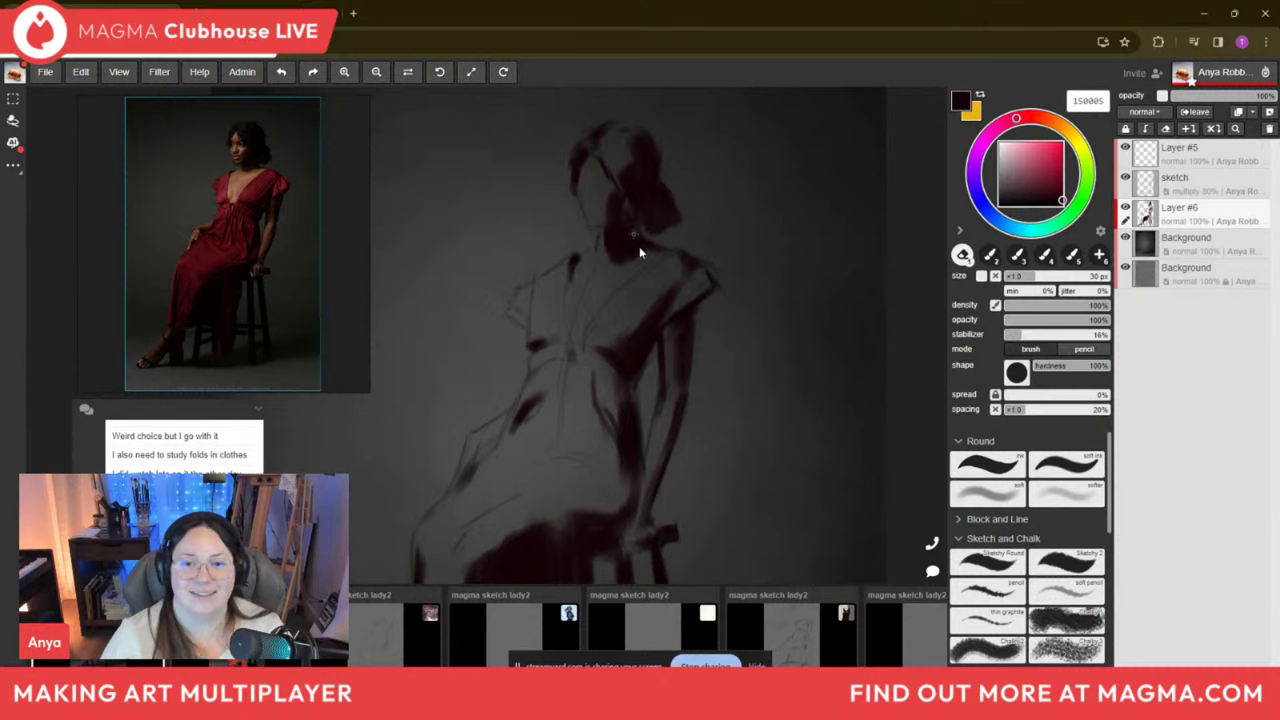
{"action": "key", "text": "b"}
{"action": "key", "text": "bracketright"}
{"action": "key", "text": "bracketright"}
{"action": "key", "text": "bracketright"}
{"action": "key", "text": "bracketright"}
{"action": "key", "text": "bracketright"}
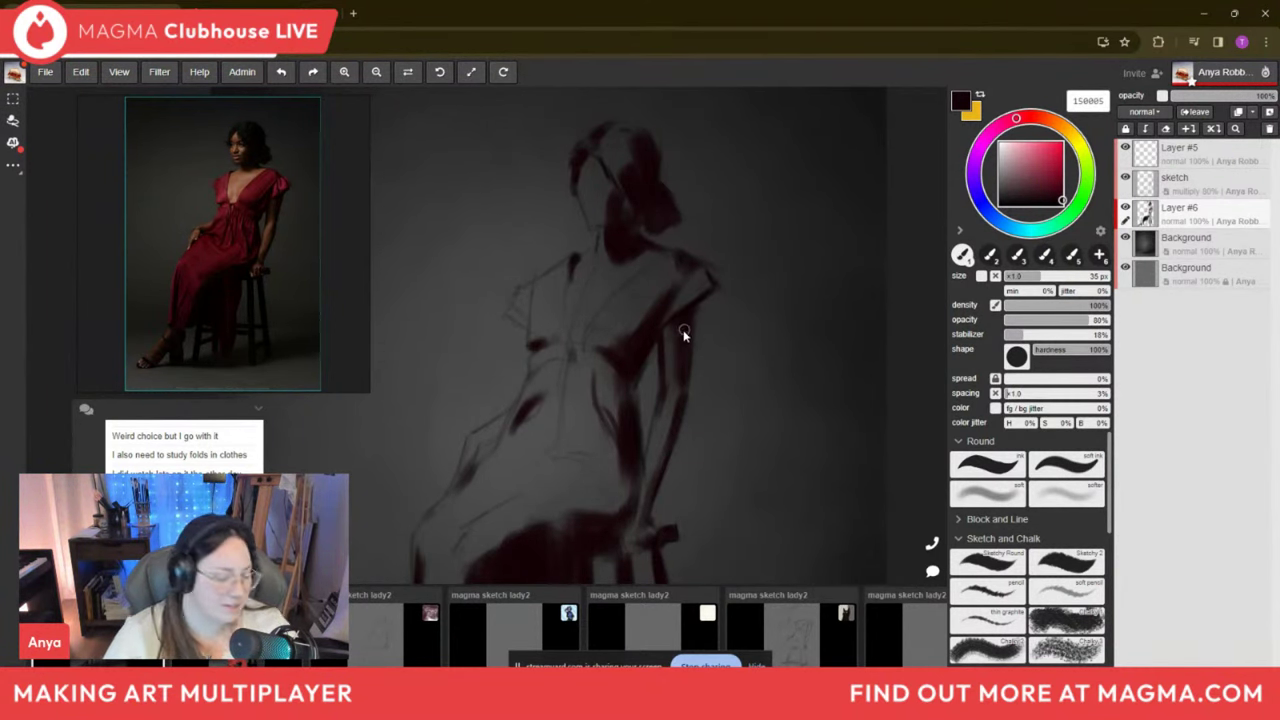
{"action": "key", "text": "e"}
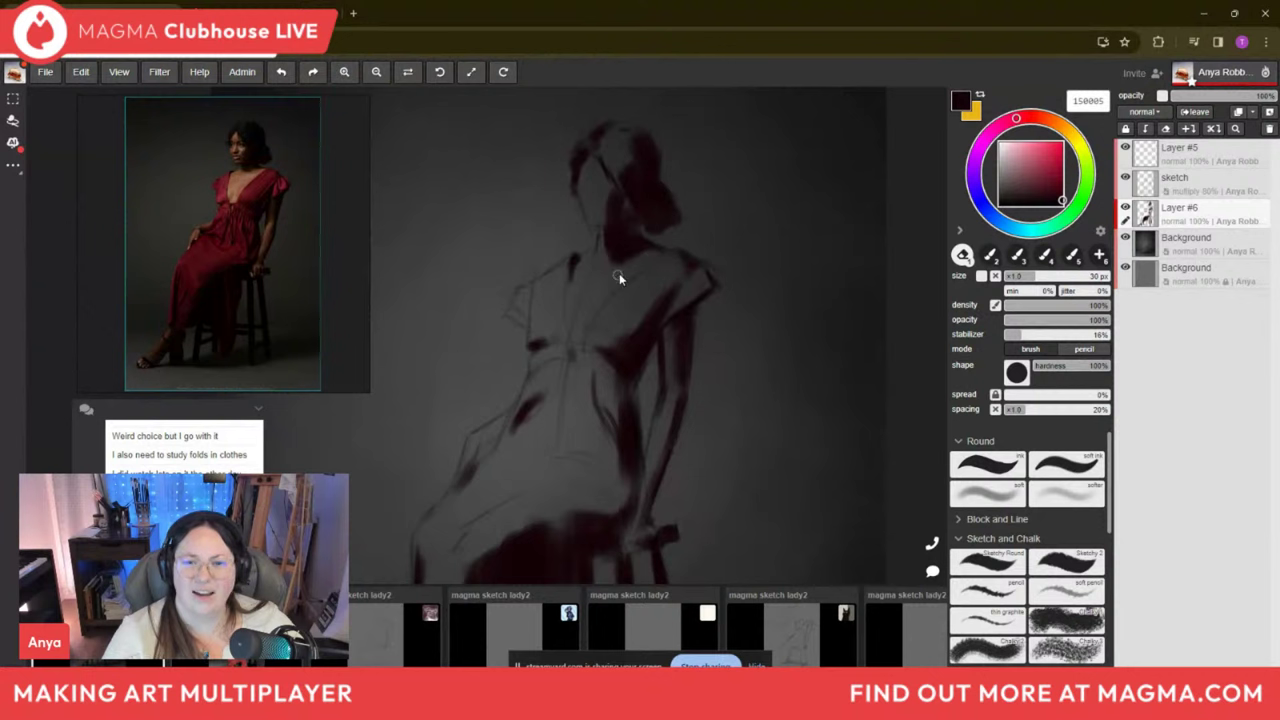
Fill and refine the hair shadow around the crown and hairline, using 14 px and 20 px brushes before reducing to 12 px.
{"action": "key", "text": "b"}
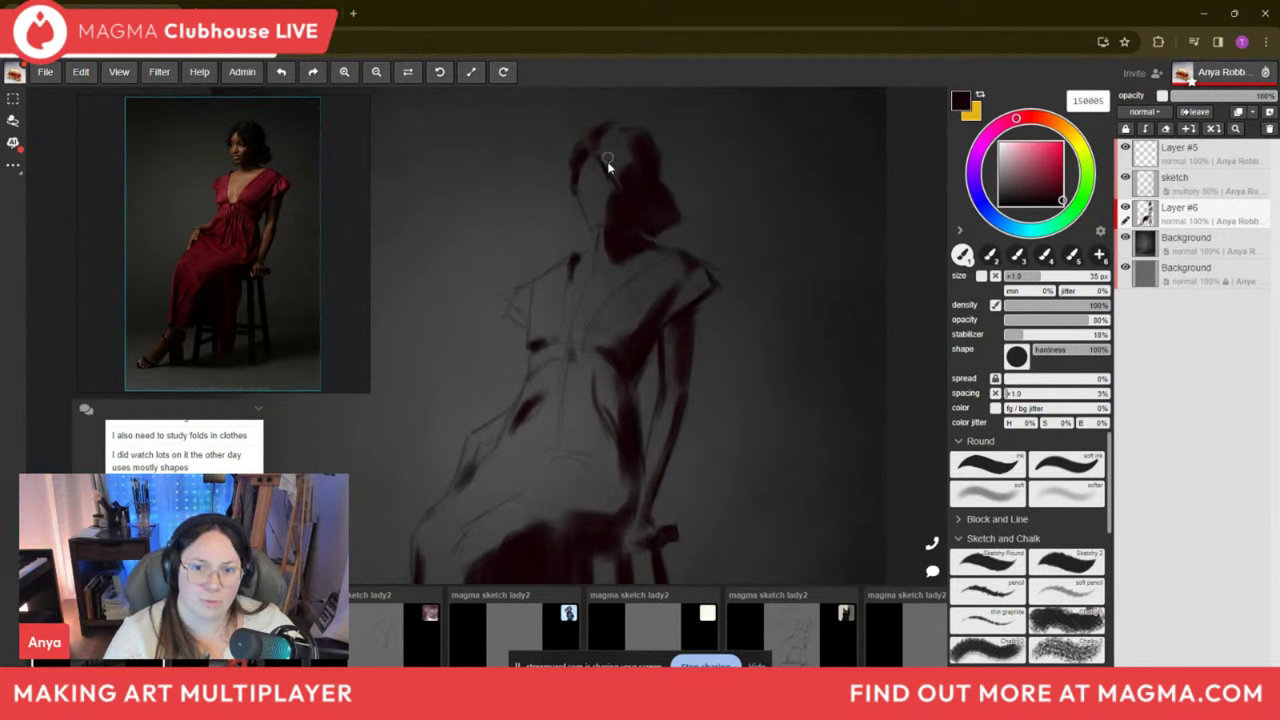
{"action": "key", "text": "["}
{"action": "key", "text": "["}
{"action": "key", "text": "["}
{"action": "key", "text": "["}
{"action": "key", "text": "["}
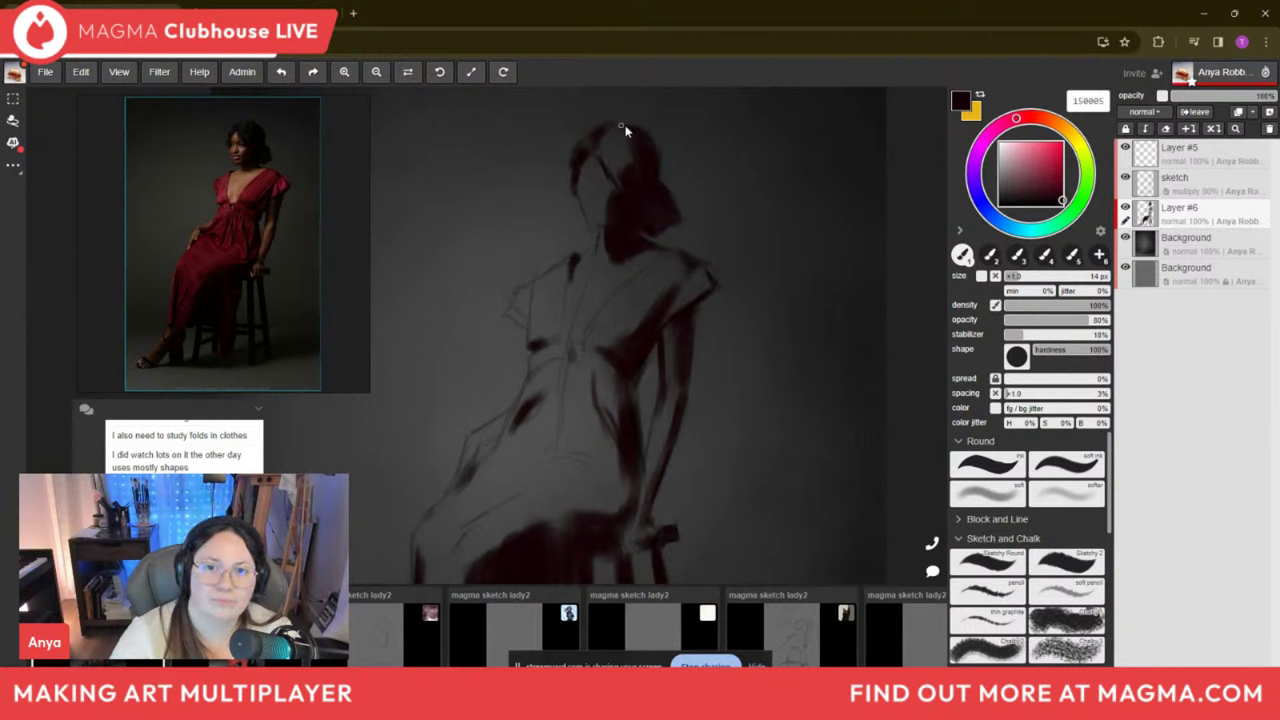
{"action": "key", "text": "bracketright"}
{"action": "key", "text": "bracketright"}
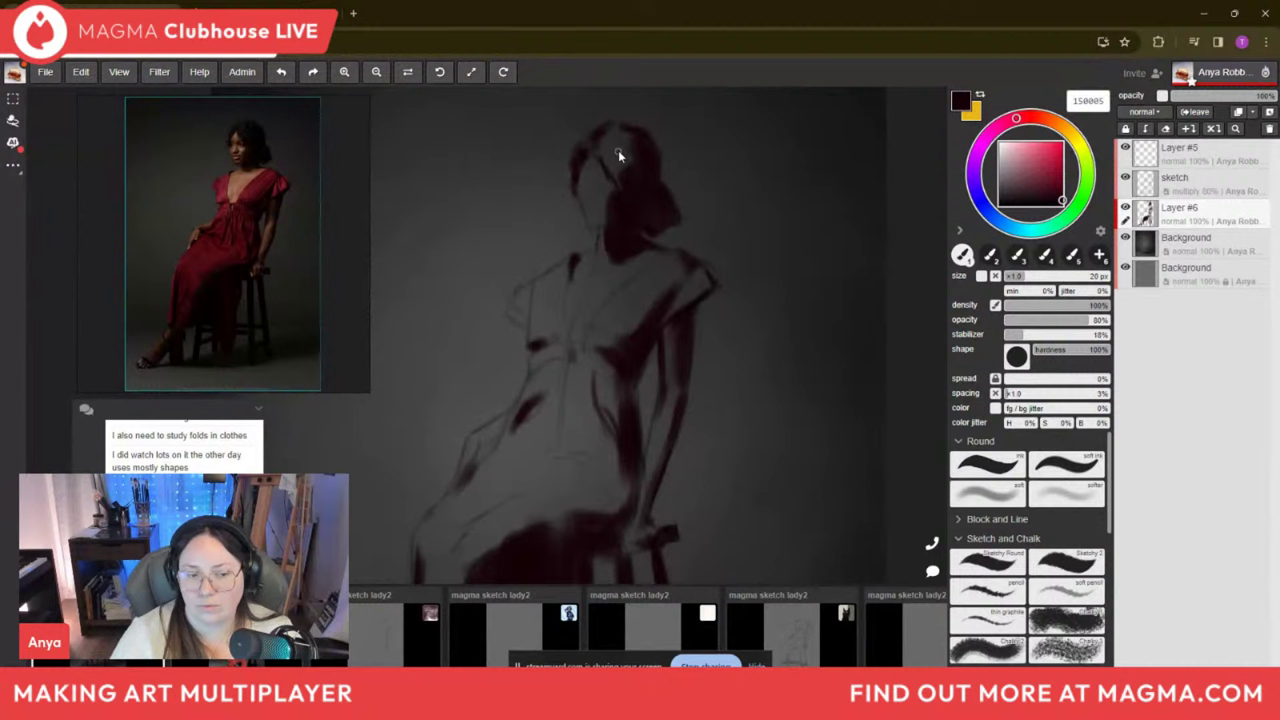
{"action": "key", "text": "["}
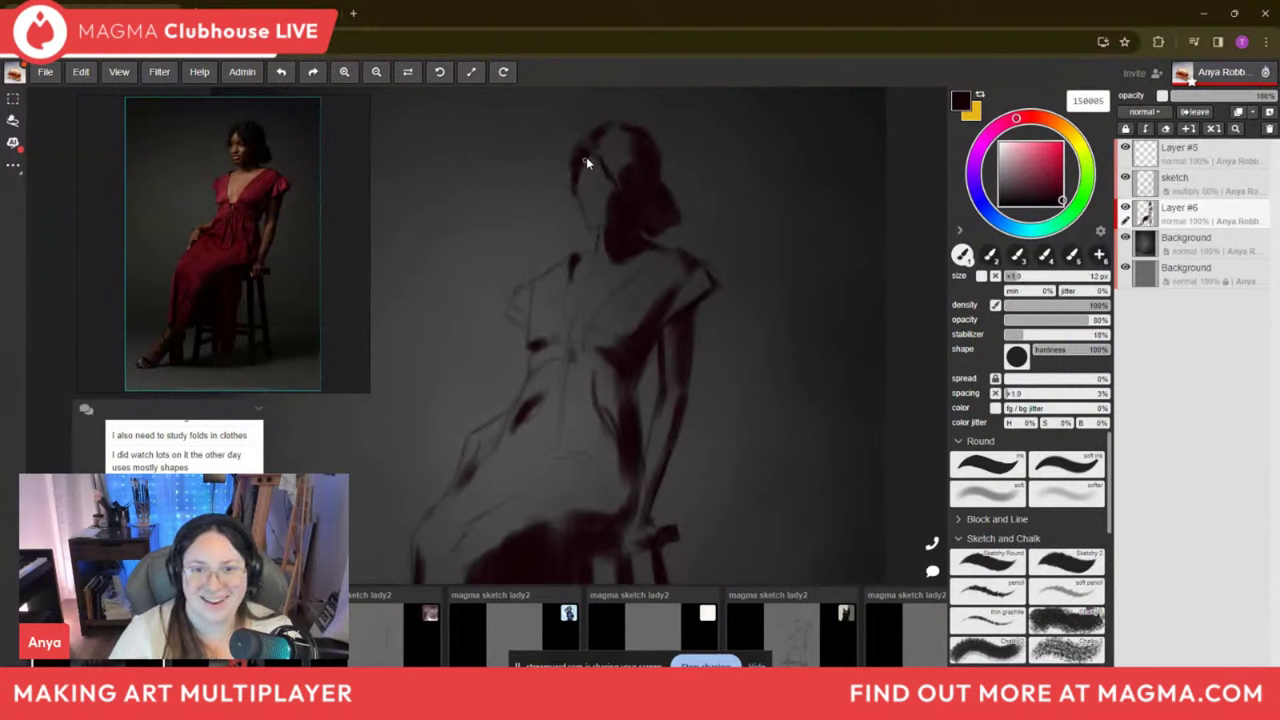
Touch up the hair shadow around the crown and front hairline with 12 px and 20 px brushes, then reduce to 14 px.
{"action": "left_click_drag", "start_coordinate": [600, 121], "coordinate": [583, 146]}
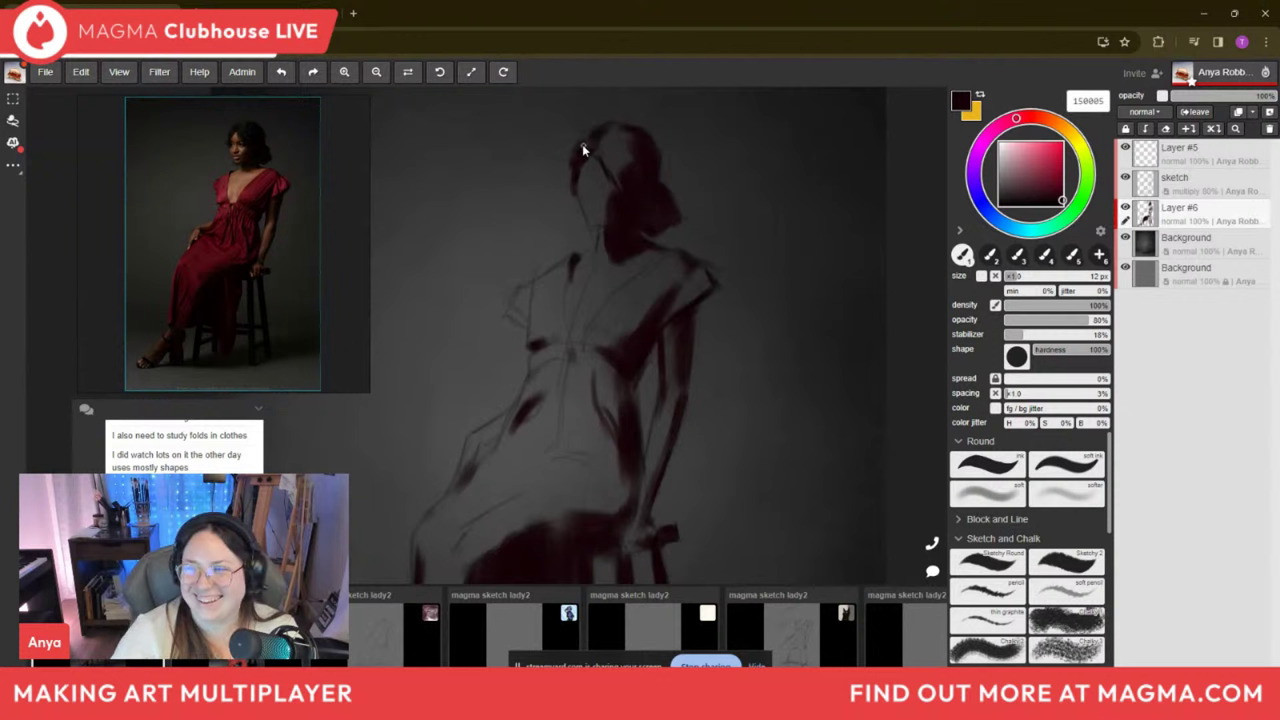
{"action": "key", "text": "]"}
{"action": "key", "text": "]"}
{"action": "key", "text": "]"}
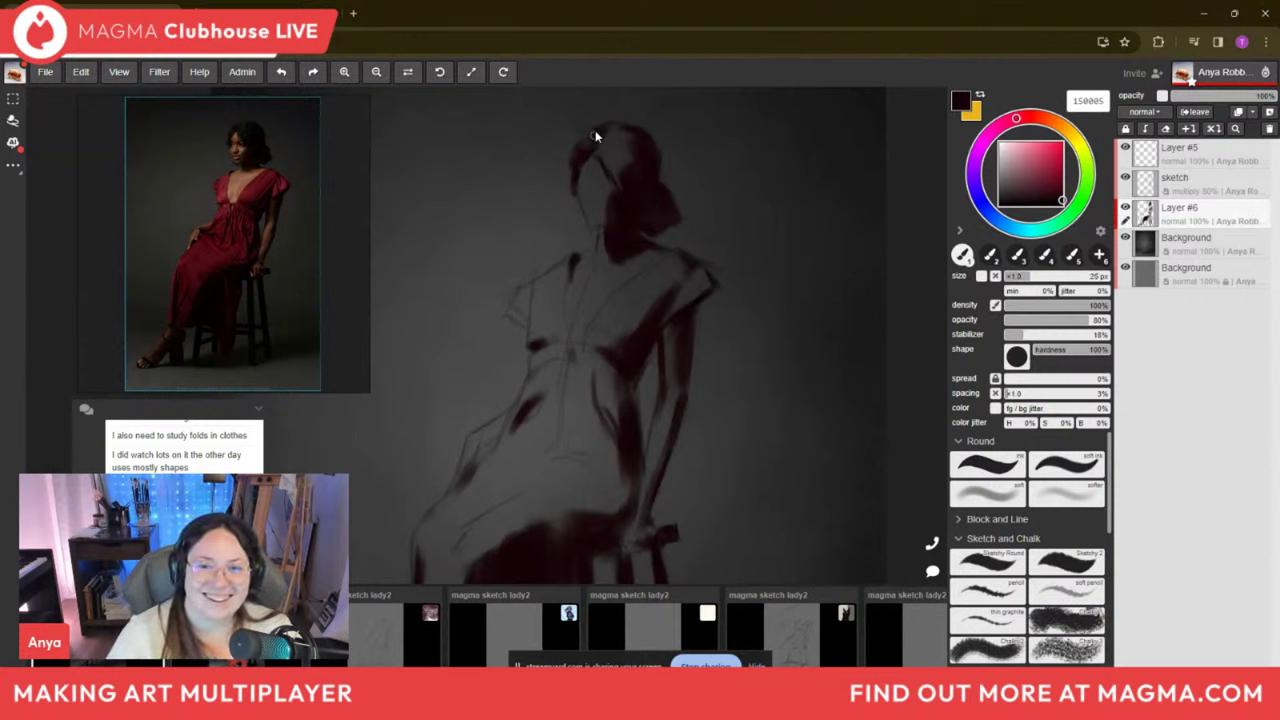
{"action": "key", "text": "bracketleft"}
{"action": "key", "text": "bracketleft"}
{"action": "key", "text": "bracketleft"}
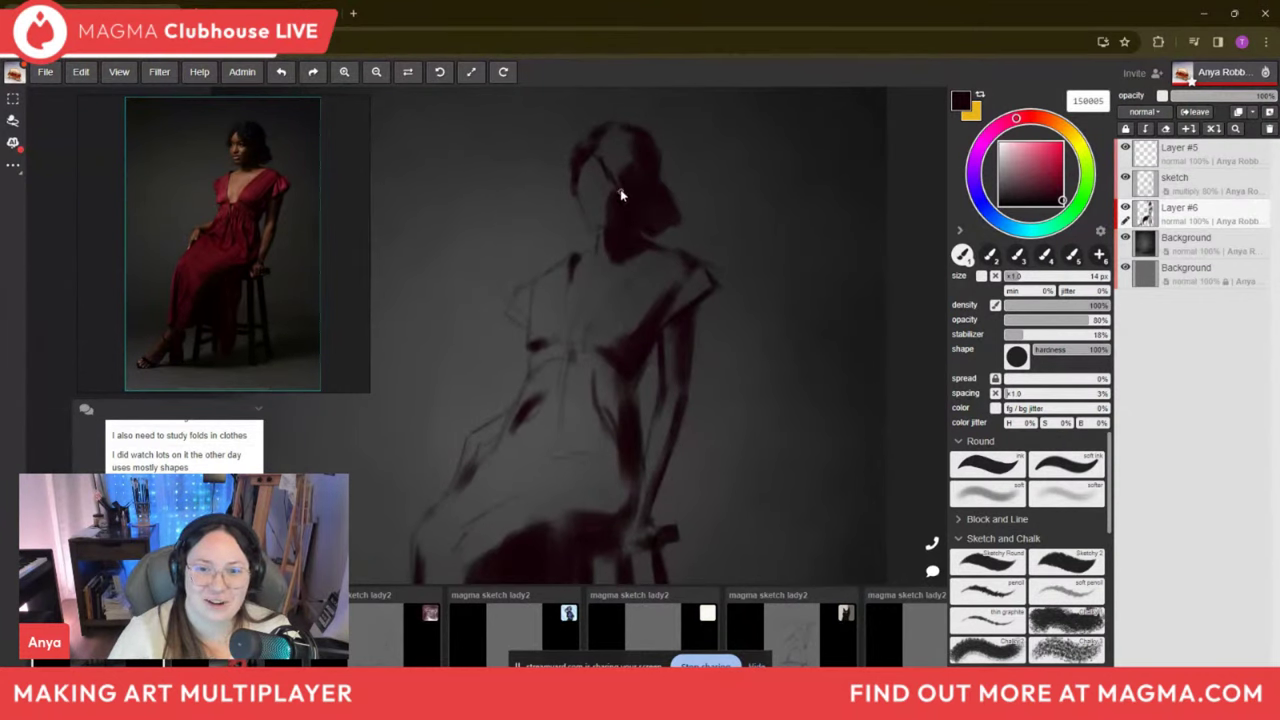
Fill the broad hair shadow behind the face with a 50 px brush and reduce the brush to 30 px.
{"action": "key", "text": "bracketright"}
{"action": "key", "text": "bracketright"}
{"action": "key", "text": "bracketright"}
{"action": "key", "text": "bracketright"}
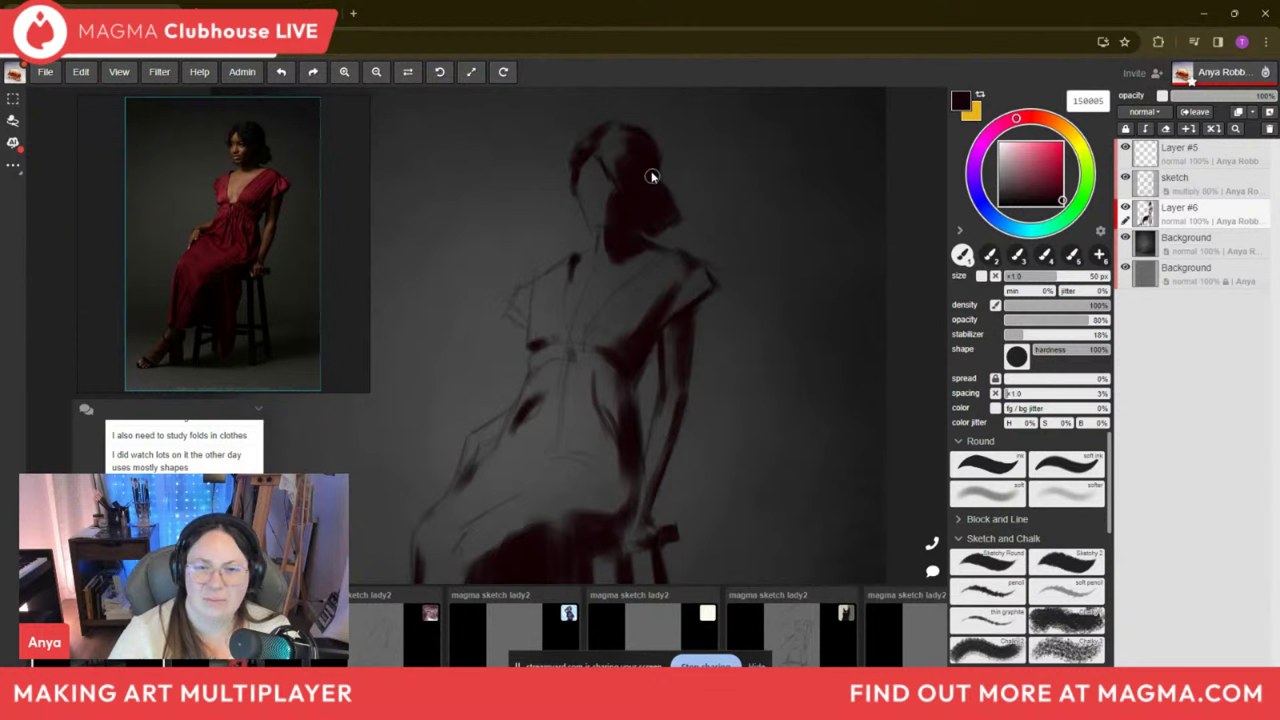
{"action": "key", "text": "bracketleft"}
{"action": "key", "text": "bracketleft"}
{"action": "key", "text": "bracketleft"}
{"action": "key", "text": "bracketleft"}
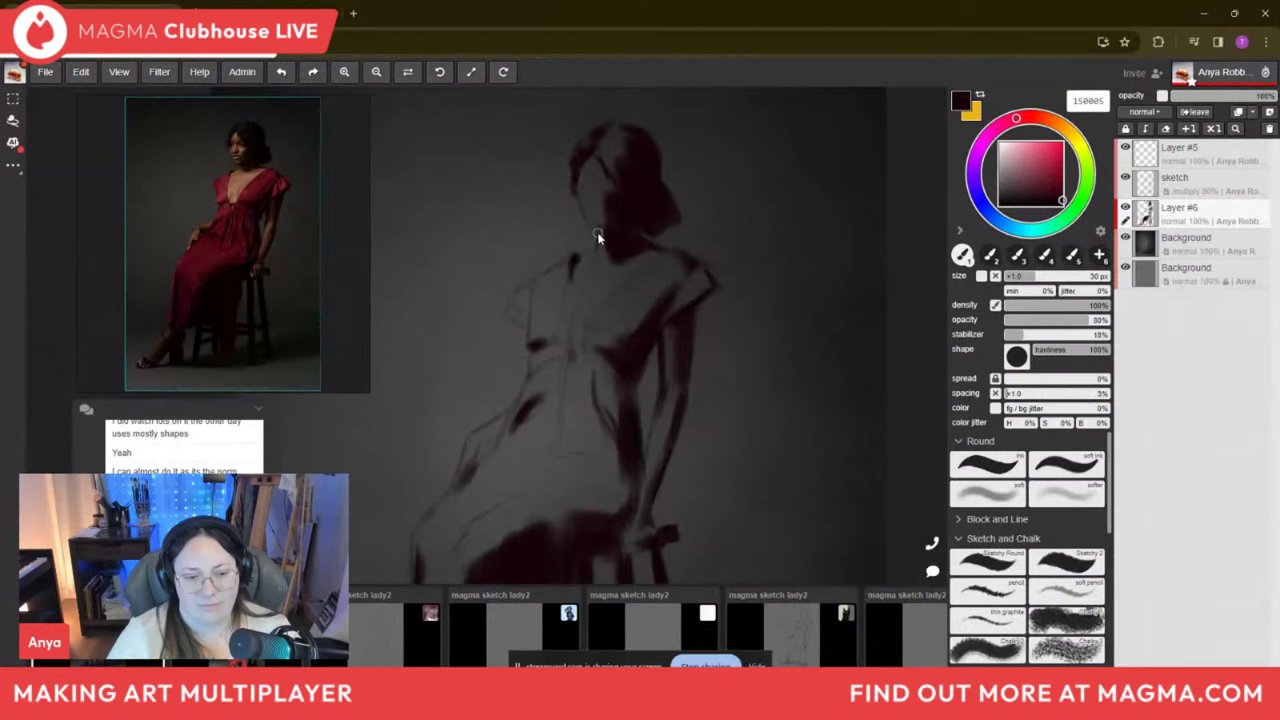
Define the underside of the chin and jaw with 10 px and 12 px brush strokes.
{"action": "key", "text": "["}
{"action": "key", "text": "["}
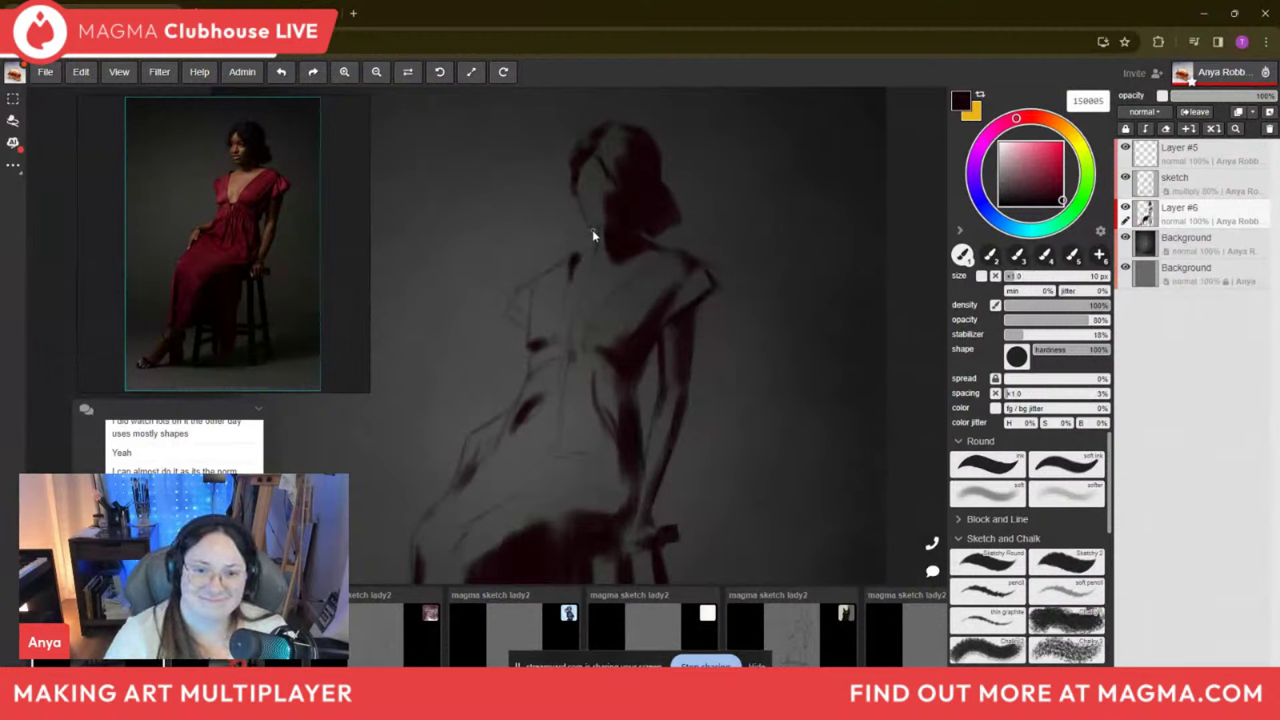
{"action": "key", "text": "bracketright"}
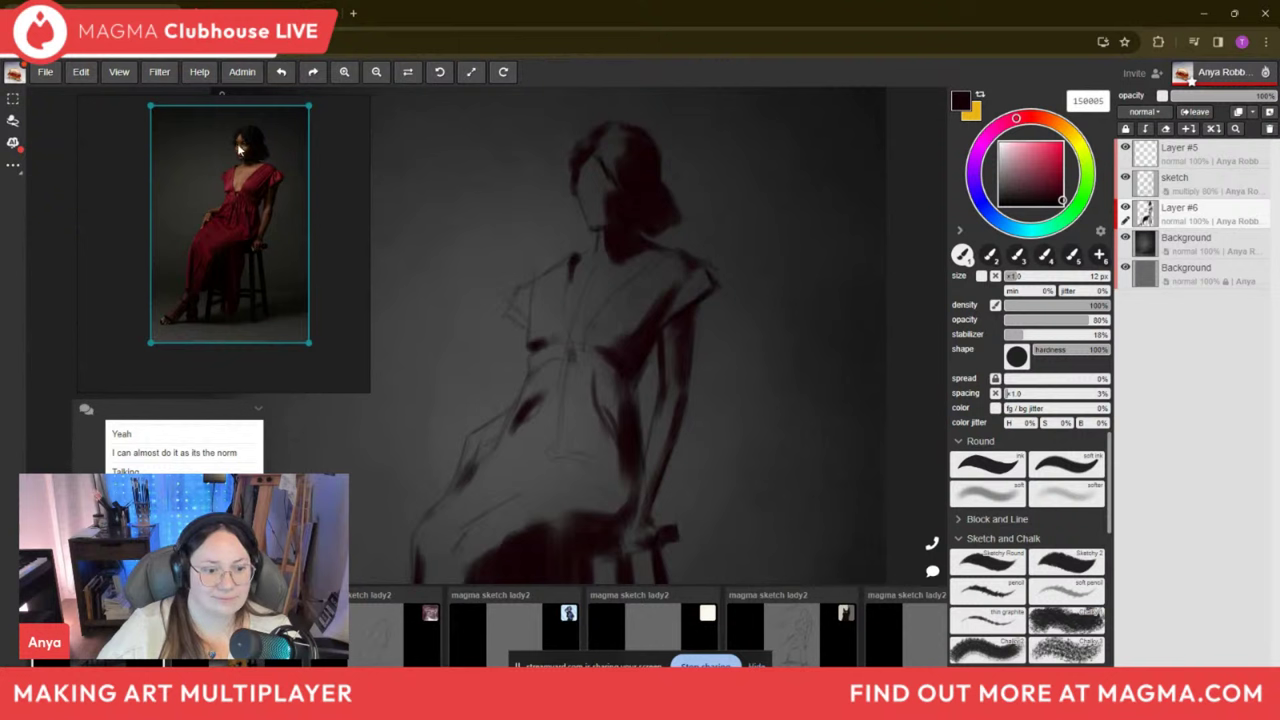
Enlarge the reference photo so the woman's face and hair fill its frame.
{"action": "scroll", "coordinate": [242, 146], "scroll_direction": "up", "scroll_amount": 3}
{"action": "scroll", "coordinate": [260, 287], "scroll_direction": "down", "scroll_amount": 3}
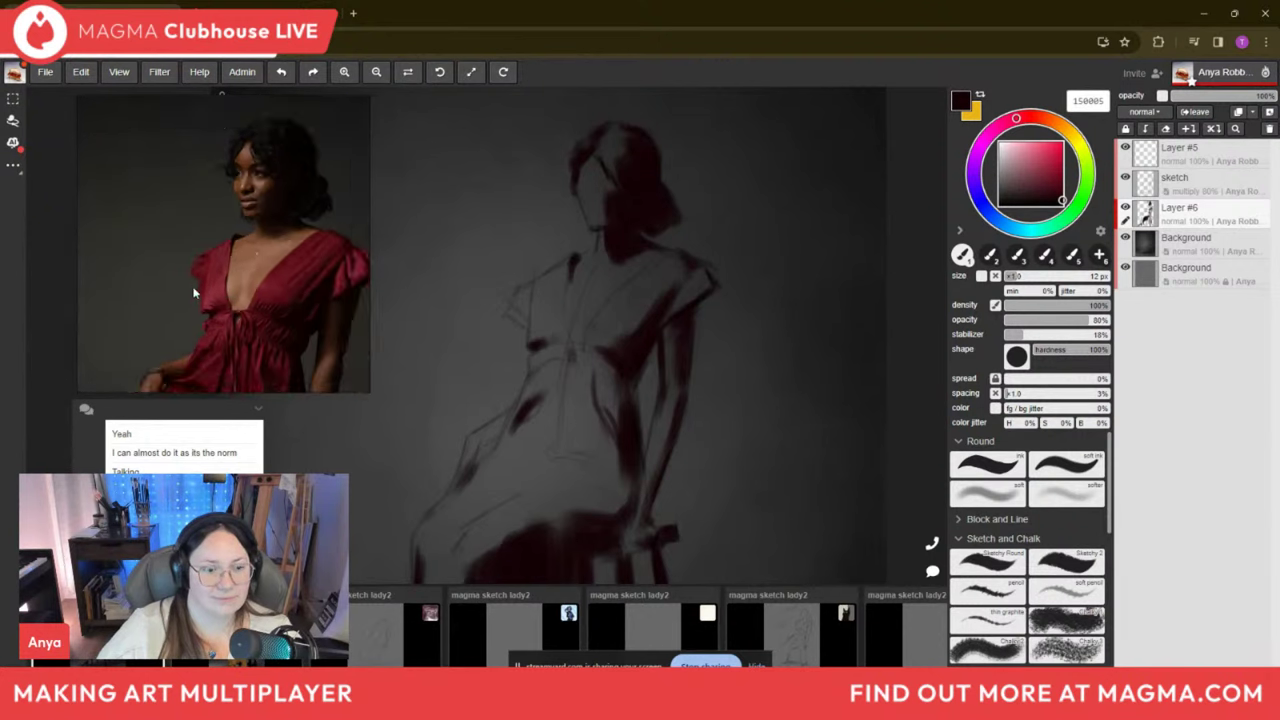
{"action": "scroll", "coordinate": [254, 196], "scroll_direction": "up", "scroll_amount": 4}
{"action": "scroll", "coordinate": [280, 200], "scroll_direction": "down", "scroll_amount": 1}
{"action": "scroll", "coordinate": [190, 299], "scroll_direction": "up", "scroll_amount": 1}
{"action": "scroll", "coordinate": [237, 300], "scroll_direction": "down", "scroll_amount": 1}
{"action": "scroll", "coordinate": [327, 252], "scroll_direction": "up", "scroll_amount": 1}
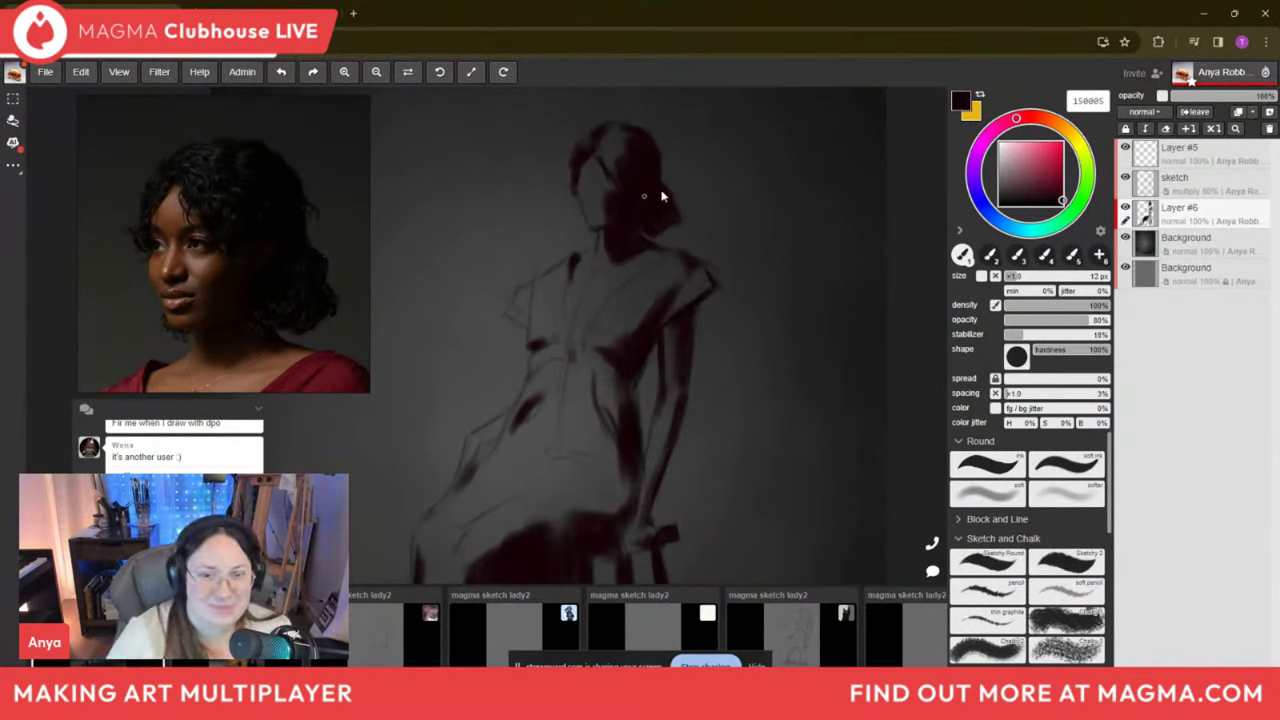
Refine the hair shadow framing the forehead and temple, varying the brush through 14 px, 30 px and 10 px.
{"action": "scroll", "coordinate": [491, 210], "scroll_direction": "down", "scroll_amount": 4}
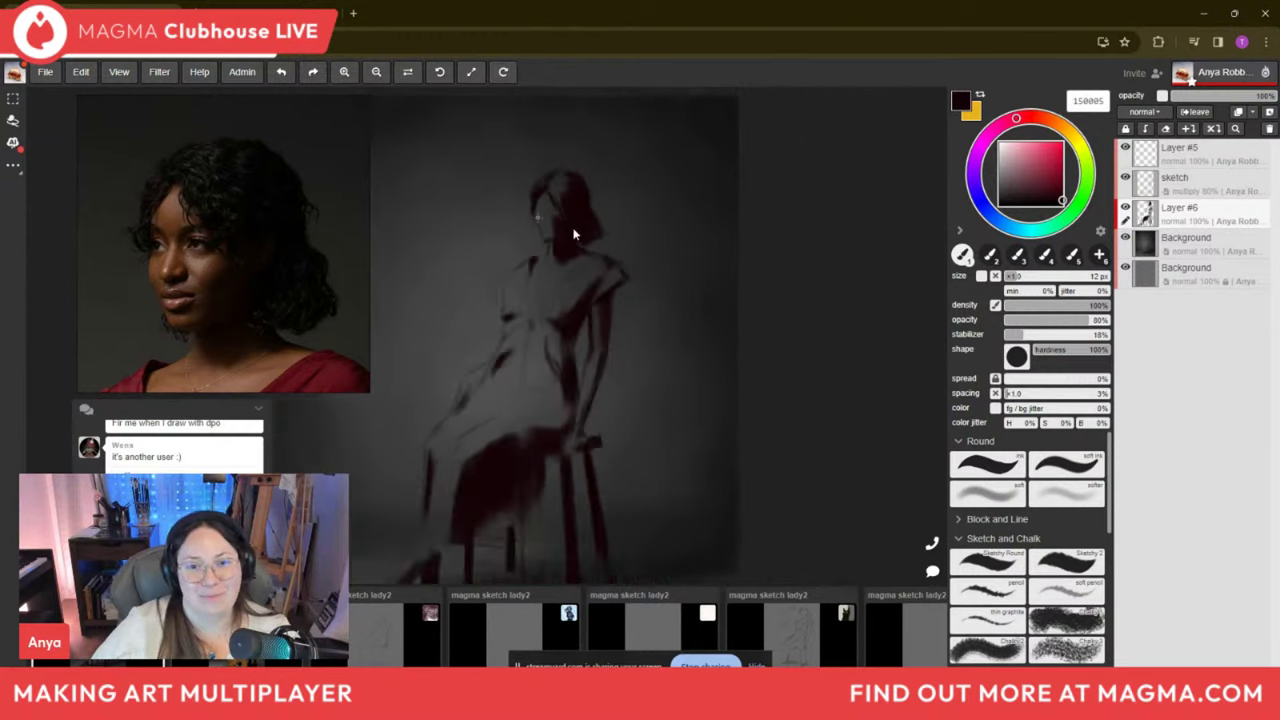
{"action": "scroll", "coordinate": [606, 218], "scroll_direction": "up", "scroll_amount": 2}
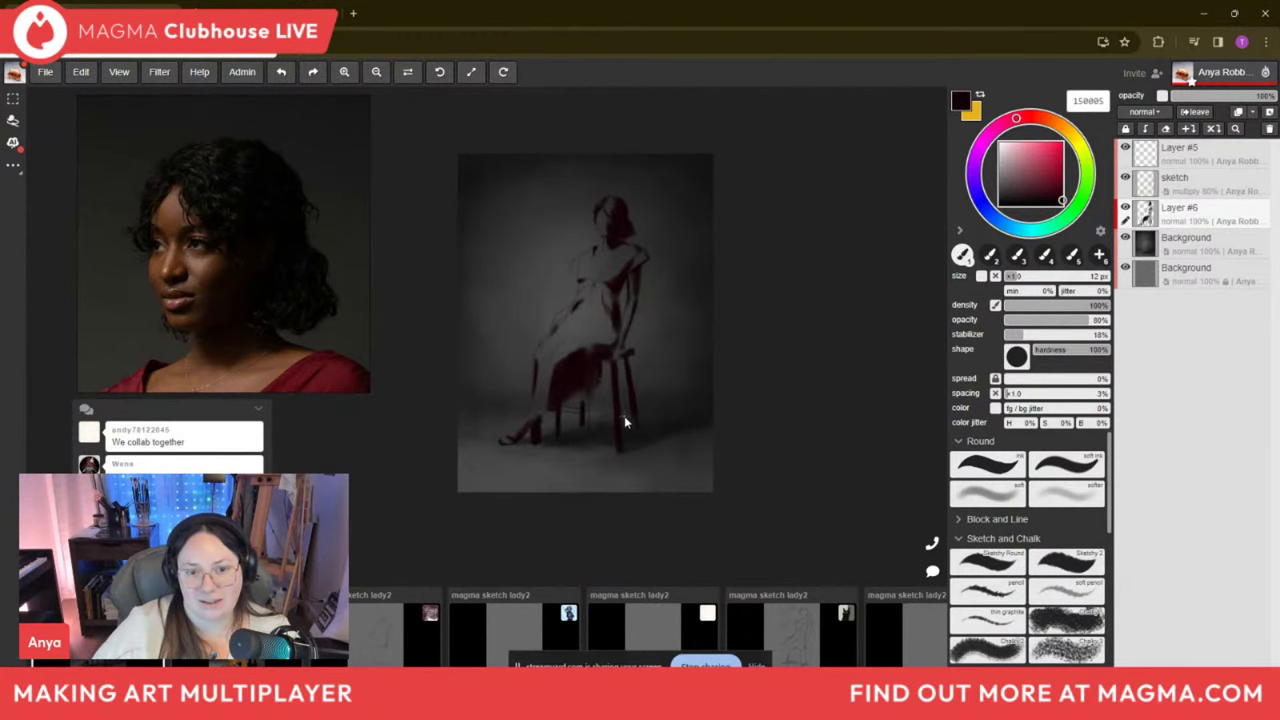
{"action": "scroll", "coordinate": [615, 180], "scroll_direction": "up", "scroll_amount": 2}
{"action": "scroll", "coordinate": [600, 220], "scroll_direction": "up", "scroll_amount": 4}
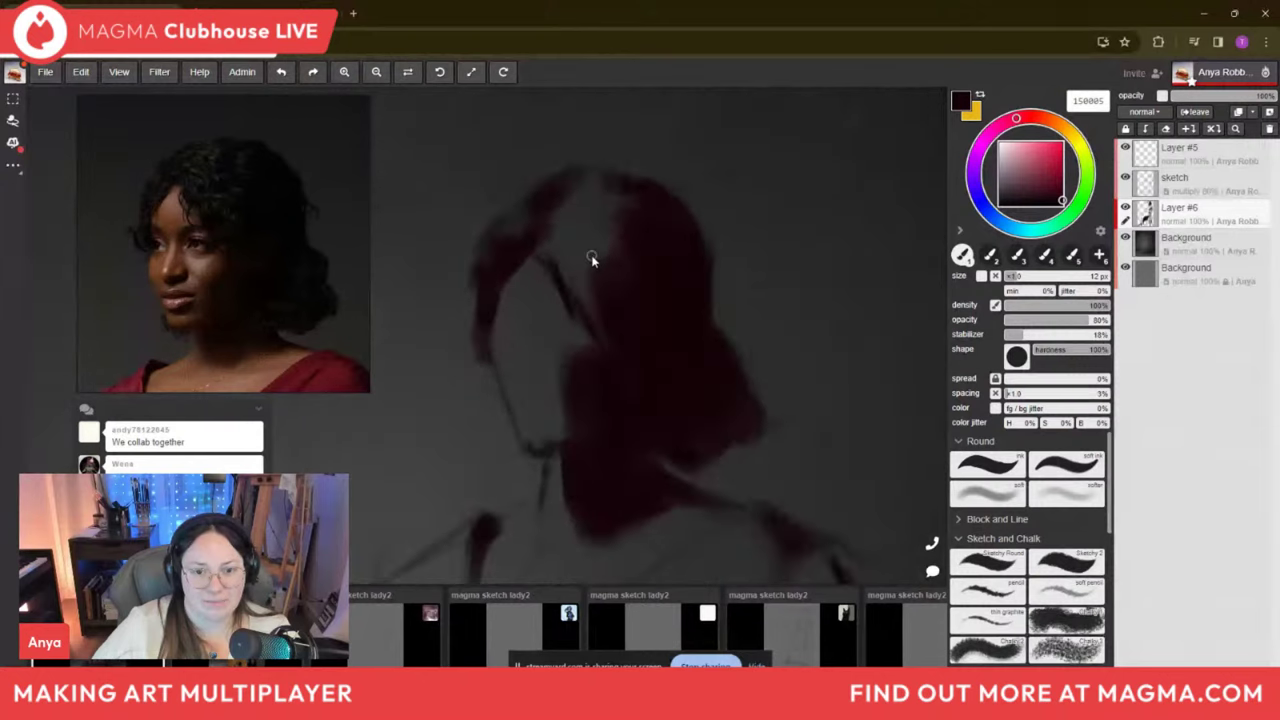
{"action": "scroll", "coordinate": [702, 299], "scroll_direction": "up", "scroll_amount": 1}
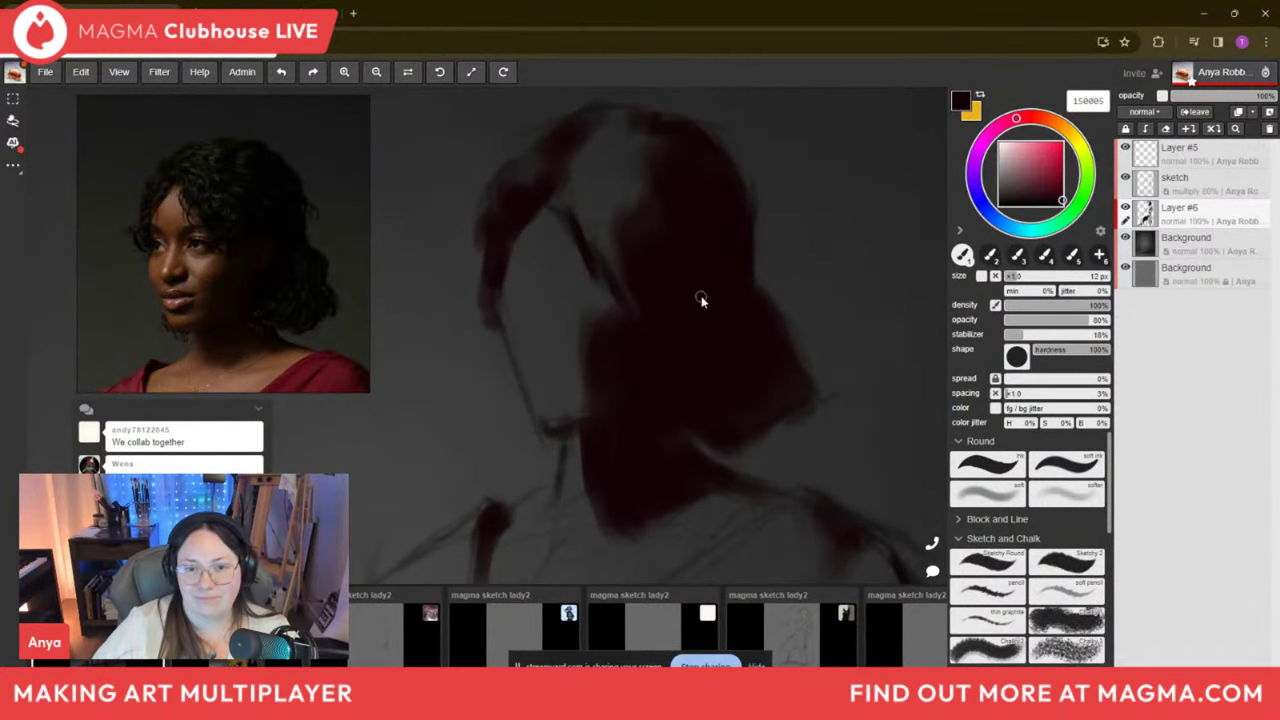
{"action": "left_click_drag", "start_coordinate": [667, 297], "coordinate": [647, 331]}
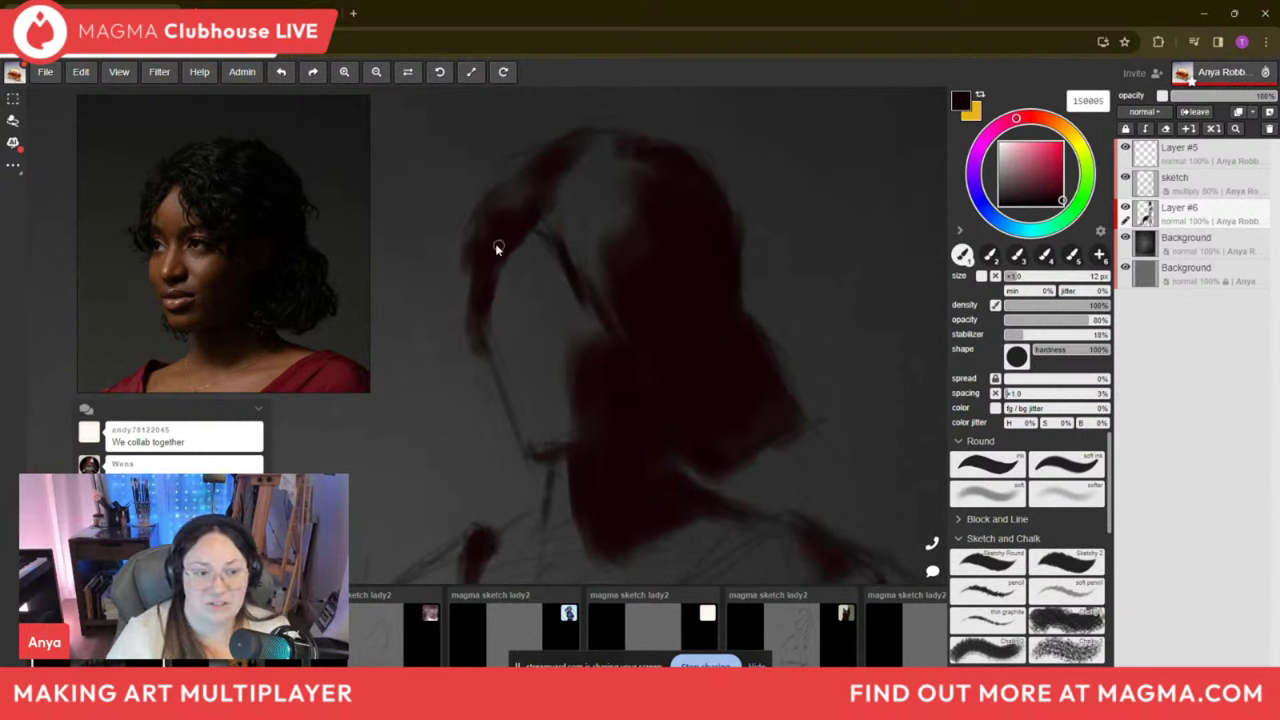
{"action": "key", "text": "bracketleft"}
{"action": "key", "text": "bracketleft"}
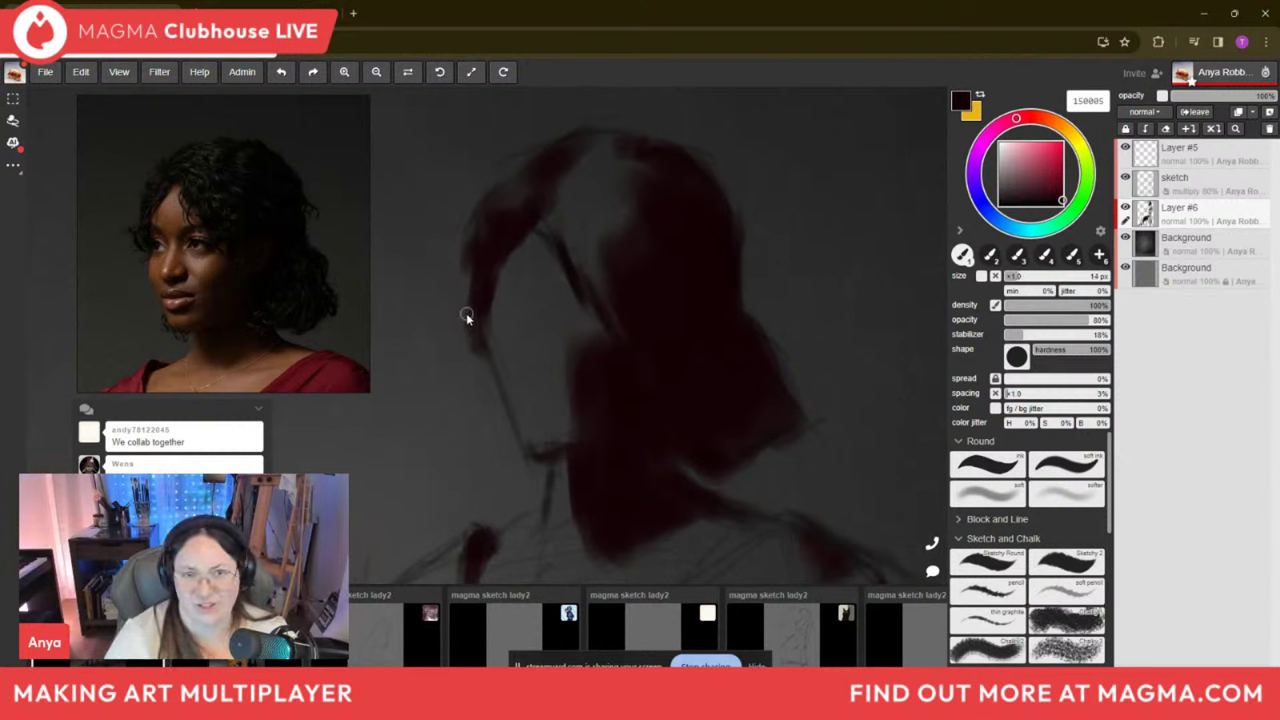
{"action": "key", "text": "bracketright"}
{"action": "key", "text": "bracketright"}
{"action": "key", "text": "bracketright"}
{"action": "key", "text": "bracketright"}
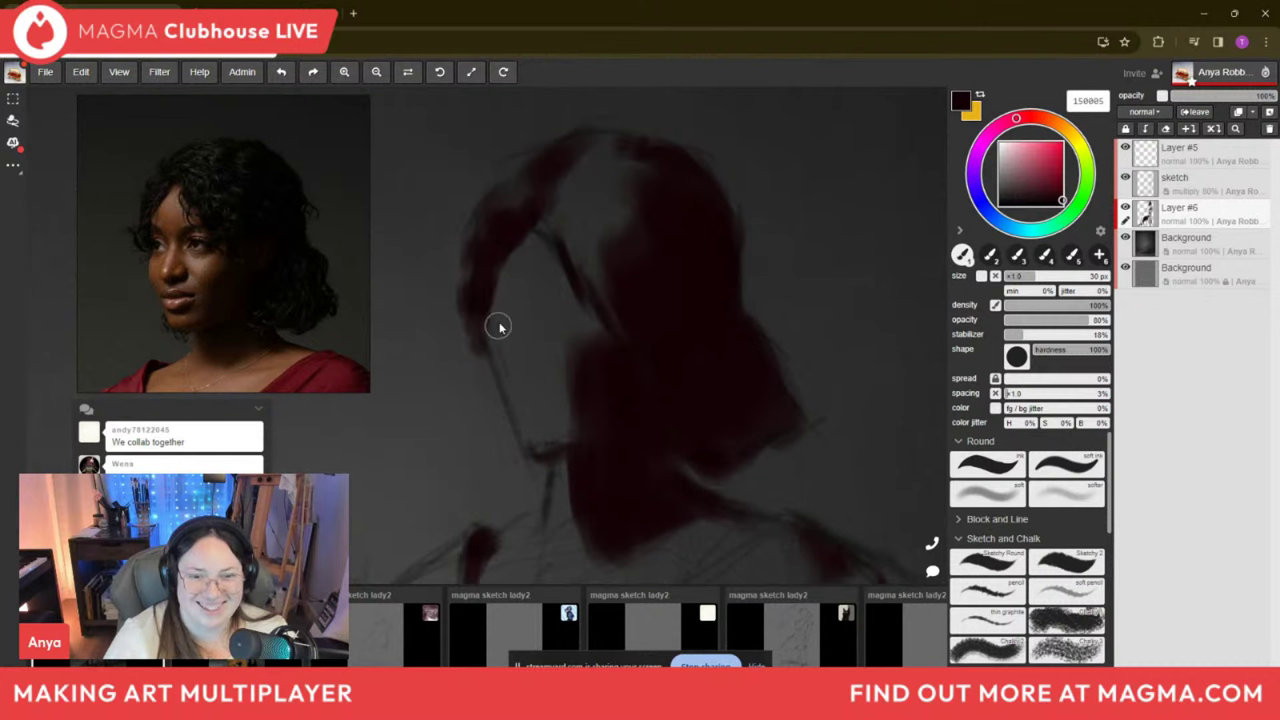
{"action": "key", "text": "bracketleft"}
{"action": "key", "text": "bracketleft"}
{"action": "key", "text": "bracketleft"}
{"action": "key", "text": "bracketleft"}
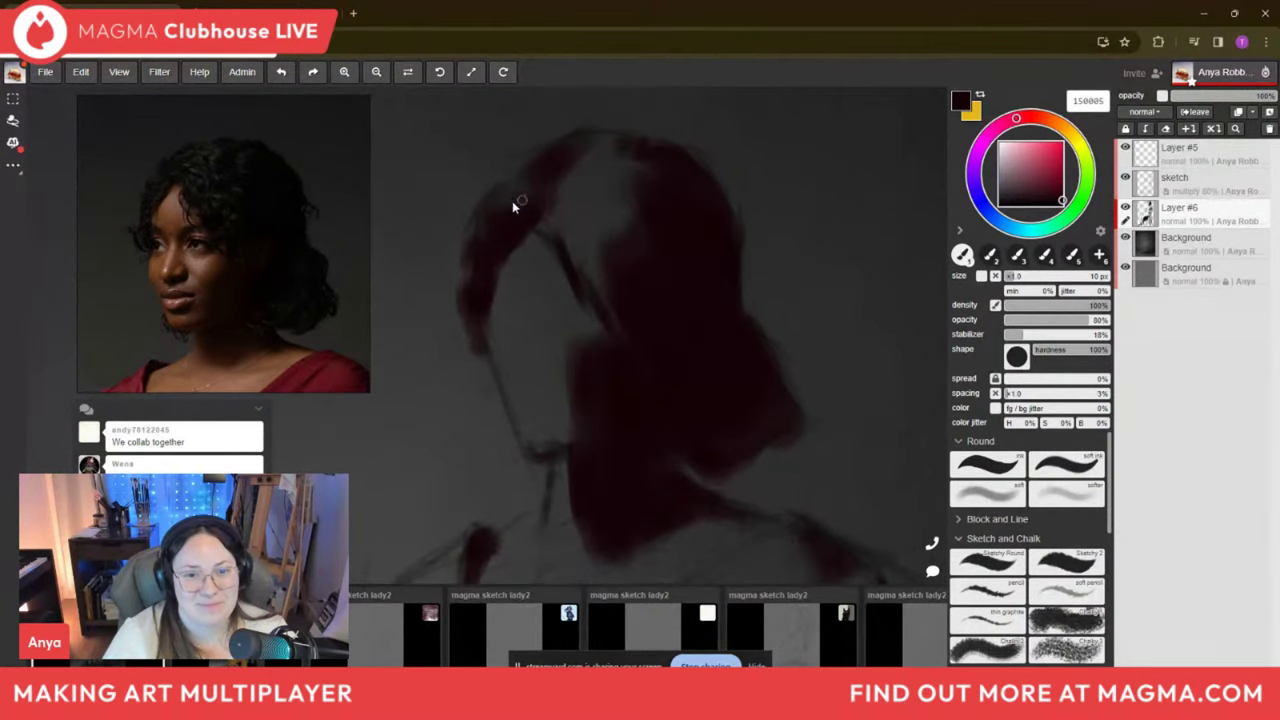
Extend the dark hair mass at the top of the crown, using 20 px and 30 px brushes before reducing to 16 px.
{"action": "key", "text": "bracketright"}
{"action": "key", "text": "bracketright"}
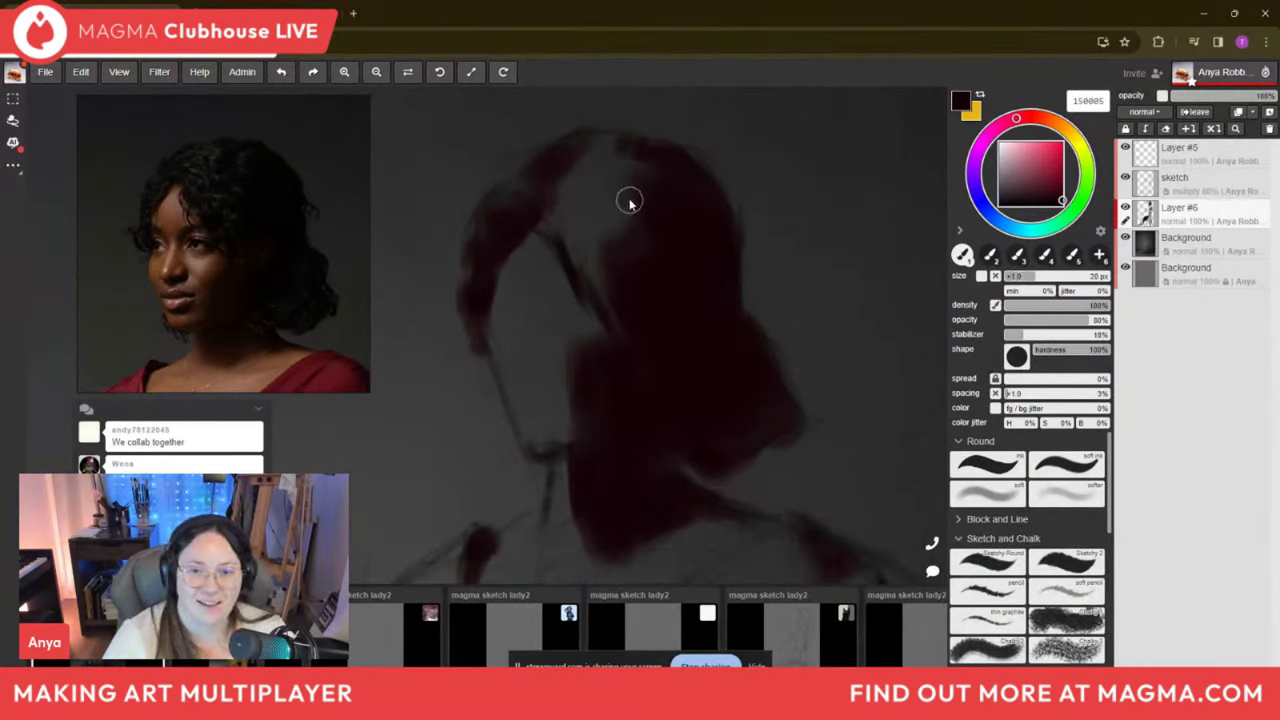
{"action": "key", "text": "bracketright"}
{"action": "key", "text": "bracketright"}
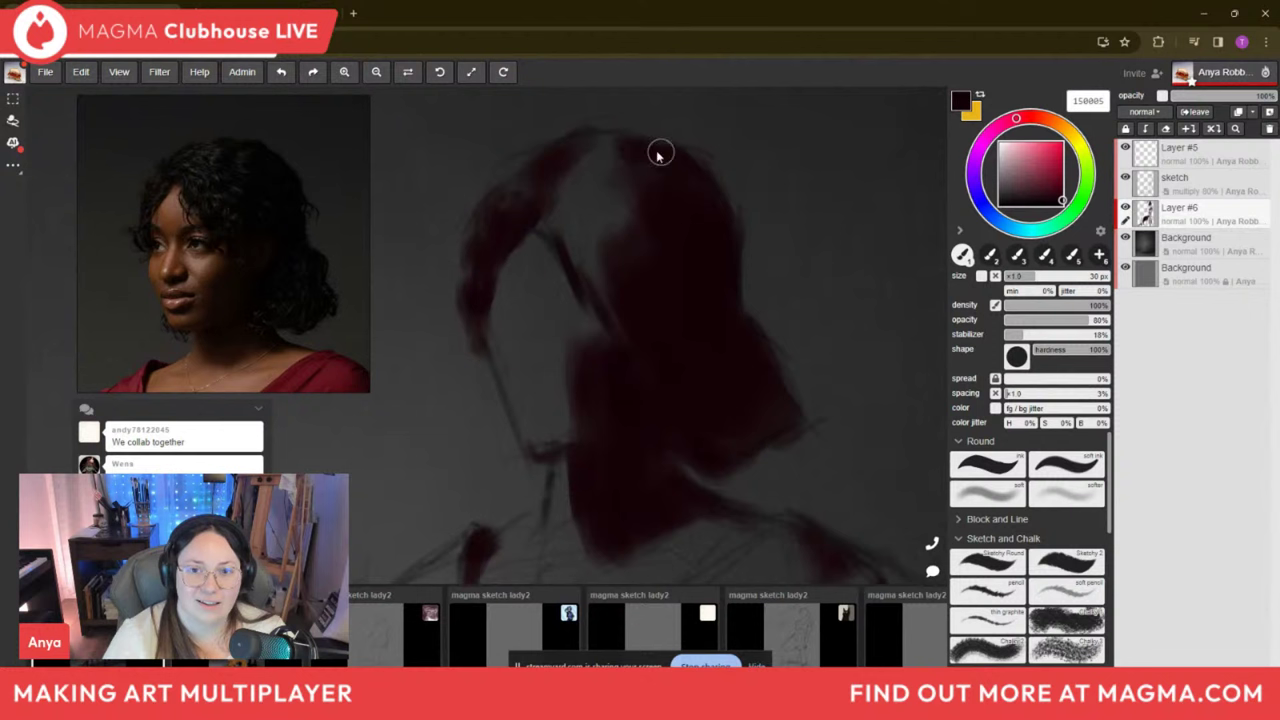
{"action": "key", "text": "bracketleft"}
{"action": "key", "text": "bracketleft"}
{"action": "key", "text": "bracketleft"}
{"action": "key", "text": "bracketleft"}
{"action": "mouse_move", "coordinate": [633, 147]}
{"action": "left_mouse_down"}
{"action": "mouse_move", "coordinate": [614, 131]}
{"action": "mouse_move", "coordinate": [640, 138]}
{"action": "left_mouse_up"}
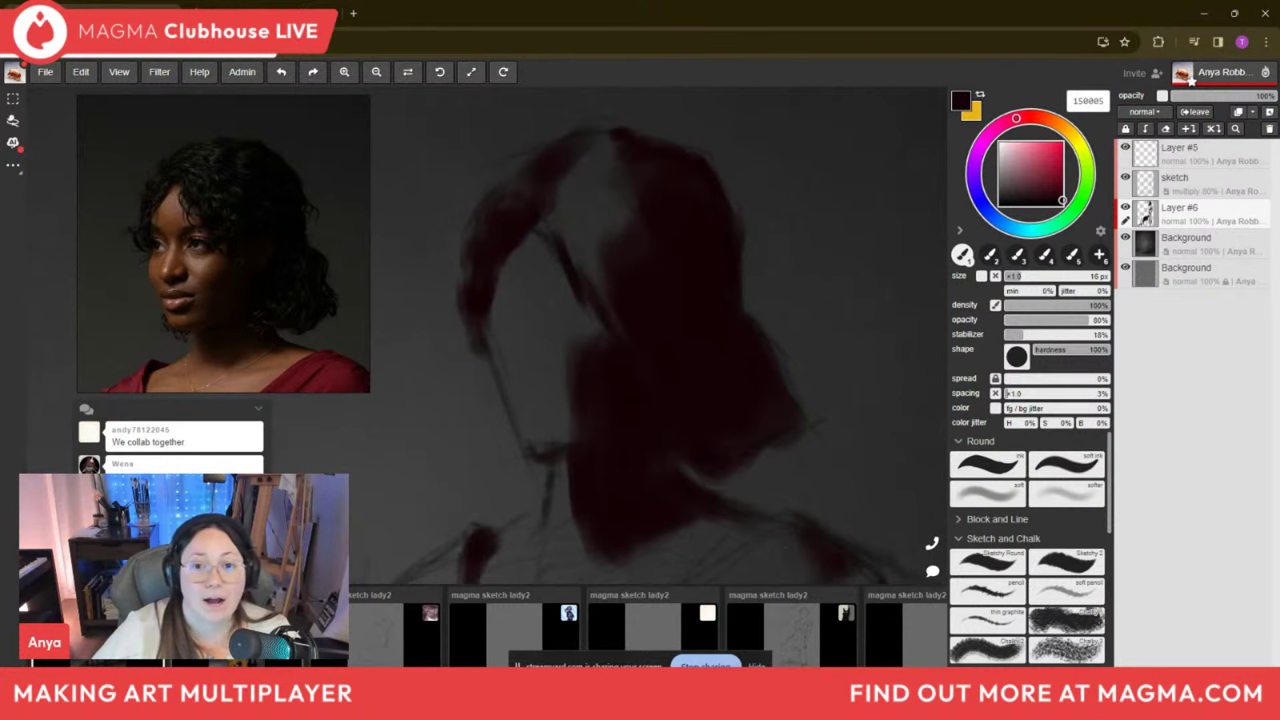
Open the collaborator's canvas with the orange seated figure and examine its silhouette and linework.
{"action": "left_click", "coordinate": [237, 630]}
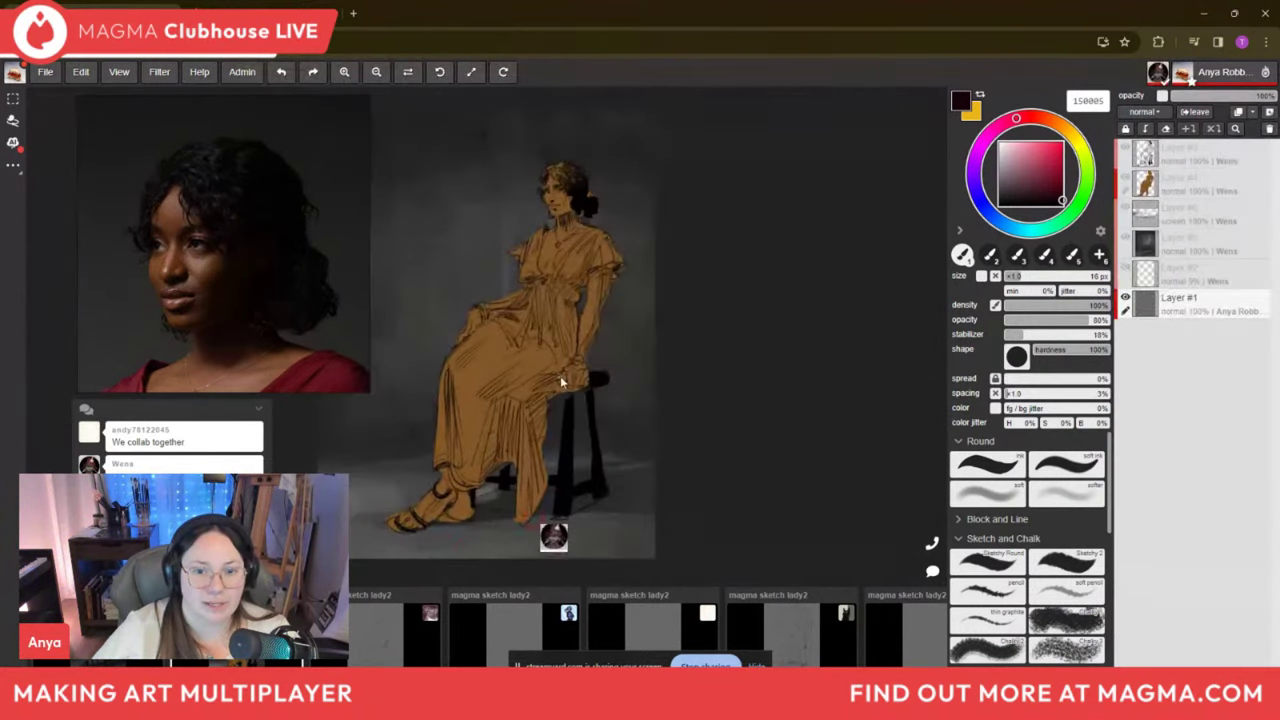
{"action": "scroll", "coordinate": [573, 273], "scroll_direction": "down", "scroll_amount": 2}
{"action": "scroll", "coordinate": [486, 270], "scroll_direction": "up", "scroll_amount": 2}
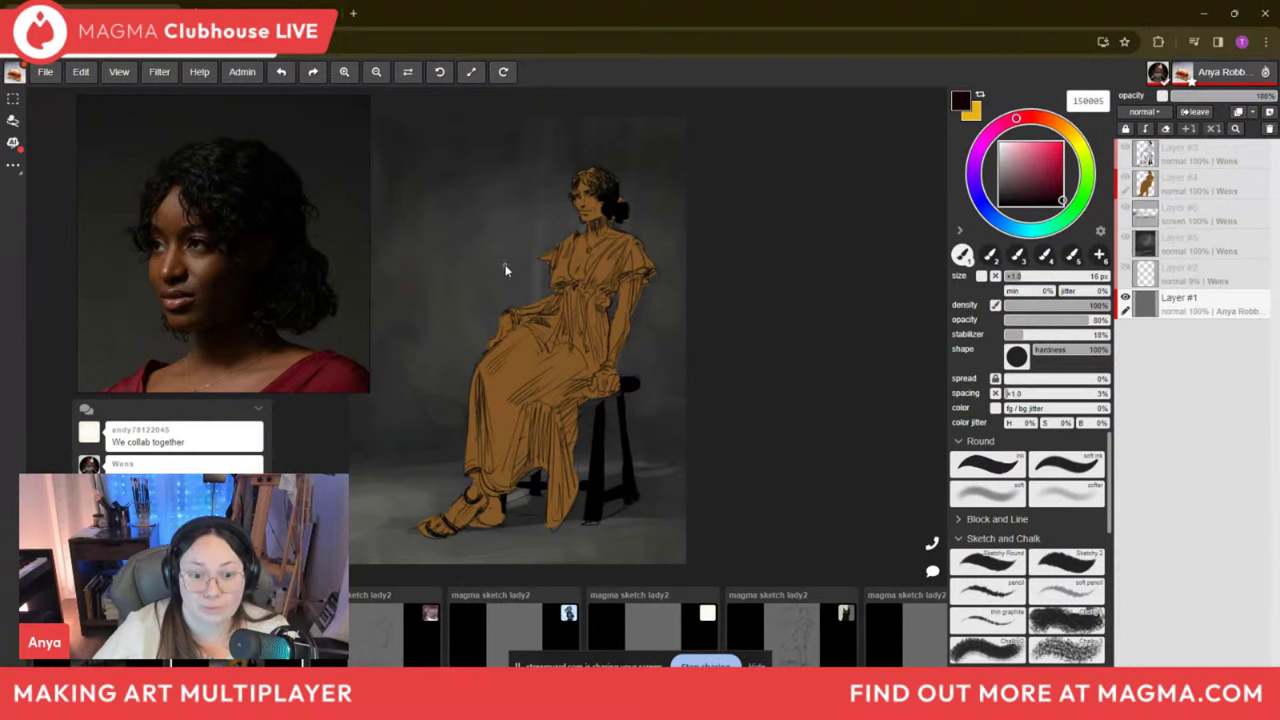
{"action": "scroll", "coordinate": [510, 267], "scroll_direction": "up", "scroll_amount": 1}
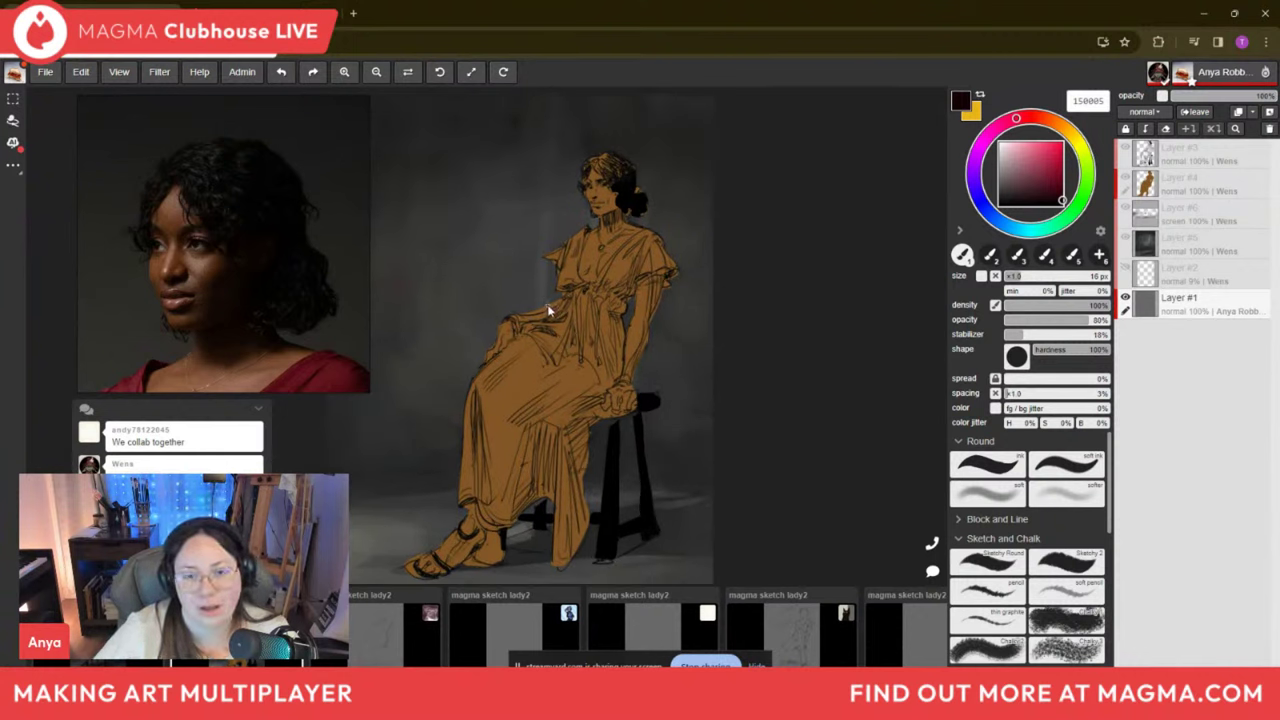
Look through the other participants' canvases, examining the gesture sketch, blank canvas, red dress block-in and line sketch.
{"action": "left_click", "coordinate": [399, 636]}
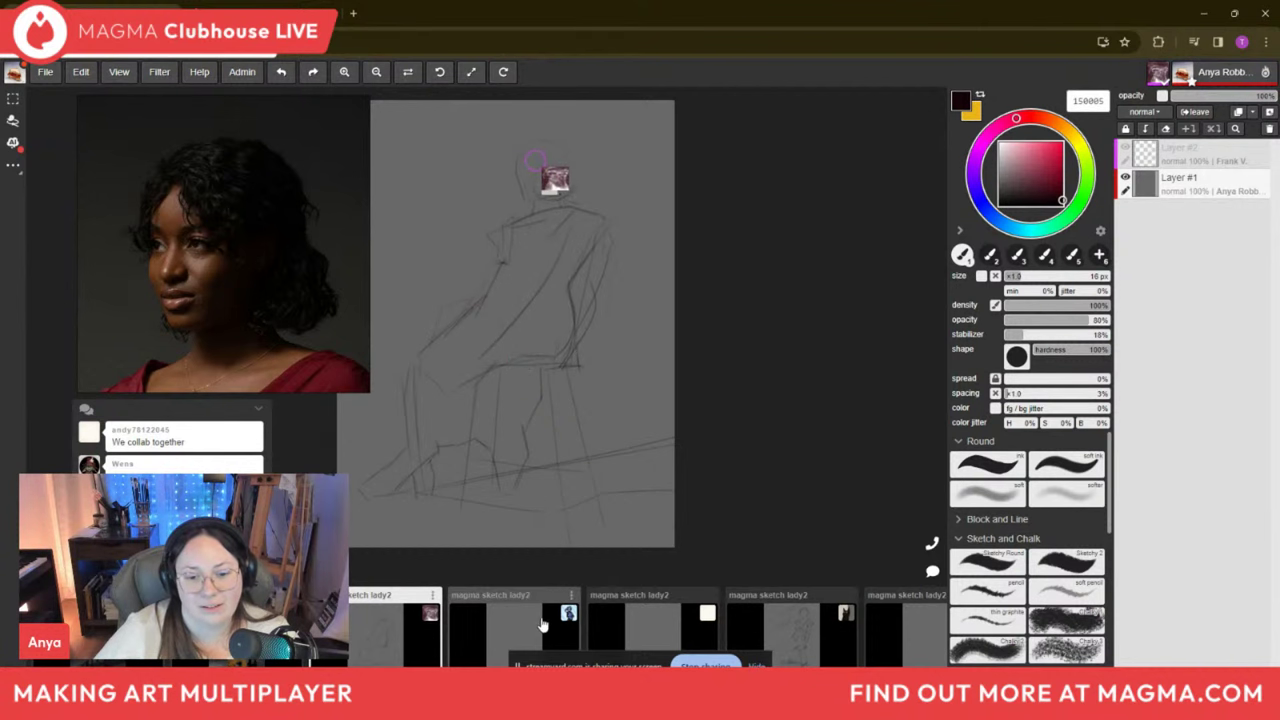
{"action": "left_click", "coordinate": [491, 600]}
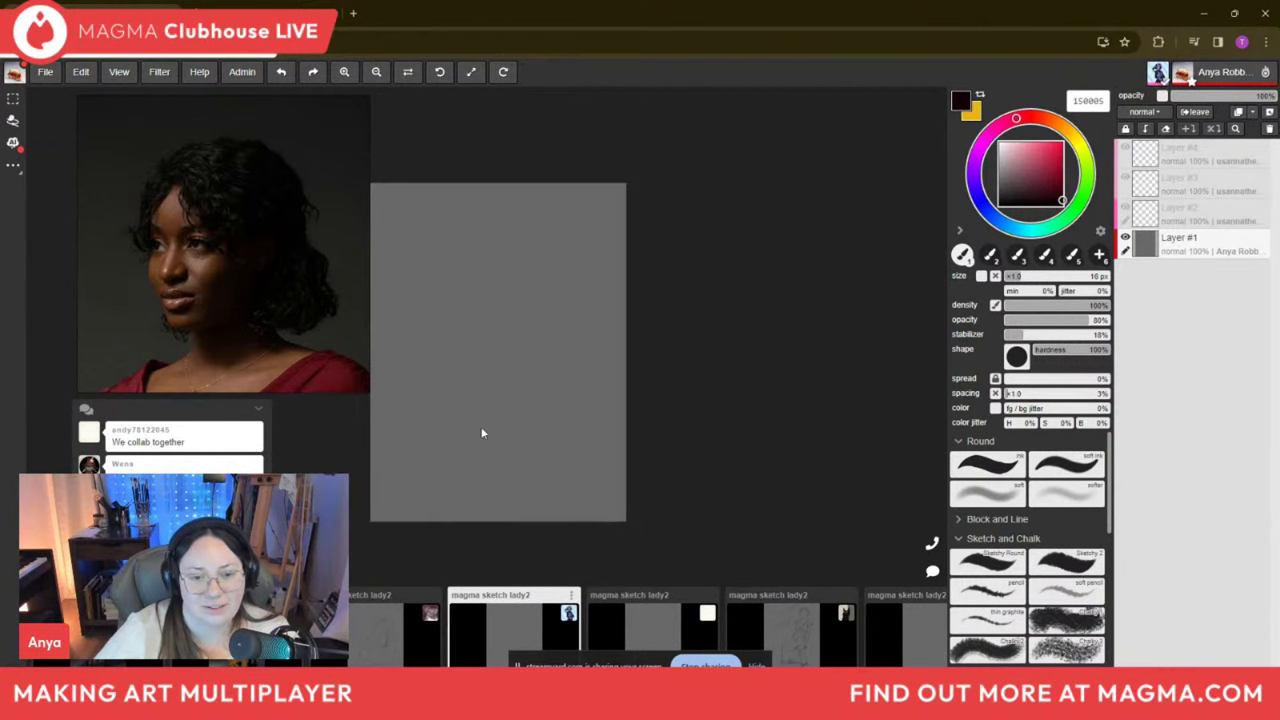
{"action": "left_click", "coordinate": [645, 641]}
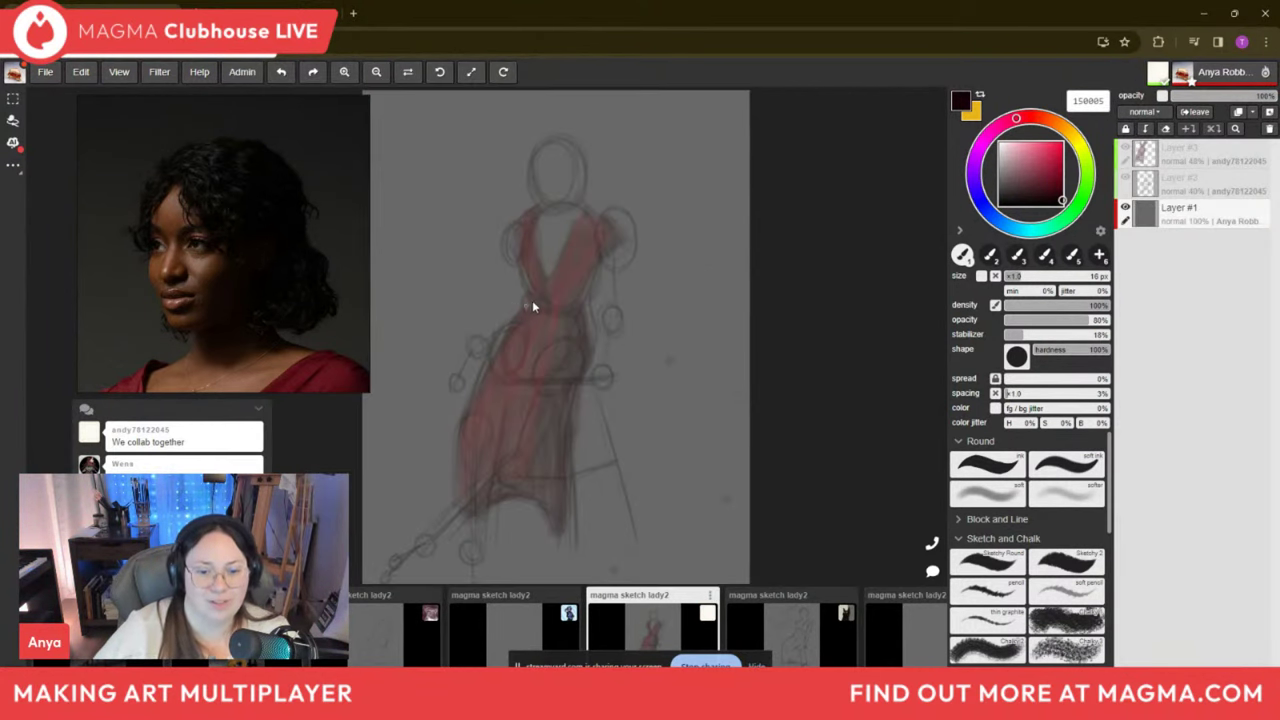
{"action": "scroll", "coordinate": [524, 311], "scroll_direction": "down", "scroll_amount": 1}
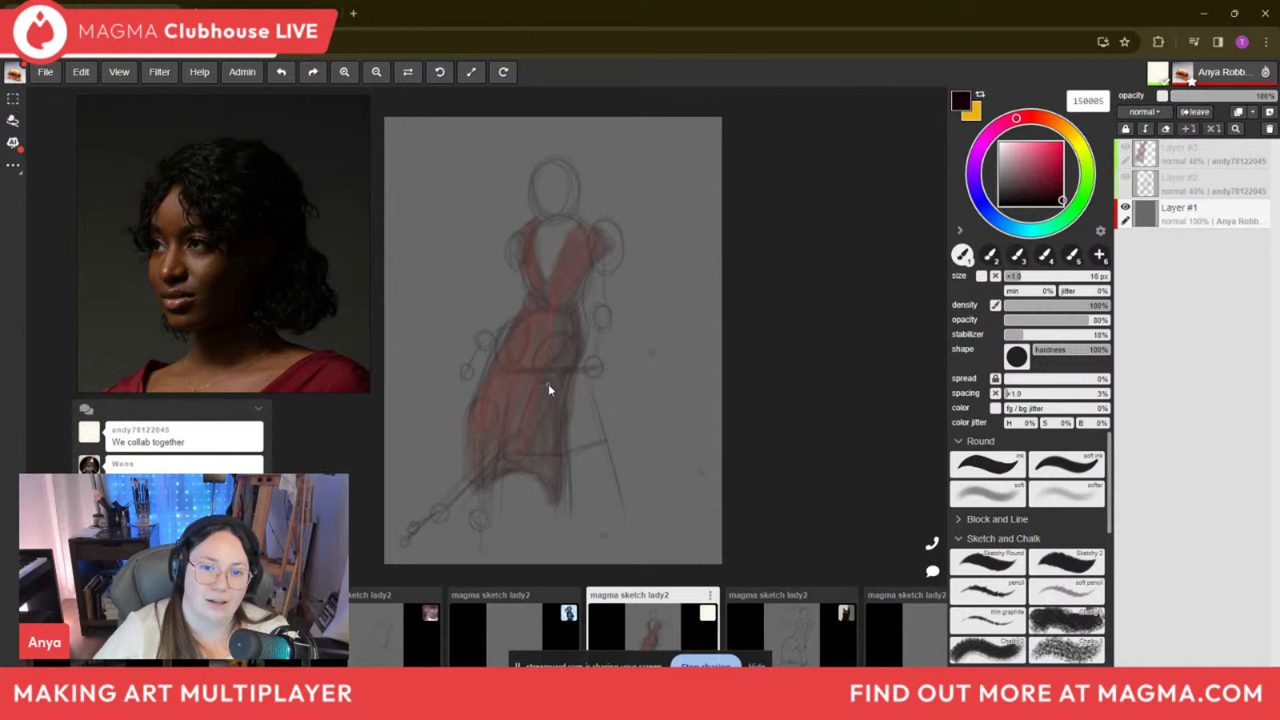
{"action": "left_click", "coordinate": [810, 626]}
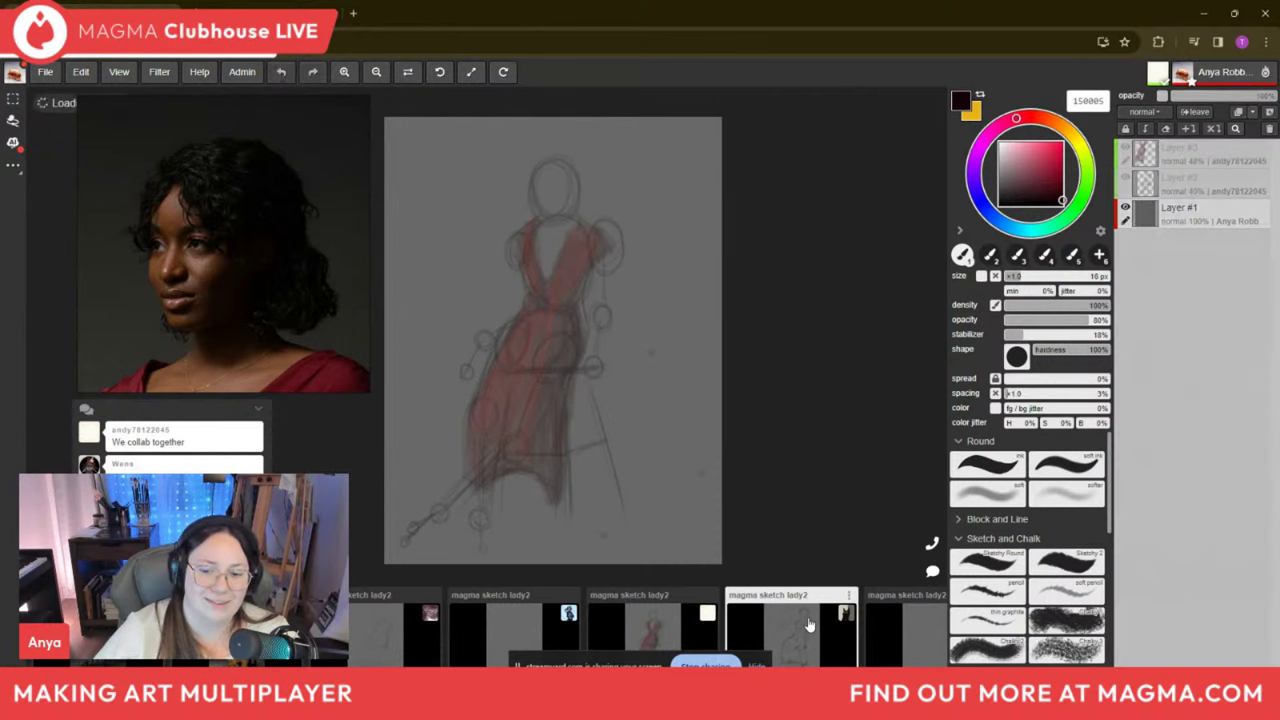
{"action": "scroll", "coordinate": [425, 291], "scroll_direction": "up", "scroll_amount": 1}
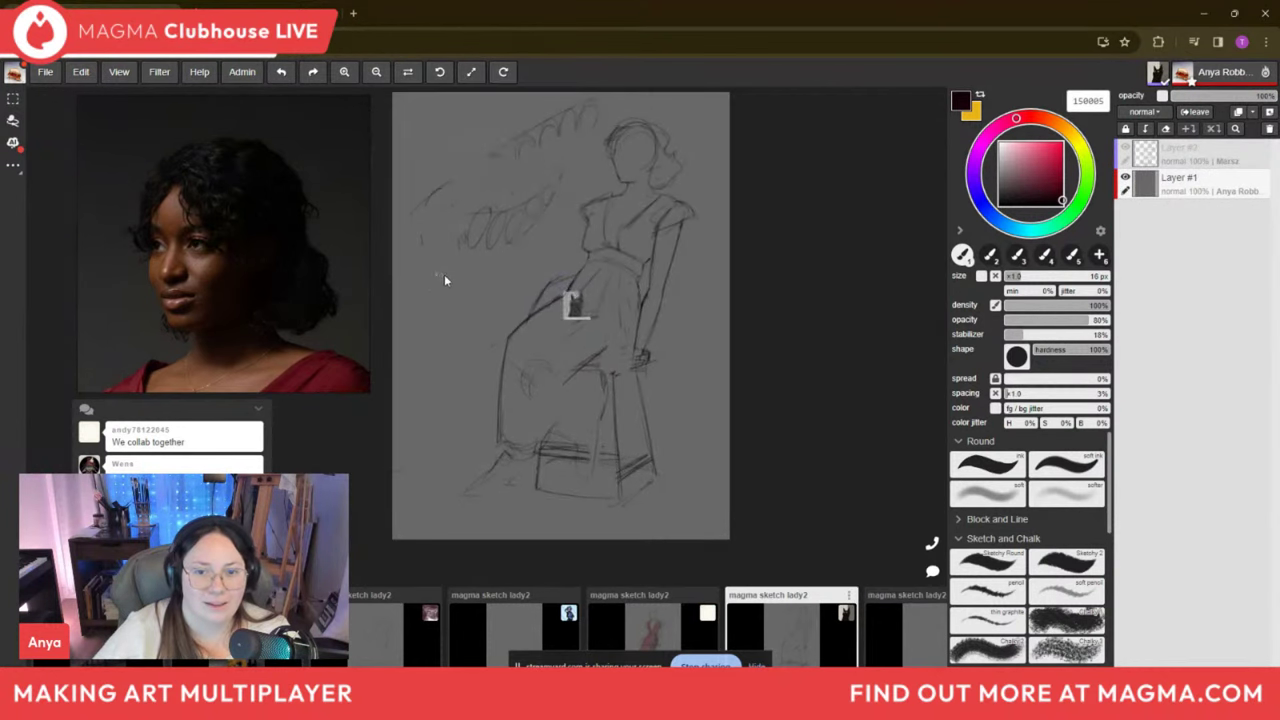
{"action": "scroll", "coordinate": [464, 514], "scroll_direction": "down", "scroll_amount": 1}
{"action": "scroll", "coordinate": [541, 345], "scroll_direction": "up", "scroll_amount": 1}
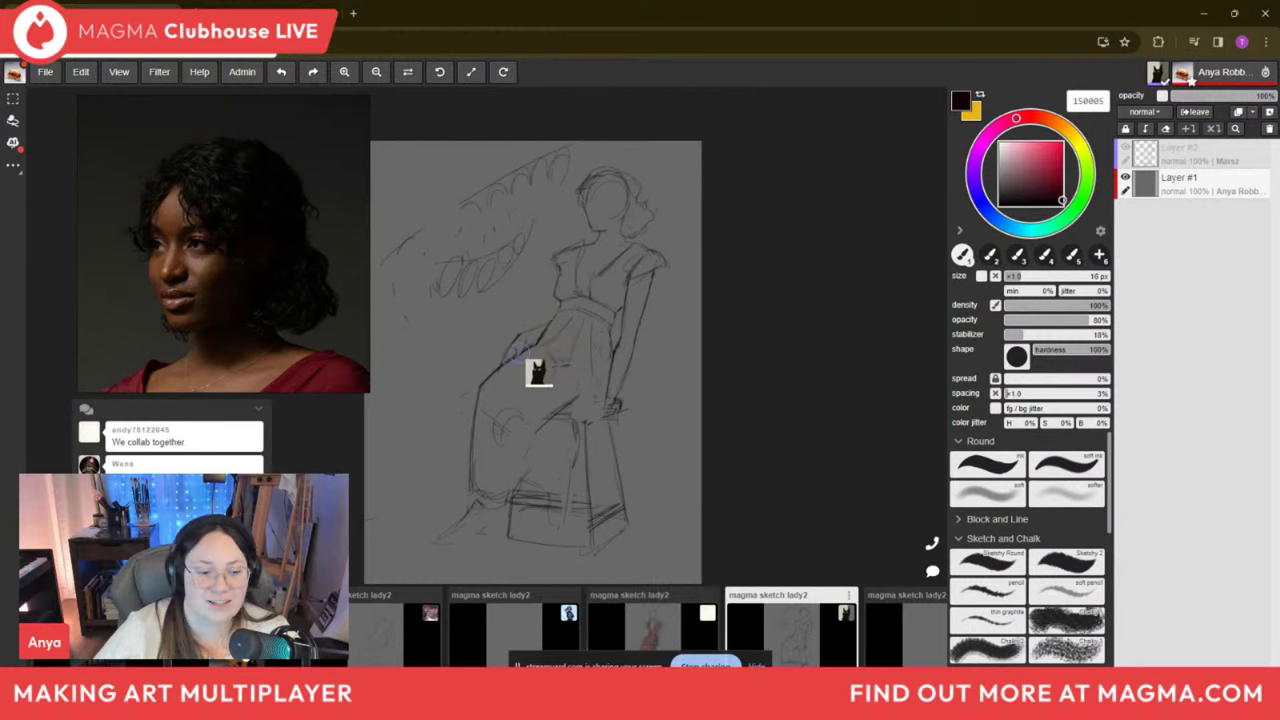
Return to the dark seated-woman painting and examine the shadow shapes of the head and shoulders up close.
{"action": "left_click", "coordinate": [273, 661]}
{"action": "scroll", "coordinate": [624, 185], "scroll_direction": "down", "scroll_amount": 3}
{"action": "scroll", "coordinate": [540, 166], "scroll_direction": "up", "scroll_amount": 1}
{"action": "scroll", "coordinate": [540, 170], "scroll_direction": "up", "scroll_amount": 5}
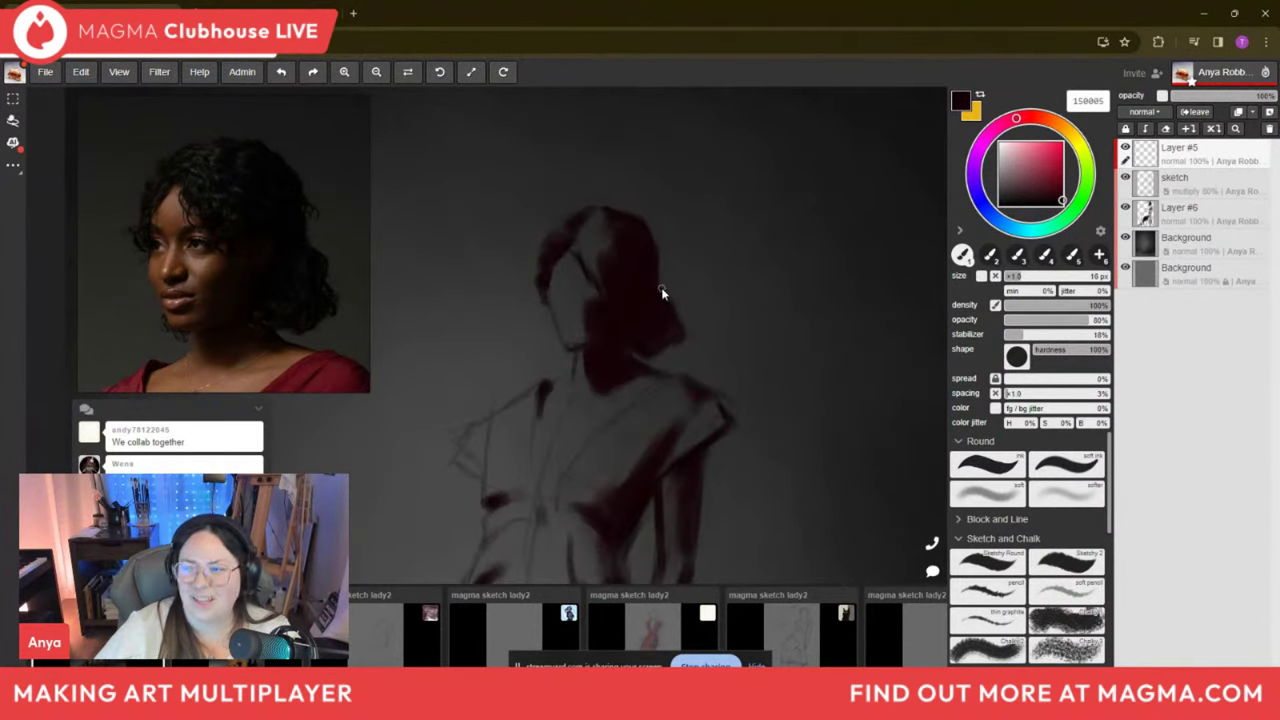
{"action": "scroll", "coordinate": [566, 402], "scroll_direction": "down", "scroll_amount": 1}
{"action": "scroll", "coordinate": [569, 254], "scroll_direction": "up", "scroll_amount": 3}
{"action": "scroll", "coordinate": [605, 515], "scroll_direction": "down", "scroll_amount": 1}
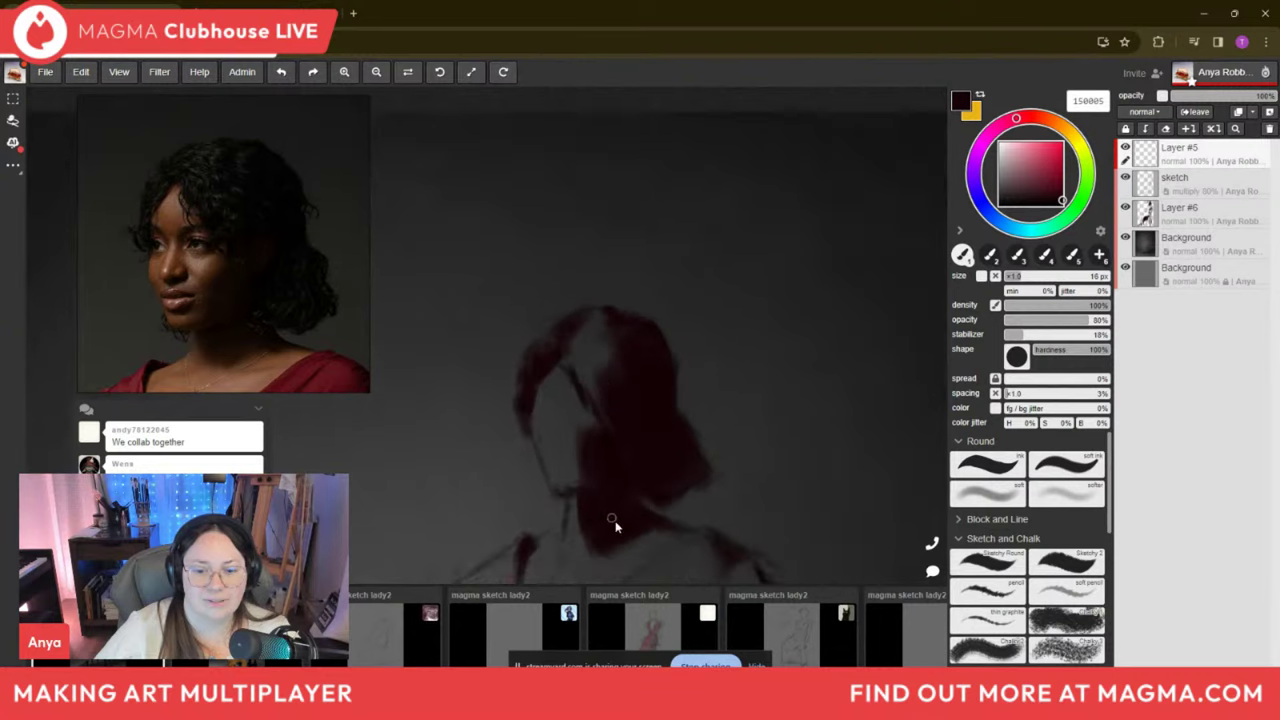
{"action": "scroll", "coordinate": [608, 520], "scroll_direction": "up", "scroll_amount": 2}
{"action": "scroll", "coordinate": [503, 366], "scroll_direction": "up", "scroll_amount": 2}
{"action": "scroll", "coordinate": [531, 391], "scroll_direction": "up", "scroll_amount": 2}
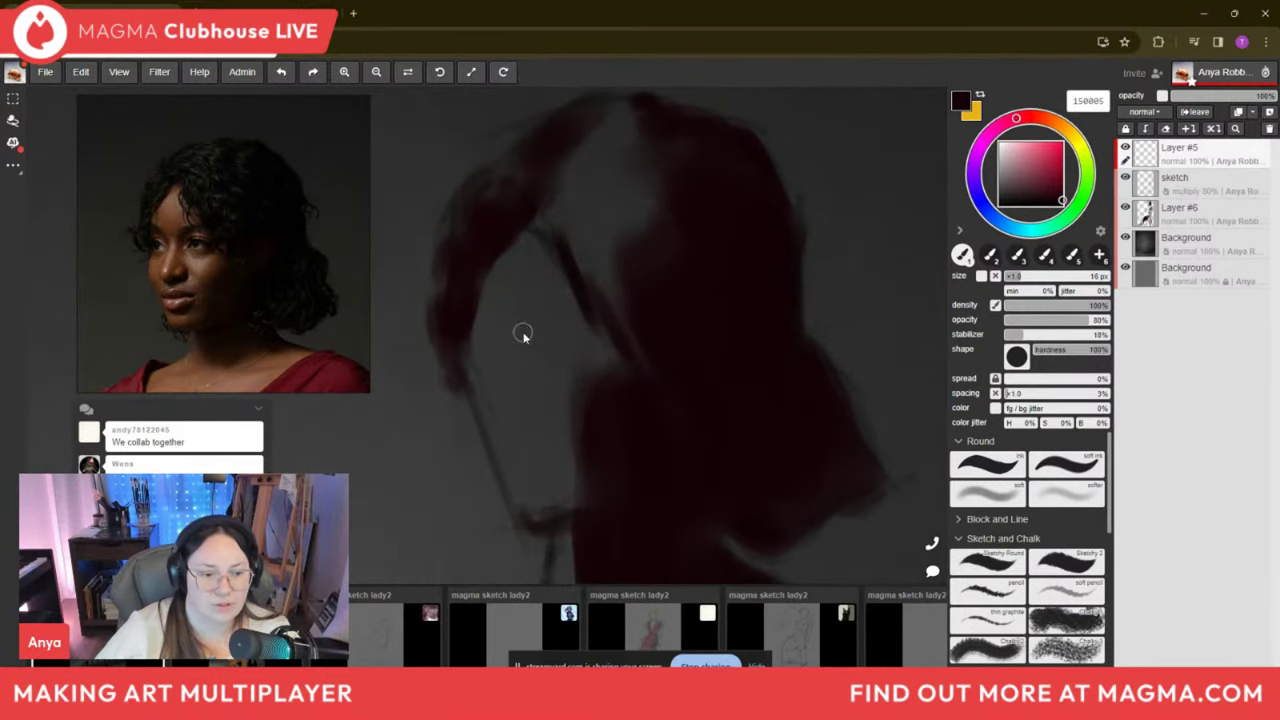
{"action": "scroll", "coordinate": [530, 360], "scroll_direction": "down", "scroll_amount": 1}
{"action": "scroll", "coordinate": [621, 490], "scroll_direction": "up", "scroll_amount": 1}
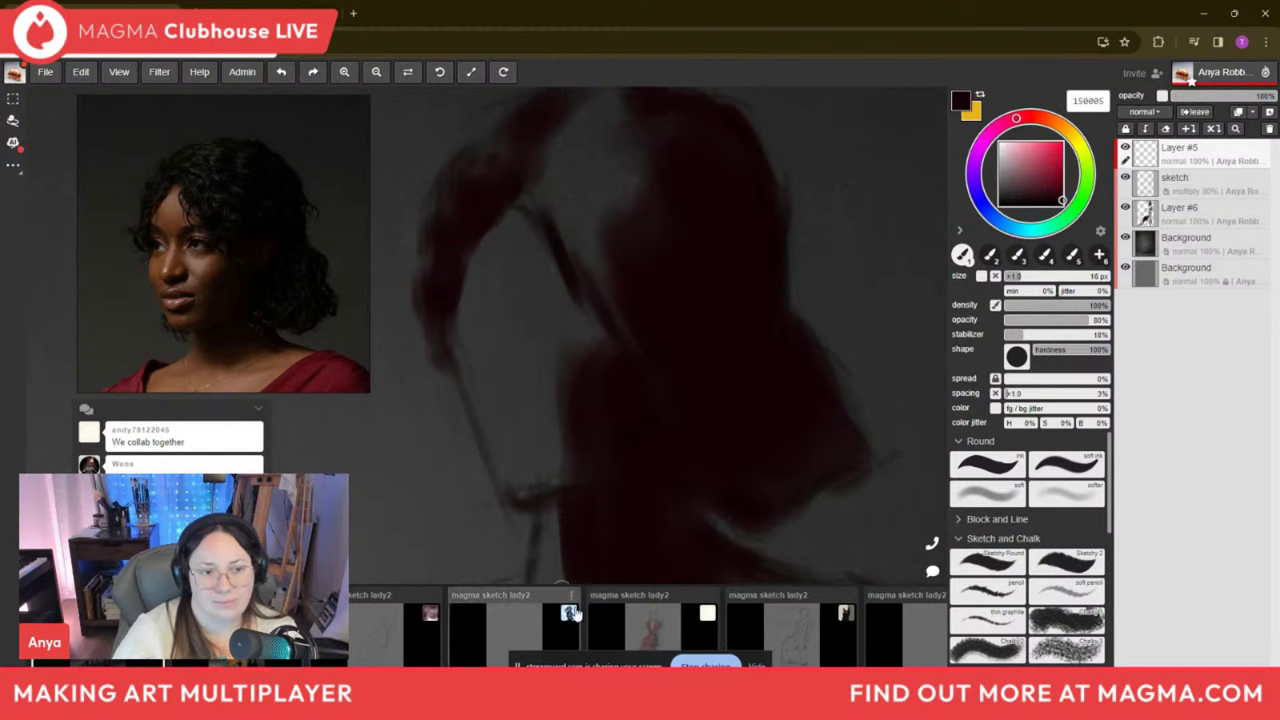
Deepen the hair shadow beside the temple with near-black 0b0003, using a 25 px brush.
{"action": "key", "text": "bracketleft"}
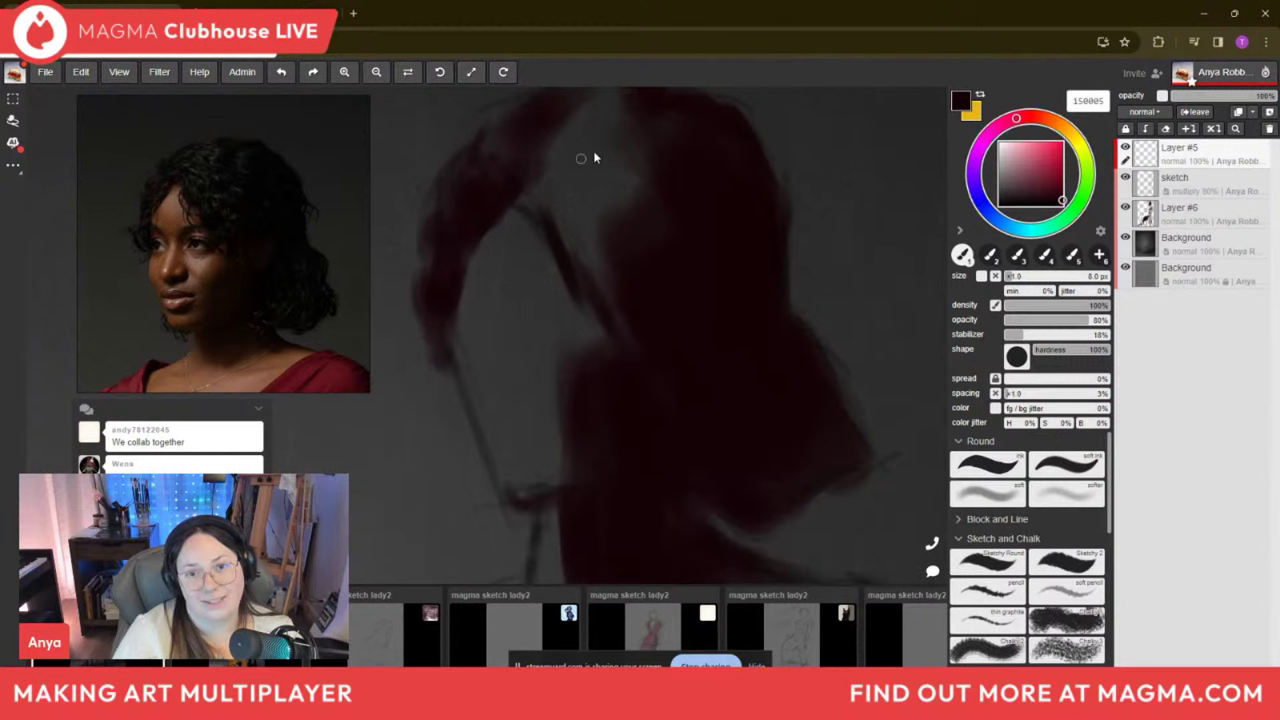
{"action": "key", "text": "bracketright"}
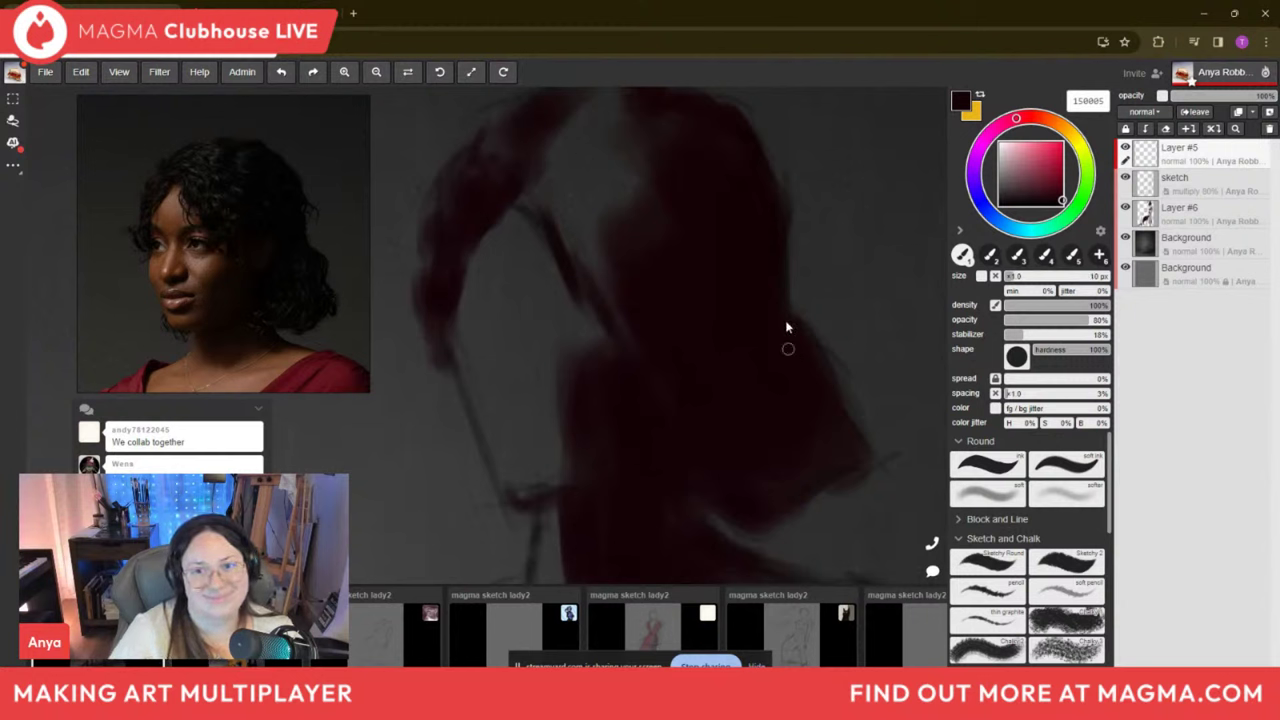
{"action": "key", "text": "bracketright"}
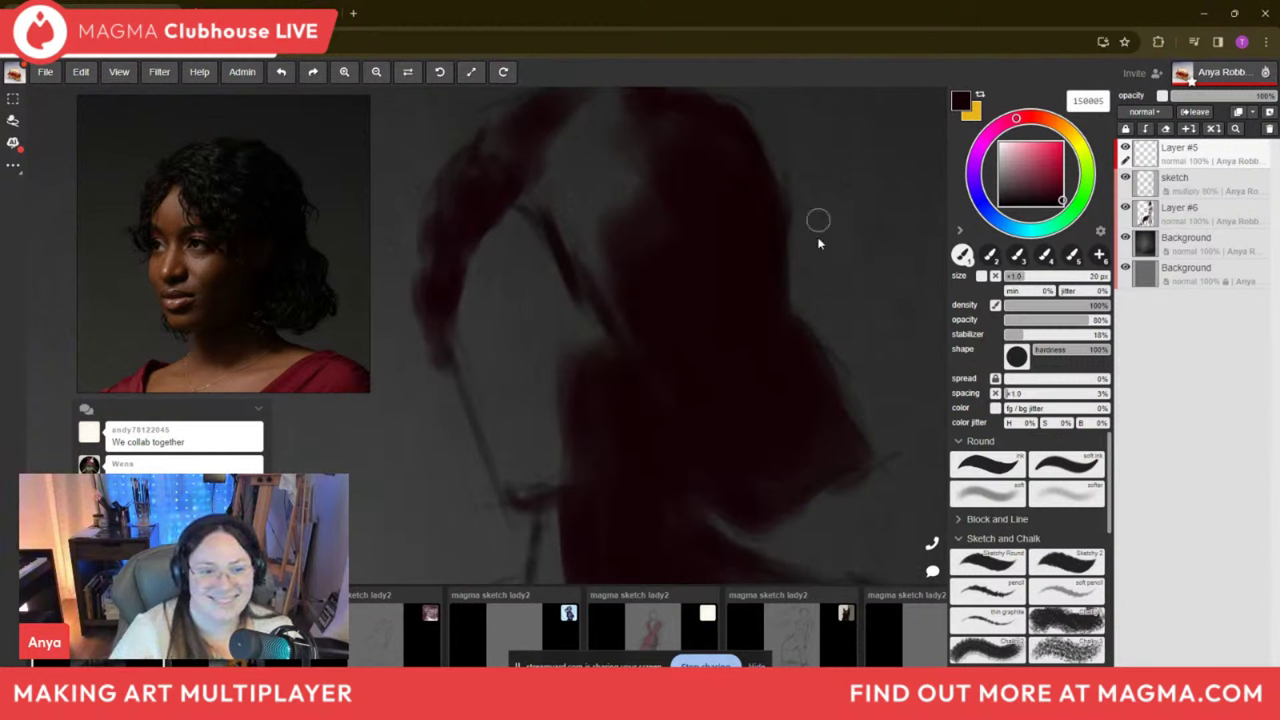
{"action": "key", "text": "i"}
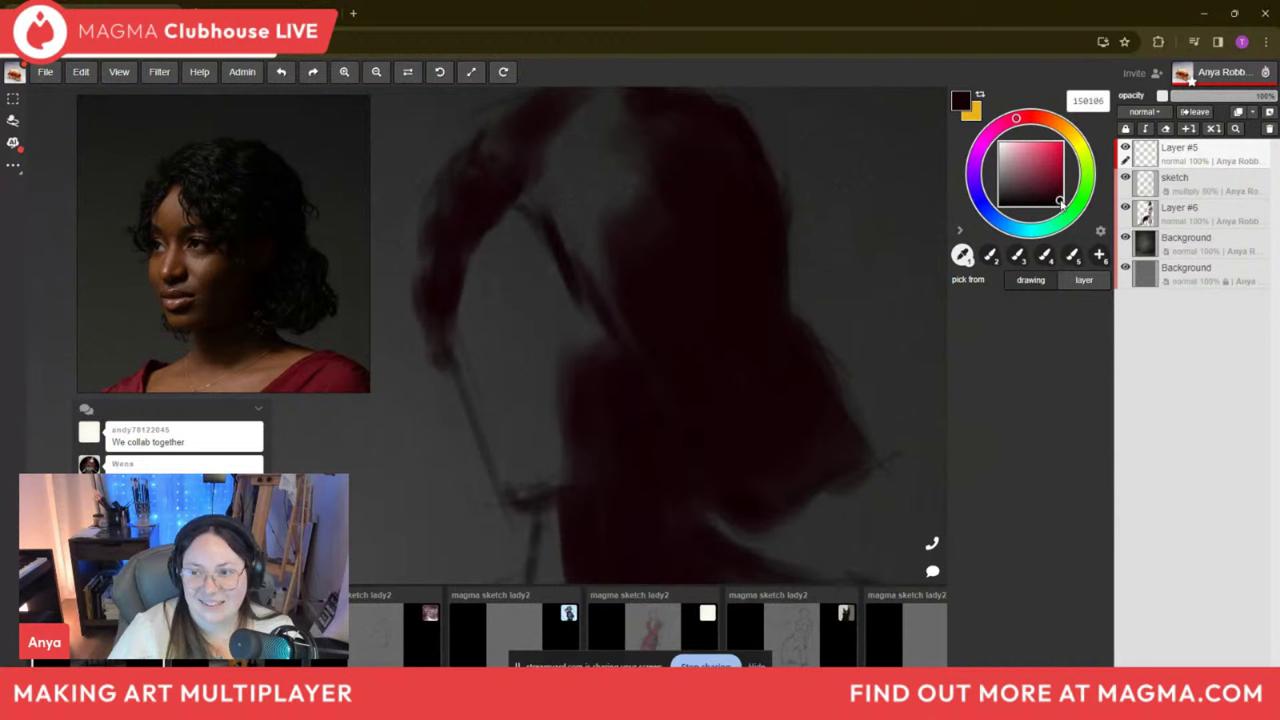
{"action": "key", "text": "b"}
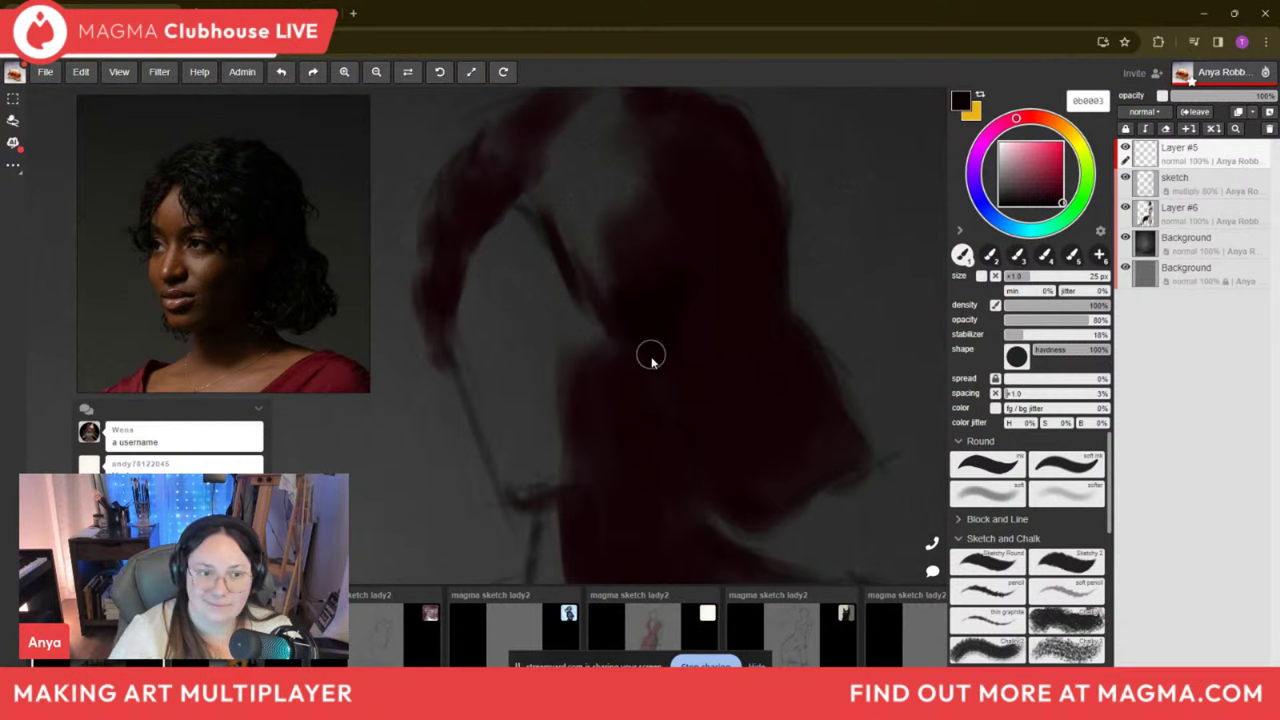
{"action": "key", "text": "bracketright"}
{"action": "key", "text": "bracketright"}
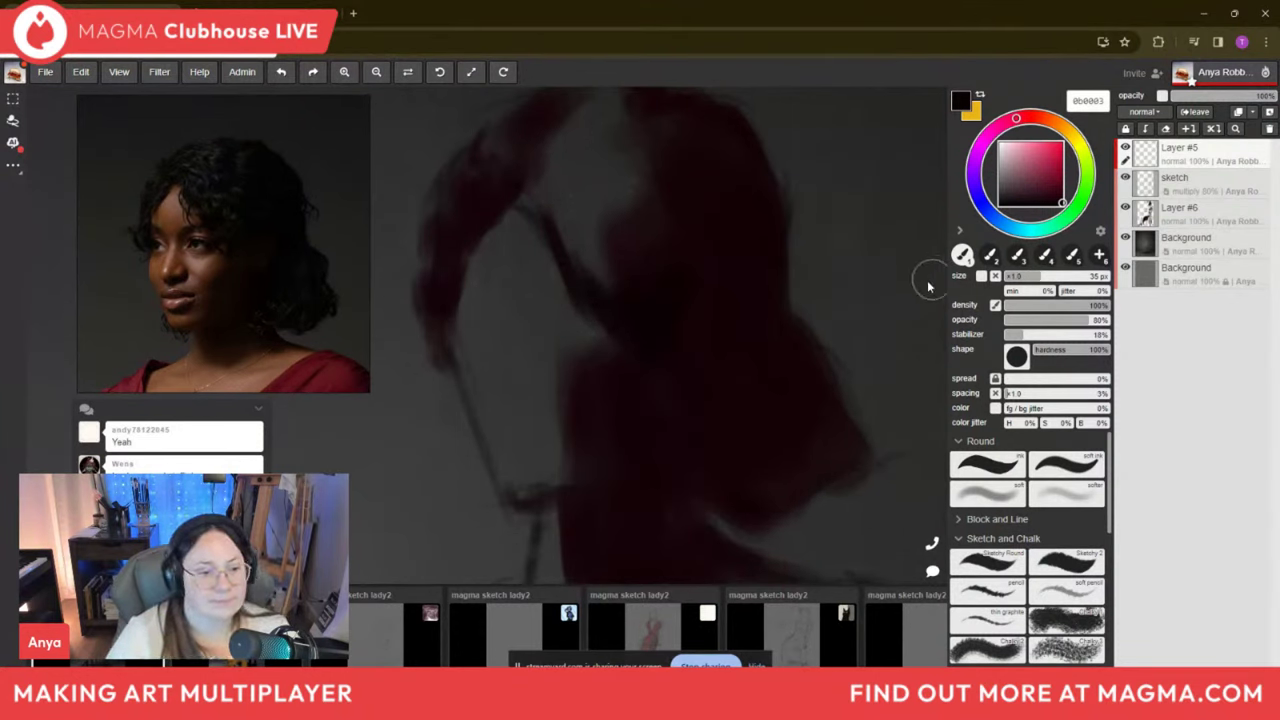
Darken the upper edge of the cheek shadow below the temple, then reduce the brush to 9 px.
{"action": "key", "text": "bracketleft"}
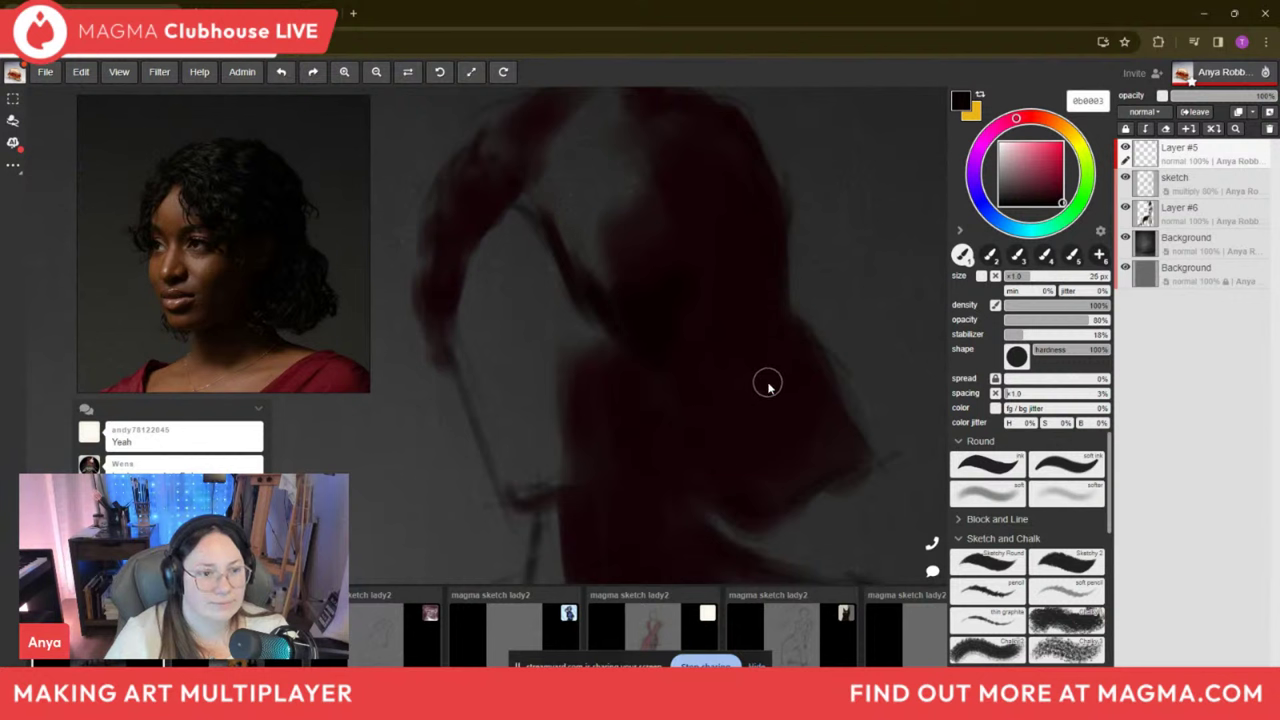
{"action": "key", "text": "bracketleft"}
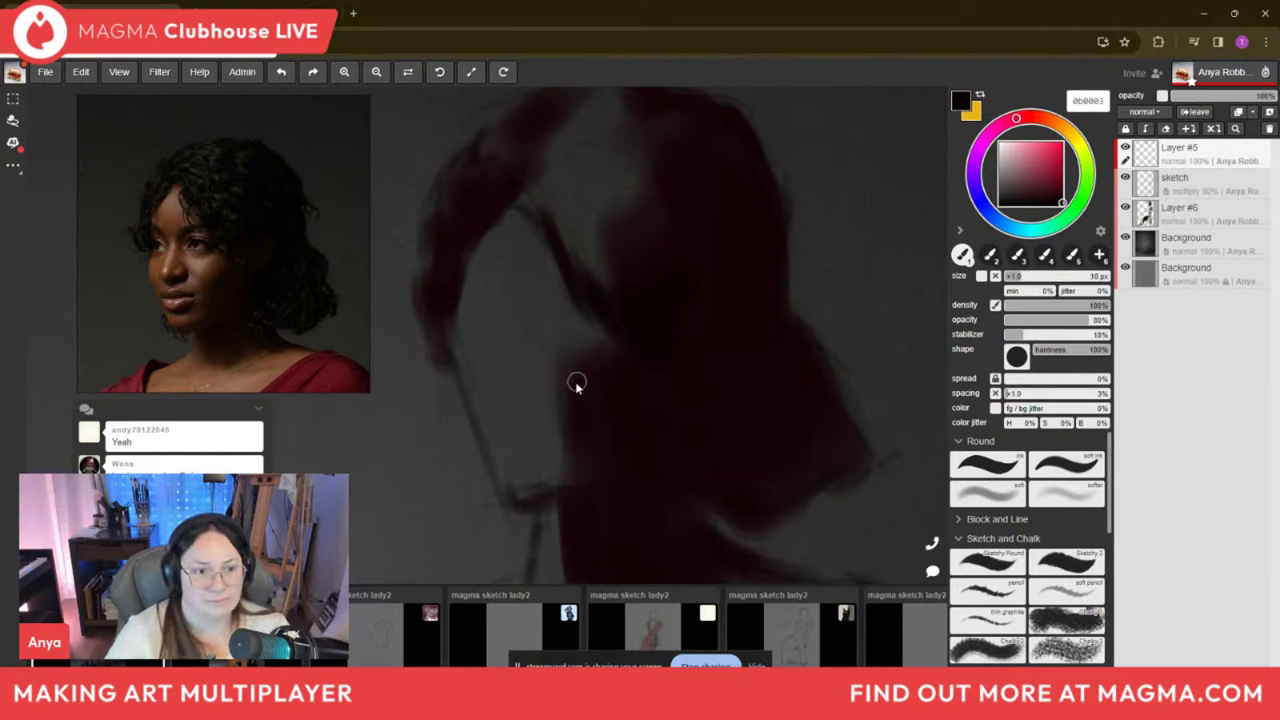
{"action": "key", "text": "bracketright"}
{"action": "key", "text": "bracketleft"}
{"action": "left_click_drag", "start_coordinate": [582, 343], "coordinate": [566, 366]}
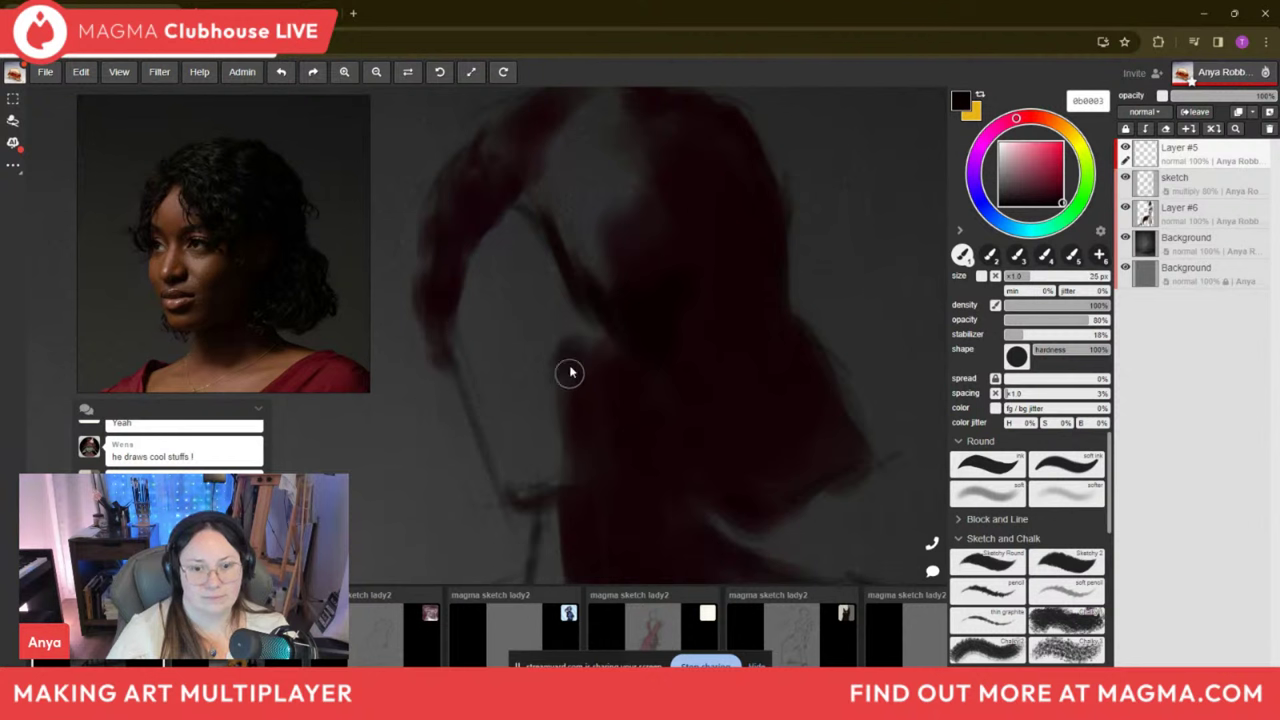
{"action": "key", "text": "bracketleft"}
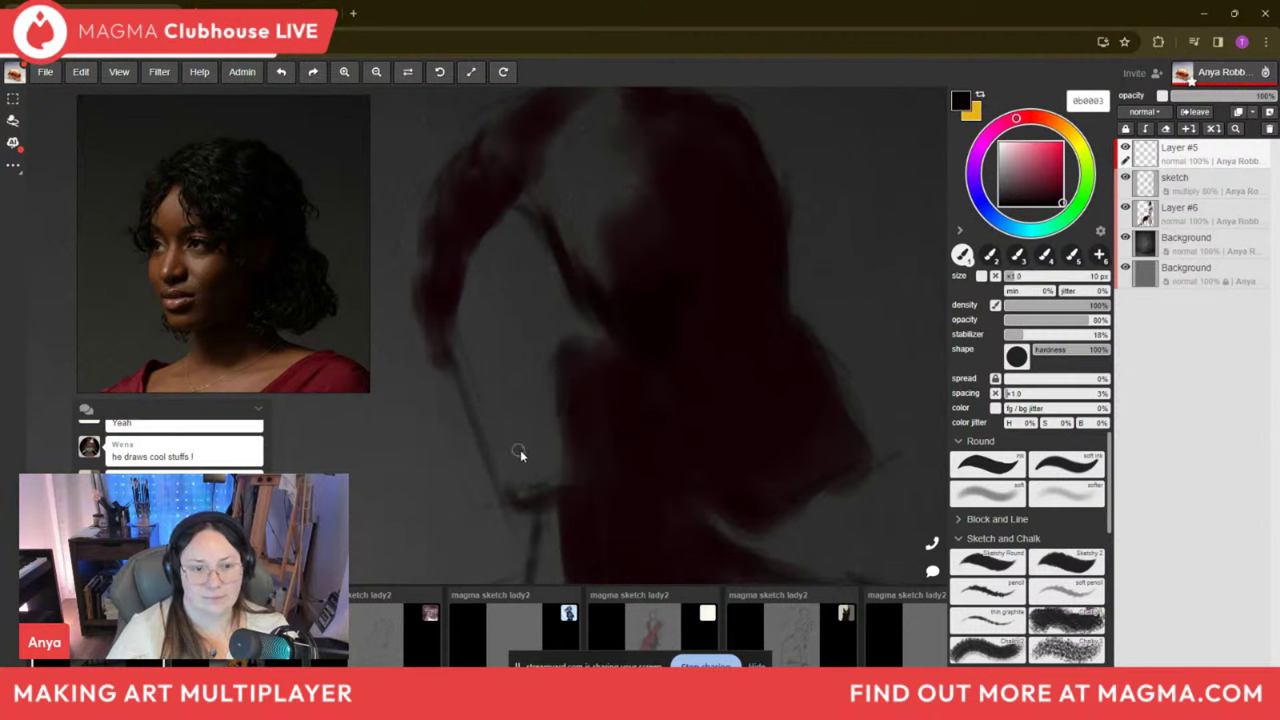
{"action": "key", "text": "bracketleft"}
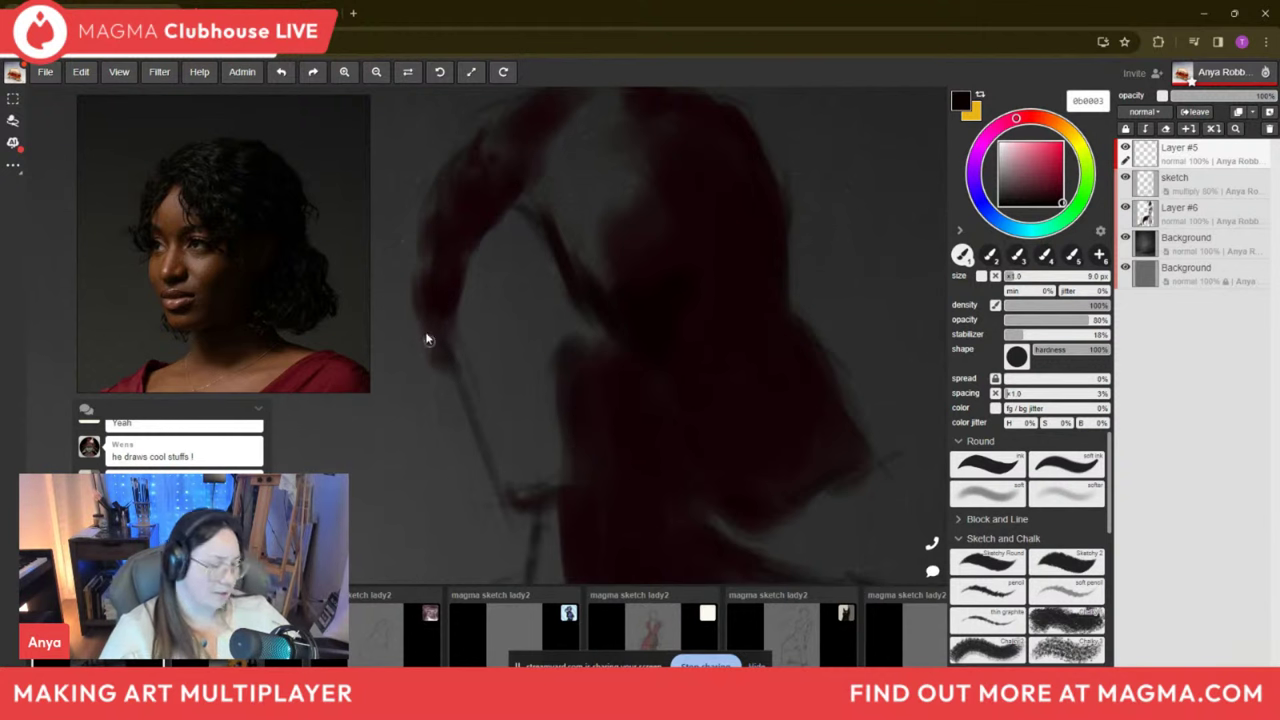
Trim the hair shadow along the far side of the face on Layer #6 with a 30 px eraser.
{"action": "key", "text": "e"}
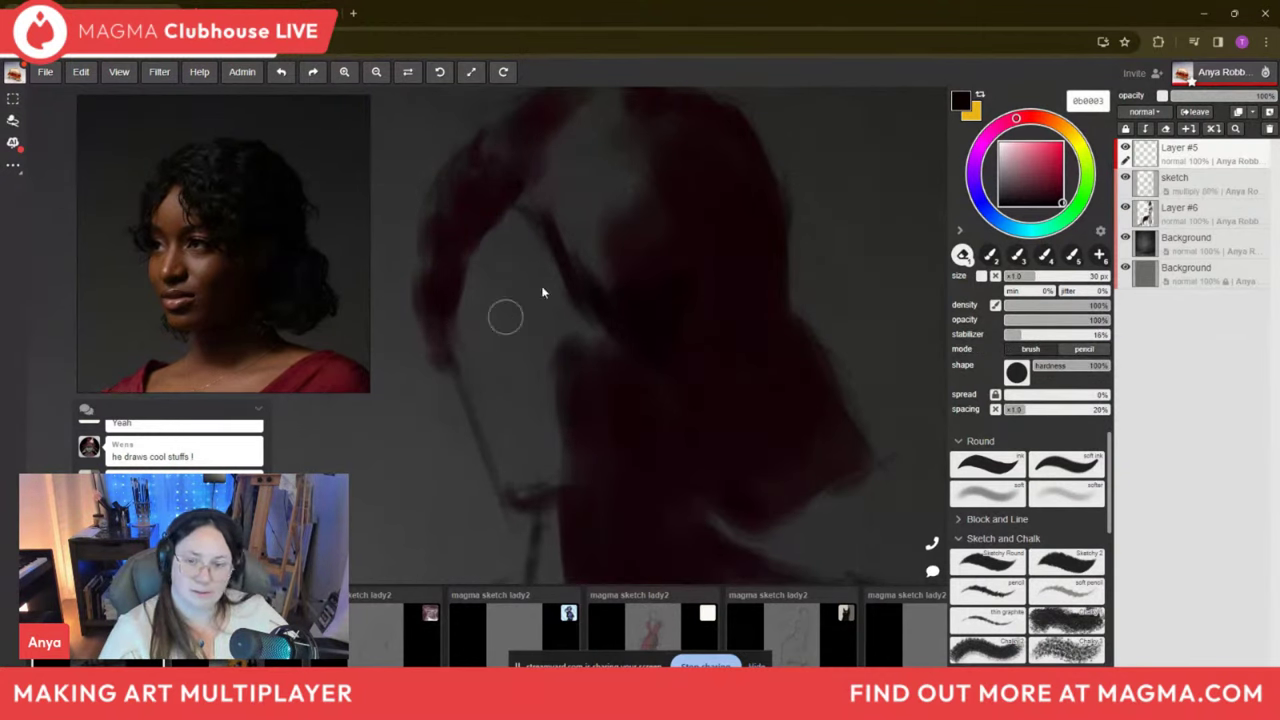
{"action": "left_click", "coordinate": [1176, 212]}
{"action": "left_click", "coordinate": [1168, 152]}
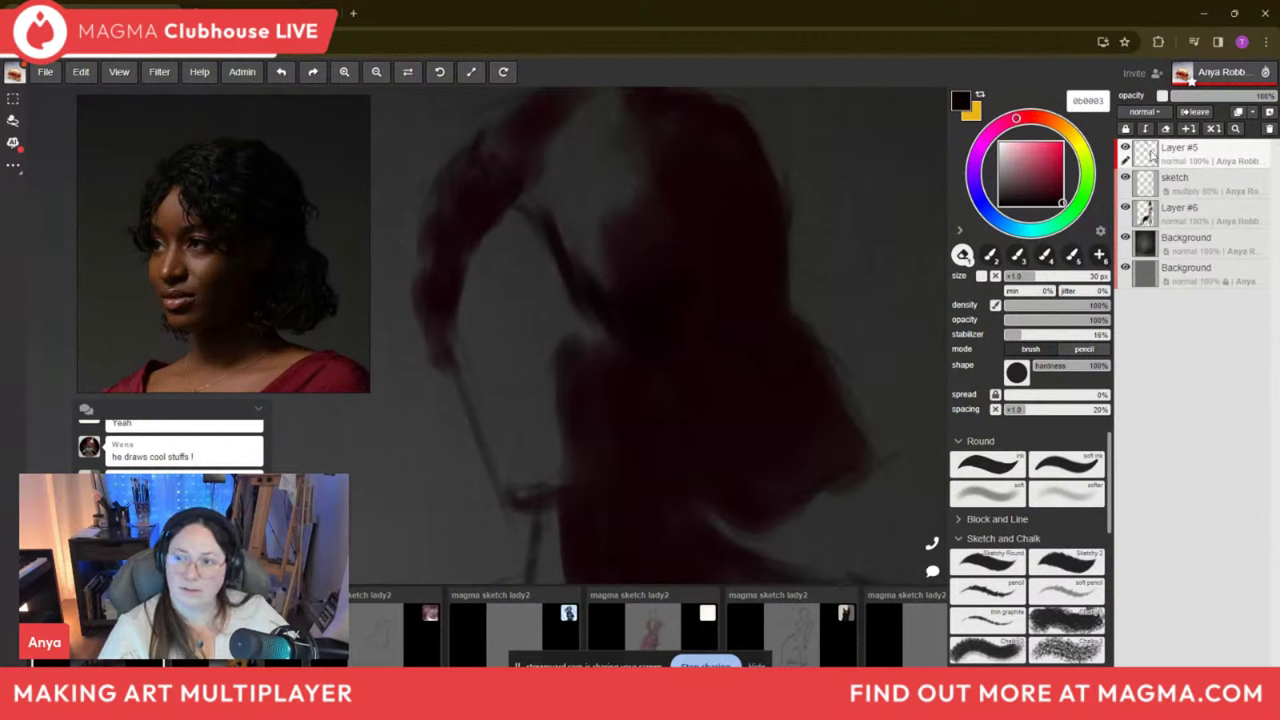
{"action": "left_click", "coordinate": [1185, 242]}
{"action": "left_click", "coordinate": [1164, 210]}
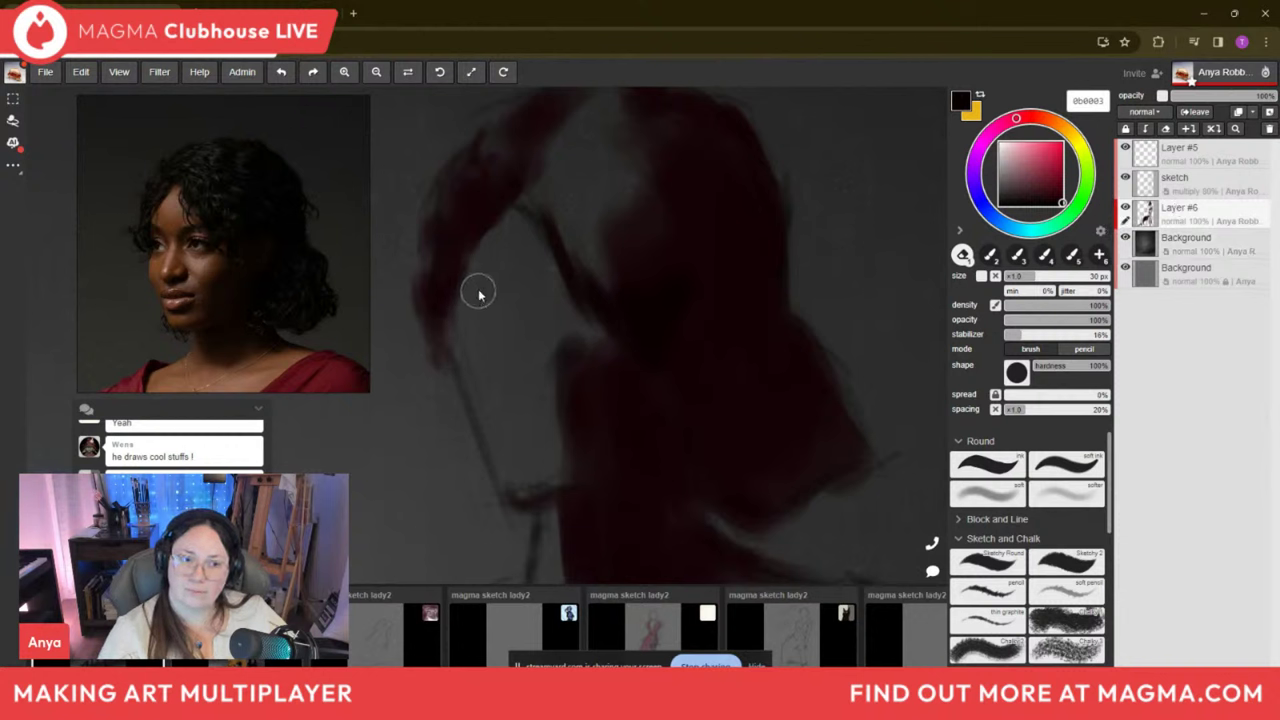
{"action": "mouse_move", "coordinate": [475, 291]}
{"action": "left_mouse_down"}
{"action": "mouse_move", "coordinate": [477, 314]}
{"action": "mouse_move", "coordinate": [451, 347]}
{"action": "mouse_move", "coordinate": [431, 329]}
{"action": "left_mouse_up"}
{"action": "left_click_drag", "start_coordinate": [525, 183], "coordinate": [522, 217]}
{"action": "key", "text": "b"}
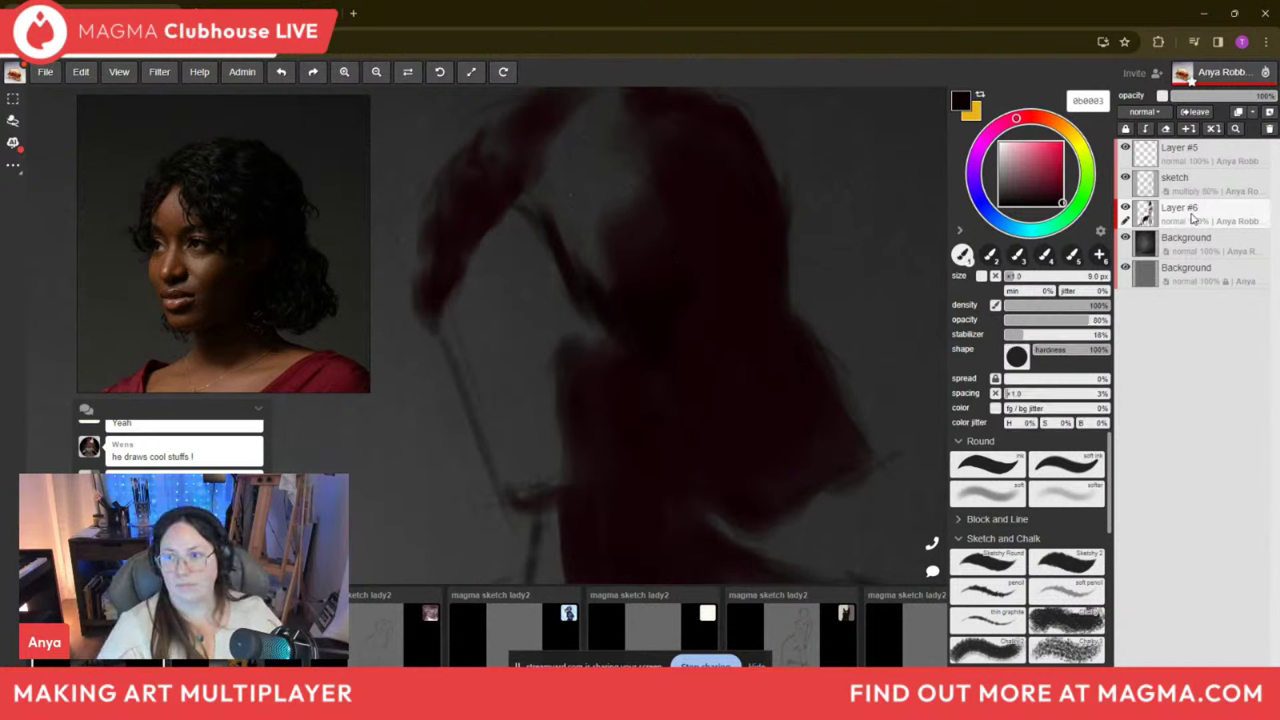
{"action": "left_click_drag", "start_coordinate": [1185, 152], "coordinate": [1198, 190]}
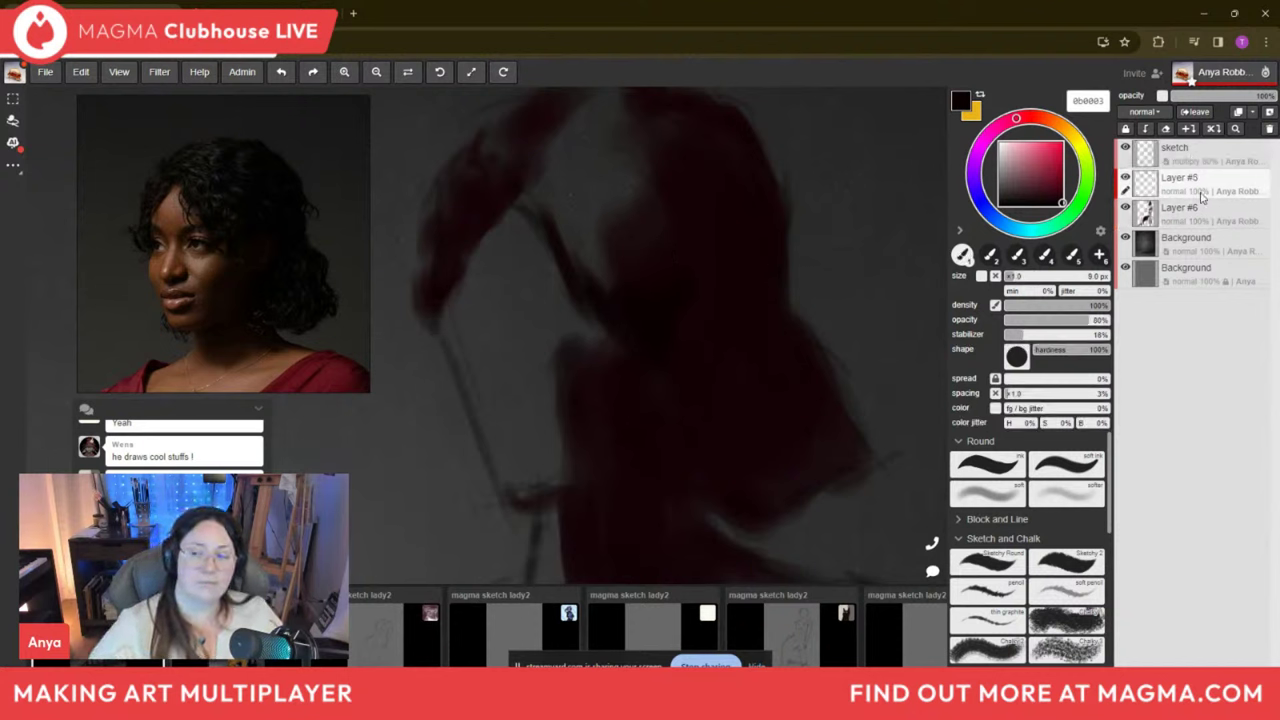
{"action": "right_click", "coordinate": [1200, 192]}
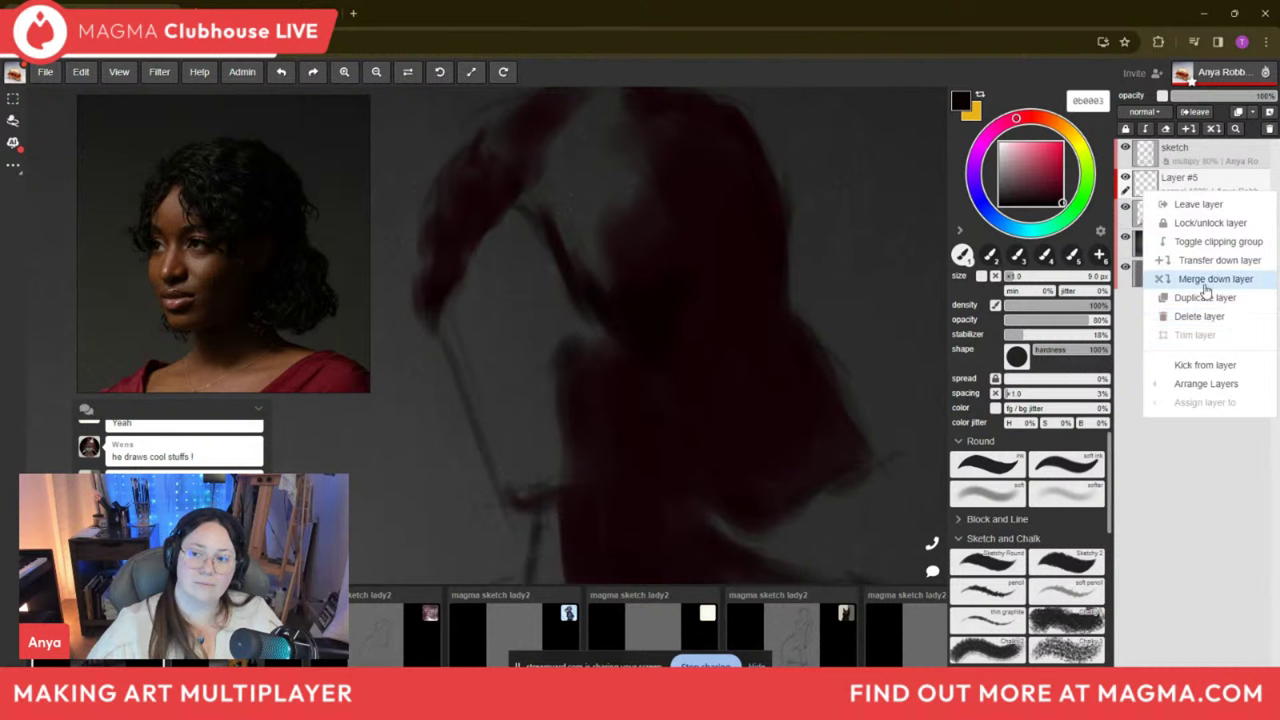
{"action": "left_click", "coordinate": [1218, 278]}
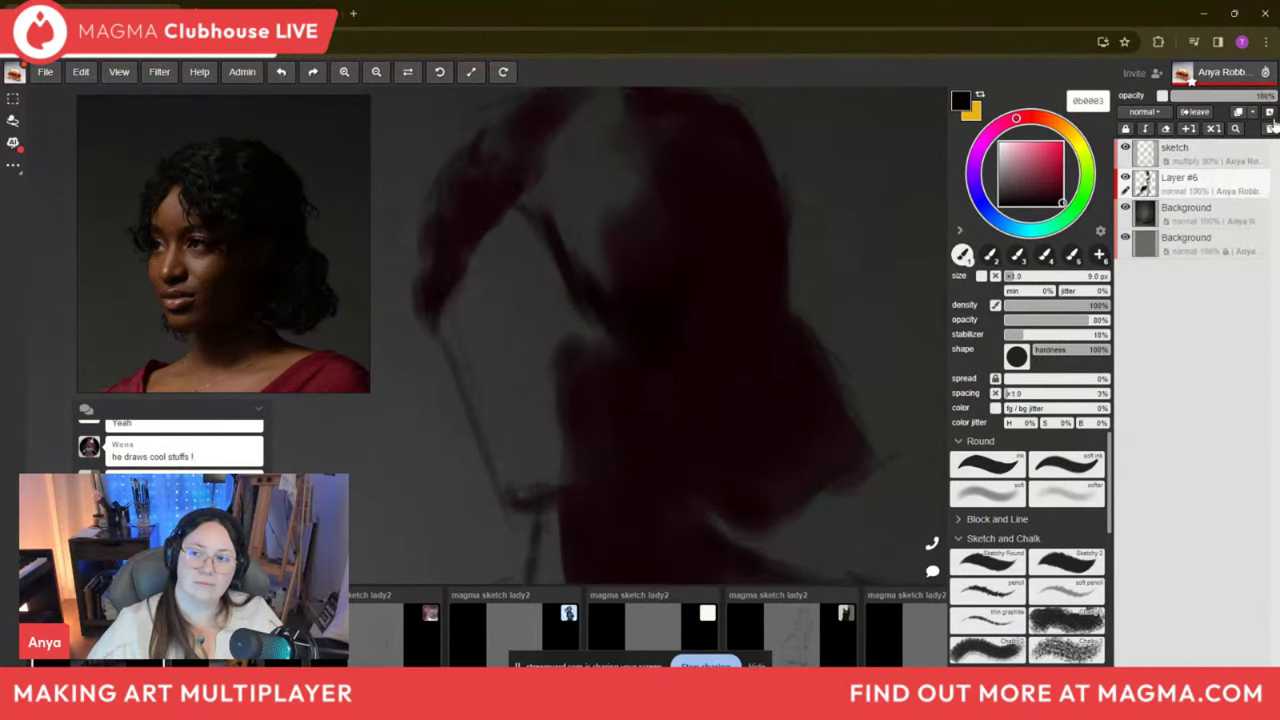
{"action": "key", "text": "ctrl+z"}
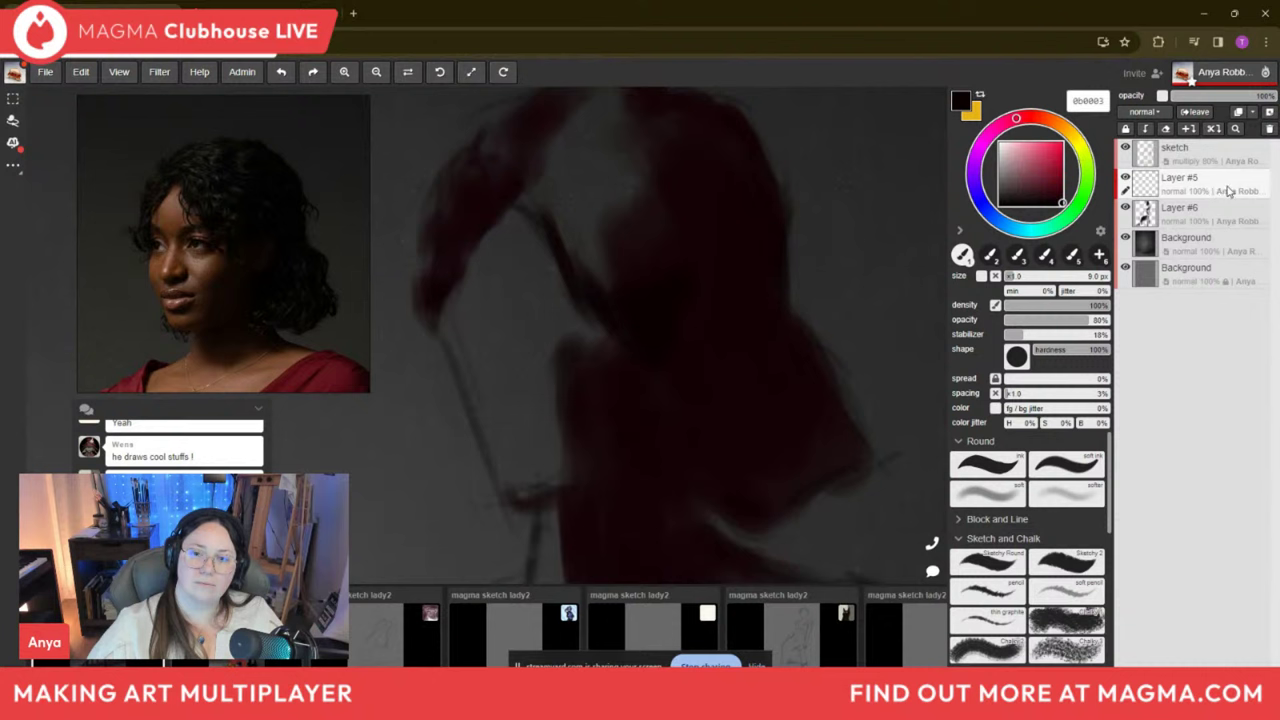
{"action": "left_click_drag", "start_coordinate": [1228, 188], "coordinate": [1205, 147]}
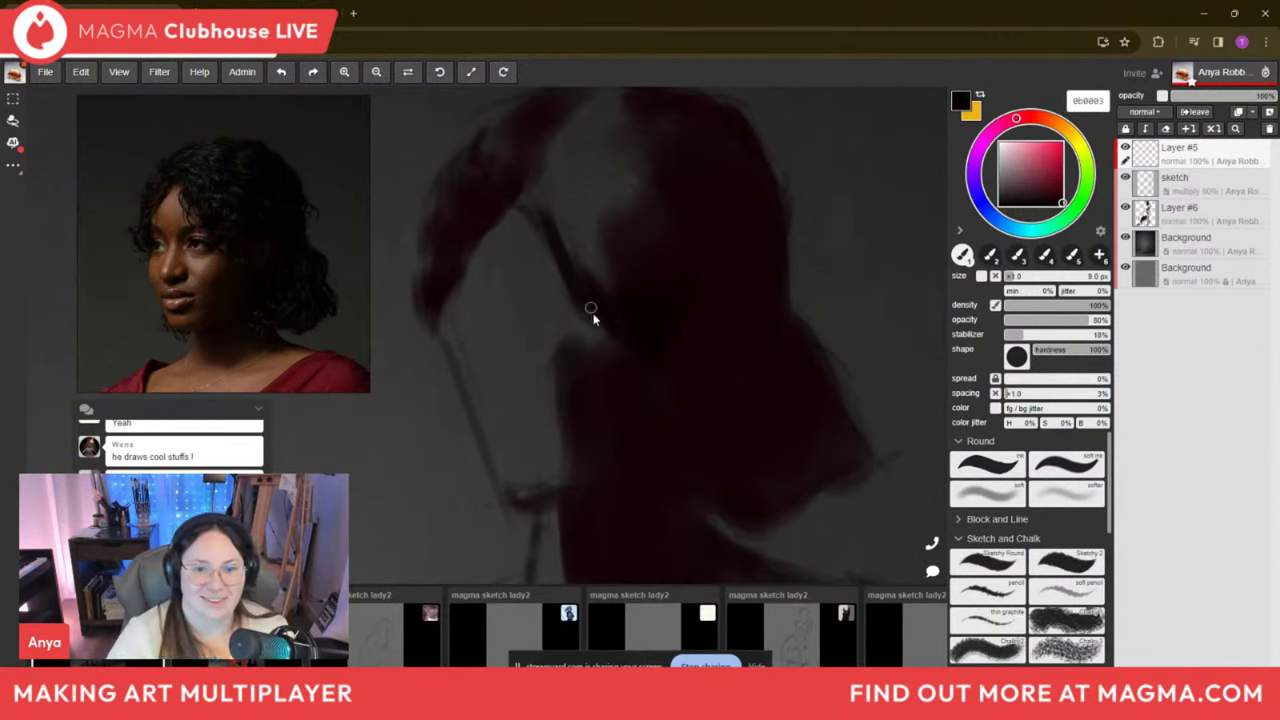
Paint the two eye-socket shadows on Layer #5 in dark 0d0104, using 7 px and 14 px brushes.
{"action": "key", "text": "i"}
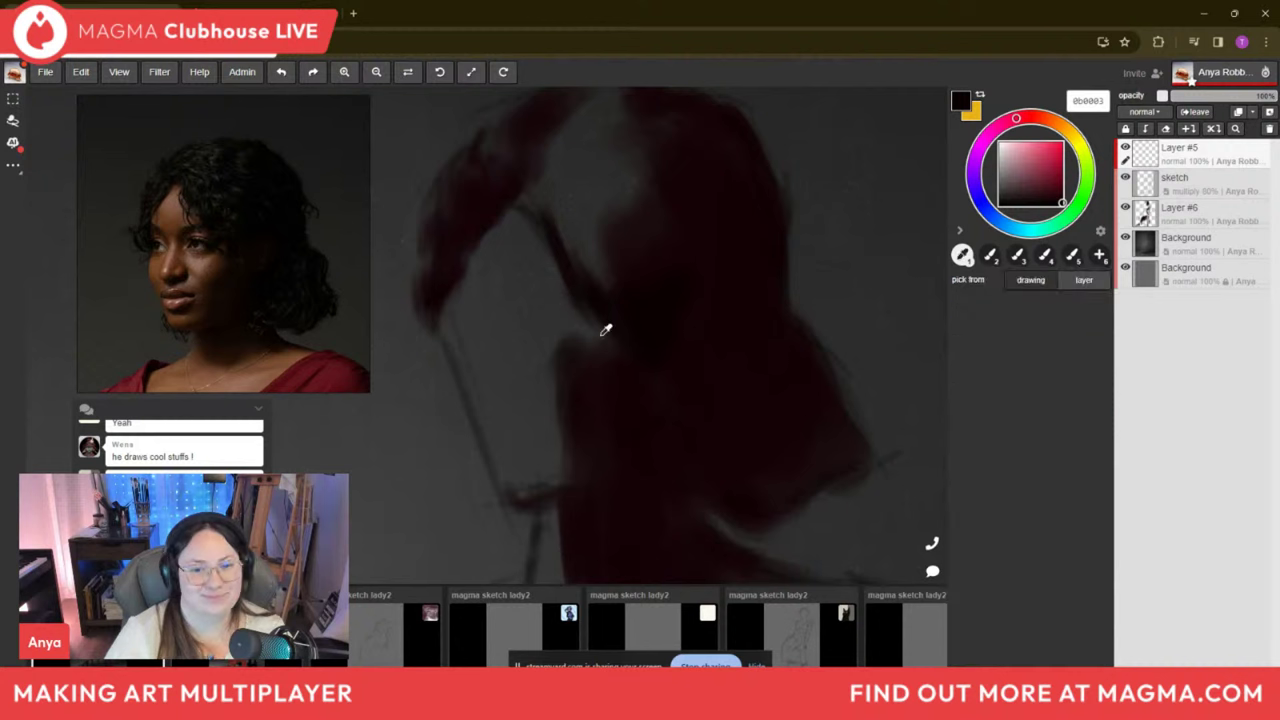
{"action": "left_click", "coordinate": [628, 316]}
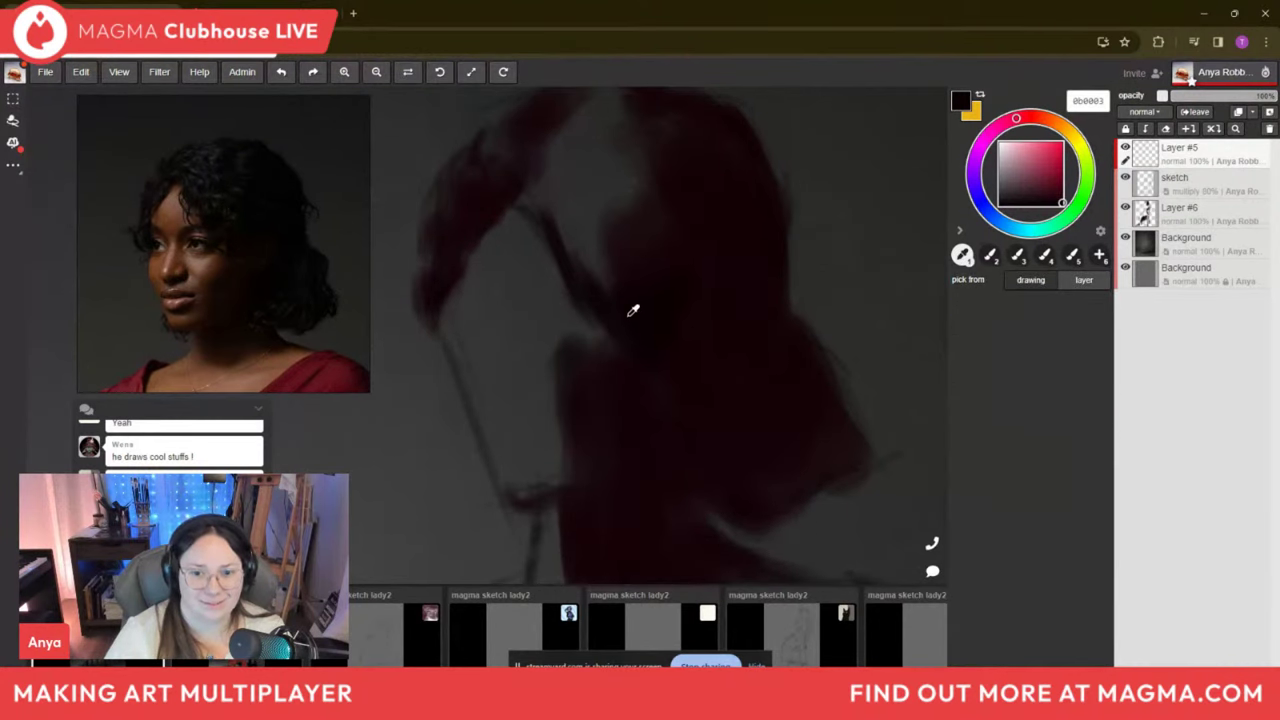
{"action": "key", "text": "b"}
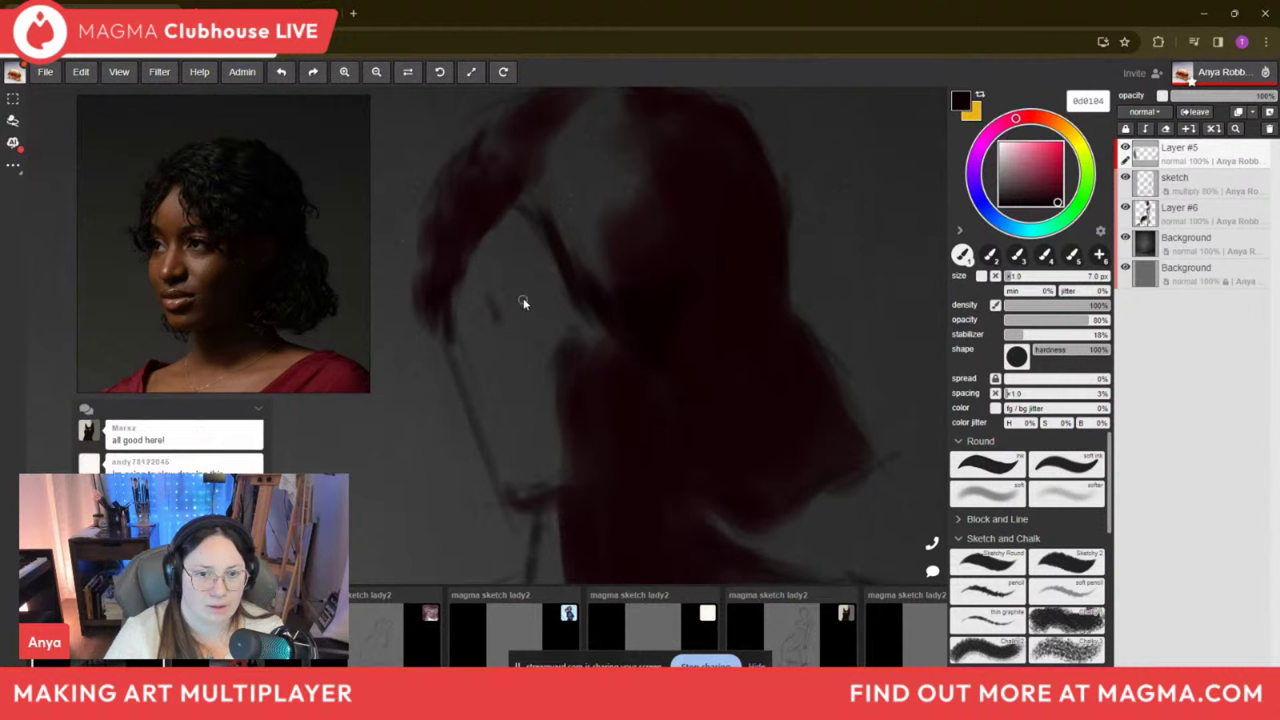
{"action": "key", "text": "bracketleft"}
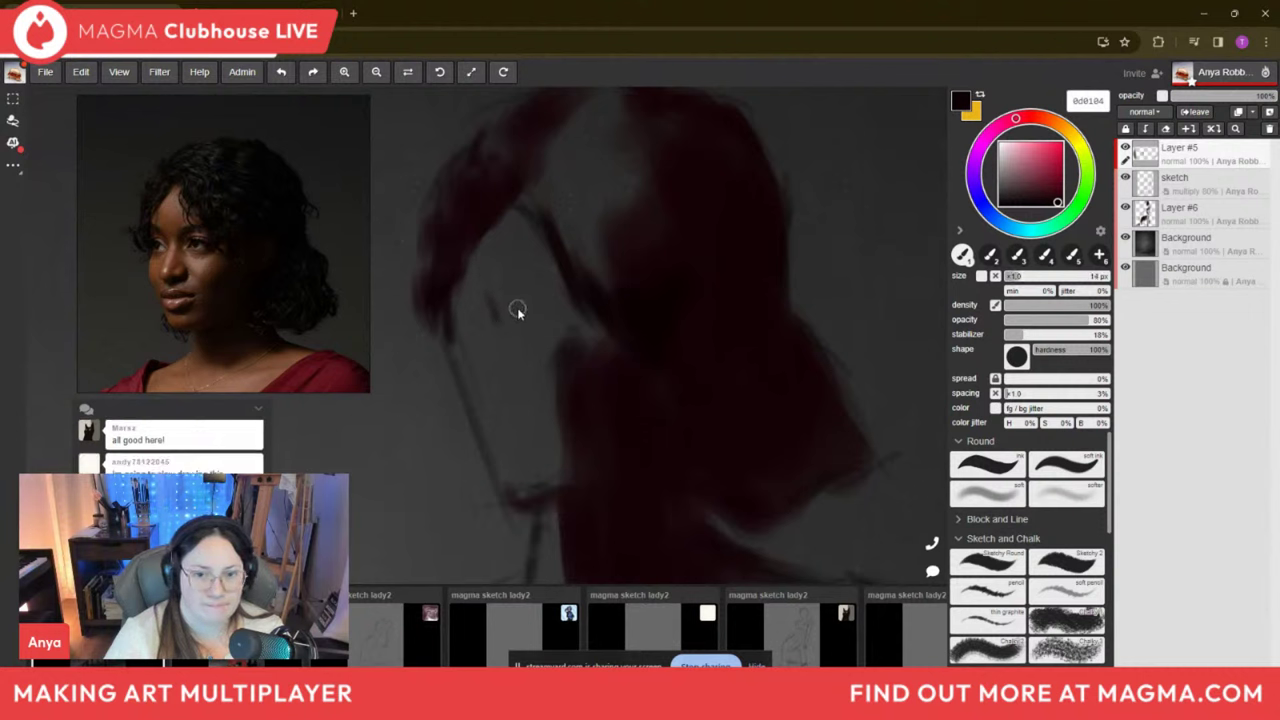
{"action": "left_click_drag", "start_coordinate": [523, 305], "coordinate": [525, 314]}
{"action": "key", "text": "alt"}
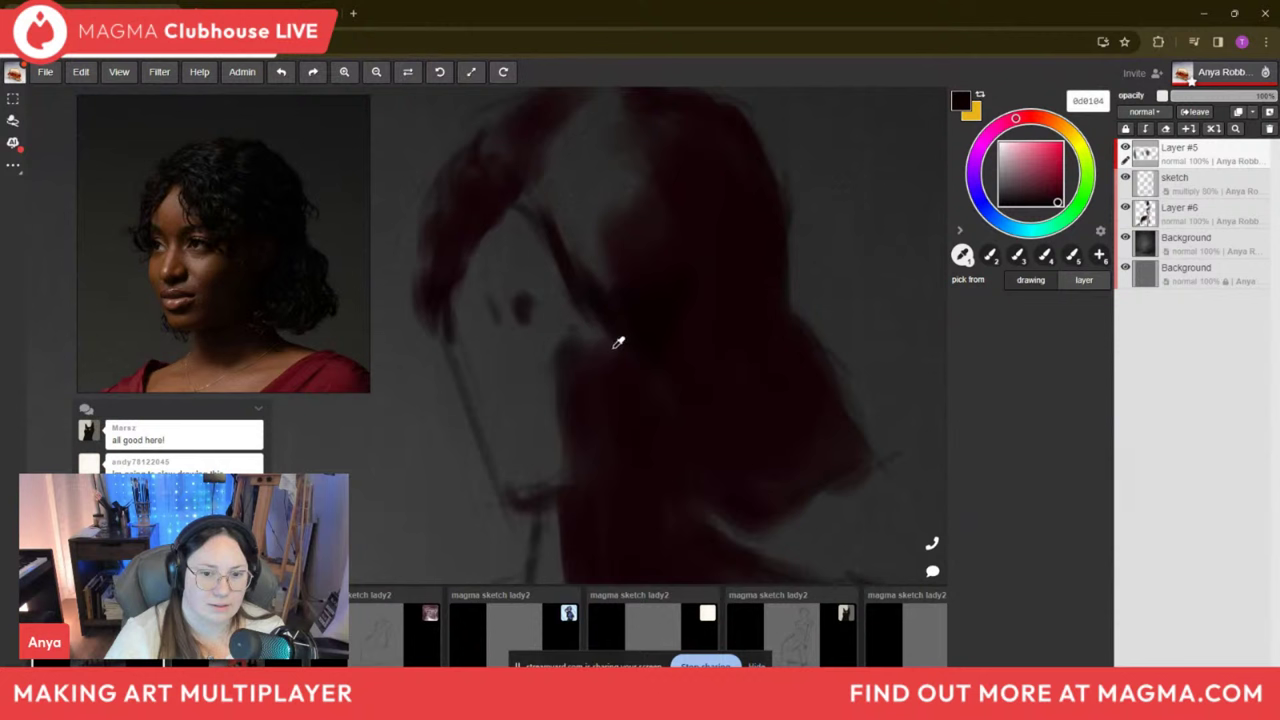
Make Layer #6 active and examine the eye shadows and head shape against the whole seated figure.
{"action": "left_click", "coordinate": [1195, 212]}
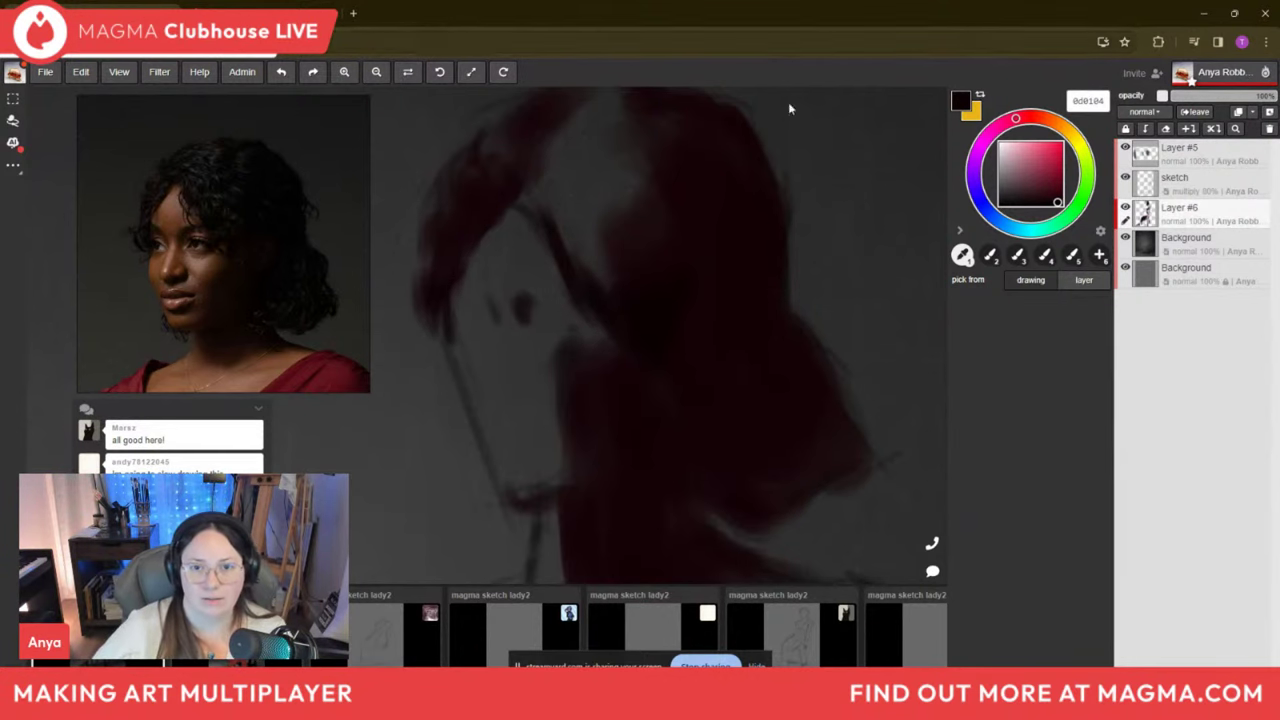
{"action": "scroll", "coordinate": [652, 183], "scroll_direction": "down", "scroll_amount": 2}
{"action": "scroll", "coordinate": [588, 180], "scroll_direction": "down", "scroll_amount": 2}
{"action": "scroll", "coordinate": [582, 177], "scroll_direction": "up", "scroll_amount": 4}
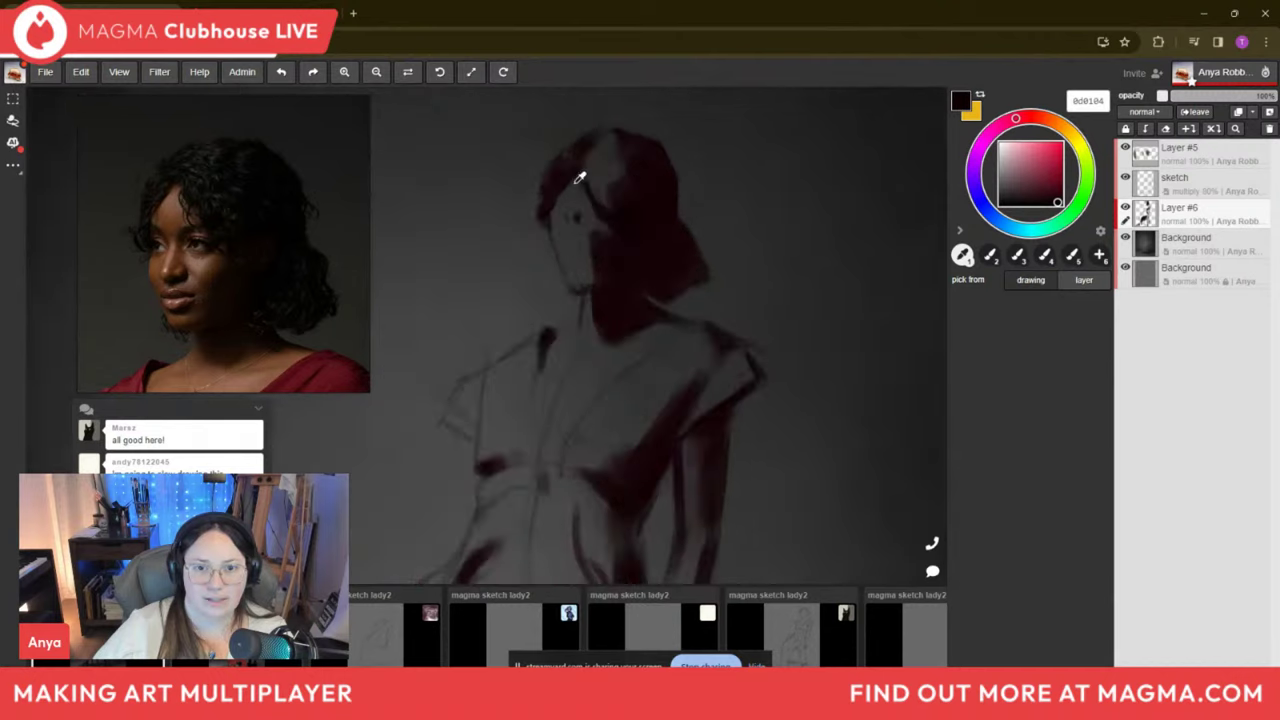
{"action": "scroll", "coordinate": [588, 360], "scroll_direction": "down", "scroll_amount": 2}
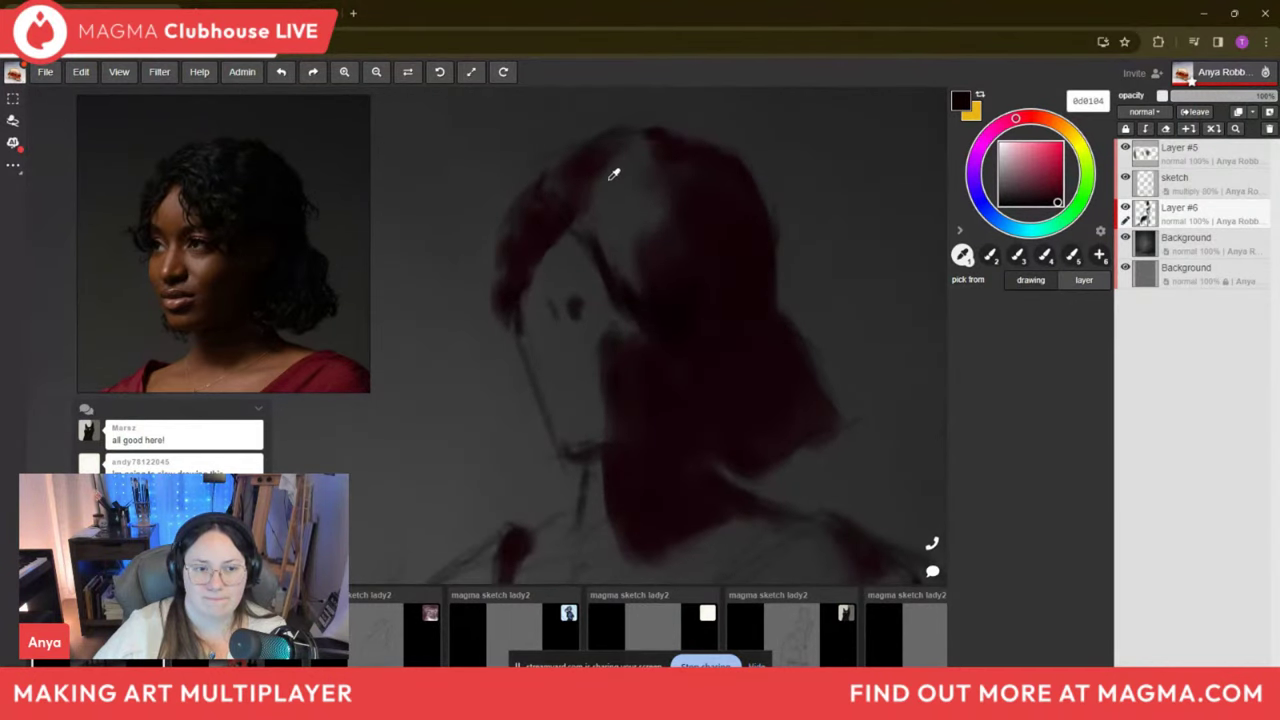
{"action": "scroll", "coordinate": [640, 191], "scroll_direction": "up", "scroll_amount": 1}
{"action": "scroll", "coordinate": [640, 191], "scroll_direction": "down", "scroll_amount": 2}
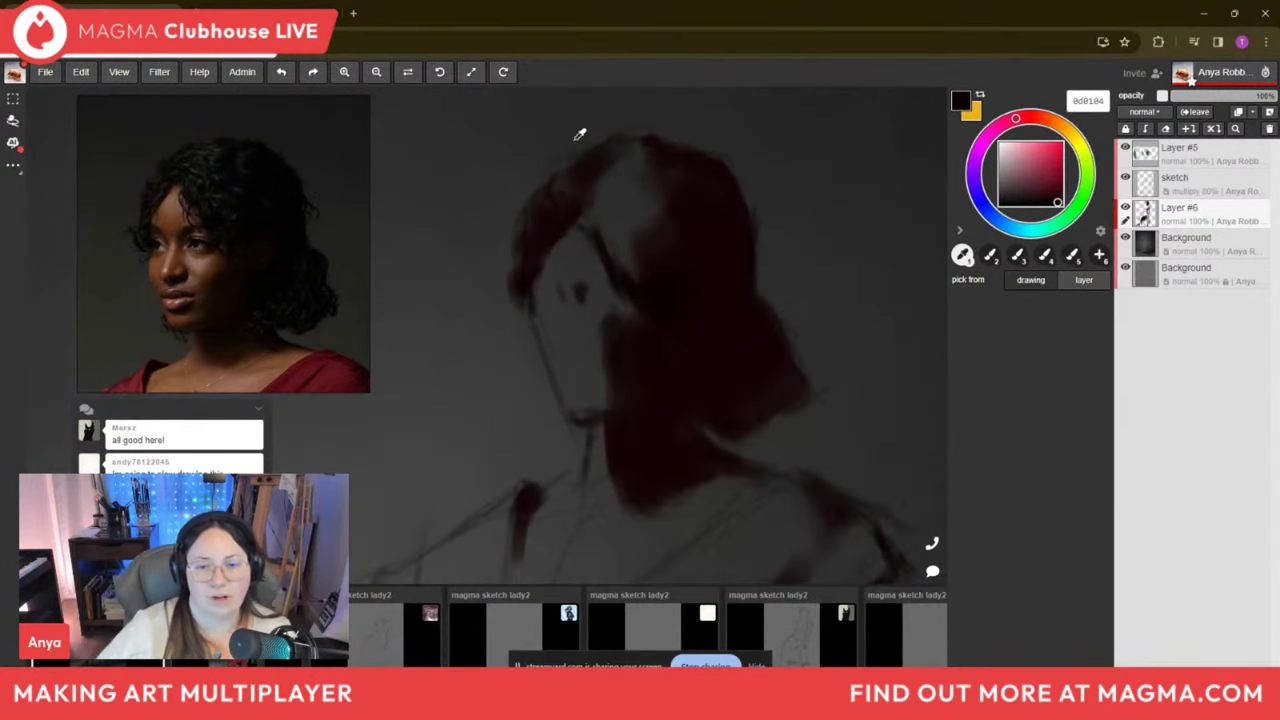
{"action": "scroll", "coordinate": [600, 150], "scroll_direction": "down", "scroll_amount": 3}
{"action": "scroll", "coordinate": [618, 240], "scroll_direction": "up", "scroll_amount": 1}
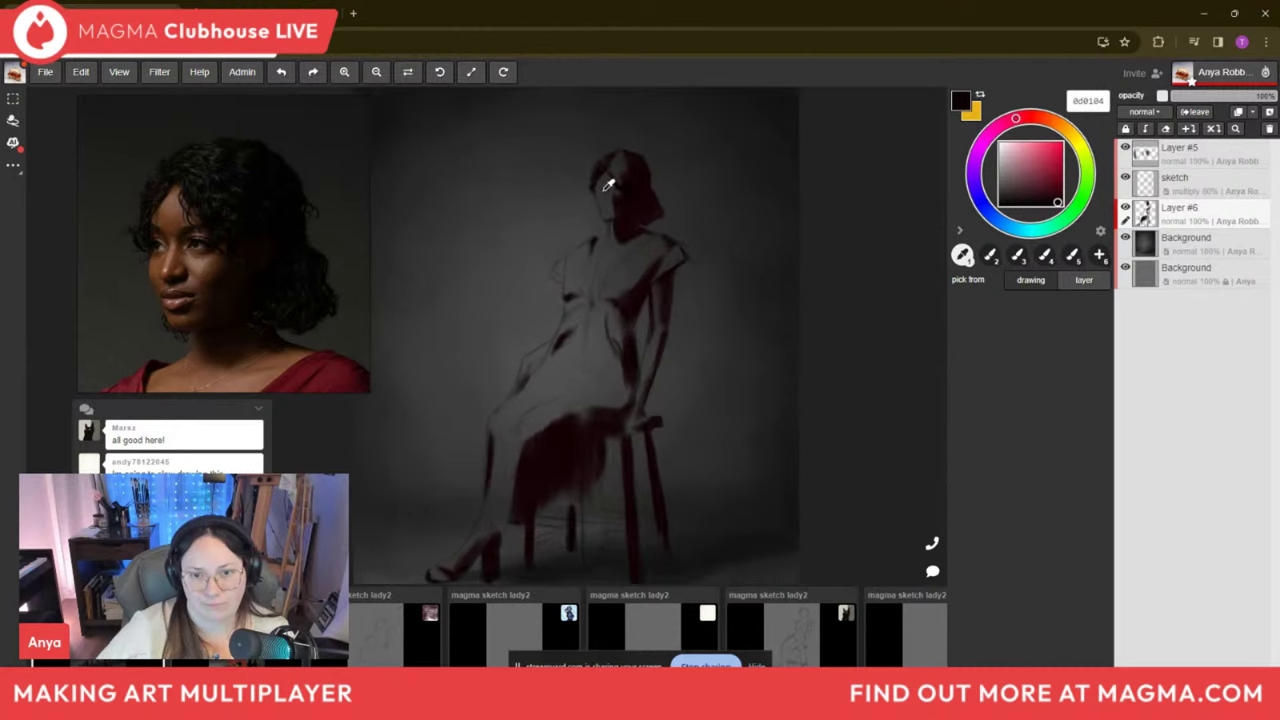
{"action": "scroll", "coordinate": [612, 196], "scroll_direction": "up", "scroll_amount": 3}
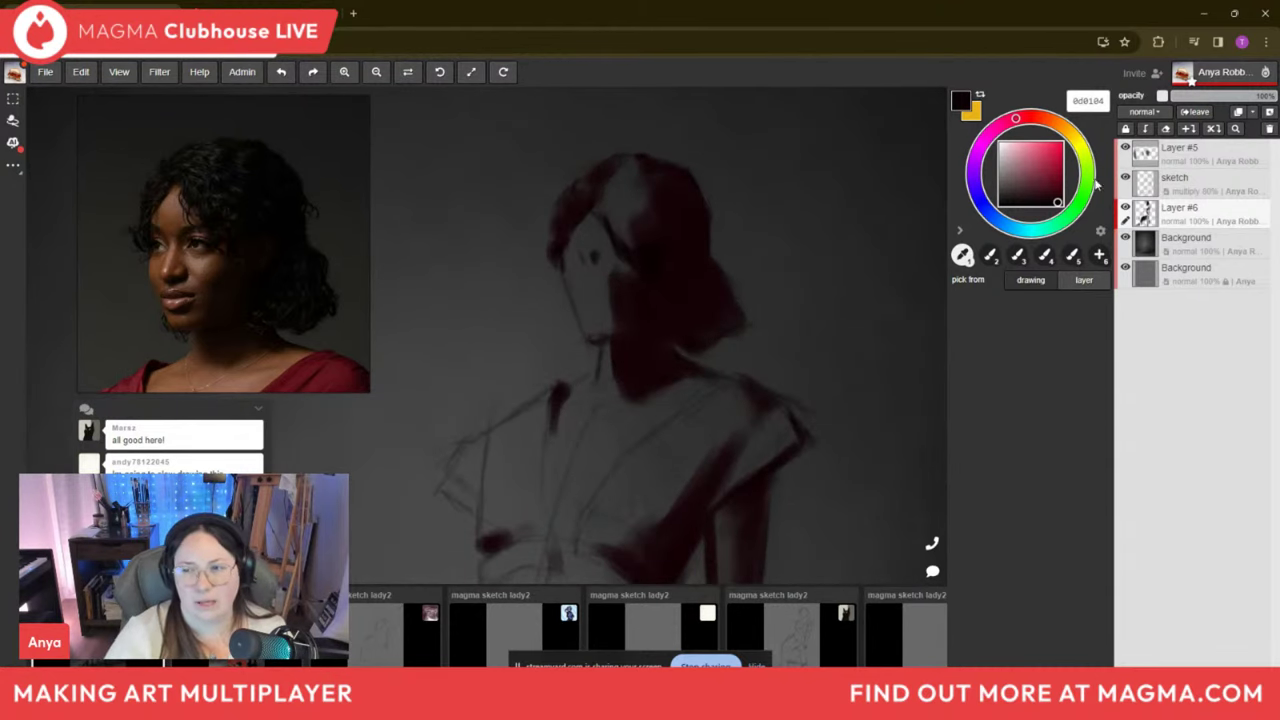
Add a new layer directly beneath Layer #6 and mix a dark orange-brown 462109 as the paint color.
{"action": "left_click", "coordinate": [1165, 246]}
{"action": "left_click", "coordinate": [1269, 113]}
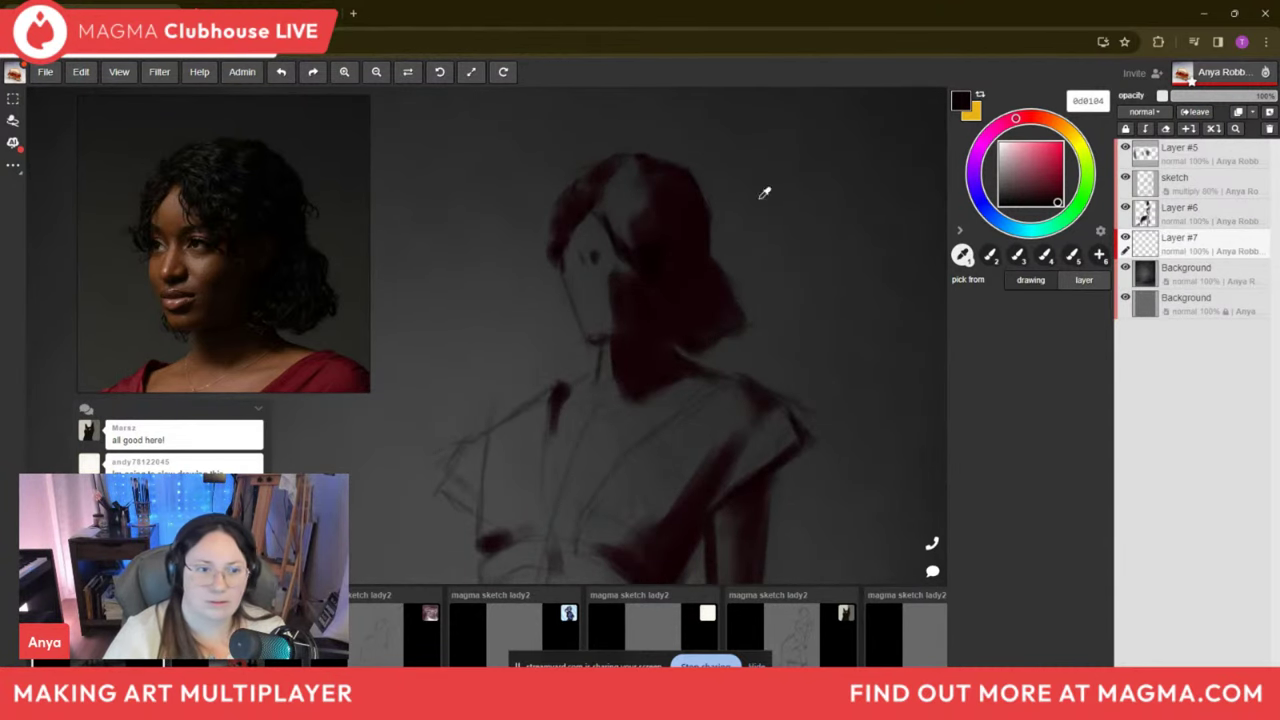
{"action": "left_click", "coordinate": [1040, 118]}
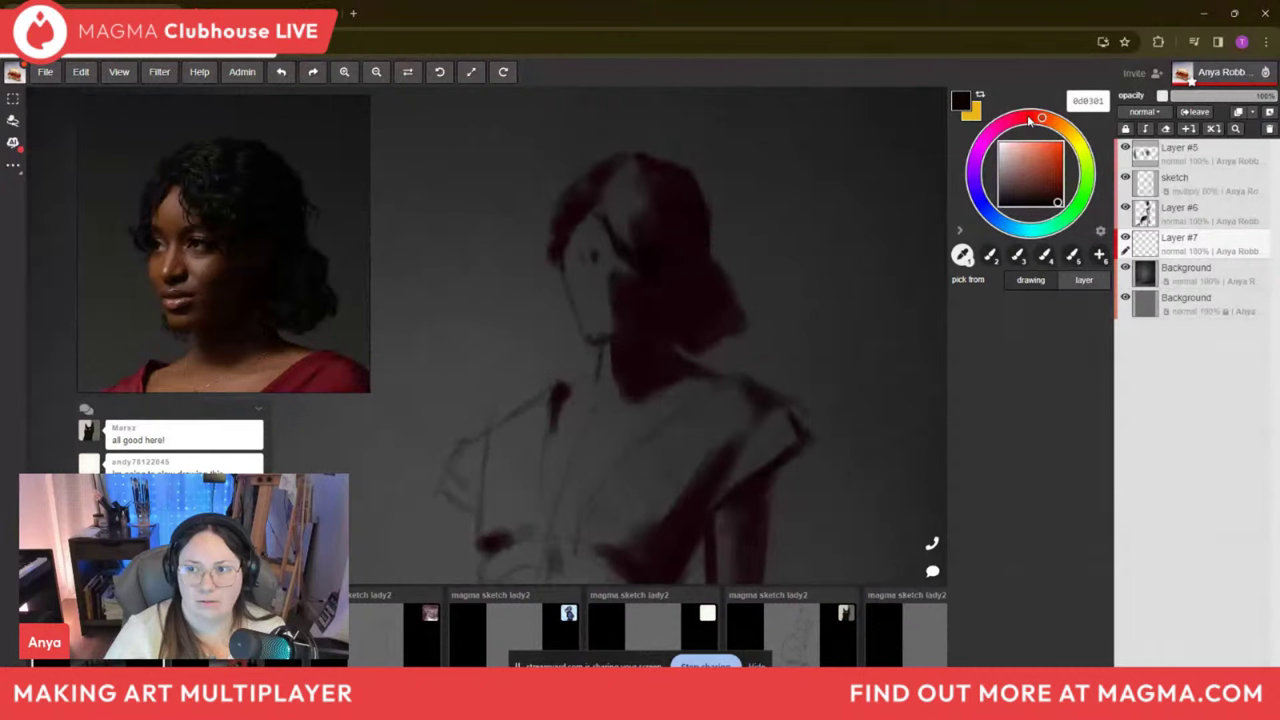
{"action": "left_click", "coordinate": [1055, 188]}
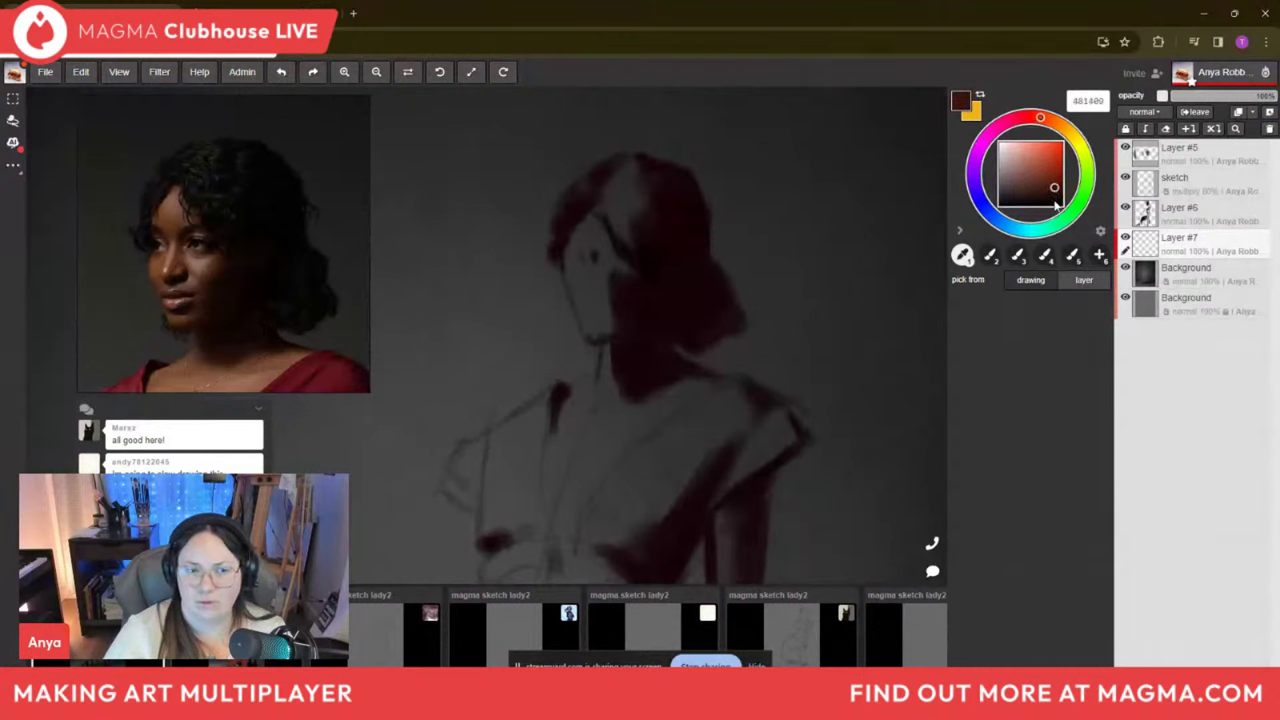
{"action": "left_click_drag", "start_coordinate": [1040, 118], "coordinate": [1041, 121]}
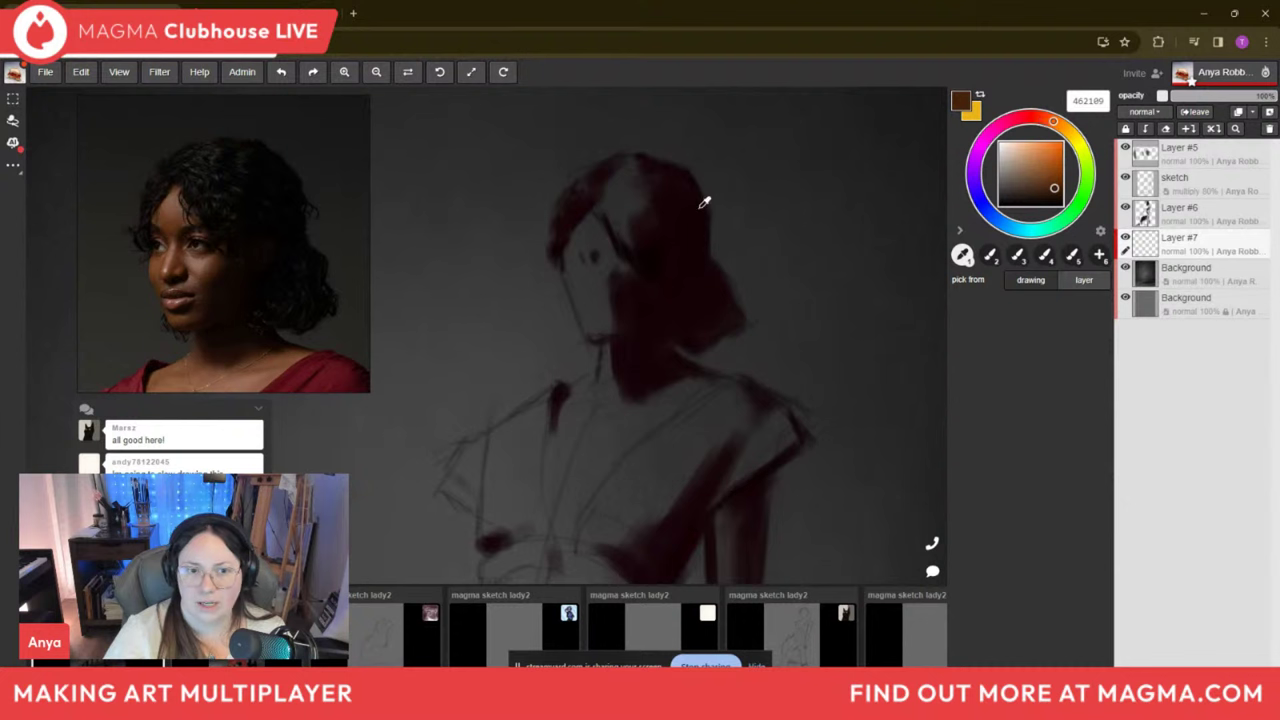
Test brown skin tones in a 35 px swatch on the backdrop beside the head, settling on 361a08.
{"action": "left_click_drag", "start_coordinate": [415, 238], "coordinate": [398, 229]}
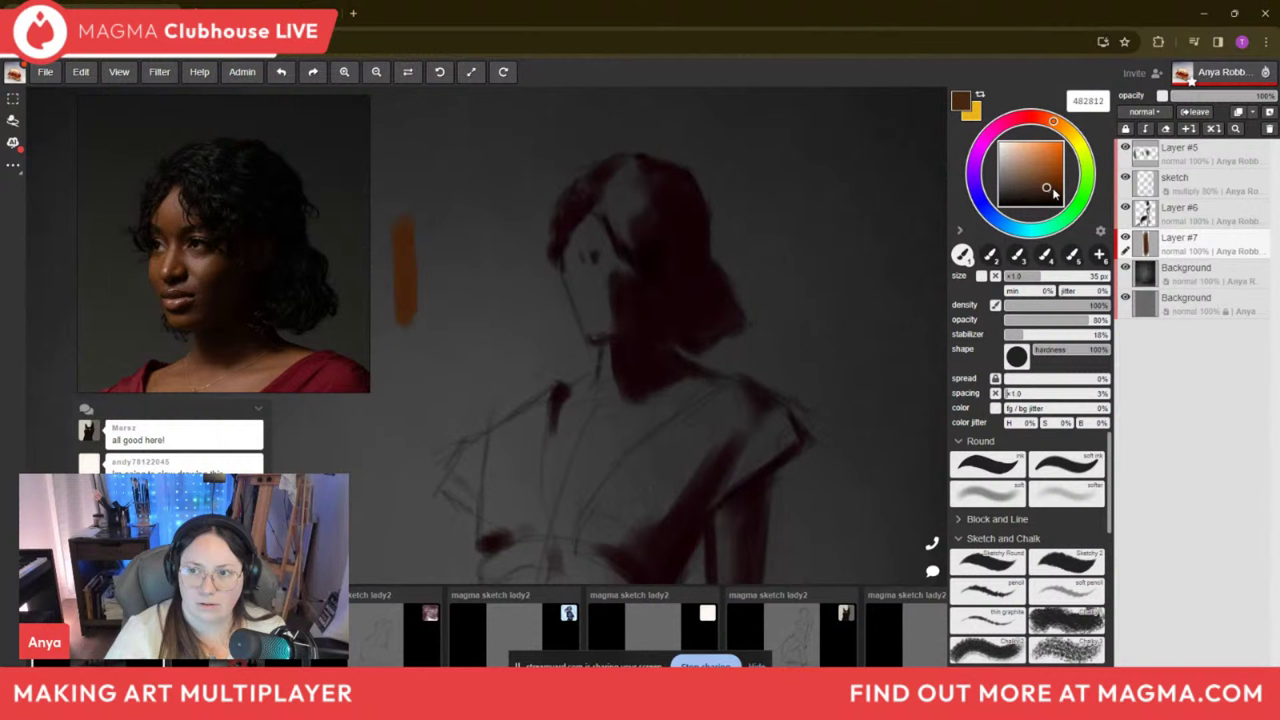
{"action": "left_click_drag", "start_coordinate": [394, 217], "coordinate": [394, 242]}
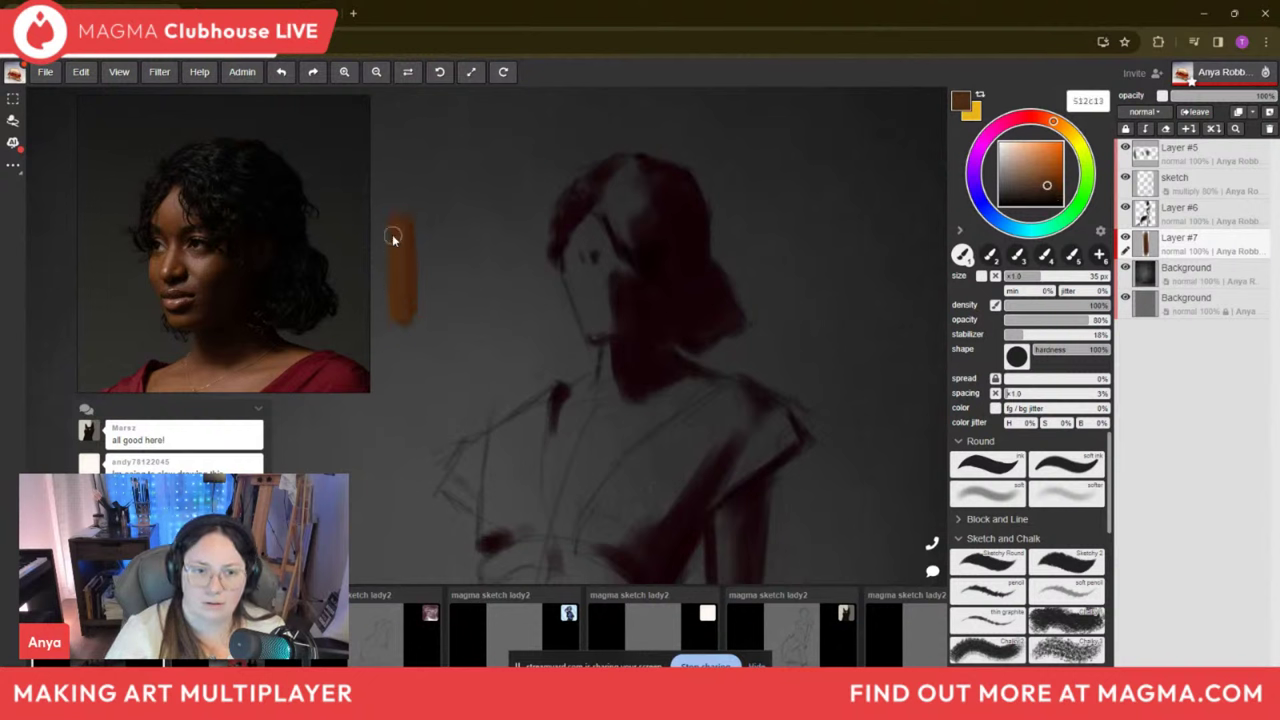
{"action": "left_click", "coordinate": [1050, 191]}
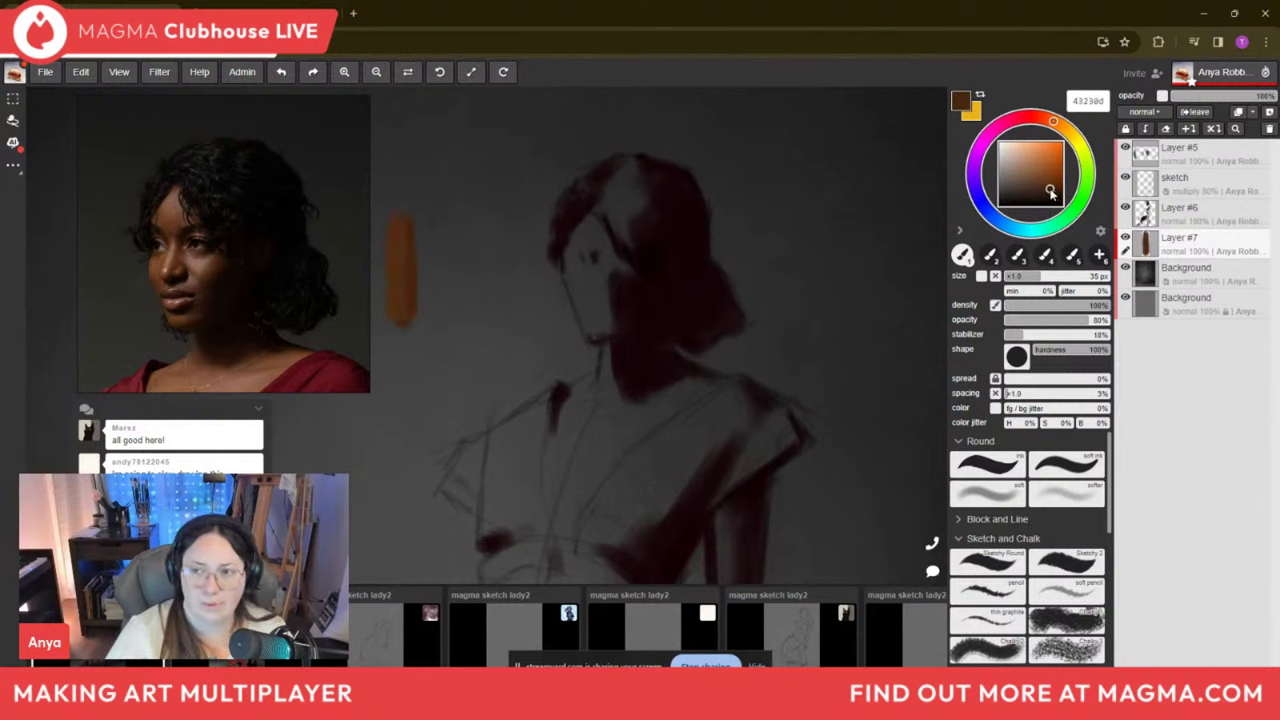
{"action": "left_click_drag", "start_coordinate": [395, 212], "coordinate": [403, 279]}
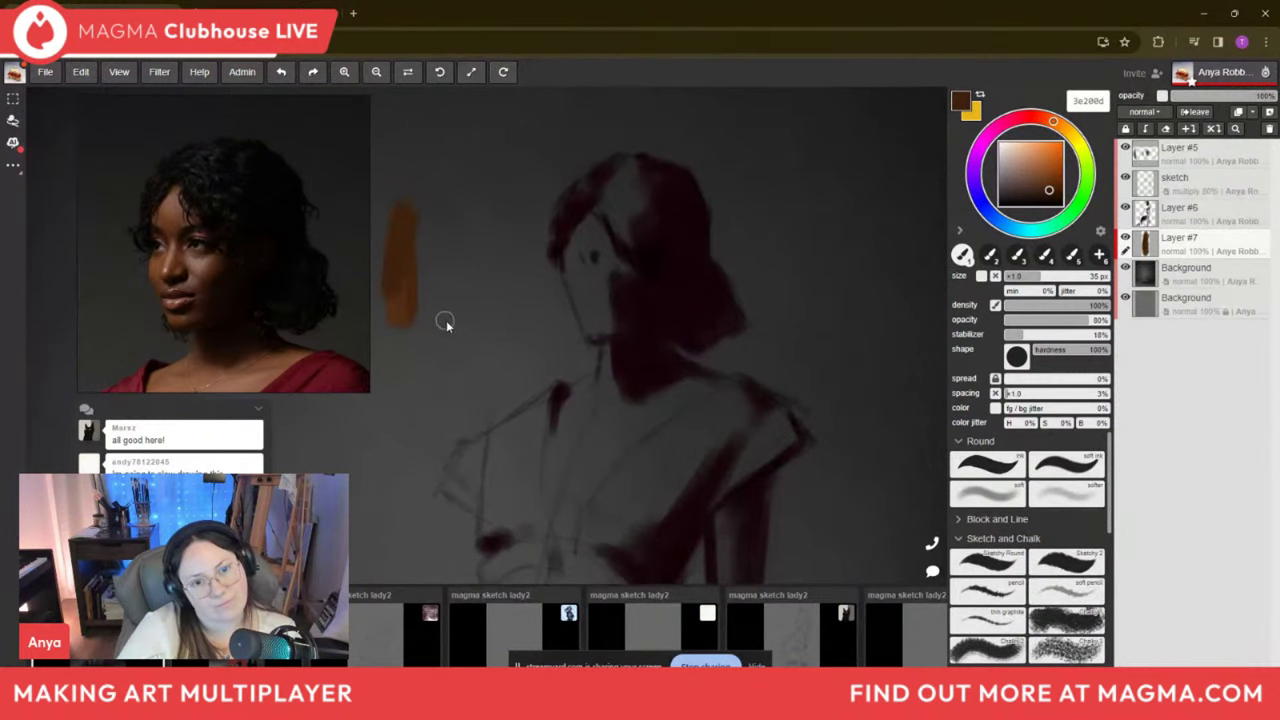
{"action": "left_click", "coordinate": [1054, 194]}
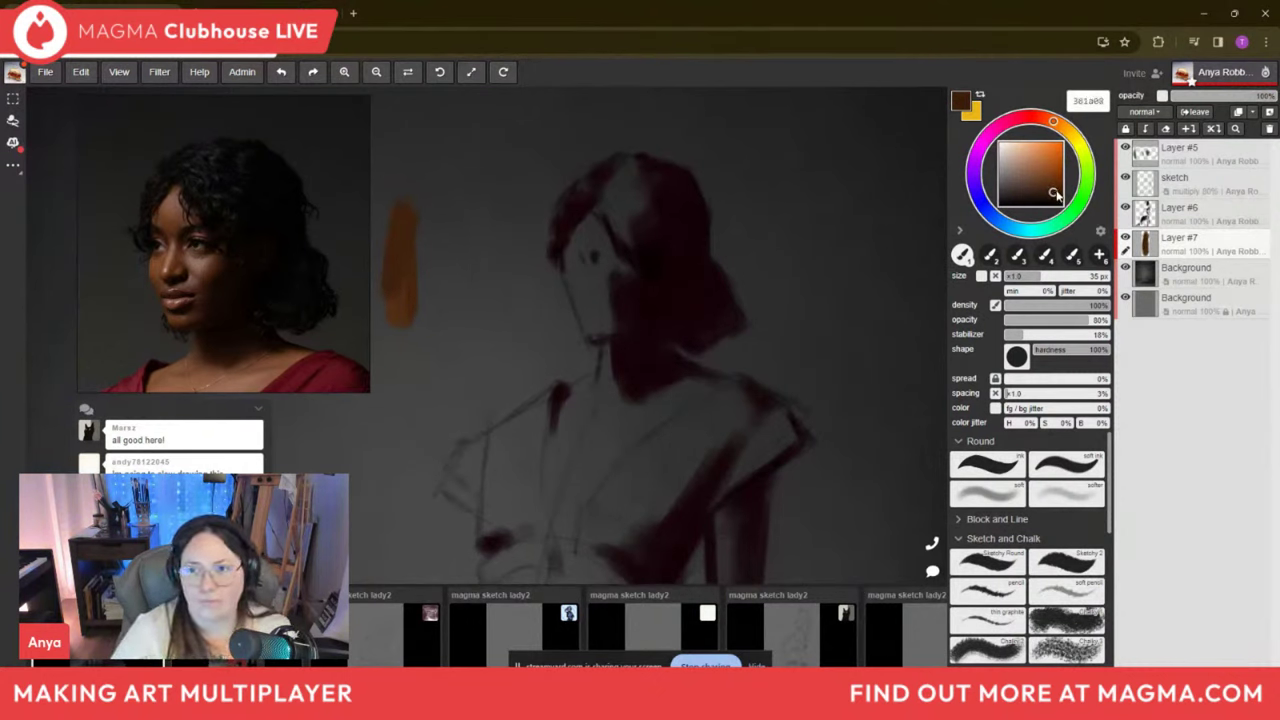
{"action": "left_click_drag", "start_coordinate": [394, 209], "coordinate": [405, 310]}
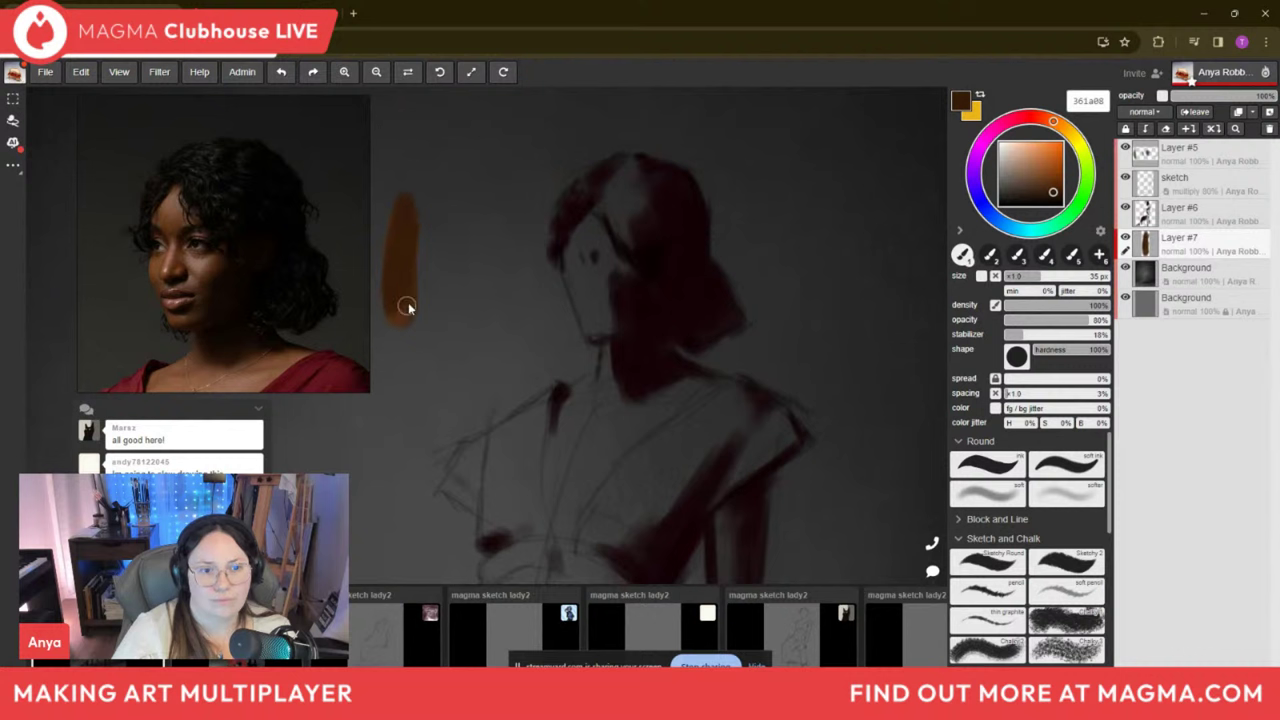
Block in the lit face, neck and V-neckline chest on Layer #7 with brown 361a08, using 60 px and 70 px brushes.
{"action": "mouse_move", "coordinate": [580, 300]}
{"action": "left_mouse_down"}
{"action": "mouse_move", "coordinate": [574, 266]}
{"action": "mouse_move", "coordinate": [603, 351]}
{"action": "mouse_move", "coordinate": [577, 246]}
{"action": "left_mouse_up"}
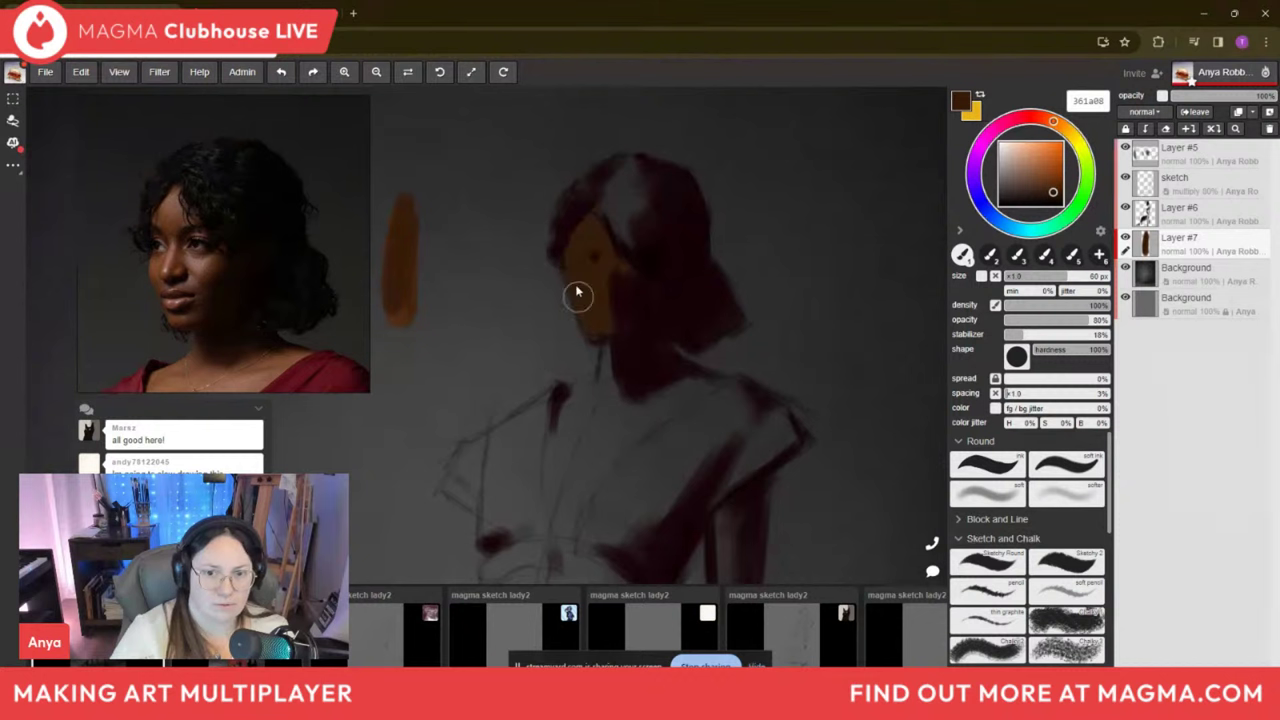
{"action": "mouse_move", "coordinate": [607, 332]}
{"action": "left_mouse_down"}
{"action": "mouse_move", "coordinate": [612, 384]}
{"action": "mouse_move", "coordinate": [575, 423]}
{"action": "mouse_move", "coordinate": [563, 482]}
{"action": "mouse_move", "coordinate": [581, 397]}
{"action": "mouse_move", "coordinate": [711, 388]}
{"action": "mouse_move", "coordinate": [562, 532]}
{"action": "left_mouse_up"}
{"action": "key", "text": "bracketright"}
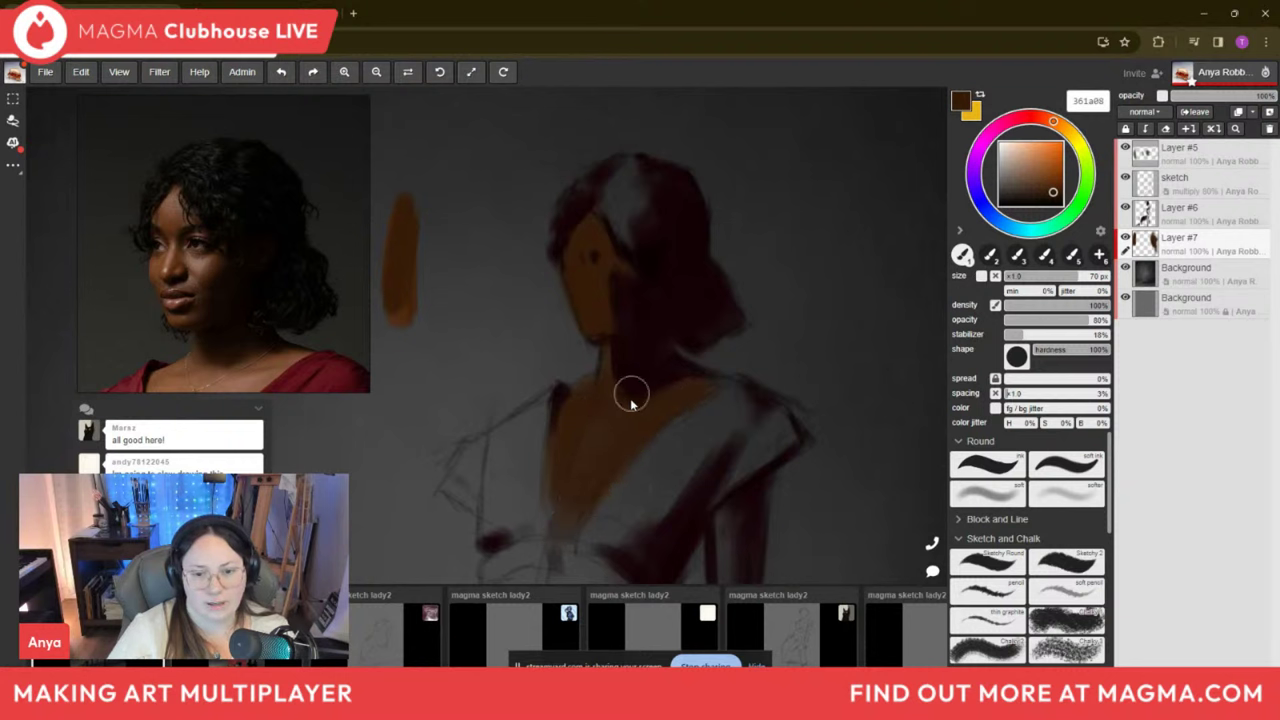
{"action": "mouse_move", "coordinate": [583, 444]}
{"action": "left_mouse_down"}
{"action": "mouse_move", "coordinate": [585, 422]}
{"action": "mouse_move", "coordinate": [560, 534]}
{"action": "left_mouse_up"}
Block in both arms on Layer #7 with brown 361a08, varying the brush between 25 px and 50 px.
{"action": "key", "text": "bracketleft"}
{"action": "key", "text": "bracketleft"}
{"action": "key", "text": "bracketleft"}
{"action": "key", "text": "bracketleft"}
{"action": "key", "text": "bracketleft"}
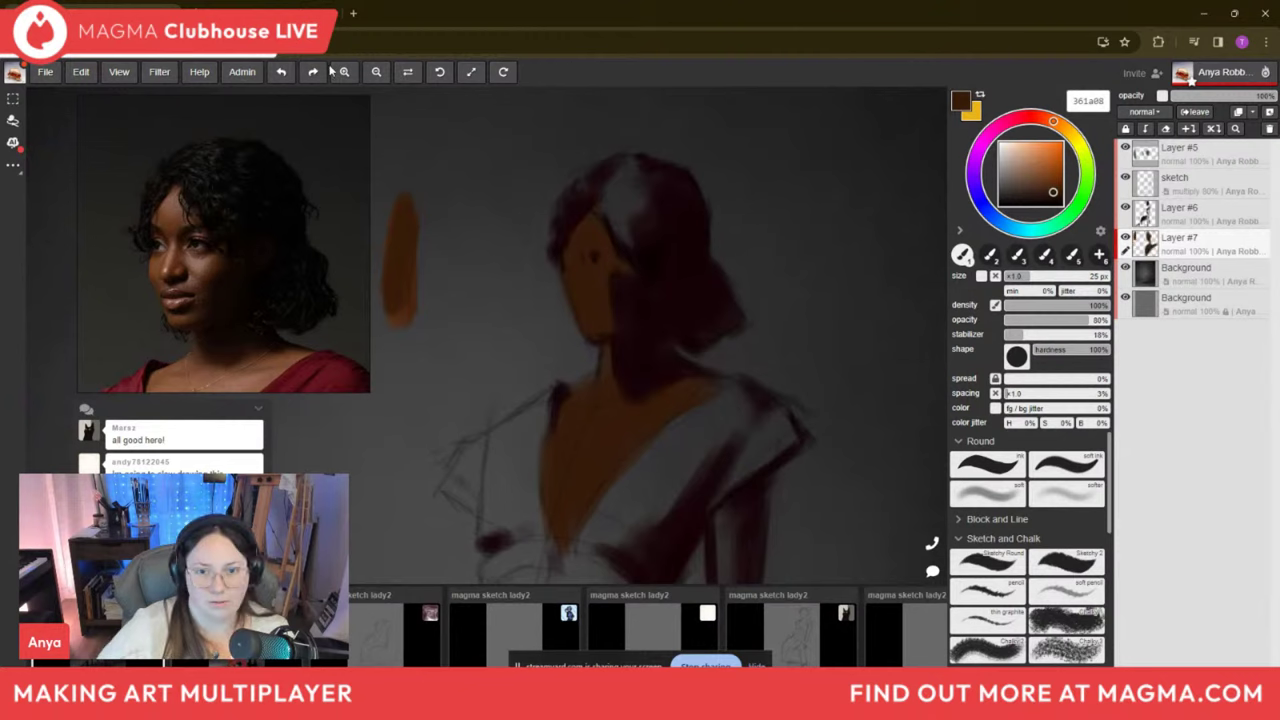
{"action": "scroll", "coordinate": [549, 140], "scroll_direction": "down", "scroll_amount": 4}
{"action": "scroll", "coordinate": [589, 250], "scroll_direction": "up", "scroll_amount": 2}
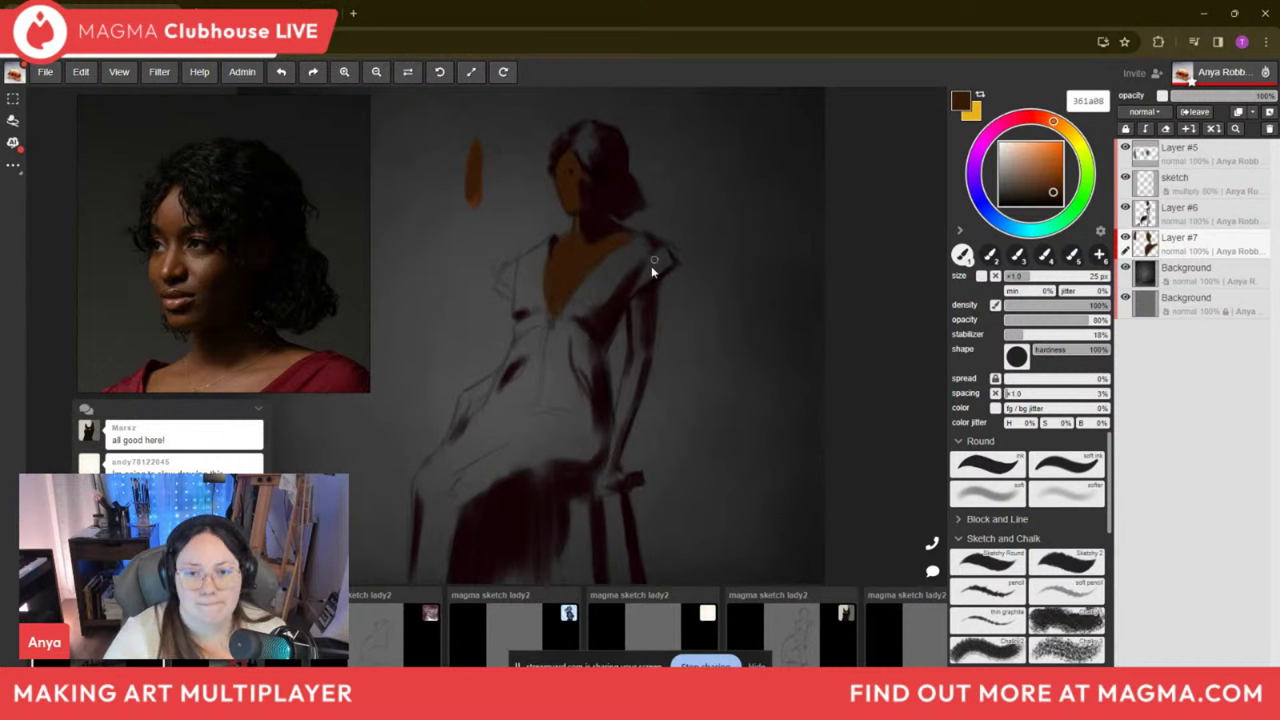
{"action": "key", "text": "bracketright"}
{"action": "left_click_drag", "start_coordinate": [637, 320], "coordinate": [617, 442]}
{"action": "key", "text": "bracketright"}
{"action": "key", "text": "bracketright"}
{"action": "key", "text": "bracketright"}
{"action": "key", "text": "bracketleft"}
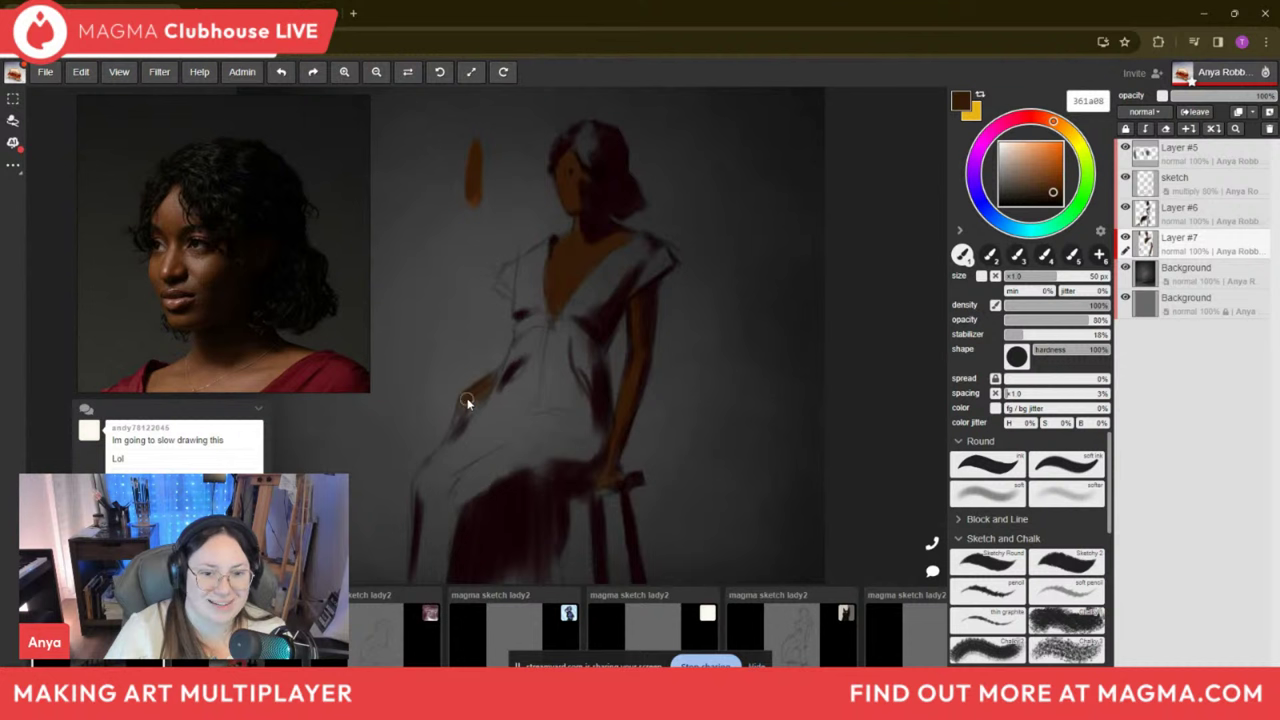
{"action": "key", "text": "bracketleft"}
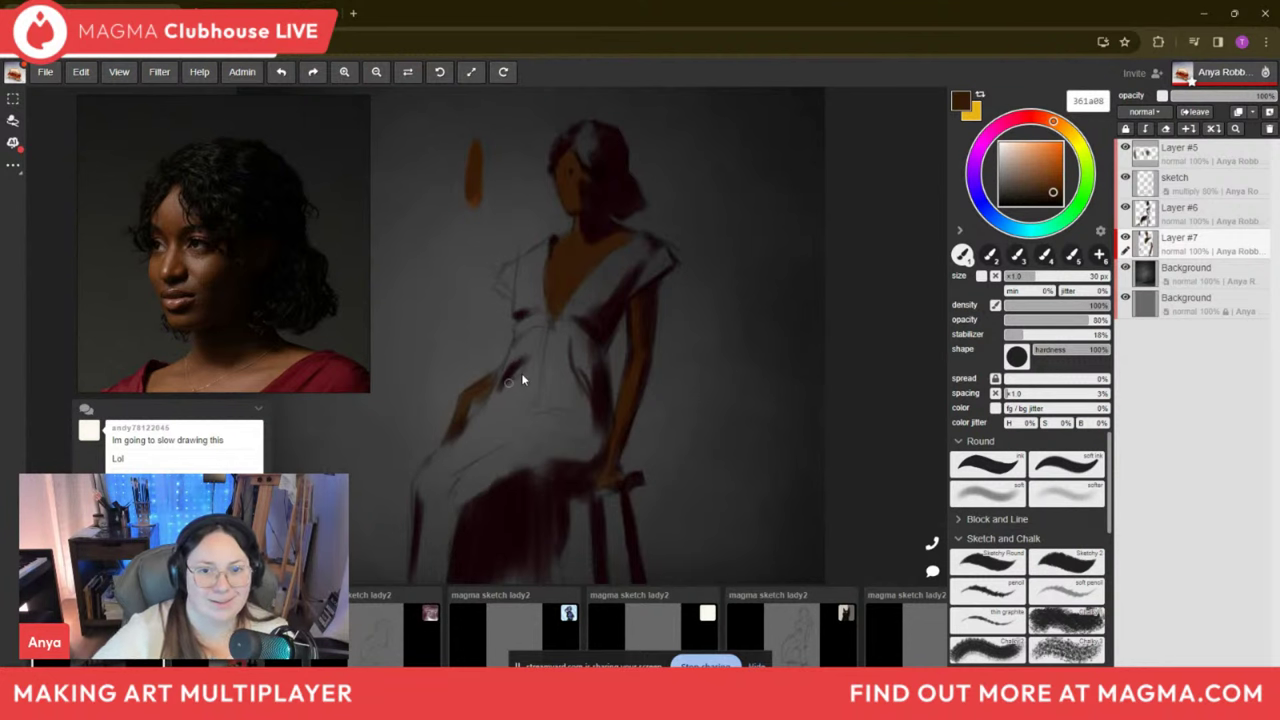
Fill the ankle and sandaled foot on Layer #7 with brown 361a08 using a 60 px brush.
{"action": "scroll", "coordinate": [646, 200], "scroll_direction": "down", "scroll_amount": 2}
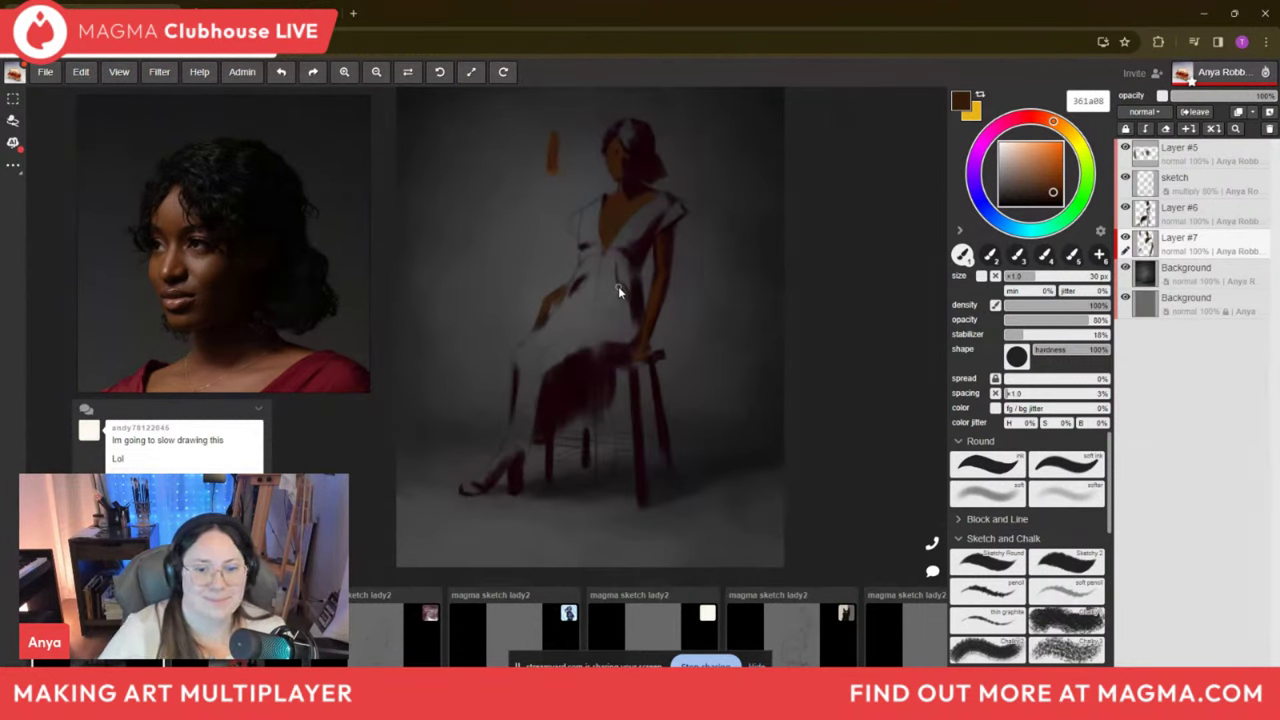
{"action": "key", "text": "bracketright"}
{"action": "left_click_drag", "start_coordinate": [511, 446], "coordinate": [472, 488]}
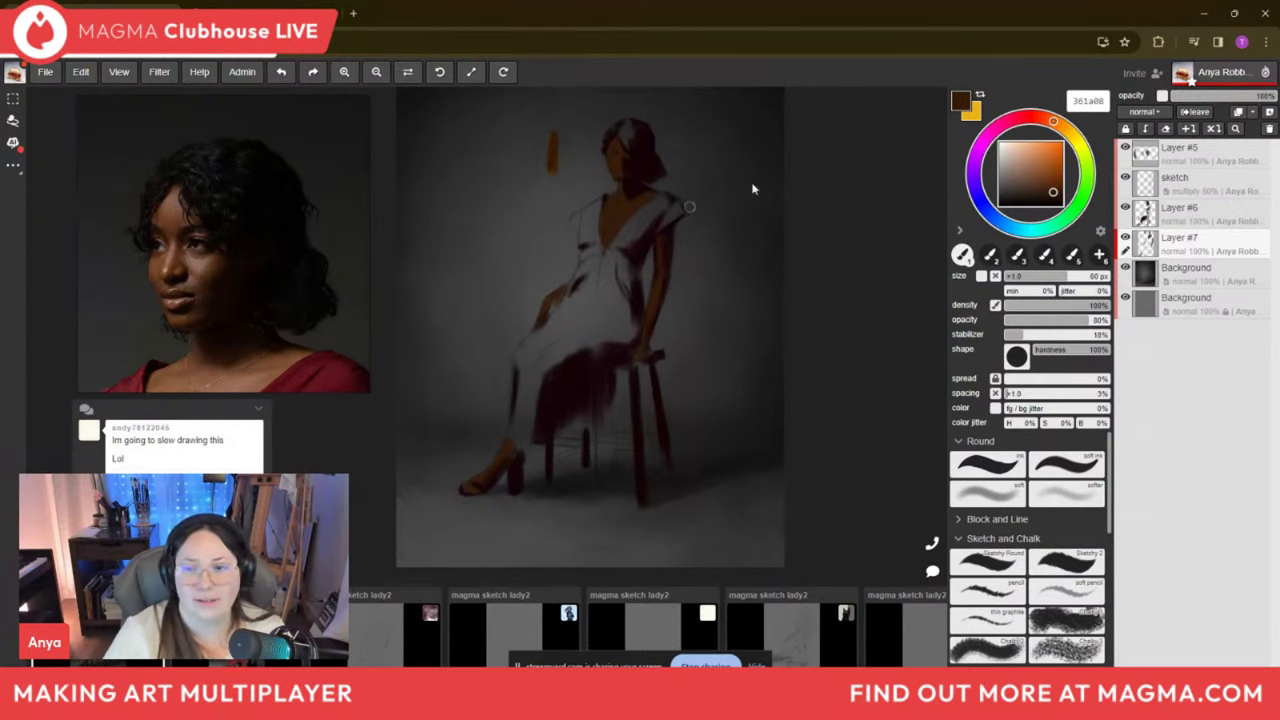
Mix dress red 61141d in a swatch on the backdrop beside the legs, then lay a first patch over the thigh with an enlarged brush.
{"action": "left_click_drag", "start_coordinate": [1052, 122], "coordinate": [1023, 117]}
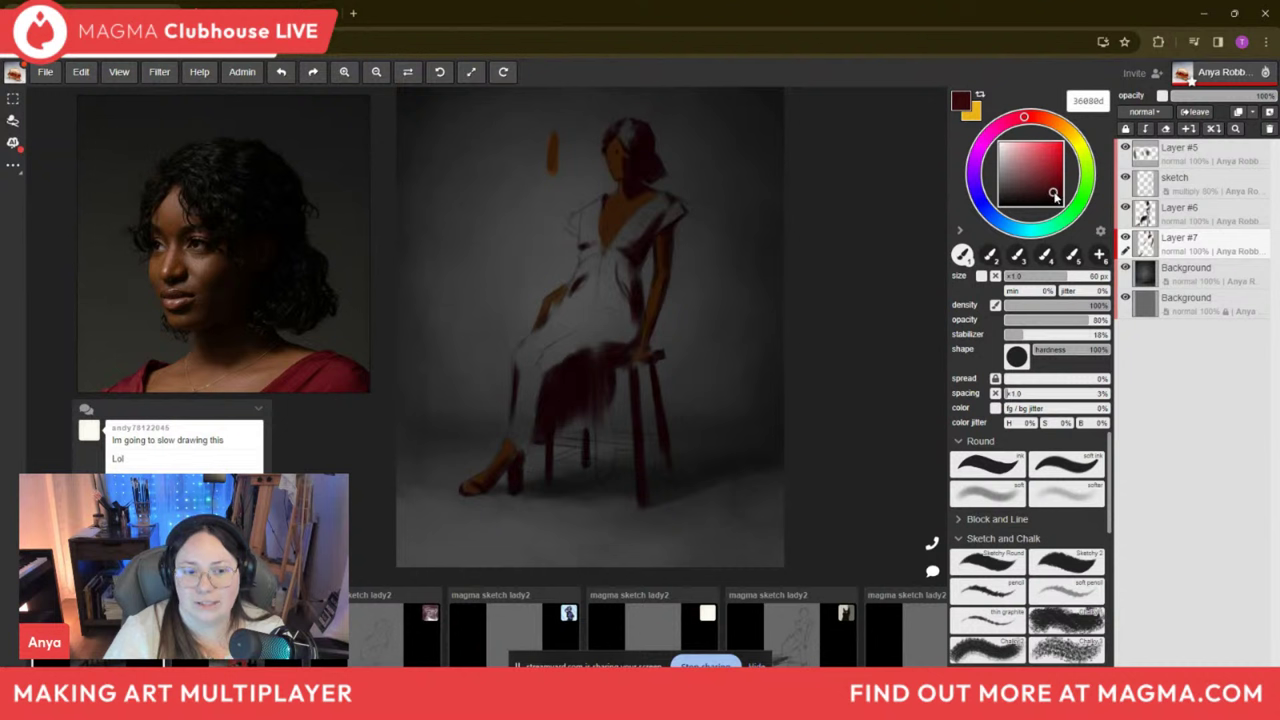
{"action": "left_click_drag", "start_coordinate": [1057, 198], "coordinate": [1051, 178]}
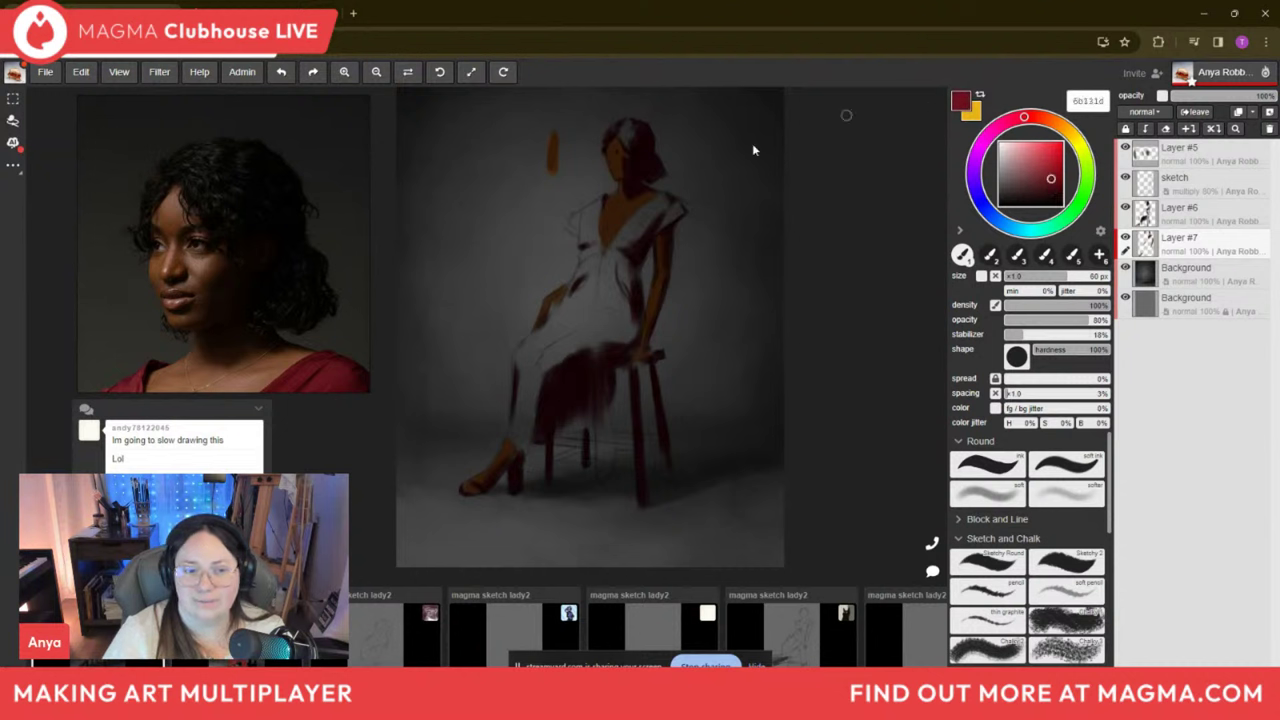
{"action": "left_click_drag", "start_coordinate": [424, 433], "coordinate": [430, 338]}
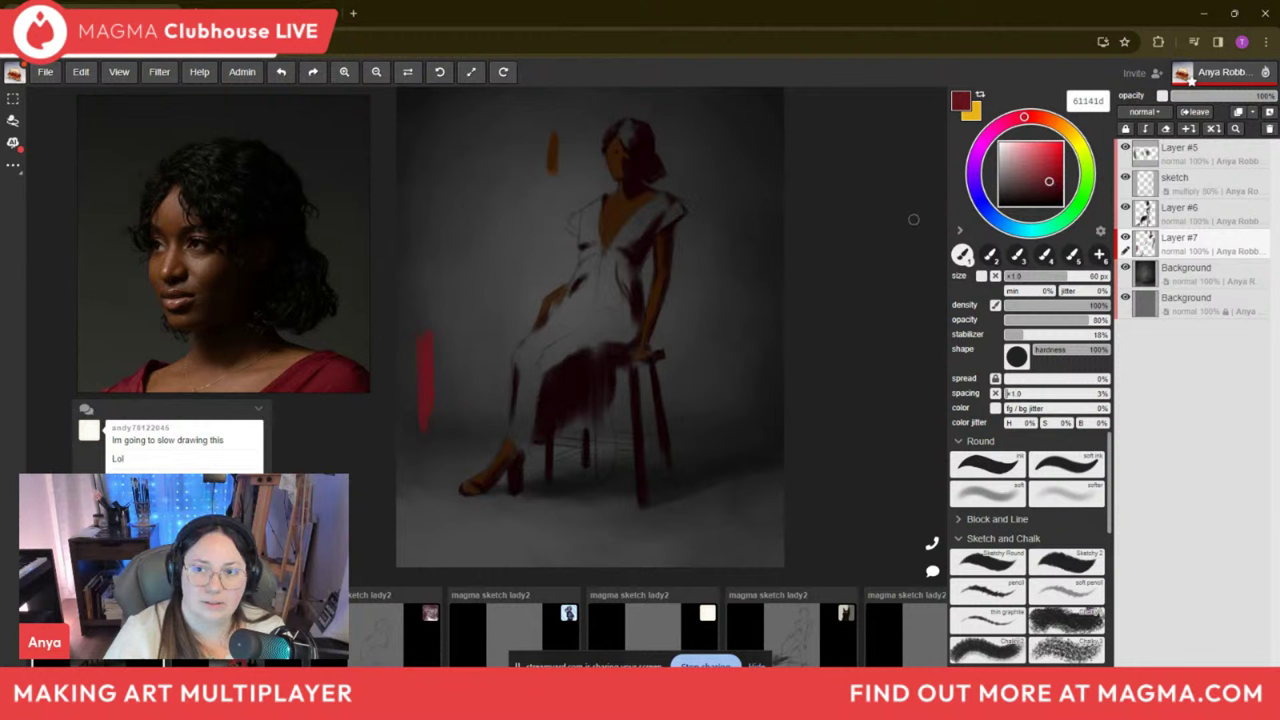
{"action": "key", "text": "]"}
{"action": "key", "text": "]"}
{"action": "key", "text": "]"}
{"action": "key", "text": "]"}
{"action": "key", "text": "]"}
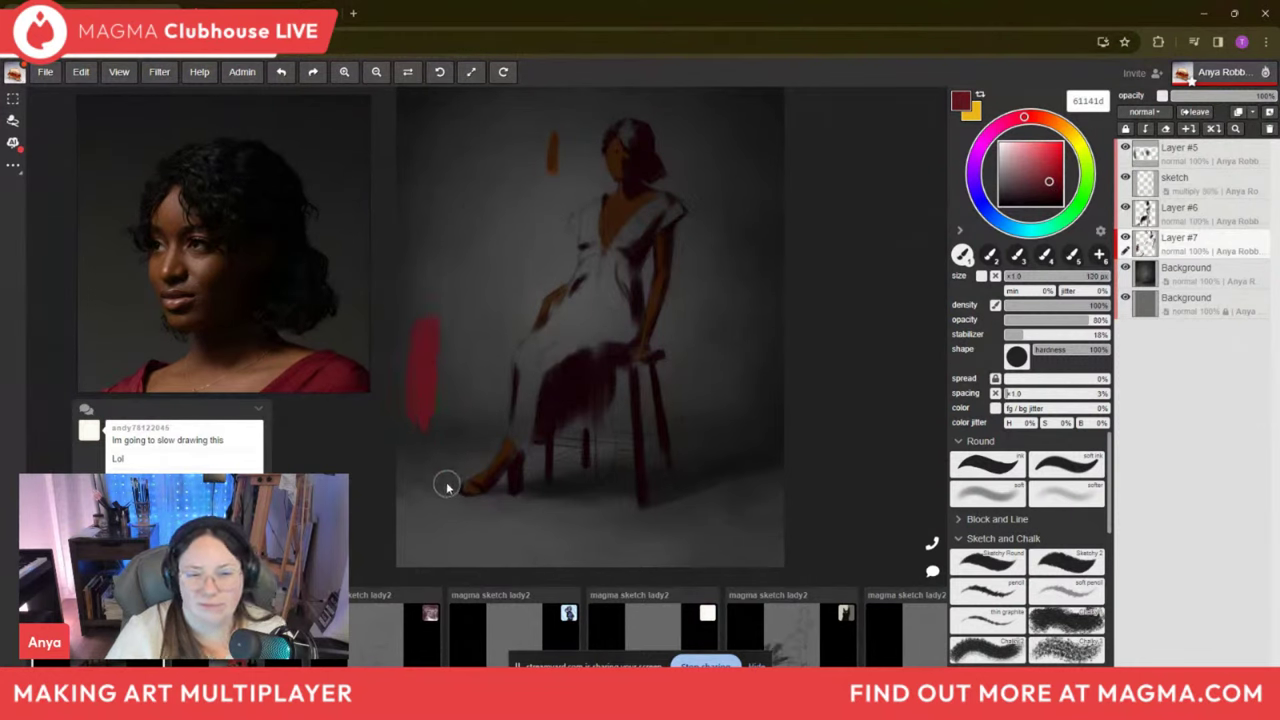
{"action": "left_click_drag", "start_coordinate": [429, 371], "coordinate": [440, 394]}
{"action": "left_click_drag", "start_coordinate": [436, 345], "coordinate": [440, 388]}
{"action": "left_click_drag", "start_coordinate": [533, 349], "coordinate": [537, 357]}
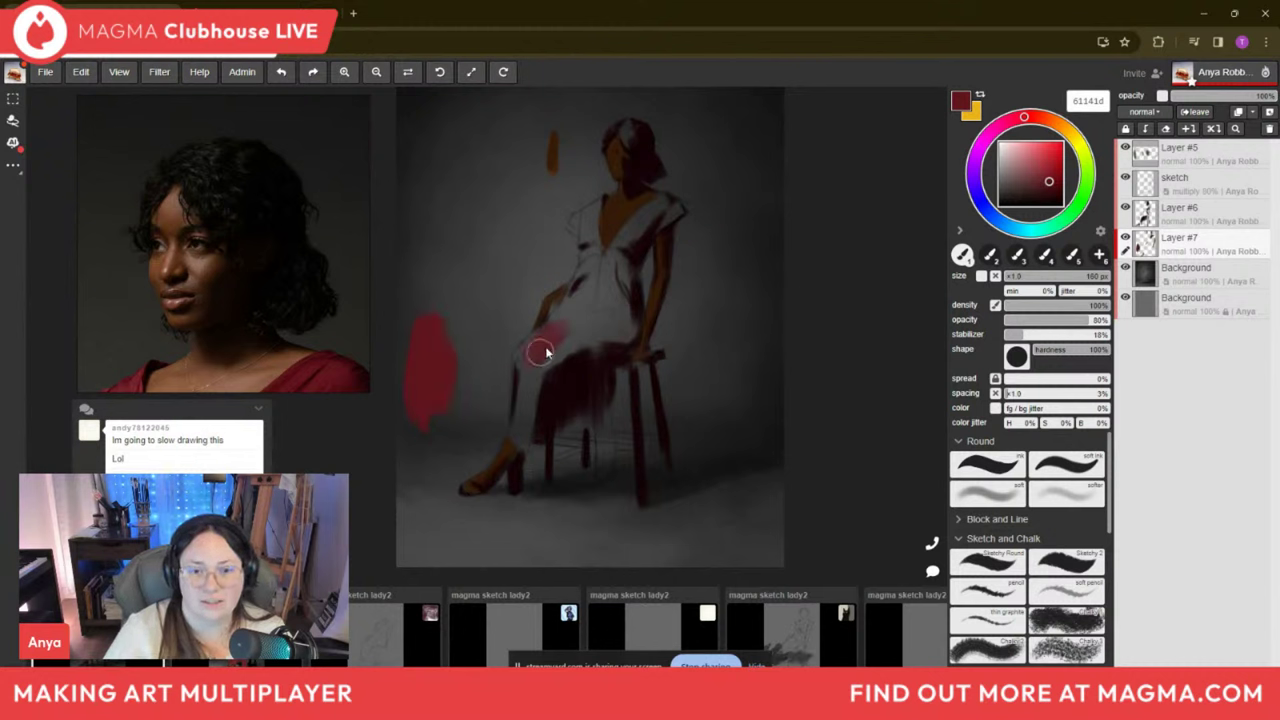
Enlarge the dress in the reference and test reds 5b2127 and 4e171d on the red swatch.
{"action": "left_click_drag", "start_coordinate": [321, 353], "coordinate": [306, 103]}
{"action": "left_click_drag", "start_coordinate": [322, 350], "coordinate": [359, 308]}
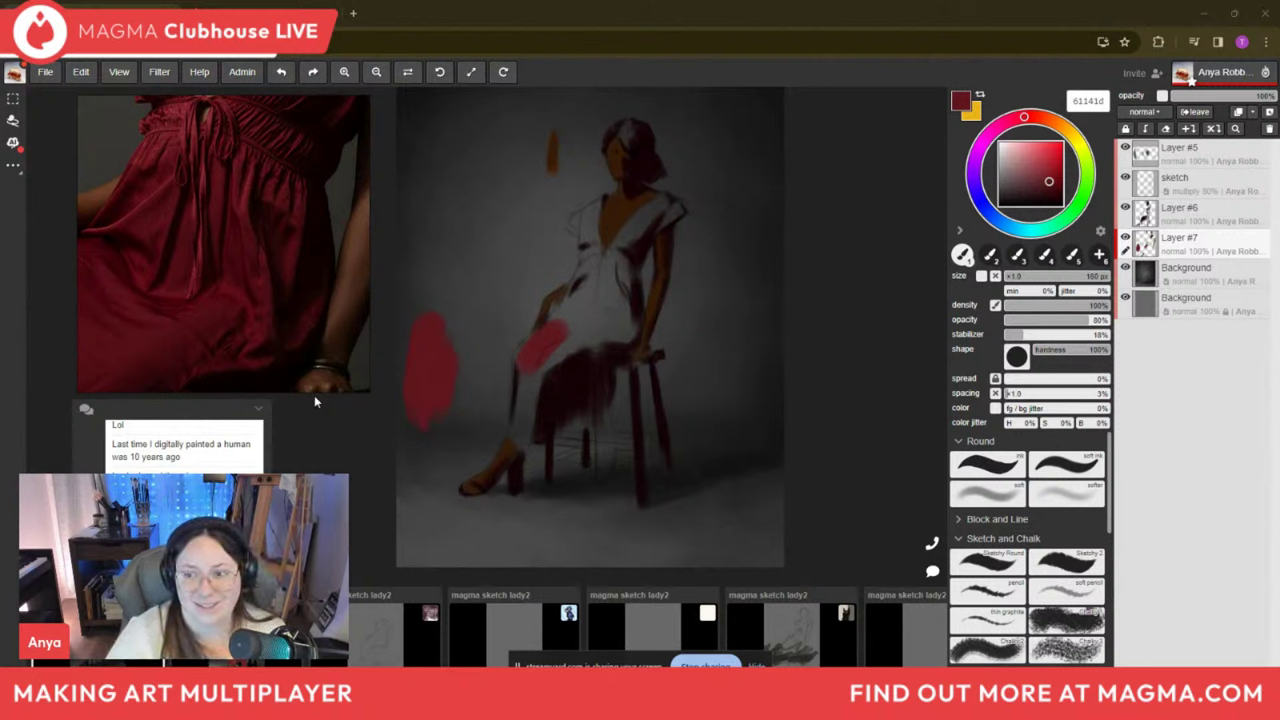
{"action": "left_click_drag", "start_coordinate": [1049, 181], "coordinate": [1040, 183]}
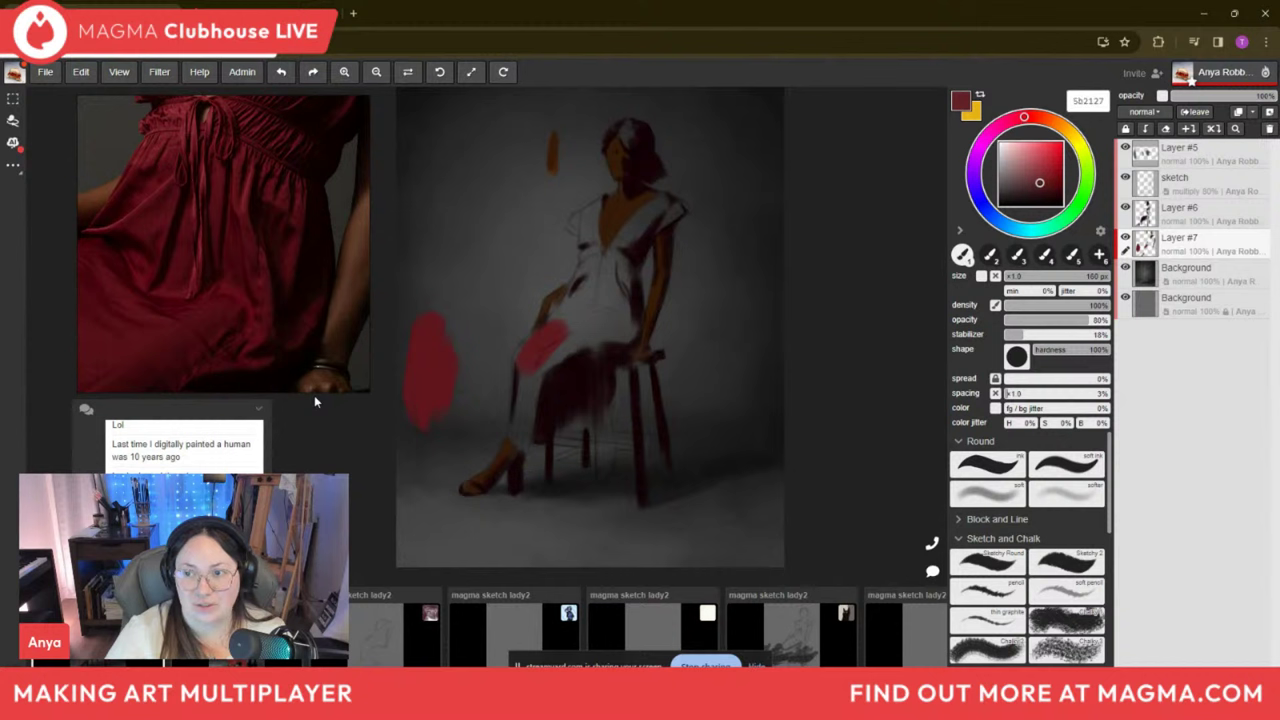
{"action": "mouse_move", "coordinate": [446, 348]}
{"action": "left_mouse_down"}
{"action": "mouse_move", "coordinate": [431, 296]}
{"action": "mouse_move", "coordinate": [437, 395]}
{"action": "left_mouse_up"}
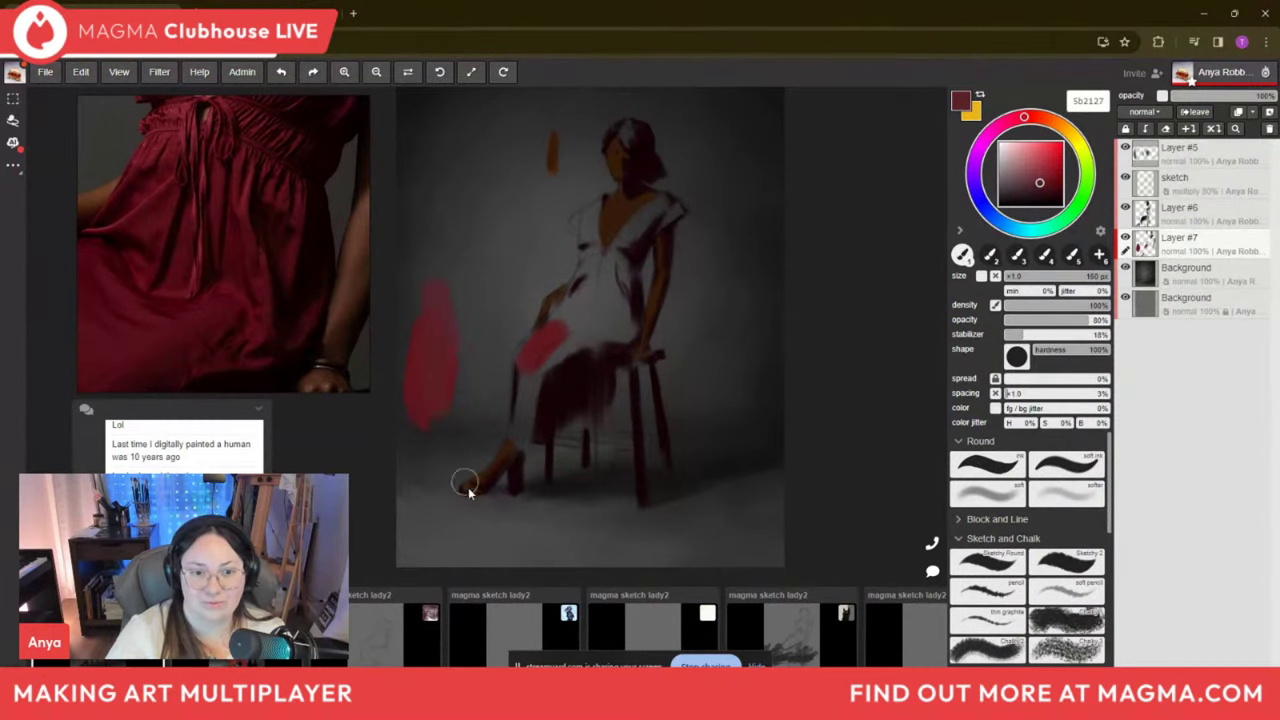
{"action": "left_click_drag", "start_coordinate": [1040, 184], "coordinate": [1044, 186]}
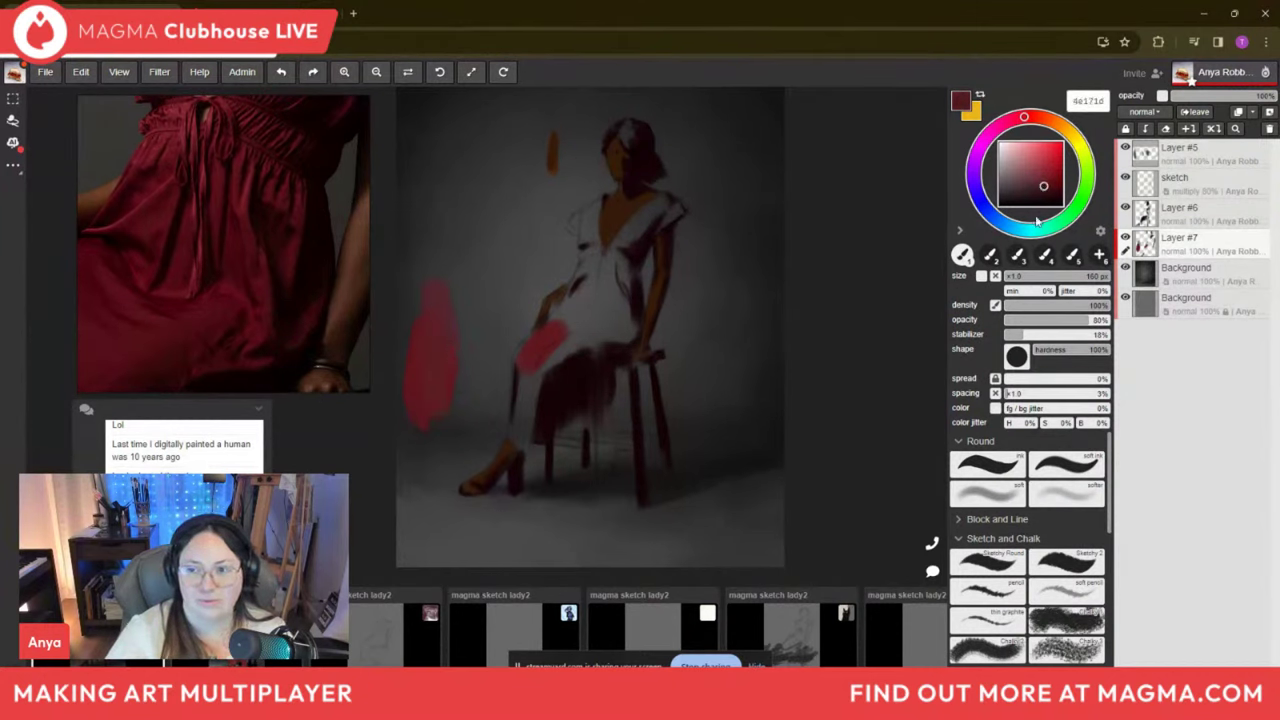
{"action": "left_click_drag", "start_coordinate": [448, 298], "coordinate": [437, 306]}
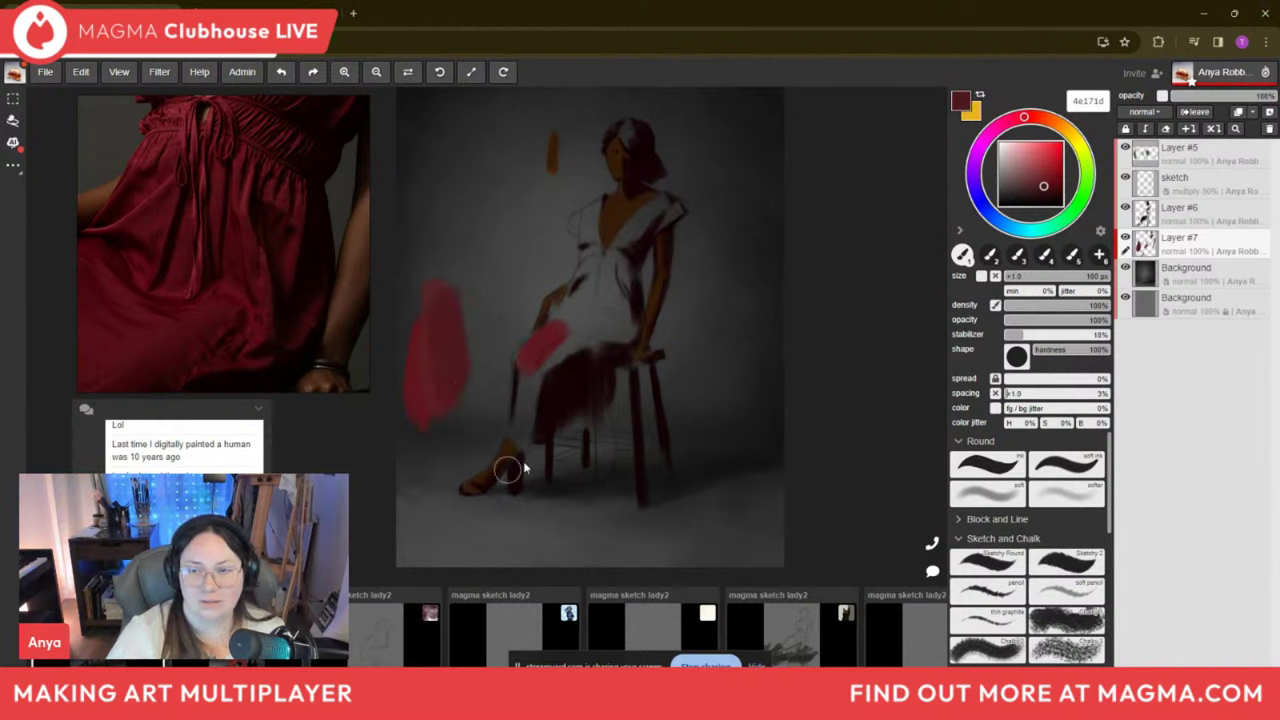
Darken the dress red to 430d13, test it on the swatch and paint it over the thigh patch.
{"action": "left_click", "coordinate": [1045, 189]}
{"action": "left_click", "coordinate": [1050, 189]}
{"action": "mouse_move", "coordinate": [469, 303]}
{"action": "left_mouse_down"}
{"action": "mouse_move", "coordinate": [457, 297]}
{"action": "mouse_move", "coordinate": [466, 418]}
{"action": "left_mouse_up"}
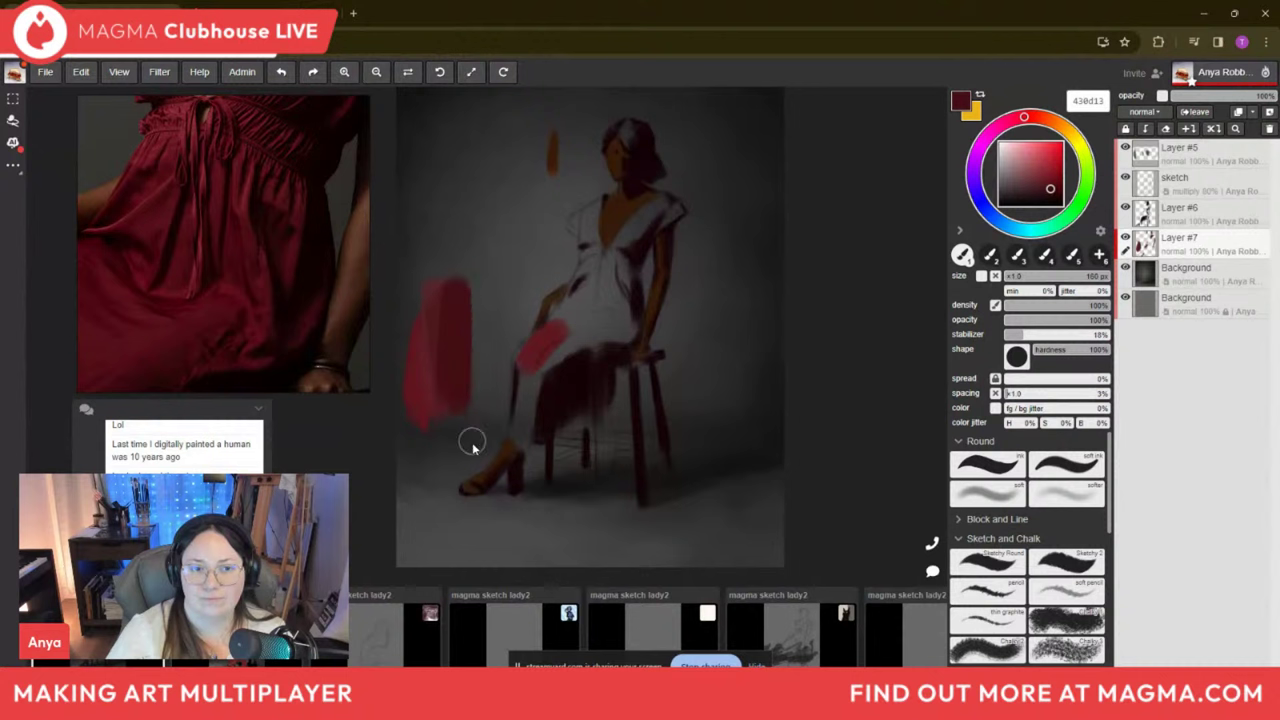
{"action": "mouse_move", "coordinate": [558, 318]}
{"action": "left_mouse_down"}
{"action": "mouse_move", "coordinate": [570, 317]}
{"action": "mouse_move", "coordinate": [539, 347]}
{"action": "left_mouse_up"}
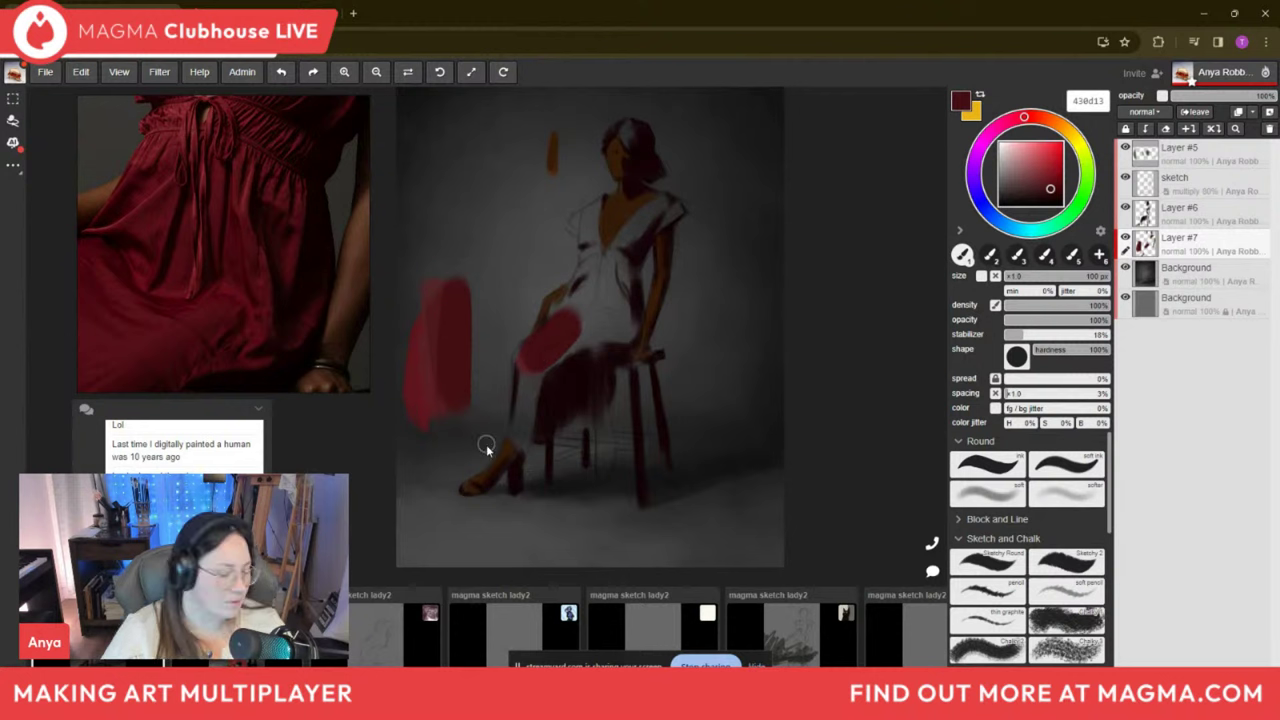
Erase the red test swatch from the backdrop on Layer #7 with the eraser enlarged to 250 px.
{"action": "key", "text": "e"}
{"action": "left_click_drag", "start_coordinate": [460, 280], "coordinate": [468, 322]}
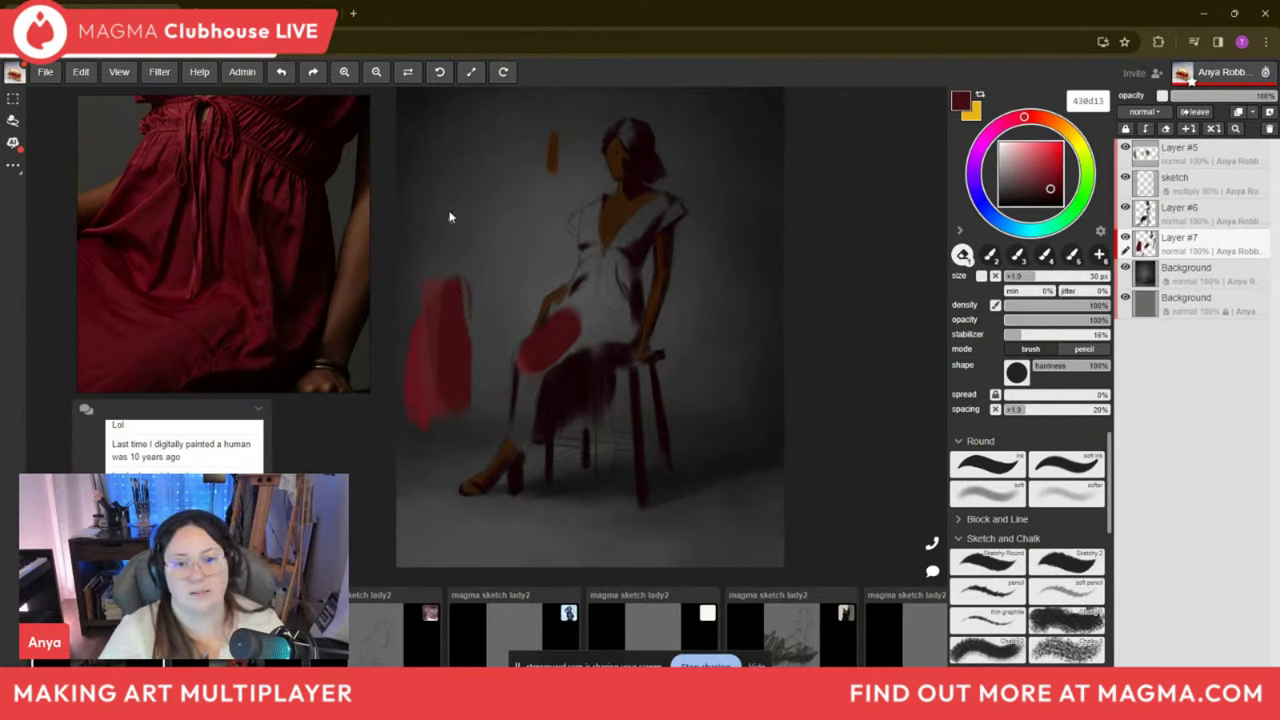
{"action": "key", "text": "bracketright"}
{"action": "key", "text": "bracketright"}
{"action": "key", "text": "bracketright"}
{"action": "key", "text": "bracketright"}
{"action": "key", "text": "bracketright"}
{"action": "key", "text": "bracketright"}
{"action": "key", "text": "bracketright"}
{"action": "key", "text": "bracketright"}
{"action": "mouse_move", "coordinate": [458, 268]}
{"action": "left_mouse_down"}
{"action": "mouse_move", "coordinate": [471, 426]}
{"action": "mouse_move", "coordinate": [422, 365]}
{"action": "mouse_move", "coordinate": [366, 395]}
{"action": "left_mouse_up"}
Fit the whole figure in the reference view and pick dark red 430d13 from the thigh patch on Layer #7.
{"action": "scroll", "coordinate": [272, 255], "scroll_direction": "down", "scroll_amount": 5}
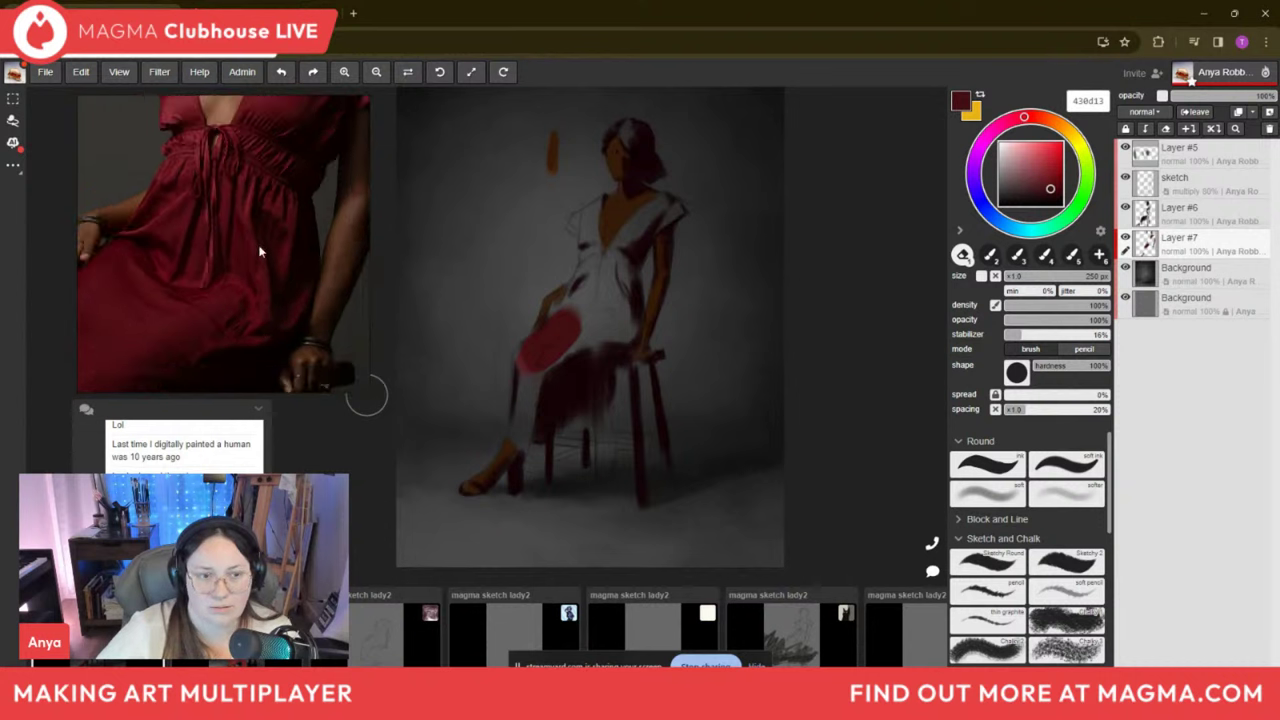
{"action": "scroll", "coordinate": [267, 217], "scroll_direction": "up", "scroll_amount": 1}
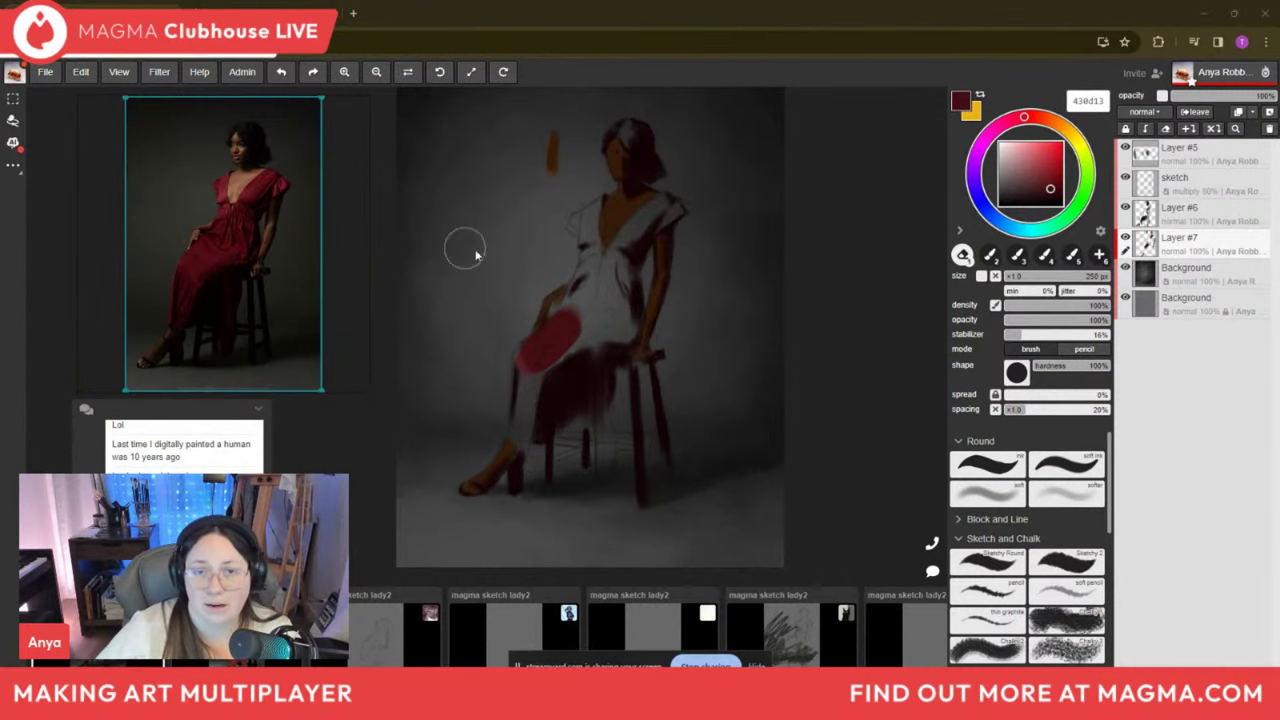
{"action": "scroll", "coordinate": [617, 206], "scroll_direction": "up", "scroll_amount": 4}
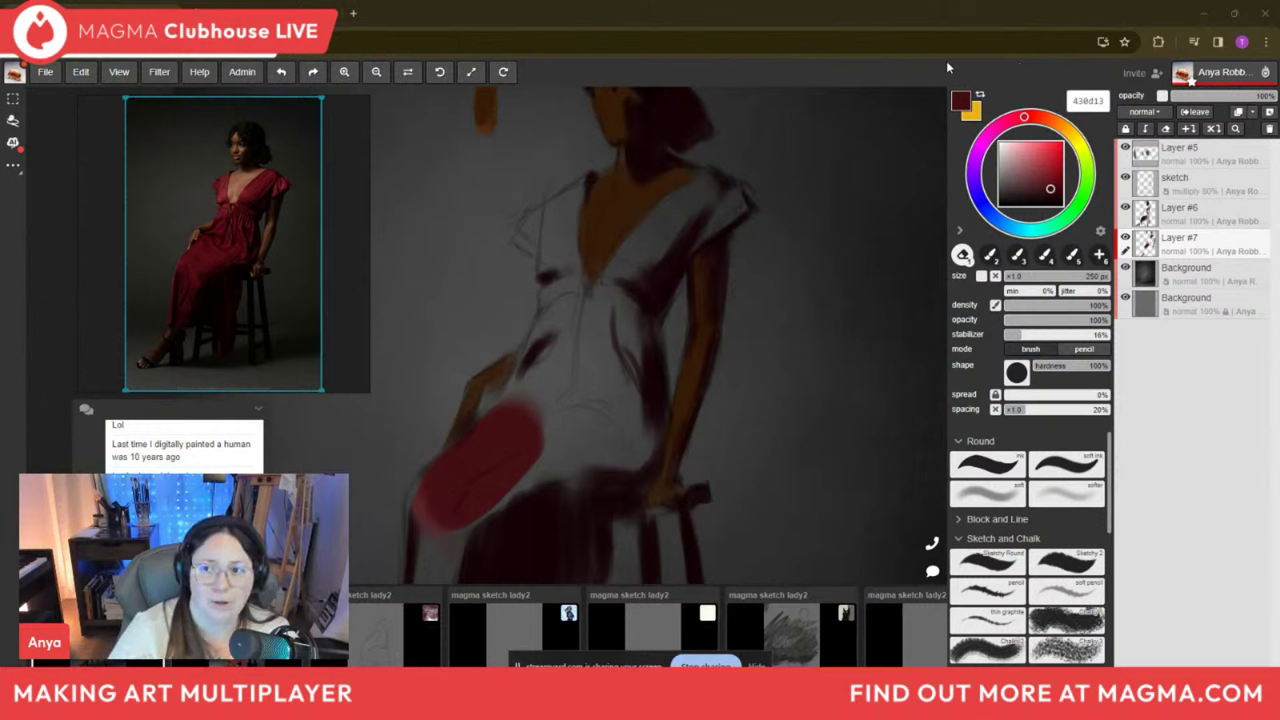
{"action": "mouse_move", "coordinate": [1050, 188]}
{"action": "left_mouse_down"}
{"action": "mouse_move", "coordinate": [1014, 154]}
{"action": "mouse_move", "coordinate": [1062, 204]}
{"action": "mouse_move", "coordinate": [999, 142]}
{"action": "mouse_move", "coordinate": [1062, 205]}
{"action": "mouse_move", "coordinate": [1034, 172]}
{"action": "mouse_move", "coordinate": [1063, 141]}
{"action": "mouse_move", "coordinate": [1040, 158]}
{"action": "mouse_move", "coordinate": [1063, 141]}
{"action": "mouse_move", "coordinate": [1051, 161]}
{"action": "left_mouse_up"}
{"action": "left_click", "coordinate": [516, 453], "text": "alt"}
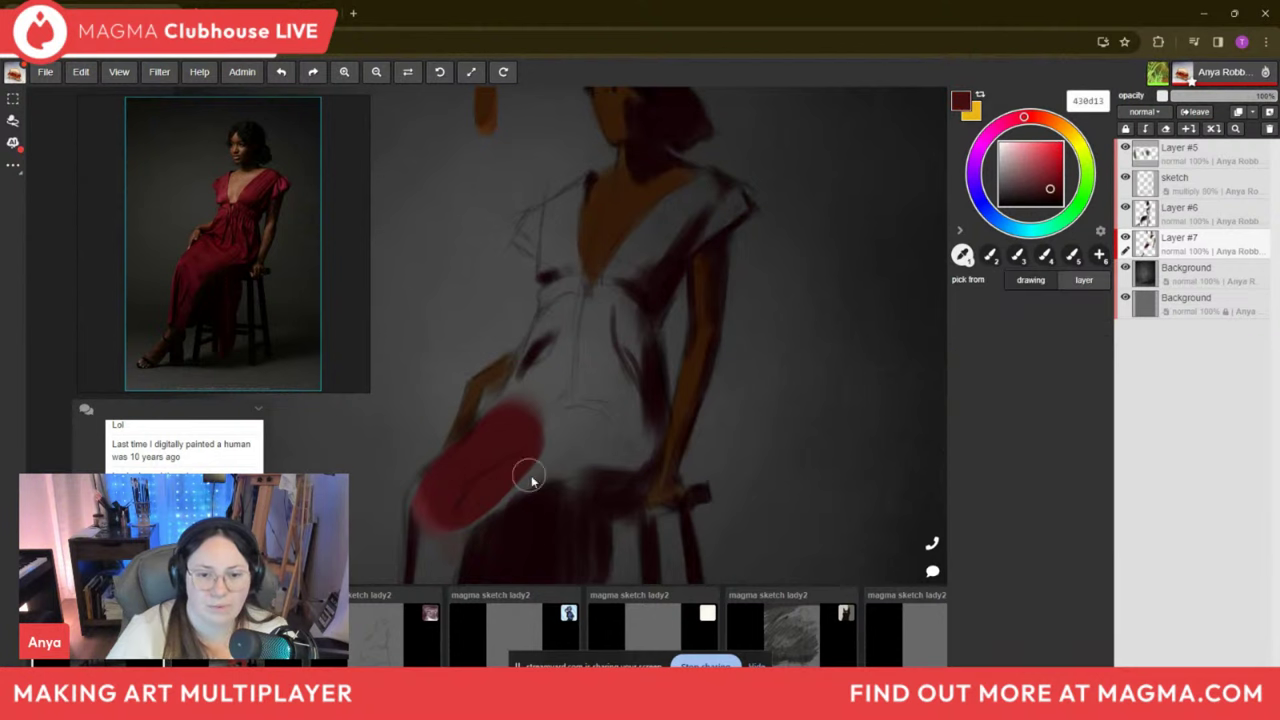
Paint dark red 430d13 from the thigh up the left edge of the waist on Layer #7, reducing the brush to 70 px.
{"action": "key", "text": "b"}
{"action": "key", "text": "bracketleft"}
{"action": "mouse_move", "coordinate": [500, 412]}
{"action": "left_mouse_down"}
{"action": "mouse_move", "coordinate": [528, 389]}
{"action": "mouse_move", "coordinate": [506, 407]}
{"action": "left_mouse_up"}
{"action": "key", "text": "bracketleft"}
{"action": "left_click_drag", "start_coordinate": [540, 338], "coordinate": [512, 391]}
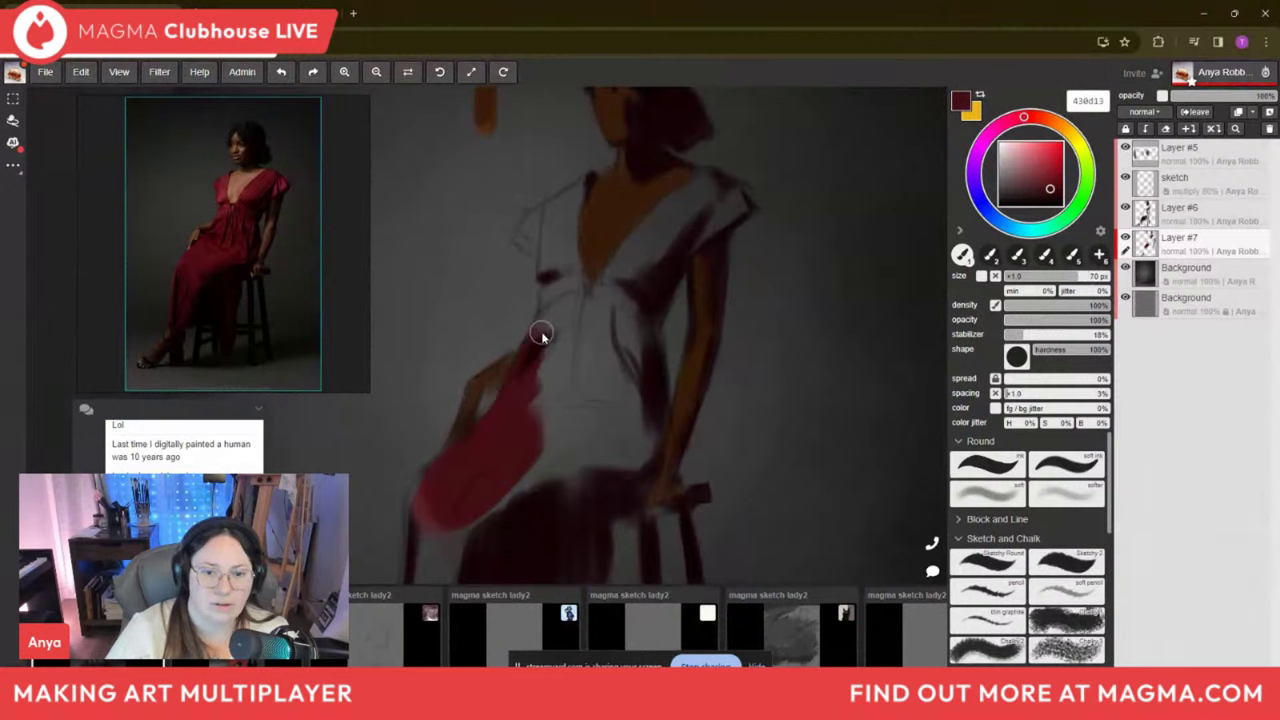
{"action": "mouse_move", "coordinate": [549, 315]}
{"action": "left_mouse_down"}
{"action": "mouse_move", "coordinate": [527, 364]}
{"action": "mouse_move", "coordinate": [537, 380]}
{"action": "mouse_move", "coordinate": [568, 308]}
{"action": "left_mouse_up"}
Fill the lap, the waist and the right half of the bodice up to the shoulder with 430d13 using a larger brush.
{"action": "key", "text": "bracketright"}
{"action": "key", "text": "bracketright"}
{"action": "key", "text": "bracketright"}
{"action": "key", "text": "bracketright"}
{"action": "mouse_move", "coordinate": [540, 426]}
{"action": "left_mouse_down"}
{"action": "mouse_move", "coordinate": [592, 389]}
{"action": "mouse_move", "coordinate": [606, 457]}
{"action": "mouse_move", "coordinate": [626, 451]}
{"action": "mouse_move", "coordinate": [603, 297]}
{"action": "mouse_move", "coordinate": [626, 371]}
{"action": "mouse_move", "coordinate": [622, 292]}
{"action": "mouse_move", "coordinate": [694, 194]}
{"action": "mouse_move", "coordinate": [651, 223]}
{"action": "mouse_move", "coordinate": [709, 191]}
{"action": "mouse_move", "coordinate": [734, 203]}
{"action": "mouse_move", "coordinate": [721, 216]}
{"action": "left_mouse_up"}
Fill the left half of the bodice from the shoulder strap down to the bust with 430d13 using a smaller brush.
{"action": "key", "text": "bracketleft"}
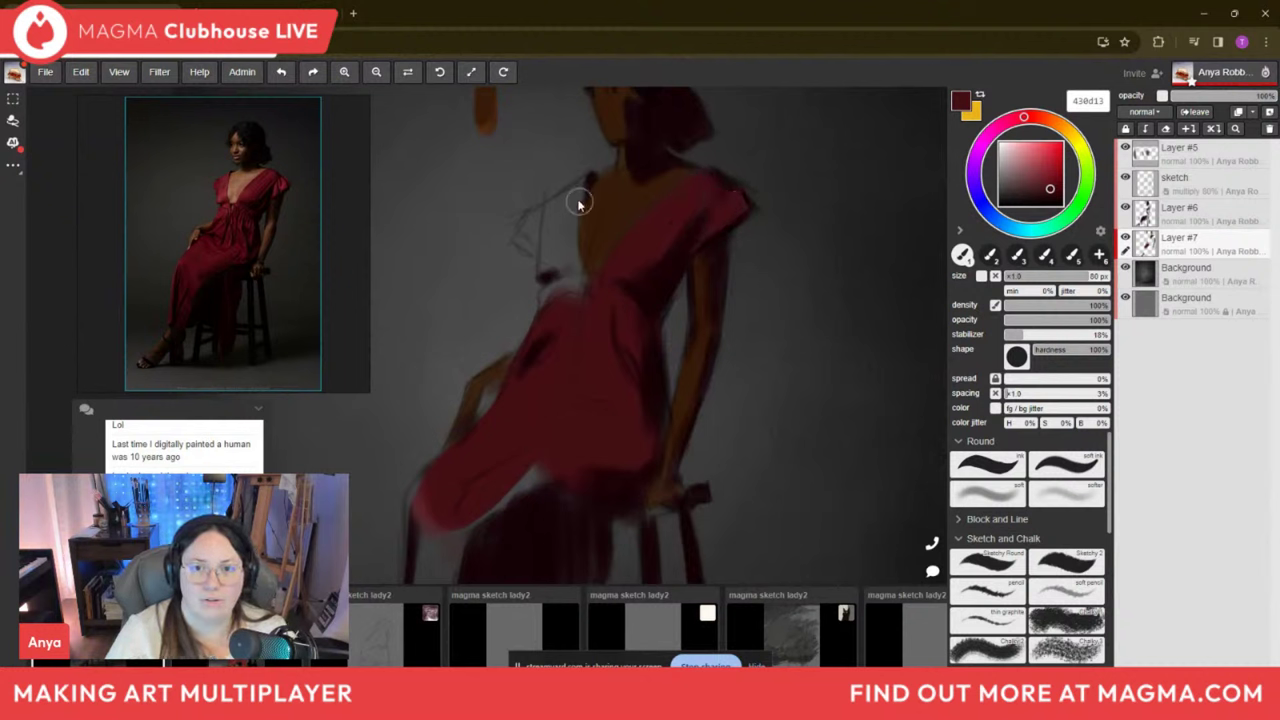
{"action": "key", "text": "bracketleft"}
{"action": "mouse_move", "coordinate": [576, 212]}
{"action": "left_mouse_down"}
{"action": "mouse_move", "coordinate": [579, 260]}
{"action": "mouse_move", "coordinate": [554, 314]}
{"action": "mouse_move", "coordinate": [554, 254]}
{"action": "left_mouse_up"}
{"action": "key", "text": "bracketright"}
{"action": "key", "text": "bracketright"}
{"action": "key", "text": "bracketright"}
Paint the flared left sleeve of the dress in 430d13 with the brush reduced to 25 px.
{"action": "key", "text": "bracketleft"}
{"action": "key", "text": "bracketleft"}
{"action": "key", "text": "bracketleft"}
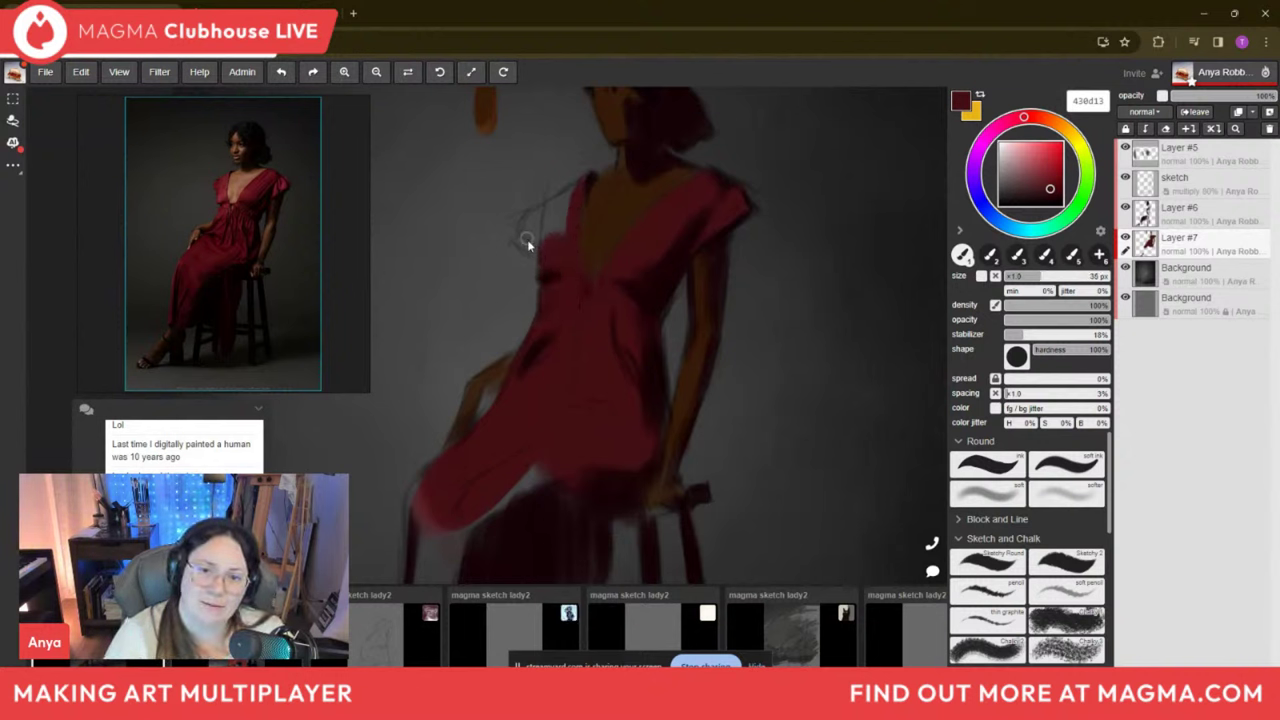
{"action": "key", "text": "bracketleft"}
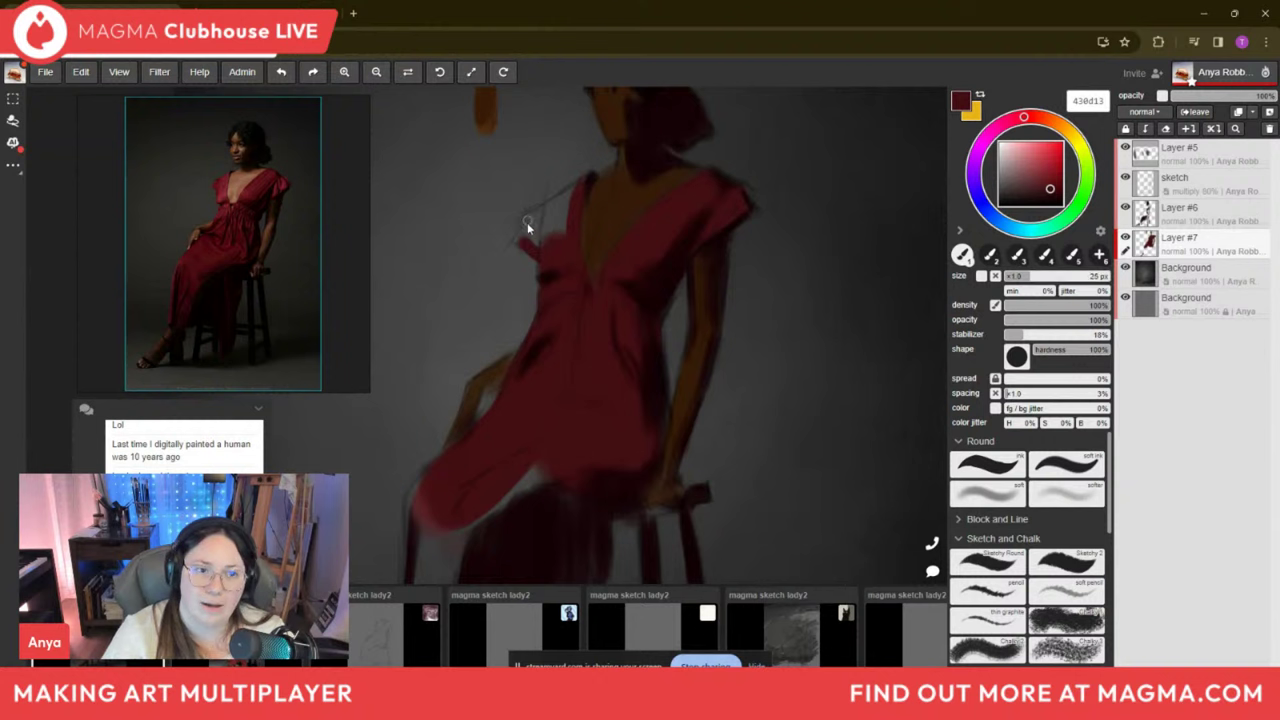
{"action": "mouse_move", "coordinate": [515, 242]}
{"action": "left_mouse_down"}
{"action": "mouse_move", "coordinate": [547, 243]}
{"action": "mouse_move", "coordinate": [532, 220]}
{"action": "mouse_move", "coordinate": [567, 228]}
{"action": "mouse_move", "coordinate": [543, 229]}
{"action": "left_mouse_up"}
Paint 430d13 along the underside of the thigh and lap, enlarging the brush to 80 px and up to 120 px.
{"action": "key", "text": "bracketright"}
{"action": "key", "text": "bracketright"}
{"action": "key", "text": "bracketright"}
{"action": "key", "text": "bracketleft"}
{"action": "key", "text": "bracketright"}
{"action": "key", "text": "bracketright"}
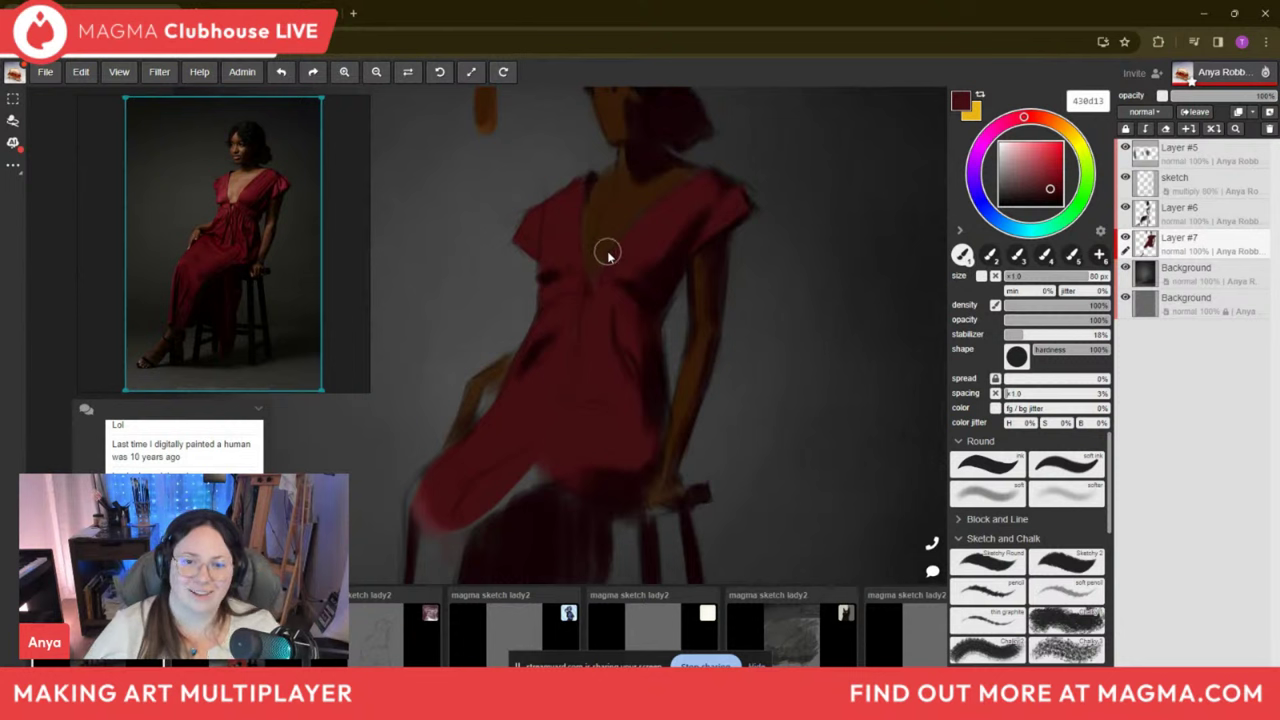
{"action": "mouse_move", "coordinate": [488, 509]}
{"action": "left_mouse_down"}
{"action": "mouse_move", "coordinate": [480, 528]}
{"action": "mouse_move", "coordinate": [580, 514]}
{"action": "left_mouse_up"}
{"action": "key", "text": "bracketright"}
{"action": "key", "text": "bracketright"}
Paint the skirt over the shin from the knee down in 430d13 with a 70 px brush.
{"action": "scroll", "coordinate": [640, 280], "scroll_direction": "down", "scroll_amount": 4}
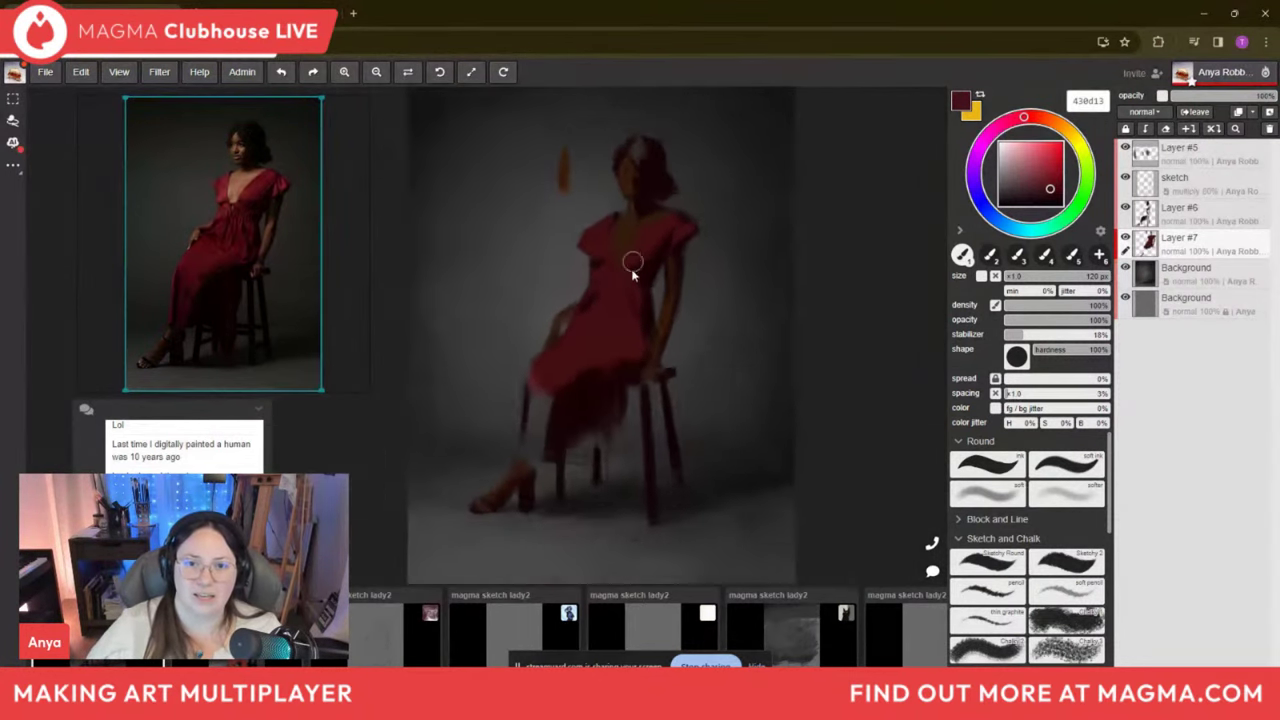
{"action": "scroll", "coordinate": [605, 340], "scroll_direction": "up", "scroll_amount": 2}
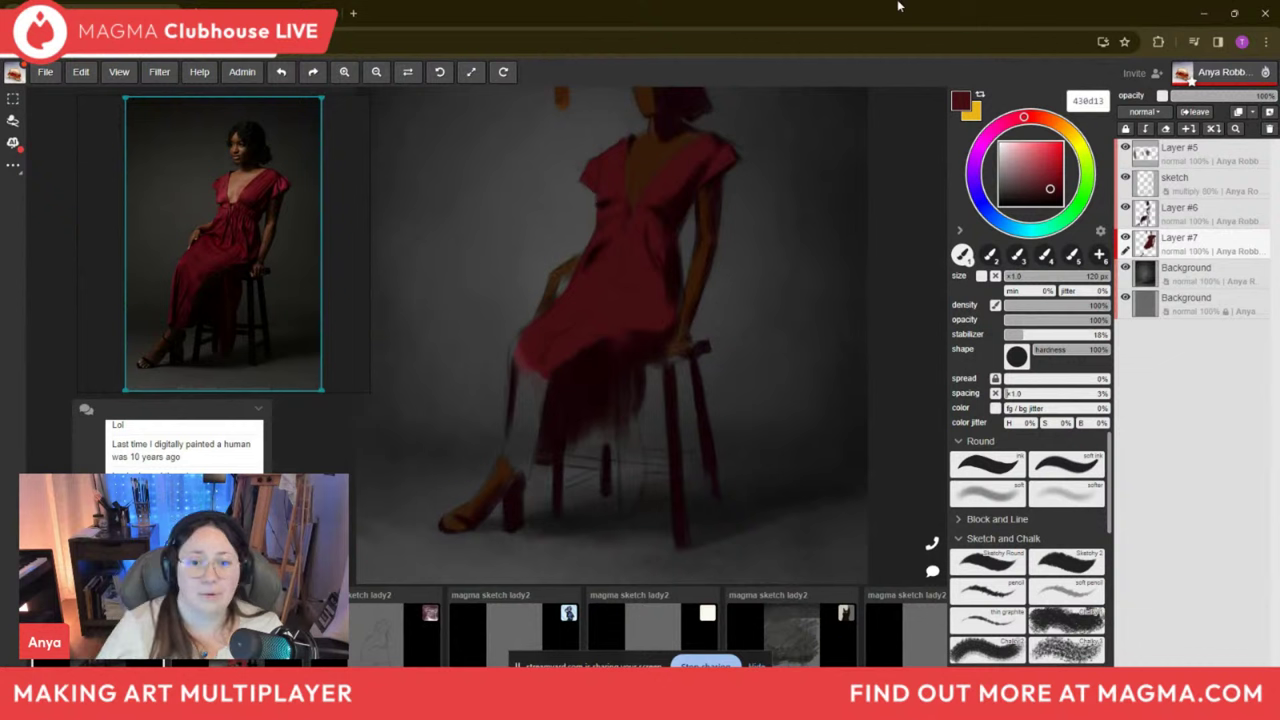
{"action": "key", "text": "bracketleft"}
{"action": "key", "text": "bracketleft"}
{"action": "key", "text": "bracketleft"}
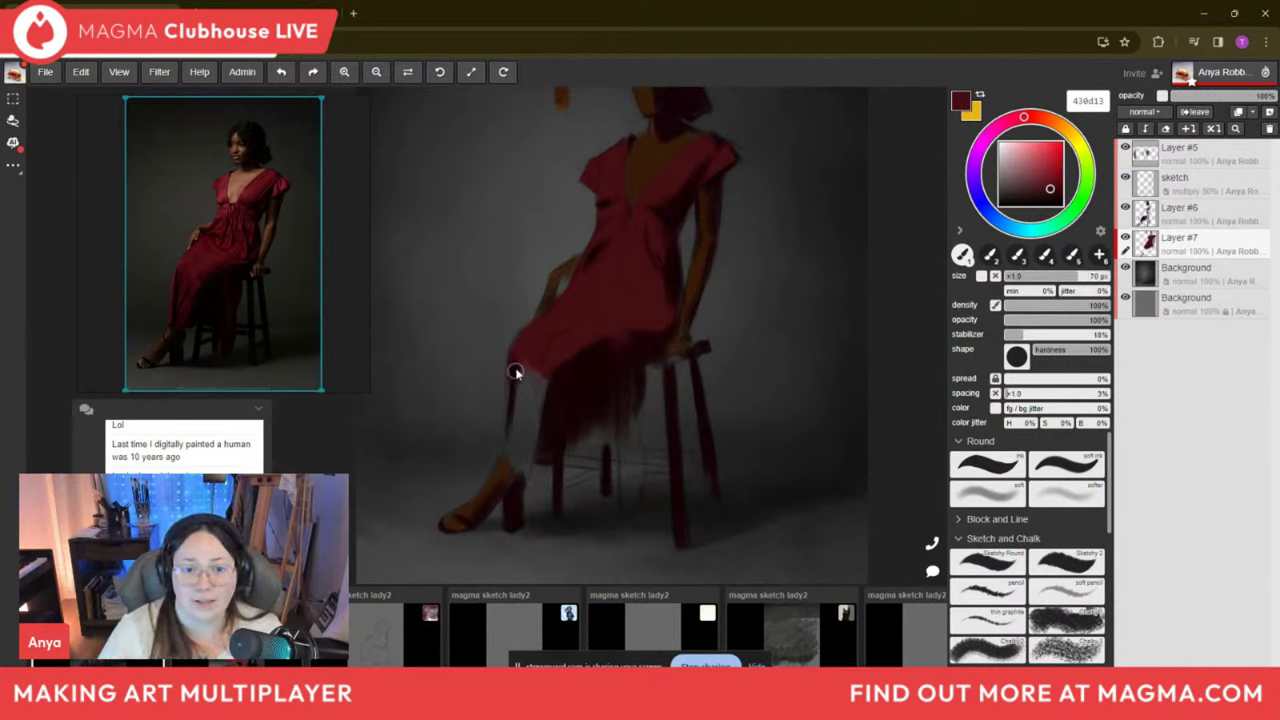
{"action": "mouse_move", "coordinate": [512, 386]}
{"action": "left_mouse_down"}
{"action": "mouse_move", "coordinate": [512, 425]}
{"action": "mouse_move", "coordinate": [526, 355]}
{"action": "mouse_move", "coordinate": [531, 434]}
{"action": "mouse_move", "coordinate": [543, 371]}
{"action": "mouse_move", "coordinate": [527, 432]}
{"action": "left_mouse_up"}
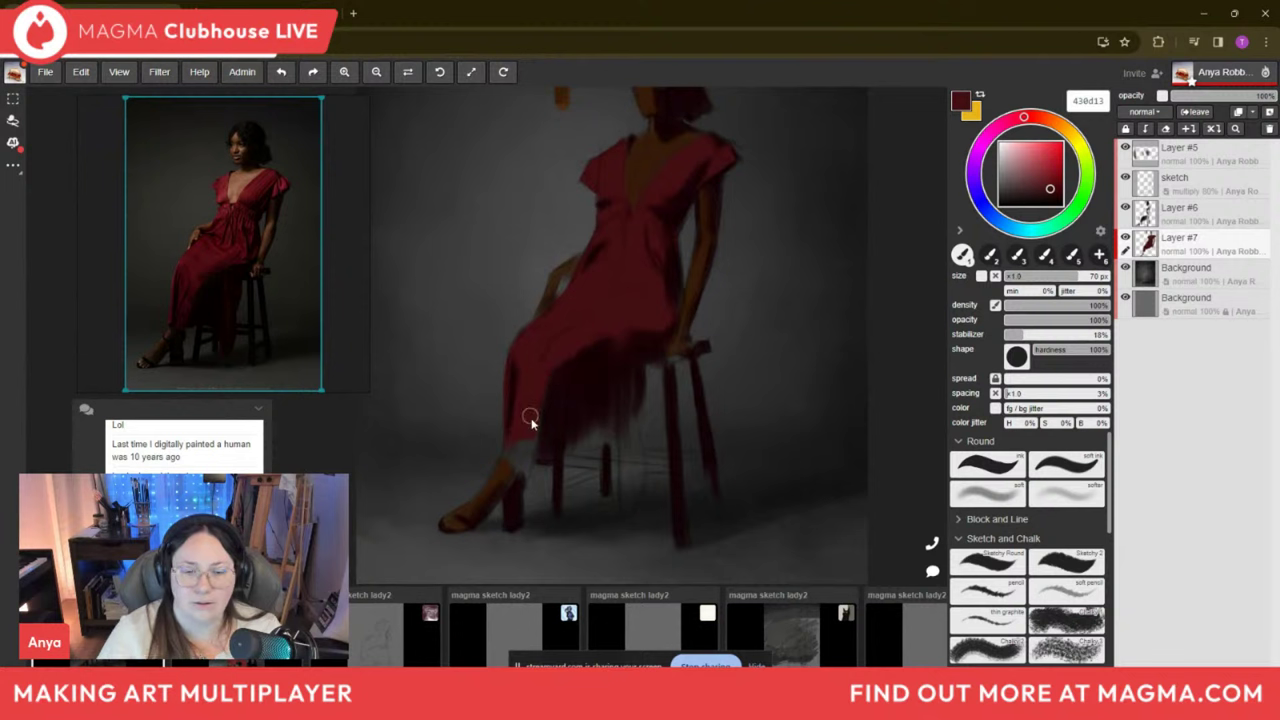
Extend the red skirt down to its hem above the ankle, refining the edge with the brush reduced to 25 px.
{"action": "key", "text": "["}
{"action": "mouse_move", "coordinate": [517, 464]}
{"action": "left_mouse_down"}
{"action": "mouse_move", "coordinate": [531, 424]}
{"action": "mouse_move", "coordinate": [527, 470]}
{"action": "left_mouse_up"}
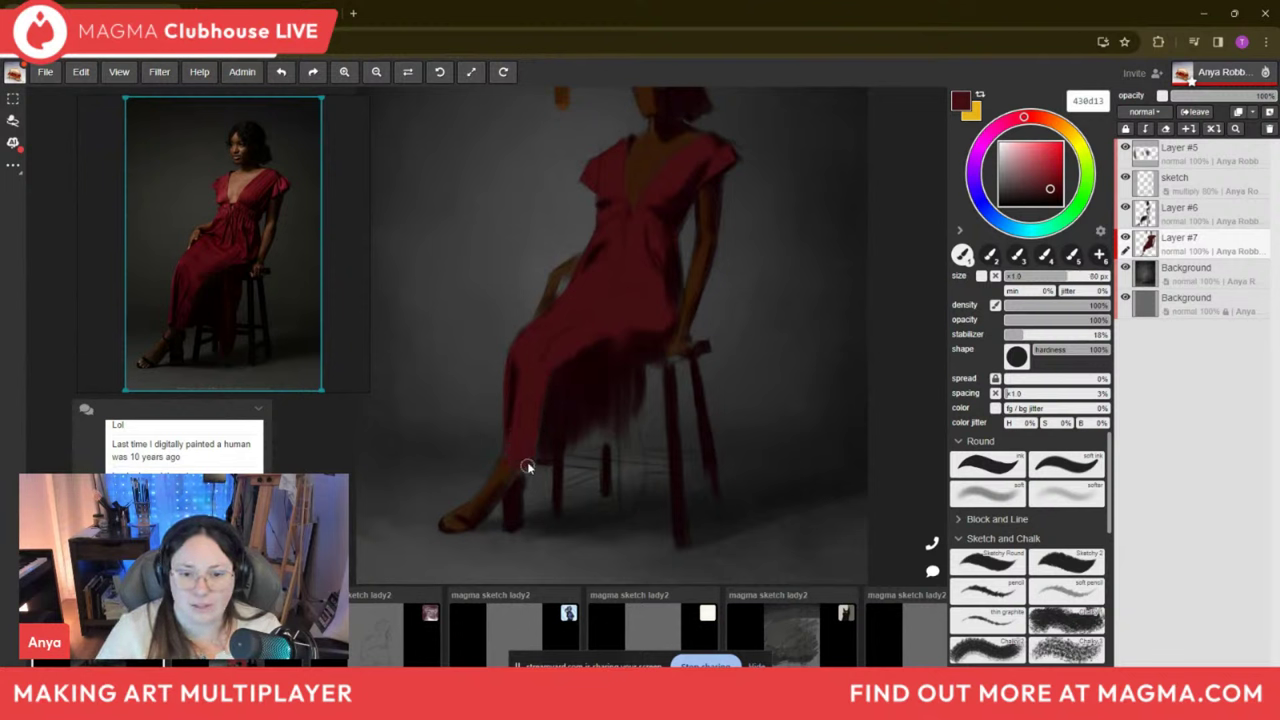
{"action": "key", "text": "["}
{"action": "key", "text": "["}
{"action": "key", "text": "["}
{"action": "key", "text": "["}
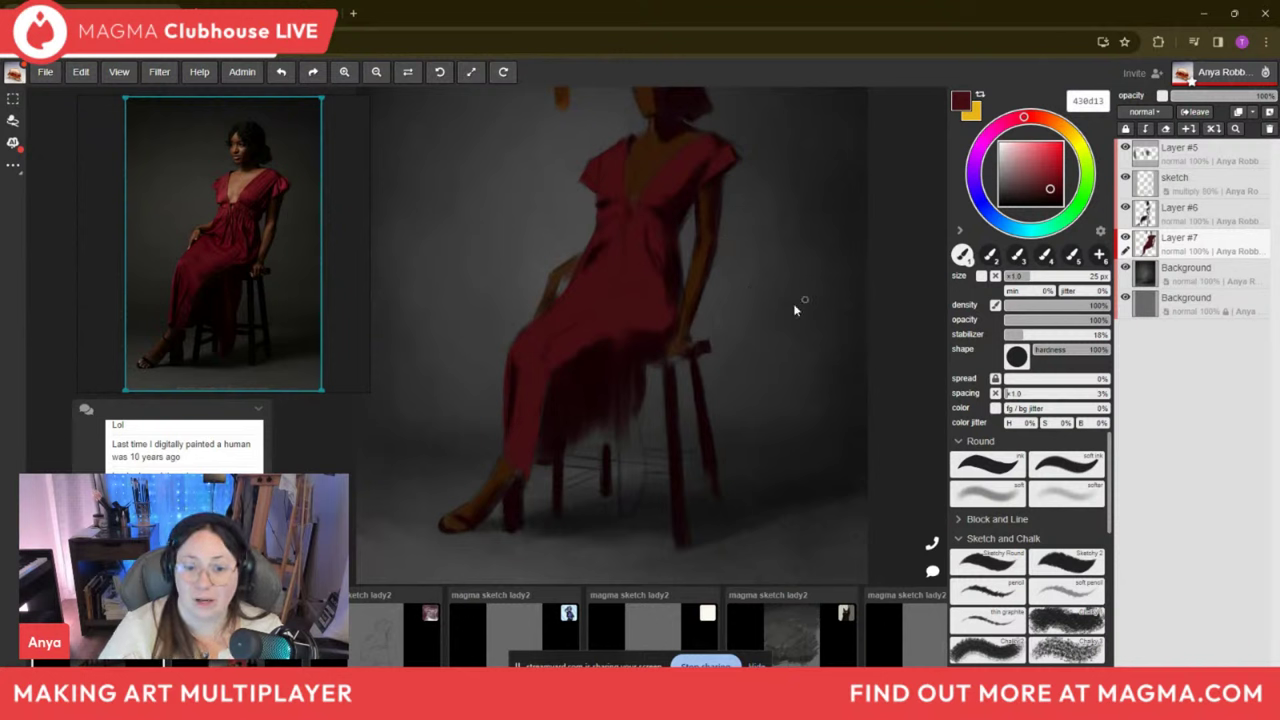
Pick dark red 2d060c from the skirt below the lap and paint a narrow strip hanging toward the floor at 30 px.
{"action": "key", "text": "i"}
{"action": "left_click", "coordinate": [634, 334]}
{"action": "key", "text": "b"}
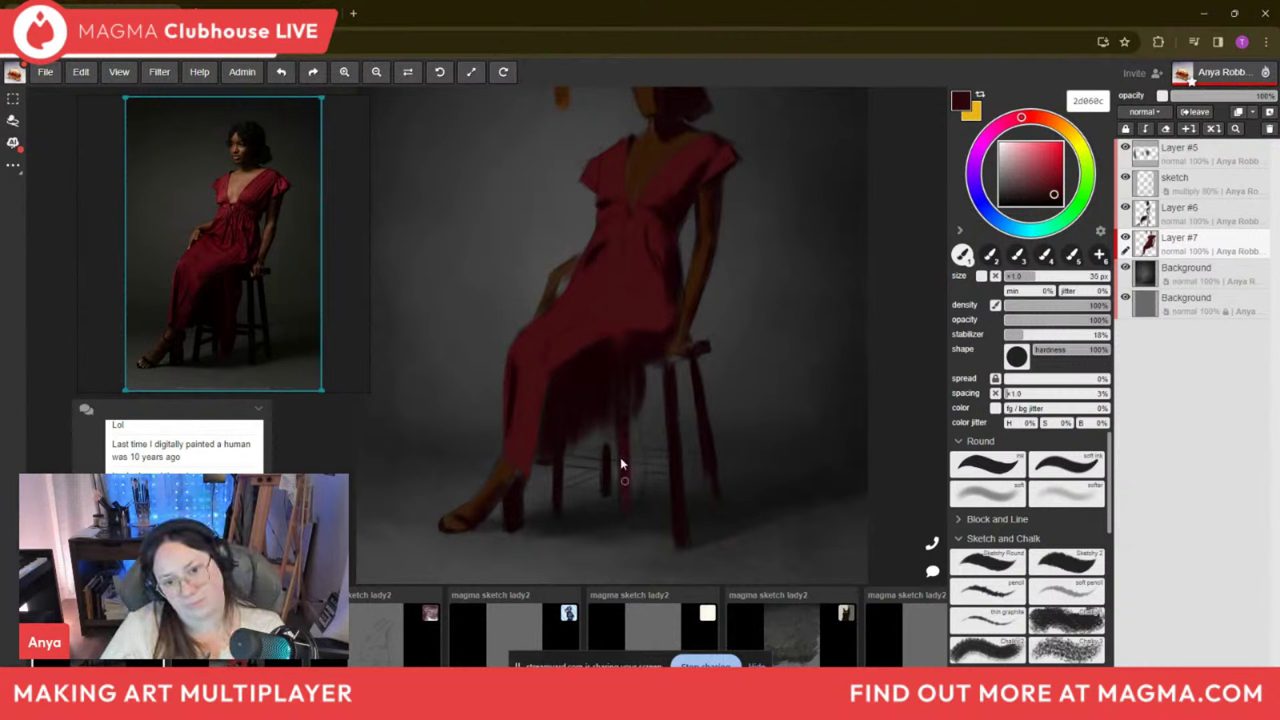
Pick near-black 160107 from the shadow under the seat and paint the hanging skirt panel with a 40 px brush.
{"action": "key", "text": "i"}
{"action": "left_click", "coordinate": [651, 345]}
{"action": "key", "text": "b"}
{"action": "key", "text": "bracketright"}
{"action": "key", "text": "bracketright"}
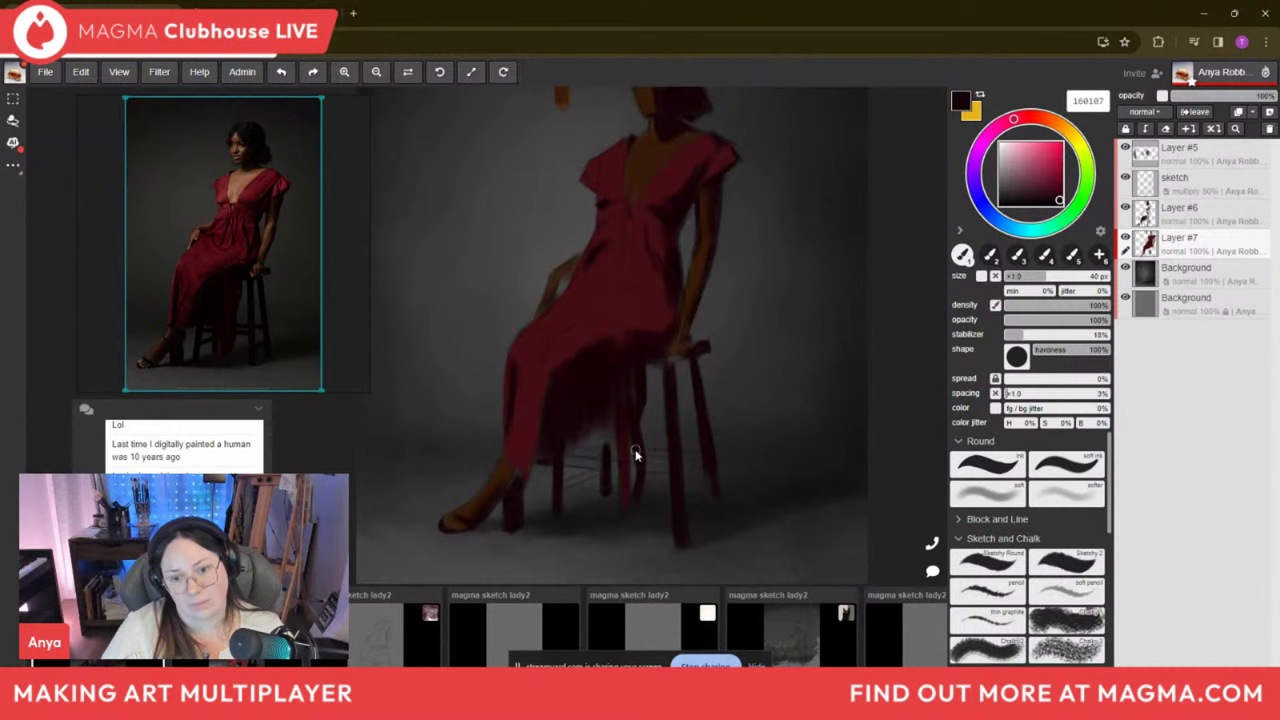
Refine the lower end and edges of the hanging skirt panel in 160107 with the brush between 12 and 20 px.
{"action": "key", "text": "bracketleft"}
{"action": "key", "text": "bracketleft"}
{"action": "key", "text": "bracketleft"}
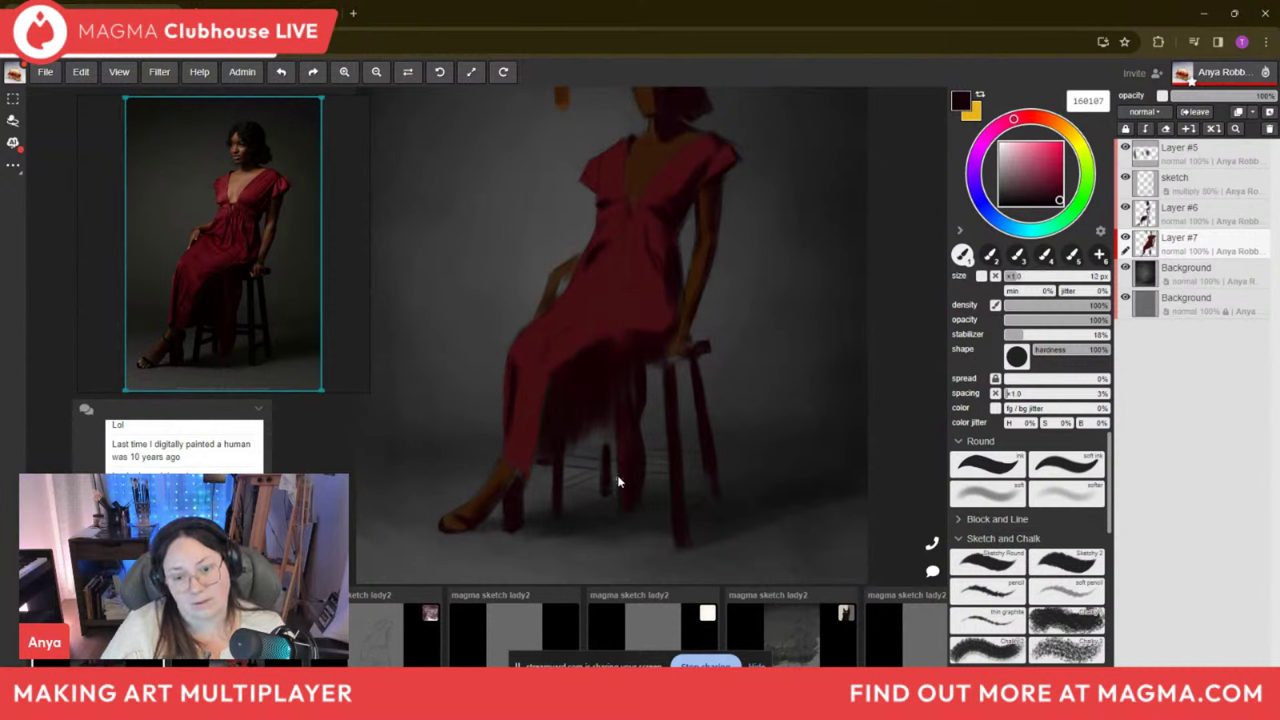
{"action": "key", "text": "bracketright"}
{"action": "key", "text": "bracketright"}
{"action": "key", "text": "bracketright"}
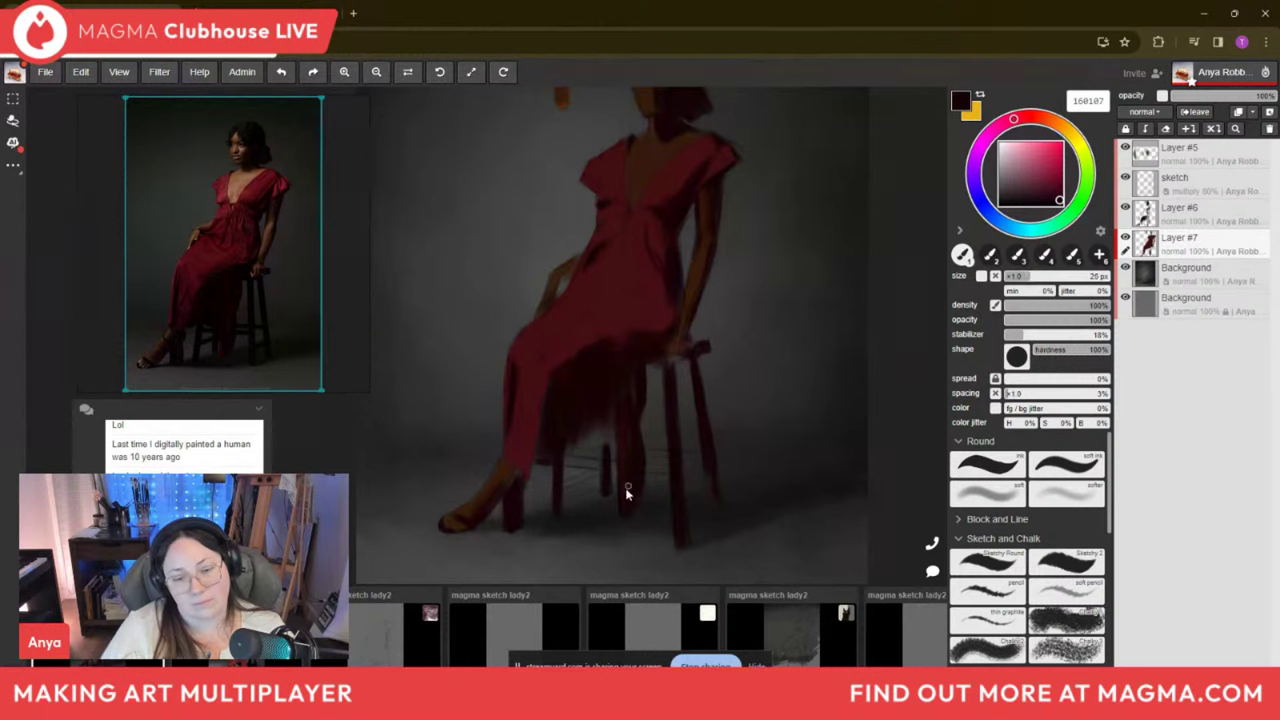
{"action": "key", "text": "bracketleft"}
{"action": "key", "text": "bracketleft"}
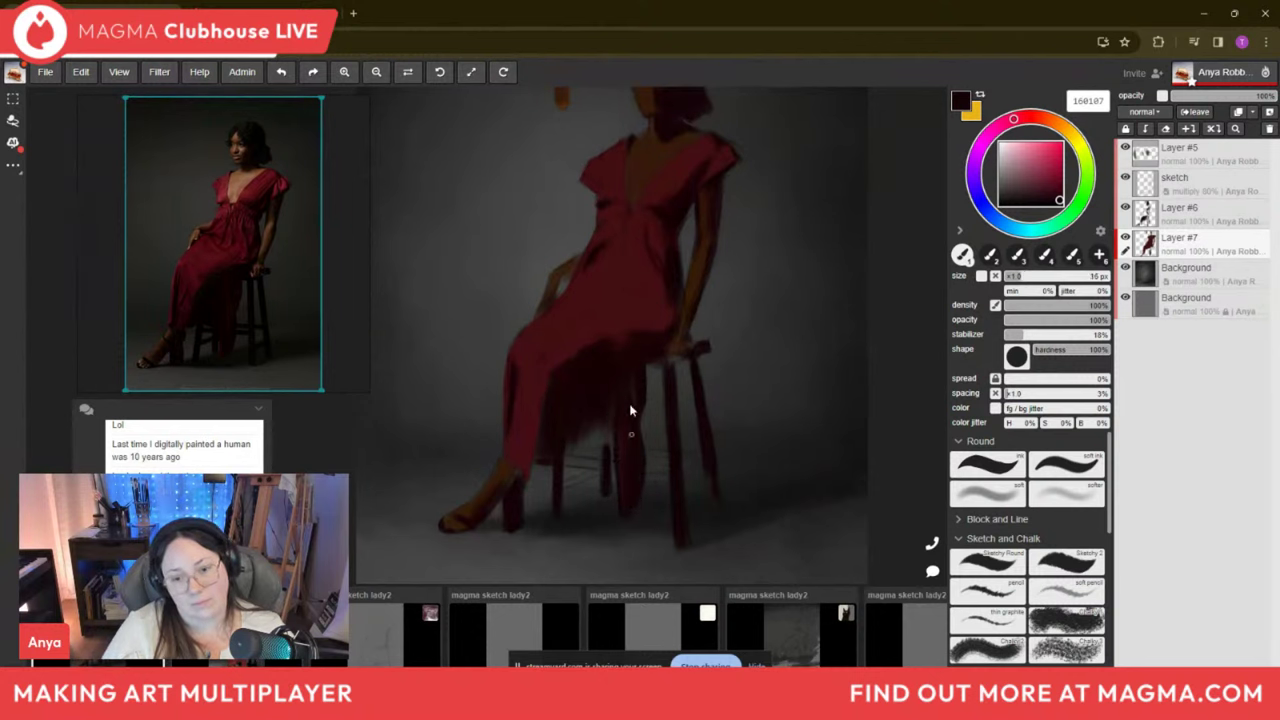
Deepen the shadow between the hanging panel and the skirt in 160107 with the brush at 50 px, reduced to 40 px.
{"action": "key", "text": "bracketright"}
{"action": "key", "text": "bracketright"}
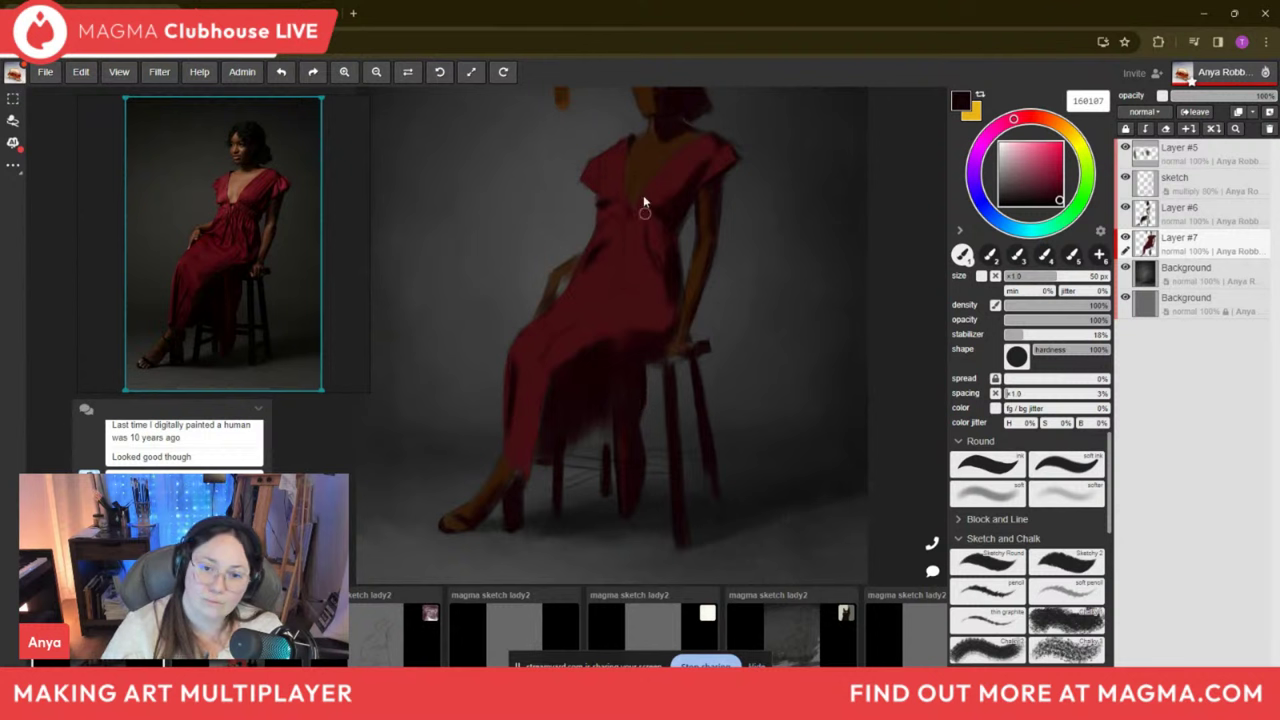
{"action": "key", "text": "bracketright"}
{"action": "key", "text": "bracketleft"}
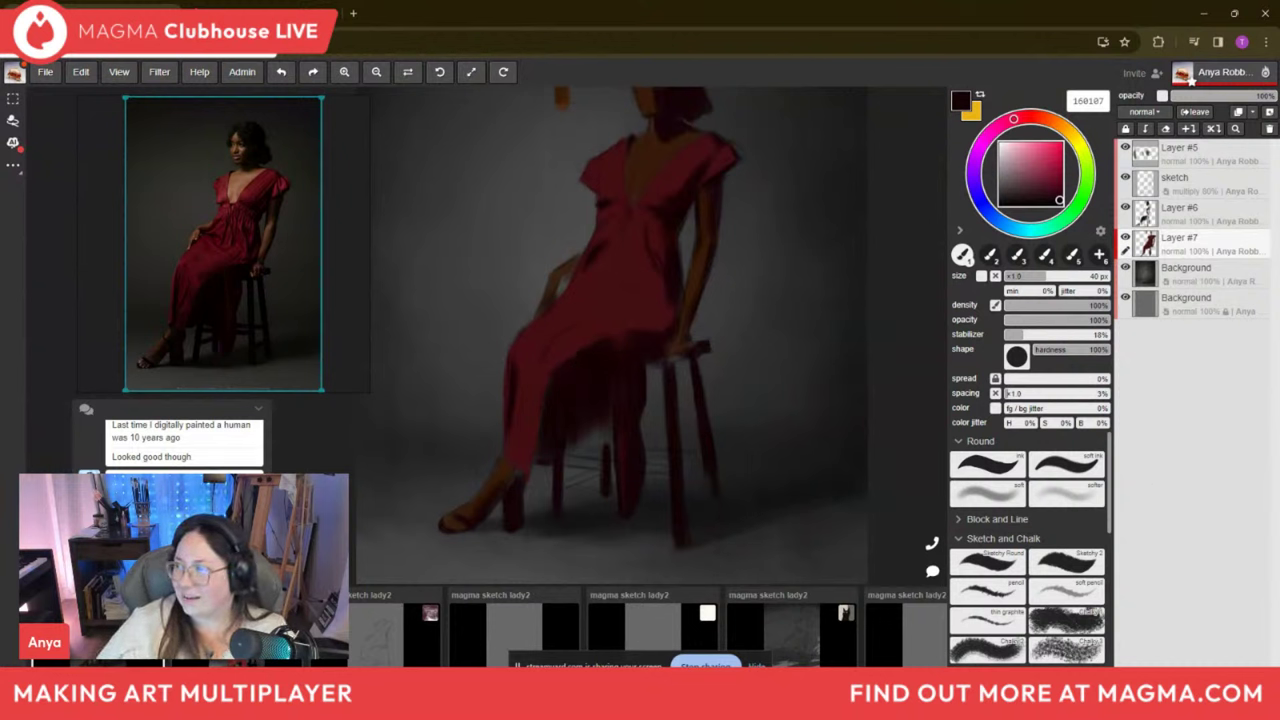
Fill the skirt's shadowed underside down to a hem above the stool legs in 160107, varying the brush between 40 and 120 px.
{"action": "key", "text": "bracketright"}
{"action": "key", "text": "bracketright"}
{"action": "key", "text": "bracketright"}
{"action": "key", "text": "bracketright"}
{"action": "key", "text": "bracketright"}
{"action": "key", "text": "bracketright"}
{"action": "key", "text": "bracketright"}
{"action": "key", "text": "bracketright"}
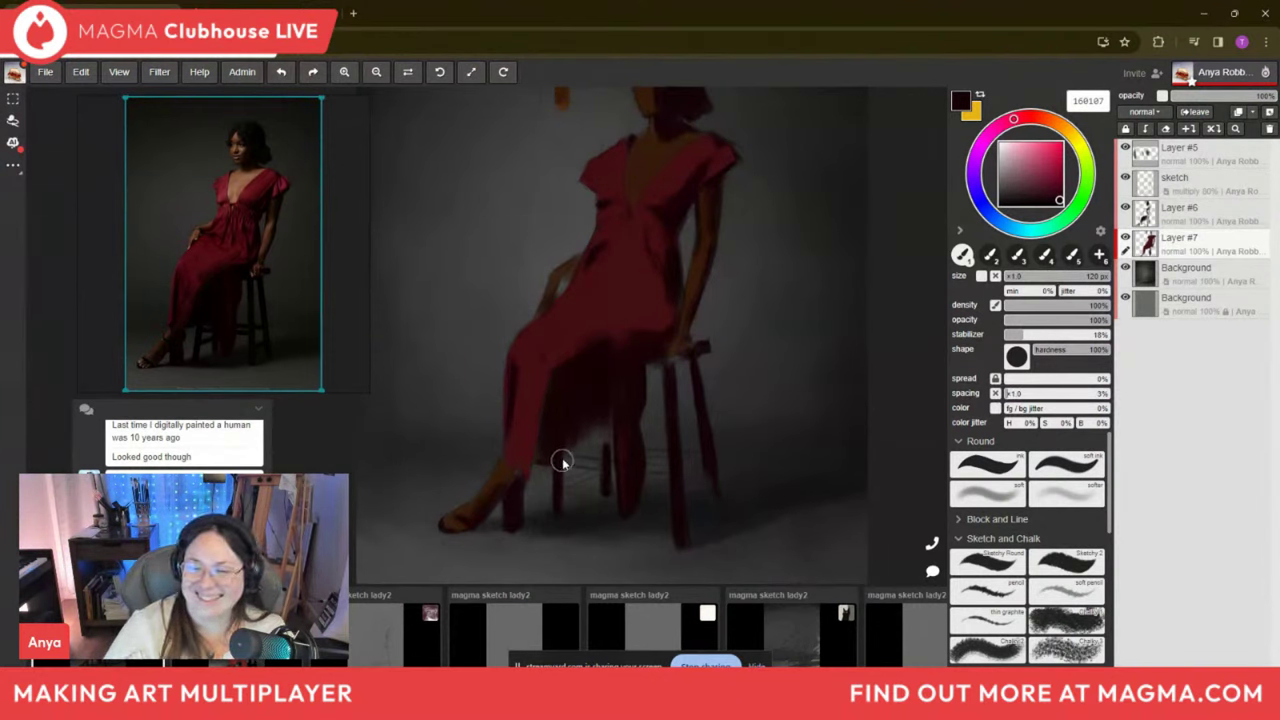
{"action": "key", "text": "bracketleft"}
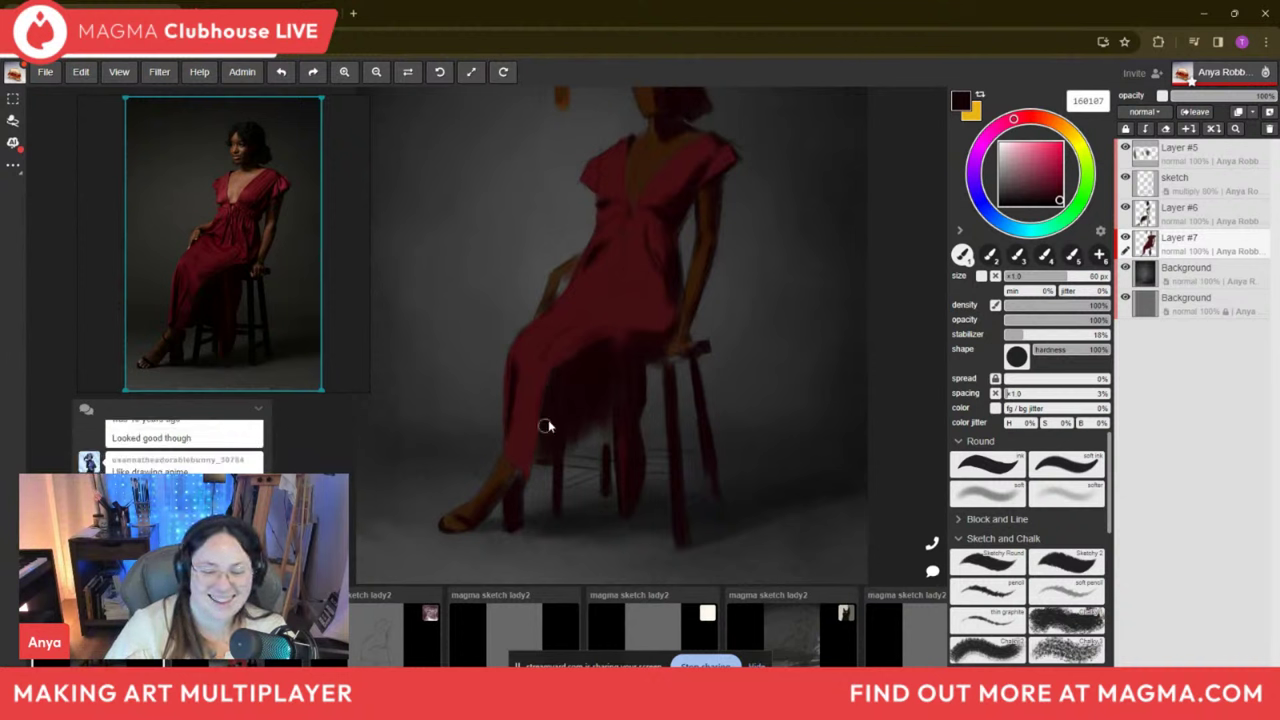
{"action": "key", "text": "bracketleft"}
{"action": "key", "text": "bracketleft"}
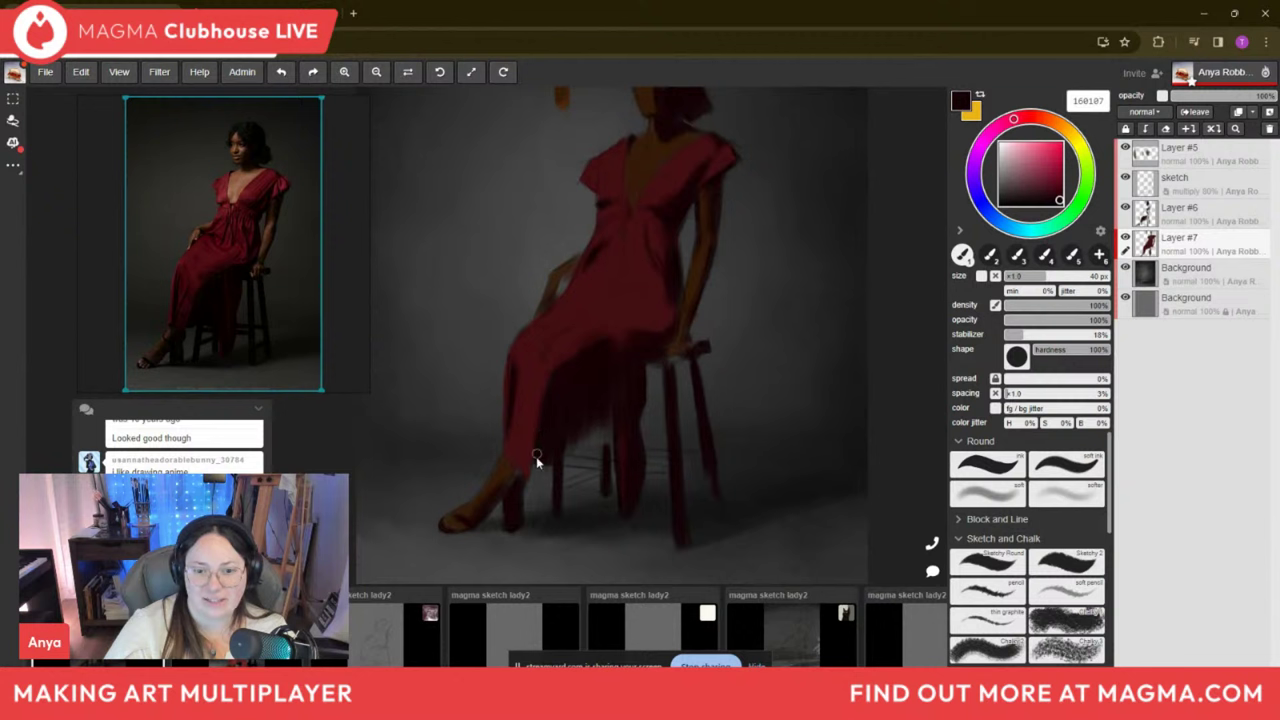
{"action": "key", "text": "bracketright"}
{"action": "key", "text": "bracketright"}
{"action": "key", "text": "bracketright"}
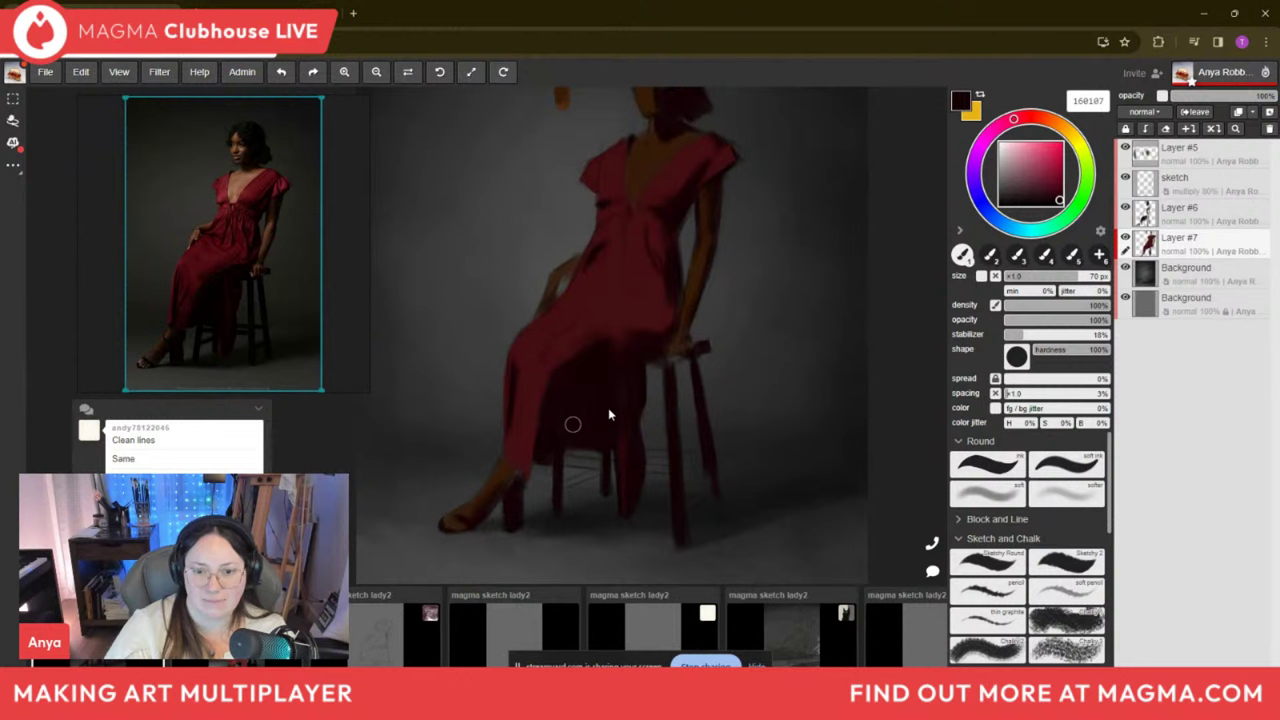
{"action": "key", "text": "bracketright"}
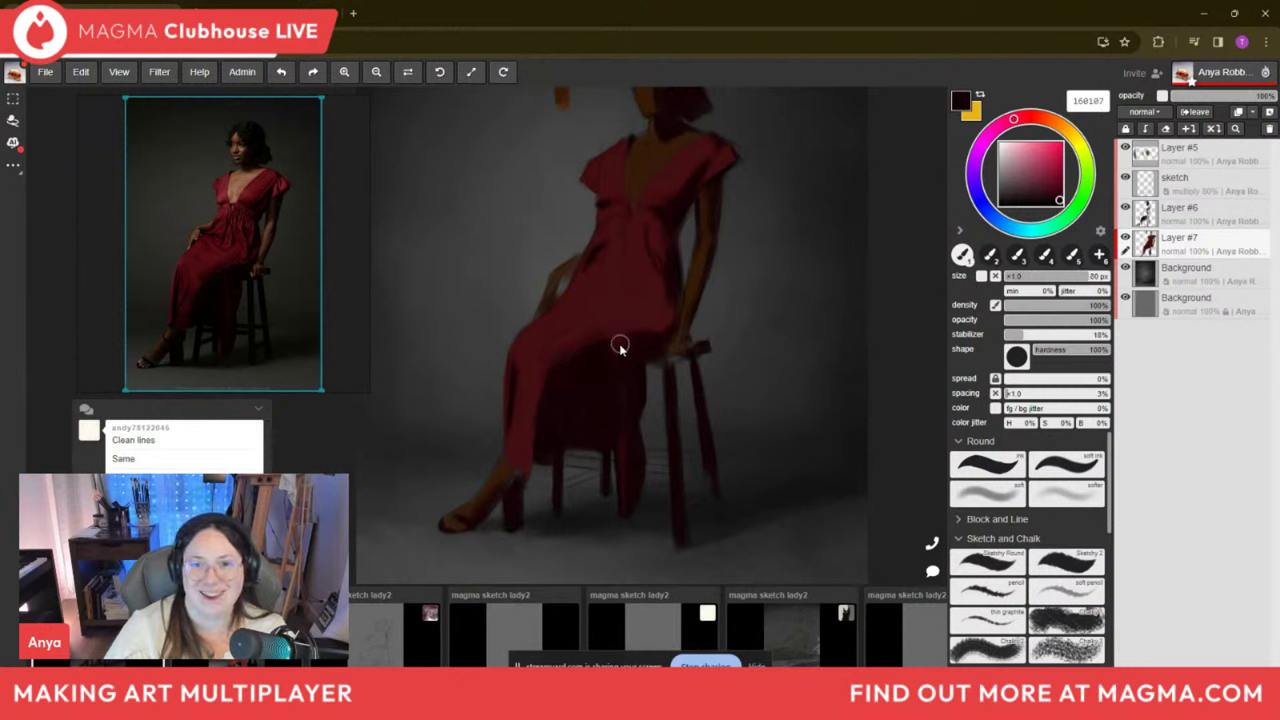
Shade the skirt beneath the lap in 160107, pick dress red 430d13 from the bodice and reduce the brush to 35 px.
{"action": "key", "text": "bracketleft"}
{"action": "key", "text": "bracketleft"}
{"action": "key", "text": "bracketleft"}
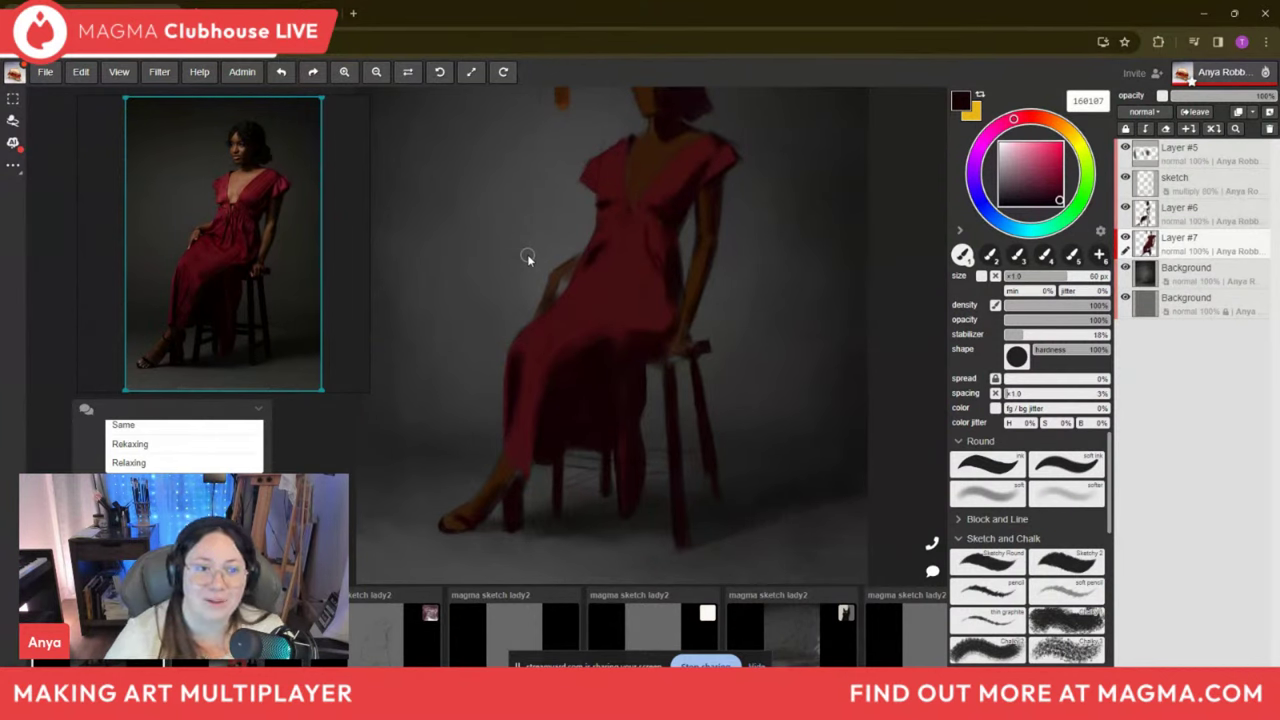
{"action": "key", "text": "["}
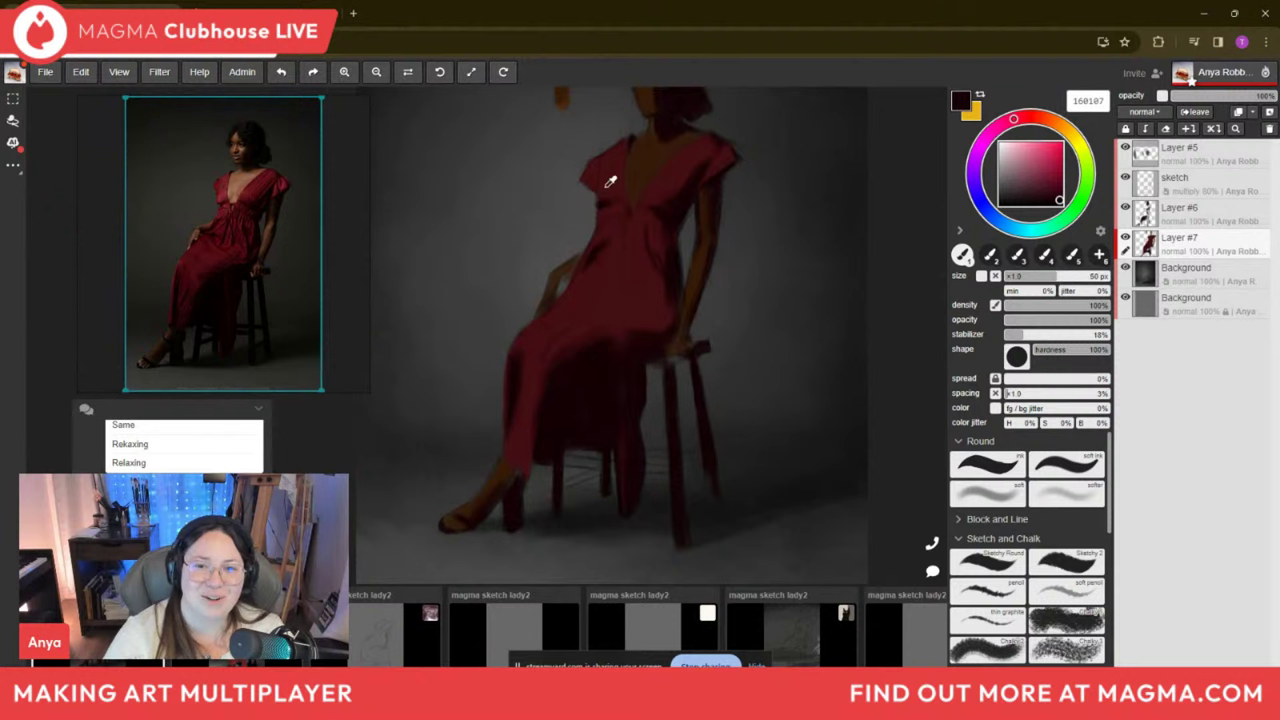
{"action": "left_click", "coordinate": [613, 169], "text": "alt"}
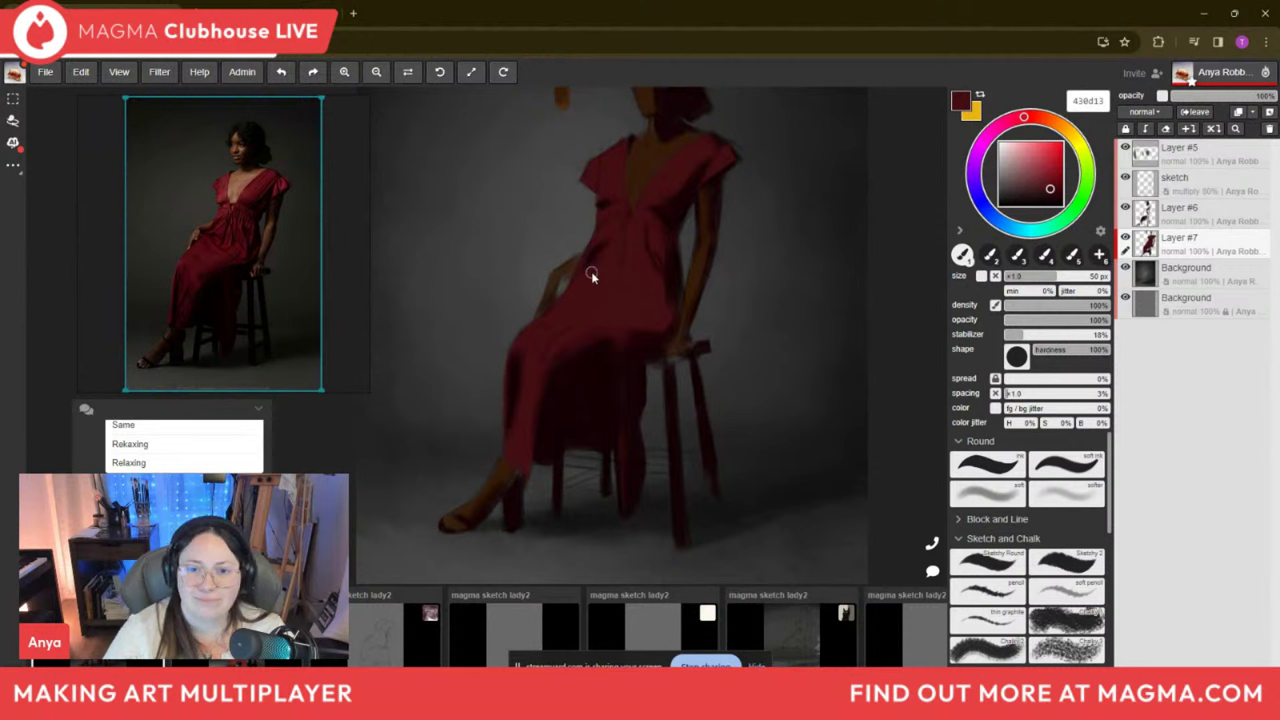
{"action": "key", "text": "["}
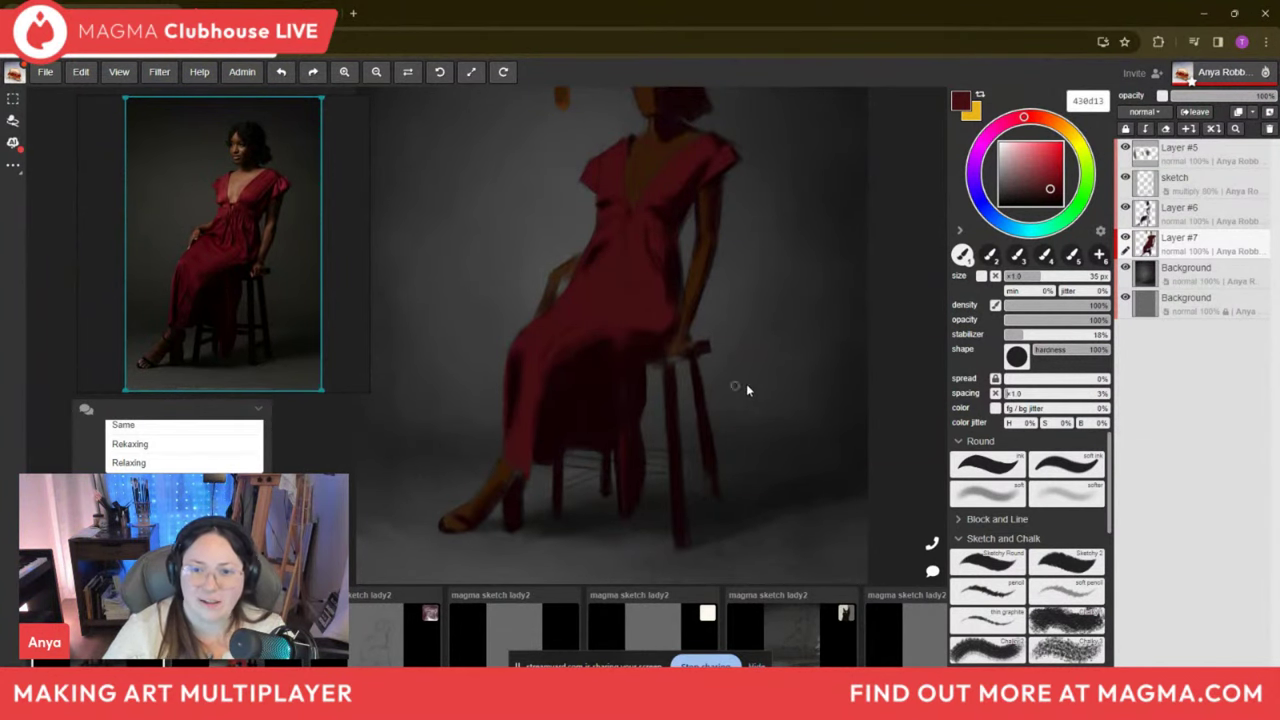
Pick near-black 130102 from the hair and set the brush to 50 px.
{"action": "scroll", "coordinate": [742, 229], "scroll_direction": "up", "scroll_amount": 3}
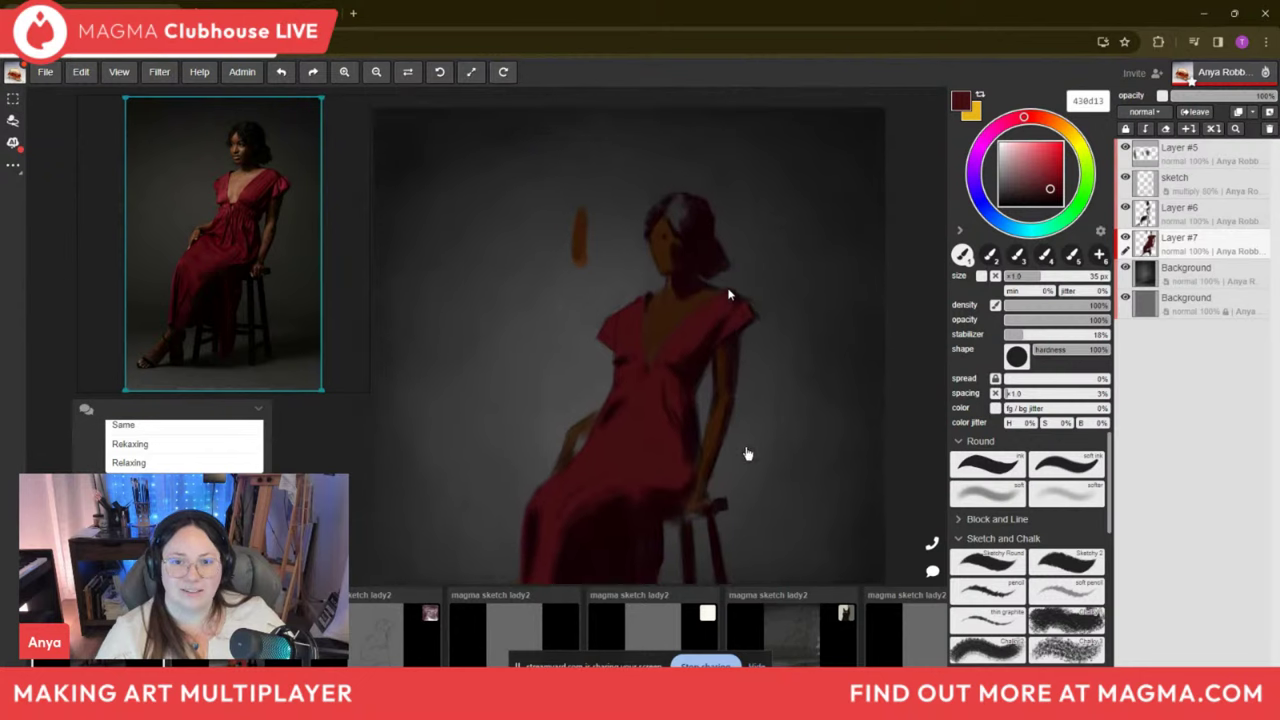
{"action": "left_click_drag", "start_coordinate": [745, 355], "coordinate": [755, 386]}
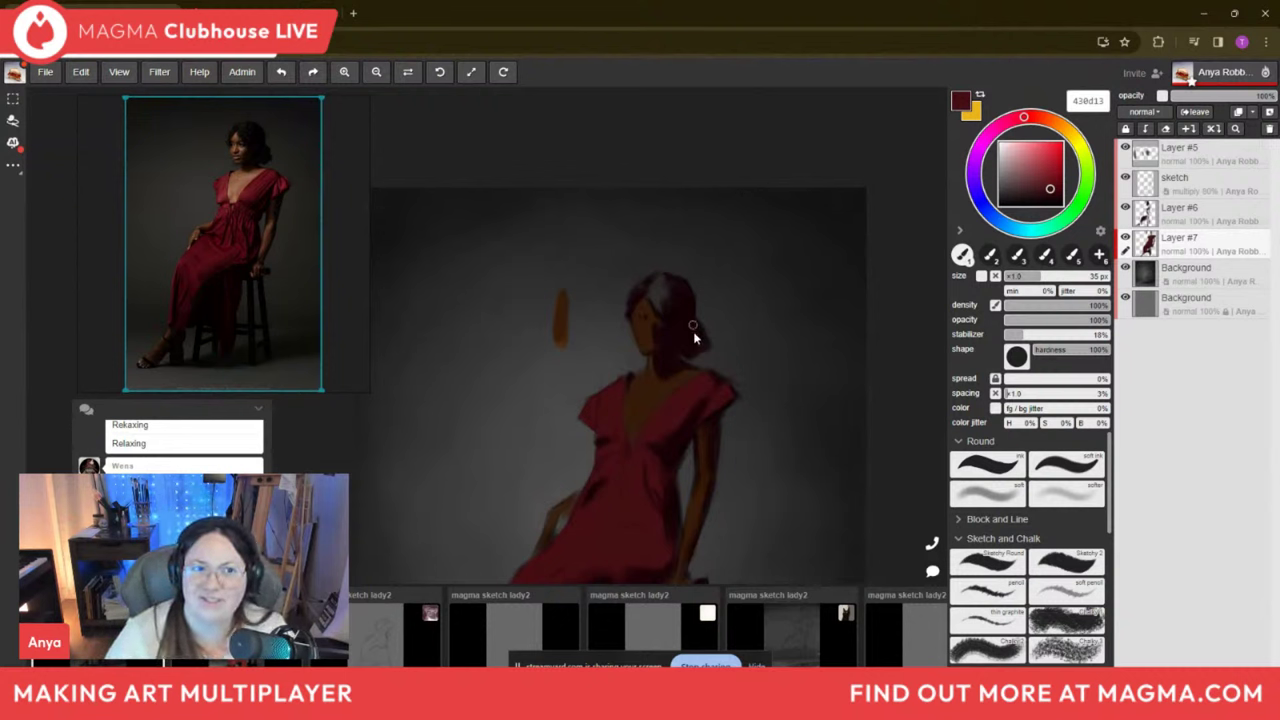
{"action": "key", "text": "alt"}
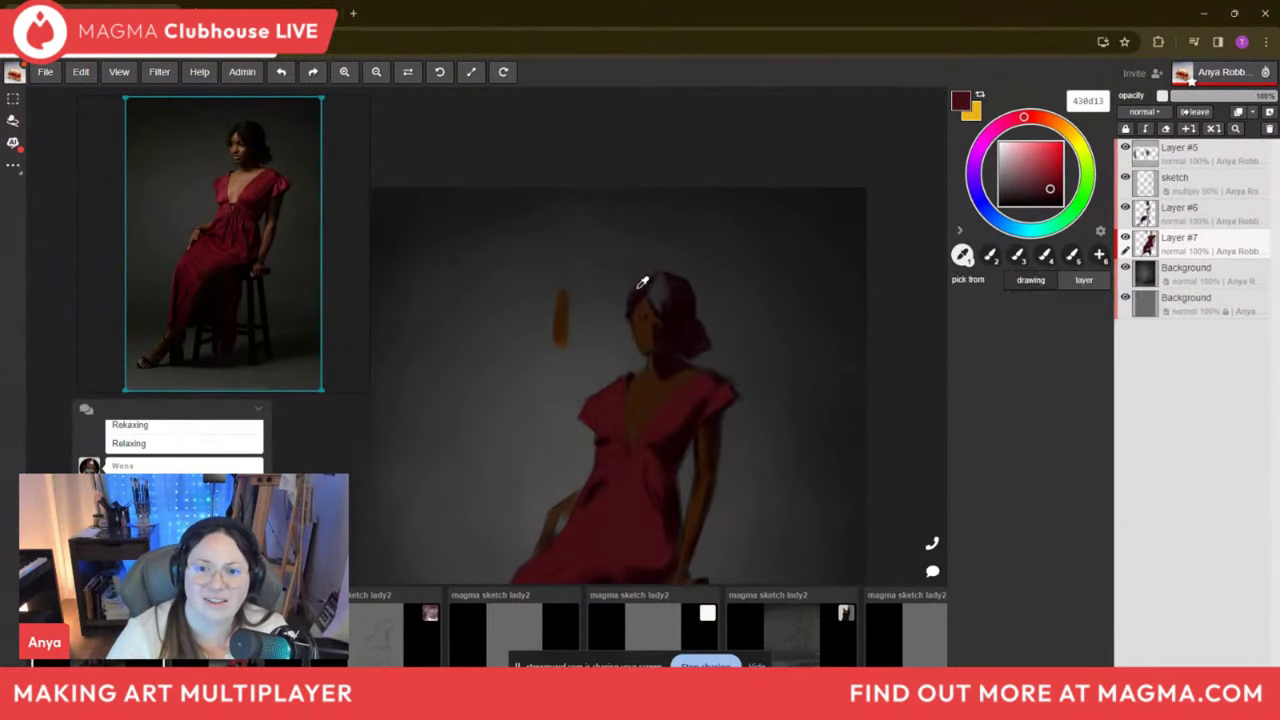
{"action": "left_click", "coordinate": [682, 299]}
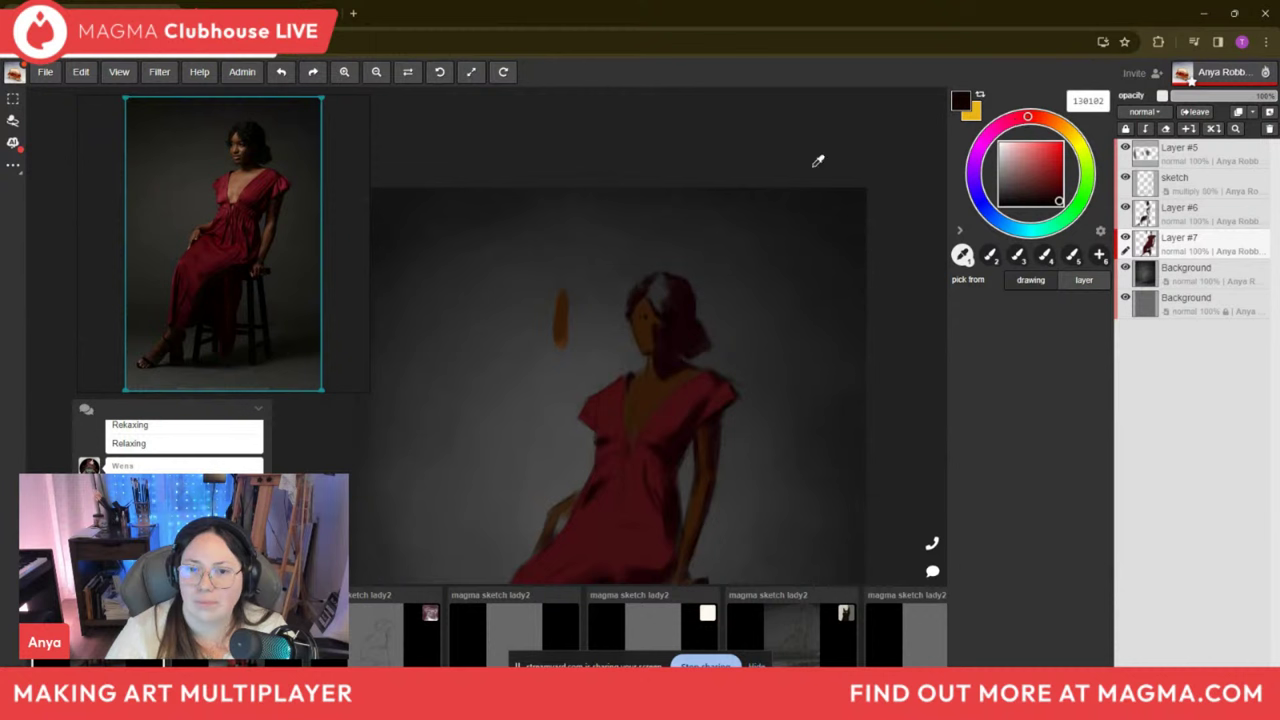
{"action": "key", "text": "b"}
{"action": "key", "text": "bracketright"}
{"action": "key", "text": "bracketright"}
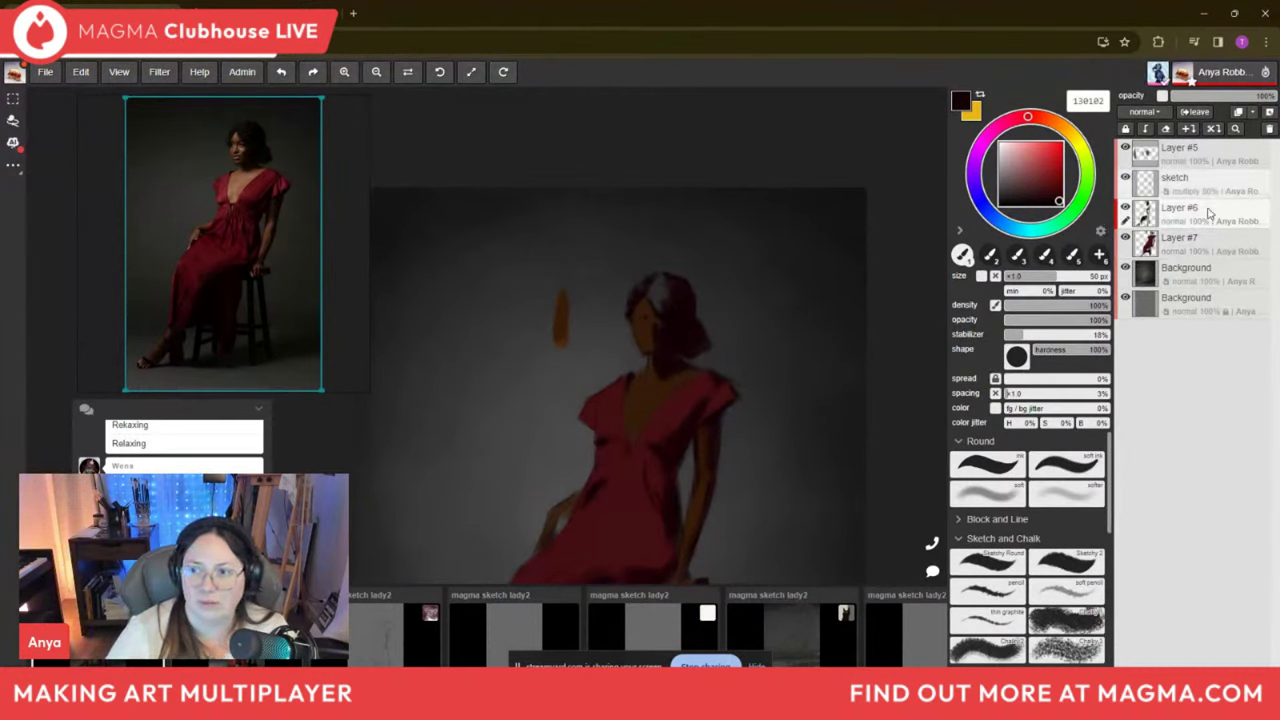
{"action": "left_click", "coordinate": [1215, 152]}
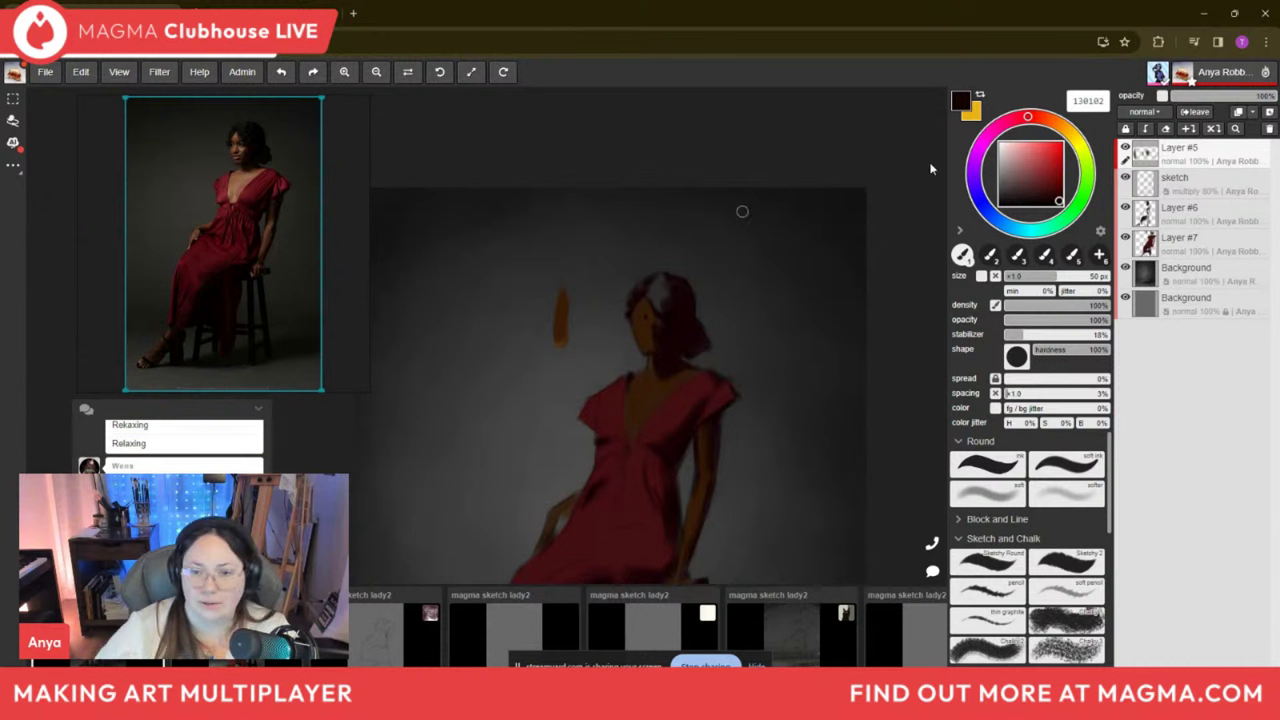
{"action": "scroll", "coordinate": [608, 148], "scroll_direction": "down", "scroll_amount": 2}
{"action": "scroll", "coordinate": [660, 200], "scroll_direction": "up", "scroll_amount": 4}
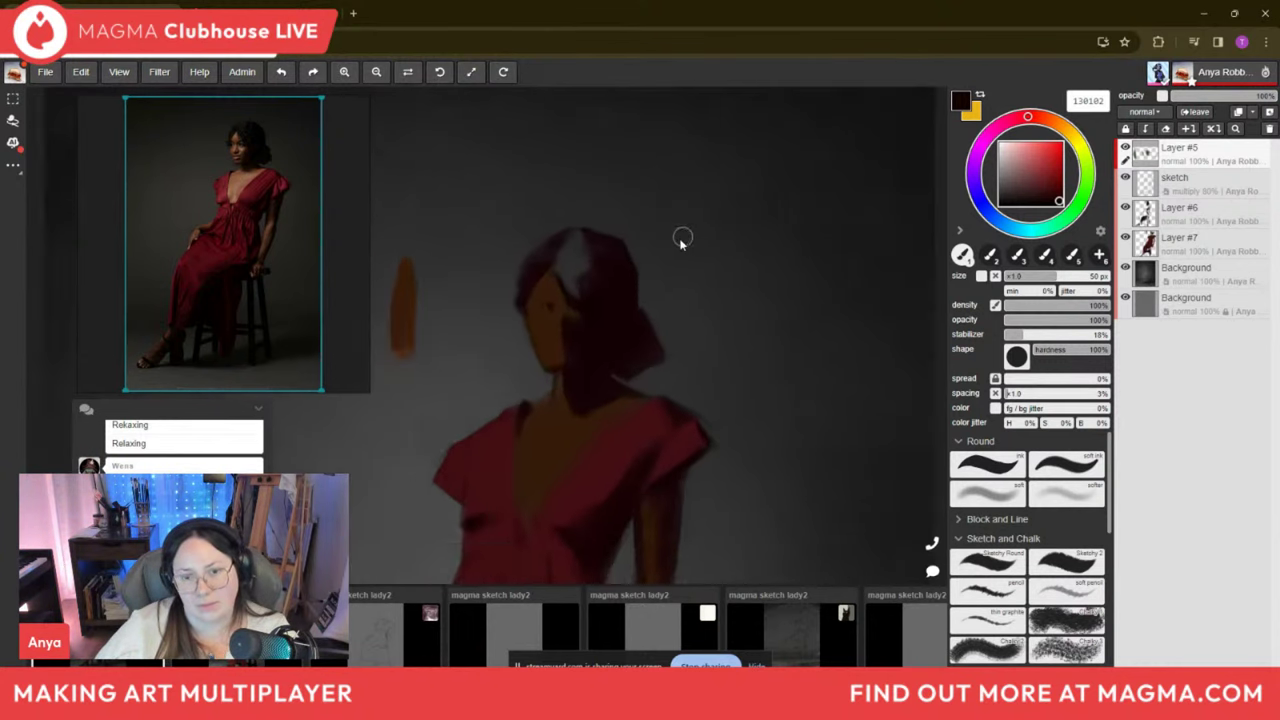
{"action": "scroll", "coordinate": [690, 277], "scroll_direction": "up", "scroll_amount": 2}
{"action": "scroll", "coordinate": [690, 277], "scroll_direction": "down", "scroll_amount": 1}
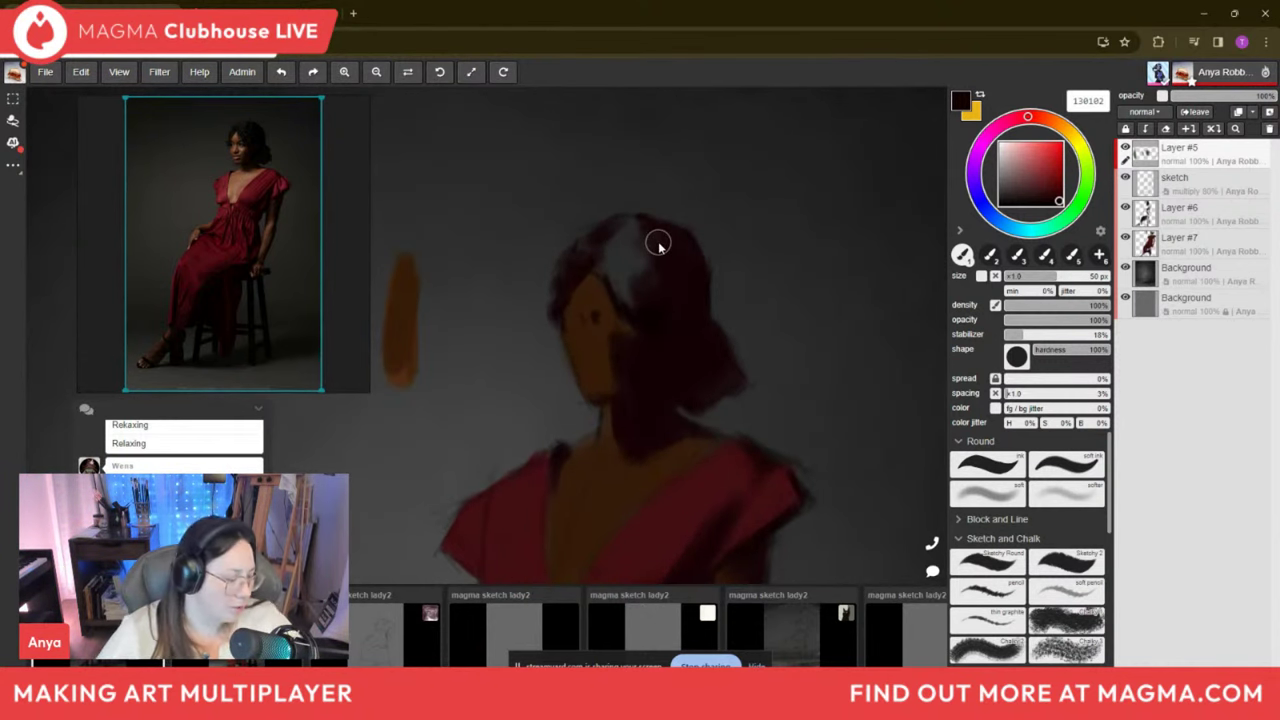
{"action": "key", "text": "e"}
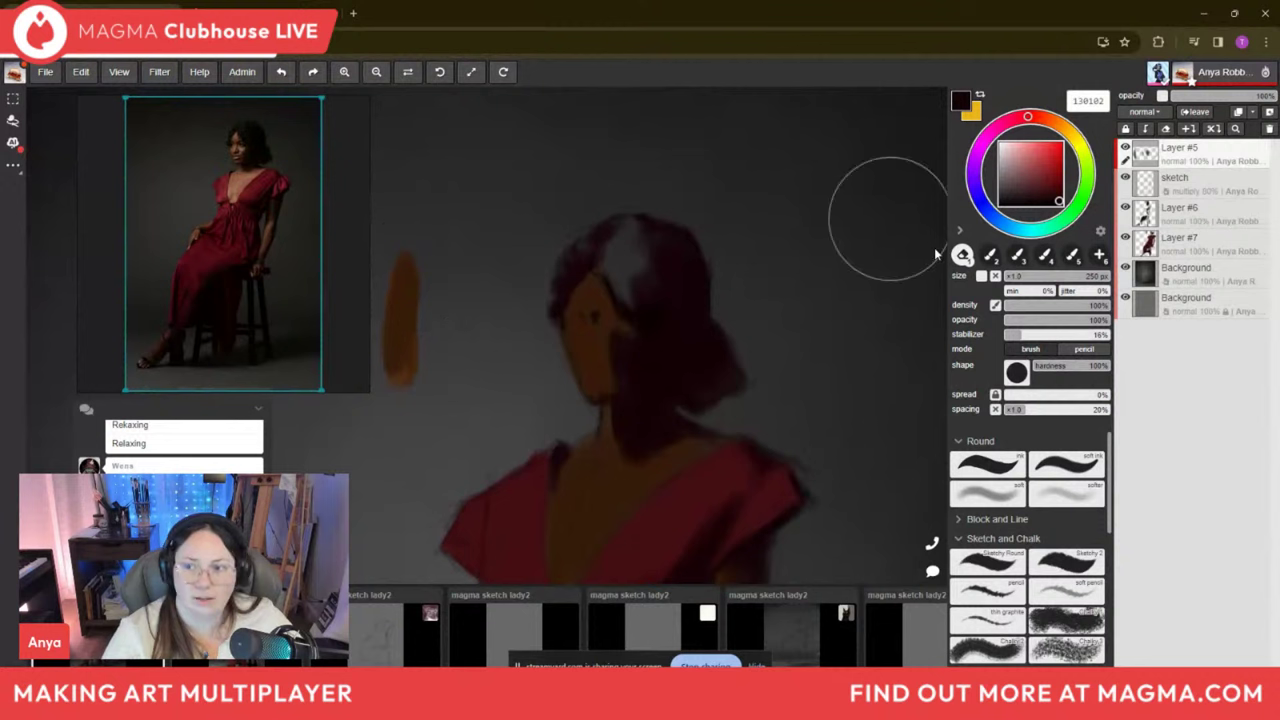
{"action": "left_click", "coordinate": [1178, 190]}
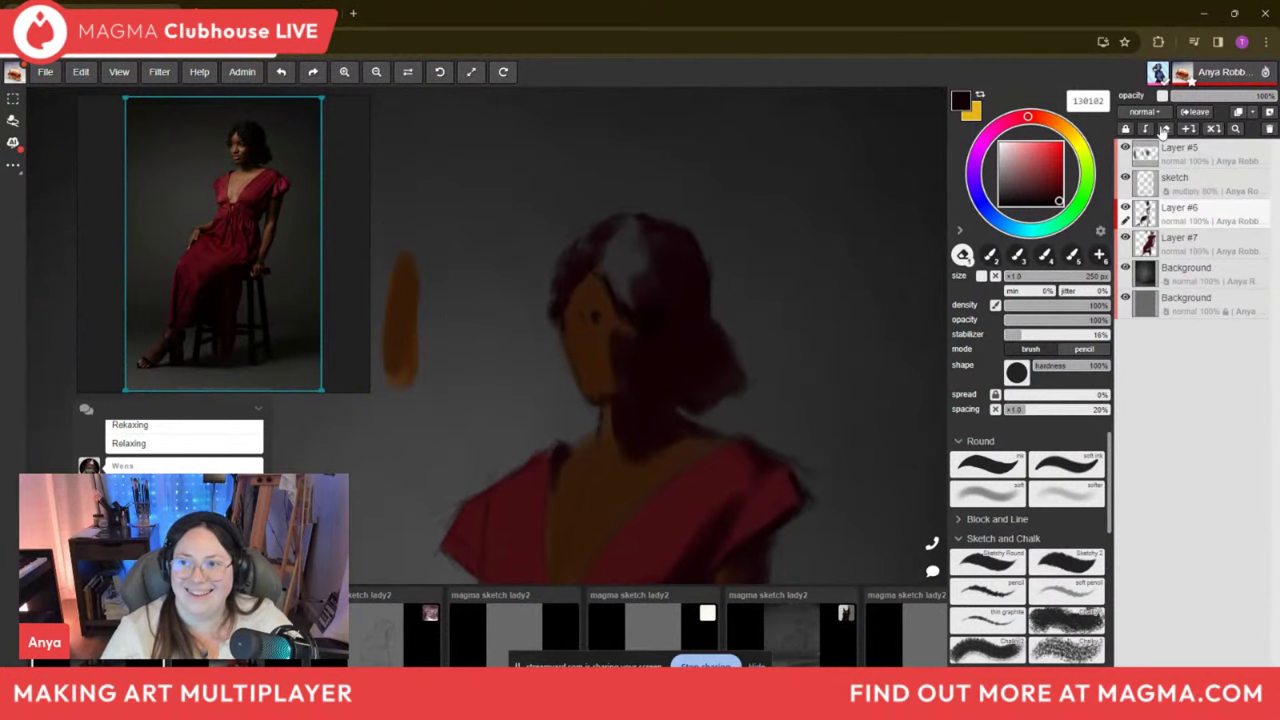
{"action": "left_click", "coordinate": [1180, 150]}
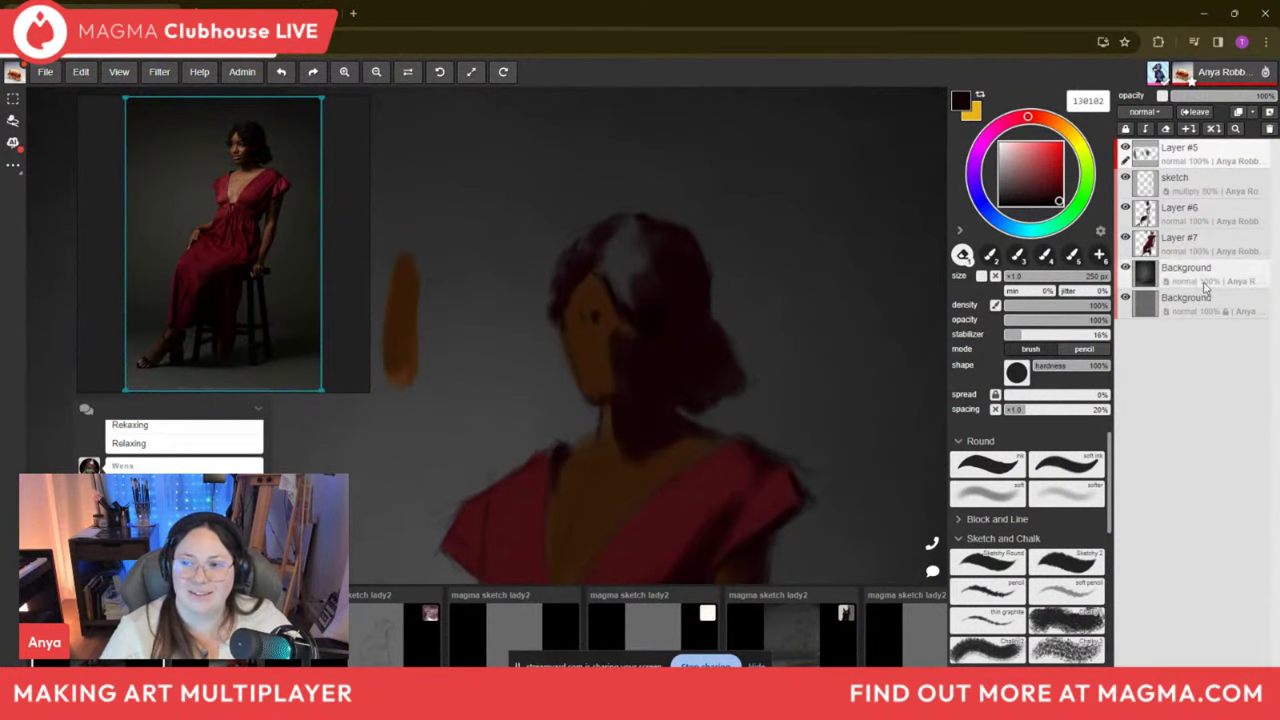
{"action": "left_click", "coordinate": [1180, 240]}
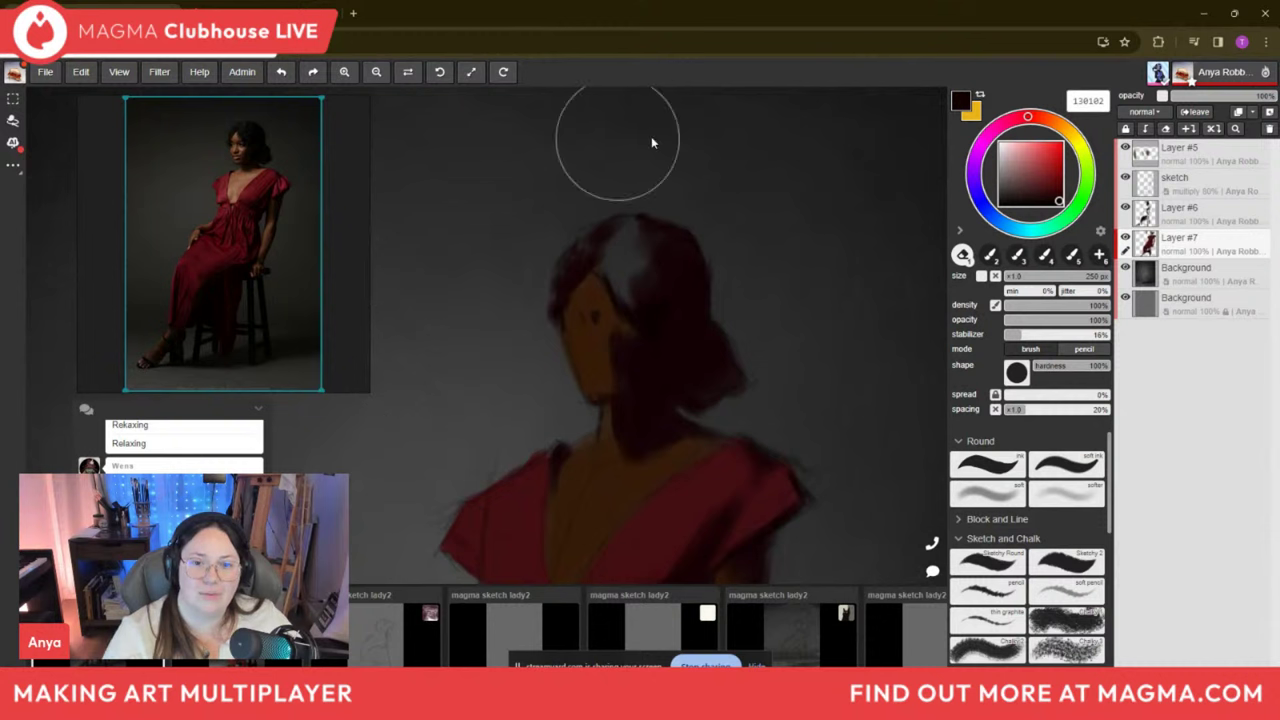
Darken the brush color to 0d0100 and paint over the back and crown of the hair on Layer #5 at 80 px, reduced to 60 px.
{"action": "key", "text": "b"}
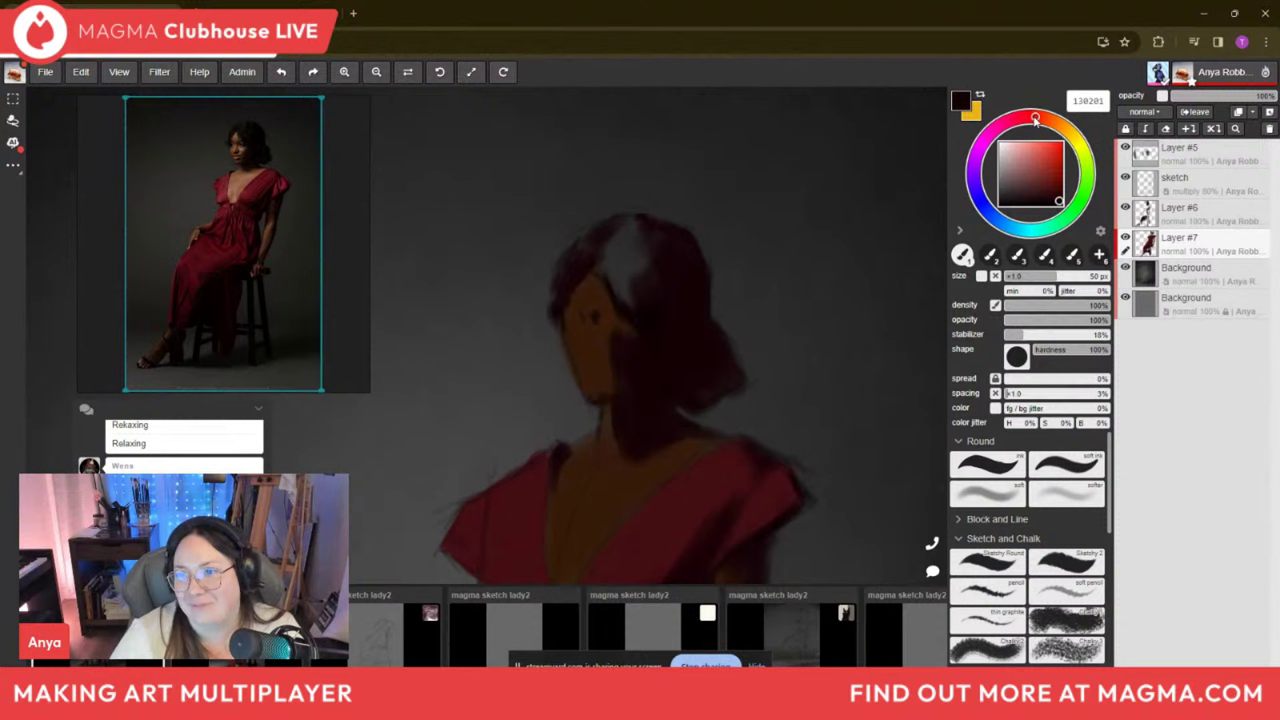
{"action": "left_click", "coordinate": [1060, 204]}
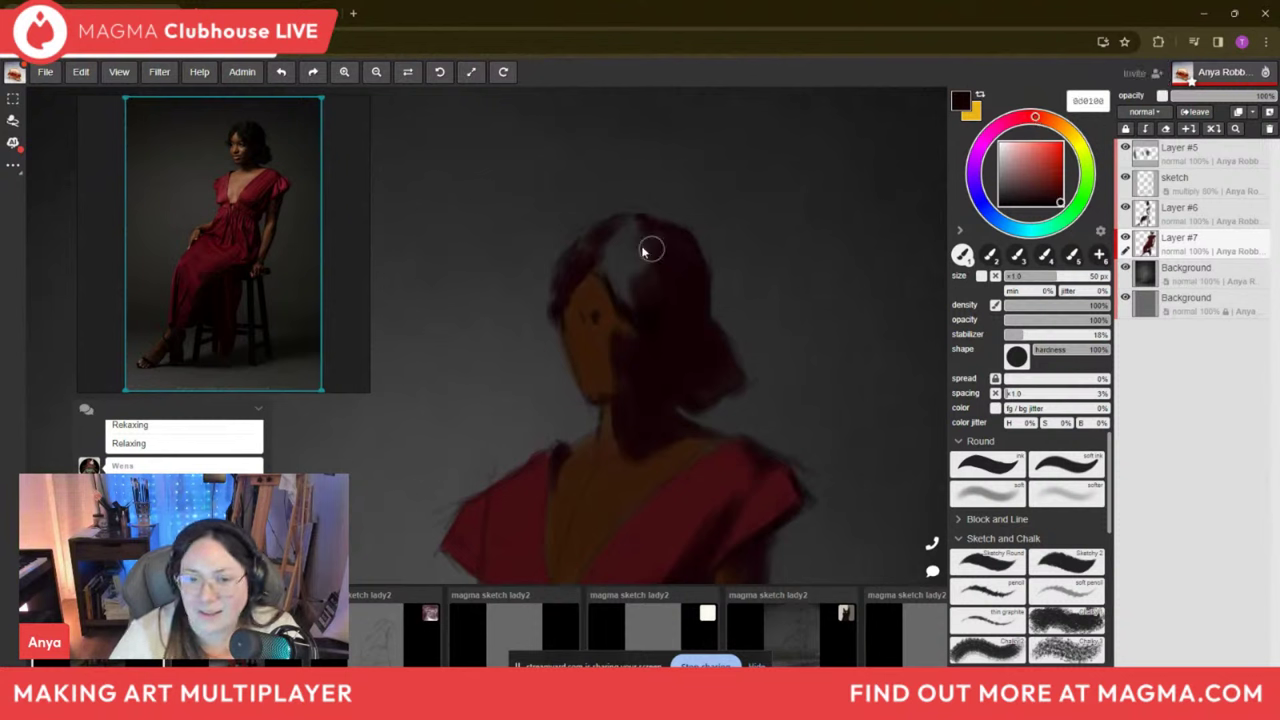
{"action": "key", "text": "["}
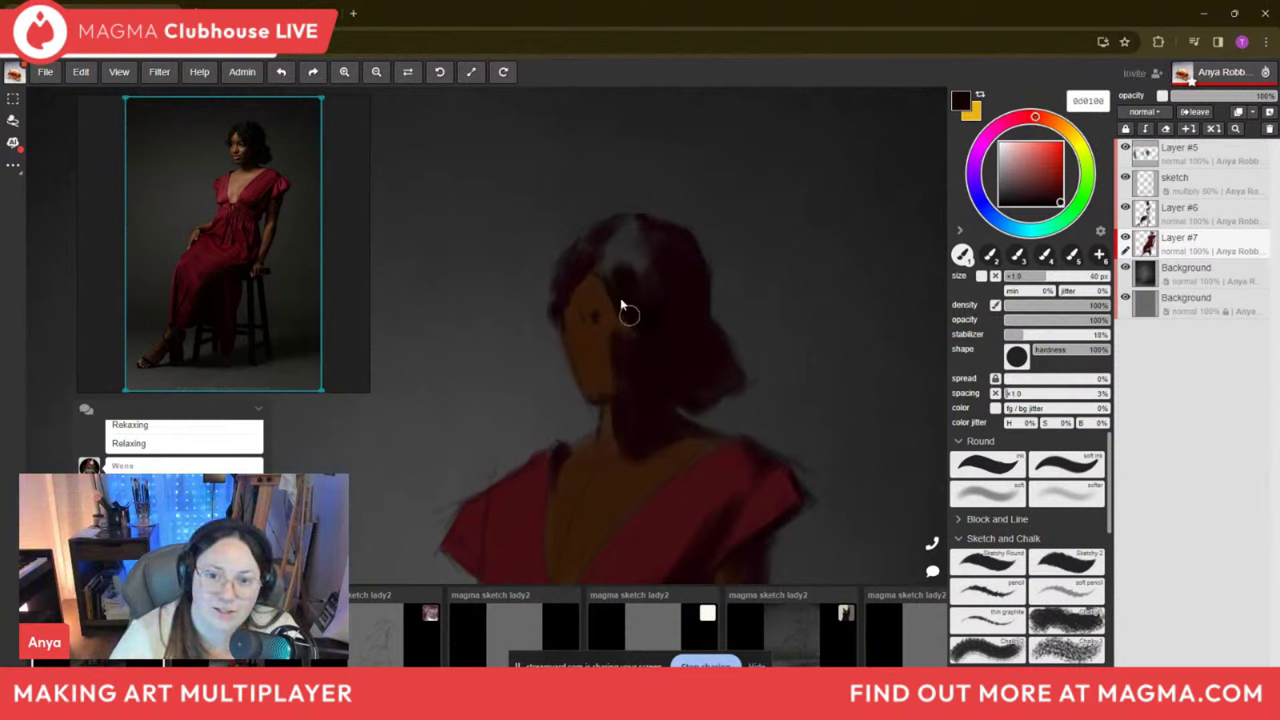
{"action": "key", "text": "]"}
{"action": "key", "text": "]"}
{"action": "key", "text": "]"}
{"action": "key", "text": "]"}
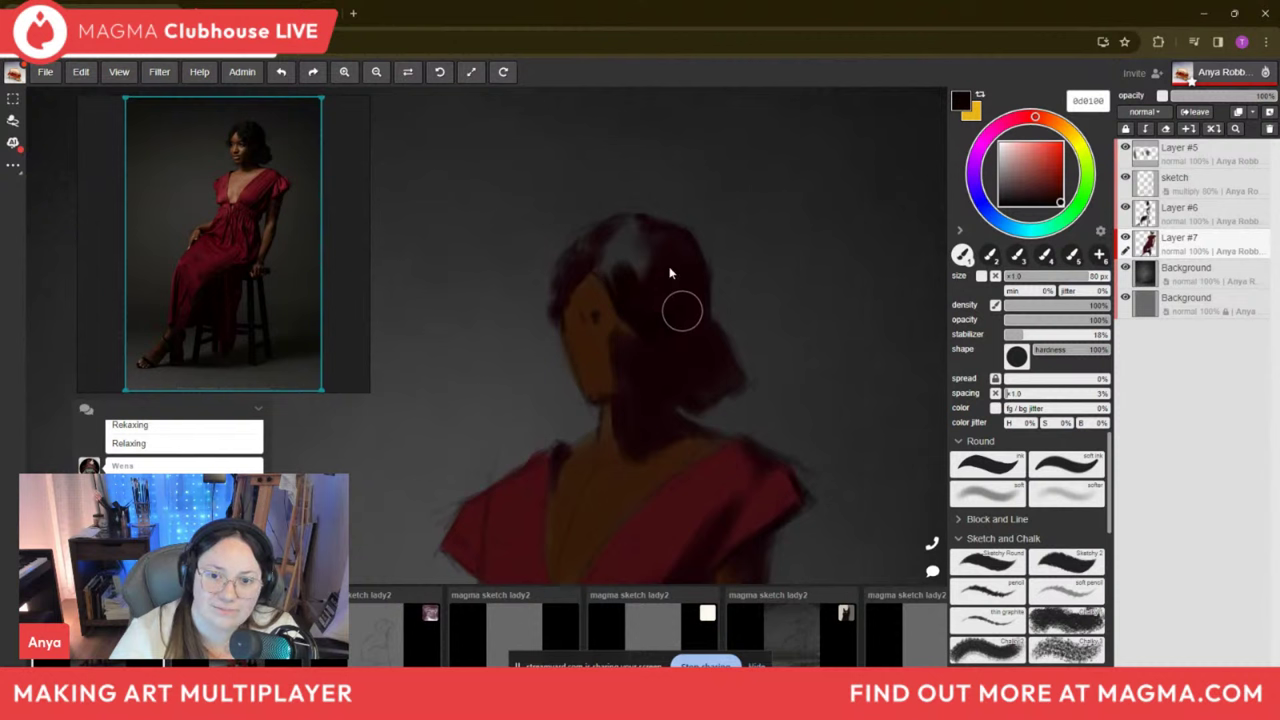
{"action": "left_click", "coordinate": [1179, 214]}
{"action": "left_click", "coordinate": [1186, 155]}
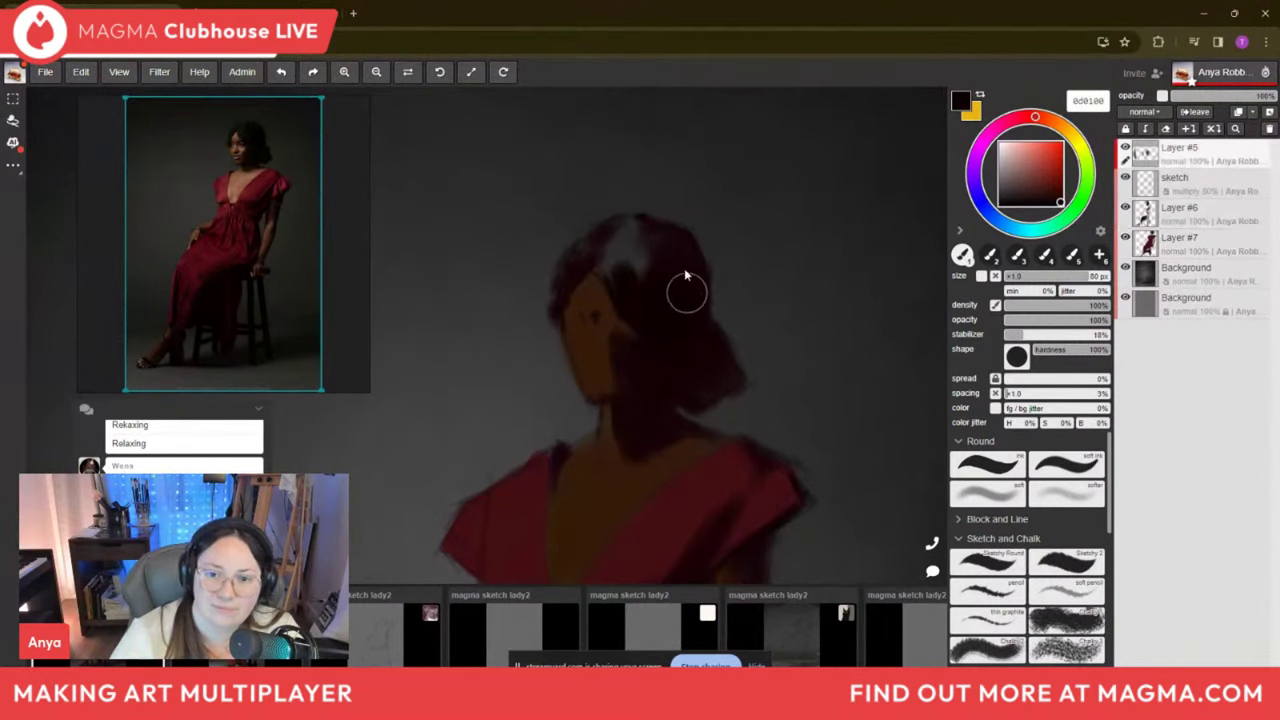
{"action": "mouse_move", "coordinate": [681, 296]}
{"action": "left_mouse_down"}
{"action": "mouse_move", "coordinate": [654, 290]}
{"action": "mouse_move", "coordinate": [648, 250]}
{"action": "left_mouse_up"}
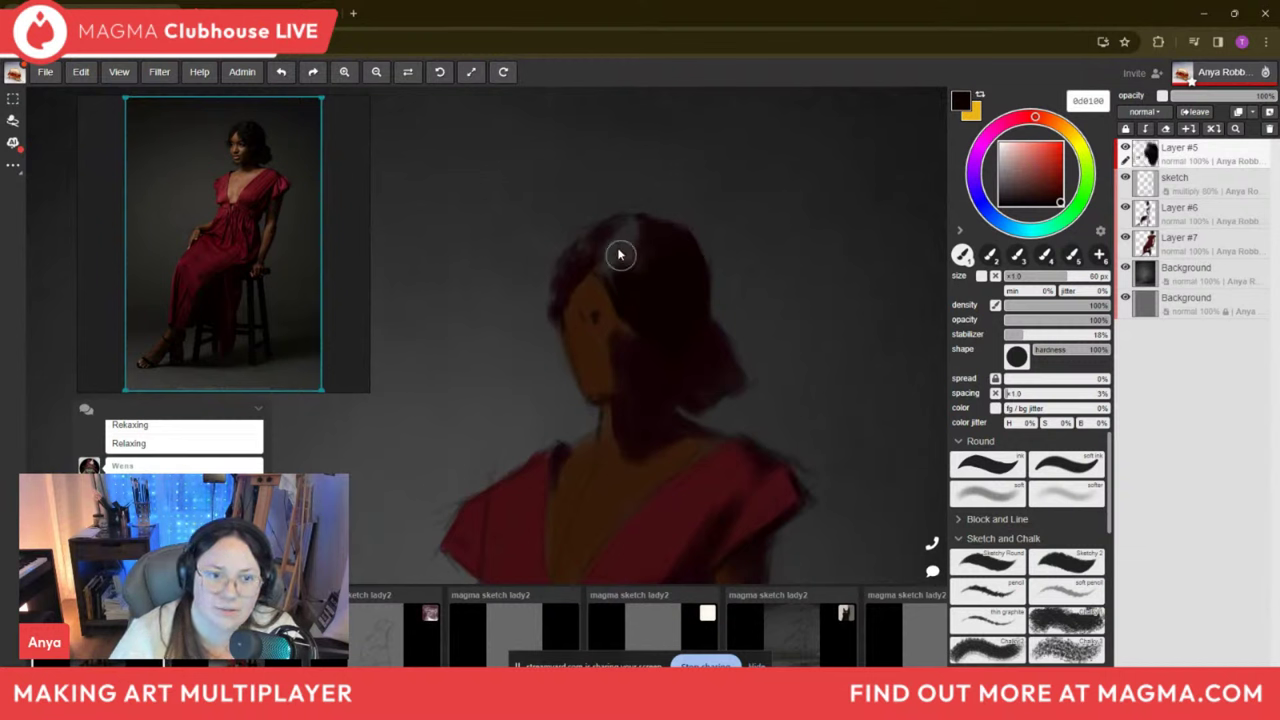
Refine the hair edge beside the forehead and temple in 0d0100, following the reference's head, and reduce the brush to 10 px.
{"action": "double_click", "coordinate": [183, 218]}
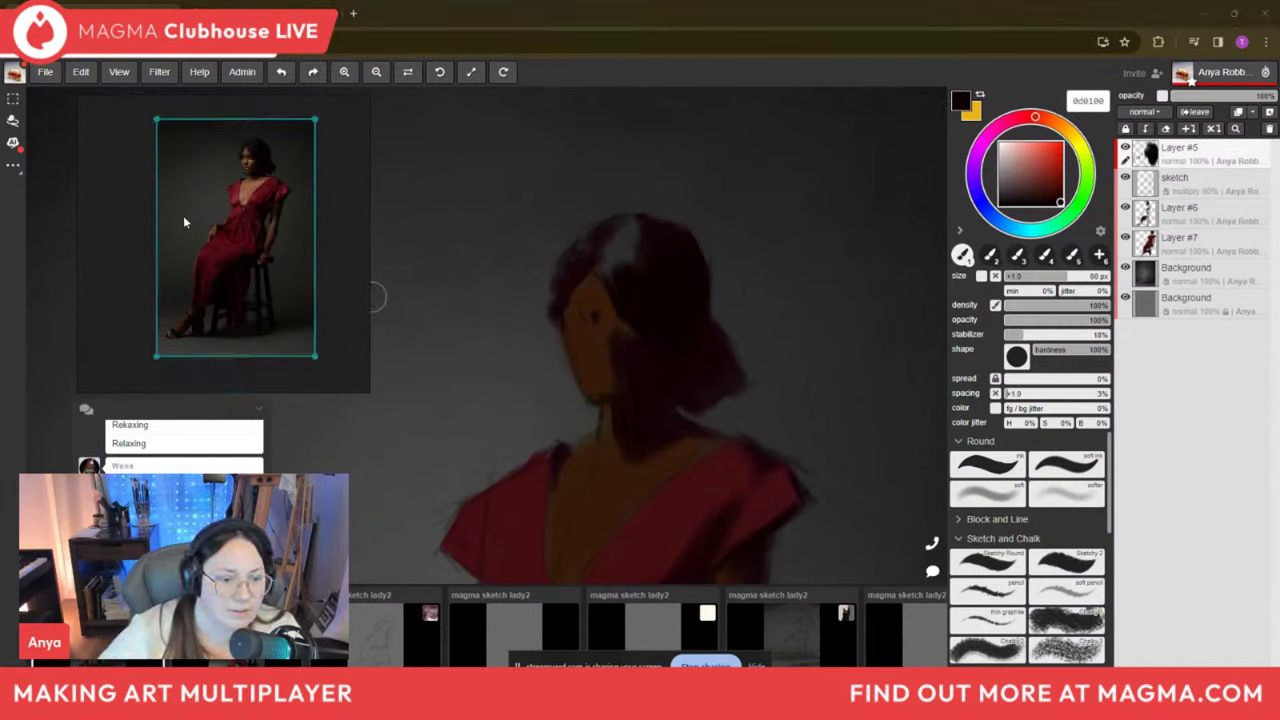
{"action": "scroll", "coordinate": [197, 235], "scroll_direction": "up", "scroll_amount": 4}
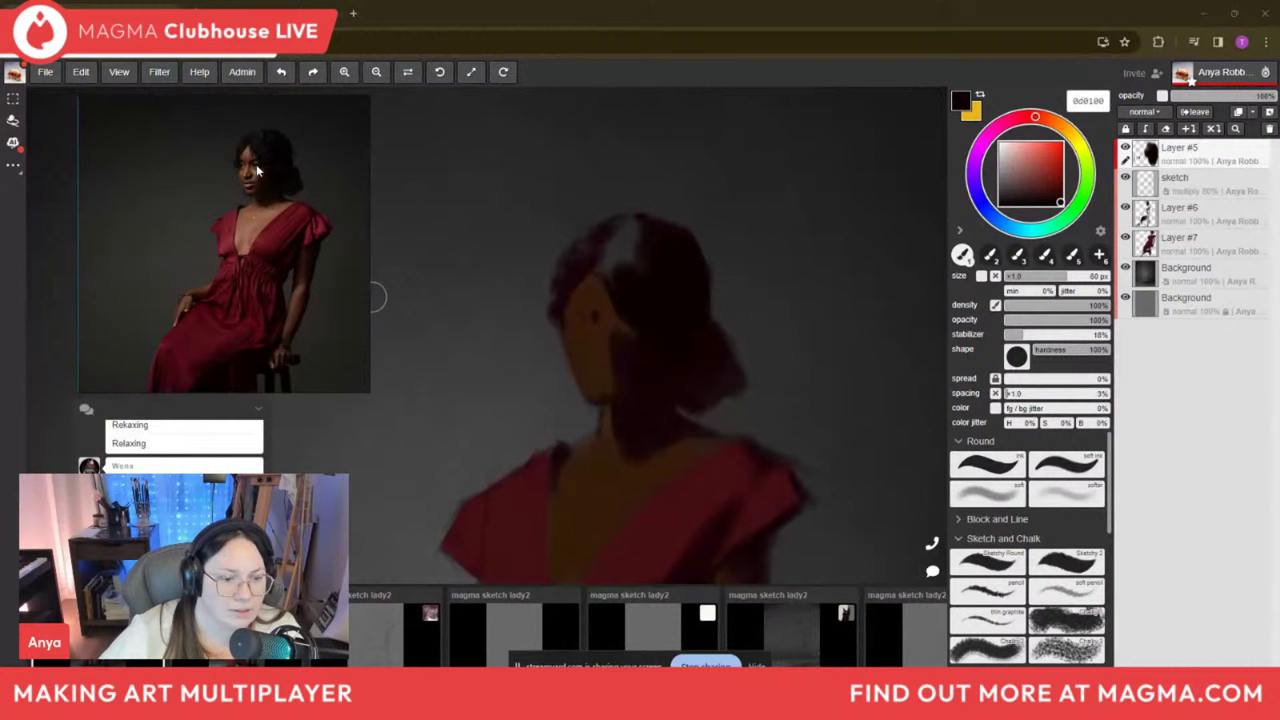
{"action": "scroll", "coordinate": [275, 155], "scroll_direction": "up", "scroll_amount": 5}
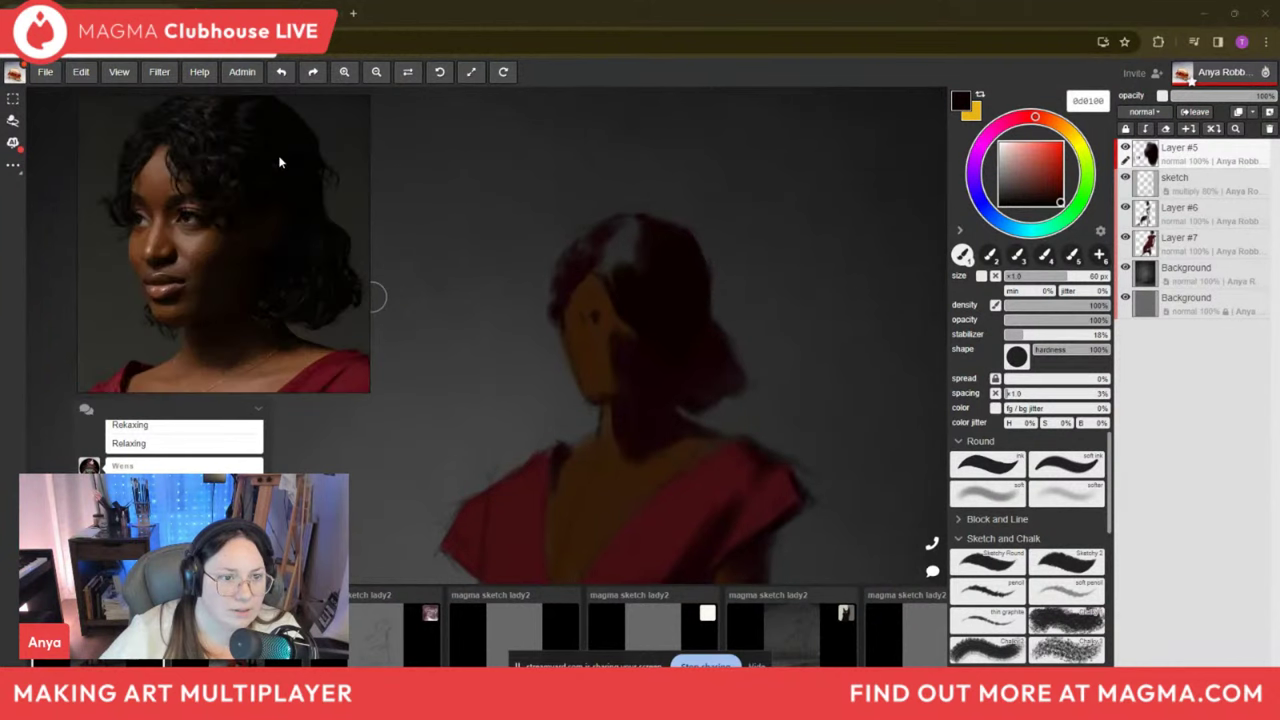
{"action": "scroll", "coordinate": [180, 178], "scroll_direction": "down", "scroll_amount": 1}
{"action": "scroll", "coordinate": [227, 169], "scroll_direction": "up", "scroll_amount": 1}
{"action": "scroll", "coordinate": [227, 169], "scroll_direction": "down", "scroll_amount": 1}
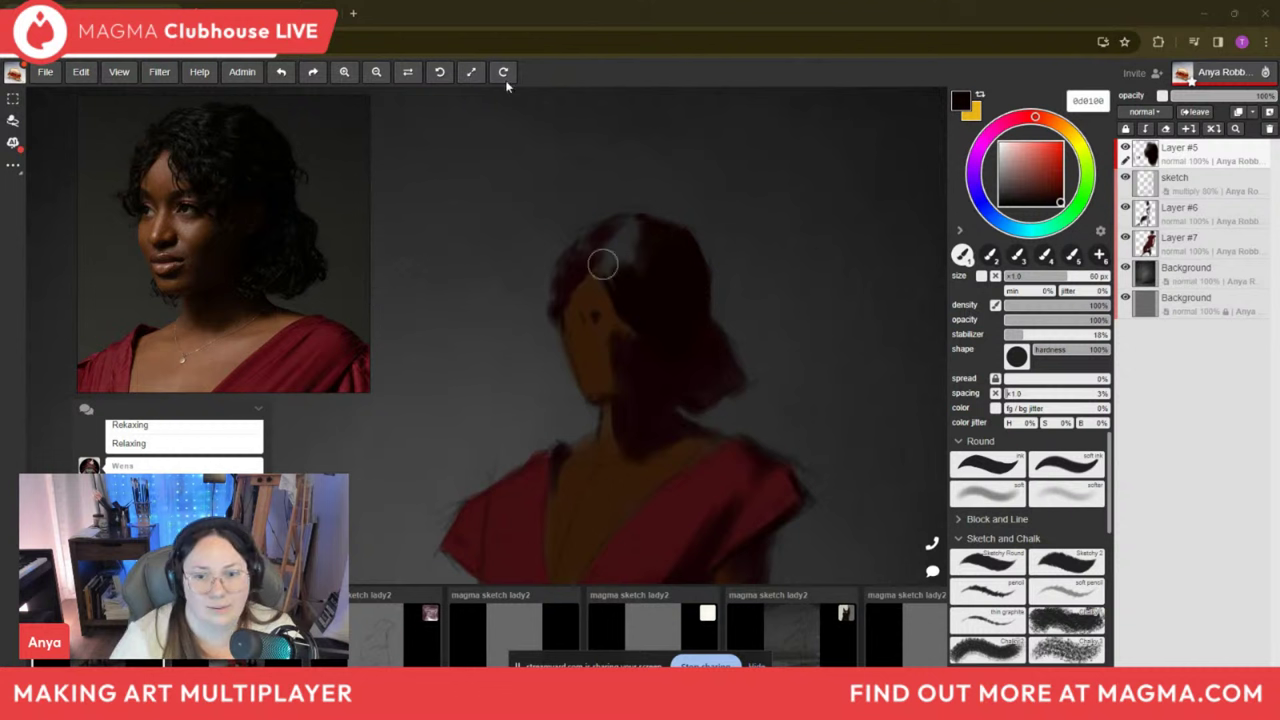
{"action": "key", "text": "bracketleft"}
{"action": "key", "text": "bracketleft"}
{"action": "key", "text": "bracketleft"}
{"action": "key", "text": "bracketleft"}
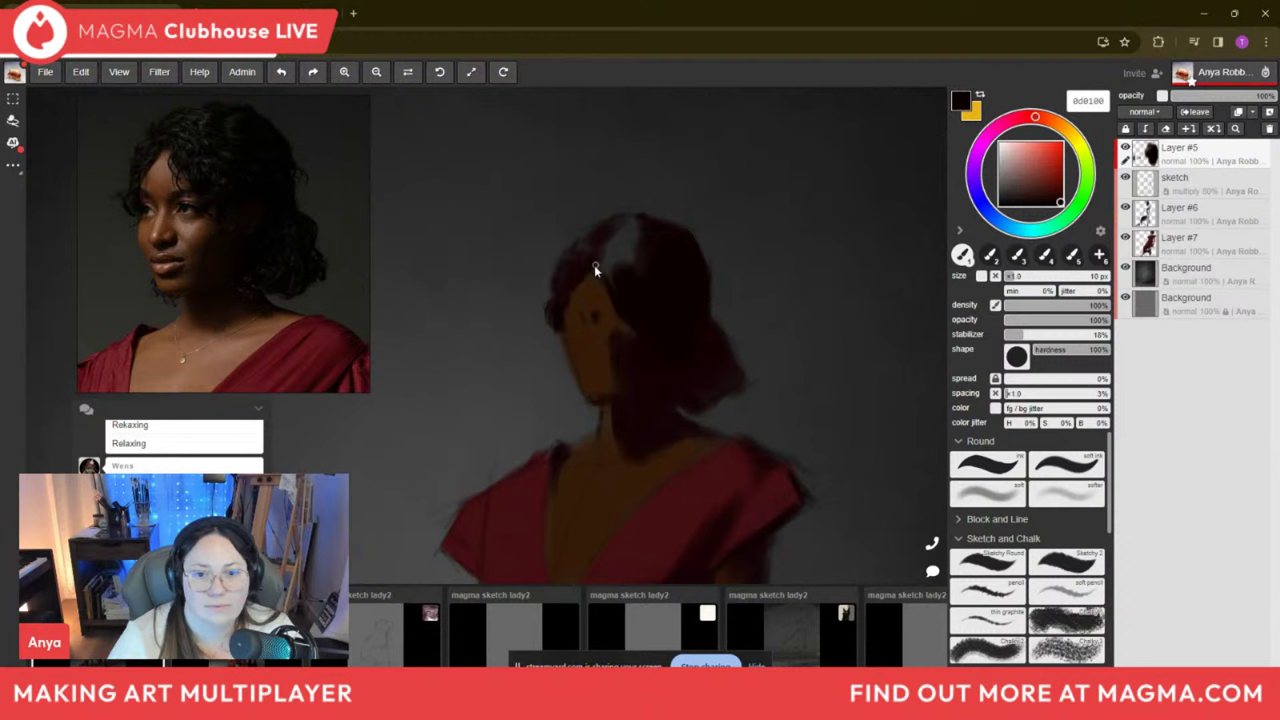
Pick skin brown 361a09 with a 14 px brush for the face edge, and trim the cheek and jaw contour with the eraser at 80 to 50 px.
{"action": "left_click", "coordinate": [577, 331], "text": "alt"}
{"action": "key", "text": "bracketright"}
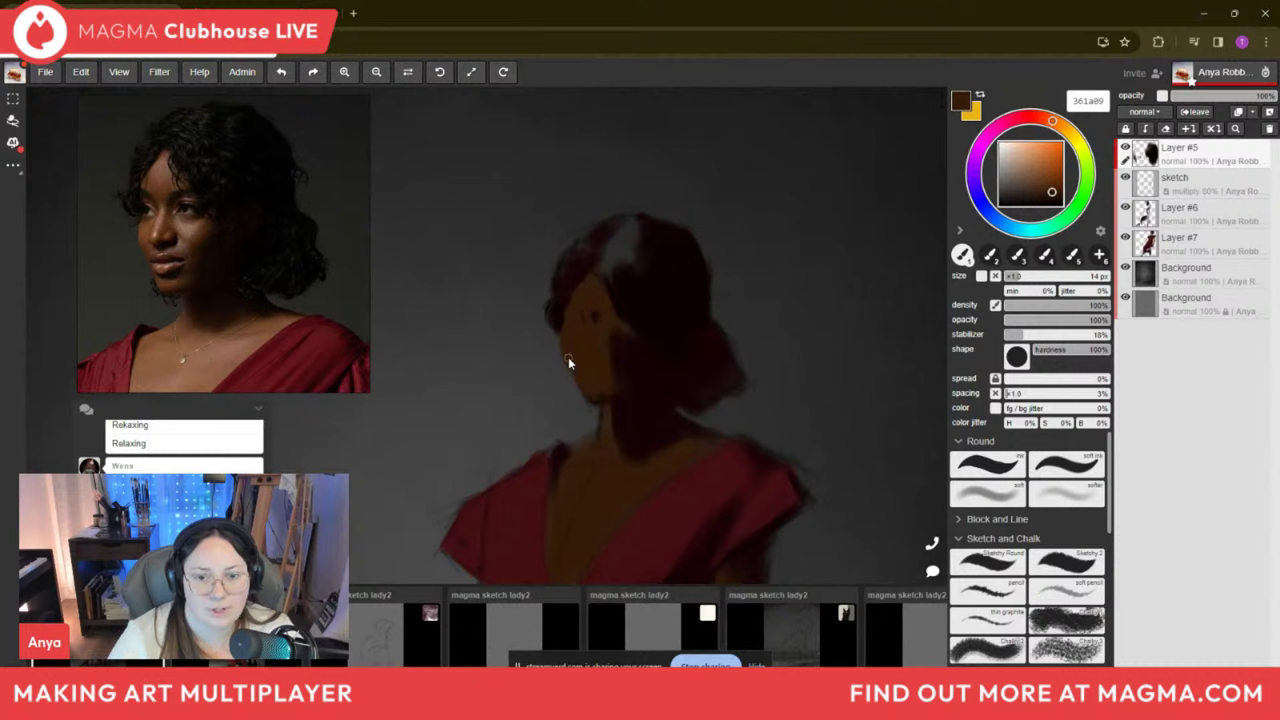
{"action": "key", "text": "e"}
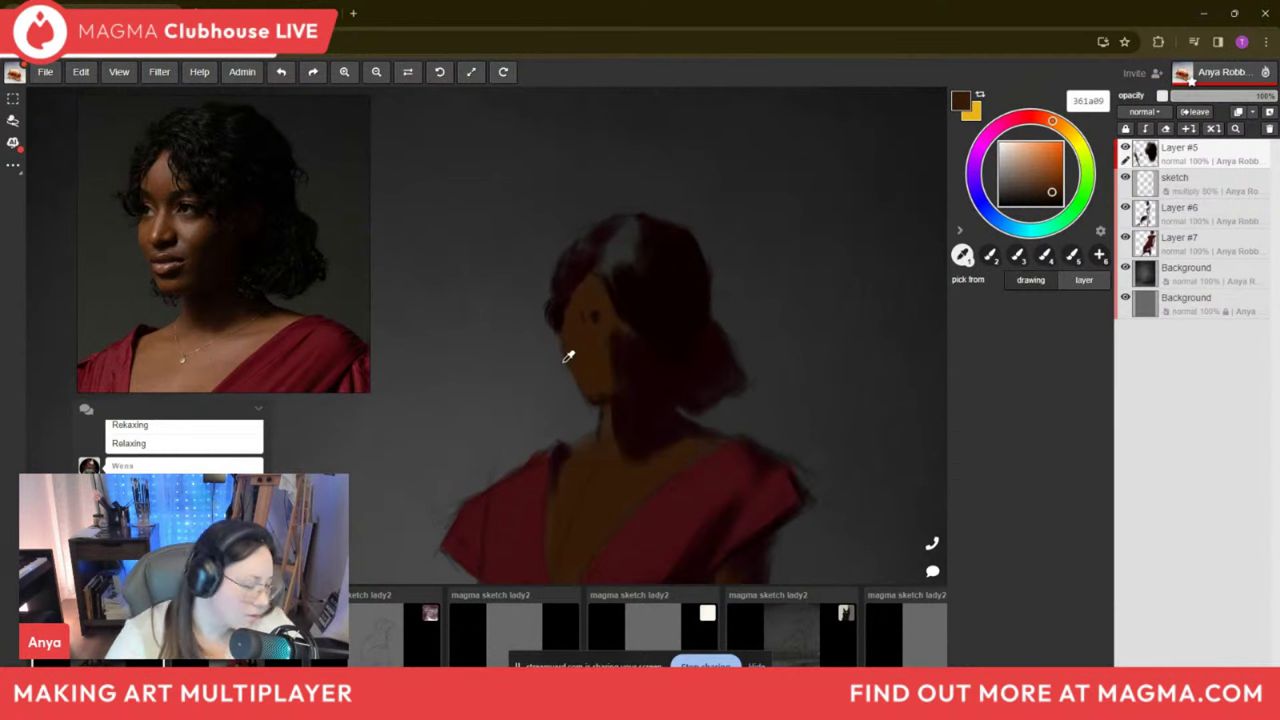
{"action": "key", "text": "bracketleft"}
{"action": "key", "text": "bracketleft"}
{"action": "key", "text": "bracketleft"}
{"action": "key", "text": "bracketleft"}
{"action": "key", "text": "bracketleft"}
{"action": "key", "text": "bracketleft"}
{"action": "key", "text": "bracketleft"}
{"action": "key", "text": "bracketleft"}
{"action": "key", "text": "bracketleft"}
{"action": "key", "text": "bracketleft"}
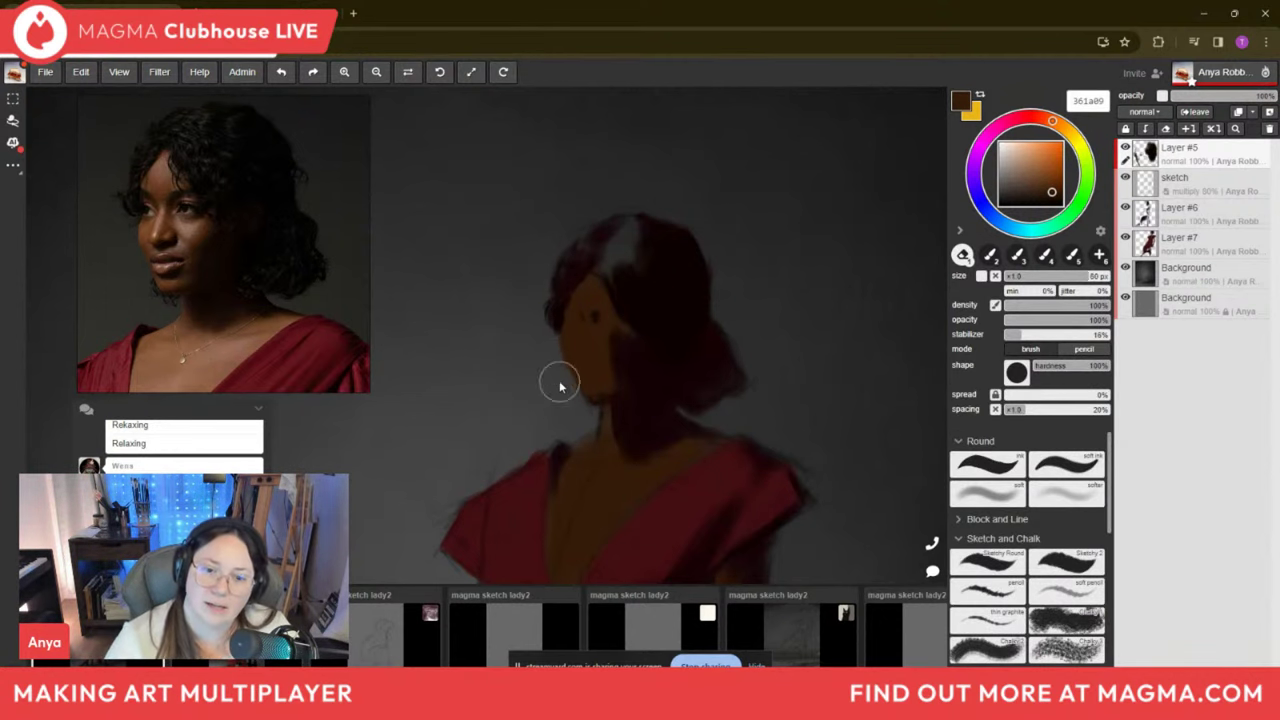
{"action": "key", "text": "bracketright"}
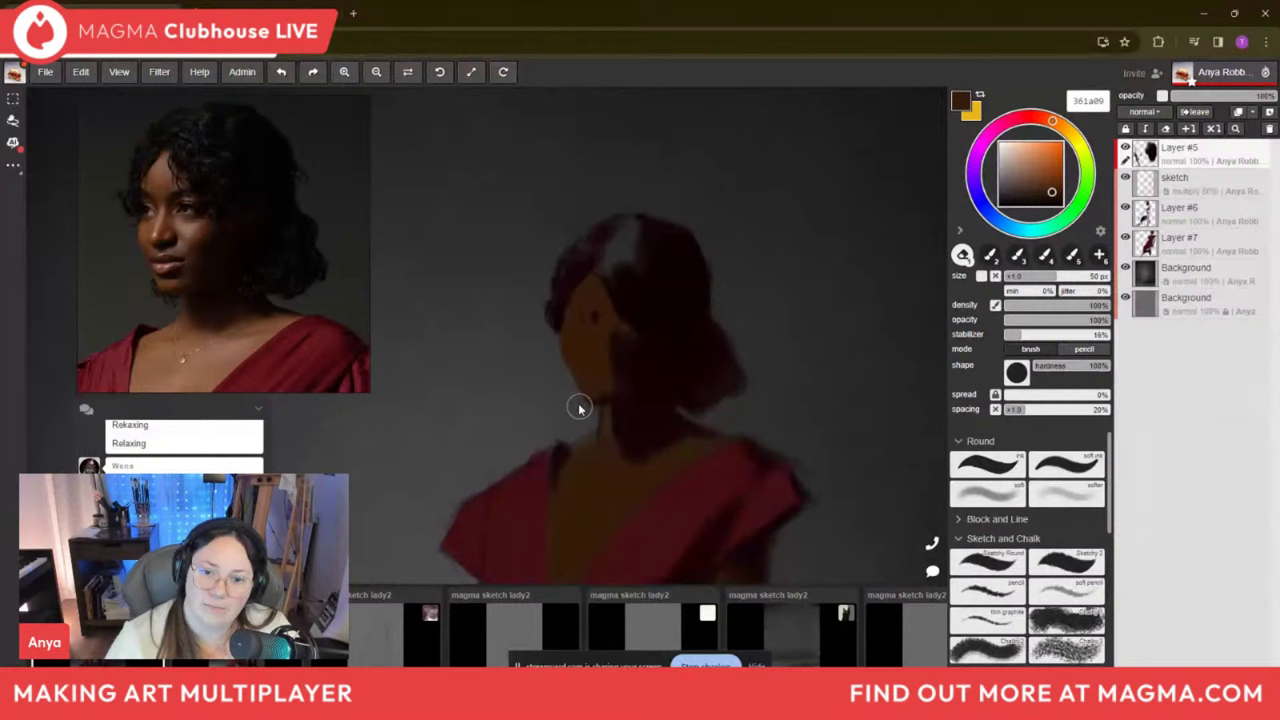
Pick near-black 0d0100 from the hair and darken the hair behind the jaw and neck, varying the brush between 14 and 35 px.
{"action": "key", "text": "i"}
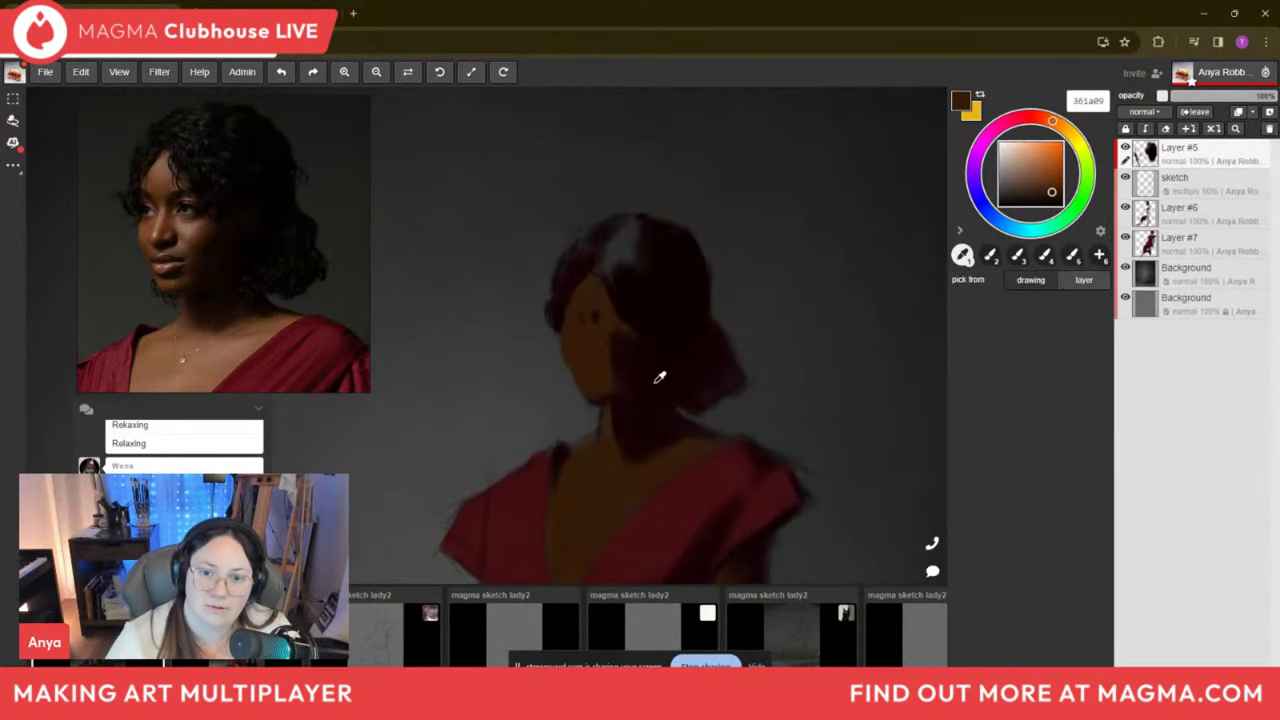
{"action": "left_click", "coordinate": [658, 310]}
{"action": "key", "text": "b"}
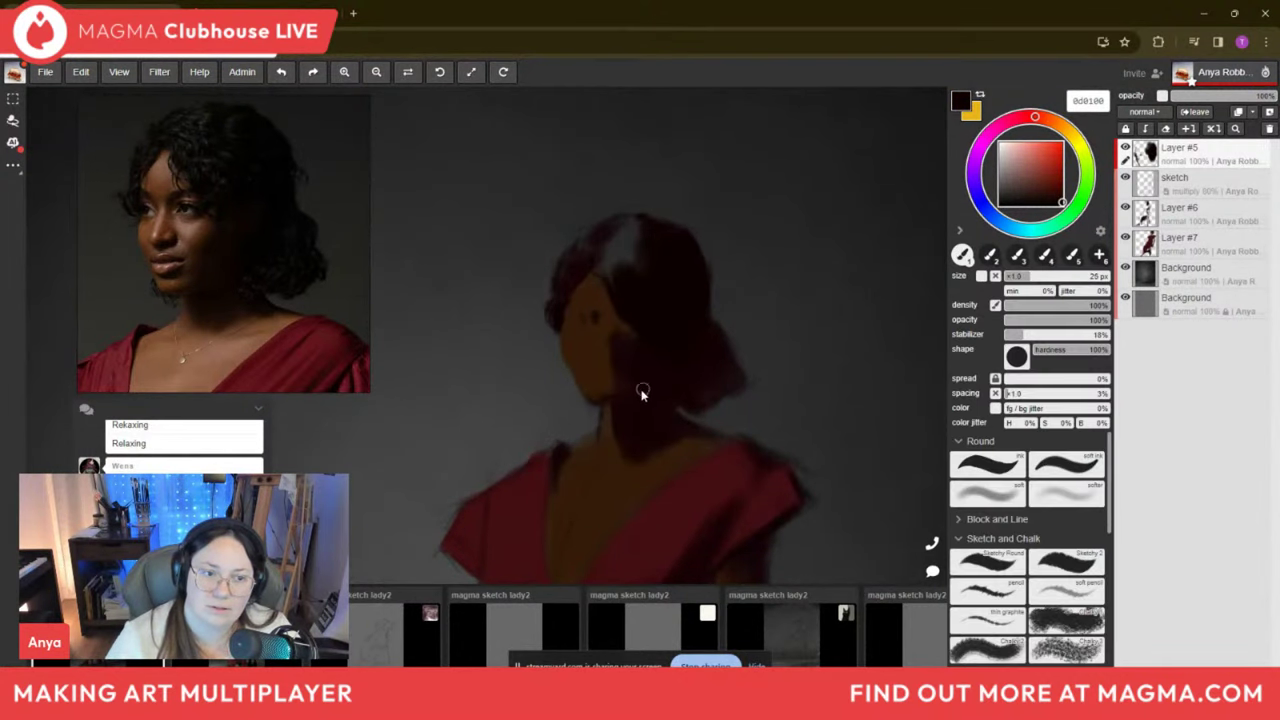
{"action": "key", "text": "bracketleft"}
{"action": "key", "text": "bracketleft"}
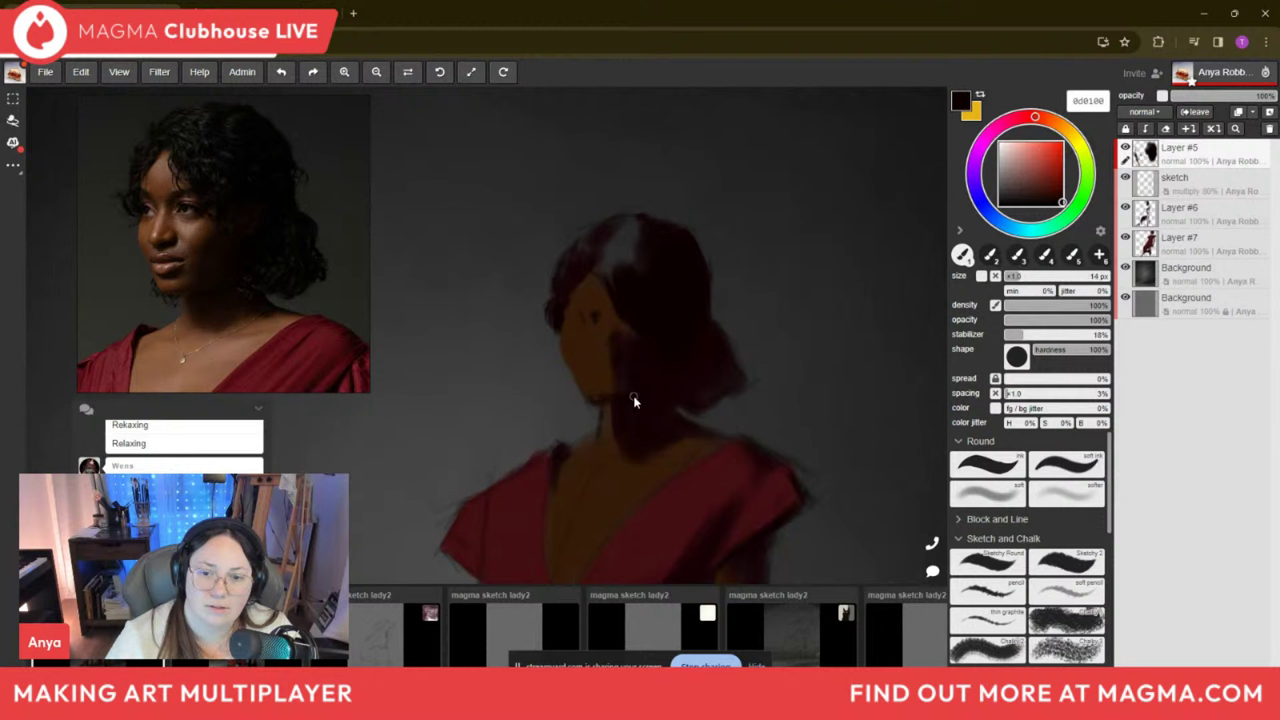
{"action": "key", "text": "bracketright"}
{"action": "key", "text": "bracketright"}
{"action": "key", "text": "bracketright"}
{"action": "key", "text": "bracketright"}
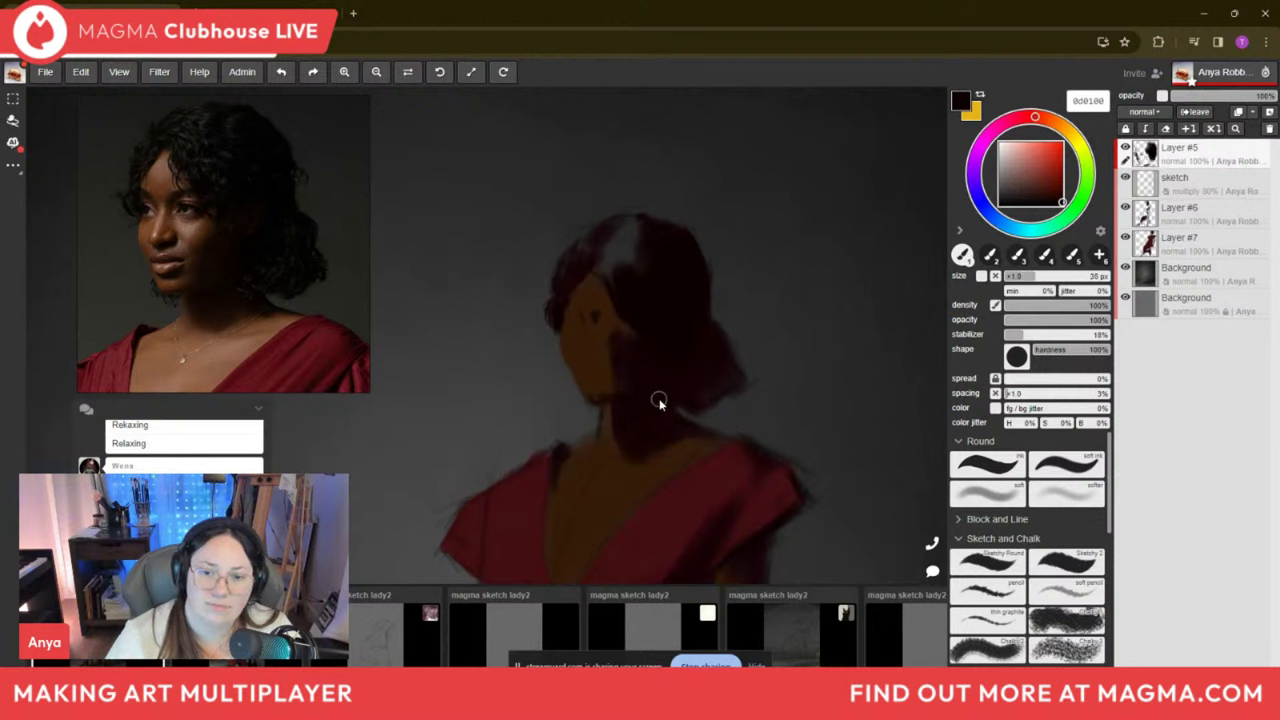
{"action": "key", "text": "bracketleft"}
{"action": "key", "text": "bracketleft"}
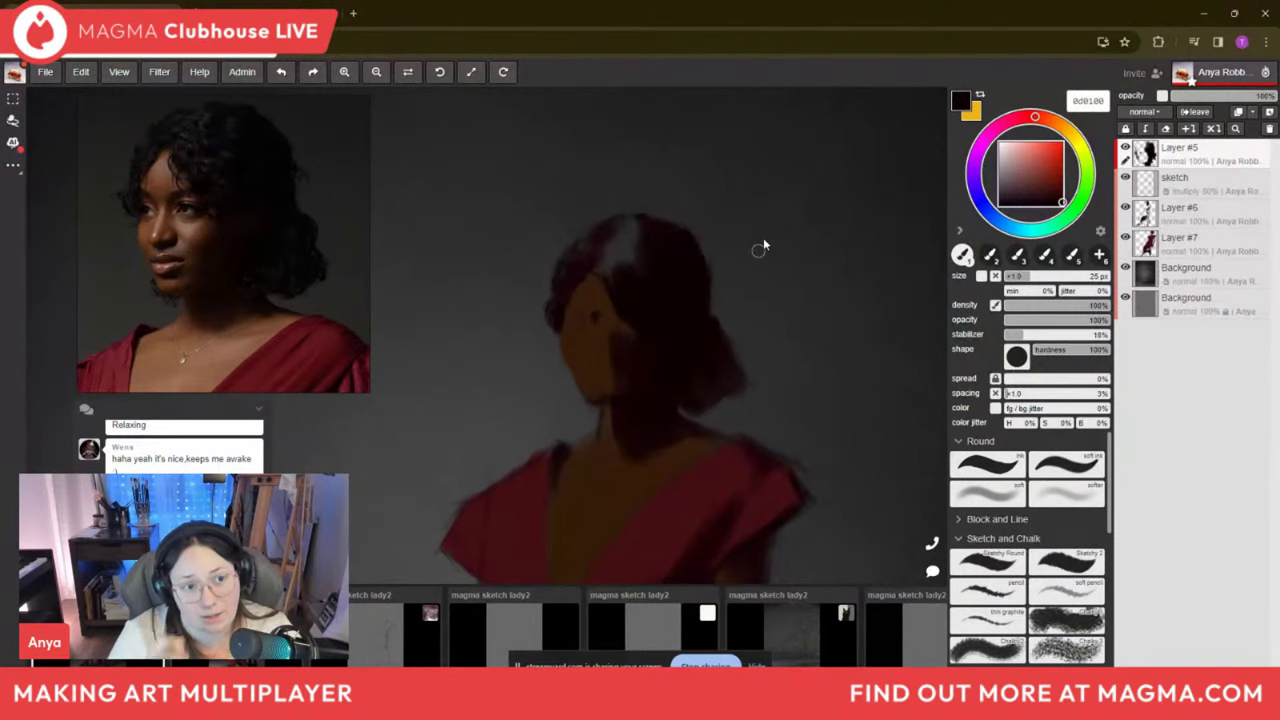
Cover part of the pale gap at the hair's crown with 0d0100, enlarging the brush to 50 px.
{"action": "key", "text": "["}
{"action": "key", "text": "["}
{"action": "key", "text": "["}
{"action": "key", "text": "["}
{"action": "key", "text": "]"}
{"action": "key", "text": "]"}
{"action": "key", "text": "]"}
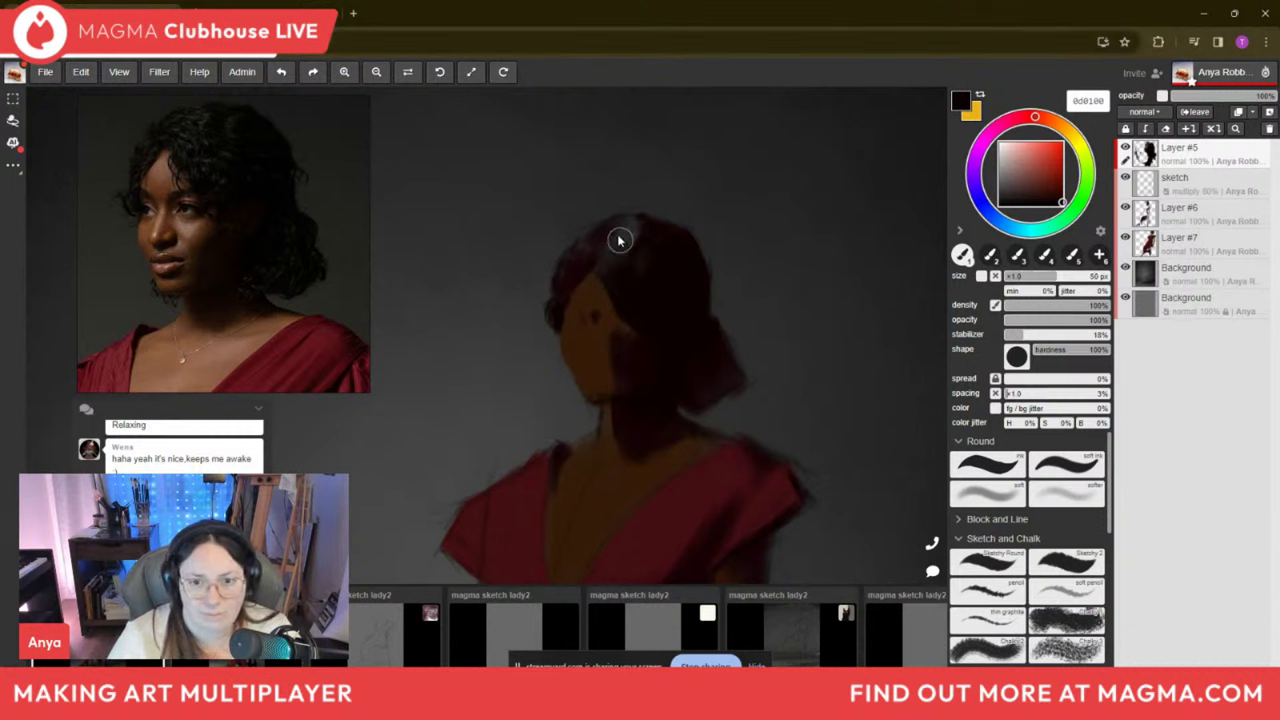
Pick soft dark 1a1313 from the crown and paint the hair's top highlight area, enlarging the brush from 50 to 70 px.
{"action": "left_click", "coordinate": [619, 244], "text": "alt"}
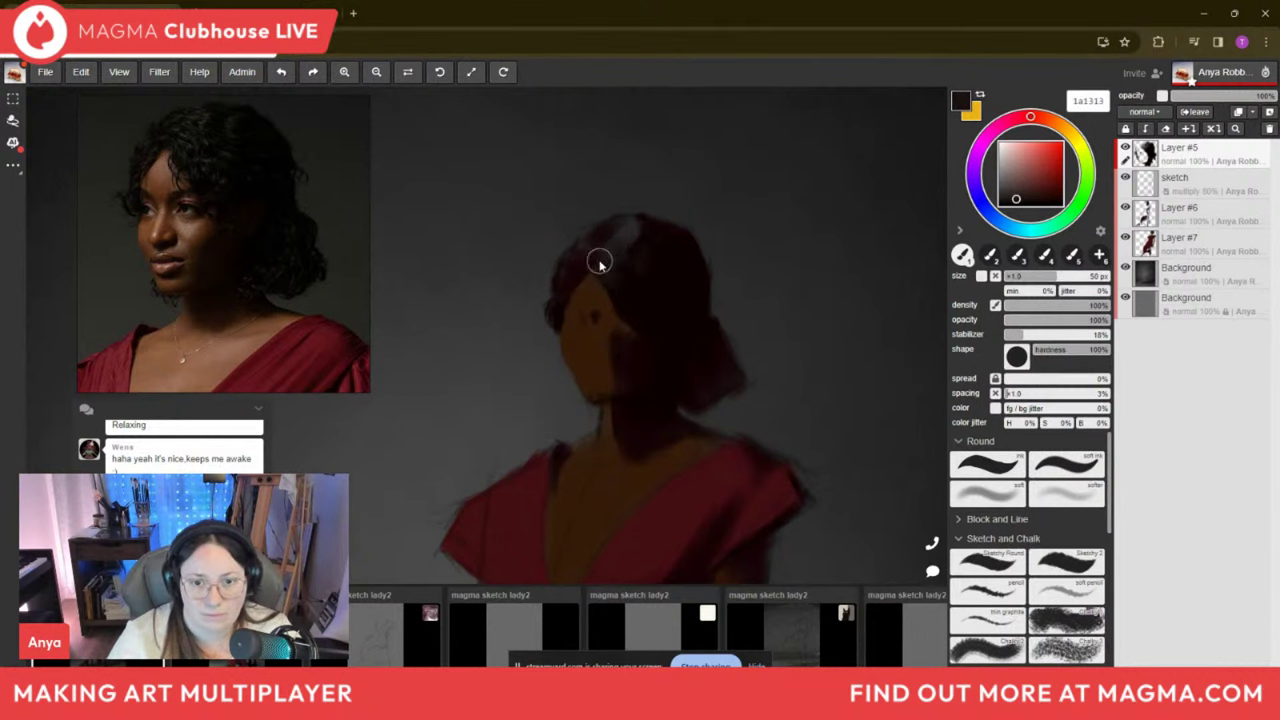
{"action": "mouse_move", "coordinate": [591, 241]}
{"action": "left_mouse_down"}
{"action": "mouse_move", "coordinate": [618, 242]}
{"action": "mouse_move", "coordinate": [638, 297]}
{"action": "mouse_move", "coordinate": [647, 233]}
{"action": "left_mouse_up"}
{"action": "key", "text": "bracketright"}
{"action": "key", "text": "bracketright"}
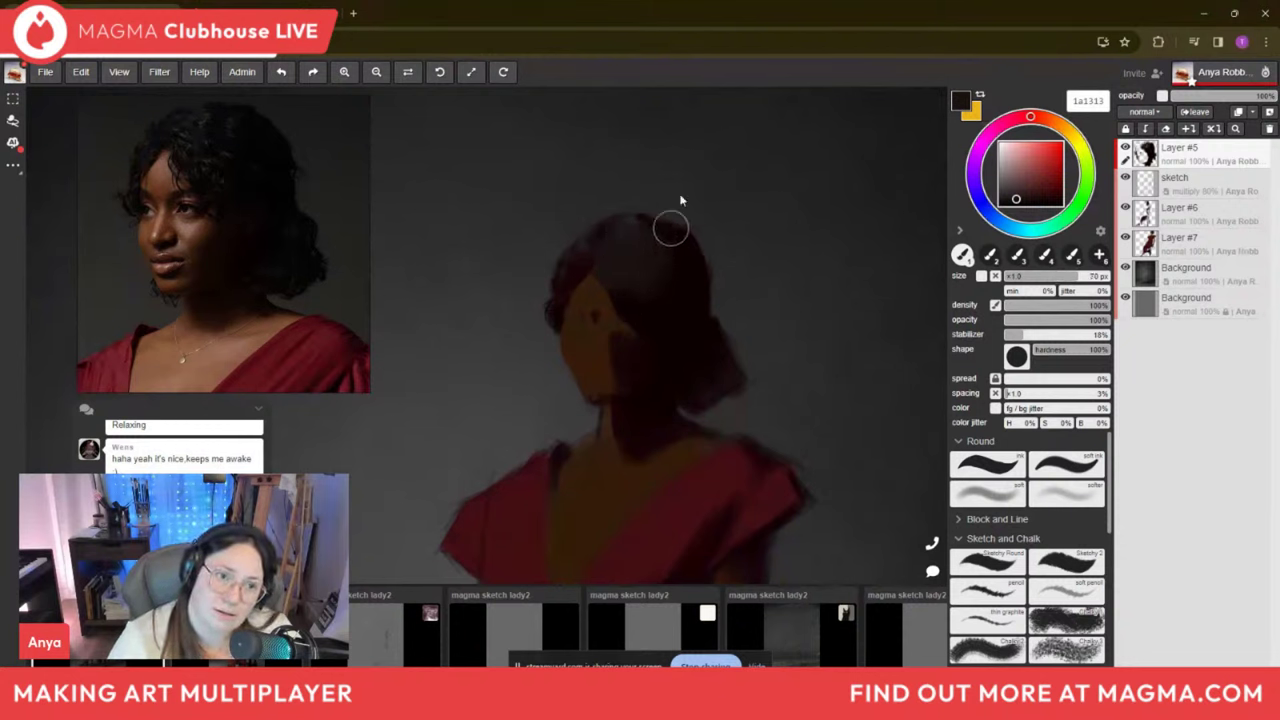
Pick 0d0100 from the lower hair and deepen the dark hair mass beside the face, ending with the brush at 40 px.
{"action": "key", "text": "bracketleft"}
{"action": "key", "text": "bracketleft"}
{"action": "key", "text": "bracketleft"}
{"action": "key", "text": "bracketleft"}
{"action": "key", "text": "bracketleft"}
{"action": "left_click", "coordinate": [667, 390], "text": "alt"}
{"action": "key", "text": "bracketright"}
{"action": "key", "text": "bracketright"}
{"action": "key", "text": "bracketright"}
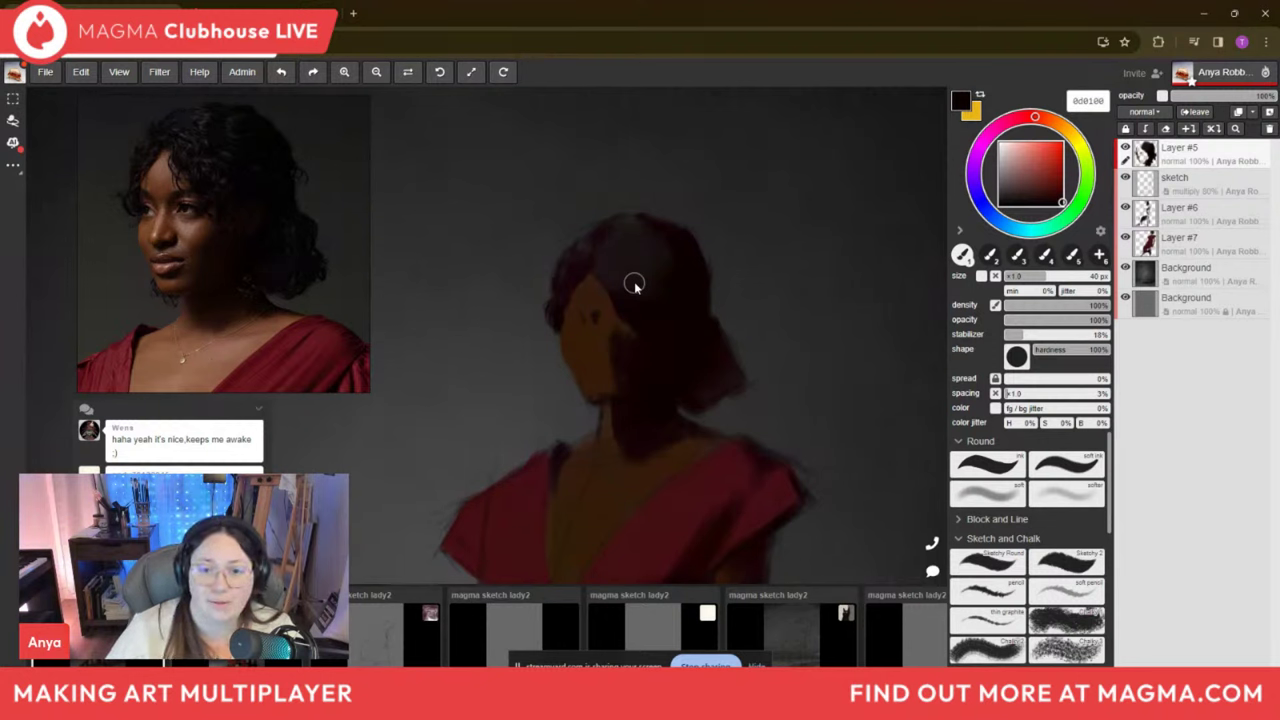
Pick transition tone 130908 from the hair and blend the crown into the darker side hair, reducing the brush to 20 px.
{"action": "left_click", "coordinate": [663, 272], "text": "alt"}
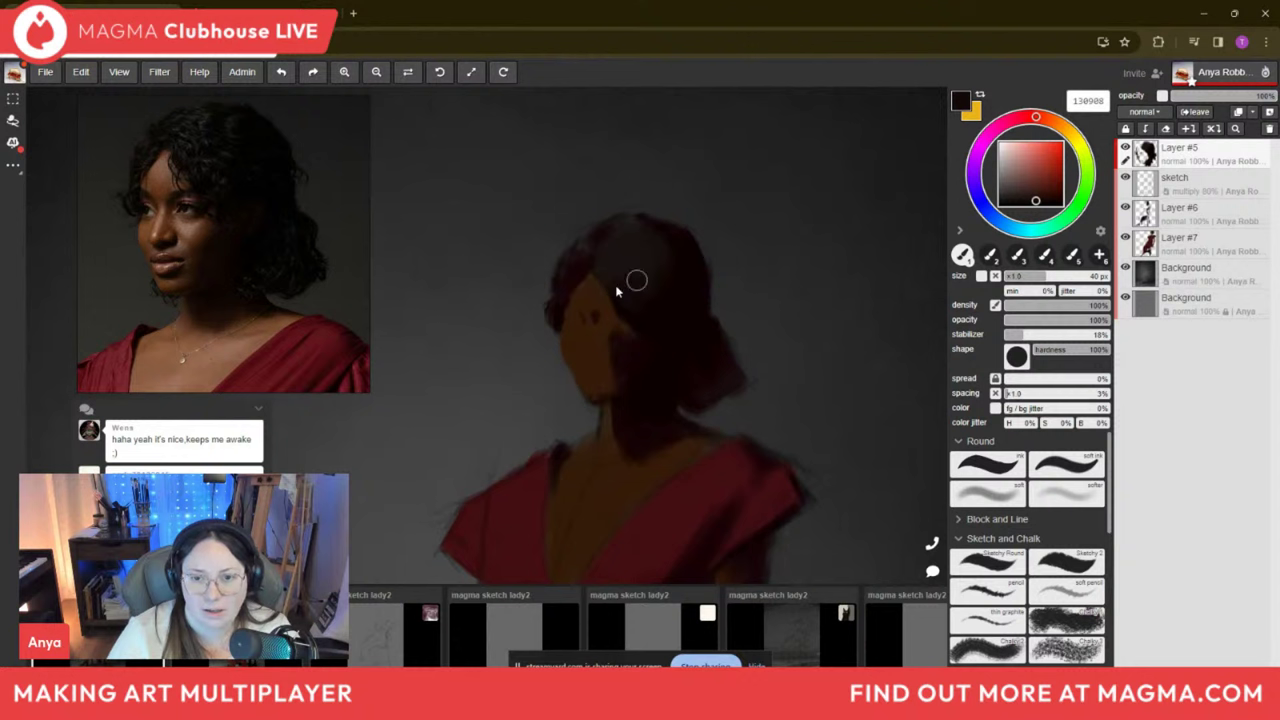
{"action": "key", "text": "["}
{"action": "key", "text": "["}
{"action": "key", "text": "["}
{"action": "key", "text": "["}
{"action": "key", "text": "["}
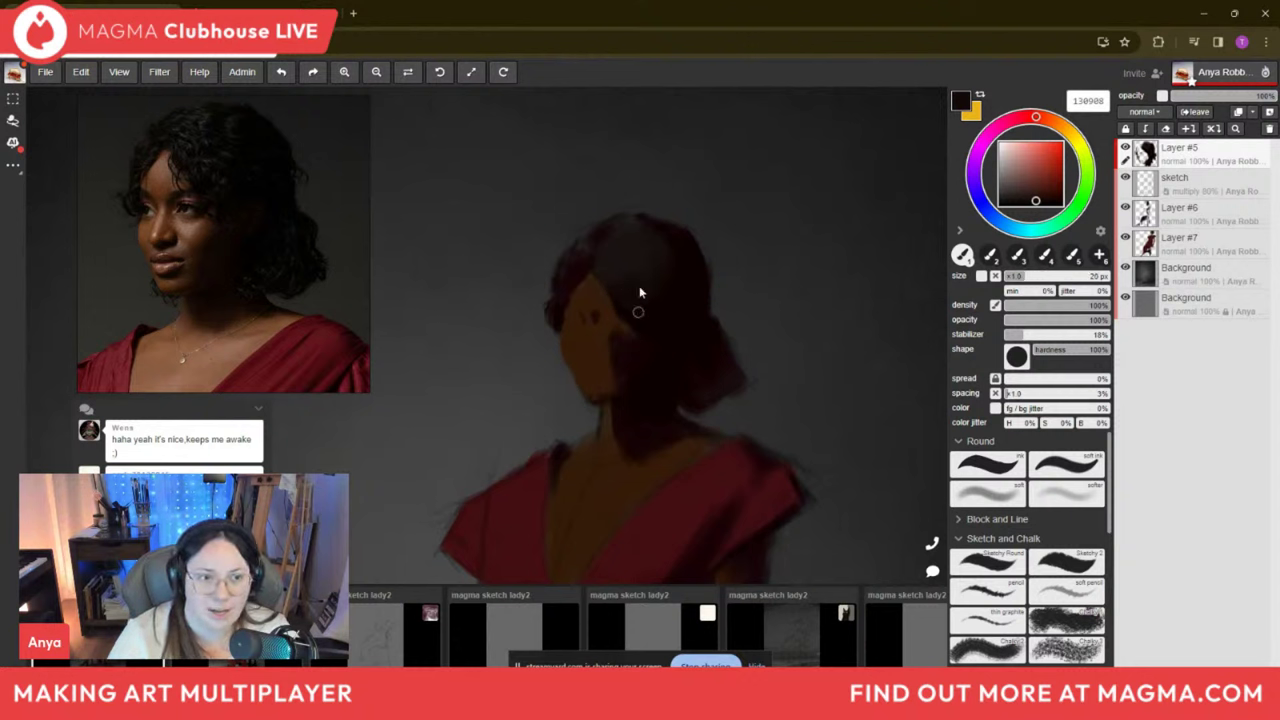
Pick 0d0100 from the hair, refine the hairline above the forehead at 8 px and enlarge the brush to 14 px.
{"action": "left_click", "coordinate": [652, 300], "text": "alt"}
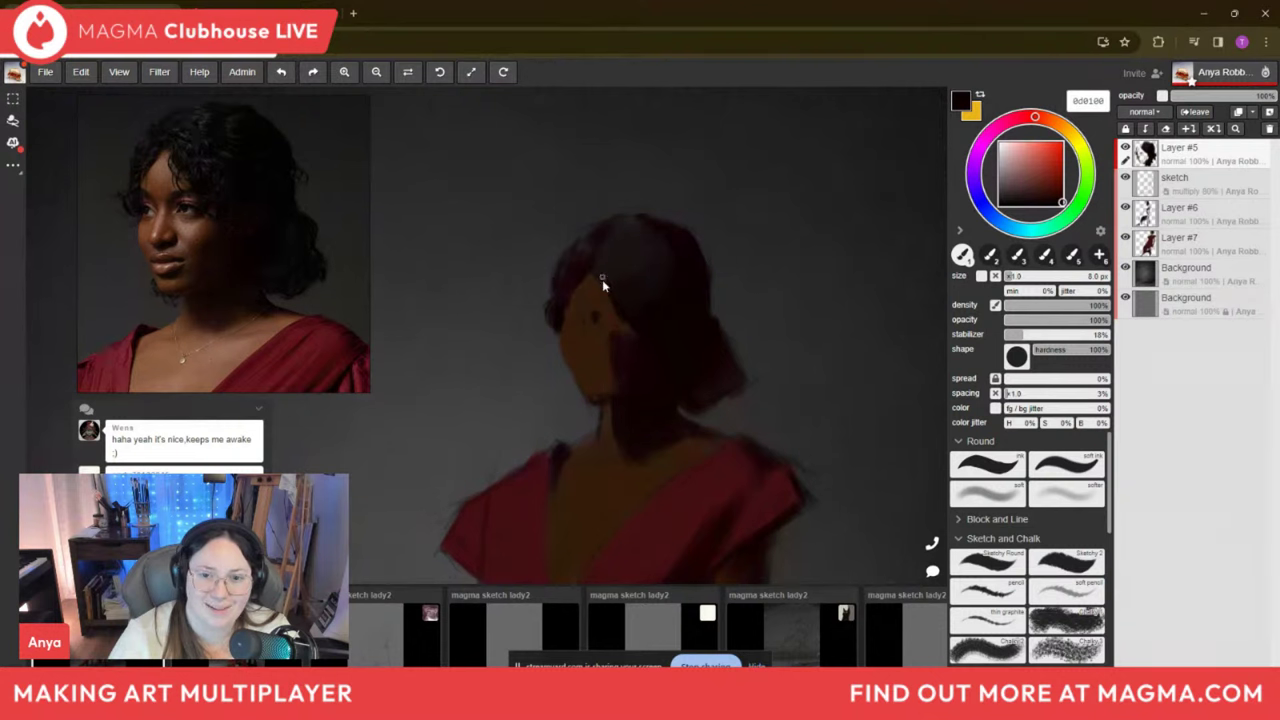
{"action": "key", "text": "]"}
{"action": "key", "text": "]"}
{"action": "key", "text": "]"}
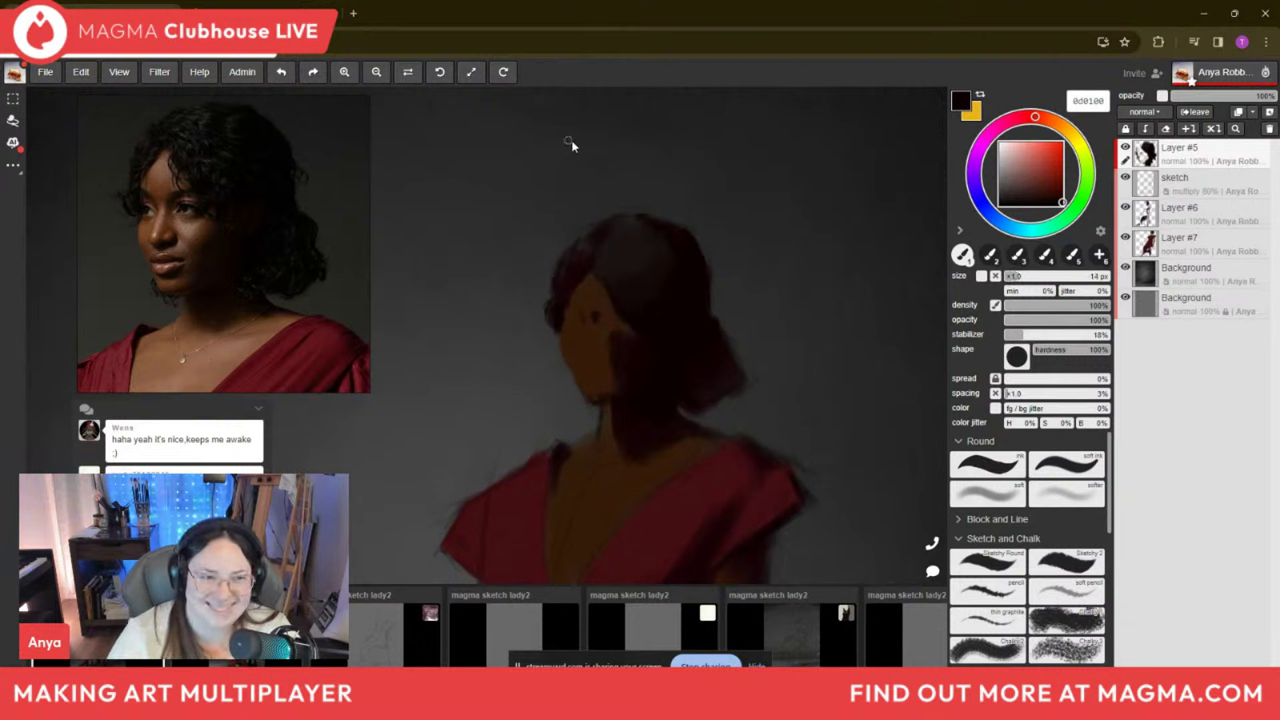
Pick skin tone 361a09 from the forehead and touch up the skin along the hairline with the brush at 20 px.
{"action": "key", "text": "bracketright"}
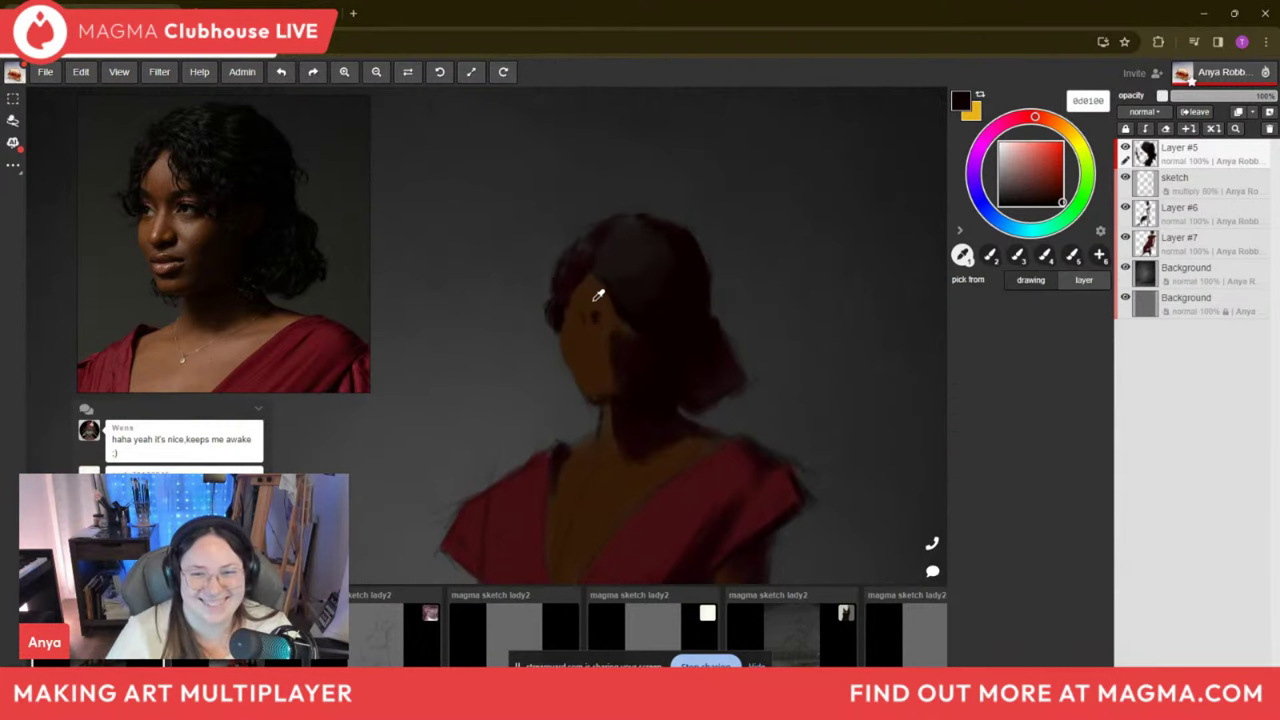
{"action": "left_click", "coordinate": [598, 298], "text": "alt"}
{"action": "key", "text": "bracketright"}
{"action": "key", "text": "bracketright"}
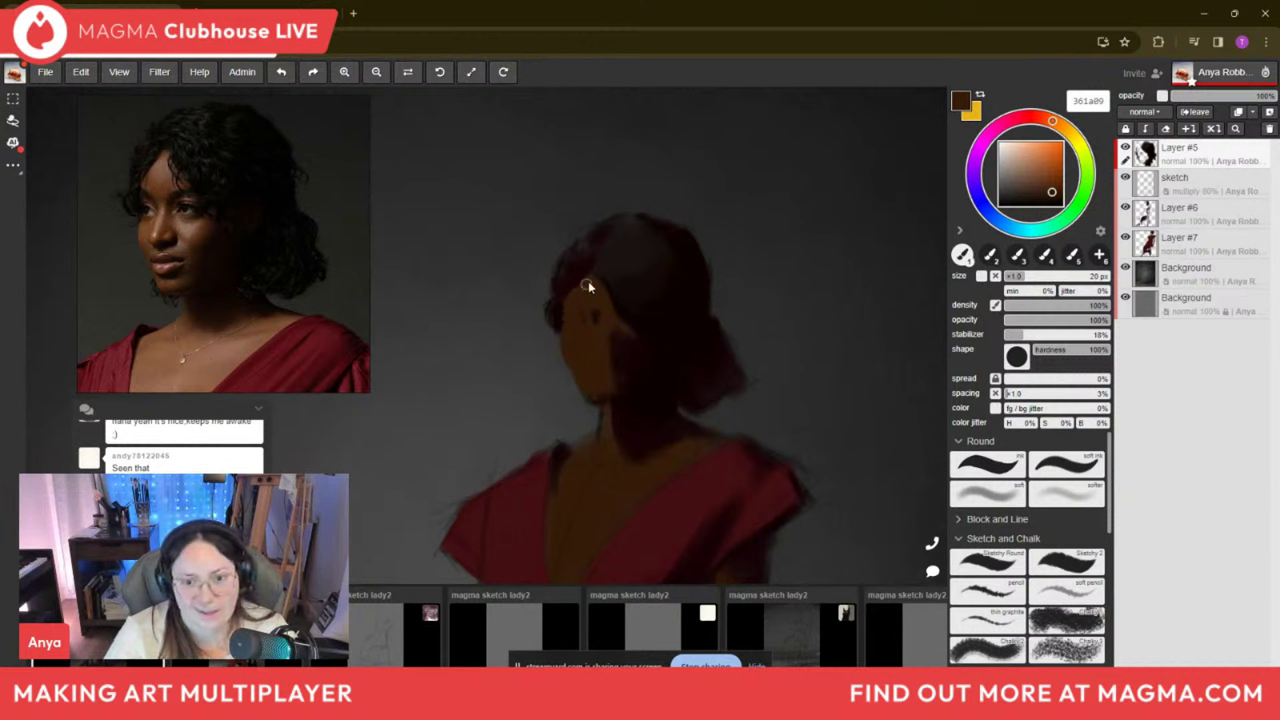
Refine the hair and face edge beside the cheek using picked colors 0d0201 at 14 px and 331908, and switch to the 20 px eraser.
{"action": "key", "text": "alt"}
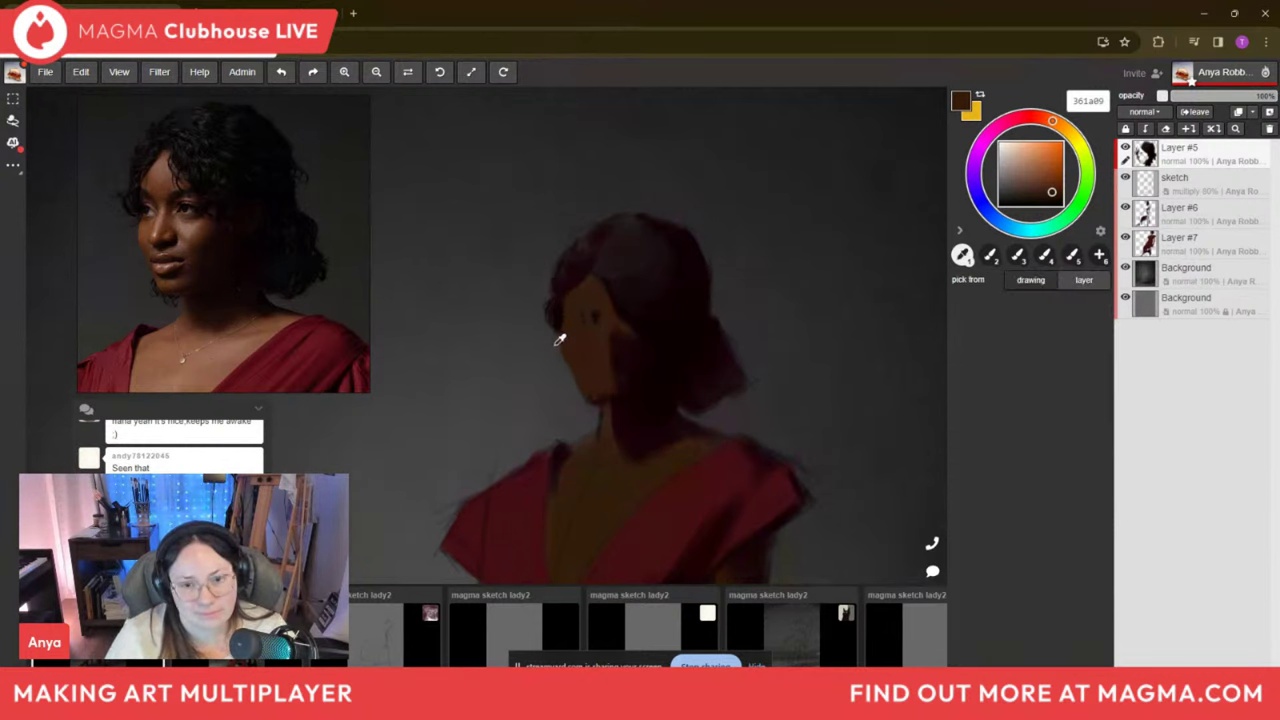
{"action": "left_click", "coordinate": [565, 324], "text": "alt"}
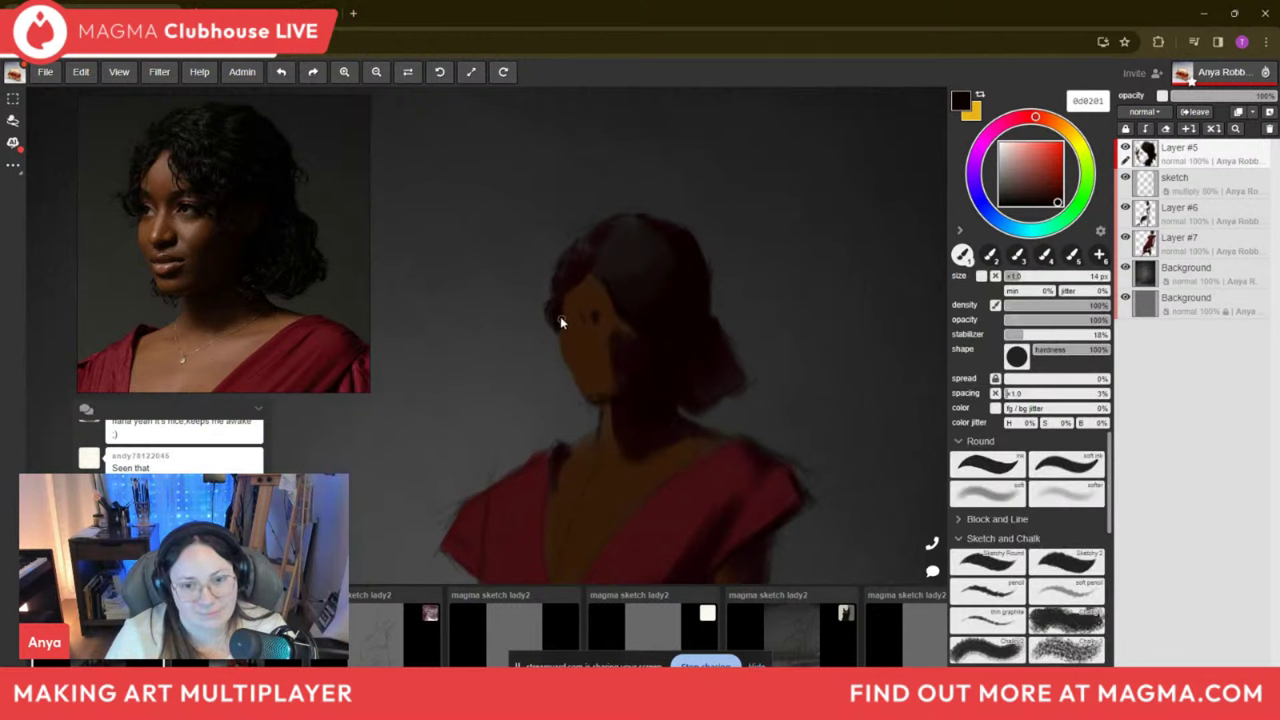
{"action": "left_click", "coordinate": [577, 343], "text": "alt"}
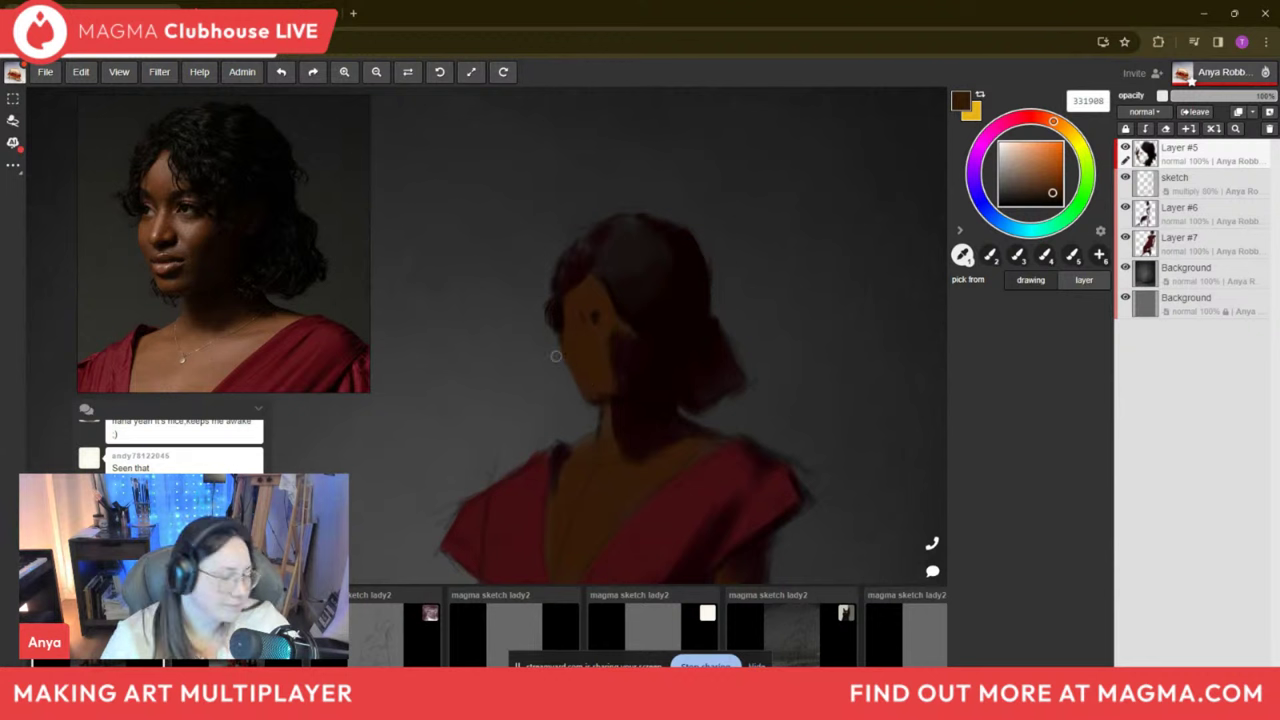
{"action": "key", "text": "e"}
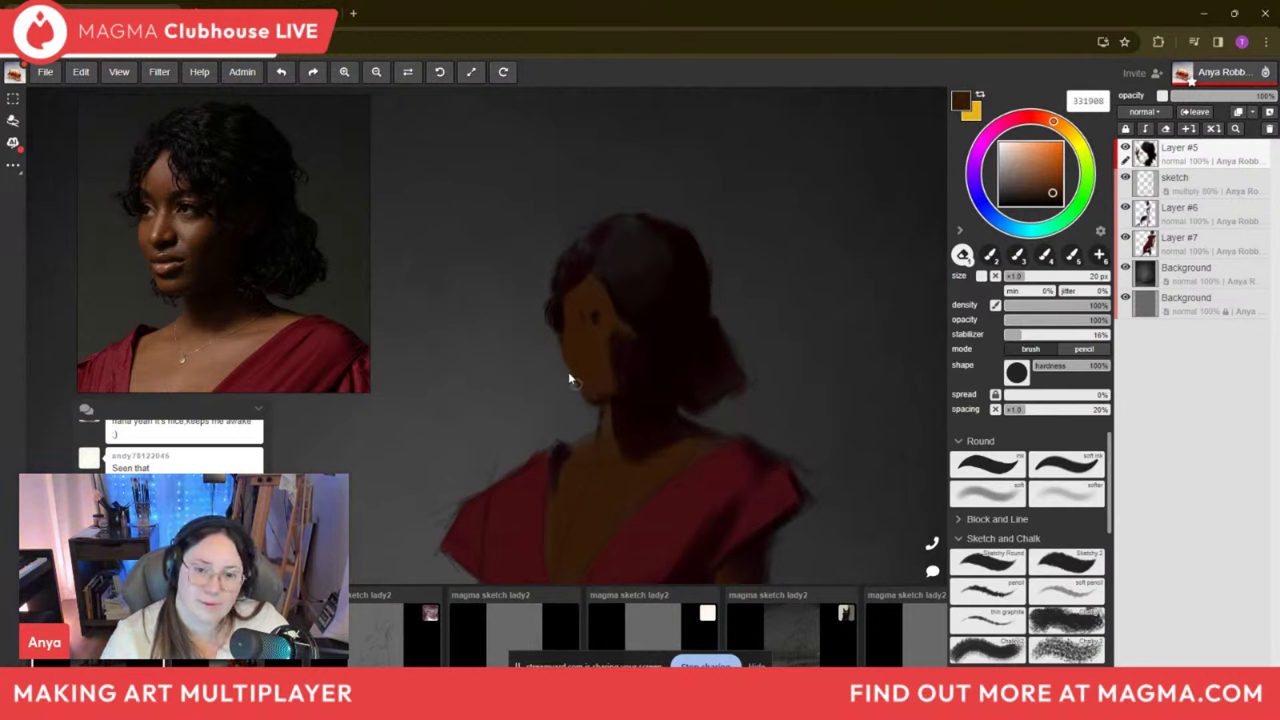
Move Layer #5 directly below the sketch layer in the layer order.
{"action": "right_click", "coordinate": [1189, 164]}
{"action": "left_click", "coordinate": [1188, 163]}
{"action": "left_click_drag", "start_coordinate": [1200, 165], "coordinate": [1213, 188]}
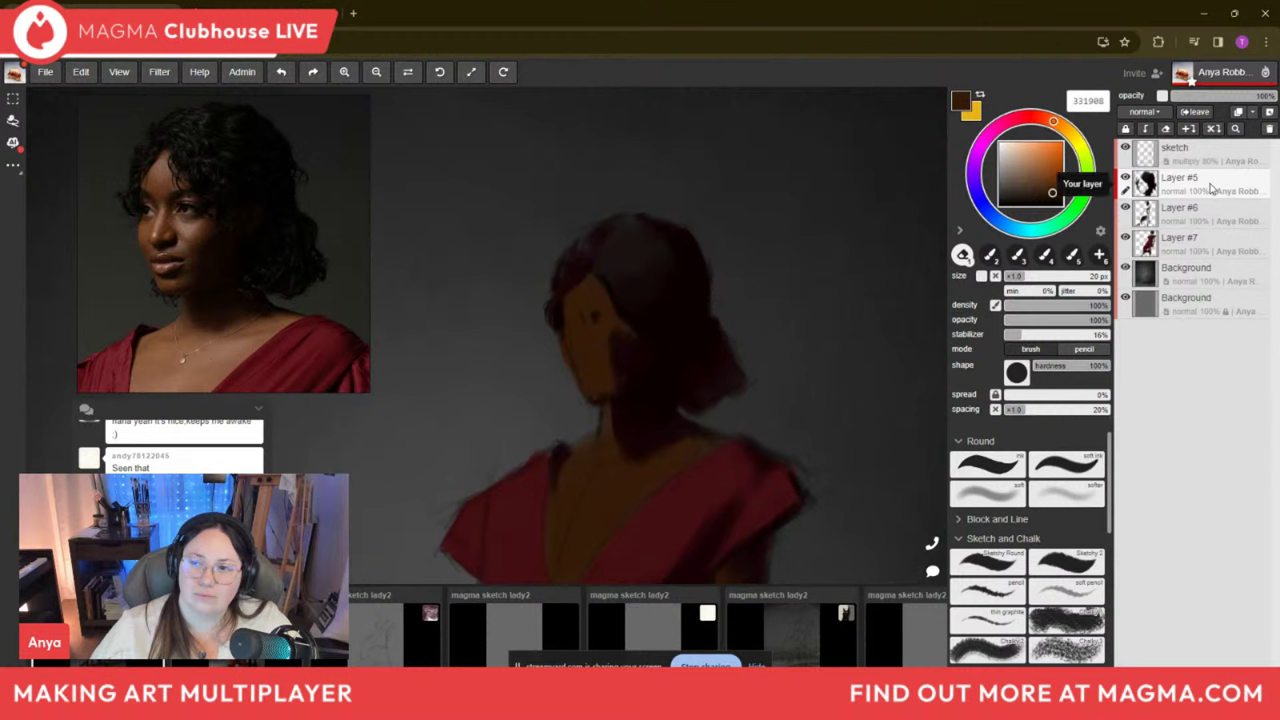
{"action": "right_click", "coordinate": [1212, 188]}
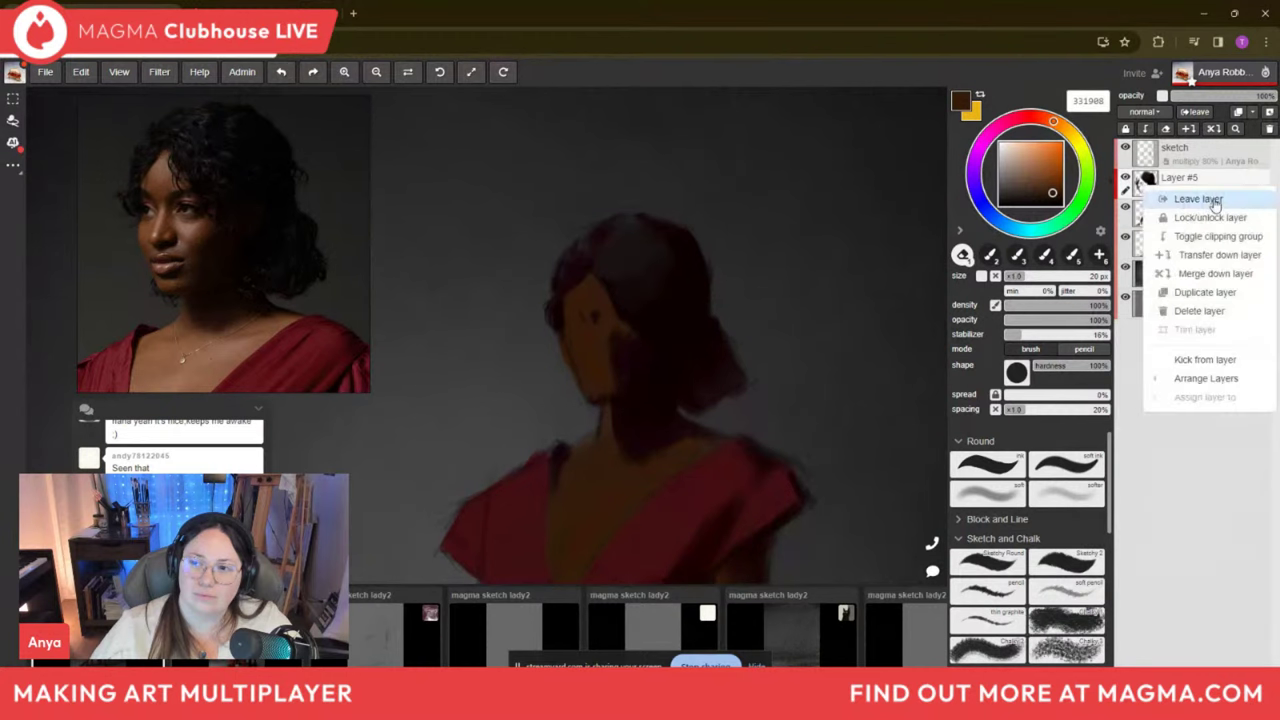
{"action": "left_click", "coordinate": [1167, 455]}
{"action": "scroll", "coordinate": [655, 335], "scroll_direction": "down", "scroll_amount": 6}
{"action": "scroll", "coordinate": [587, 474], "scroll_direction": "up", "scroll_amount": 3}
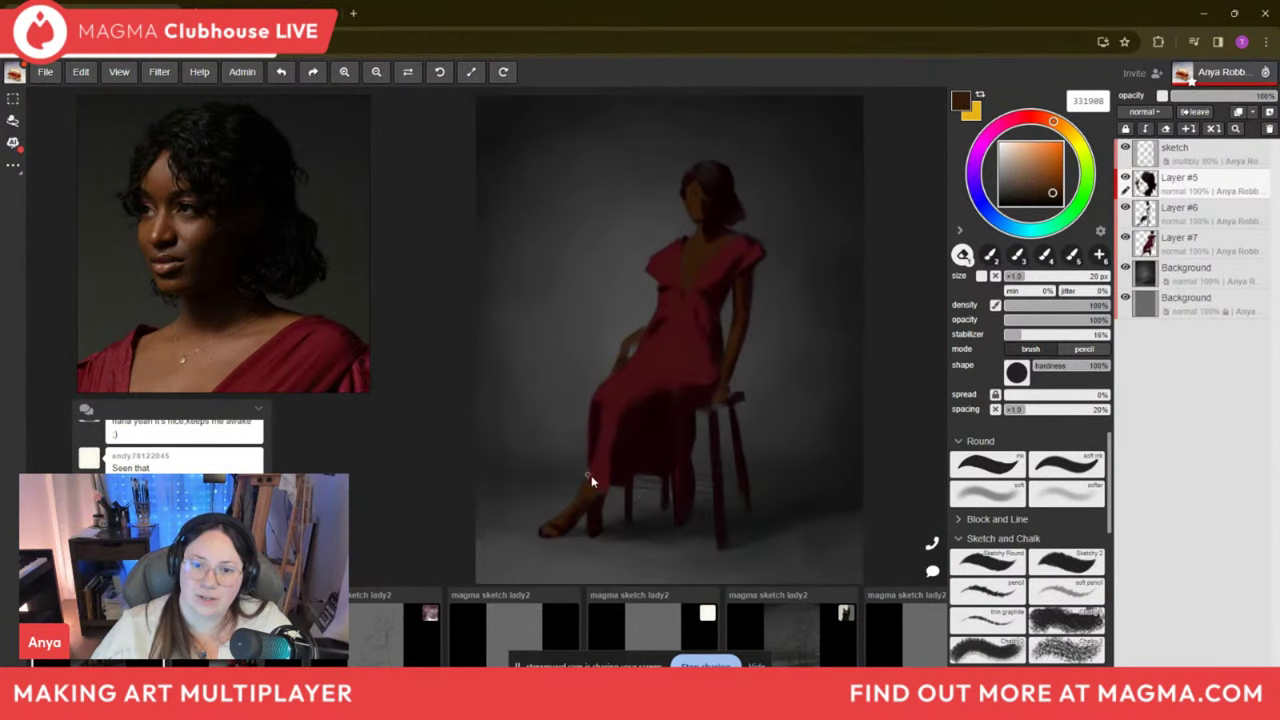
Select the sketch layer and lower its opacity to 25%.
{"action": "left_click", "coordinate": [1175, 168]}
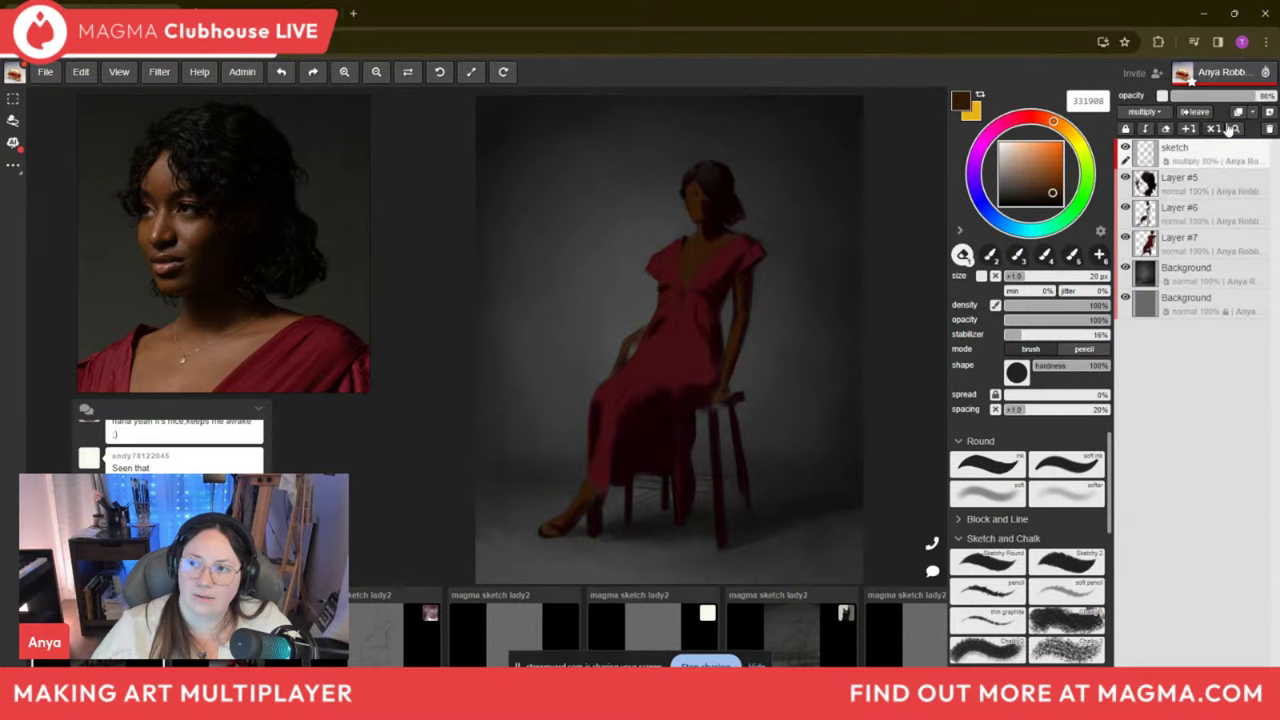
{"action": "left_click_drag", "start_coordinate": [1214, 101], "coordinate": [1200, 102]}
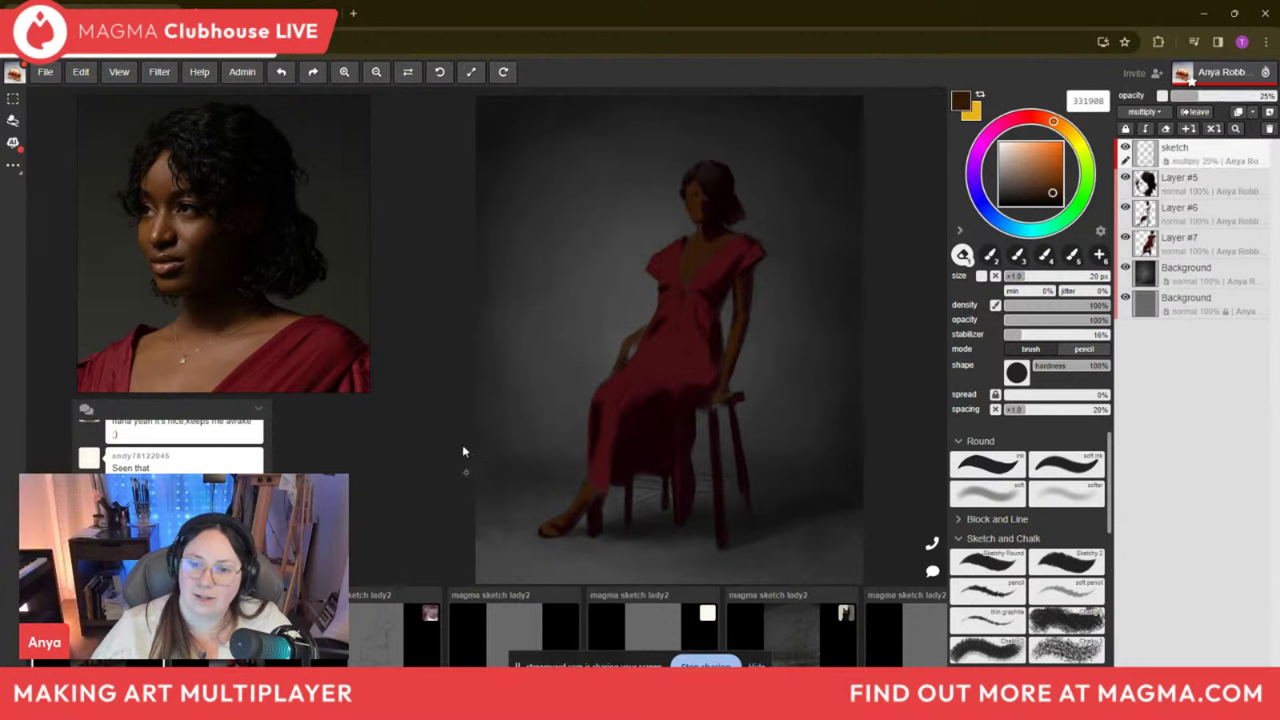
{"action": "scroll", "coordinate": [545, 290], "scroll_direction": "down", "scroll_amount": 2}
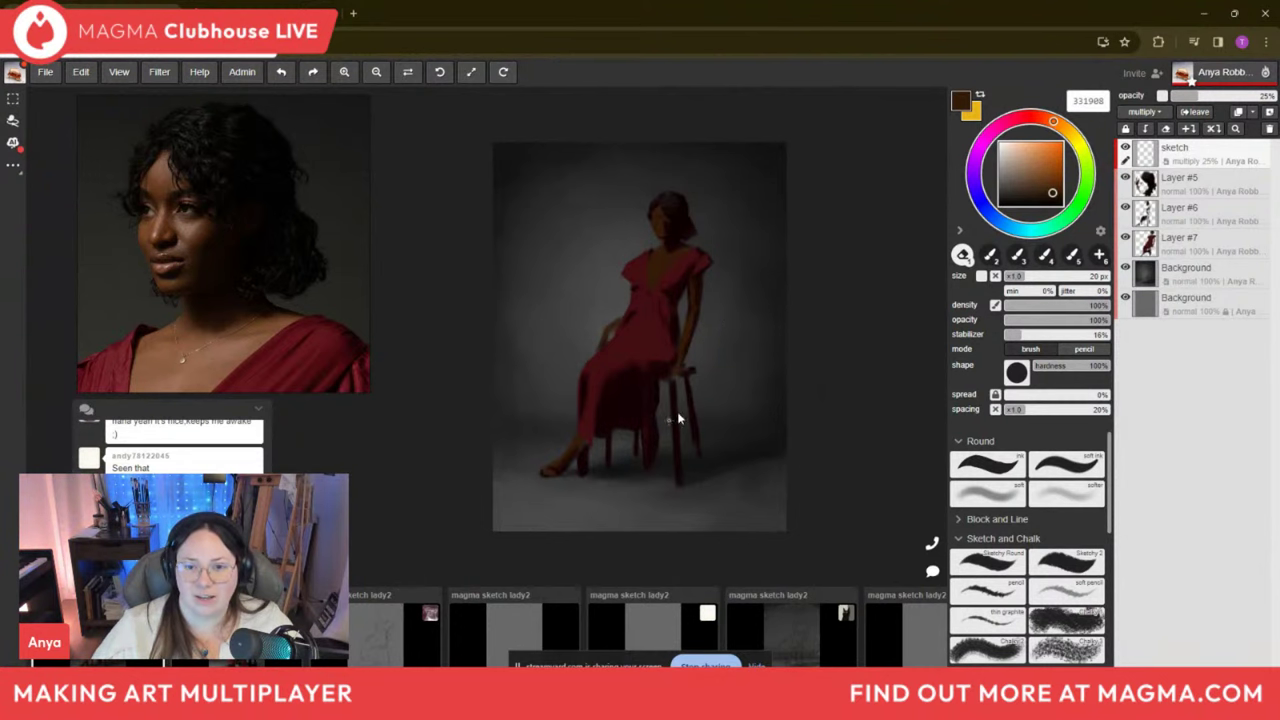
{"action": "scroll", "coordinate": [674, 189], "scroll_direction": "up", "scroll_amount": 4}
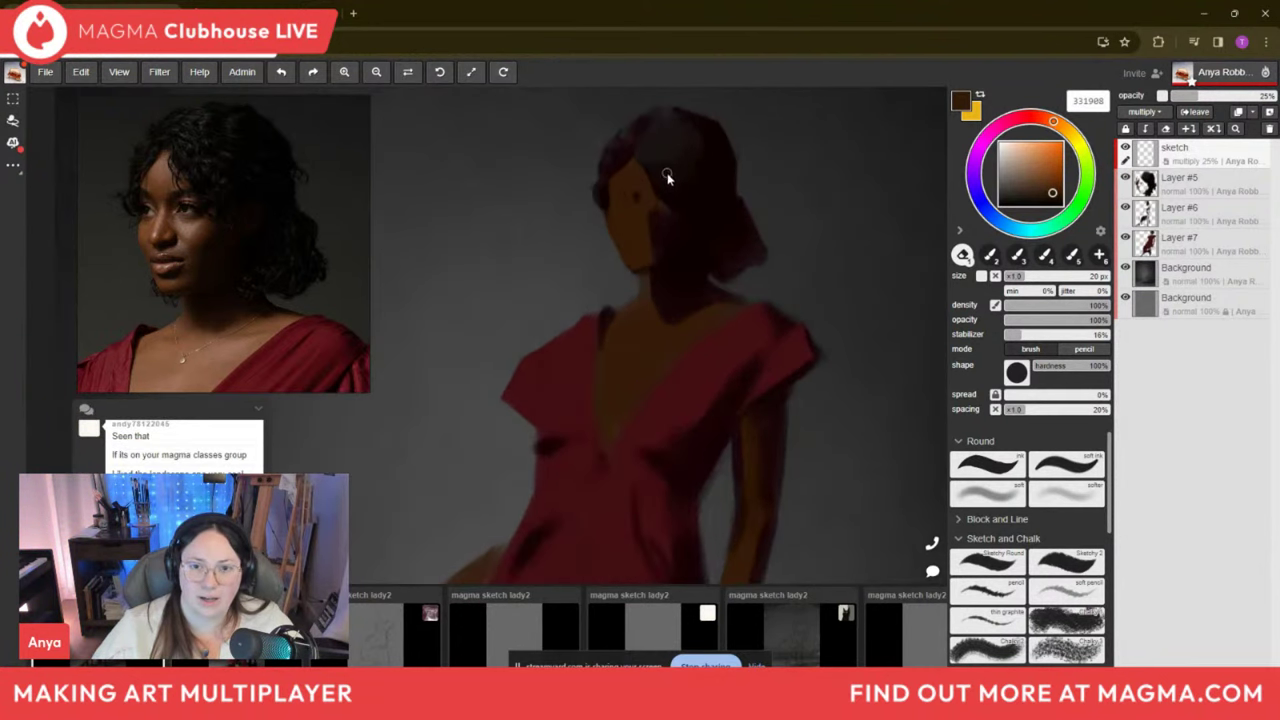
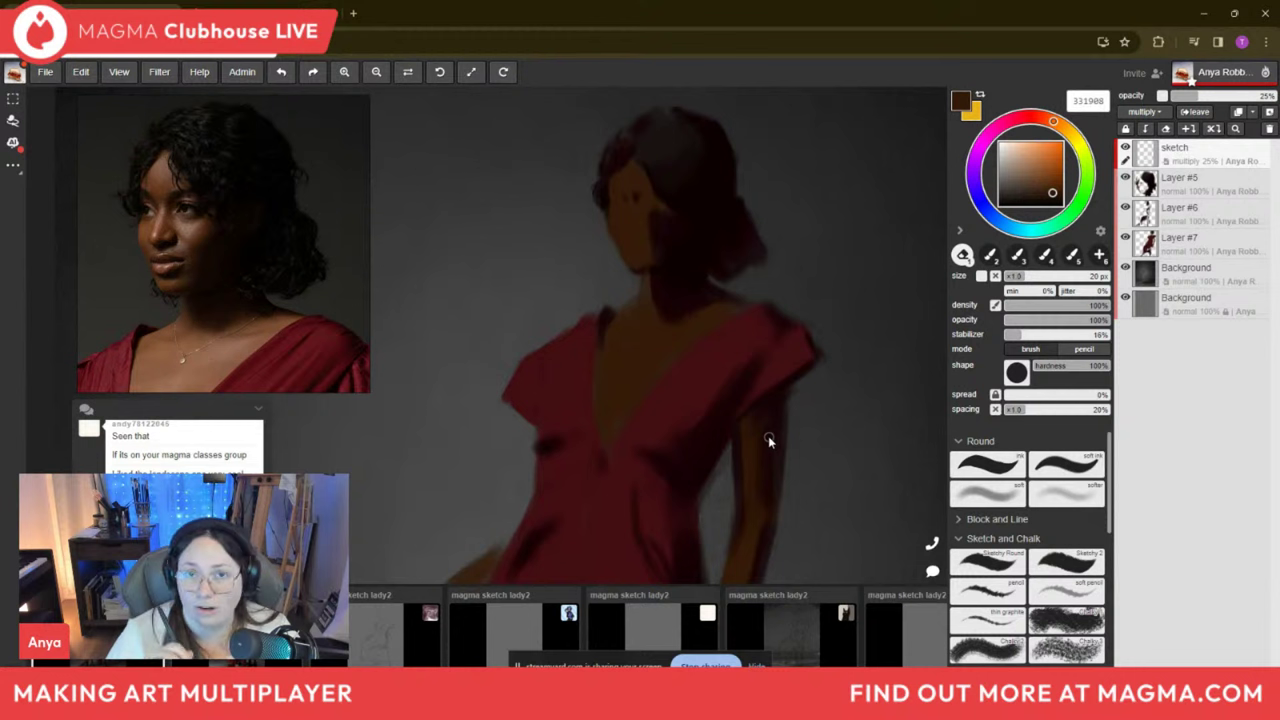
Merge Layer #6 down into Layer #7 and make Layer #5 the active layer.
{"action": "left_click", "coordinate": [1235, 178]}
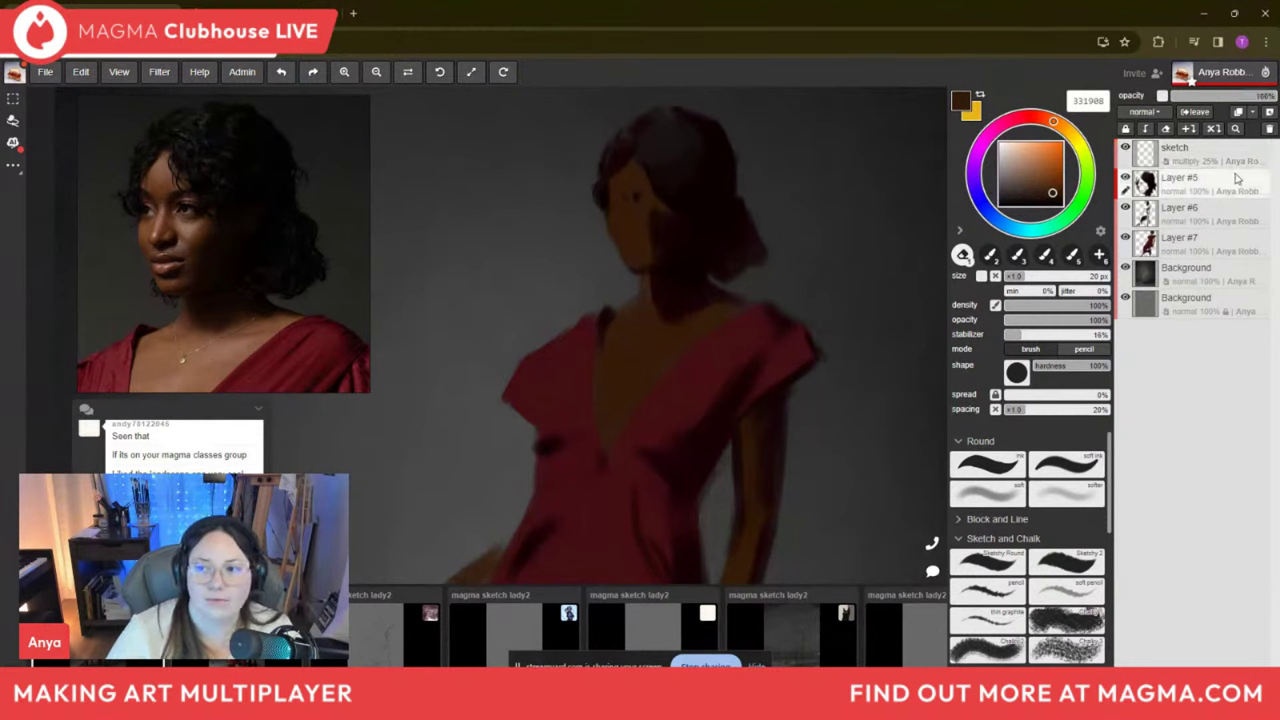
{"action": "left_click", "coordinate": [1125, 208]}
{"action": "left_click", "coordinate": [1125, 208]}
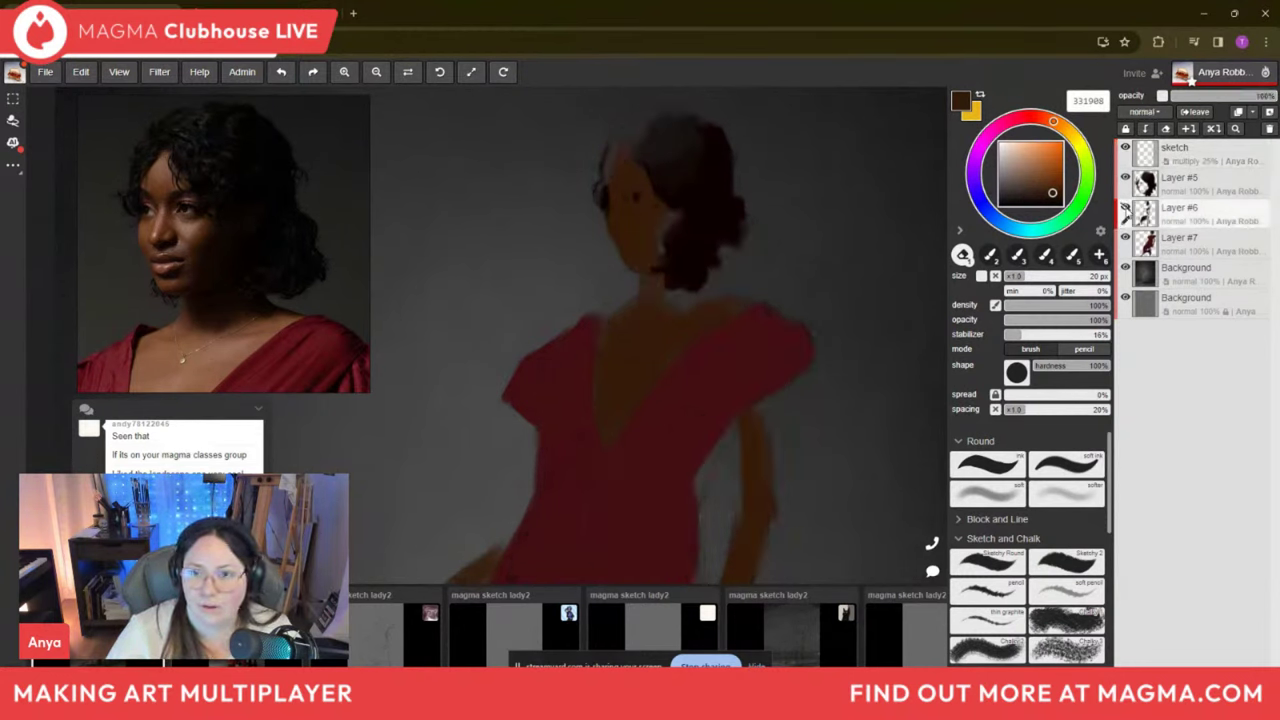
{"action": "left_click", "coordinate": [1210, 245]}
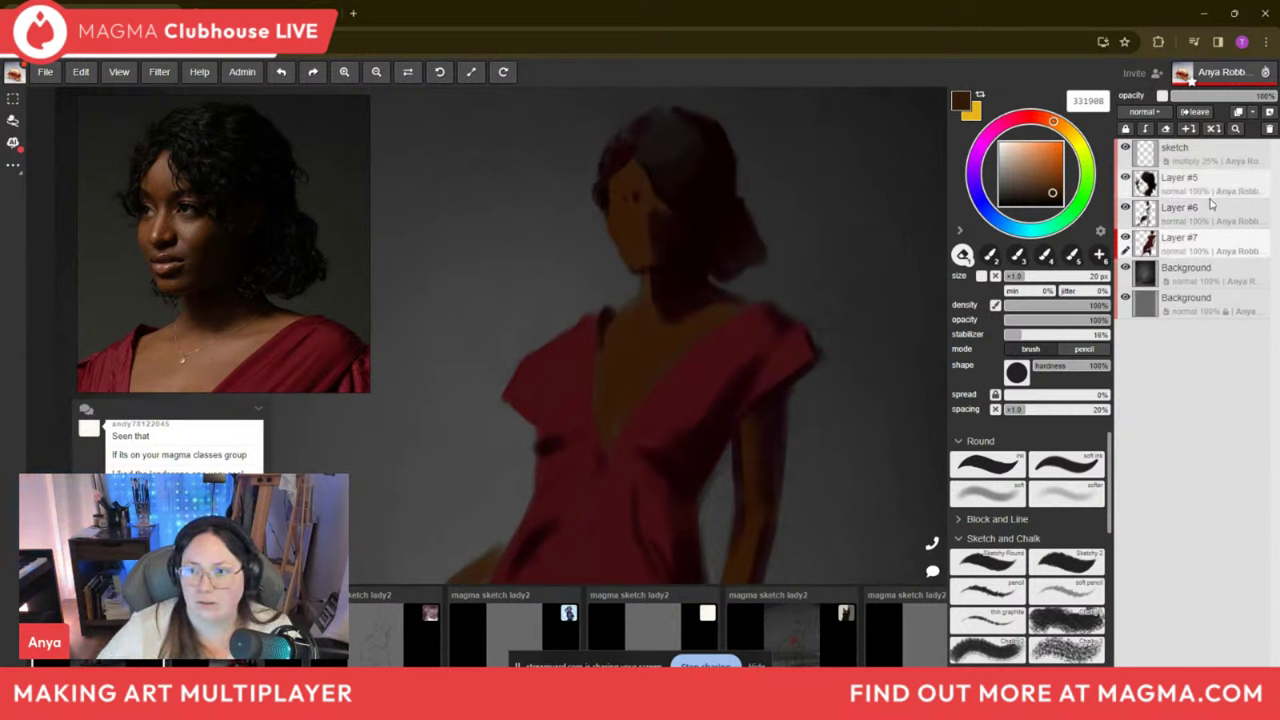
{"action": "right_click", "coordinate": [1200, 238]}
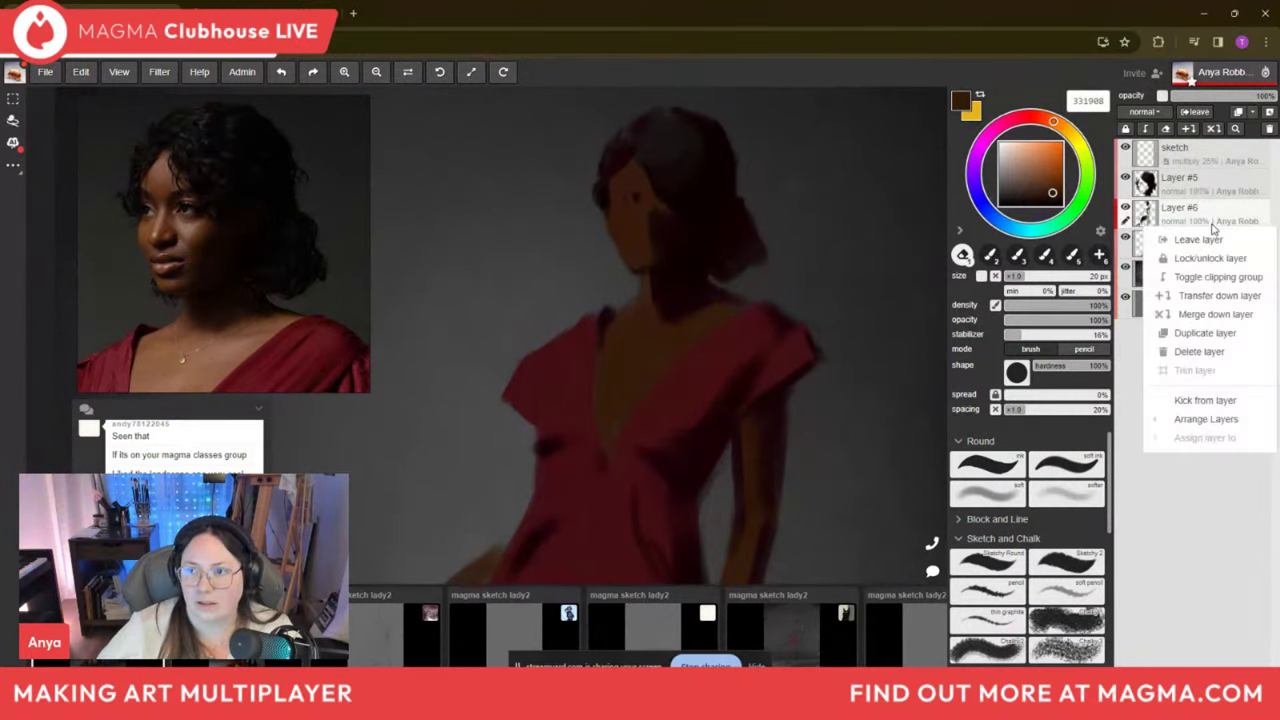
{"action": "left_click", "coordinate": [1224, 316]}
{"action": "left_click", "coordinate": [1195, 182]}
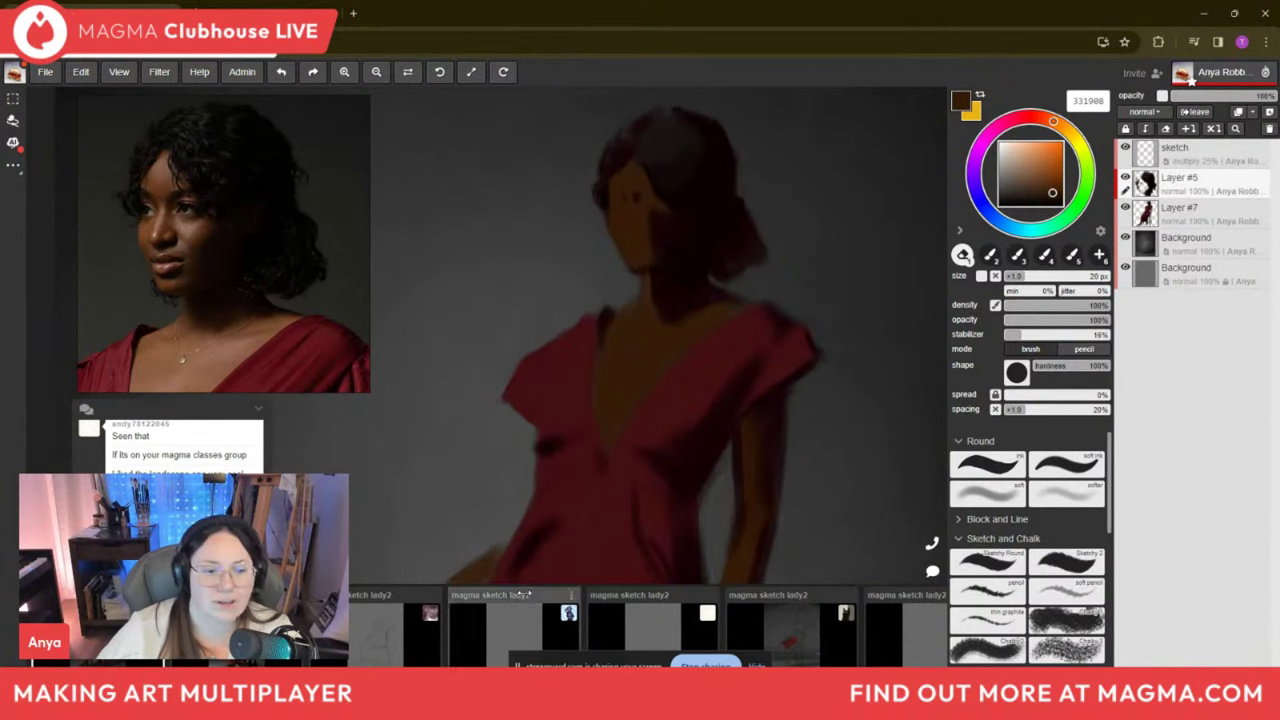
Look through the other participants' sketch lady canvases and return to the seated portrait canvas.
{"action": "scroll", "coordinate": [437, 462], "scroll_direction": "down", "scroll_amount": 1}
{"action": "left_click", "coordinate": [794, 640]}
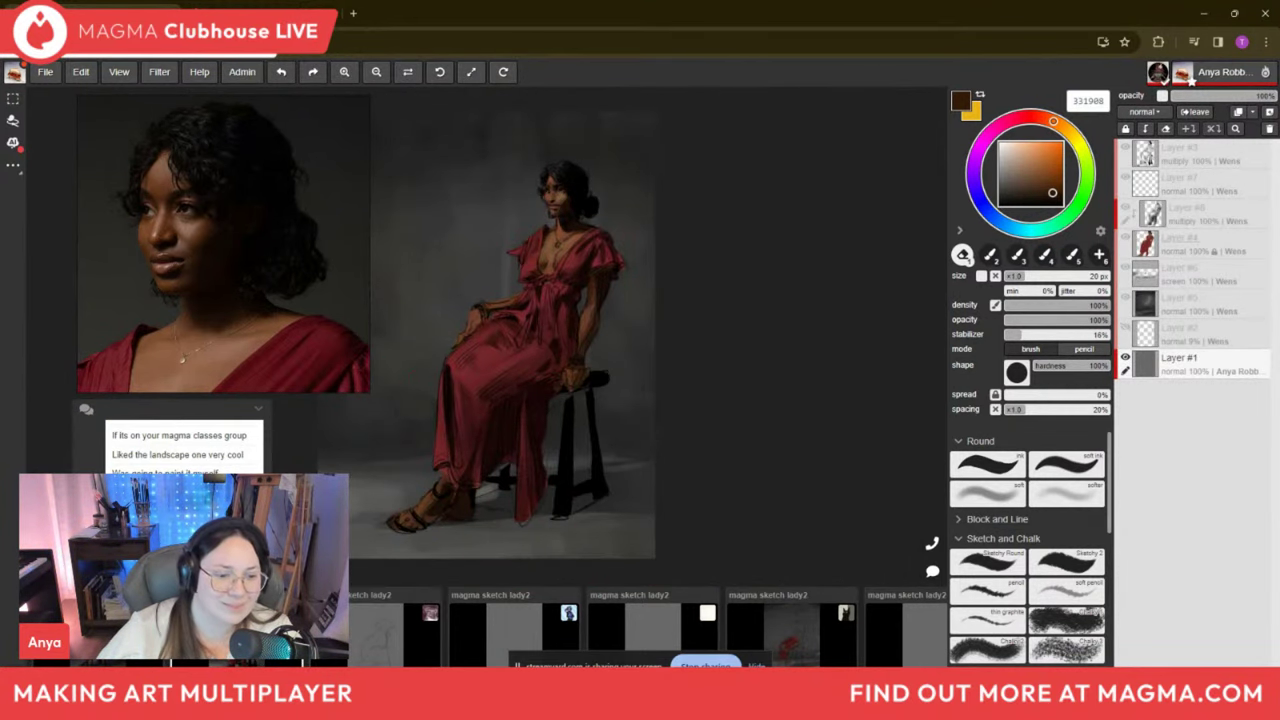
{"action": "left_click", "coordinate": [380, 637]}
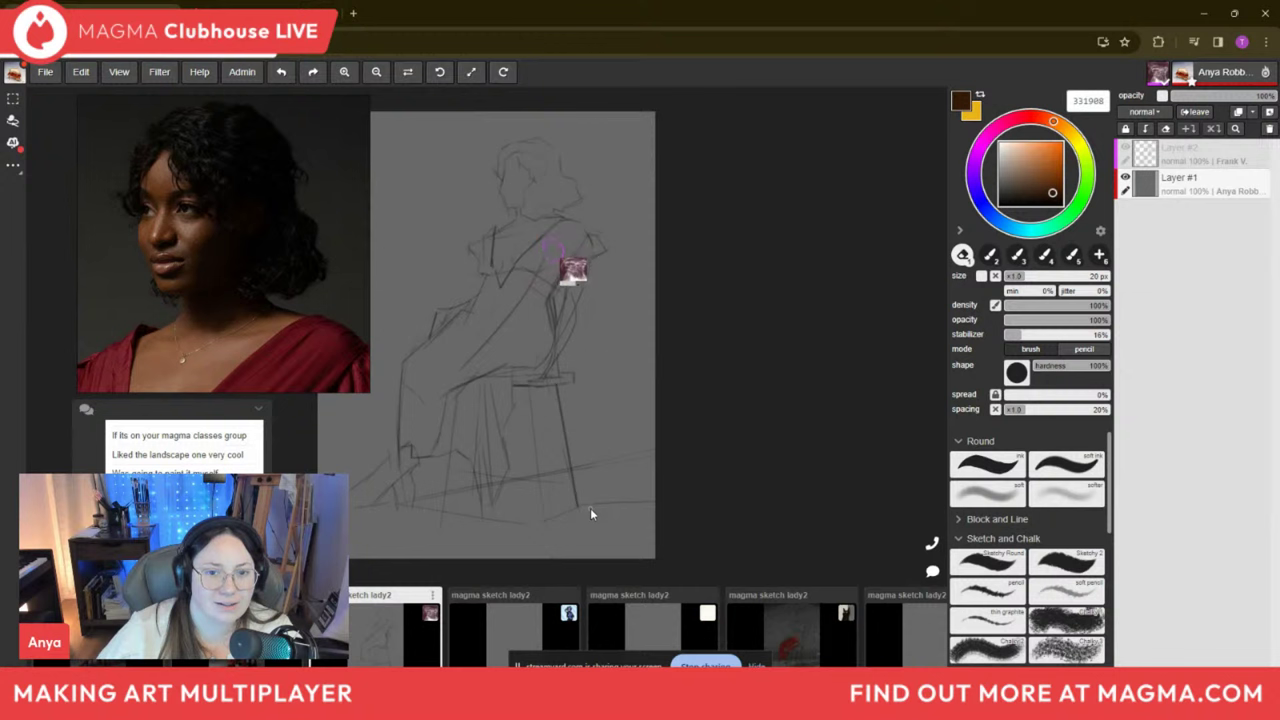
{"action": "left_click", "coordinate": [515, 630]}
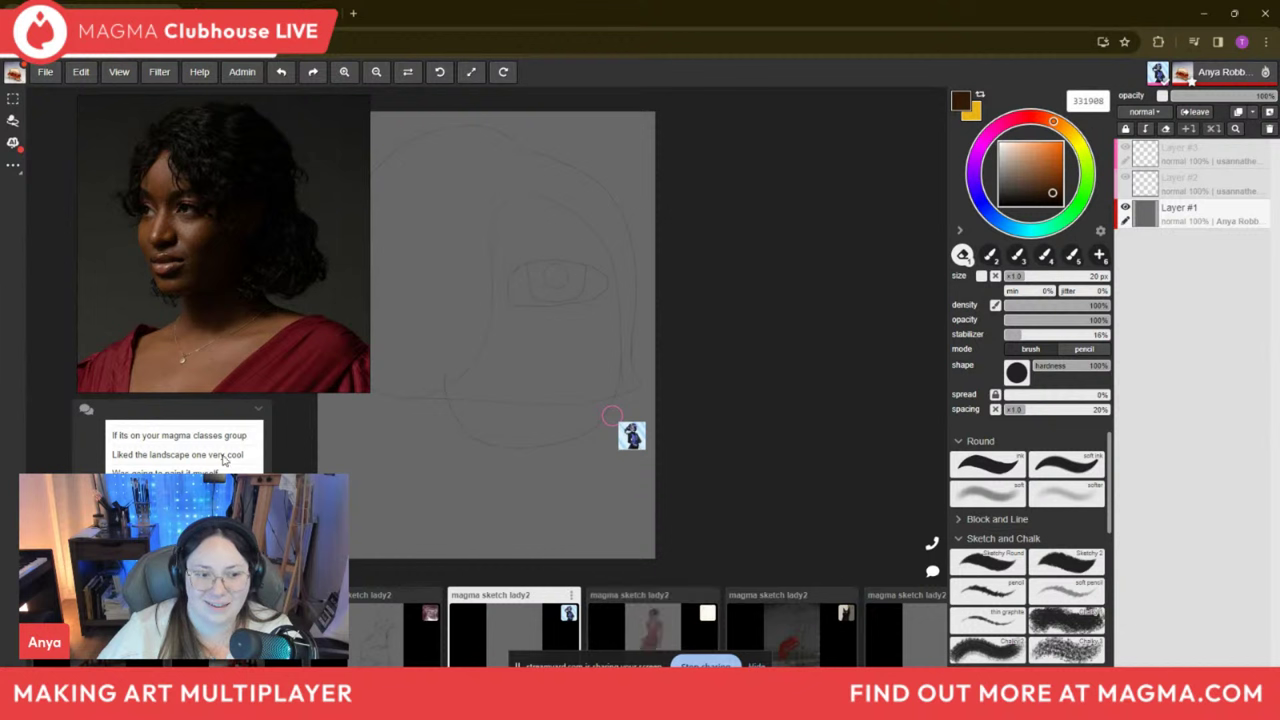
{"action": "scroll", "coordinate": [204, 446], "scroll_direction": "up", "scroll_amount": 1}
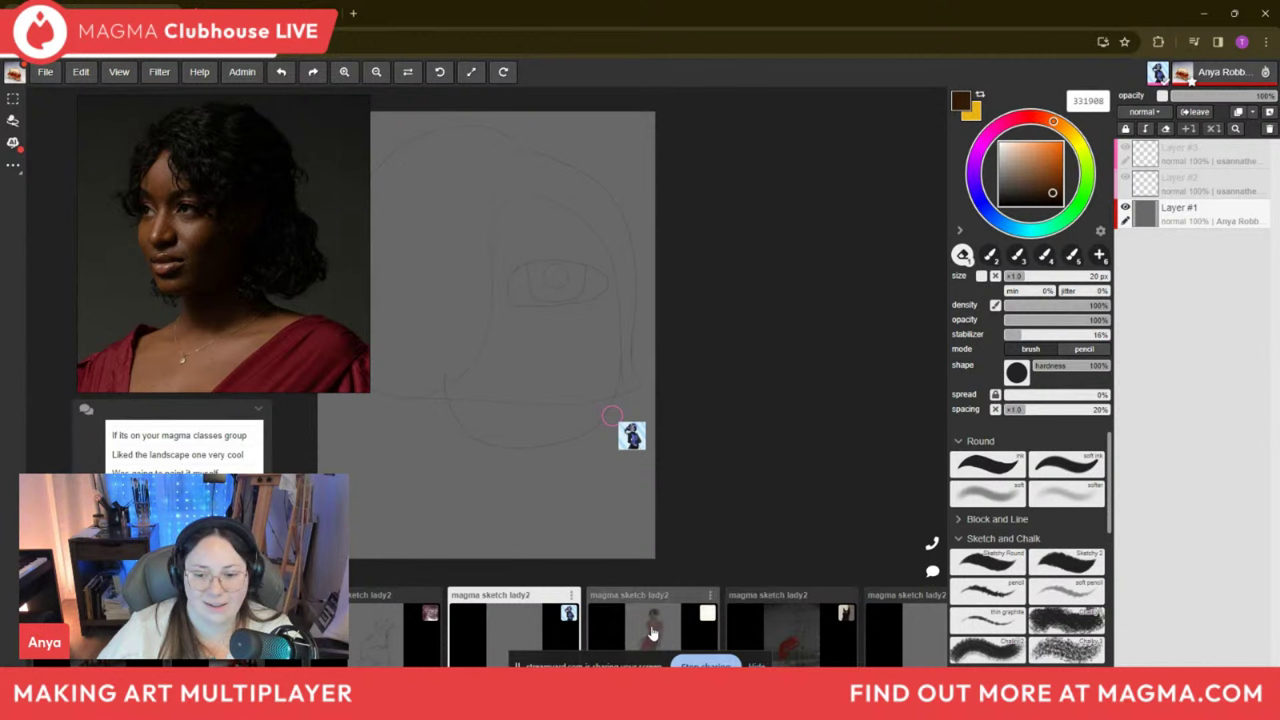
{"action": "left_click", "coordinate": [650, 625]}
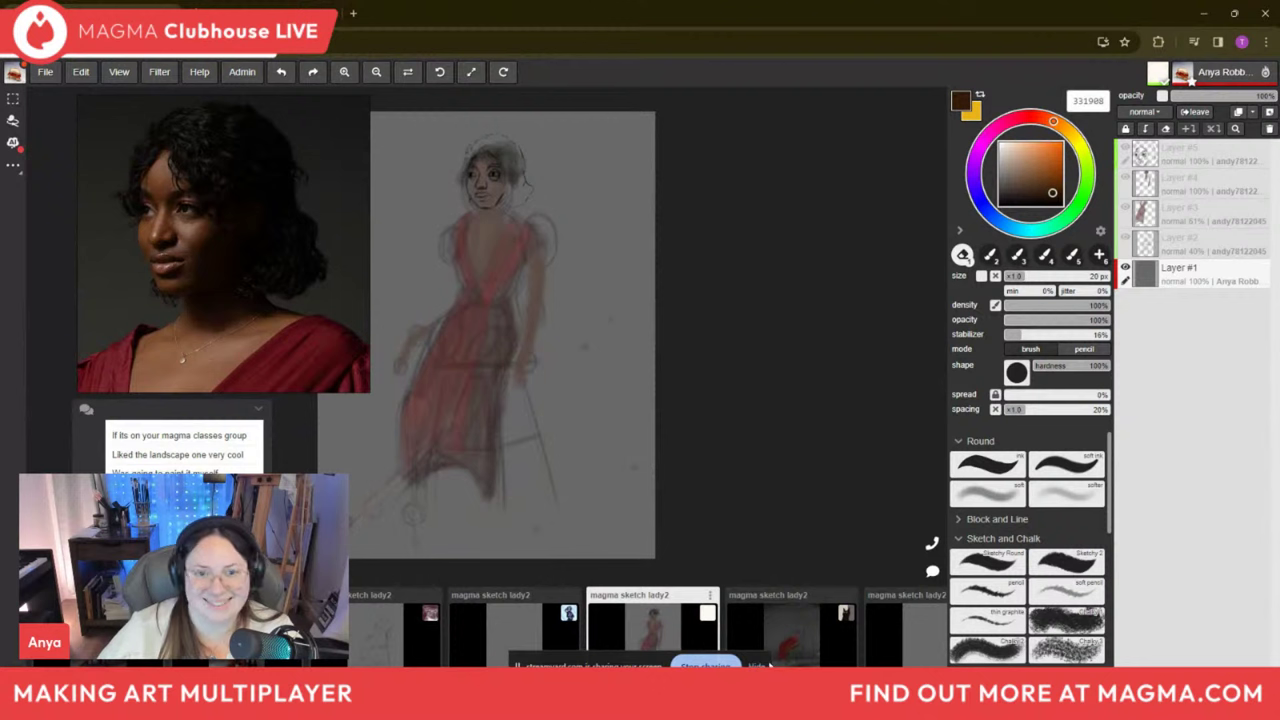
{"action": "left_click", "coordinate": [790, 622]}
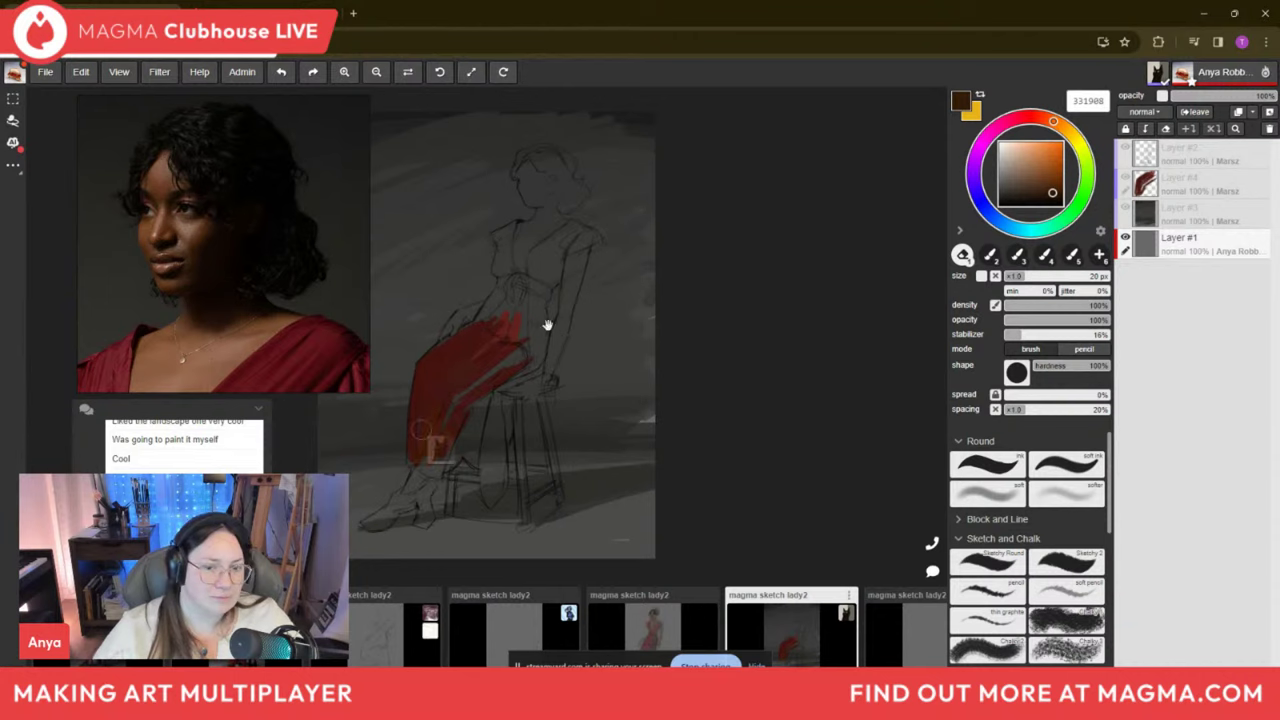
{"action": "left_click_drag", "start_coordinate": [550, 325], "coordinate": [658, 345]}
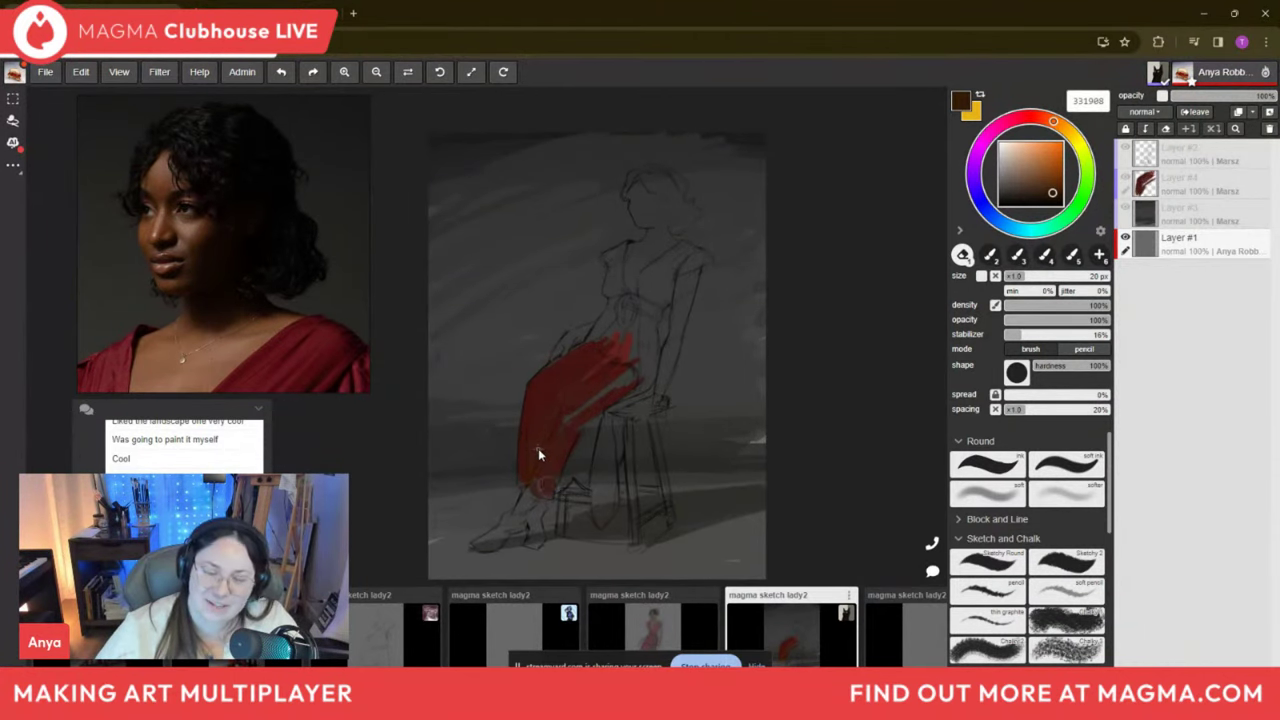
{"action": "left_click_drag", "start_coordinate": [583, 446], "coordinate": [605, 427]}
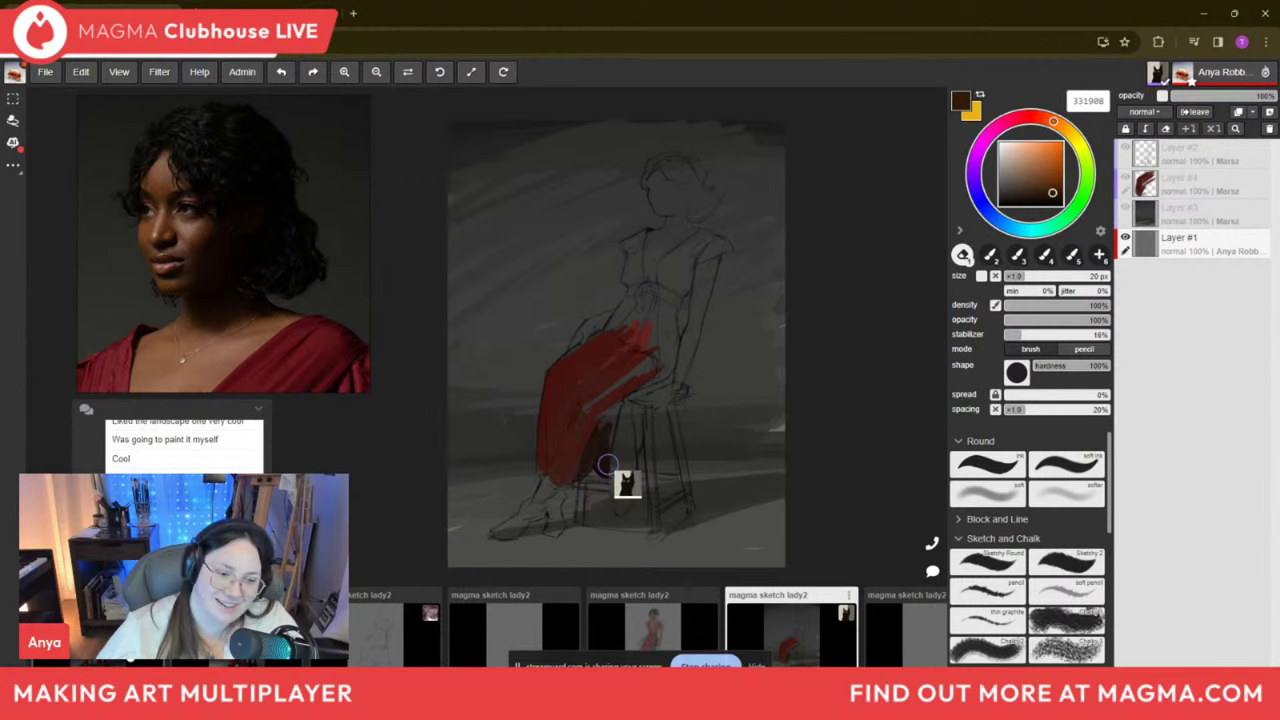
{"action": "left_click", "coordinate": [142, 657]}
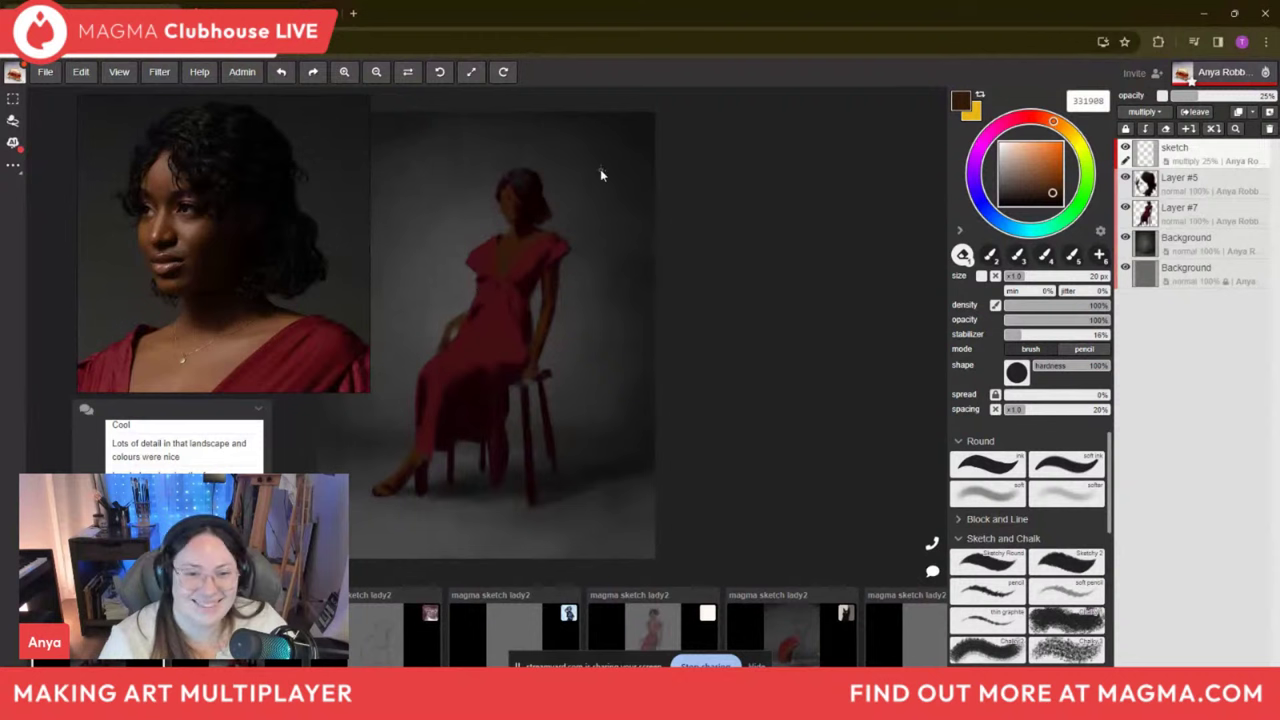
Activate Layer #7, pick the dark shadow color 160106 from the dress's waist, and set the brush size to 50 px.
{"action": "scroll", "coordinate": [457, 221], "scroll_direction": "up", "scroll_amount": 4}
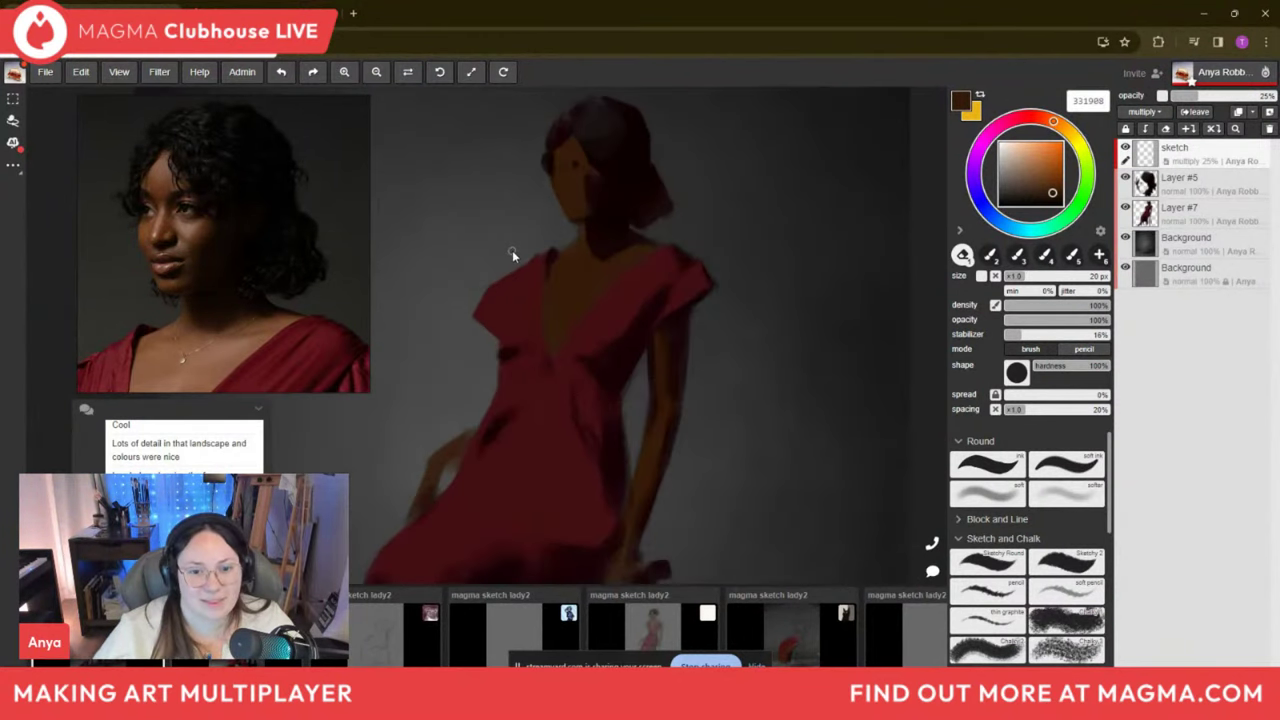
{"action": "scroll", "coordinate": [236, 240], "scroll_direction": "down", "scroll_amount": 3}
{"action": "scroll", "coordinate": [236, 240], "scroll_direction": "up", "scroll_amount": 3}
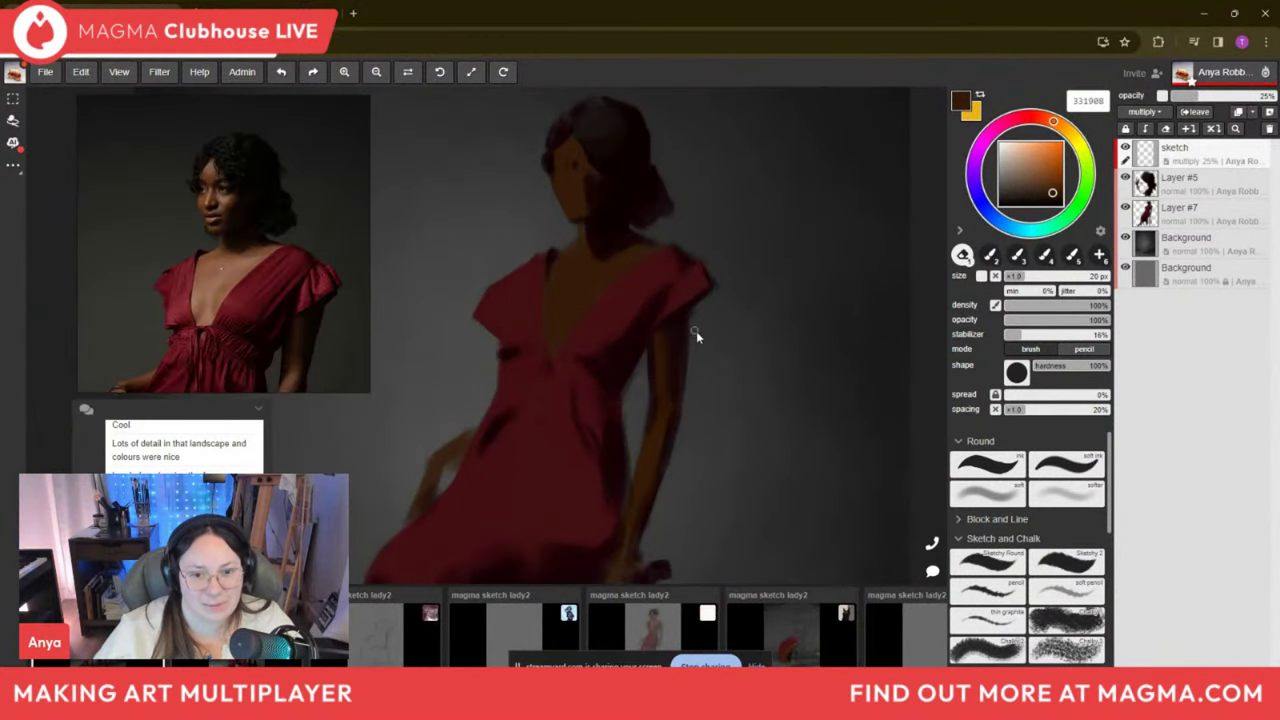
{"action": "left_click", "coordinate": [1162, 213]}
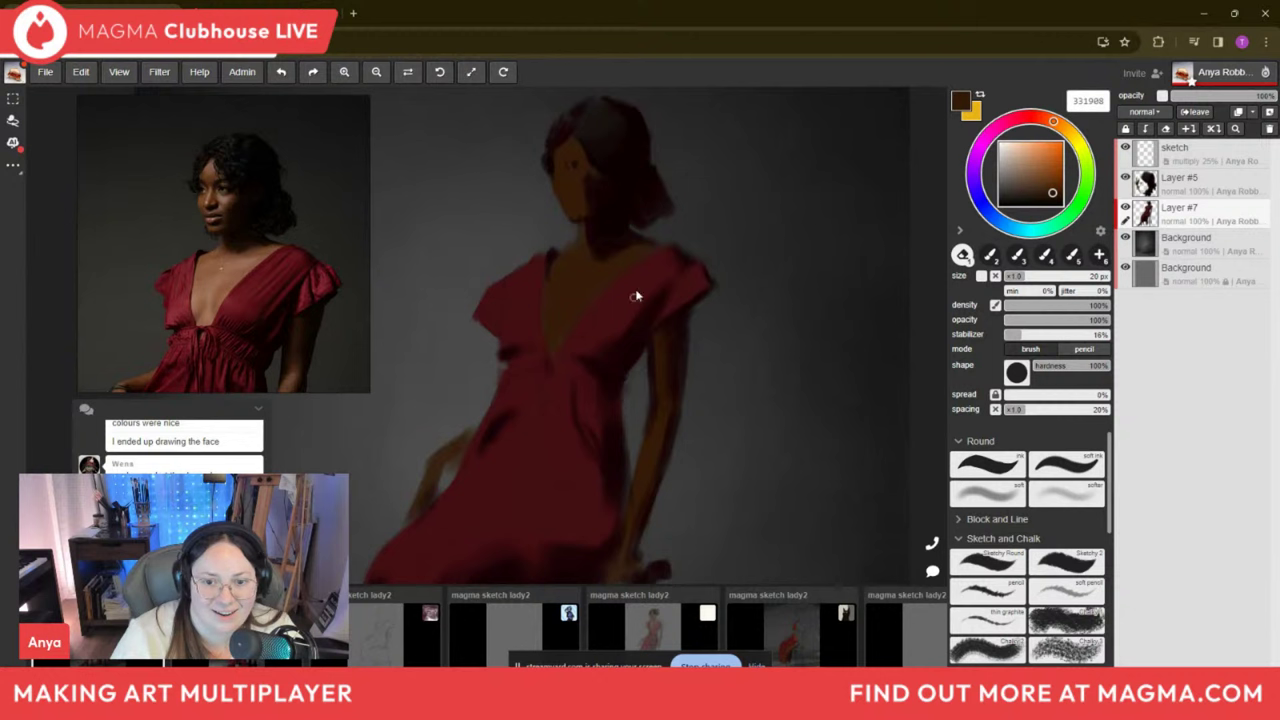
{"action": "left_click", "coordinate": [622, 377], "text": "alt"}
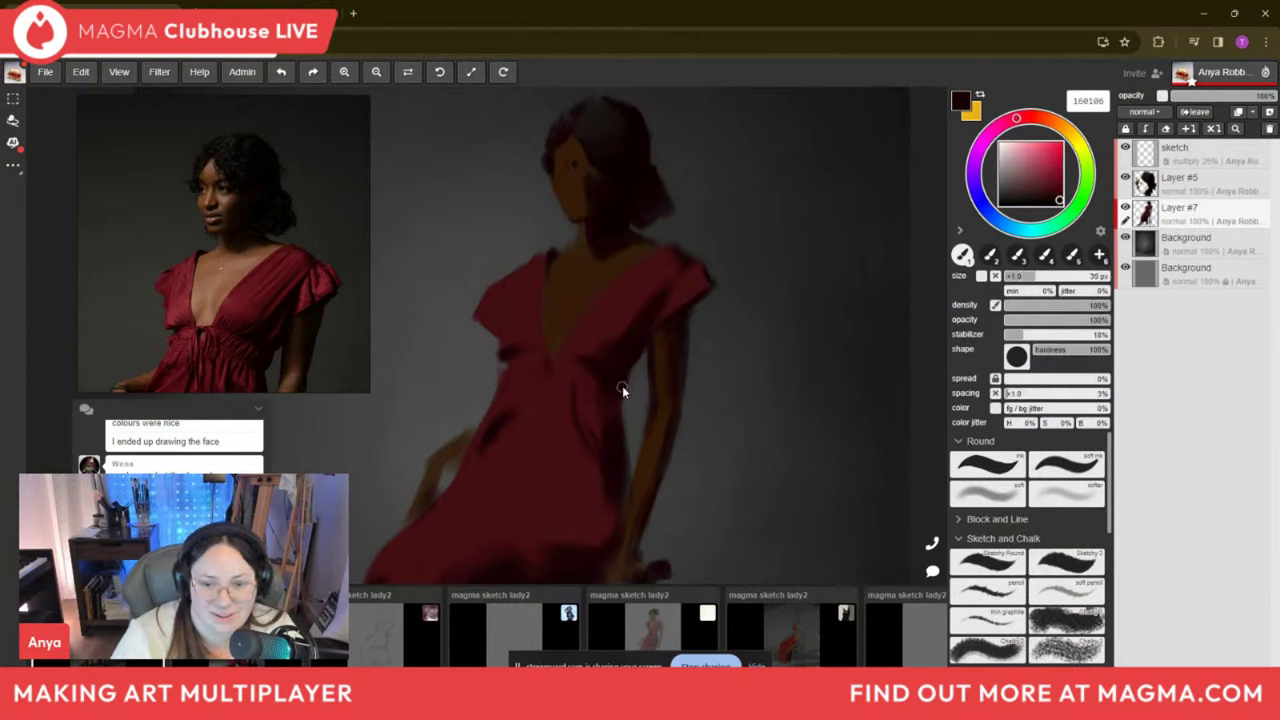
{"action": "key", "text": "bracketright"}
{"action": "key", "text": "bracketright"}
{"action": "key", "text": "bracketright"}
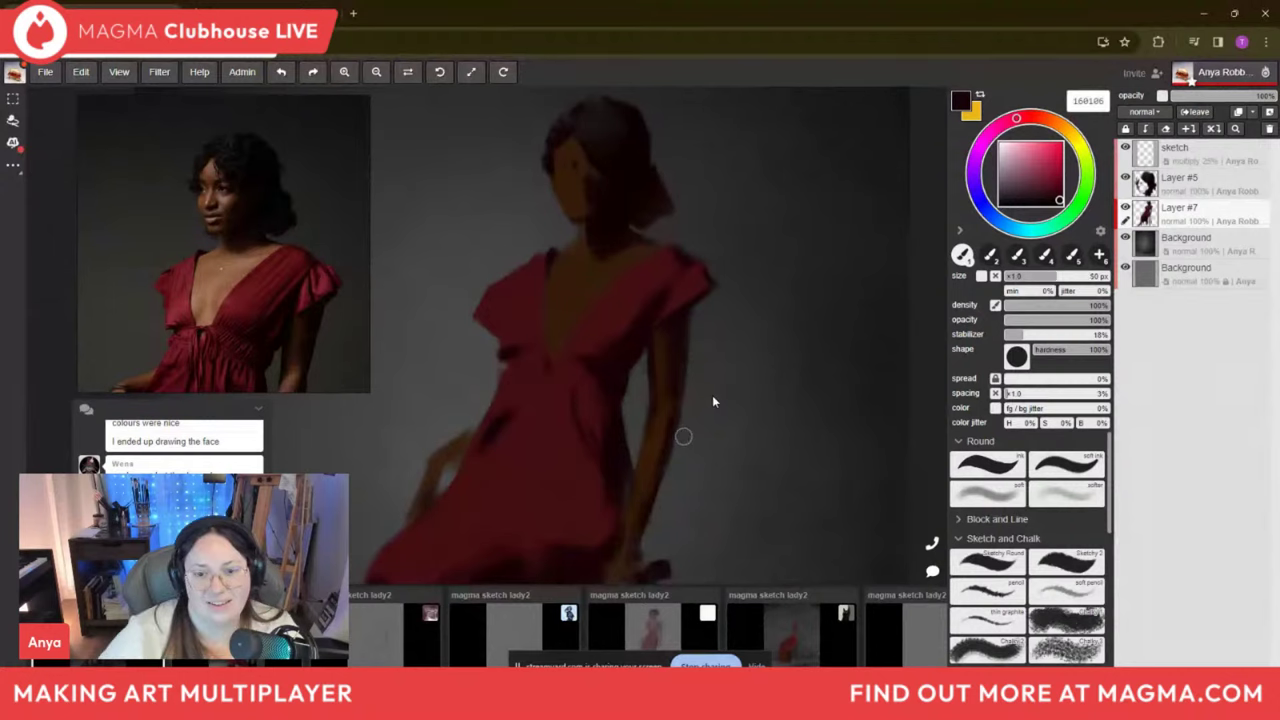
Try to darken the eye area on Layer #7 with color 0d0100 picked from the hair and a 14 px brush.
{"action": "scroll", "coordinate": [688, 243], "scroll_direction": "down", "scroll_amount": 5}
{"action": "scroll", "coordinate": [632, 233], "scroll_direction": "up", "scroll_amount": 4}
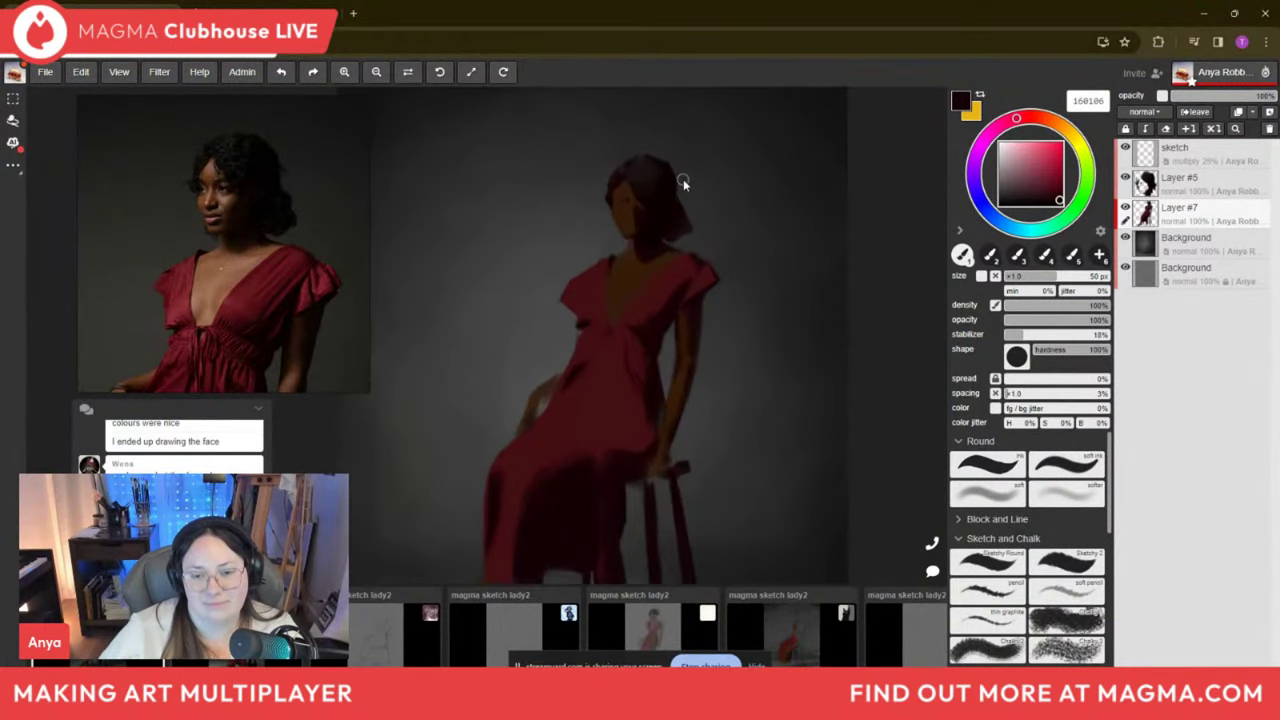
{"action": "scroll", "coordinate": [592, 315], "scroll_direction": "down", "scroll_amount": 3}
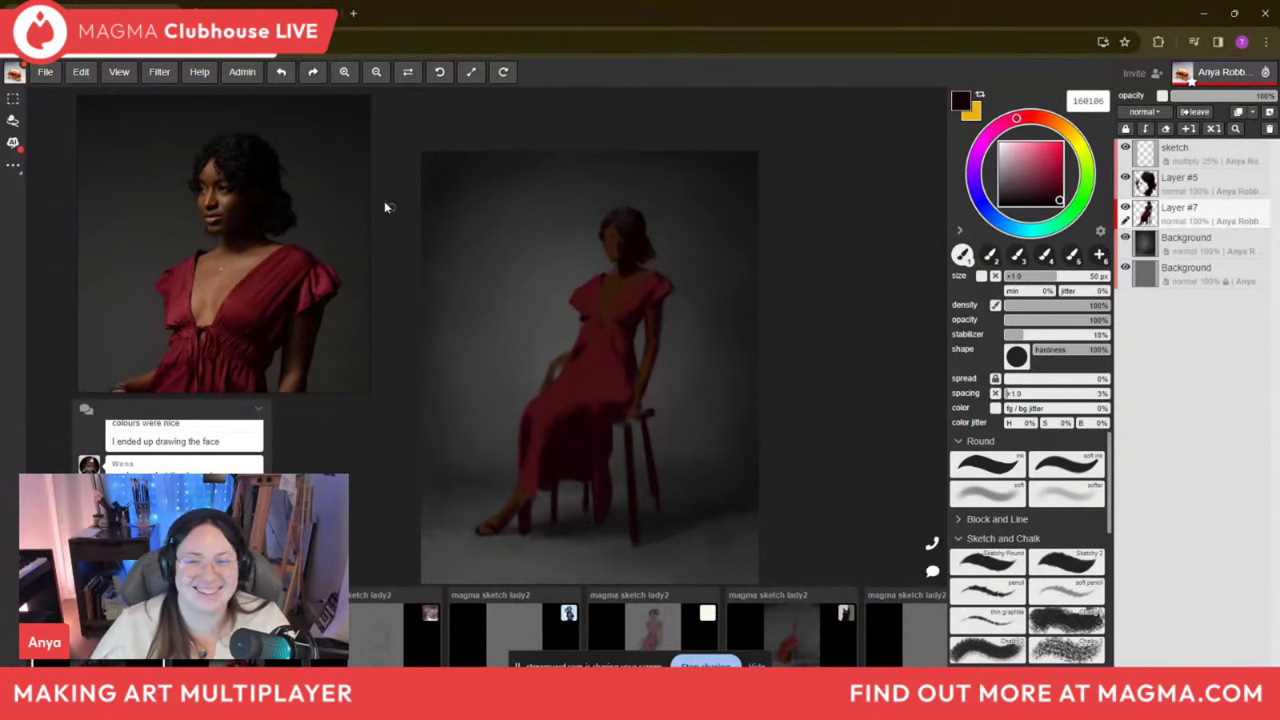
{"action": "scroll", "coordinate": [630, 230], "scroll_direction": "up", "scroll_amount": 5}
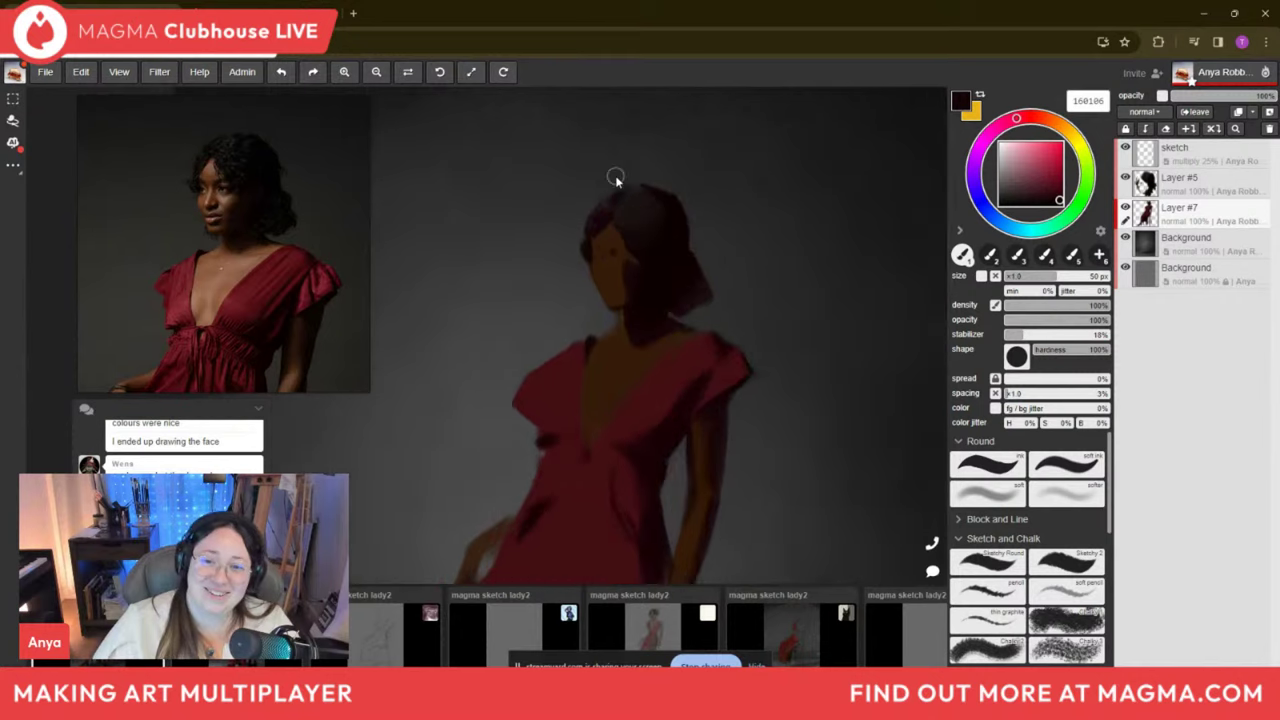
{"action": "scroll", "coordinate": [630, 193], "scroll_direction": "up", "scroll_amount": 1}
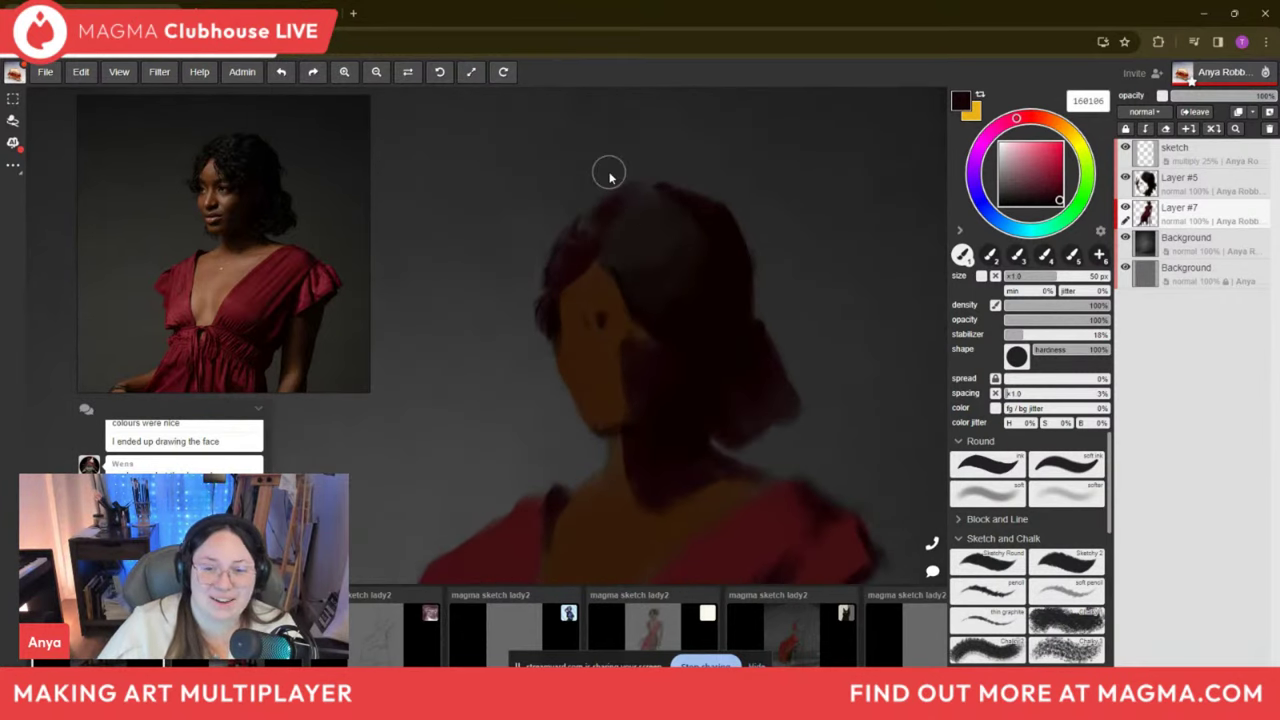
{"action": "left_click", "coordinate": [715, 316], "text": "alt"}
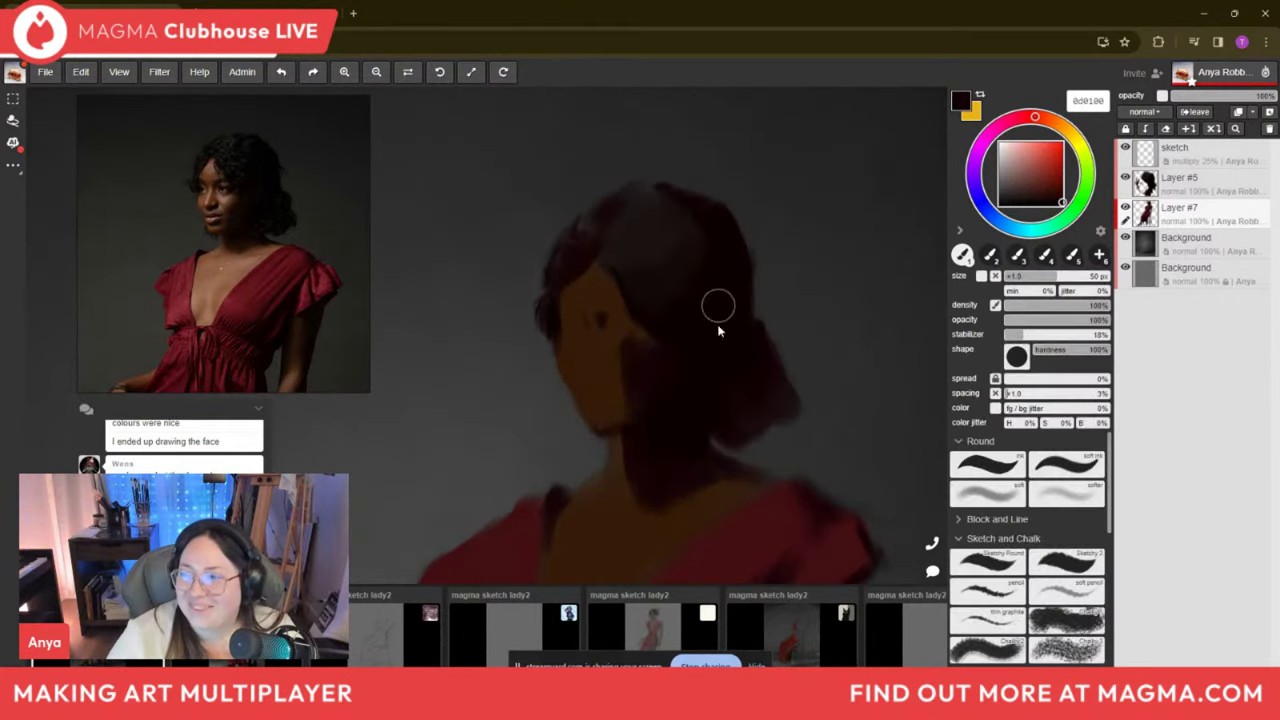
{"action": "key", "text": "["}
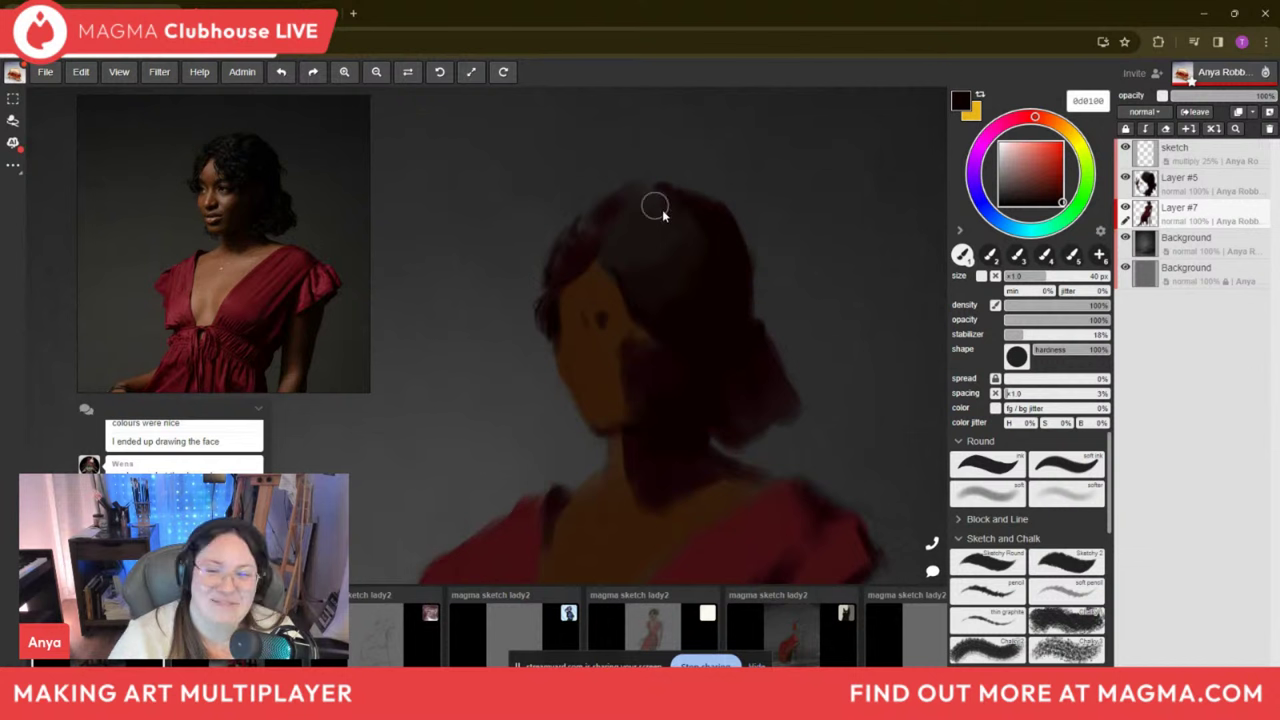
{"action": "key", "text": "bracketleft"}
{"action": "key", "text": "bracketleft"}
{"action": "key", "text": "bracketleft"}
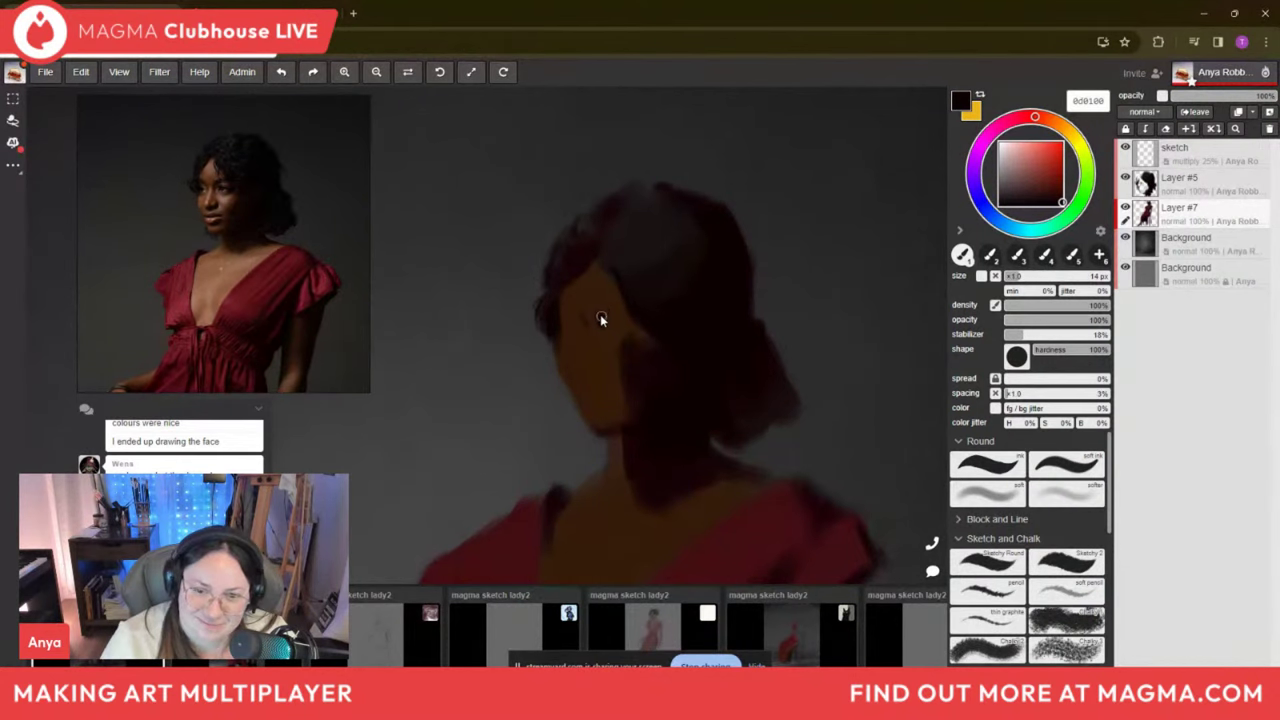
{"action": "left_click_drag", "start_coordinate": [600, 314], "coordinate": [601, 312]}
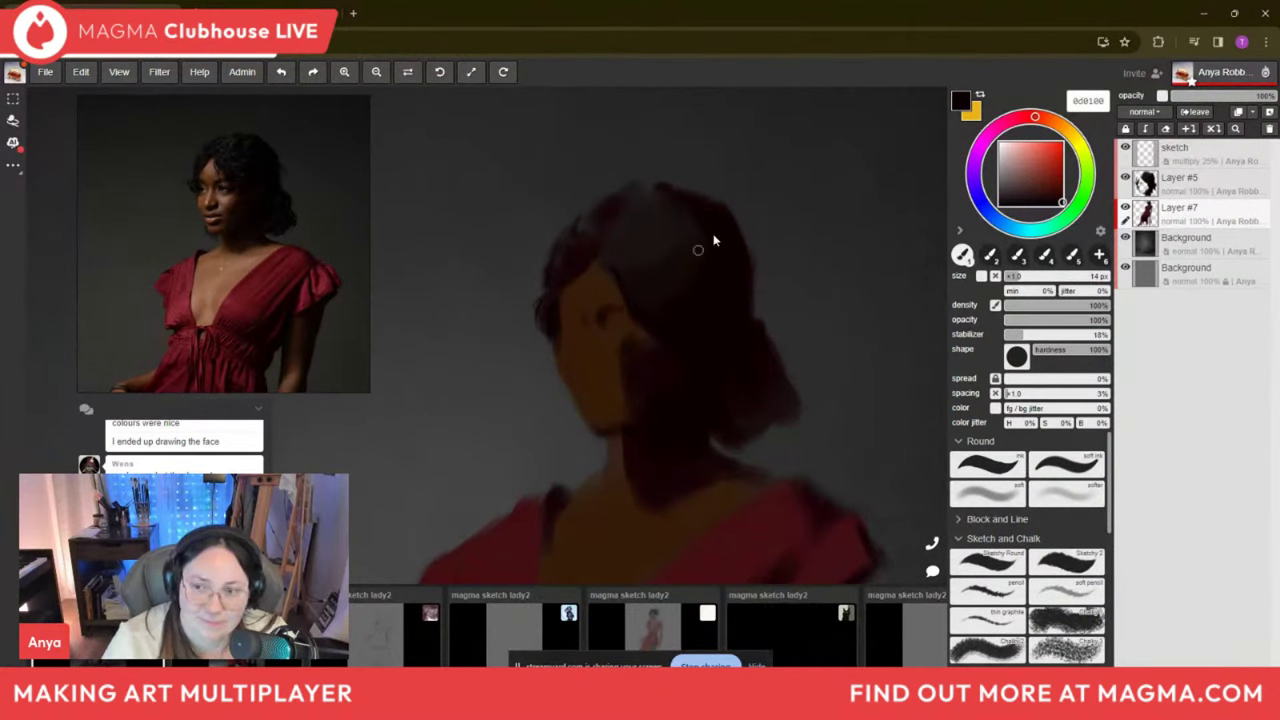
Paint the dark brow and eye socket on Layer #5 with picked color 130504 at 9 px, and enlarge the brush to 14 px.
{"action": "left_click", "coordinate": [1170, 182]}
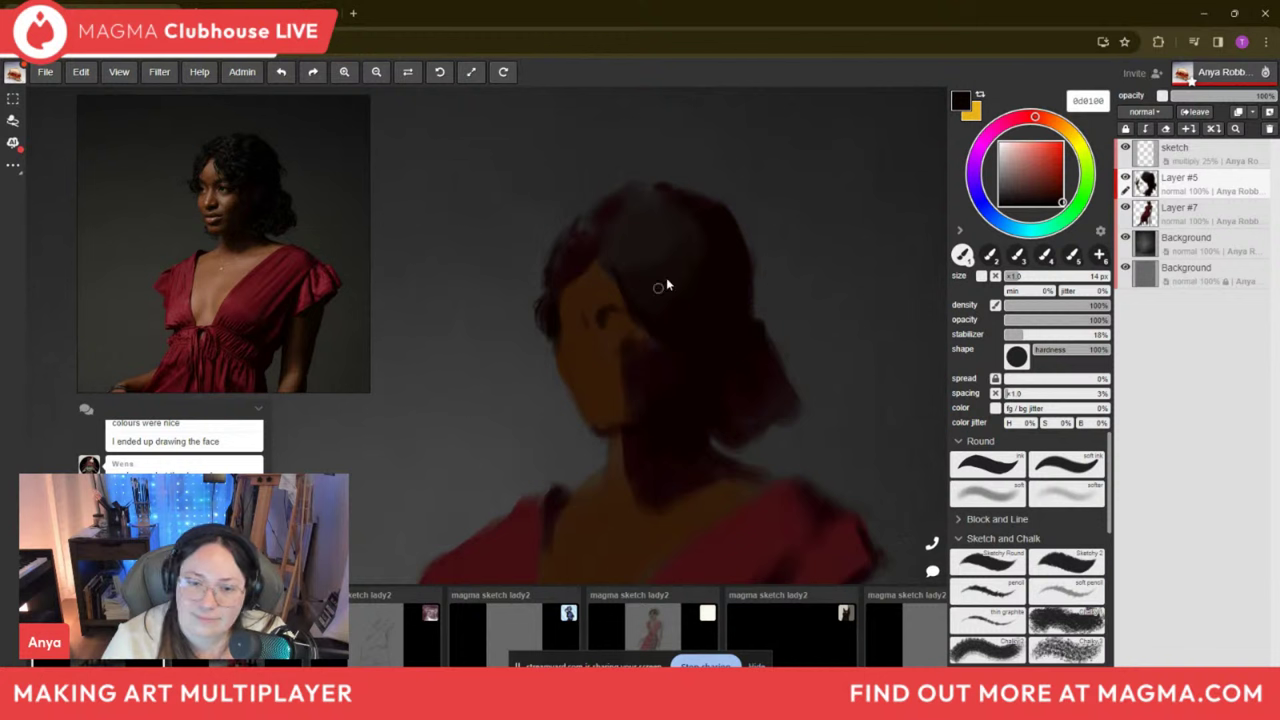
{"action": "left_click", "coordinate": [609, 311], "text": "alt"}
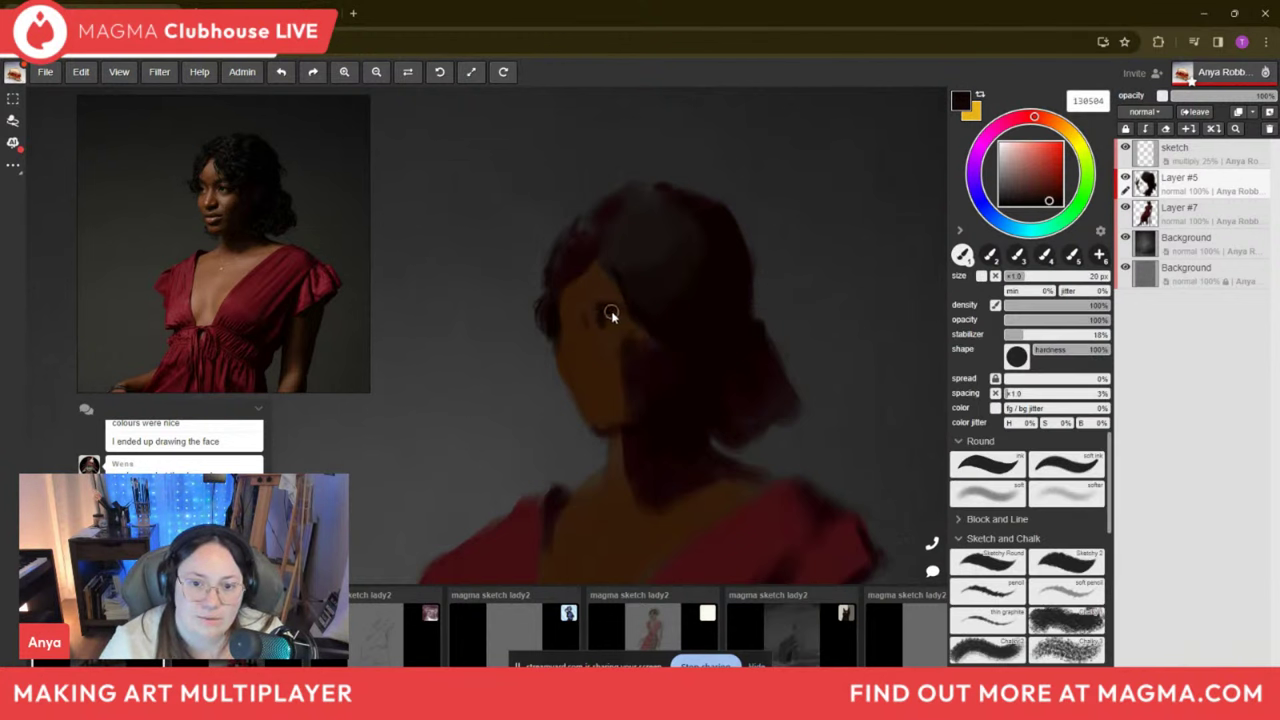
{"action": "key", "text": "bracketleft"}
{"action": "key", "text": "bracketleft"}
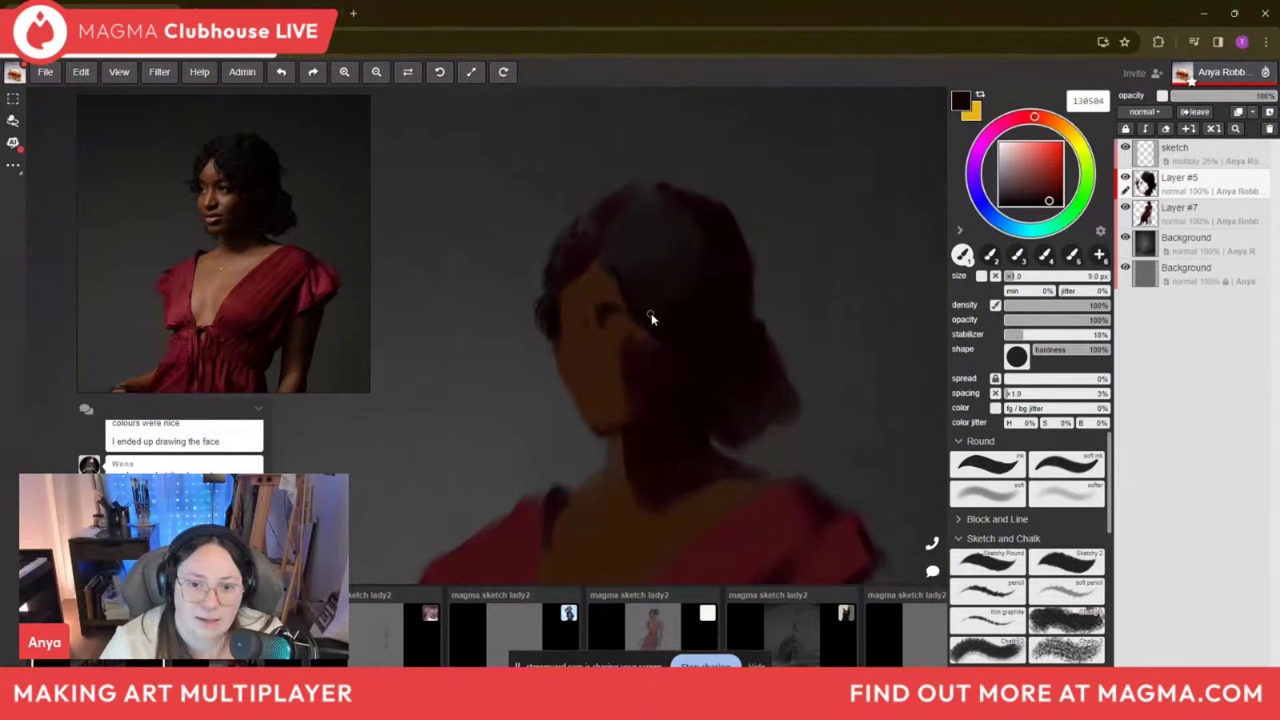
{"action": "key", "text": "bracketright"}
{"action": "key", "text": "bracketright"}
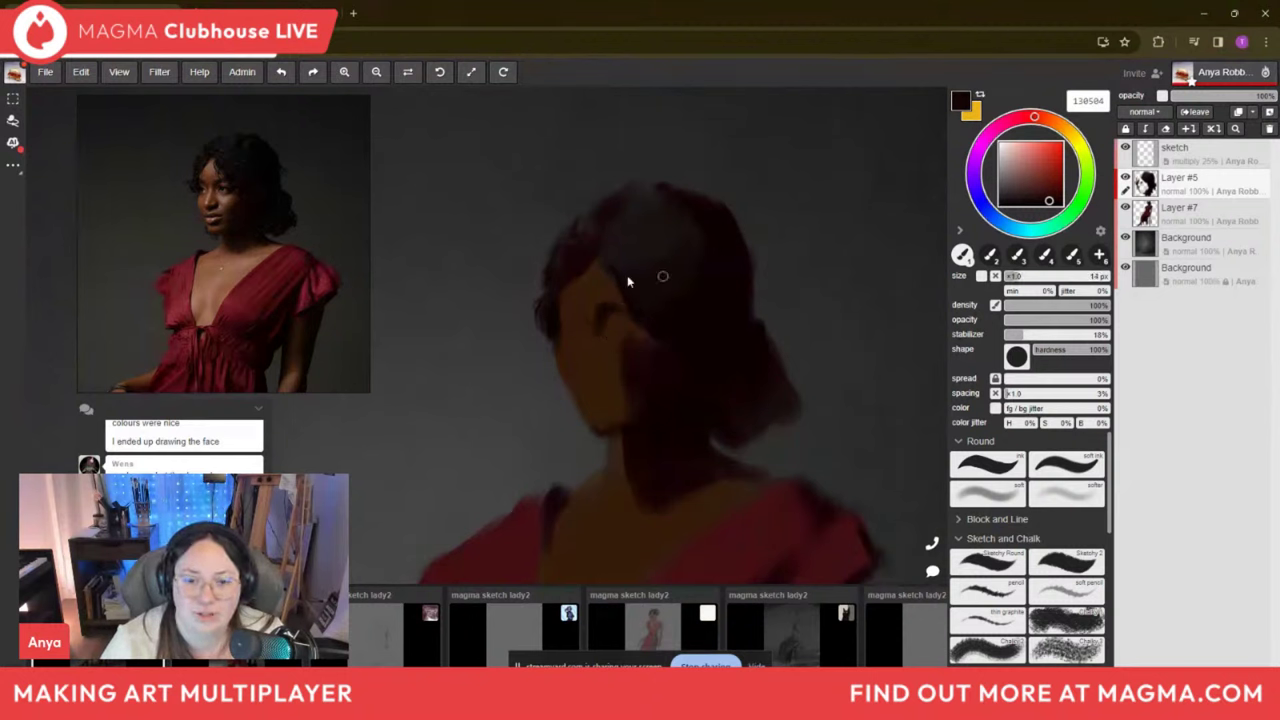
Pick skin tone 361c0b beside the eye and touch up the skin around the eye at 20 px.
{"action": "left_click", "coordinate": [624, 338], "text": "alt"}
{"action": "key", "text": "bracketright"}
{"action": "key", "text": "bracketright"}
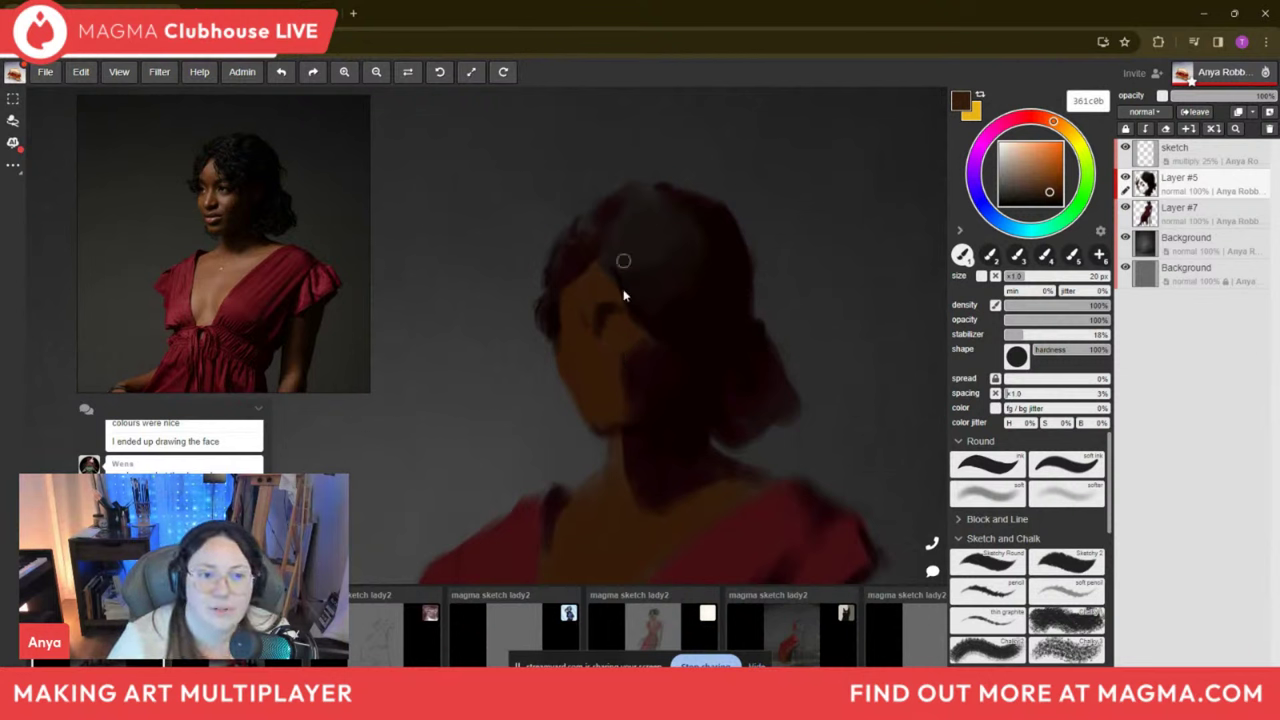
Reshape the far cheek and jaw contour with skin tone 361909 and the 20 px eraser, and pick 361b09 to fill the chin.
{"action": "left_click", "coordinate": [567, 293], "text": "alt"}
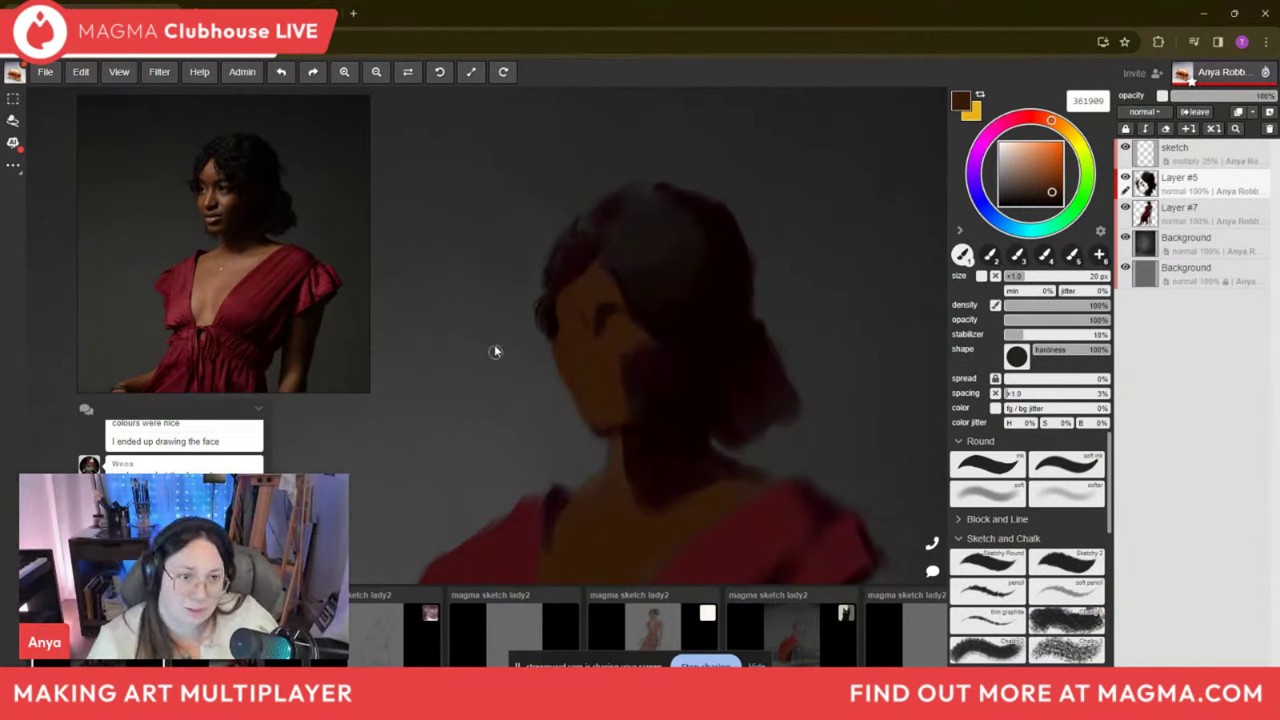
{"action": "key", "text": "e"}
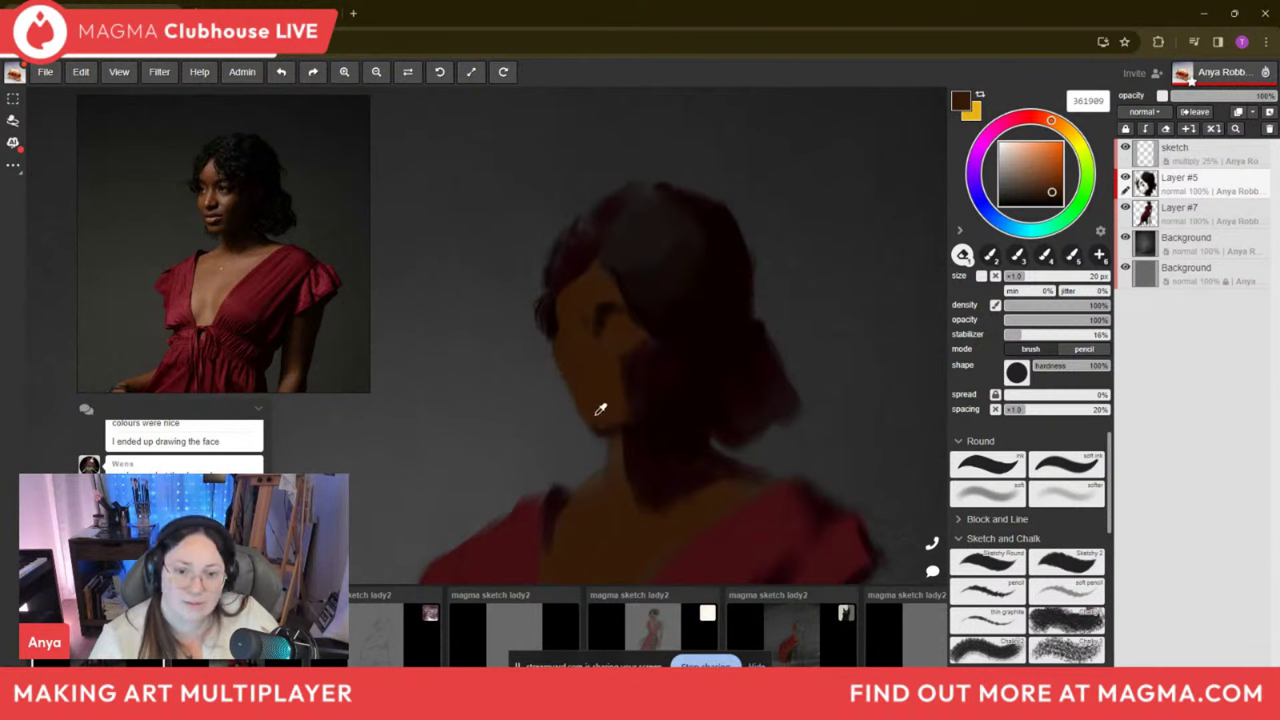
{"action": "key", "text": "i"}
{"action": "key", "text": "b"}
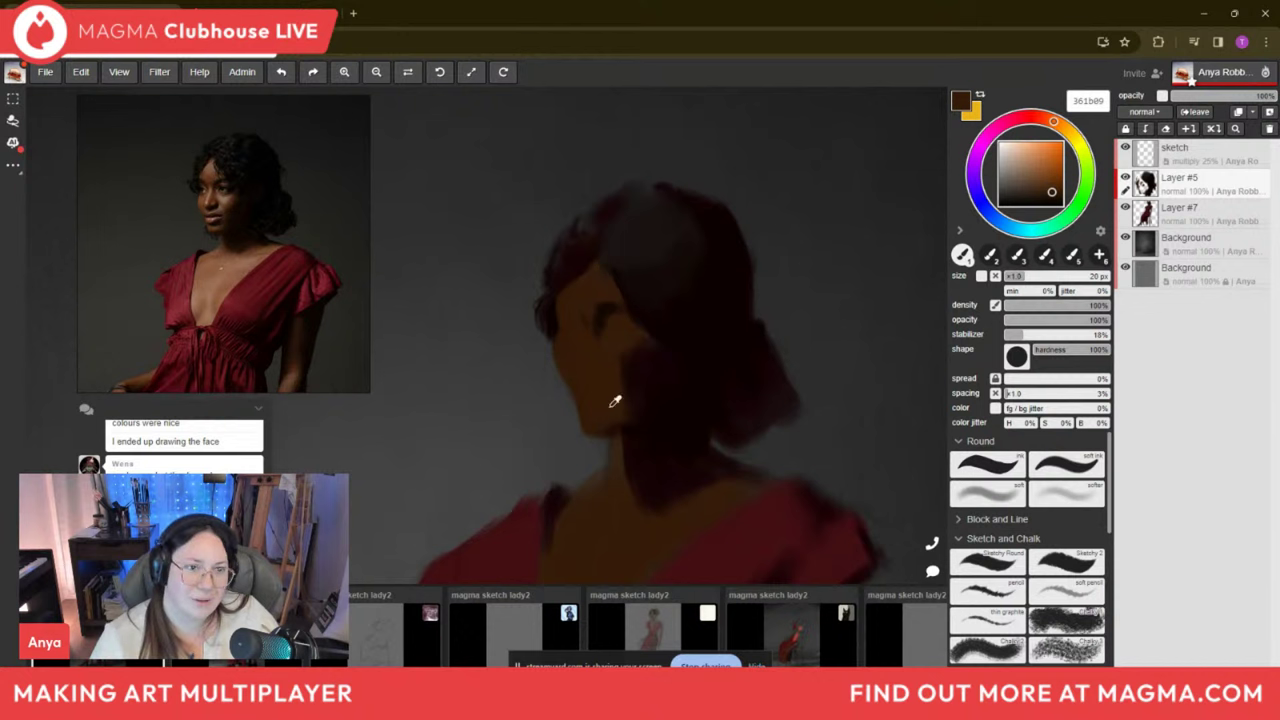
Try to paint dark hair down the far side of the face with color 0c0100 at 20 px, and undo it.
{"action": "left_click", "coordinate": [562, 312], "text": "alt"}
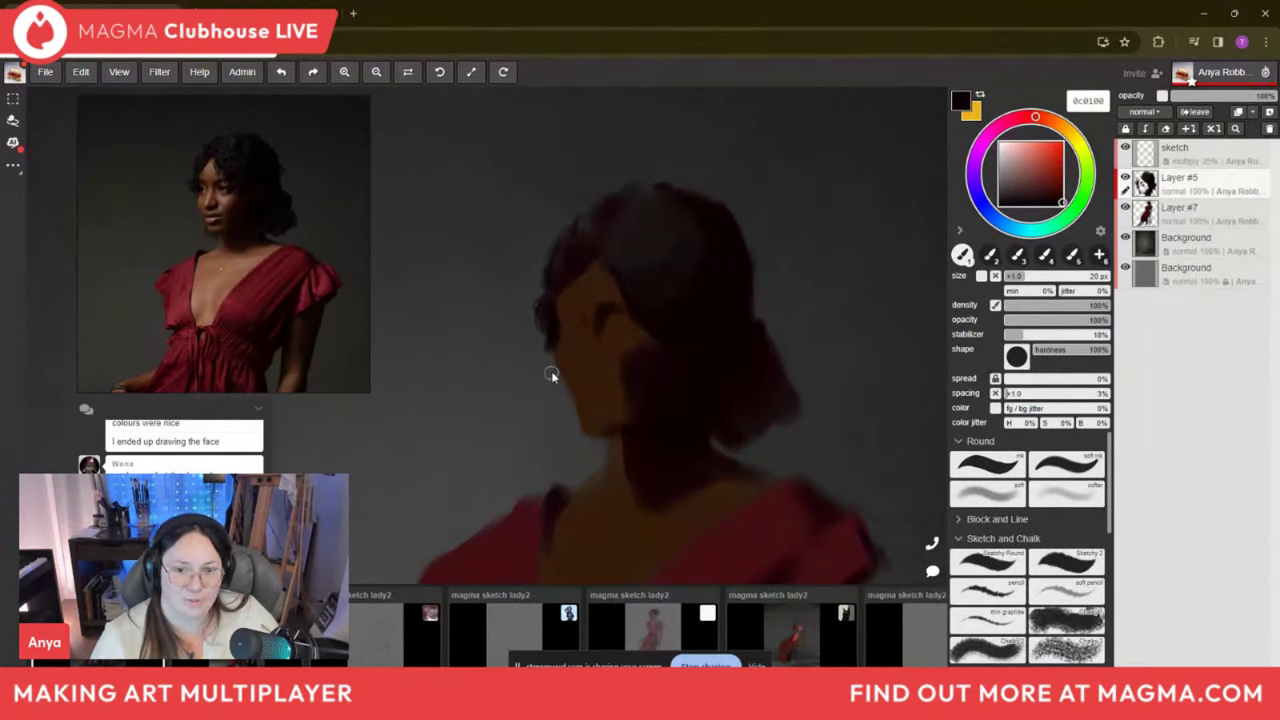
{"action": "left_click_drag", "start_coordinate": [551, 328], "coordinate": [566, 410]}
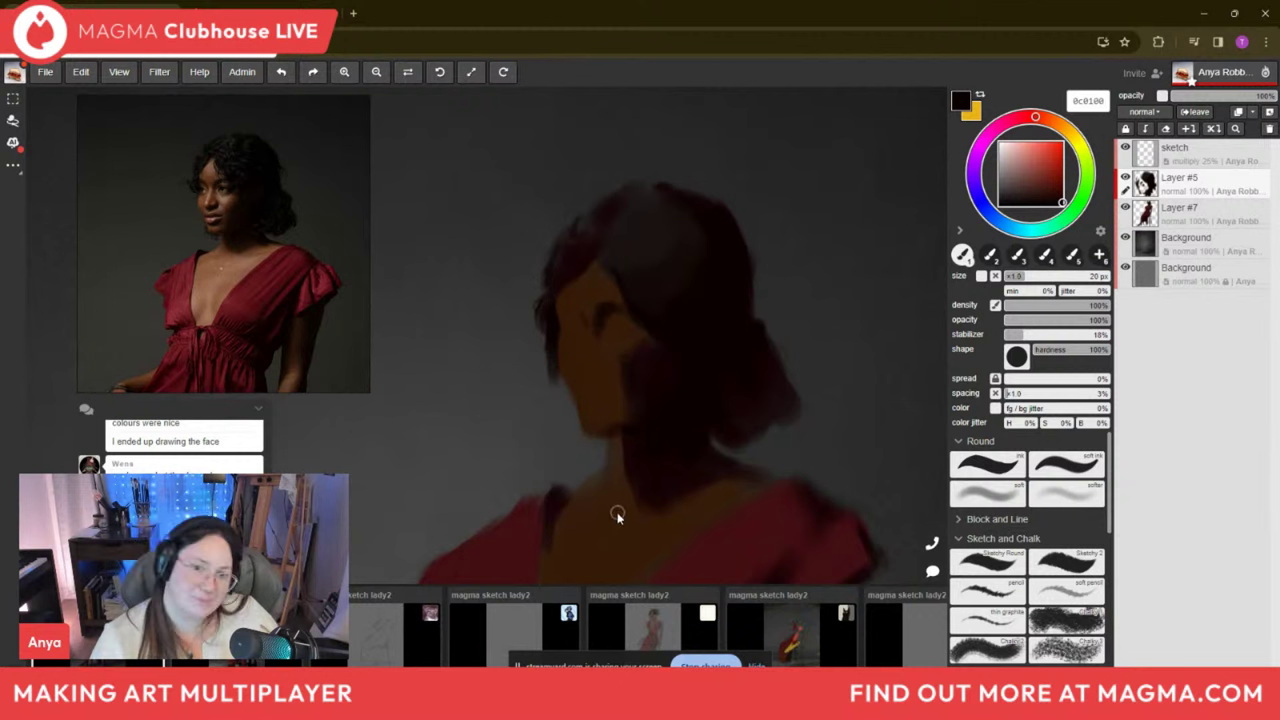
{"action": "key", "text": "ctrl+z"}
{"action": "key", "text": "ctrl+z"}
{"action": "key", "text": "i"}
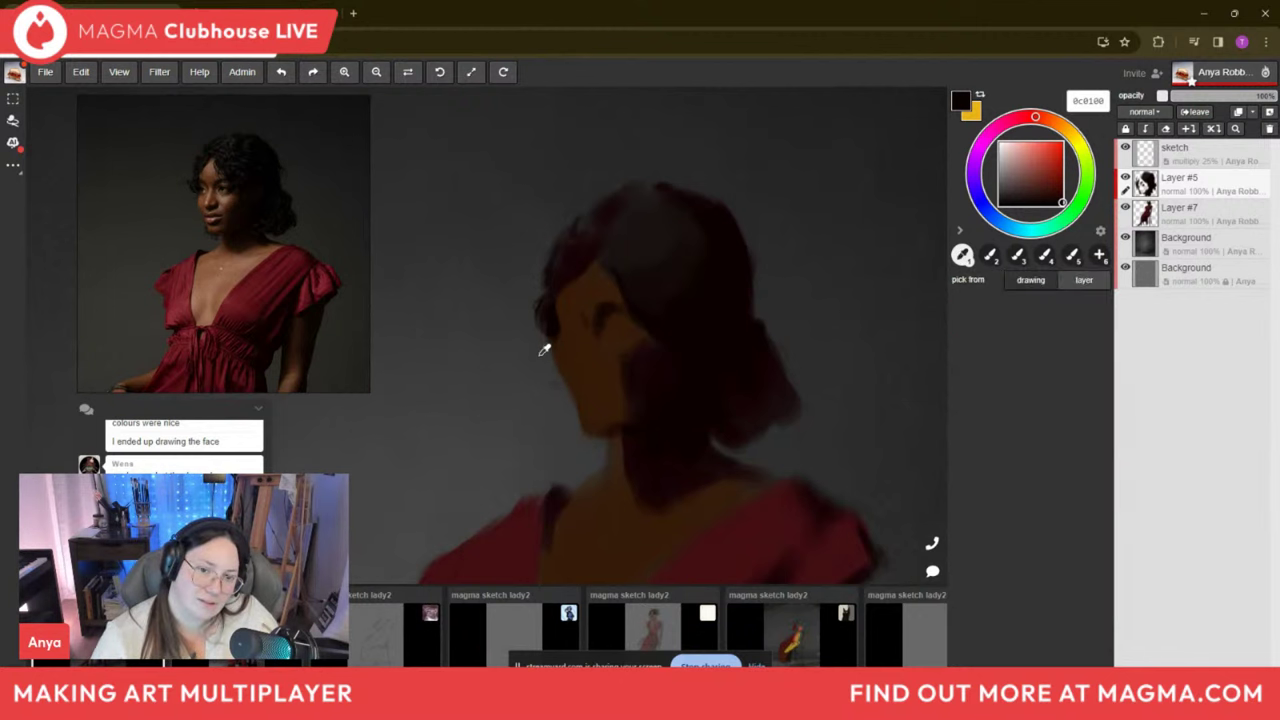
{"action": "key", "text": "b"}
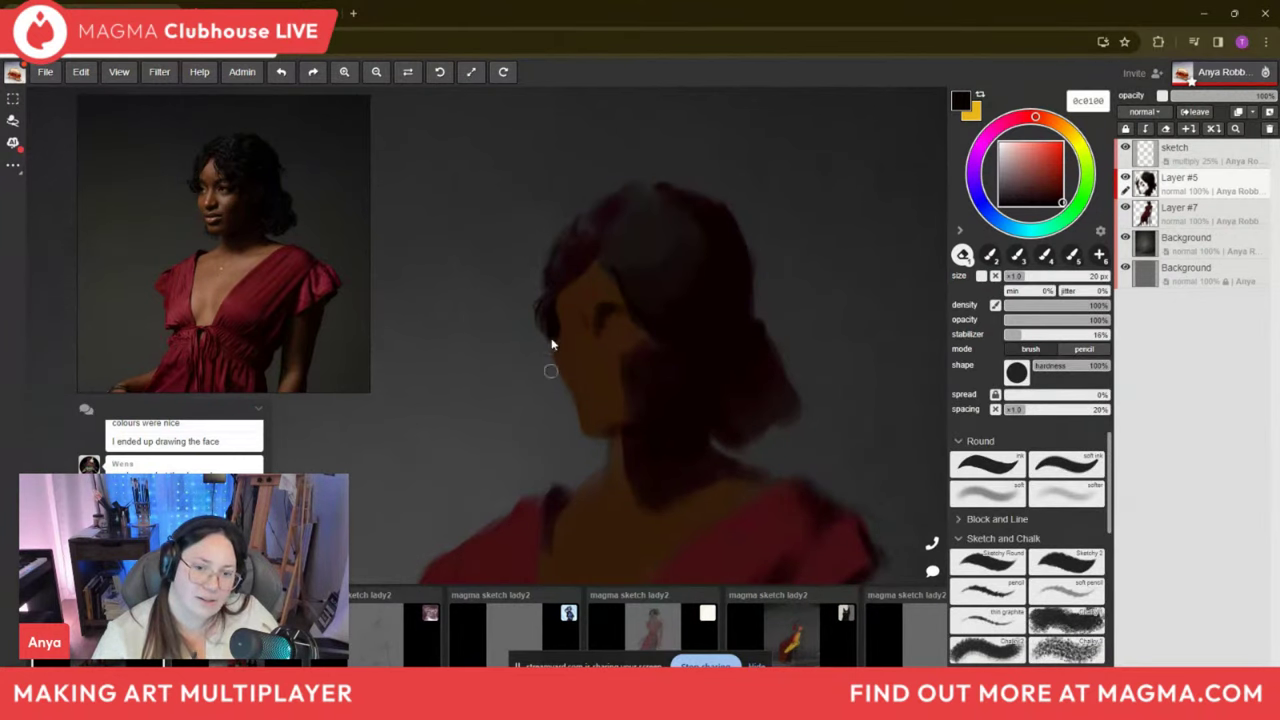
Pick skin tone 361a08 from the cheek and extend the near cheek and jaw over the shadow at 25 px.
{"action": "key", "text": "i"}
{"action": "left_click", "coordinate": [594, 370]}
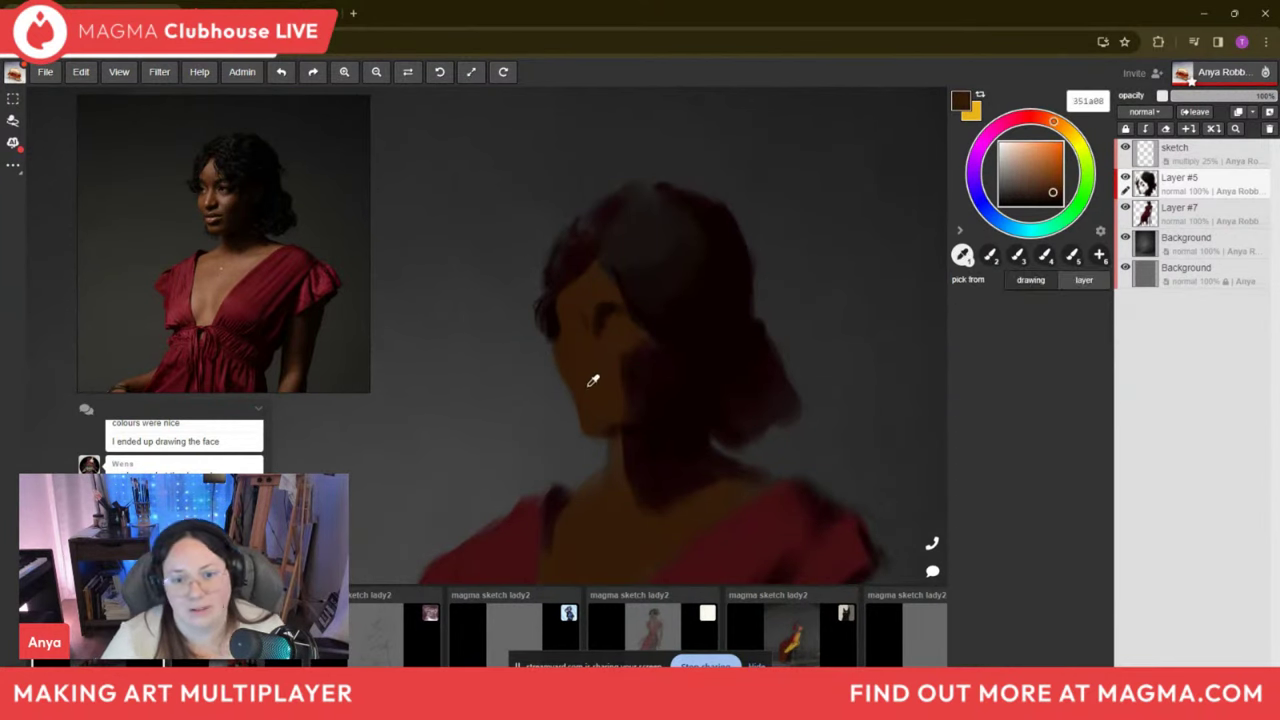
{"action": "key", "text": "b"}
{"action": "key", "text": "i"}
{"action": "left_click", "coordinate": [614, 376]}
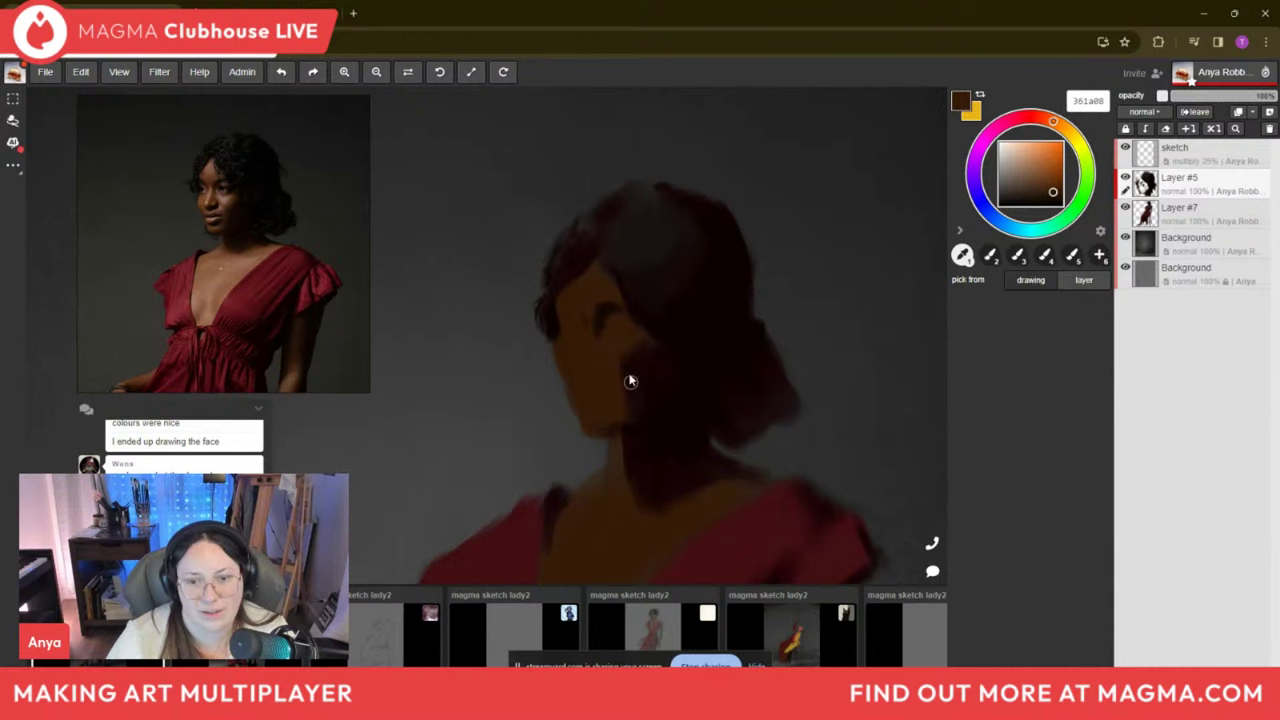
{"action": "key", "text": "b"}
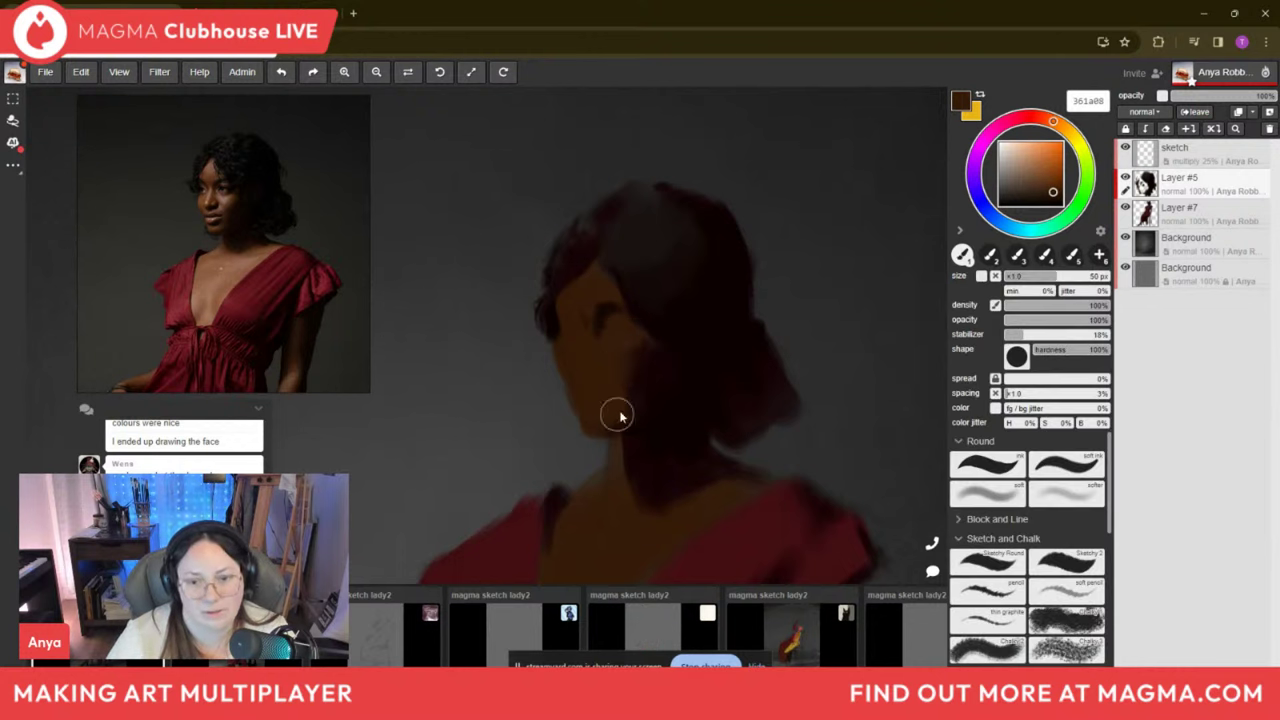
{"action": "key", "text": "["}
{"action": "key", "text": "["}
{"action": "key", "text": "["}
{"action": "key", "text": "["}
{"action": "left_click_drag", "start_coordinate": [625, 446], "coordinate": [626, 486]}
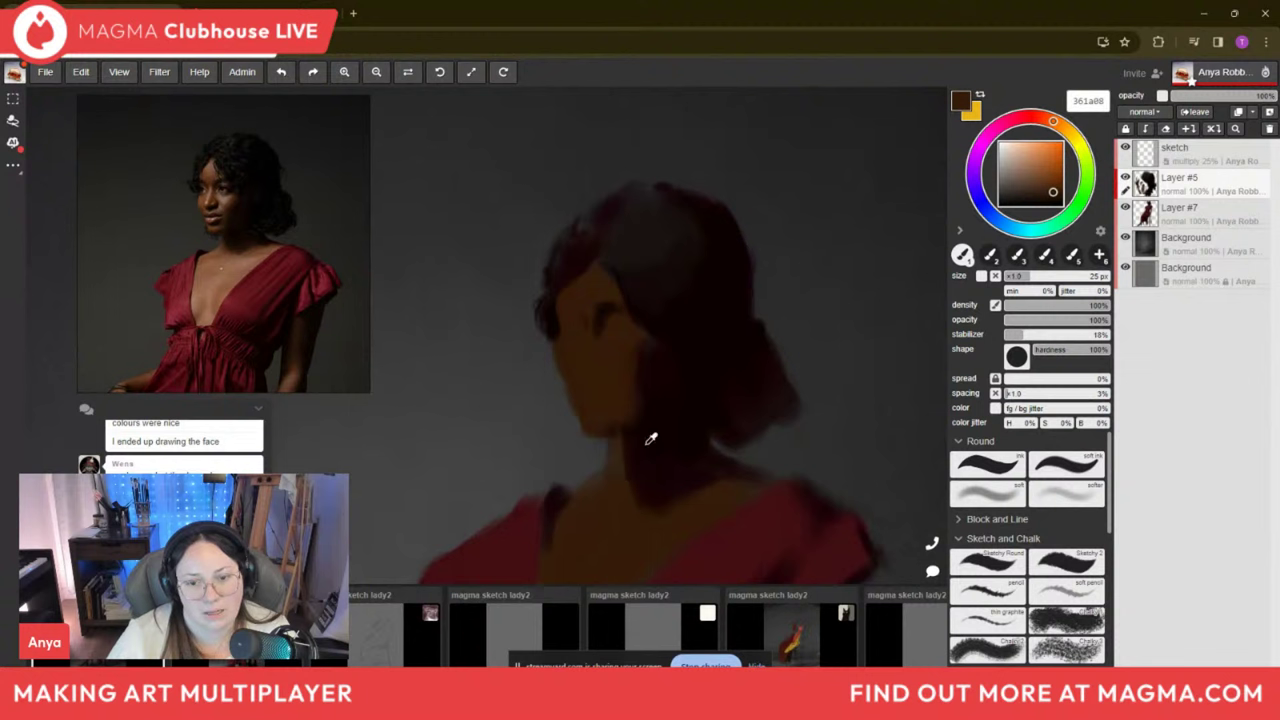
Restore the neck shadow under the jaw with color 0d0100 at 20 px, and pick skin tone 351a0b at 16 px for the jaw edge.
{"action": "left_click", "coordinate": [658, 414], "text": "alt"}
{"action": "key", "text": "bracketleft"}
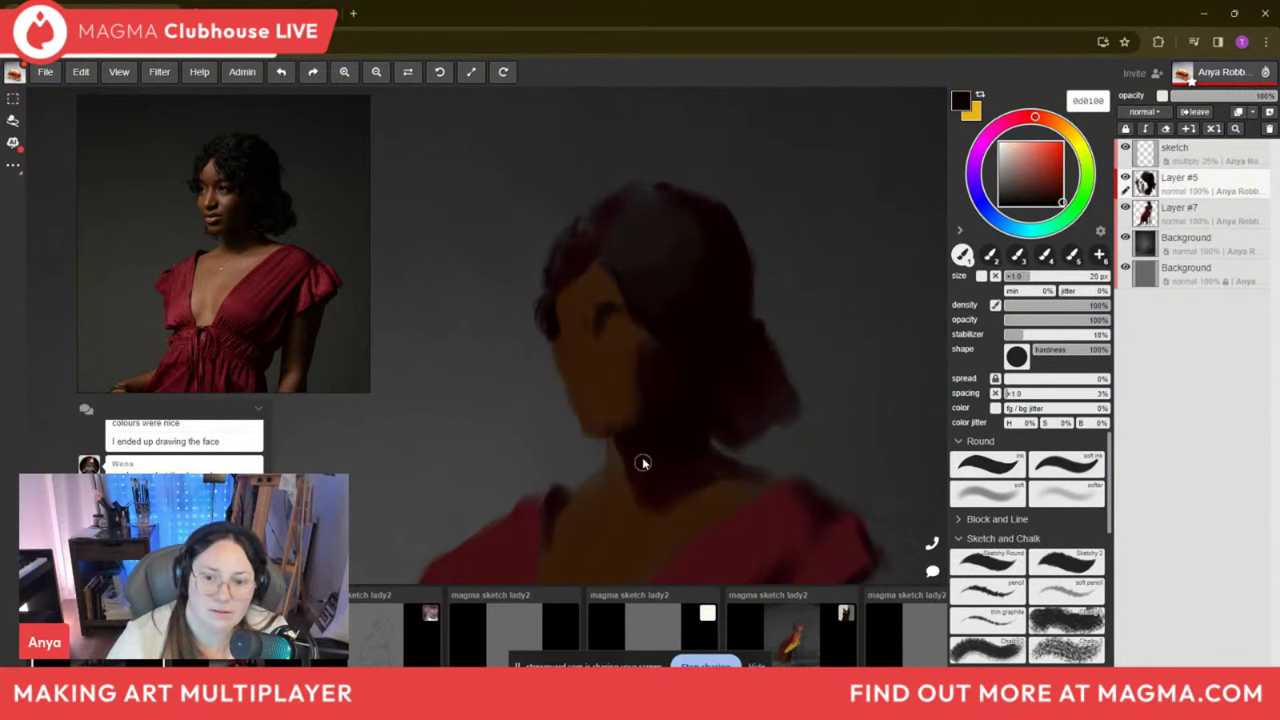
{"action": "key", "text": "bracketleft"}
{"action": "key", "text": "bracketleft"}
{"action": "key", "text": "bracketleft"}
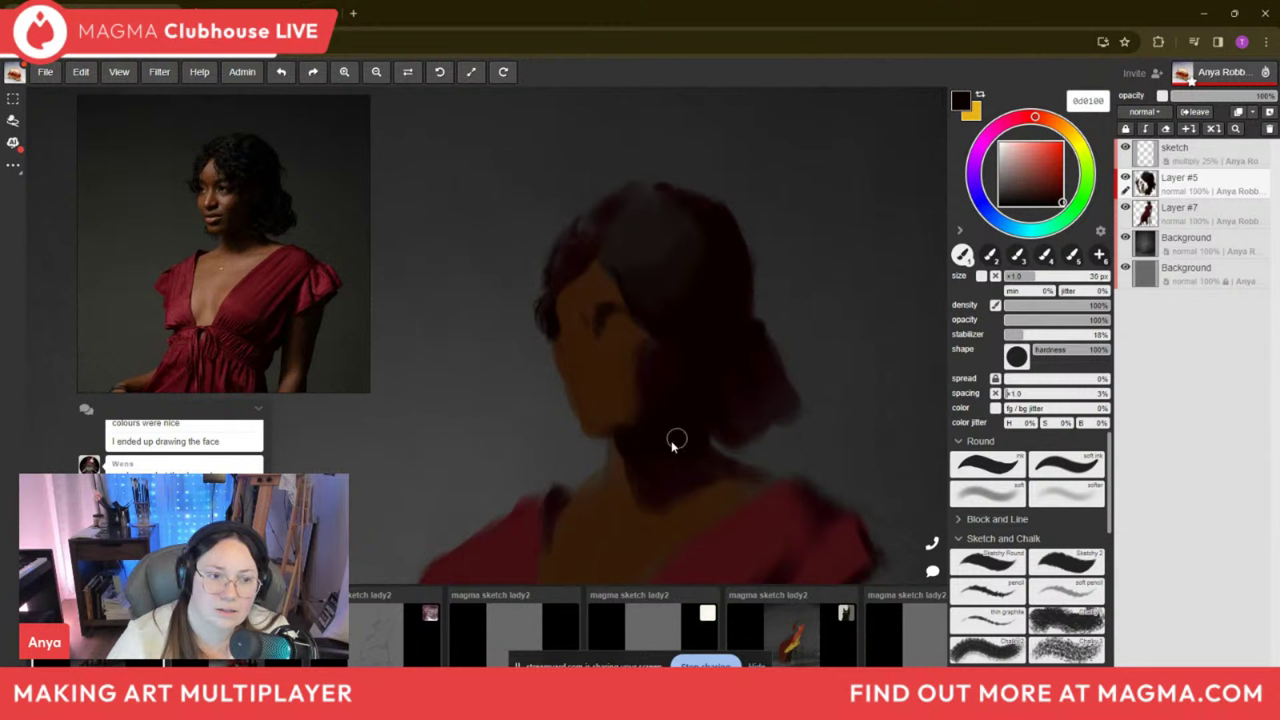
{"action": "left_click", "coordinate": [596, 495], "text": "alt"}
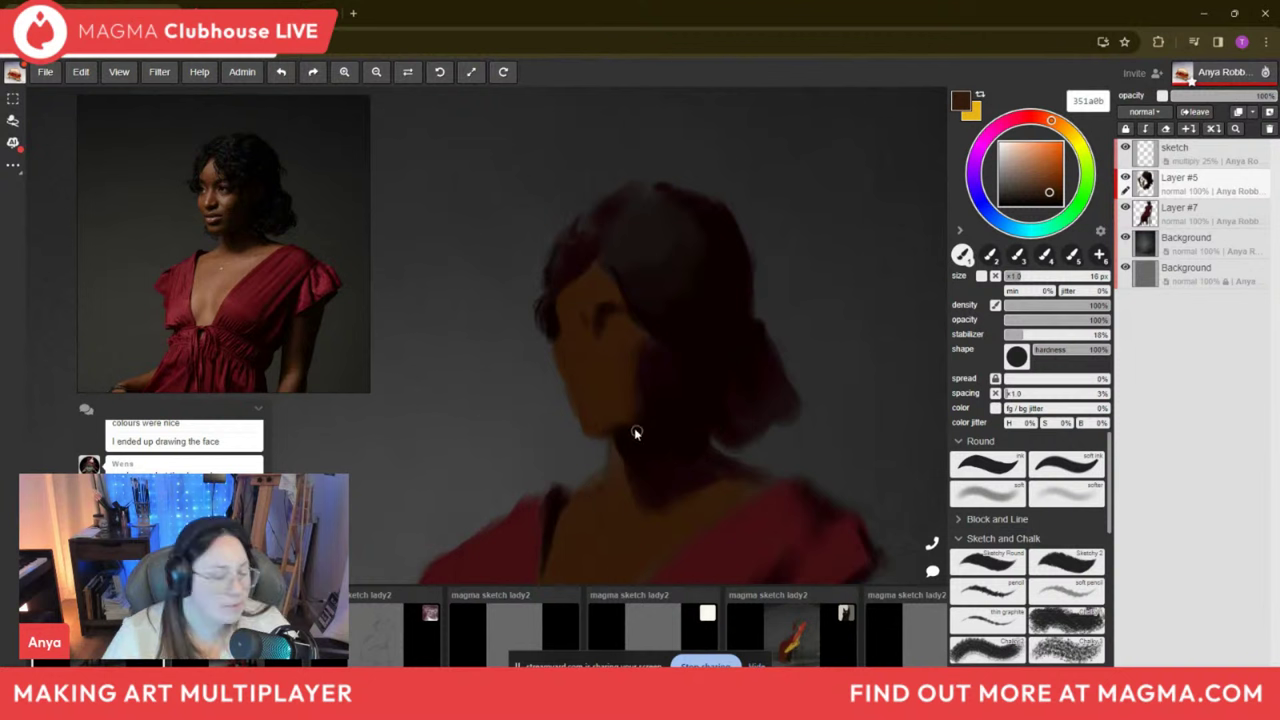
{"action": "key", "text": "e"}
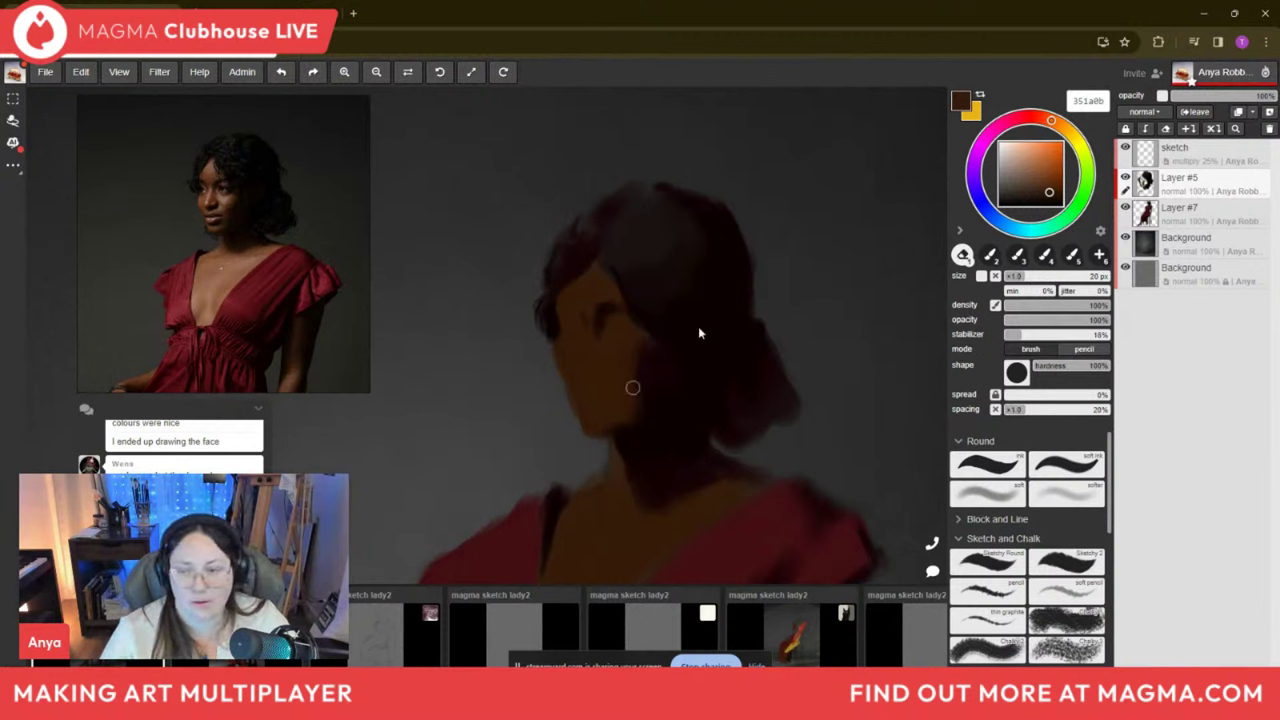
On Layer #7, rework the hairline with dark color 0d0100 at 16 px, and pick skin tone 351c0b with a 35 px brush.
{"action": "left_click", "coordinate": [1187, 208]}
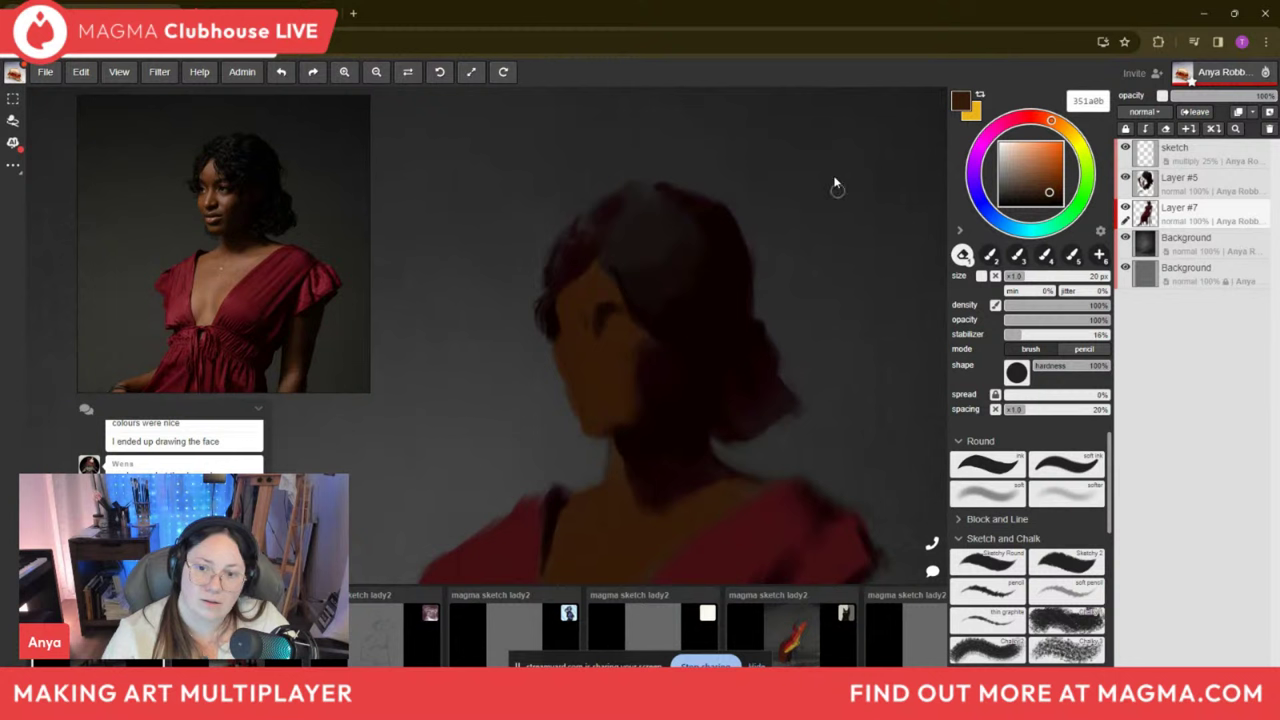
{"action": "key", "text": "i"}
{"action": "left_click", "coordinate": [760, 340]}
{"action": "key", "text": "b"}
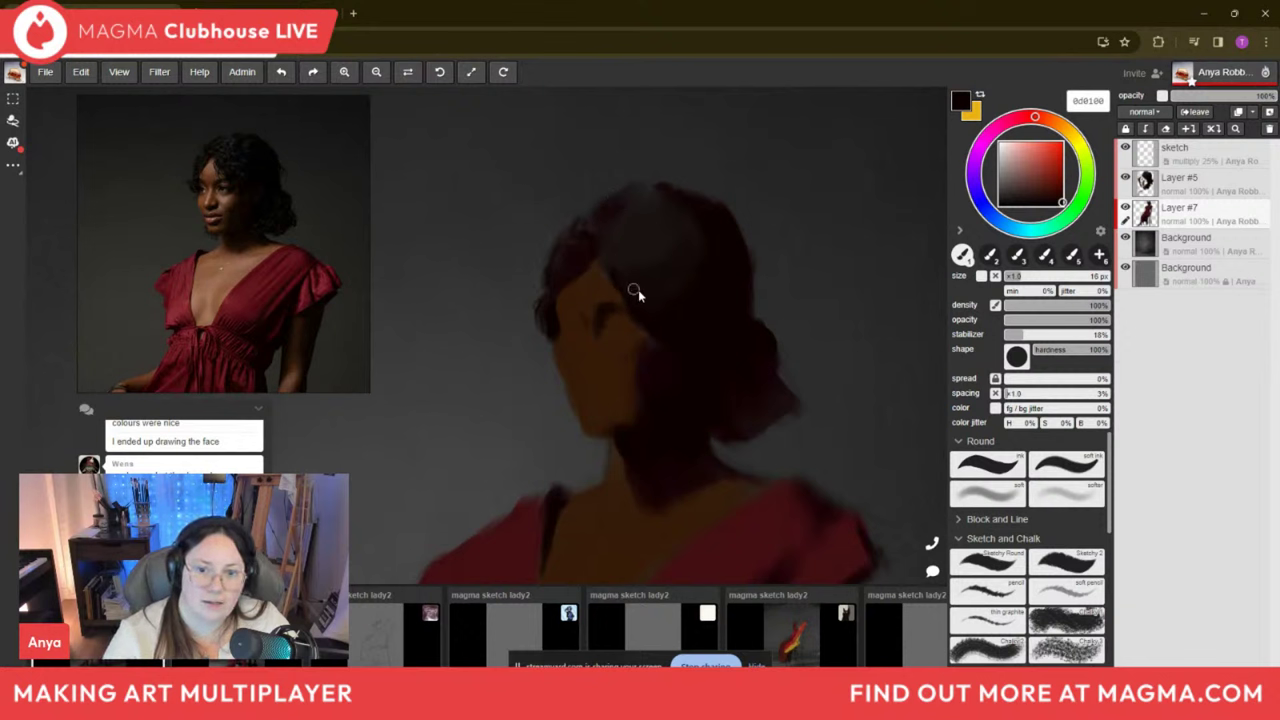
{"action": "left_click", "coordinate": [606, 255], "text": "alt"}
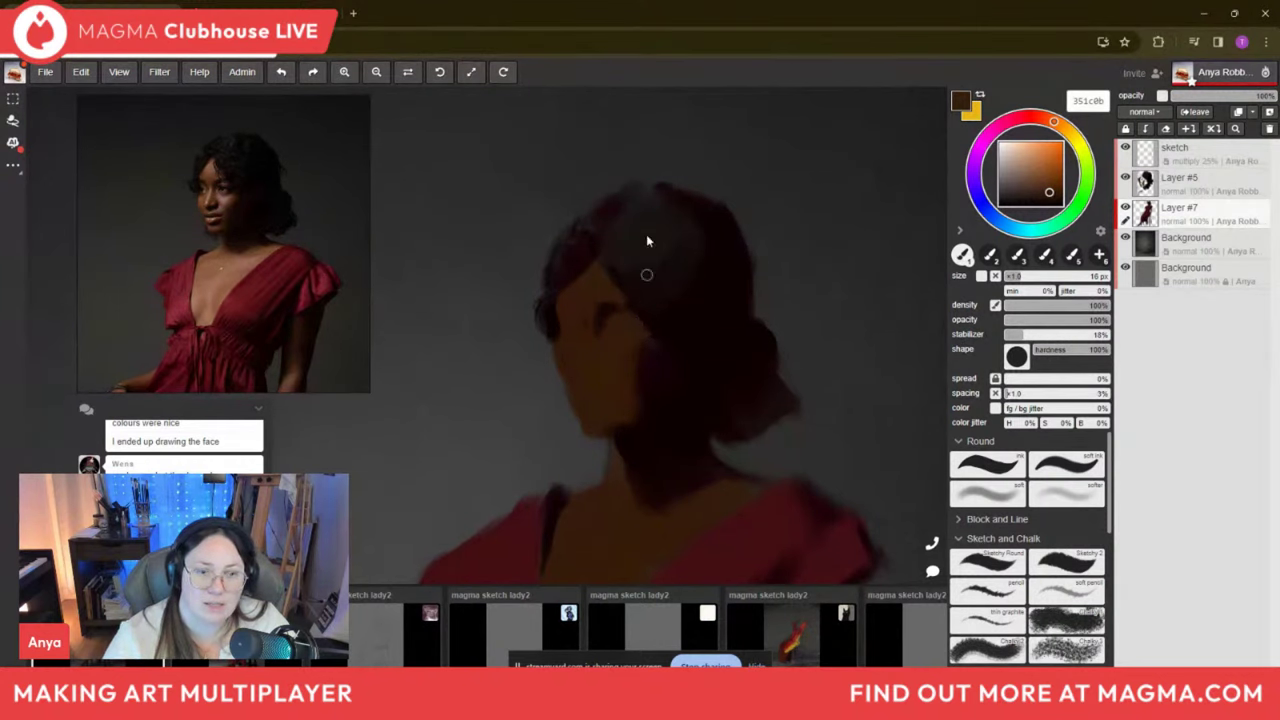
{"action": "key", "text": "bracketright"}
{"action": "key", "text": "bracketright"}
{"action": "key", "text": "bracketright"}
{"action": "key", "text": "bracketright"}
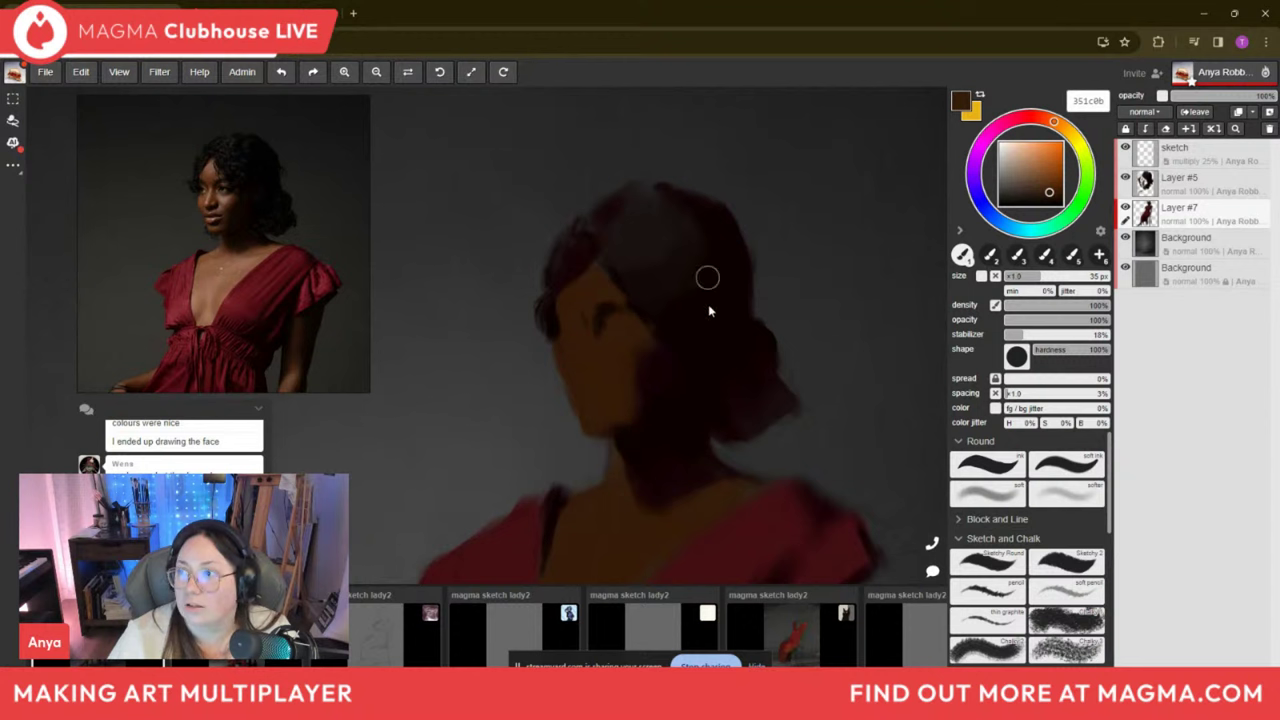
Pick skin tone 361a0a from the face and touch up the skin around the brow and forehead at 16 px.
{"action": "left_click", "coordinate": [610, 310], "text": "alt"}
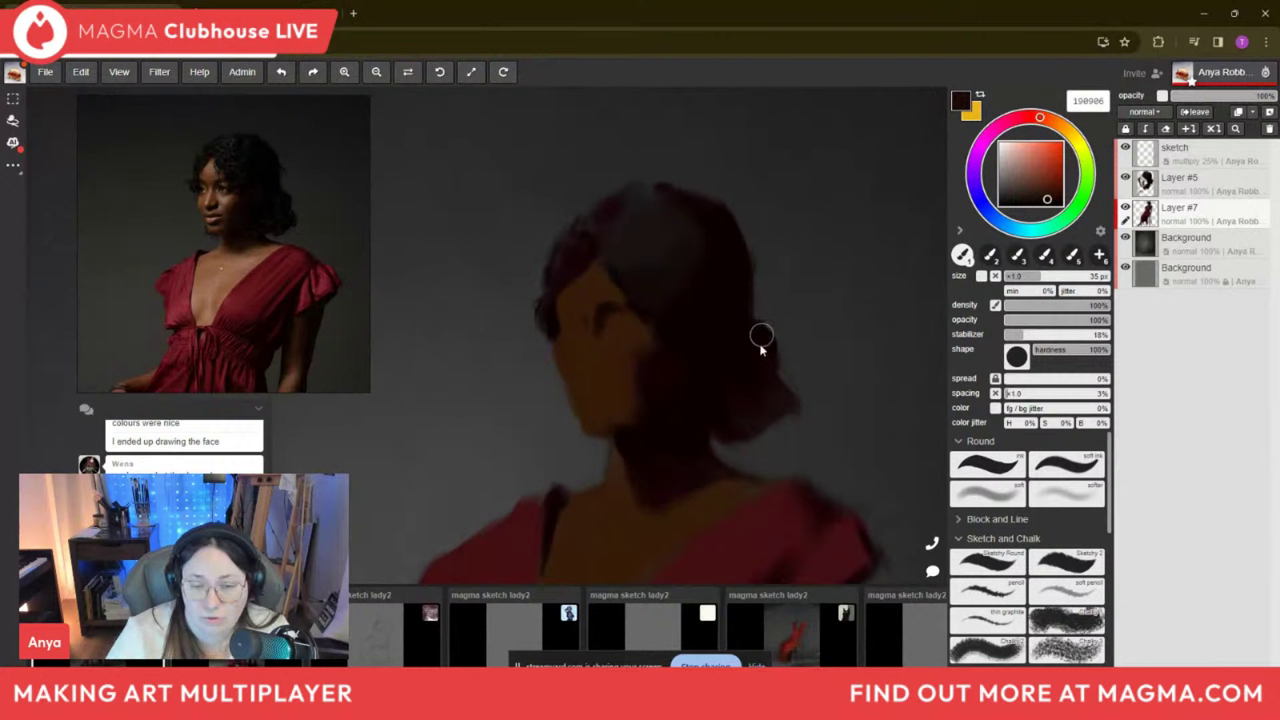
{"action": "left_click", "coordinate": [642, 328], "text": "alt"}
{"action": "key", "text": "["}
{"action": "key", "text": "["}
{"action": "key", "text": "["}
{"action": "key", "text": "["}
{"action": "key", "text": "["}
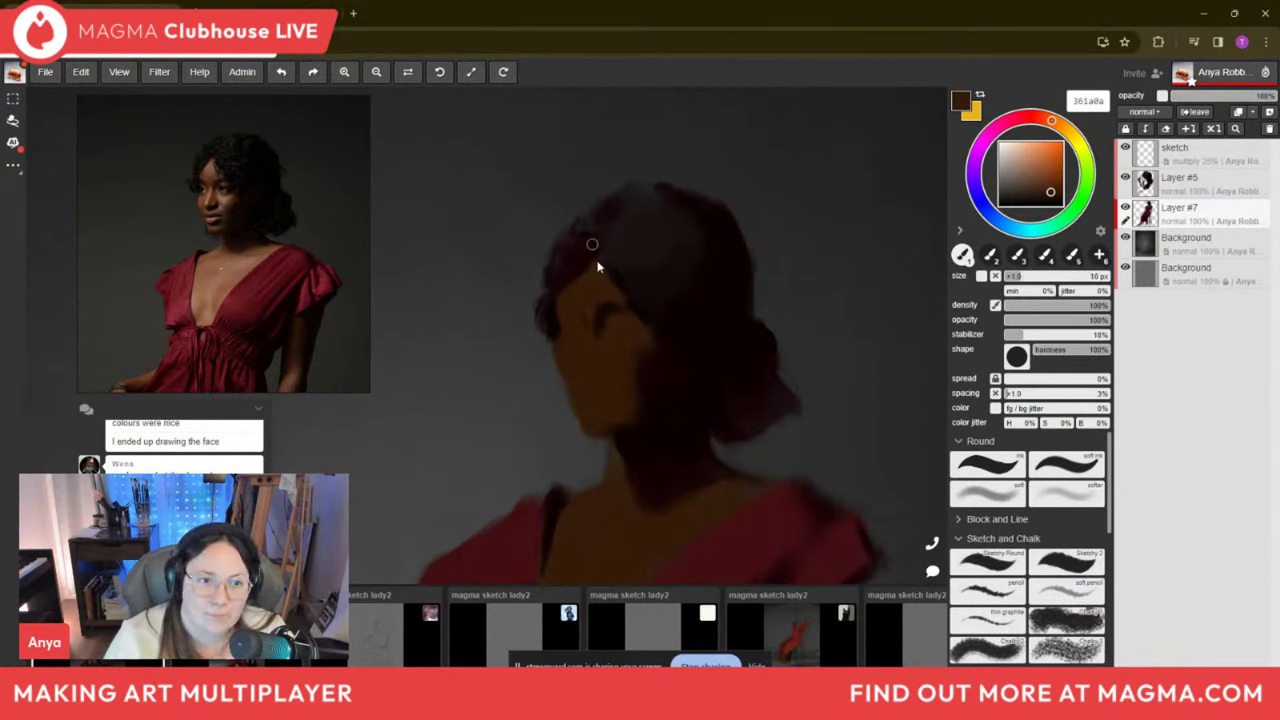
{"action": "key", "text": "]"}
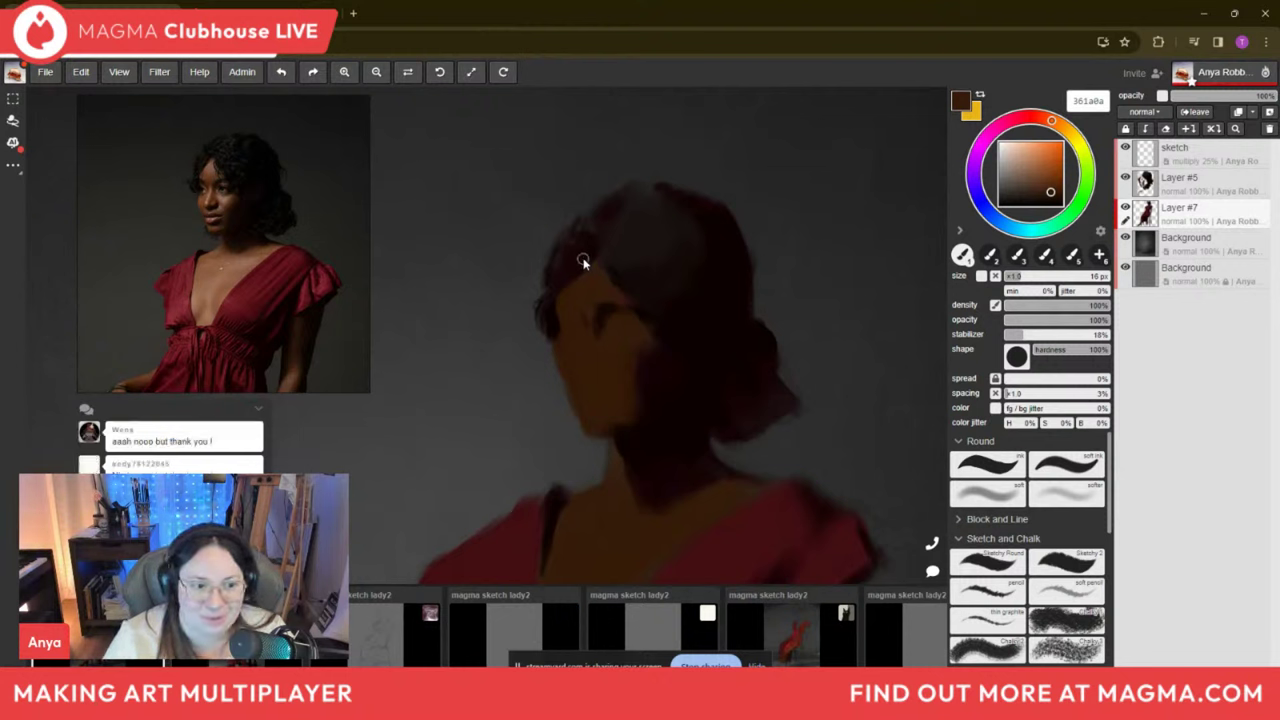
Pick dark color 0d0100 from the hair and touch up the front hairline at 10 px.
{"action": "key", "text": "i"}
{"action": "left_click", "coordinate": [702, 328]}
{"action": "key", "text": "b"}
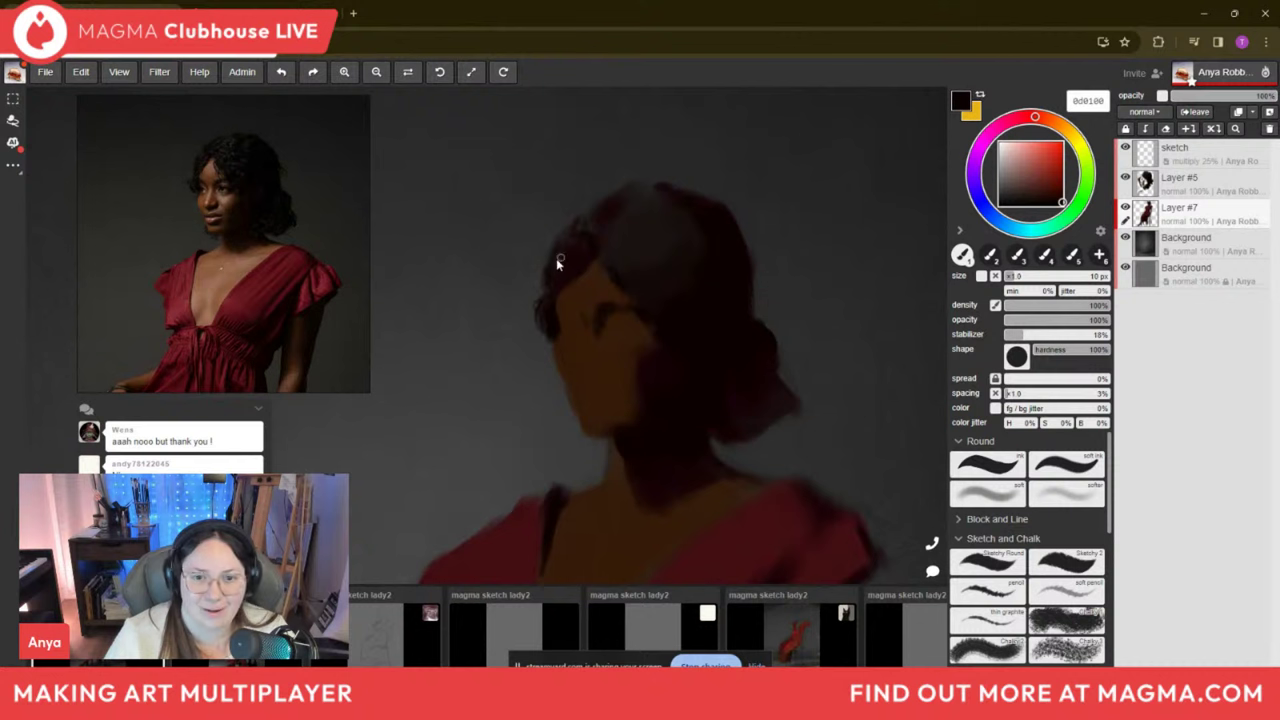
{"action": "key", "text": "bracketleft"}
Pick skin tone 361a09 beside the brow and paint the forehead below the hairline at 16 px.
{"action": "left_click", "coordinate": [597, 304], "text": "alt"}
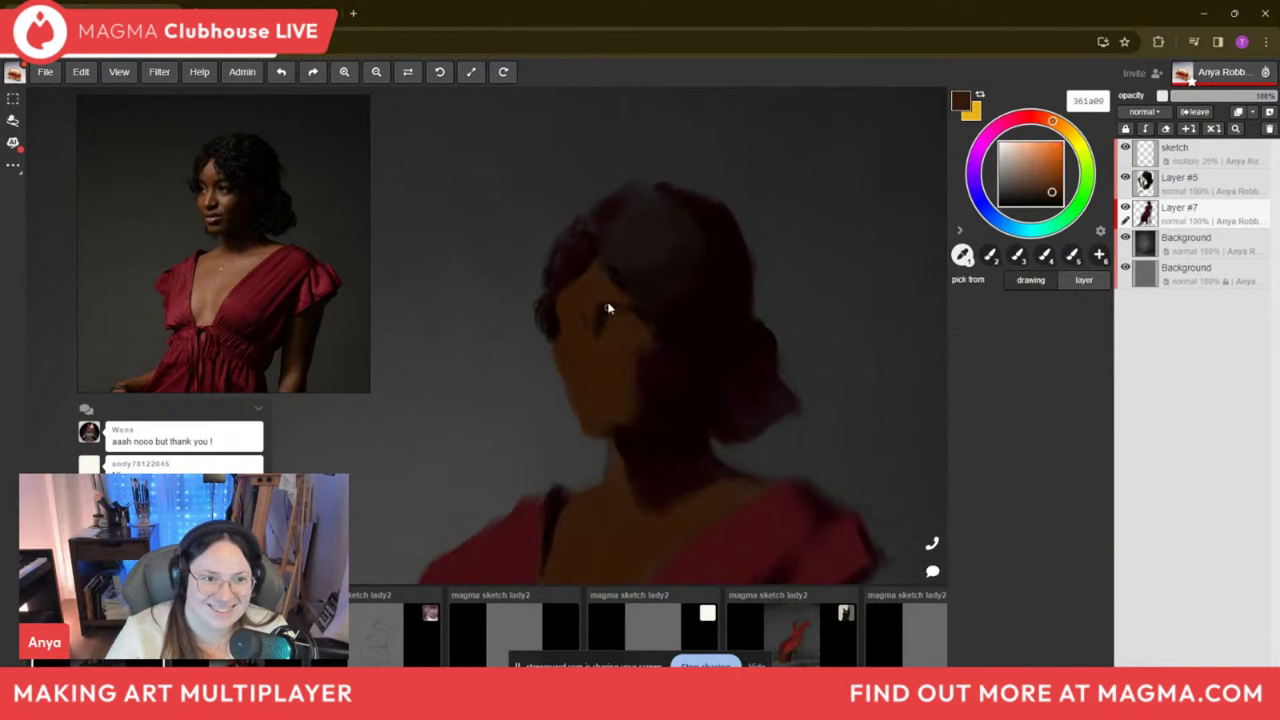
{"action": "key", "text": "bracketright"}
{"action": "key", "text": "bracketright"}
{"action": "key", "text": "bracketright"}
{"action": "key", "text": "bracketright"}
{"action": "mouse_move", "coordinate": [586, 277]}
{"action": "left_mouse_down"}
{"action": "mouse_move", "coordinate": [597, 260]}
{"action": "mouse_move", "coordinate": [620, 293]}
{"action": "left_mouse_up"}
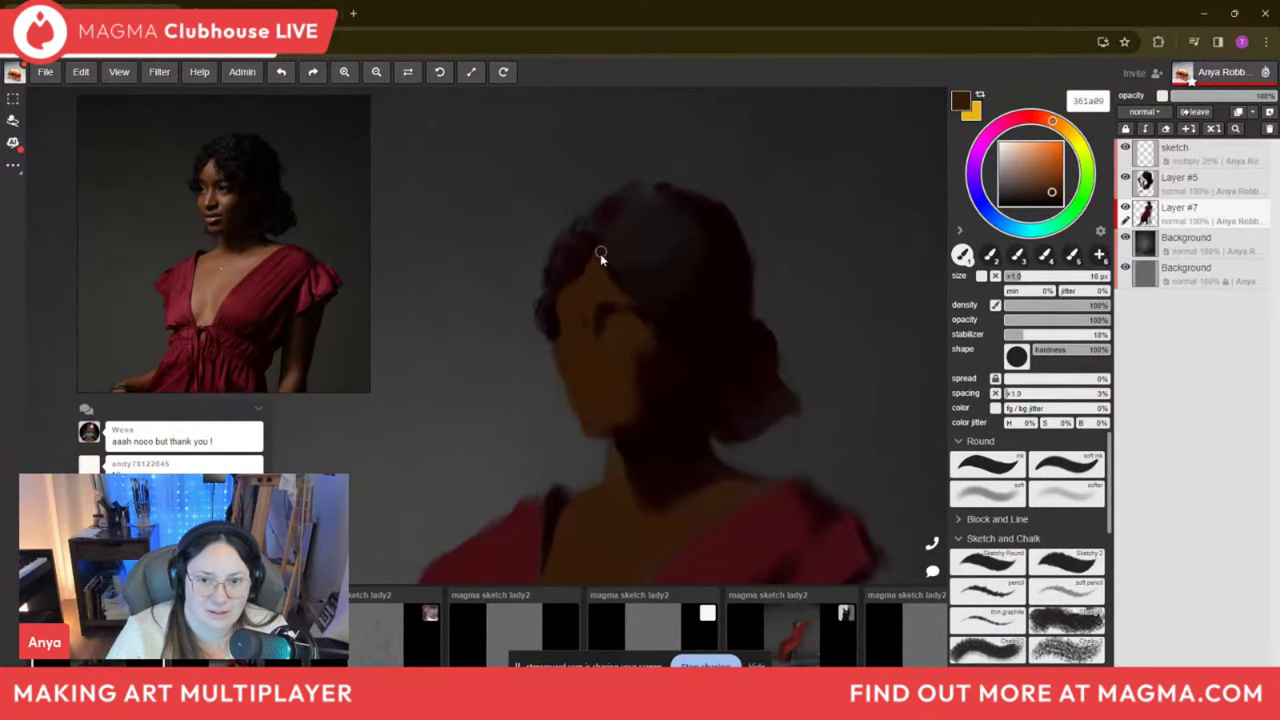
On Layer #5, touch up the skin beside the eye with 361a09 at 30 px, and pick brow color 140603 at 35 px.
{"action": "left_click", "coordinate": [1190, 184]}
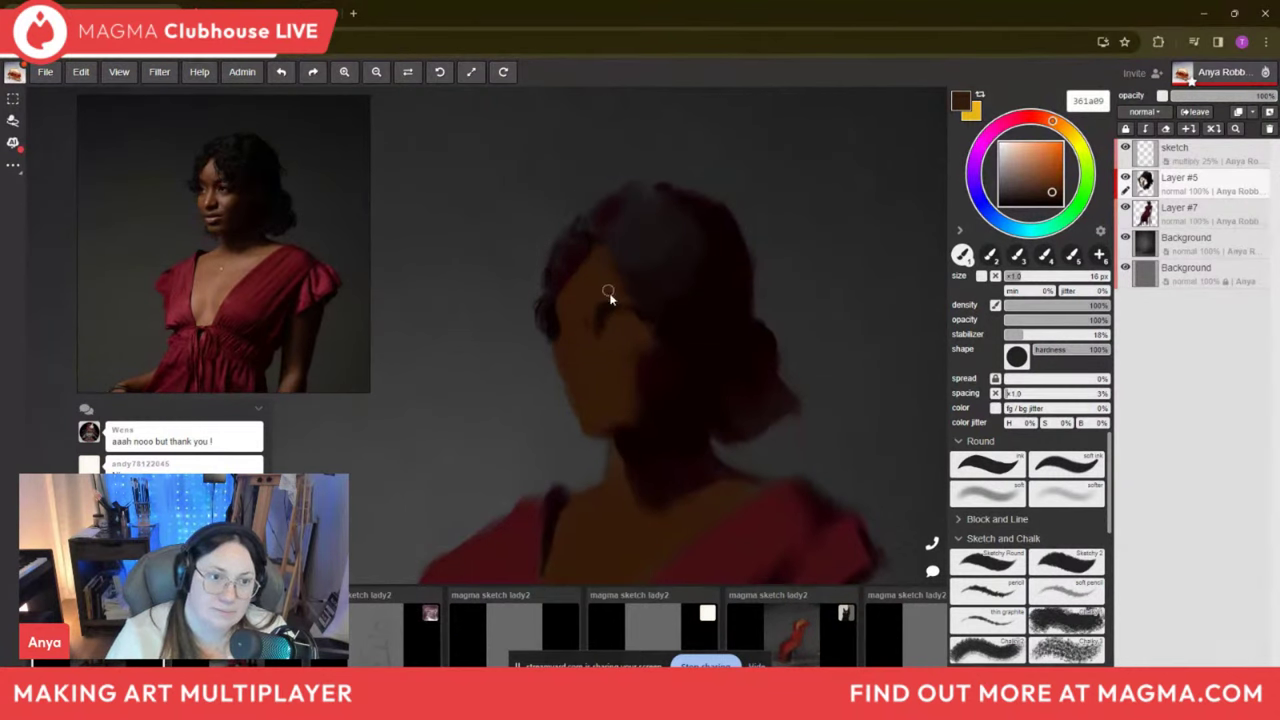
{"action": "mouse_move", "coordinate": [654, 338]}
{"action": "left_mouse_down"}
{"action": "mouse_move", "coordinate": [642, 327]}
{"action": "mouse_move", "coordinate": [653, 335]}
{"action": "left_mouse_up"}
{"action": "key", "text": "]"}
{"action": "key", "text": "bracketright"}
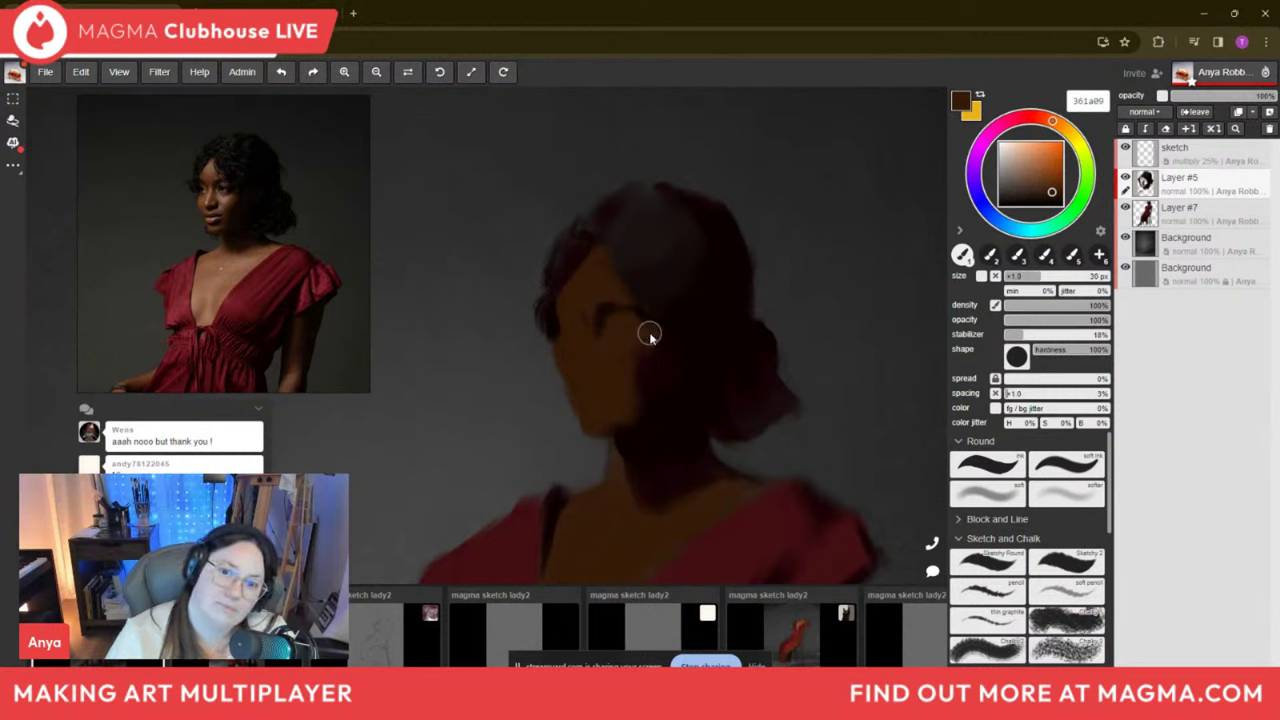
{"action": "key", "text": "bracketright"}
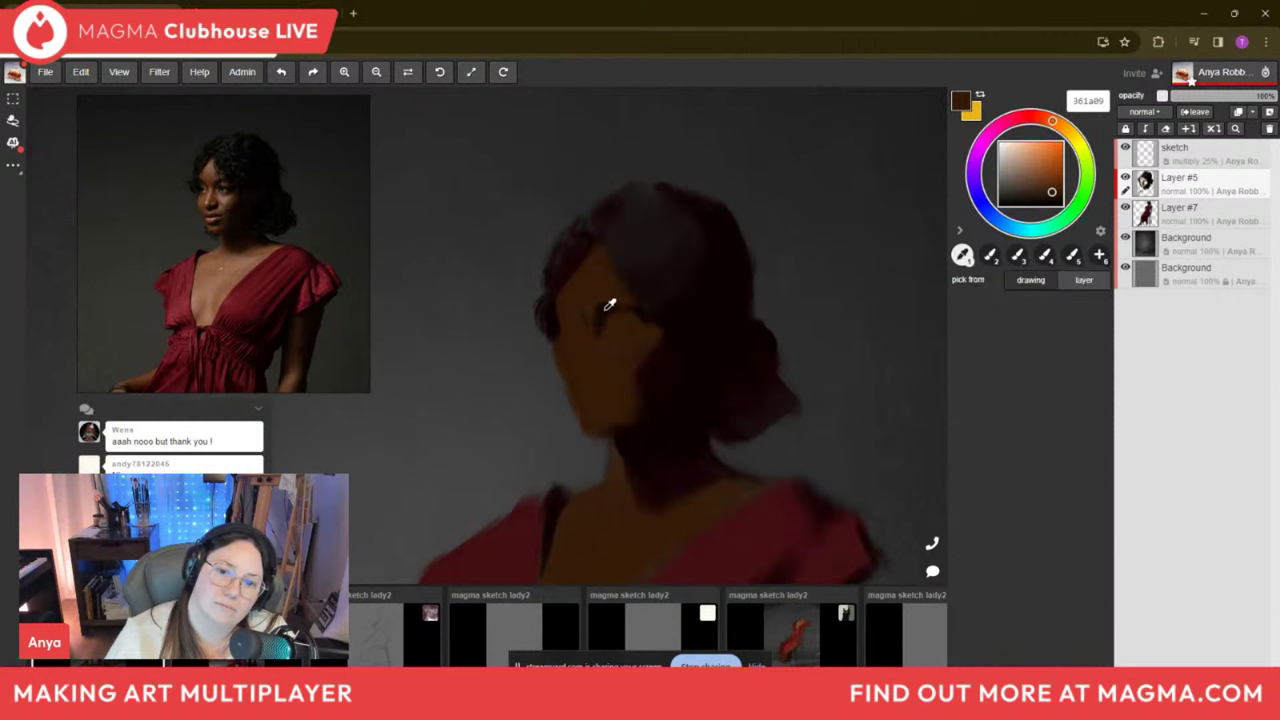
{"action": "left_click", "coordinate": [612, 304], "text": "alt"}
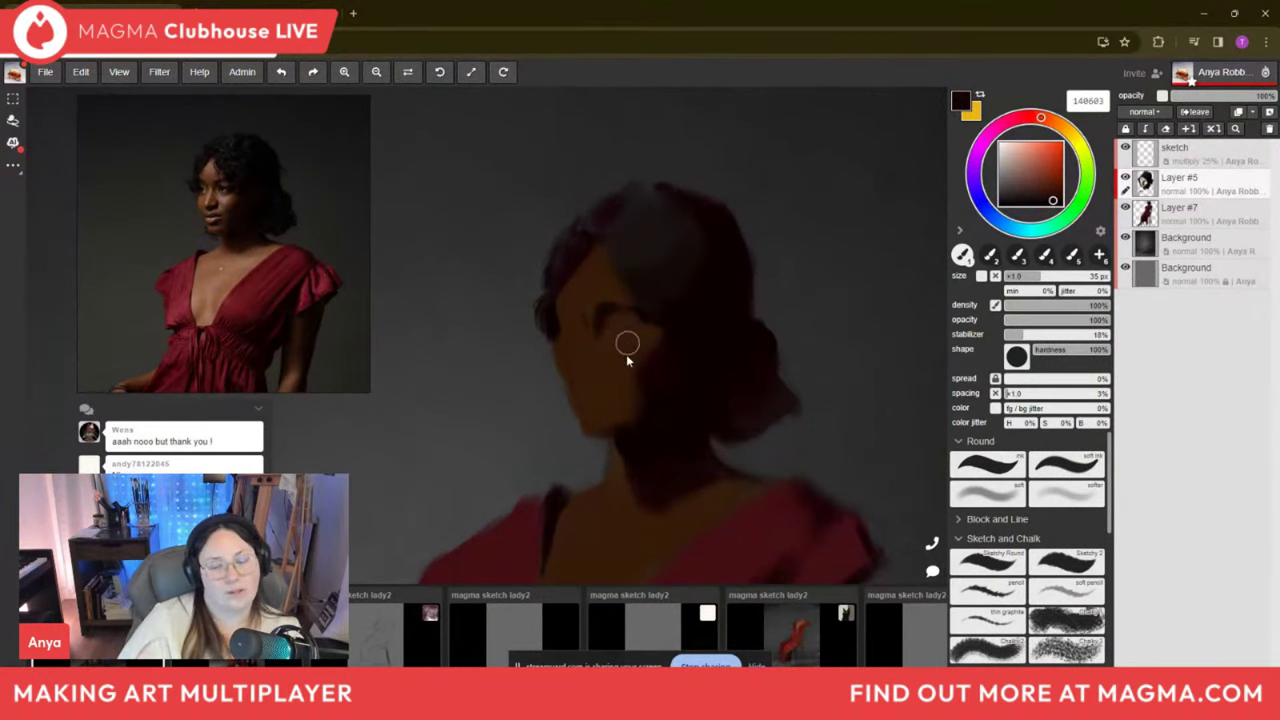
{"action": "key", "text": "alt"}
Draw a vertical ff2d00 guide line down the forehead and nose at 4 px on a new layer, and hide that layer.
{"action": "left_click", "coordinate": [1062, 142]}
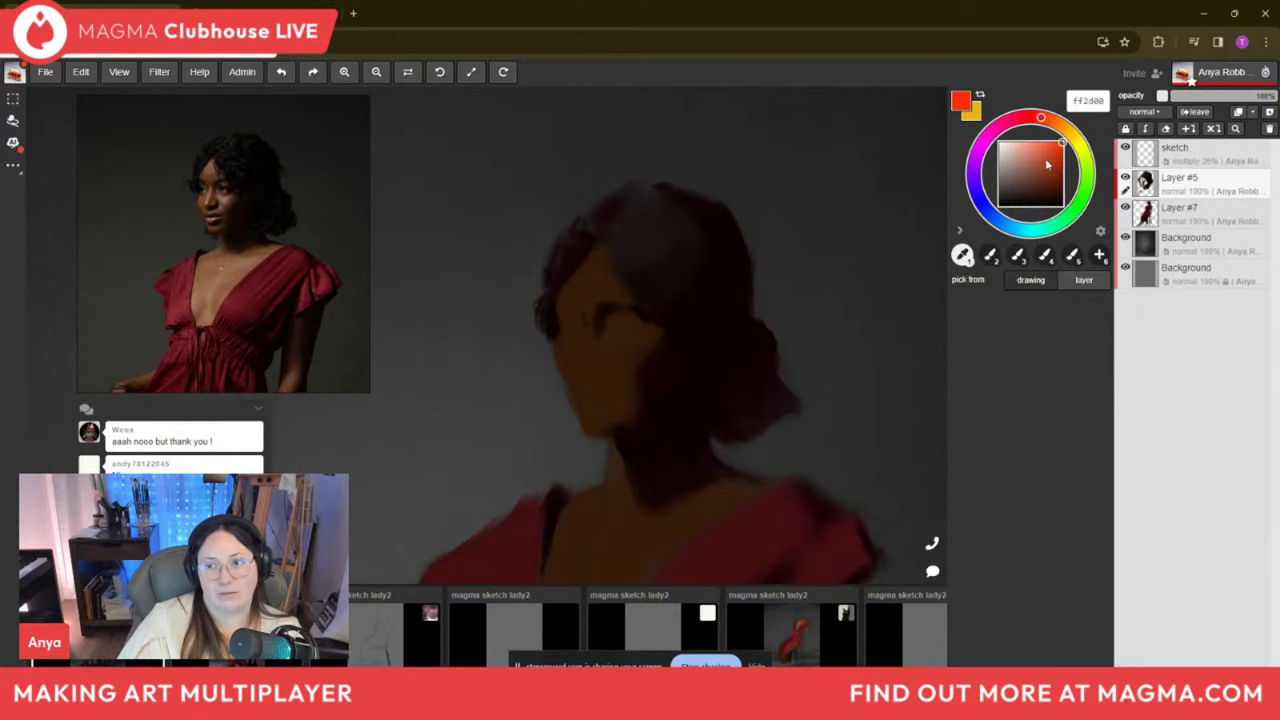
{"action": "left_click", "coordinate": [1268, 126]}
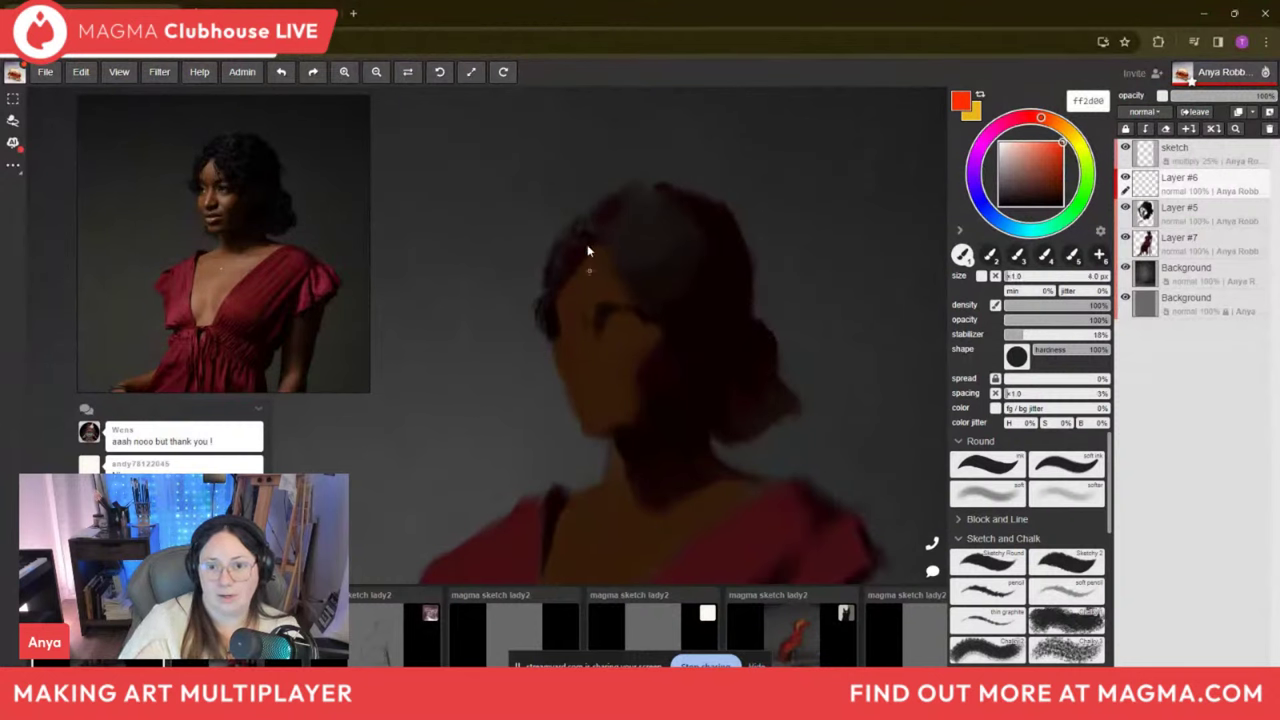
{"action": "left_click_drag", "start_coordinate": [588, 252], "coordinate": [592, 330]}
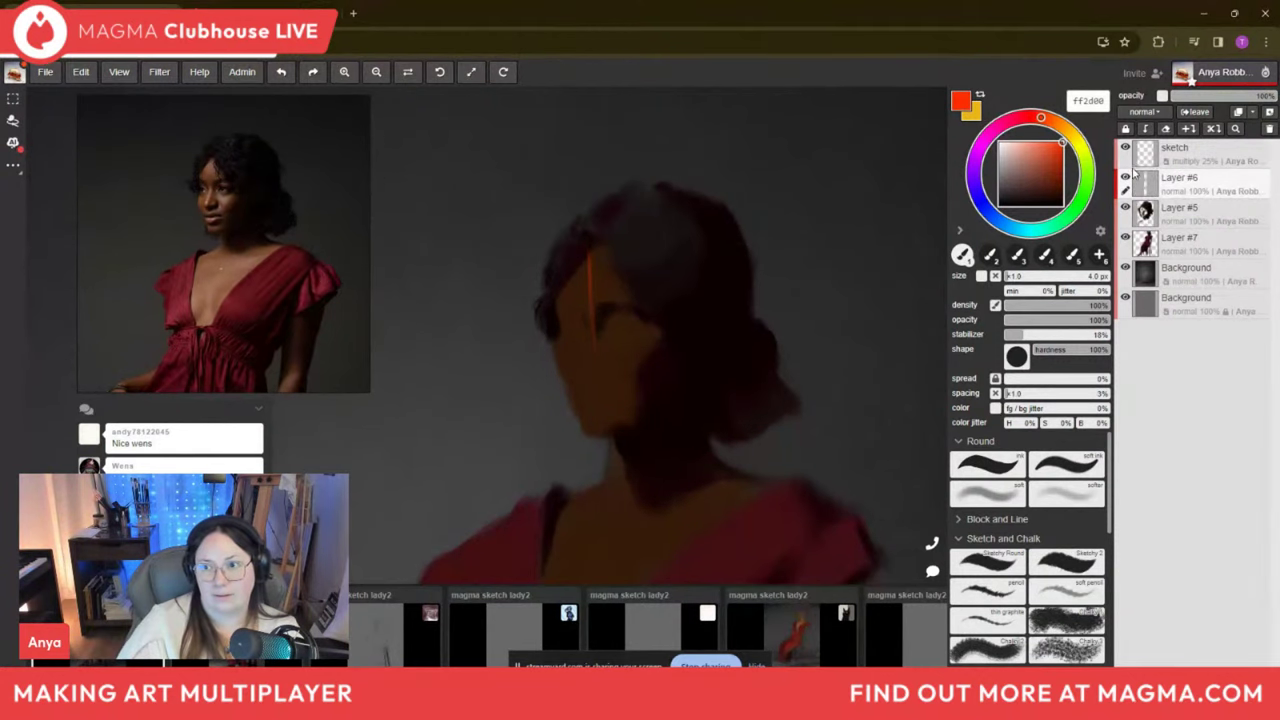
{"action": "key", "text": "ctrl+z"}
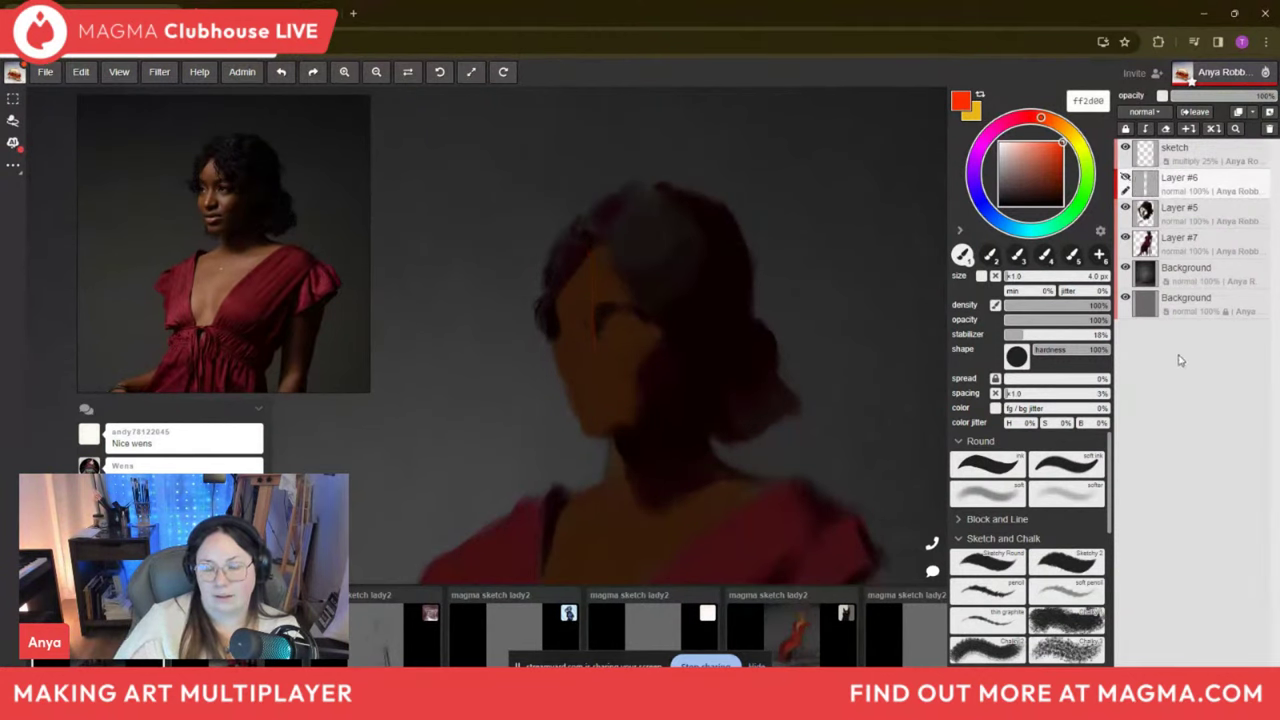
On Layer #5, refine the brow with color 140603 at 12 px and the surrounding skin with 351b09 at up to 16 px.
{"action": "left_click", "coordinate": [1178, 216]}
{"action": "key", "text": "alt"}
{"action": "left_click", "coordinate": [610, 298], "text": "alt"}
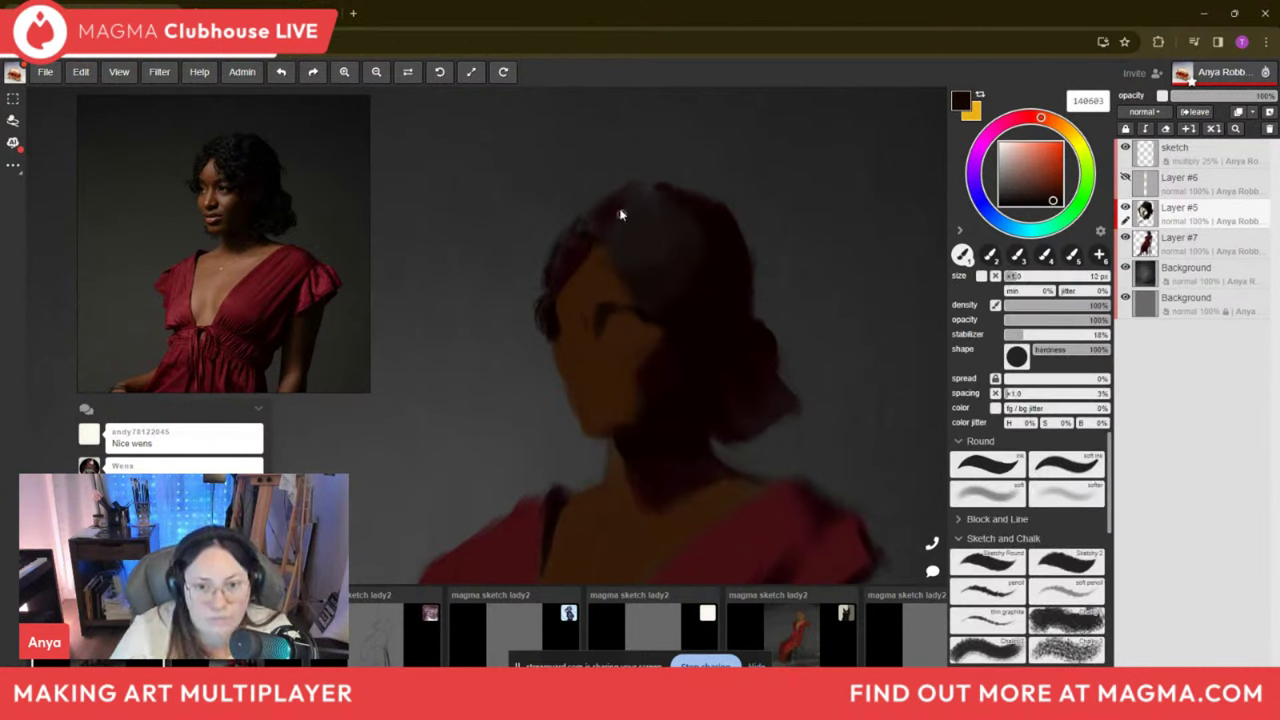
{"action": "key", "text": "alt"}
{"action": "left_click", "coordinate": [610, 300], "text": "alt"}
{"action": "key", "text": "["}
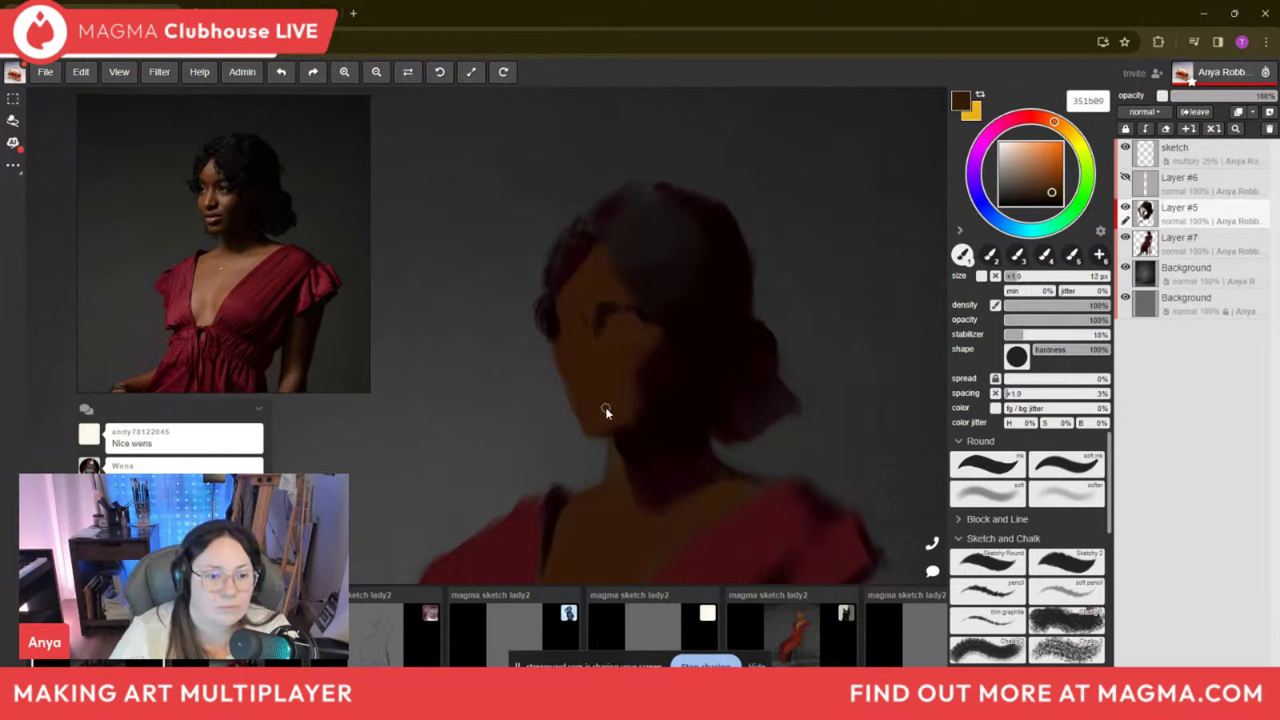
{"action": "key", "text": "]"}
{"action": "key", "text": "]"}
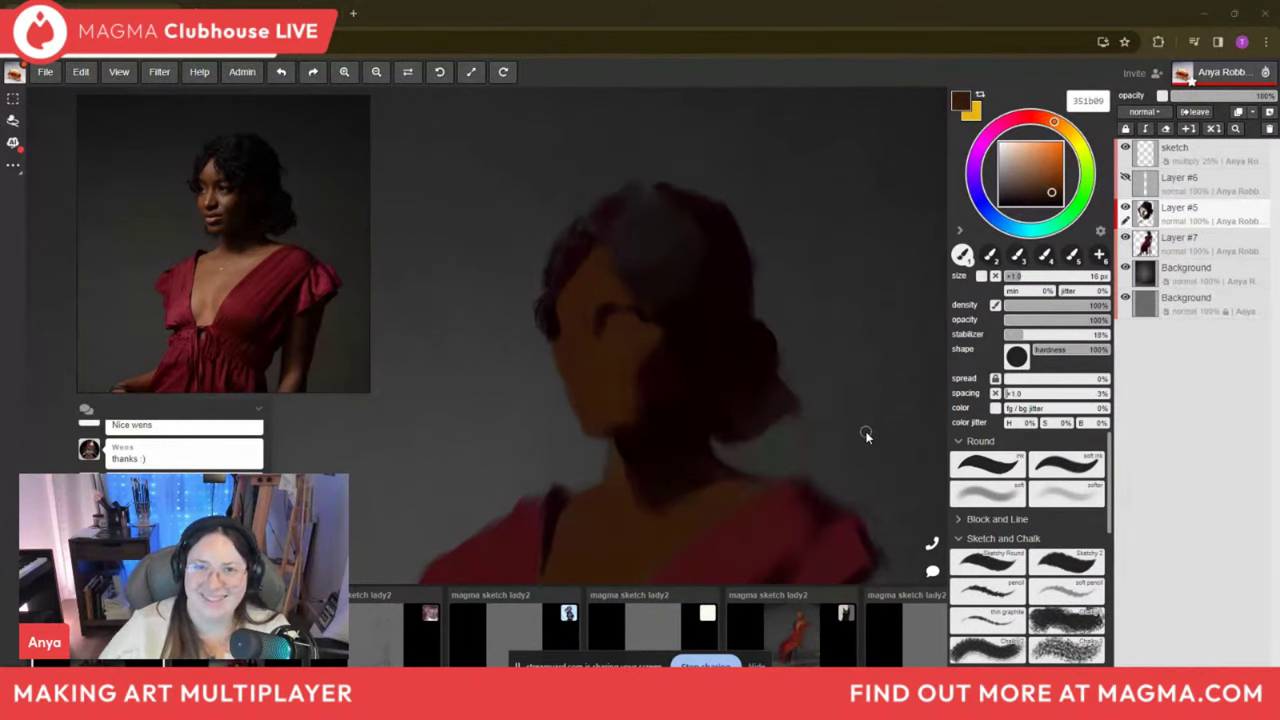
On Layer #5, pick hair color 0d0100 and refine the near brow at about 8 to 9 px.
{"action": "left_click", "coordinate": [705, 325], "text": "alt"}
{"action": "key", "text": "["}
{"action": "key", "text": "["}
{"action": "key", "text": "["}
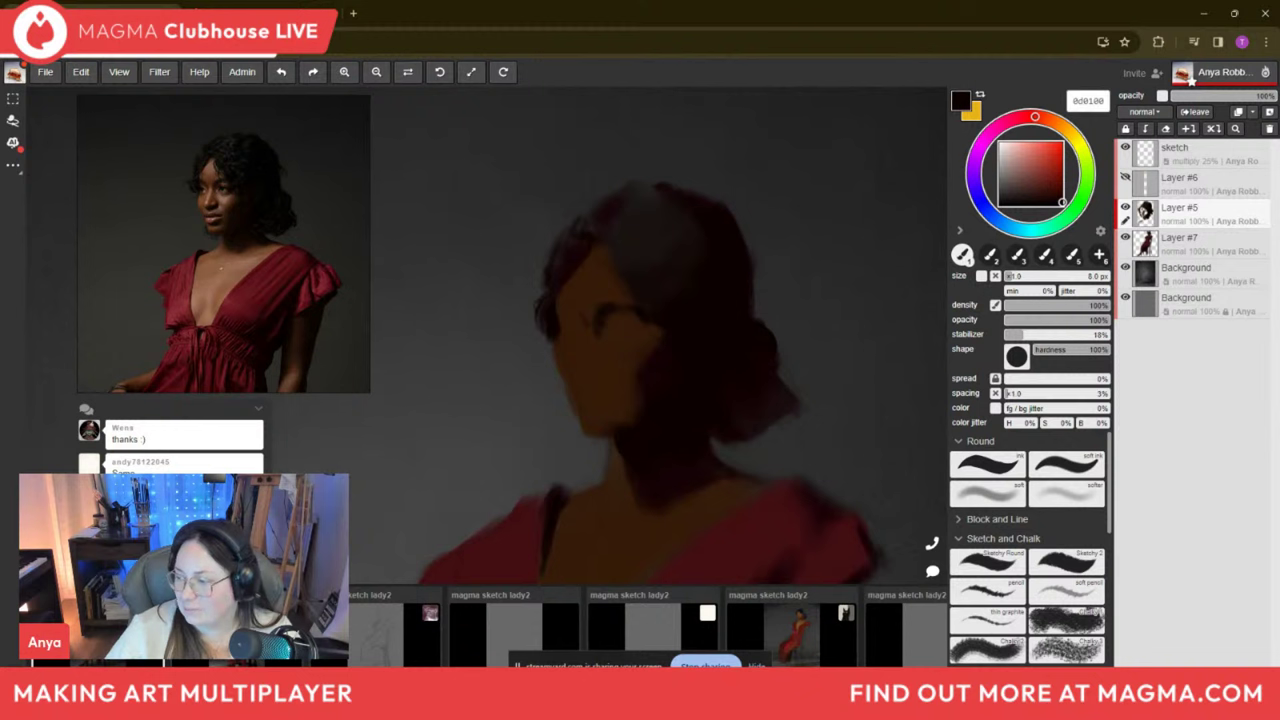
{"action": "key", "text": "alt"}
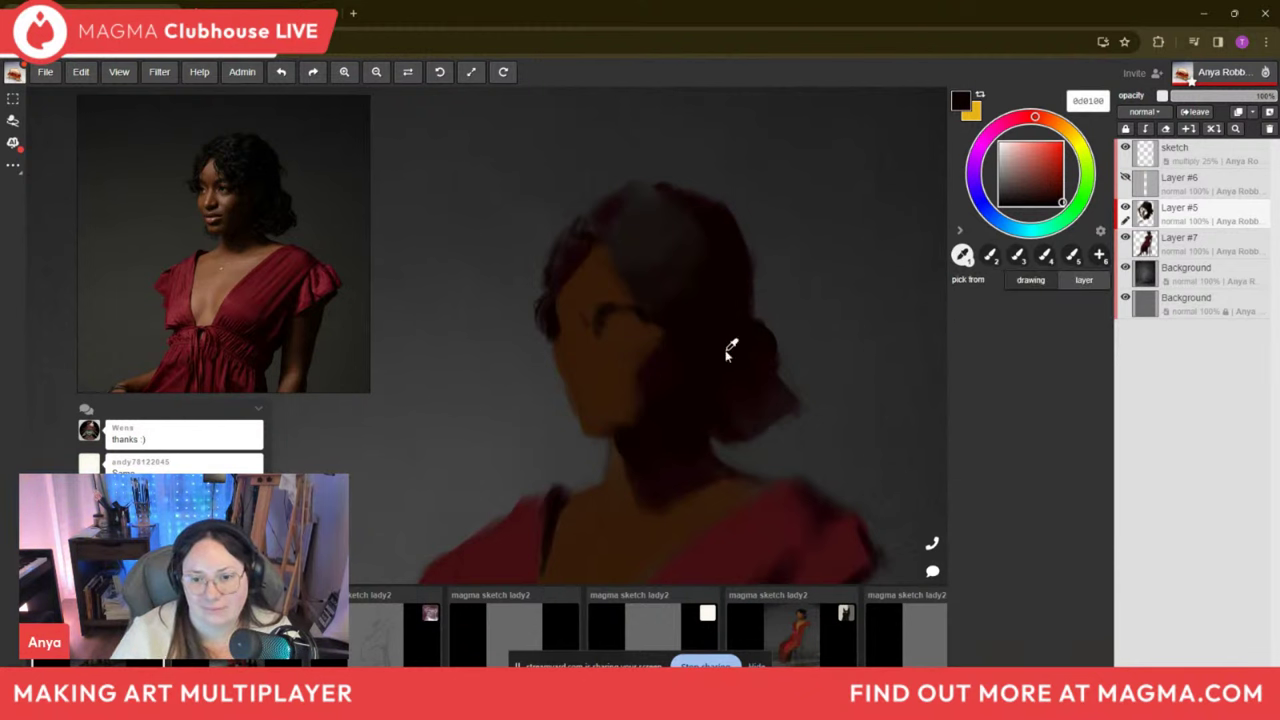
{"action": "key", "text": "bracketright"}
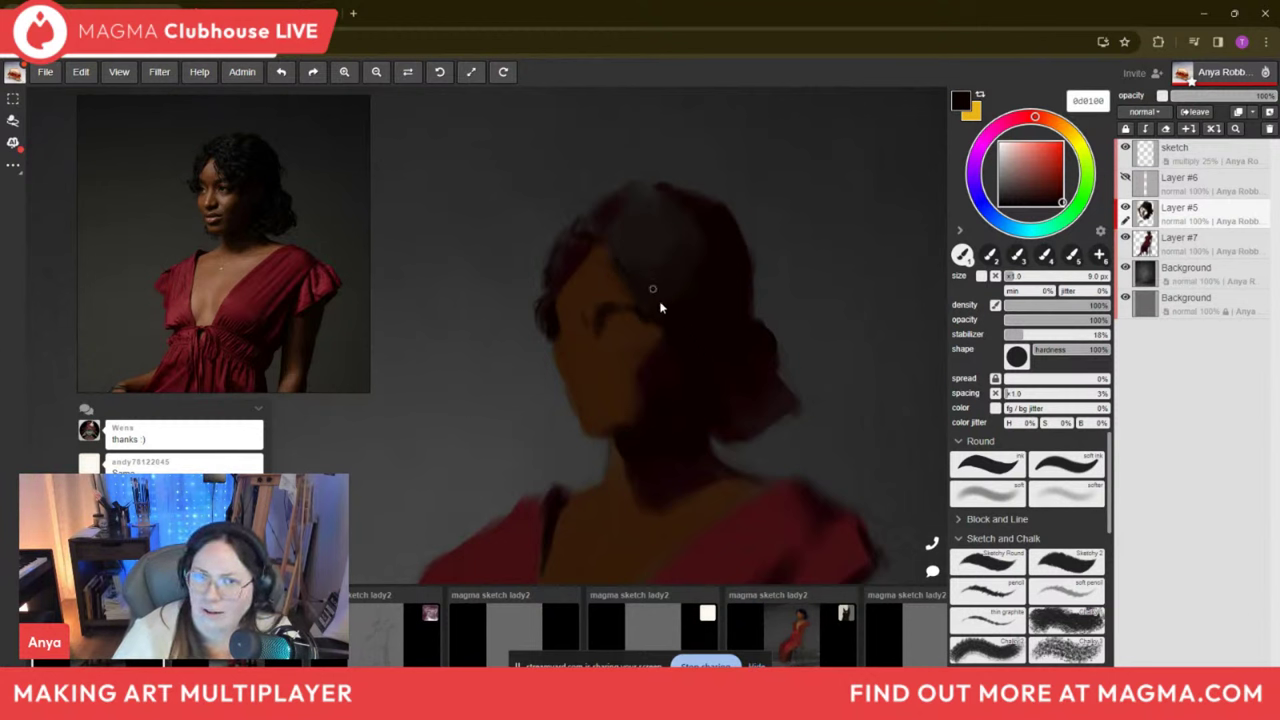
{"action": "key", "text": "bracketleft"}
{"action": "key", "text": "bracketleft"}
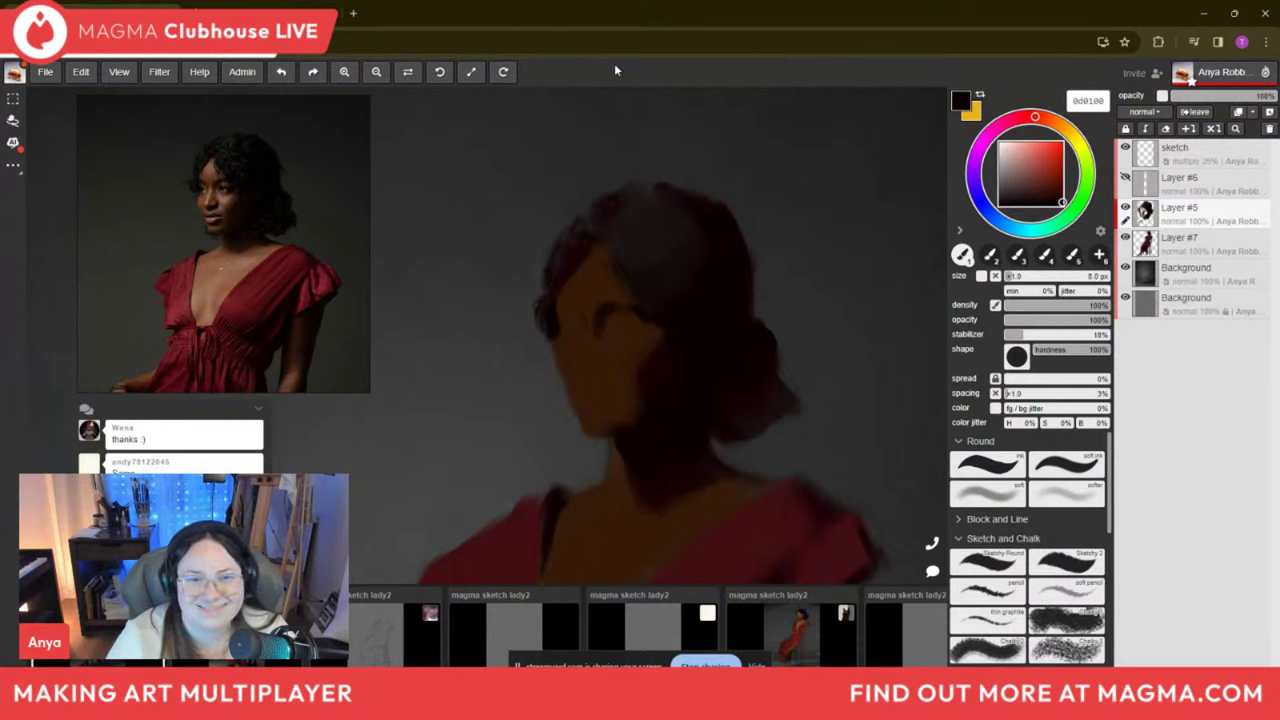
Paint the far brow and eye area with 0d0100 at 9 to 14 px.
{"action": "key", "text": "]"}
{"action": "key", "text": "bracketright"}
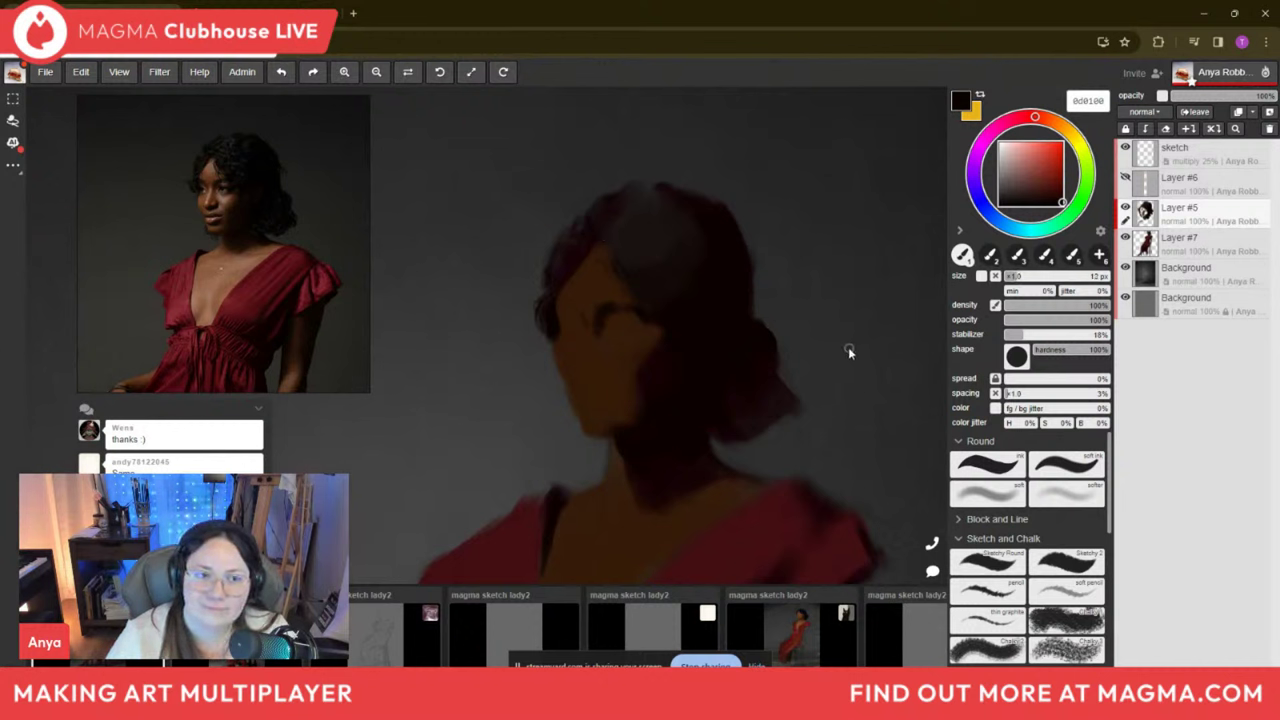
{"action": "key", "text": "bracketleft"}
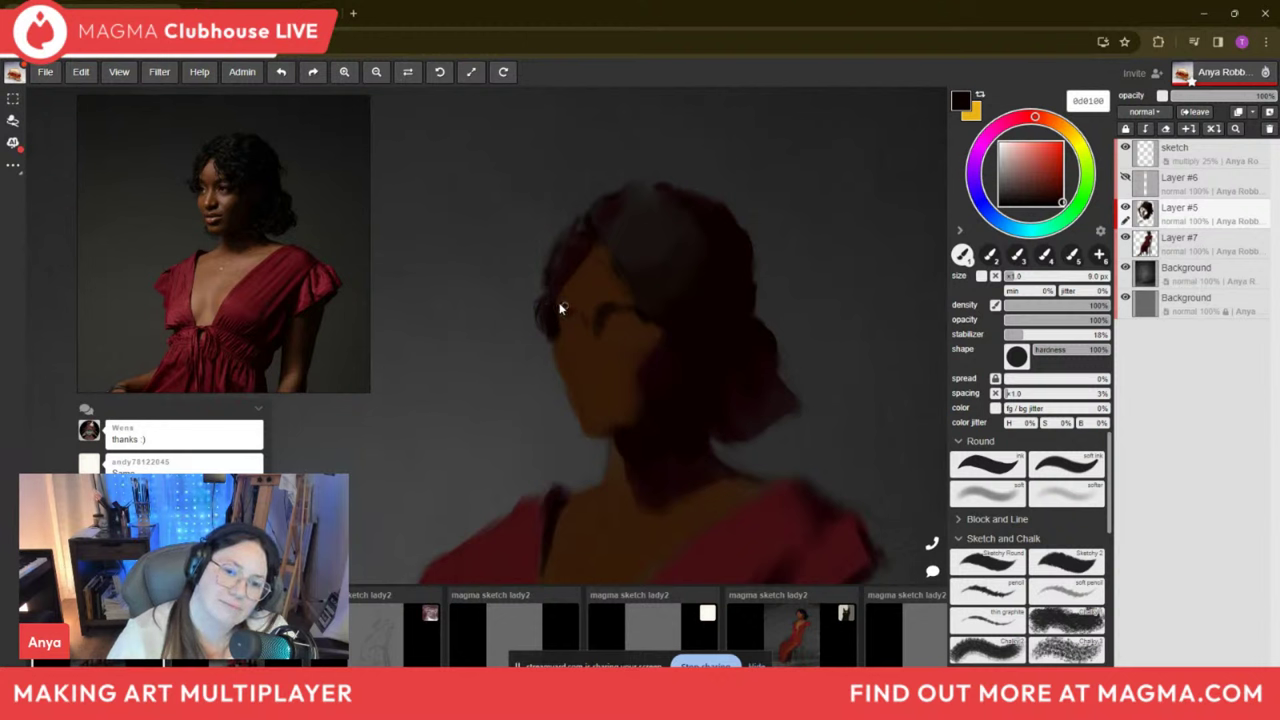
{"action": "key", "text": "]"}
{"action": "key", "text": "]"}
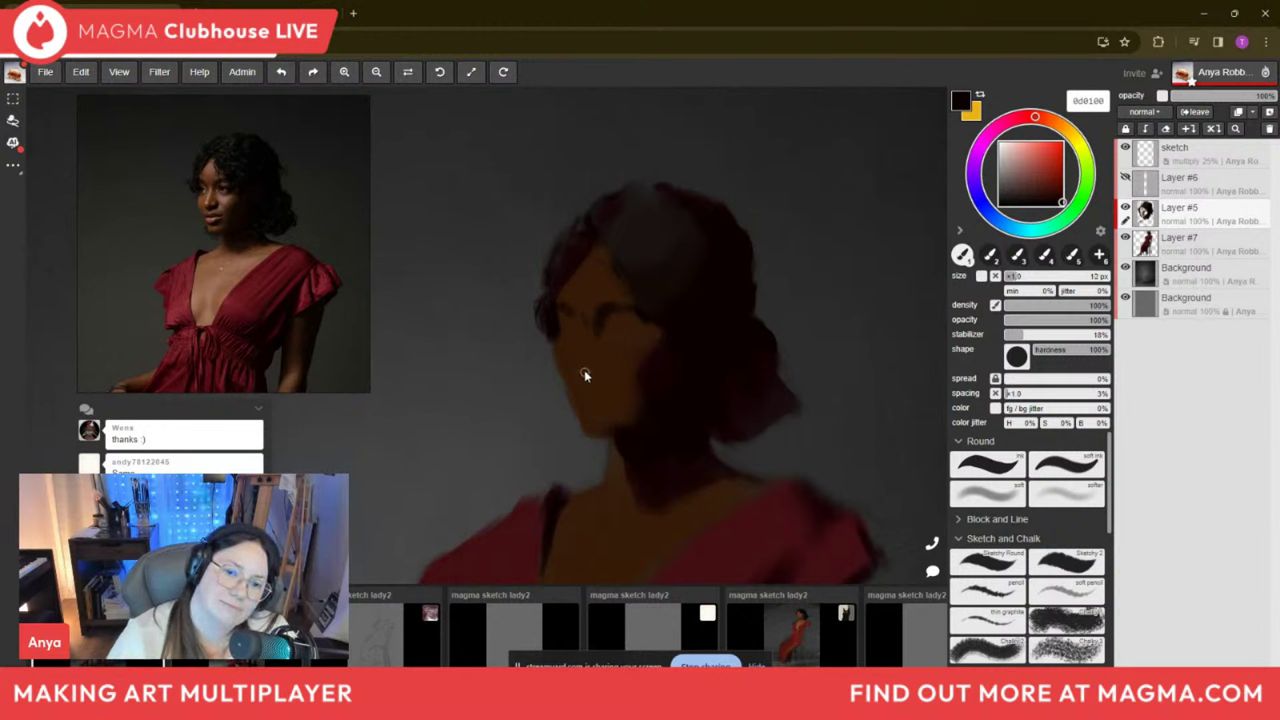
{"action": "key", "text": "bracketleft"}
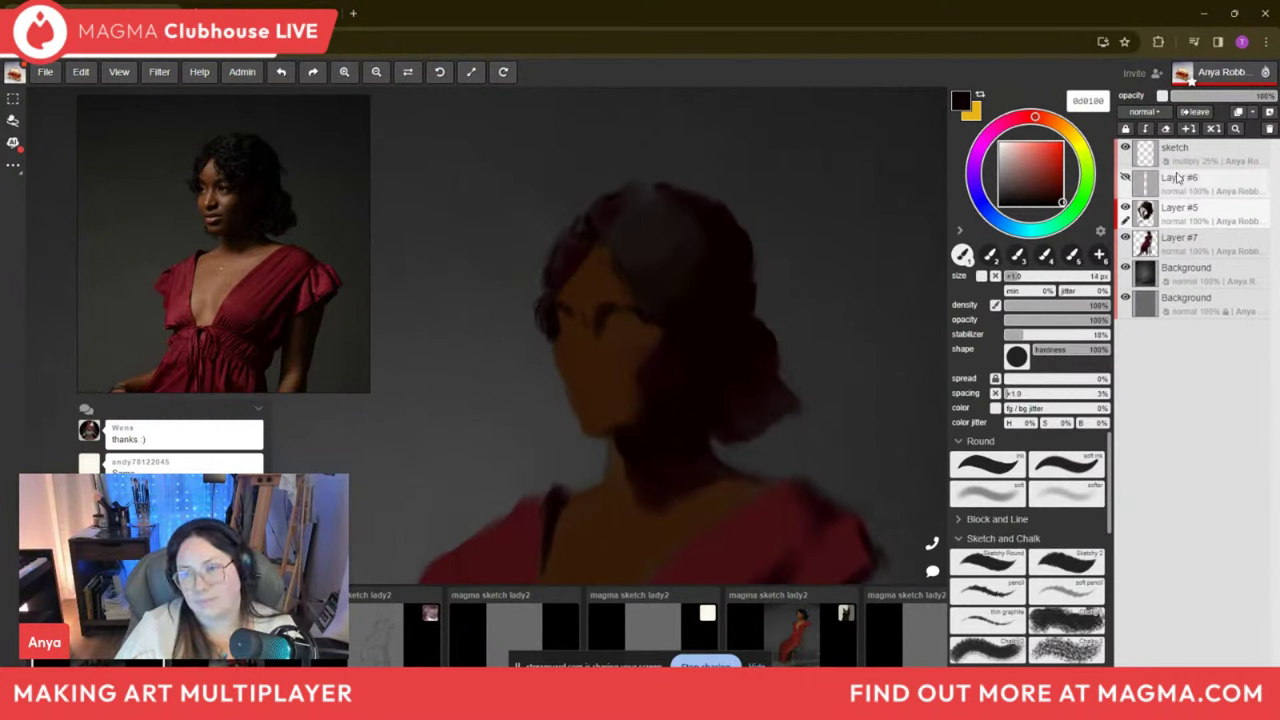
Try to block in an ear against the hair at 50 px with skin tone 331908, shading it with 1a0903.
{"action": "key", "text": "bracketright"}
{"action": "key", "text": "bracketright"}
{"action": "key", "text": "bracketright"}
{"action": "key", "text": "bracketright"}
{"action": "key", "text": "bracketright"}
{"action": "key", "text": "bracketright"}
{"action": "key", "text": "bracketright"}
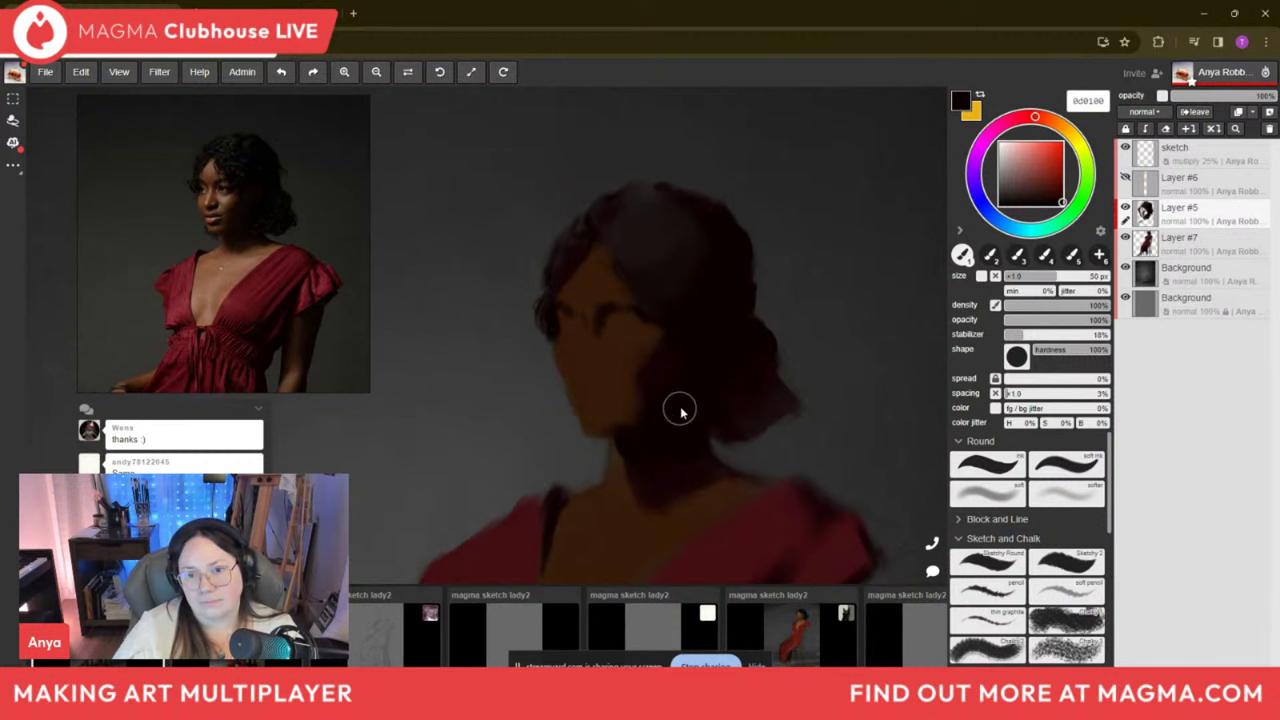
{"action": "key", "text": "alt"}
{"action": "left_click", "coordinate": [711, 331], "text": "alt"}
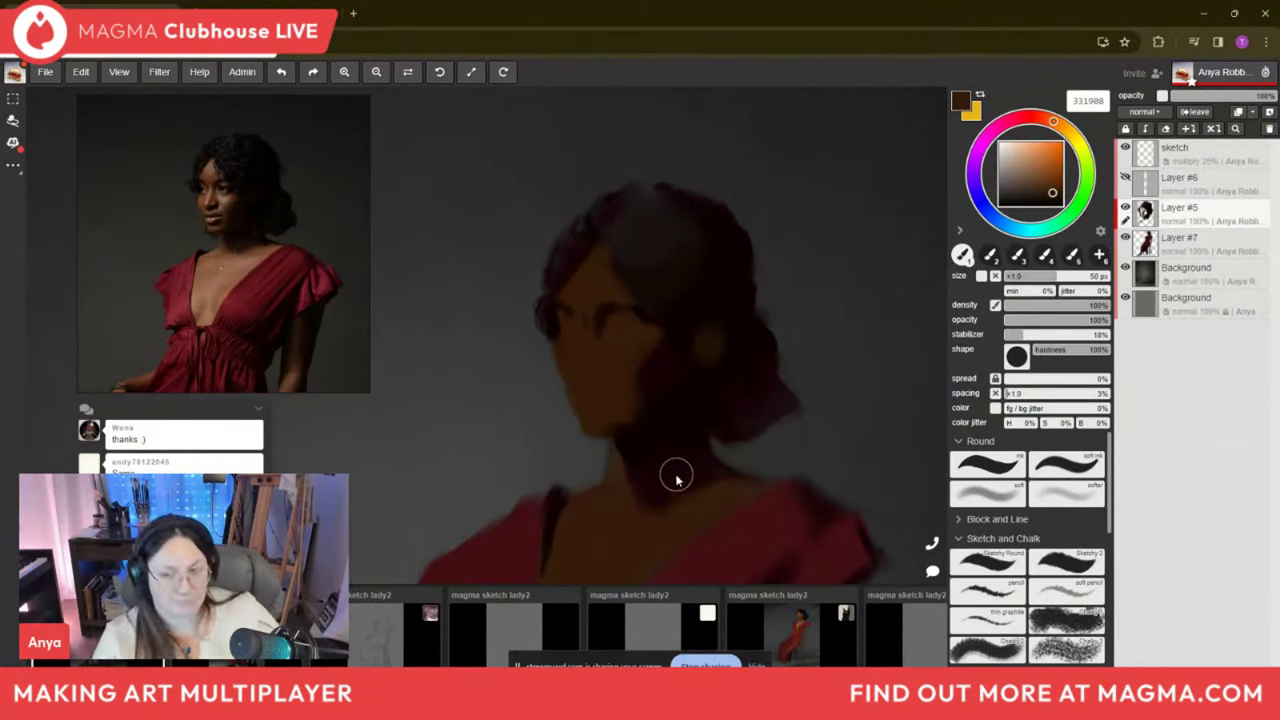
{"action": "key", "text": "alt"}
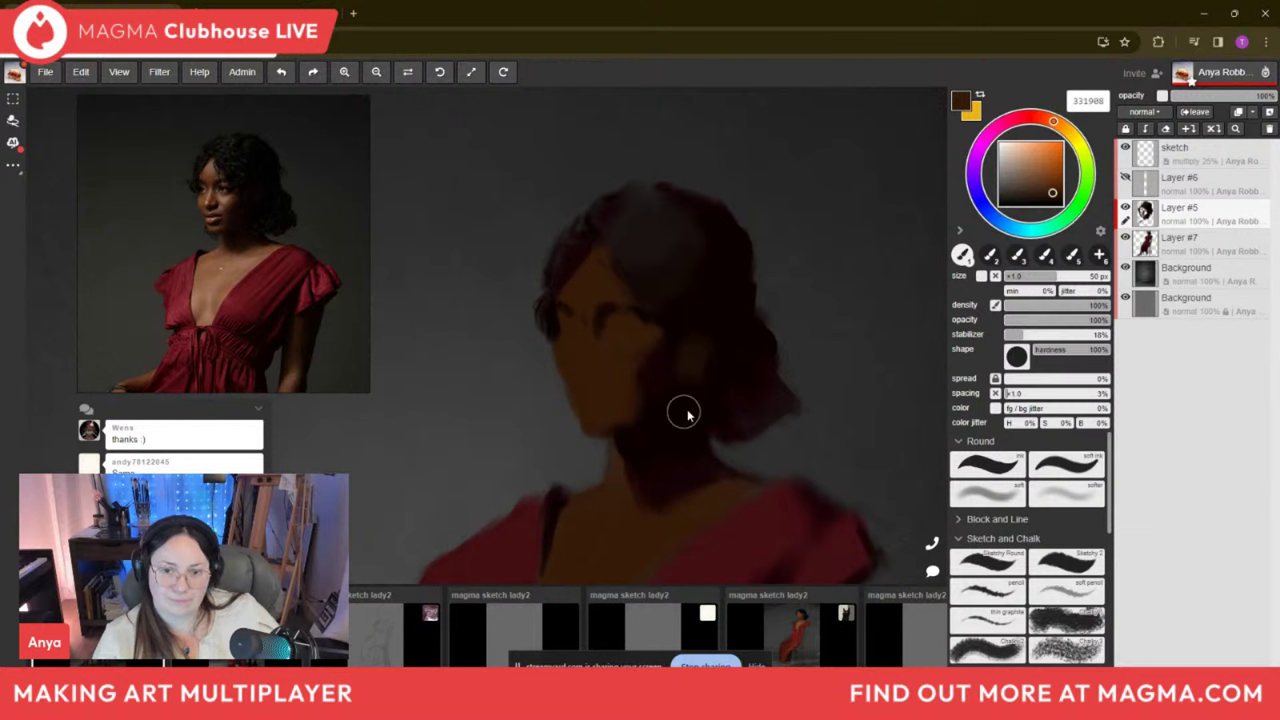
{"action": "key", "text": "alt"}
{"action": "left_click", "coordinate": [705, 337], "text": "alt"}
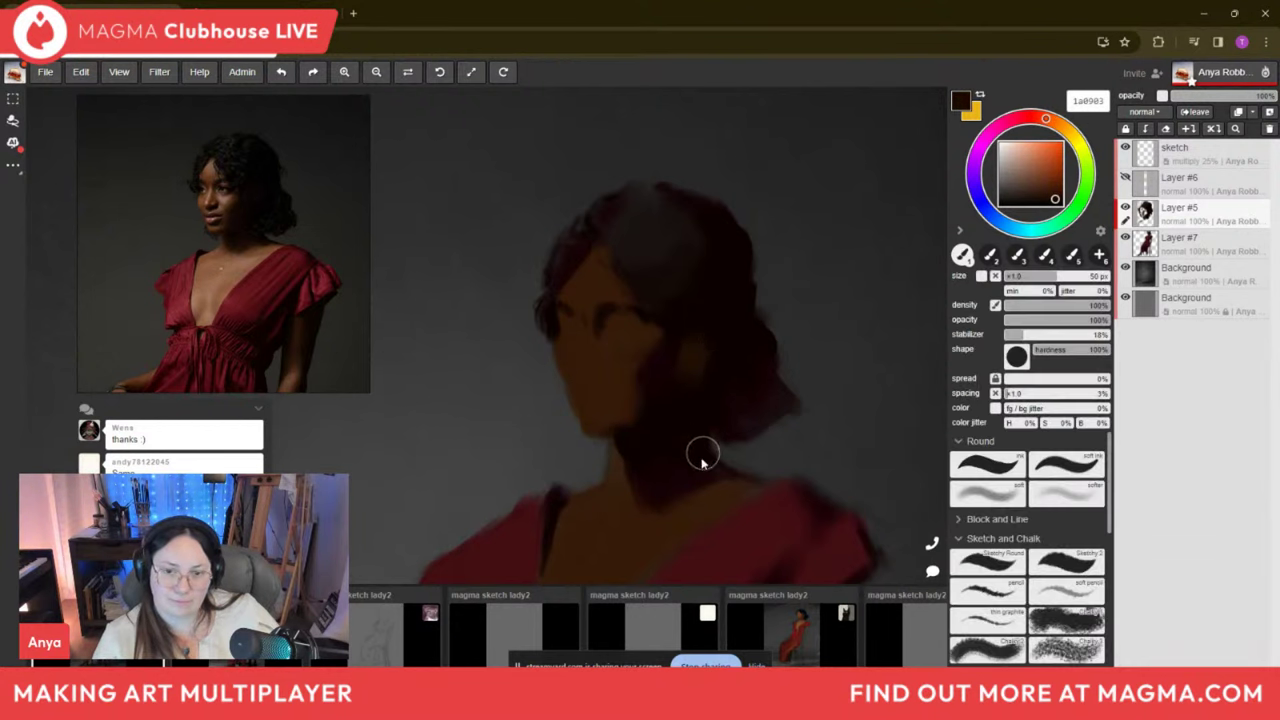
{"action": "left_click_drag", "start_coordinate": [697, 362], "coordinate": [694, 391]}
Pick shadow skin tone 200b07 at the jaw edge, paint the ear at 25 px, and pick hair color 0d0100 beside it.
{"action": "left_click", "coordinate": [648, 337], "text": "alt"}
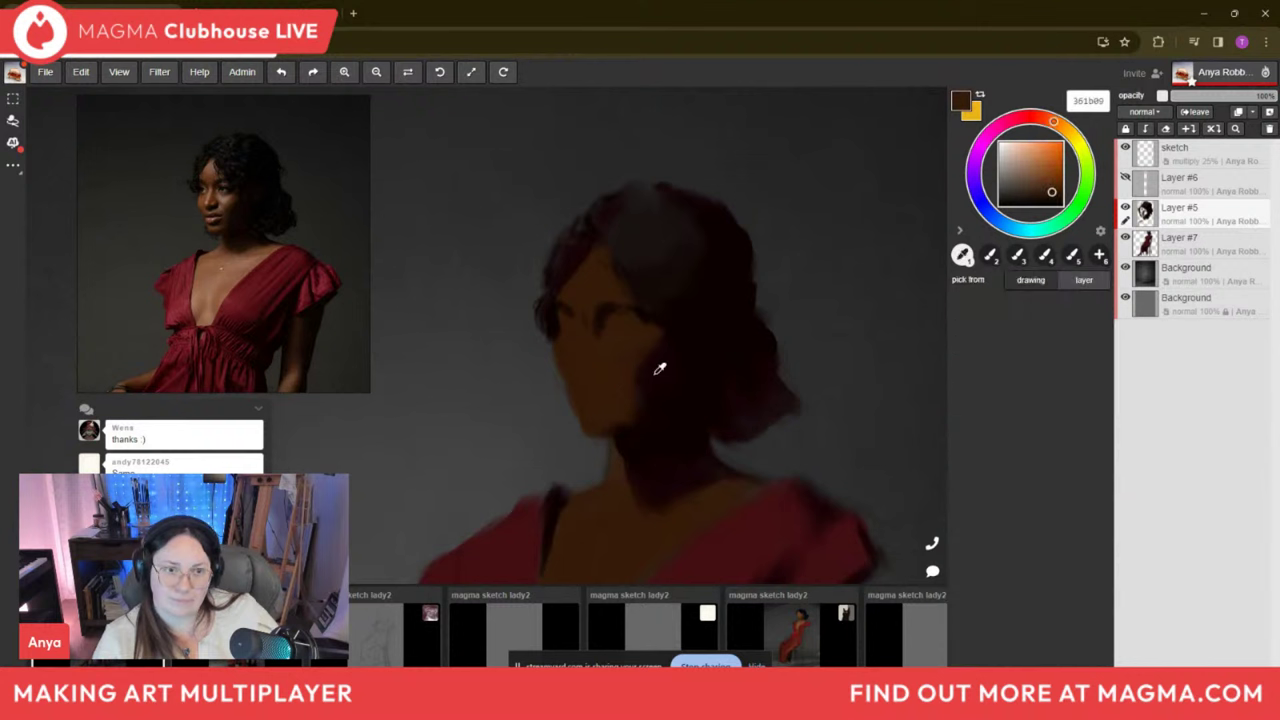
{"action": "key", "text": "bracketleft"}
{"action": "key", "text": "alt"}
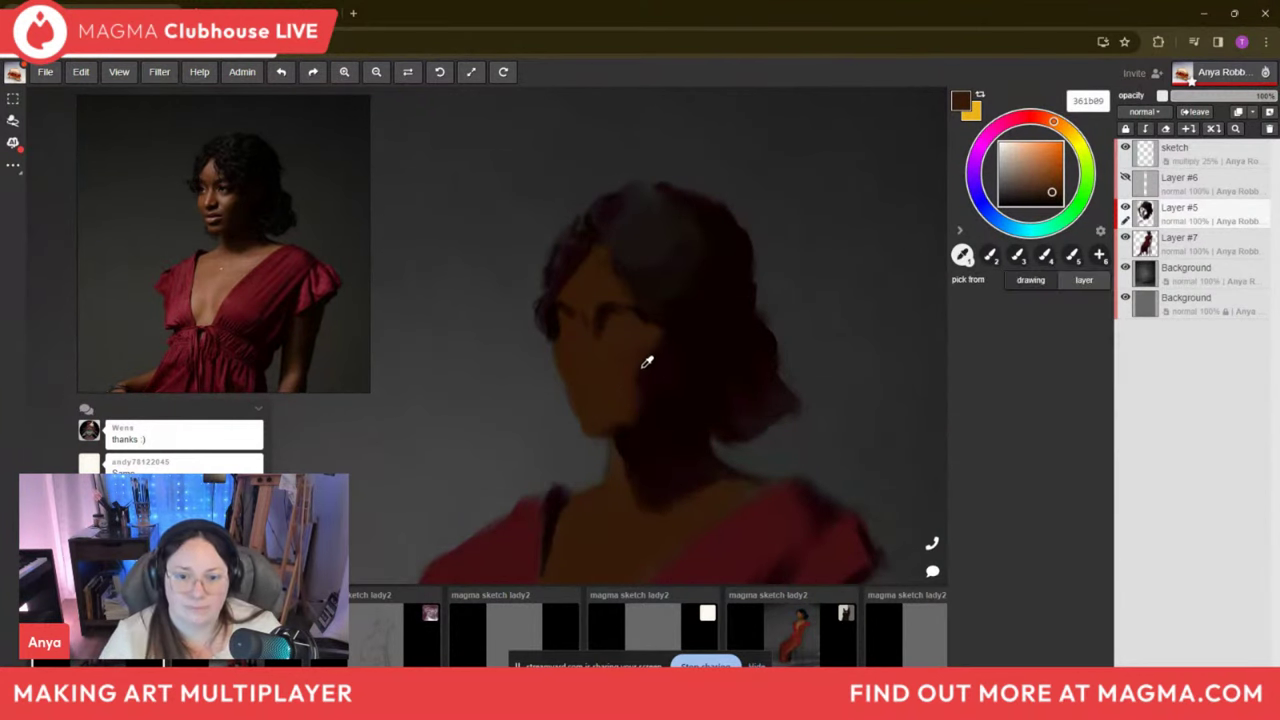
{"action": "left_click", "coordinate": [635, 418], "text": "alt"}
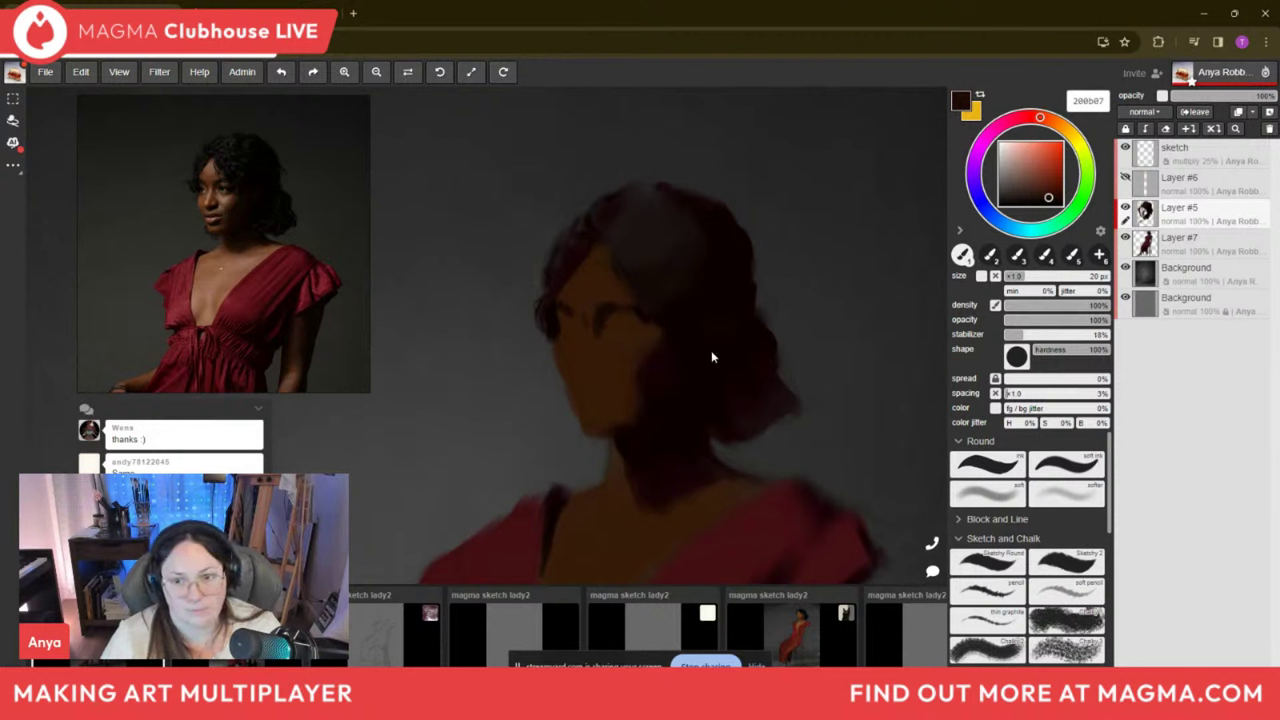
{"action": "key", "text": "]"}
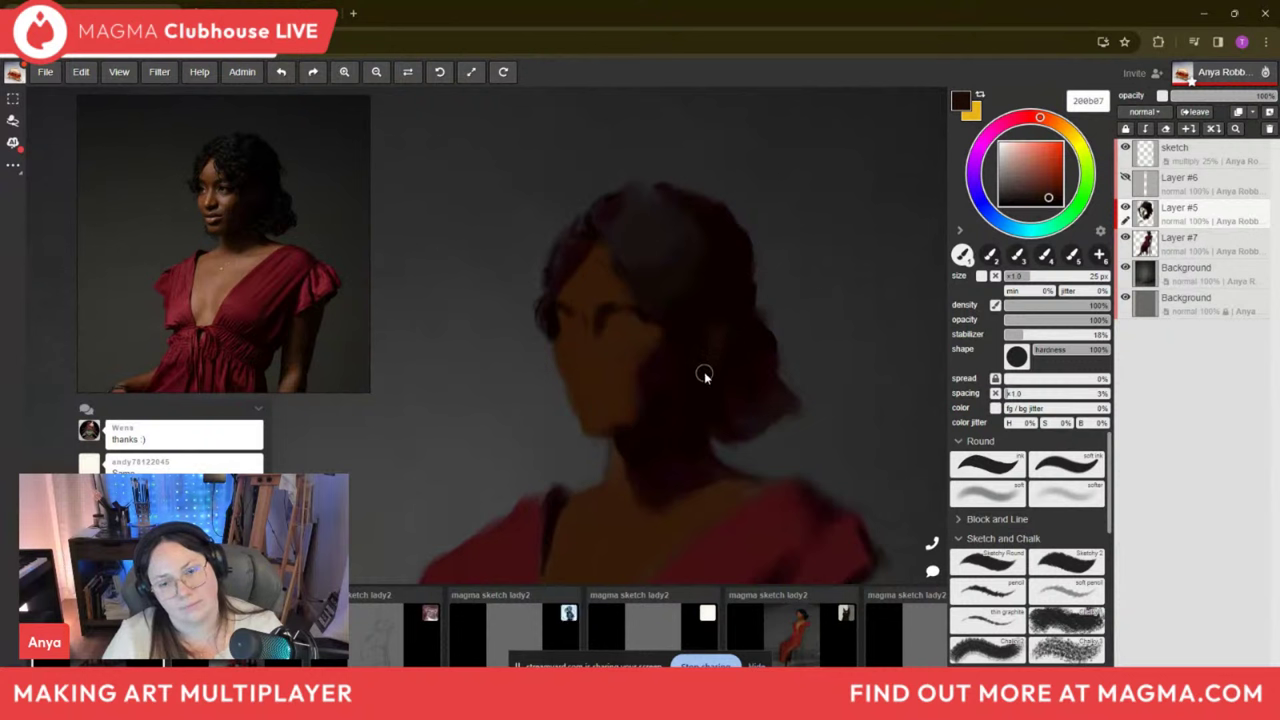
{"action": "left_click", "coordinate": [728, 288], "text": "alt"}
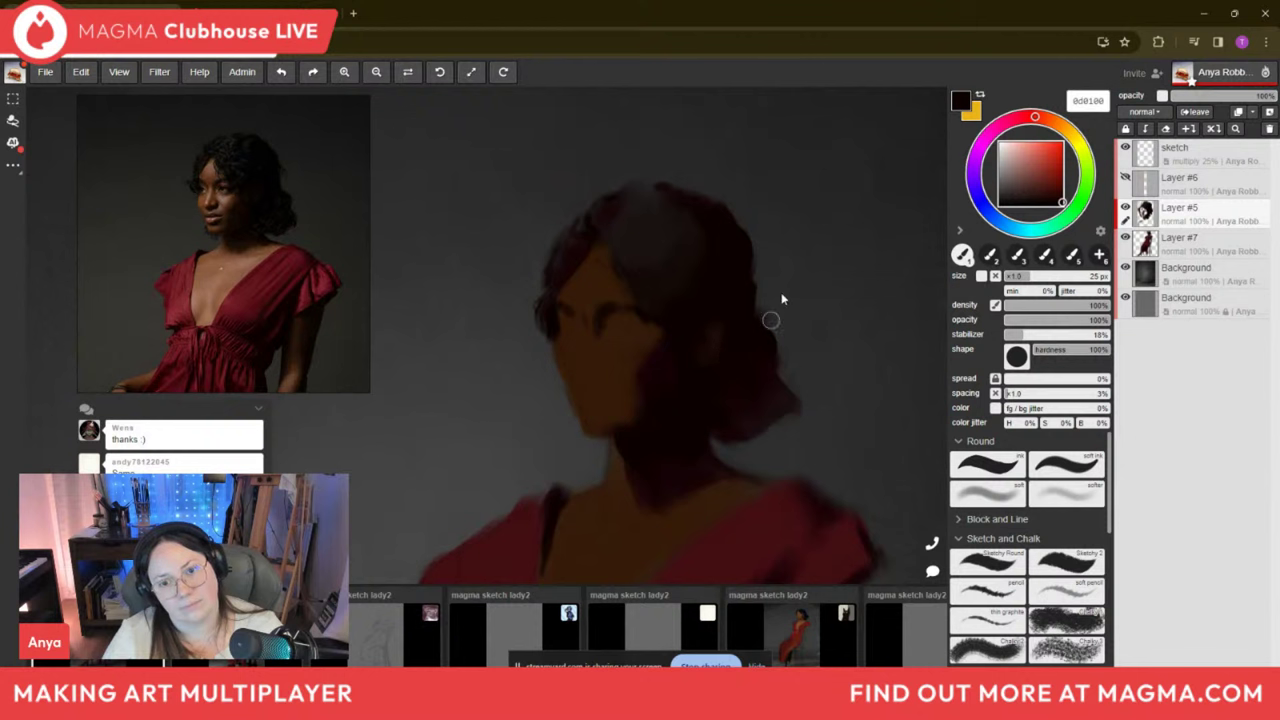
Shade the nose bridge below the near brow with 2c1408 at 16 px and 140703 at 12 to 14 px.
{"action": "left_click", "coordinate": [624, 390], "text": "alt"}
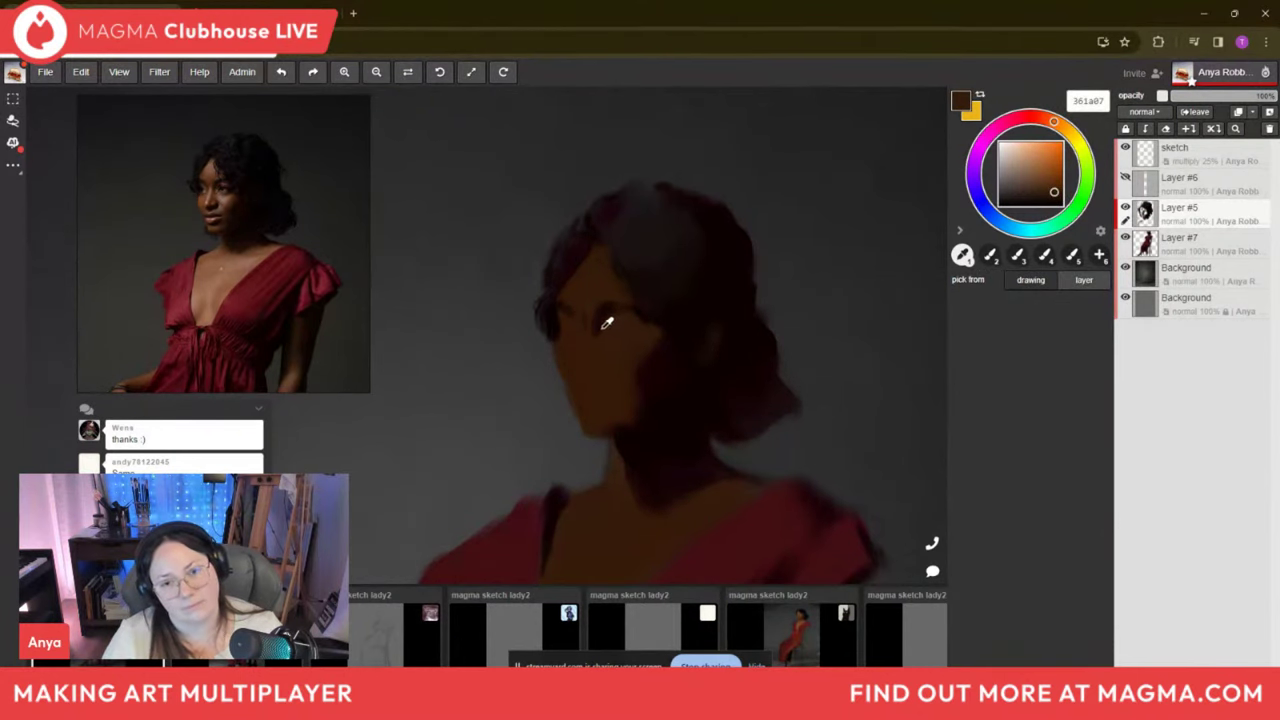
{"action": "left_click", "coordinate": [604, 332], "text": "alt"}
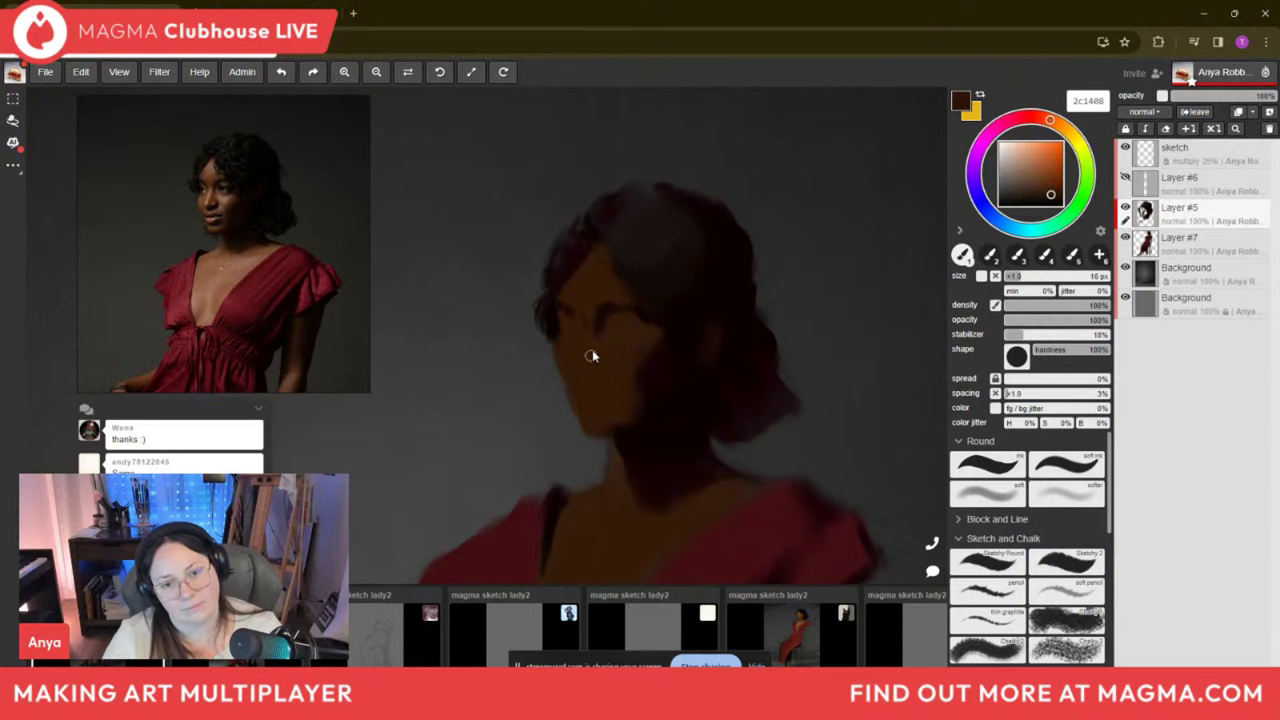
{"action": "key", "text": "alt"}
{"action": "left_click", "coordinate": [600, 325], "text": "alt"}
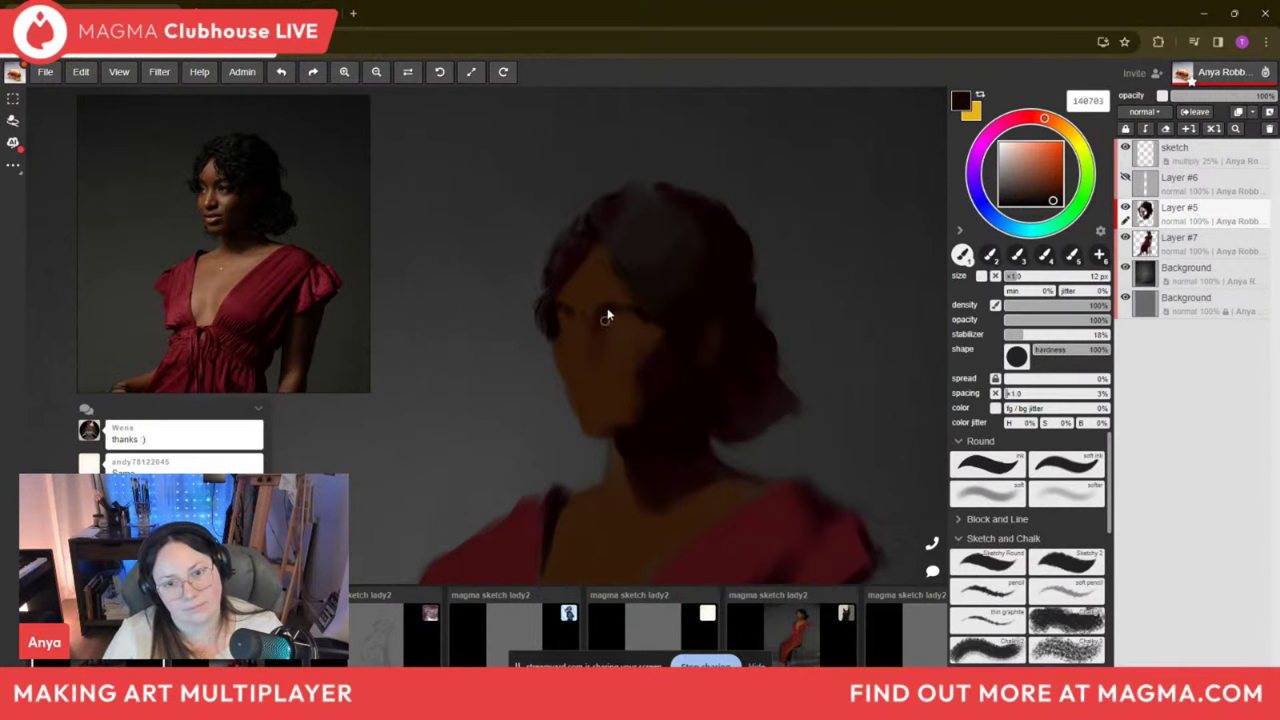
{"action": "key", "text": "]"}
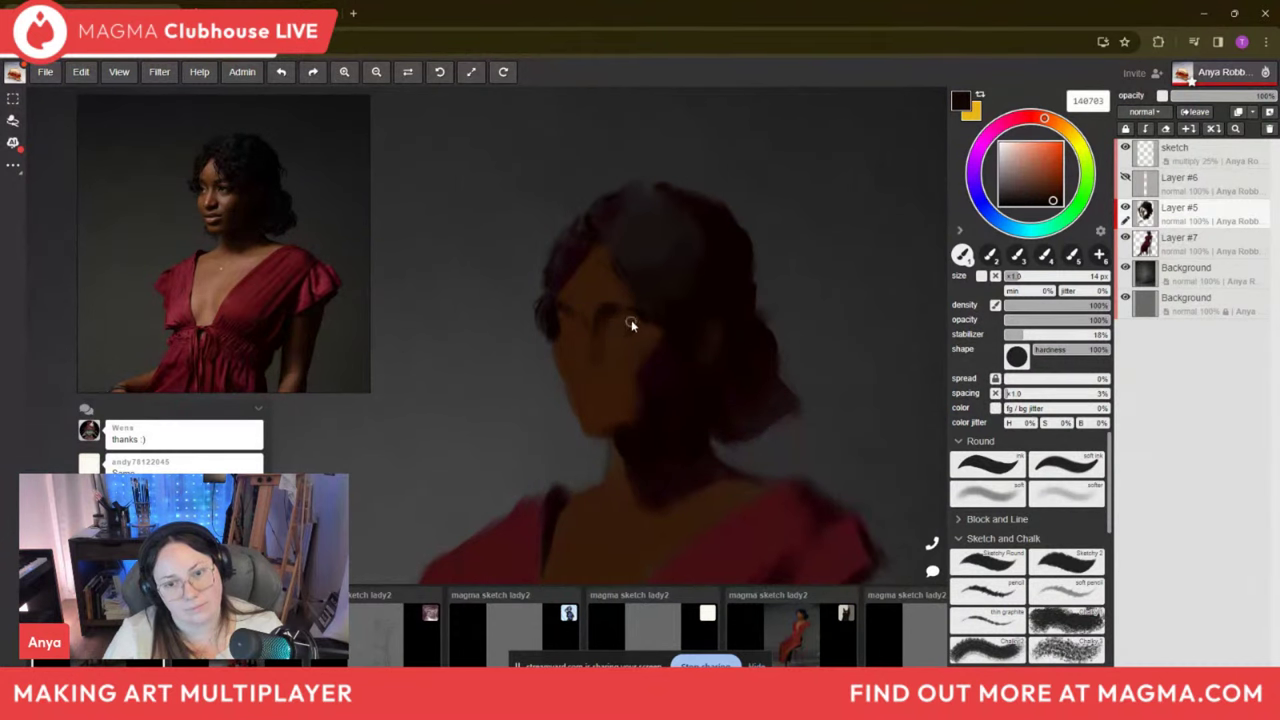
Paint the near eye with 140703 at 7 to 14 px and refine the skin around it with 351b09 at 16 px.
{"action": "key", "text": "["}
{"action": "key", "text": "["}
{"action": "key", "text": "["}
{"action": "key", "text": "["}
{"action": "key", "text": "["}
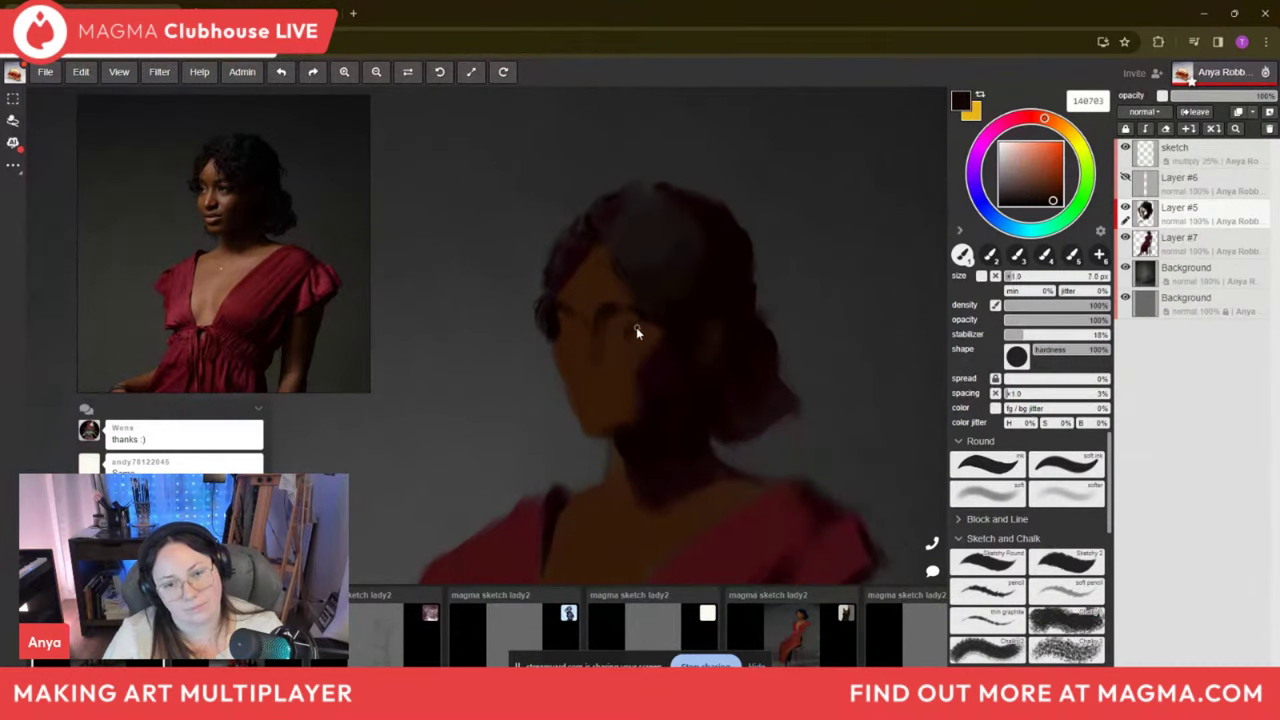
{"action": "key", "text": "]"}
{"action": "key", "text": "]"}
{"action": "key", "text": "]"}
{"action": "key", "text": "]"}
{"action": "key", "text": "]"}
{"action": "key", "text": "]"}
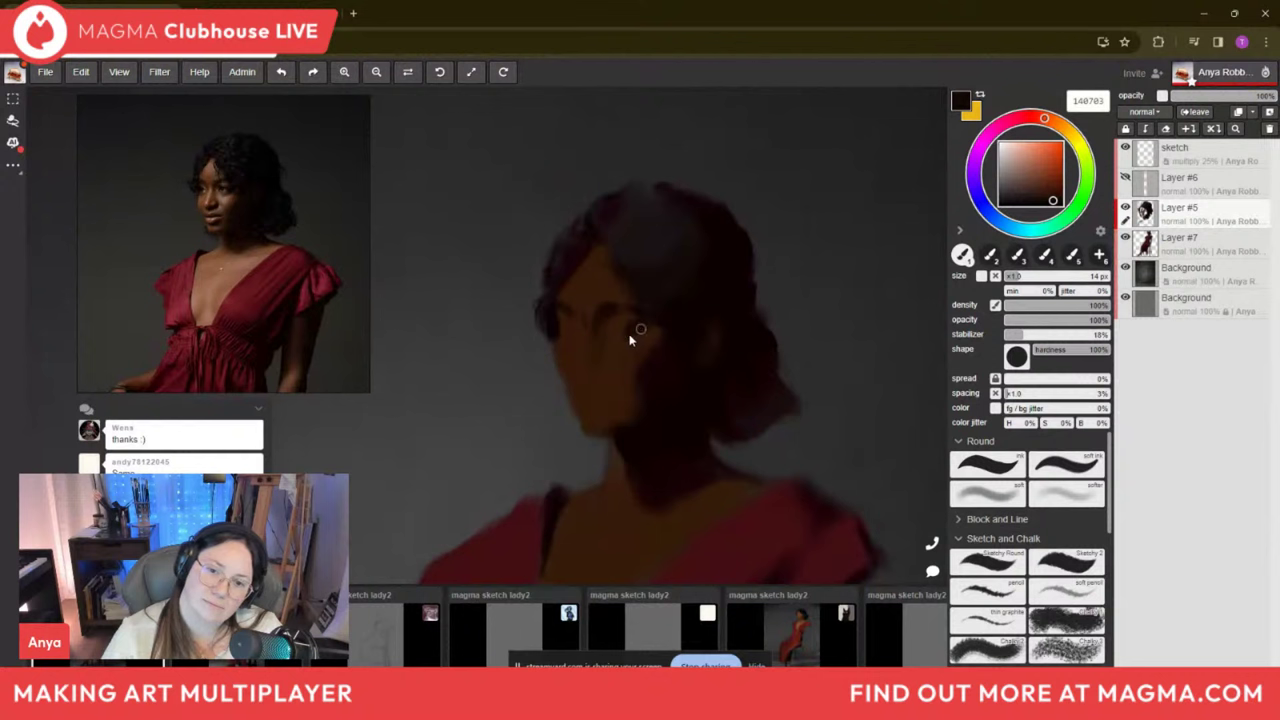
{"action": "left_click", "coordinate": [642, 337], "text": "alt"}
{"action": "key", "text": "bracketright"}
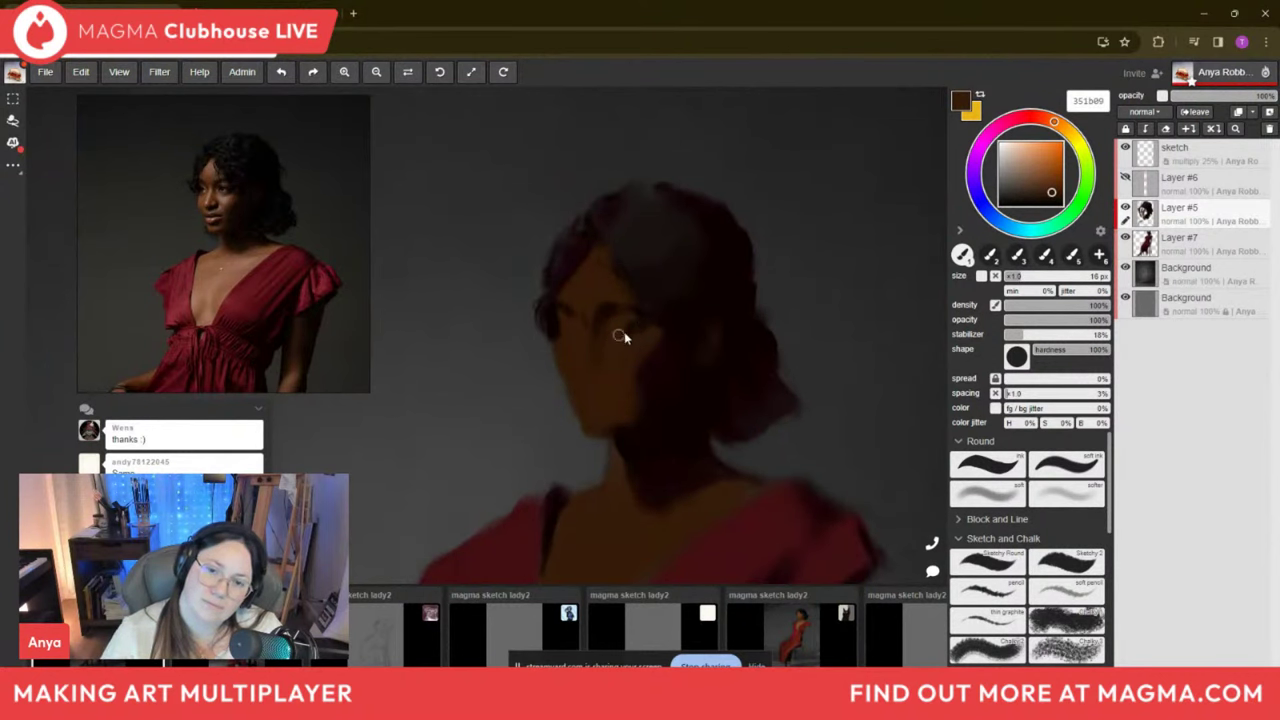
Pick brow color 140703 and refine both brows and eyes, reducing the brush from 16 to 5 px.
{"action": "left_click", "coordinate": [615, 312], "text": "alt"}
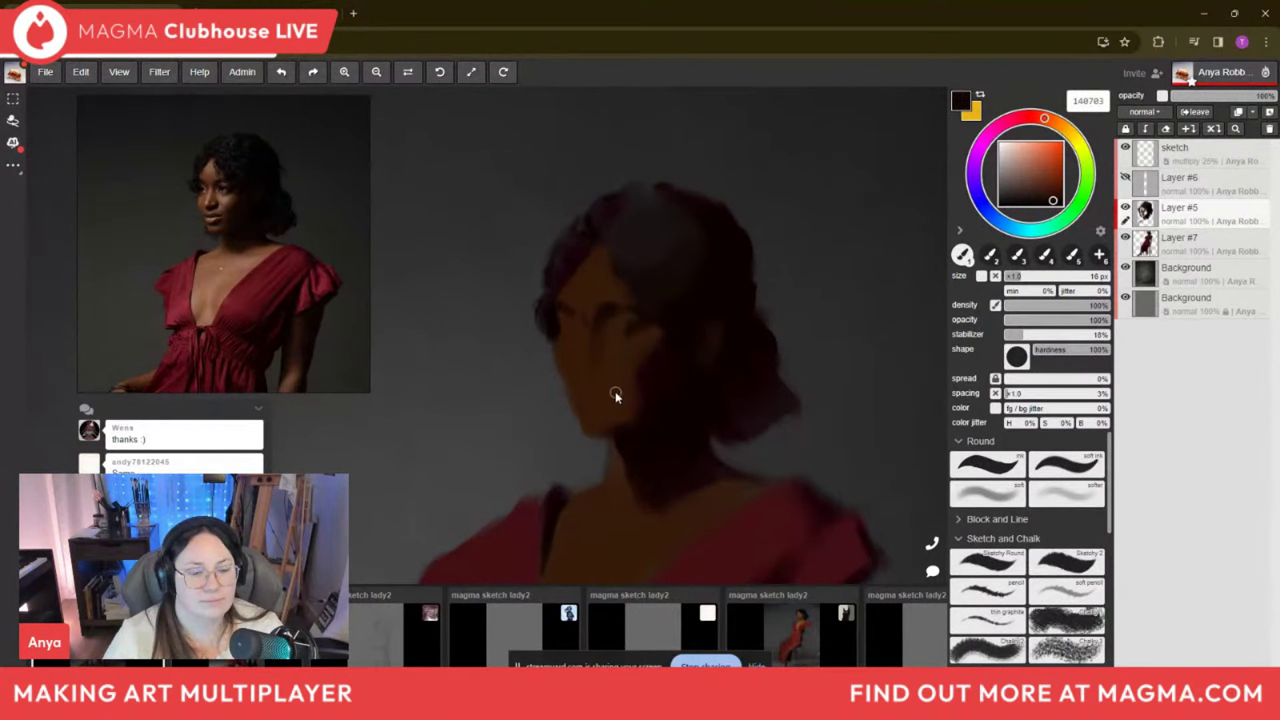
{"action": "key", "text": "["}
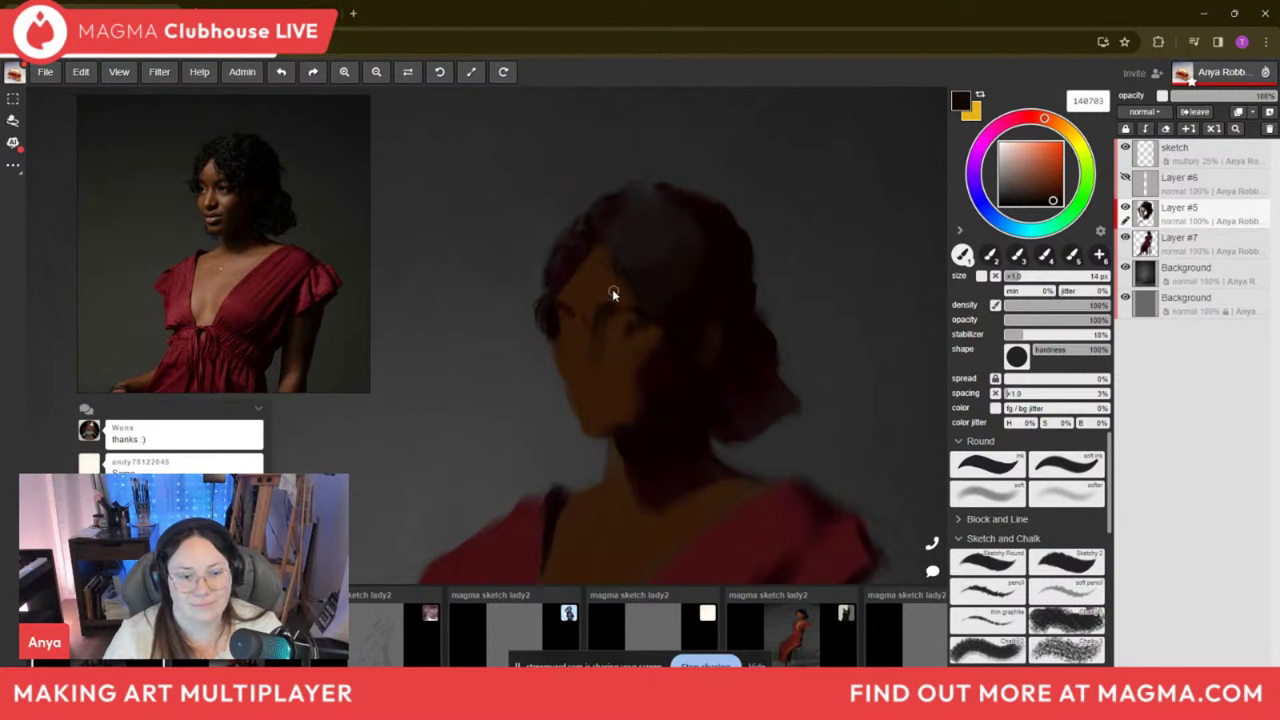
{"action": "key", "text": "bracketleft"}
{"action": "key", "text": "bracketleft"}
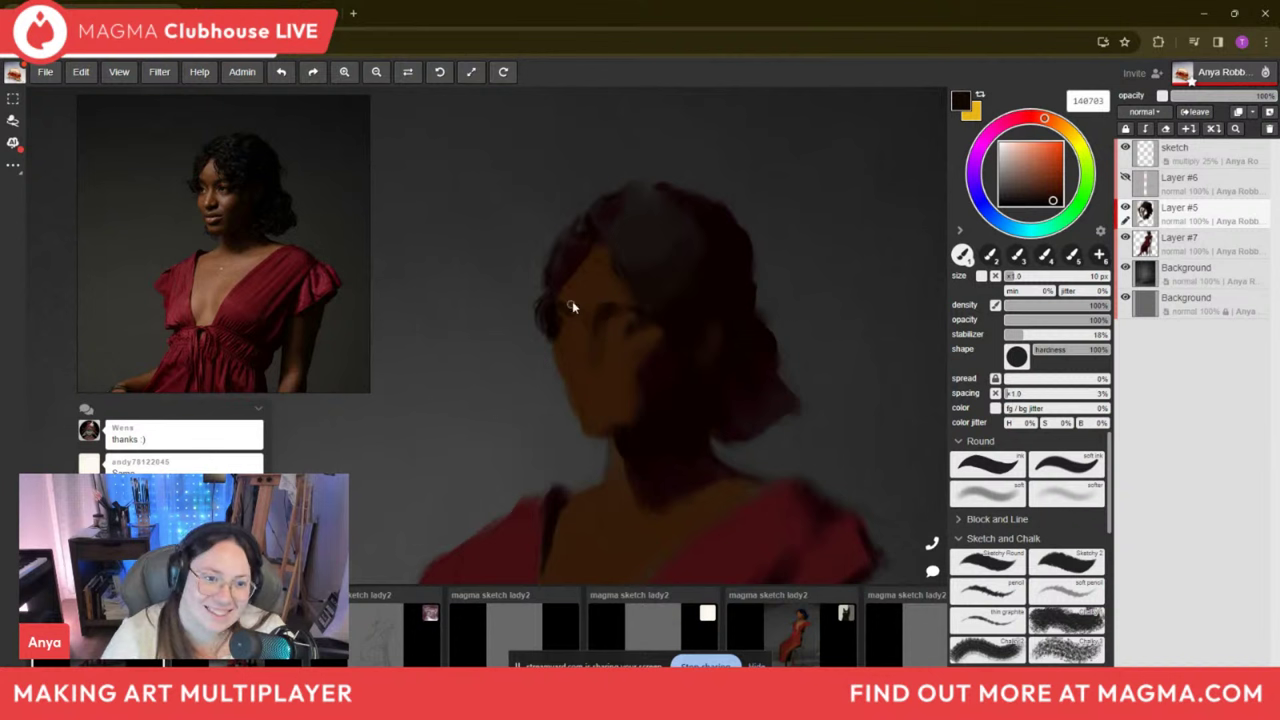
{"action": "key", "text": "bracketleft"}
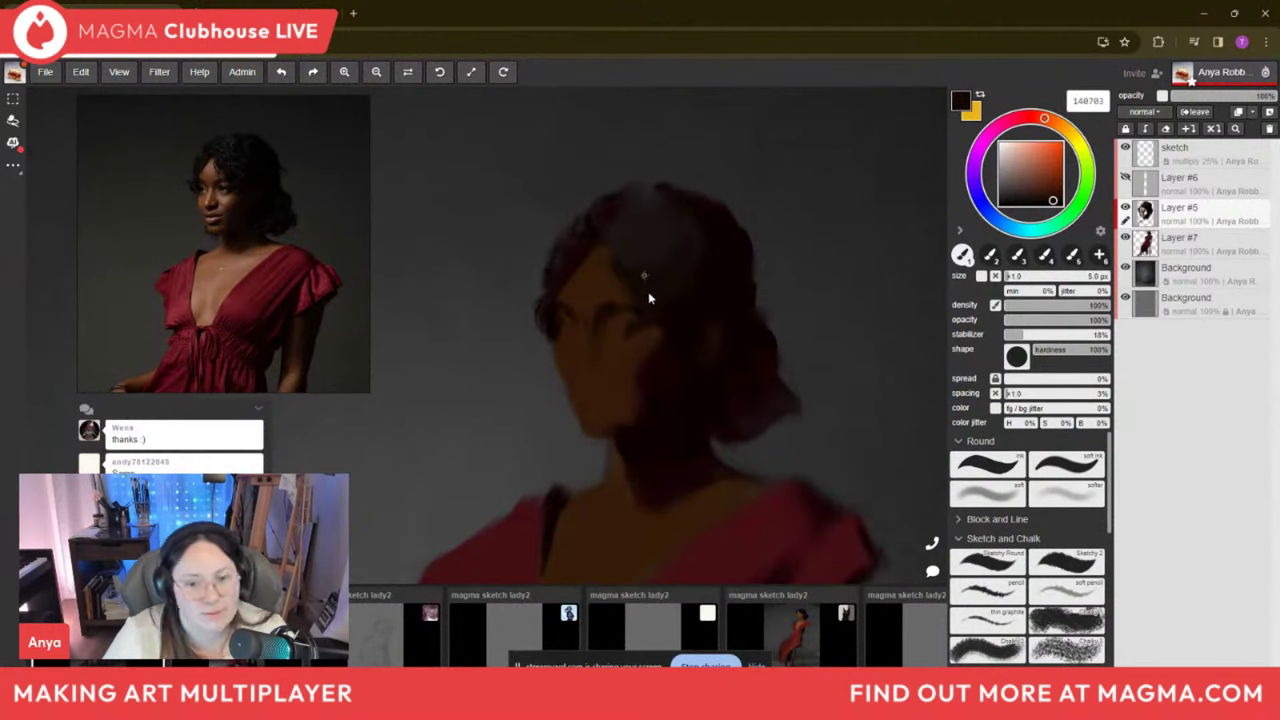
Pick skin tone 371b09 from the lower face and touch up the face at 7 px.
{"action": "left_click", "coordinate": [603, 403], "text": "alt"}
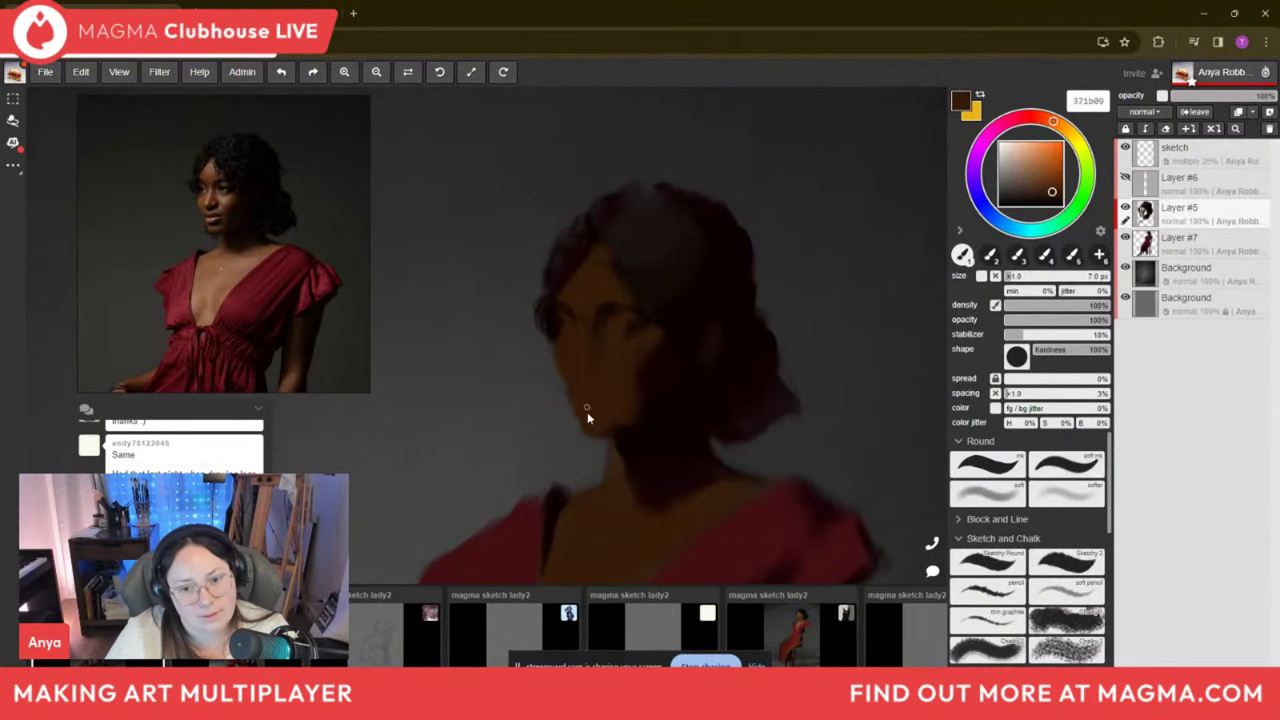
{"action": "key", "text": "bracketright"}
{"action": "key", "text": "bracketright"}
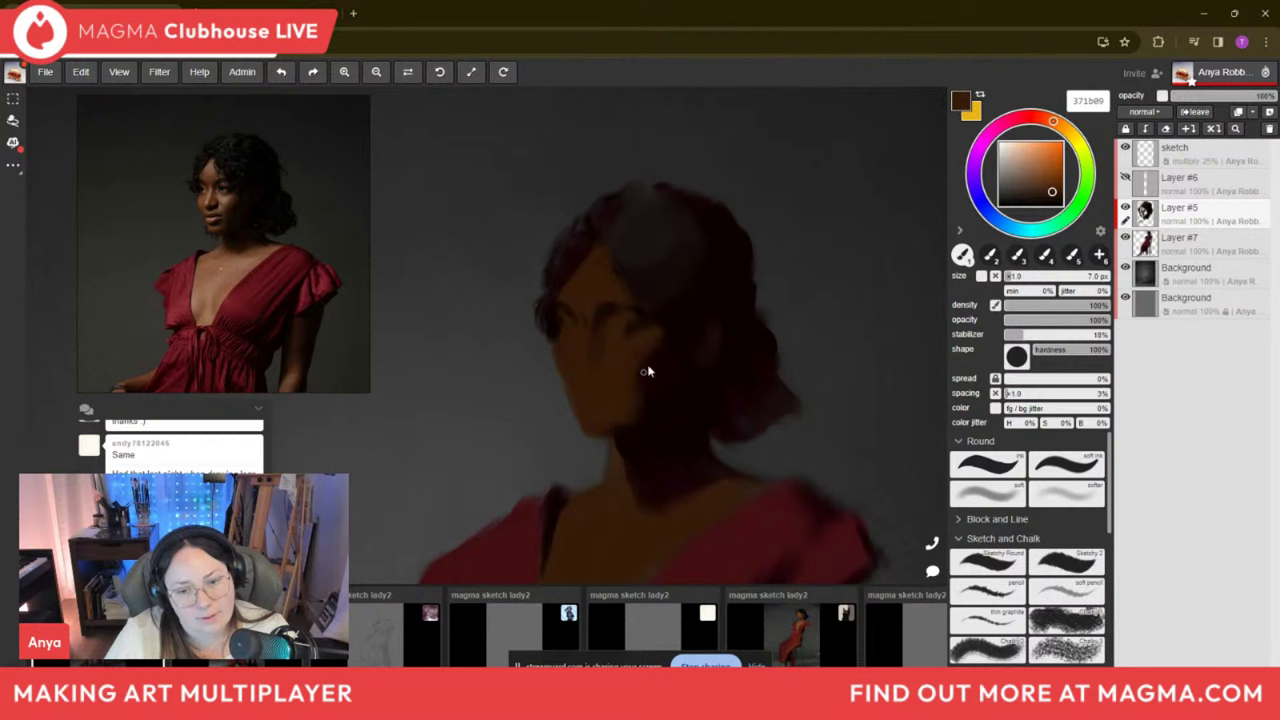
Paint the mouth with 0d0100 at 7 to 20 px, and pick skin tone 361a08 beside the nose.
{"action": "left_click", "coordinate": [675, 430], "text": "alt"}
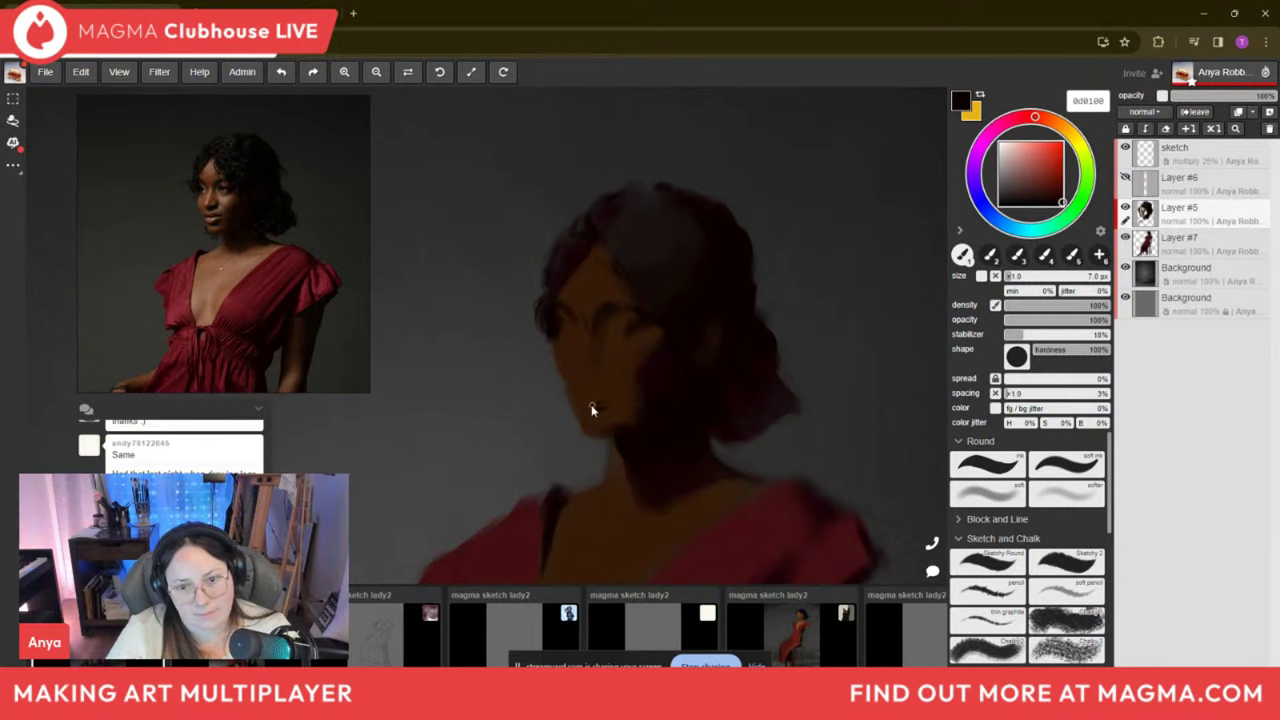
{"action": "key", "text": "bracketright"}
{"action": "key", "text": "bracketleft"}
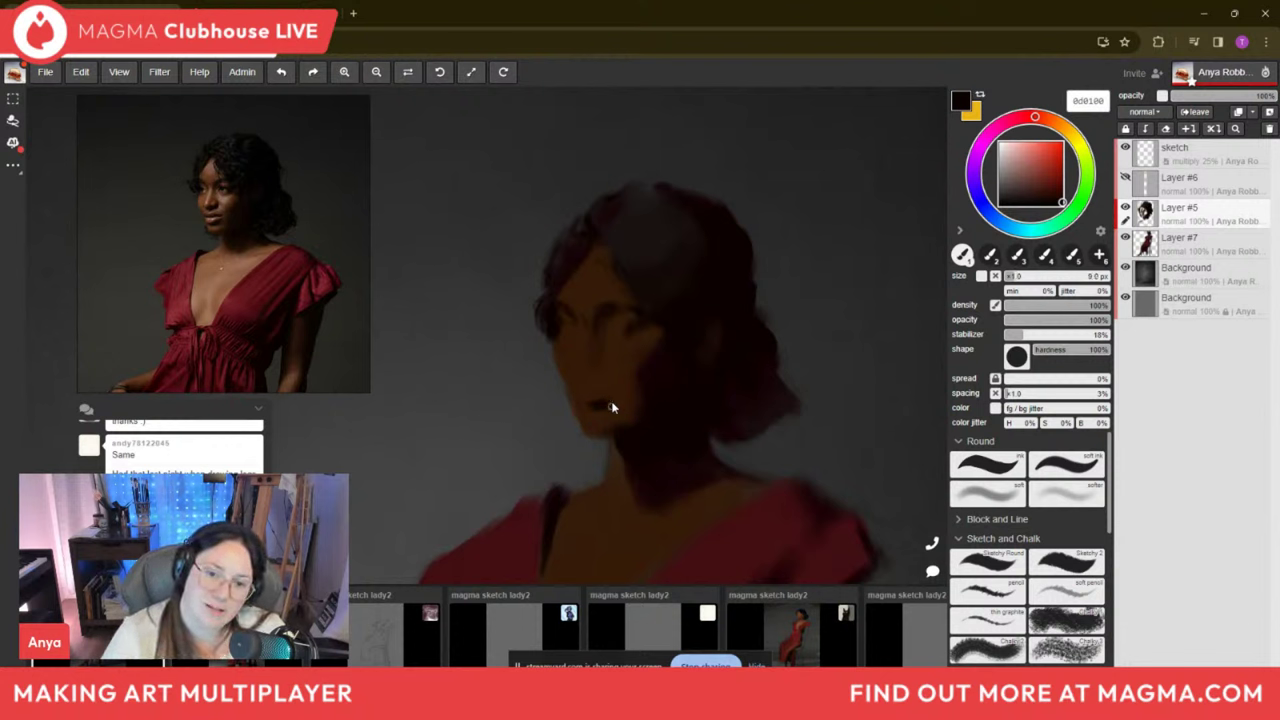
{"action": "key", "text": "bracketright"}
{"action": "key", "text": "bracketright"}
{"action": "key", "text": "bracketright"}
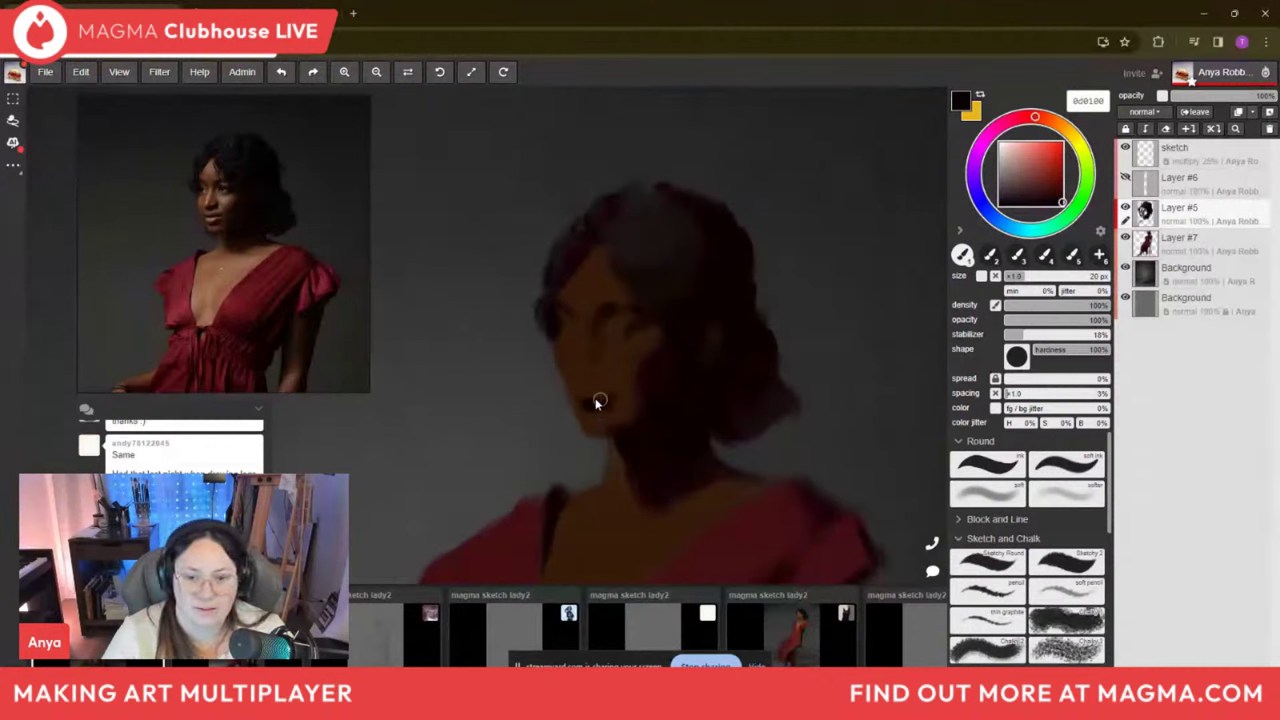
{"action": "left_click_drag", "start_coordinate": [606, 405], "coordinate": [616, 402]}
{"action": "key", "text": "bracketleft"}
{"action": "key", "text": "bracketright"}
{"action": "key", "text": "bracketright"}
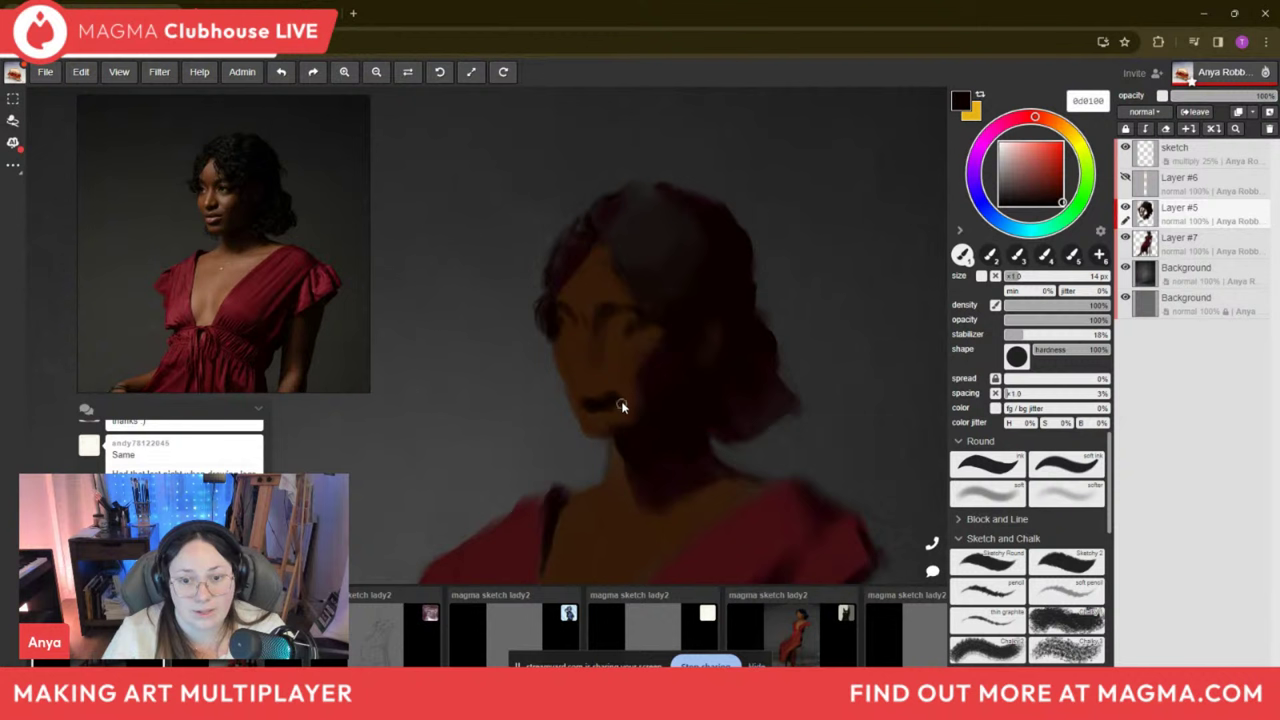
{"action": "left_click", "coordinate": [606, 374], "text": "alt"}
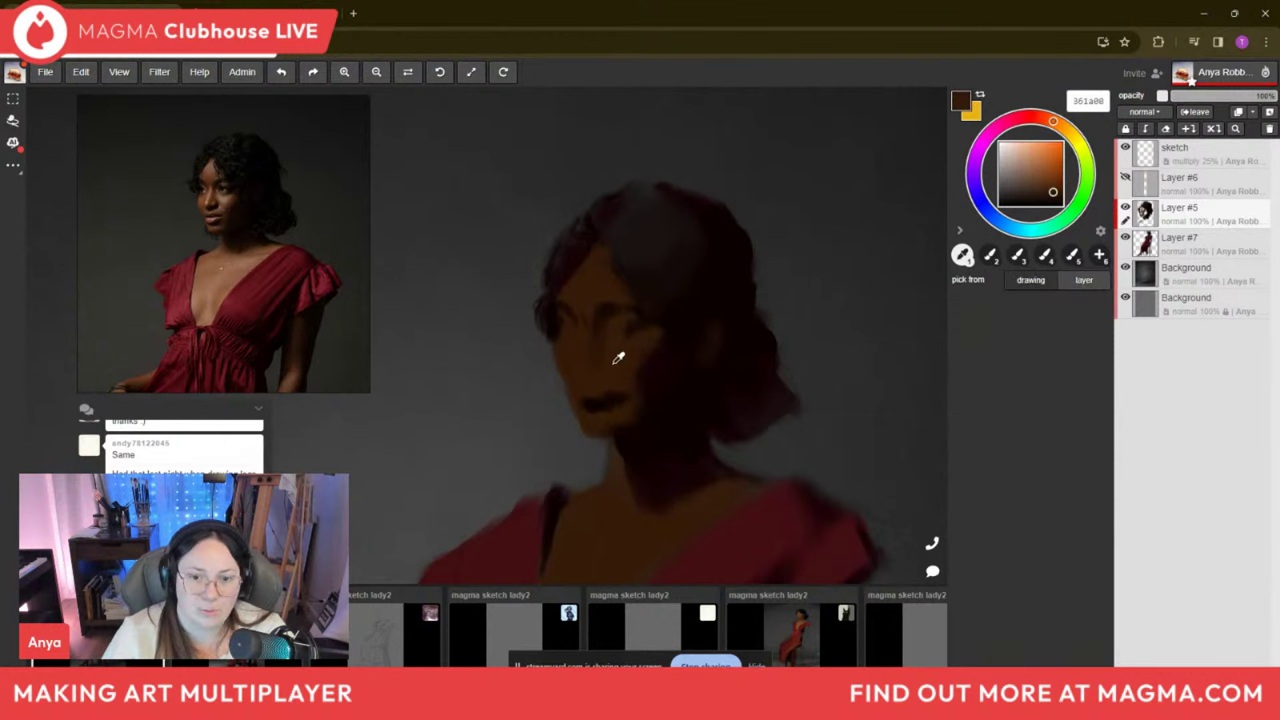
Trim the mouth with skin tone 361a08 at 25 px and shade its corner with 1f0b03 at 20 px.
{"action": "key", "text": "bracketleft"}
{"action": "key", "text": "bracketleft"}
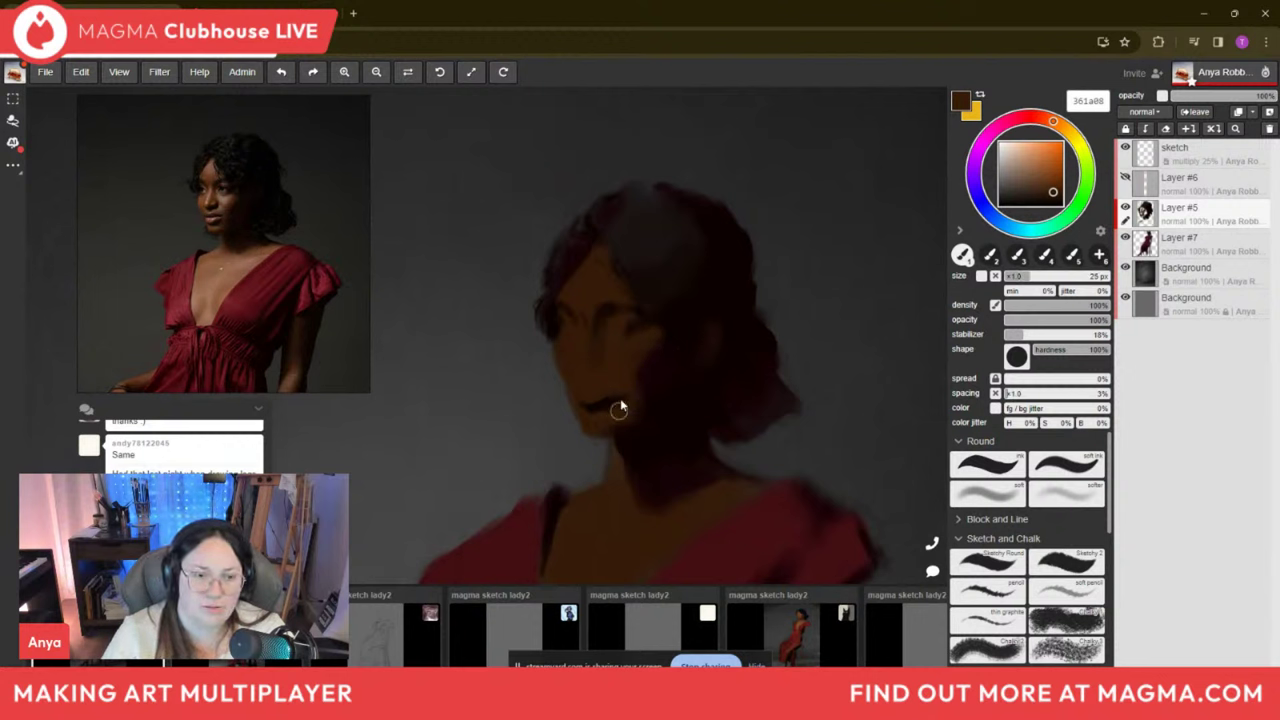
{"action": "key", "text": "i"}
{"action": "left_click", "coordinate": [615, 404]}
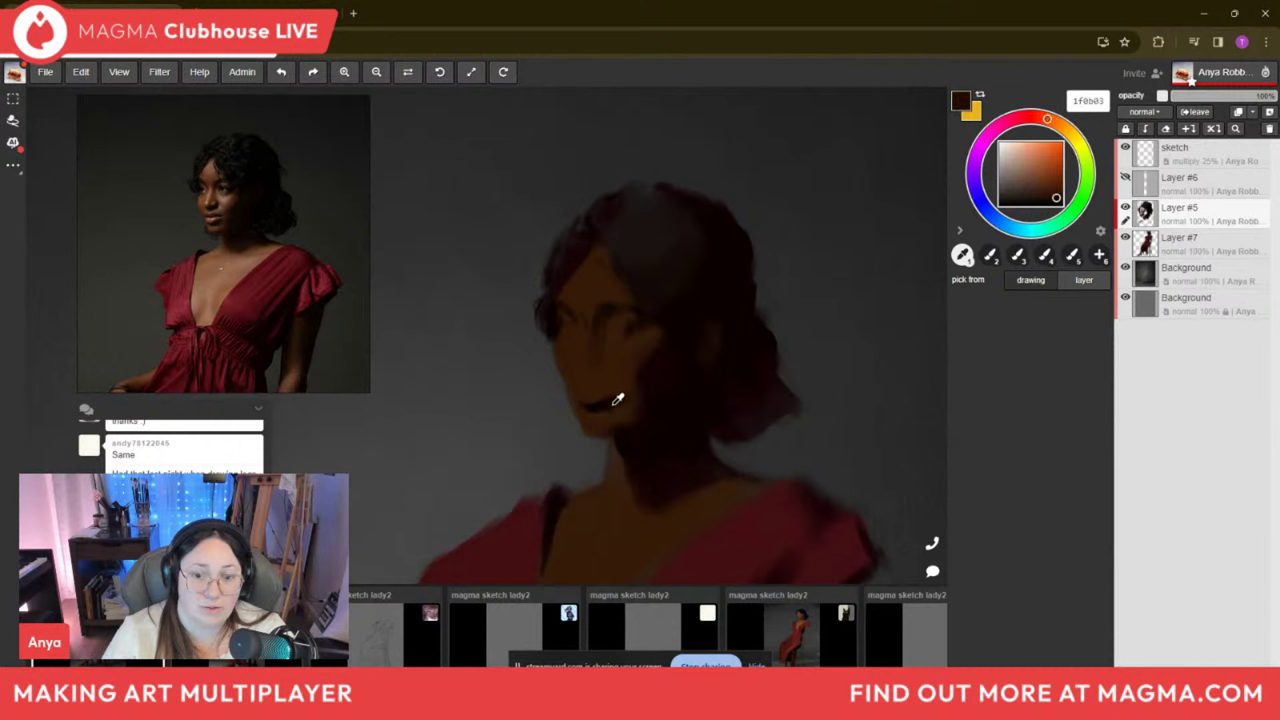
{"action": "key", "text": "b"}
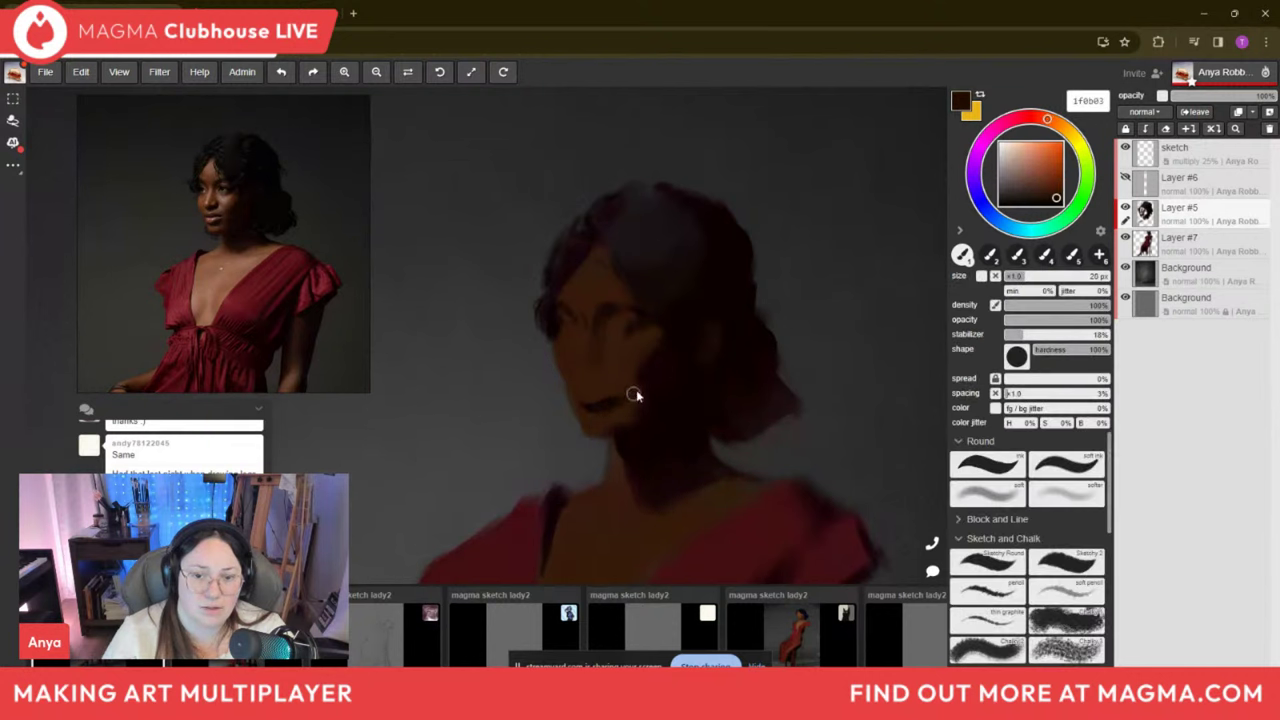
Pick skin tones 321808 and 321908 beside the mouth and paint along the chin at 12 px.
{"action": "key", "text": "i"}
{"action": "left_click", "coordinate": [591, 404]}
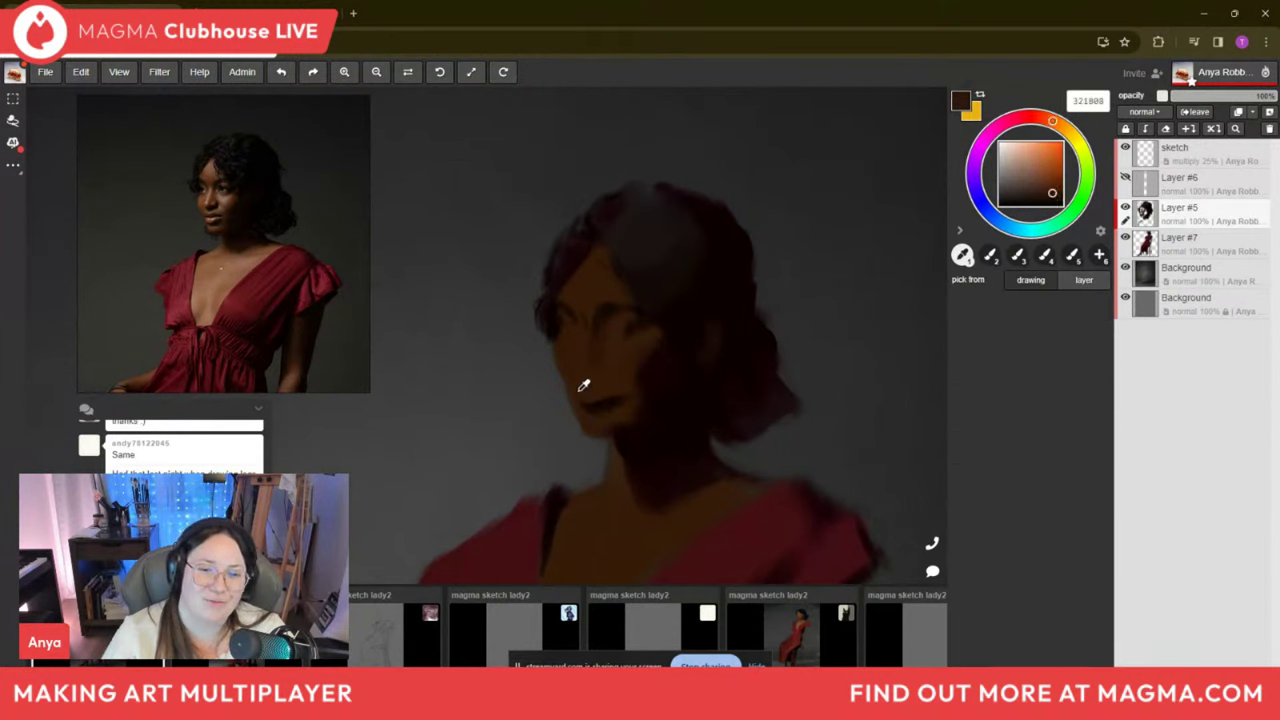
{"action": "key", "text": "b"}
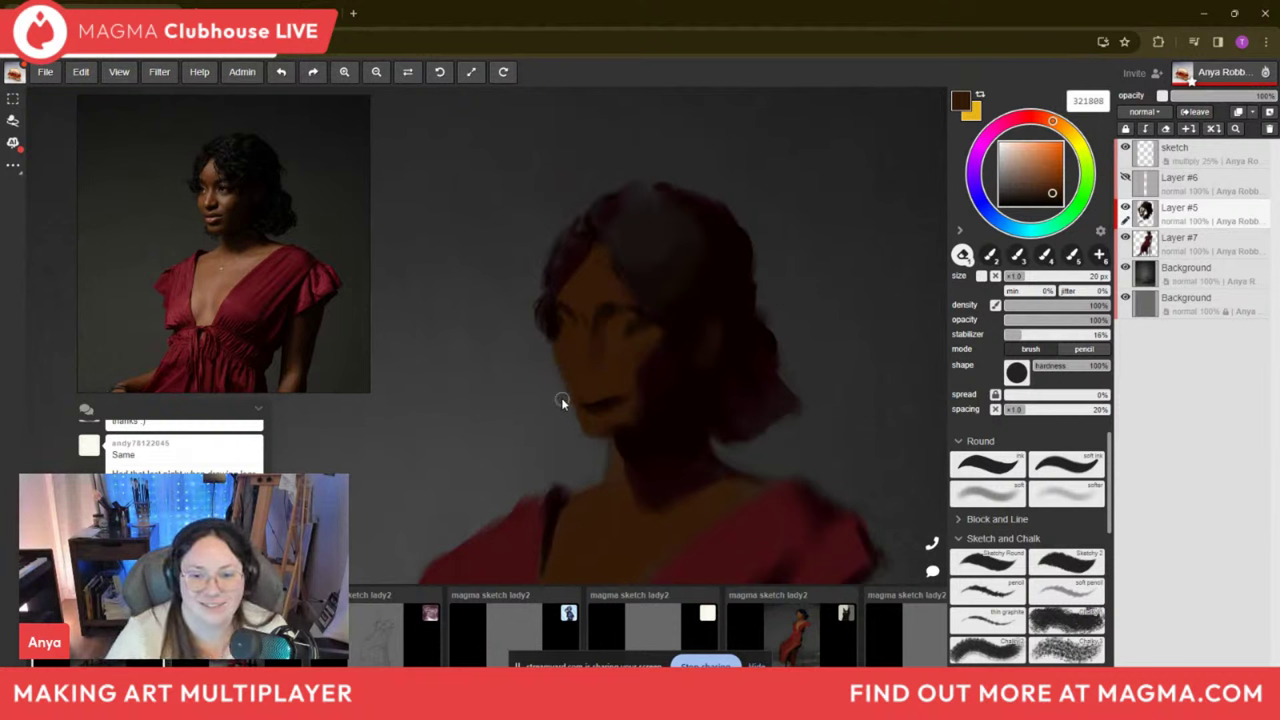
{"action": "key", "text": "i"}
{"action": "left_click", "coordinate": [592, 408]}
{"action": "key", "text": "b"}
{"action": "key", "text": "bracketleft"}
{"action": "key", "text": "bracketleft"}
{"action": "key", "text": "bracketright"}
{"action": "key", "text": "bracketleft"}
{"action": "left_click_drag", "start_coordinate": [590, 435], "coordinate": [621, 434]}
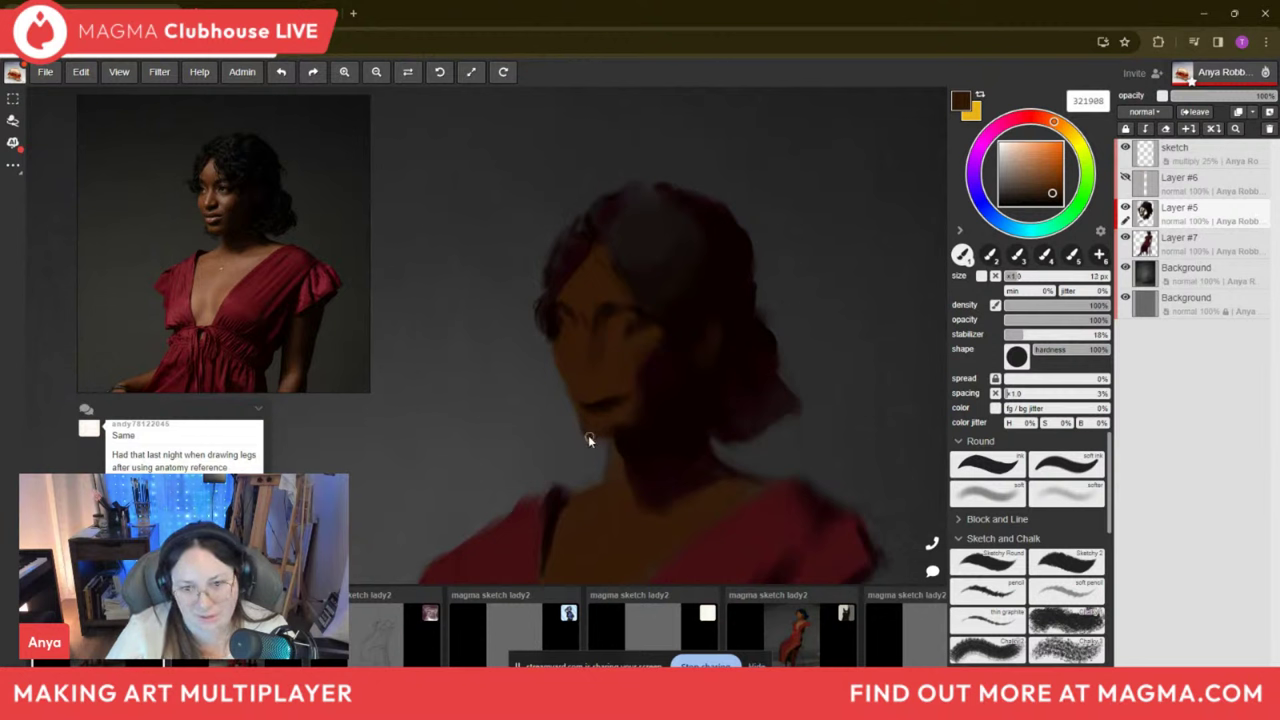
Pick shadow color 1c0c04 from the jaw and shade down the jawline at 10 to 16 px.
{"action": "key", "text": "i"}
{"action": "left_click", "coordinate": [646, 418]}
{"action": "key", "text": "b"}
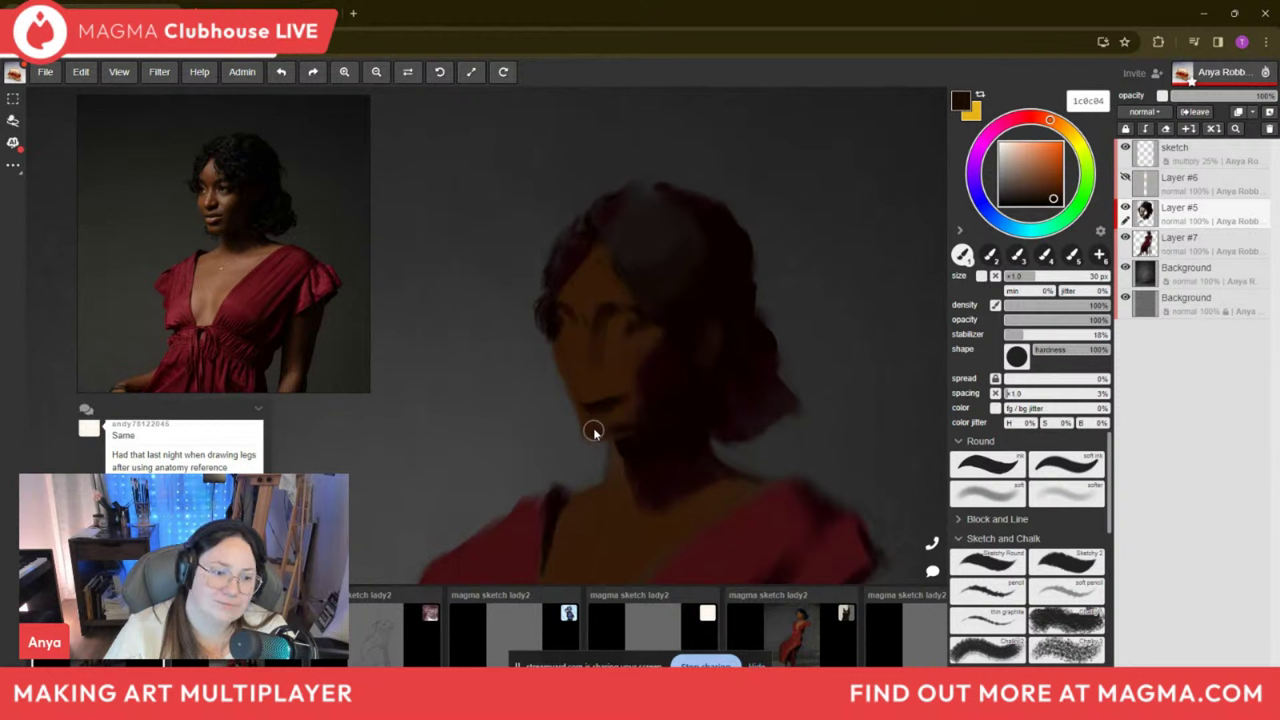
{"action": "key", "text": "bracketleft"}
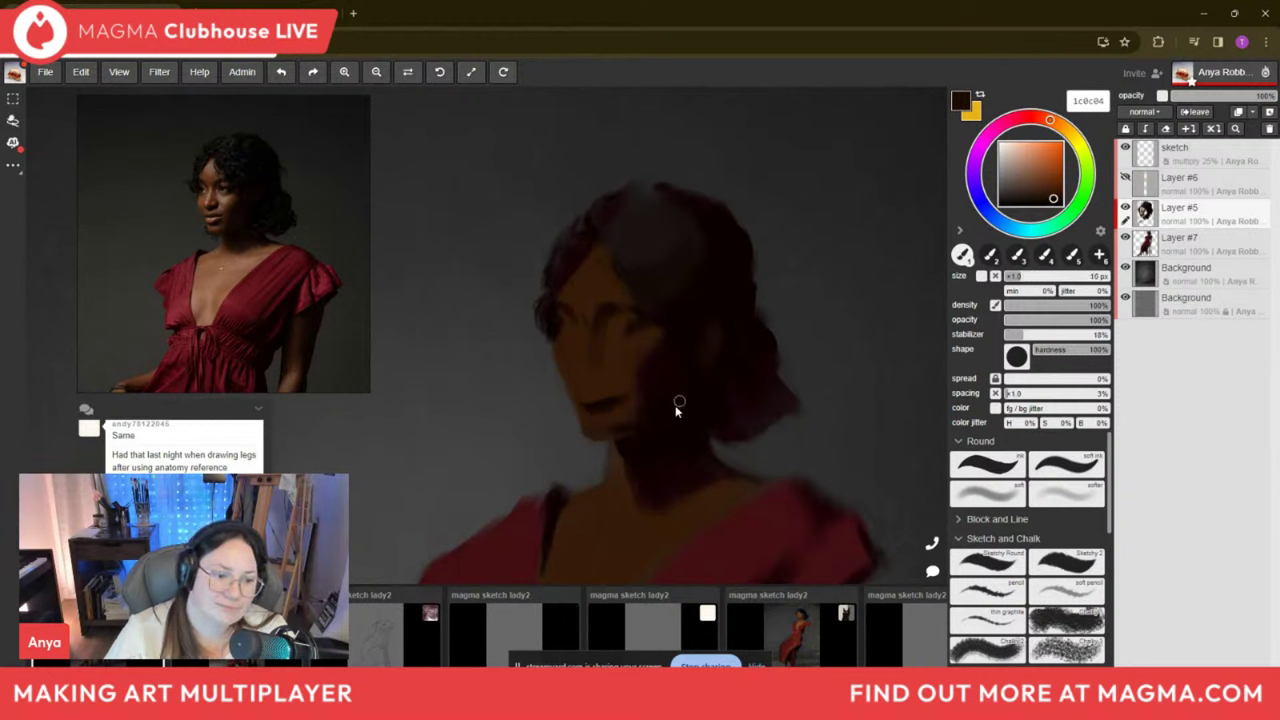
{"action": "left_click_drag", "start_coordinate": [644, 399], "coordinate": [617, 433]}
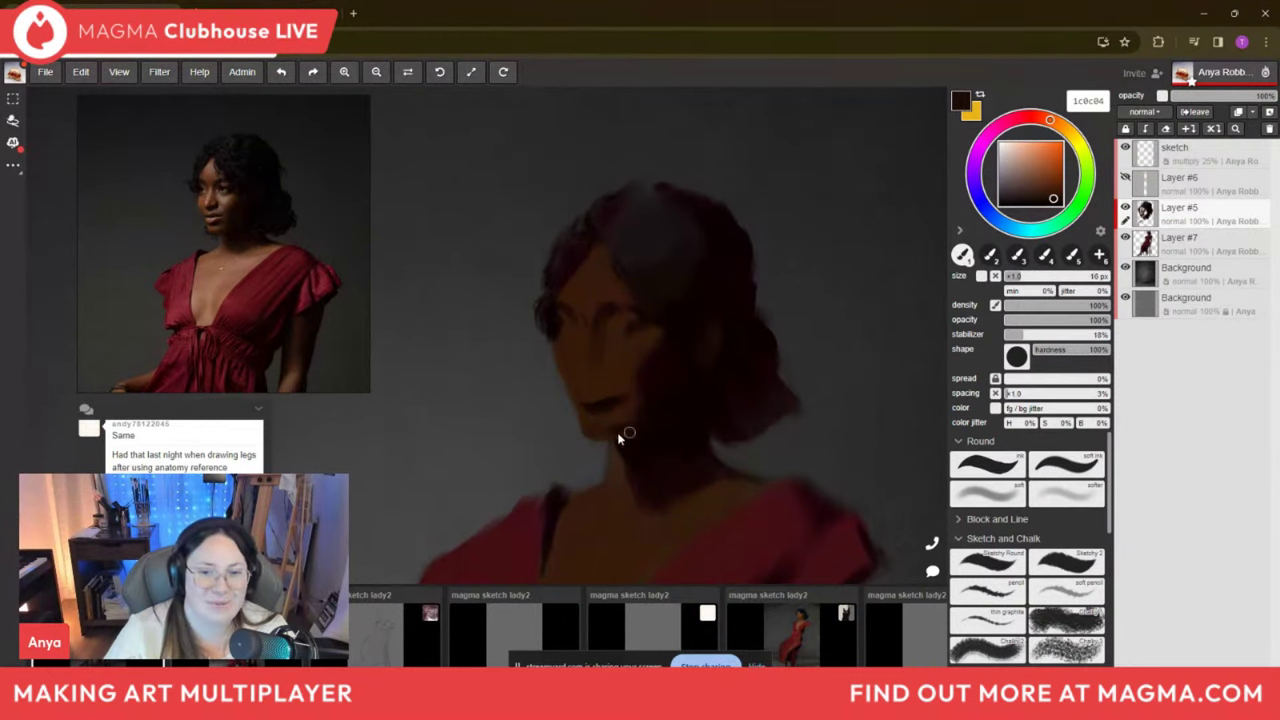
Pick shadow color 220b07 from the neck and touch up the shadow under the jaw at 12 px.
{"action": "key", "text": "i"}
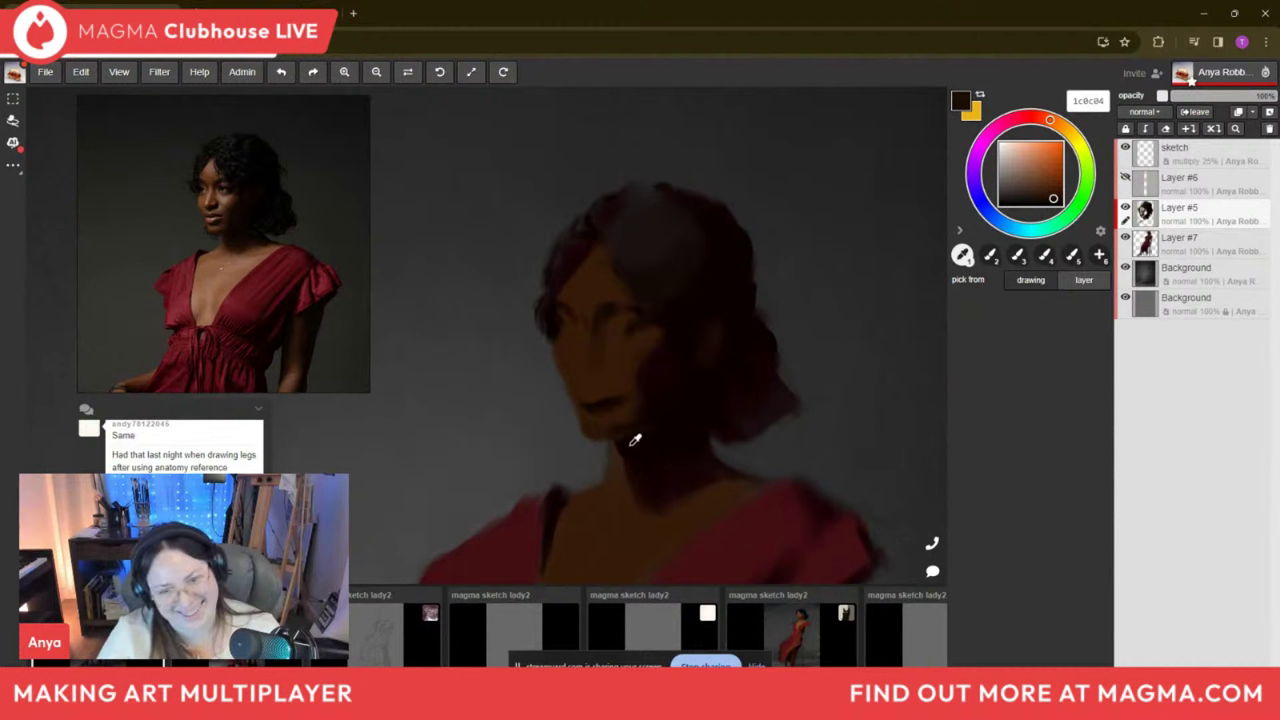
{"action": "left_click", "coordinate": [642, 465]}
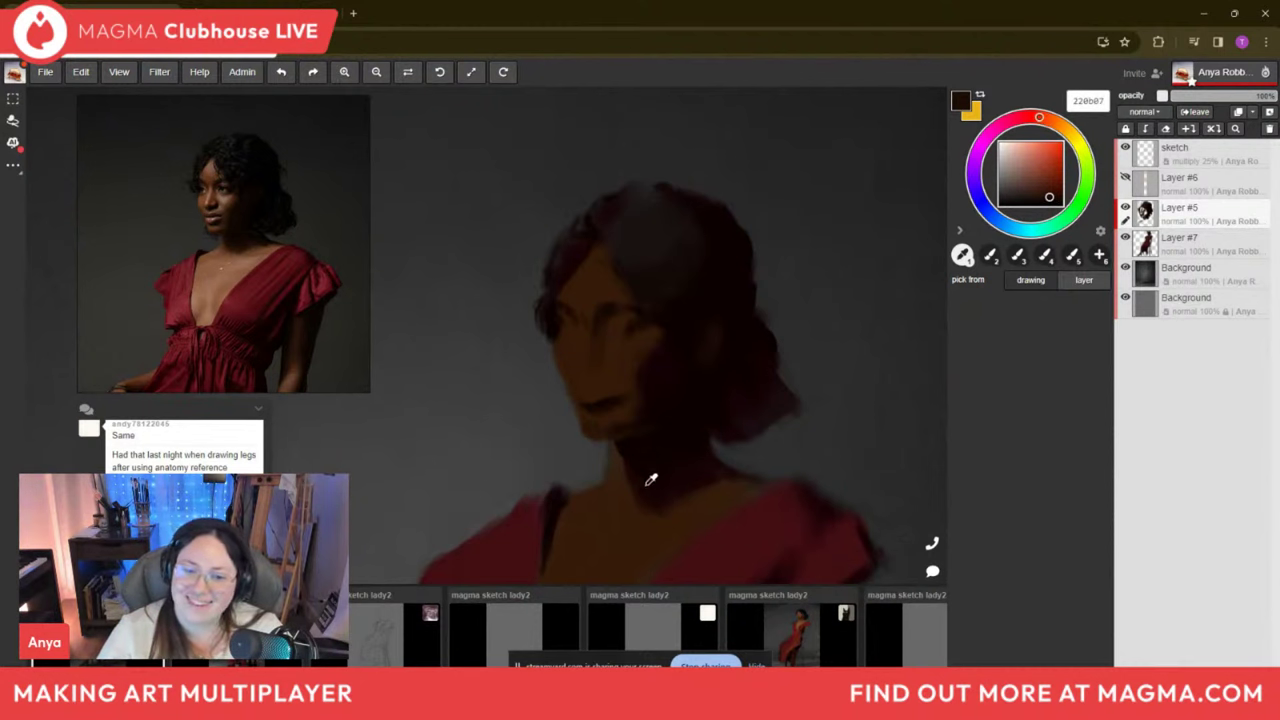
{"action": "key", "text": "bracketleft"}
{"action": "key", "text": "bracketleft"}
{"action": "key", "text": "bracketleft"}
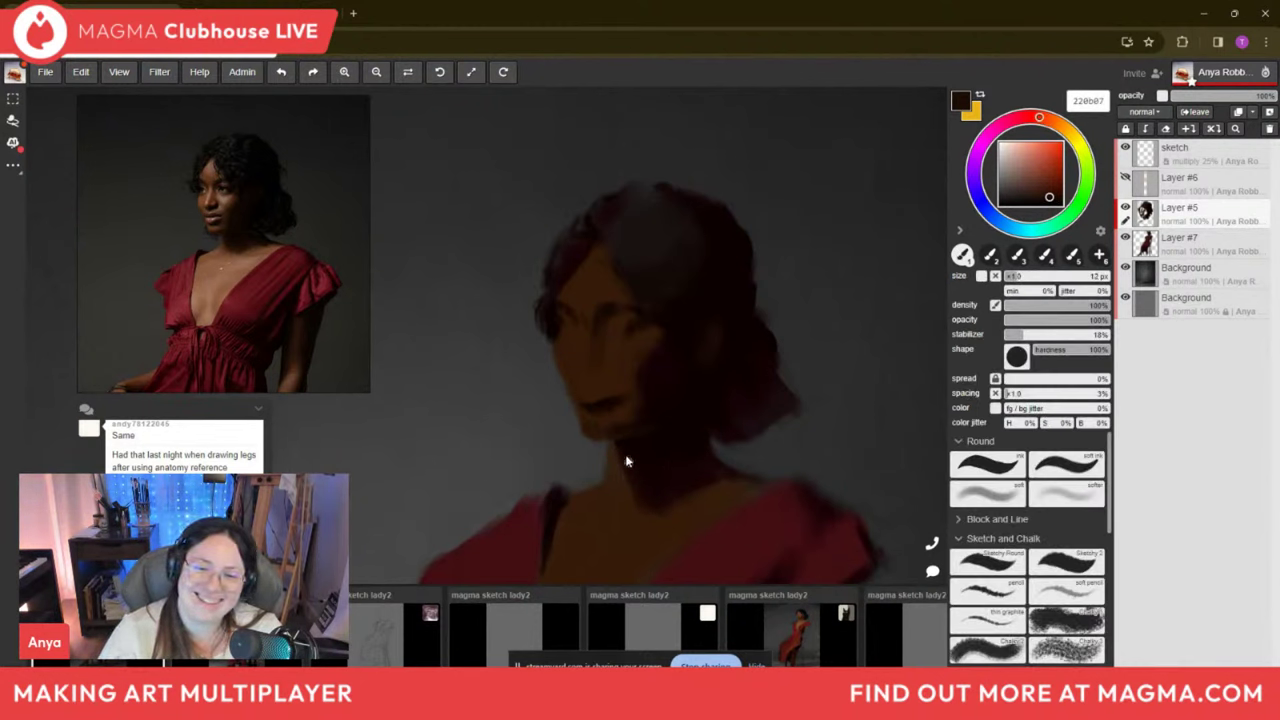
Pick dark color 0d0100 from the shaded side of the head and set the brush to 12 px.
{"action": "left_click", "coordinate": [680, 405], "text": "alt"}
{"action": "key", "text": "bracketright"}
{"action": "key", "text": "bracketright"}
{"action": "key", "text": "bracketright"}
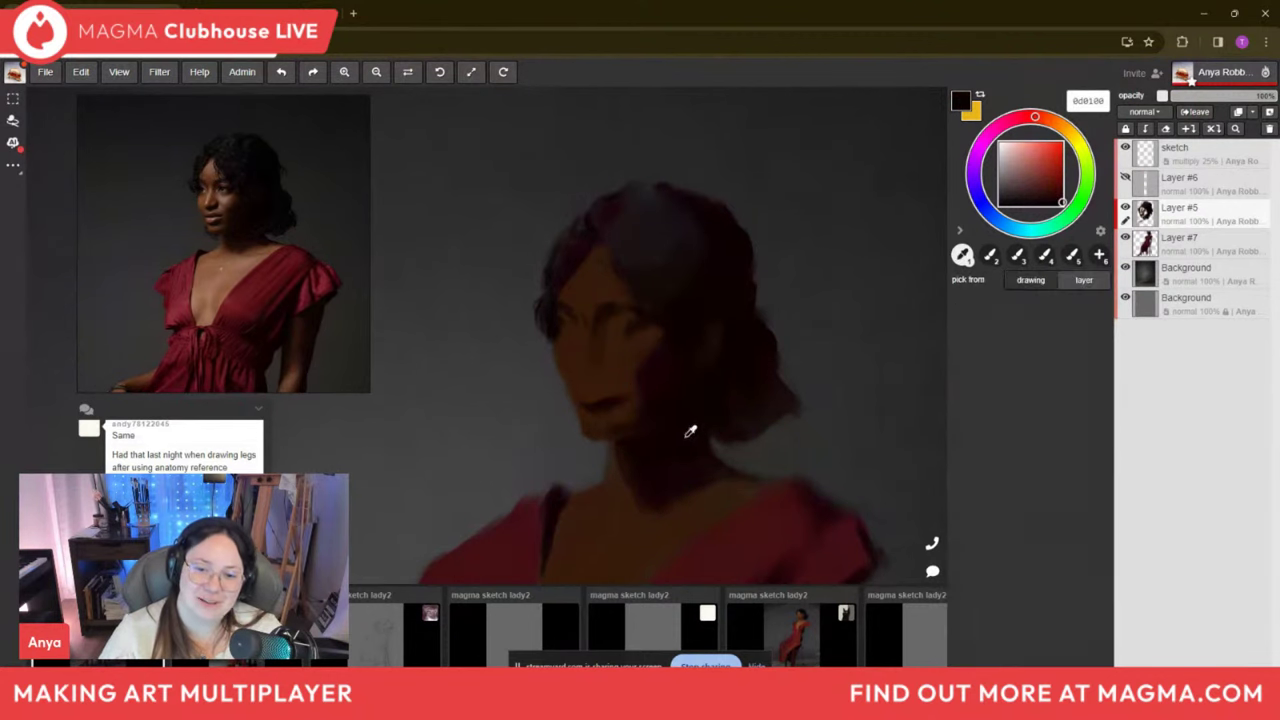
{"action": "key", "text": "bracketleft"}
{"action": "key", "text": "bracketleft"}
{"action": "key", "text": "bracketleft"}
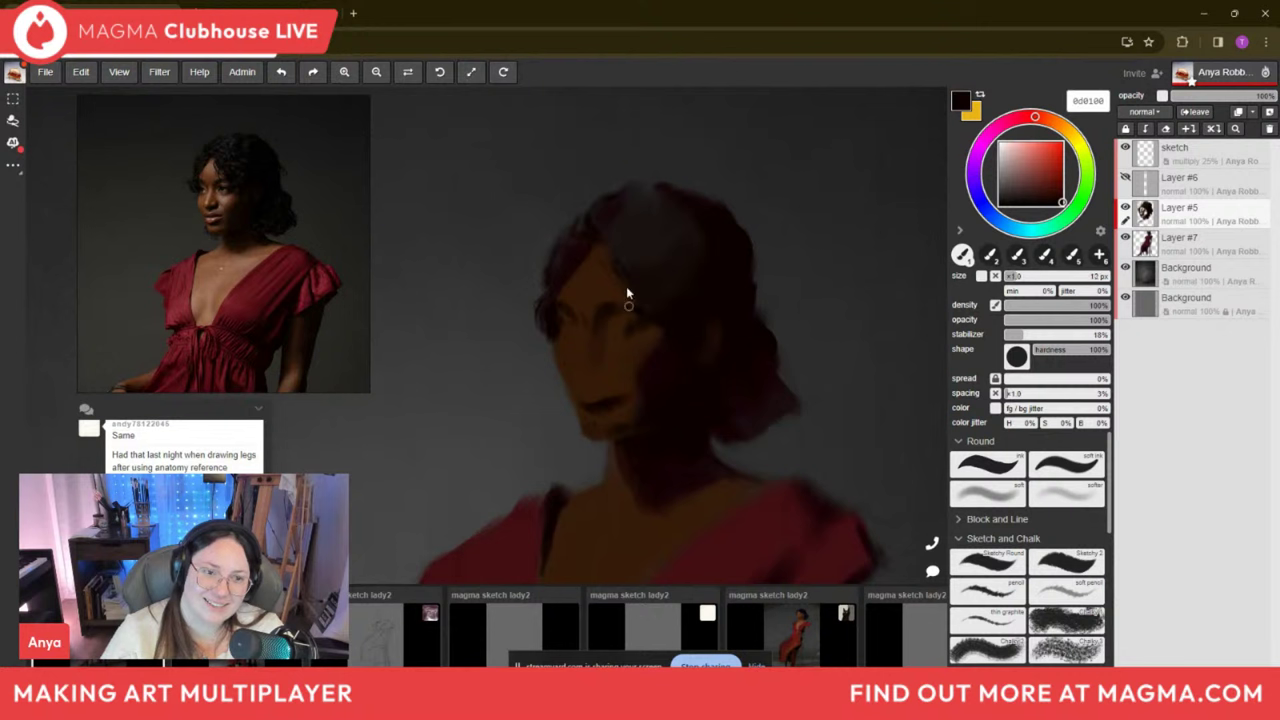
{"action": "key", "text": "alt"}
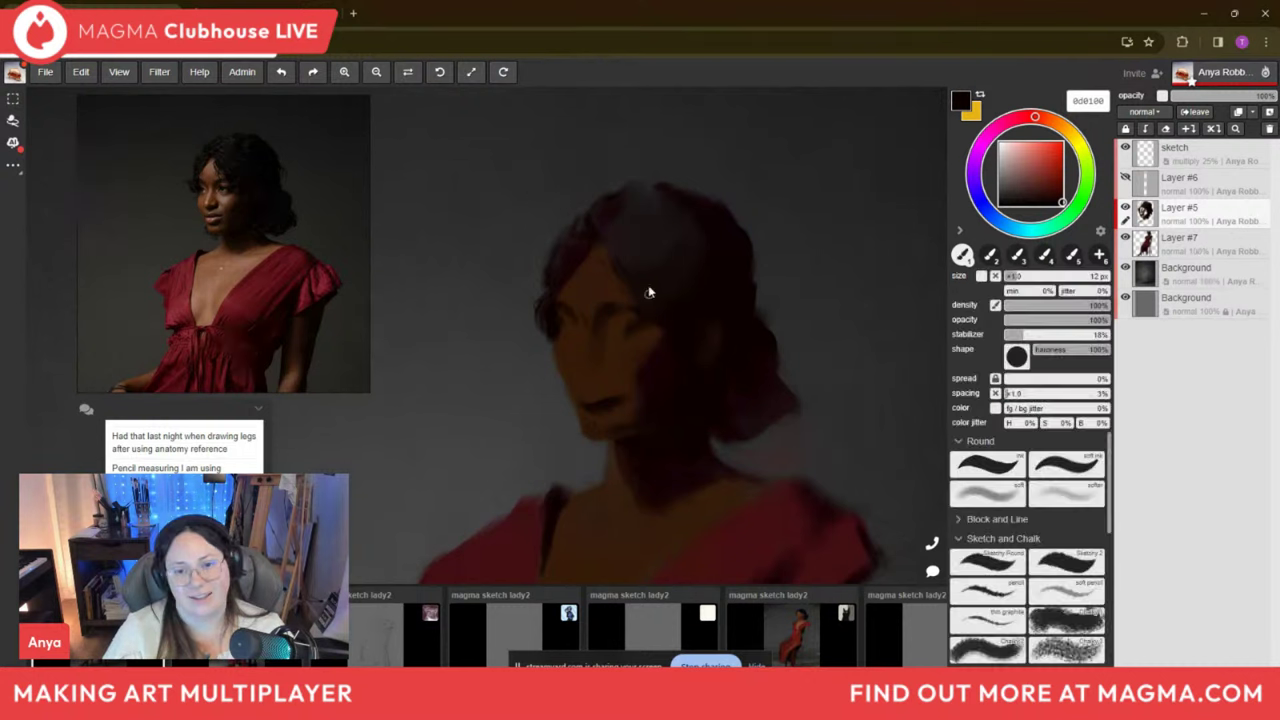
{"action": "left_click_drag", "start_coordinate": [624, 216], "coordinate": [628, 467]}
{"action": "left_click_drag", "start_coordinate": [704, 234], "coordinate": [510, 459]}
{"action": "key", "text": "ctrl+z"}
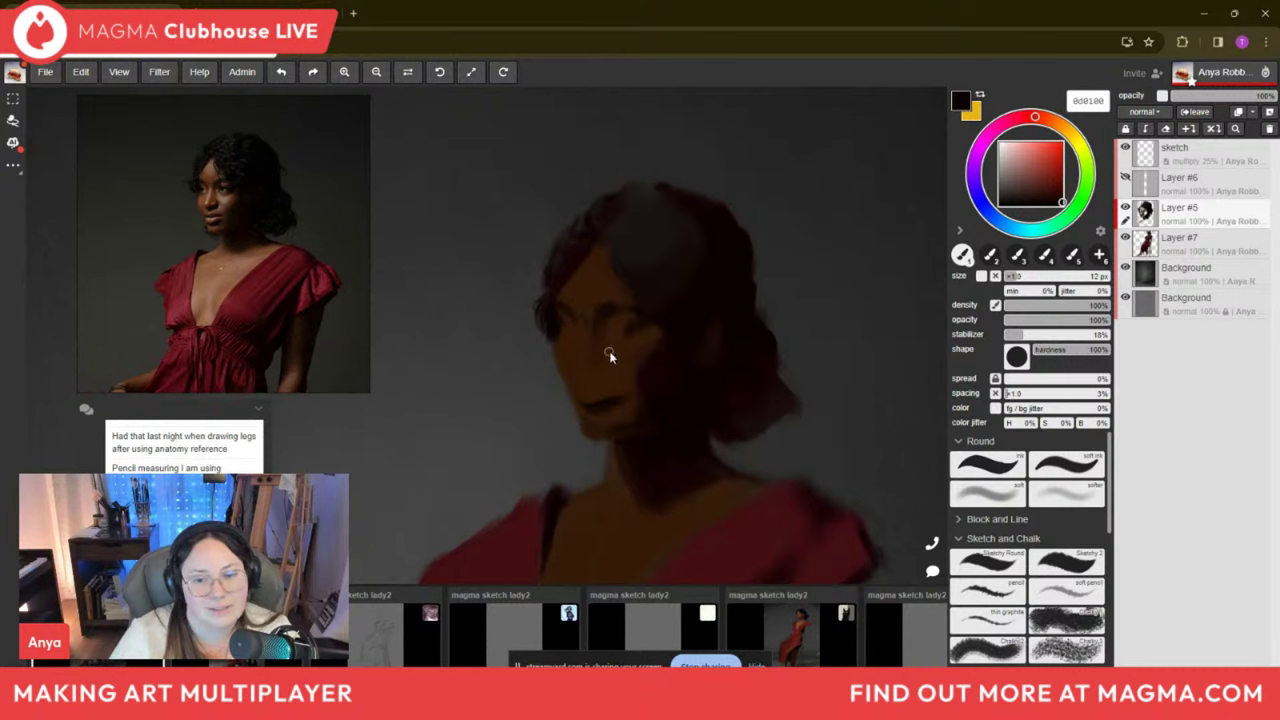
Paint the nose's side and the shadow beneath it with 0d0100, varying the brush from 4 to 10 px.
{"action": "key", "text": "bracketleft"}
{"action": "key", "text": "bracketleft"}
{"action": "key", "text": "bracketleft"}
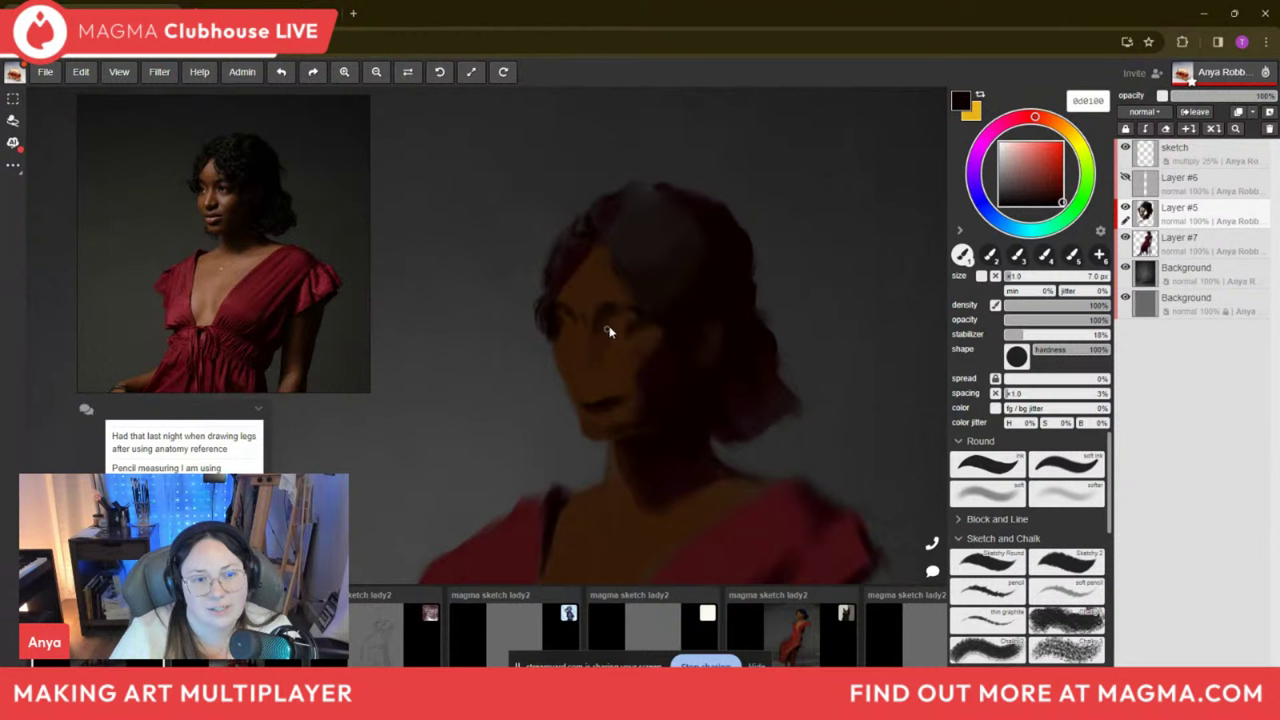
{"action": "key", "text": "["}
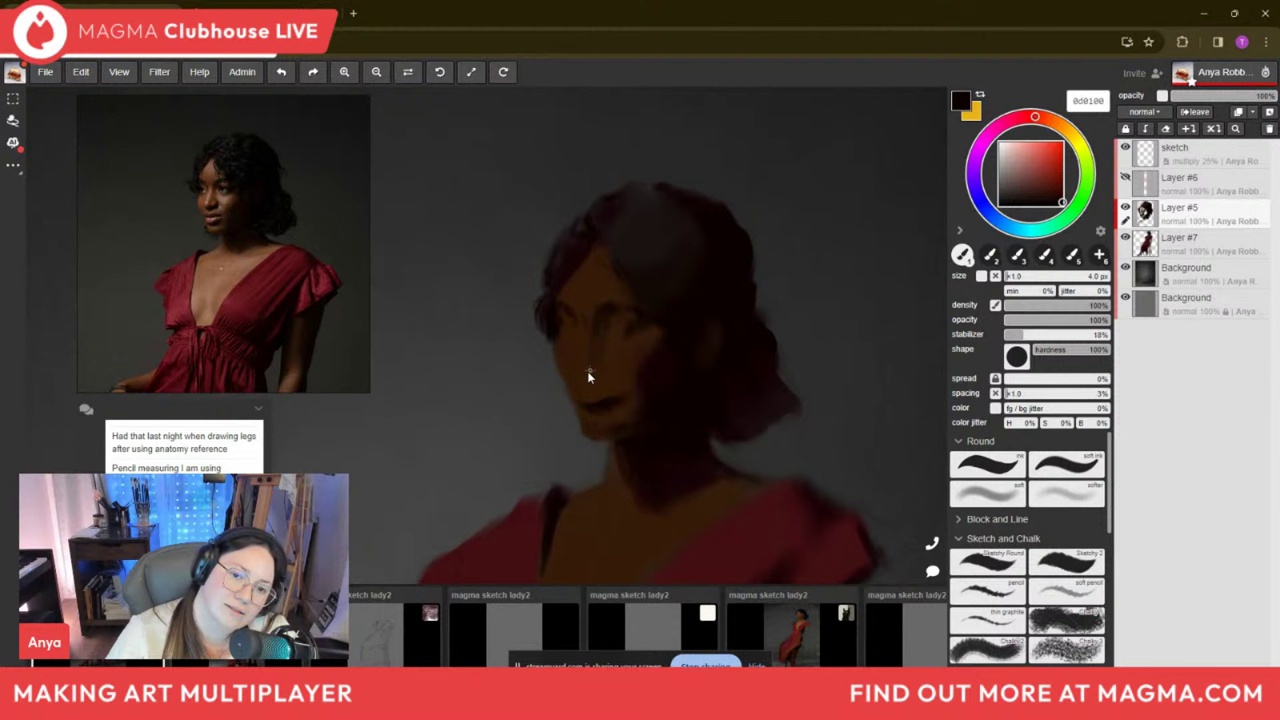
{"action": "key", "text": "bracketright"}
{"action": "key", "text": "]"}
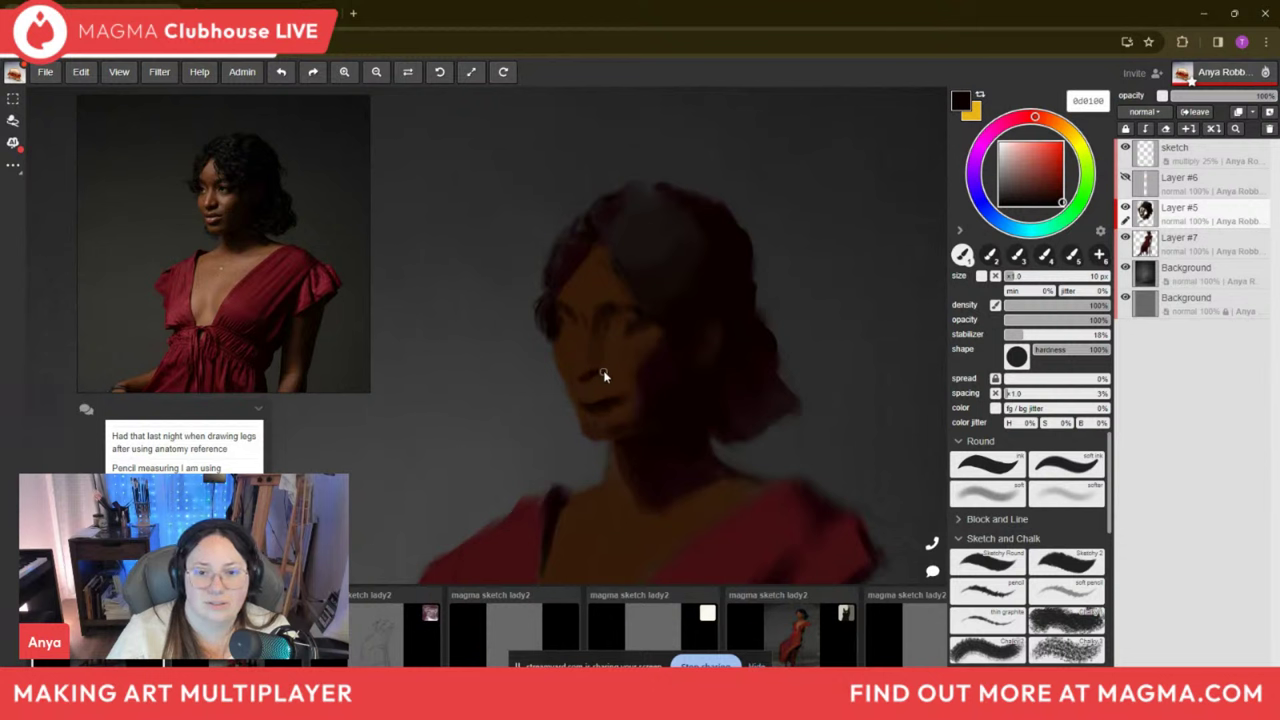
{"action": "key", "text": "]"}
{"action": "key", "text": "["}
{"action": "key", "text": "["}
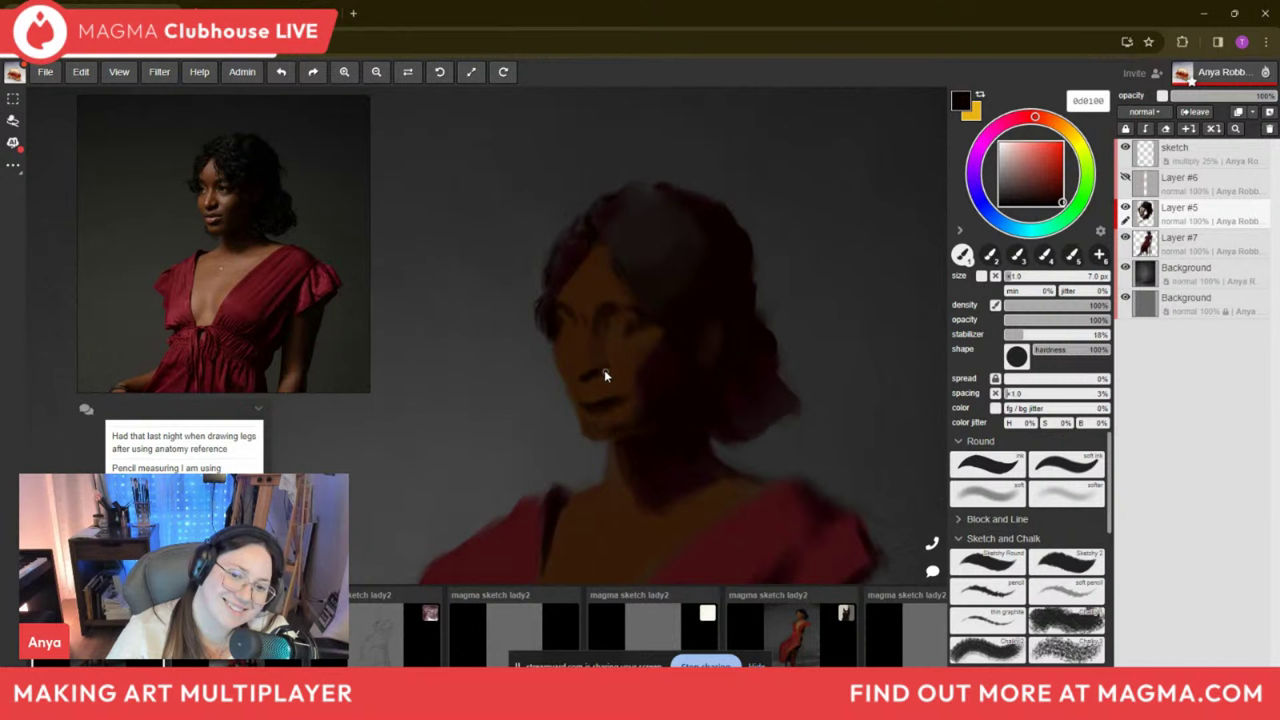
Pick shadow color 1a0a0a beside the near eye and darken the temple and cheek at 14 to 20 px.
{"action": "key", "text": "i"}
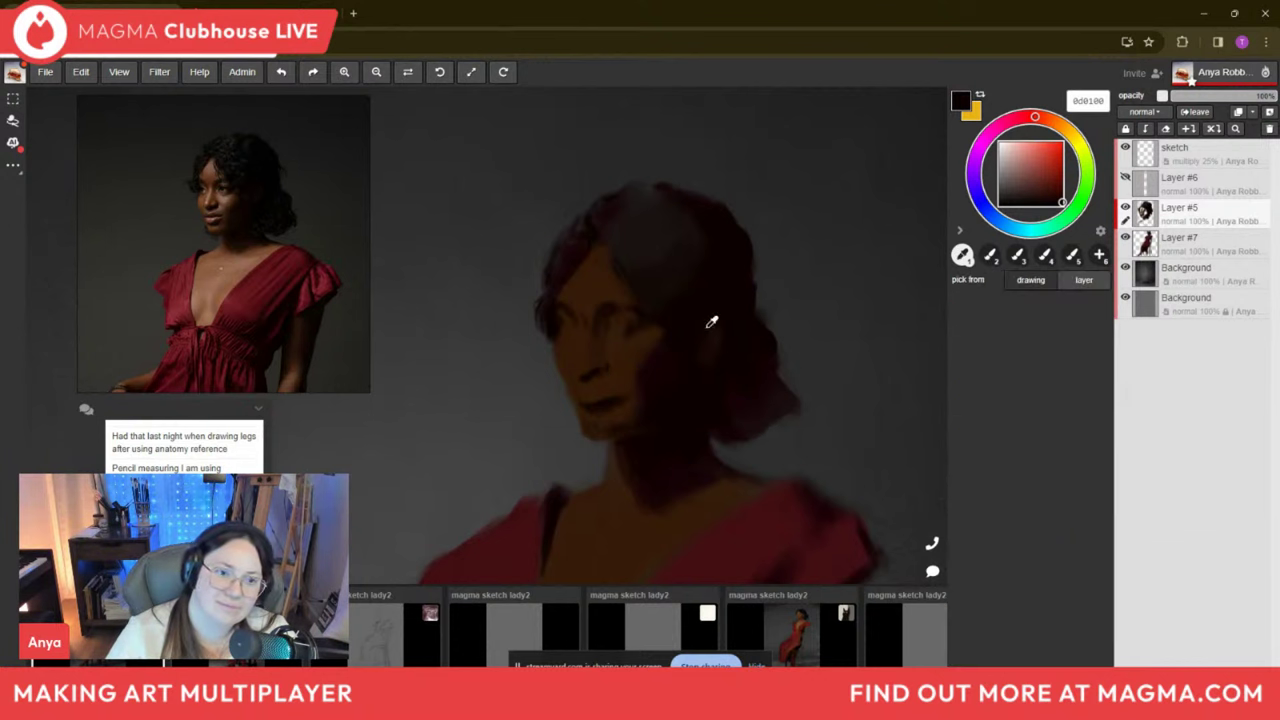
{"action": "left_click", "coordinate": [670, 310]}
{"action": "key", "text": "]"}
{"action": "key", "text": "]"}
{"action": "key", "text": "]"}
{"action": "key", "text": "i"}
{"action": "left_click", "coordinate": [668, 334]}
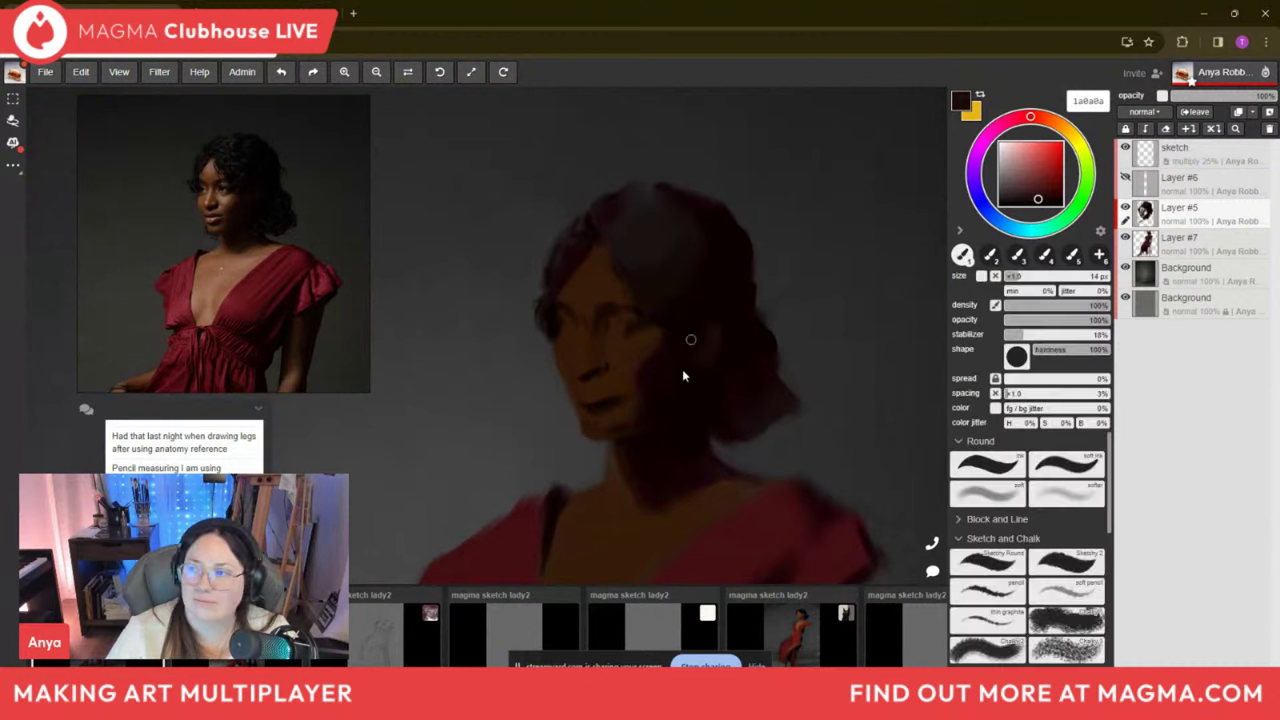
{"action": "key", "text": "]"}
{"action": "key", "text": "]"}
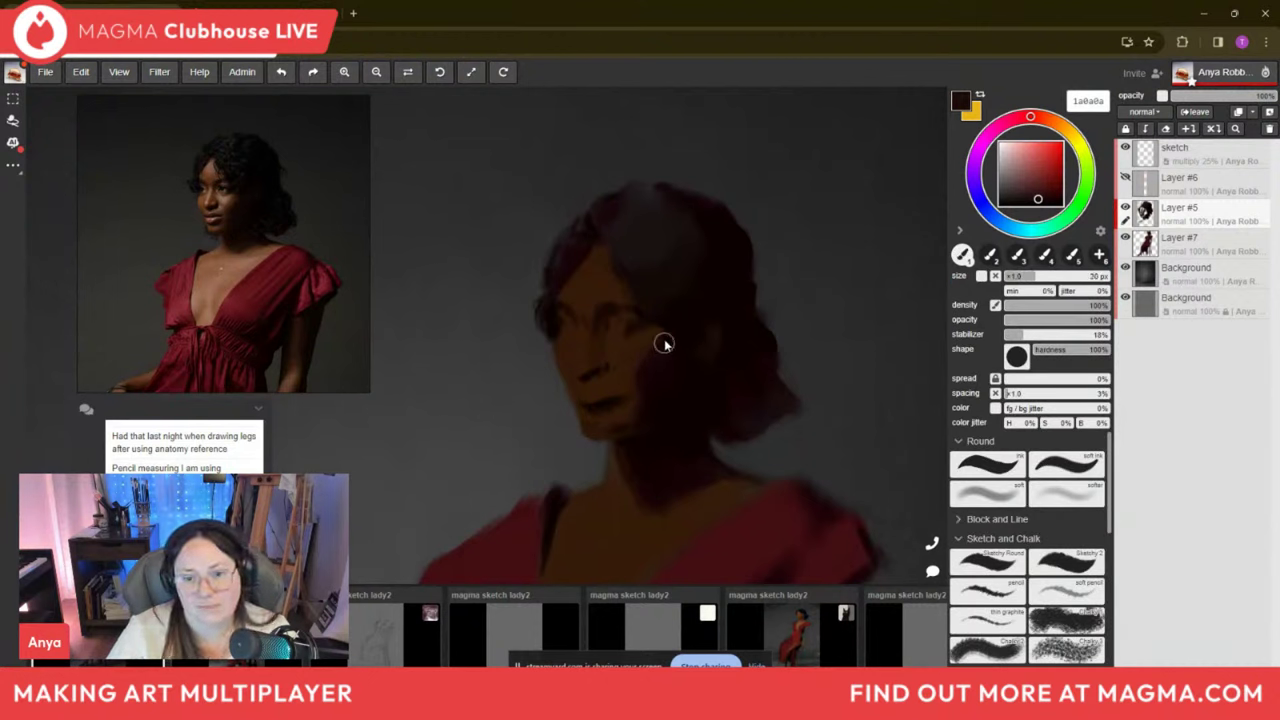
Pick skin tone 351a08 near the mouth and reshape the upper lip and surrounding skin at 16 px.
{"action": "key", "text": "i"}
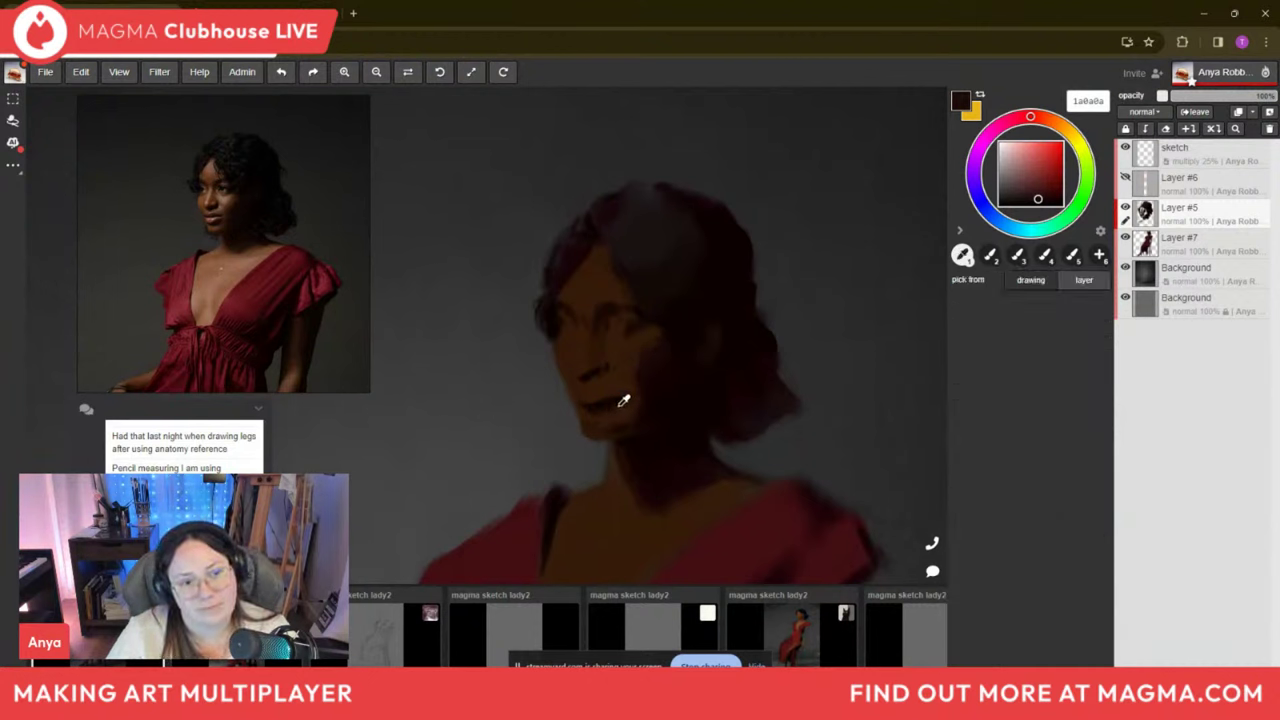
{"action": "left_click", "coordinate": [604, 412], "text": "alt"}
{"action": "left_click", "coordinate": [599, 380], "text": "alt"}
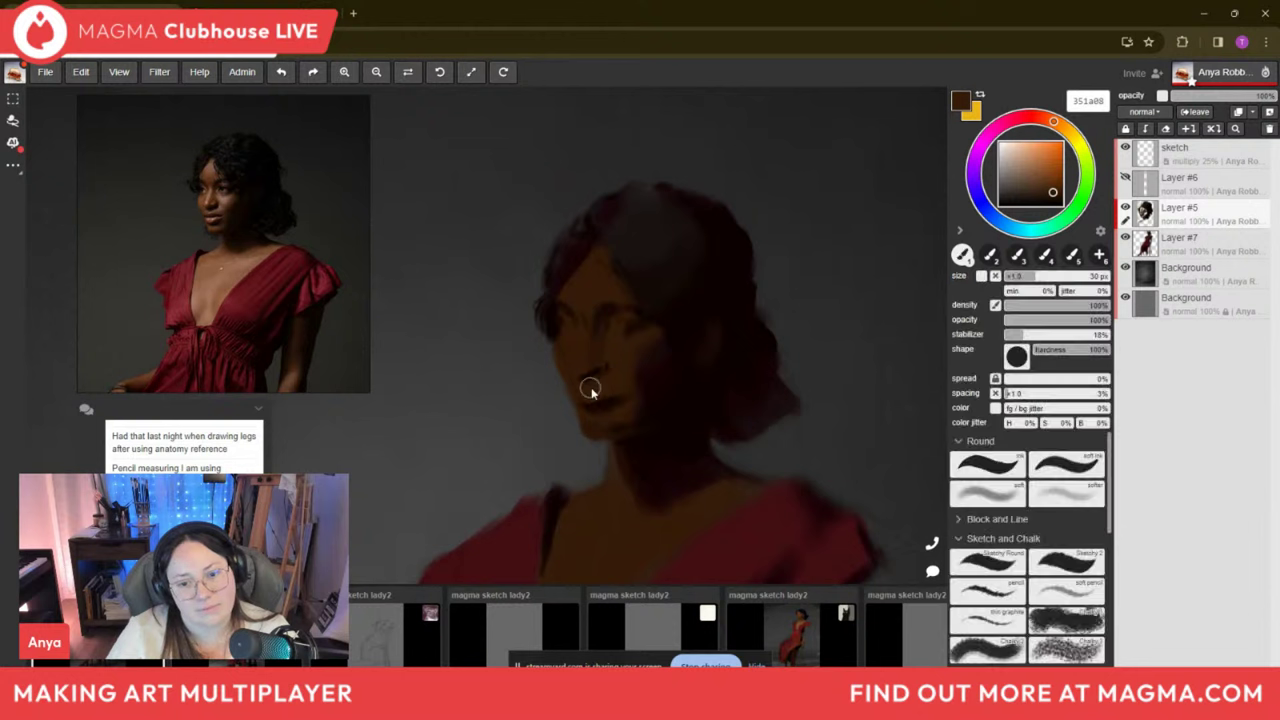
{"action": "key", "text": "bracketleft"}
{"action": "key", "text": "bracketleft"}
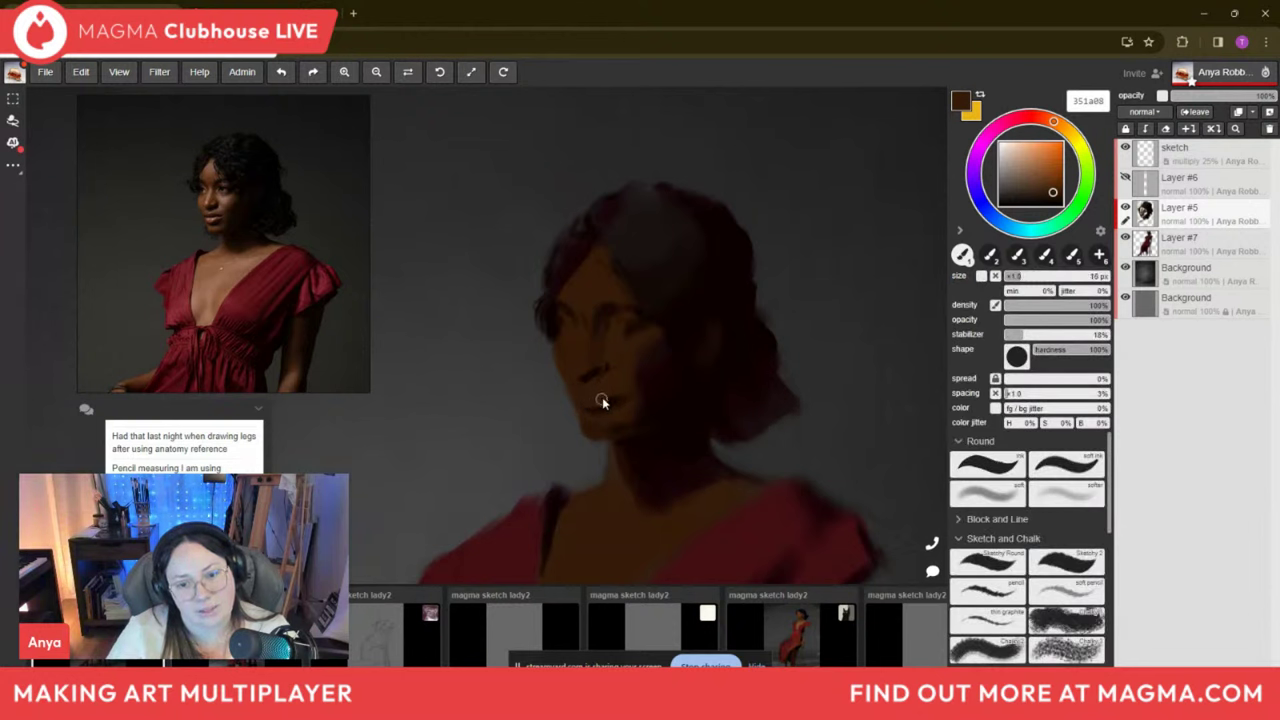
Pick dark color 120401 beside the nose and paint the nostril at 4 px.
{"action": "key", "text": "alt"}
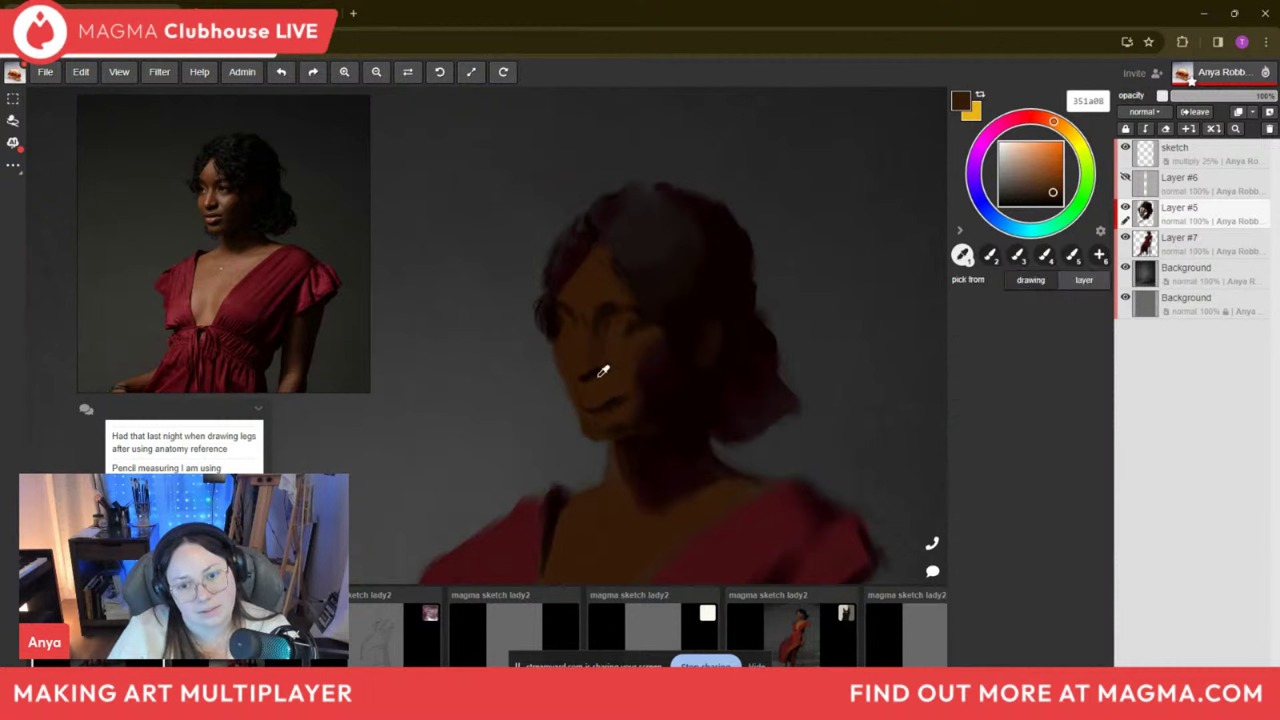
{"action": "left_click", "coordinate": [611, 367], "text": "alt"}
{"action": "key", "text": "["}
{"action": "key", "text": "bracketleft"}
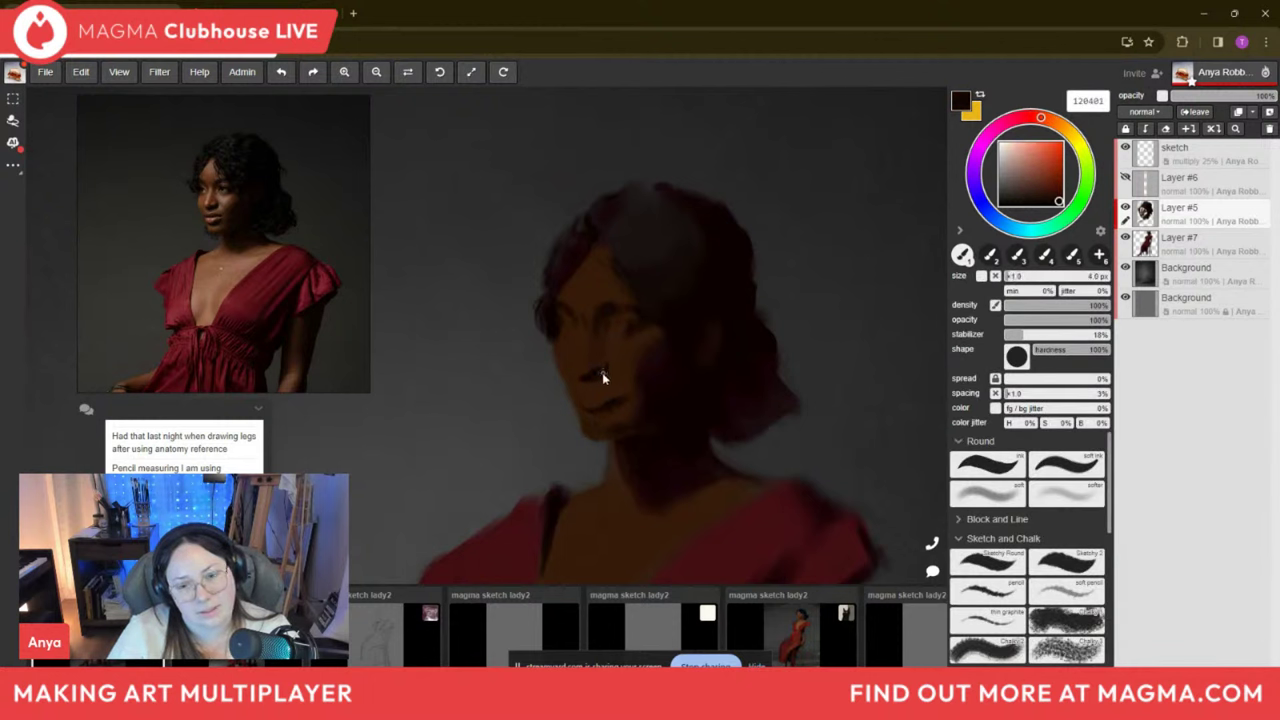
{"action": "left_click_drag", "start_coordinate": [604, 378], "coordinate": [596, 377]}
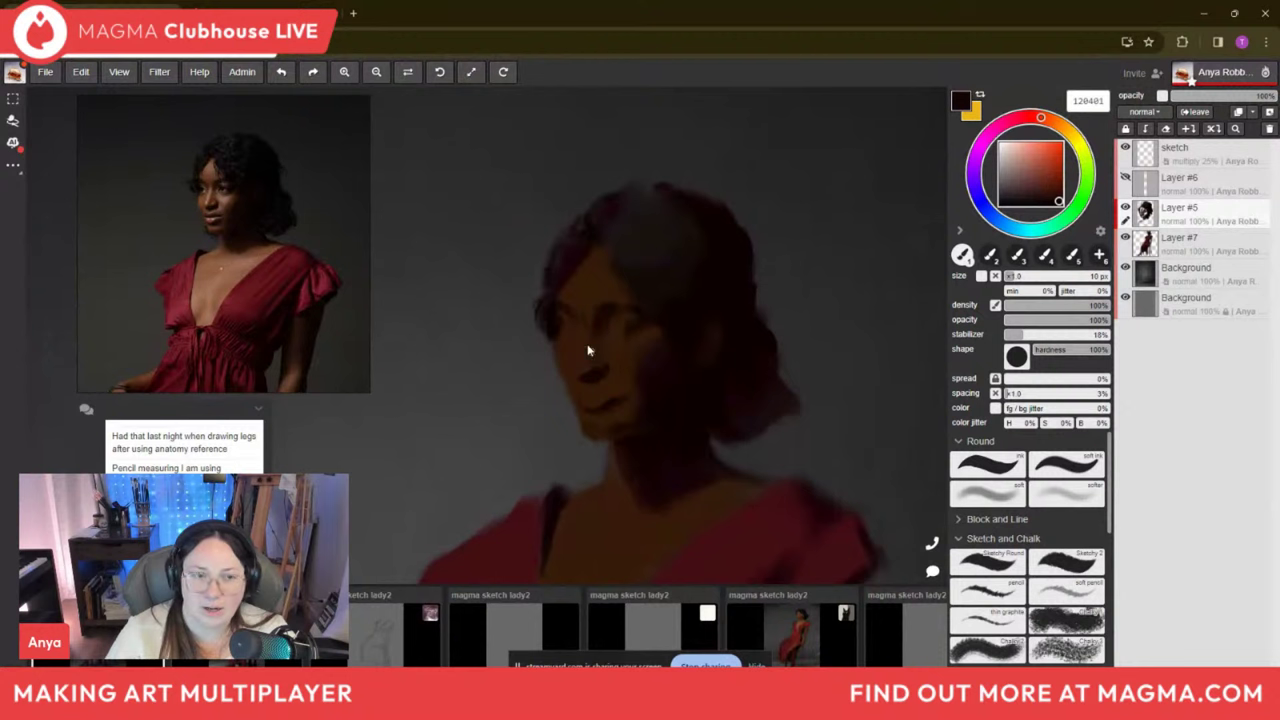
Pick skin tone 361b09 from the forehead and refine the skin around the nose, starting at 12 px.
{"action": "left_click", "coordinate": [571, 290], "text": "alt"}
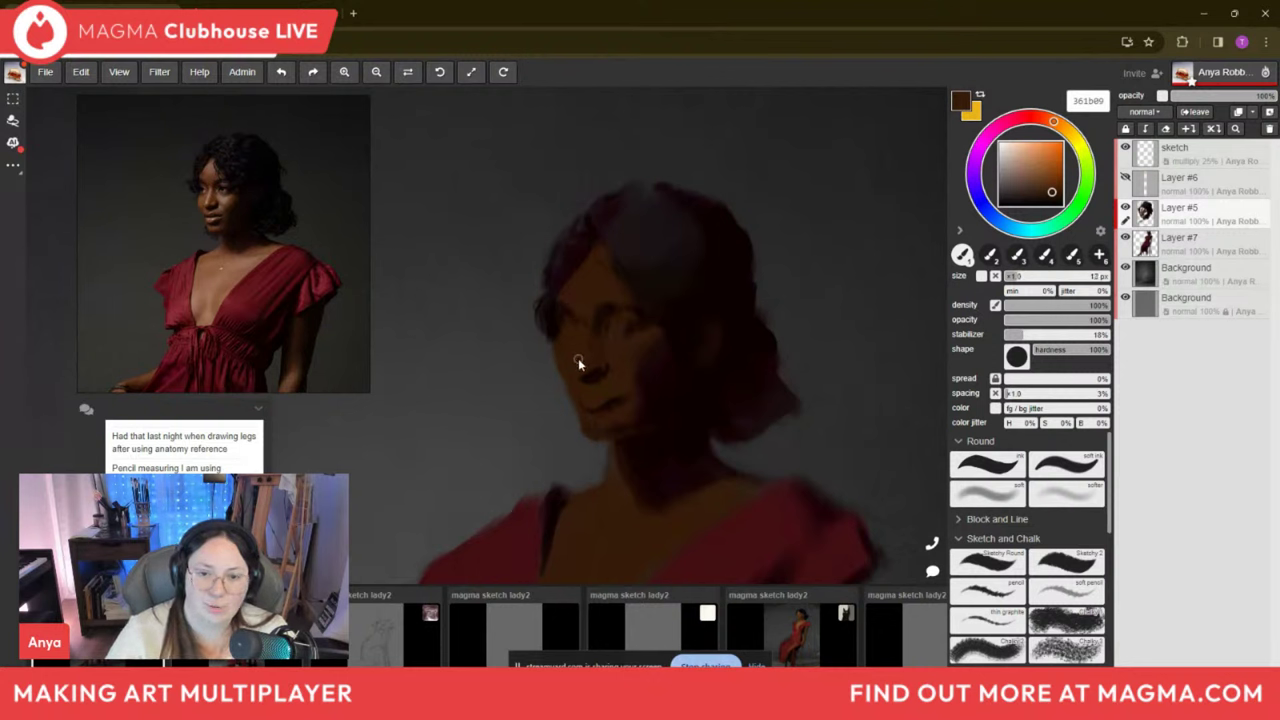
{"action": "key", "text": "["}
{"action": "key", "text": "["}
{"action": "key", "text": "["}
{"action": "key", "text": "["}
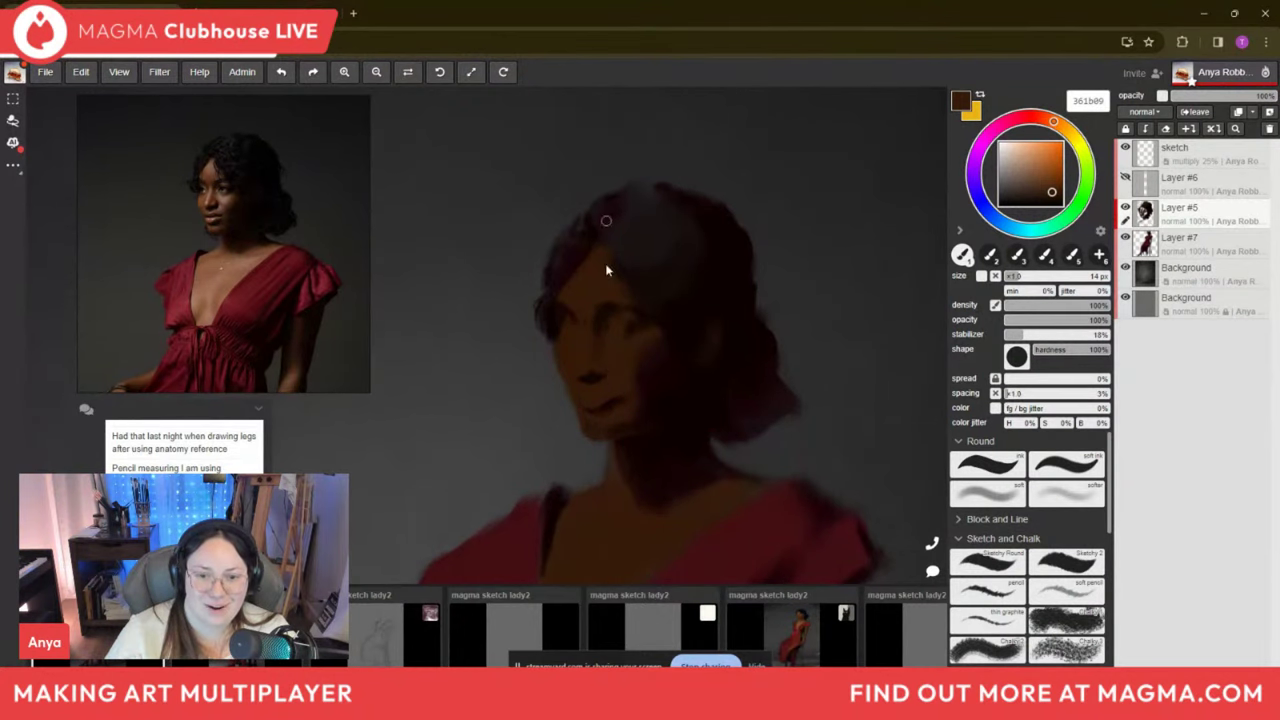
Pick shading tones 2e1609 and 281106 beside the nose and refine the nose and mouth area at 6 to 10 px.
{"action": "left_click", "coordinate": [612, 333], "text": "alt"}
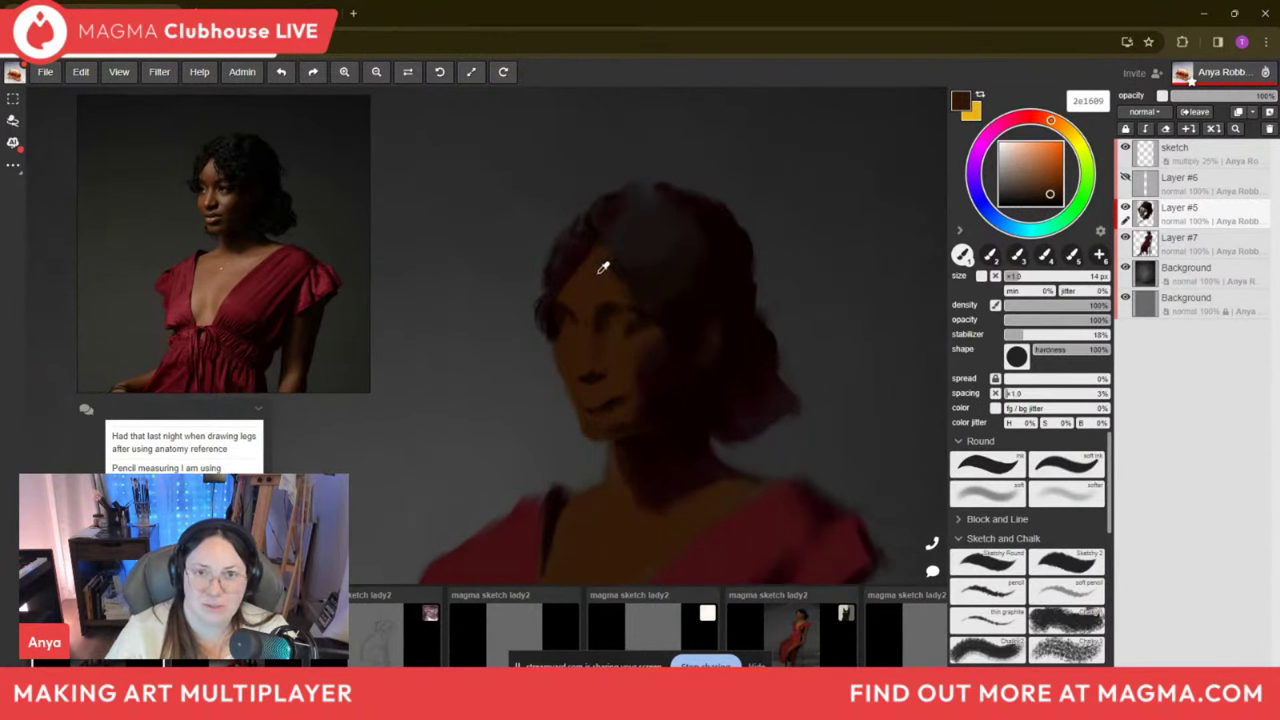
{"action": "left_click", "coordinate": [606, 326], "text": "alt"}
{"action": "key", "text": "bracketleft"}
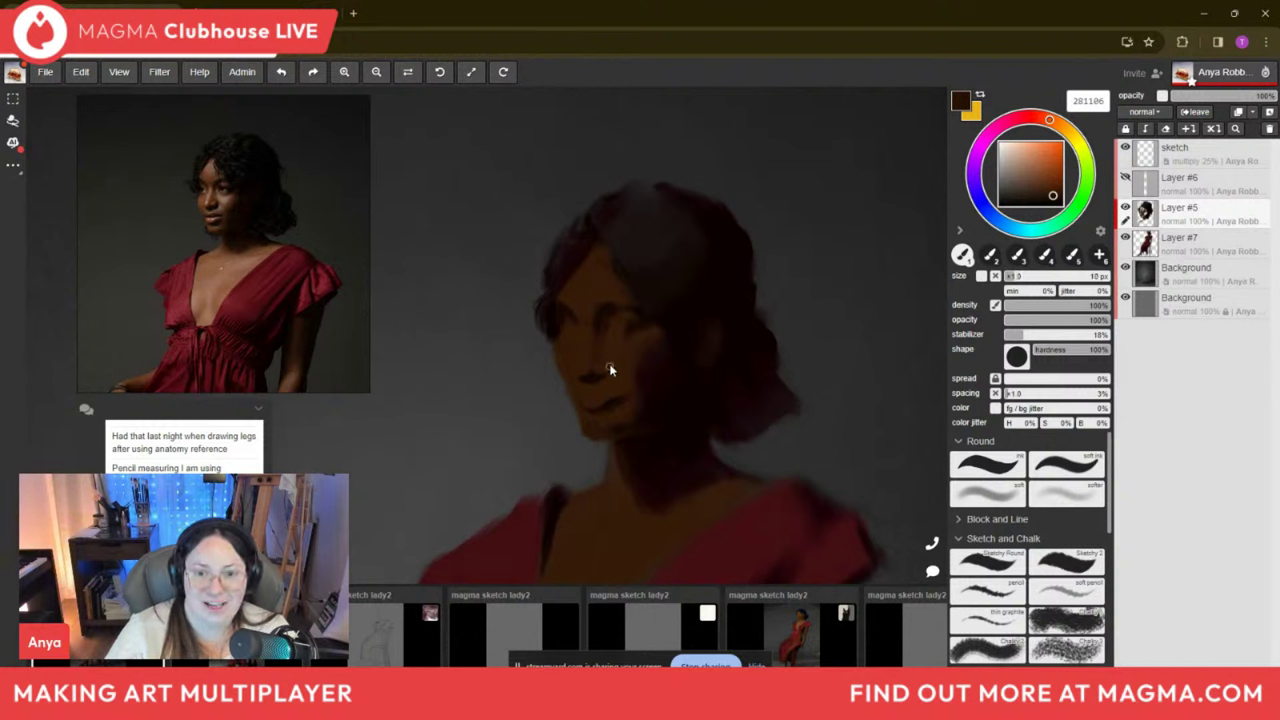
{"action": "key", "text": "bracketleft"}
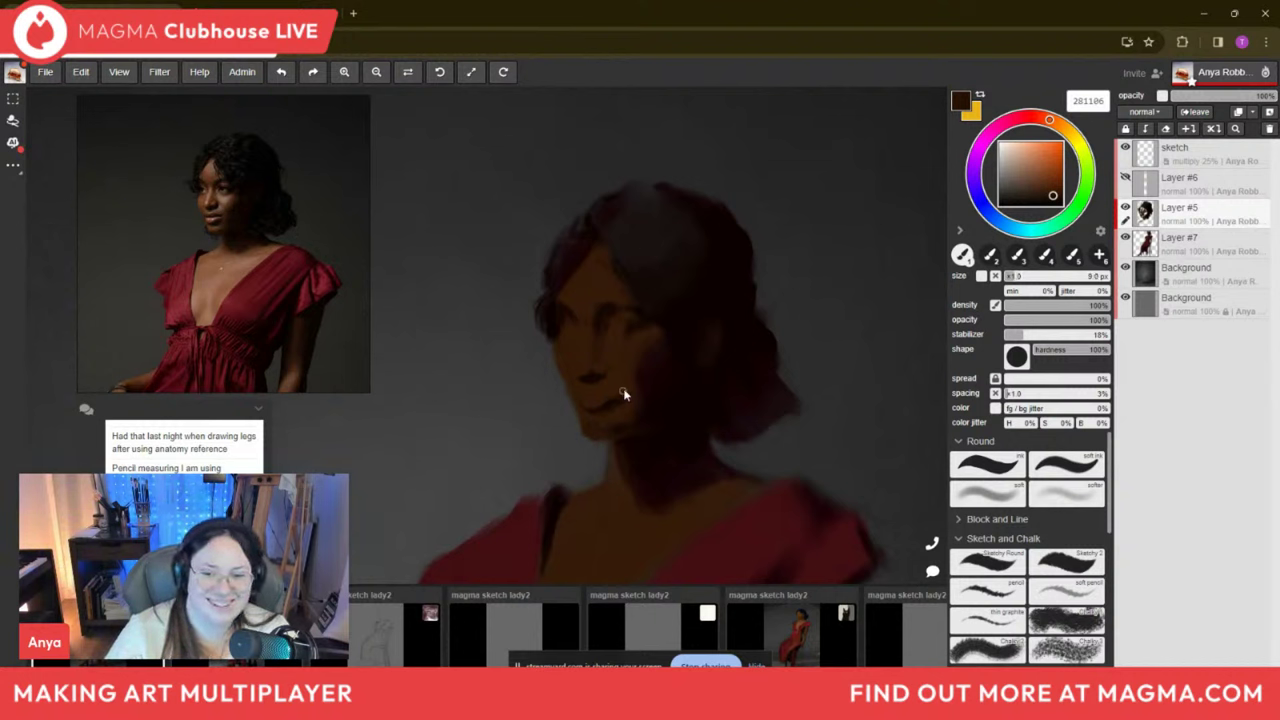
{"action": "key", "text": "bracketright"}
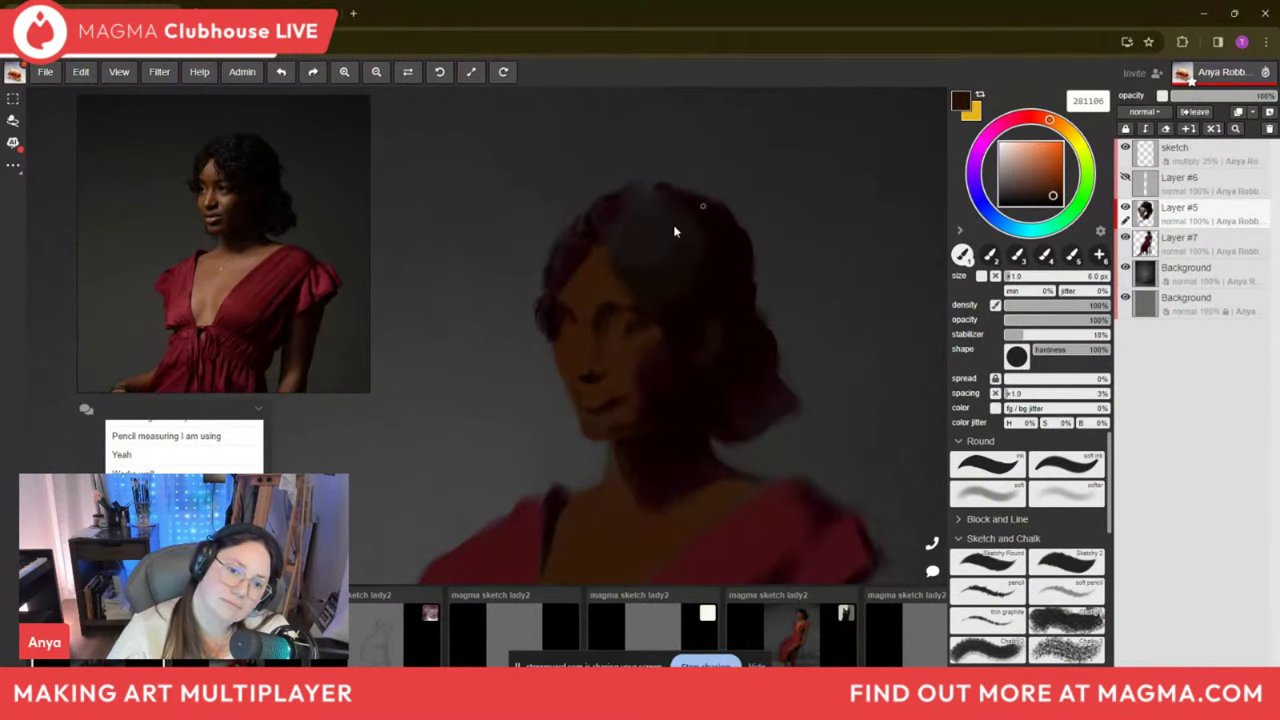
Pick skin tone 341808 and dark brown 160702 around the far eye and refine the face shading at up to 20 px.
{"action": "left_click", "coordinate": [569, 325], "text": "alt"}
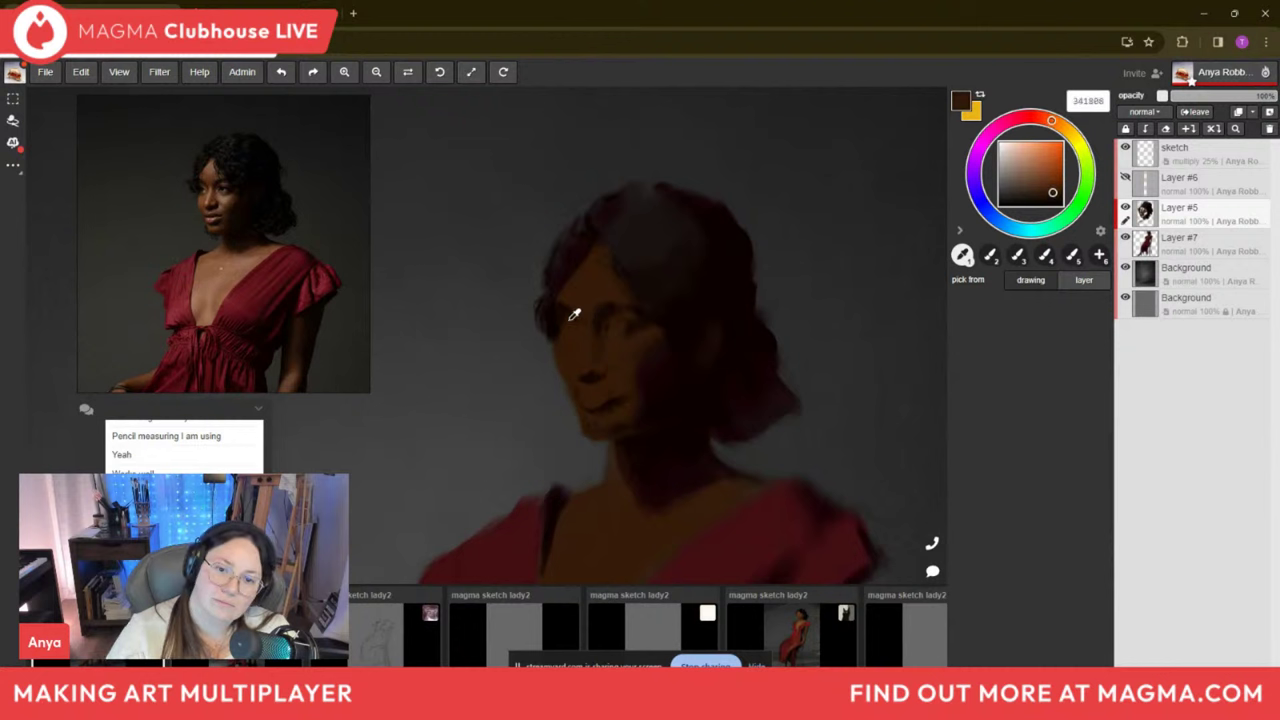
{"action": "key", "text": "bracketright"}
{"action": "key", "text": "bracketright"}
{"action": "key", "text": "bracketright"}
{"action": "left_click", "coordinate": [565, 311], "text": "alt"}
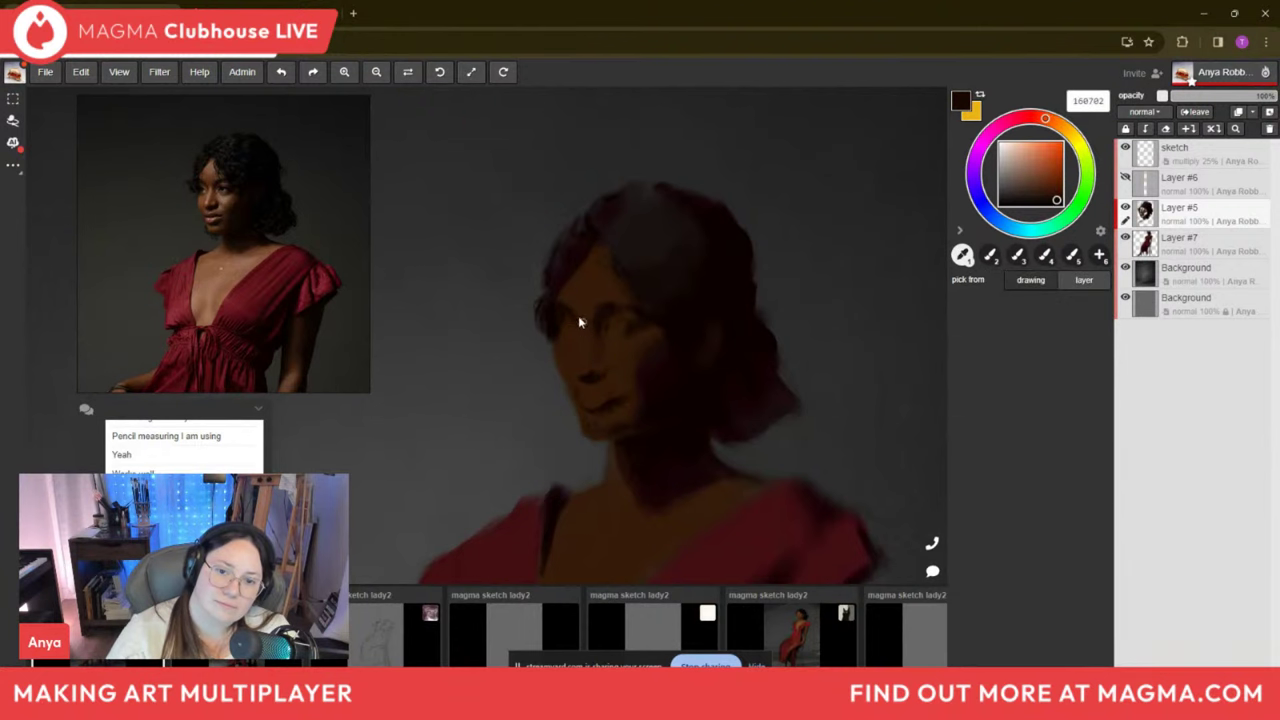
{"action": "key", "text": "bracketright"}
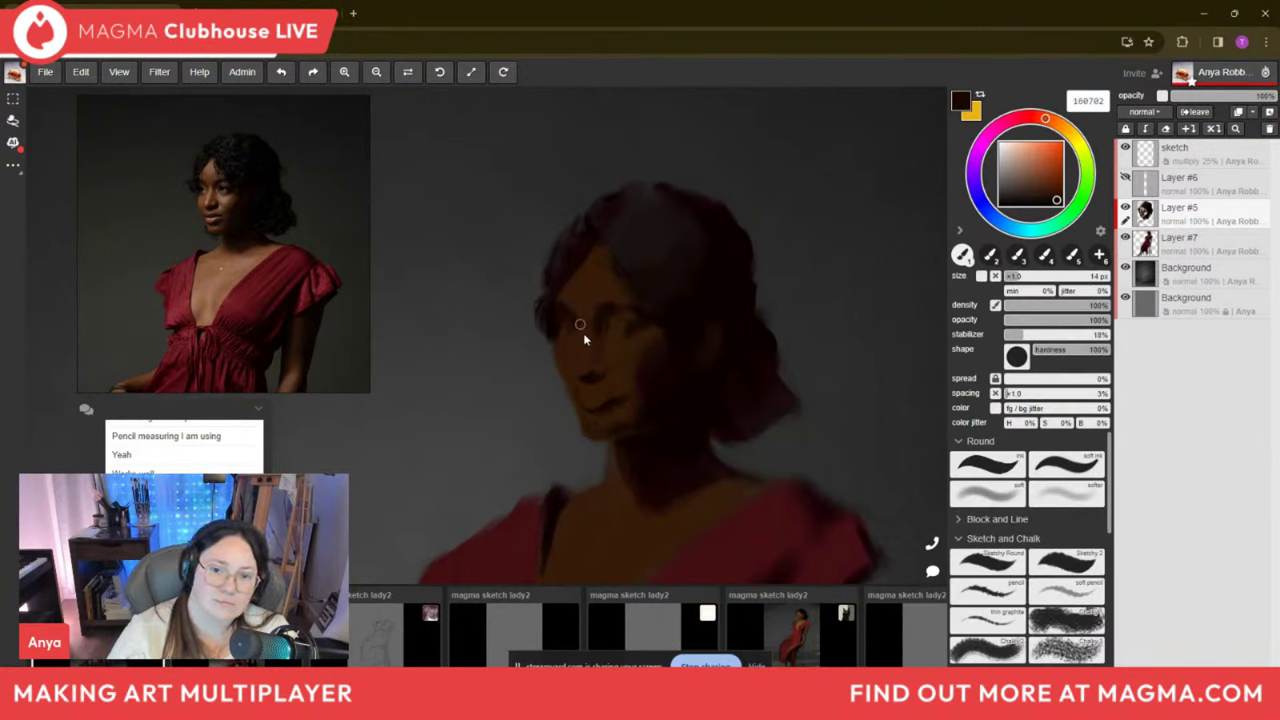
{"action": "key", "text": "bracketright"}
{"action": "key", "text": "bracketright"}
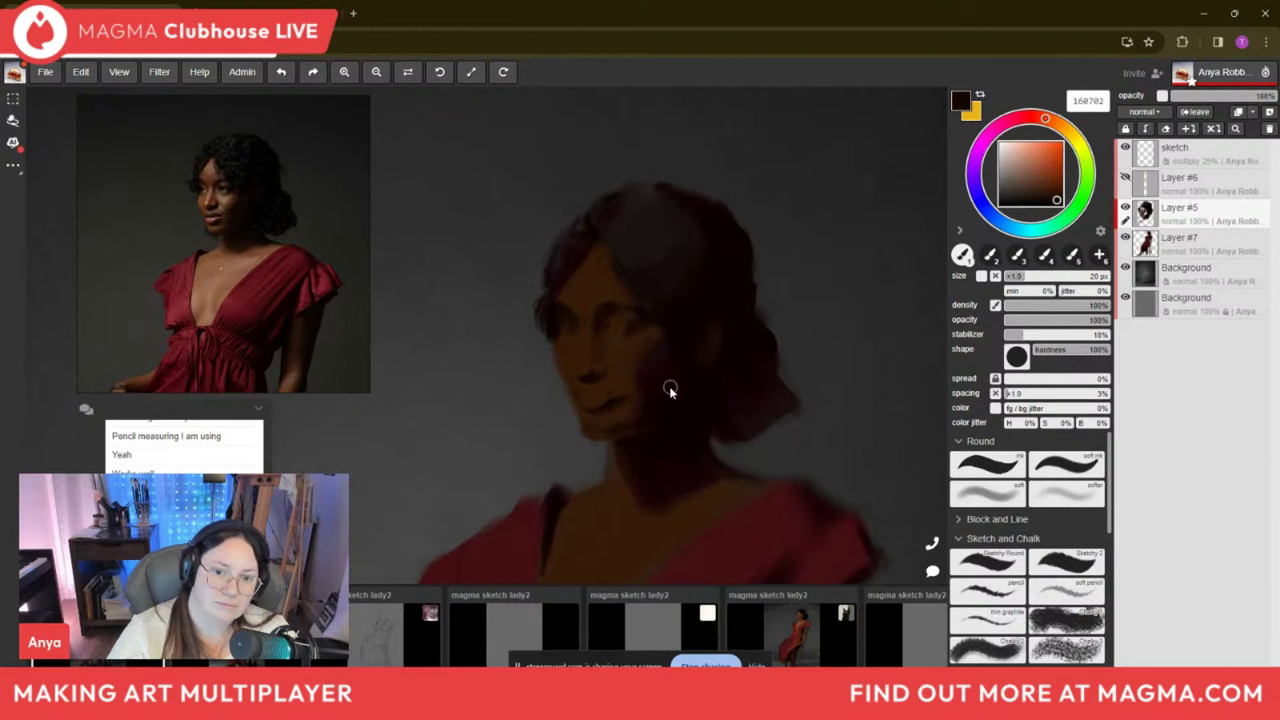
Pick skin tone 361908 and near-black 0c0100 beside the far eye and refine that edge of the face, ending at 5 px.
{"action": "left_click", "coordinate": [566, 343], "text": "alt"}
{"action": "key", "text": "bracketleft"}
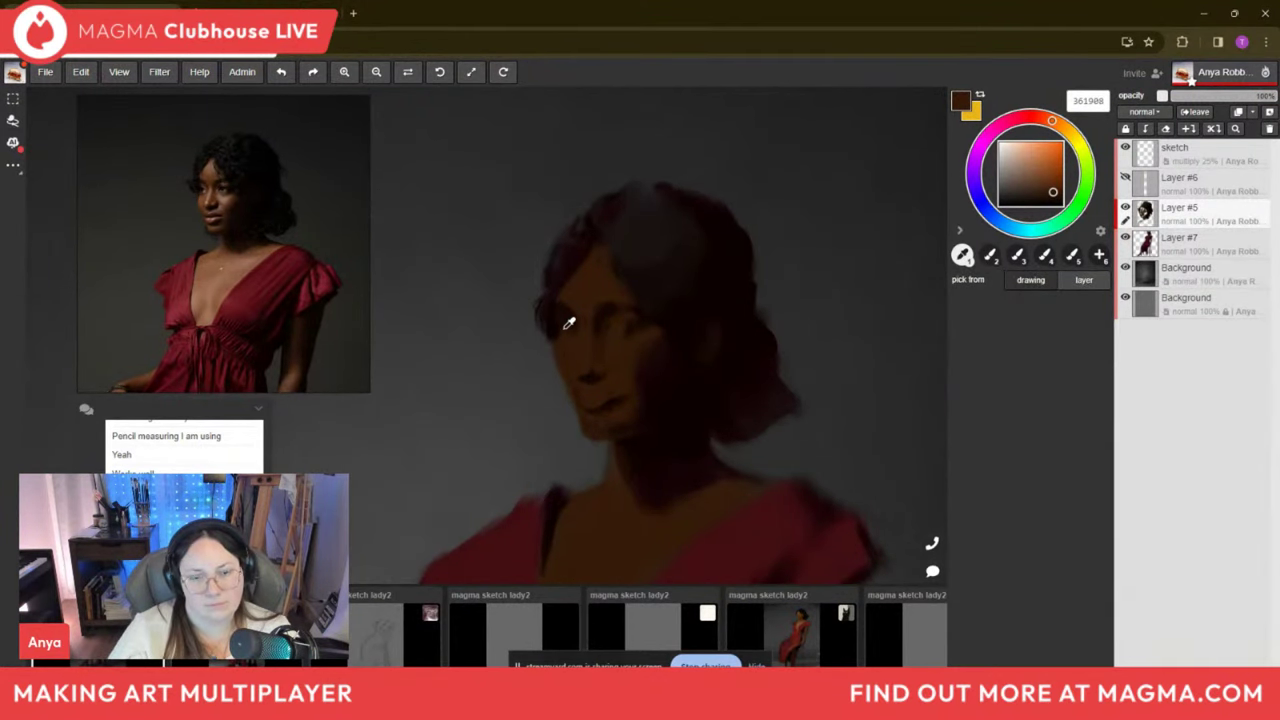
{"action": "left_click", "coordinate": [556, 326], "text": "alt"}
{"action": "key", "text": "bracketleft"}
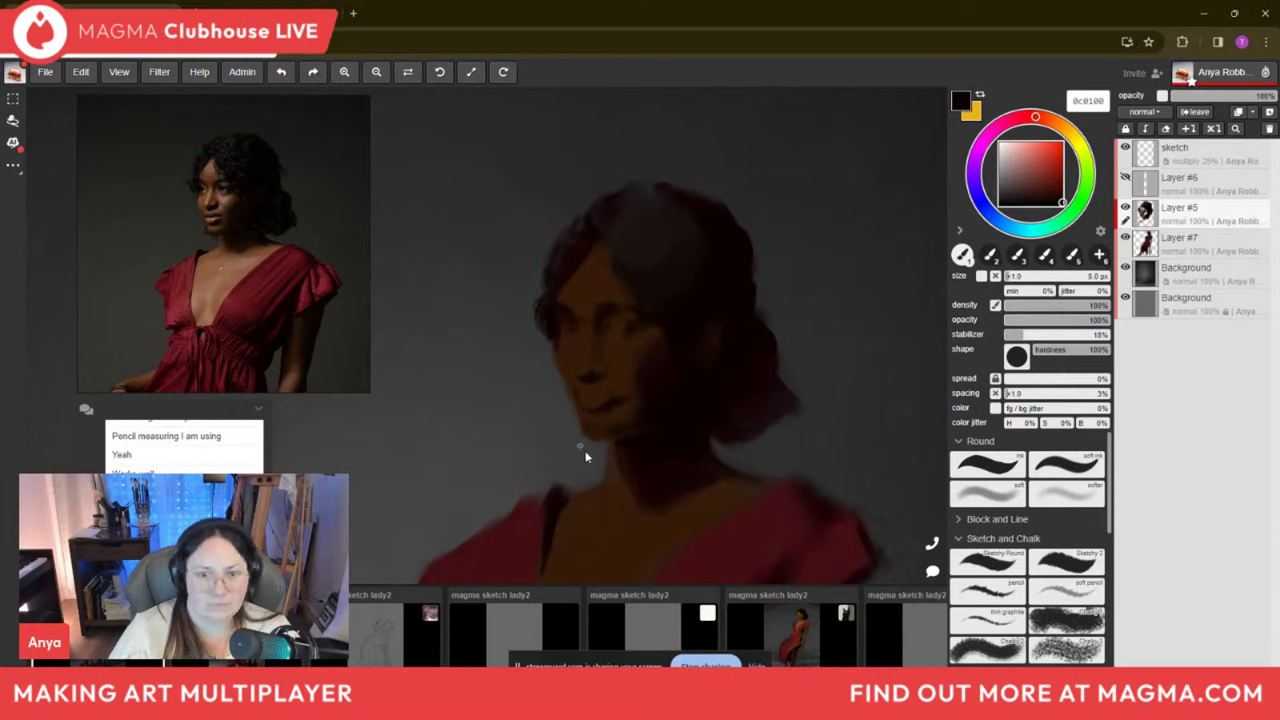
Pick near-black 0e0201 from the hair and darken the near eye socket, brow and temple at 9 to 20 px.
{"action": "key", "text": "alt"}
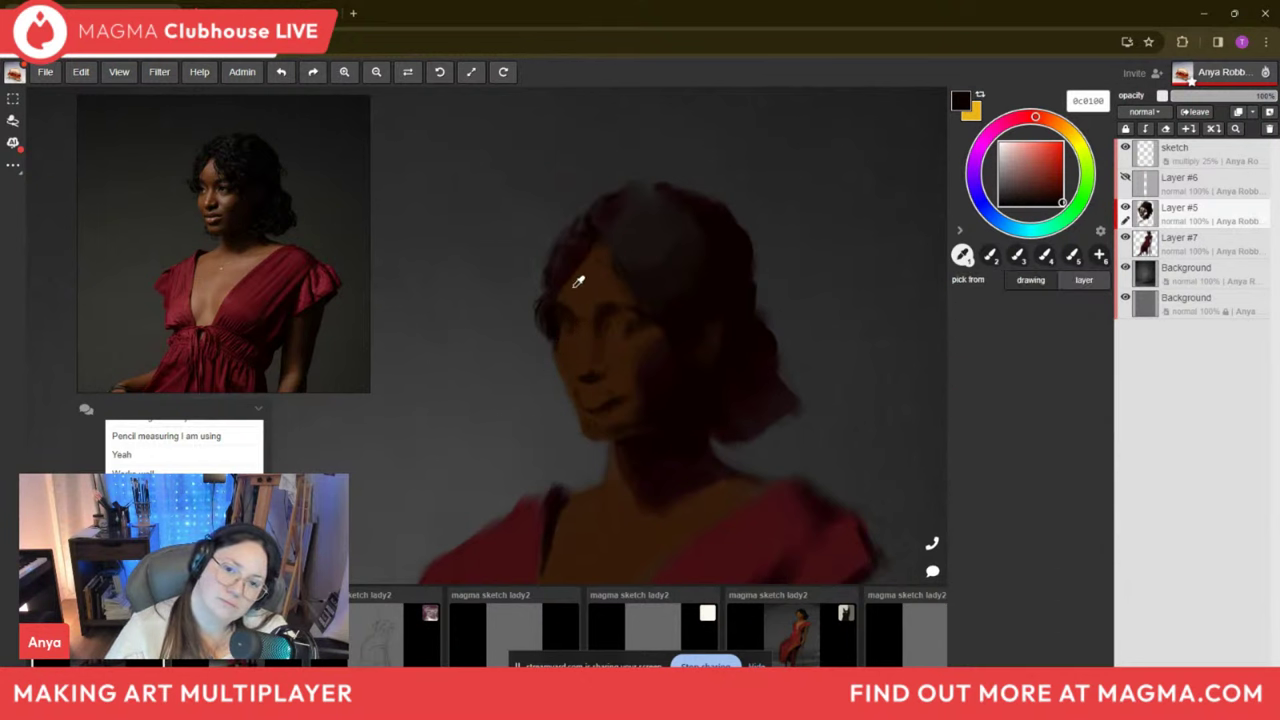
{"action": "left_click", "coordinate": [602, 218], "text": "alt"}
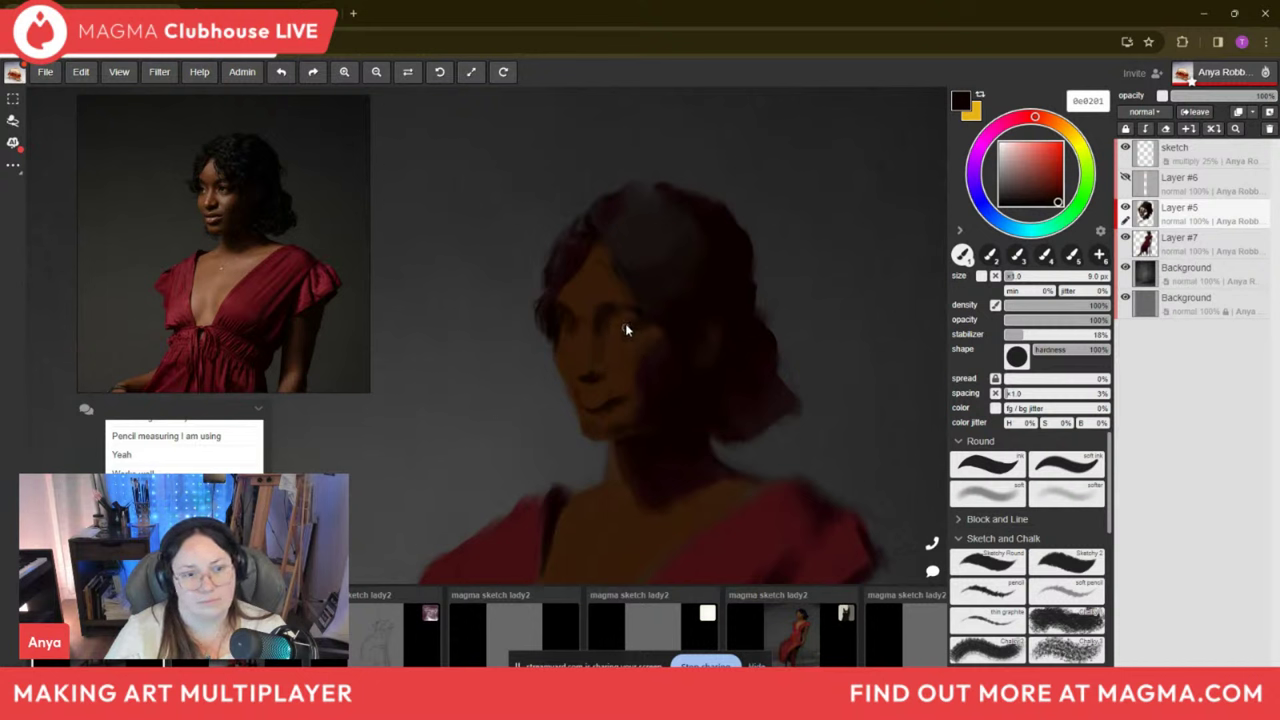
{"action": "key", "text": "bracketright"}
{"action": "key", "text": "bracketright"}
{"action": "key", "text": "bracketright"}
{"action": "key", "text": "bracketleft"}
{"action": "key", "text": "bracketleft"}
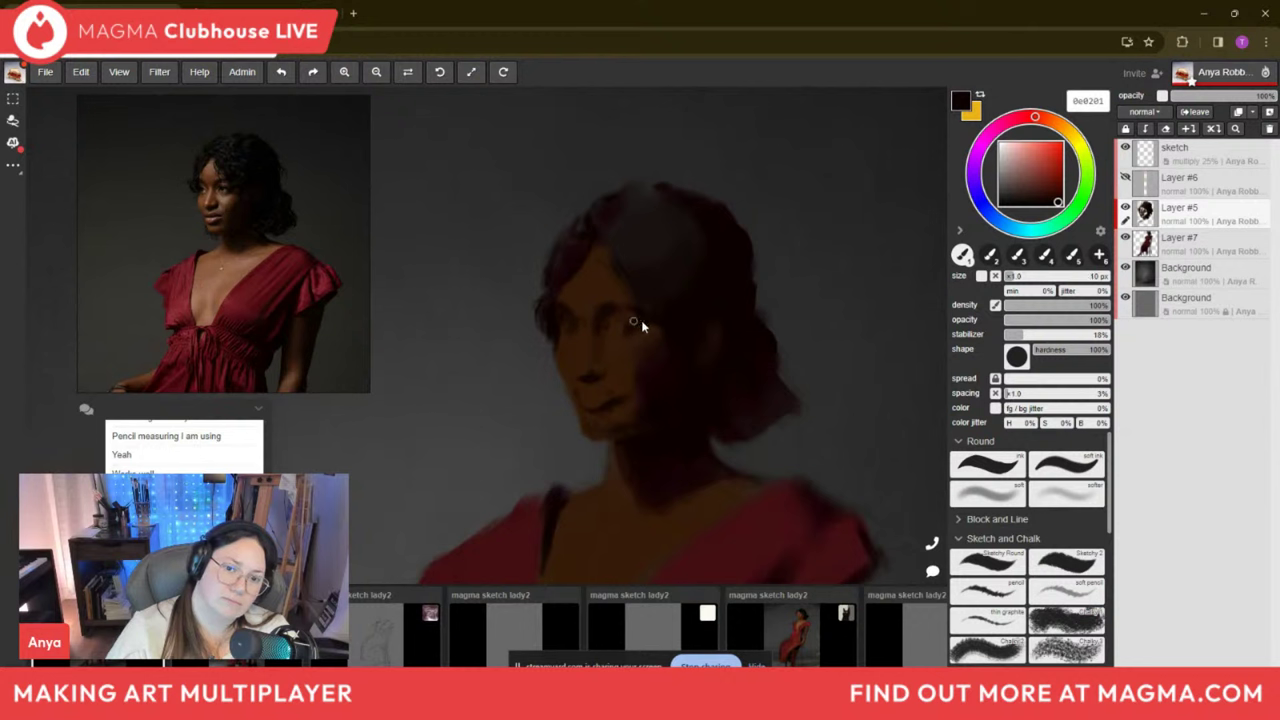
{"action": "key", "text": "bracketright"}
{"action": "key", "text": "bracketright"}
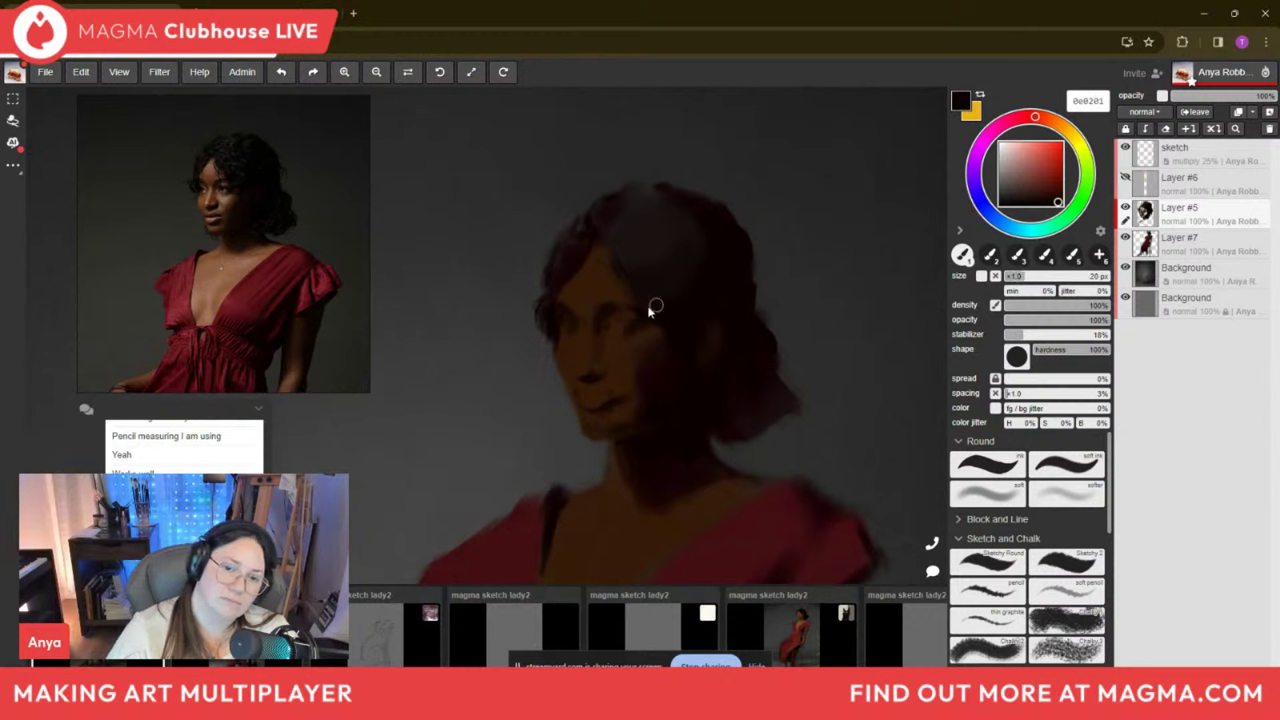
{"action": "key", "text": "bracketleft"}
{"action": "key", "text": "bracketleft"}
{"action": "key", "text": "bracketleft"}
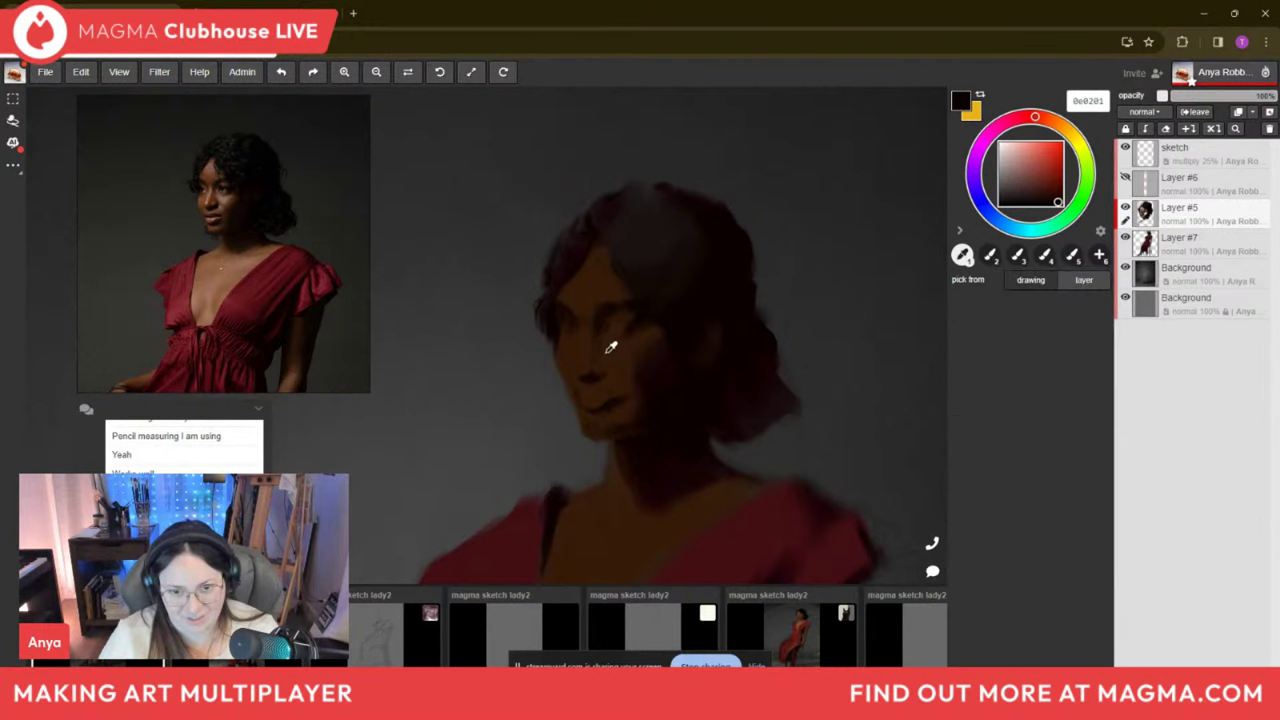
Pick shading tones 2b1509 and 311908 from the nose and eye area and refine the nose at 7 to 9 px.
{"action": "left_click", "coordinate": [602, 346], "text": "alt"}
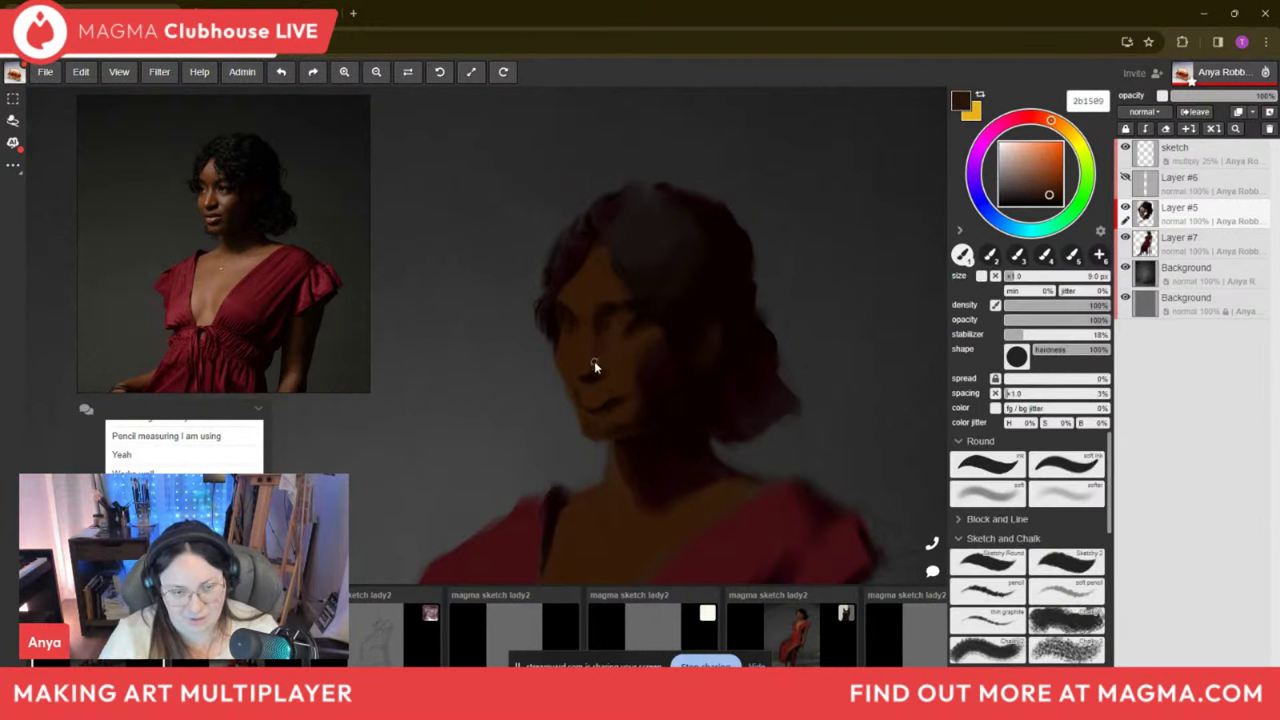
{"action": "key", "text": "["}
{"action": "key", "text": "["}
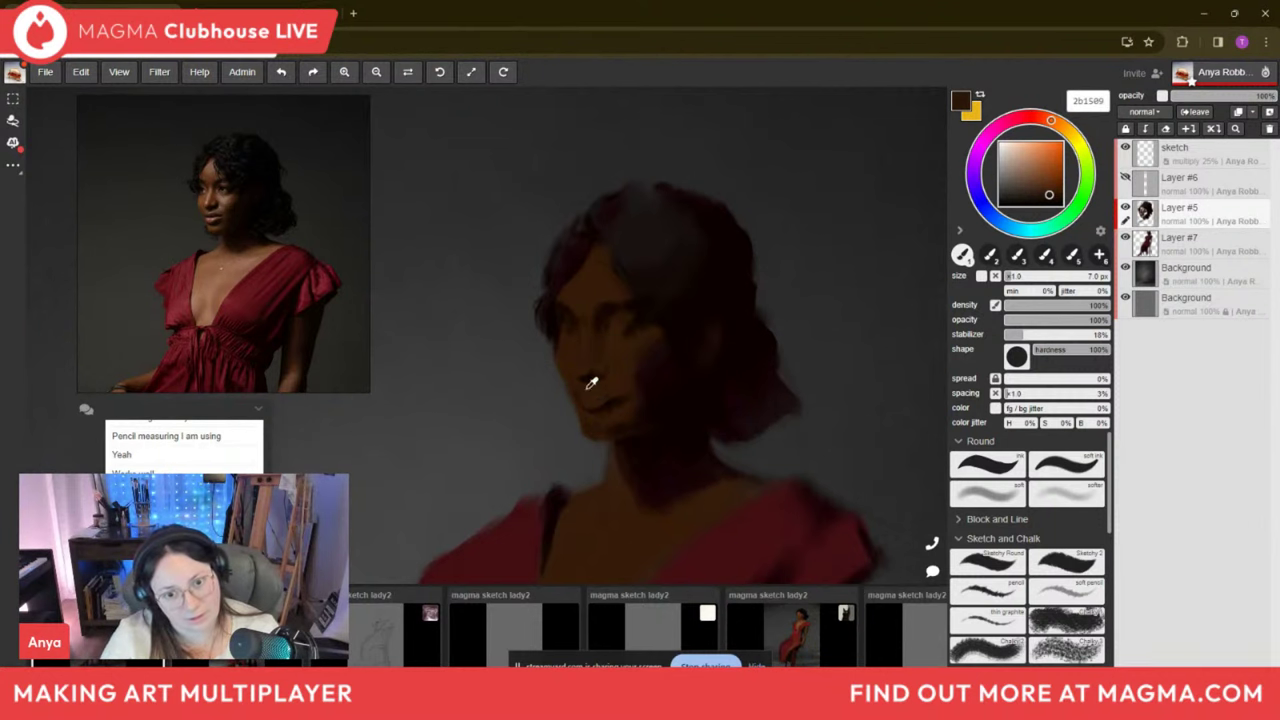
{"action": "left_click", "coordinate": [577, 325], "text": "alt"}
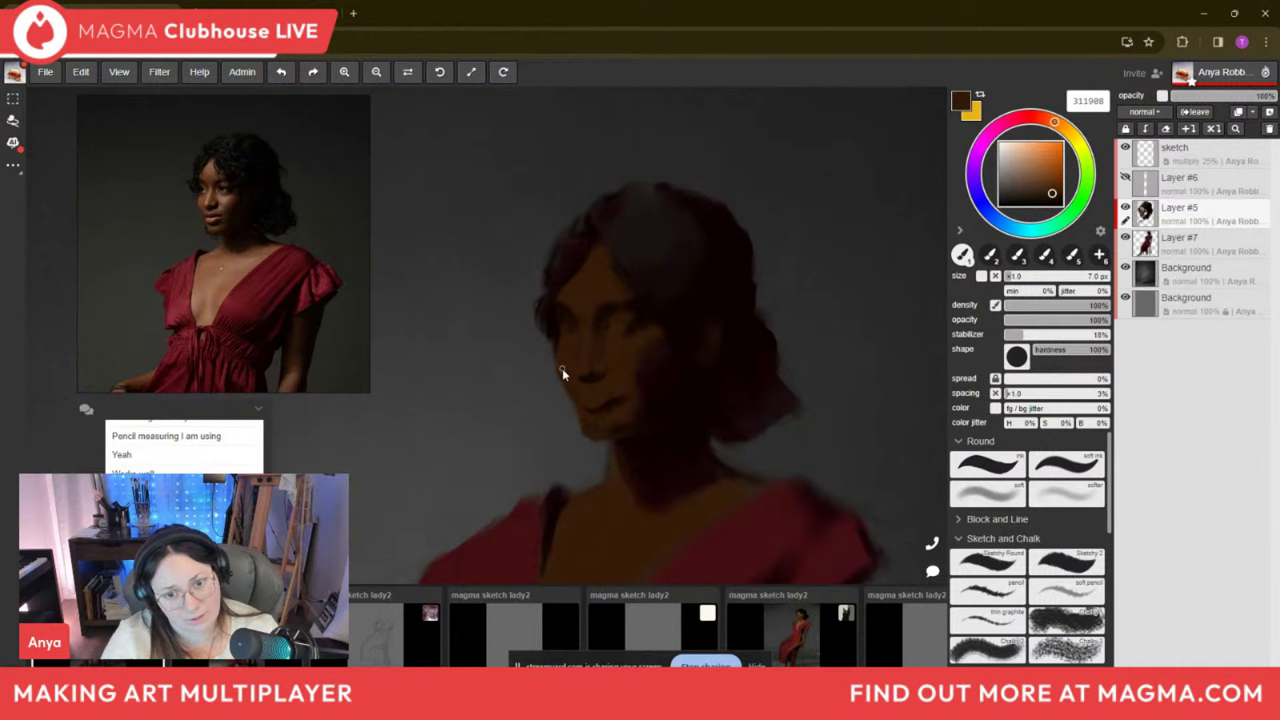
Pick background grey 3b3b3b beside the chin and clean up the far face contour, erasing at 12 px.
{"action": "key", "text": "alt"}
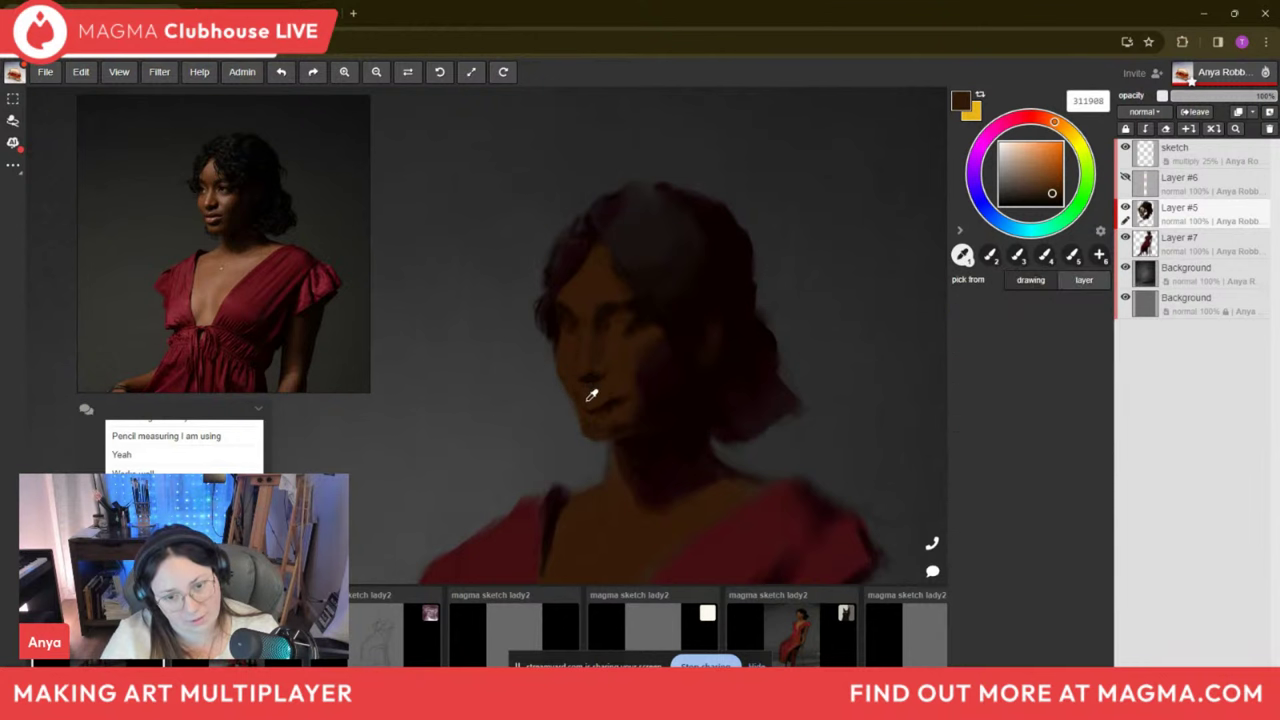
{"action": "left_click", "coordinate": [577, 403], "text": "alt"}
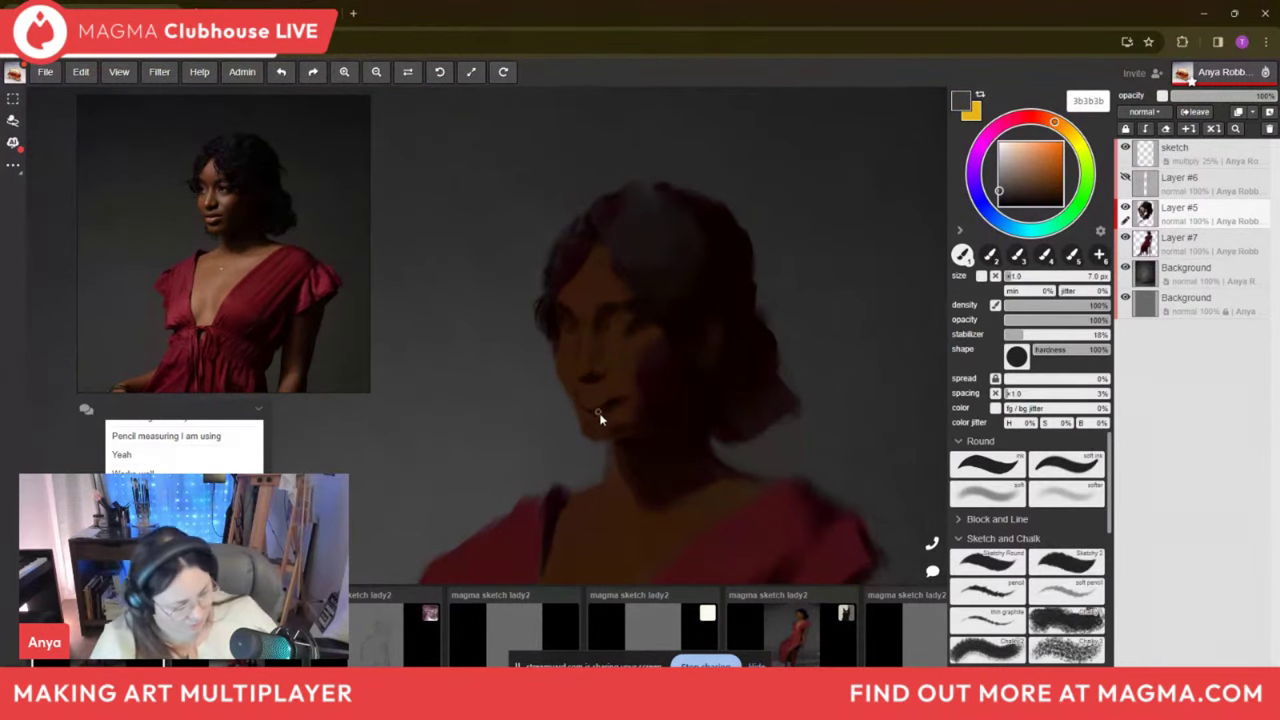
{"action": "key", "text": "e"}
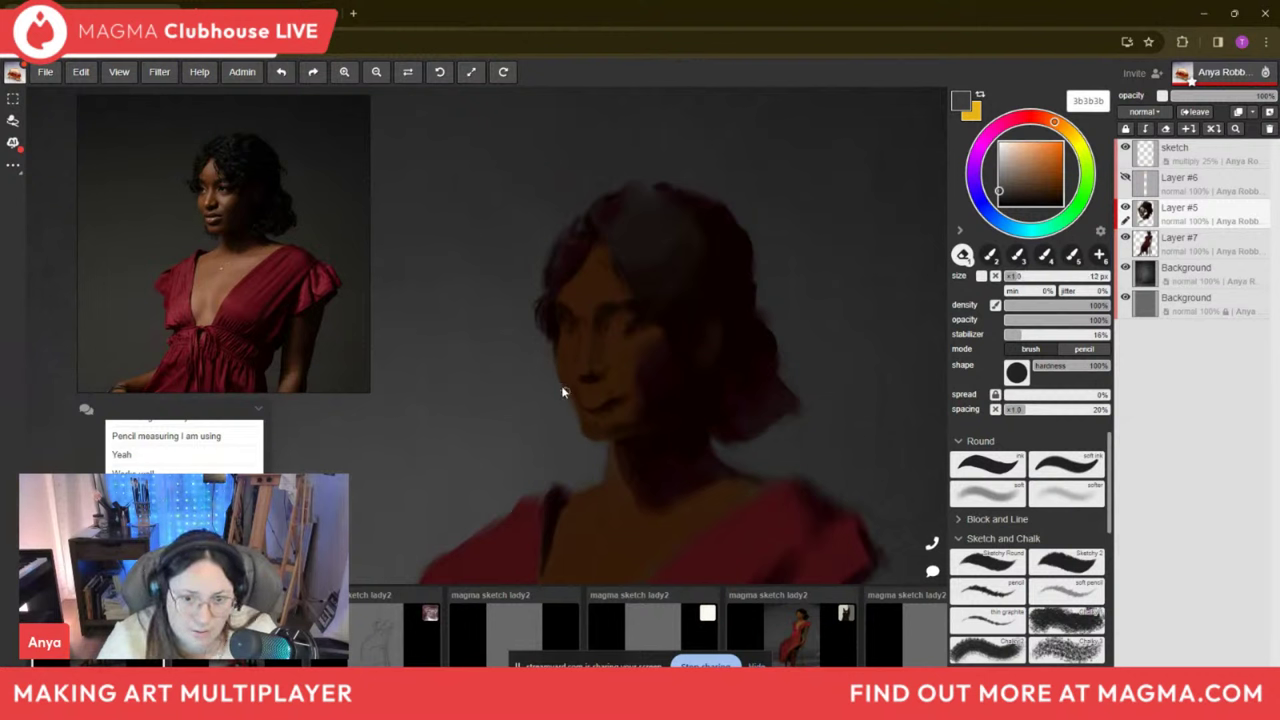
Pick skin tones 331909, 361908, 361b09 and 341b08 from the face and refine the cheeks and eye areas at 7 to 14 px.
{"action": "left_click", "coordinate": [571, 372], "text": "alt"}
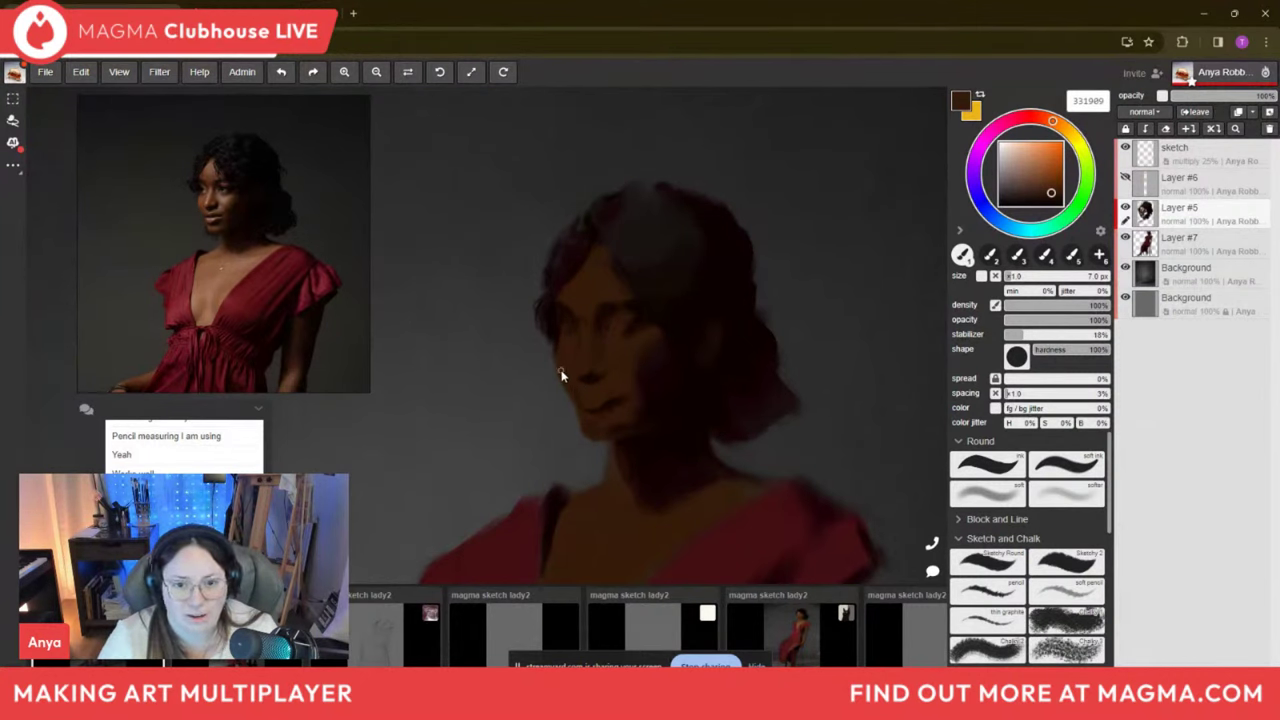
{"action": "key", "text": "alt"}
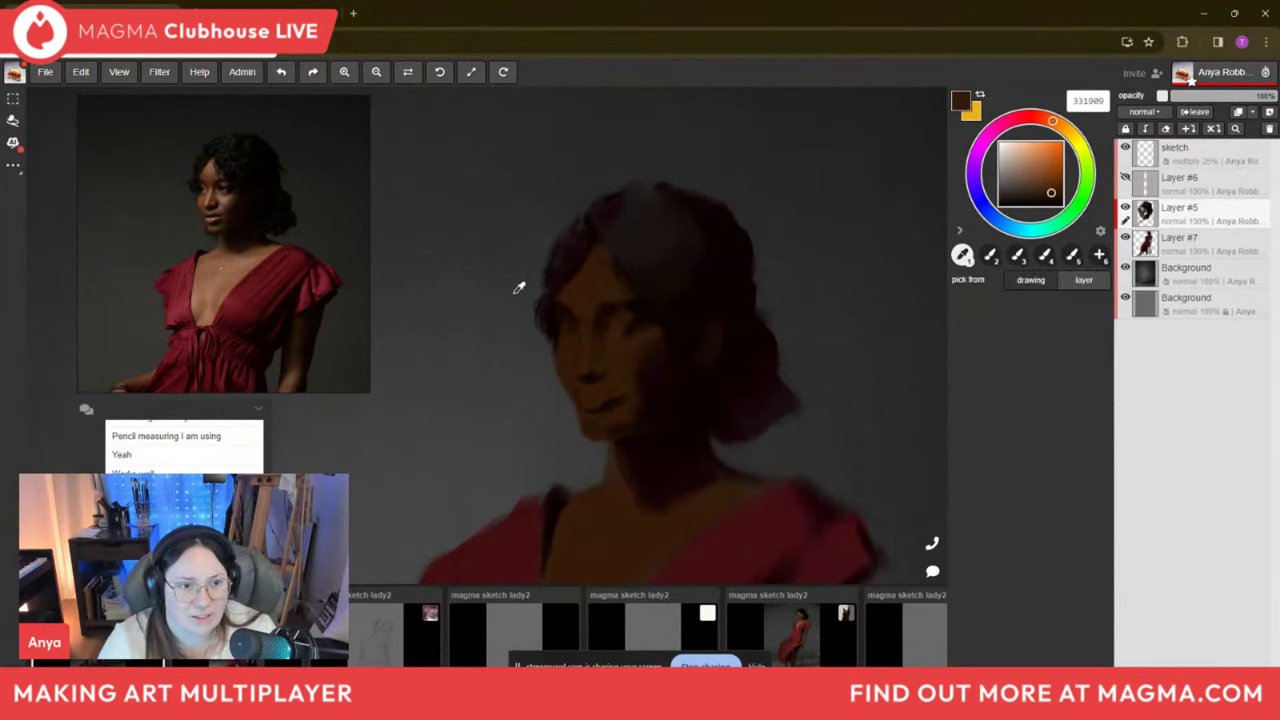
{"action": "left_click", "coordinate": [578, 300], "text": "alt"}
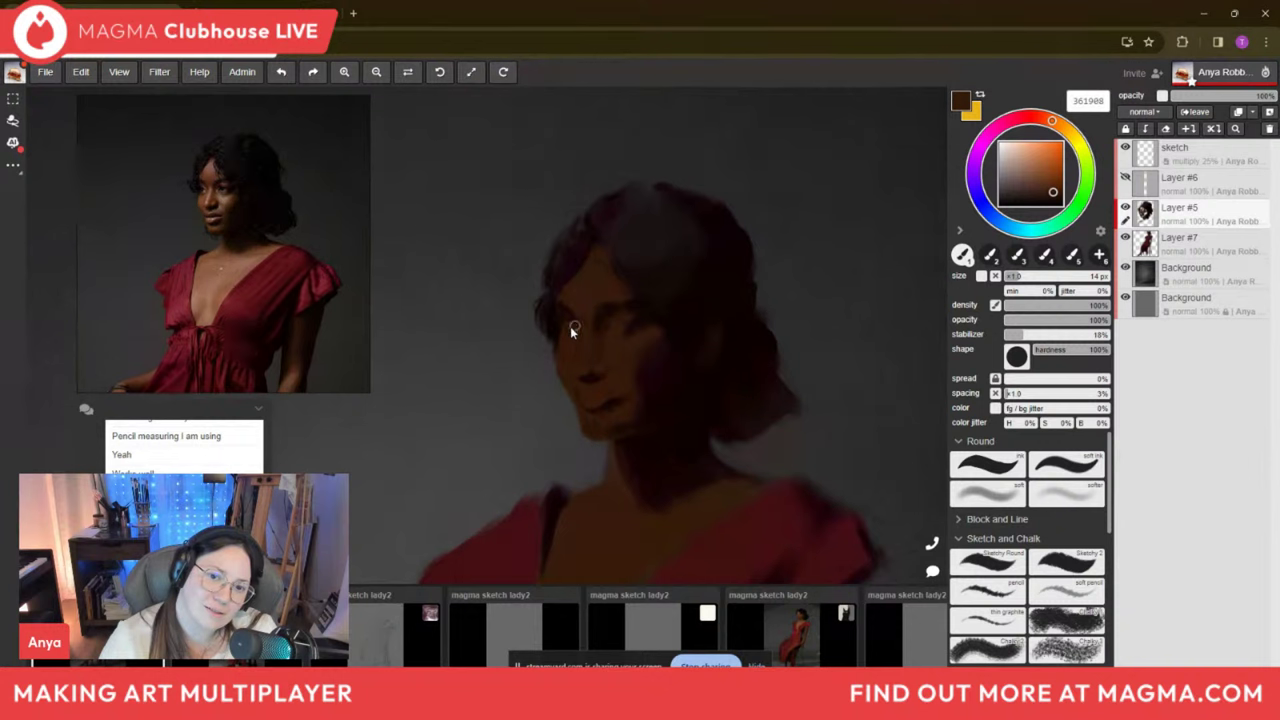
{"action": "key", "text": "i"}
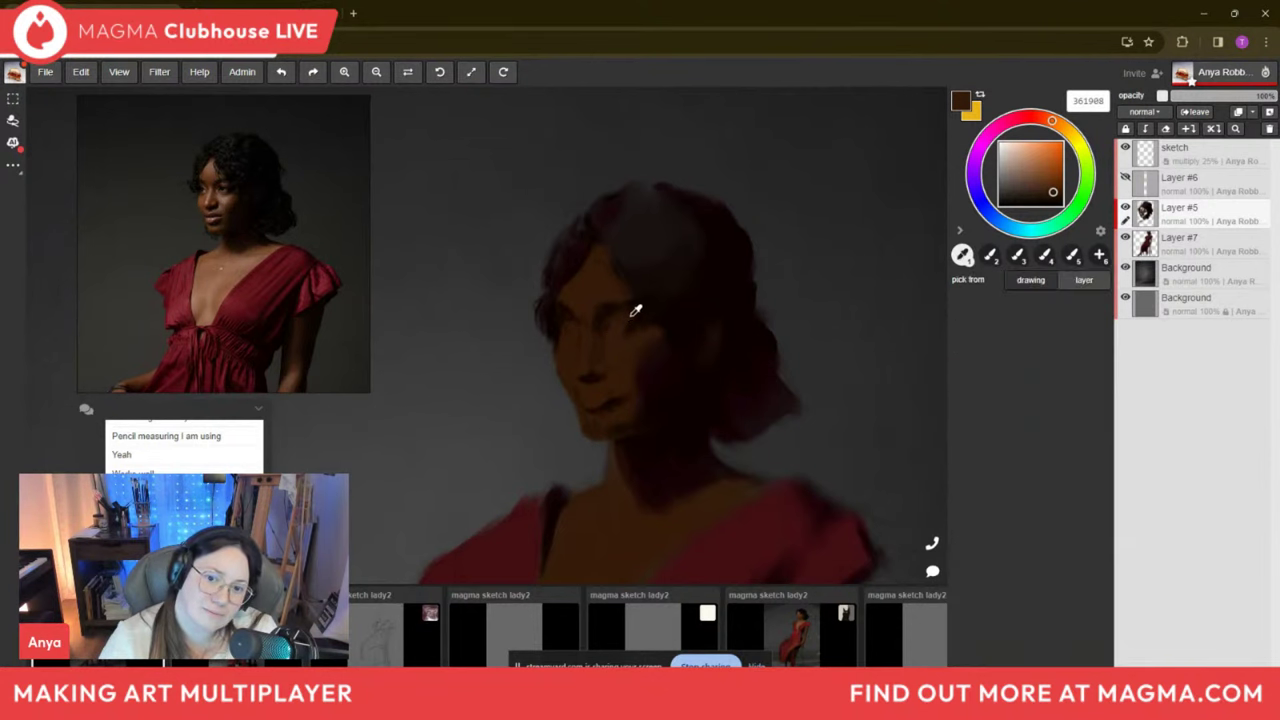
{"action": "left_click", "coordinate": [640, 340]}
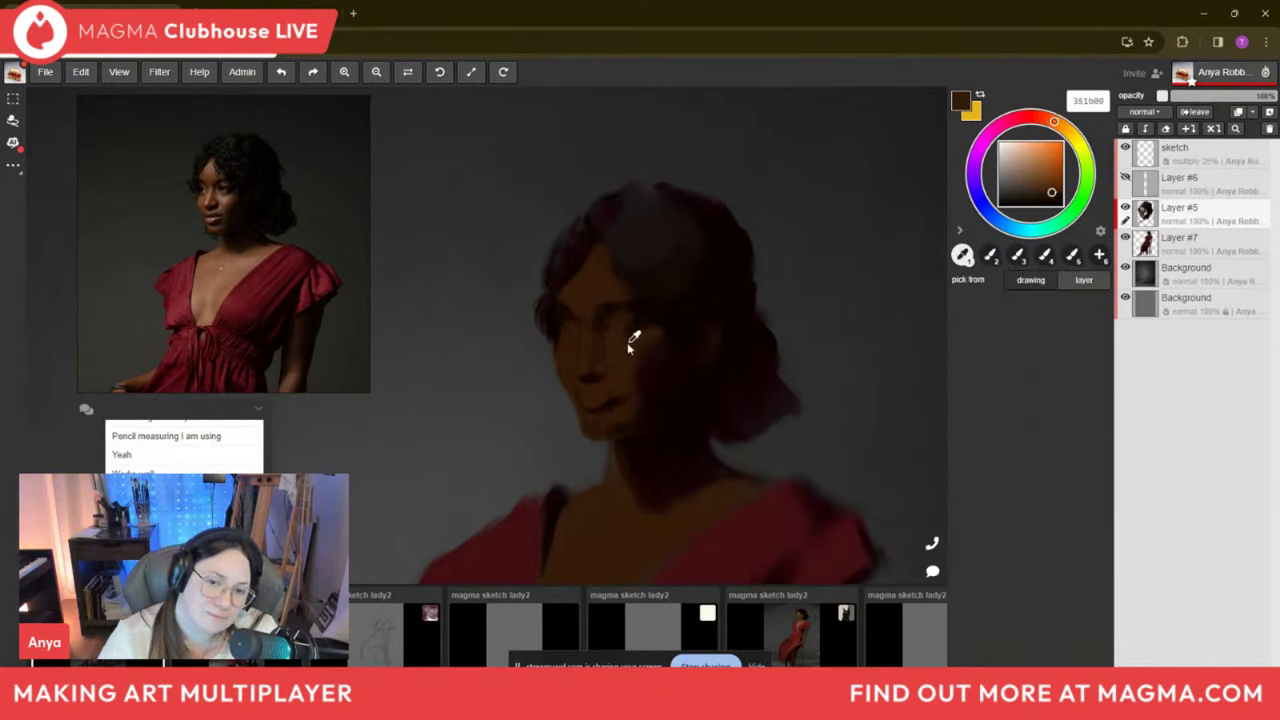
{"action": "key", "text": "b"}
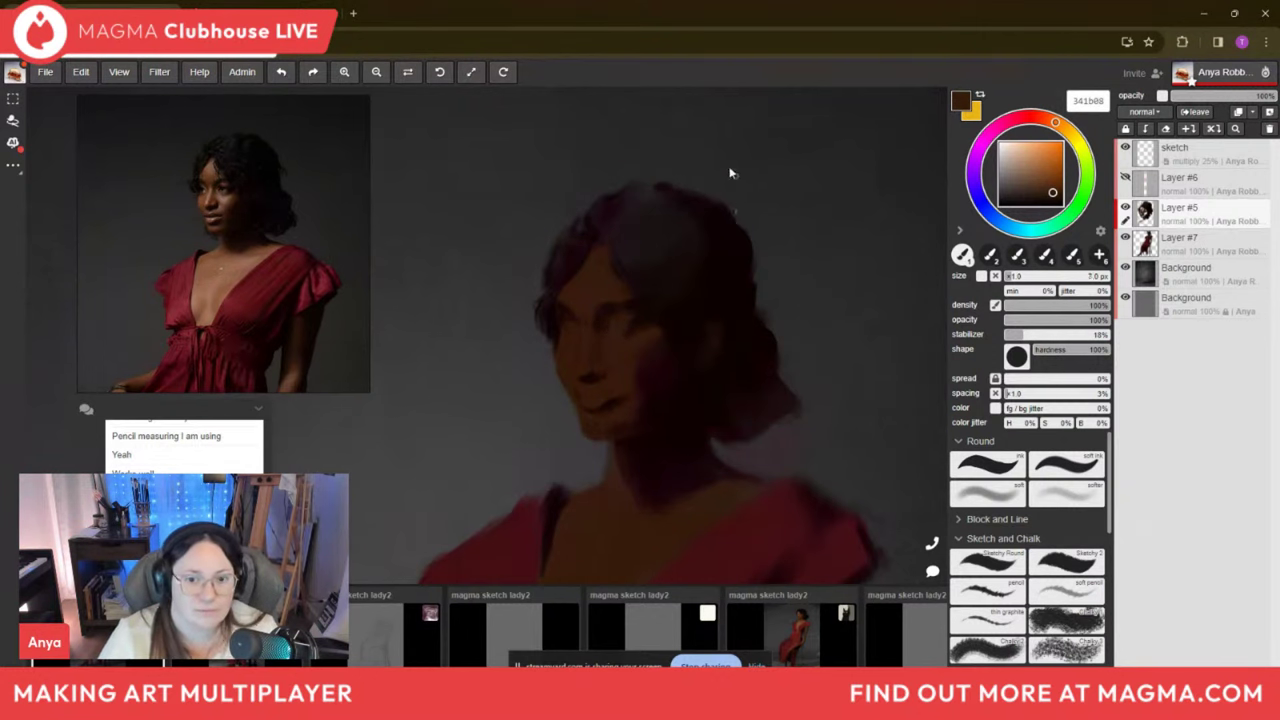
Pick dark brown 100401 beside the near eyebrow and paint over the grey patch in the hair at up to 40 px.
{"action": "key", "text": "i"}
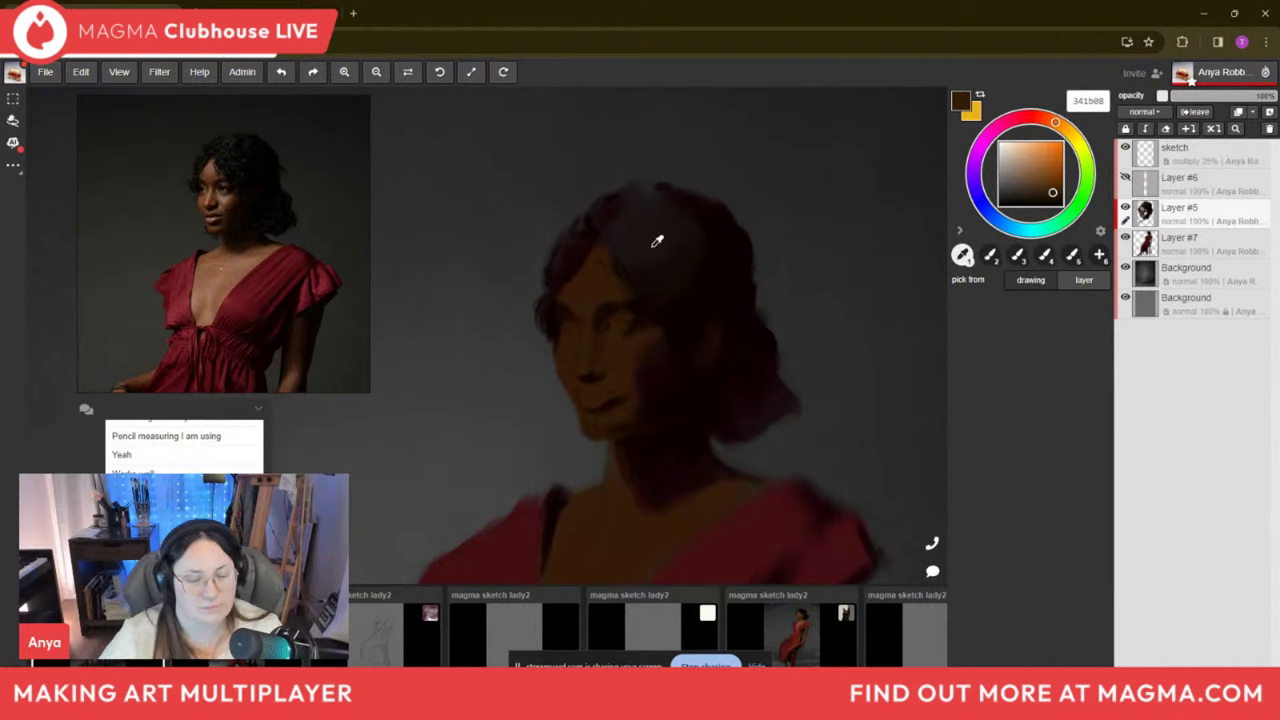
{"action": "scroll", "coordinate": [269, 216], "scroll_direction": "up", "scroll_amount": 5}
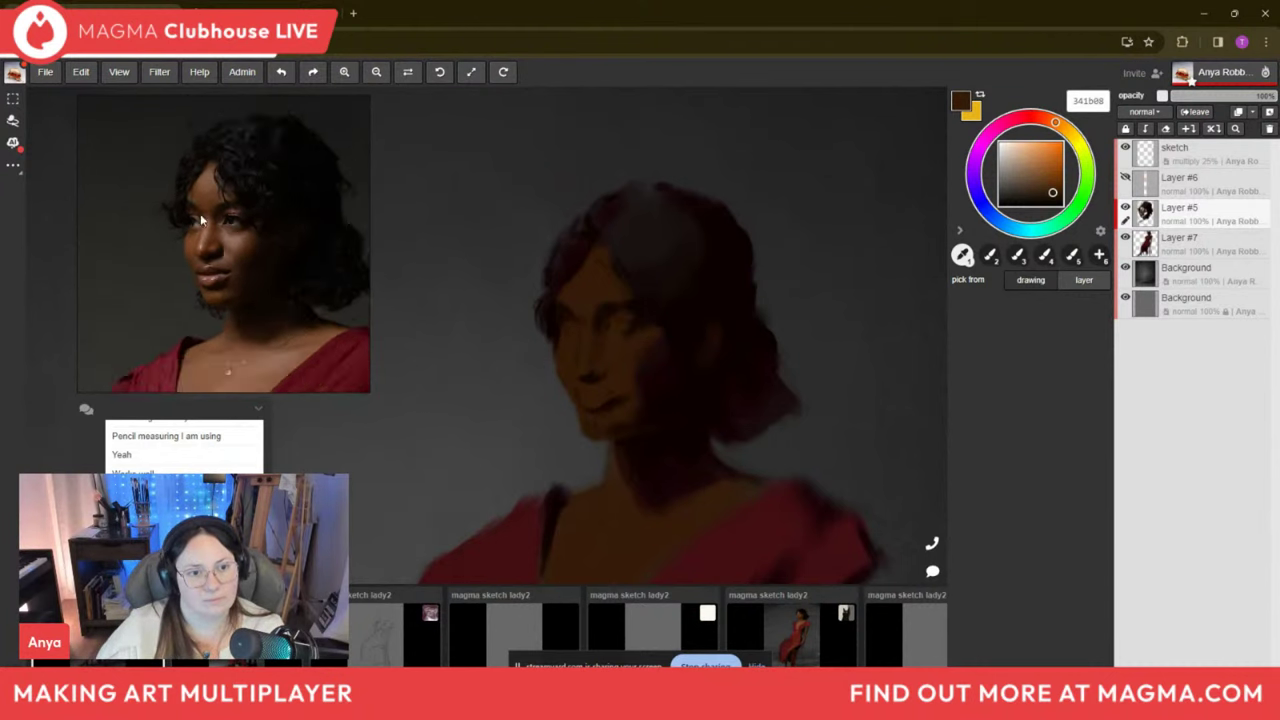
{"action": "scroll", "coordinate": [303, 213], "scroll_direction": "up", "scroll_amount": 1}
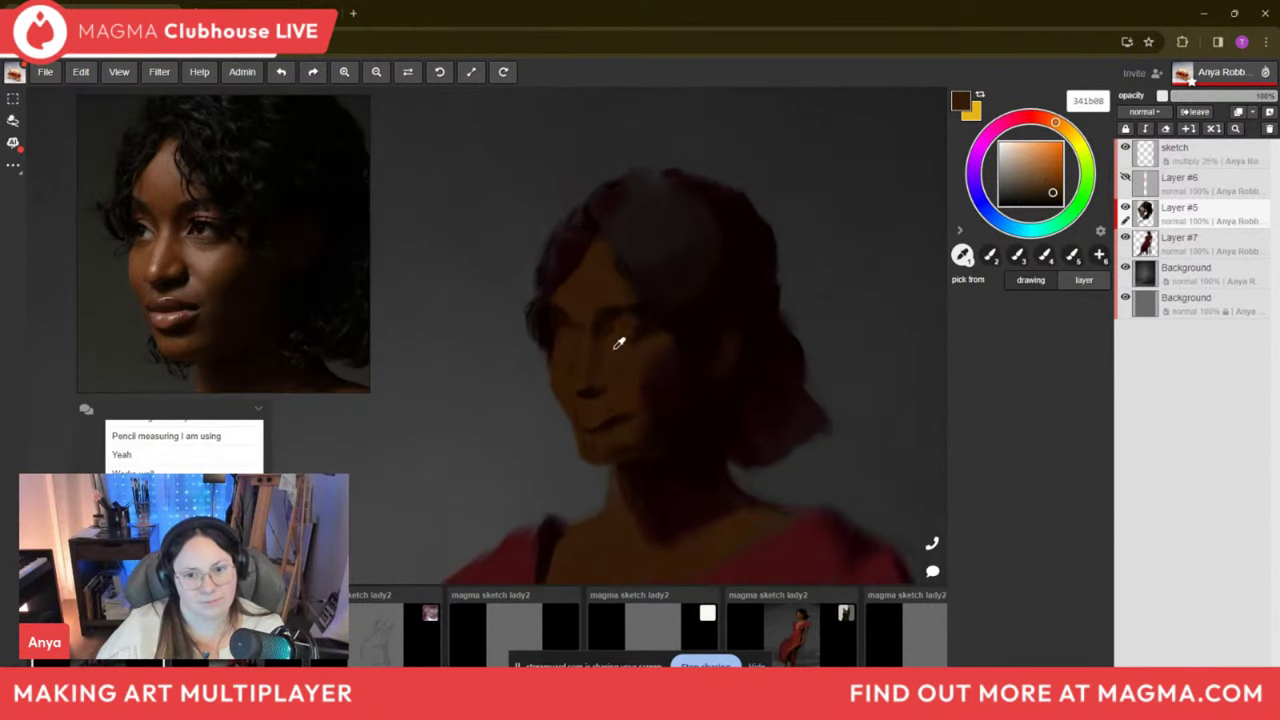
{"action": "scroll", "coordinate": [620, 297], "scroll_direction": "up", "scroll_amount": 2}
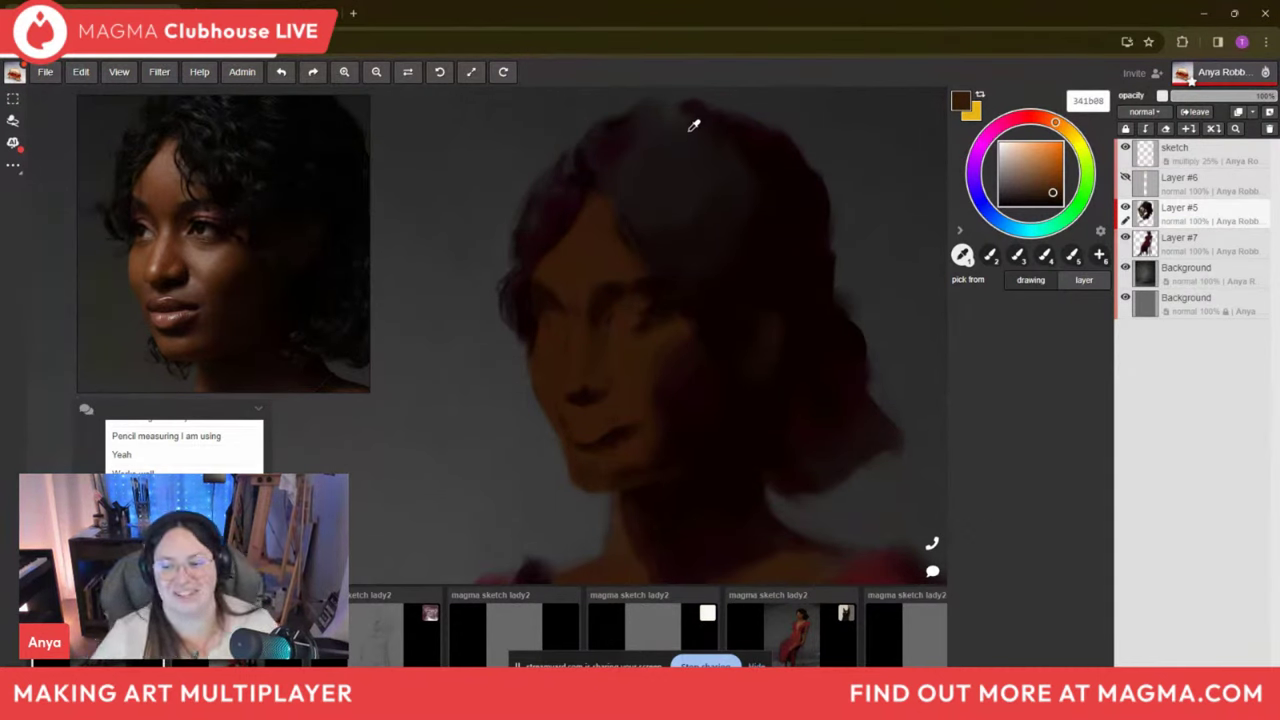
{"action": "left_click", "coordinate": [655, 287], "text": "alt"}
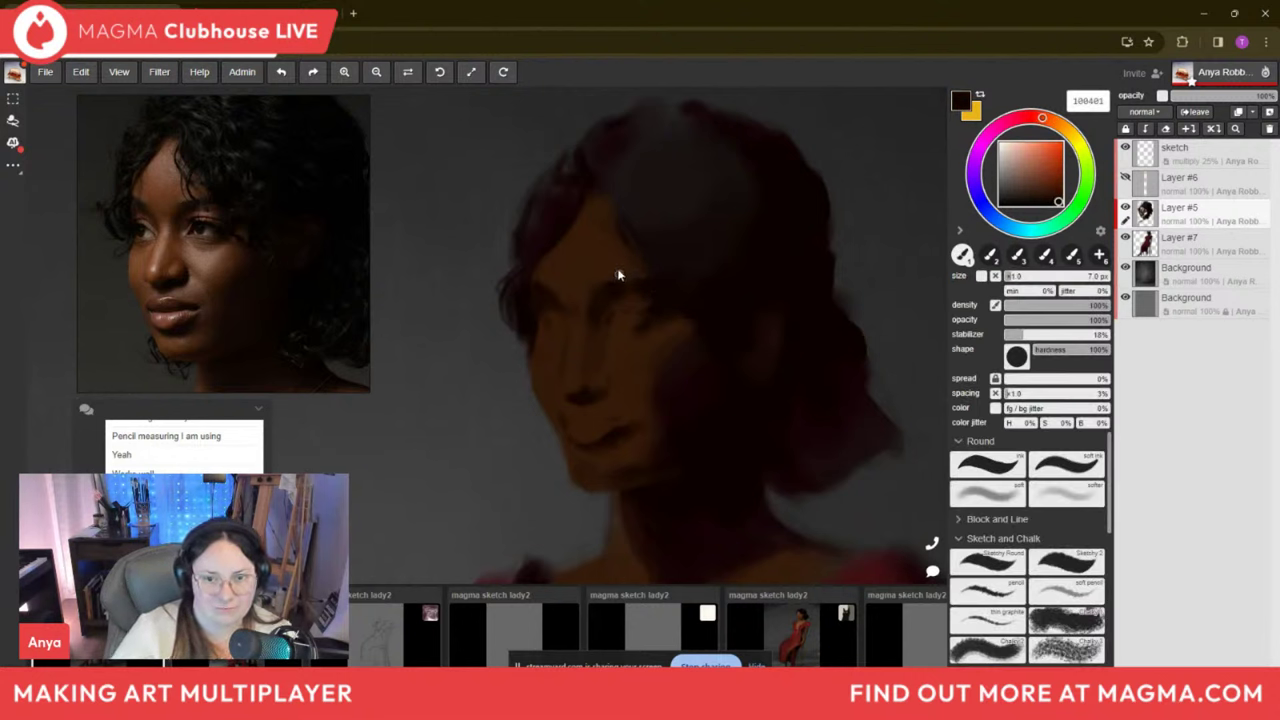
{"action": "key", "text": "]"}
{"action": "key", "text": "]"}
{"action": "key", "text": "]"}
{"action": "key", "text": "bracketright"}
{"action": "key", "text": "bracketright"}
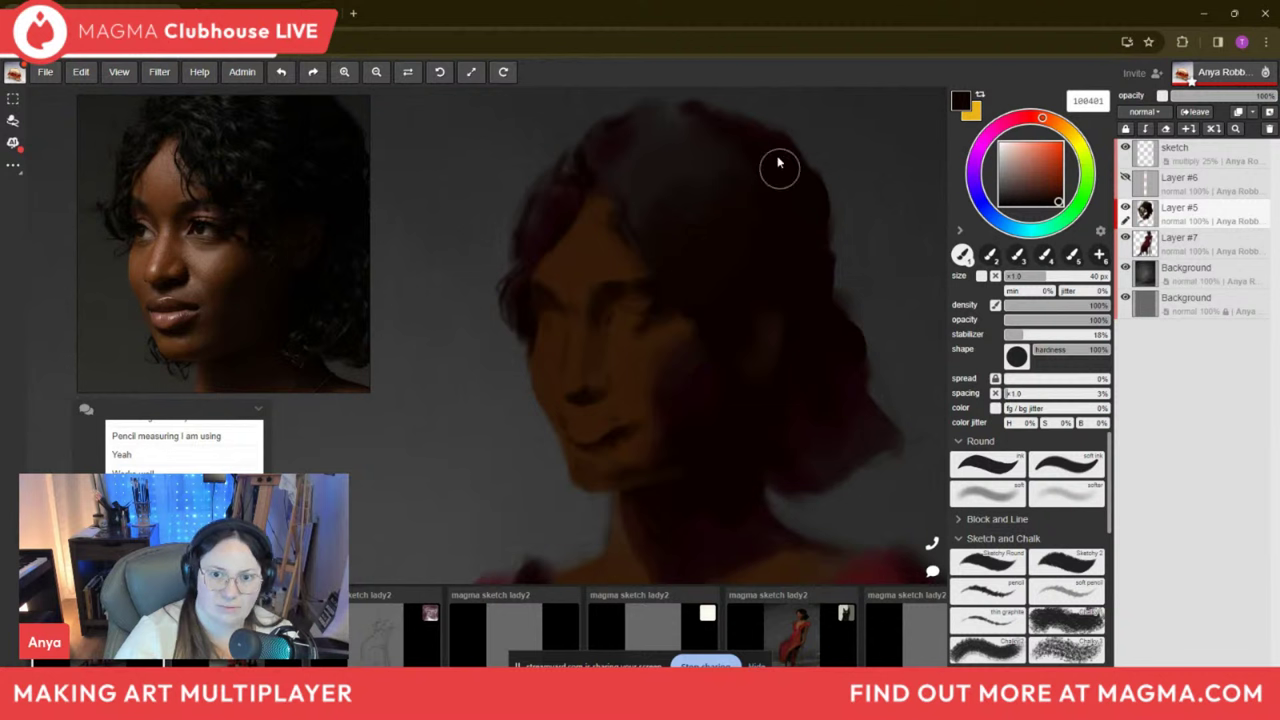
Fill the remaining grey at the crown and hairline with 100401, reducing the brush from 30 to 14 px.
{"action": "key", "text": "i"}
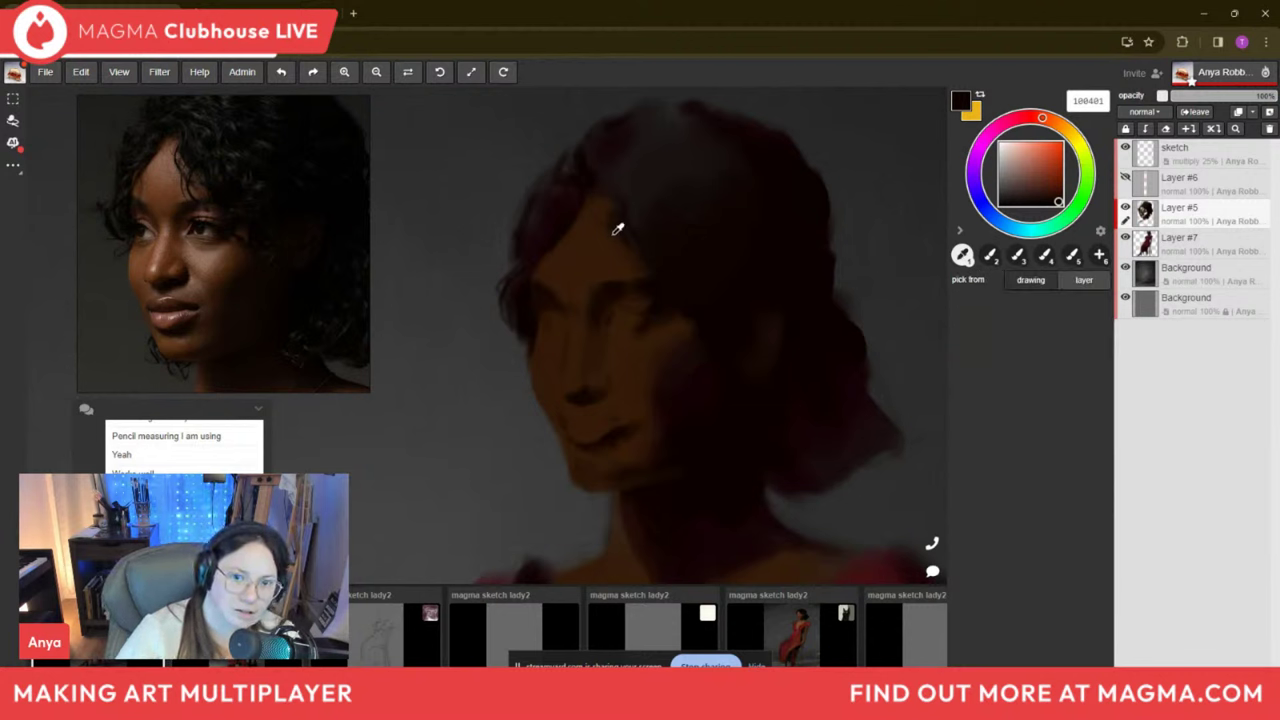
{"action": "key", "text": "b"}
{"action": "mouse_move", "coordinate": [602, 169]}
{"action": "left_mouse_down"}
{"action": "mouse_move", "coordinate": [629, 190]}
{"action": "mouse_move", "coordinate": [617, 193]}
{"action": "mouse_move", "coordinate": [660, 142]}
{"action": "left_mouse_up"}
{"action": "key", "text": "]"}
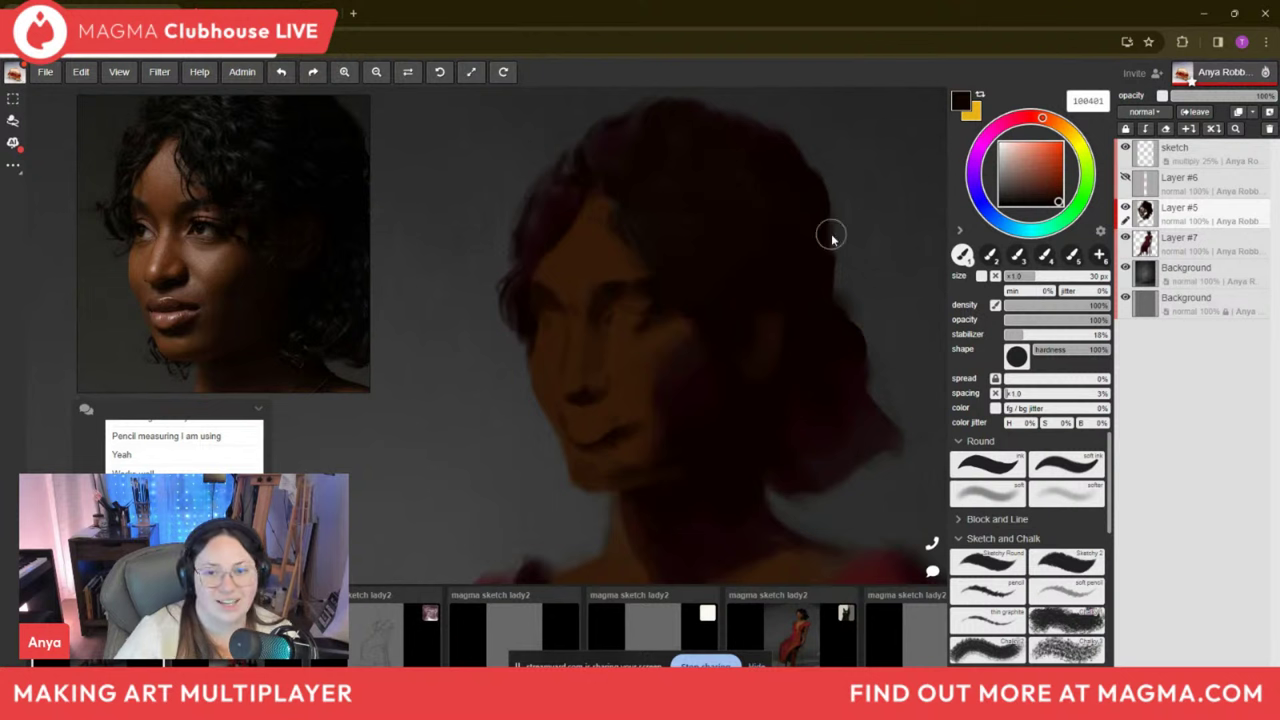
{"action": "key", "text": "["}
{"action": "key", "text": "["}
{"action": "key", "text": "["}
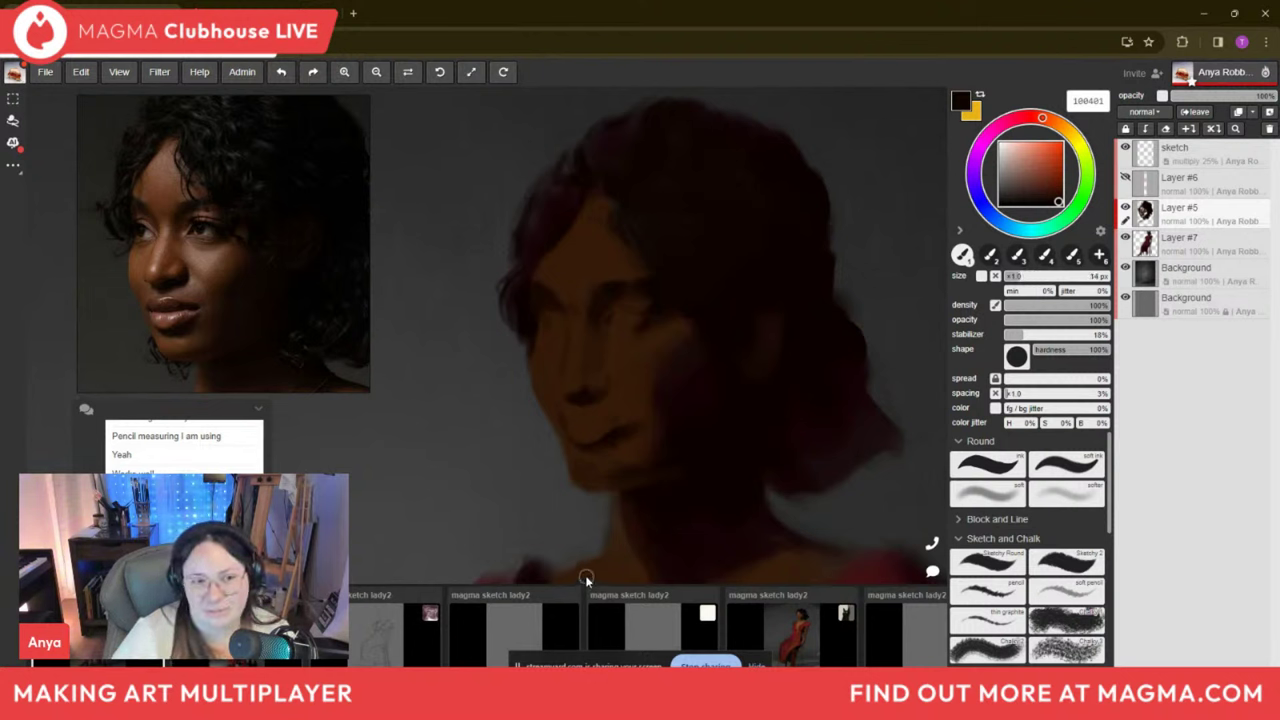
Merge Layer #5 down into Layer #7 and add a new layer above the dark Background layer.
{"action": "right_click", "coordinate": [1196, 218]}
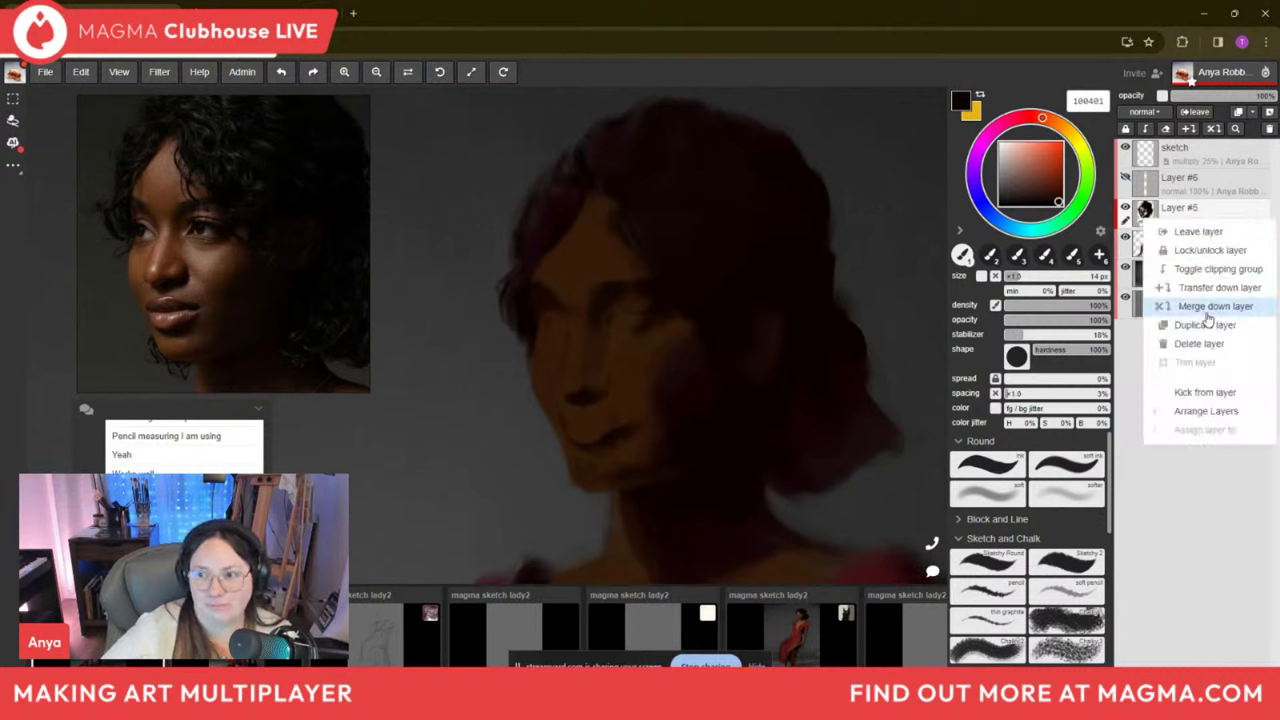
{"action": "left_click", "coordinate": [1207, 308]}
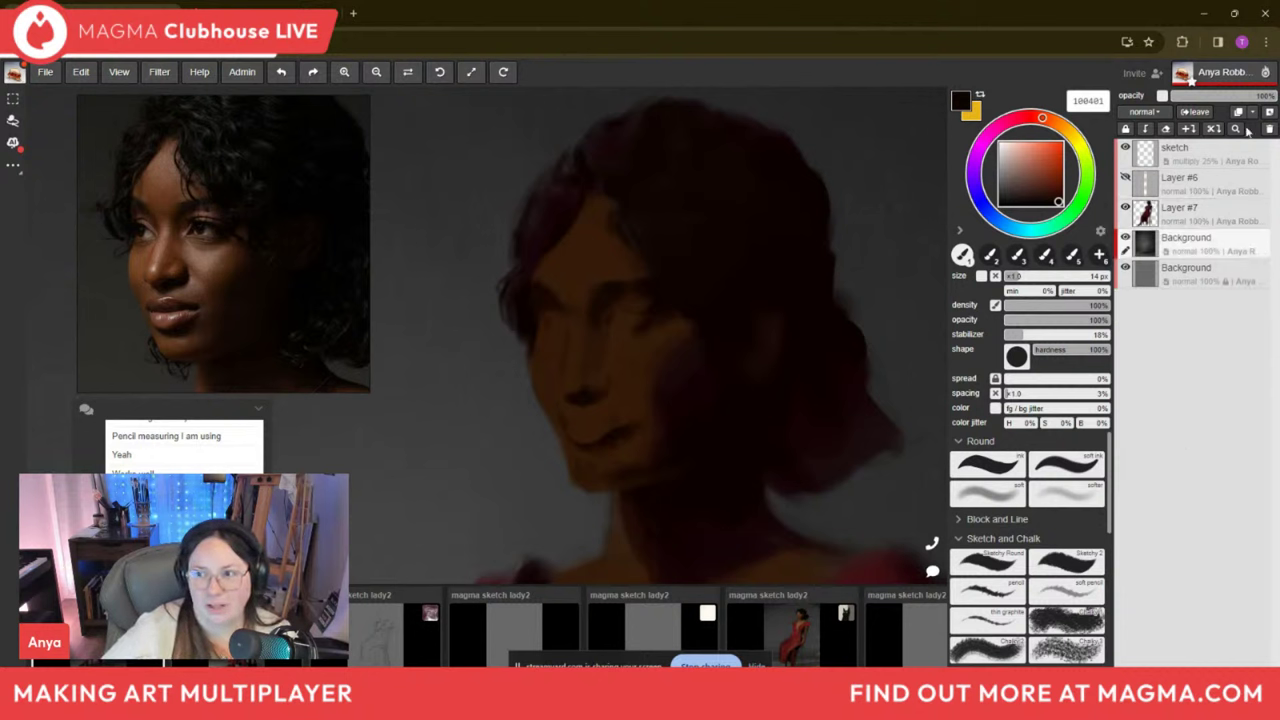
{"action": "left_click", "coordinate": [1268, 114]}
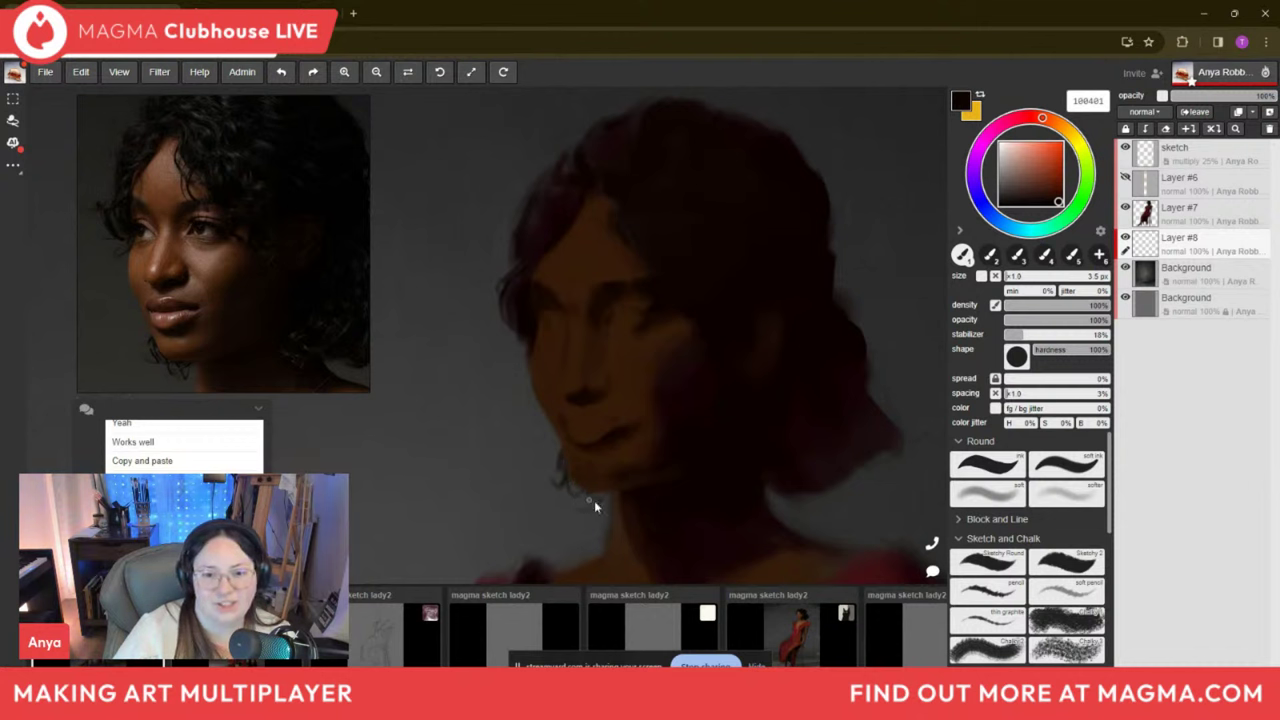
Try fine curls beneath the jaw on Layer #8, reducing the brush to about 2.6 px.
{"action": "left_click_drag", "start_coordinate": [585, 497], "coordinate": [602, 490]}
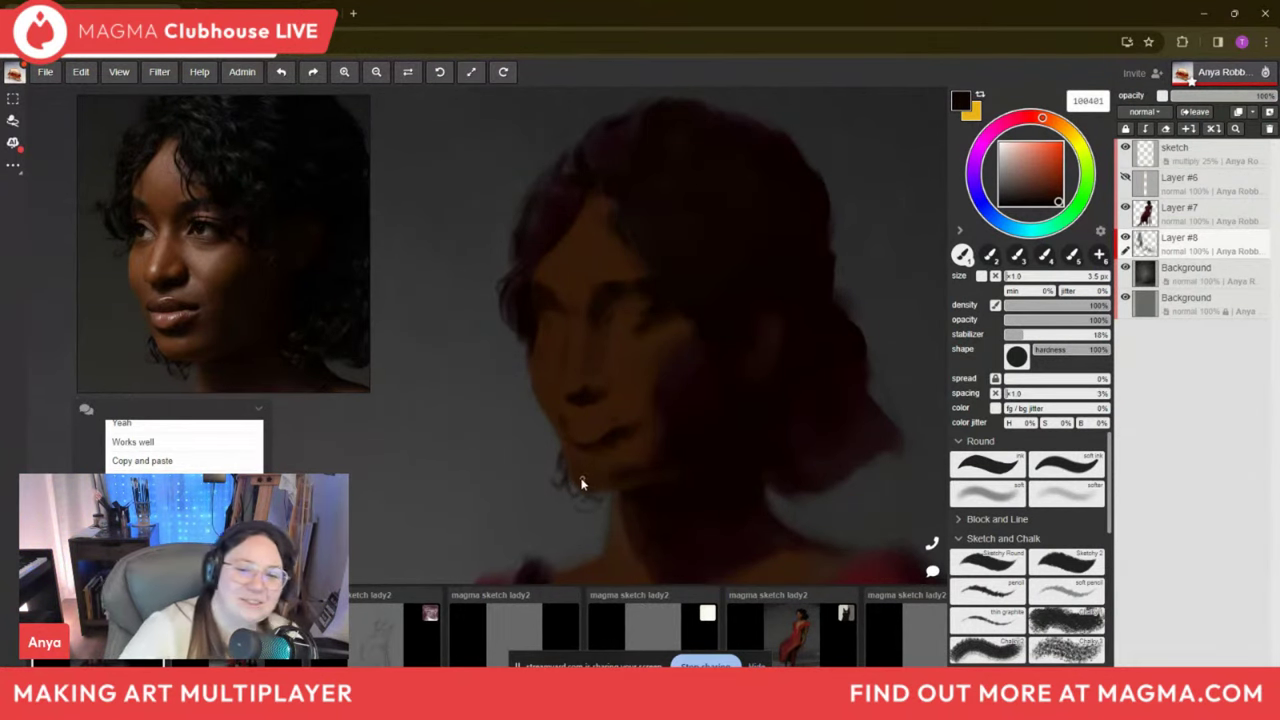
{"action": "key", "text": "ctrl+z"}
{"action": "key", "text": "["}
{"action": "key", "text": "["}
{"action": "key", "text": "["}
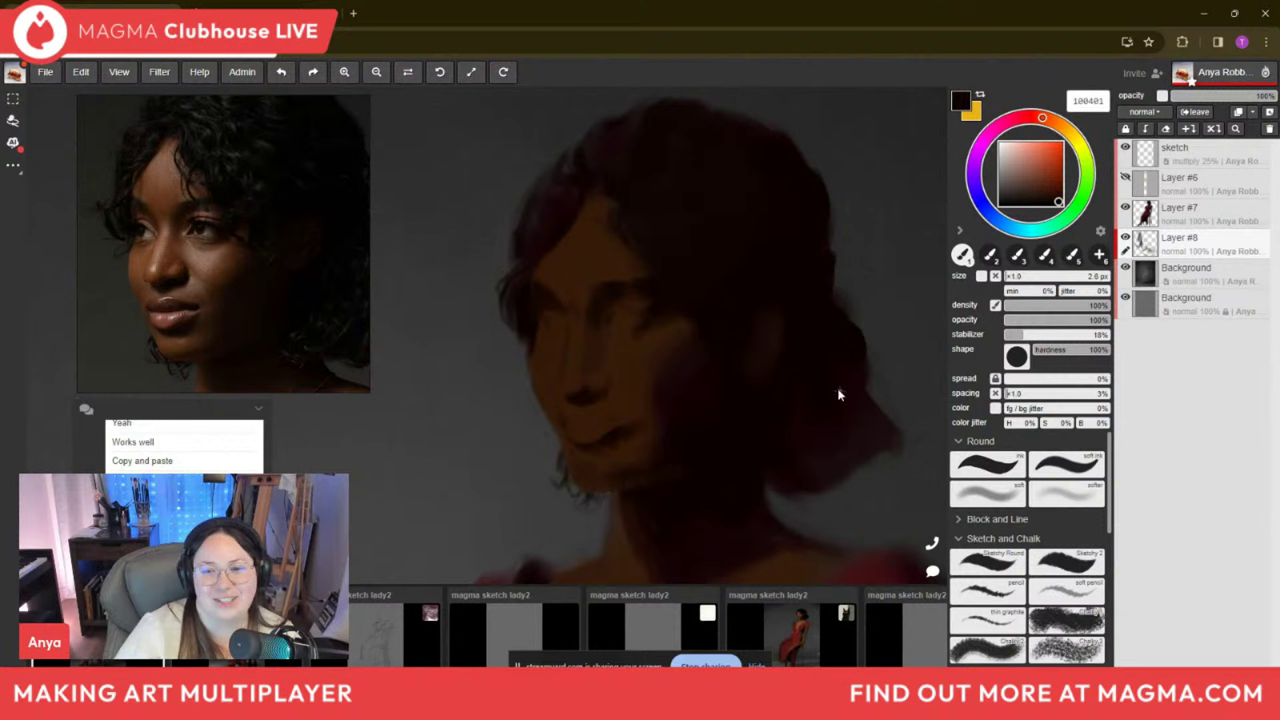
Try a bright ff3300 test stroke on the figure's Layer #7 and undo it.
{"action": "left_click", "coordinate": [1061, 143]}
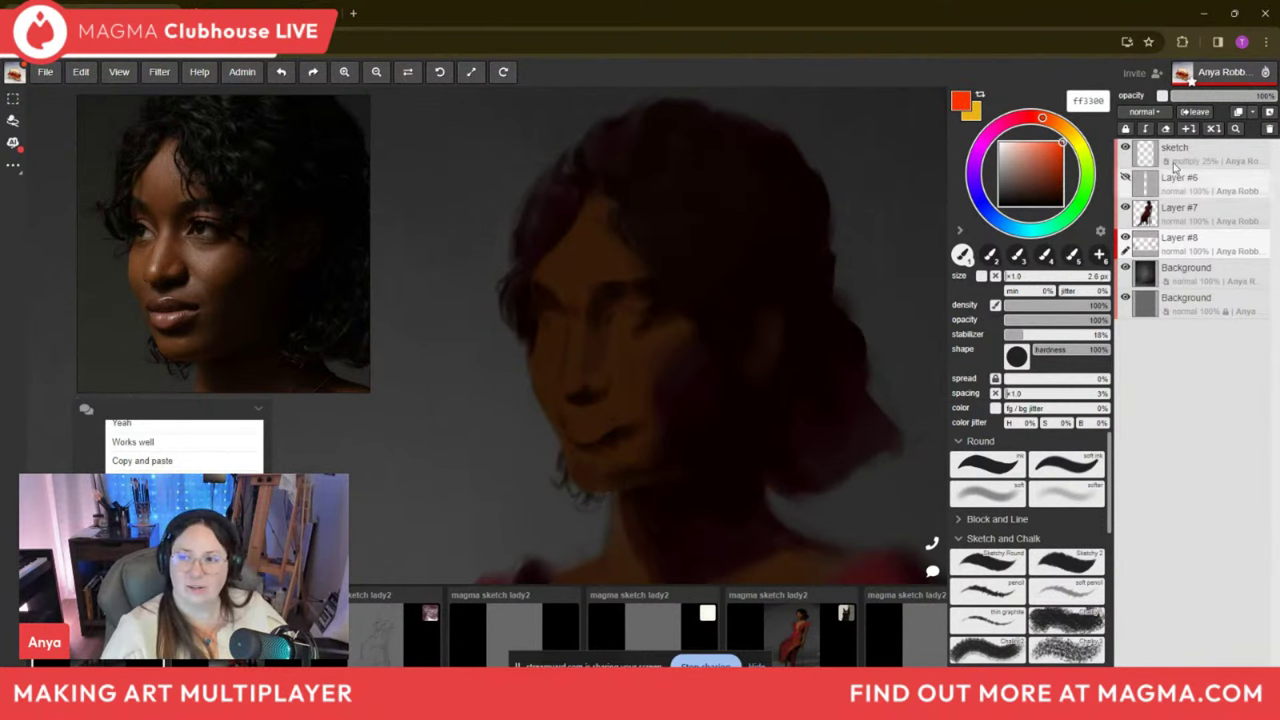
{"action": "left_click", "coordinate": [1179, 207]}
{"action": "mouse_move", "coordinate": [745, 522]}
{"action": "left_mouse_down"}
{"action": "mouse_move", "coordinate": [790, 414]}
{"action": "mouse_move", "coordinate": [729, 494]}
{"action": "mouse_move", "coordinate": [745, 505]}
{"action": "left_mouse_up"}
{"action": "key", "text": "ctrl+z"}
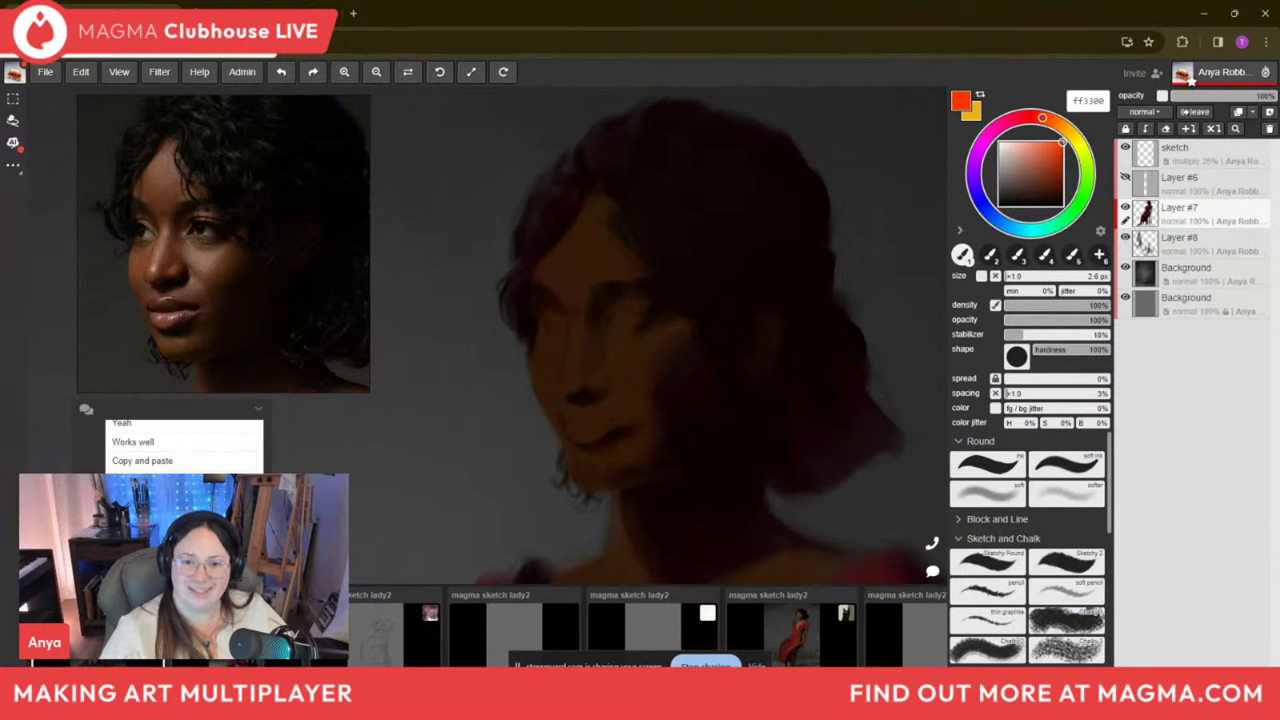
Return to Layer #8, sample near-black 0d0100 from the hair, and remove the loose curls under the jaw.
{"action": "left_click", "coordinate": [1189, 255]}
{"action": "key", "text": "i"}
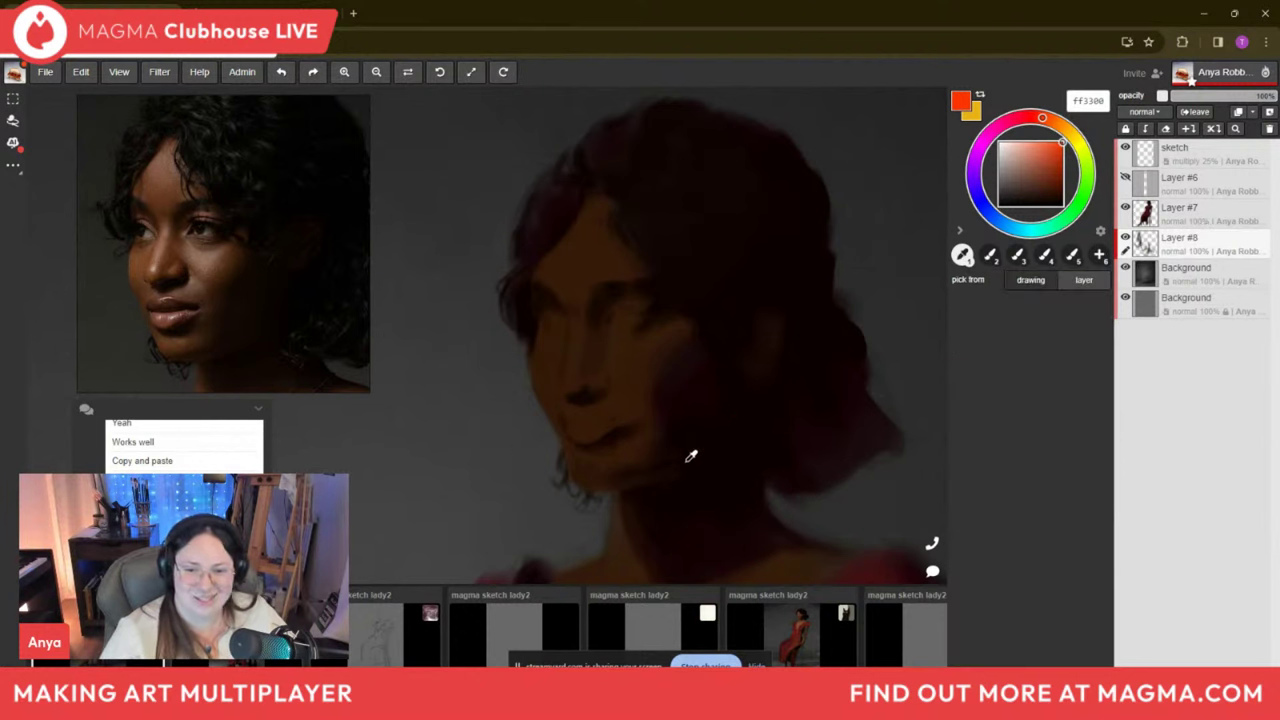
{"action": "left_click", "coordinate": [752, 388]}
{"action": "key", "text": "b"}
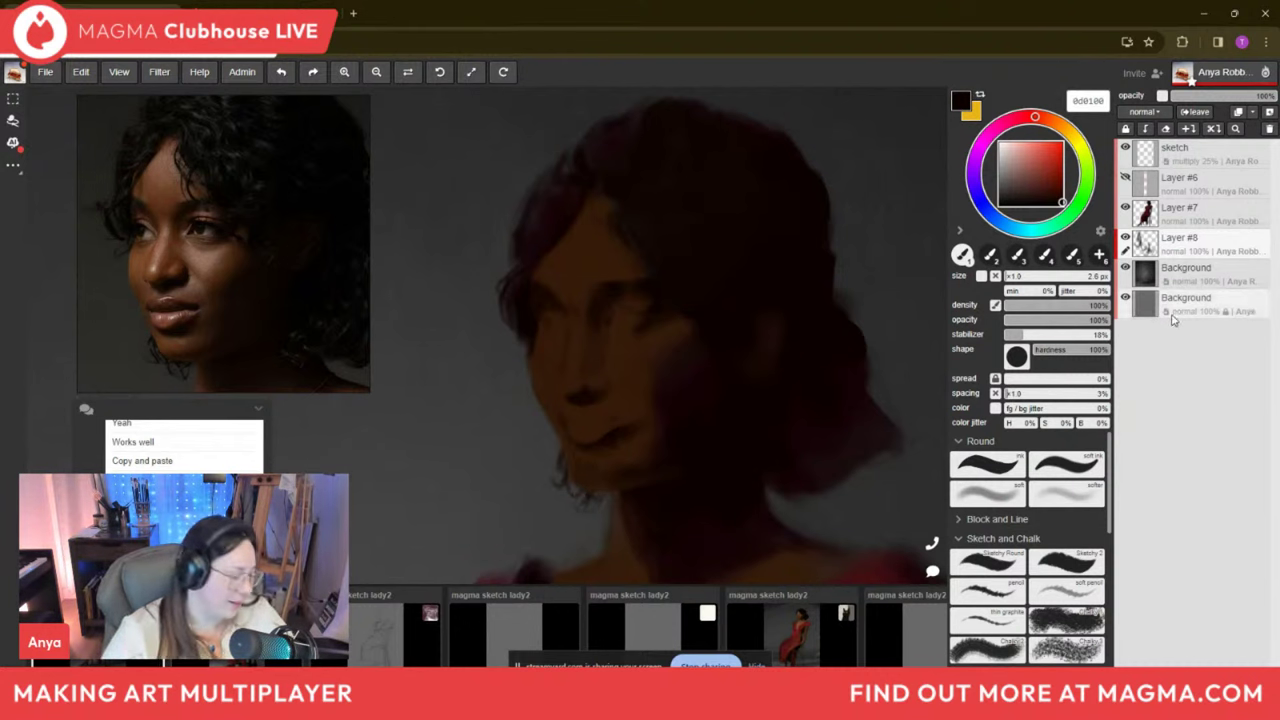
{"action": "key", "text": "e"}
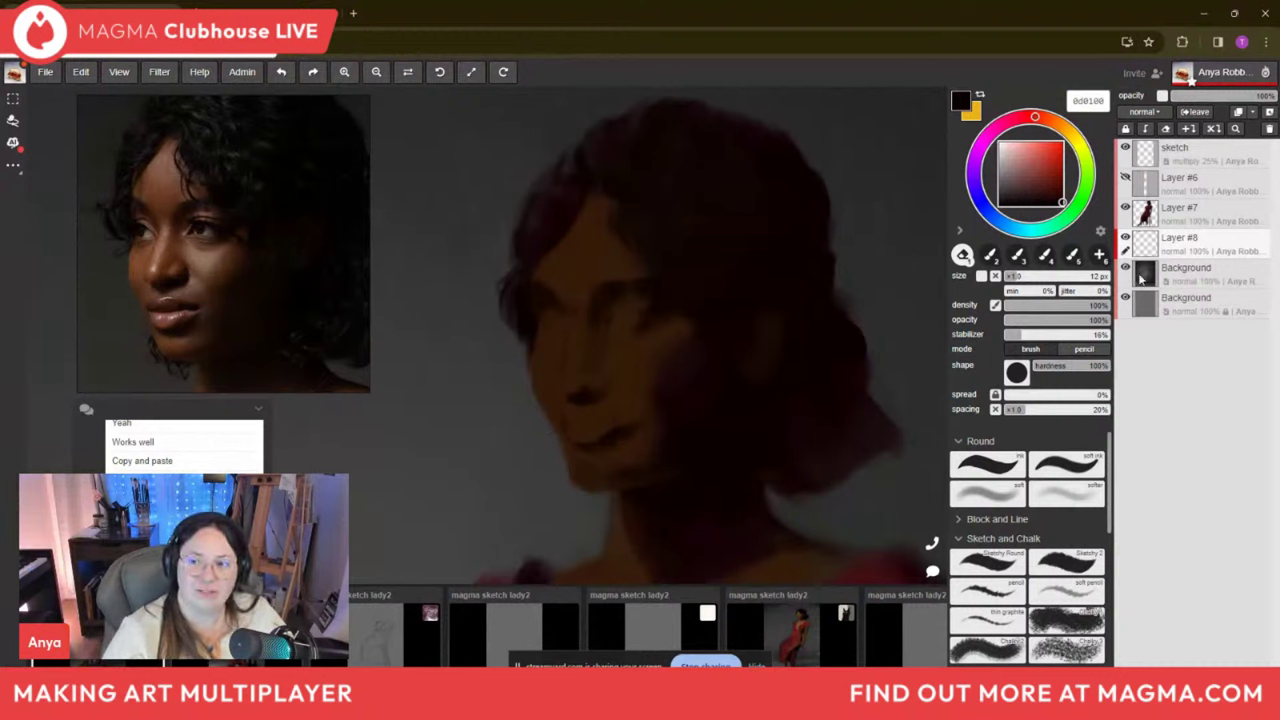
Select Layer #7, sample near-black 0e0300 beside the near eyebrow and refine that area at 4 px.
{"action": "left_click", "coordinate": [1205, 180]}
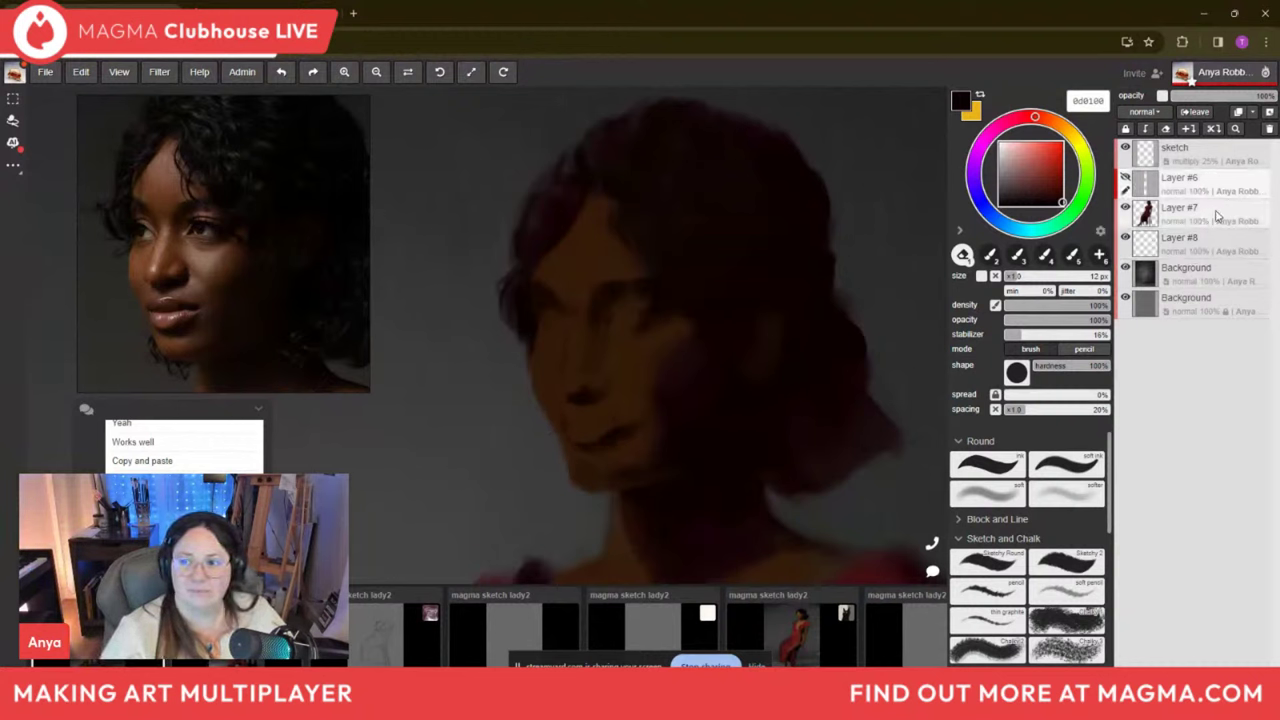
{"action": "left_click", "coordinate": [1212, 212]}
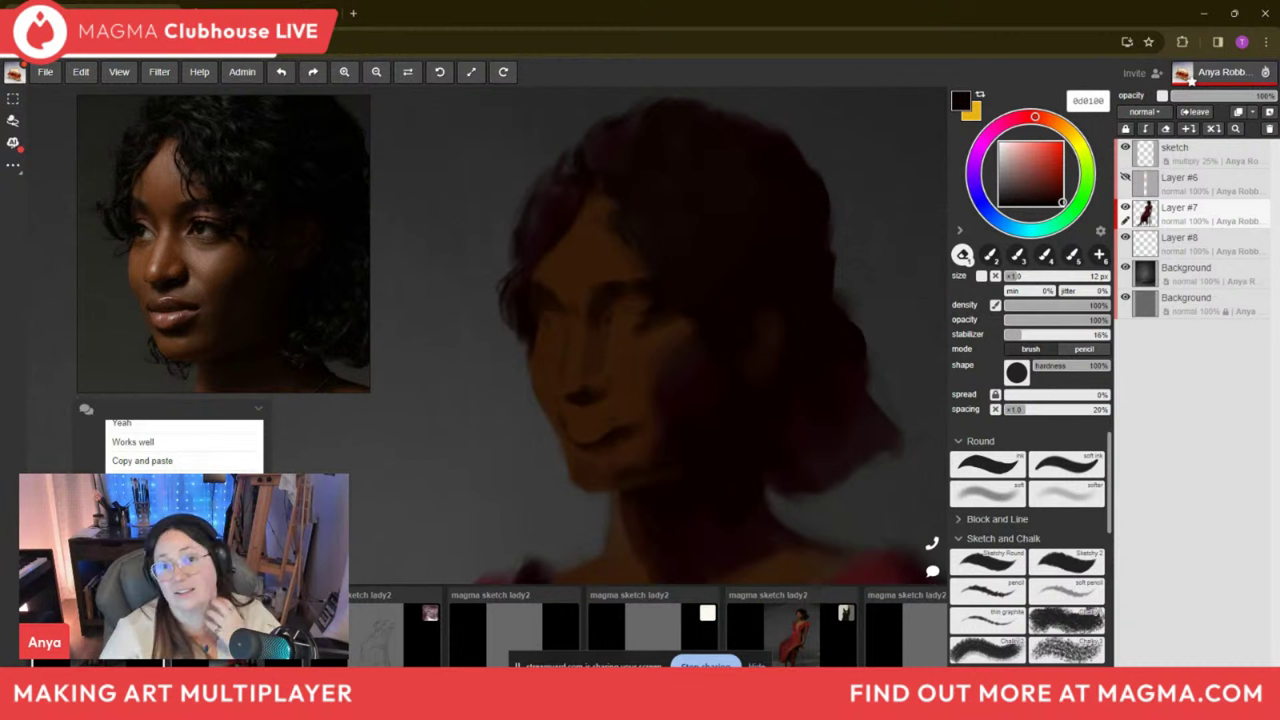
{"action": "key", "text": "i"}
{"action": "left_click", "coordinate": [681, 373]}
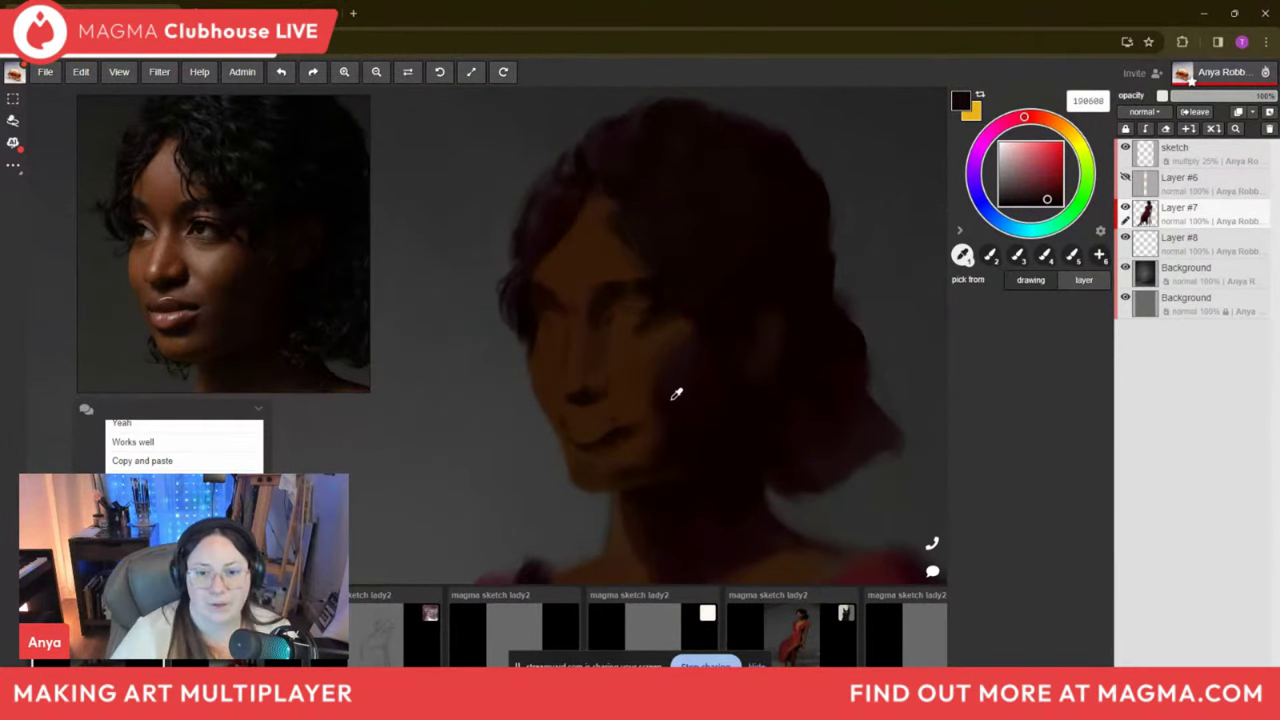
{"action": "left_click", "coordinate": [662, 274]}
{"action": "key", "text": "b"}
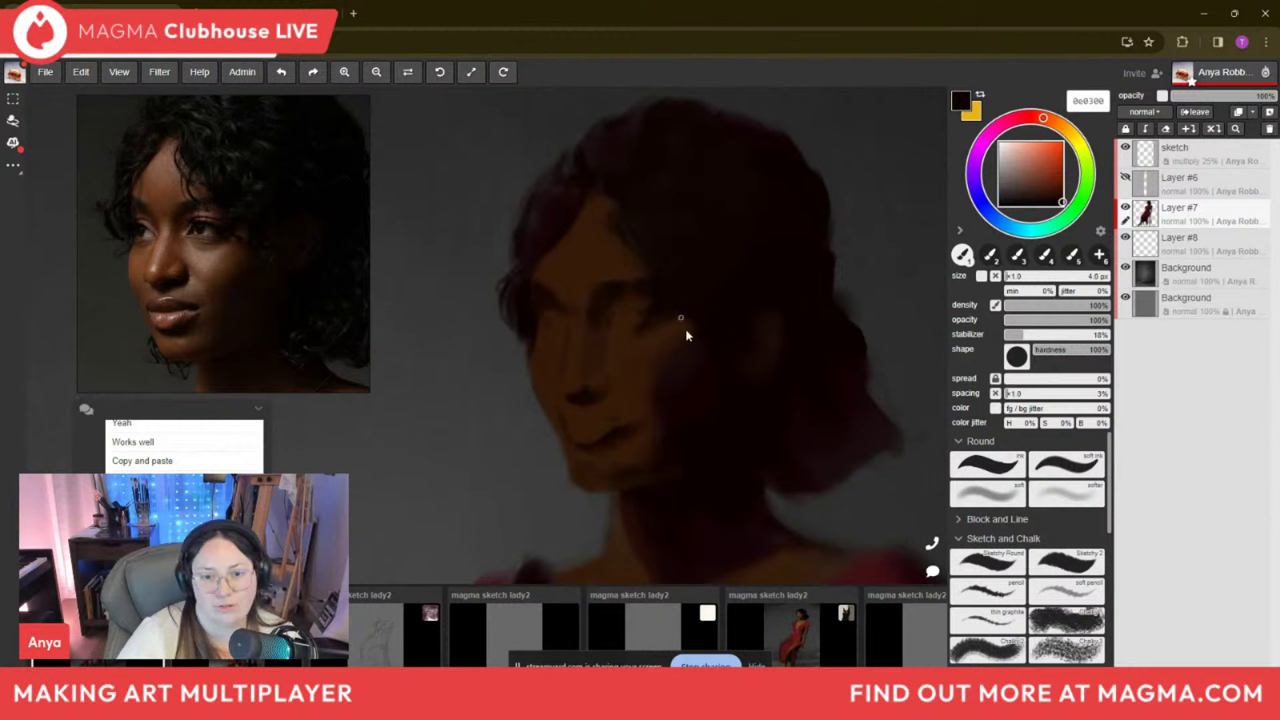
Pick 361b09, 120401 and 351a09 from the face and refine the eye and nose shapes at 5 to 6 px.
{"action": "left_click", "coordinate": [585, 265], "text": "alt"}
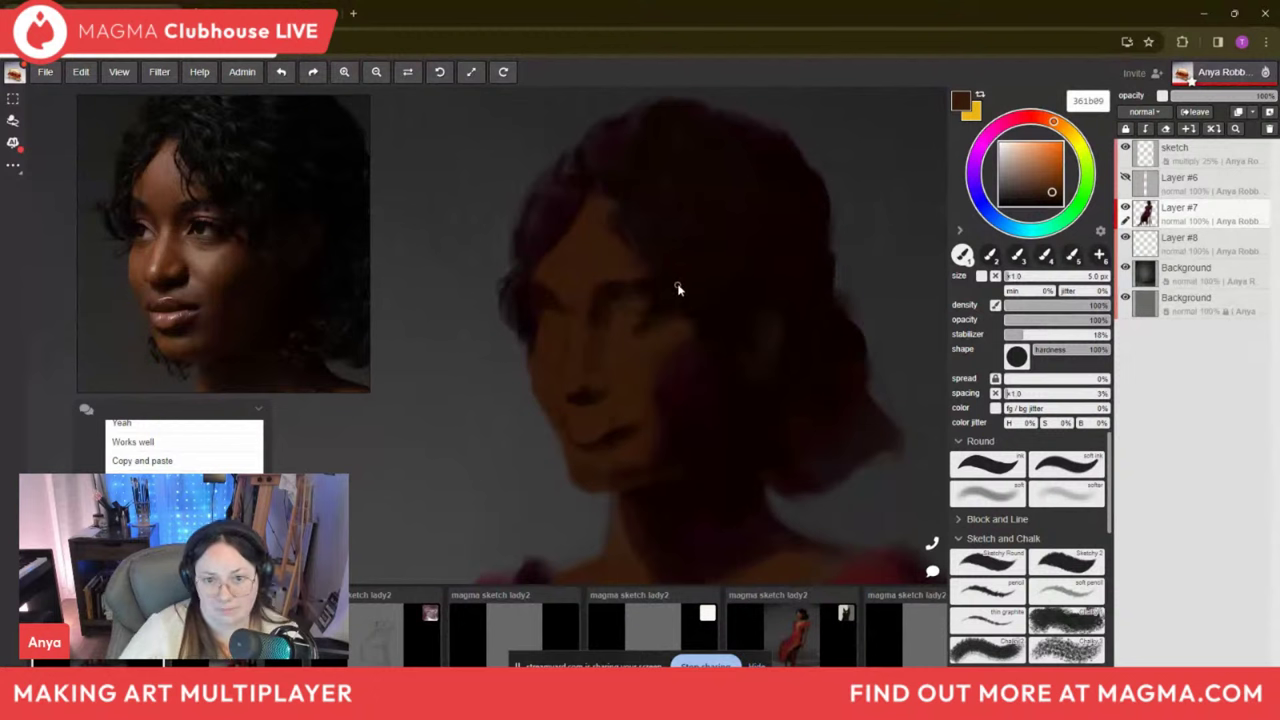
{"action": "key", "text": "alt"}
{"action": "left_click", "coordinate": [612, 424], "text": "alt"}
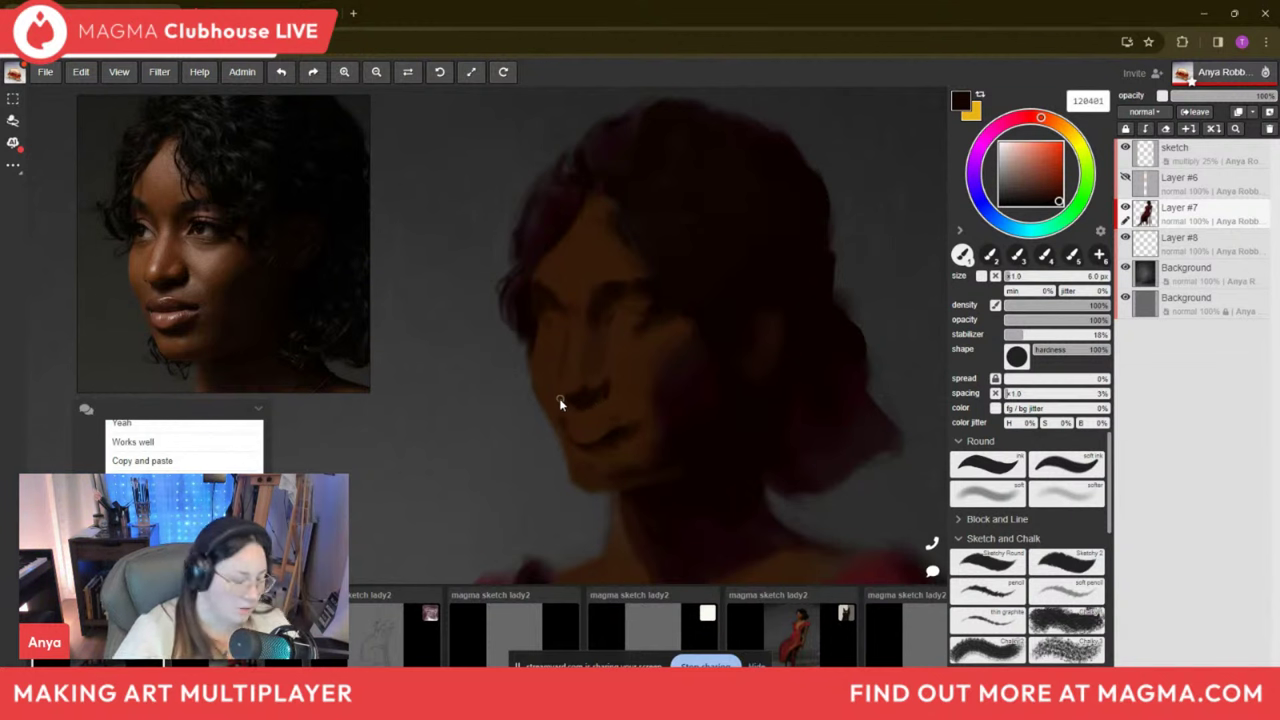
{"action": "key", "text": "e"}
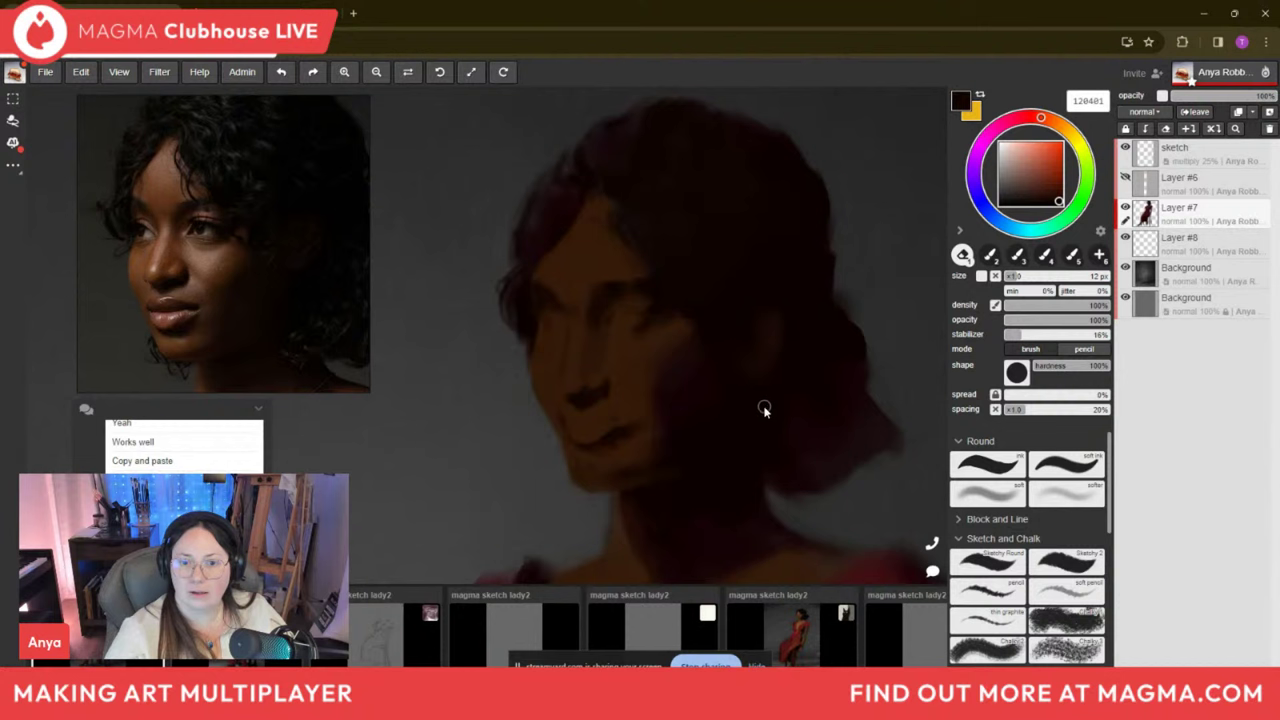
{"action": "key", "text": "i"}
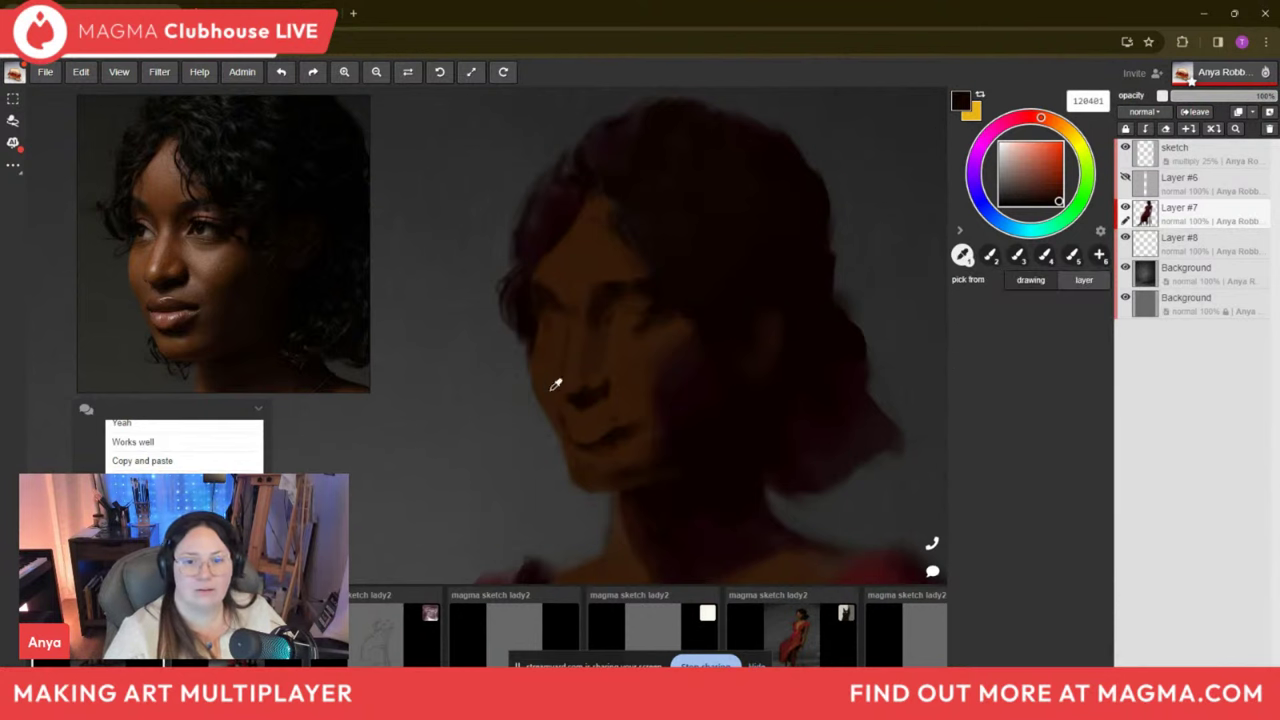
{"action": "left_click", "coordinate": [597, 384]}
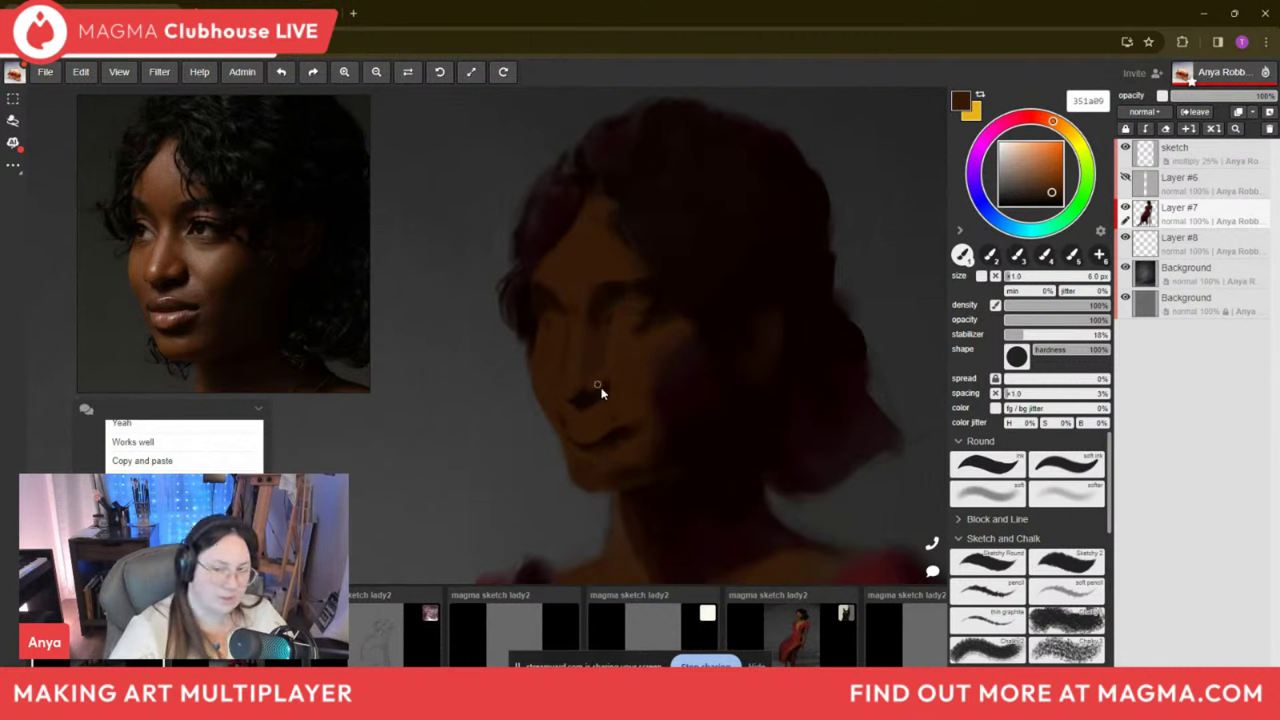
Lasso the nose area on Layer #7 and duplicate the selection onto its own layer.
{"action": "key", "text": "m"}
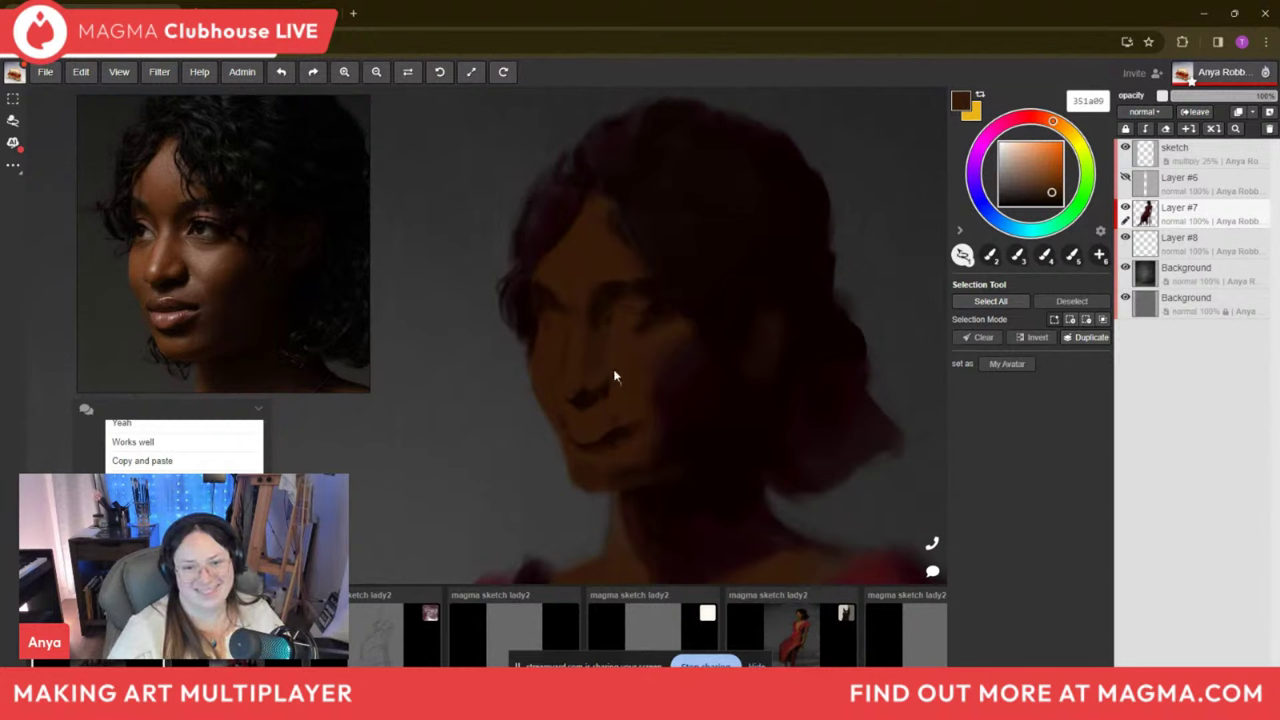
{"action": "left_click_drag", "start_coordinate": [615, 376], "coordinate": [612, 372]}
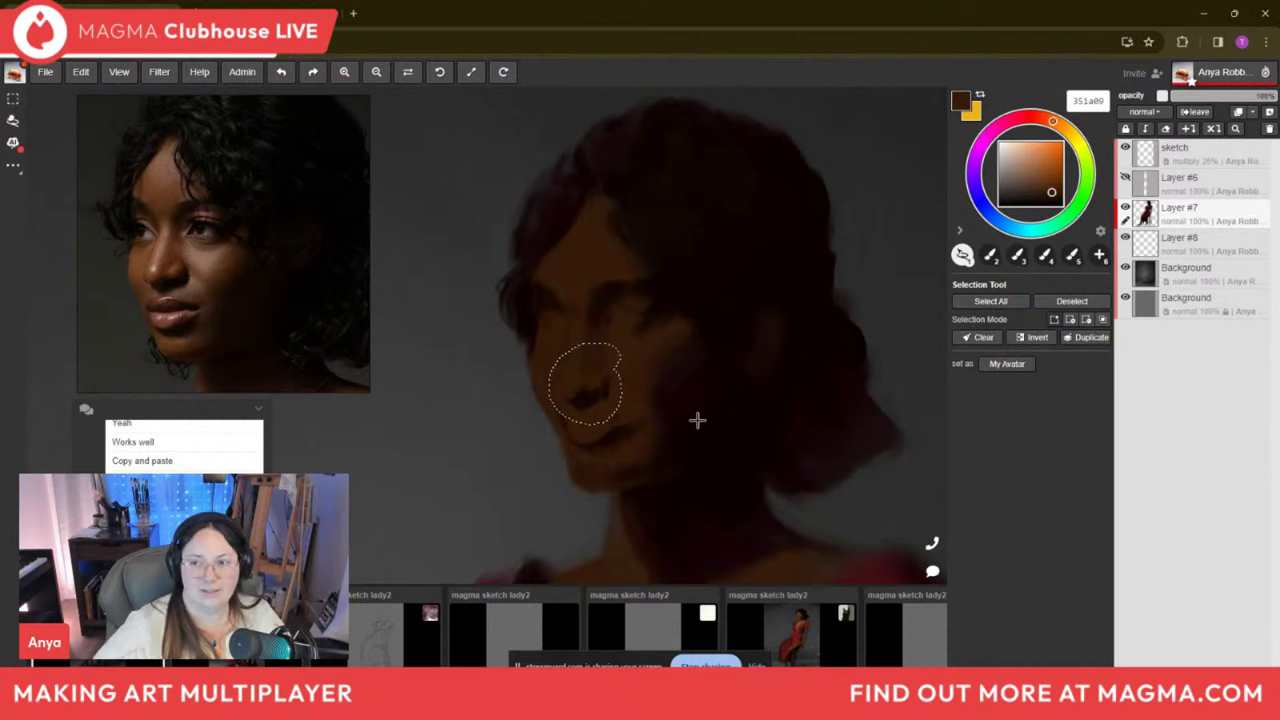
{"action": "left_click", "coordinate": [606, 379], "text": "alt"}
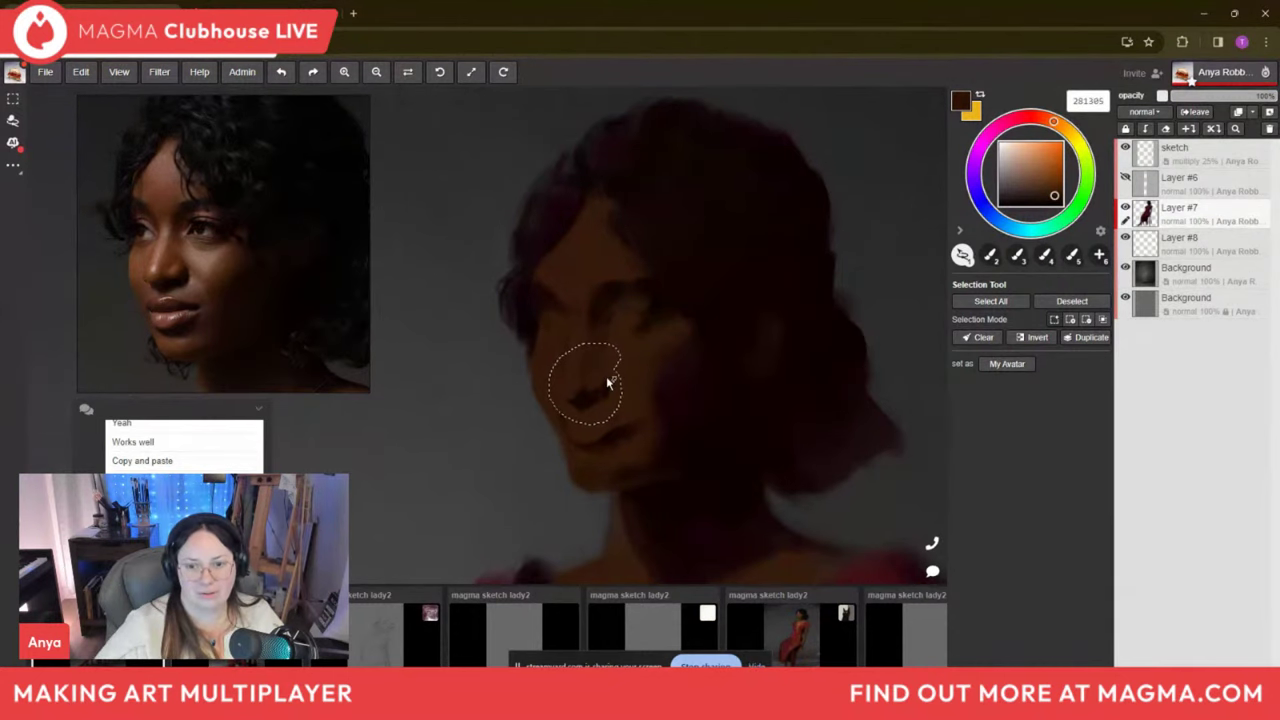
{"action": "left_click", "coordinate": [1073, 338]}
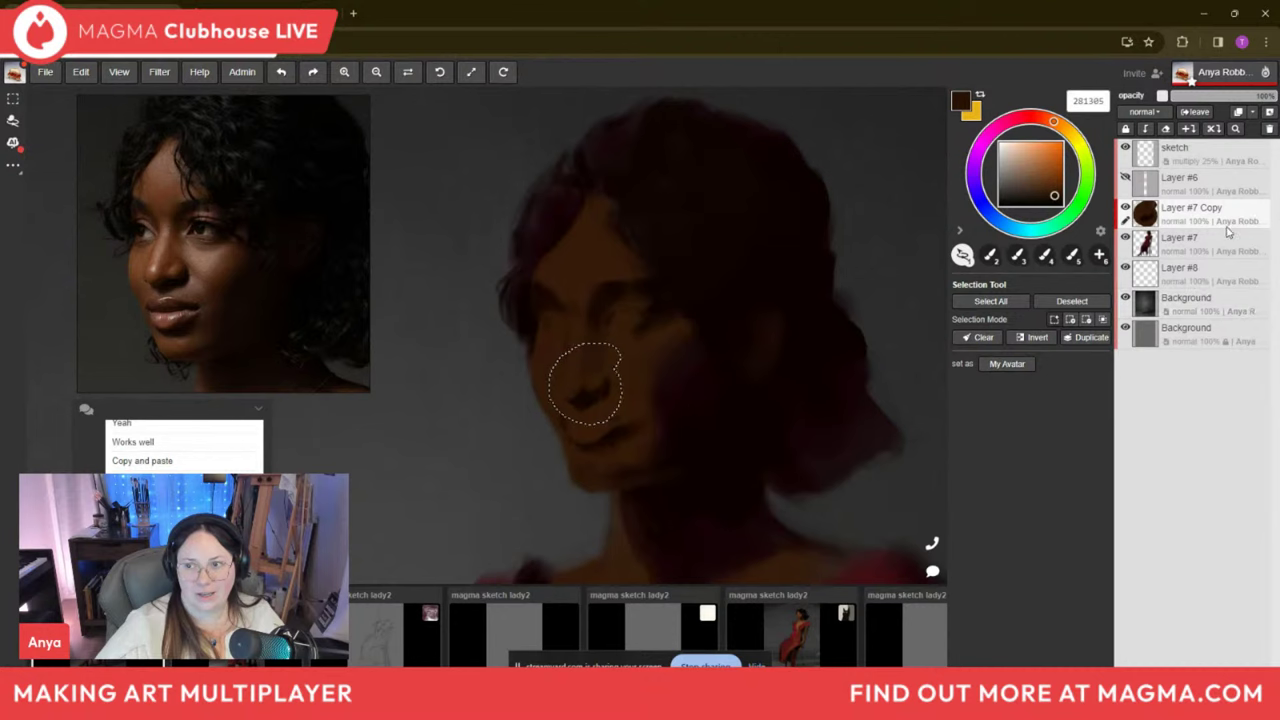
{"action": "key", "text": "ctrl+t"}
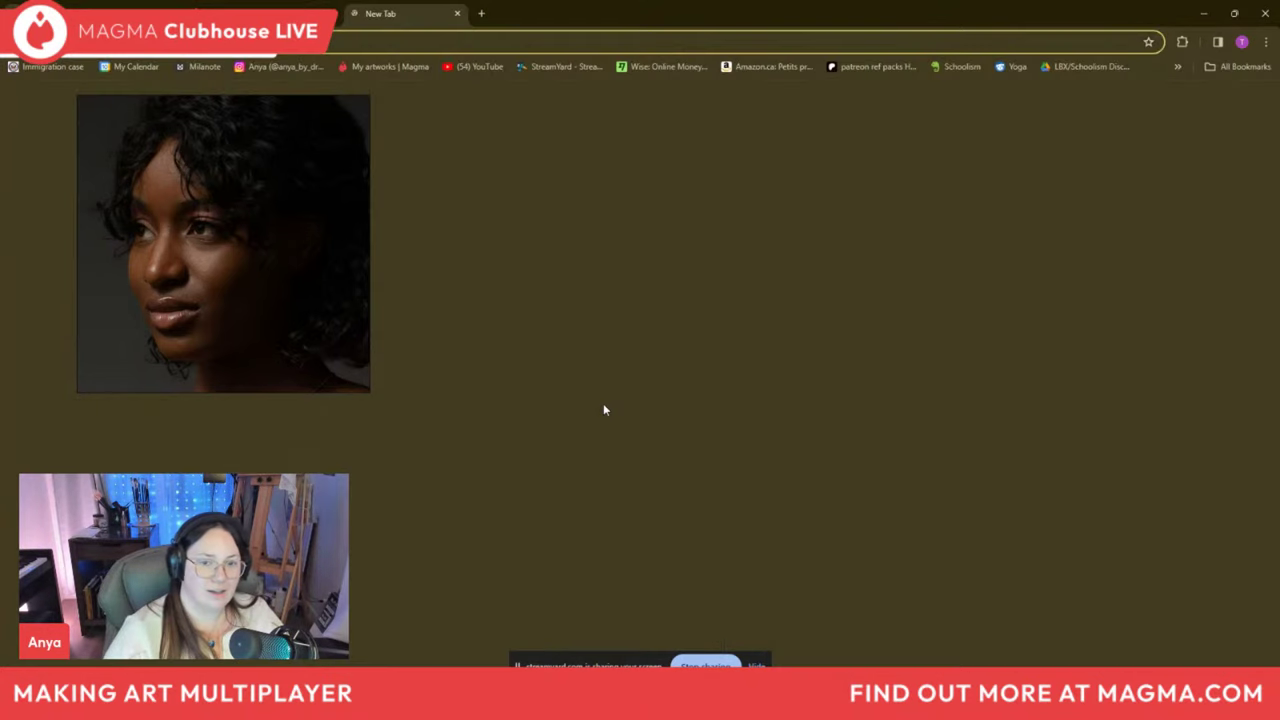
{"action": "left_click", "coordinate": [488, 14]}
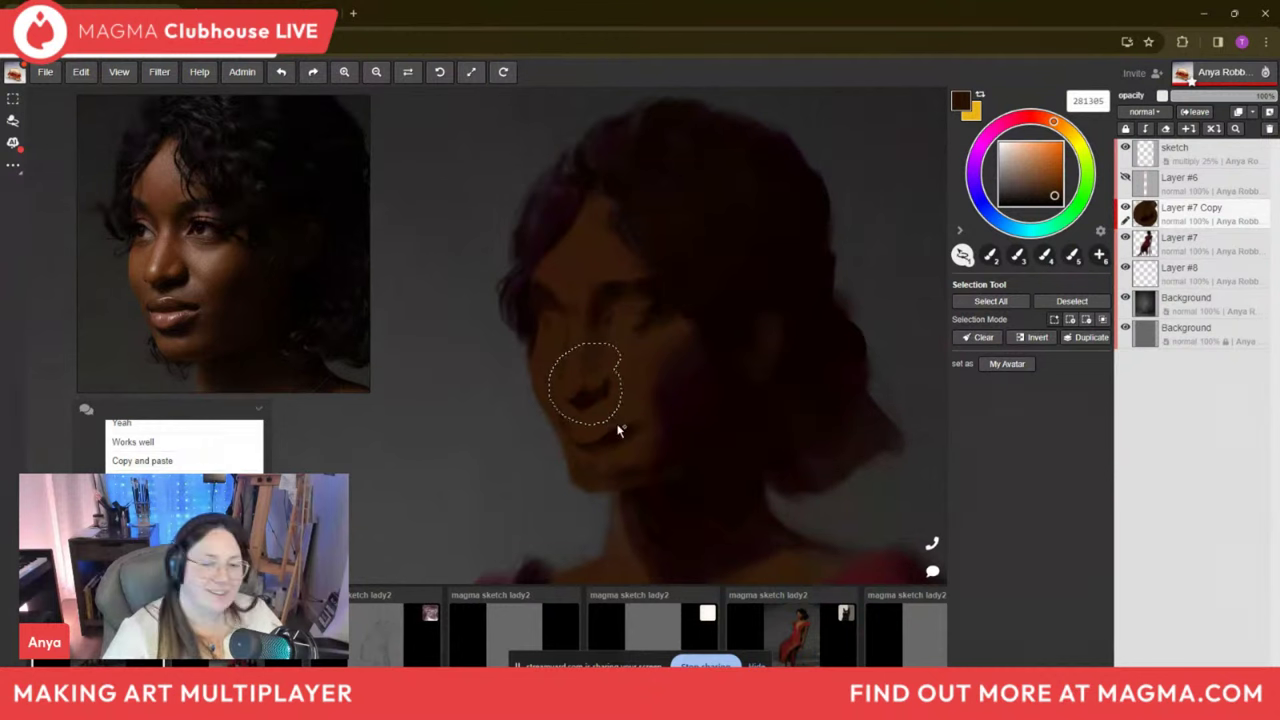
Transform the duplicated nose by shifting it slightly, rotating it a little and widening it, and deselect it.
{"action": "key", "text": "v"}
{"action": "left_click_drag", "start_coordinate": [591, 372], "coordinate": [588, 367]}
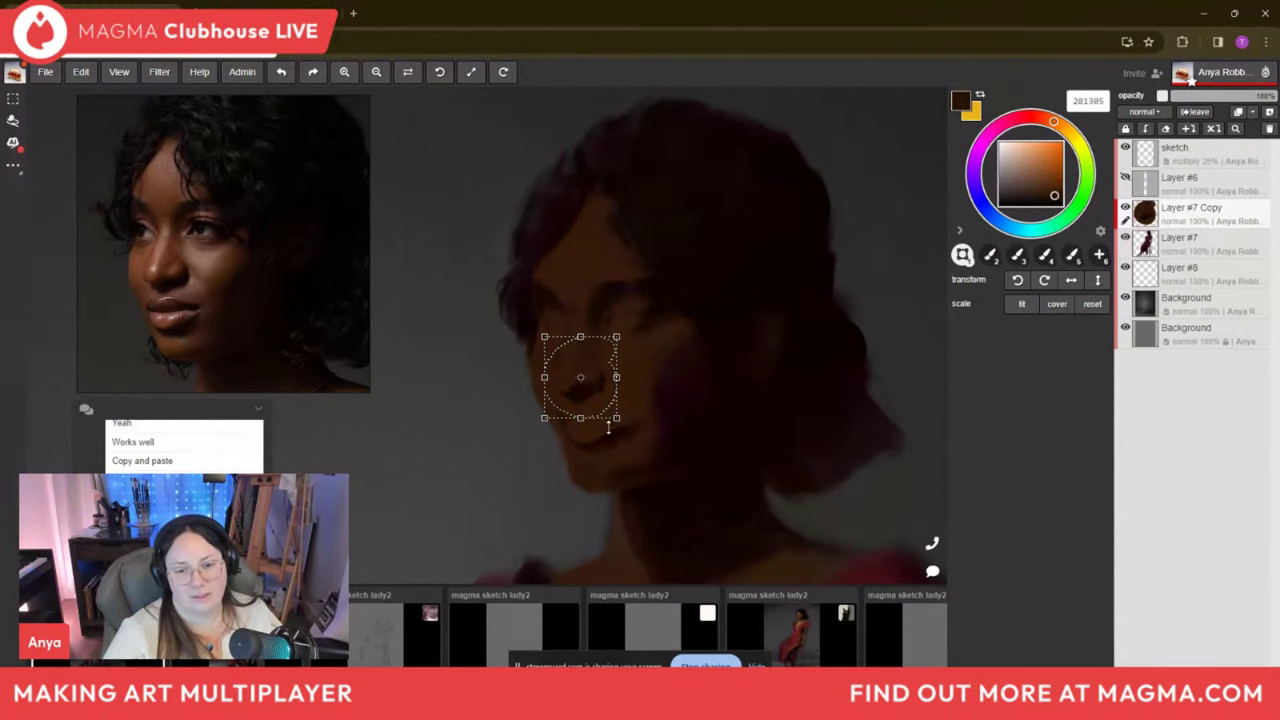
{"action": "left_click_drag", "start_coordinate": [592, 381], "coordinate": [589, 389]}
{"action": "left_click_drag", "start_coordinate": [627, 339], "coordinate": [628, 343]}
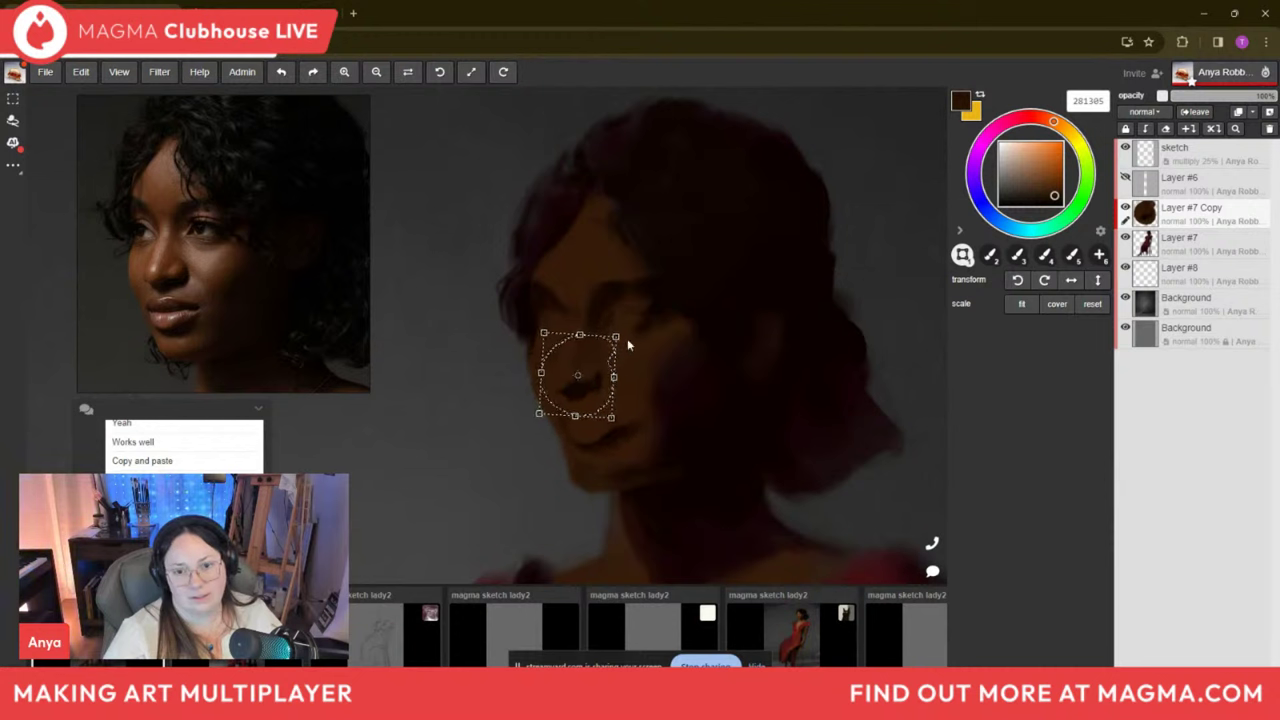
{"action": "left_click_drag", "start_coordinate": [613, 377], "coordinate": [605, 389]}
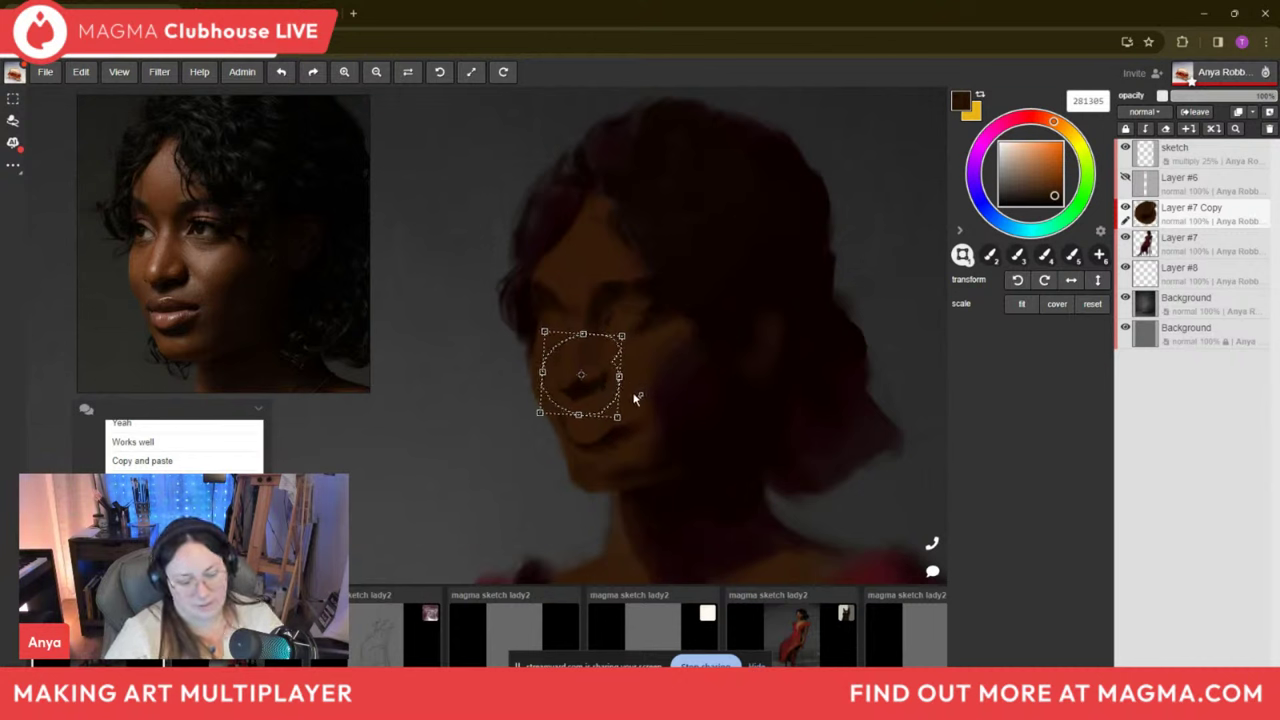
{"action": "key", "text": "l"}
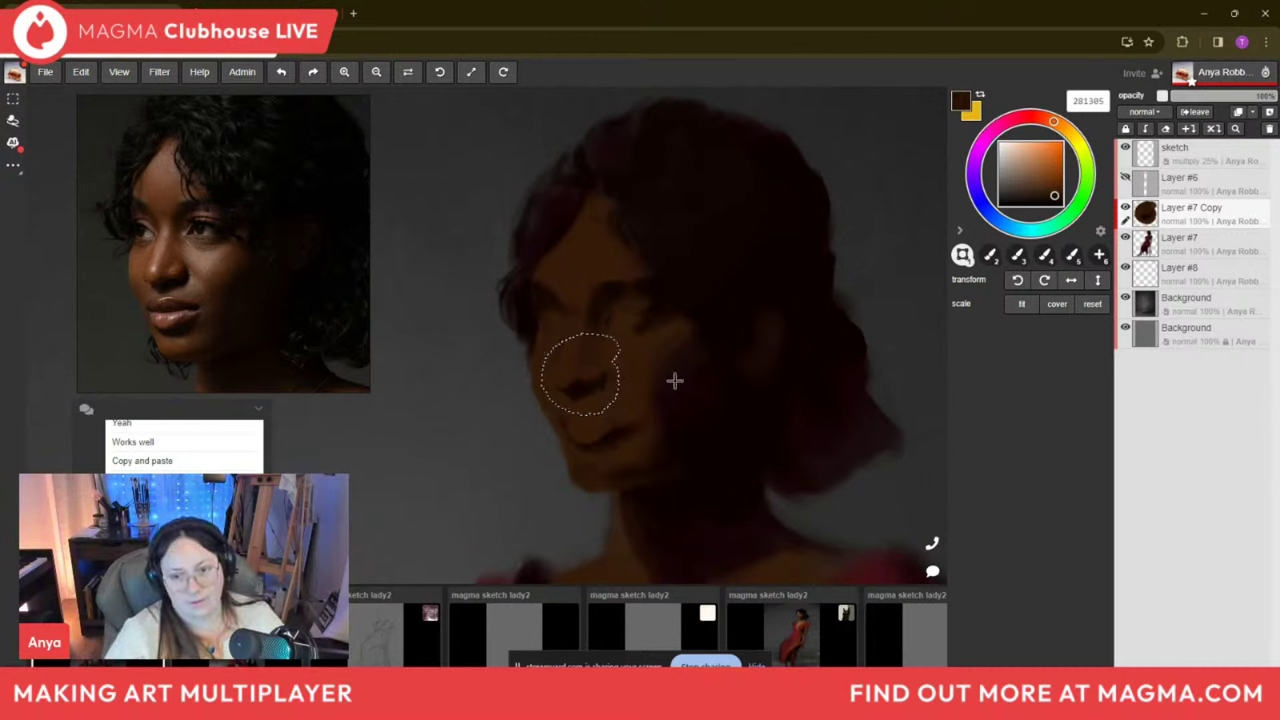
{"action": "key", "text": "ctrl+d"}
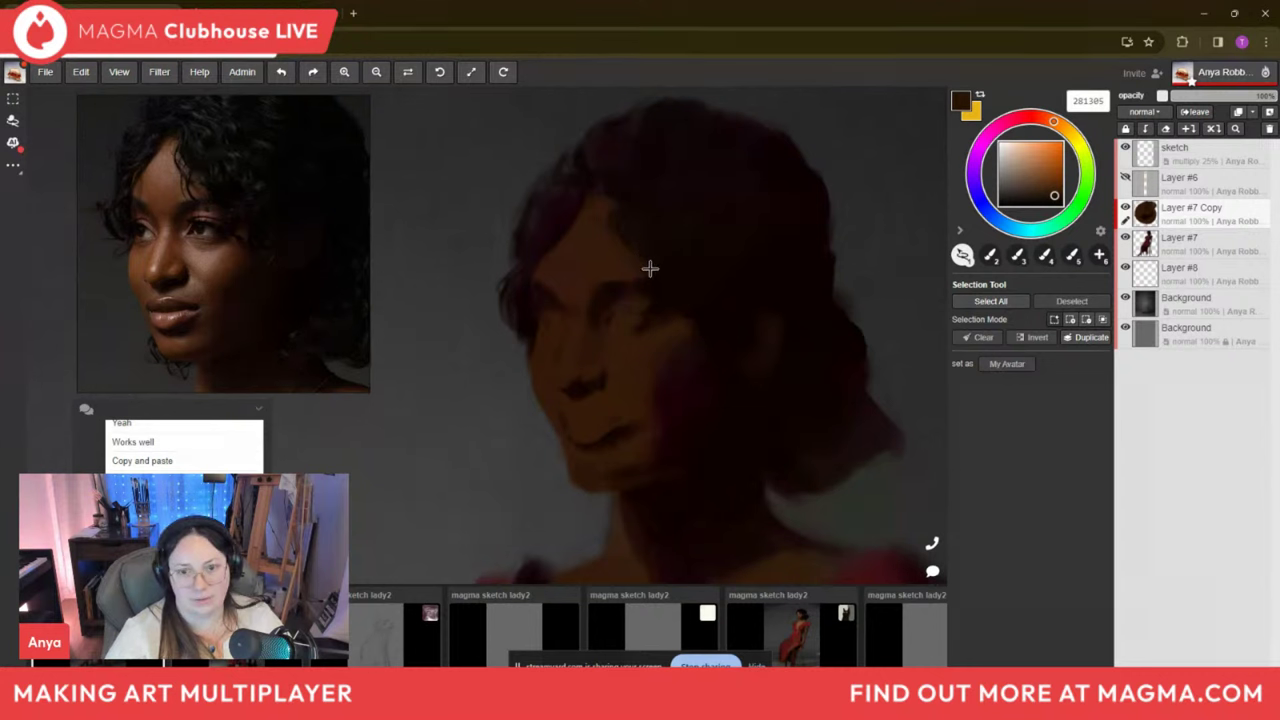
Compare the nose with Layer #7 Copy hidden and shown, and touch it up with 351b09 and 120401 at 5 to 7 px.
{"action": "key", "text": "b"}
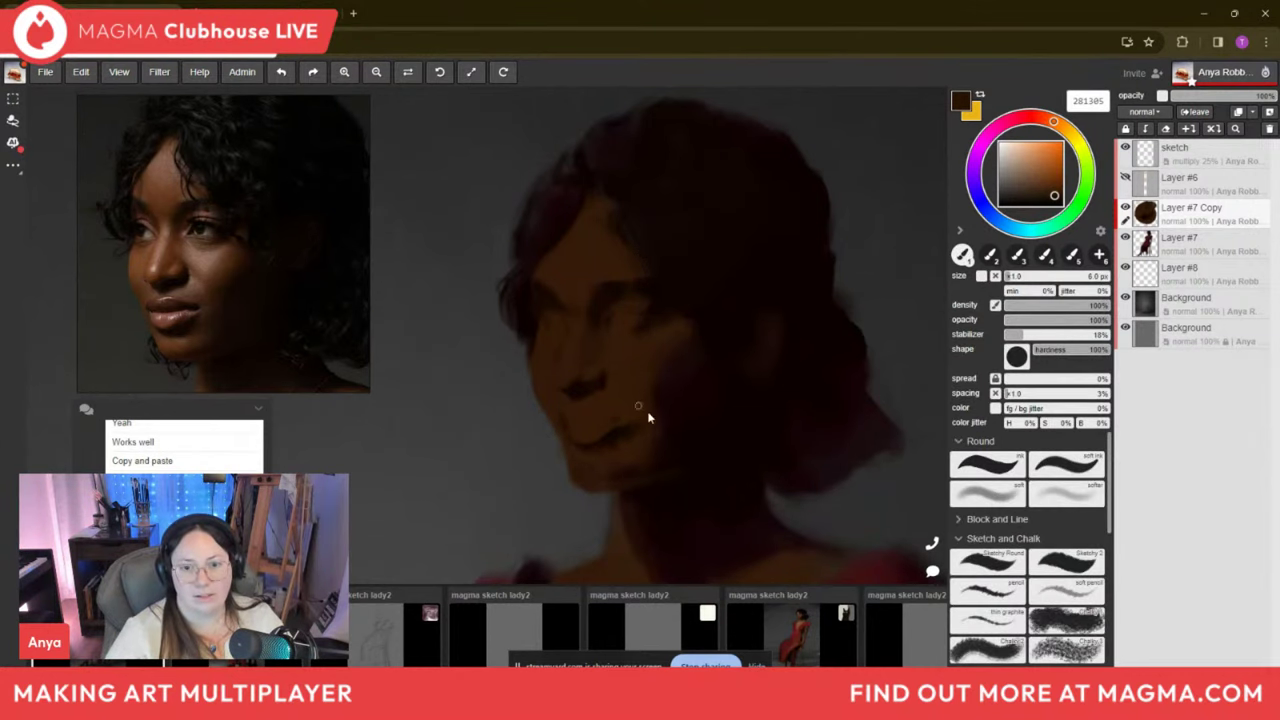
{"action": "left_click", "coordinate": [1125, 208]}
{"action": "left_click", "coordinate": [1125, 208]}
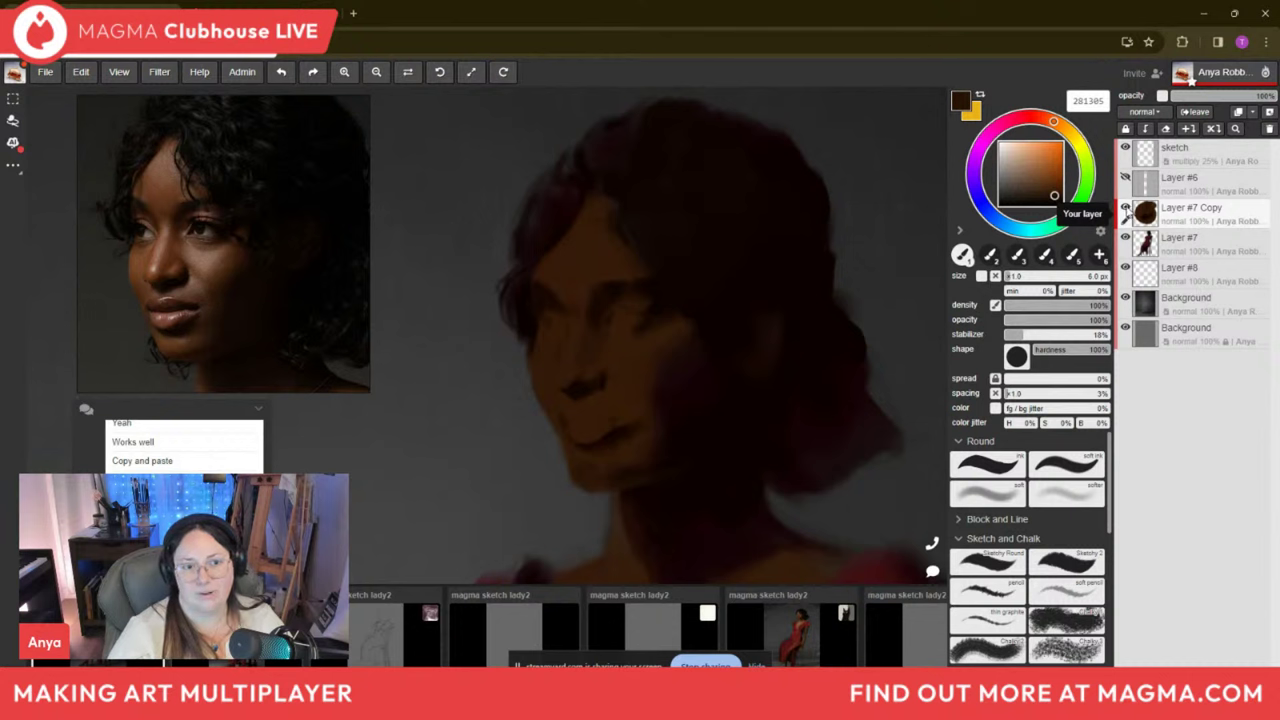
{"action": "left_click", "coordinate": [584, 388], "text": "alt"}
{"action": "left_click", "coordinate": [572, 334]}
{"action": "key", "text": "b"}
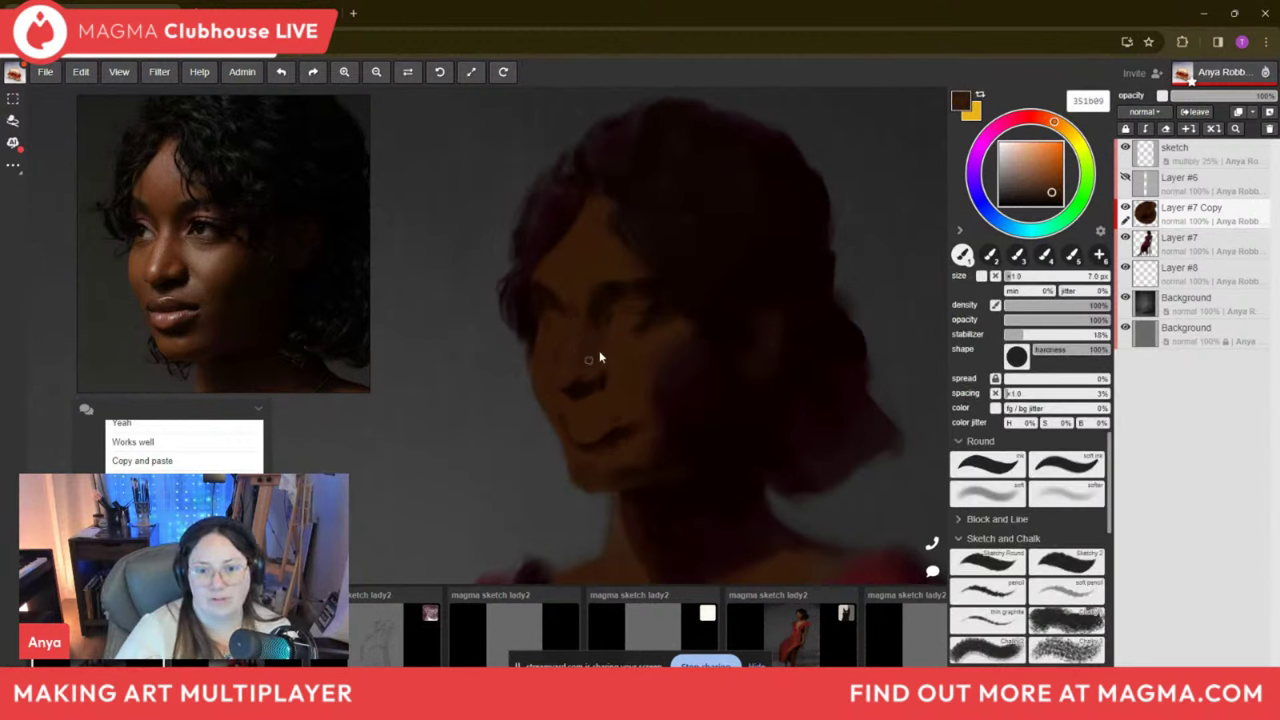
{"action": "key", "text": "i"}
{"action": "left_click", "coordinate": [586, 392]}
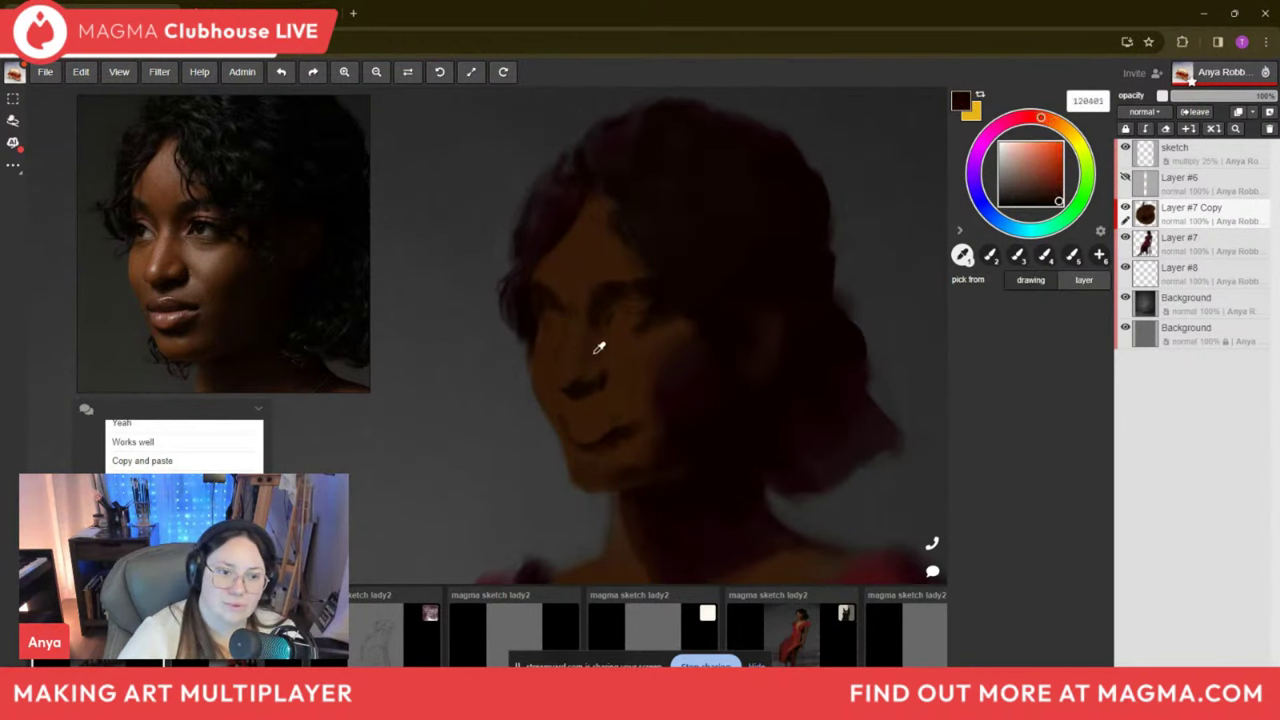
{"action": "key", "text": "b"}
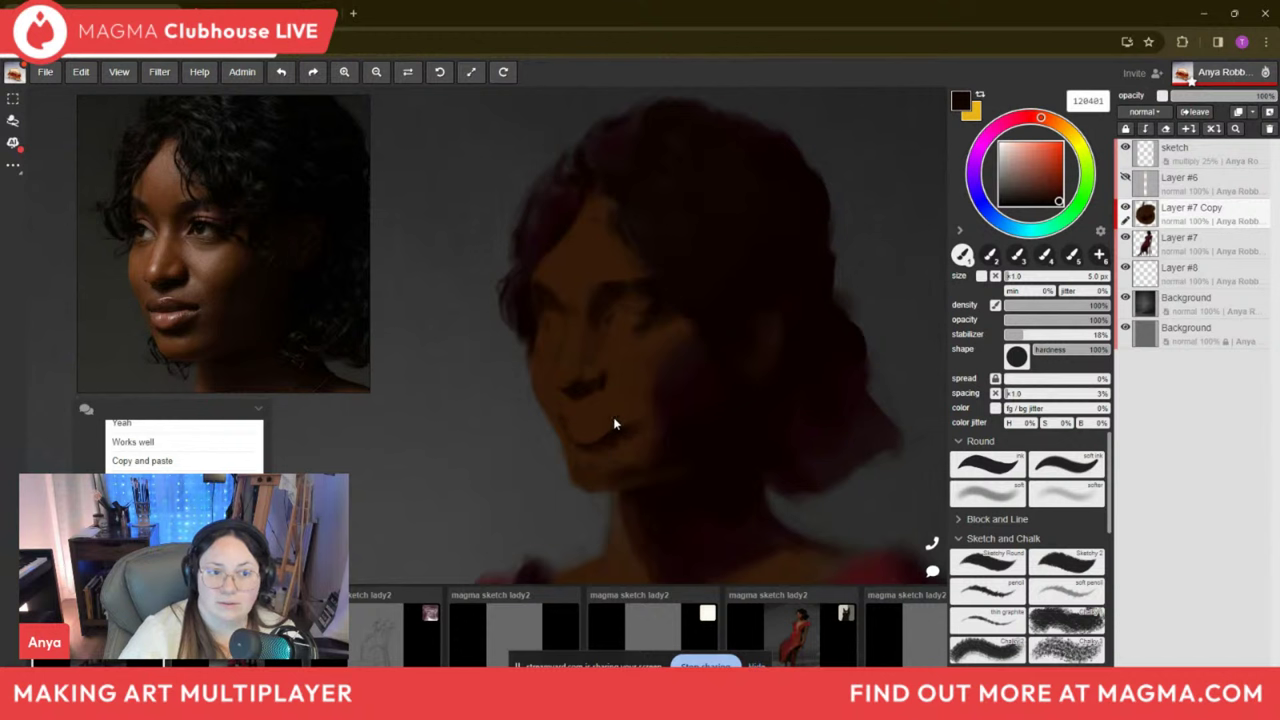
Refine the lip line and near mouth corner with 120401, varying the brush between 3 and 8 px.
{"action": "key", "text": "["}
{"action": "left_click_drag", "start_coordinate": [622, 421], "coordinate": [613, 416]}
{"action": "left_click", "coordinate": [616, 418]}
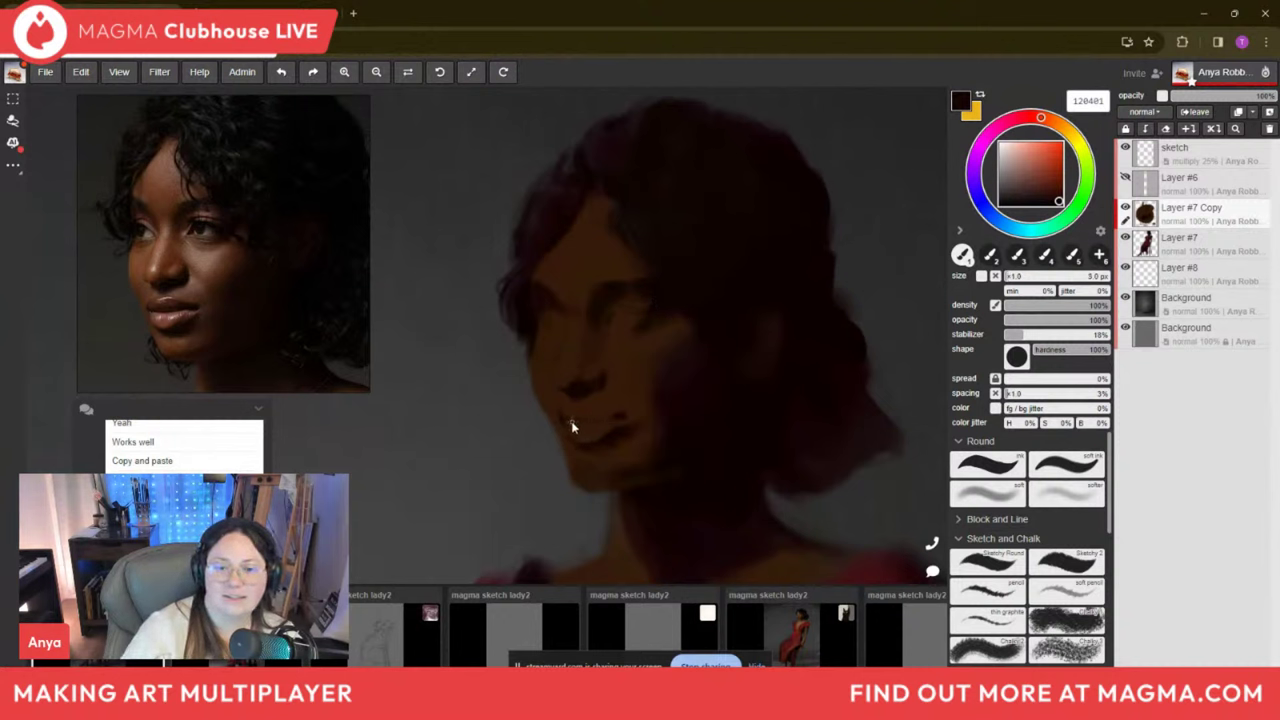
{"action": "key", "text": "["}
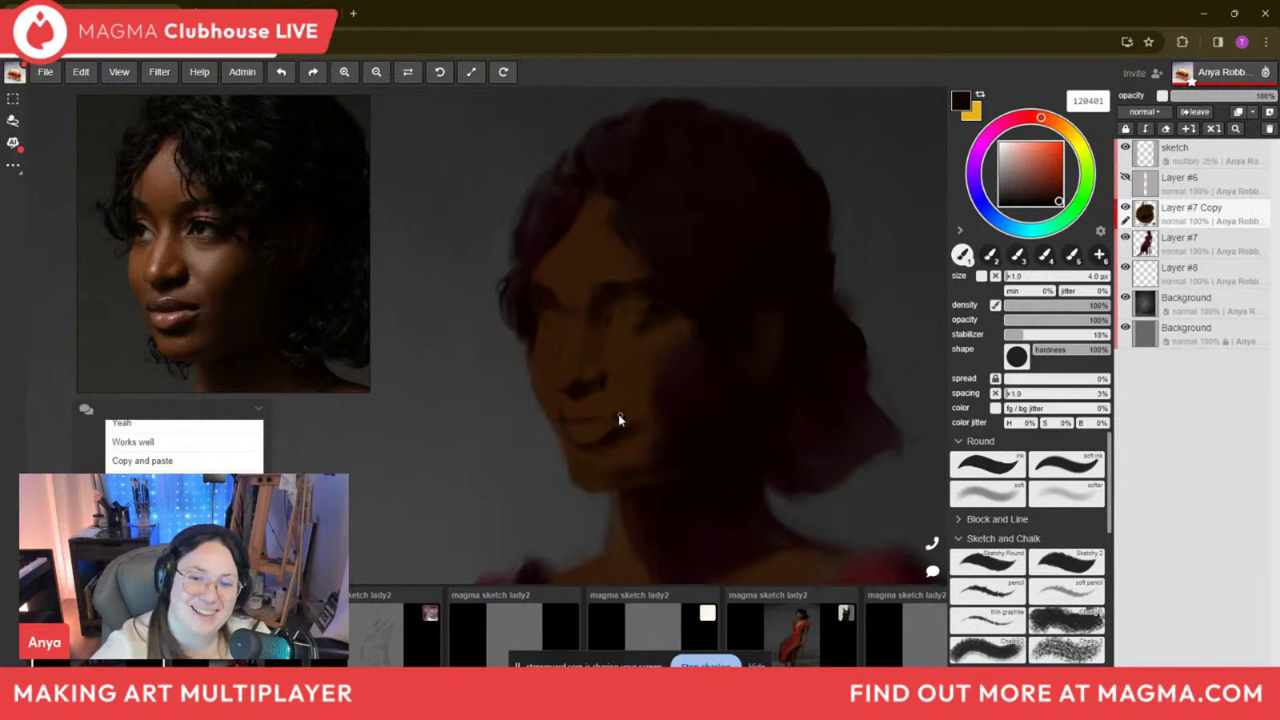
{"action": "key", "text": "bracketright"}
{"action": "key", "text": "bracketright"}
{"action": "key", "text": "bracketright"}
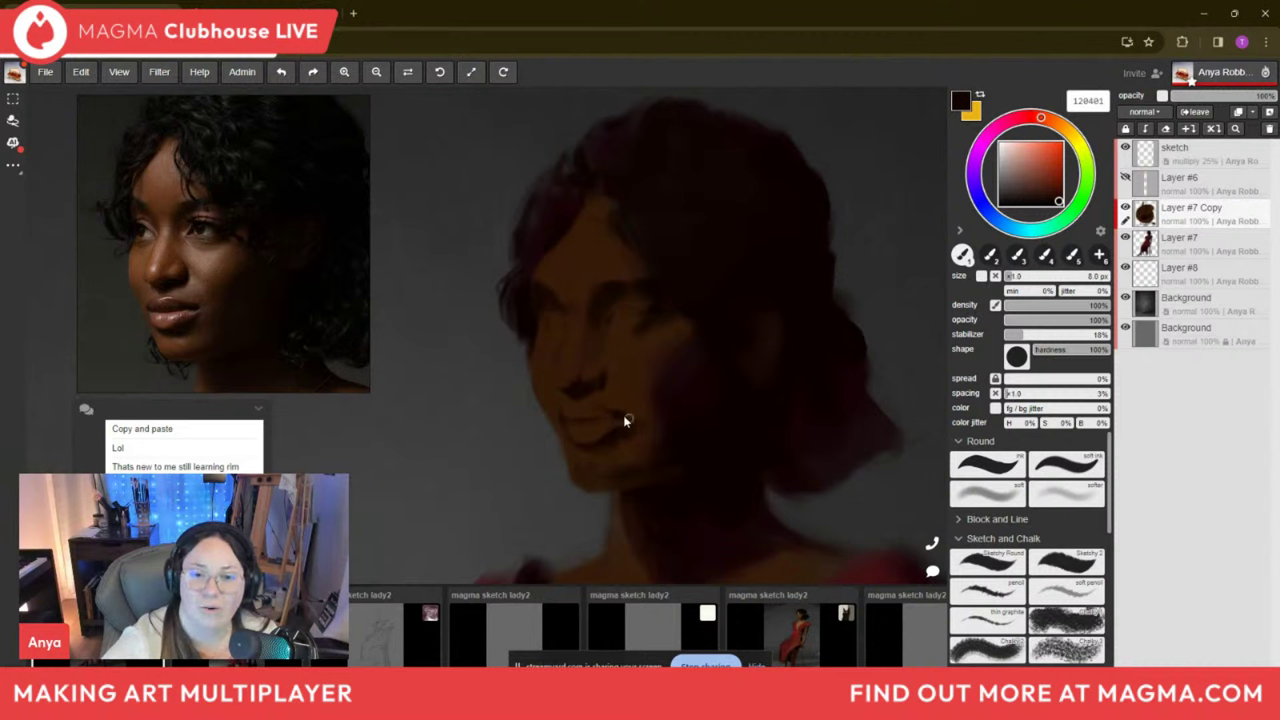
Touch up the lips and mouth corners with dark browns 120401, 160502 and 140301, varying the brush between 4 and 10 px.
{"action": "key", "text": "bracketright"}
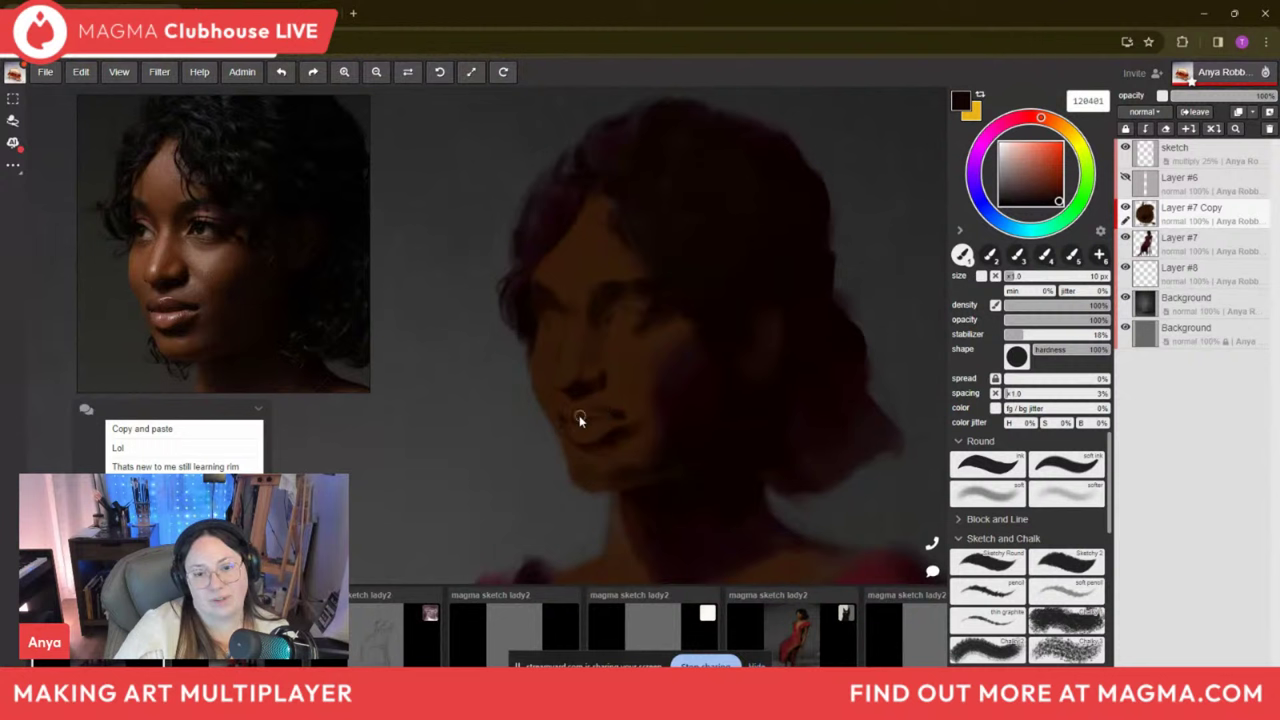
{"action": "key", "text": "["}
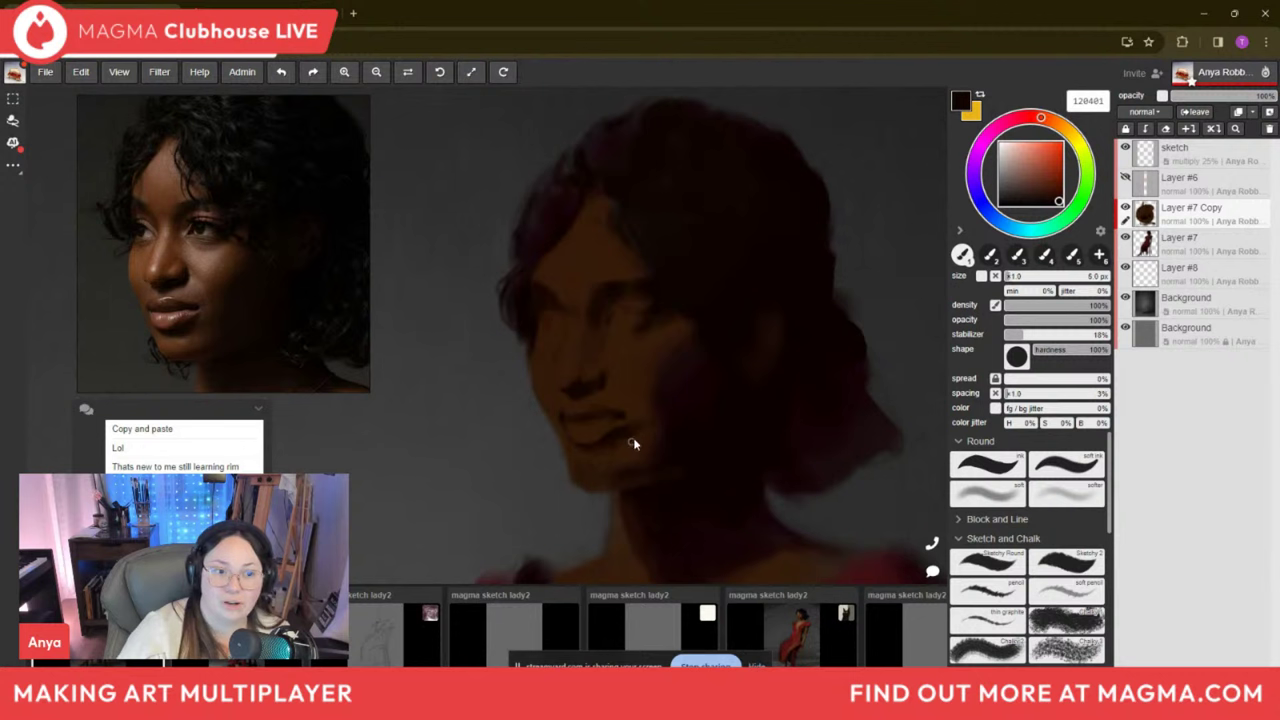
{"action": "left_click_drag", "start_coordinate": [621, 412], "coordinate": [630, 421]}
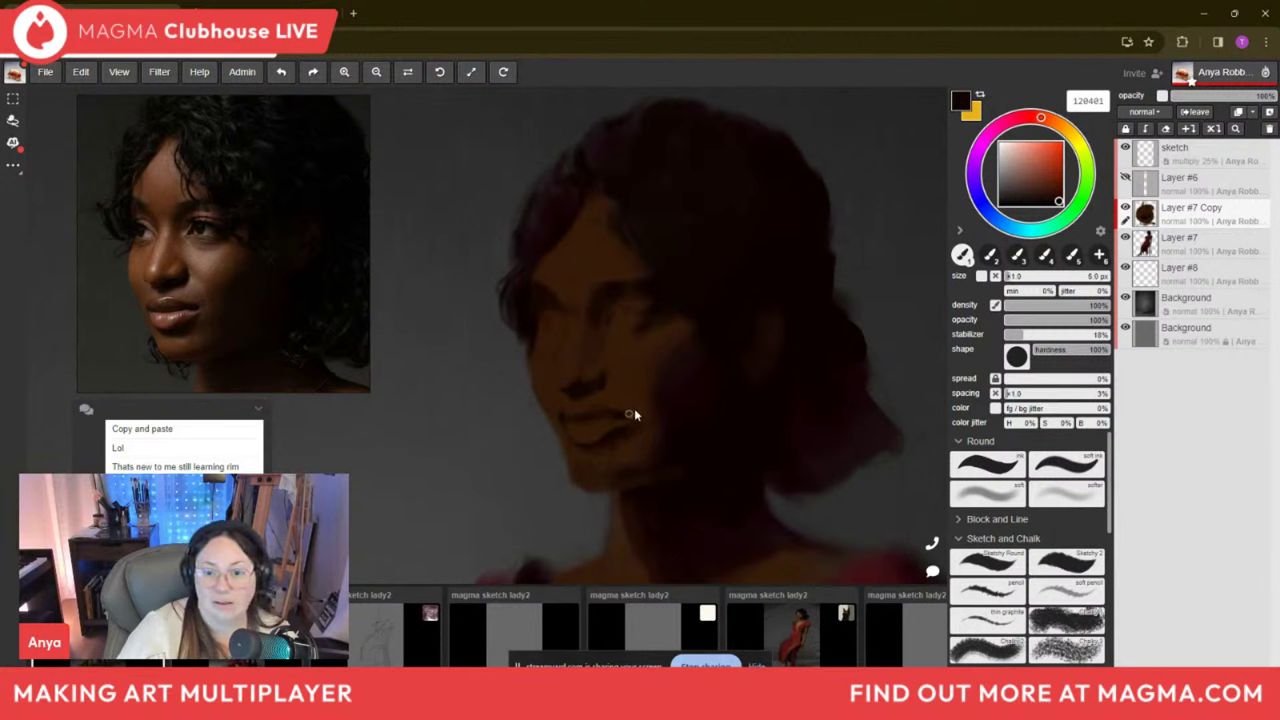
{"action": "left_click", "coordinate": [609, 442], "text": "alt"}
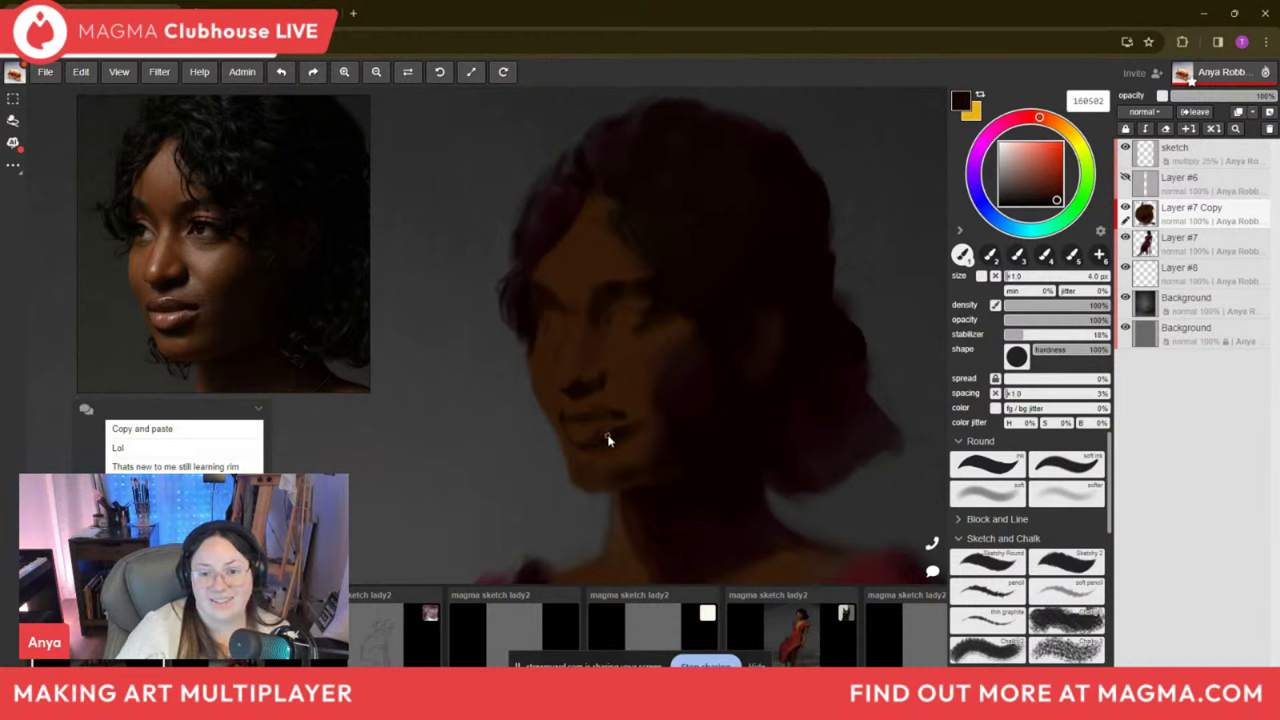
{"action": "left_click_drag", "start_coordinate": [584, 430], "coordinate": [624, 426]}
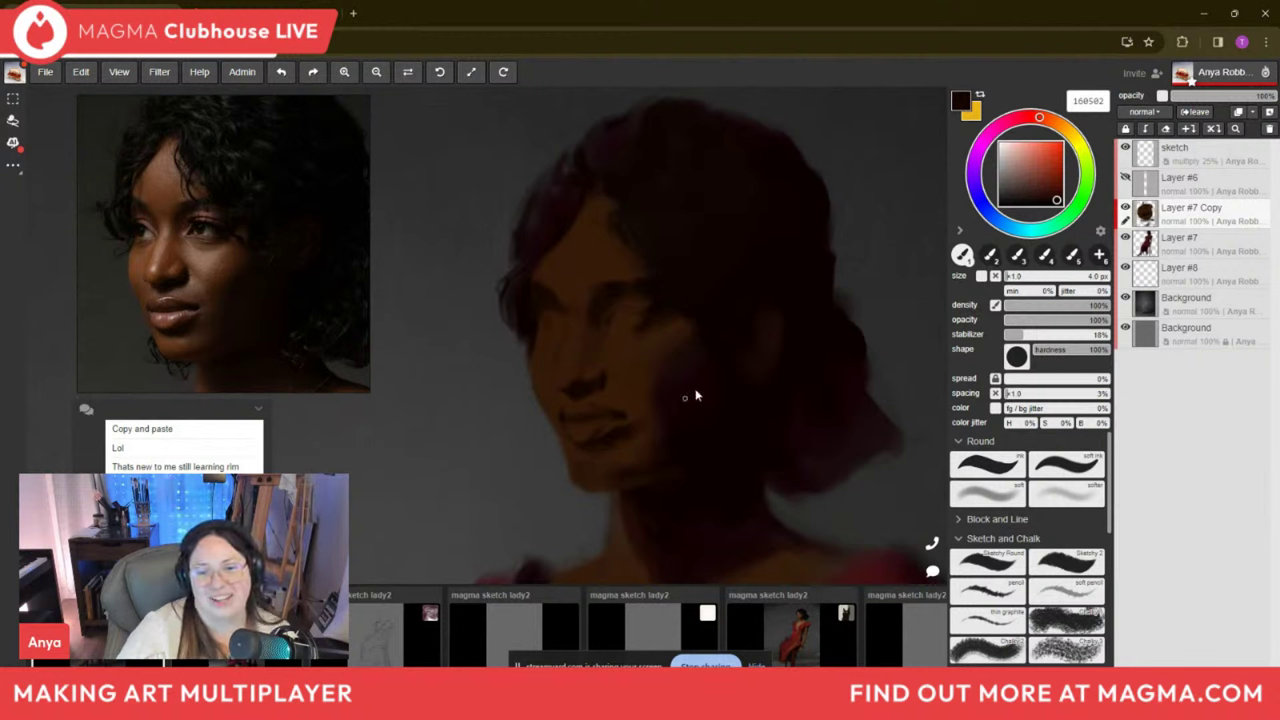
{"action": "key", "text": "bracketright"}
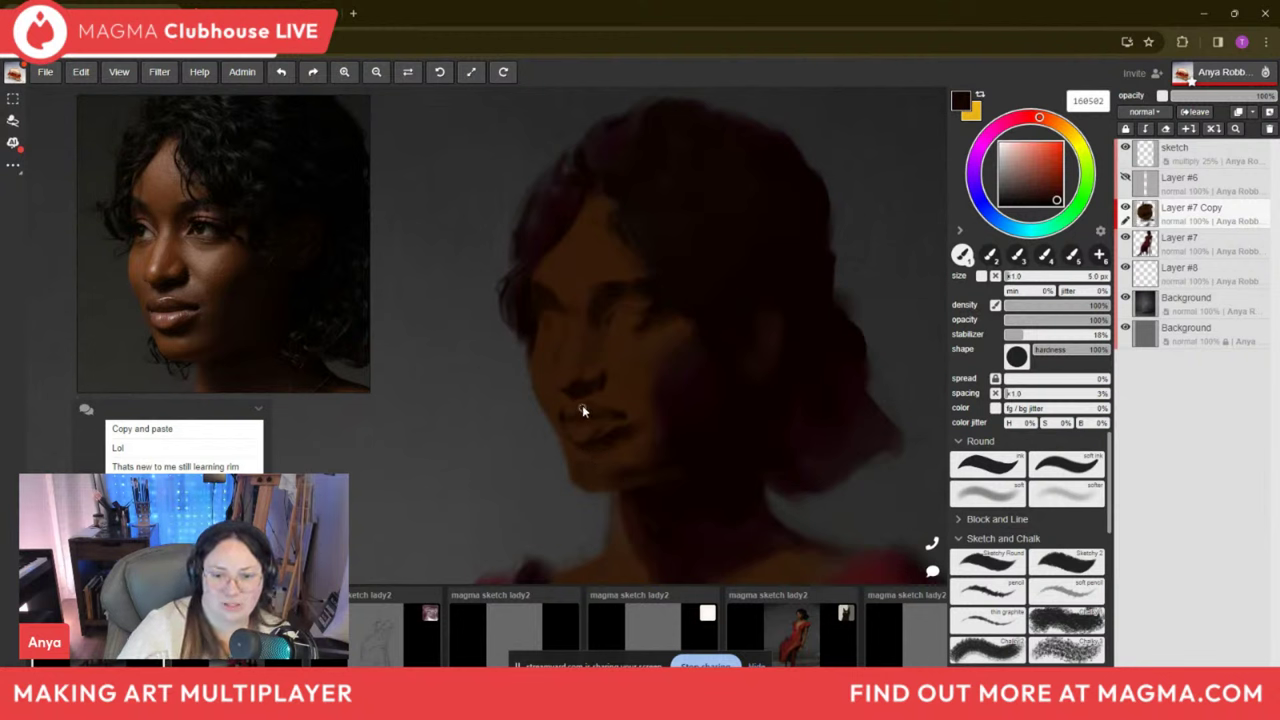
{"action": "key", "text": "bracketright"}
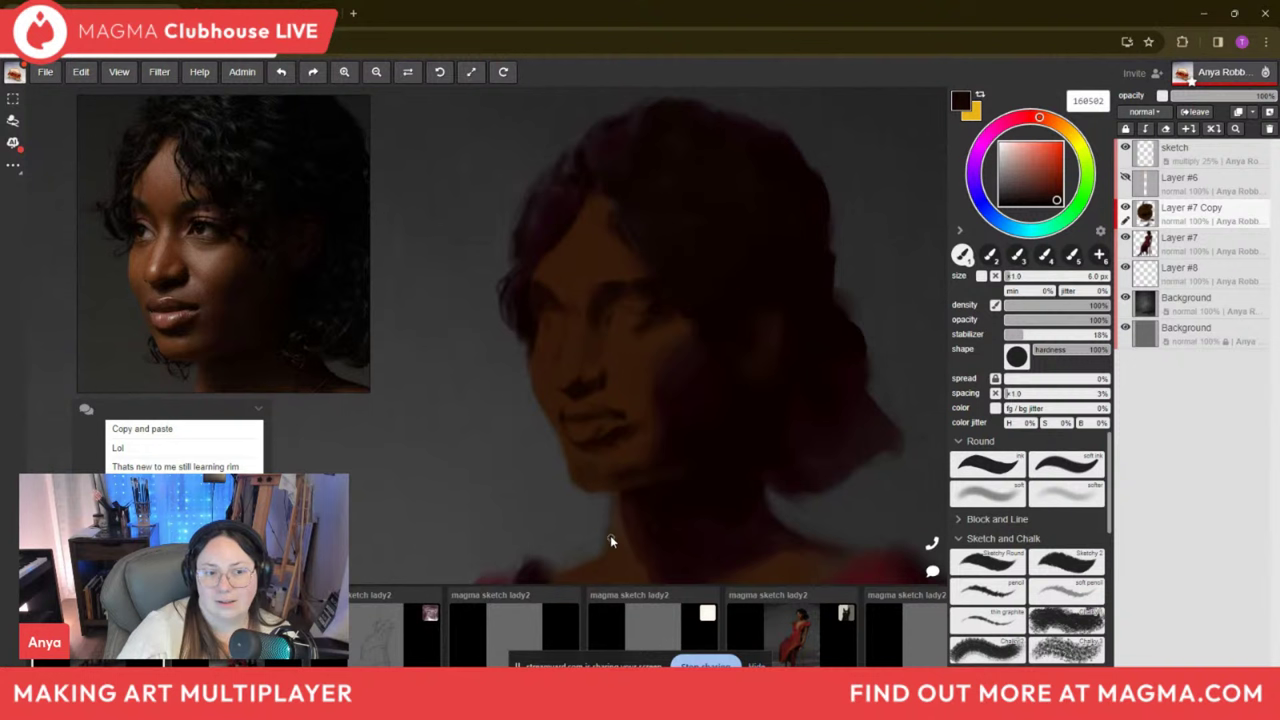
{"action": "left_click", "coordinate": [623, 417], "text": "alt"}
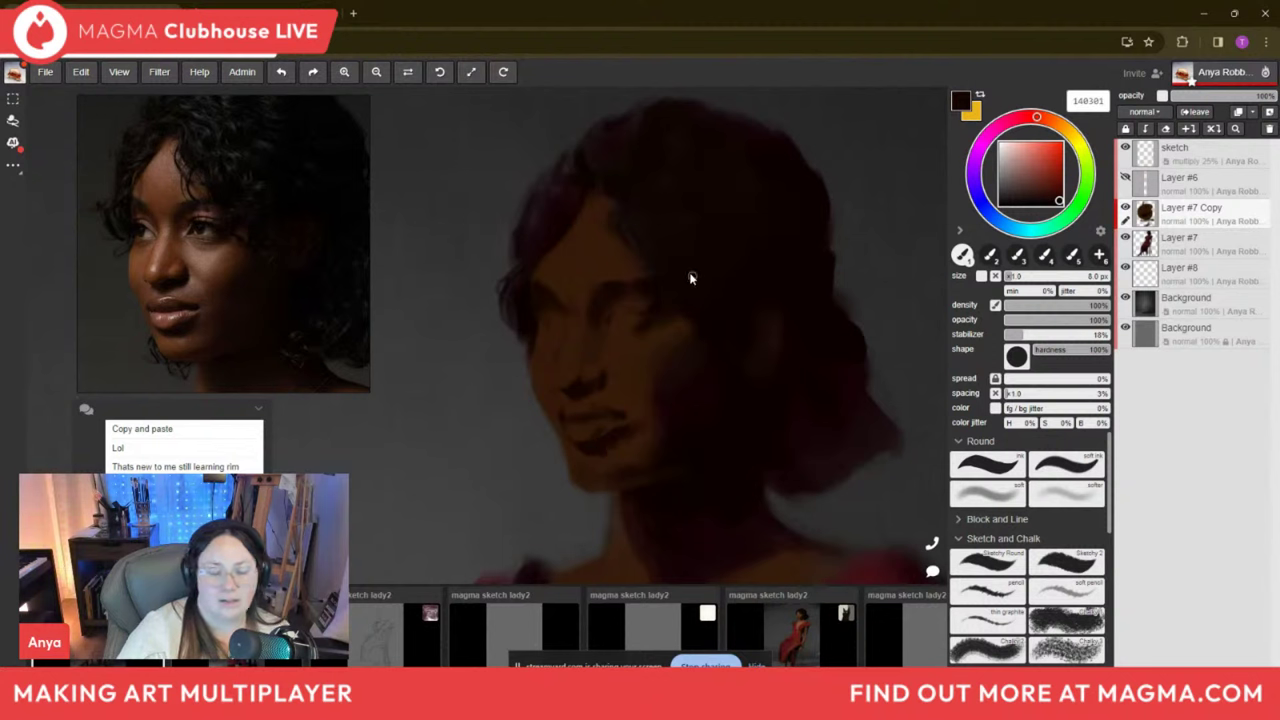
Try to reposition the mouth by lassoing it on Layer #7 Copy, duplicating the selection and transforming the duplicate.
{"action": "key", "text": "m"}
{"action": "mouse_move", "coordinate": [623, 405]}
{"action": "left_mouse_down"}
{"action": "mouse_move", "coordinate": [556, 410]}
{"action": "mouse_move", "coordinate": [582, 459]}
{"action": "mouse_move", "coordinate": [640, 445]}
{"action": "mouse_move", "coordinate": [623, 400]}
{"action": "left_mouse_up"}
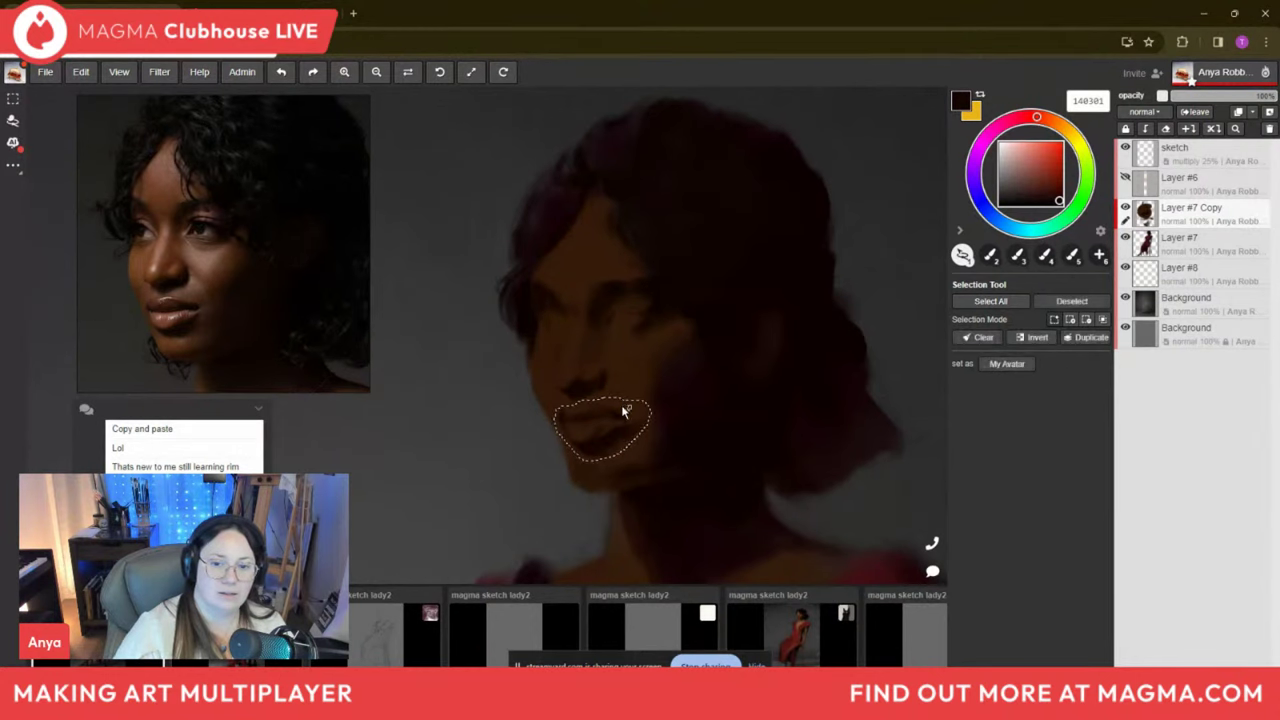
{"action": "left_click", "coordinate": [1080, 337]}
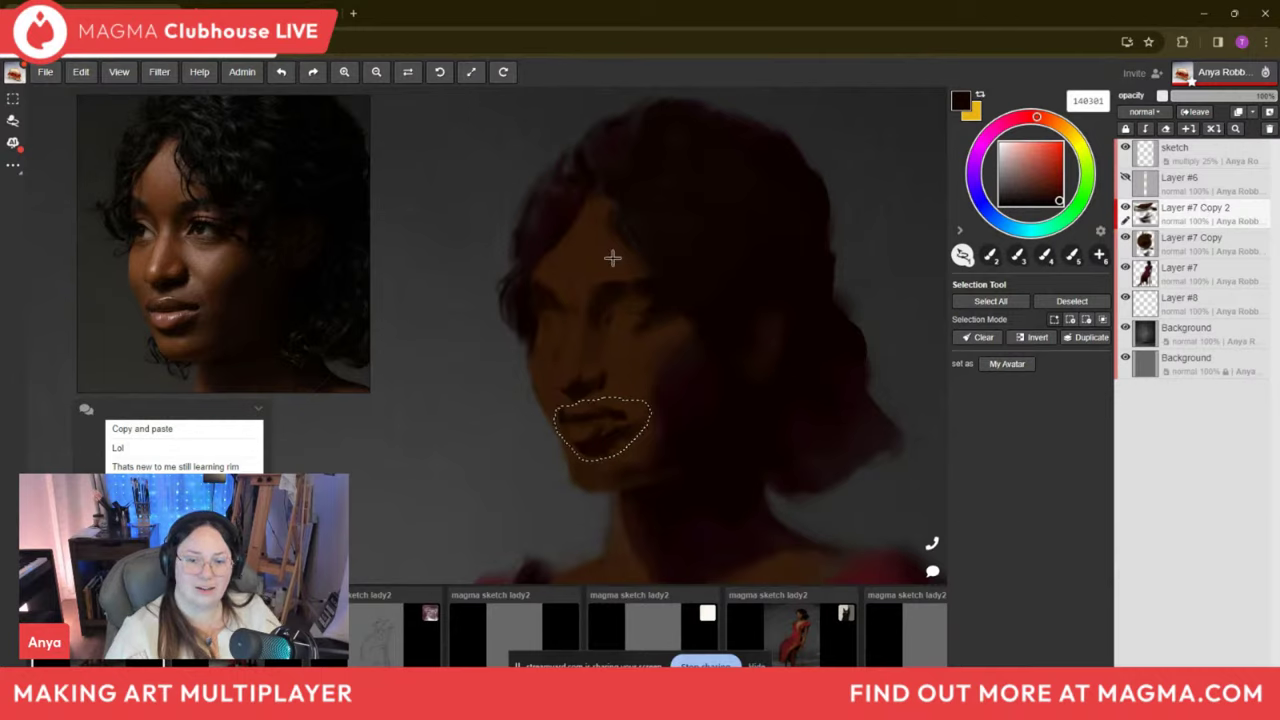
{"action": "key", "text": "ctrl+t"}
{"action": "key", "text": "ctrl+w"}
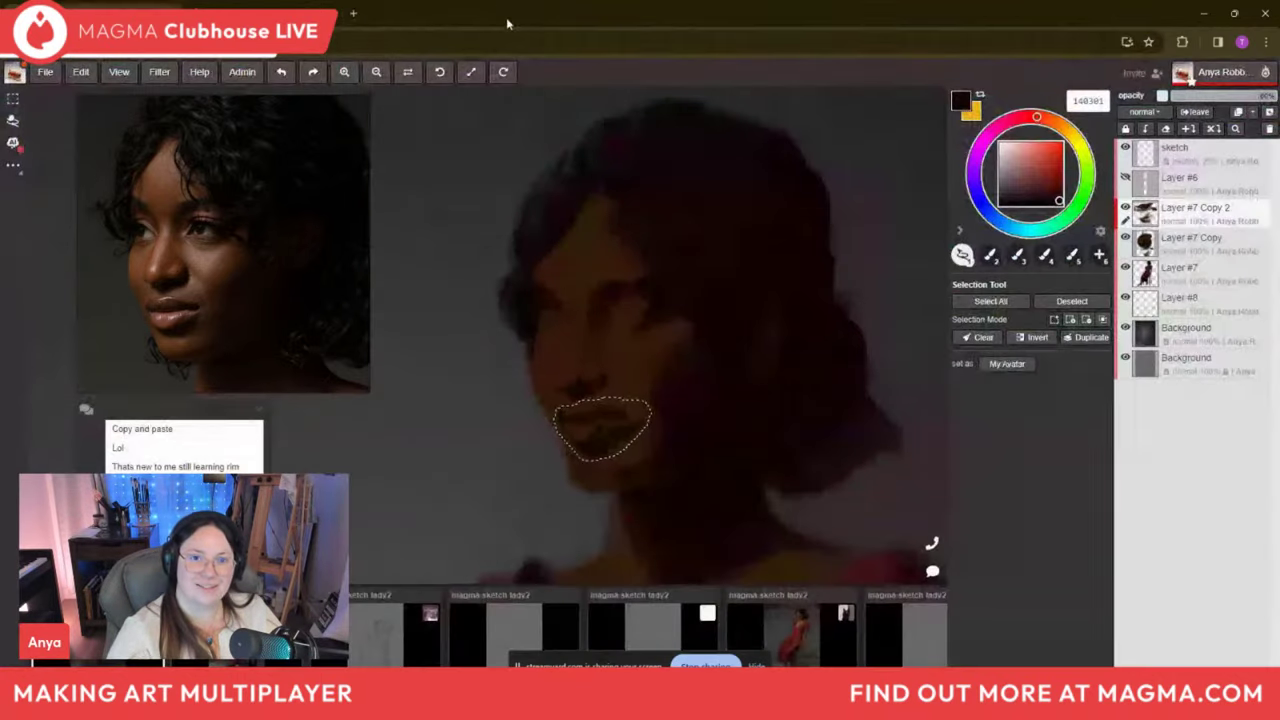
{"action": "key", "text": "v"}
{"action": "left_click_drag", "start_coordinate": [638, 414], "coordinate": [637, 421]}
{"action": "key", "text": "ctrl+z"}
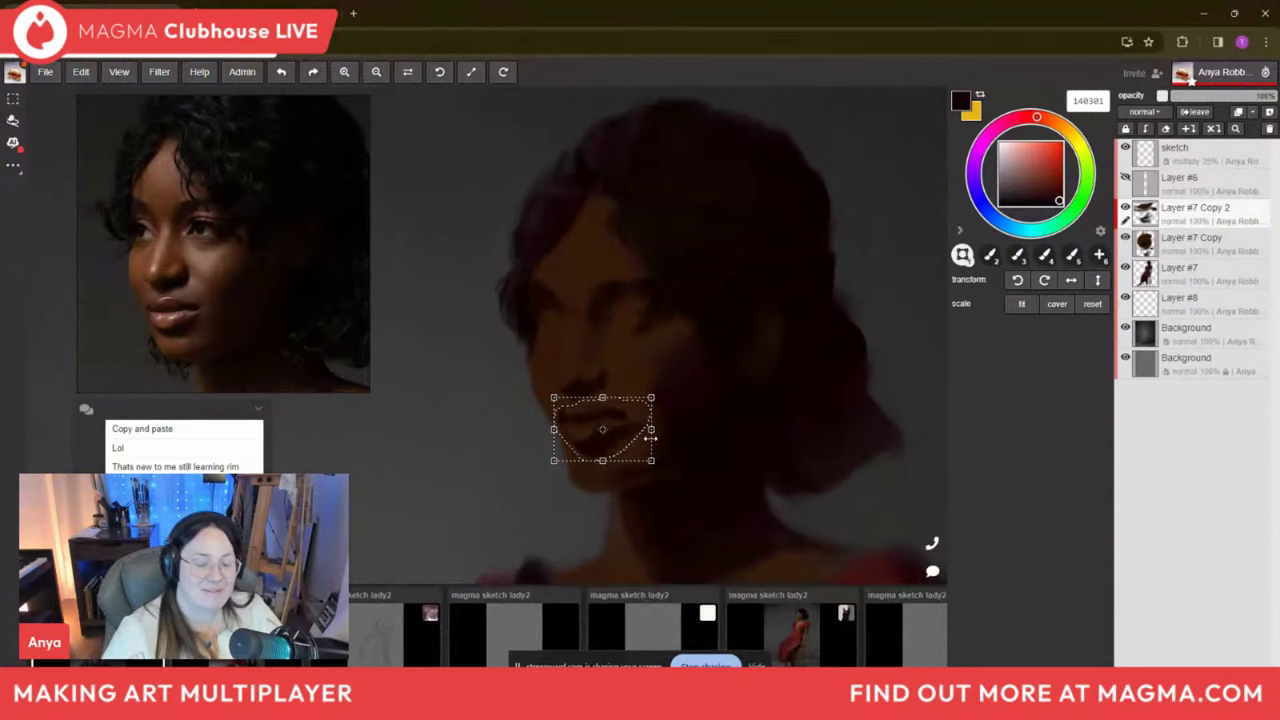
{"action": "key", "text": "l"}
{"action": "key", "text": "ctrl+d"}
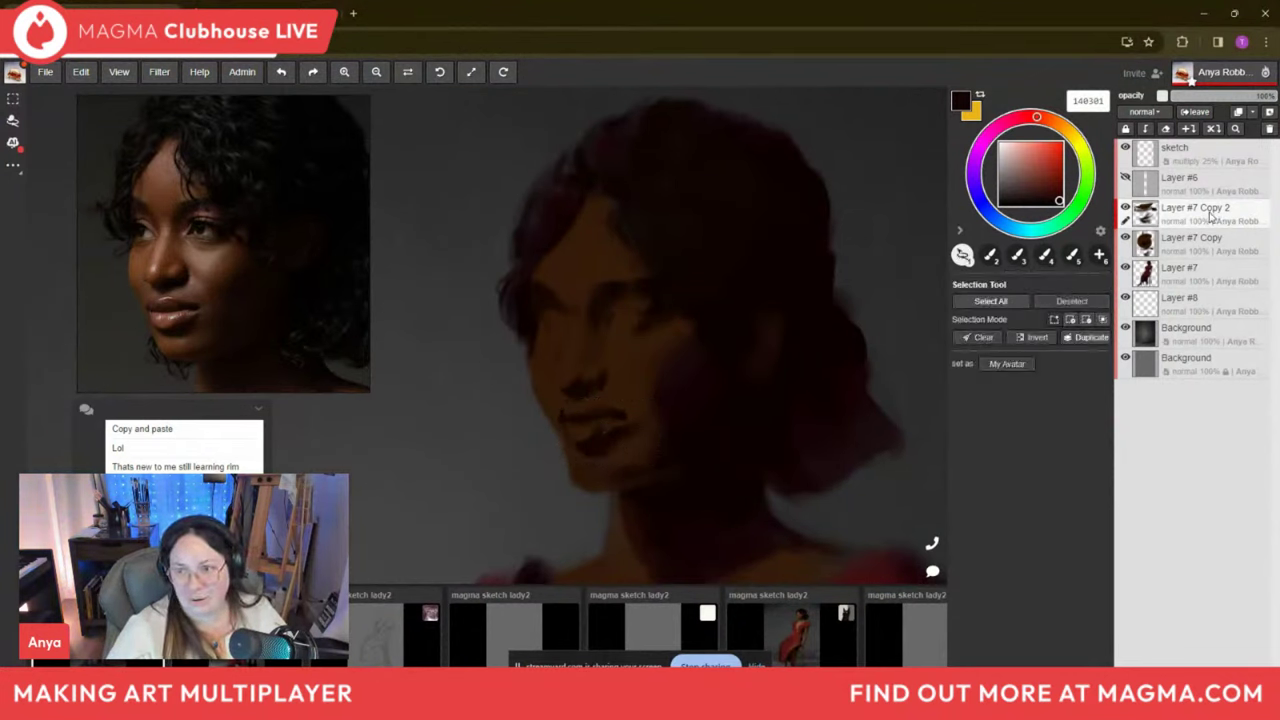
Merge Layer #7 Copy 2 into Layer #7 Copy, compare it hidden and shown, and merge the result down into Layer #7.
{"action": "left_click", "coordinate": [1152, 234], "text": "ctrl"}
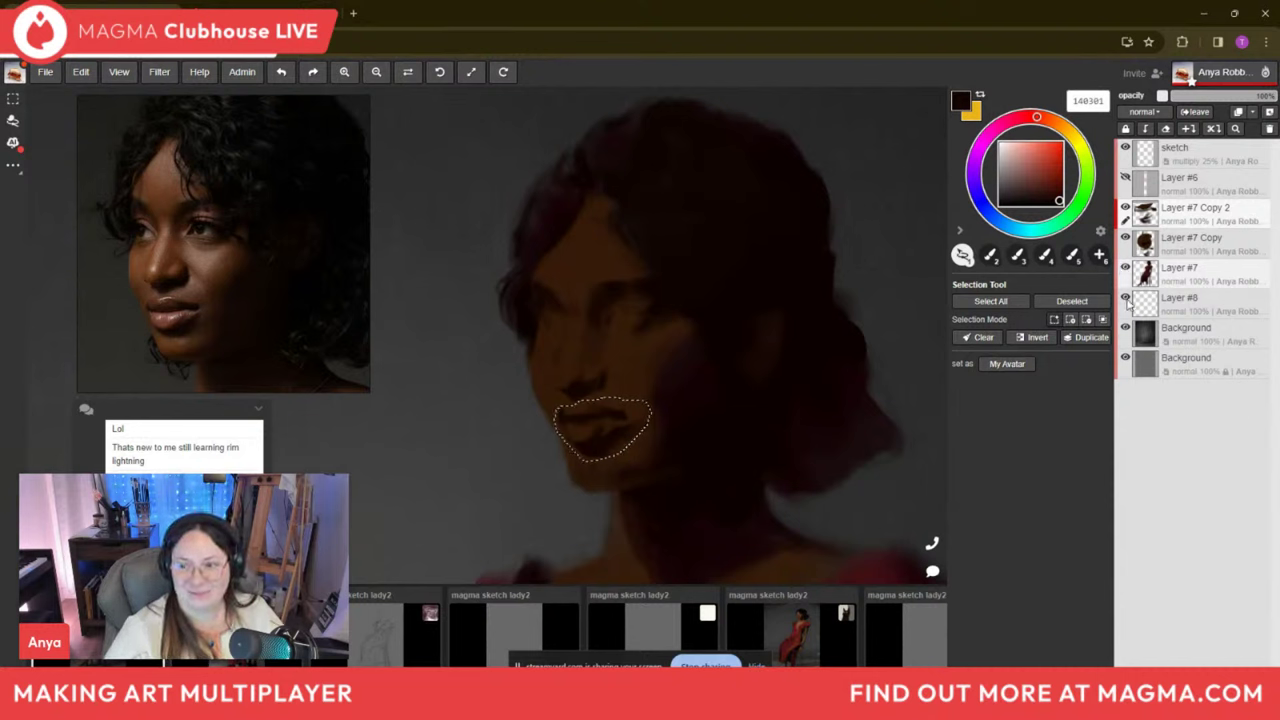
{"action": "left_click", "coordinate": [1207, 277]}
{"action": "left_click", "coordinate": [1160, 214]}
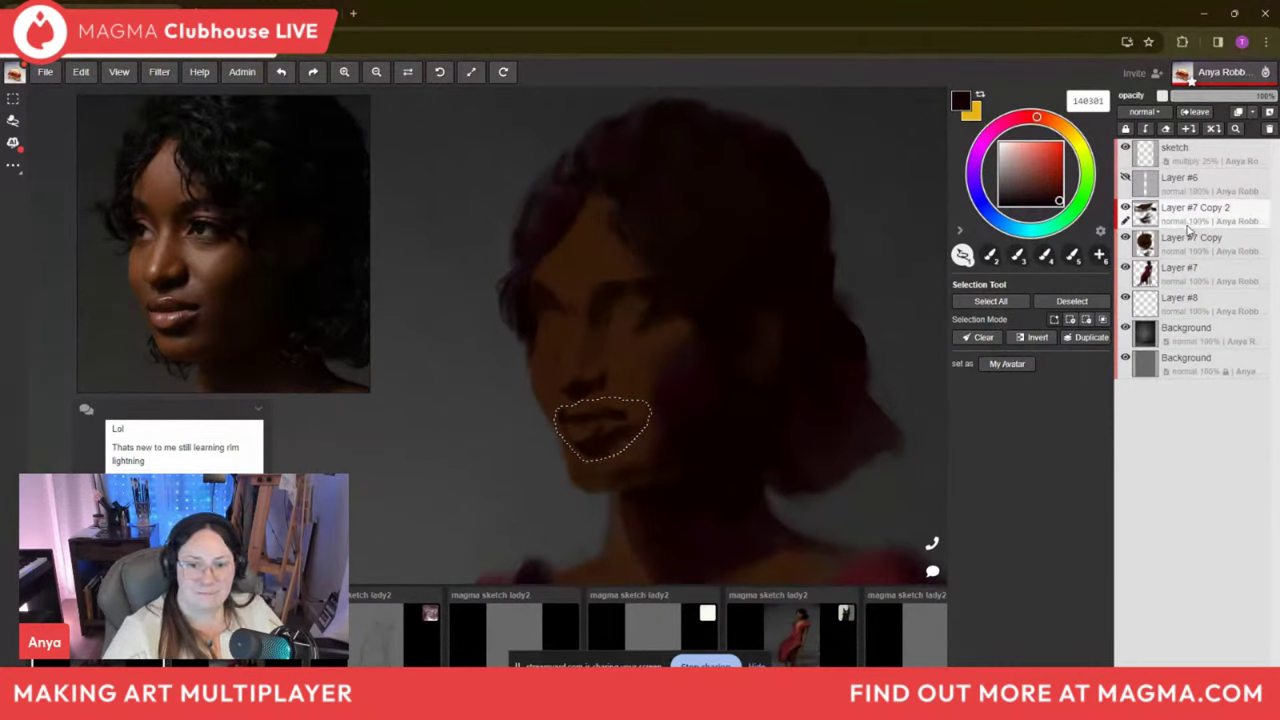
{"action": "key", "text": "ctrl+e"}
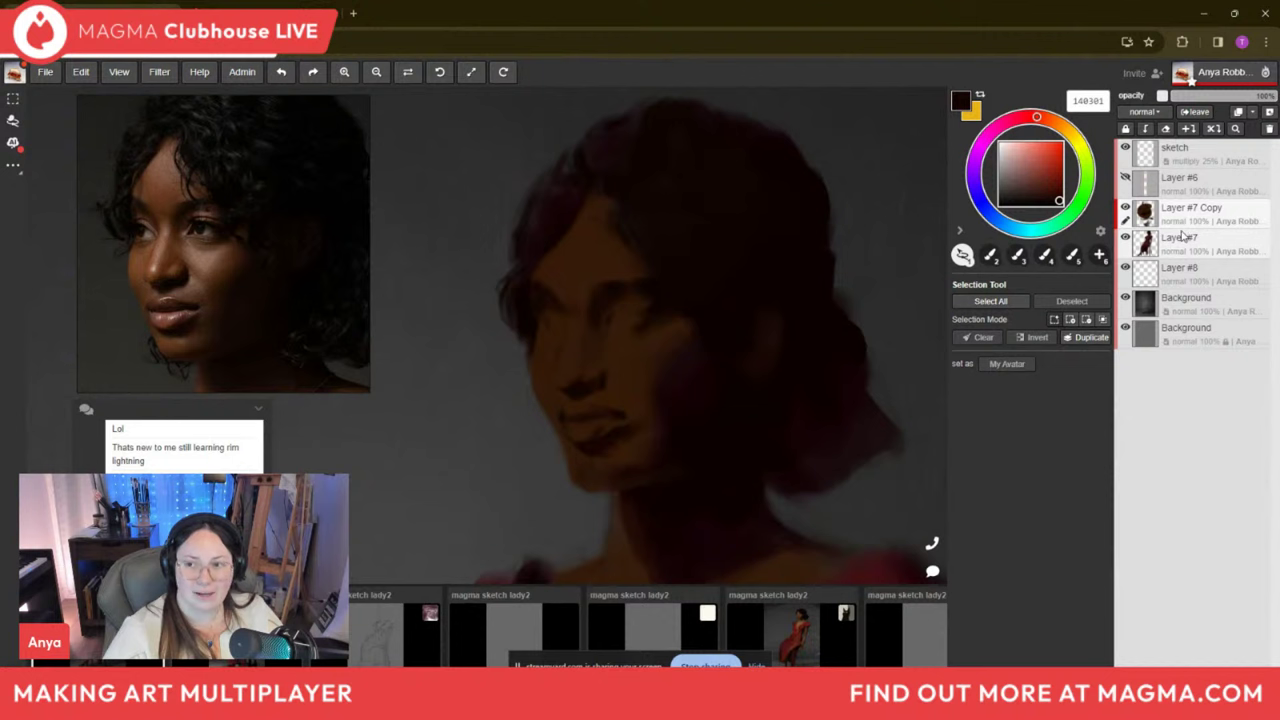
{"action": "left_click", "coordinate": [1127, 209]}
{"action": "left_click", "coordinate": [1127, 209]}
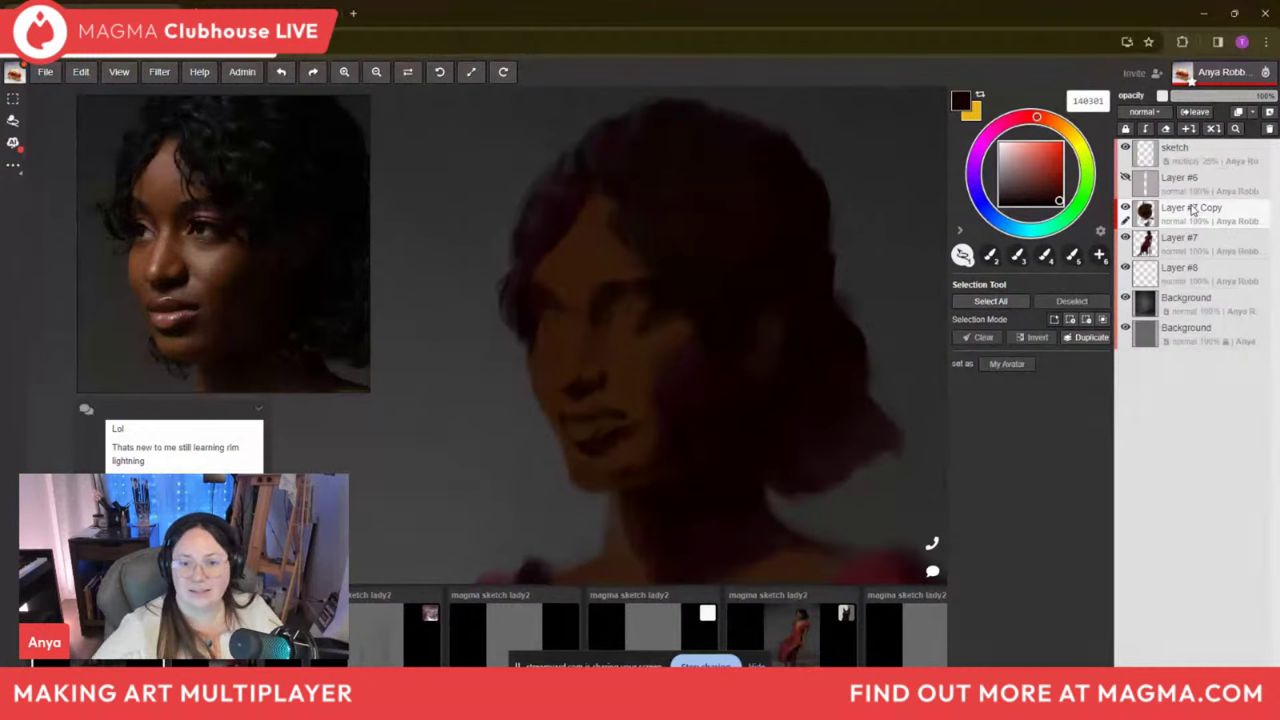
{"action": "right_click", "coordinate": [1237, 218]}
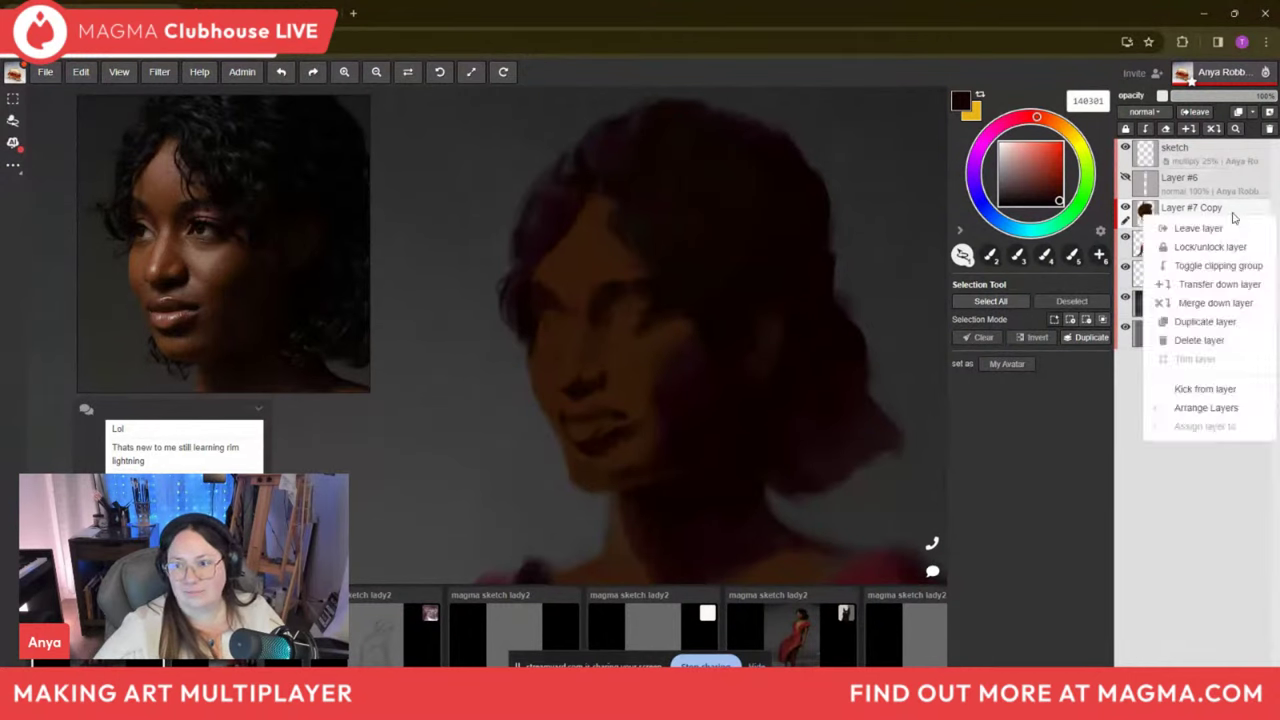
{"action": "left_click", "coordinate": [1238, 313]}
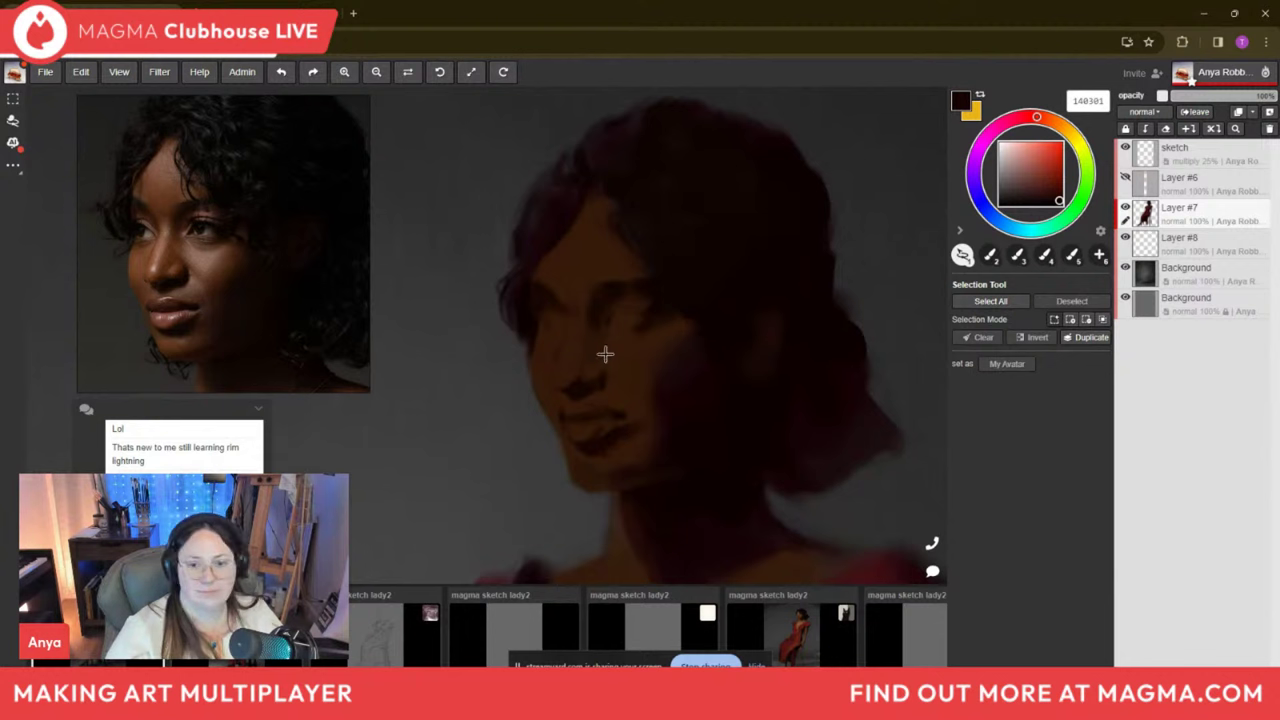
Try to shift and slightly rotate the lassoed mouth directly on Layer #7, and undo the transform.
{"action": "mouse_move", "coordinate": [606, 357]}
{"action": "left_mouse_down"}
{"action": "mouse_move", "coordinate": [553, 362]}
{"action": "mouse_move", "coordinate": [557, 412]}
{"action": "left_mouse_up"}
{"action": "key", "text": "ctrl+d"}
{"action": "mouse_move", "coordinate": [642, 416]}
{"action": "left_mouse_down"}
{"action": "mouse_move", "coordinate": [646, 438]}
{"action": "mouse_move", "coordinate": [595, 468]}
{"action": "mouse_move", "coordinate": [557, 409]}
{"action": "left_mouse_up"}
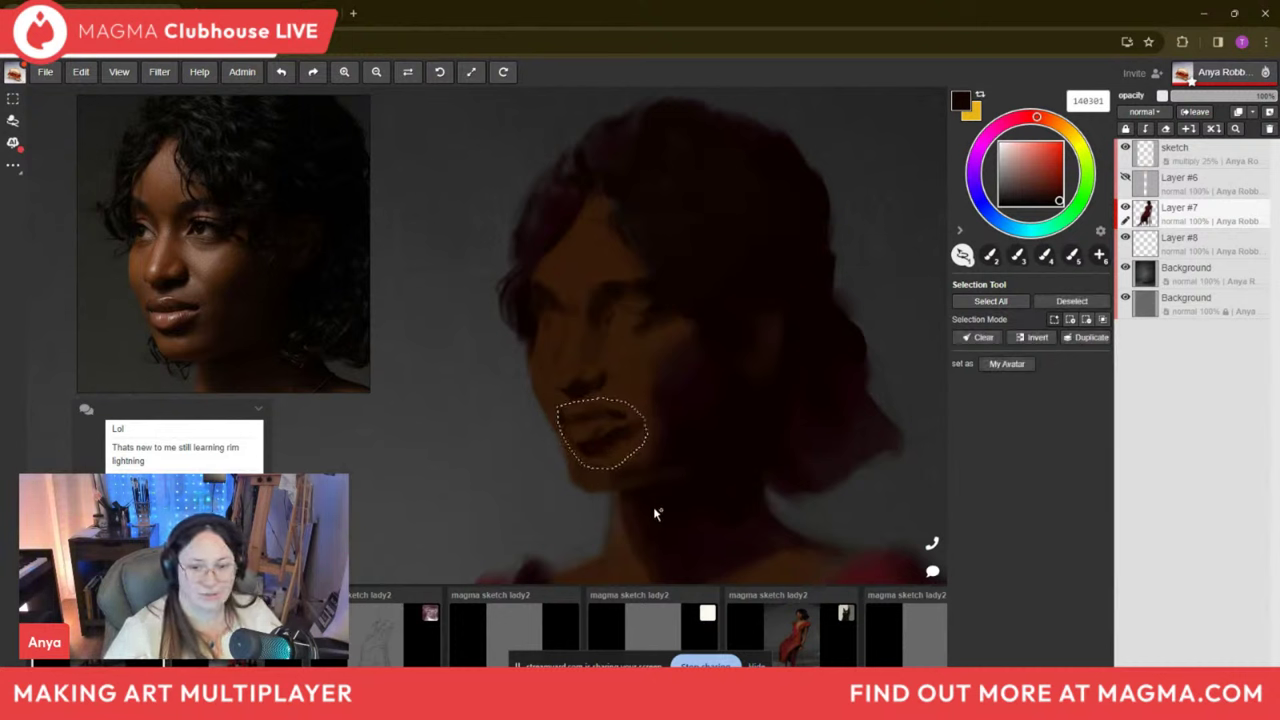
{"action": "key", "text": "ctrl+t"}
{"action": "left_click_drag", "start_coordinate": [623, 424], "coordinate": [630, 424]}
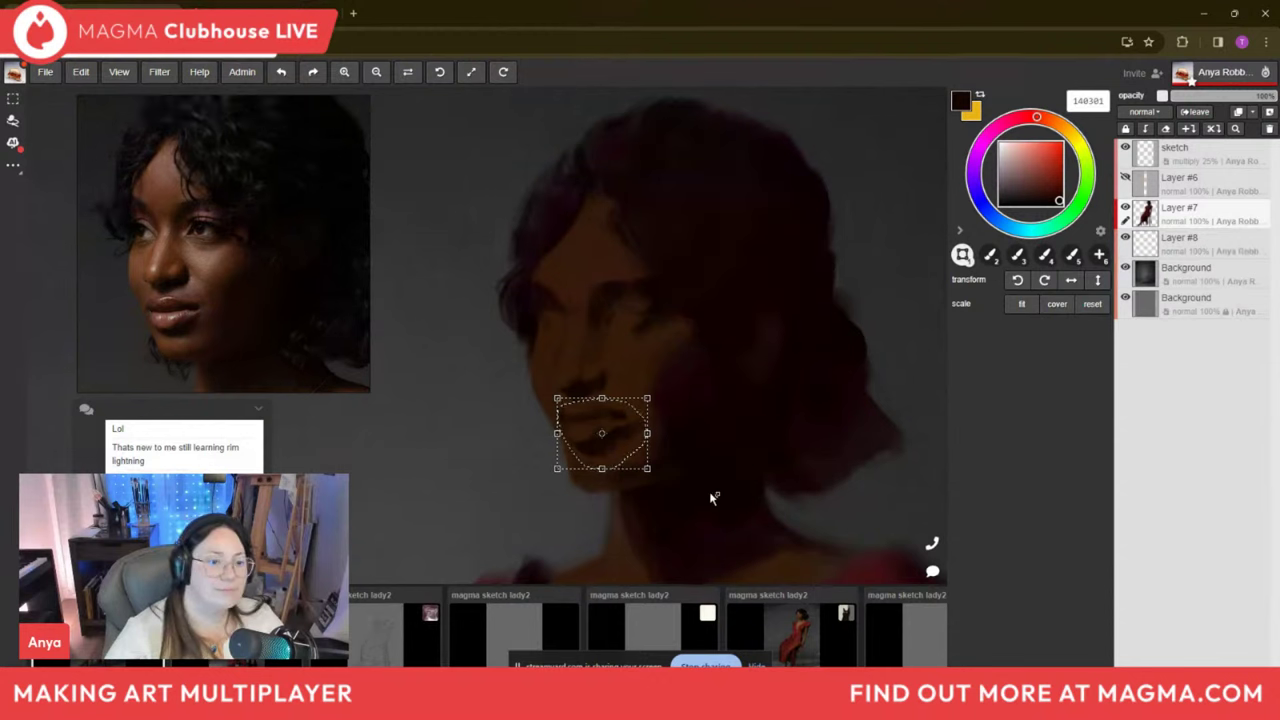
{"action": "left_click_drag", "start_coordinate": [699, 380], "coordinate": [708, 388]}
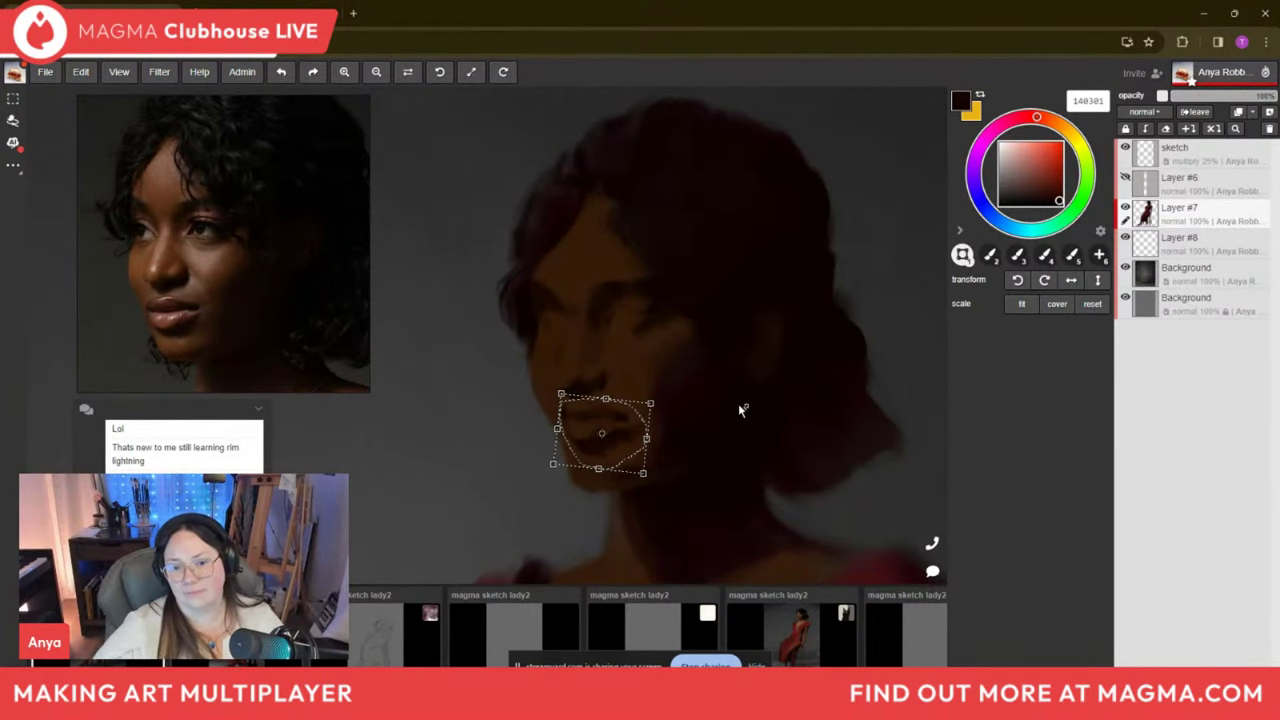
{"action": "key", "text": "ctrl+z"}
{"action": "key", "text": "ctrl+z"}
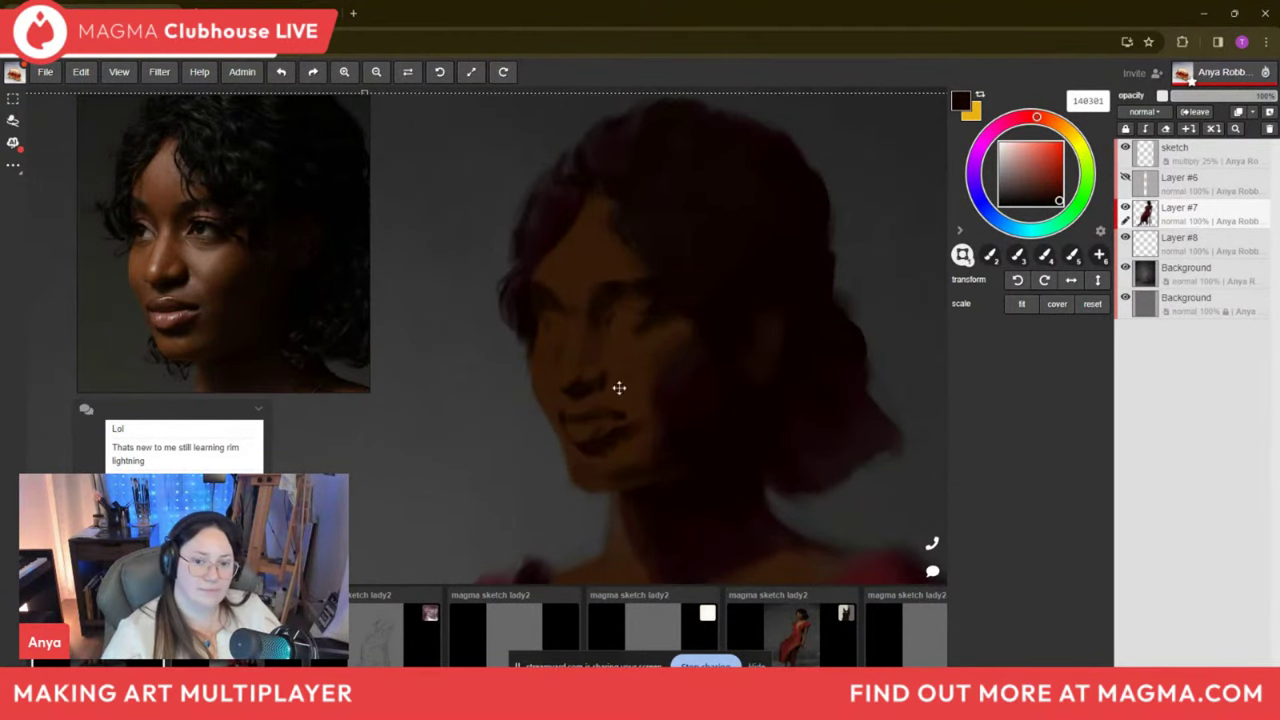
Lasso the mouth area on Layer #7 and duplicate the selection onto its own layer.
{"action": "key", "text": "m"}
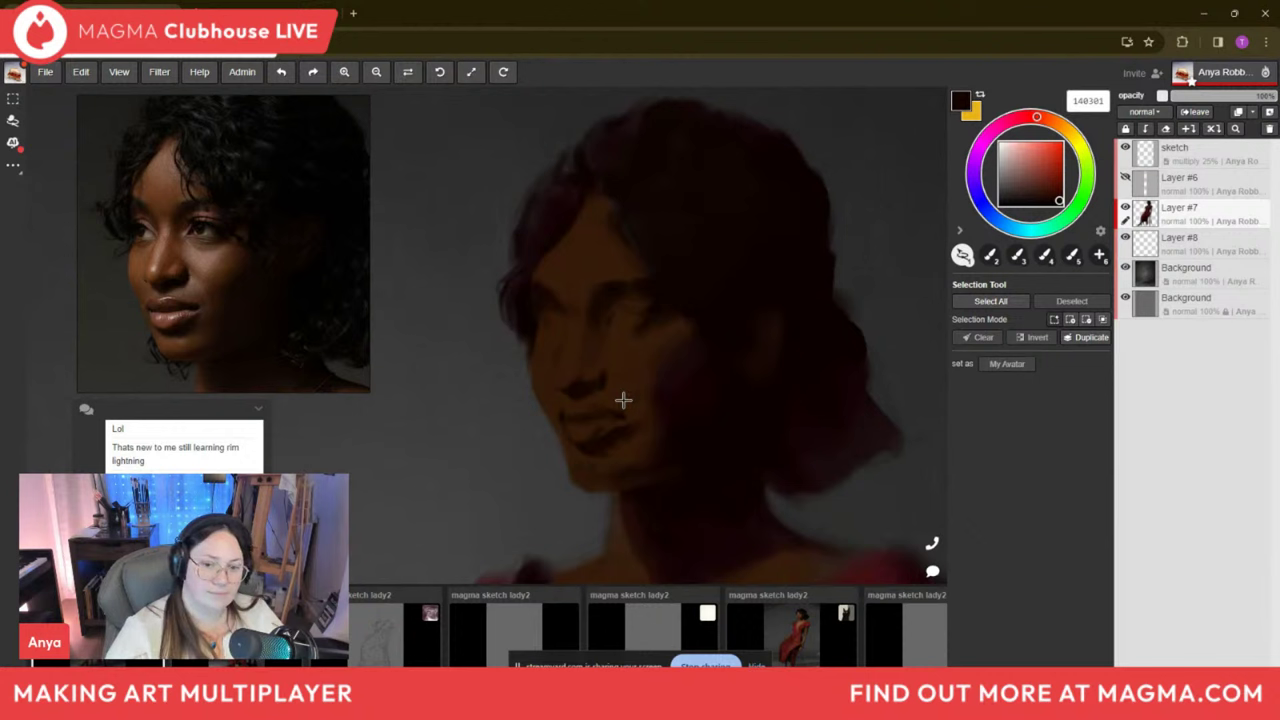
{"action": "mouse_move", "coordinate": [615, 402]}
{"action": "left_mouse_down"}
{"action": "mouse_move", "coordinate": [556, 413]}
{"action": "mouse_move", "coordinate": [563, 447]}
{"action": "mouse_move", "coordinate": [598, 462]}
{"action": "mouse_move", "coordinate": [630, 446]}
{"action": "mouse_move", "coordinate": [628, 394]}
{"action": "left_mouse_up"}
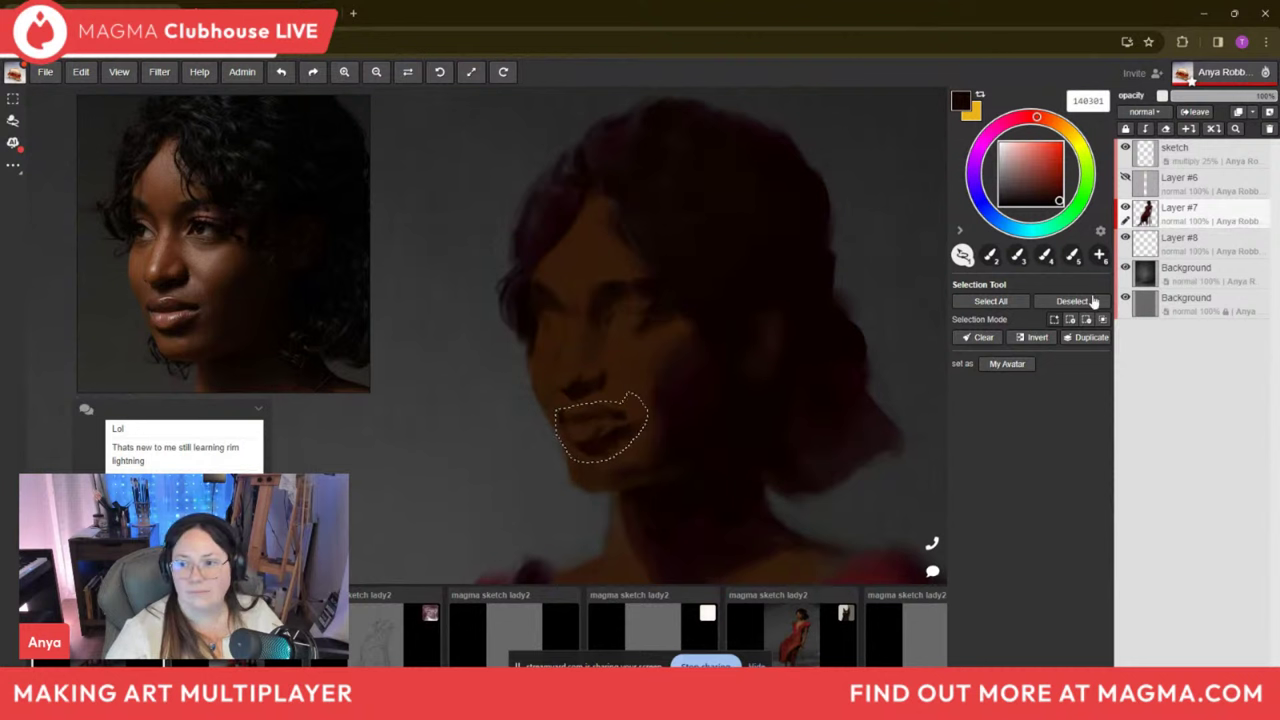
{"action": "left_click", "coordinate": [1086, 338]}
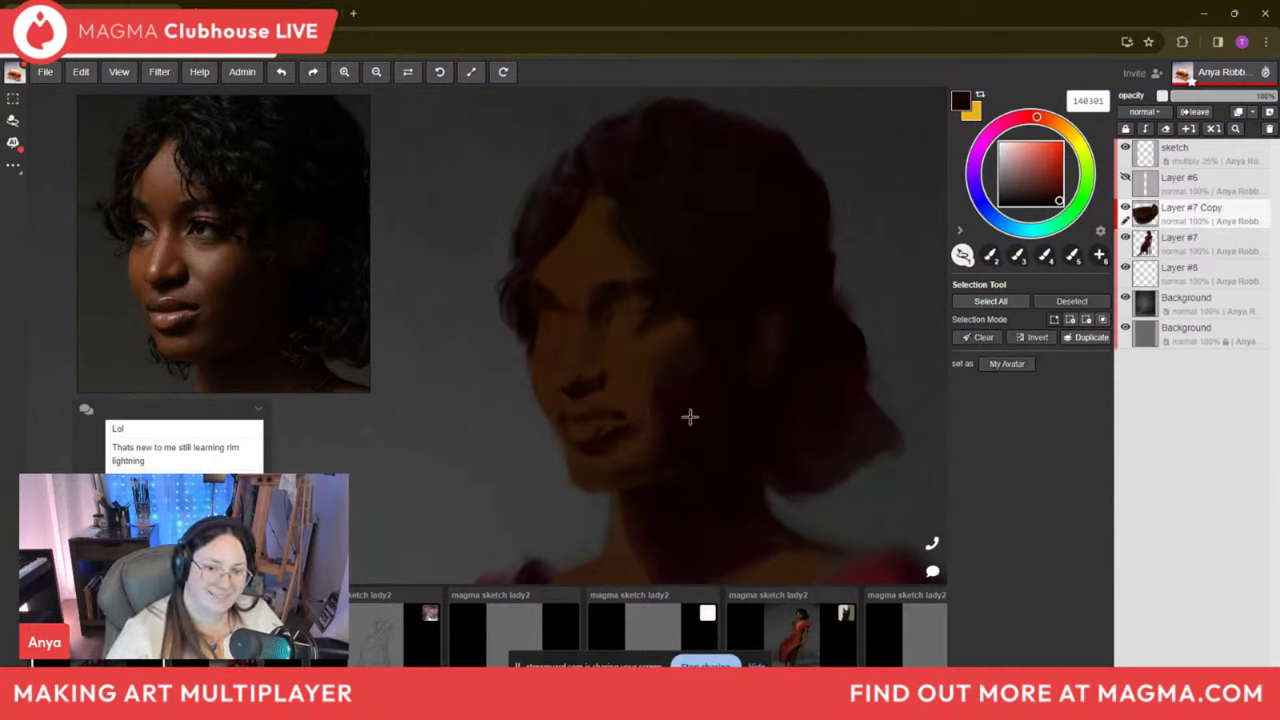
Shift the duplicated mouth slightly left, deselect it, and compare the face with Layer #7 Copy hidden and shown.
{"action": "key", "text": "v"}
{"action": "left_click_drag", "start_coordinate": [629, 434], "coordinate": [624, 432]}
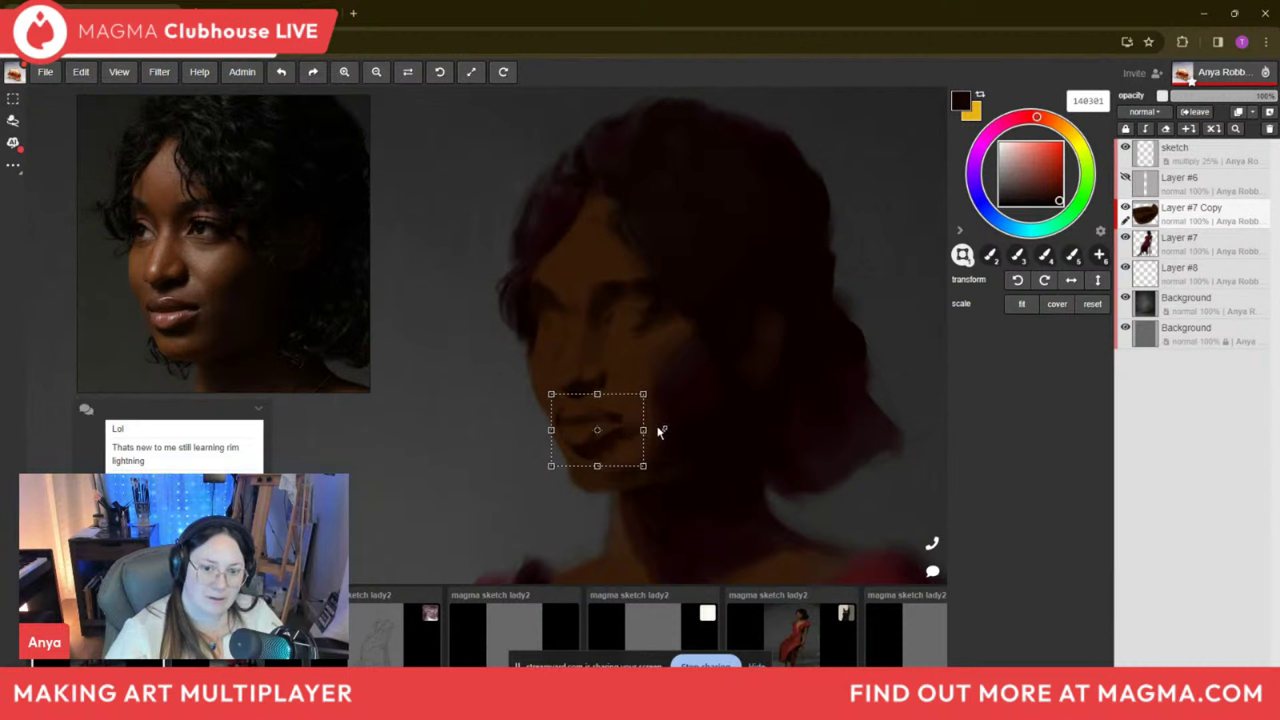
{"action": "key", "text": "ctrl+d"}
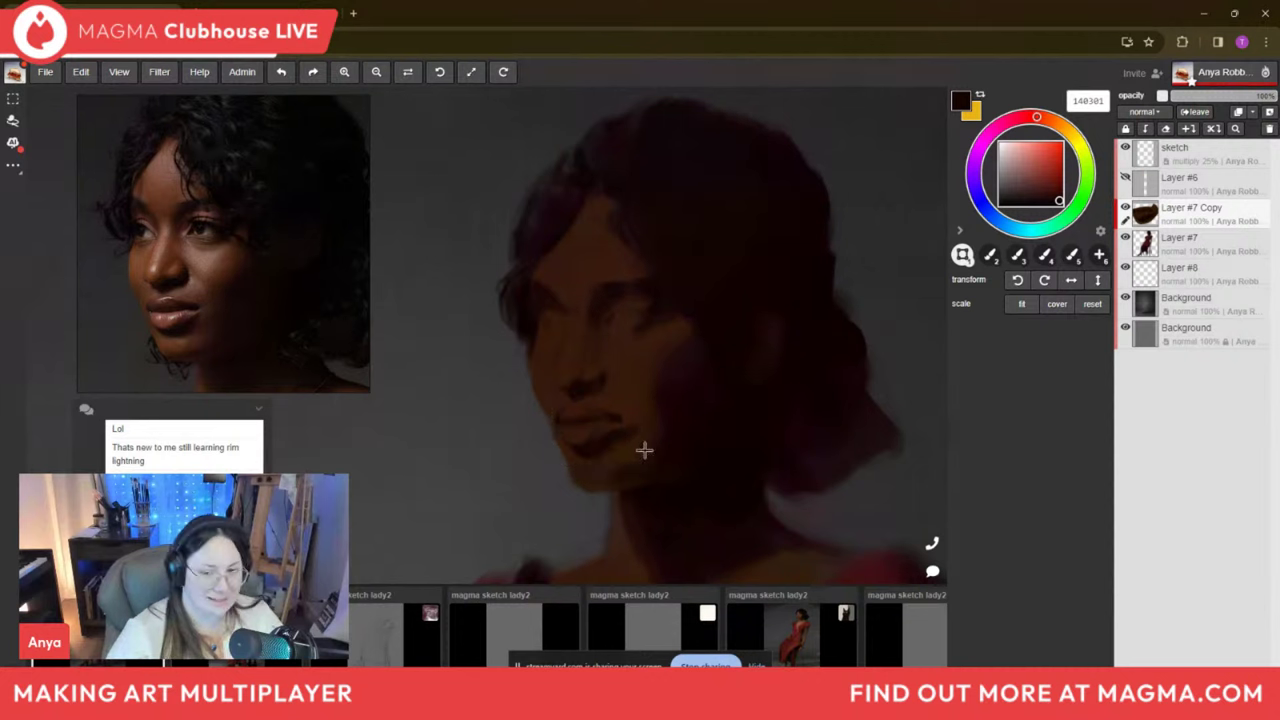
{"action": "key", "text": "l"}
{"action": "left_click", "coordinate": [1125, 208]}
{"action": "left_click", "coordinate": [1125, 208]}
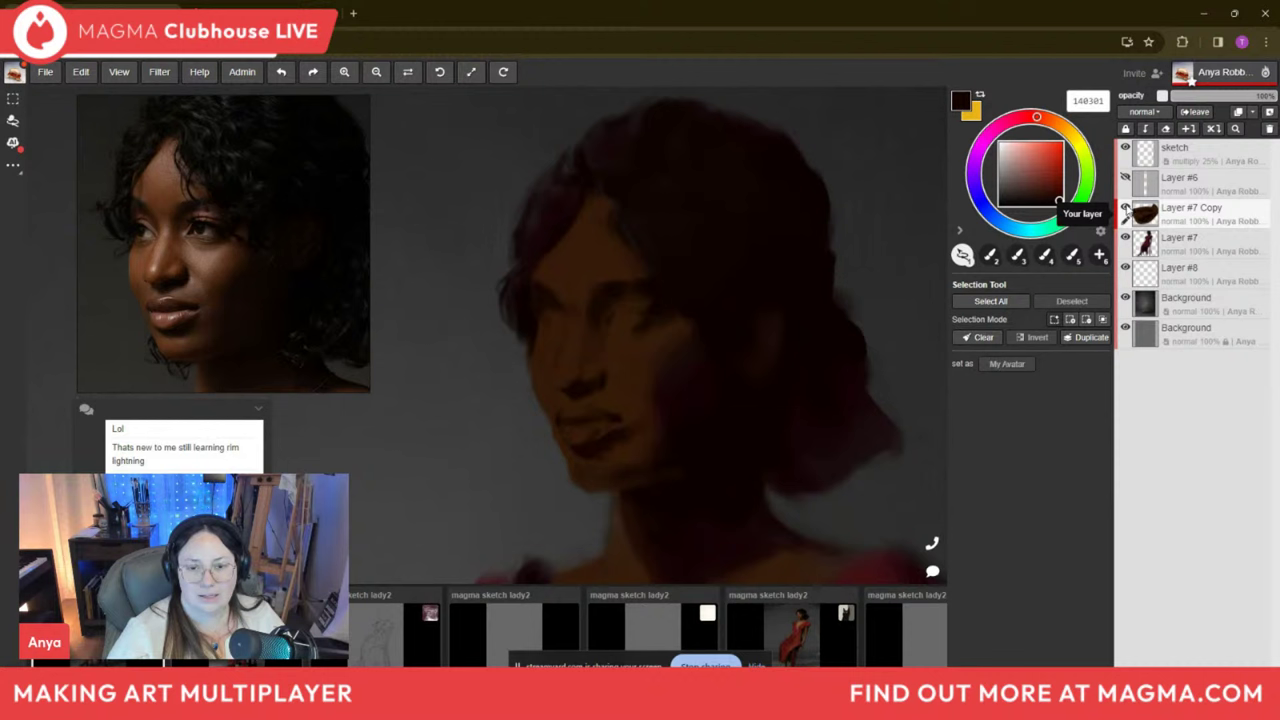
{"action": "left_click", "coordinate": [1126, 209]}
{"action": "left_click", "coordinate": [1125, 208]}
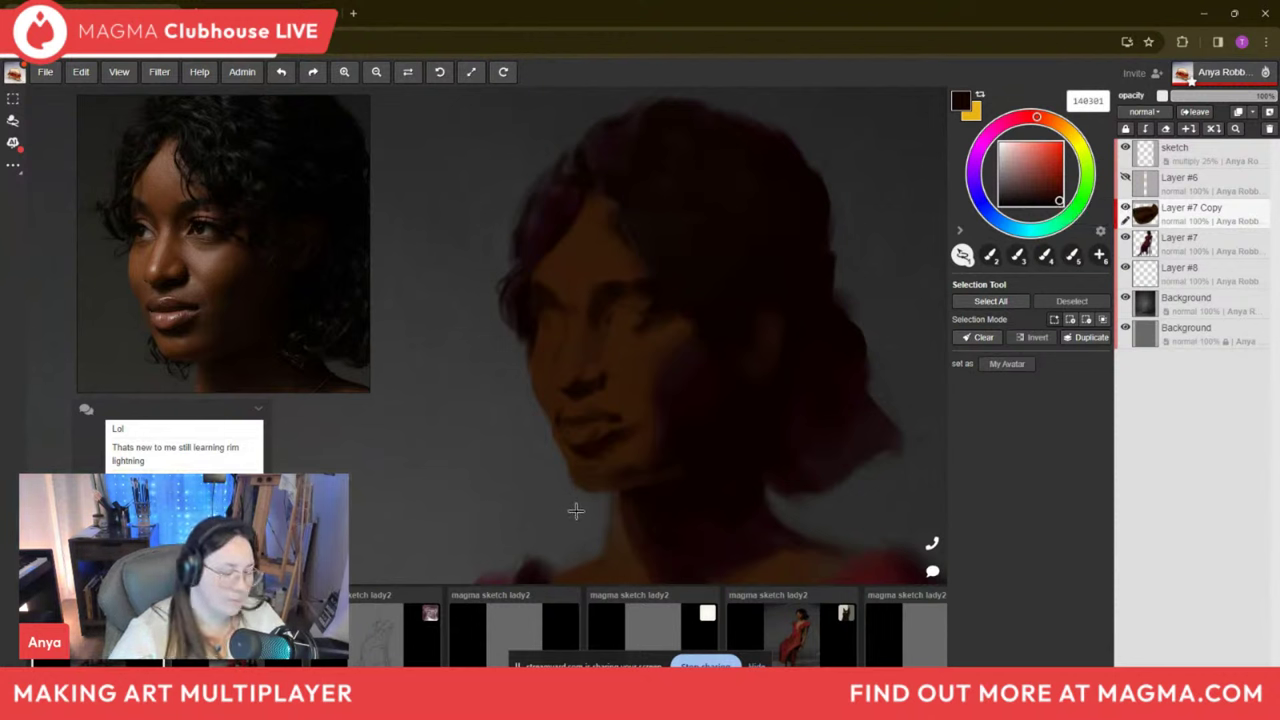
Merge the repositioned mouth on Layer #7 Copy down into Layer #7.
{"action": "key", "text": "b"}
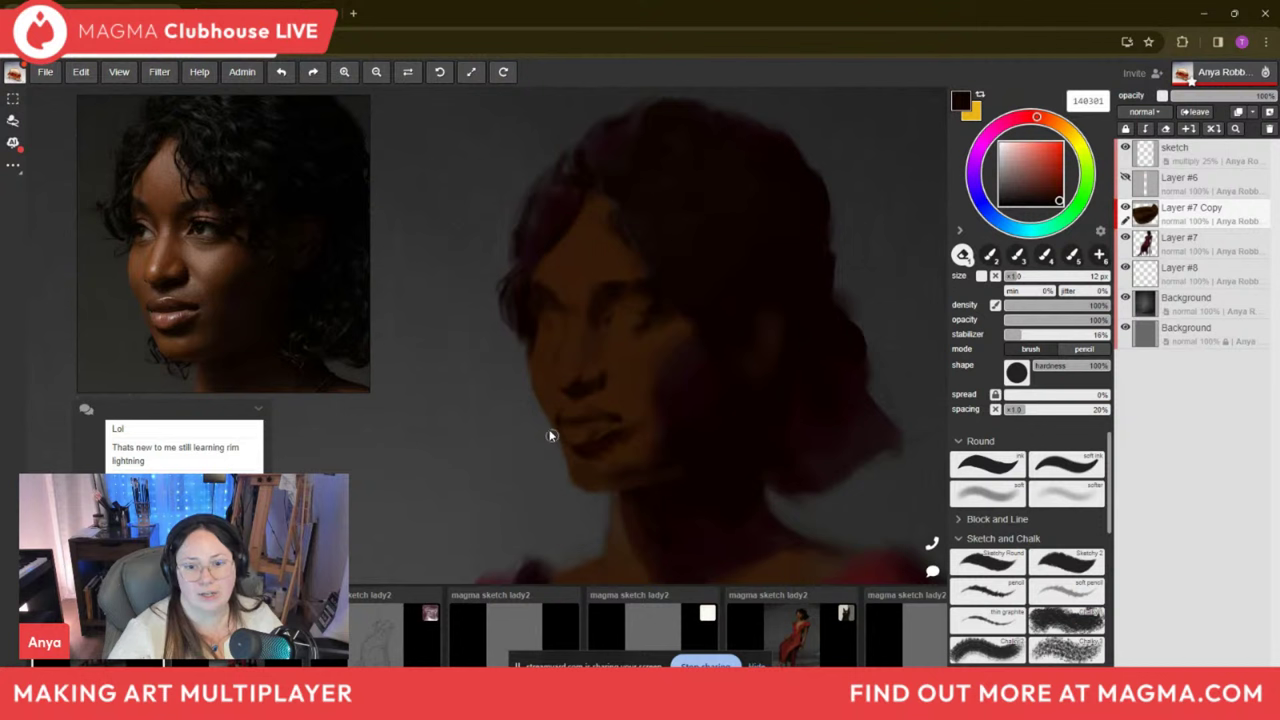
{"action": "right_click", "coordinate": [1198, 218]}
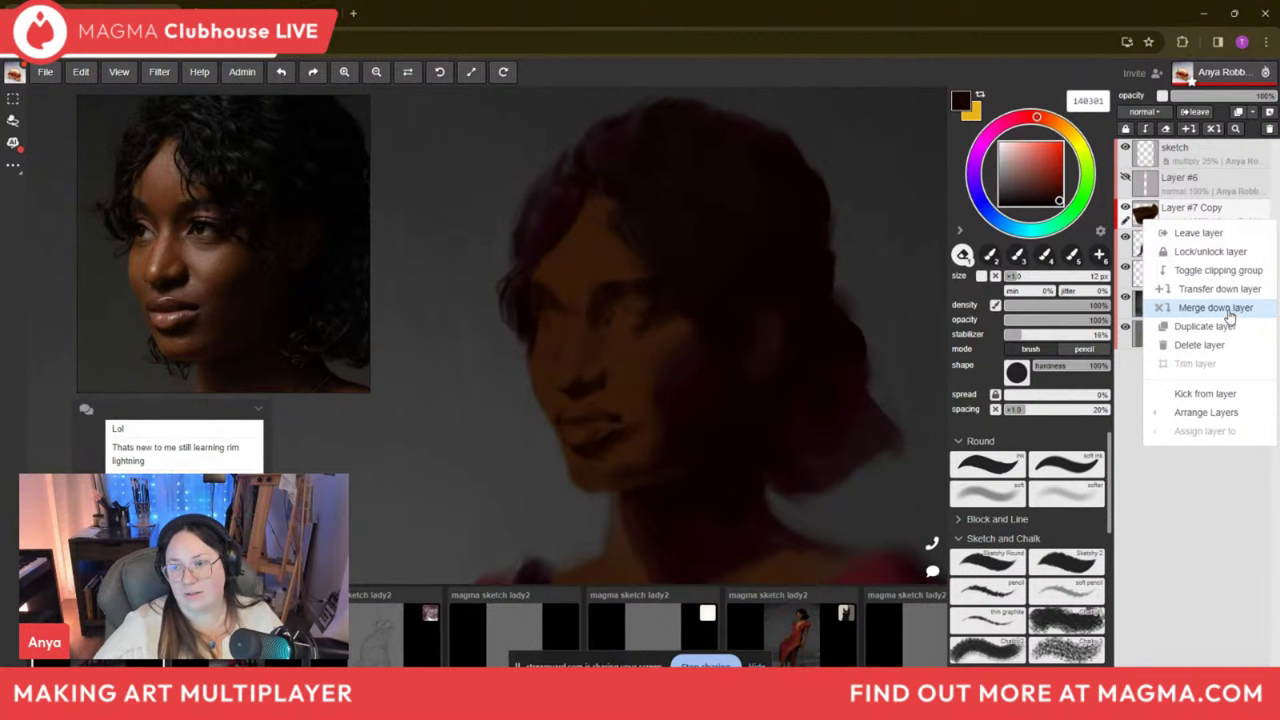
{"action": "left_click", "coordinate": [1215, 308]}
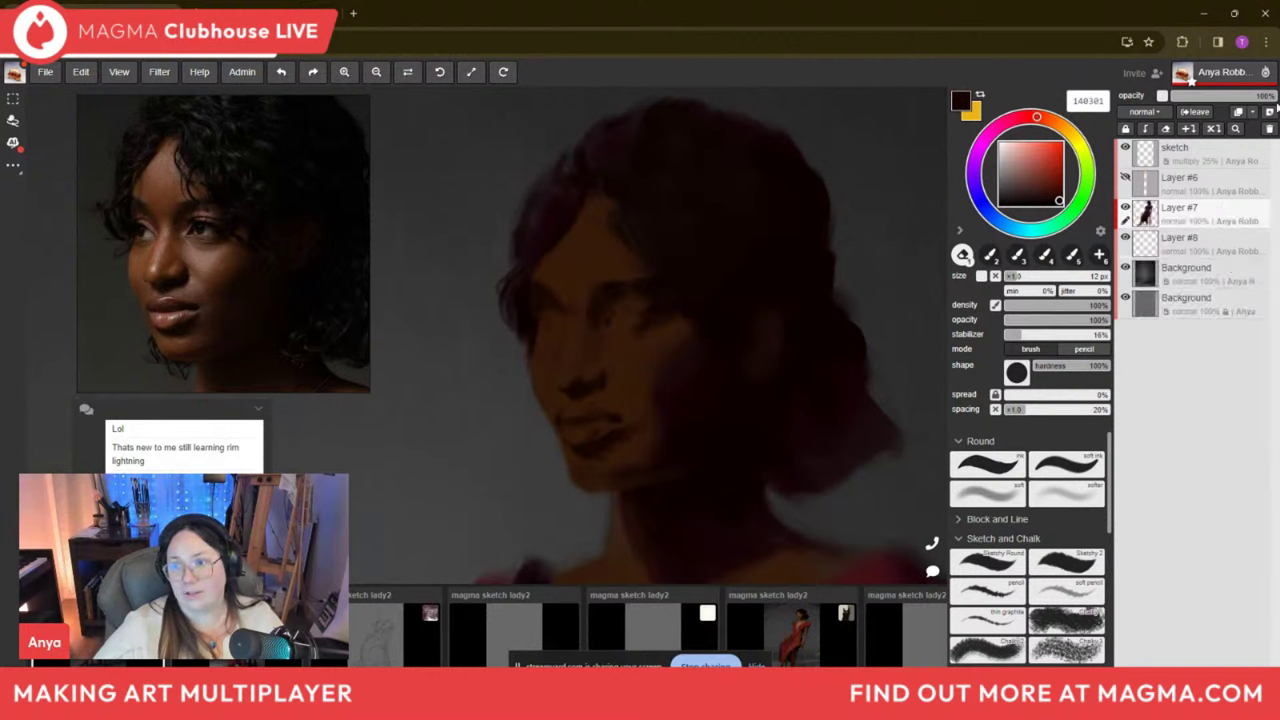
Add a new layer above Layer #7 and sample the dark tone 100401 beside the far eyebrow.
{"action": "left_click", "coordinate": [1270, 113]}
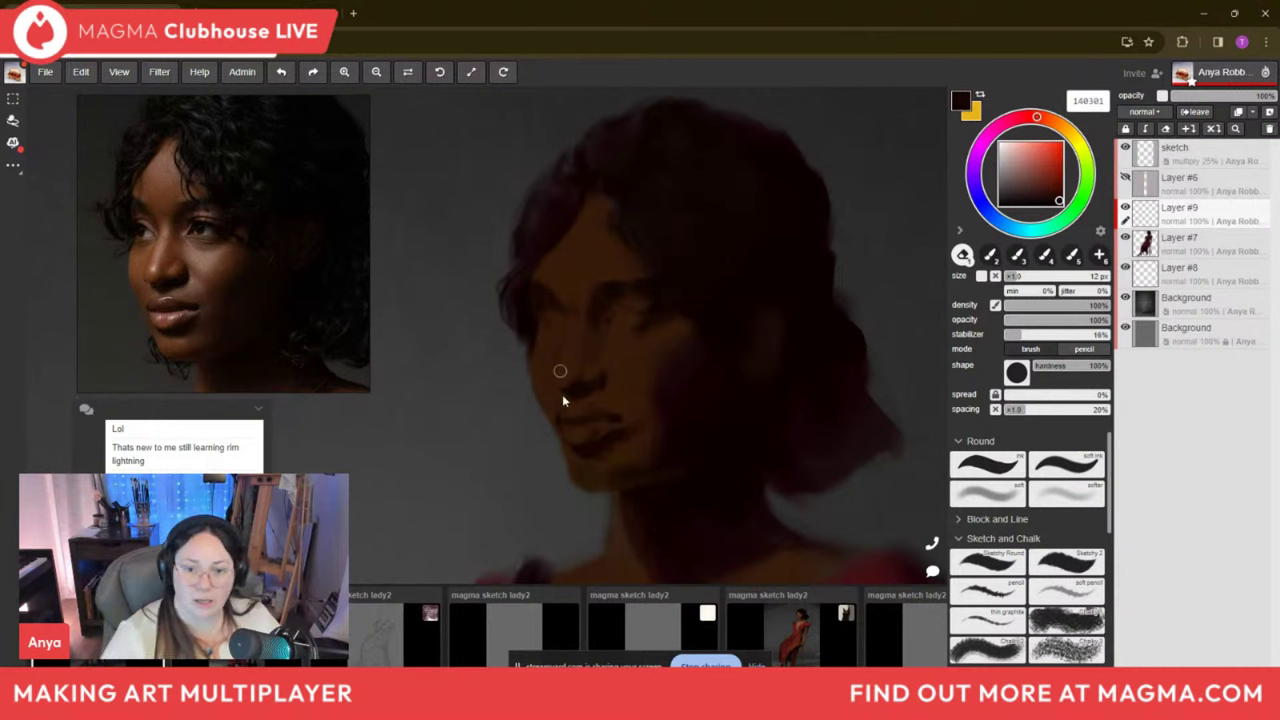
{"action": "key", "text": "i"}
{"action": "left_click", "coordinate": [656, 281]}
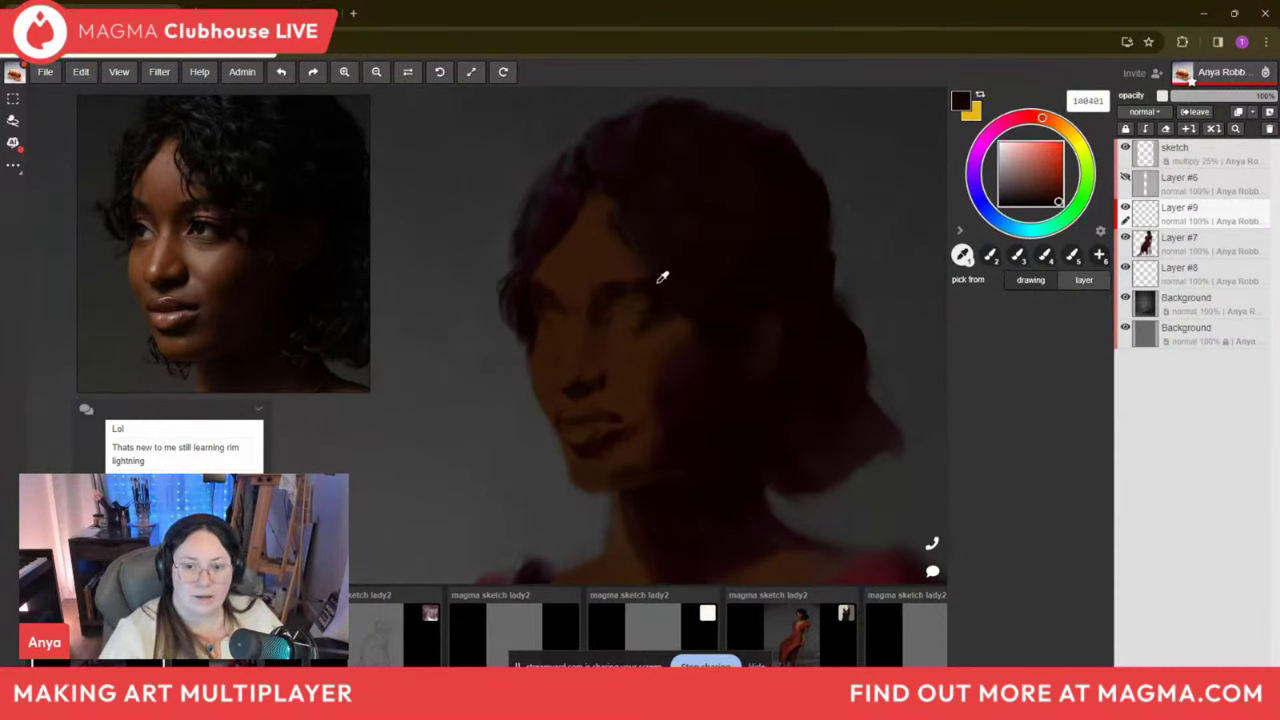
Sample the tones 341b09 and 150703 around the lit-side eyebrow and touch up its edge on Layer #9 with the brush.
{"action": "key", "text": "b"}
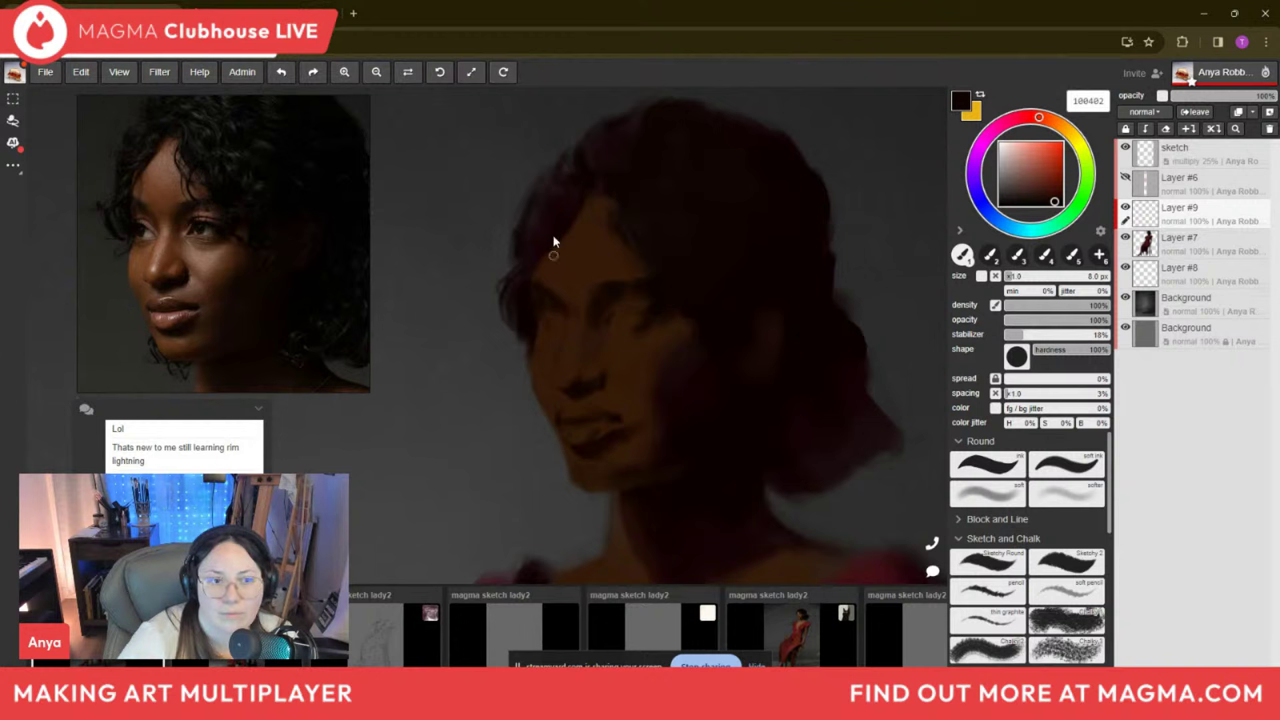
{"action": "left_click", "coordinate": [570, 290], "text": "alt"}
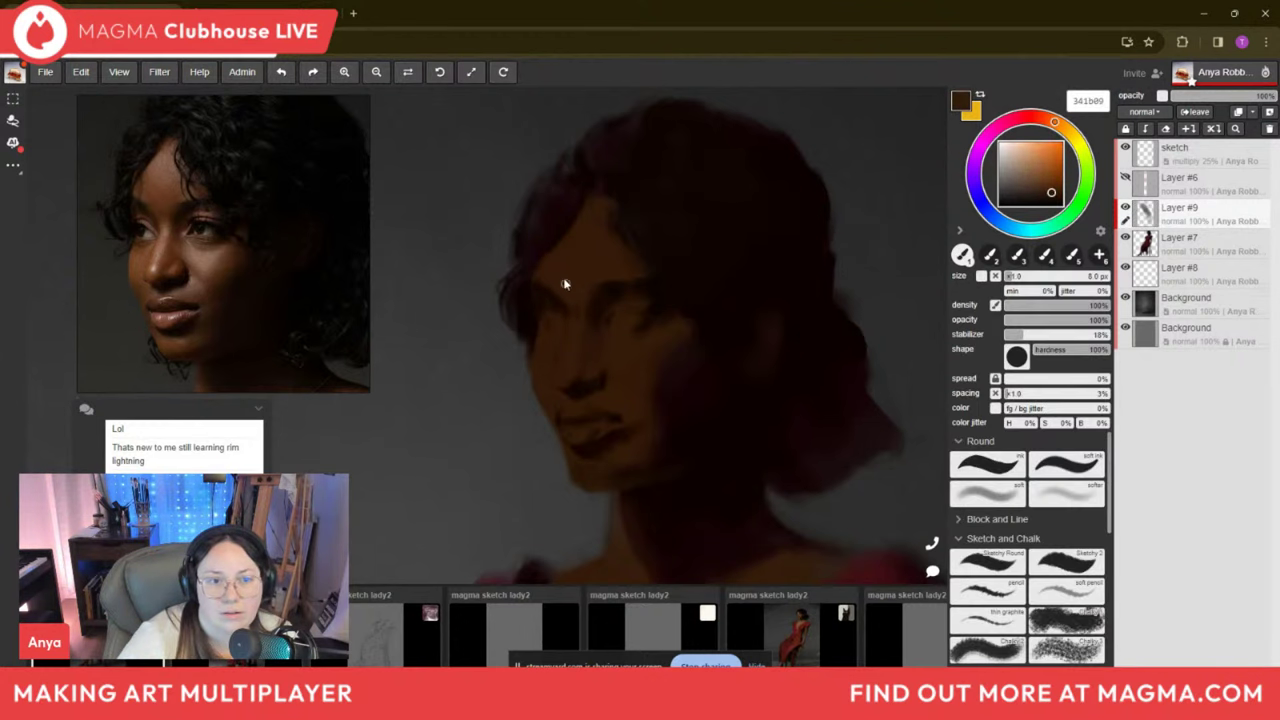
{"action": "left_click", "coordinate": [543, 288], "text": "alt"}
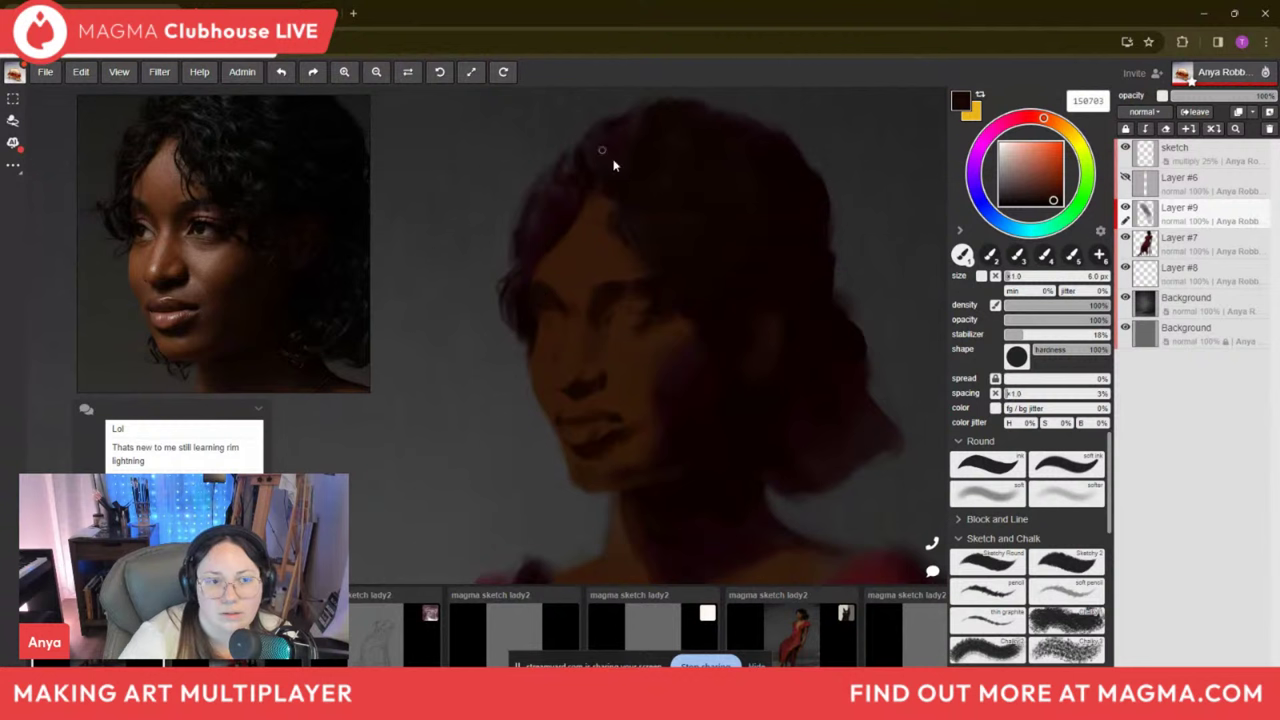
Define the shadow-side eyebrow on Layer #9 in 150703 with a 4 px brush.
{"action": "key", "text": "bracketleft"}
{"action": "key", "text": "bracketleft"}
{"action": "key", "text": "bracketleft"}
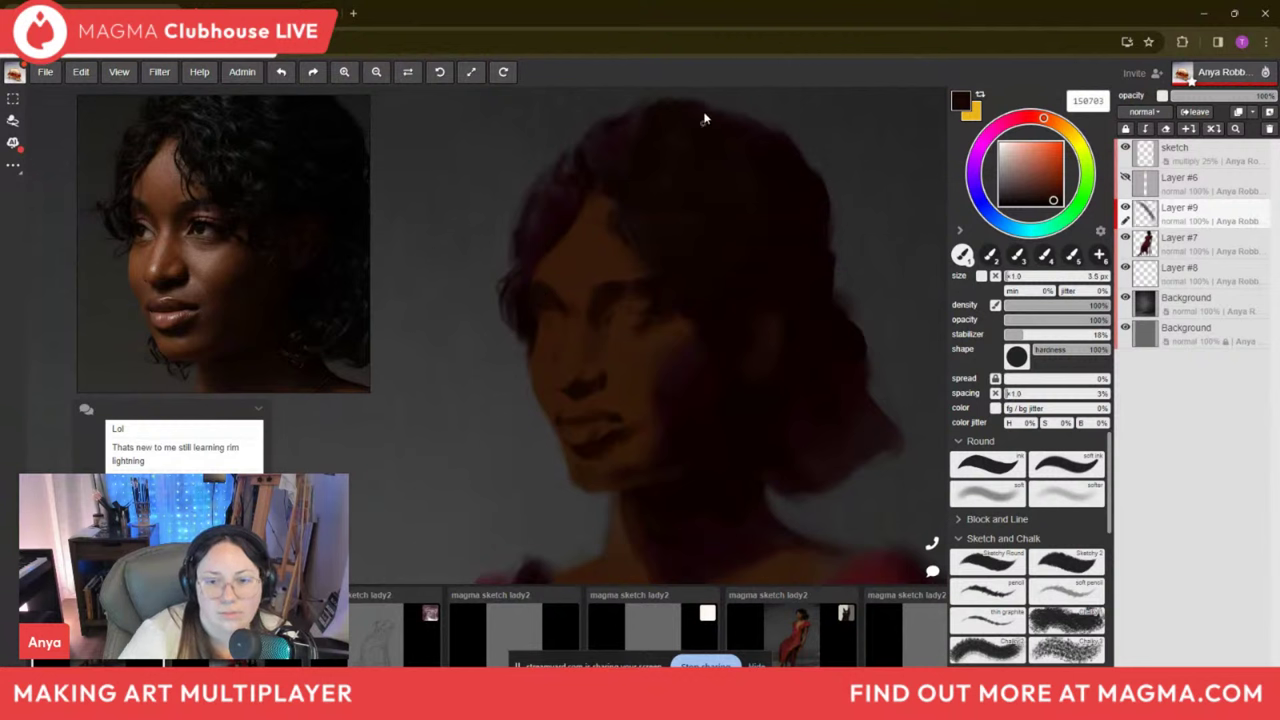
{"action": "key", "text": "bracketright"}
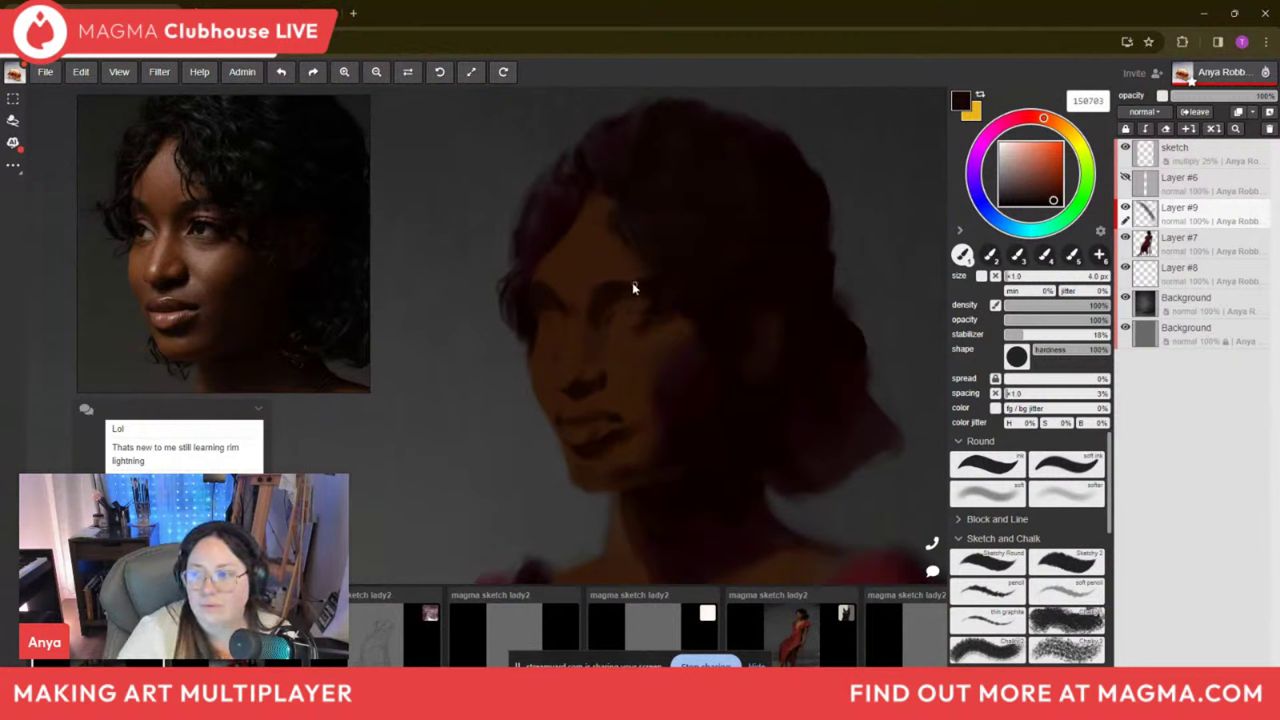
{"action": "left_click_drag", "start_coordinate": [607, 254], "coordinate": [639, 273]}
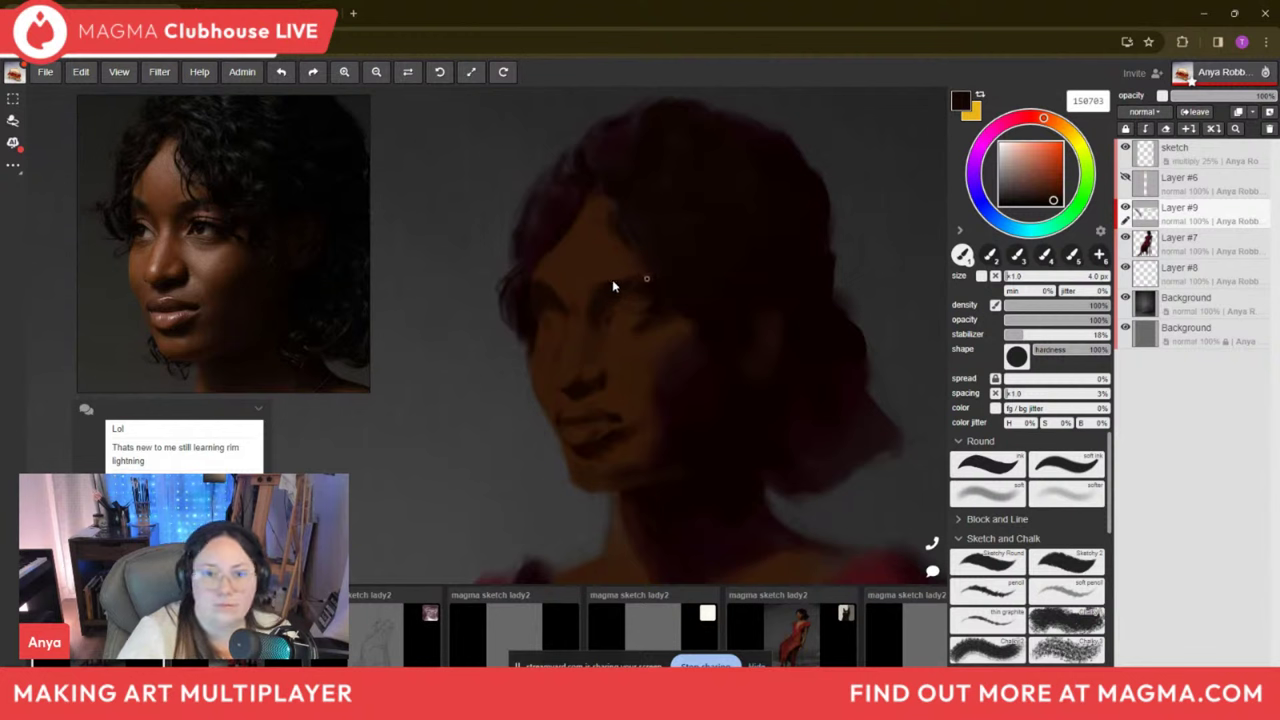
Build up the dark facial shadows on Layer #9 in 150703, varying the brush size between 6 and 12 px.
{"action": "key", "text": "bracketright"}
{"action": "key", "text": "bracketright"}
{"action": "key", "text": "bracketright"}
{"action": "key", "text": "bracketright"}
{"action": "key", "text": "bracketright"}
{"action": "key", "text": "bracketright"}
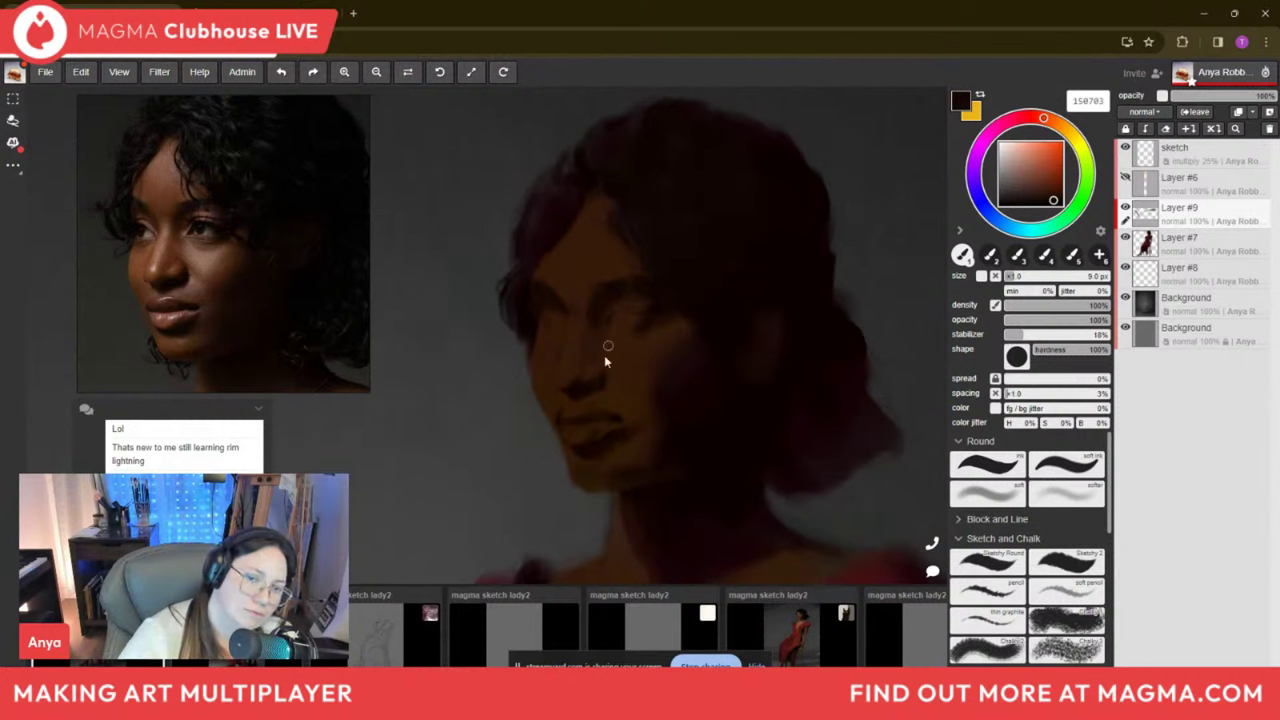
{"action": "key", "text": "bracketleft"}
{"action": "key", "text": "bracketleft"}
{"action": "key", "text": "bracketleft"}
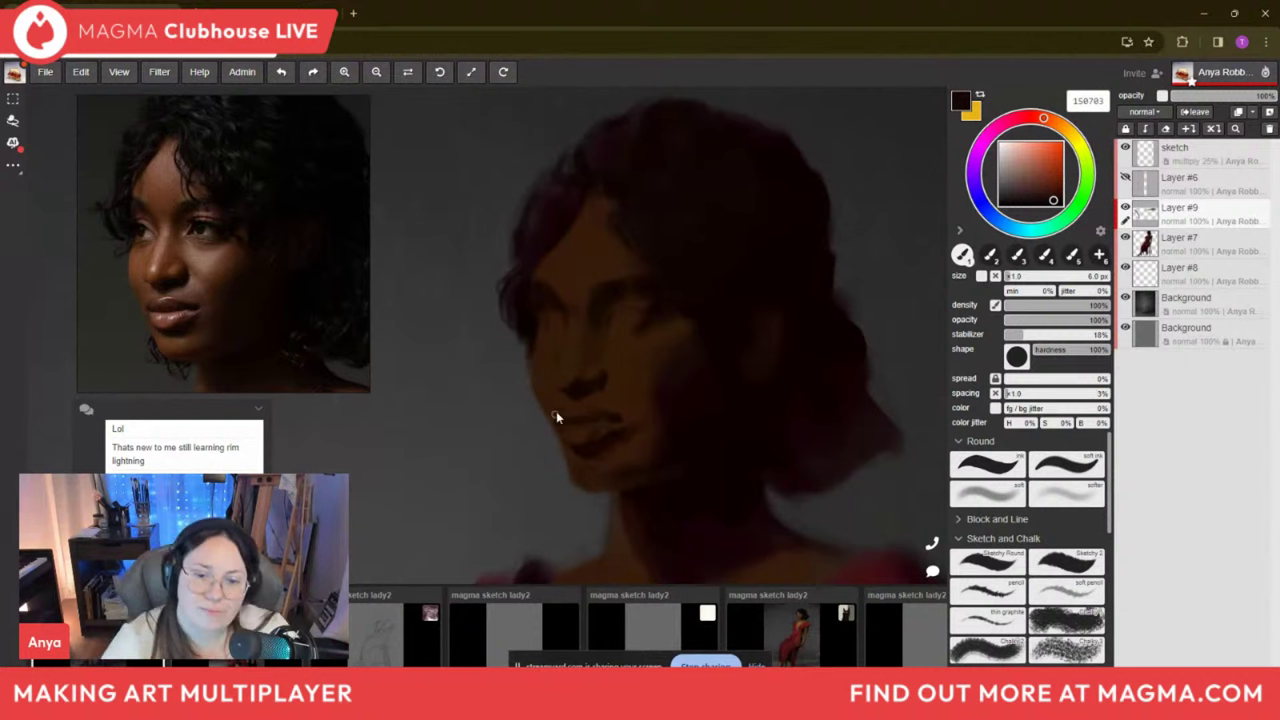
{"action": "key", "text": "bracketright"}
{"action": "key", "text": "bracketright"}
{"action": "key", "text": "bracketright"}
{"action": "key", "text": "bracketright"}
{"action": "key", "text": "bracketright"}
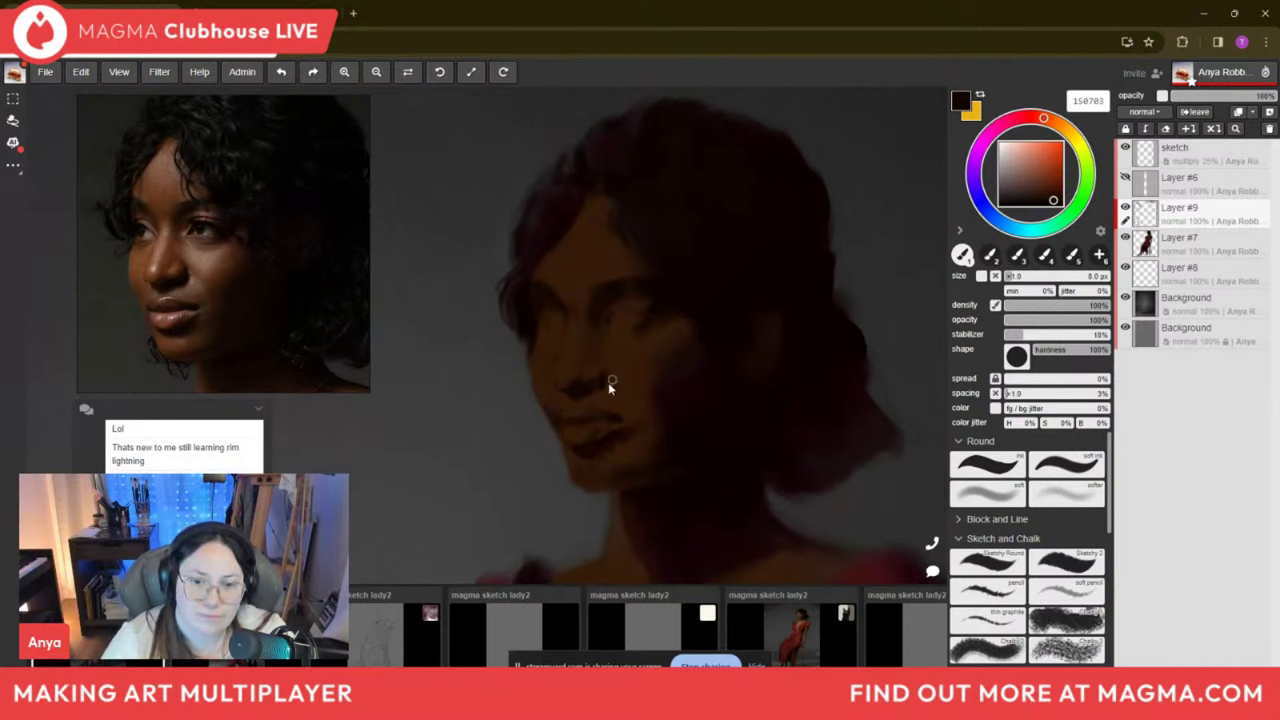
{"action": "key", "text": "]"}
{"action": "key", "text": "]"}
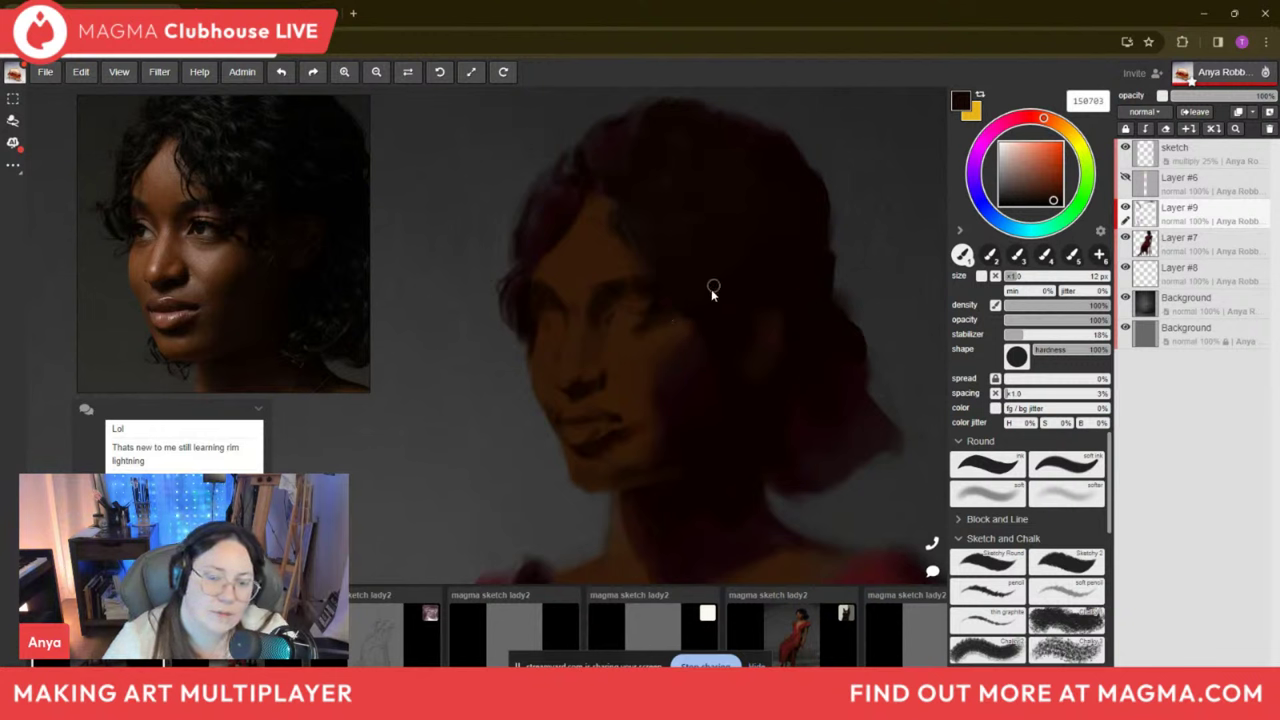
Sample the brown 371c09 at the shadow-side eye and paint its lighter eyelid area, narrowing the brush to 4 px.
{"action": "left_click", "coordinate": [631, 318], "text": "alt"}
{"action": "key", "text": "bracketleft"}
{"action": "key", "text": "bracketleft"}
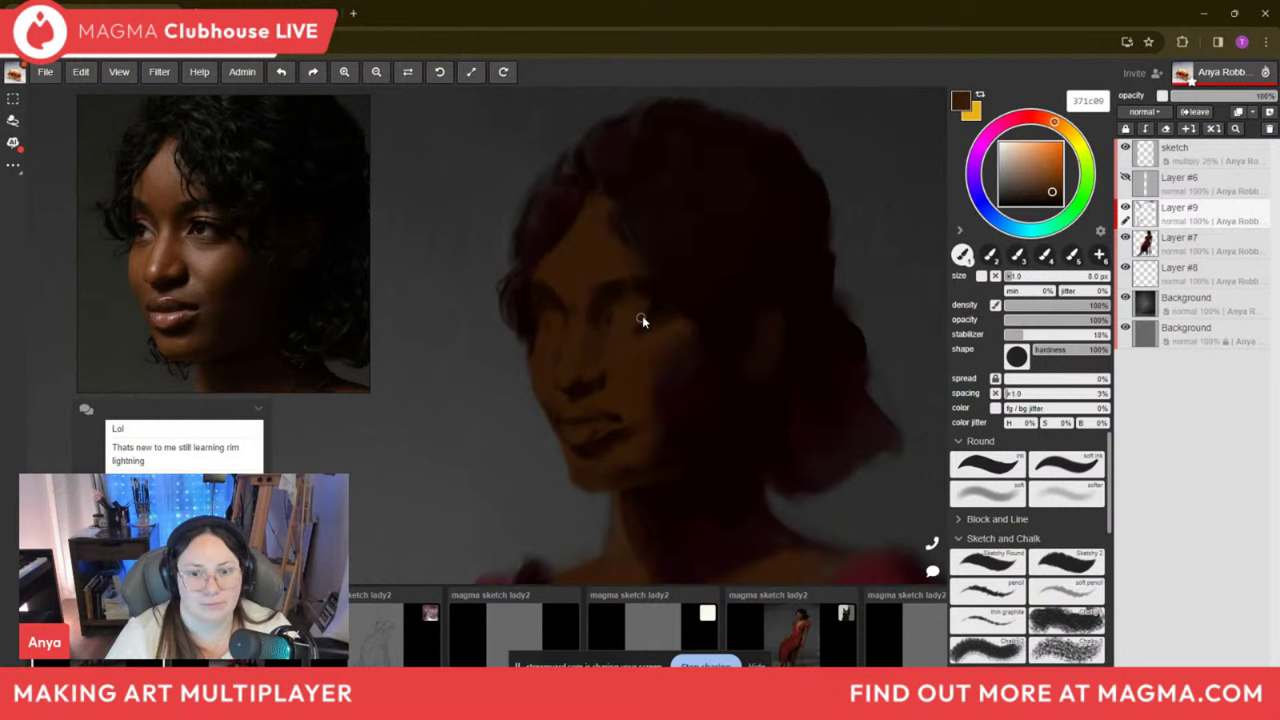
{"action": "key", "text": "bracketleft"}
{"action": "key", "text": "bracketleft"}
{"action": "key", "text": "bracketleft"}
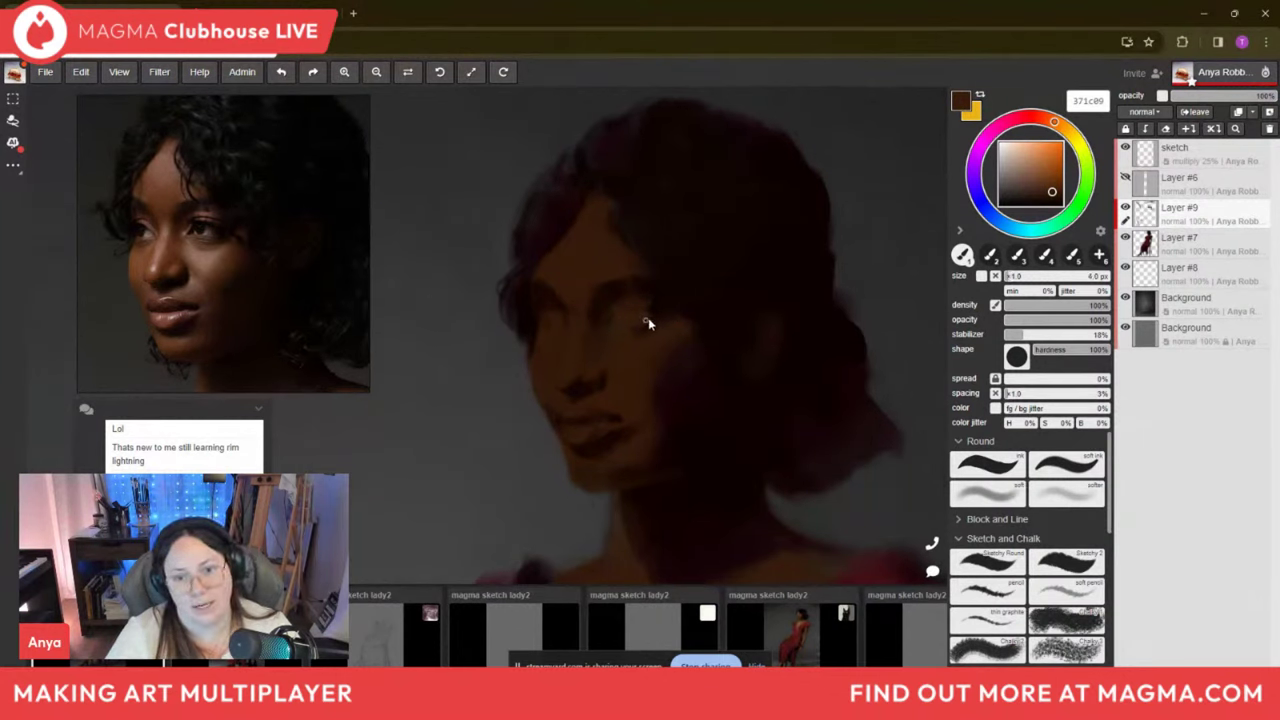
Sample the dark tone 110501 beside the shadow-side eye and draw its upper lid line with a 4 px brush.
{"action": "key", "text": "bracketright"}
{"action": "key", "text": "bracketright"}
{"action": "key", "text": "bracketright"}
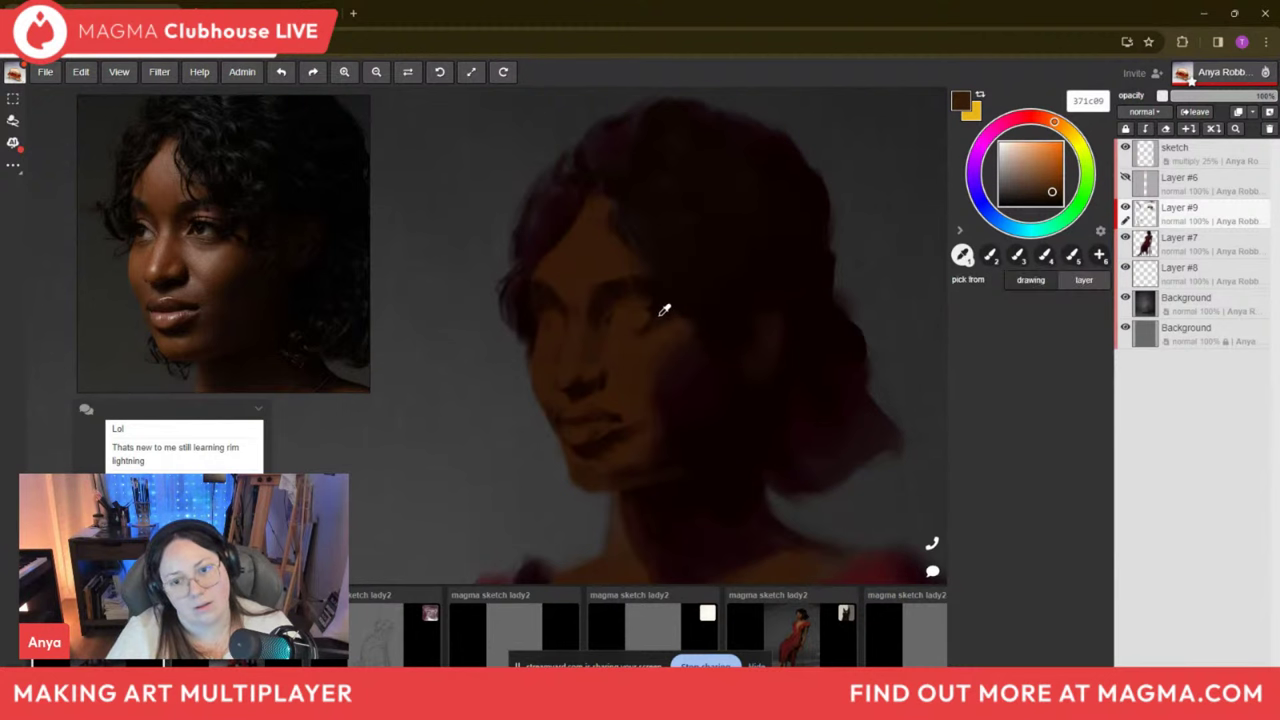
{"action": "left_click", "coordinate": [665, 306], "text": "alt"}
{"action": "key", "text": "bracketleft"}
{"action": "key", "text": "bracketleft"}
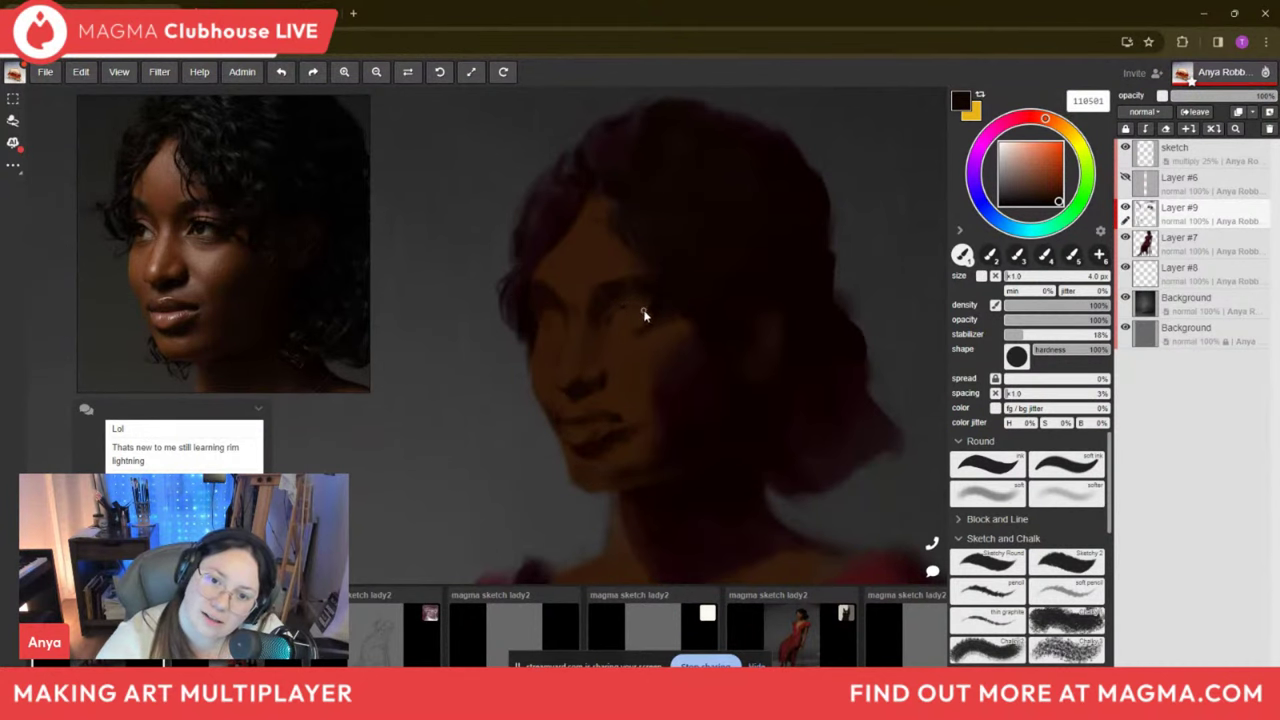
{"action": "key", "text": "bracketright"}
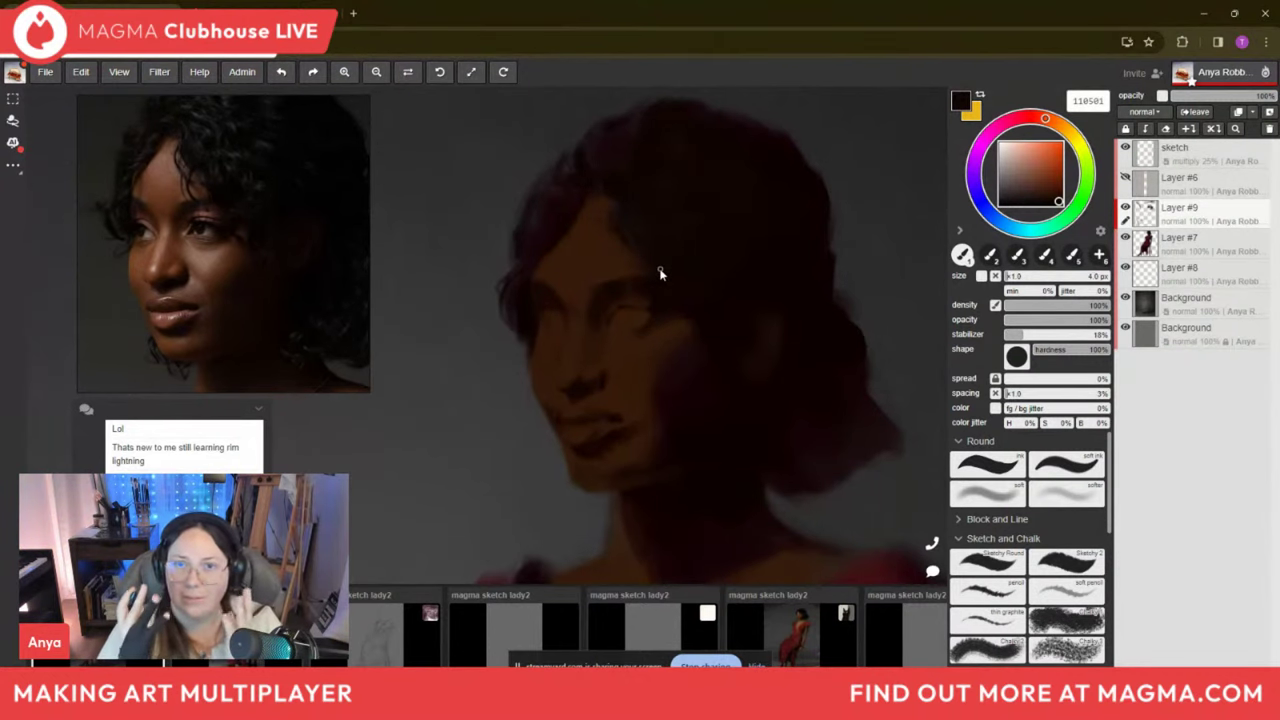
{"action": "key", "text": "bracketleft"}
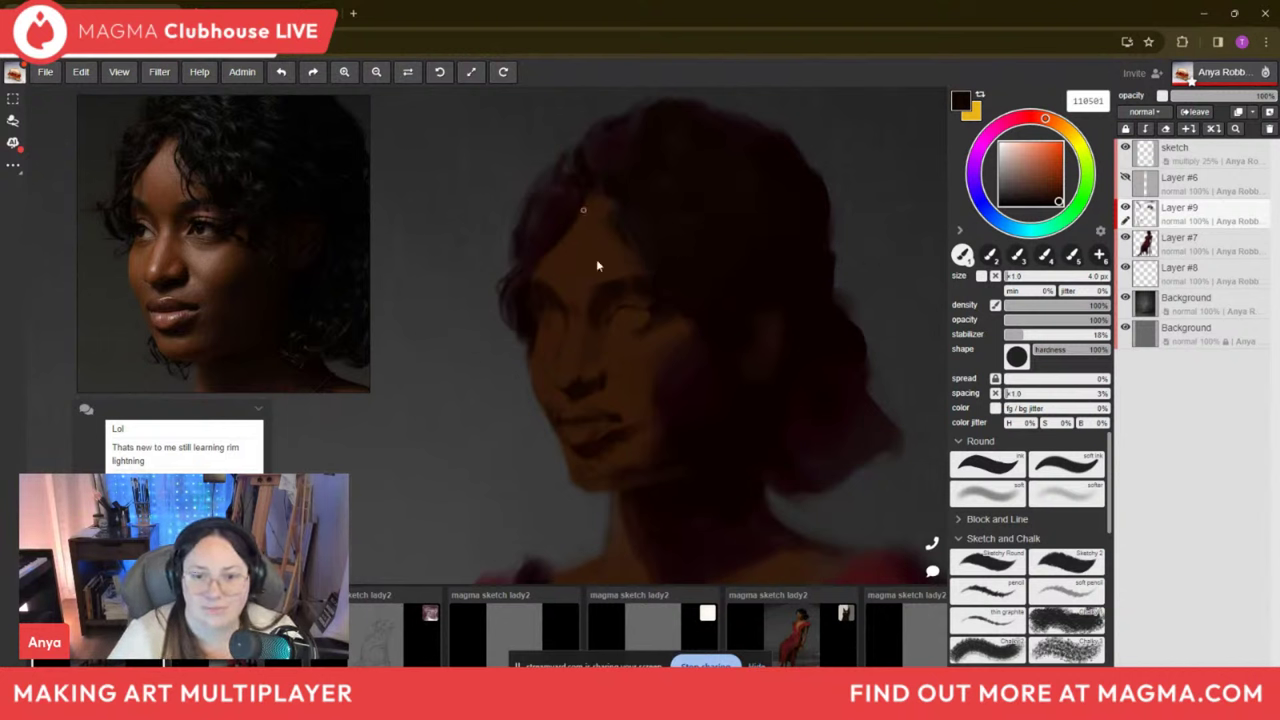
Strengthen the dark accents around the shadow-side eye in 110501, switching between 4 and 7 px brush sizes.
{"action": "key", "text": "bracketright"}
{"action": "key", "text": "bracketright"}
{"action": "key", "text": "bracketright"}
{"action": "key", "text": "bracketright"}
{"action": "key", "text": "bracketright"}
{"action": "key", "text": "bracketright"}
{"action": "key", "text": "bracketright"}
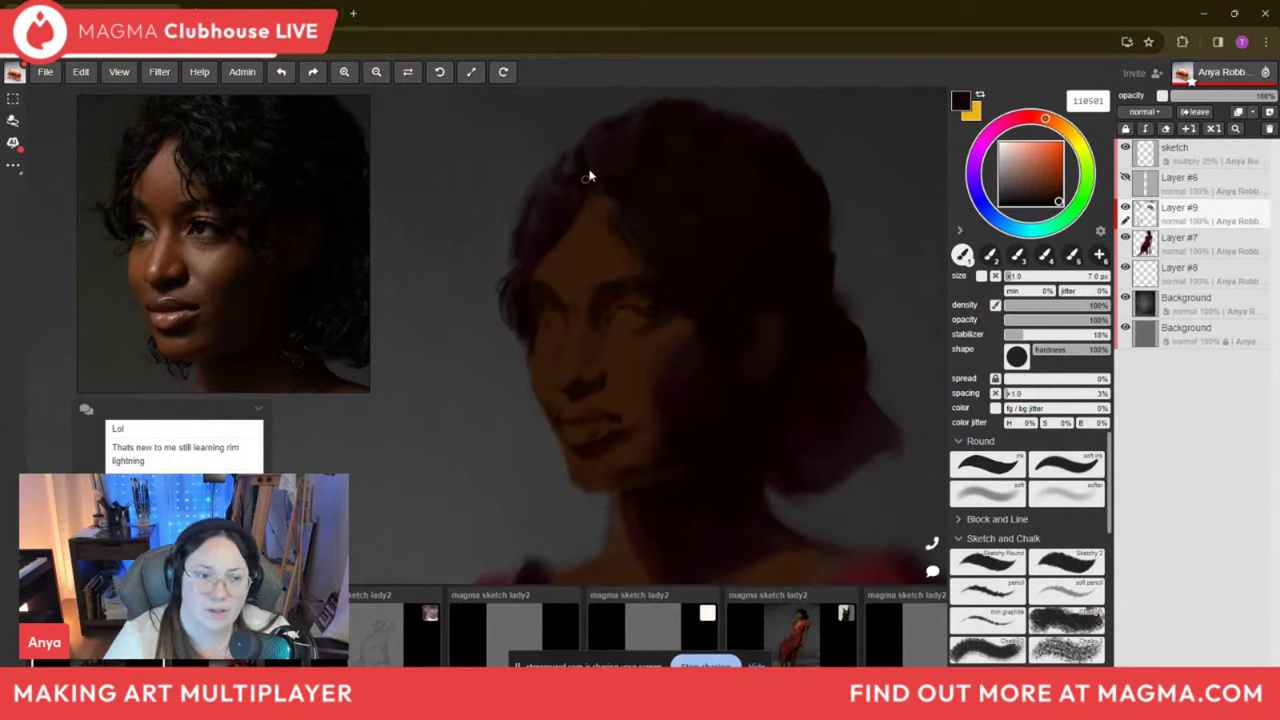
{"action": "key", "text": "bracketright"}
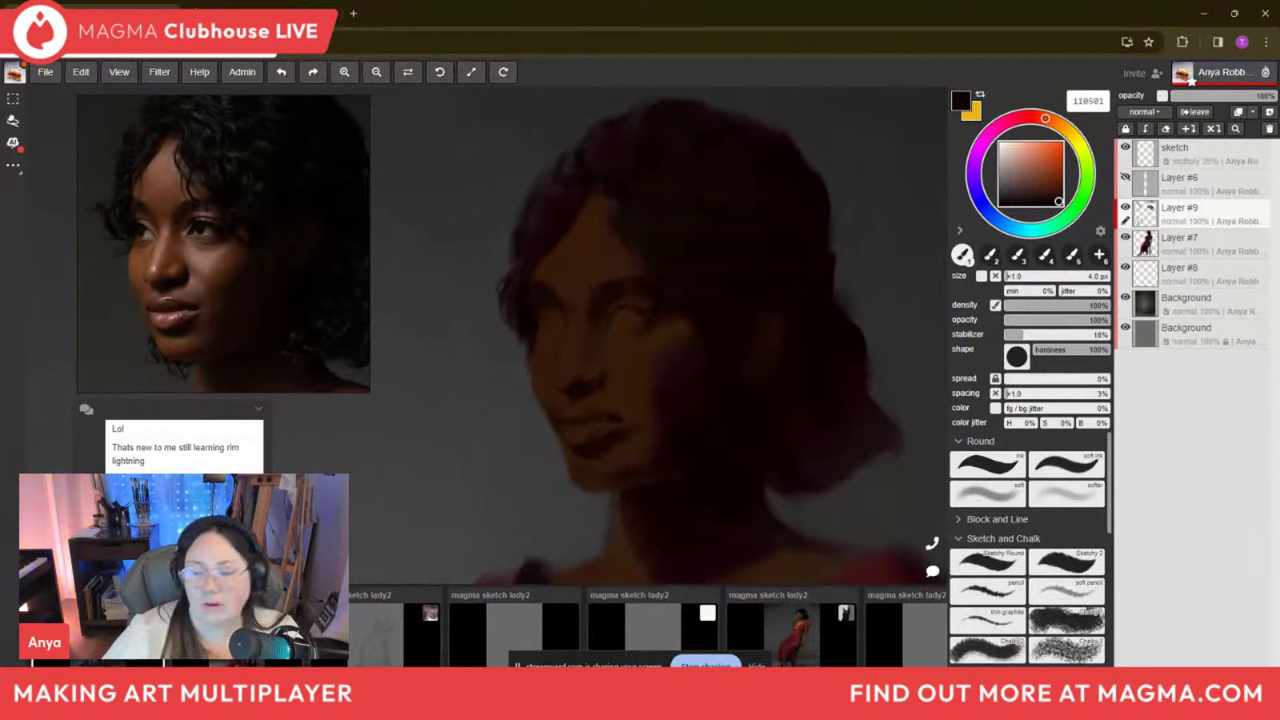
{"action": "key", "text": "]"}
{"action": "key", "text": "bracketleft"}
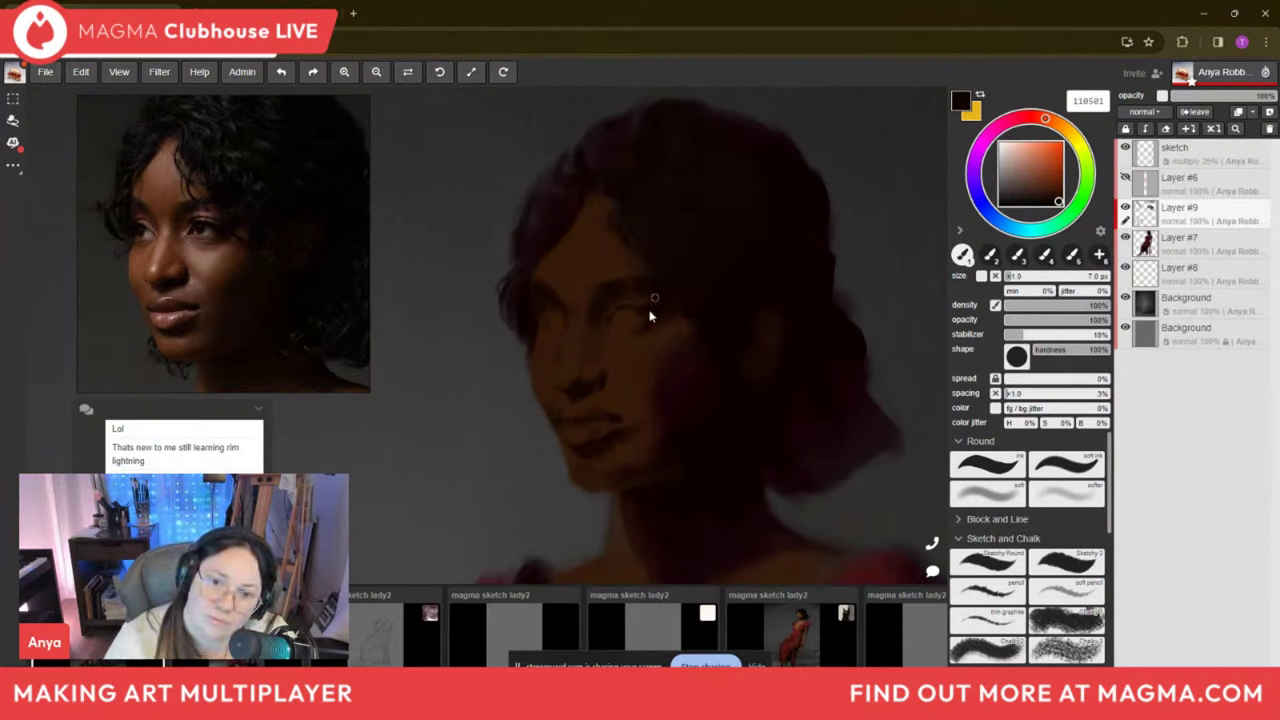
Sample 261106 and 140601 near the shadow-side eye and refine its lid with a brush as fine as 3 px.
{"action": "left_click", "coordinate": [643, 290], "text": "alt"}
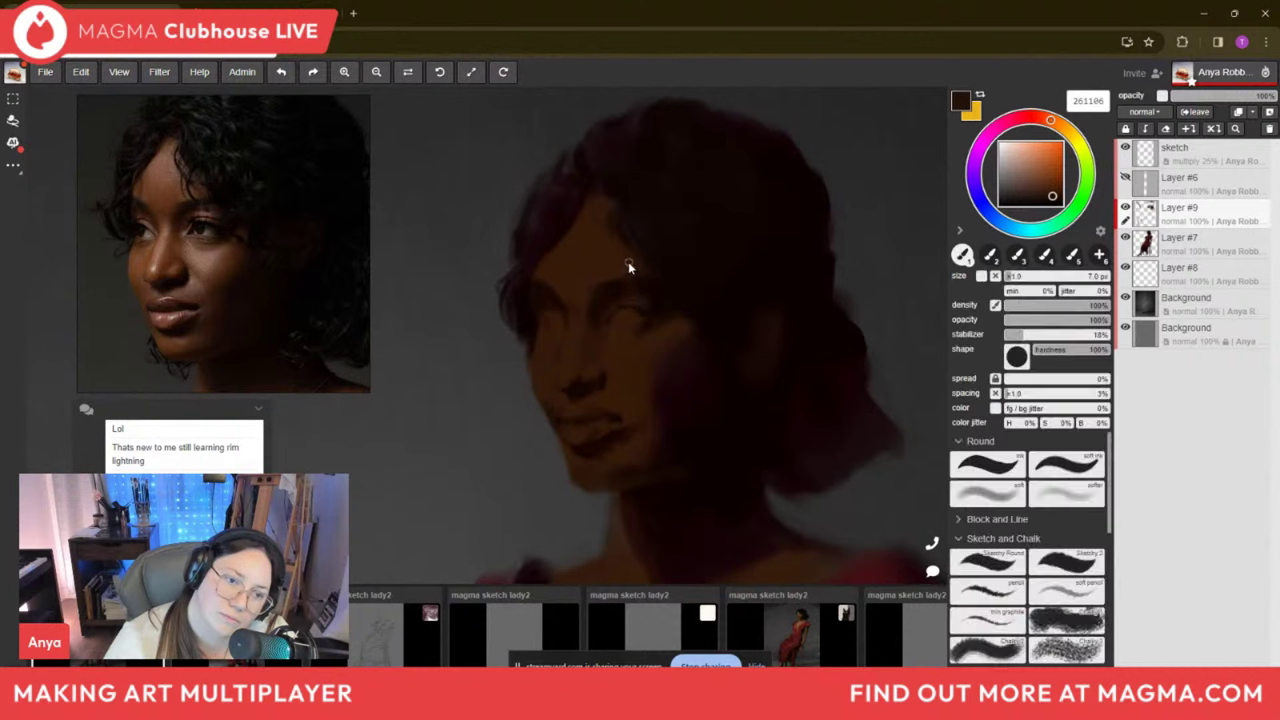
{"action": "left_click", "coordinate": [654, 310], "text": "alt"}
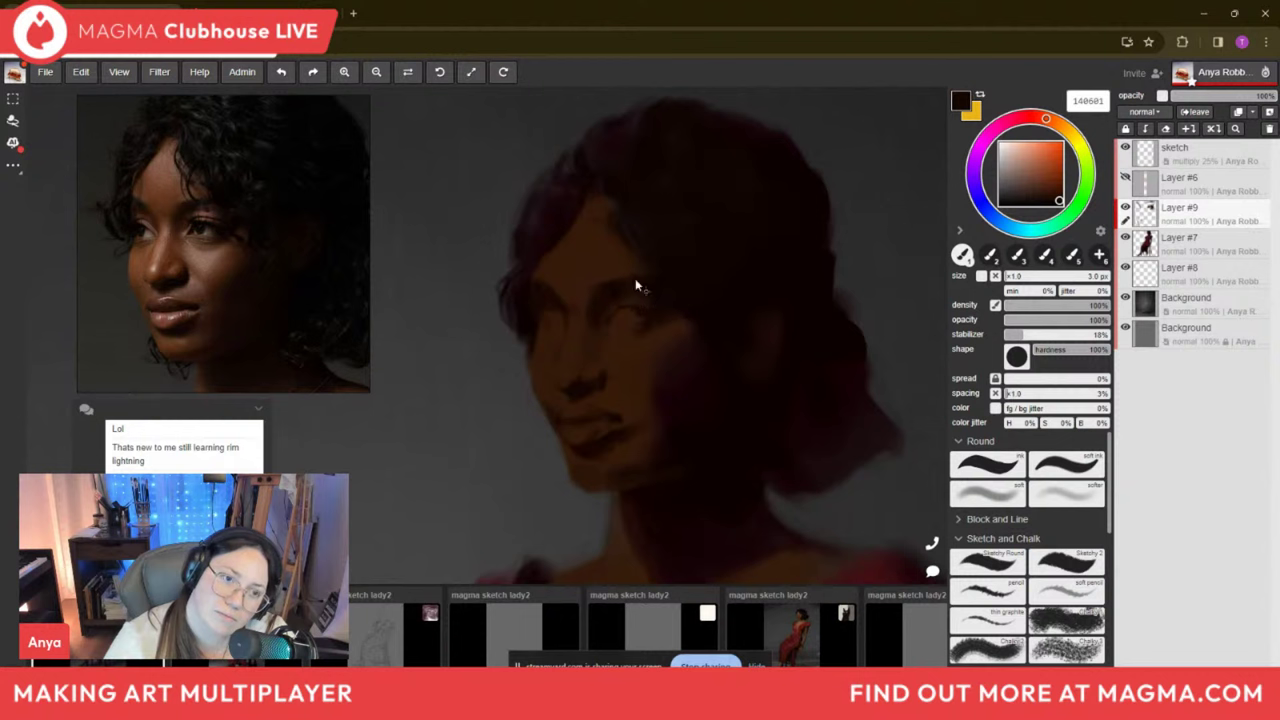
{"action": "key", "text": "bracketleft"}
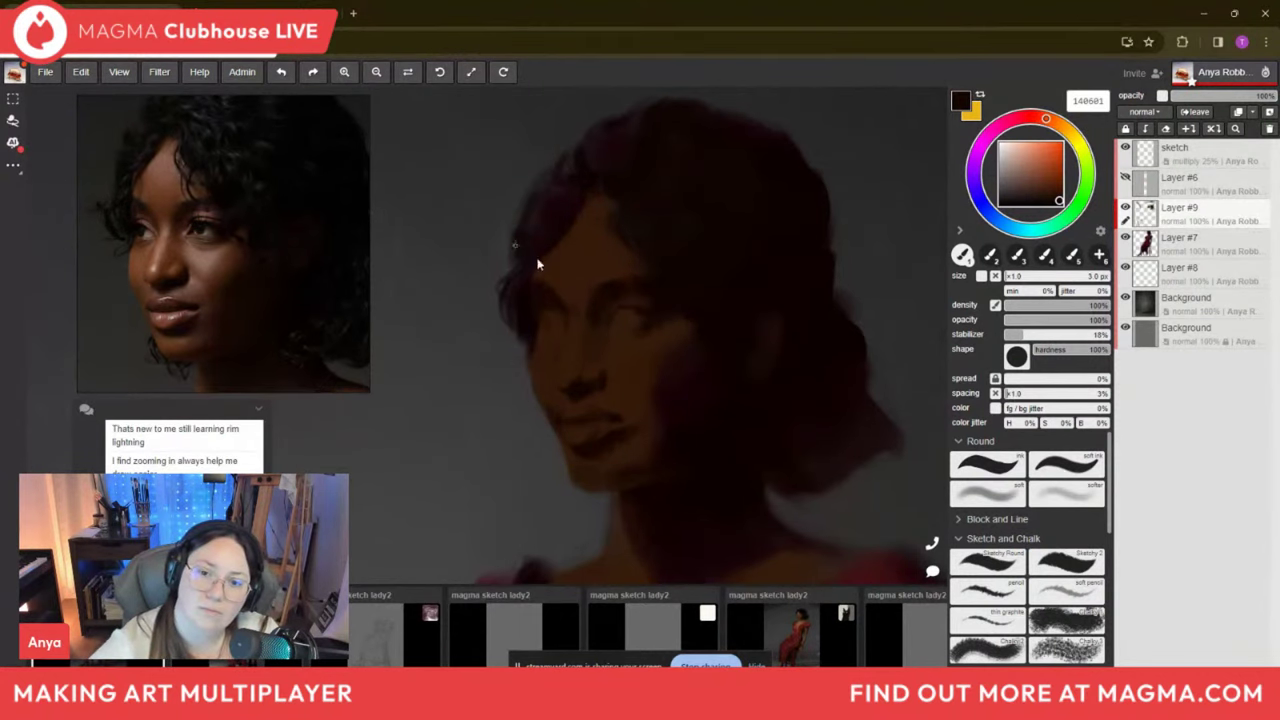
Sample 210e06 from the shadow-side eye and shade its socket, enlarging the brush from 5 to 12 px.
{"action": "left_click", "coordinate": [641, 302], "text": "alt"}
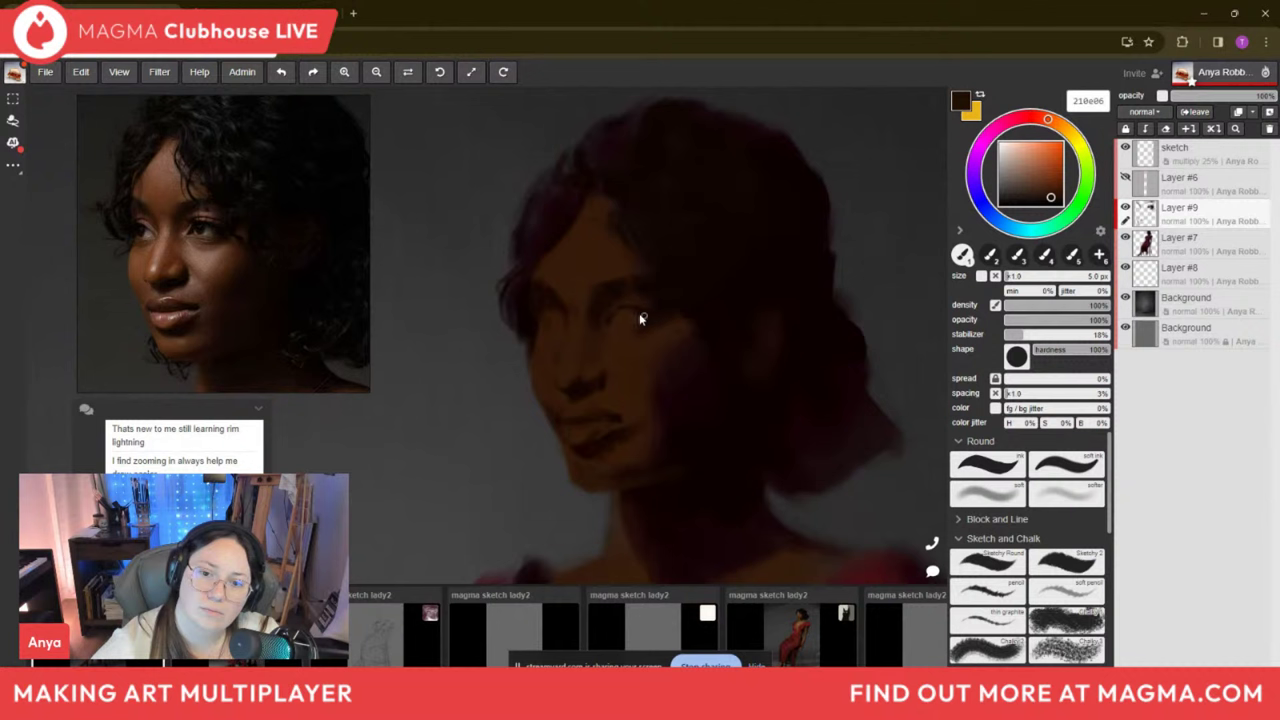
{"action": "key", "text": "bracketright"}
{"action": "key", "text": "bracketright"}
{"action": "left_click_drag", "start_coordinate": [634, 311], "coordinate": [622, 323]}
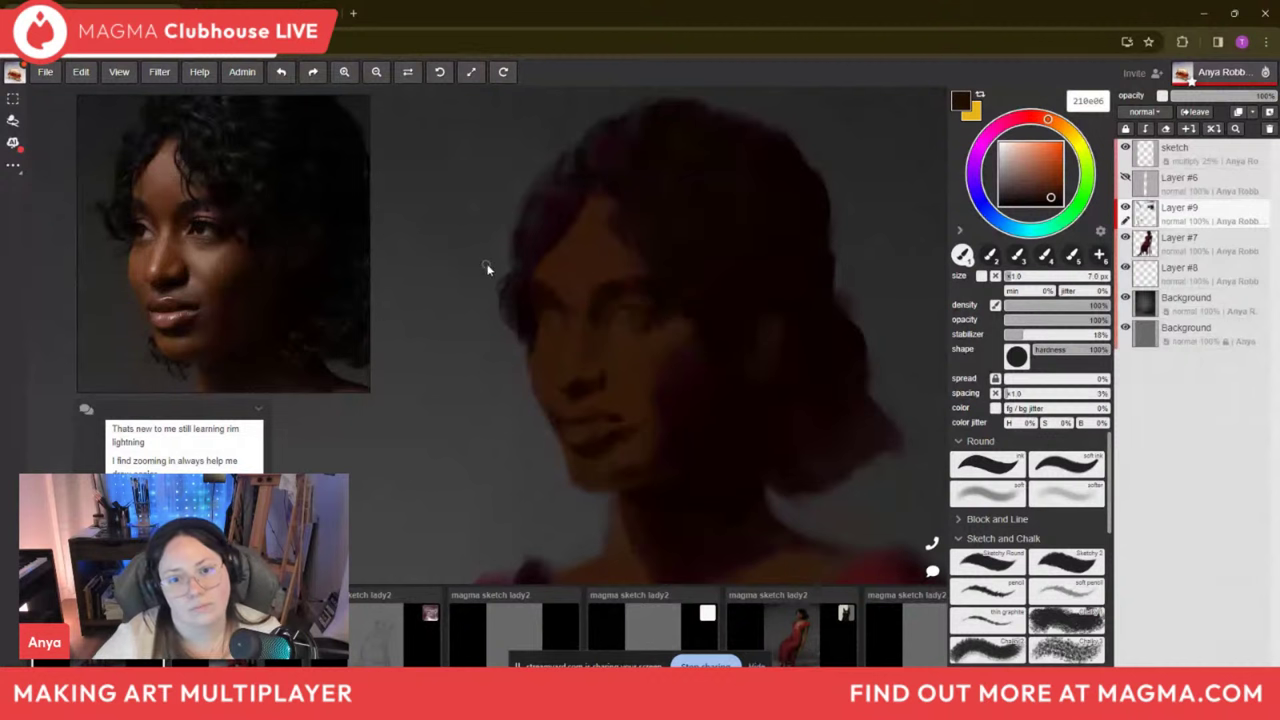
{"action": "key", "text": "bracketright"}
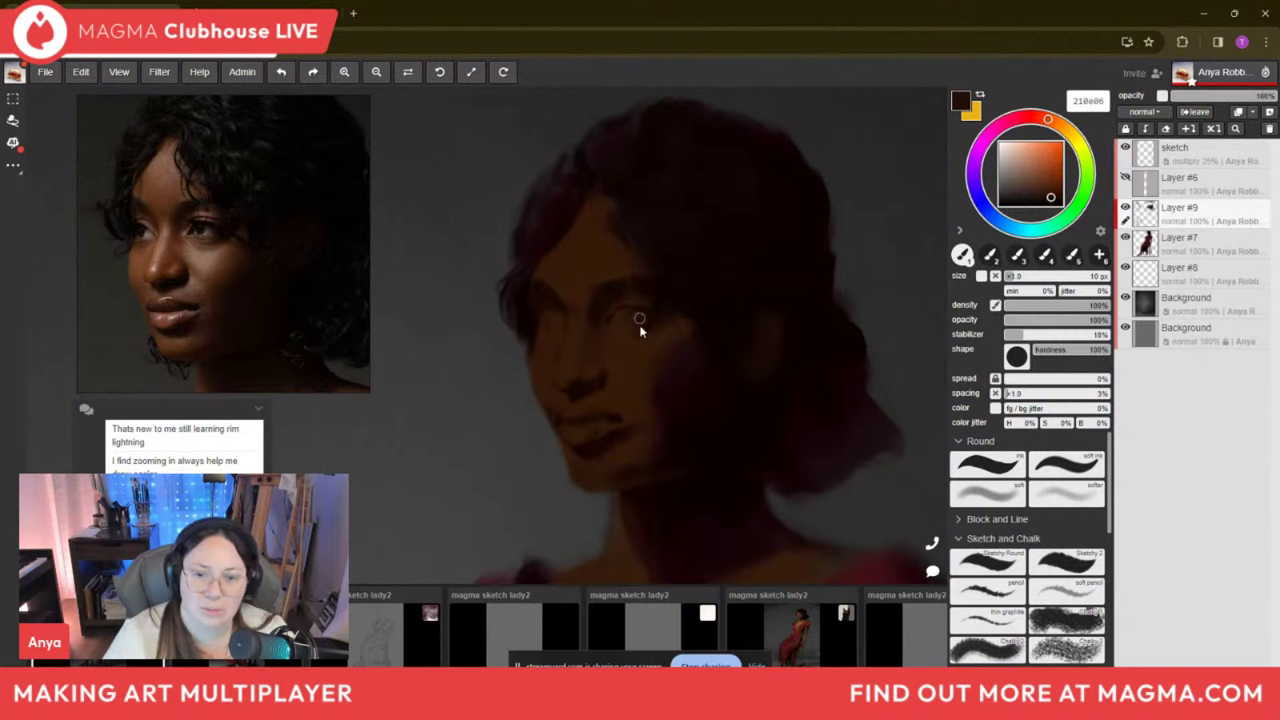
{"action": "key", "text": "]"}
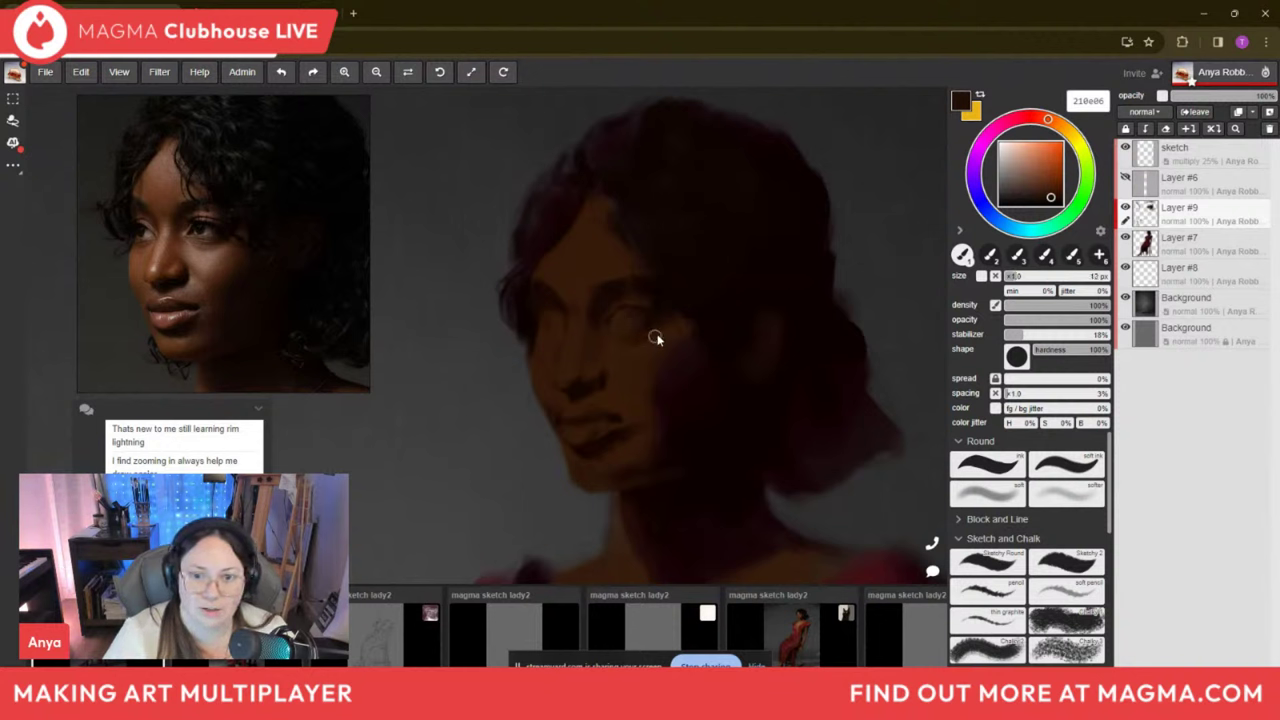
Sample the skin brown 351b09 and lighten the shadow-side eyelid, reducing the brush from 12 to 8 px.
{"action": "left_click", "coordinate": [634, 307], "text": "alt"}
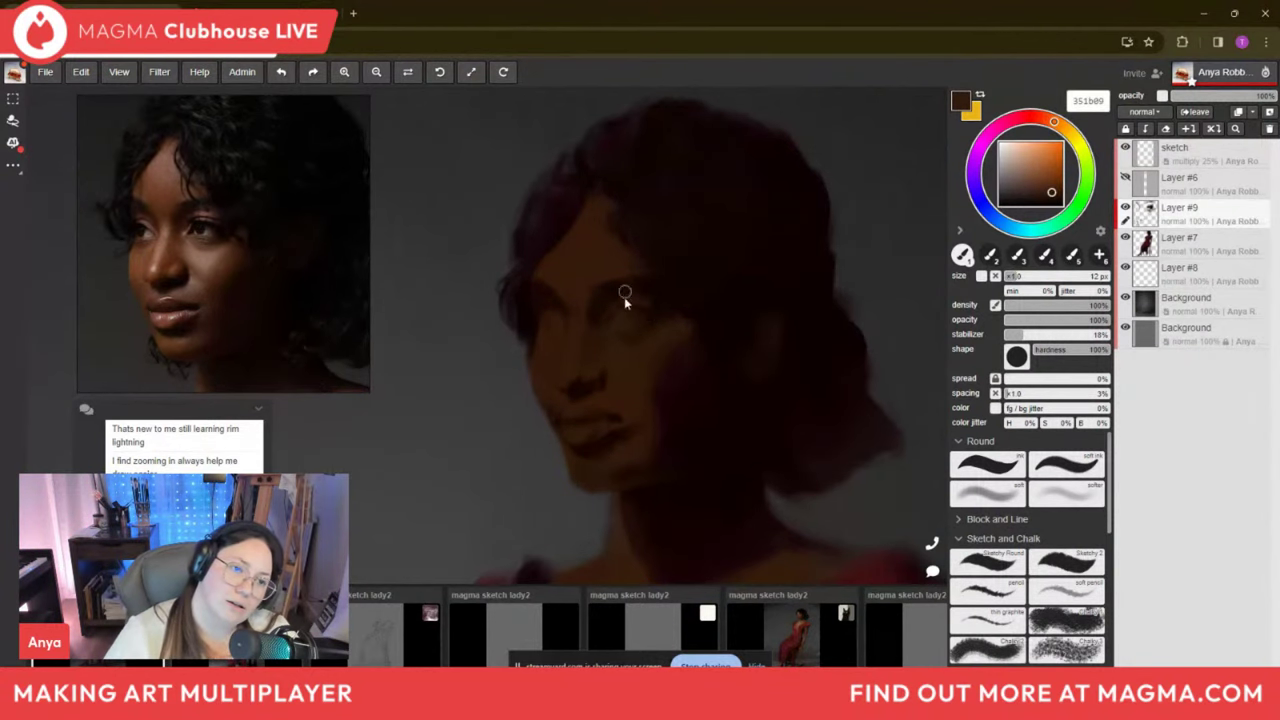
{"action": "key", "text": "["}
{"action": "key", "text": "["}
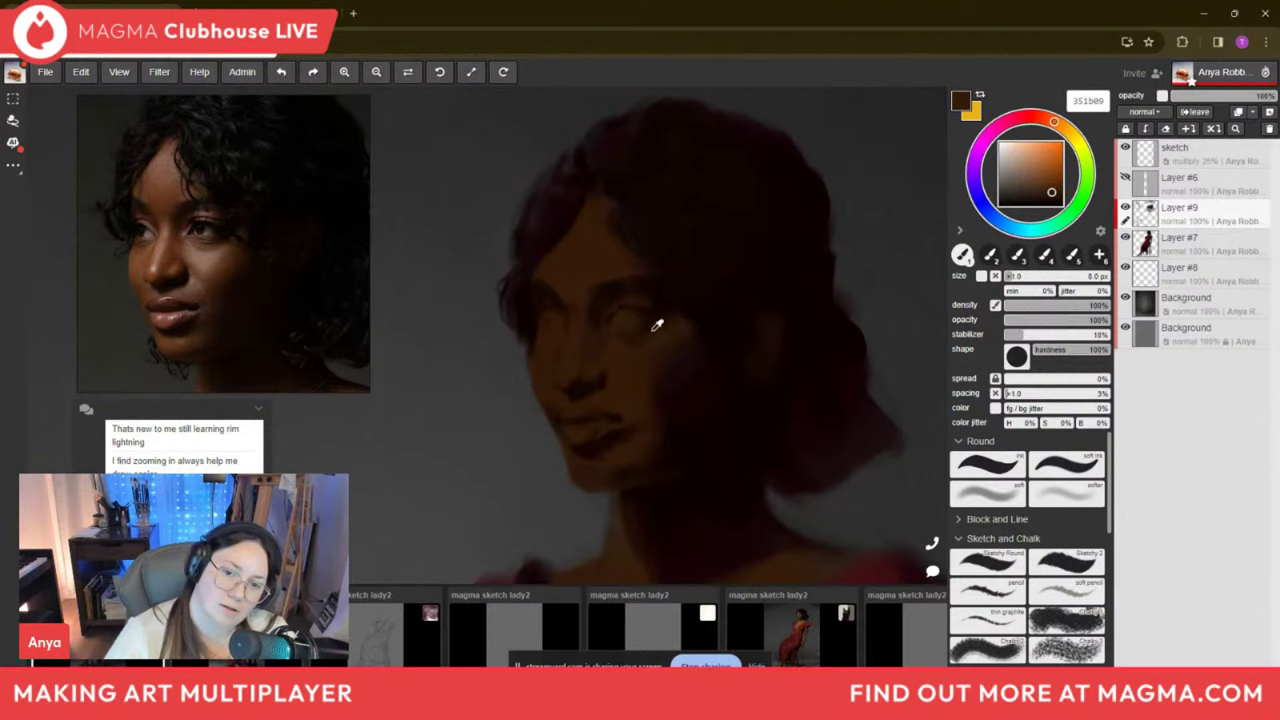
Sample 100501 and 110302 near the inner brow and sharpen the shadow-side eye's dark lines with a 3.5 px brush.
{"action": "left_click", "coordinate": [616, 287], "text": "alt"}
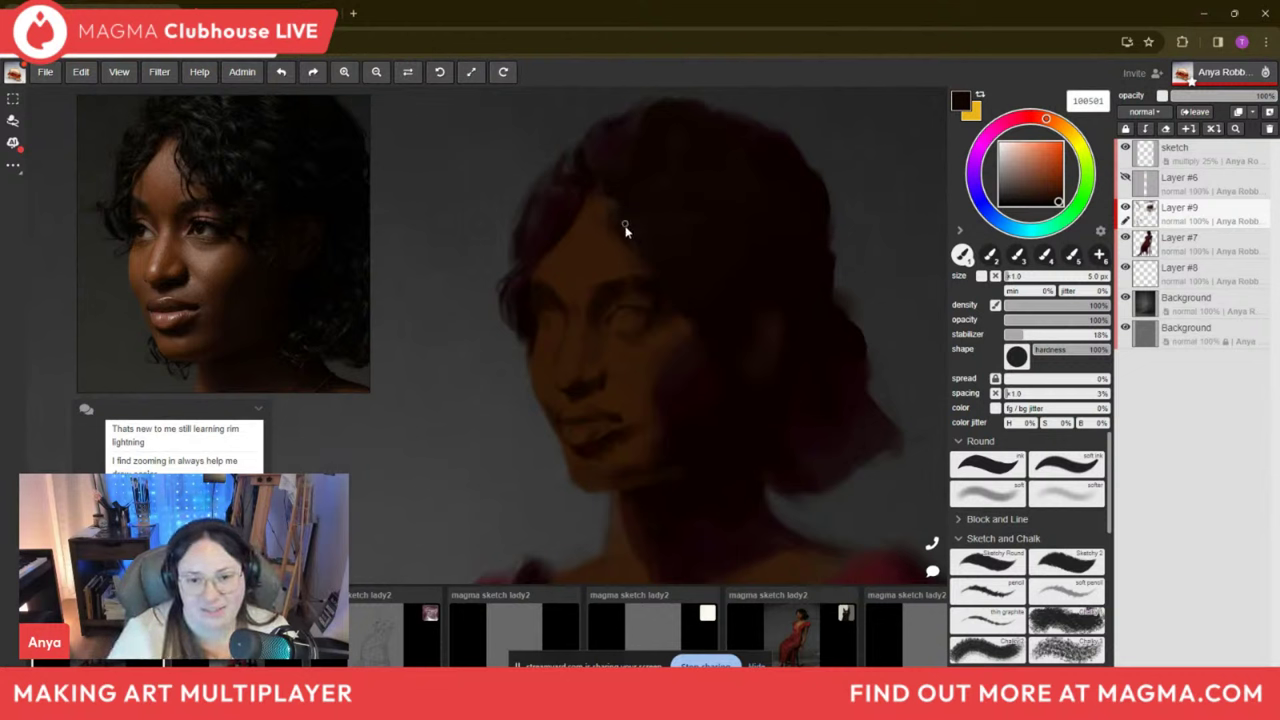
{"action": "left_click", "coordinate": [614, 294], "text": "alt"}
{"action": "key", "text": "bracketleft"}
{"action": "key", "text": "bracketleft"}
{"action": "key", "text": "bracketleft"}
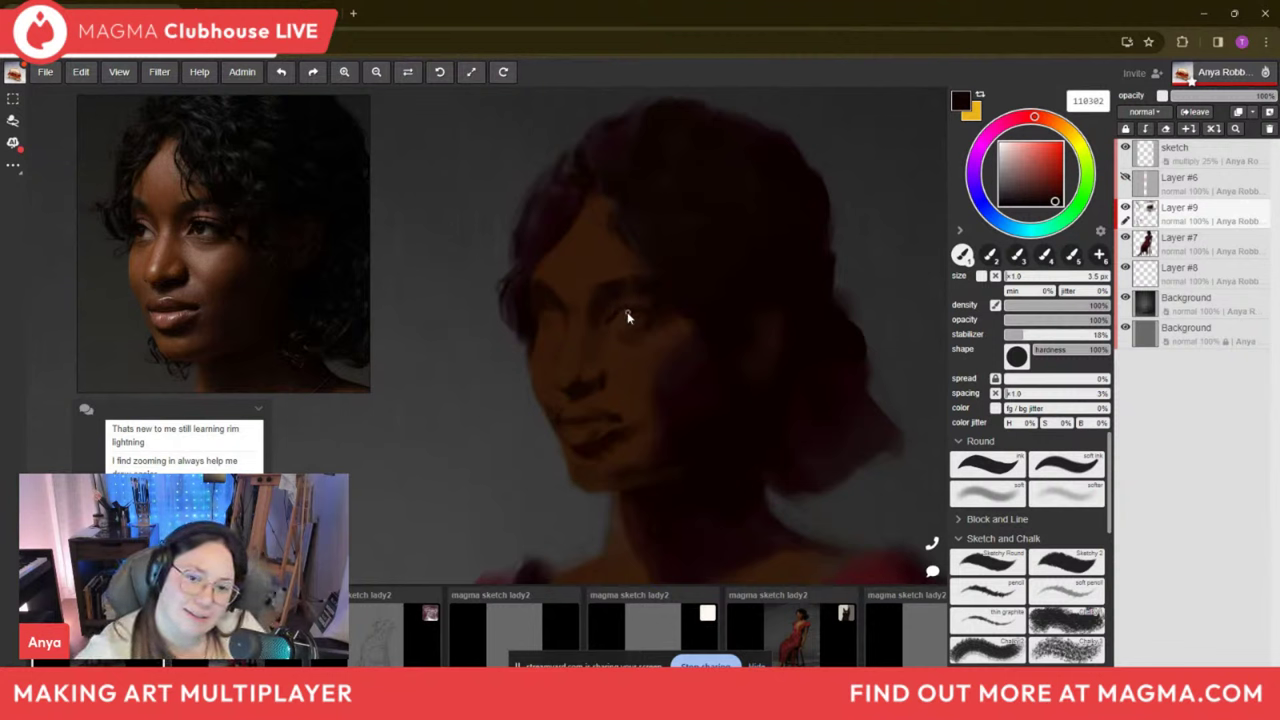
Deepen the darks around the eyes in 110302, adjusting the brush between 5 and 7 px.
{"action": "key", "text": "]"}
{"action": "key", "text": "]"}
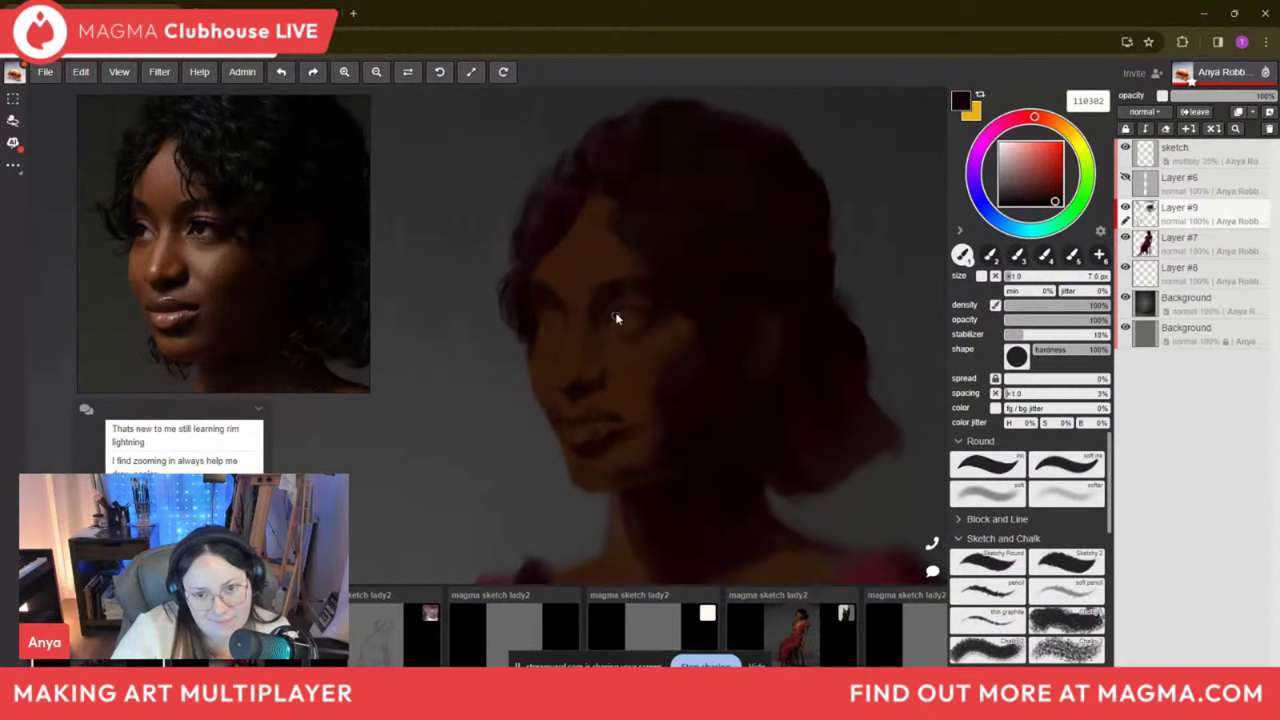
{"action": "key", "text": "["}
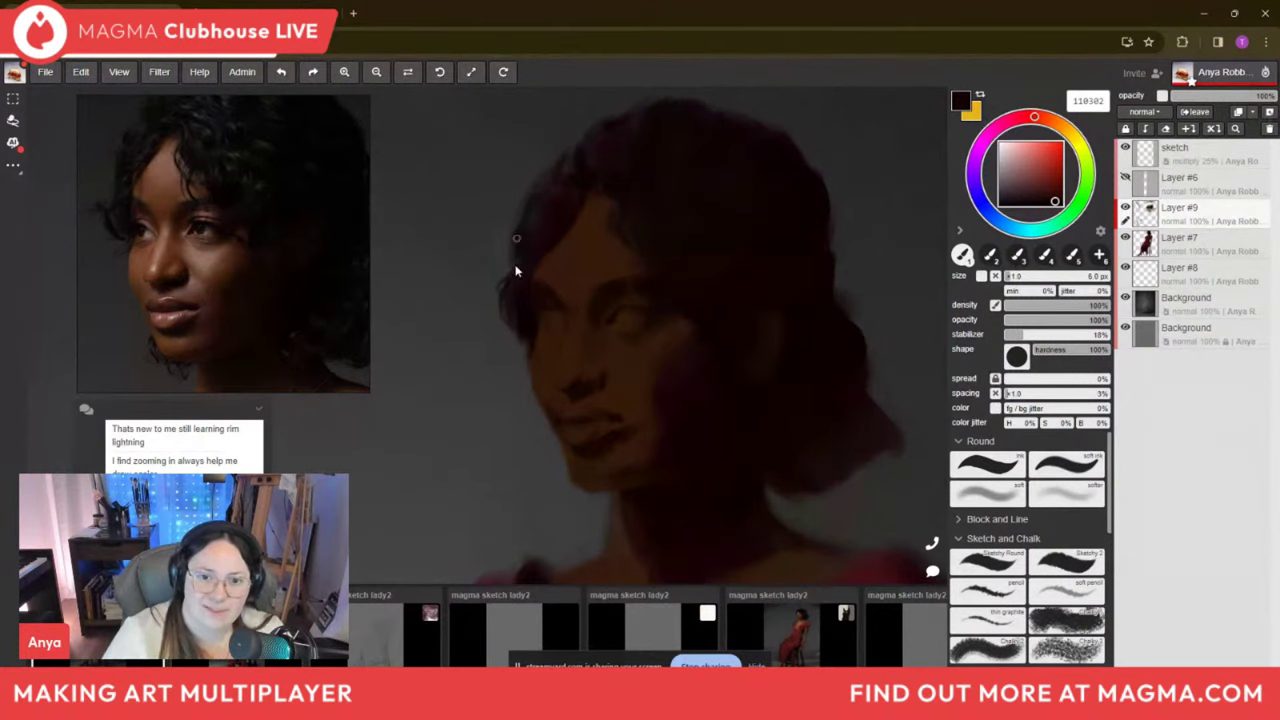
{"action": "key", "text": "]"}
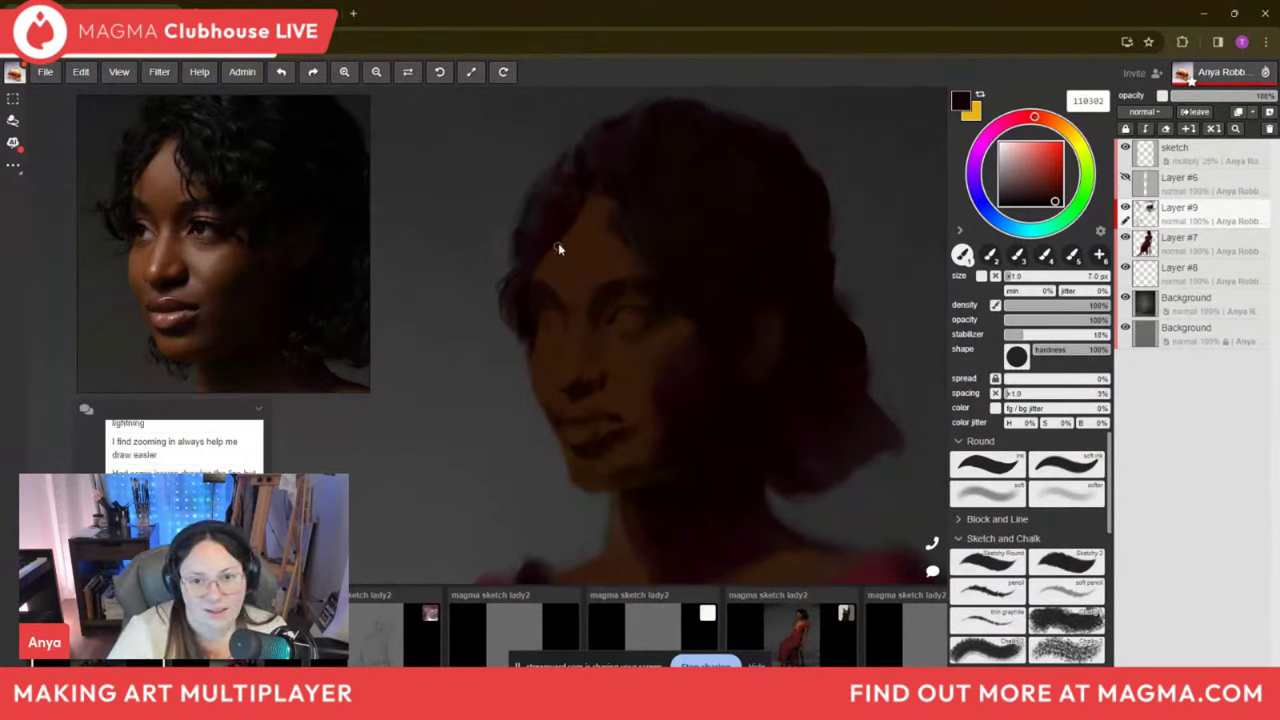
{"action": "key", "text": "]"}
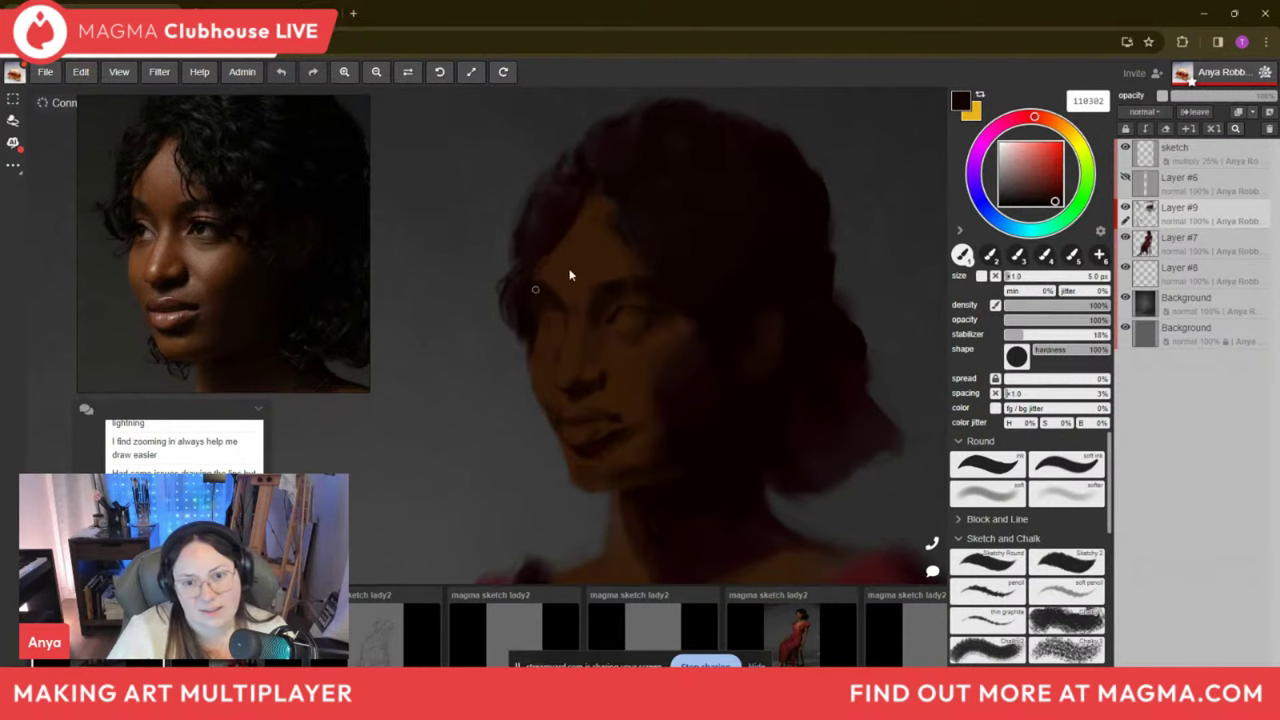
Blend the shading between the shadow-side eye and nose bridge with sampled browns 210e06, 261108 and 200e05, enlarging the brush to 9 px.
{"action": "left_click", "coordinate": [620, 212], "text": "alt"}
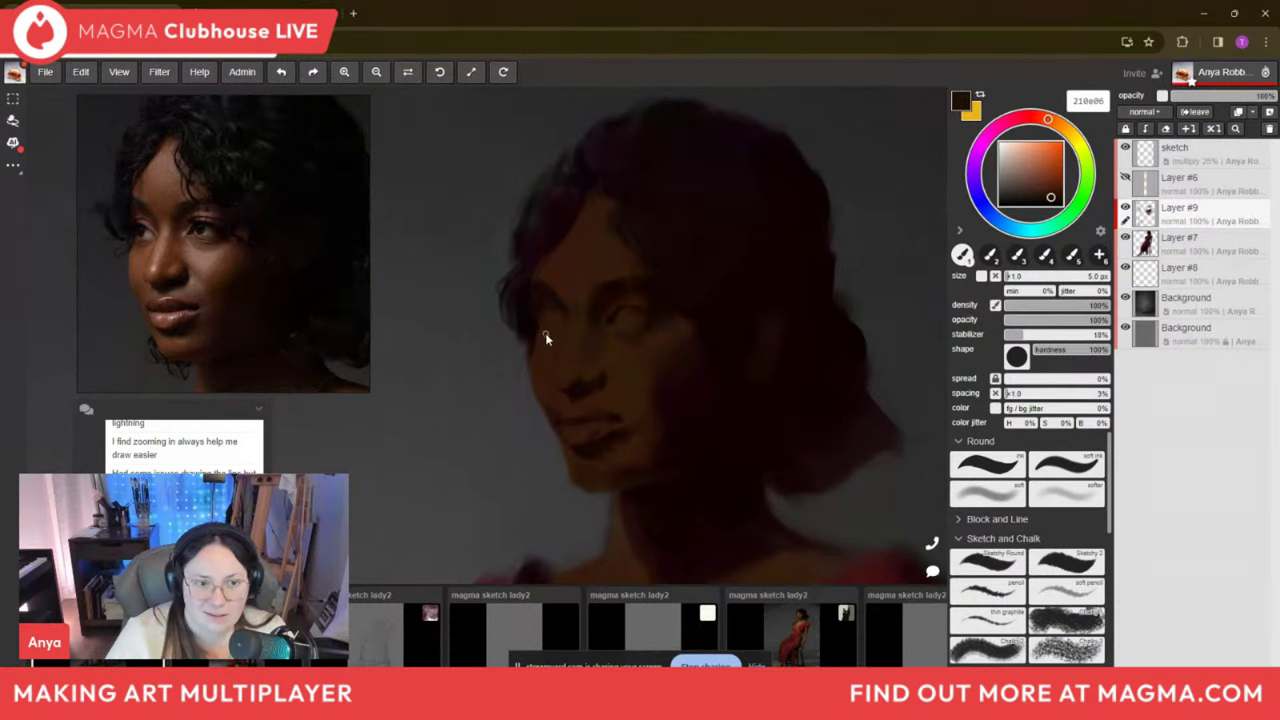
{"action": "left_click", "coordinate": [629, 331], "text": "alt"}
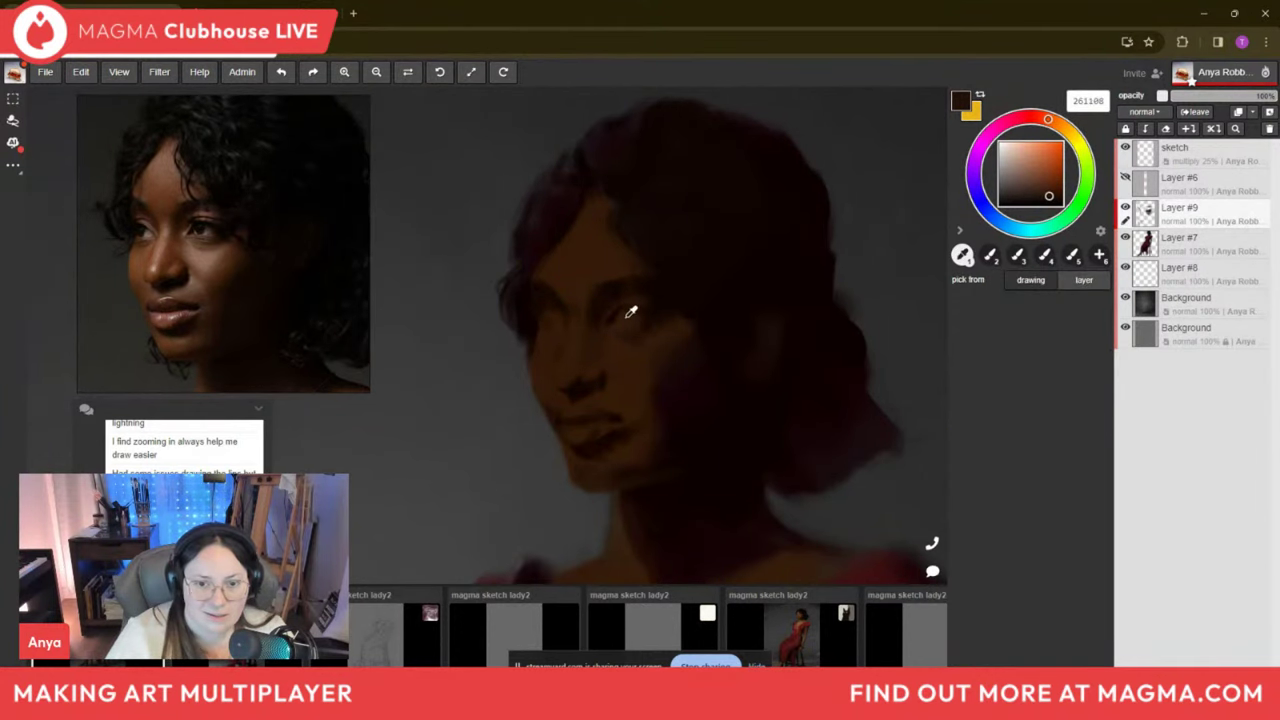
{"action": "key", "text": "]"}
{"action": "key", "text": "]"}
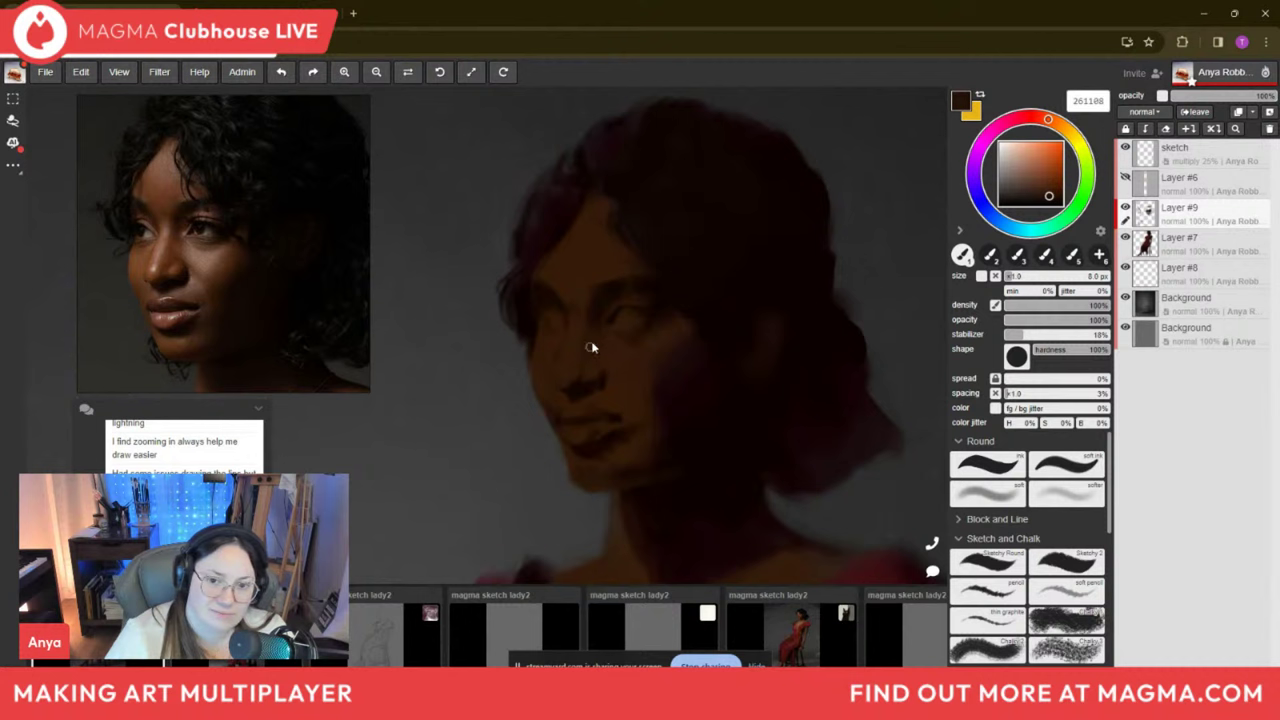
{"action": "left_click", "coordinate": [608, 298], "text": "alt"}
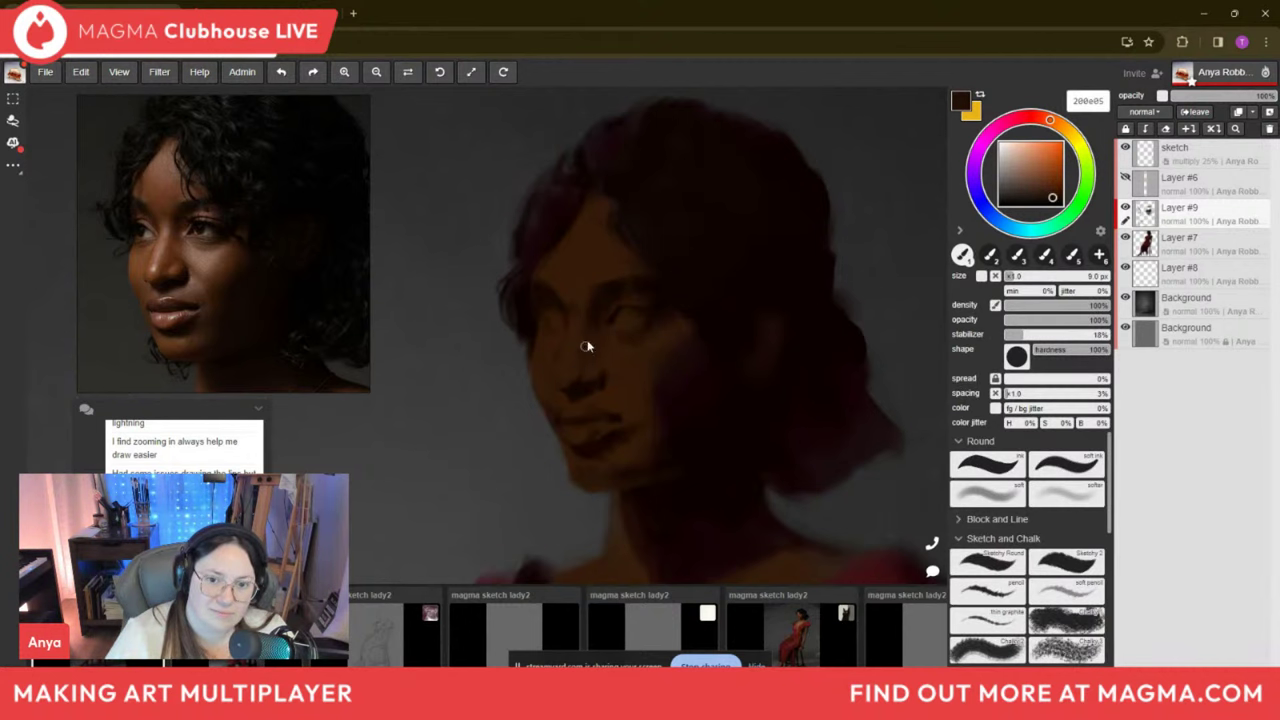
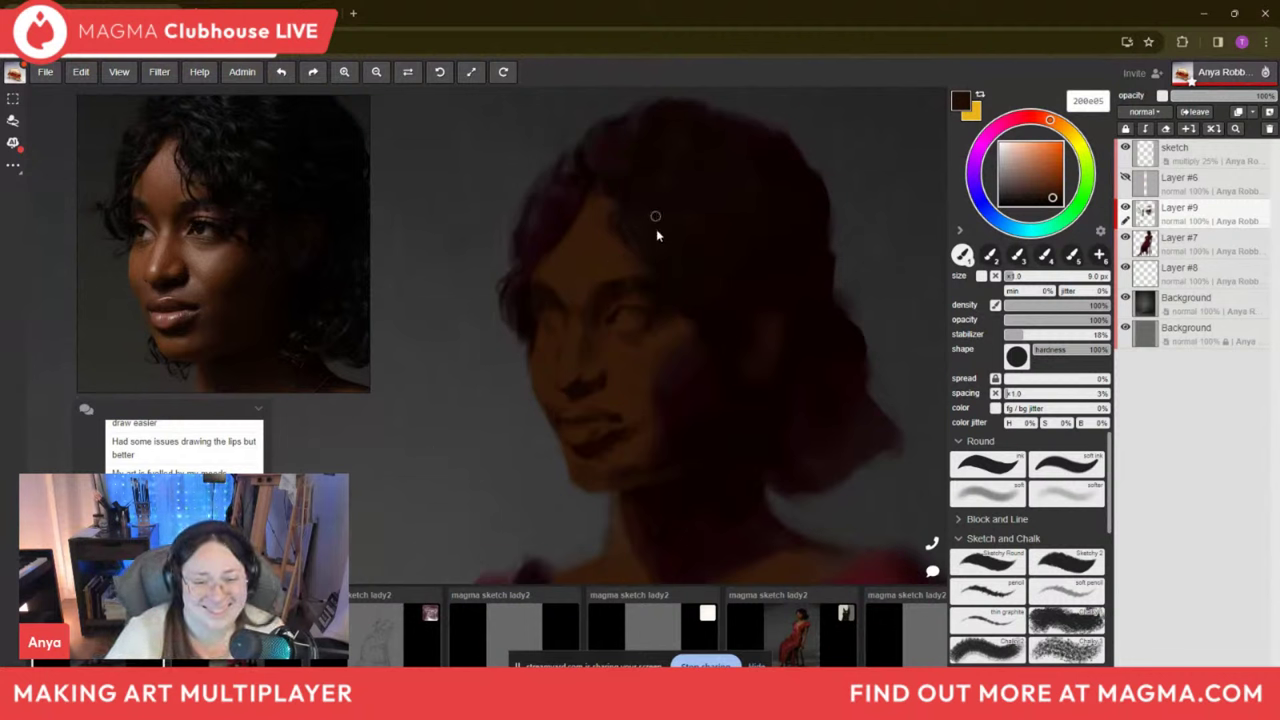
Deepen the shading around the lips with sampled browns 200b04 and 150501, varying the brush between 10 and 4 px.
{"action": "left_click", "coordinate": [626, 440], "text": "alt"}
{"action": "key", "text": "bracketright"}
{"action": "key", "text": "bracketright"}
{"action": "key", "text": "bracketright"}
{"action": "key", "text": "bracketright"}
{"action": "key", "text": "bracketright"}
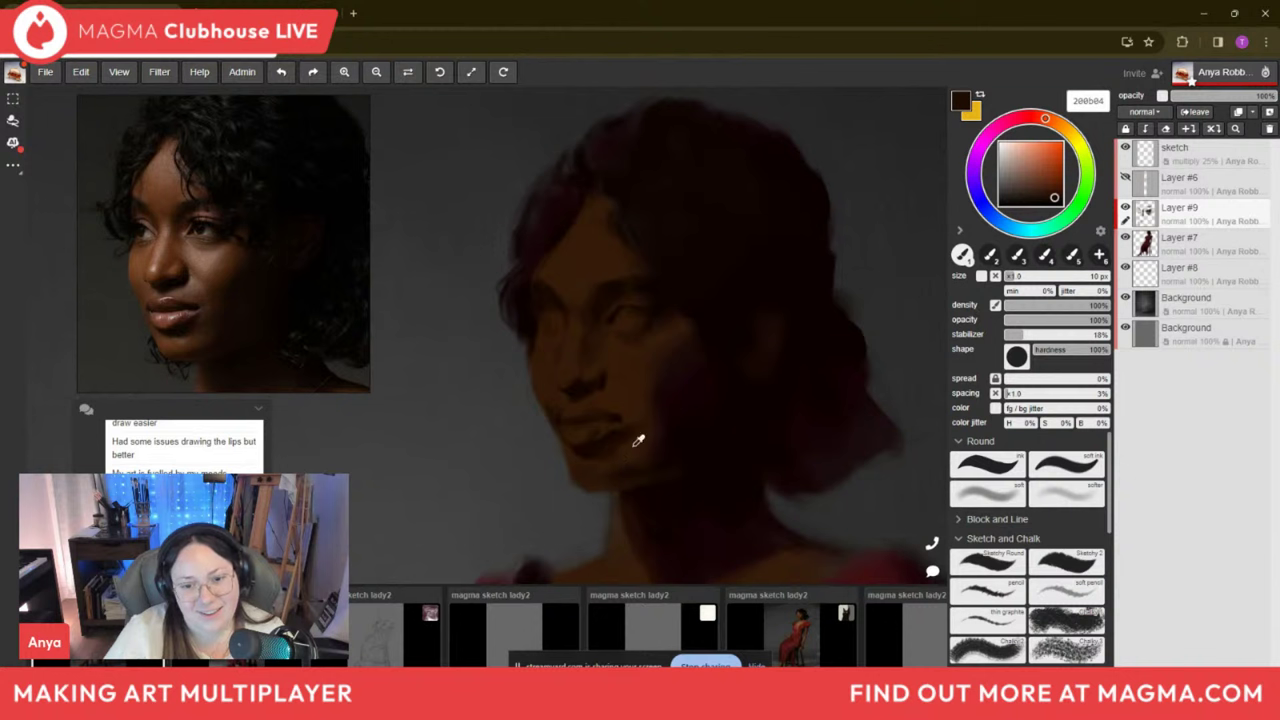
{"action": "key", "text": "i"}
{"action": "left_click", "coordinate": [592, 445]}
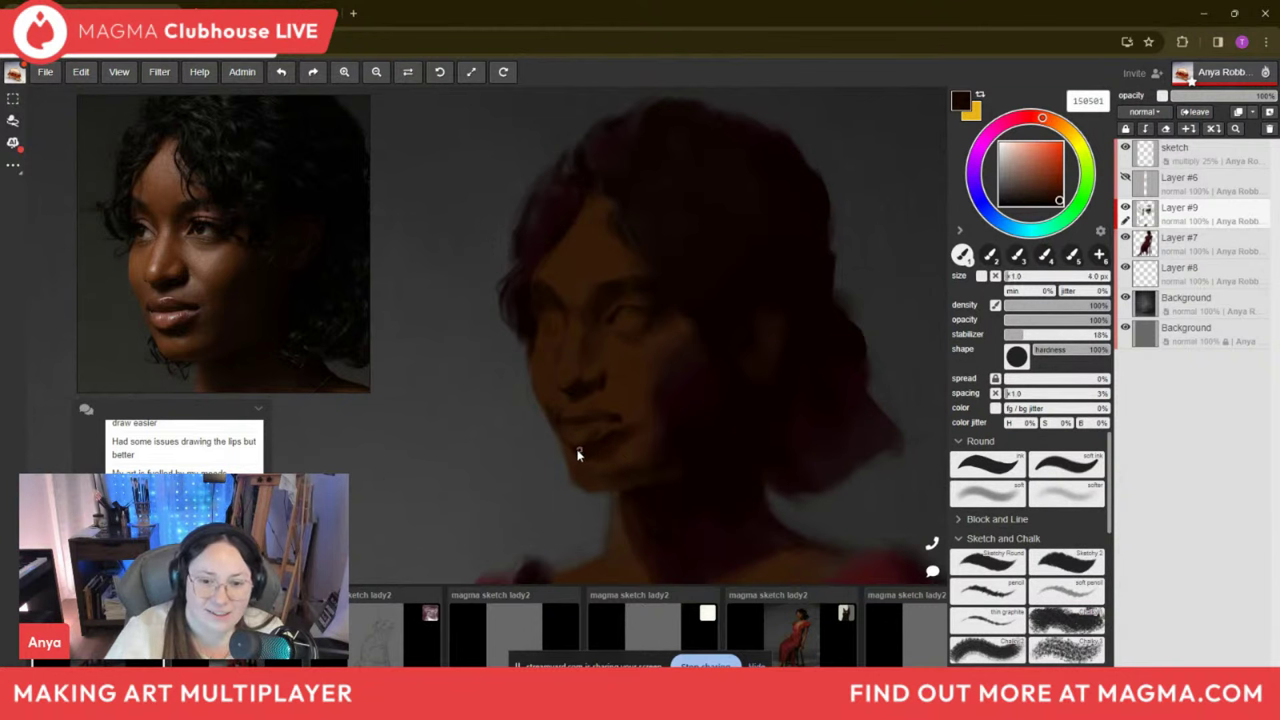
Refine the dark accents around the mouth and nose in 150501, adjusting the brush between 4 and 8 px.
{"action": "key", "text": "bracketright"}
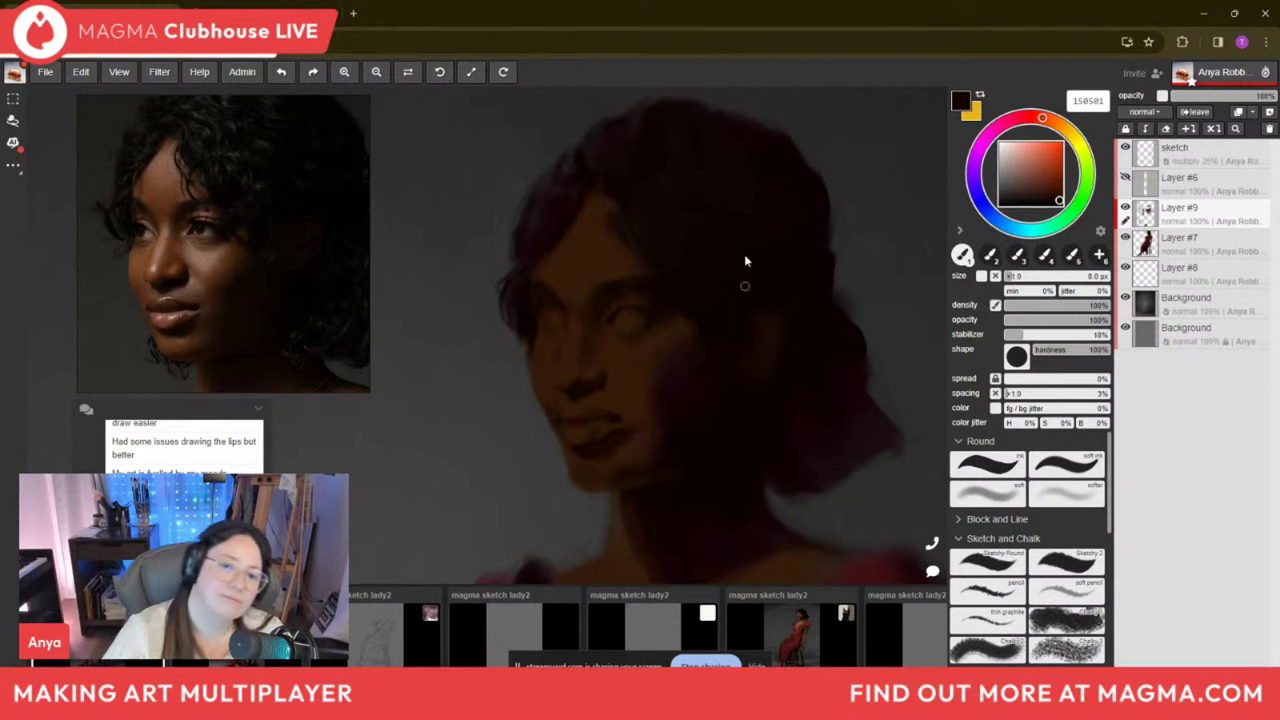
{"action": "key", "text": "bracketleft"}
{"action": "key", "text": "bracketleft"}
{"action": "key", "text": "bracketleft"}
{"action": "key", "text": "bracketleft"}
{"action": "key", "text": "bracketleft"}
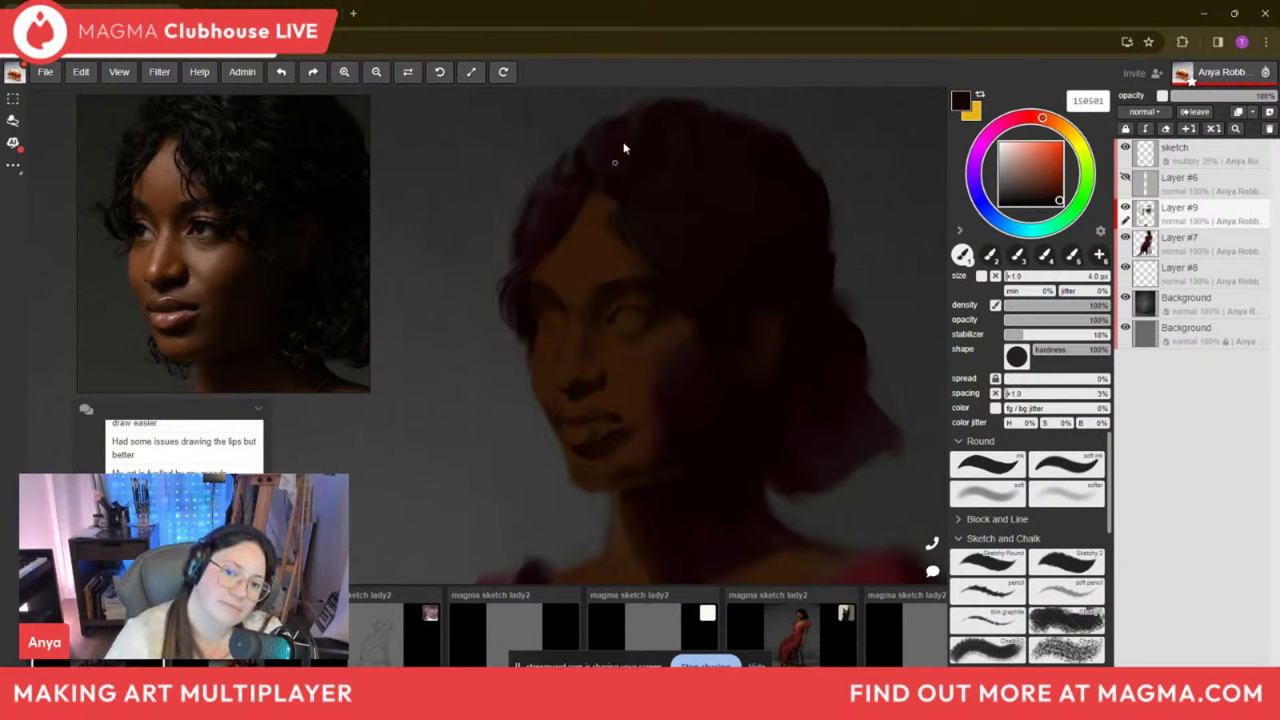
{"action": "key", "text": "bracketright"}
{"action": "key", "text": "bracketright"}
{"action": "key", "text": "bracketright"}
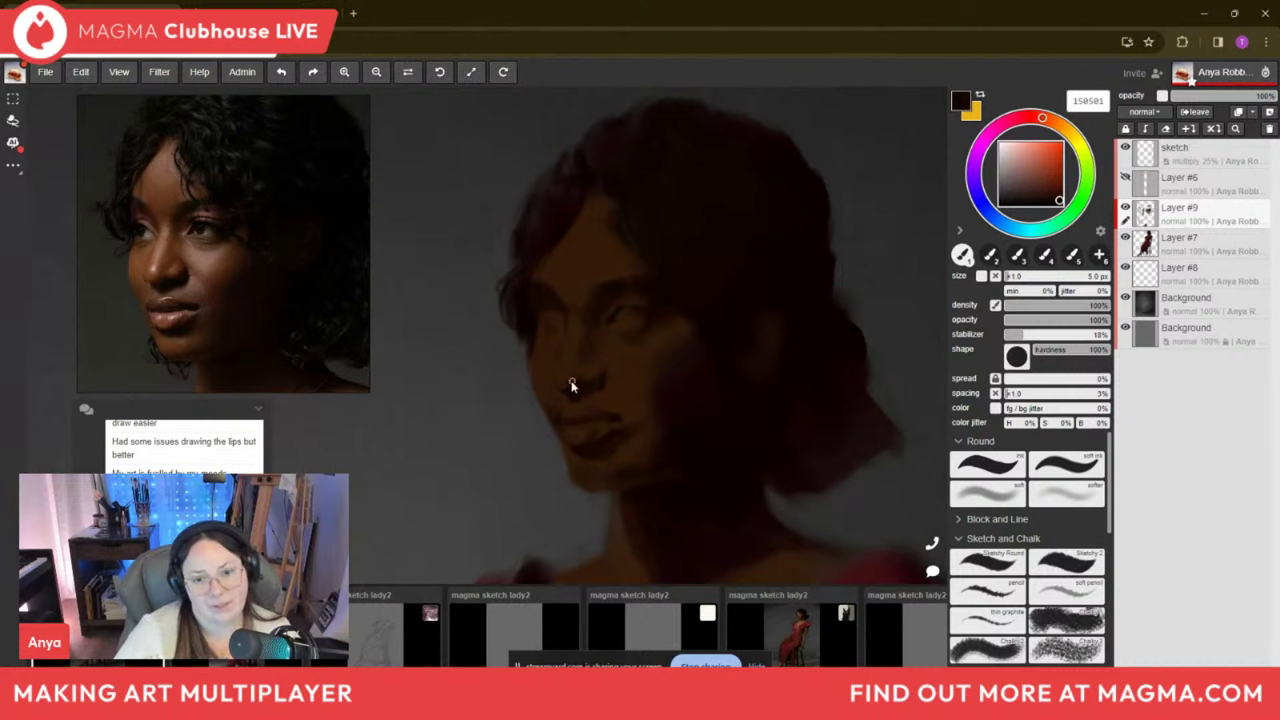
Sample 1f0e05 beside the nose and shade its shadow side and nostril area with a 6 to 7 px brush.
{"action": "key", "text": "i"}
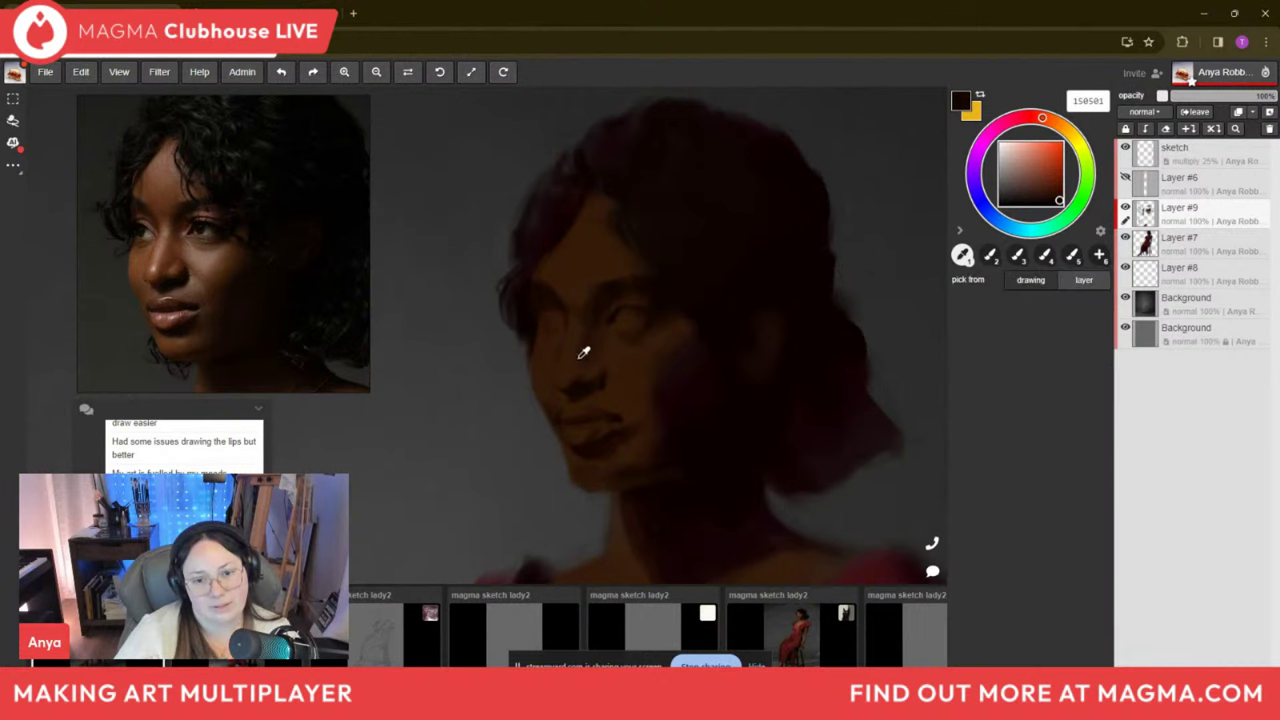
{"action": "left_click", "coordinate": [594, 350]}
{"action": "left_click", "coordinate": [596, 315]}
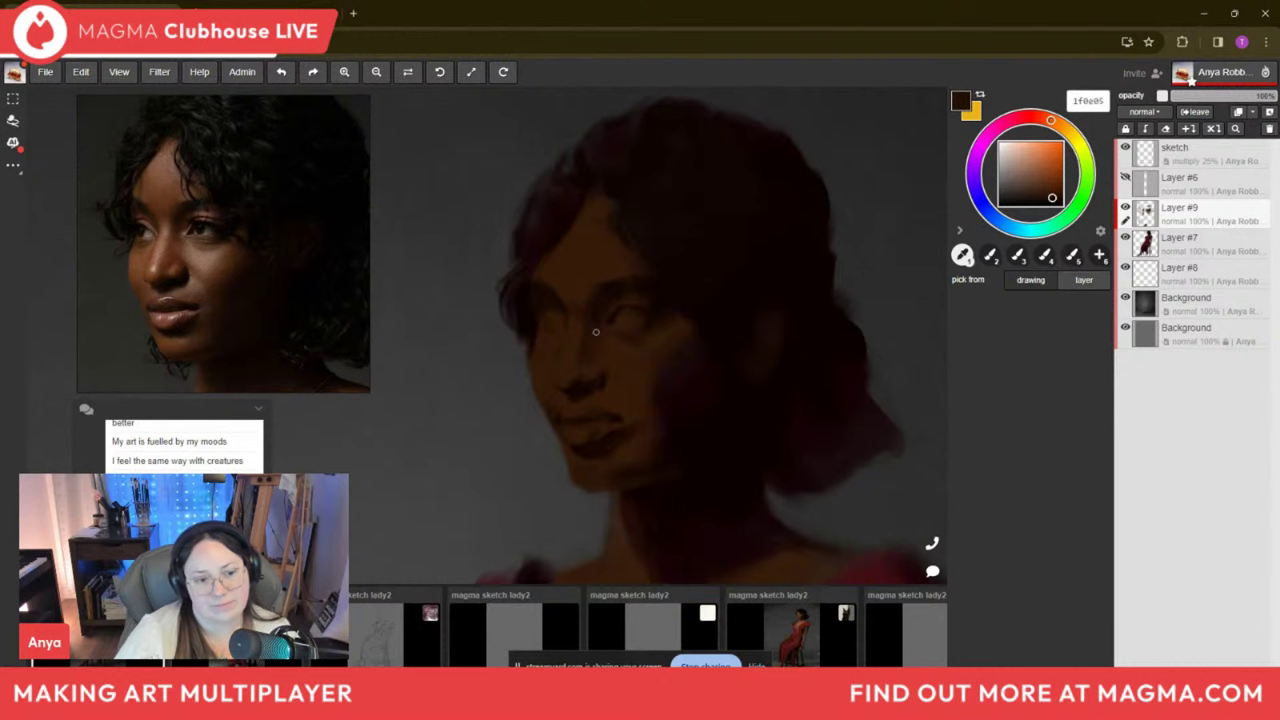
{"action": "key", "text": "b"}
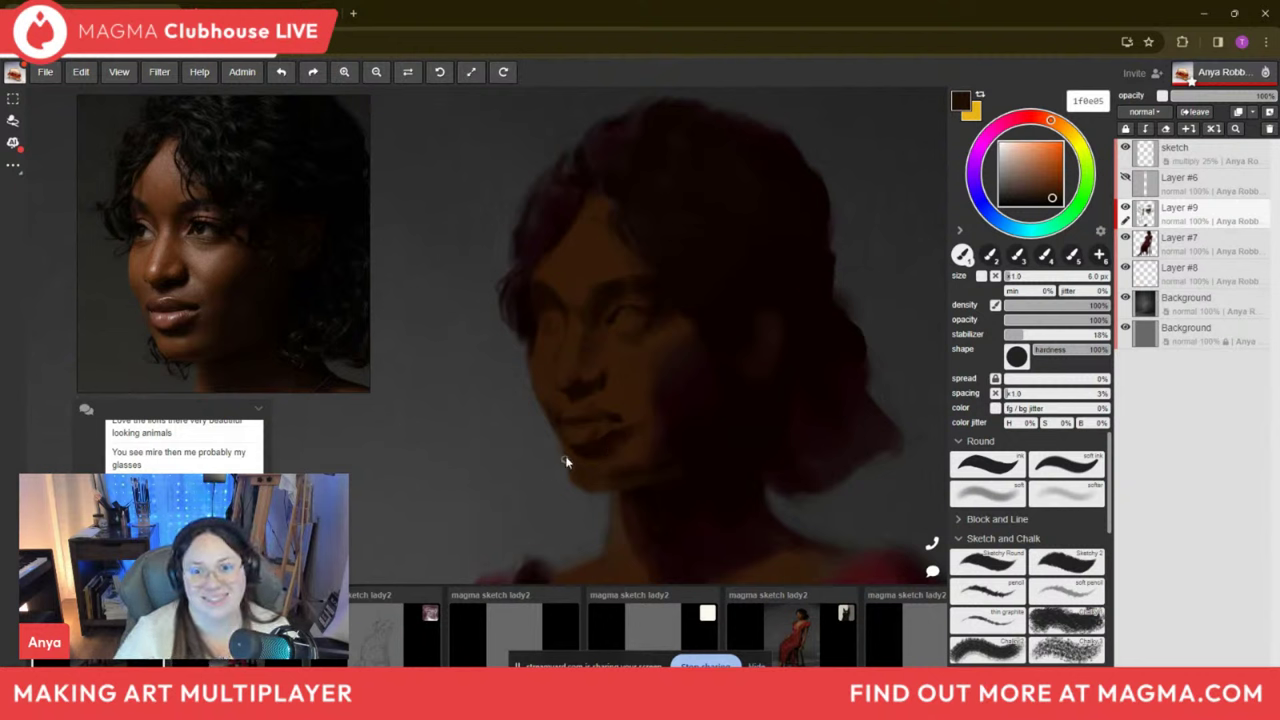
{"action": "key", "text": "]"}
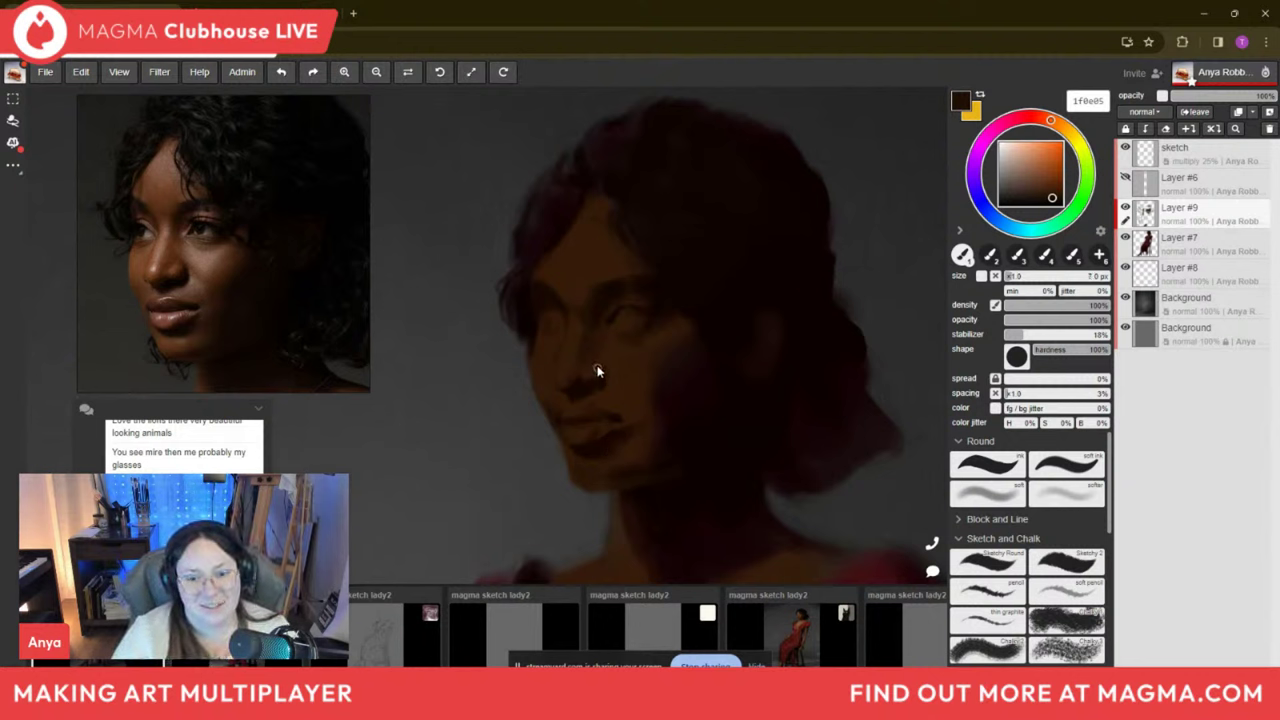
{"action": "key", "text": "bracketleft"}
{"action": "key", "text": "bracketleft"}
{"action": "key", "text": "bracketleft"}
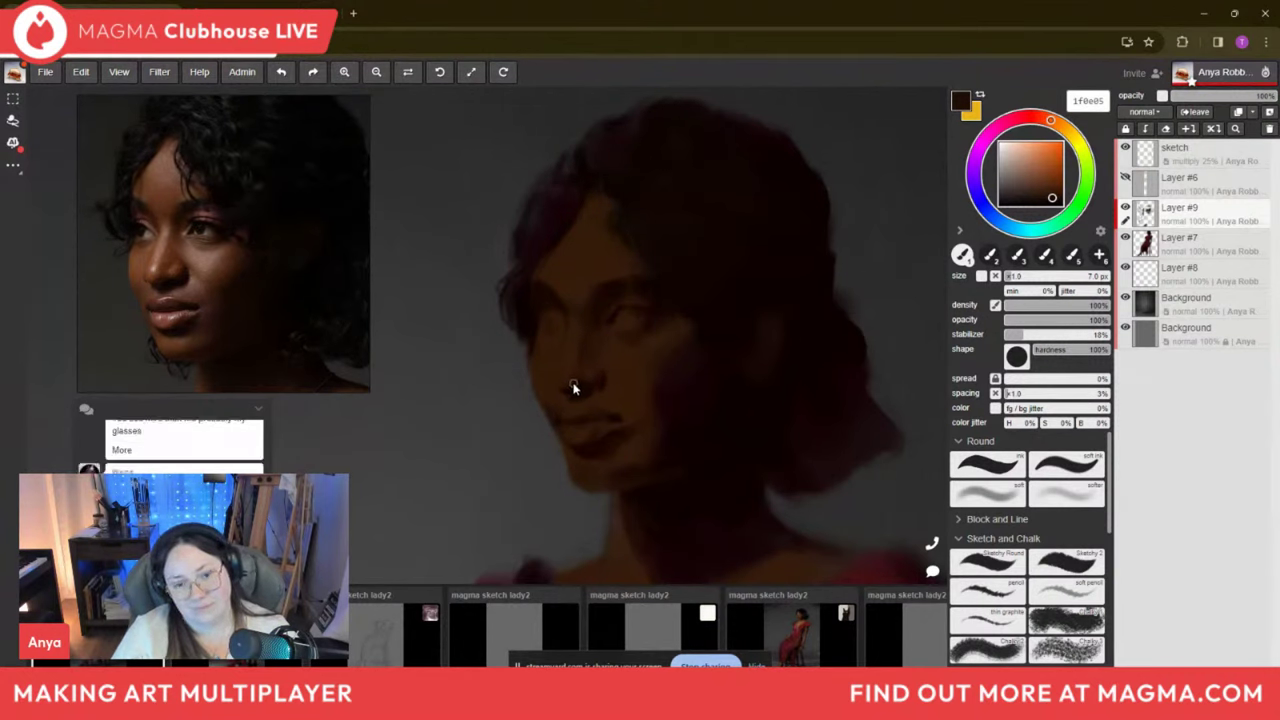
Blend the nose bridge and shadow-side cheek with sampled browns 351b09, 241006 and 371a08, using a 10 px brush.
{"action": "left_click", "coordinate": [566, 364], "text": "alt"}
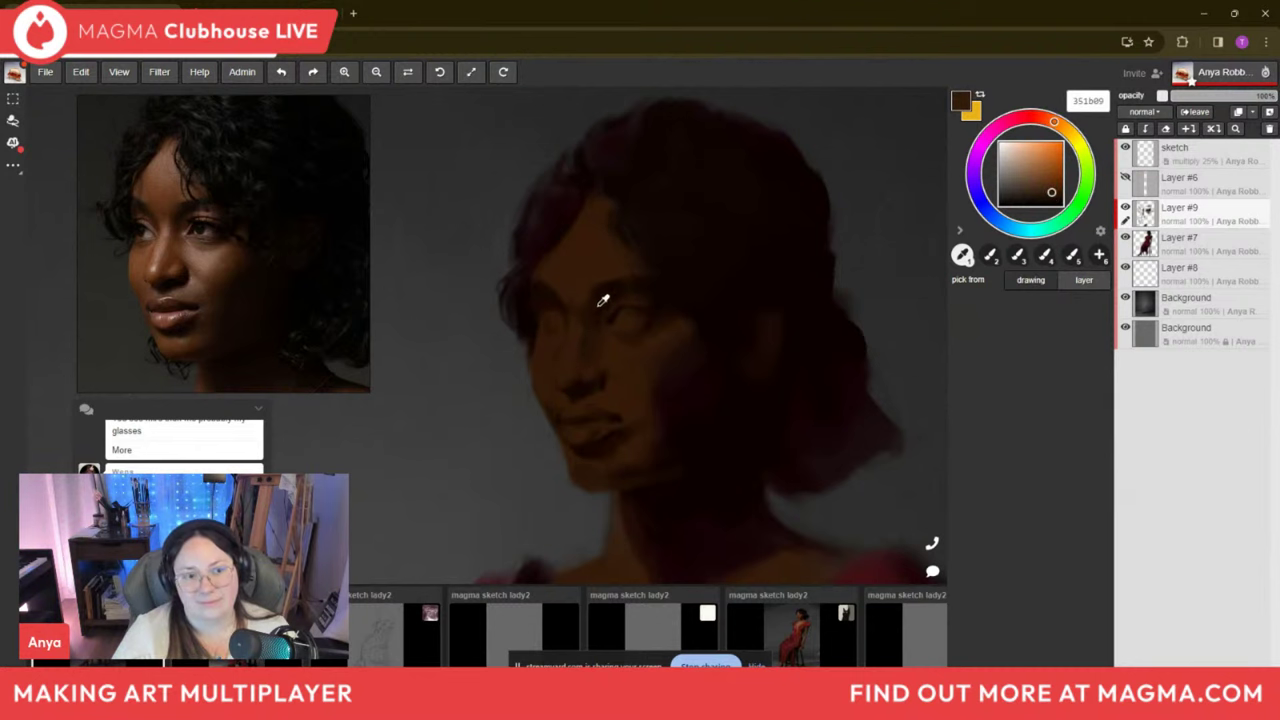
{"action": "left_click", "coordinate": [590, 337], "text": "alt"}
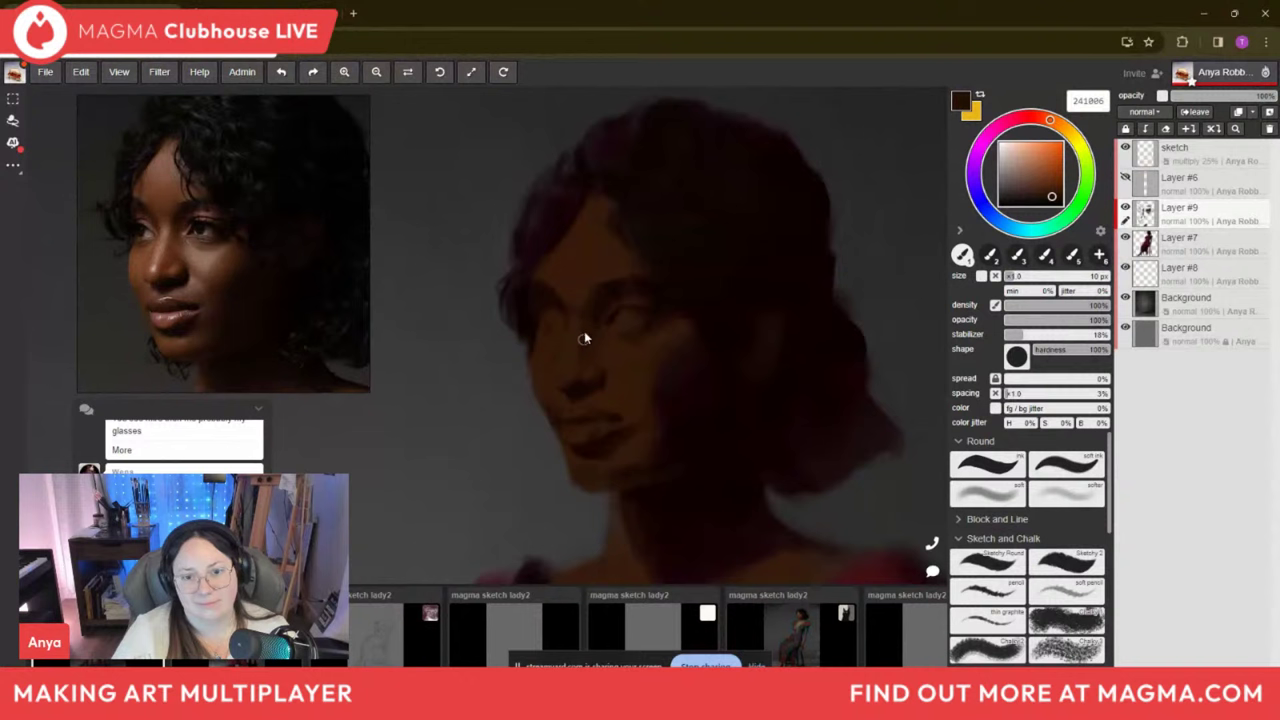
{"action": "left_click", "coordinate": [616, 346], "text": "alt"}
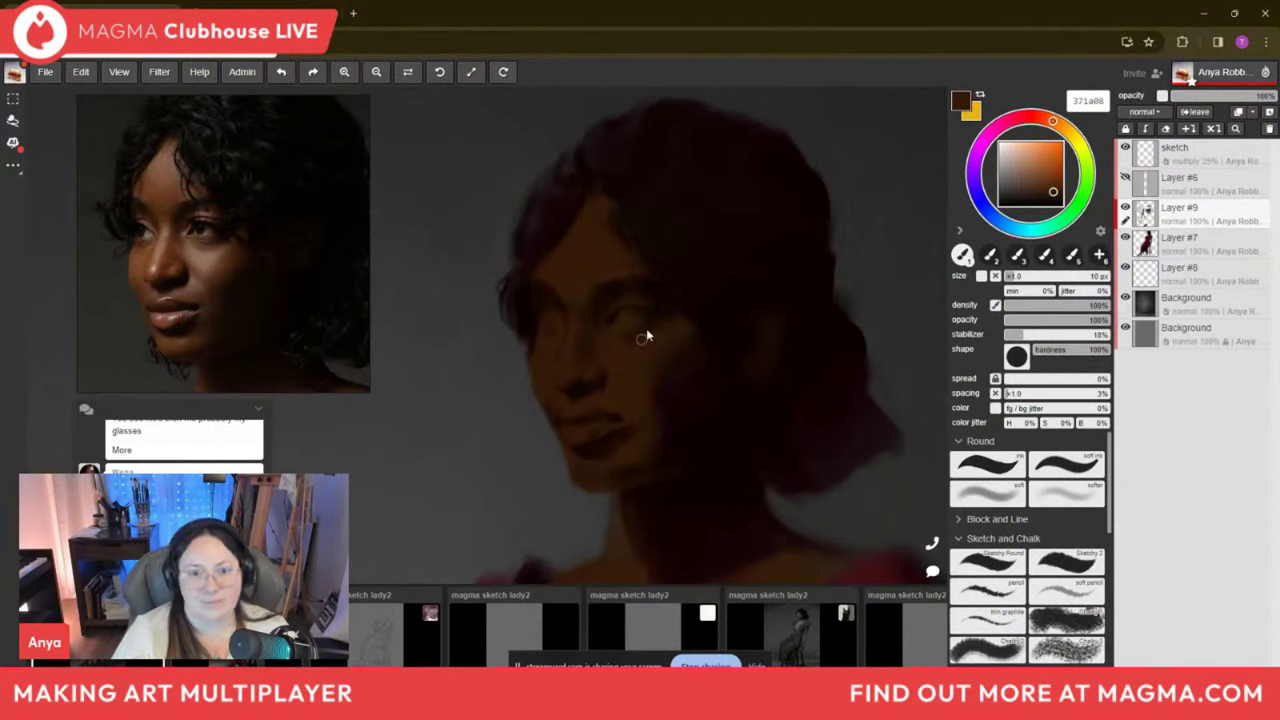
{"action": "key", "text": "alt"}
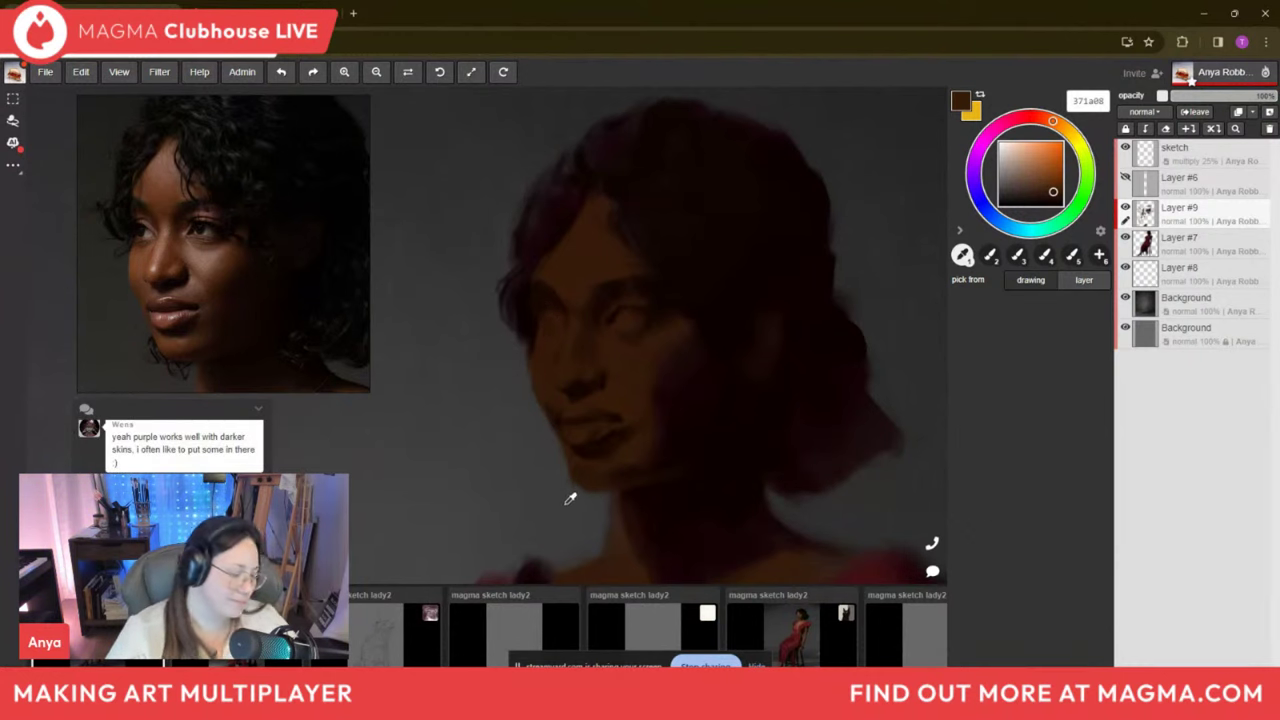
Merge Layer #9 down into Layer #7 and delete Layer #8.
{"action": "key", "text": "e"}
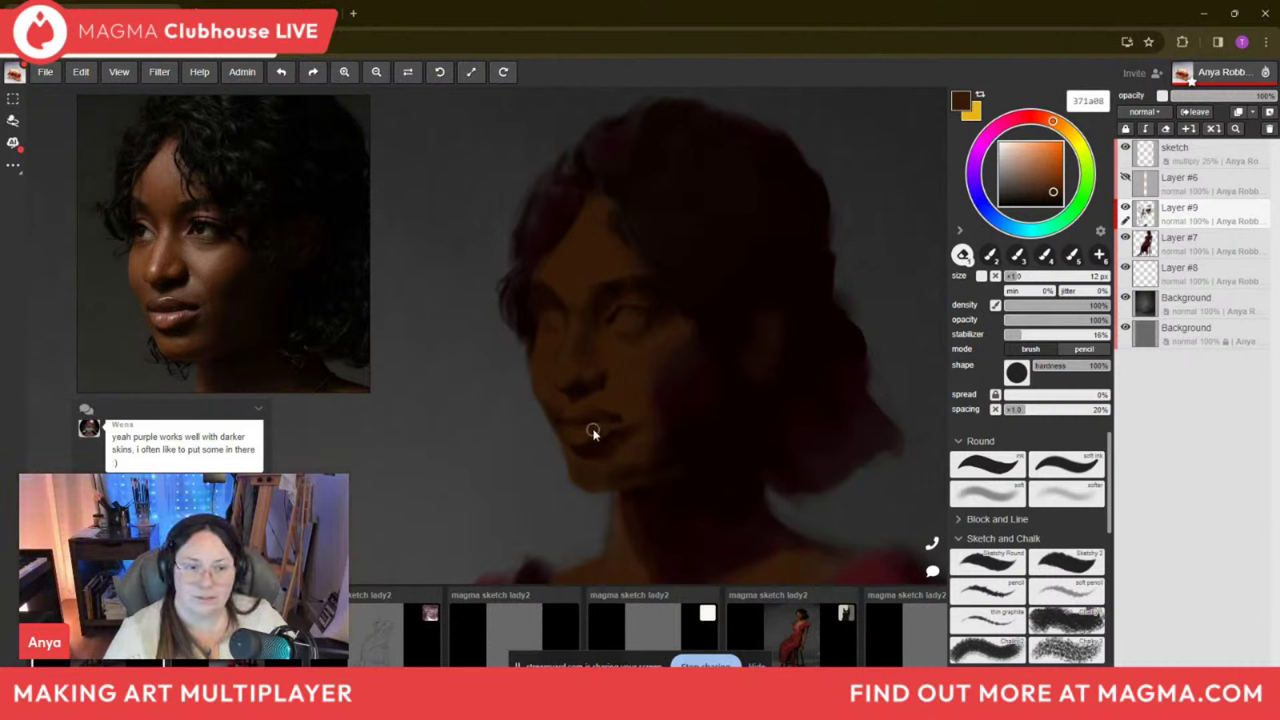
{"action": "right_click", "coordinate": [1210, 218]}
{"action": "left_click", "coordinate": [1238, 305]}
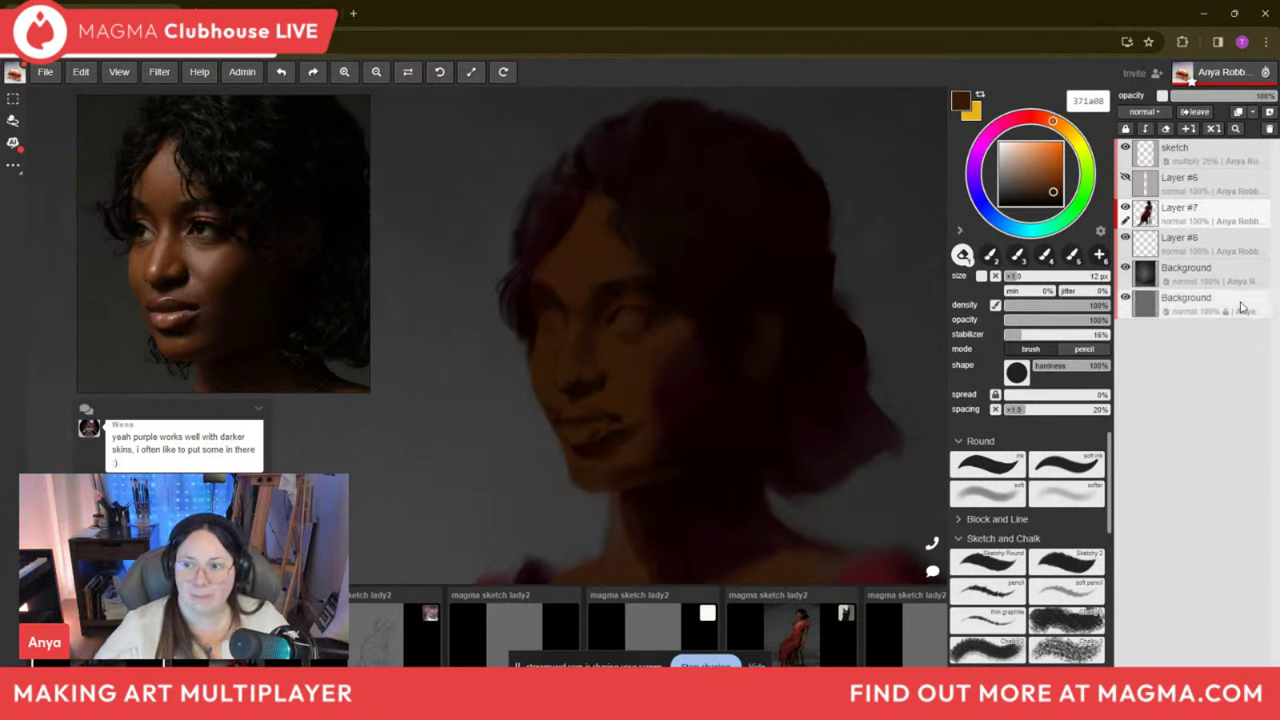
{"action": "left_click", "coordinate": [1190, 240]}
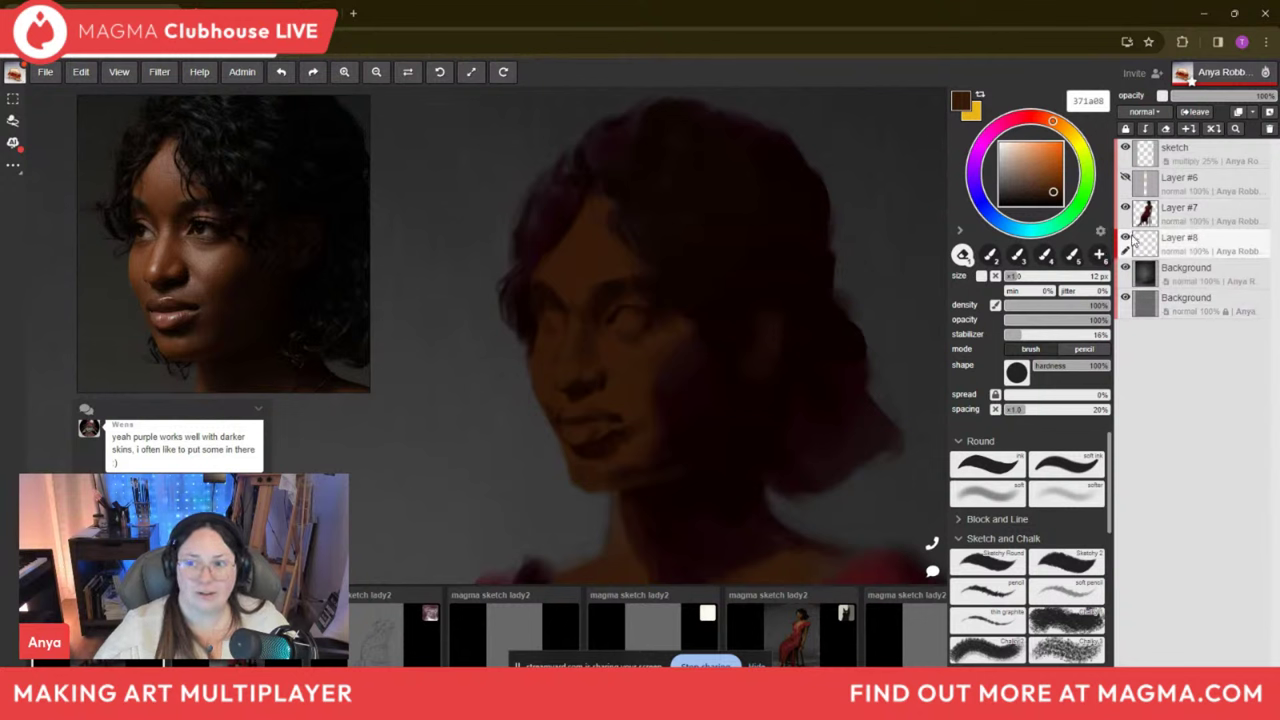
{"action": "key", "text": "Delete"}
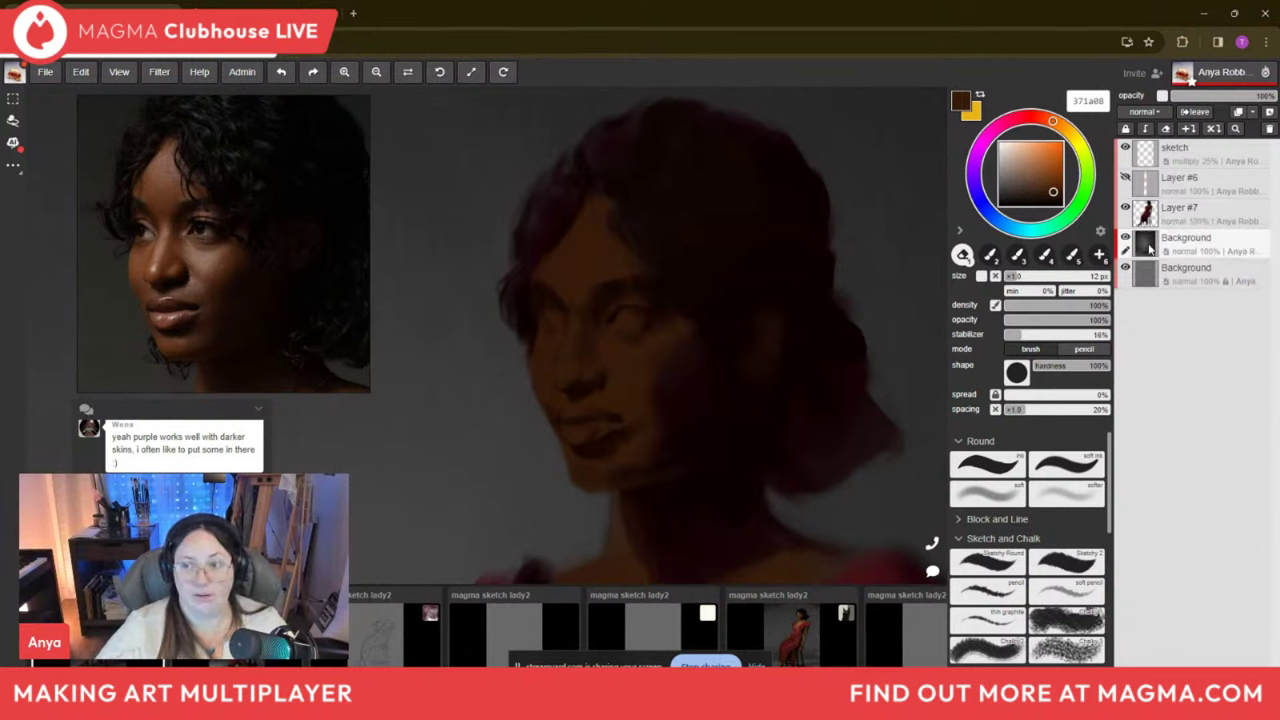
Delete the hidden Layer #6 and hide the sketch layer.
{"action": "left_click", "coordinate": [1180, 220]}
{"action": "left_click", "coordinate": [1158, 192]}
{"action": "key", "text": "Delete"}
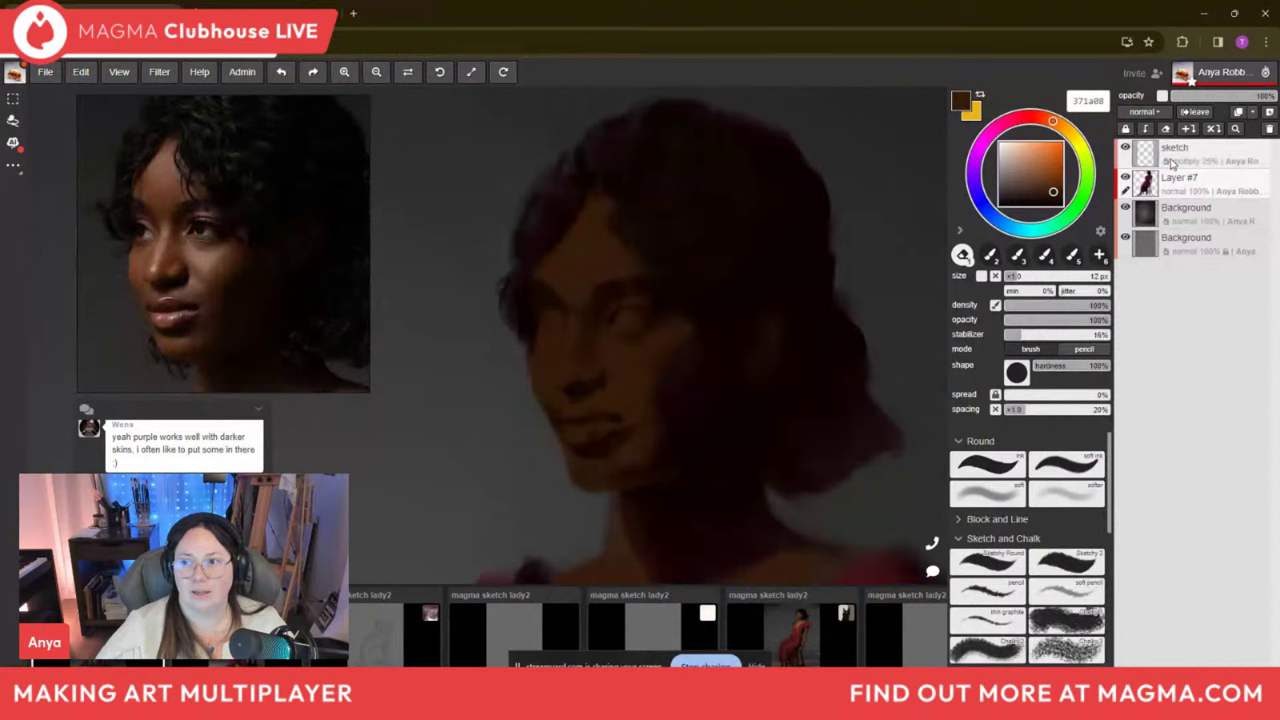
{"action": "left_click", "coordinate": [1192, 149]}
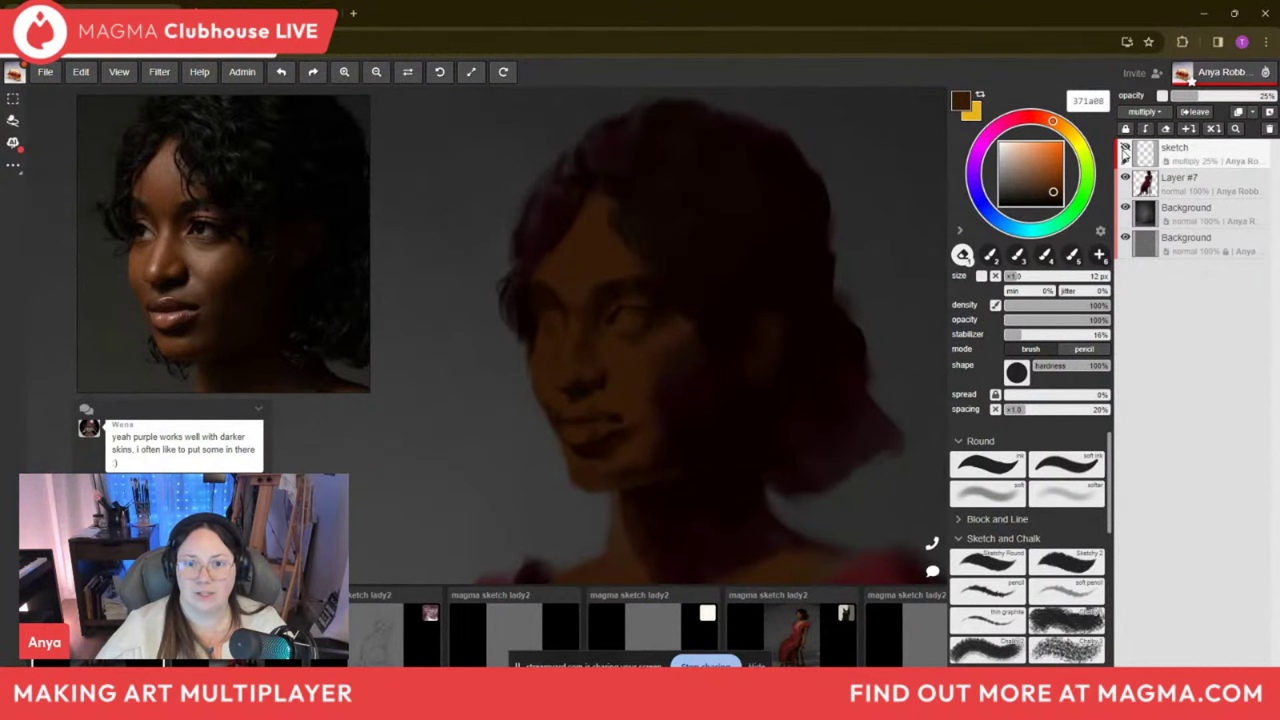
Examine the whole seated figure and the face at several magnifications without the sketch lines.
{"action": "scroll", "coordinate": [688, 187], "scroll_direction": "down", "scroll_amount": 2}
{"action": "scroll", "coordinate": [688, 187], "scroll_direction": "down", "scroll_amount": 3}
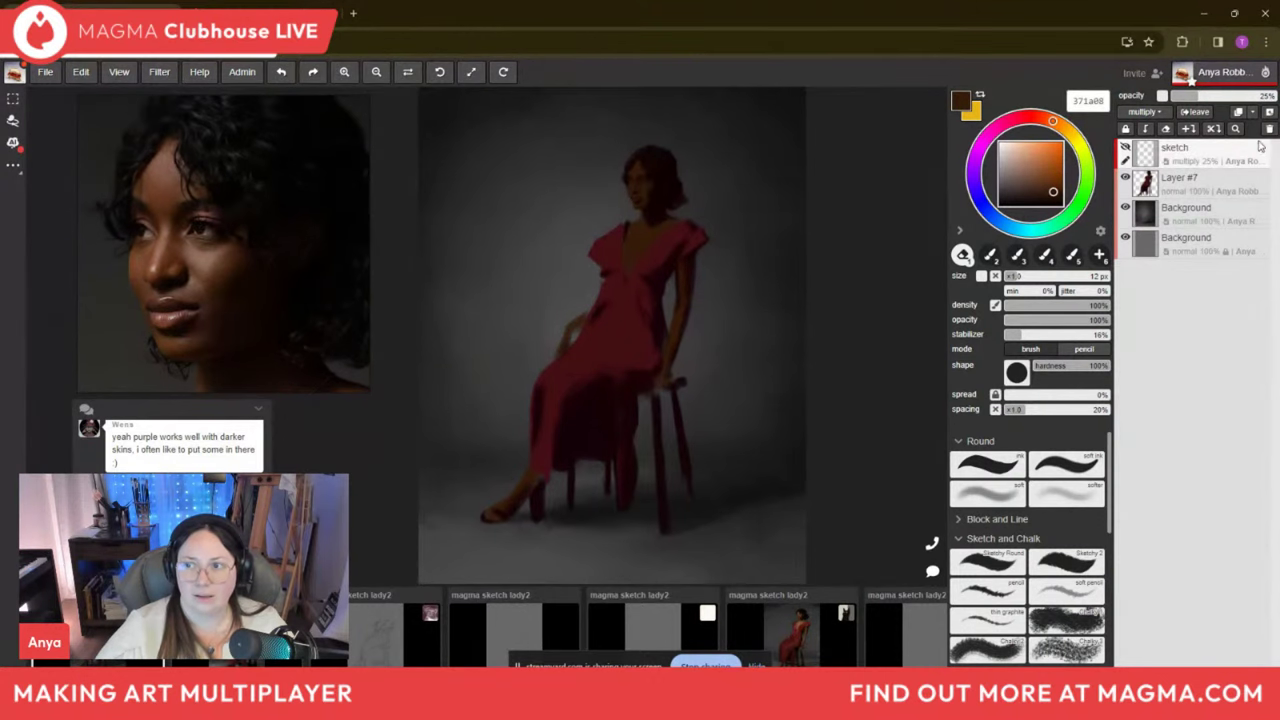
{"action": "scroll", "coordinate": [578, 220], "scroll_direction": "down", "scroll_amount": 2}
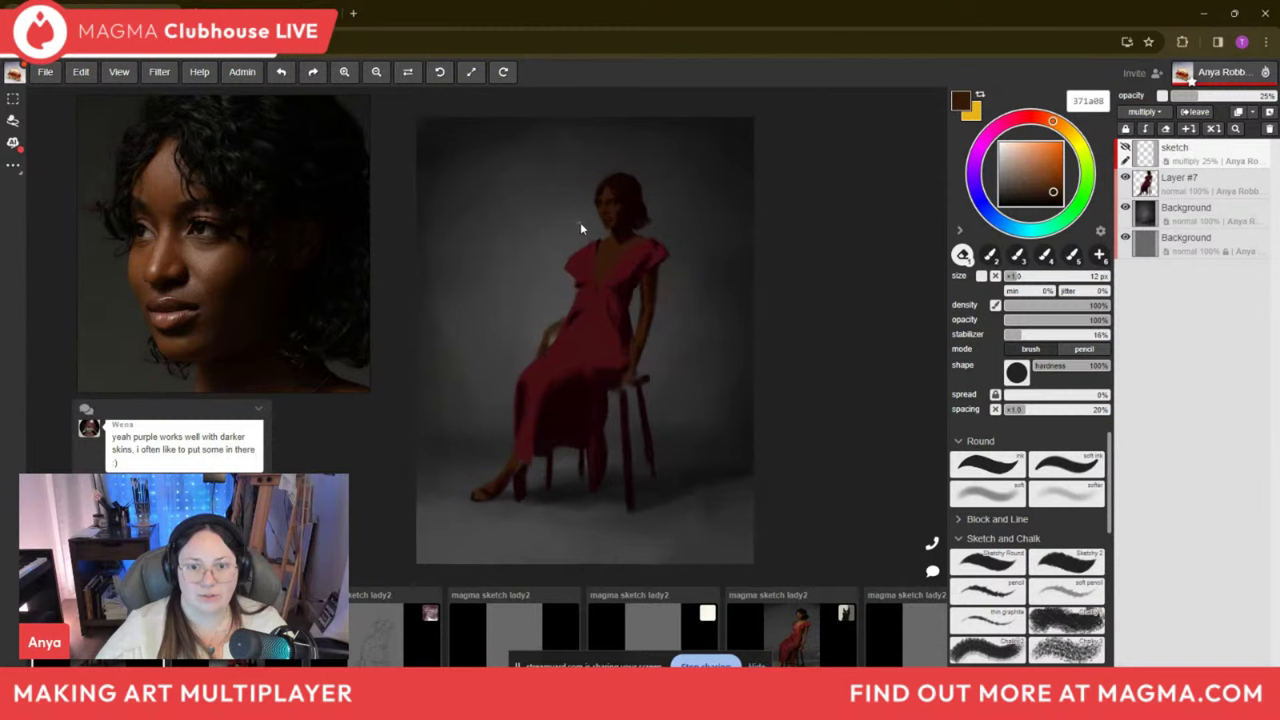
{"action": "scroll", "coordinate": [572, 336], "scroll_direction": "up", "scroll_amount": 2}
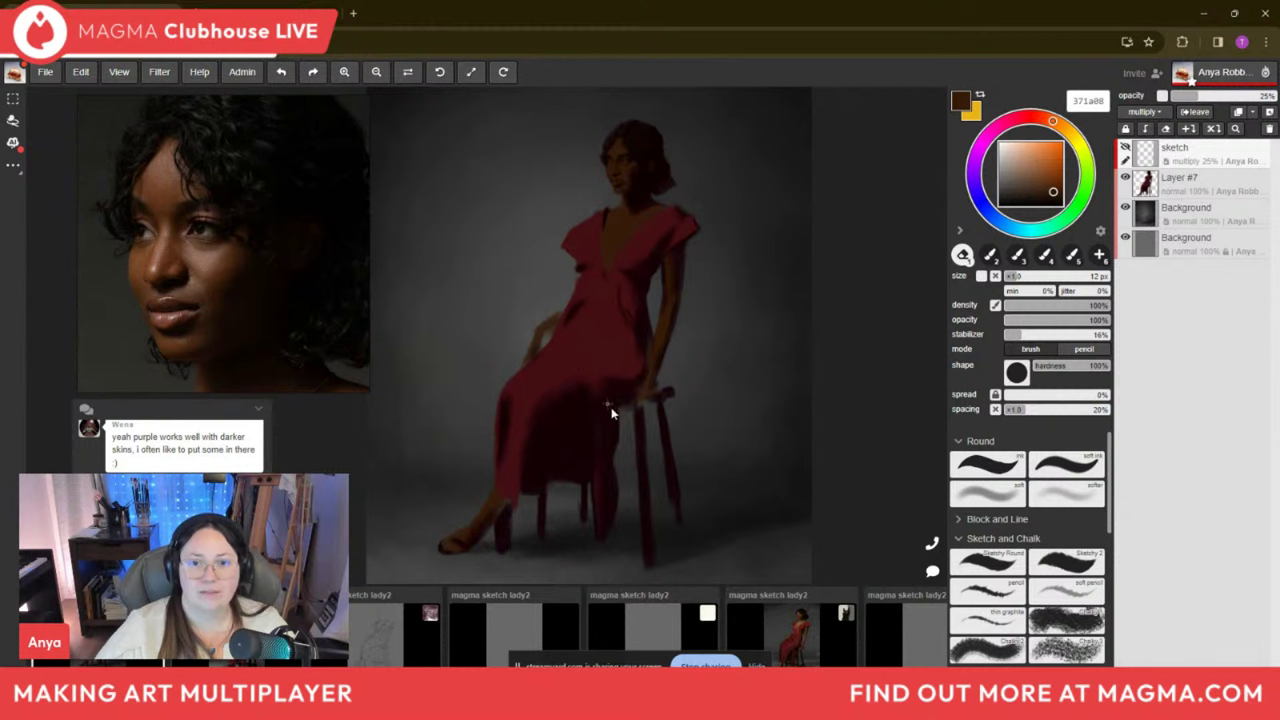
{"action": "scroll", "coordinate": [620, 95], "scroll_direction": "up", "scroll_amount": 3}
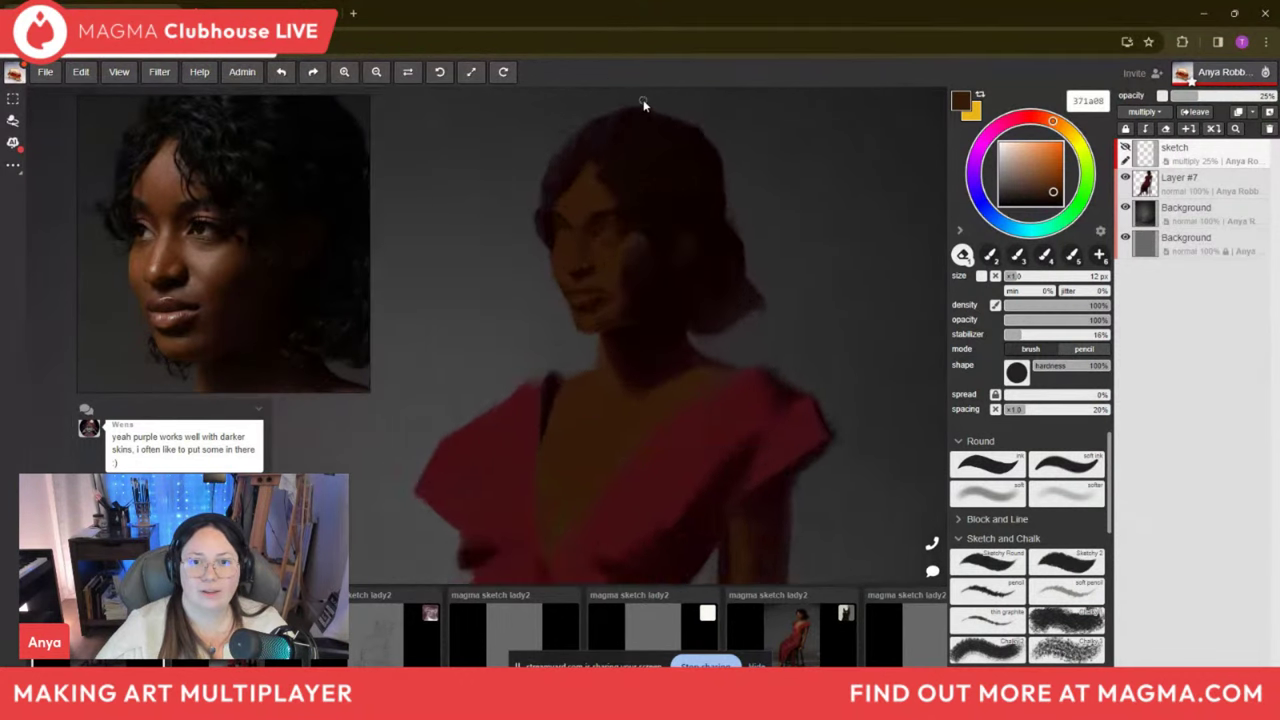
{"action": "scroll", "coordinate": [643, 99], "scroll_direction": "up", "scroll_amount": 2}
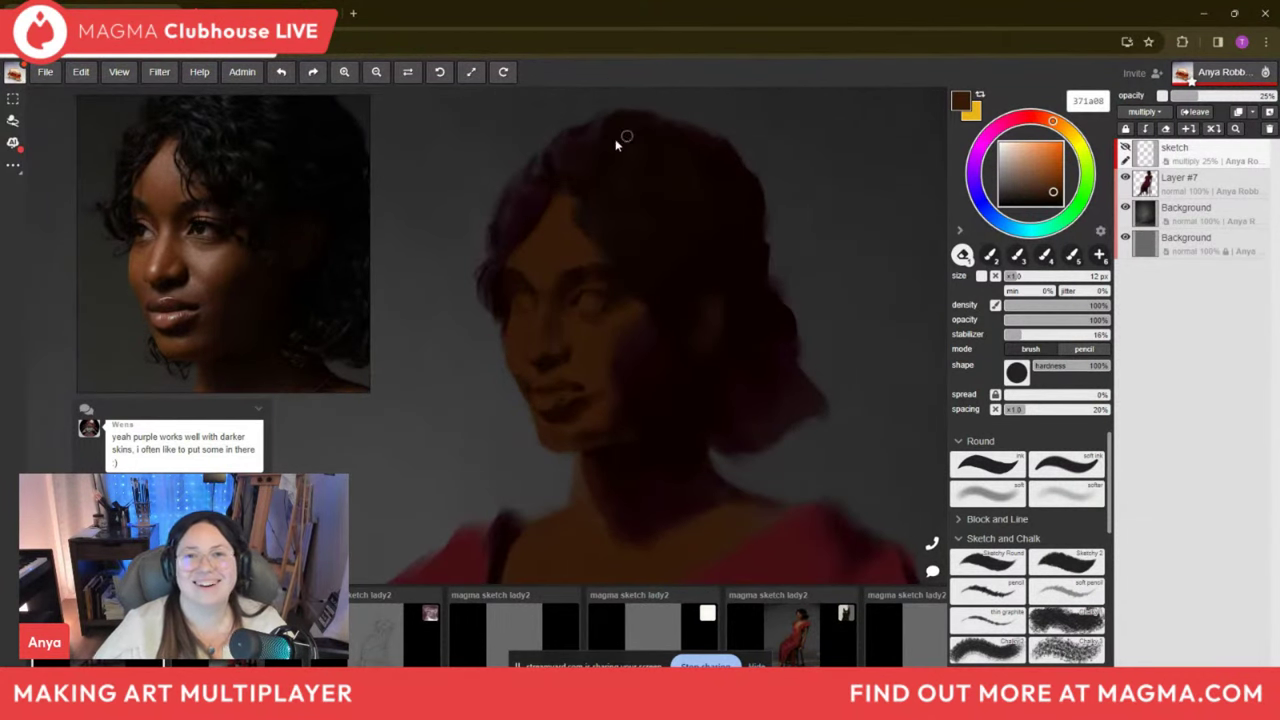
{"action": "scroll", "coordinate": [616, 145], "scroll_direction": "down", "scroll_amount": 2}
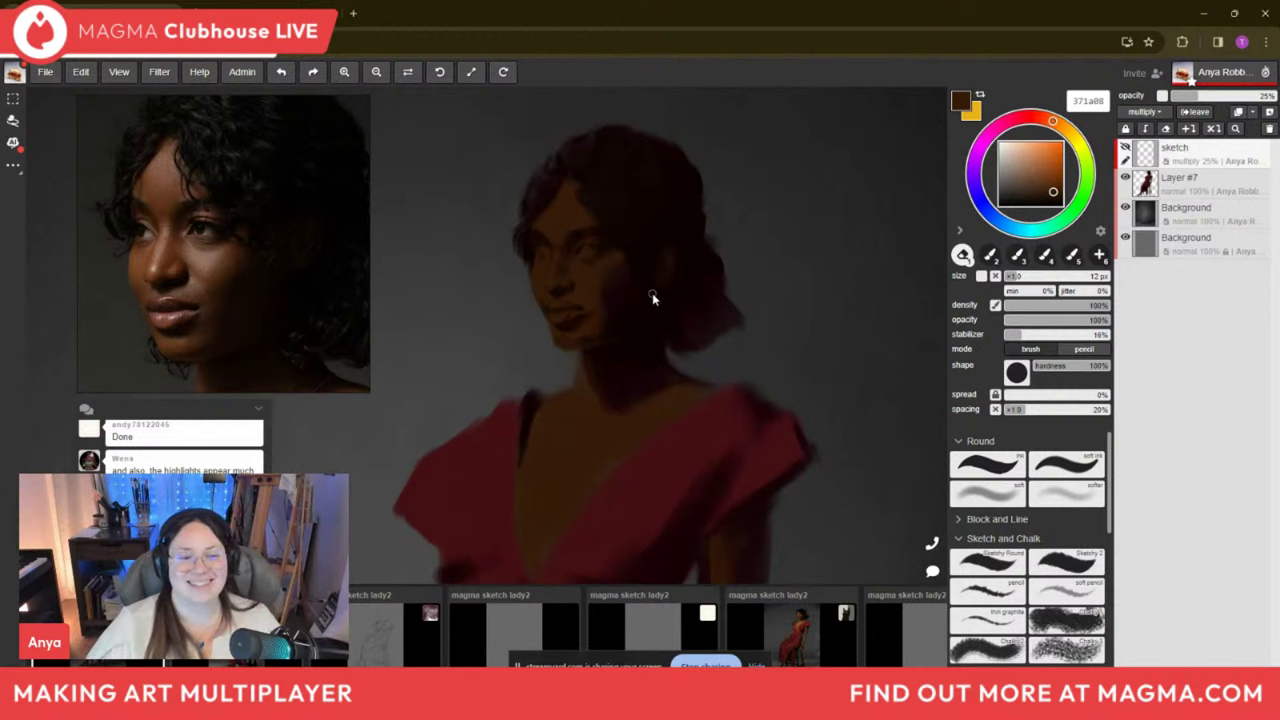
{"action": "scroll", "coordinate": [643, 255], "scroll_direction": "down", "scroll_amount": 3}
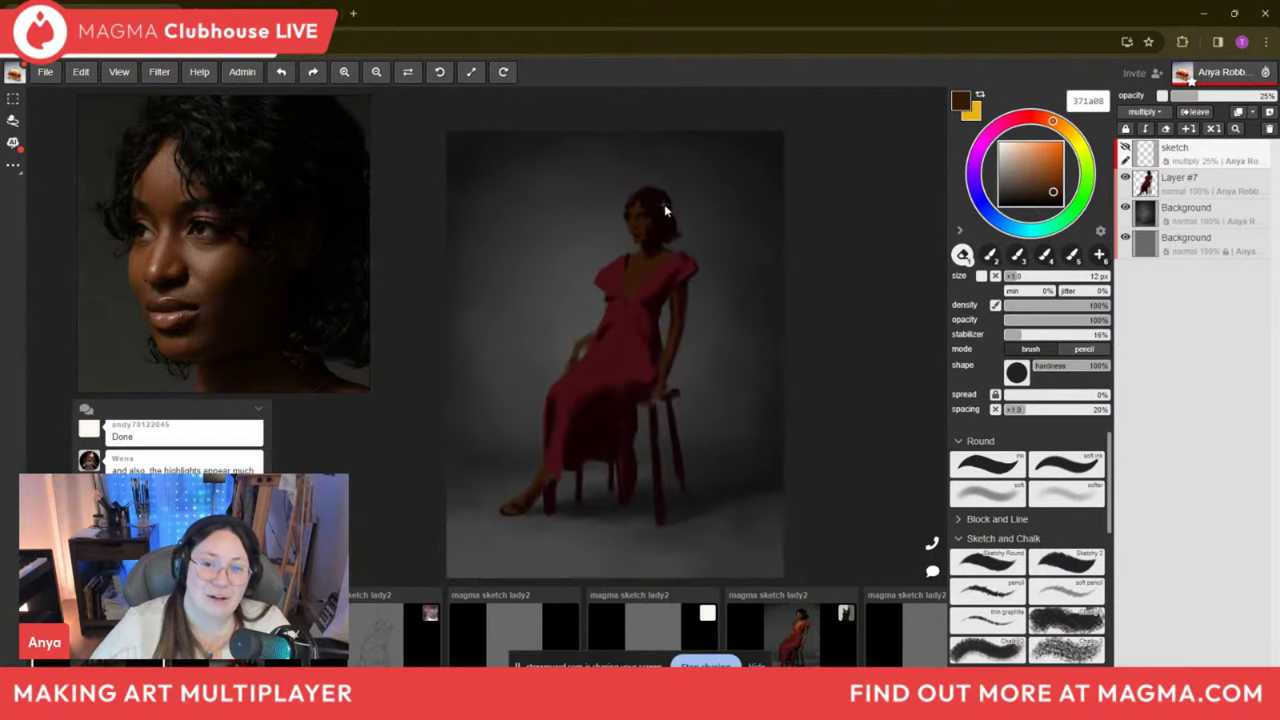
{"action": "scroll", "coordinate": [658, 297], "scroll_direction": "up", "scroll_amount": 2}
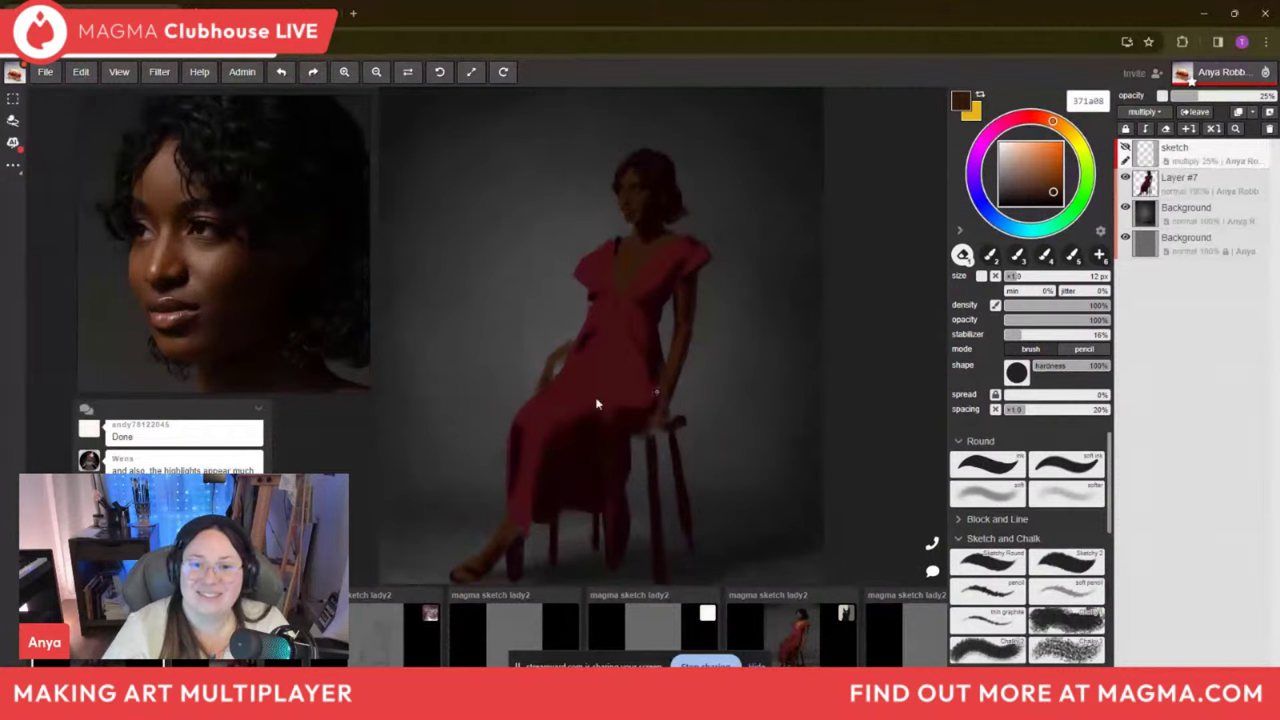
{"action": "scroll", "coordinate": [510, 193], "scroll_direction": "up", "scroll_amount": 1}
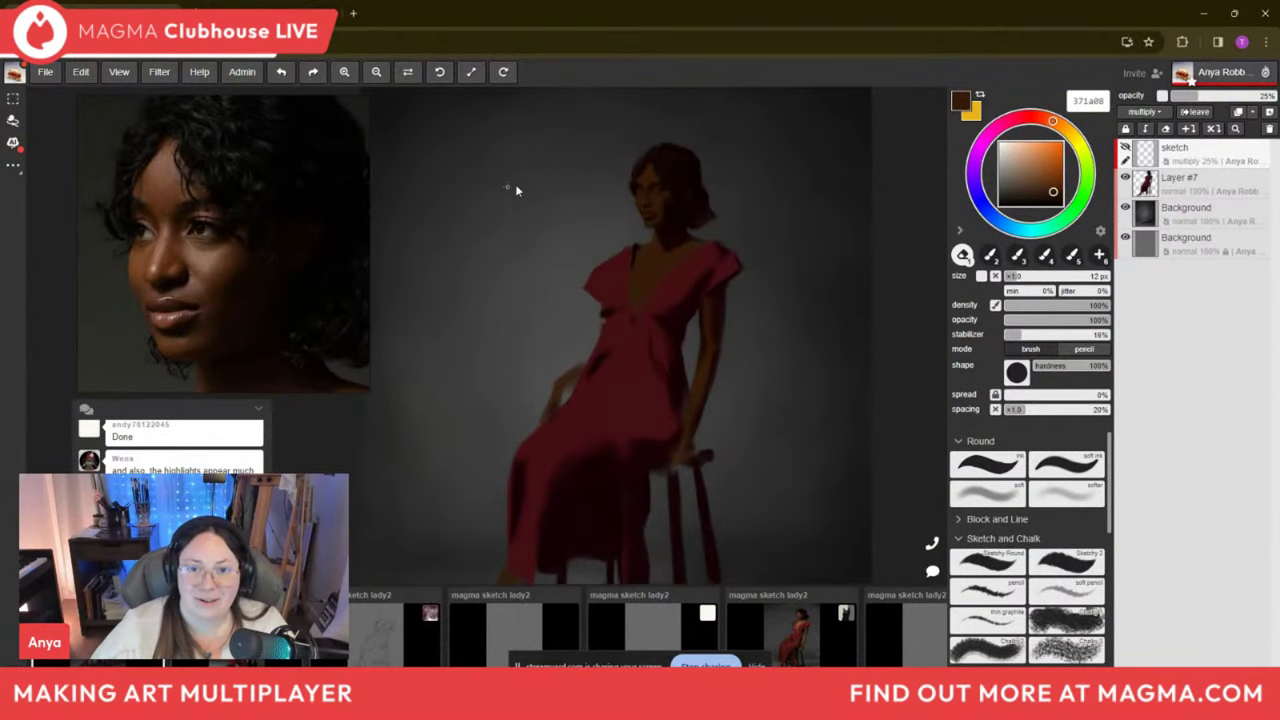
{"action": "scroll", "coordinate": [692, 131], "scroll_direction": "up", "scroll_amount": 1}
{"action": "scroll", "coordinate": [654, 143], "scroll_direction": "up", "scroll_amount": 3}
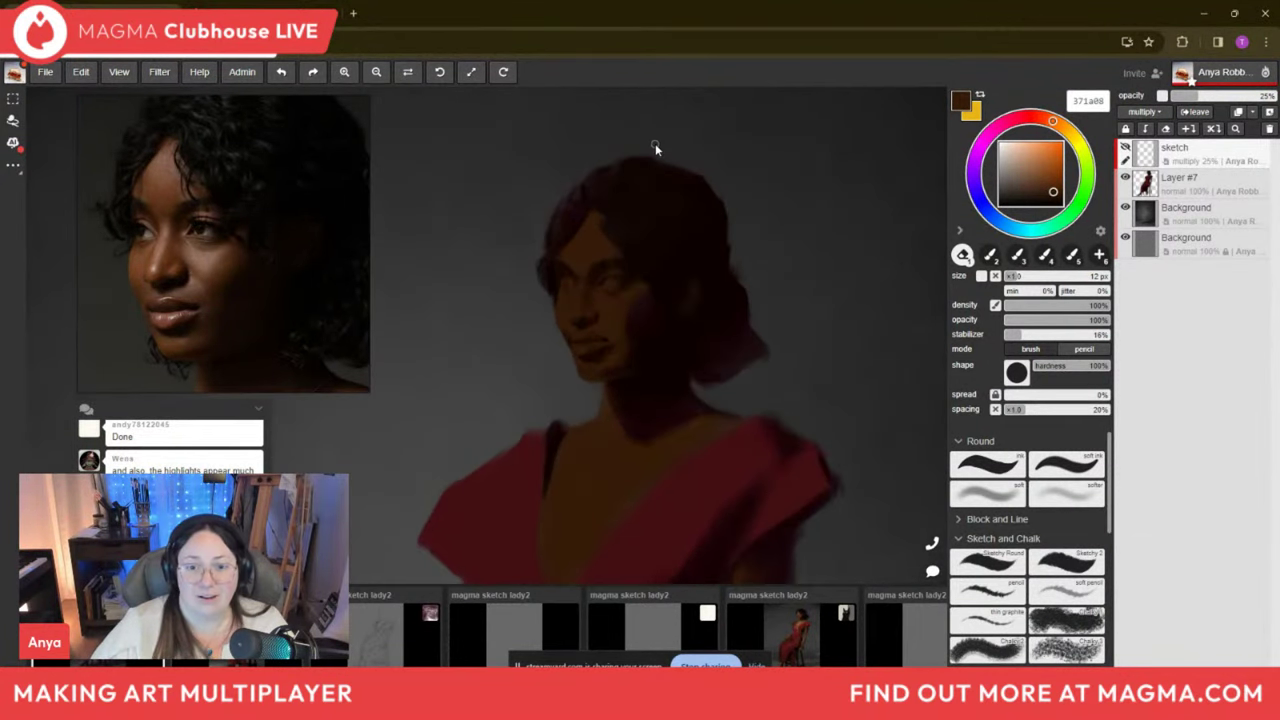
{"action": "scroll", "coordinate": [615, 289], "scroll_direction": "up", "scroll_amount": 1}
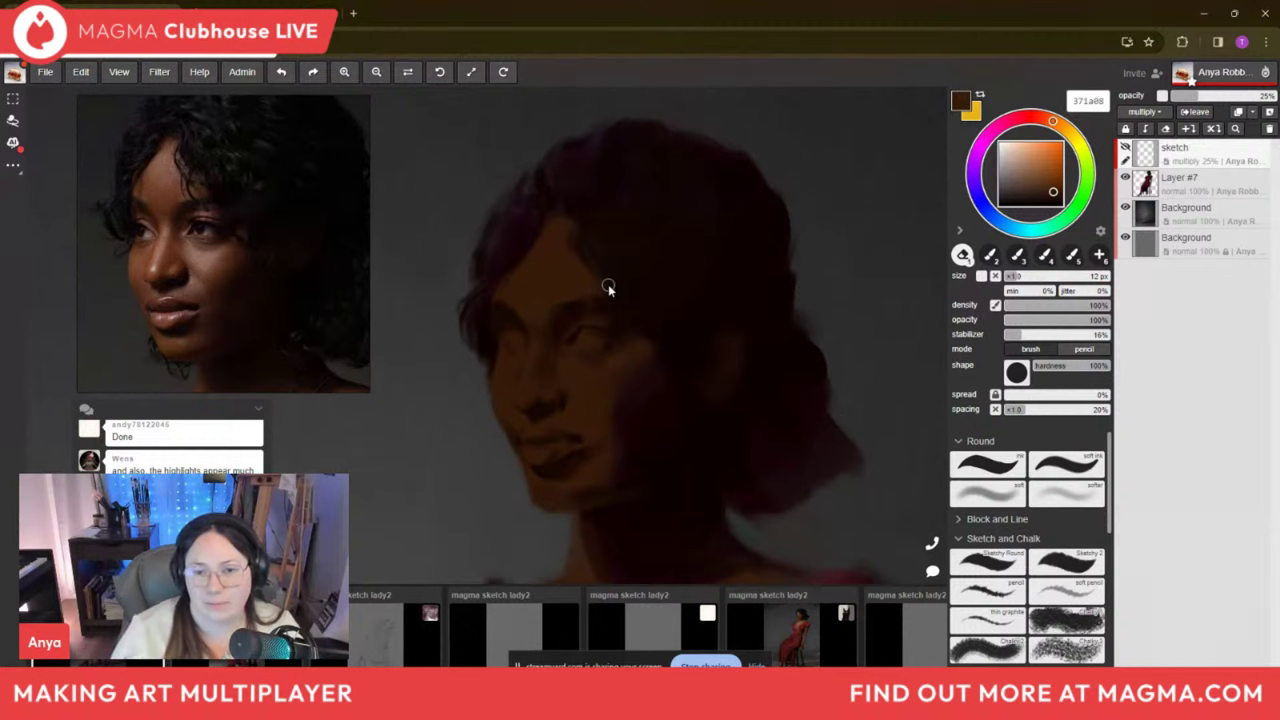
Try to retouch the near brow and nose bridge on the sketch layer with colours sampled from the painting.
{"action": "key", "text": "b"}
{"action": "left_click", "coordinate": [668, 332], "text": "alt"}
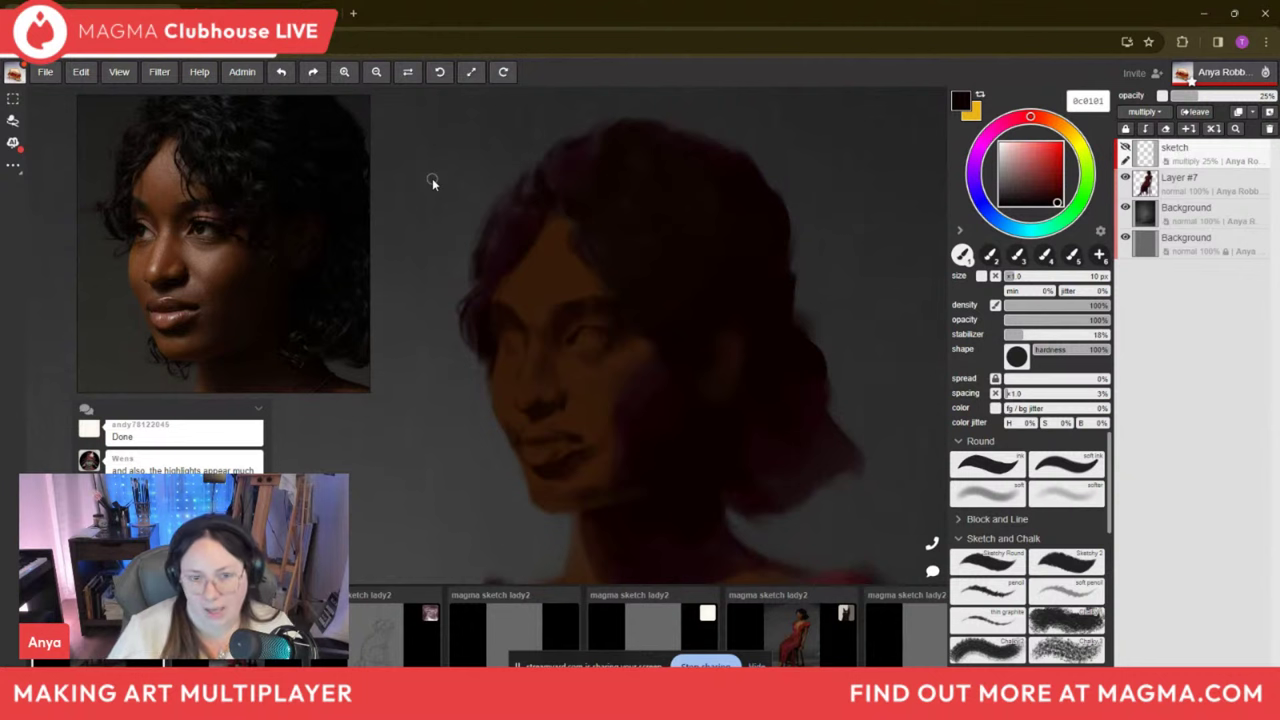
{"action": "key", "text": "["}
{"action": "key", "text": "["}
{"action": "key", "text": "["}
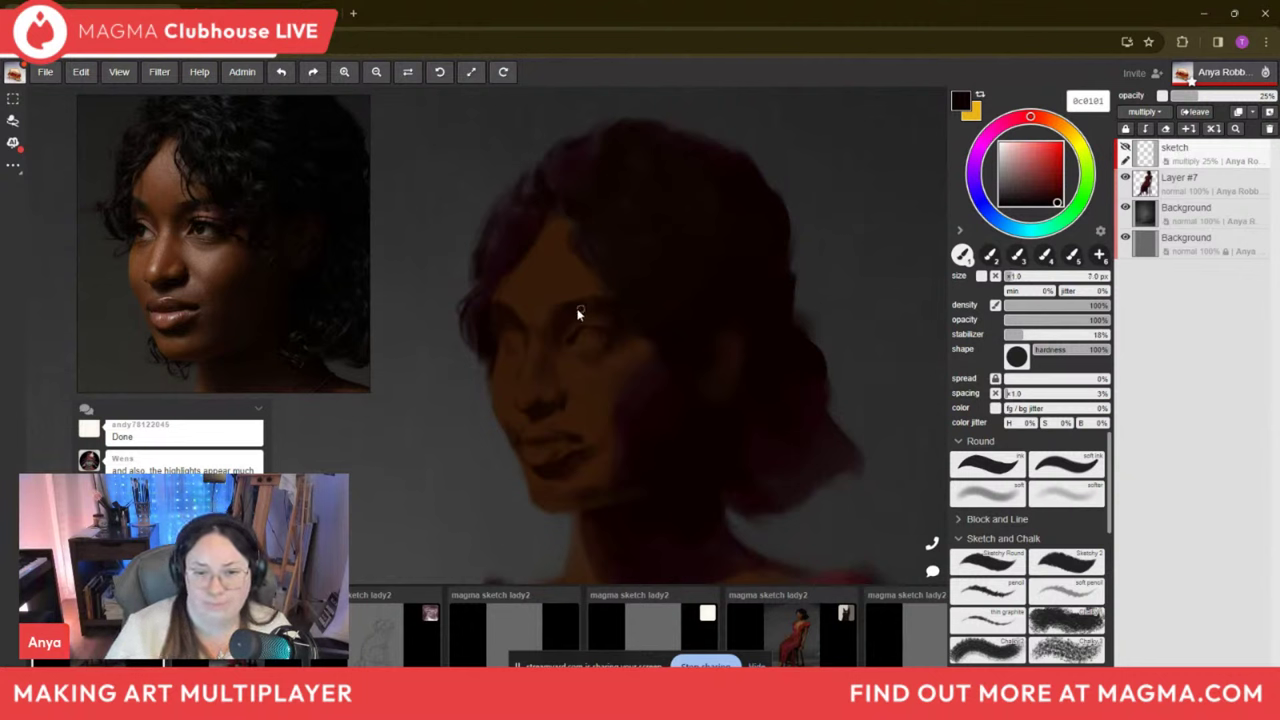
{"action": "left_click", "coordinate": [567, 319]}
{"action": "left_click", "coordinate": [552, 292], "text": "alt"}
{"action": "key", "text": "]"}
{"action": "key", "text": "]"}
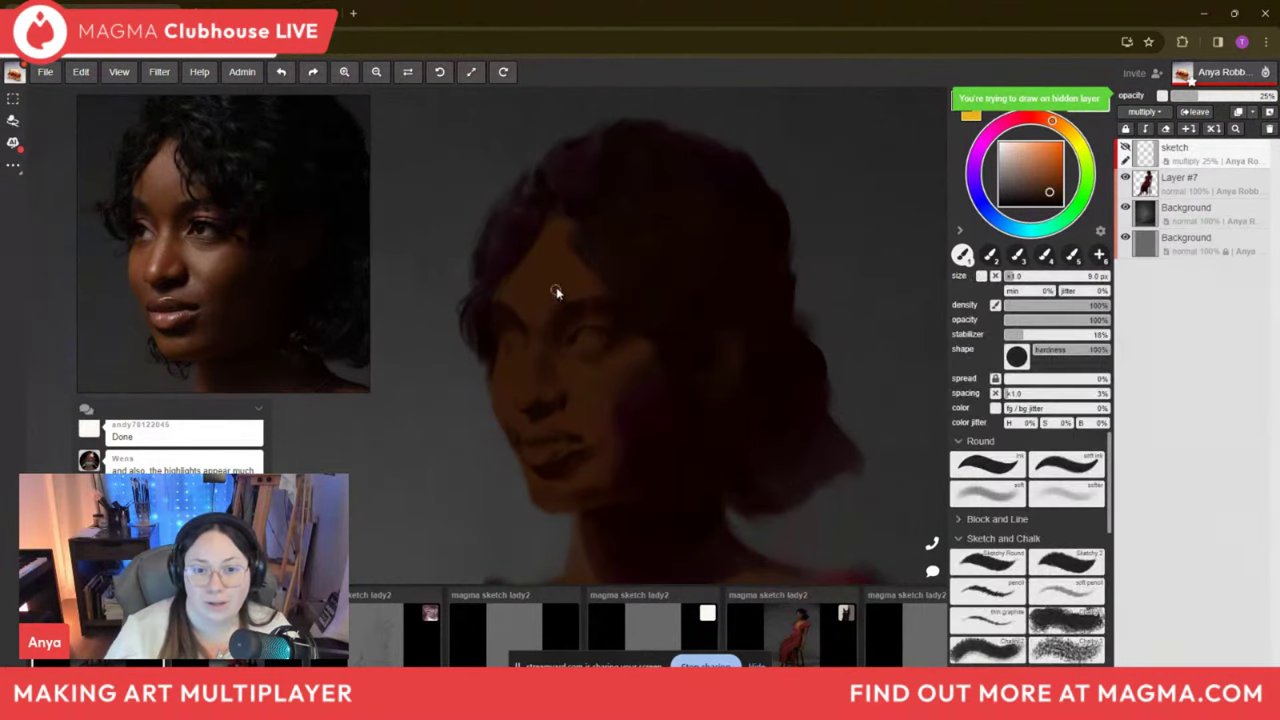
{"action": "key", "text": "i"}
{"action": "left_click", "coordinate": [555, 328]}
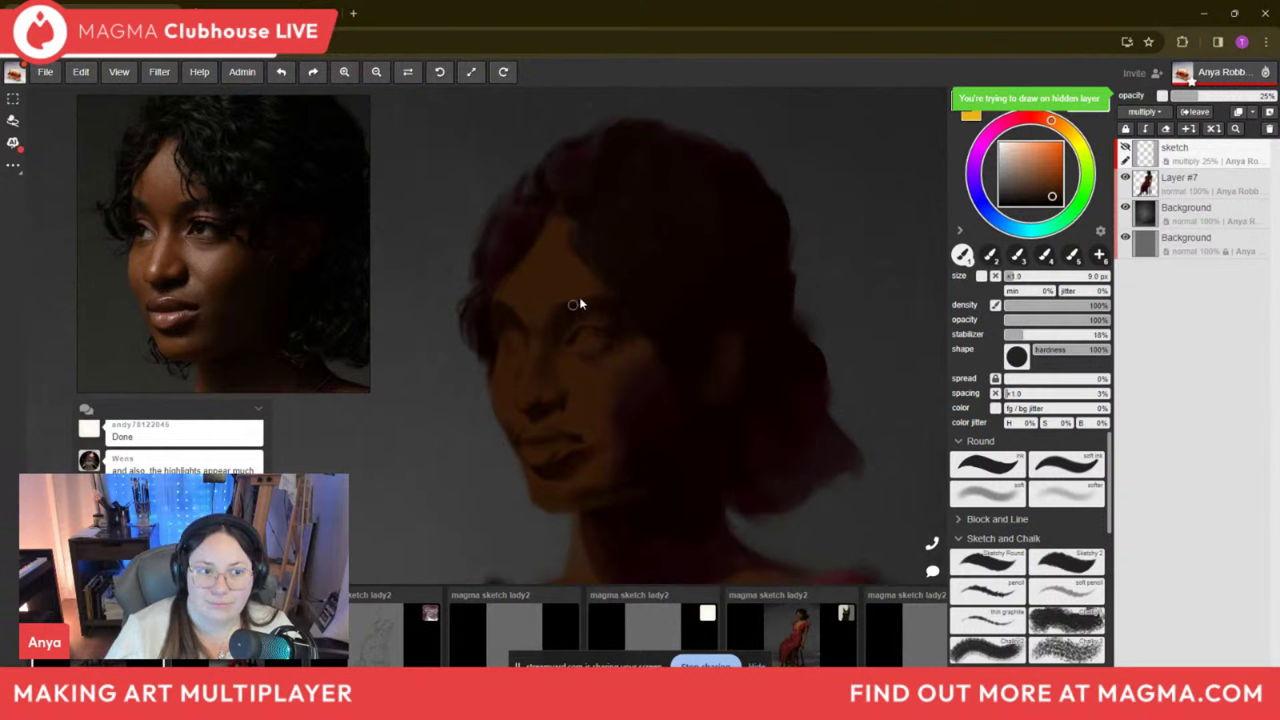
{"action": "left_click", "coordinate": [548, 320]}
{"action": "left_click", "coordinate": [560, 319]}
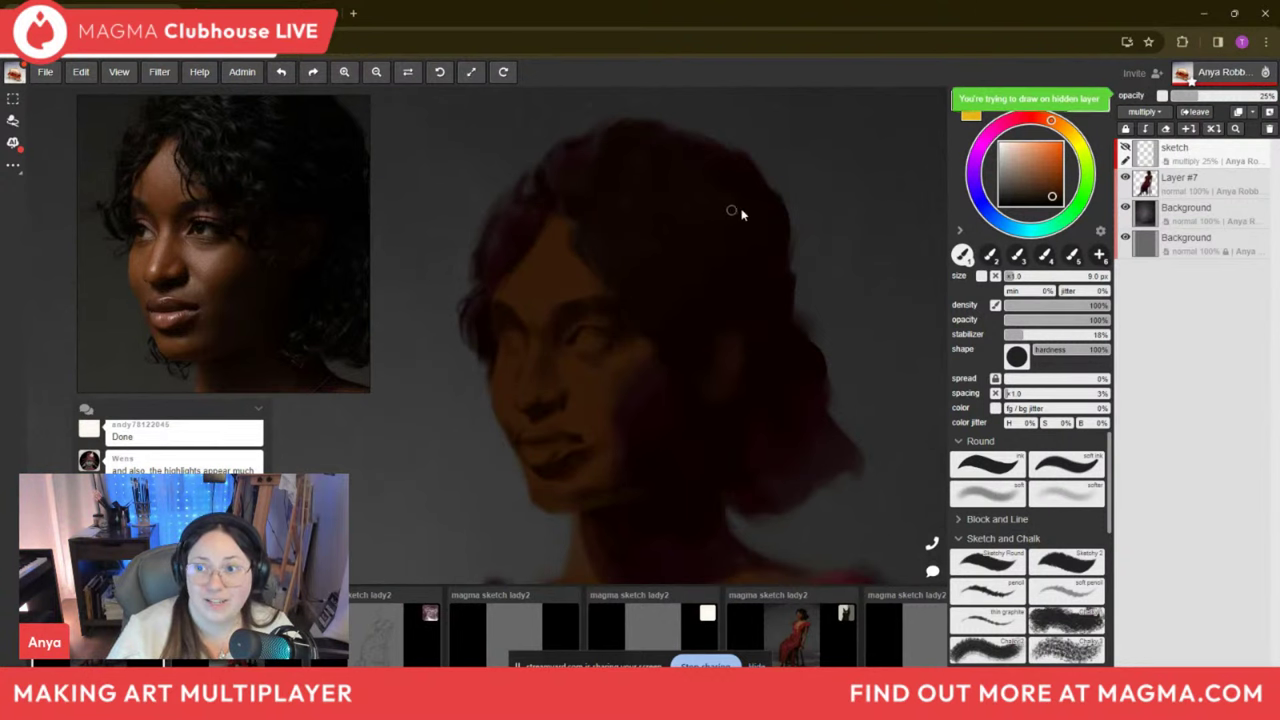
Add a new layer above Layer #7 and refine the near eye and nose bridge with sampled brown 361c0a, reducing the brush to 2 px.
{"action": "left_click", "coordinate": [1241, 181]}
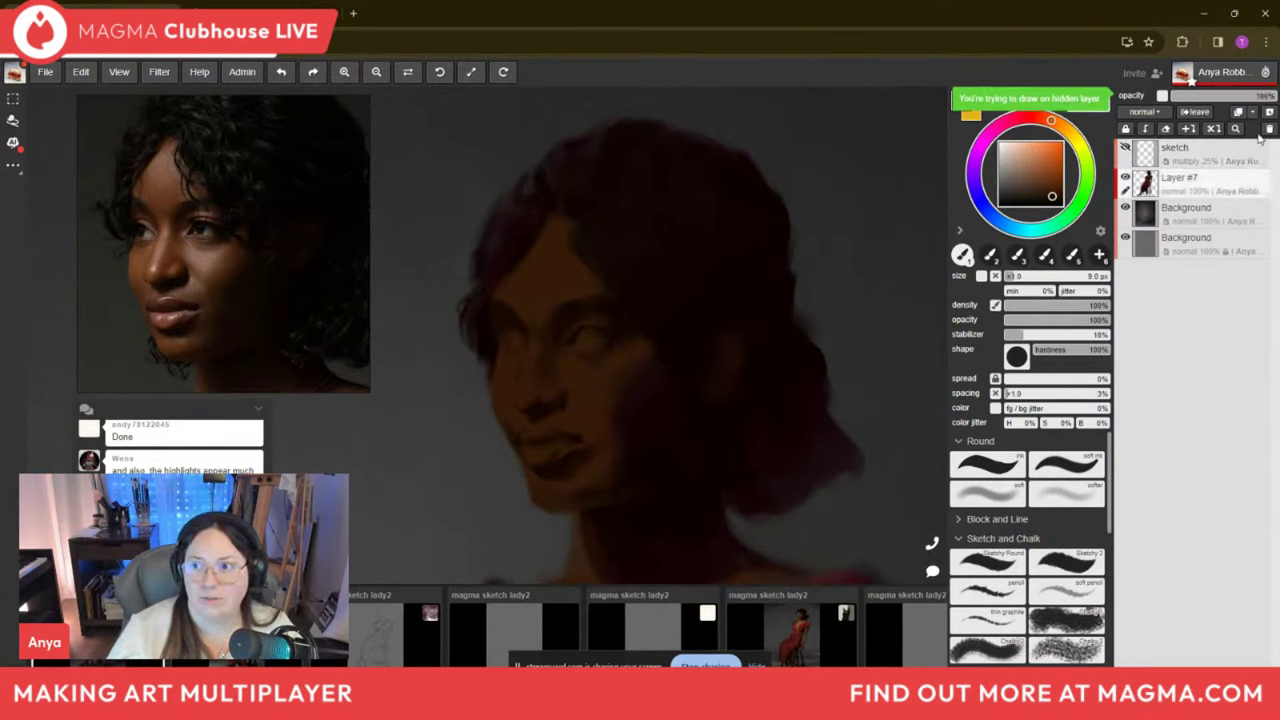
{"action": "left_click", "coordinate": [1270, 112]}
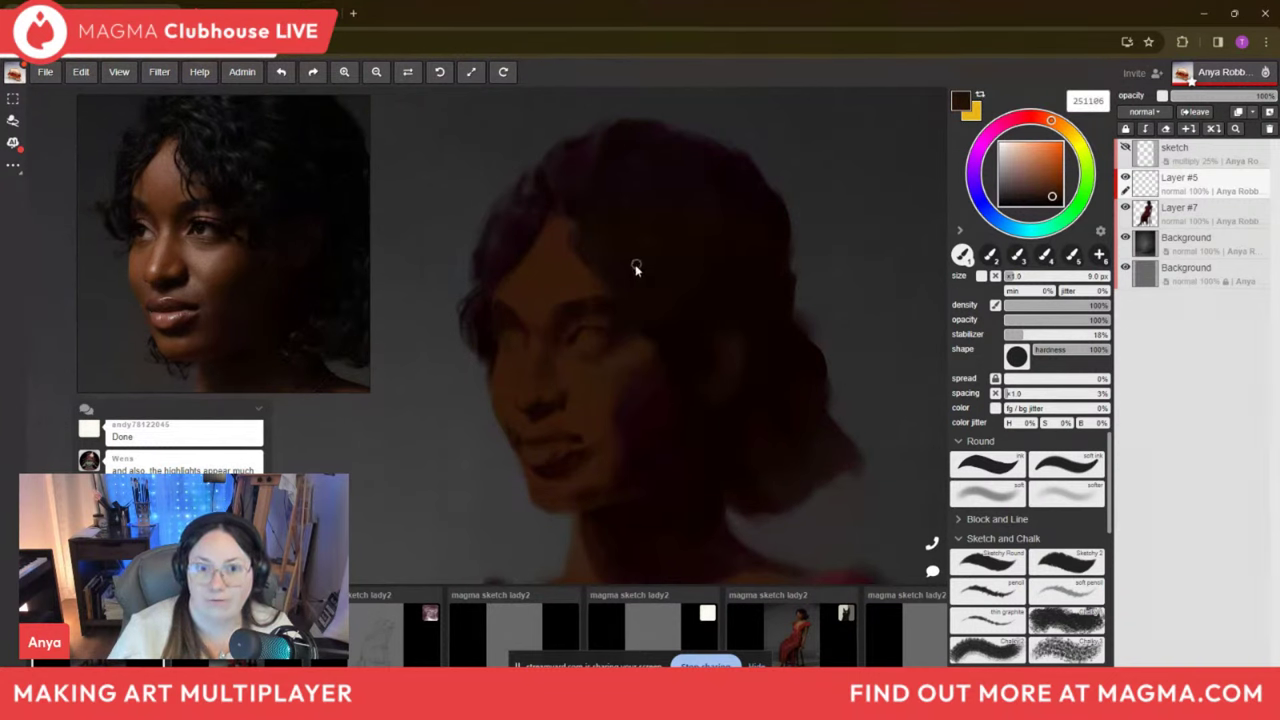
{"action": "left_click", "coordinate": [549, 316], "text": "alt"}
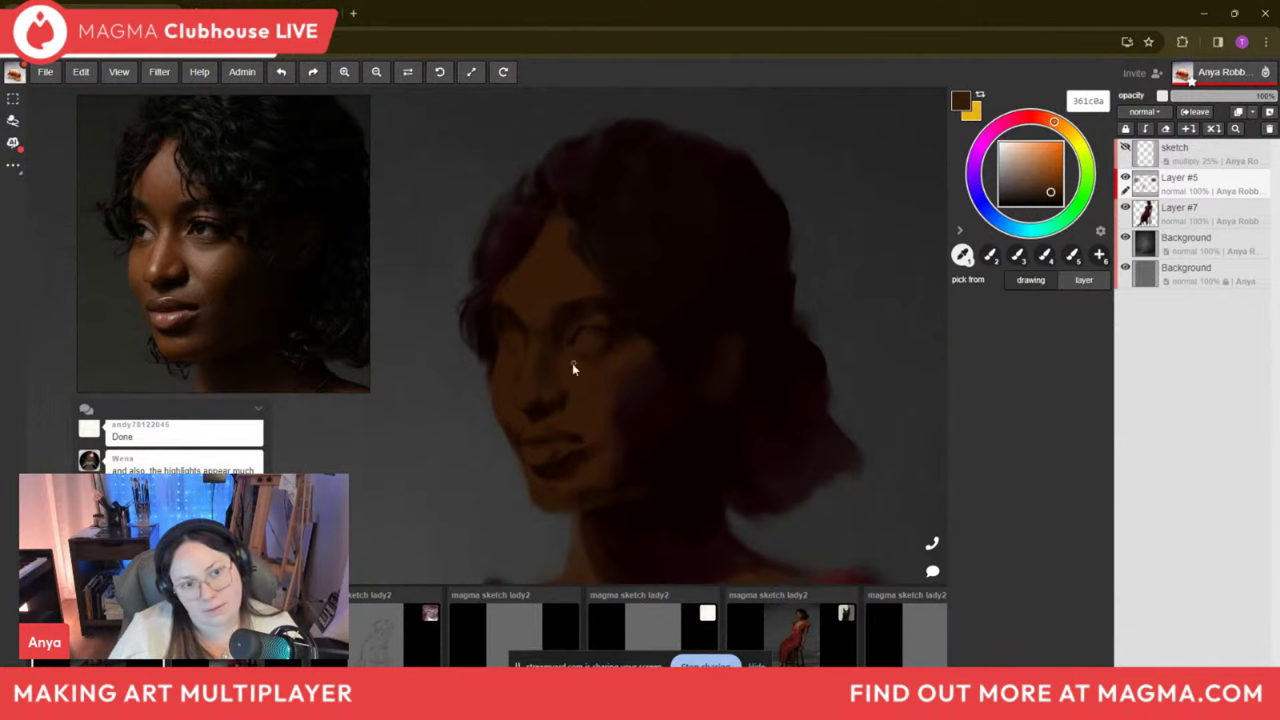
{"action": "key", "text": "bracketleft"}
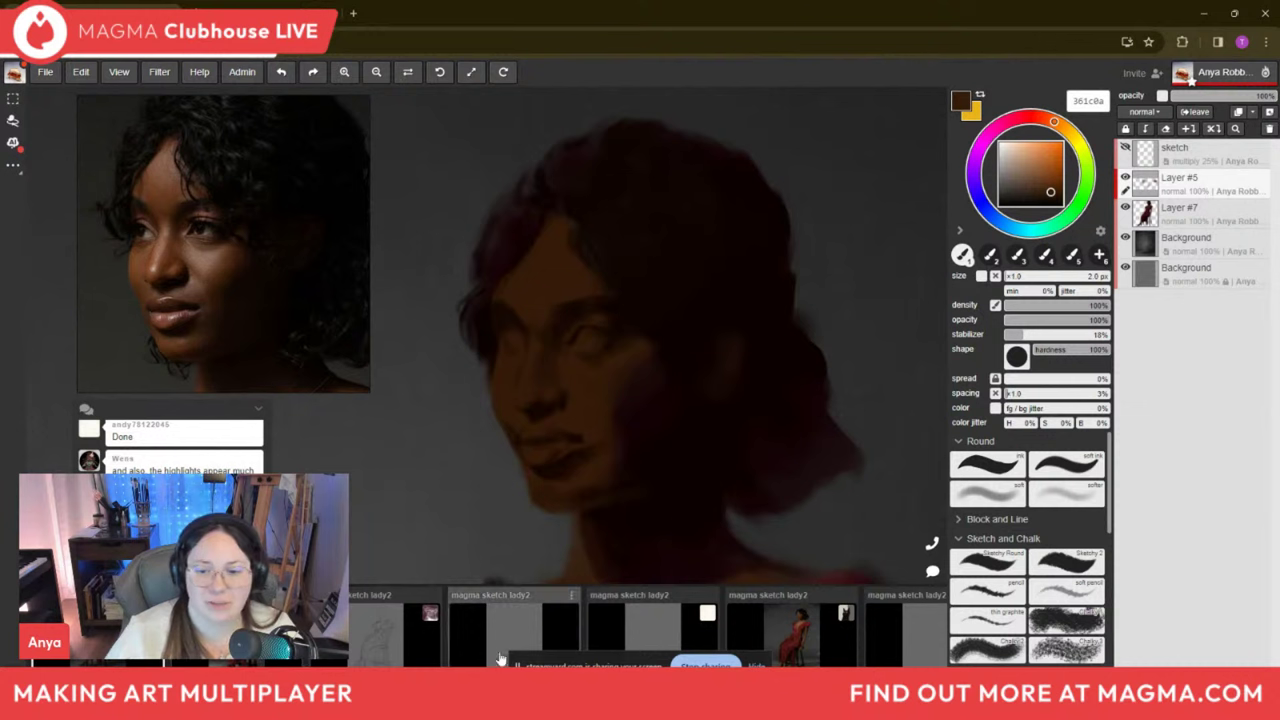
Review the other participants' canvases one after another, and return to the portrait.
{"action": "left_click", "coordinate": [268, 625]}
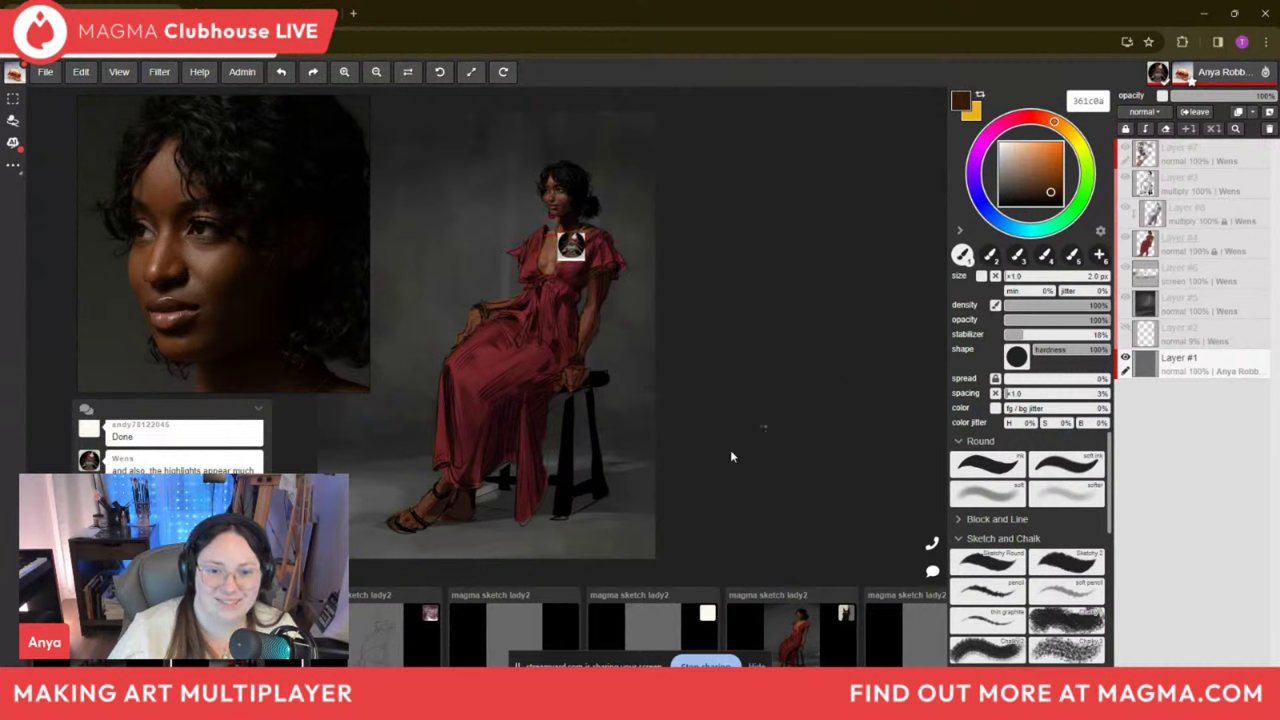
{"action": "left_click", "coordinate": [385, 653]}
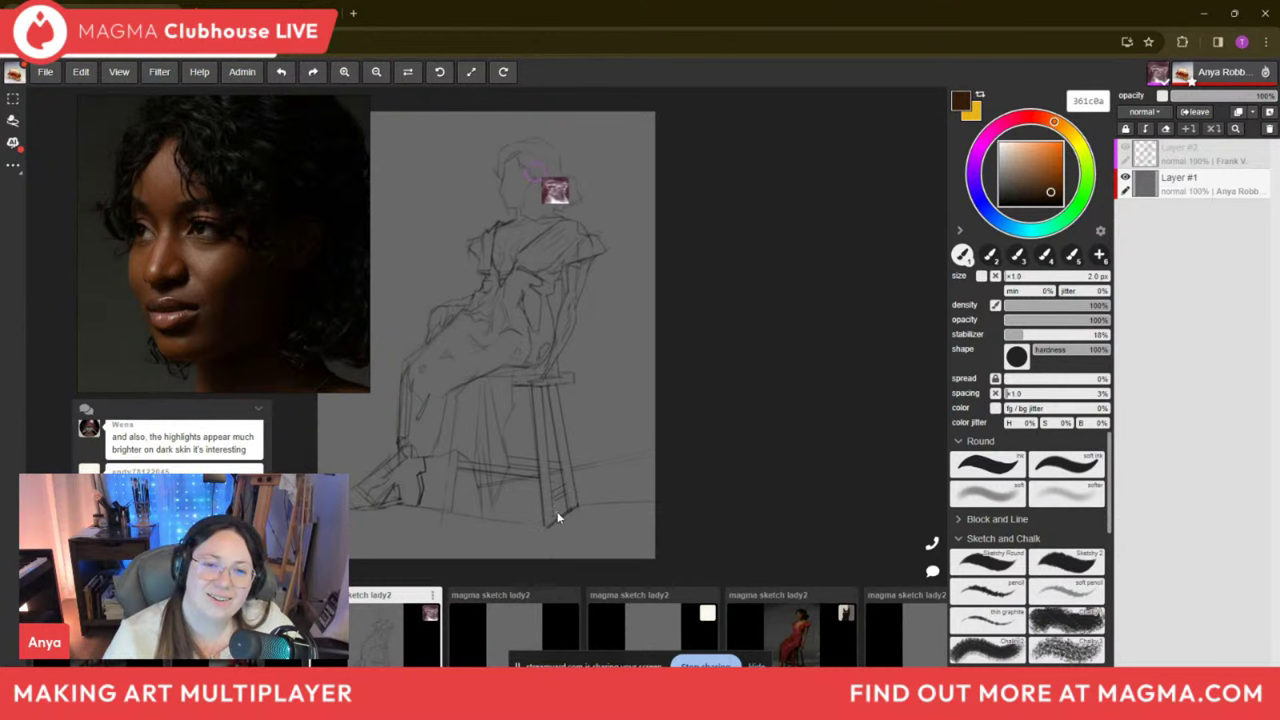
{"action": "left_click", "coordinate": [494, 630]}
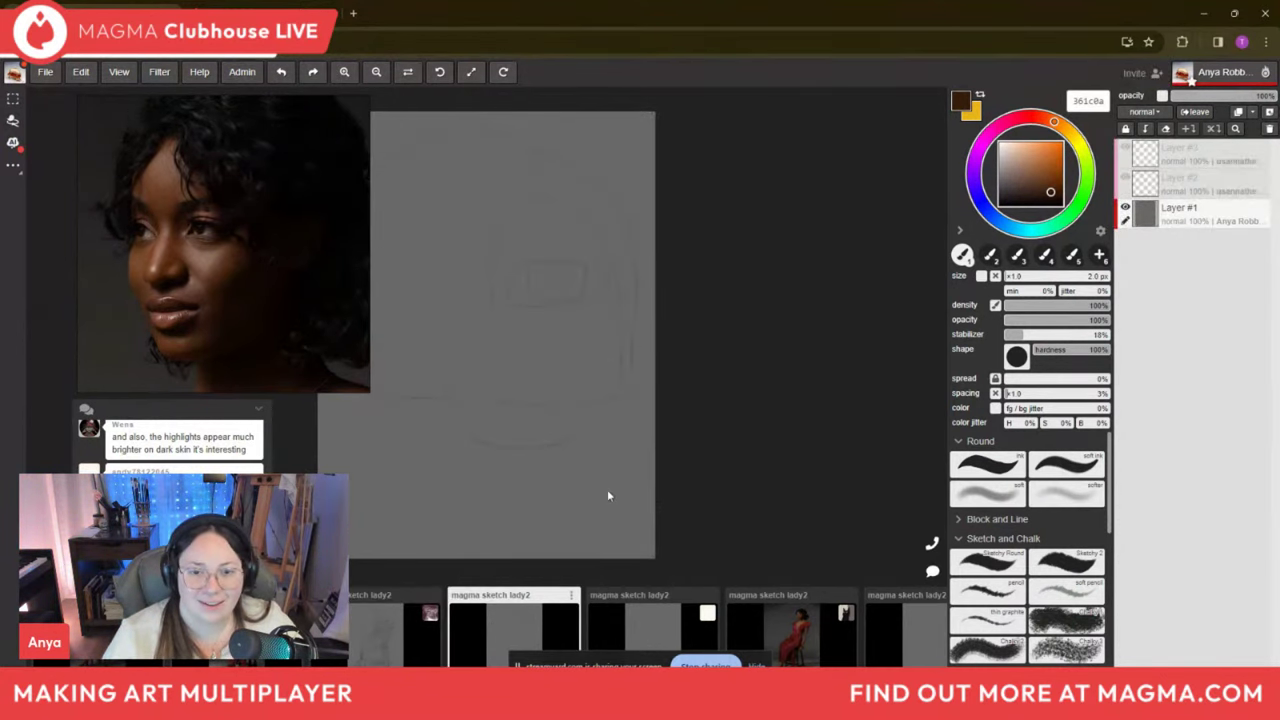
{"action": "left_click", "coordinate": [652, 632]}
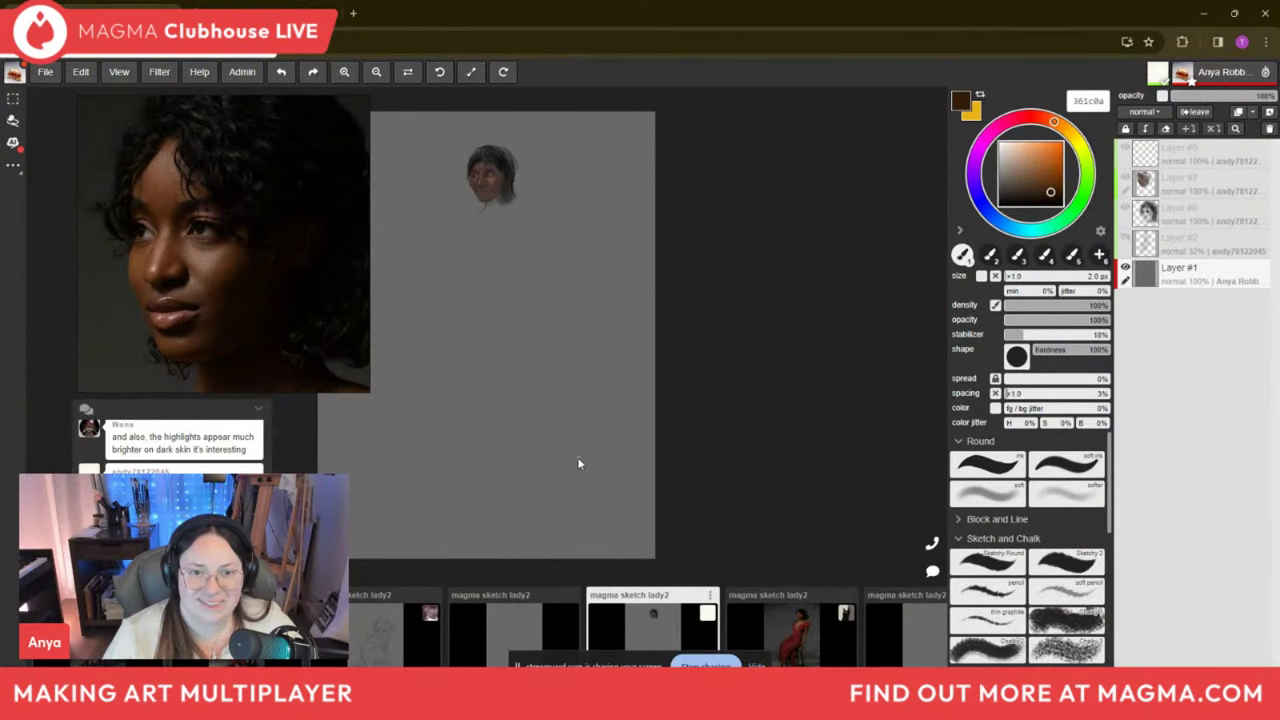
{"action": "left_click", "coordinate": [796, 644]}
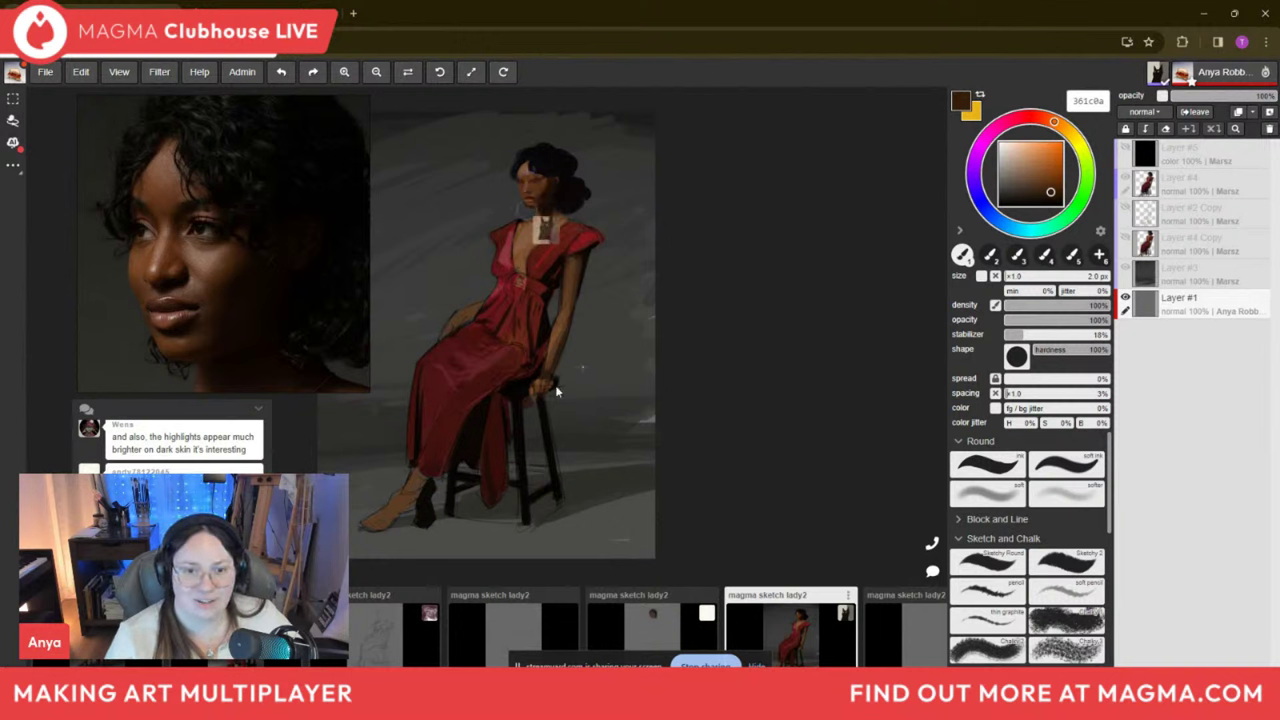
{"action": "left_click", "coordinate": [116, 660]}
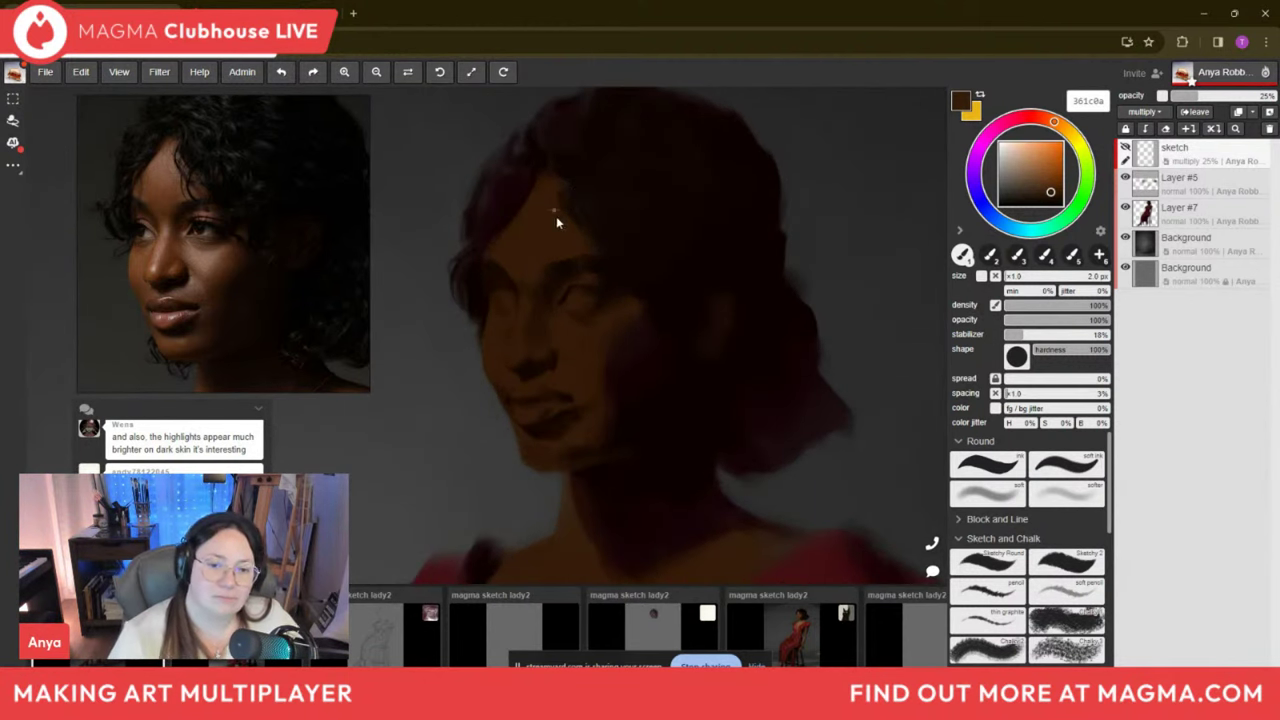
{"action": "key", "text": "i"}
{"action": "left_click", "coordinate": [570, 261]}
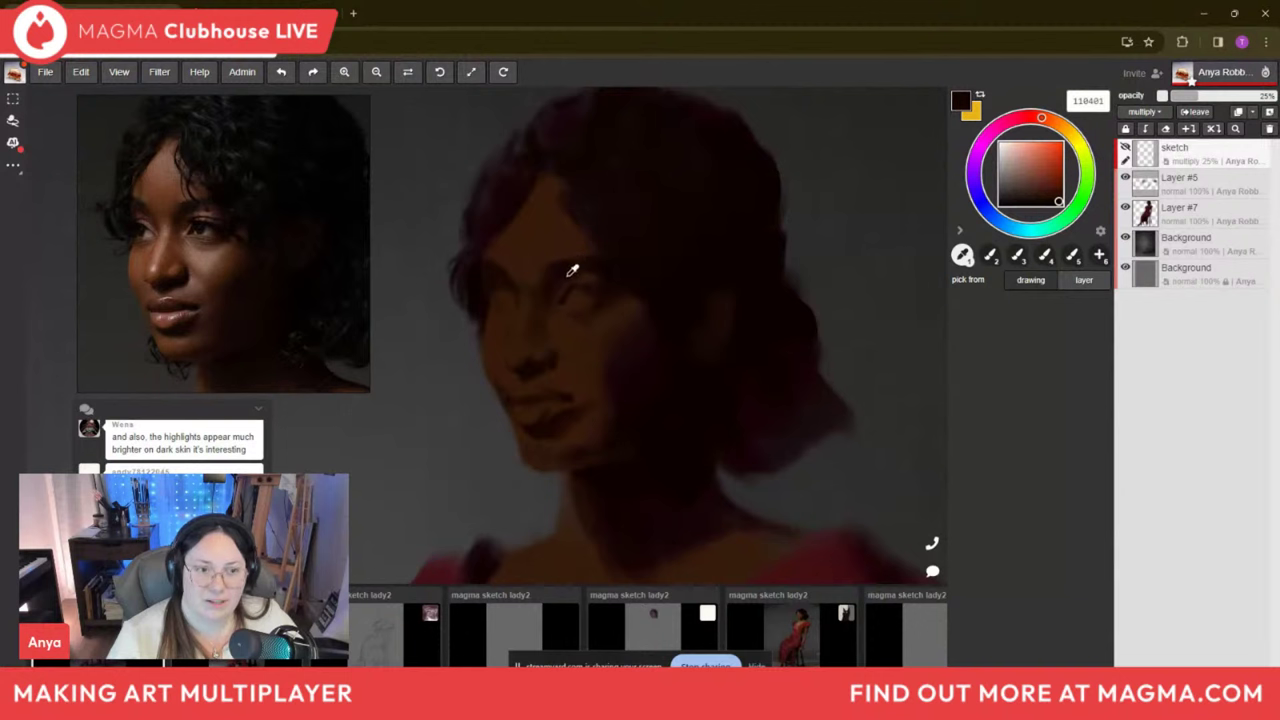
{"action": "left_click", "coordinate": [608, 292]}
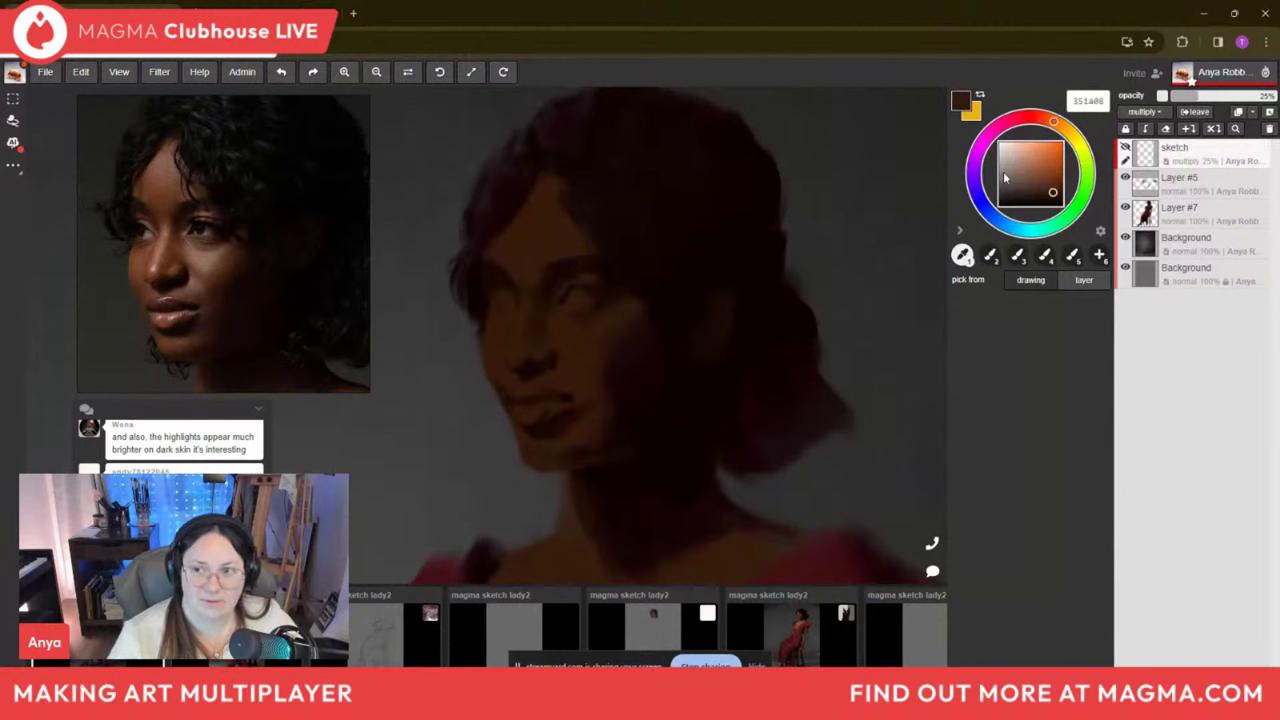
{"action": "left_click_drag", "start_coordinate": [1047, 191], "coordinate": [1023, 161]}
Touch up the lit side of the face on Layer #5 with sampled brown 361a08, enlarging the brush to 7 px.
{"action": "left_click", "coordinate": [1165, 185]}
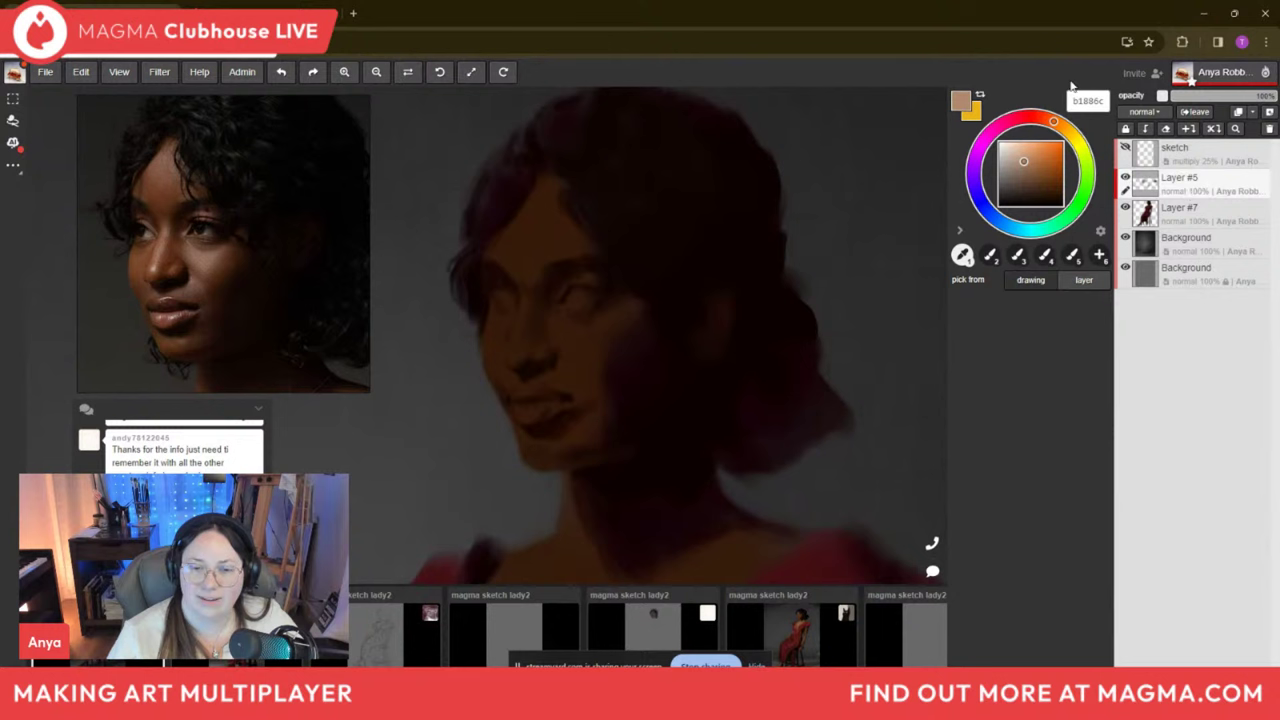
{"action": "left_click", "coordinate": [552, 228], "text": "alt"}
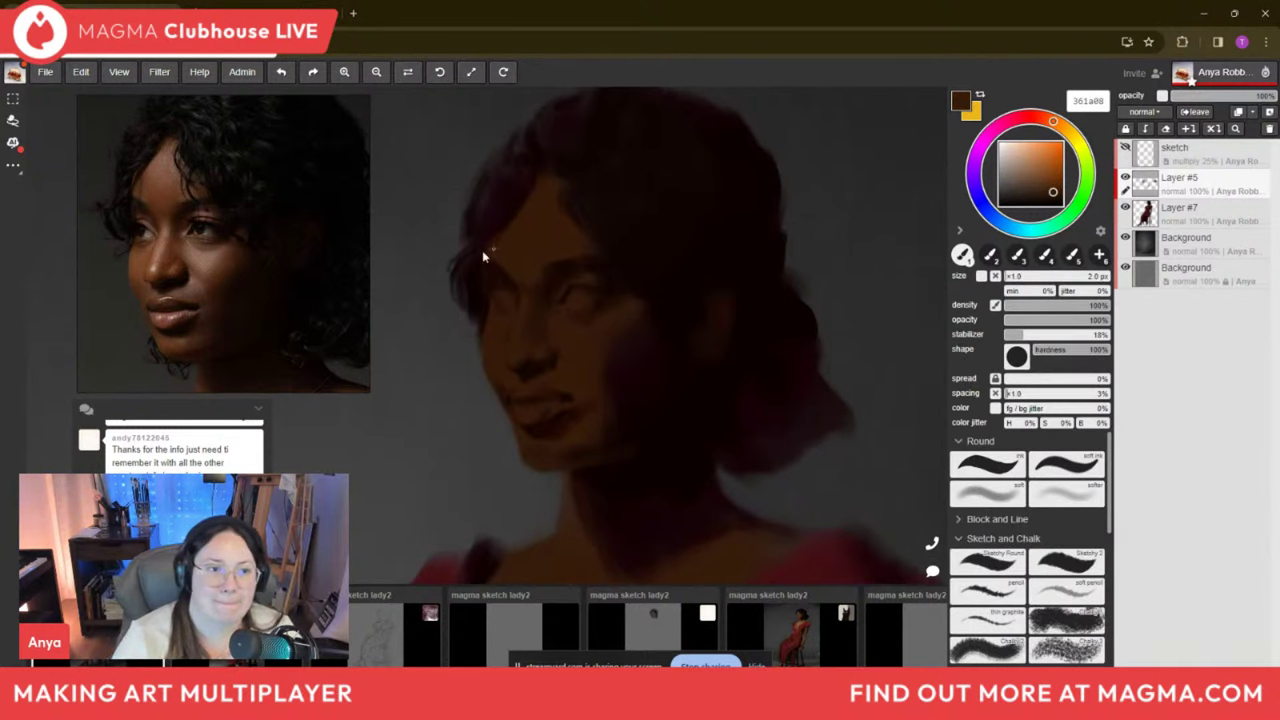
{"action": "key", "text": "]"}
{"action": "key", "text": "]"}
{"action": "key", "text": "]"}
{"action": "key", "text": "]"}
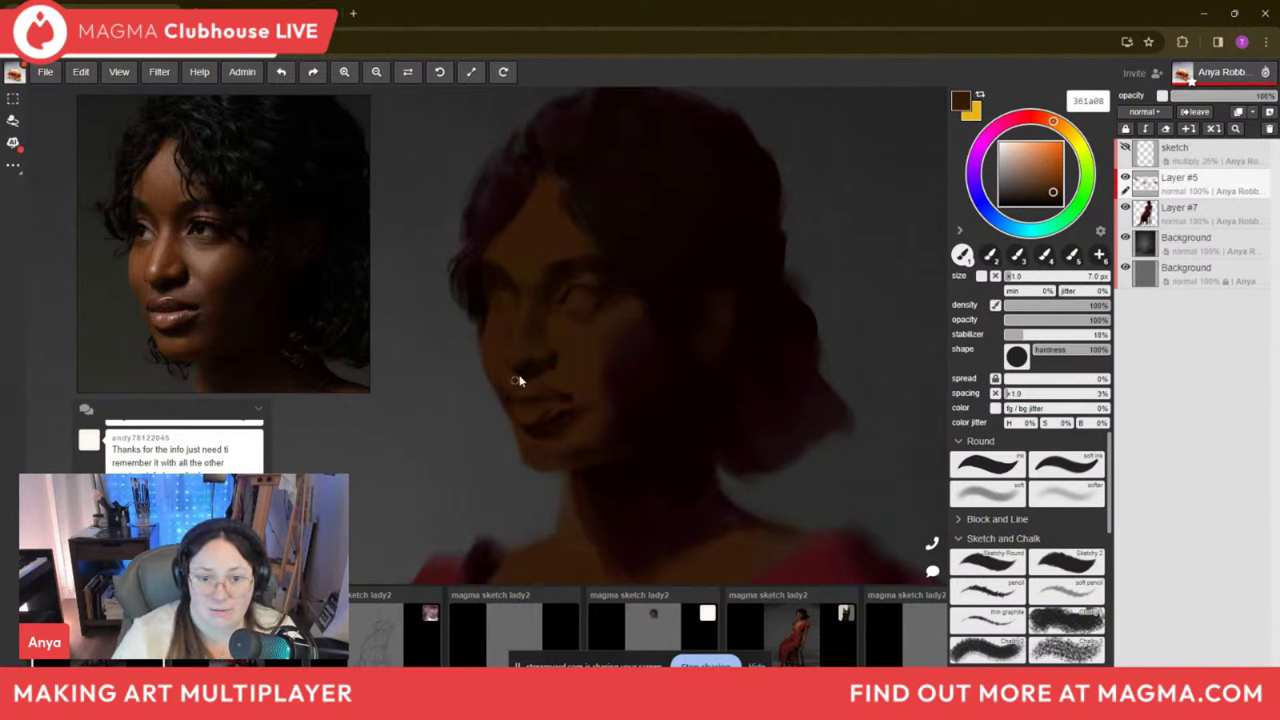
Darken the shadow-side cheek and hair with sampled darks 150702 and 0d0100, using 14 px and 20 px brushes.
{"action": "left_click", "coordinate": [557, 297], "text": "alt"}
{"action": "left_click", "coordinate": [570, 267], "text": "alt"}
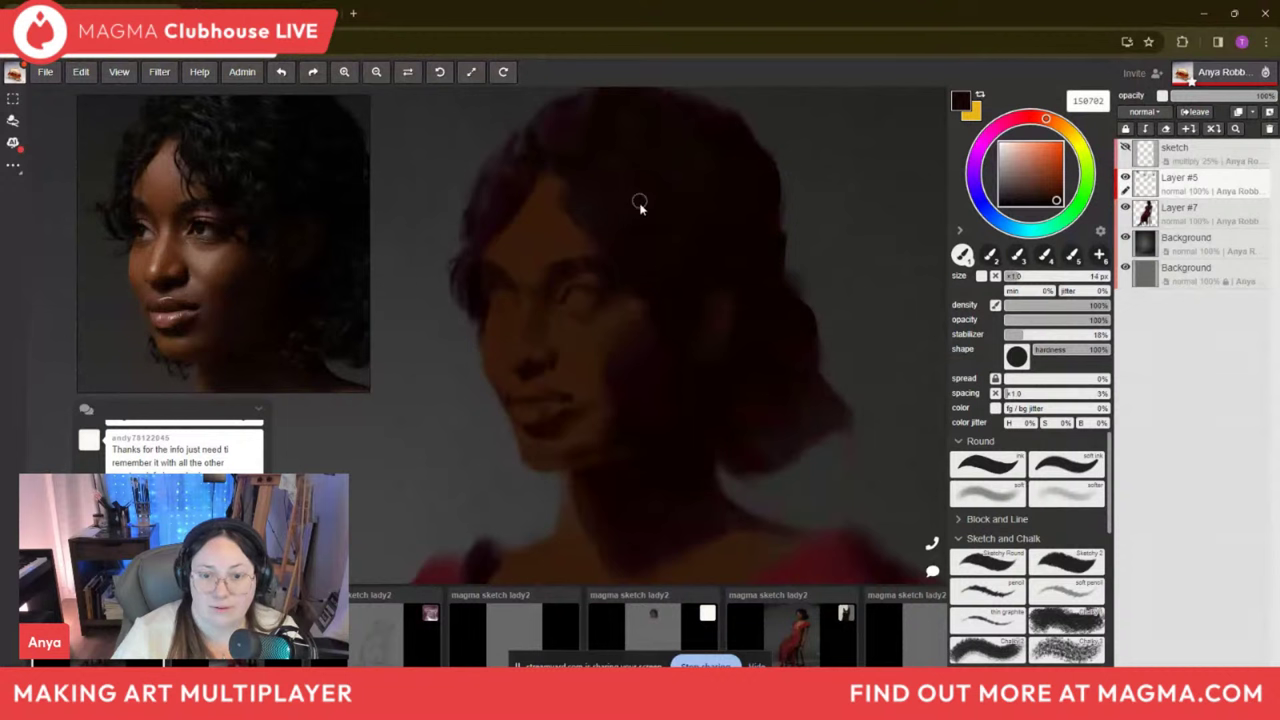
{"action": "left_click", "coordinate": [686, 372], "text": "alt"}
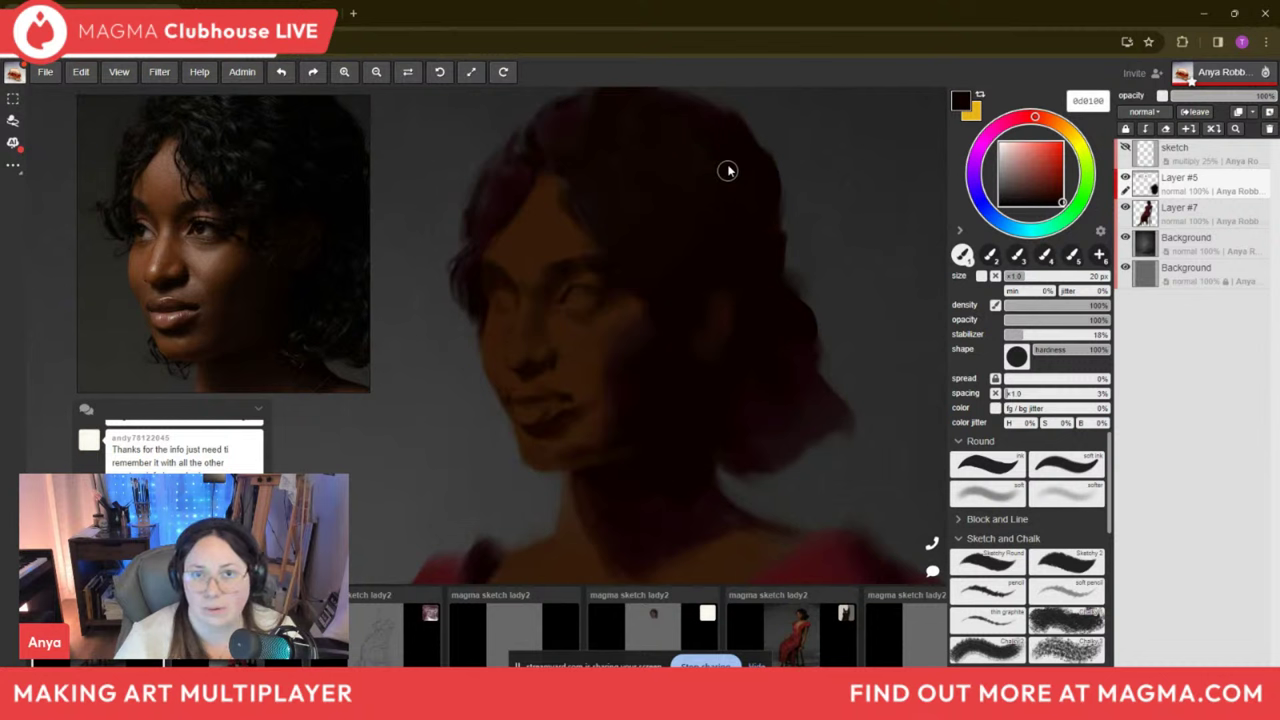
Refine the side of the nose and the mouth corner with sampled tones 331b09, 110200 and 1d0c03, reducing the brush to 9 and 5 px.
{"action": "key", "text": "bracketleft"}
{"action": "key", "text": "bracketleft"}
{"action": "key", "text": "bracketleft"}
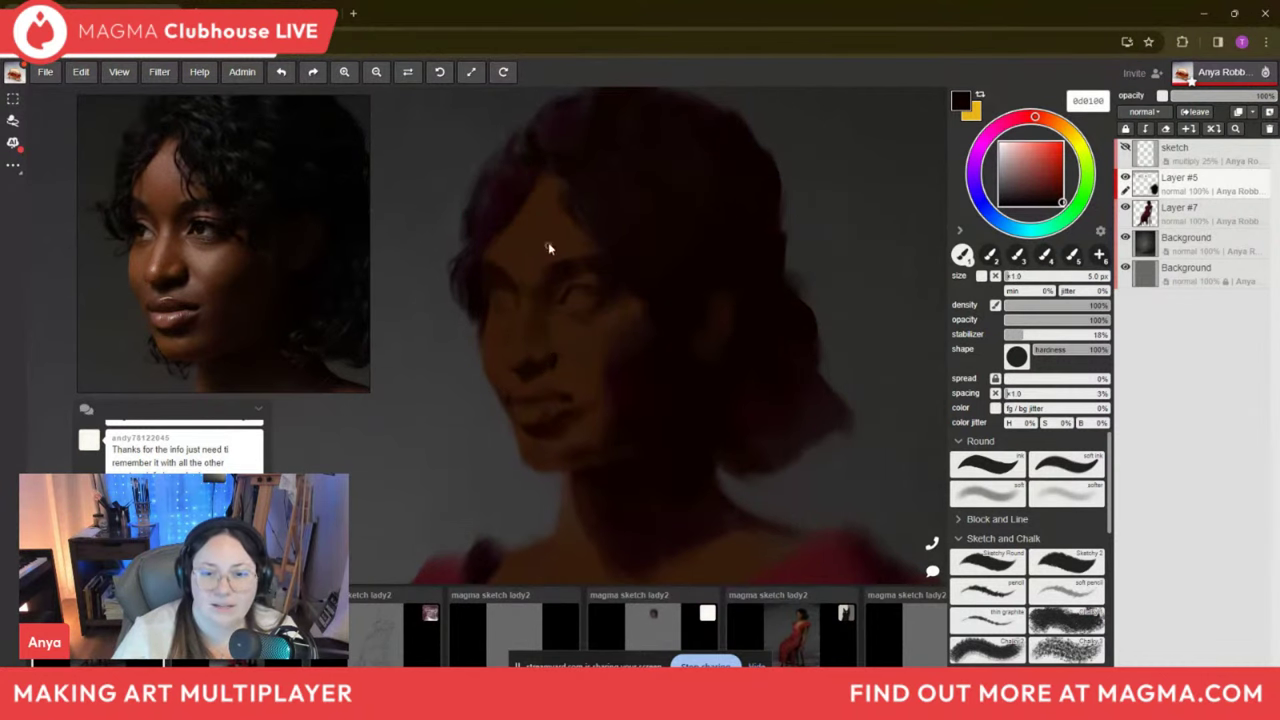
{"action": "left_click", "coordinate": [540, 348], "text": "alt"}
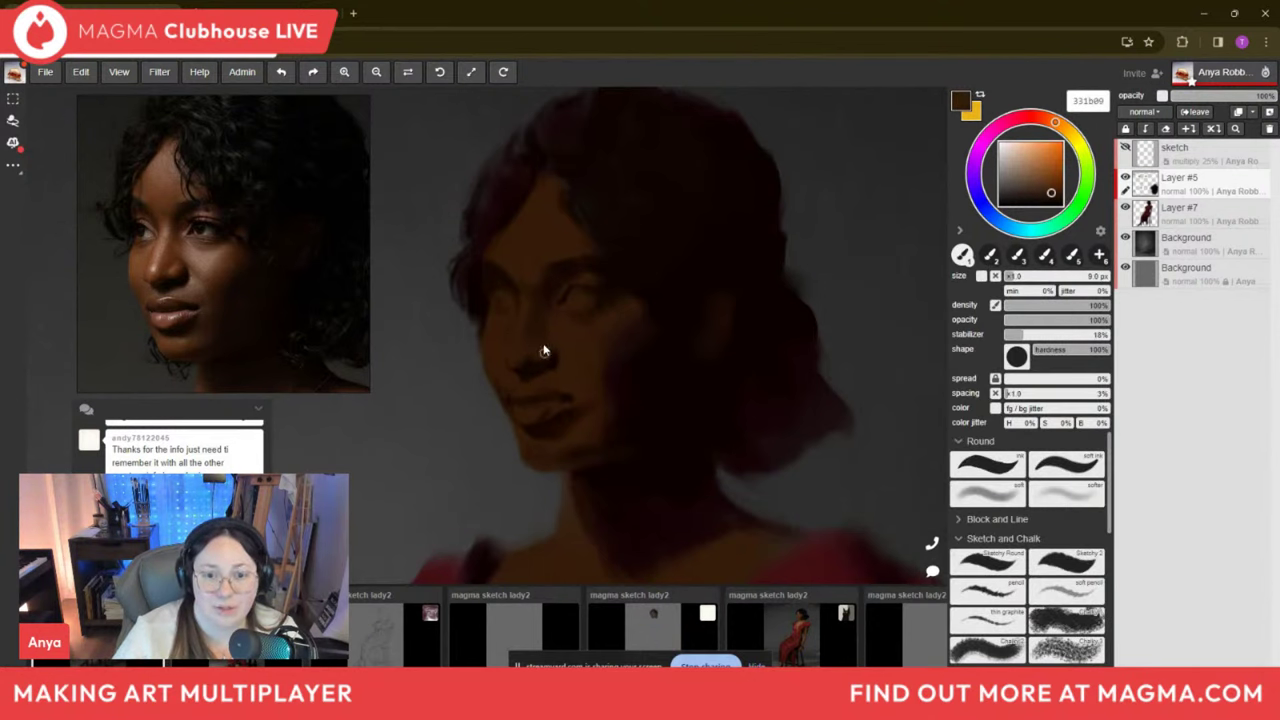
{"action": "left_click", "coordinate": [570, 347], "text": "alt"}
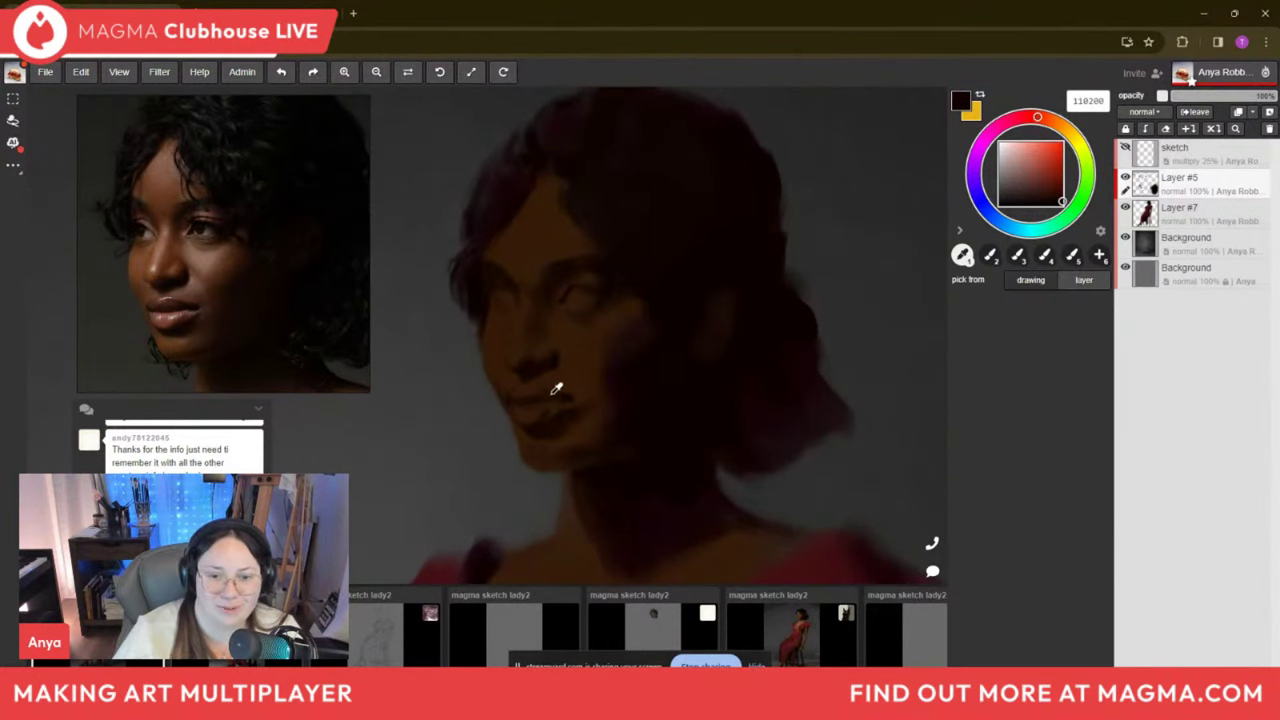
{"action": "left_click", "coordinate": [568, 387], "text": "alt"}
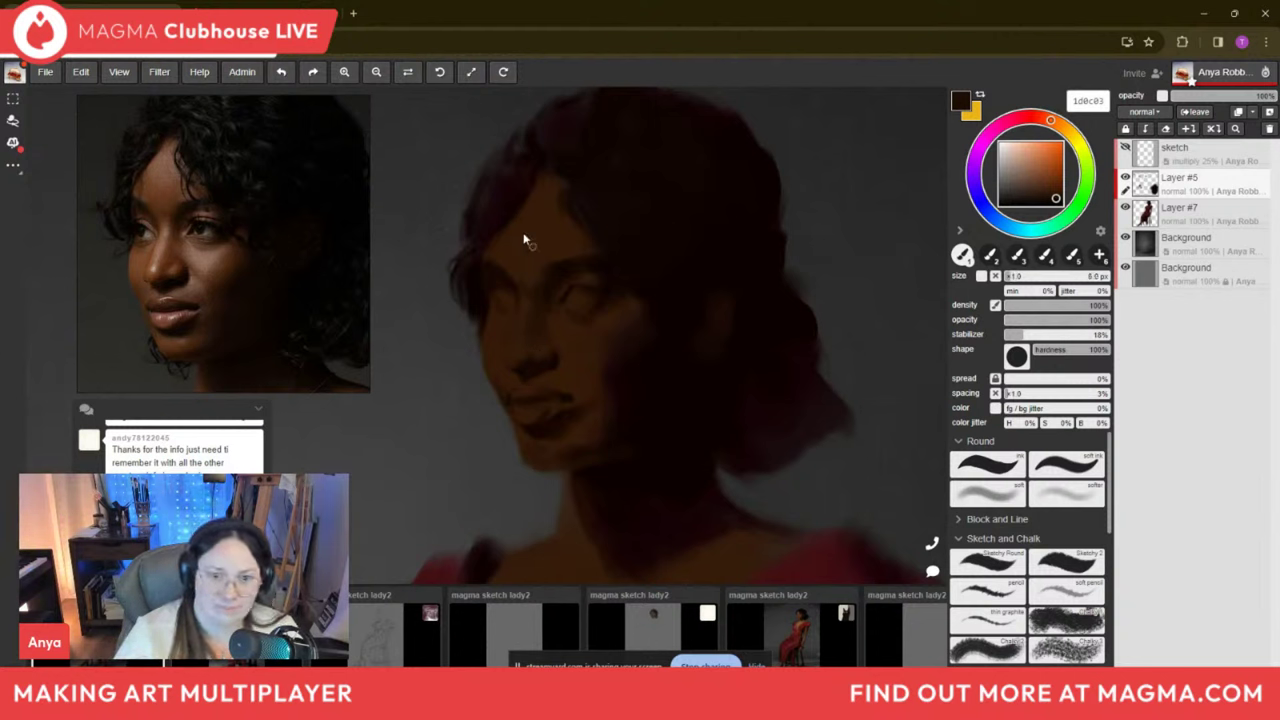
Define the far brow and eye with sampled tones 361909 and 150602, varying the brush between 8 px and 2.3 px.
{"action": "key", "text": "i"}
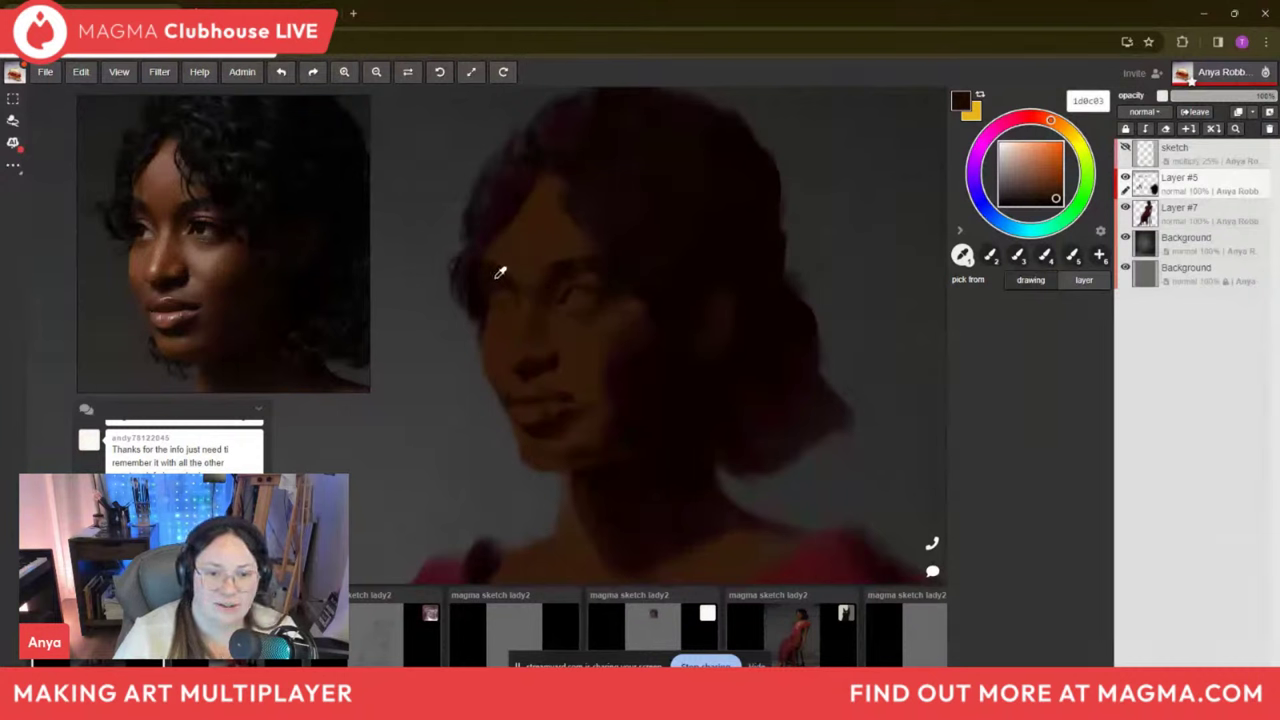
{"action": "left_click", "coordinate": [503, 306]}
{"action": "key", "text": "b"}
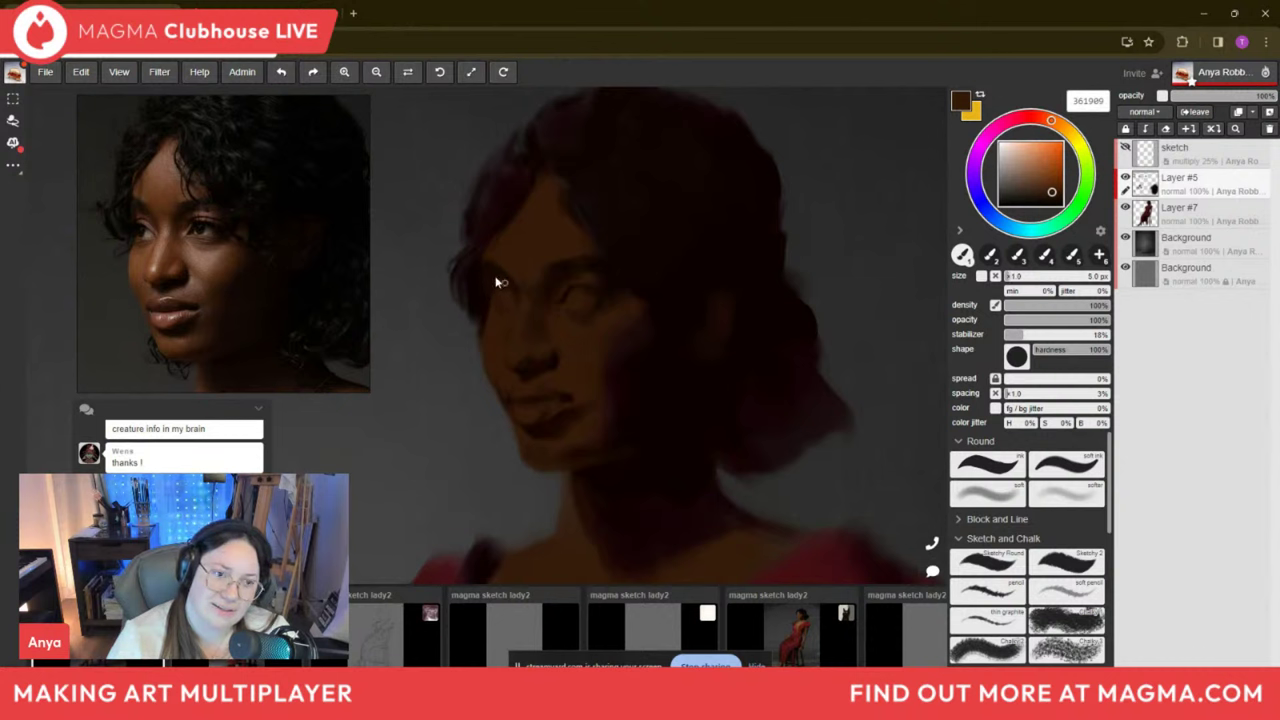
{"action": "left_click", "coordinate": [489, 268], "text": "alt"}
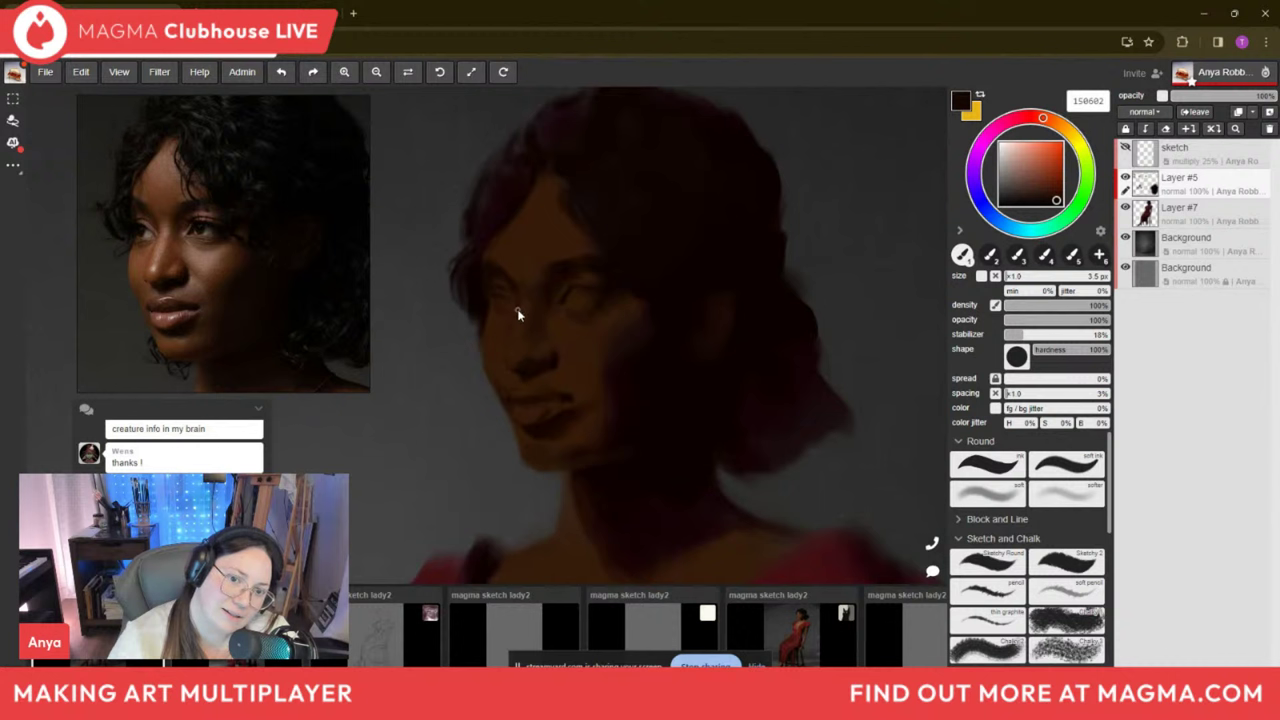
{"action": "key", "text": "]"}
{"action": "key", "text": "]"}
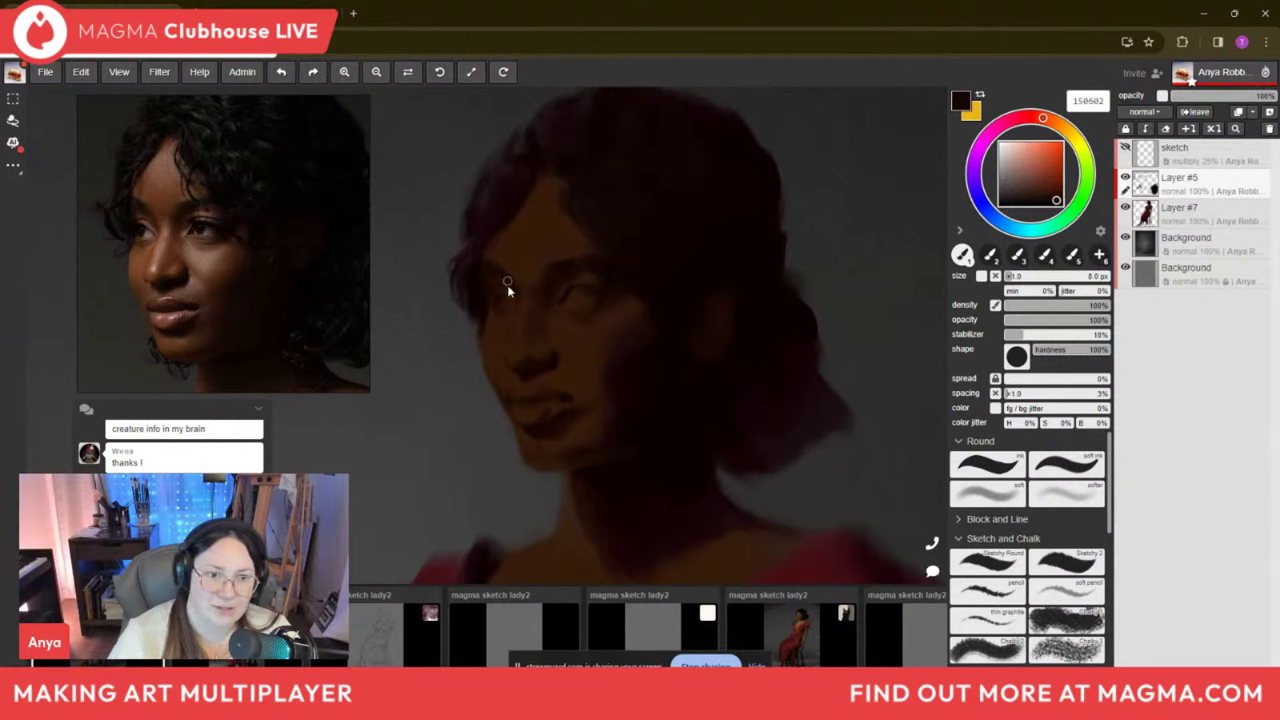
{"action": "key", "text": "bracketleft"}
{"action": "key", "text": "bracketleft"}
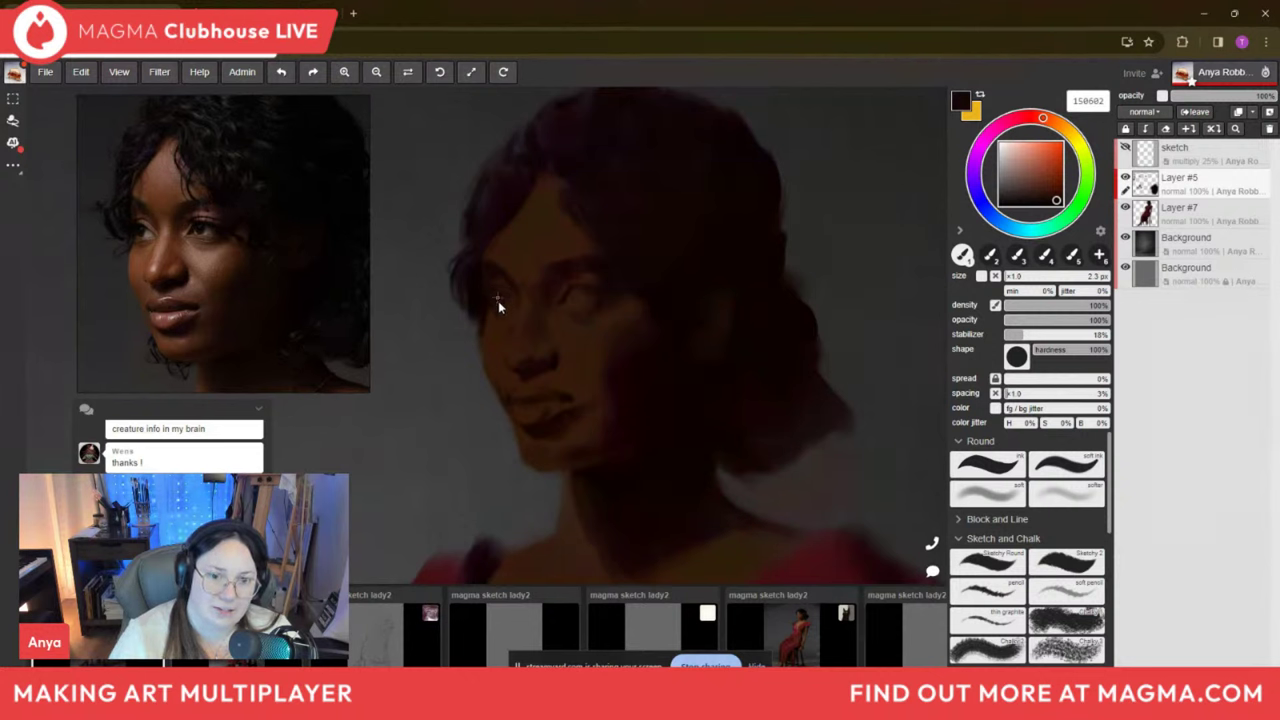
Blend the far eye and its socket with sampled browns 351909, 160602 and 231005, using brush sizes of 9, 3 and 10 px.
{"action": "key", "text": "i"}
{"action": "left_click", "coordinate": [510, 322]}
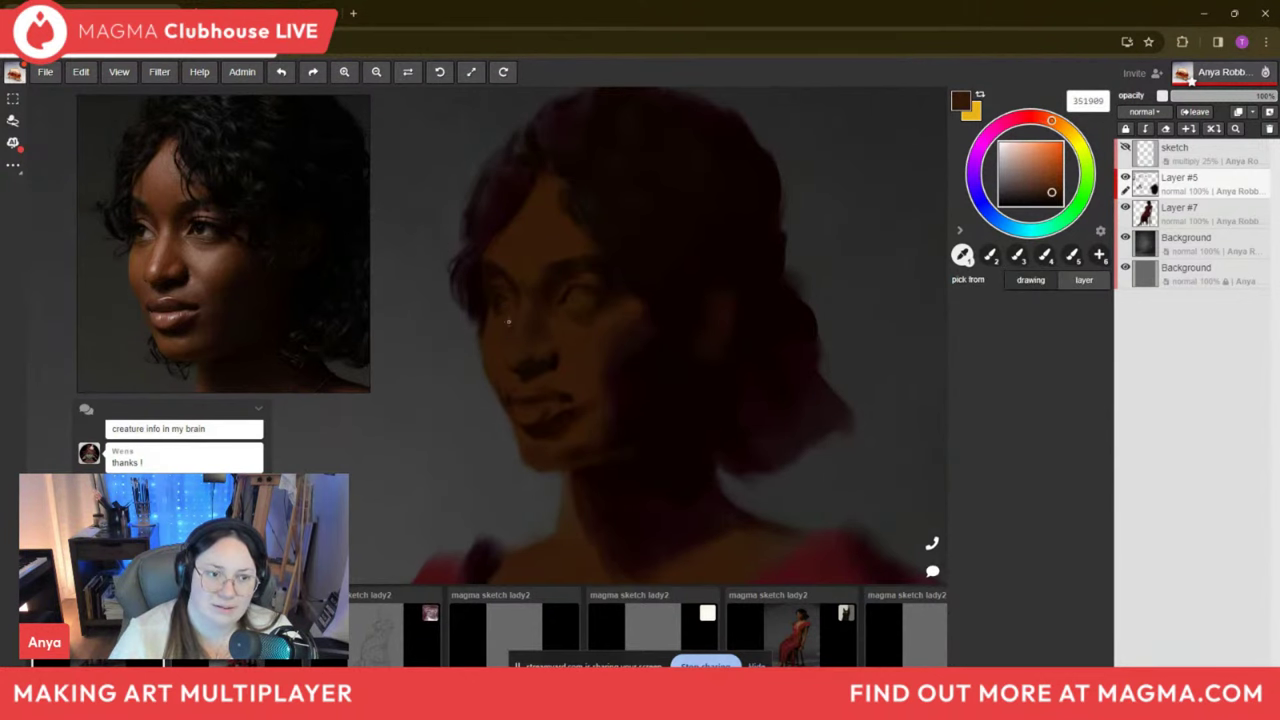
{"action": "key", "text": "b"}
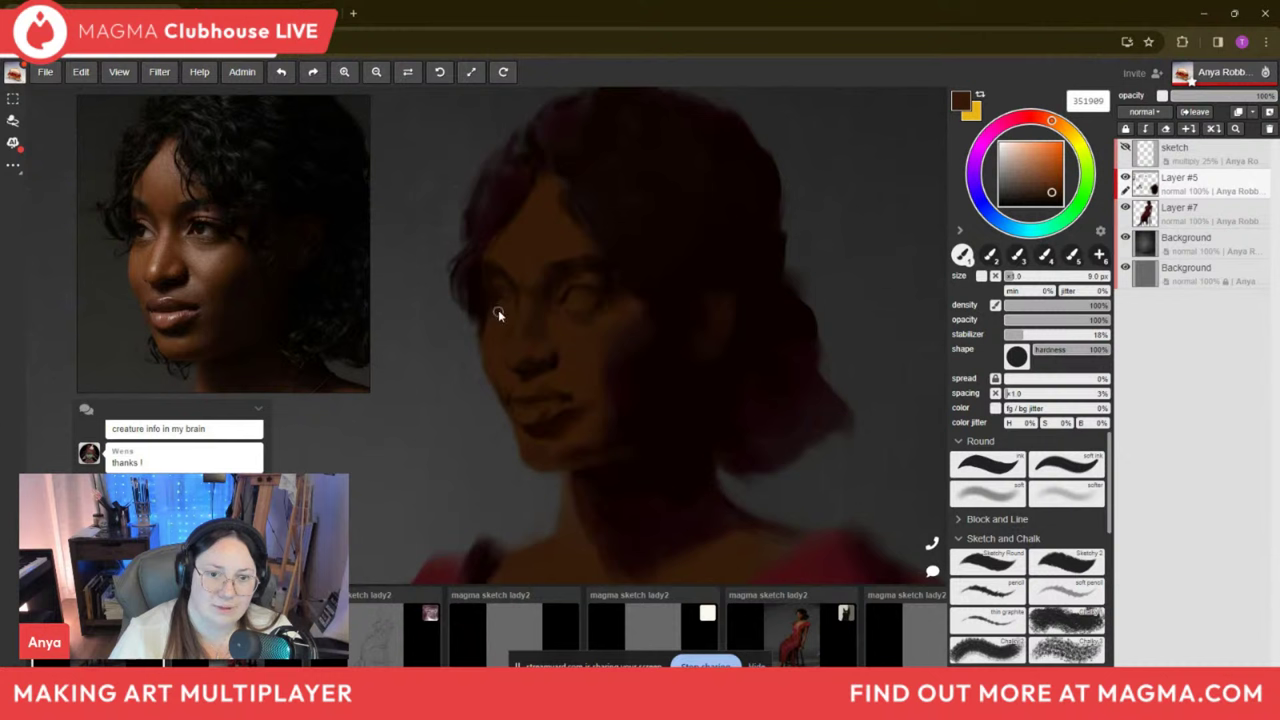
{"action": "key", "text": "i"}
{"action": "left_click", "coordinate": [500, 282]}
{"action": "key", "text": "b"}
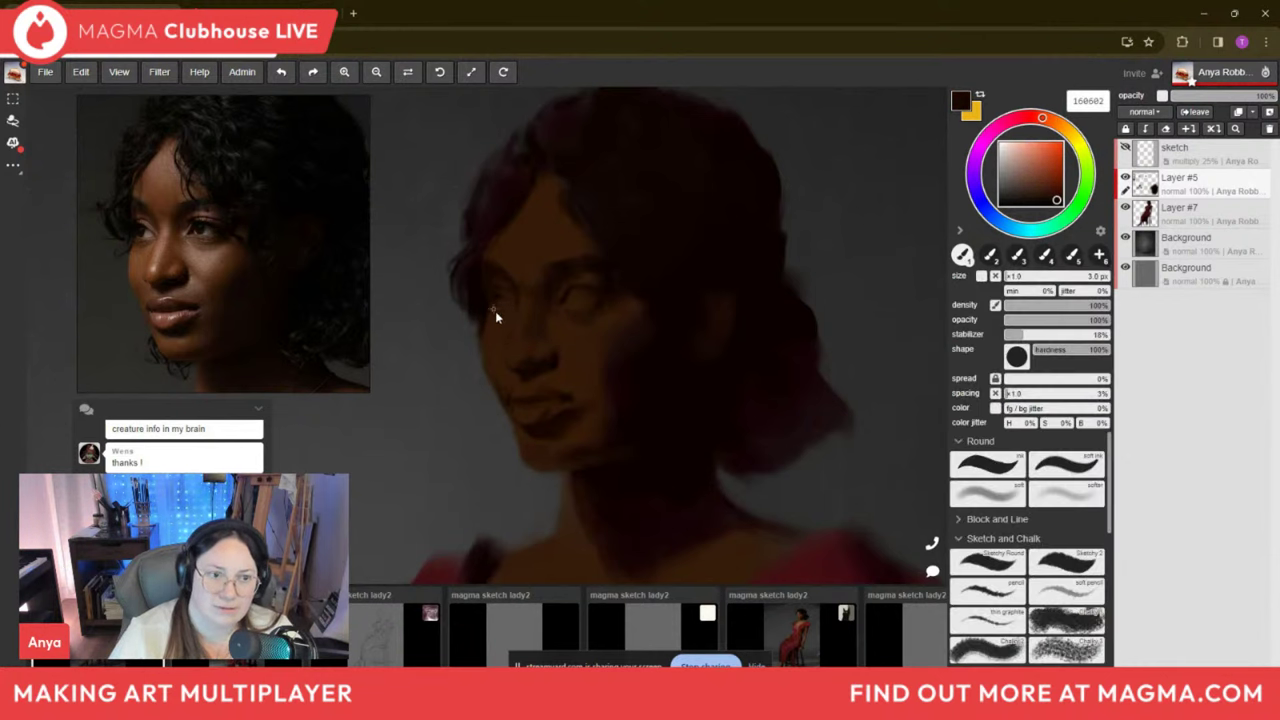
{"action": "key", "text": "i"}
{"action": "left_click", "coordinate": [543, 308]}
{"action": "key", "text": "b"}
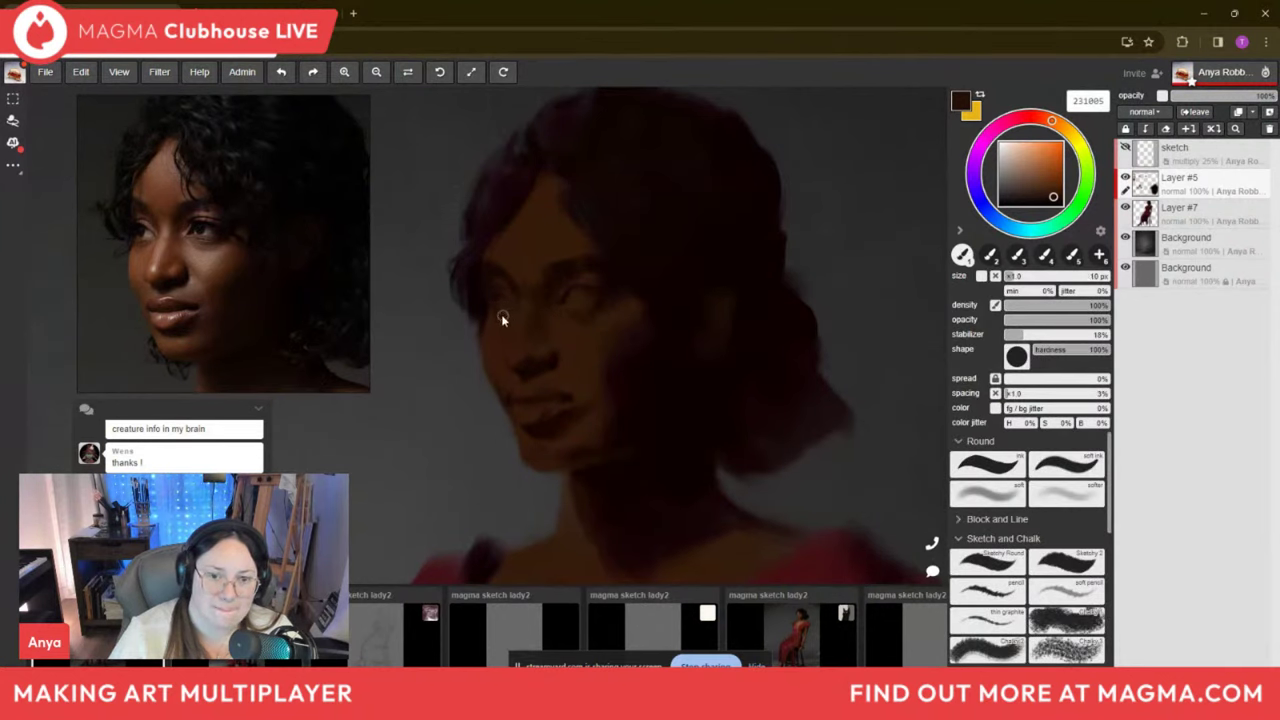
Refine the area around the far eye with the current brown 231005, using brush sizes of 3.5 and 7 px.
{"action": "key", "text": "bracketleft"}
{"action": "key", "text": "bracketleft"}
{"action": "key", "text": "bracketleft"}
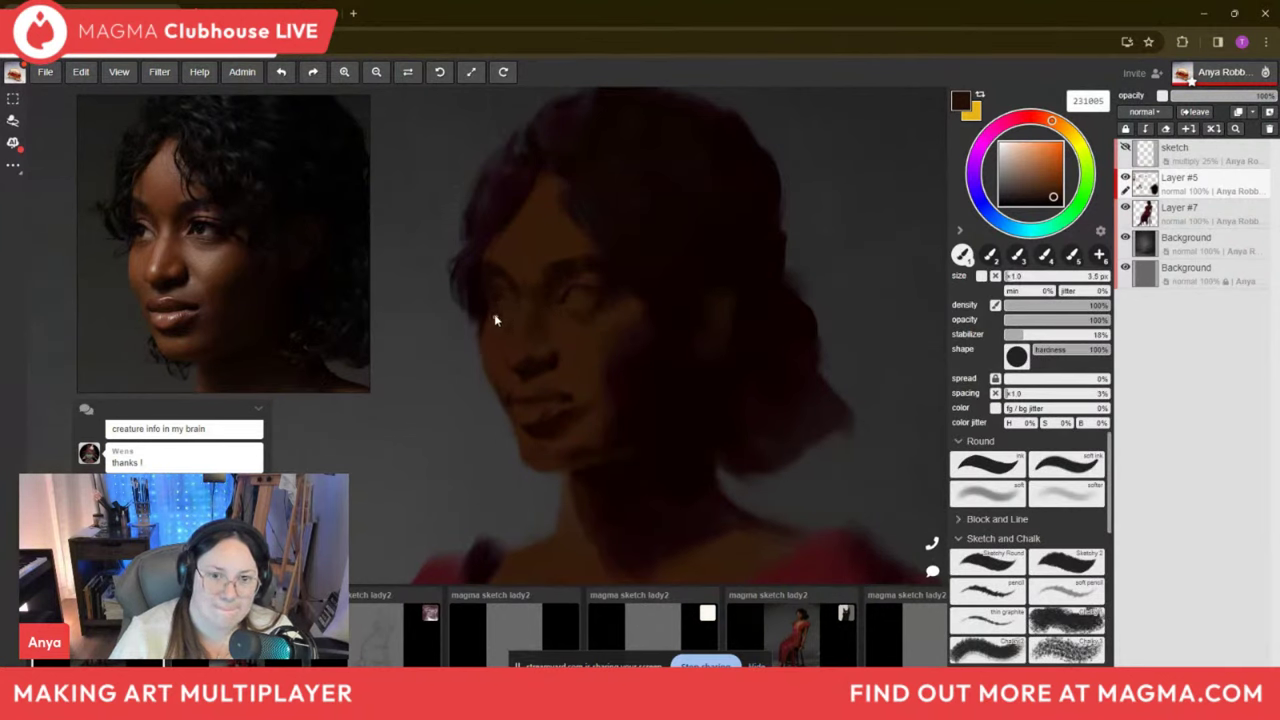
{"action": "key", "text": "bracketright"}
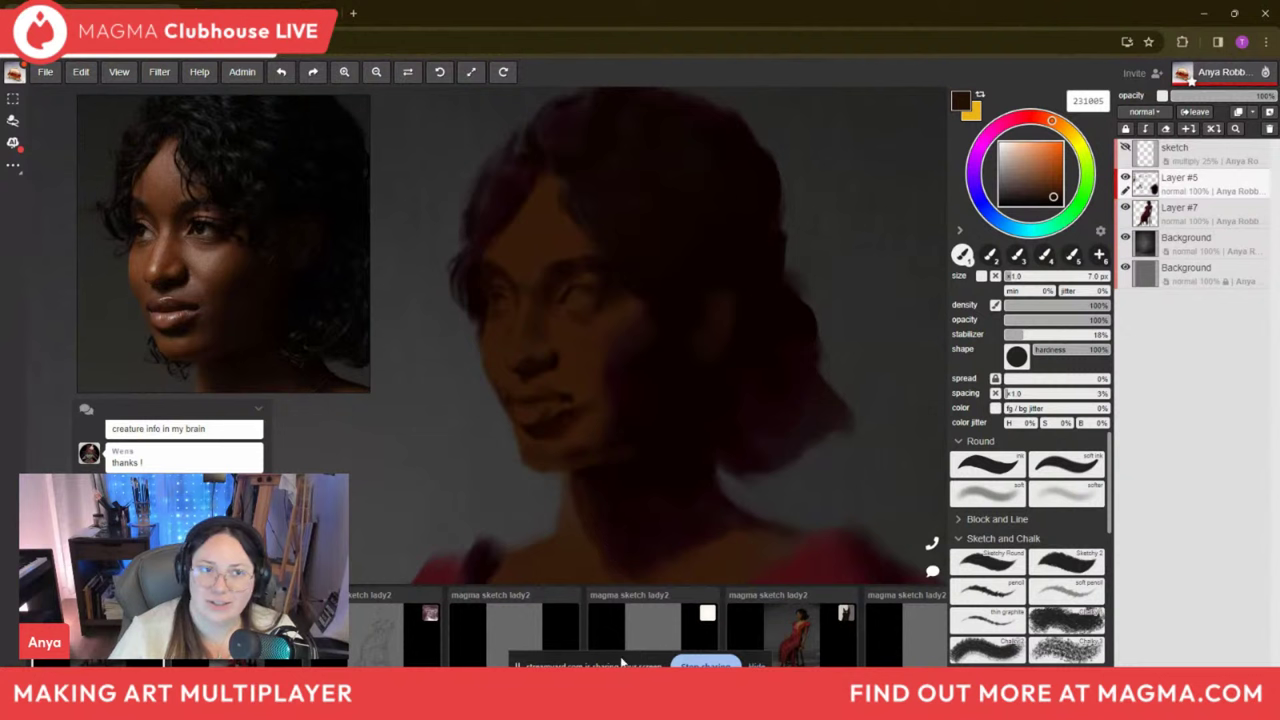
Look at the Timelapse Videos project in the artspace, then return to the portrait canvas and reposition the reference photo.
{"action": "left_click", "coordinate": [250, 13]}
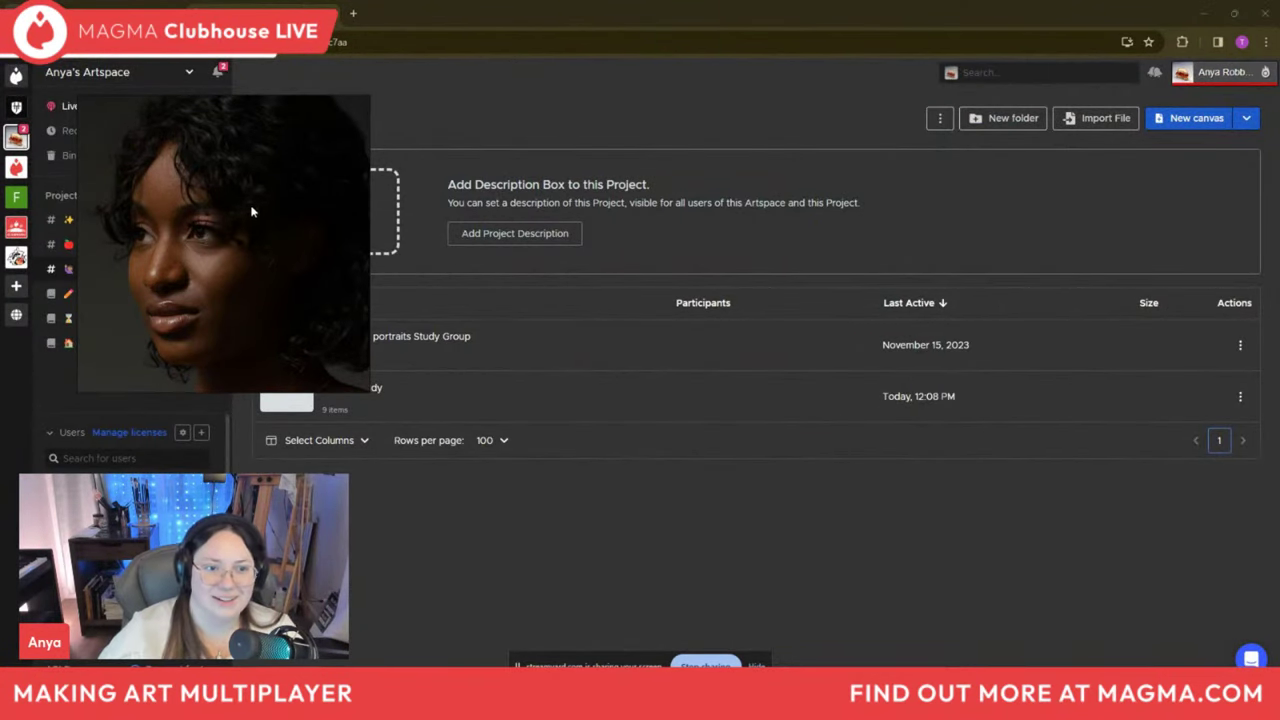
{"action": "left_click", "coordinate": [114, 320]}
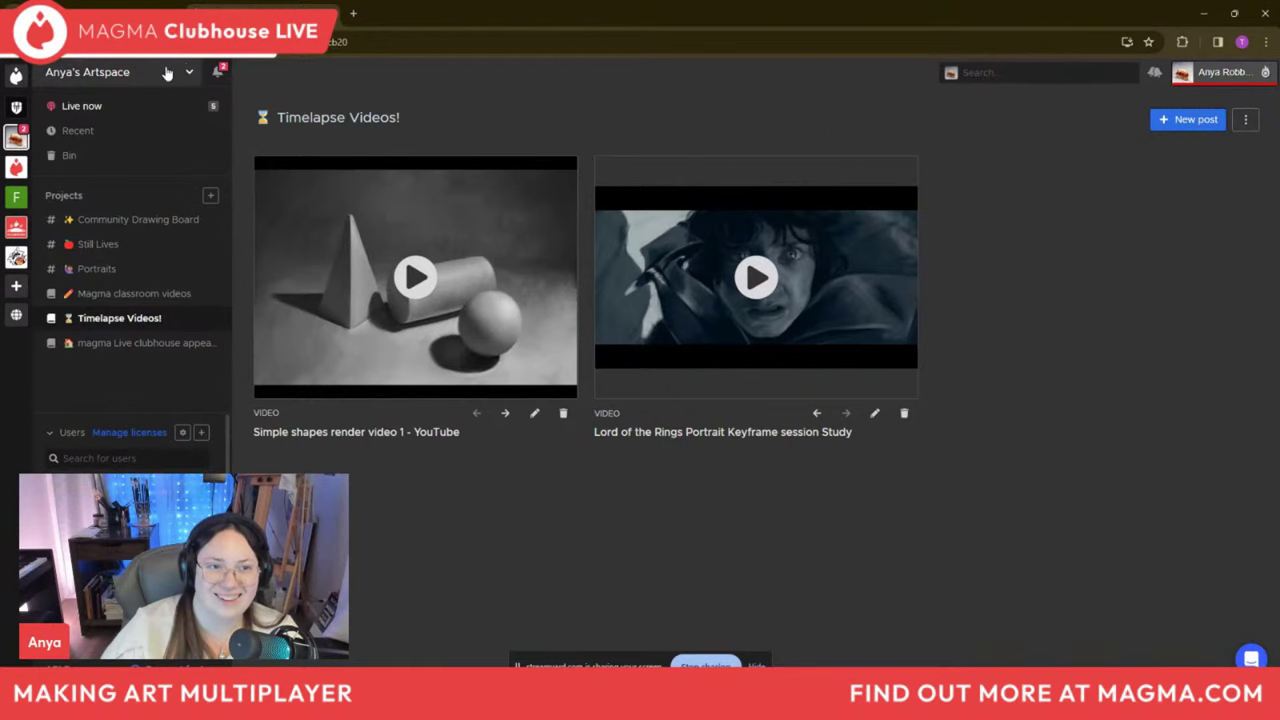
{"action": "left_click", "coordinate": [122, 13]}
{"action": "left_click_drag", "start_coordinate": [1, 236], "coordinate": [217, 199]}
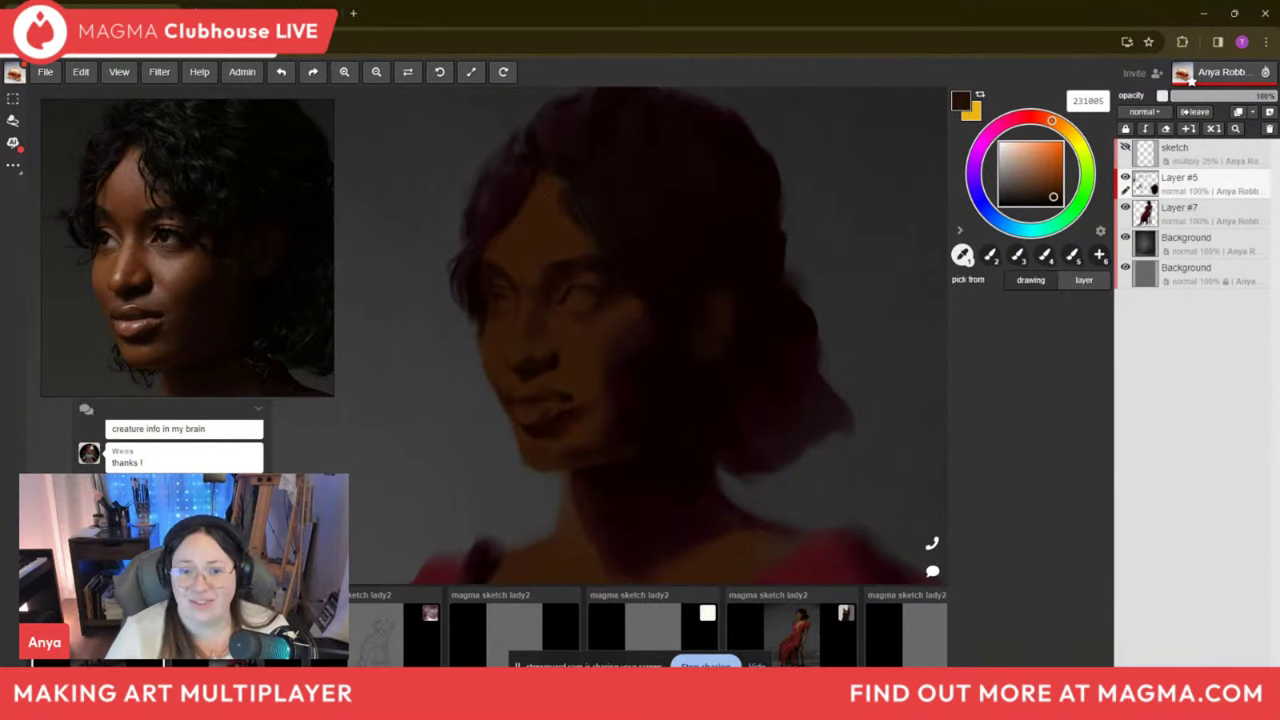
Retouch the near eye and its lid with sampled browns 361a09 and 261107.
{"action": "left_click", "coordinate": [588, 316], "text": "alt"}
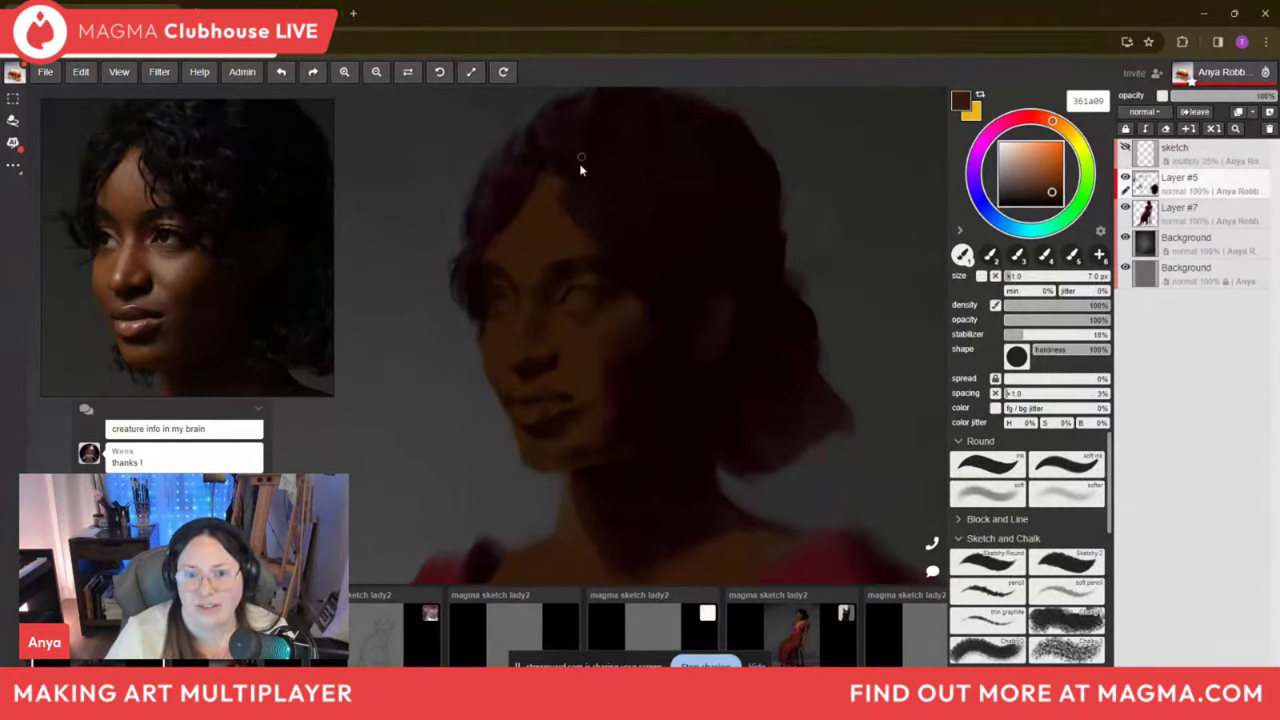
{"action": "left_click", "coordinate": [585, 298], "text": "alt"}
{"action": "key", "text": "bracketright"}
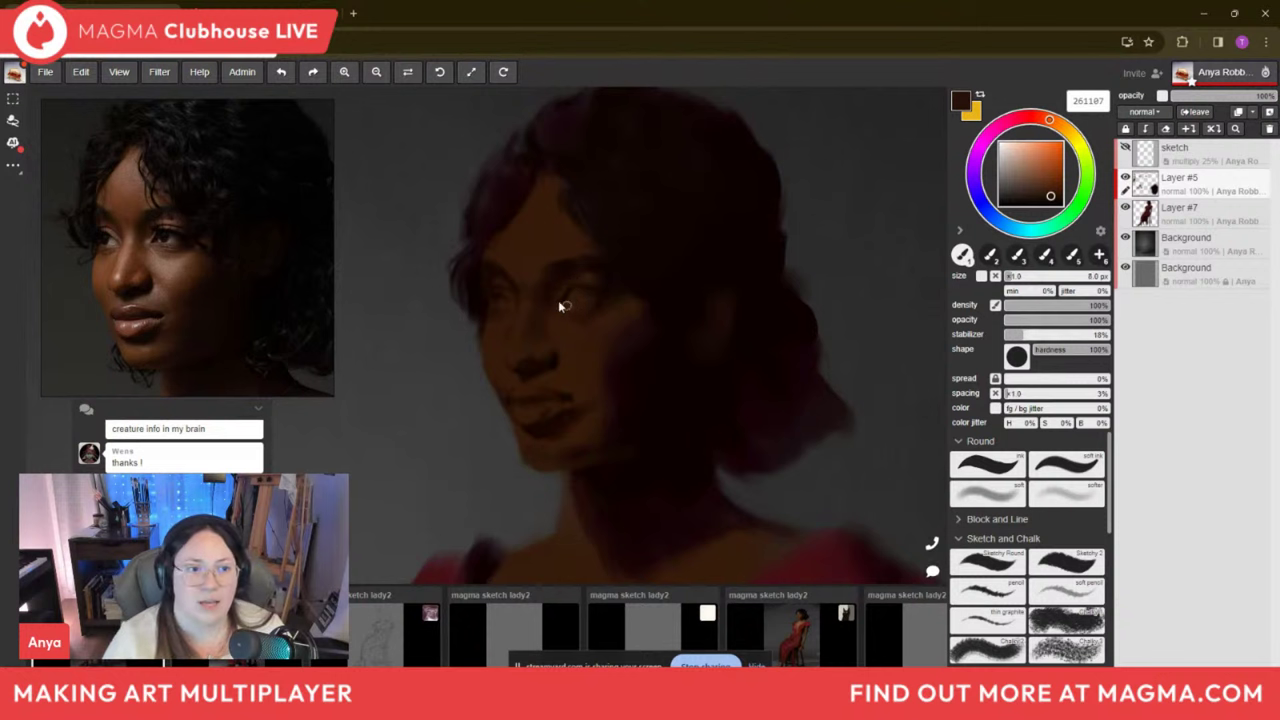
Darken the nostril and side of the nose with the sampled dark 120403, varying the brush between 8 and 3 px.
{"action": "left_click", "coordinate": [568, 248], "text": "alt"}
{"action": "key", "text": "bracketleft"}
{"action": "key", "text": "bracketleft"}
{"action": "key", "text": "bracketleft"}
{"action": "key", "text": "bracketleft"}
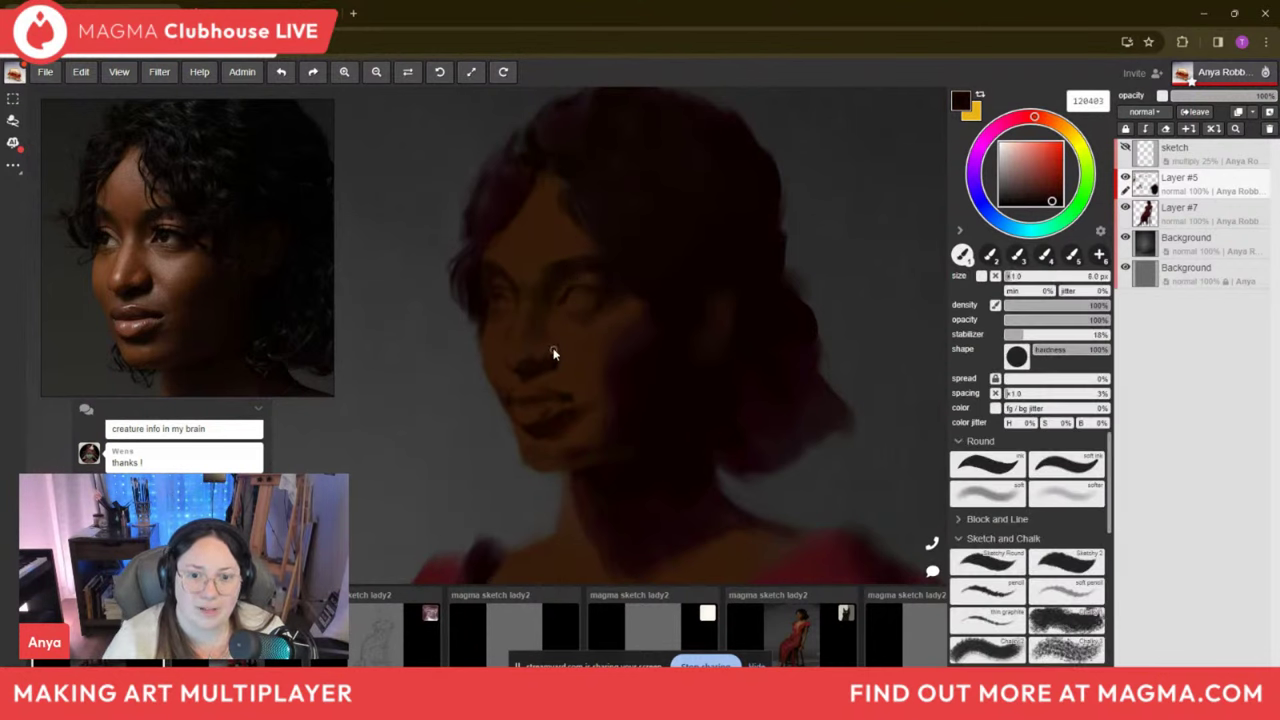
{"action": "key", "text": "bracketleft"}
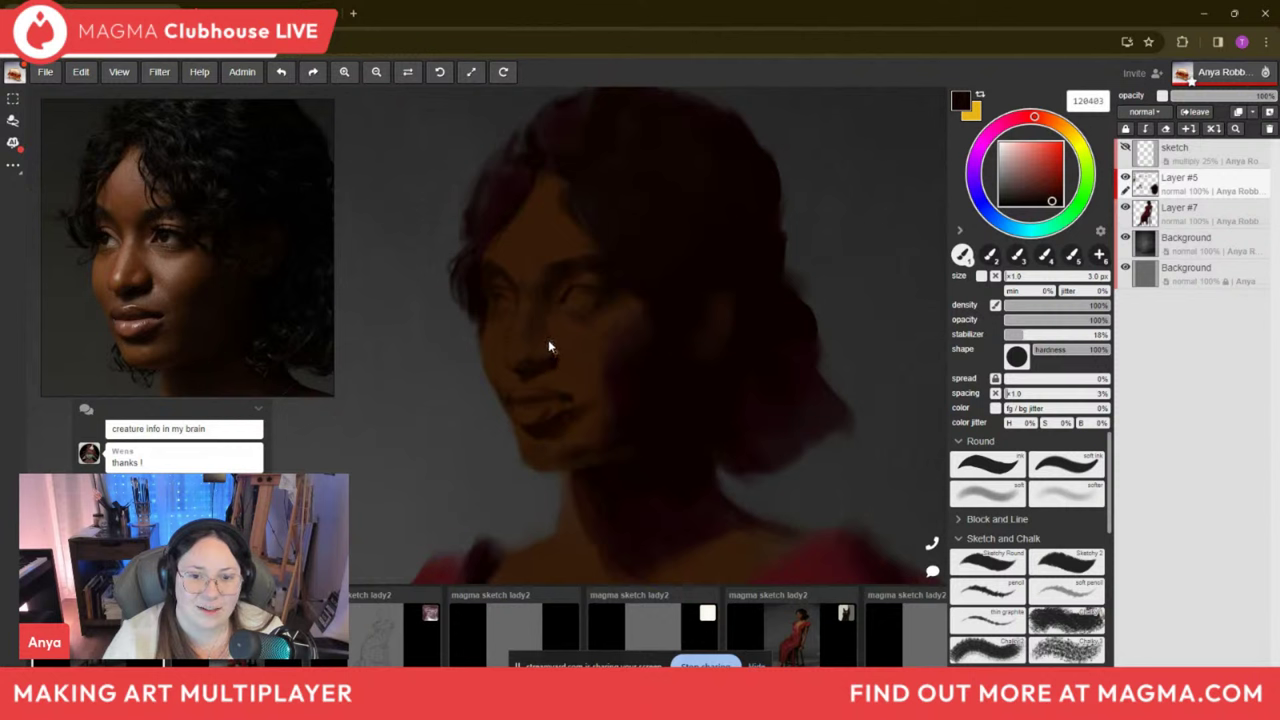
{"action": "key", "text": "bracketright"}
{"action": "key", "text": "bracketright"}
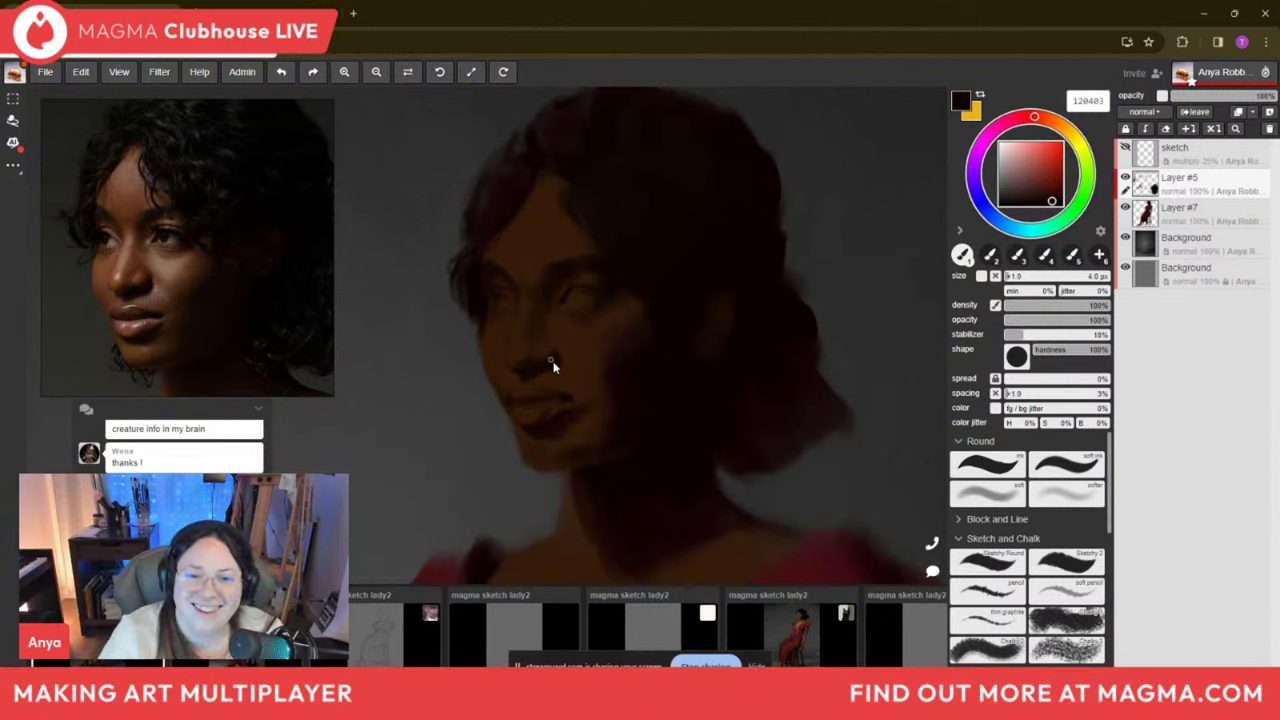
{"action": "key", "text": "bracketleft"}
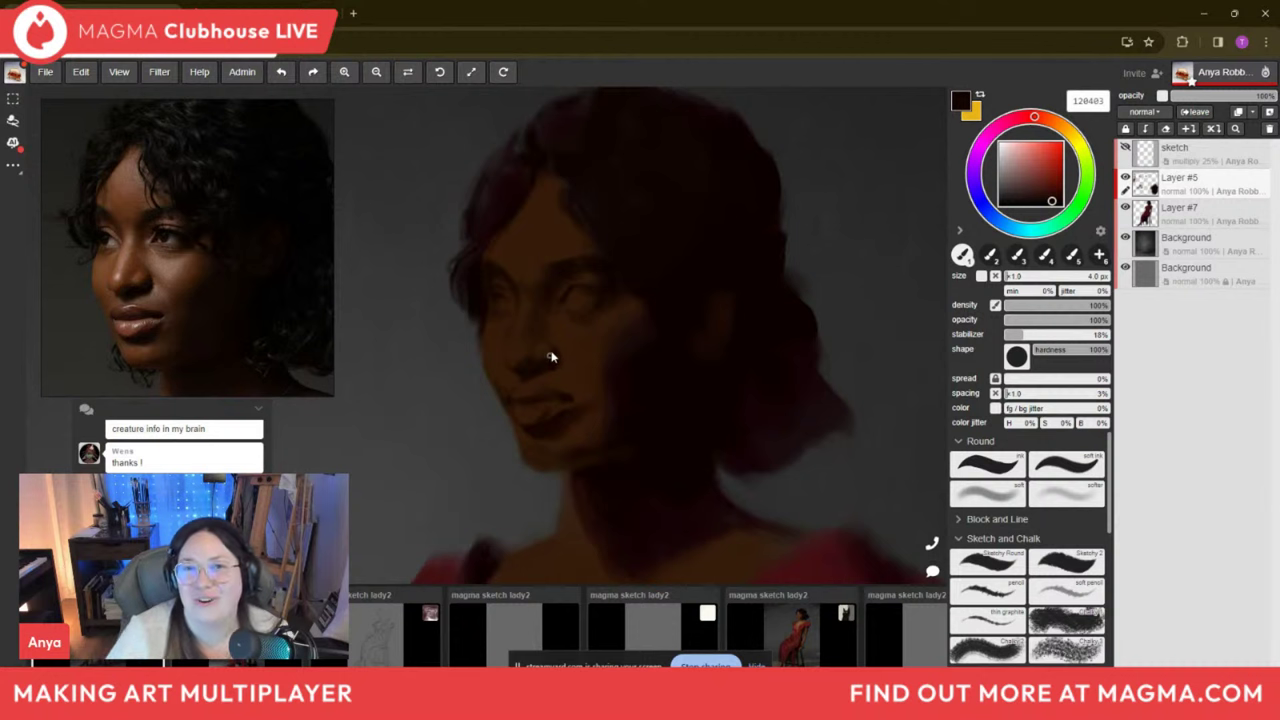
{"action": "key", "text": "bracketleft"}
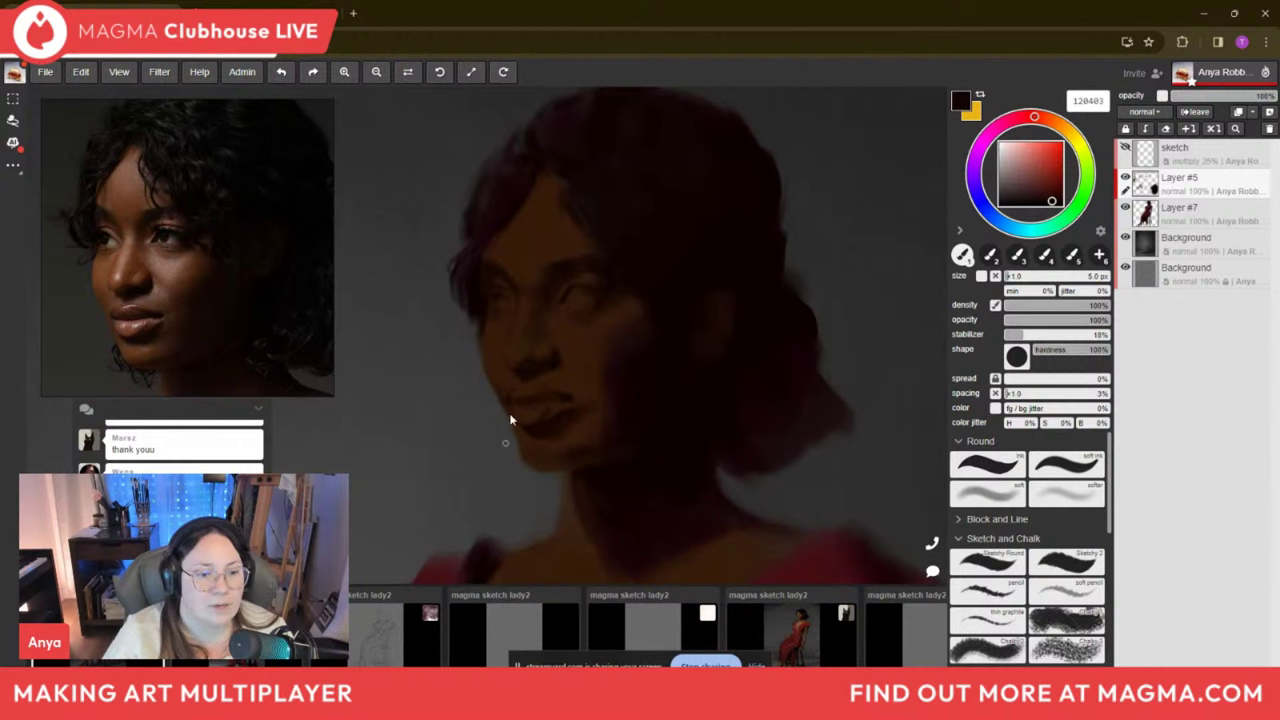
Shape the underside of the nose and the upper-lip area with sampled tones 361a08, 120501 and 341a08, using brushes up to 12 px.
{"action": "key", "text": "i"}
{"action": "left_click", "coordinate": [552, 374]}
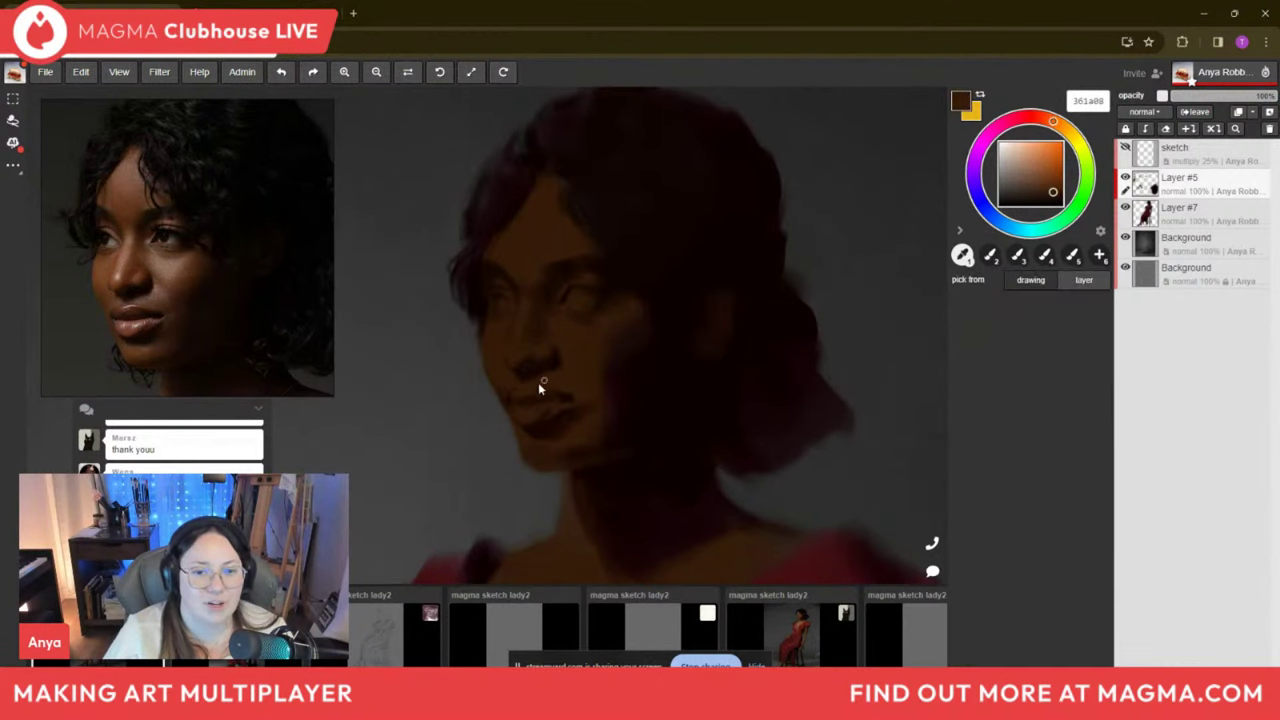
{"action": "key", "text": "b"}
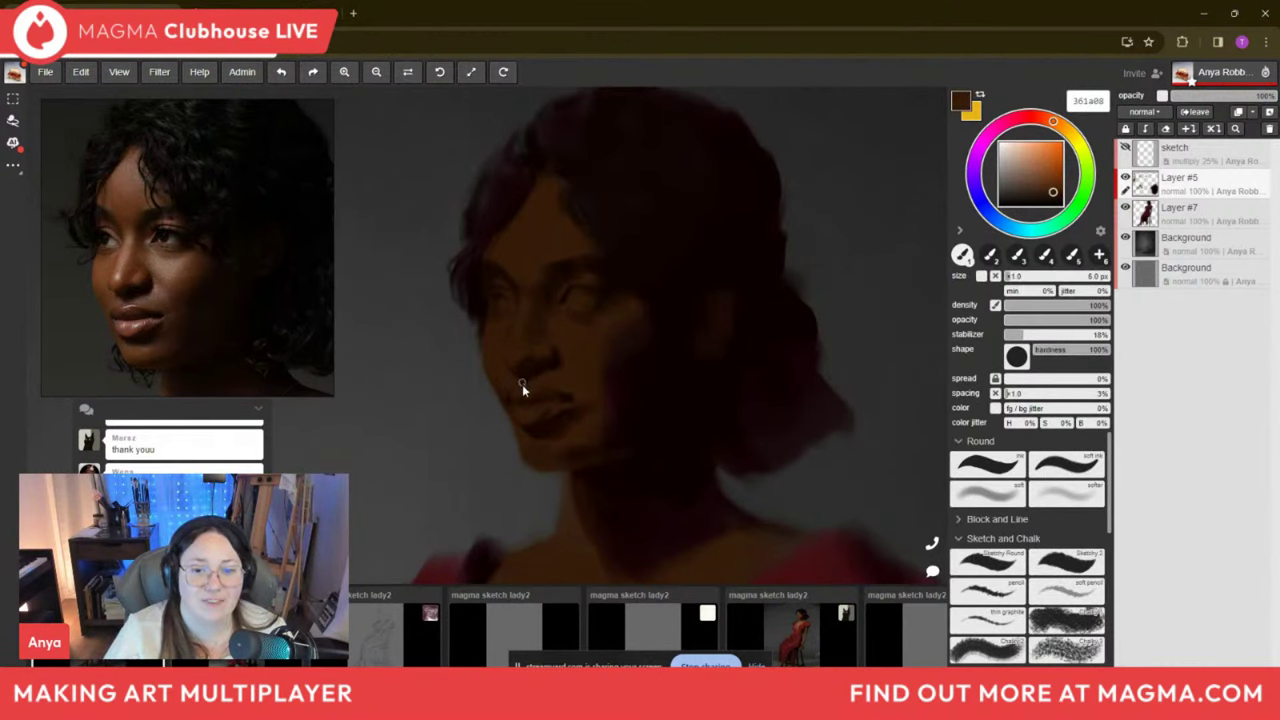
{"action": "key", "text": "i"}
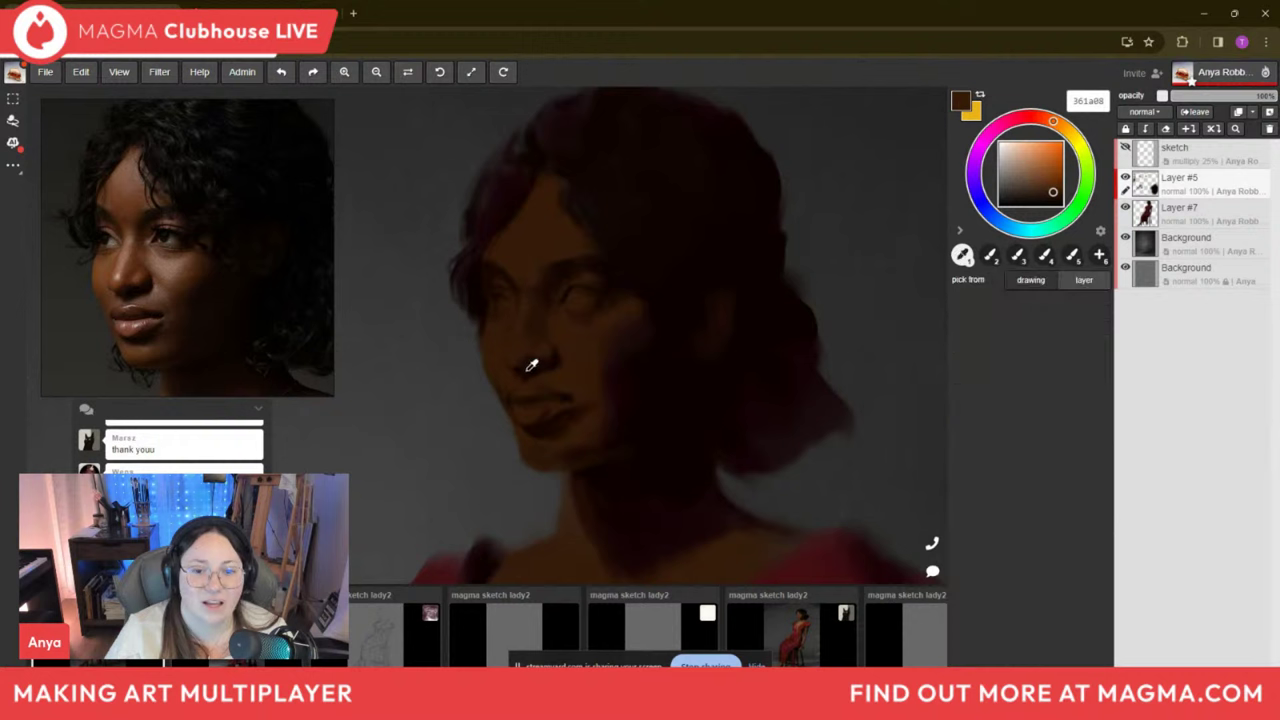
{"action": "left_click", "coordinate": [531, 366]}
{"action": "key", "text": "b"}
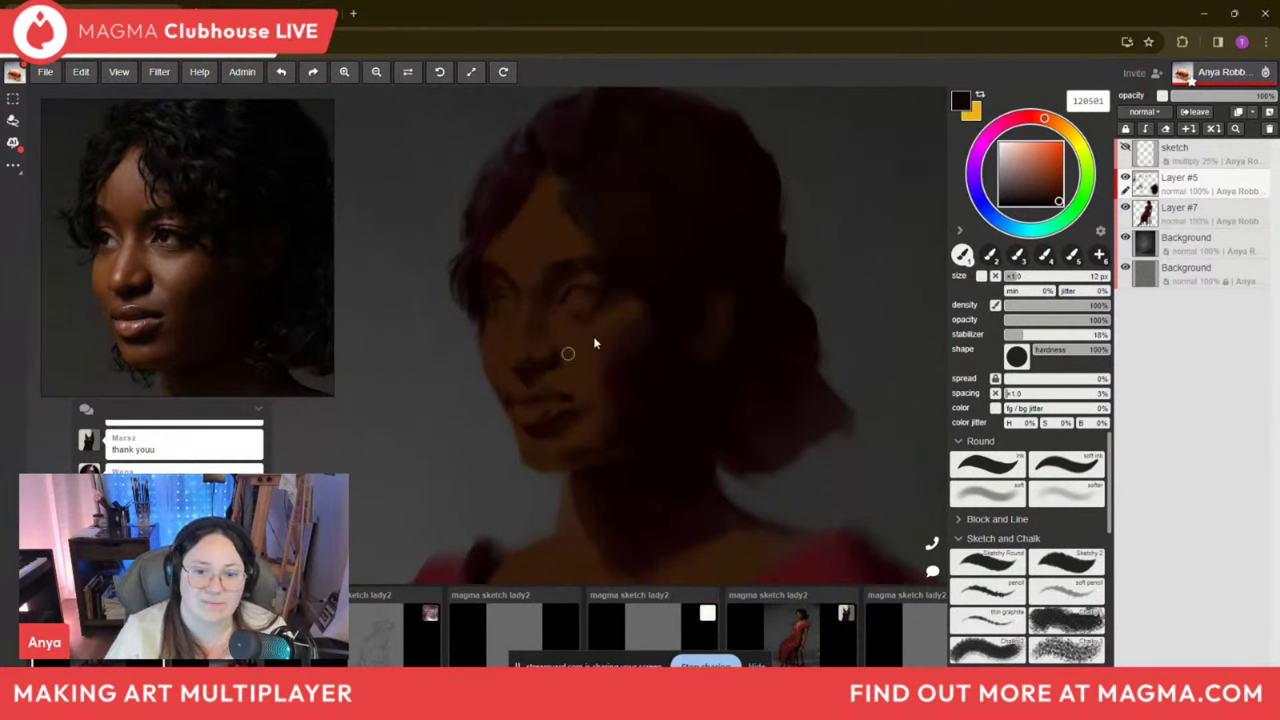
{"action": "key", "text": "i"}
{"action": "left_click", "coordinate": [541, 390]}
{"action": "key", "text": "b"}
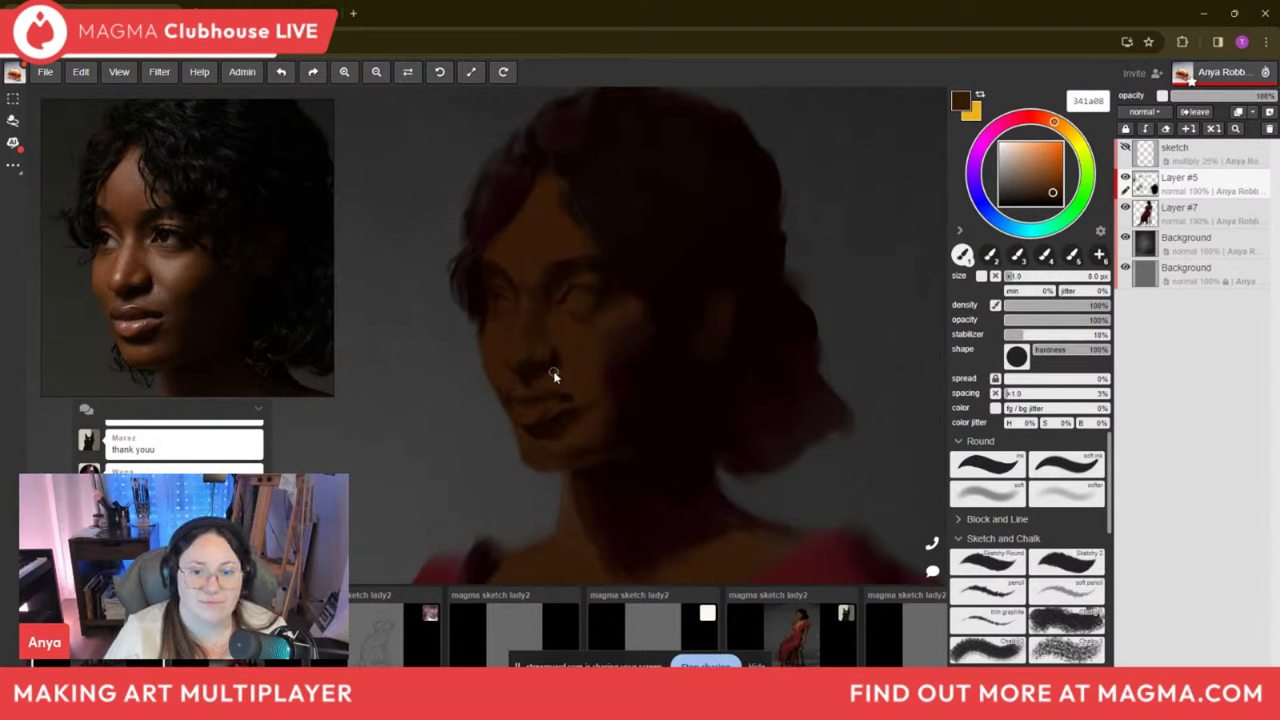
Shade the cheek beside the nose and mouth with the sampled brown 240e04 and a 16 px brush.
{"action": "key", "text": "i"}
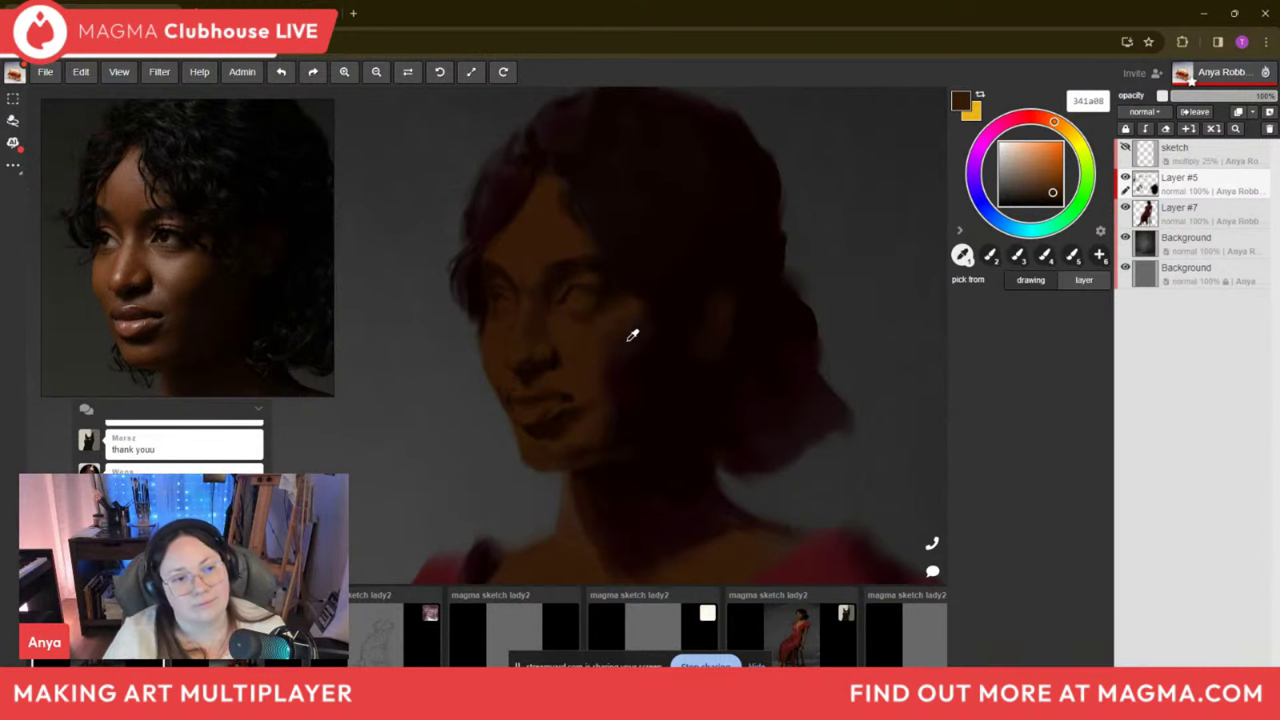
{"action": "left_click", "coordinate": [588, 404]}
{"action": "key", "text": "b"}
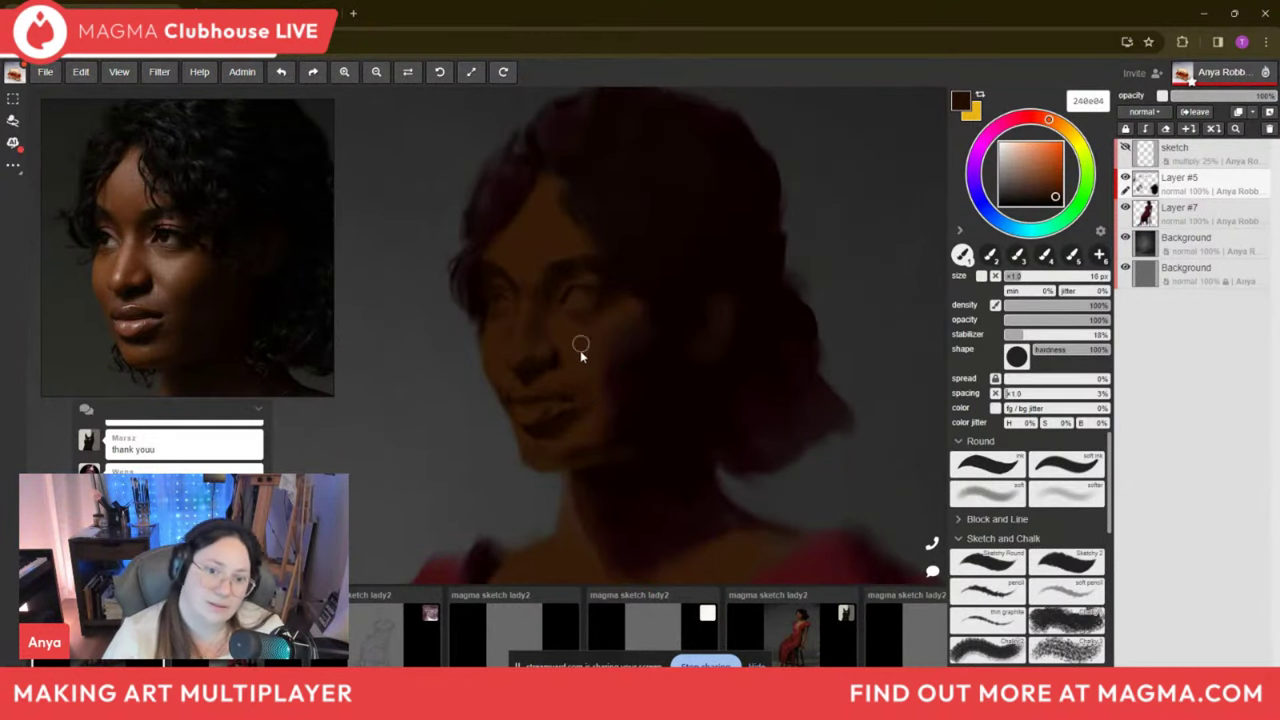
Touch up the dark accents of the mouth and nose with sampled tones 190701 and 130601, reducing the brush to 3.5 px.
{"action": "key", "text": "i"}
{"action": "left_click", "coordinate": [558, 419]}
{"action": "key", "text": "b"}
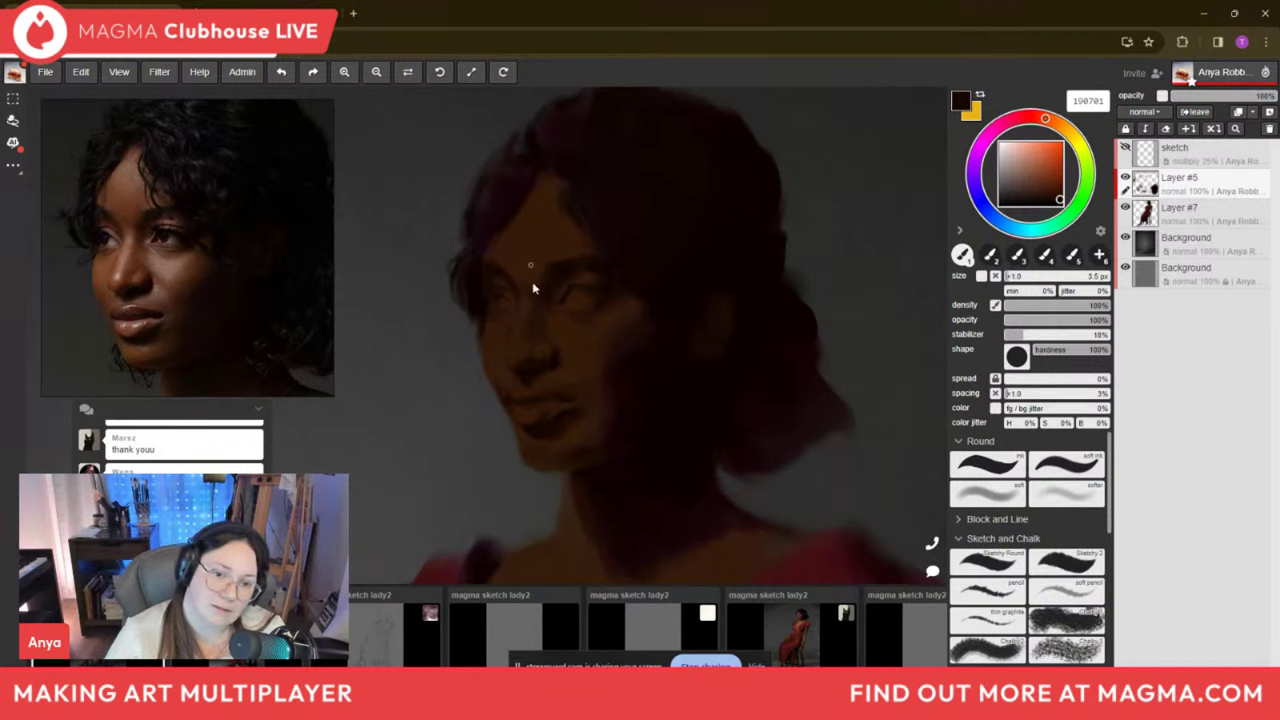
{"action": "left_click", "coordinate": [540, 368], "text": "alt"}
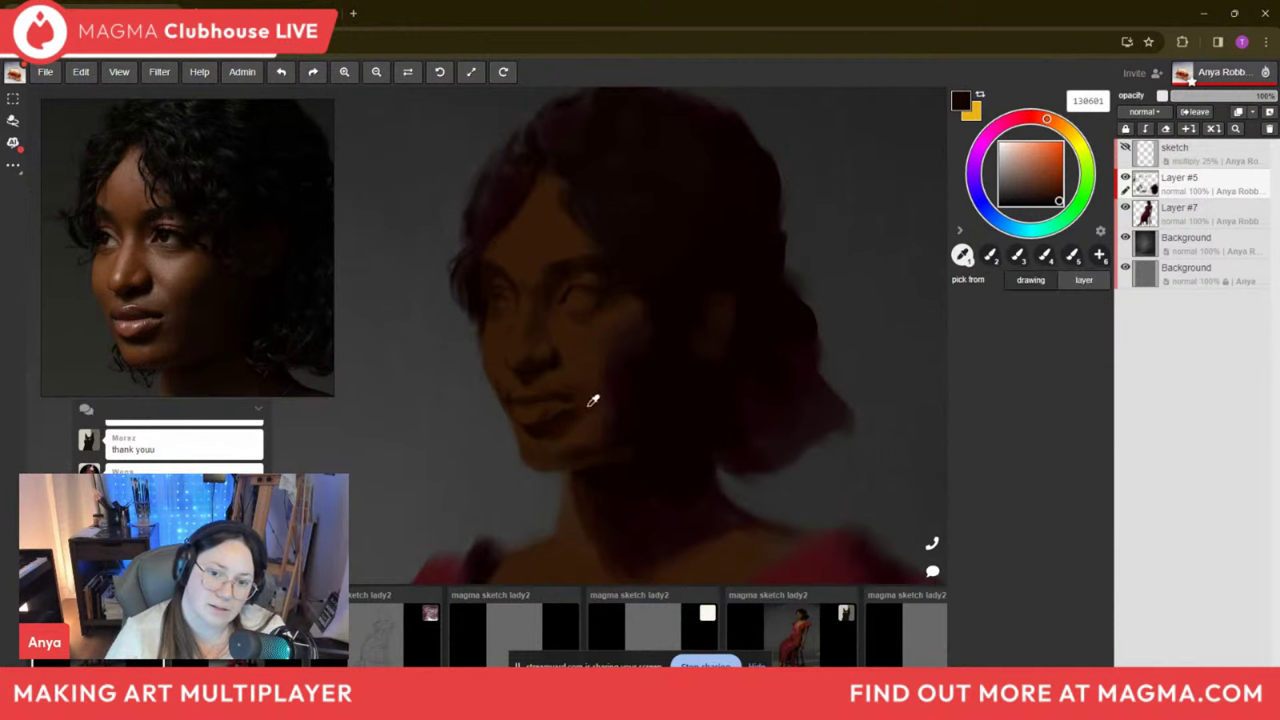
Blend the cheek between the nostril and mouth corner with the sampled brown 281105, using brush sizes of 10, 14 and 7 px.
{"action": "left_click", "coordinate": [586, 394], "text": "alt"}
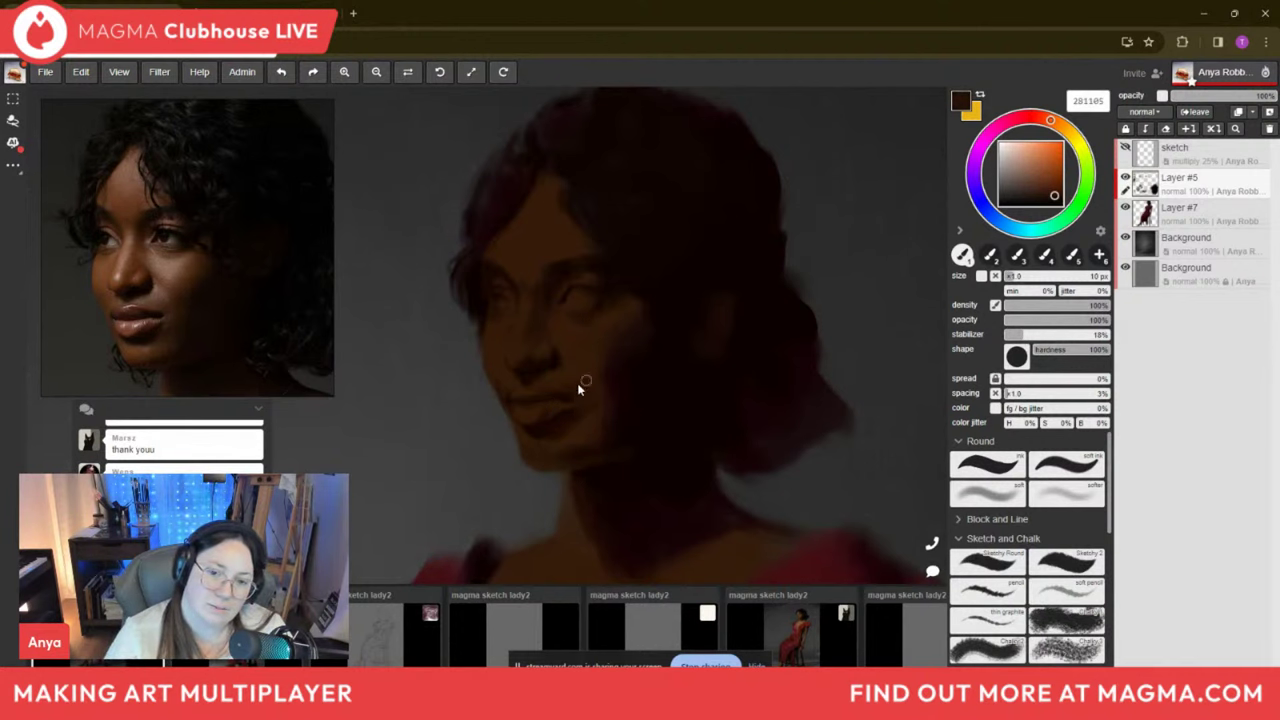
{"action": "key", "text": "bracketright"}
{"action": "key", "text": "bracketright"}
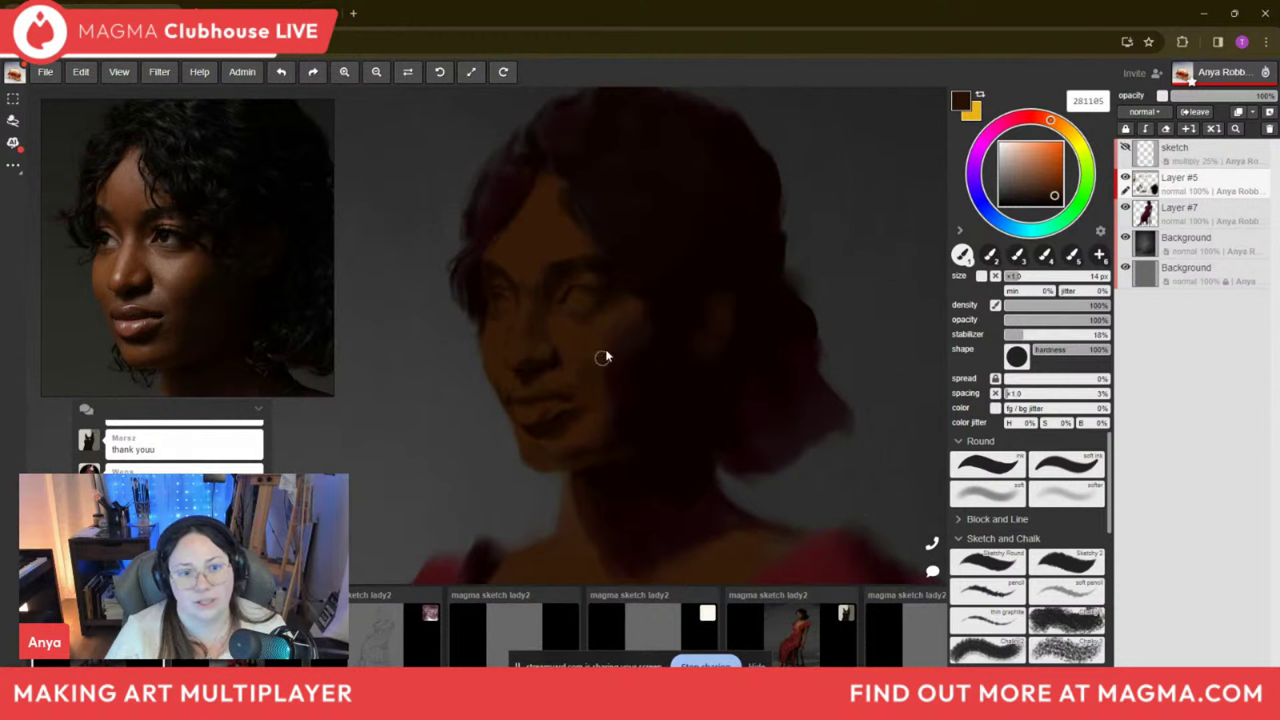
{"action": "key", "text": "bracketleft"}
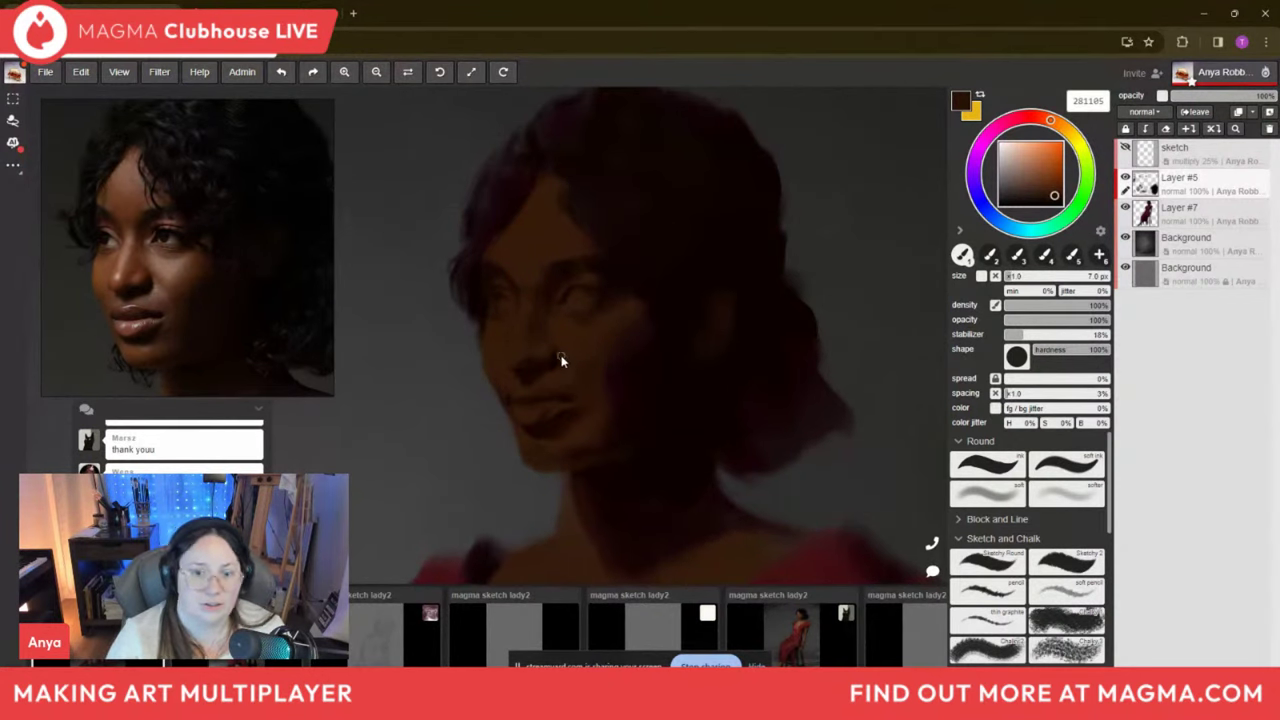
{"action": "key", "text": "bracketright"}
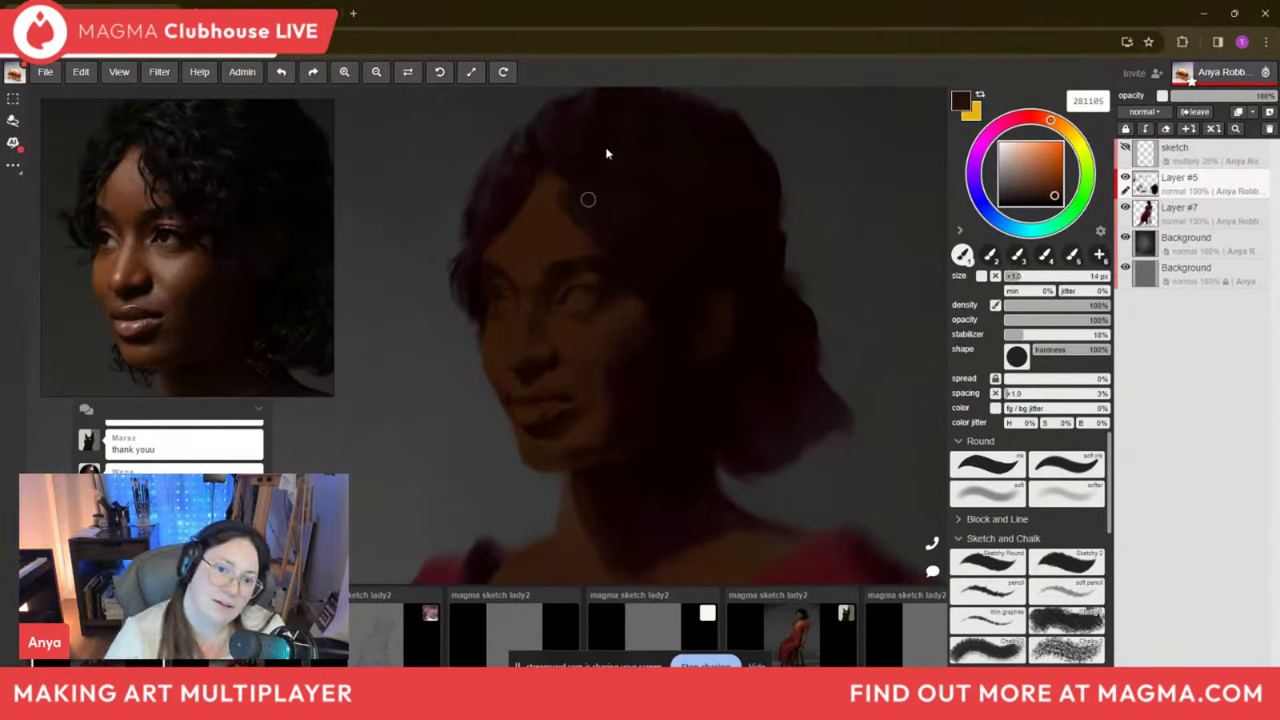
Soften the shadow edge of the near cheek with sampled tones 341808, 23110a and 341a08, using a 25 px brush.
{"action": "left_click", "coordinate": [580, 334], "text": "alt"}
{"action": "key", "text": "bracketright"}
{"action": "key", "text": "bracketright"}
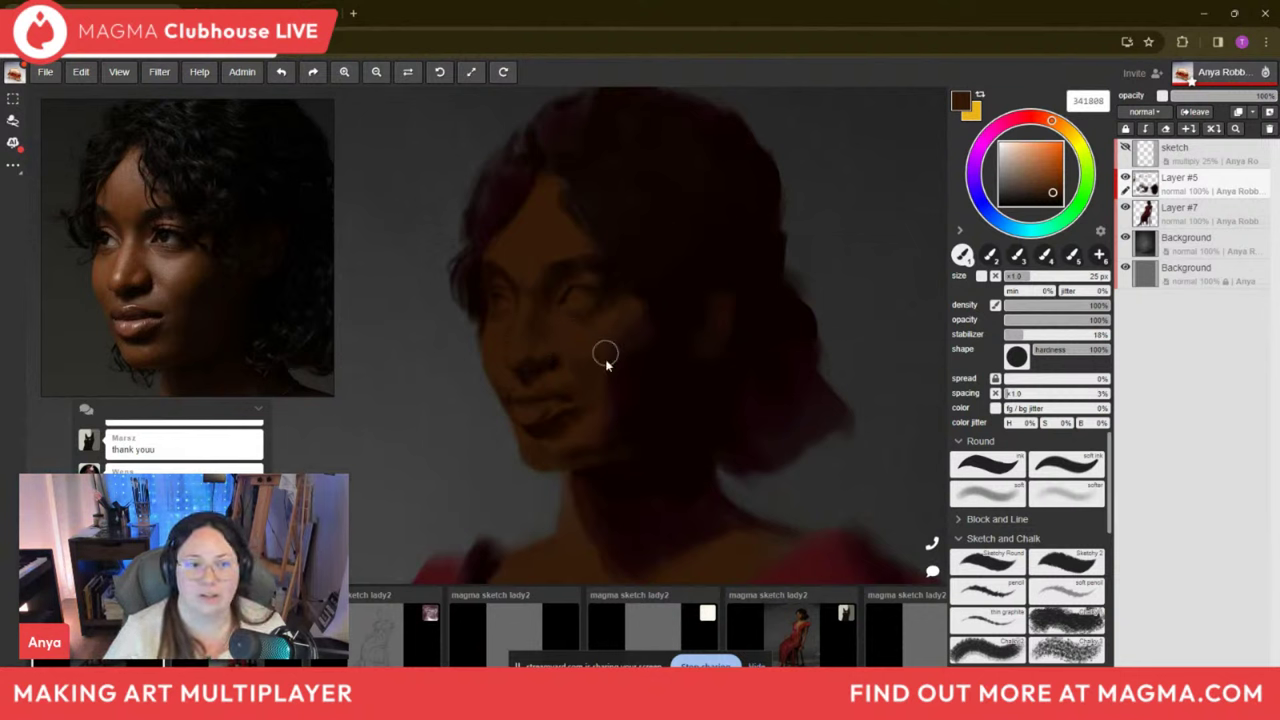
{"action": "left_click", "coordinate": [630, 325], "text": "alt"}
{"action": "left_click", "coordinate": [632, 327], "text": "alt"}
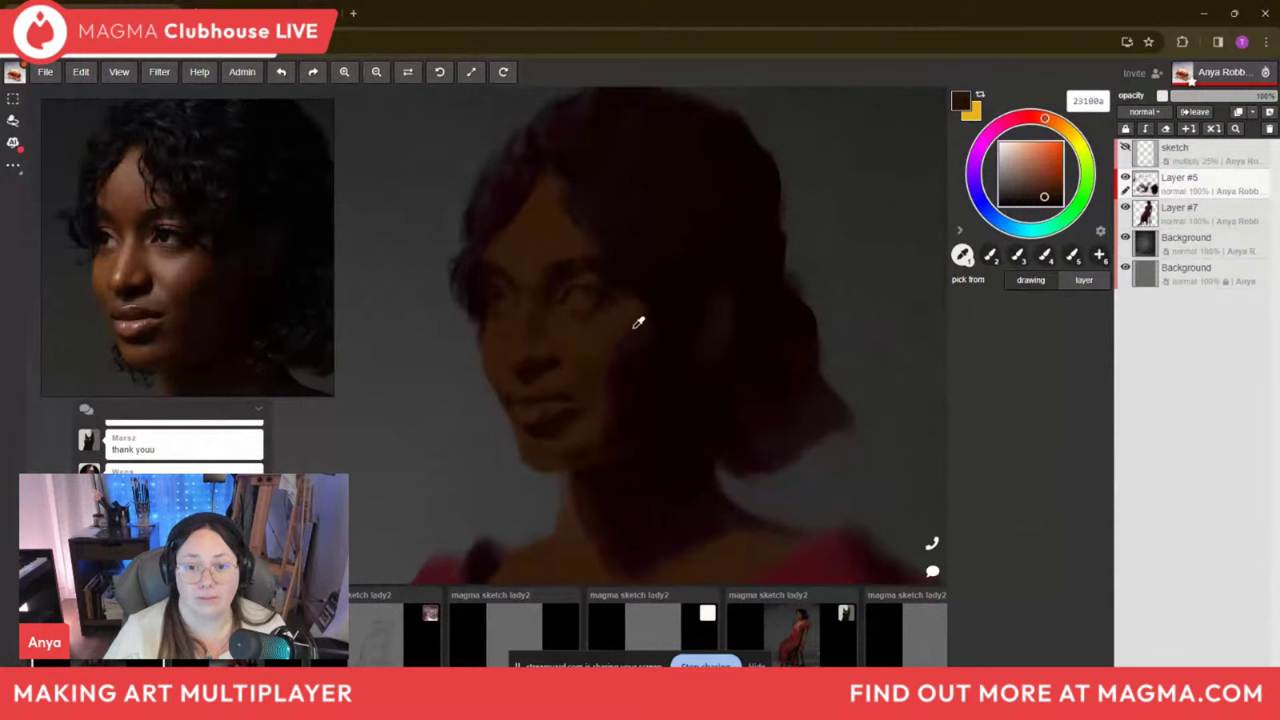
{"action": "left_click", "coordinate": [635, 331], "text": "alt"}
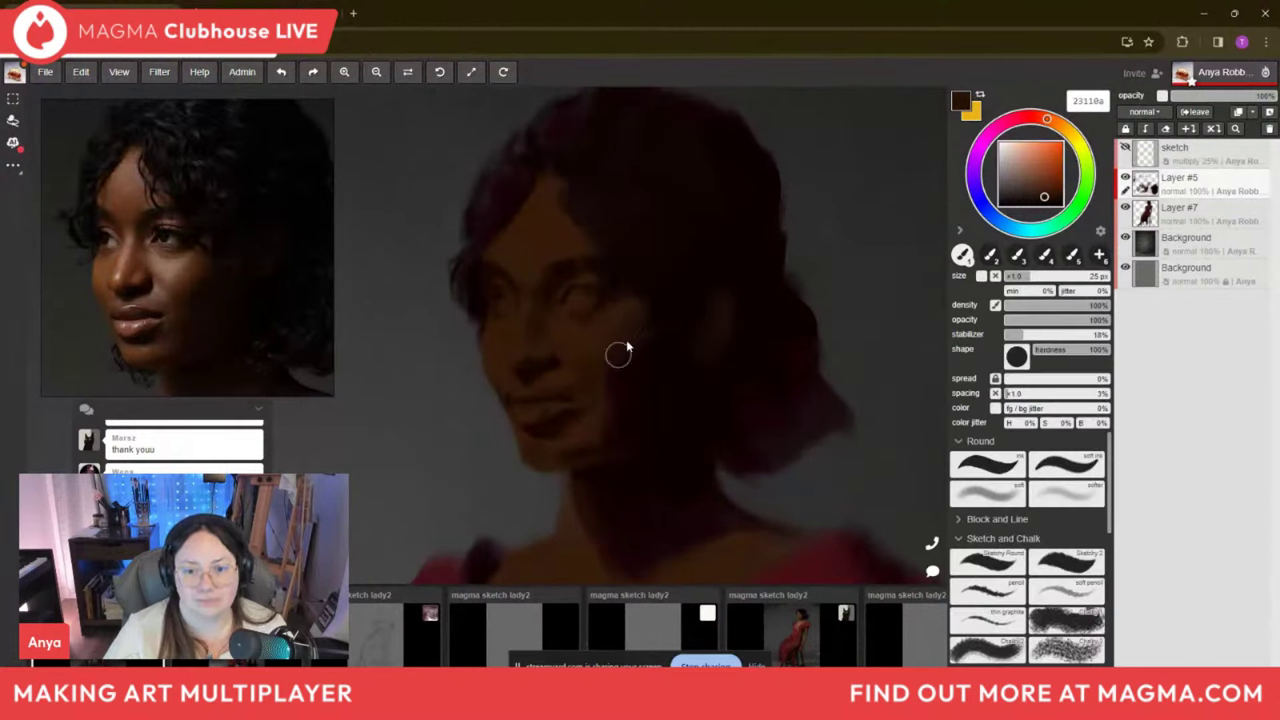
{"action": "left_click", "coordinate": [622, 322], "text": "alt"}
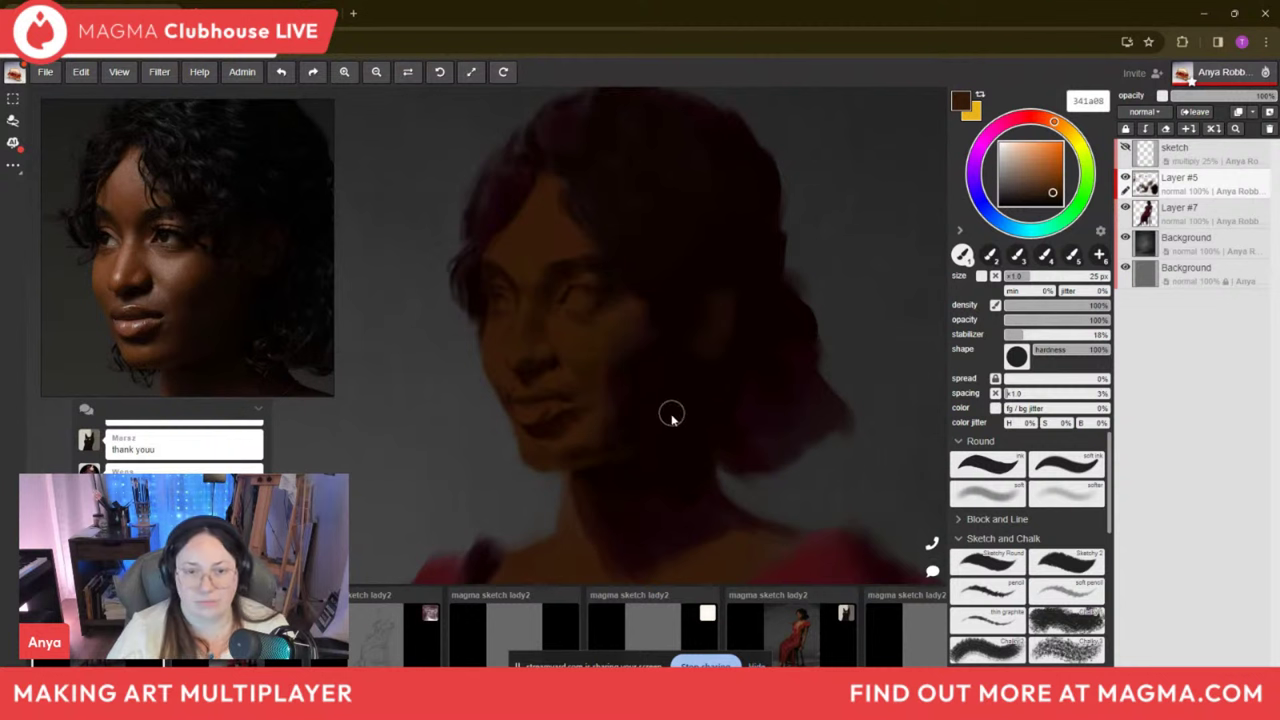
Model the brow and nose bridge with sampled browns 220f05, 361a09 and 230e05, using brush sizes of 16 and 30 px.
{"action": "left_click", "coordinate": [537, 290], "text": "alt"}
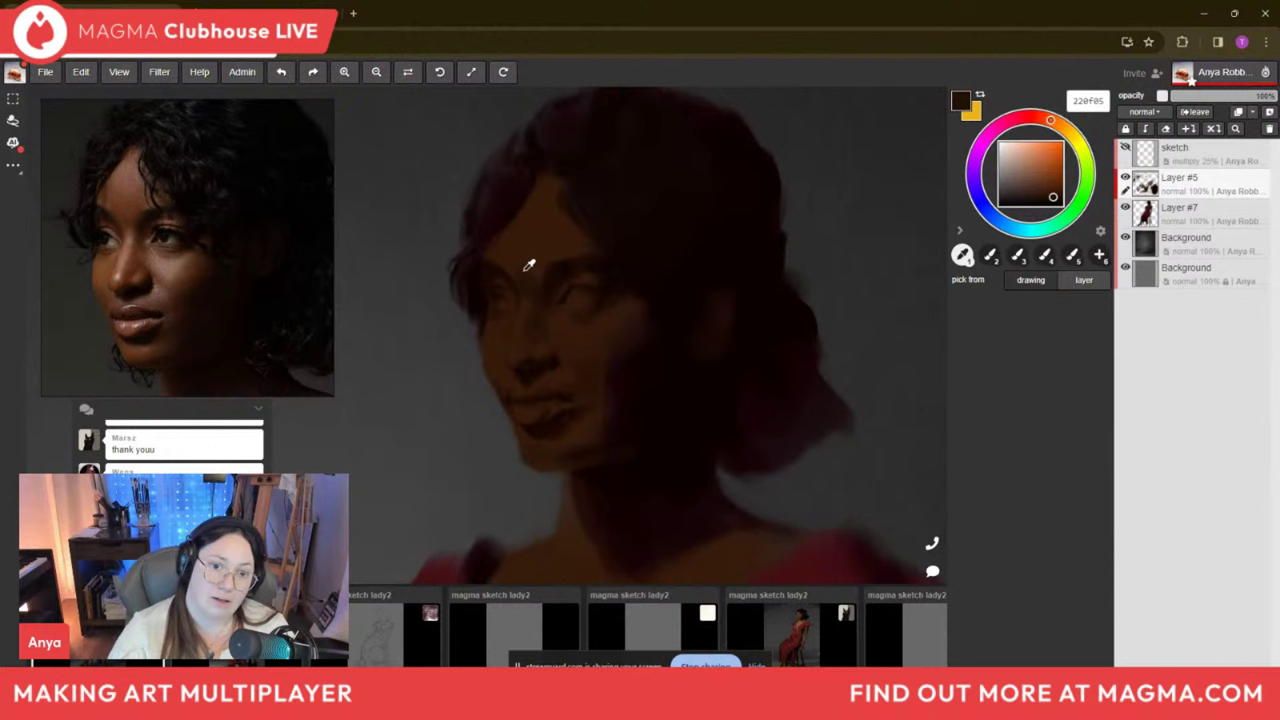
{"action": "key", "text": "bracketleft"}
{"action": "key", "text": "bracketleft"}
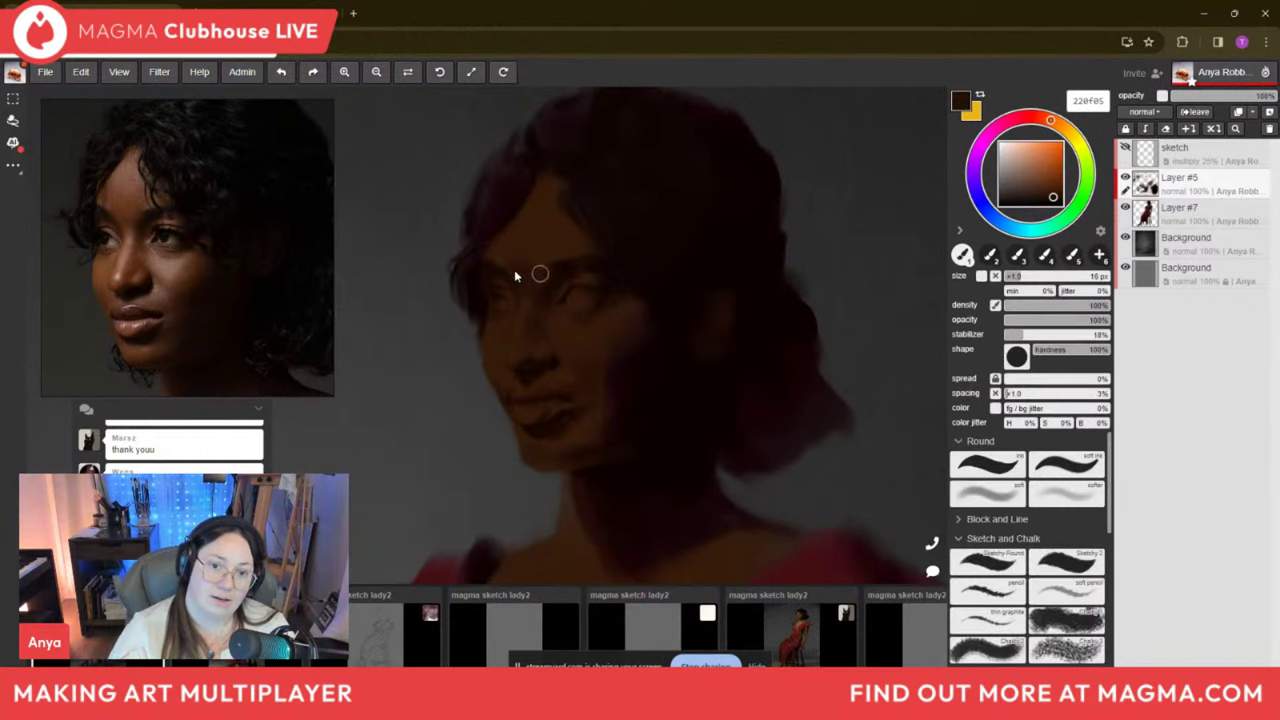
{"action": "left_click", "coordinate": [523, 250], "text": "alt"}
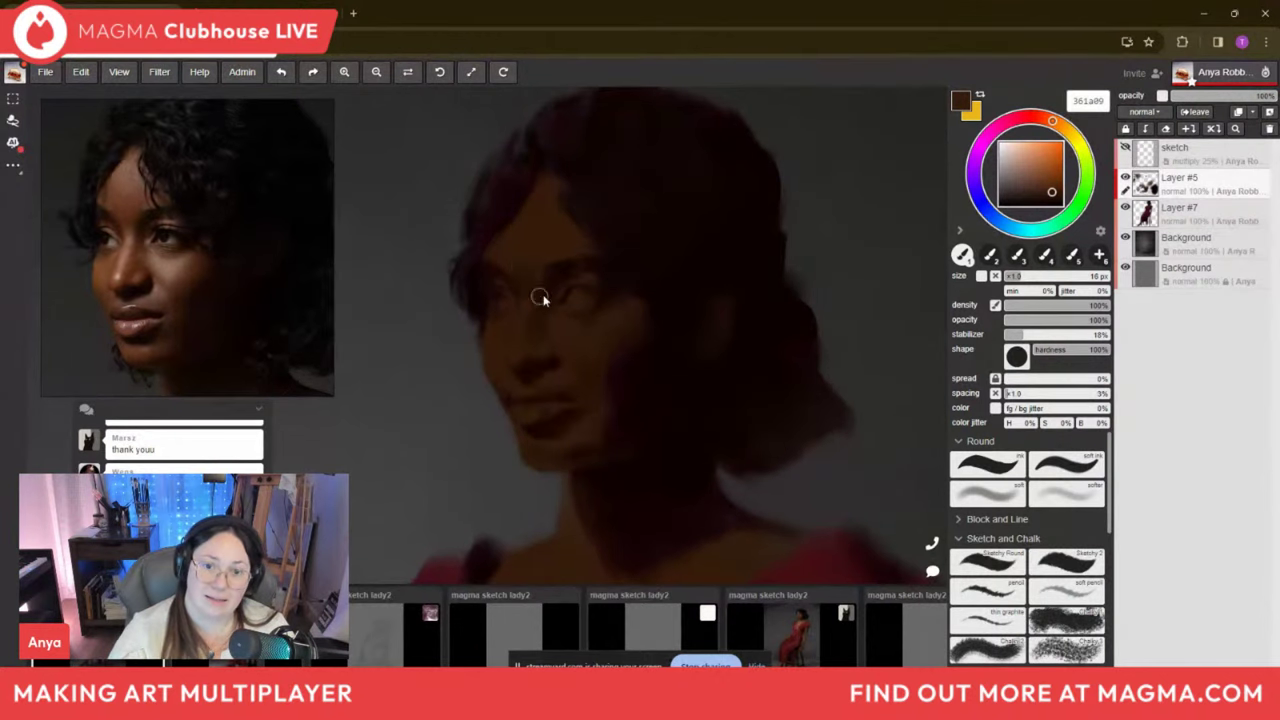
{"action": "key", "text": "bracketright"}
{"action": "key", "text": "bracketright"}
{"action": "key", "text": "bracketright"}
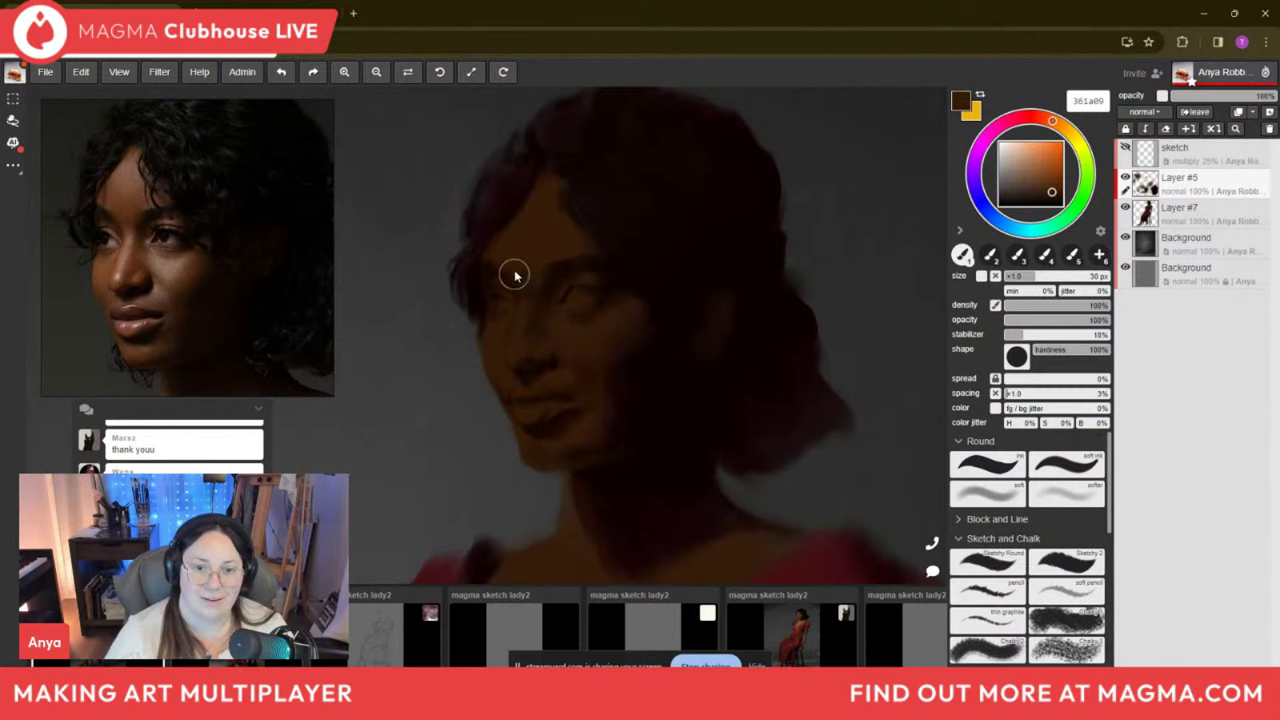
{"action": "key", "text": "i"}
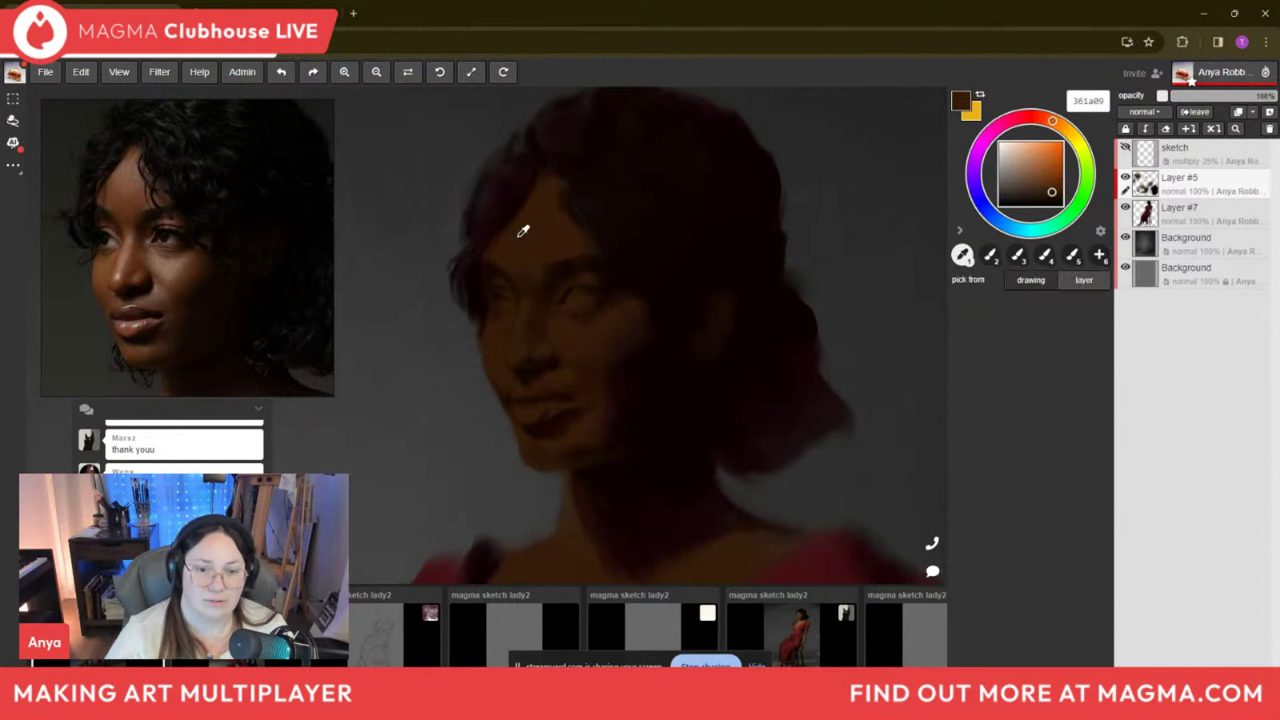
{"action": "left_click", "coordinate": [524, 244]}
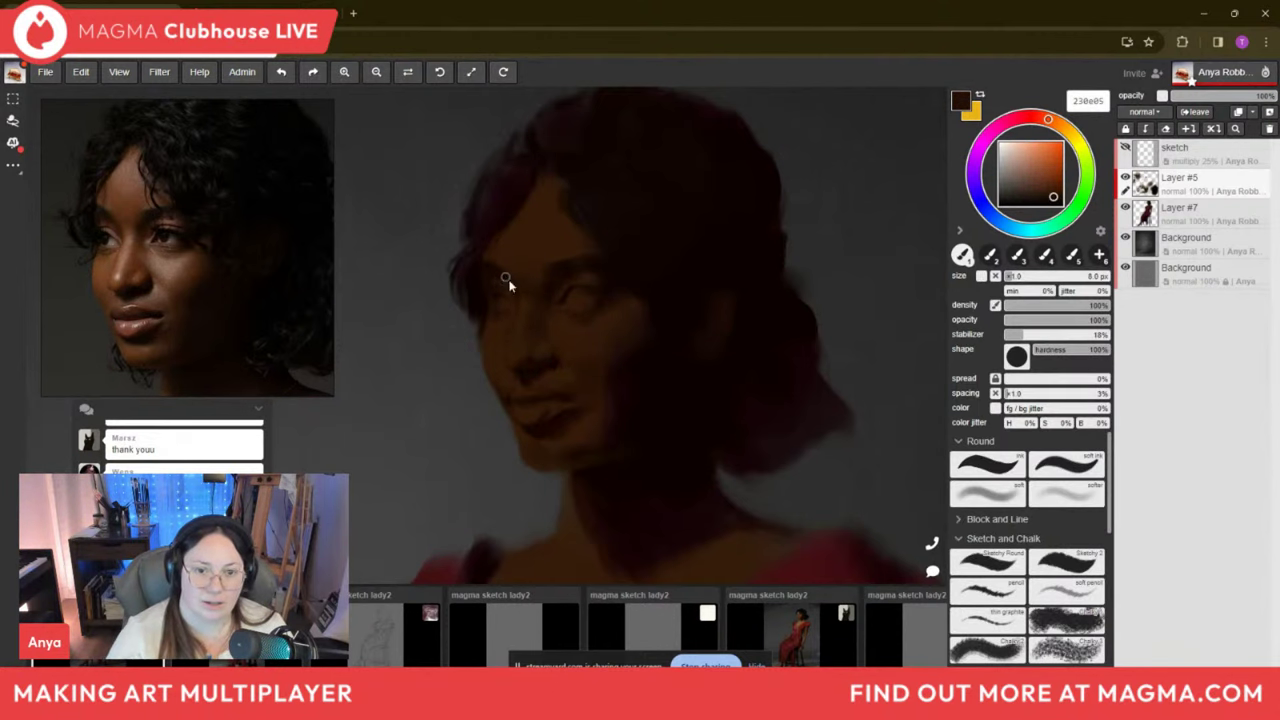
Darken the near eyebrow and the inner corner of the near eye with the sampled tone 120501, using brush sizes of 7 and 10 px.
{"action": "left_click", "coordinate": [565, 260], "text": "alt"}
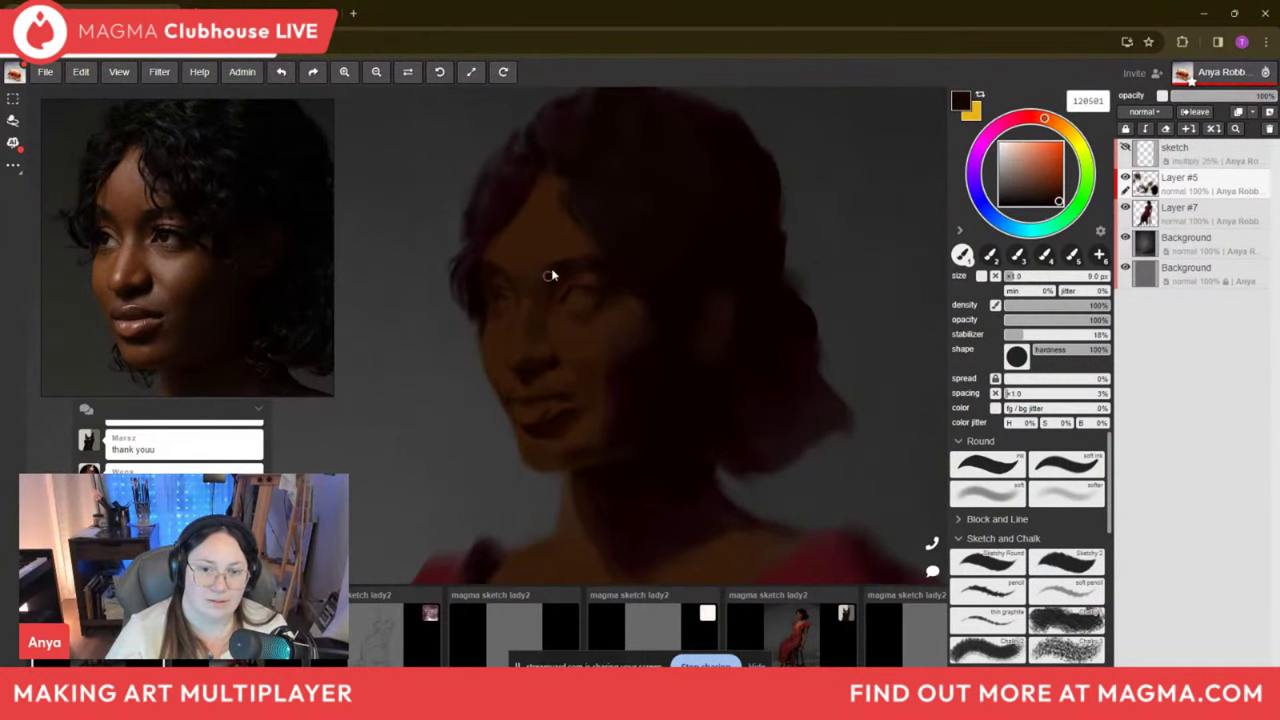
{"action": "key", "text": "bracketleft"}
{"action": "key", "text": "bracketleft"}
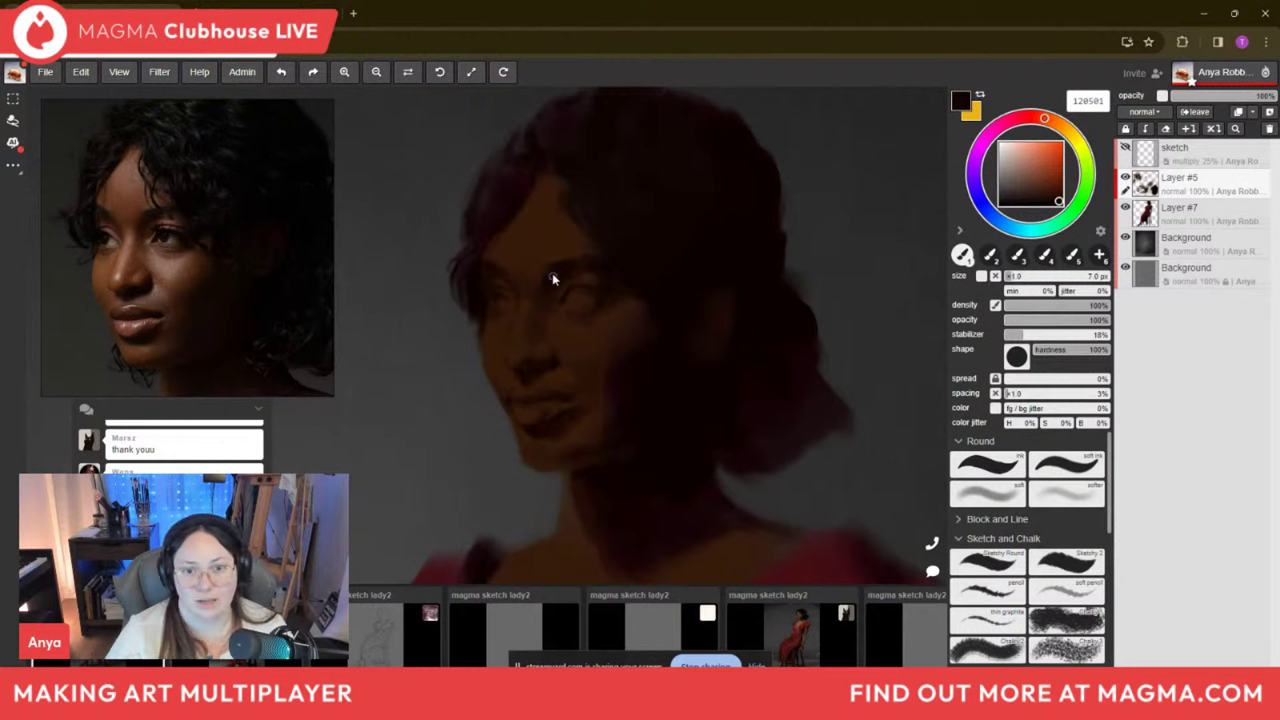
{"action": "key", "text": "alt"}
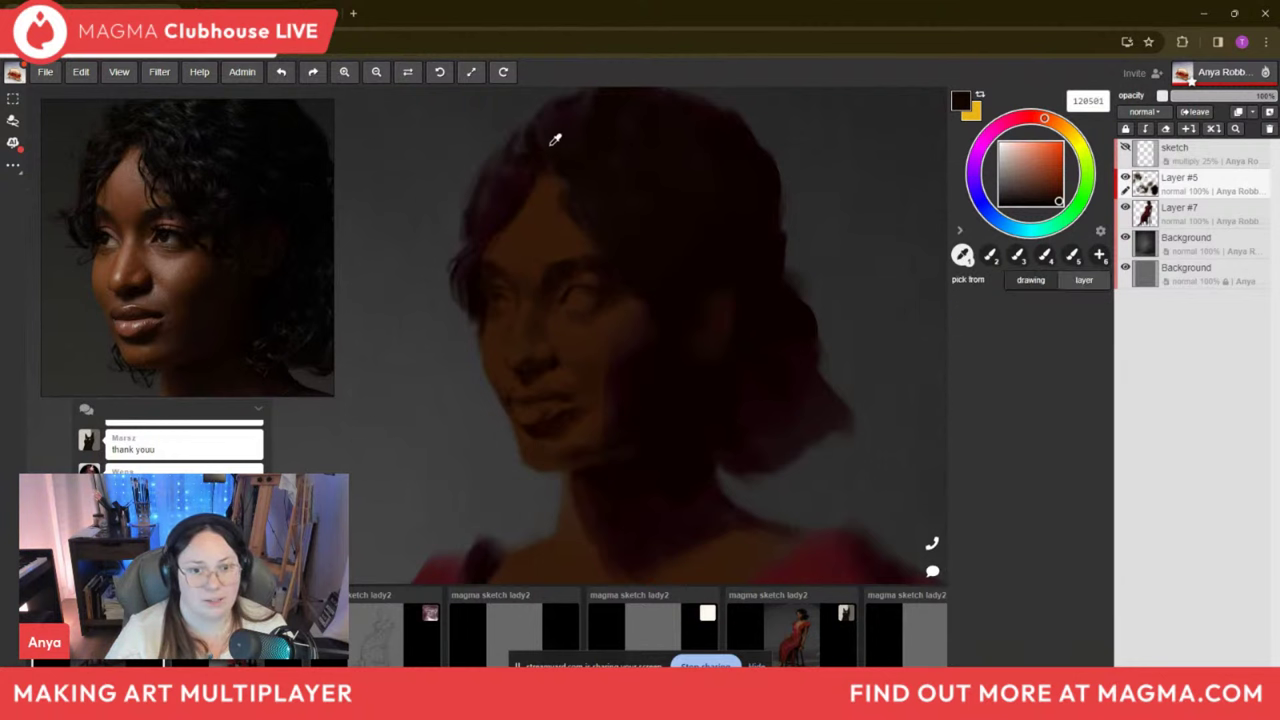
{"action": "left_click", "coordinate": [562, 294], "text": "alt"}
{"action": "key", "text": "bracketright"}
{"action": "key", "text": "bracketright"}
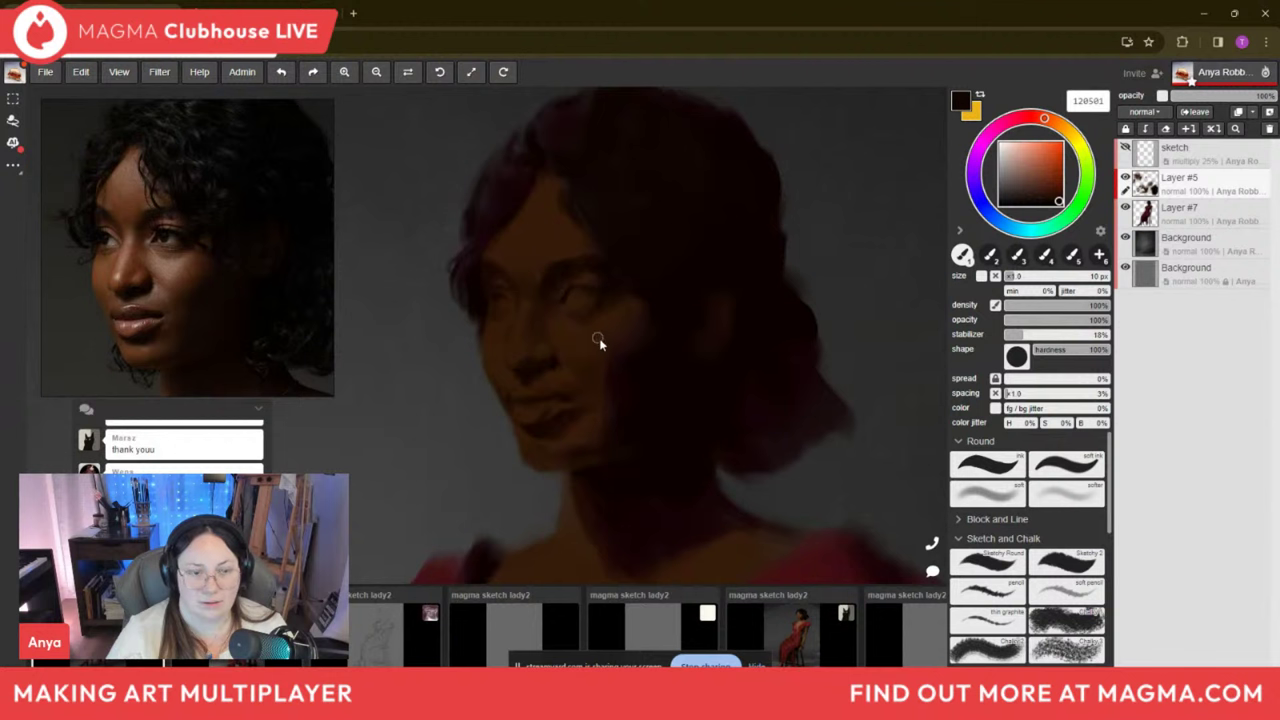
Refine the dark lid and lash lines of the near eye with tone 120501, using finer brush sizes including 4 and 5 px.
{"action": "key", "text": "bracketleft"}
{"action": "key", "text": "bracketleft"}
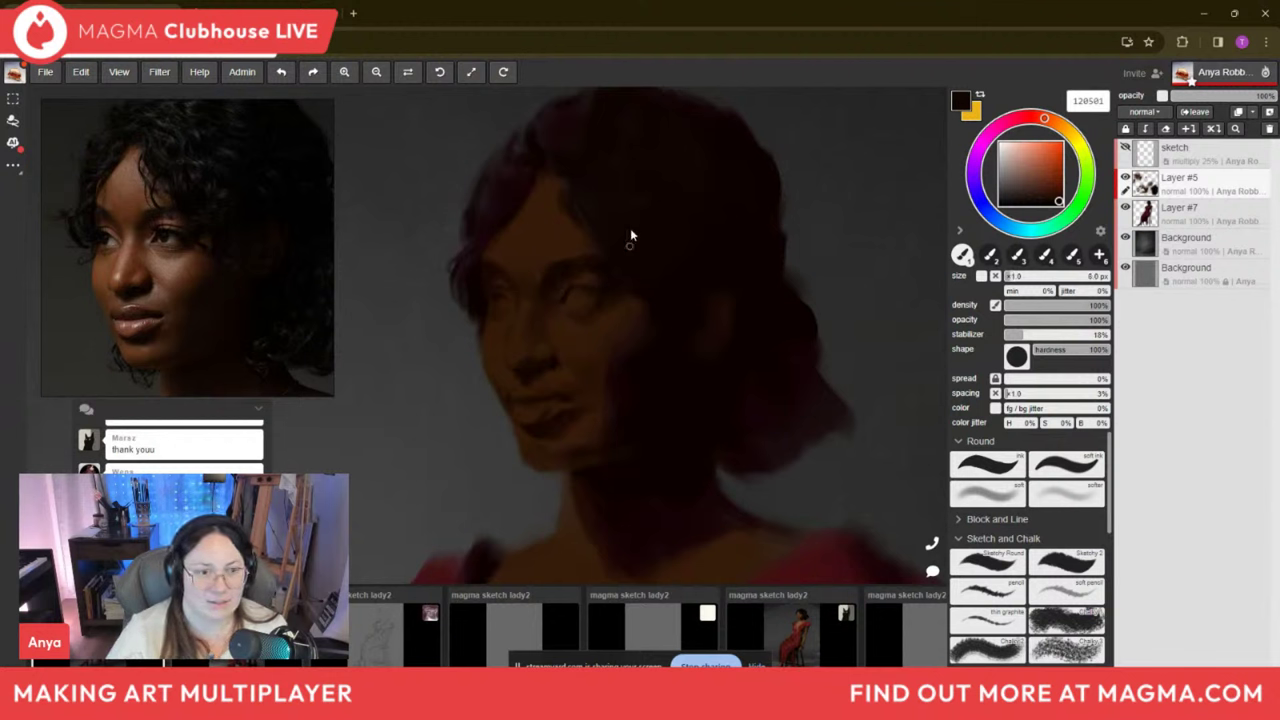
{"action": "key", "text": "bracketleft"}
{"action": "key", "text": "bracketleft"}
{"action": "key", "text": "bracketleft"}
{"action": "key", "text": "bracketleft"}
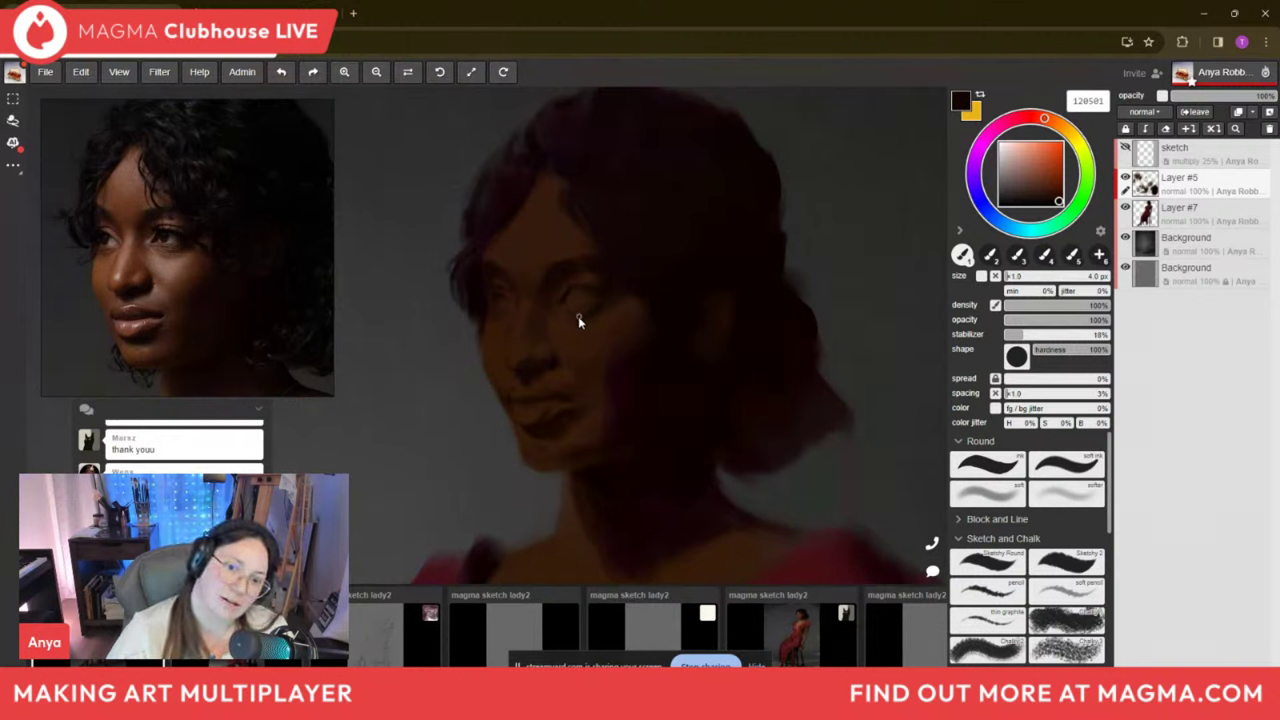
{"action": "key", "text": "bracketleft"}
{"action": "key", "text": "bracketright"}
{"action": "key", "text": "bracketright"}
{"action": "key", "text": "bracketright"}
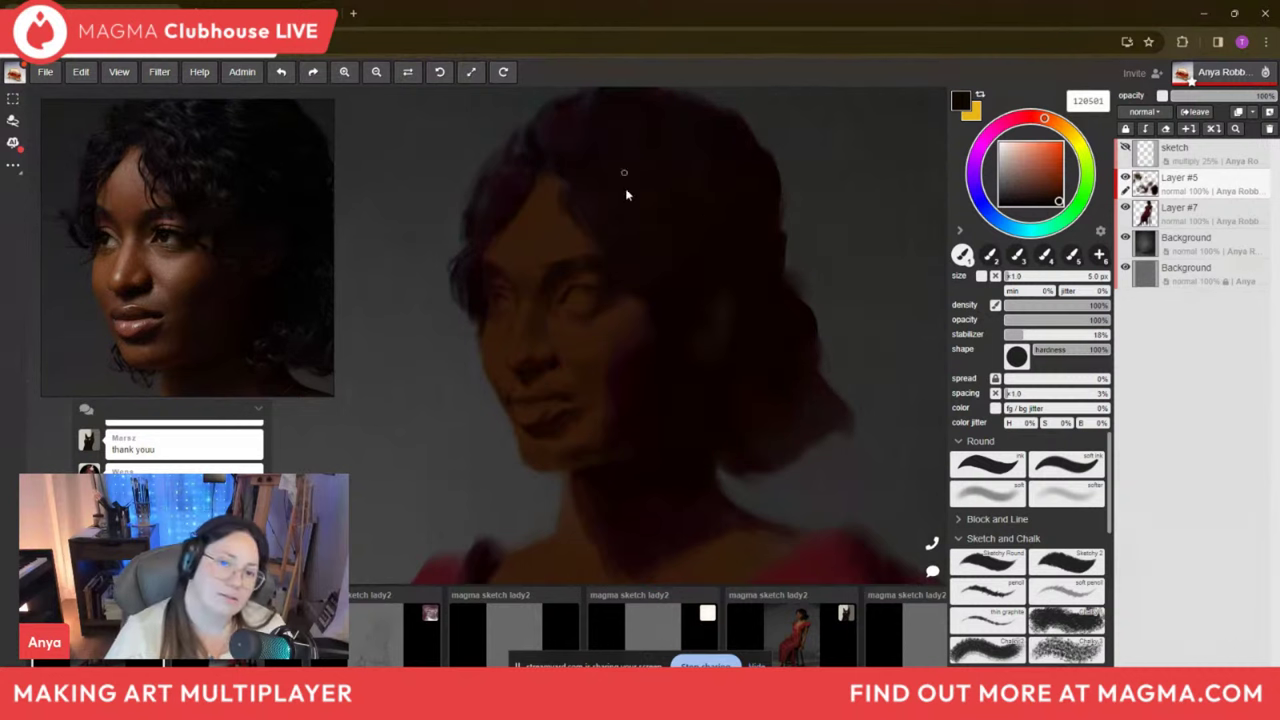
{"action": "key", "text": "bracketleft"}
{"action": "key", "text": "bracketleft"}
{"action": "key", "text": "bracketleft"}
{"action": "key", "text": "bracketleft"}
{"action": "key", "text": "bracketleft"}
{"action": "key", "text": "bracketleft"}
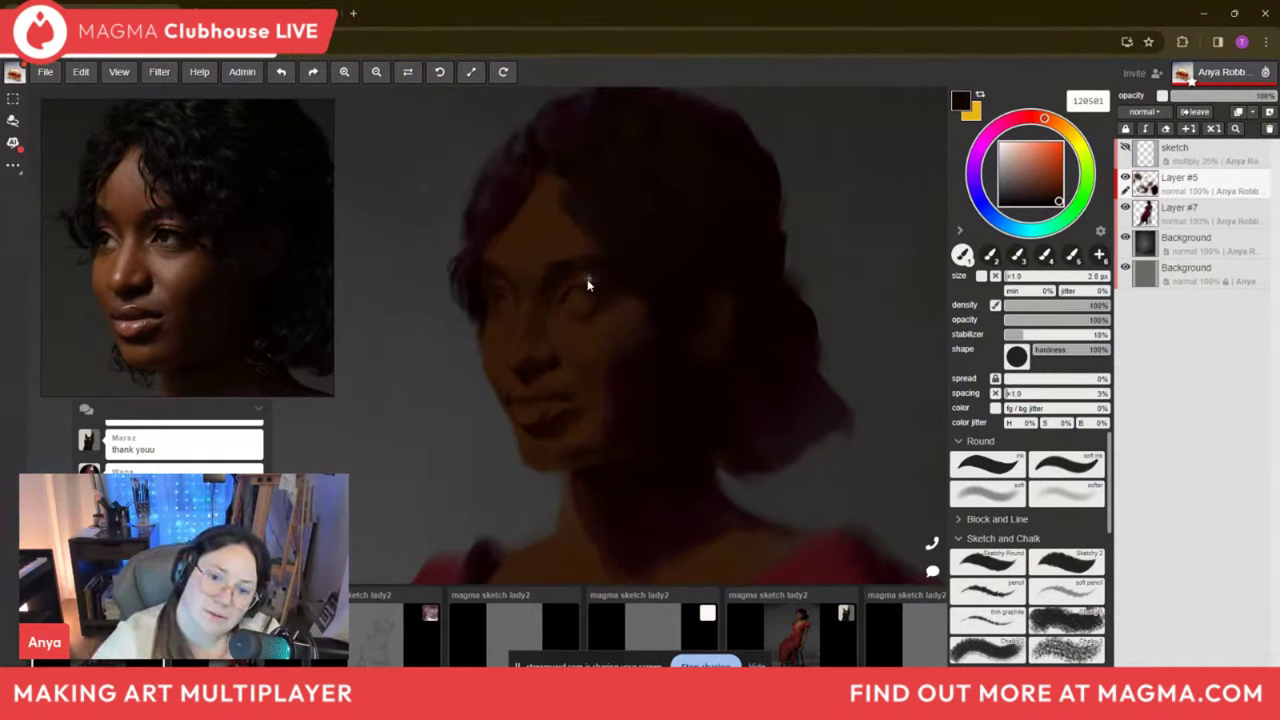